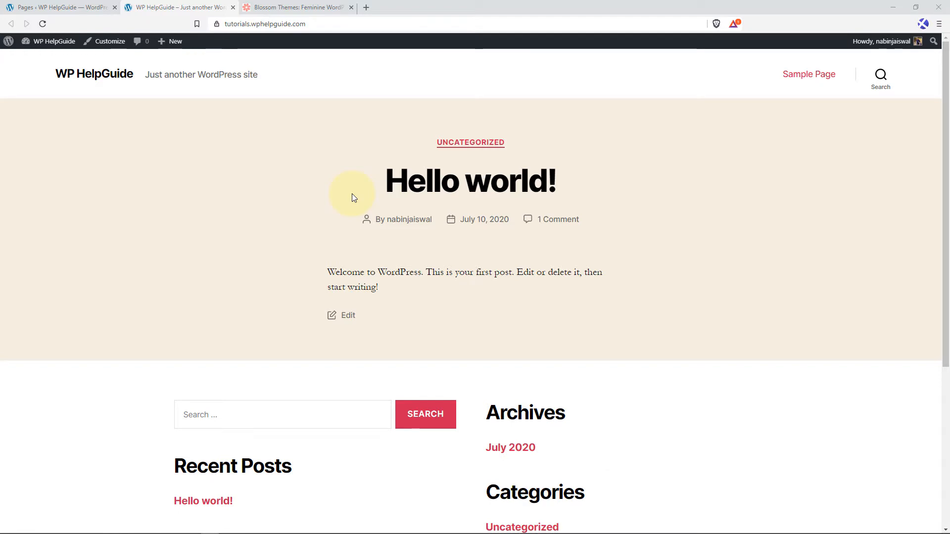
Open the free Blossom Coach theme's page on the Blossom Themes site and launch its live demo.
click(299, 7)
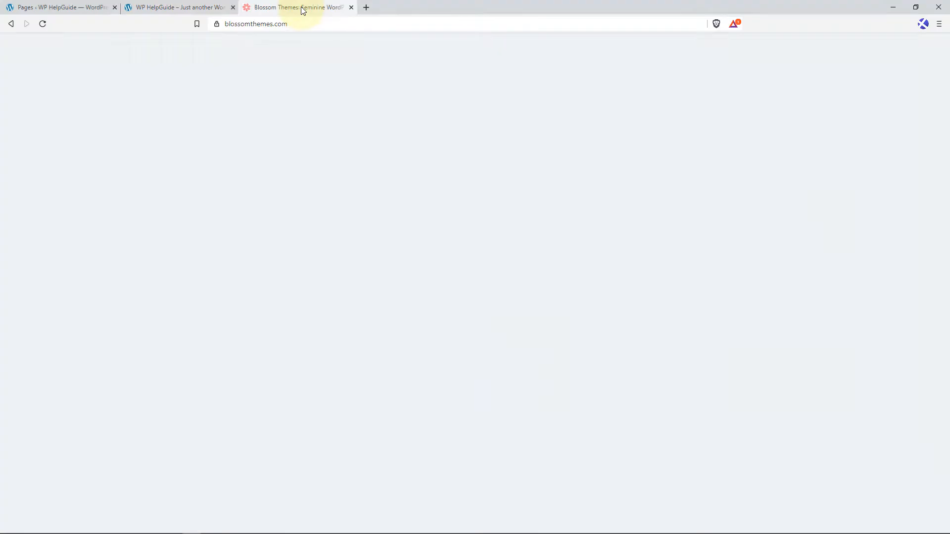
mouse_move(315, 135)
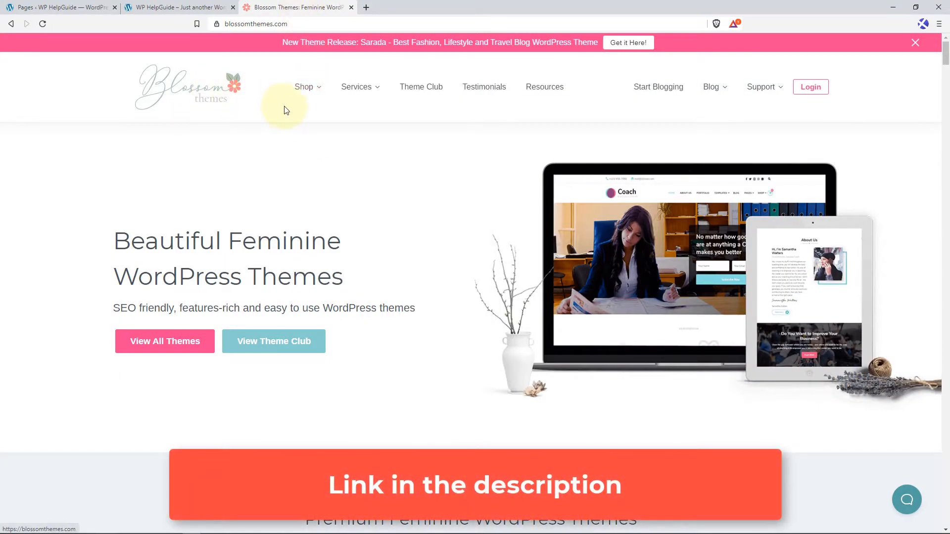
mouse_move(306, 87)
mouse_move(290, 148)
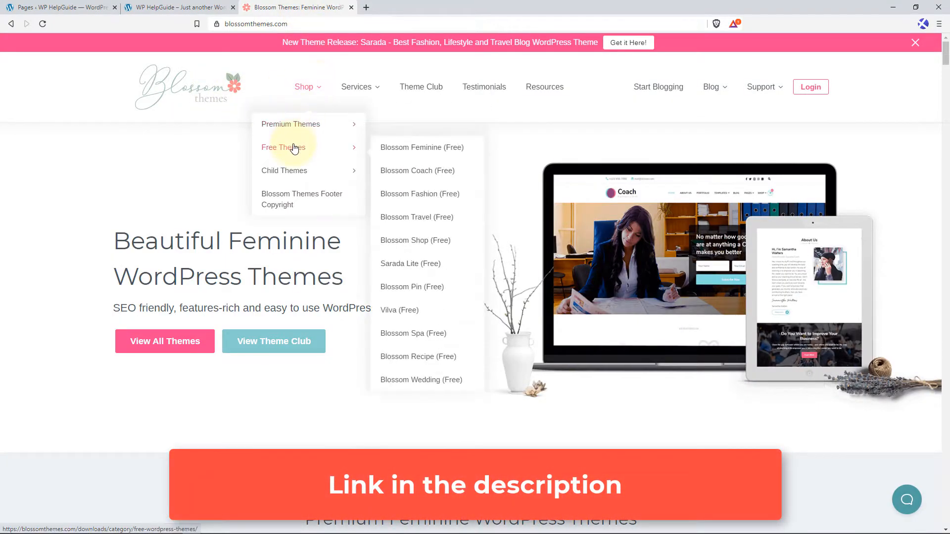
click(416, 171)
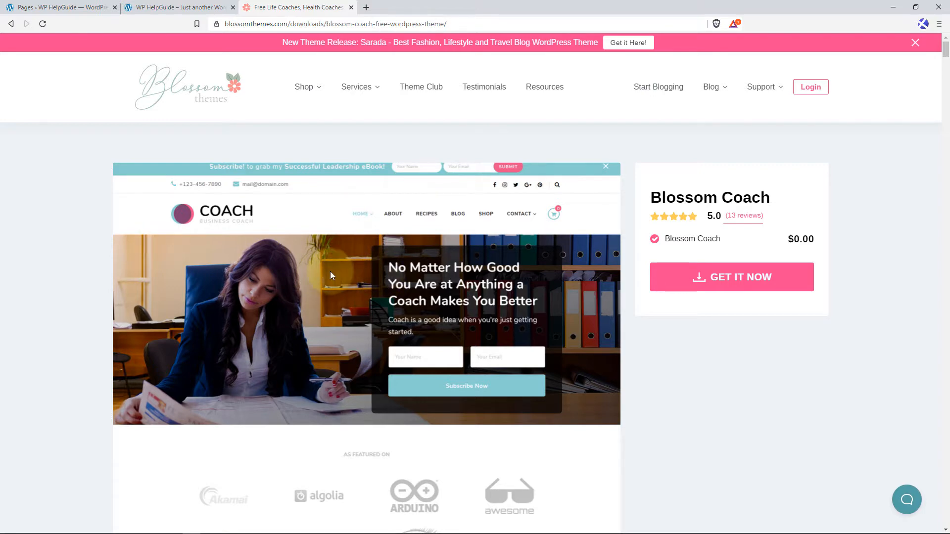
scroll(330, 271, down, 5)
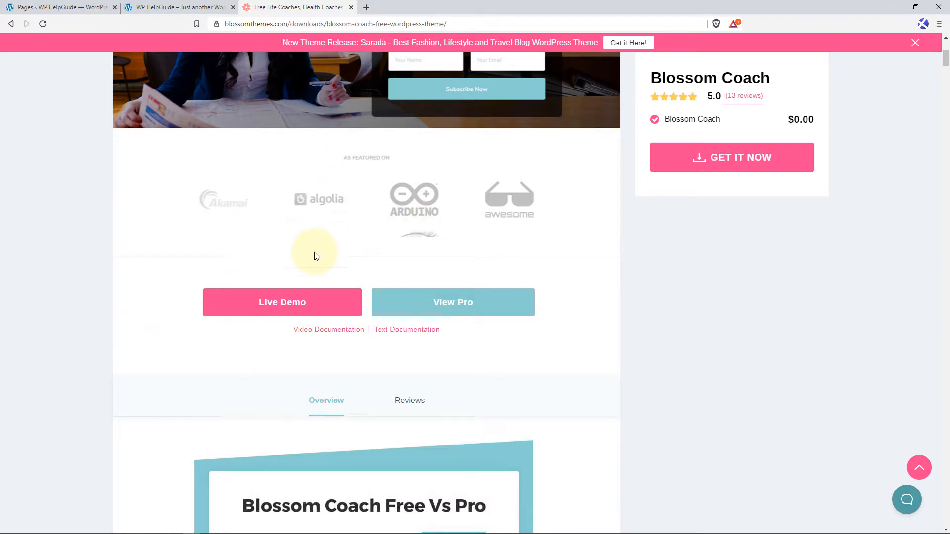
click(283, 306)
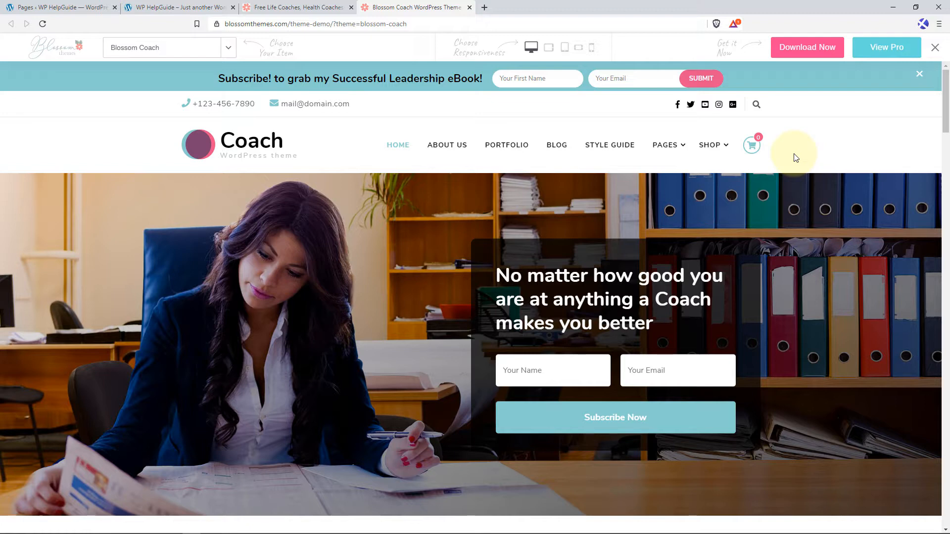
Examine the Blossom Coach demo home page section by section down to the footer, and return to its header.
scroll(359, 280, down, 2)
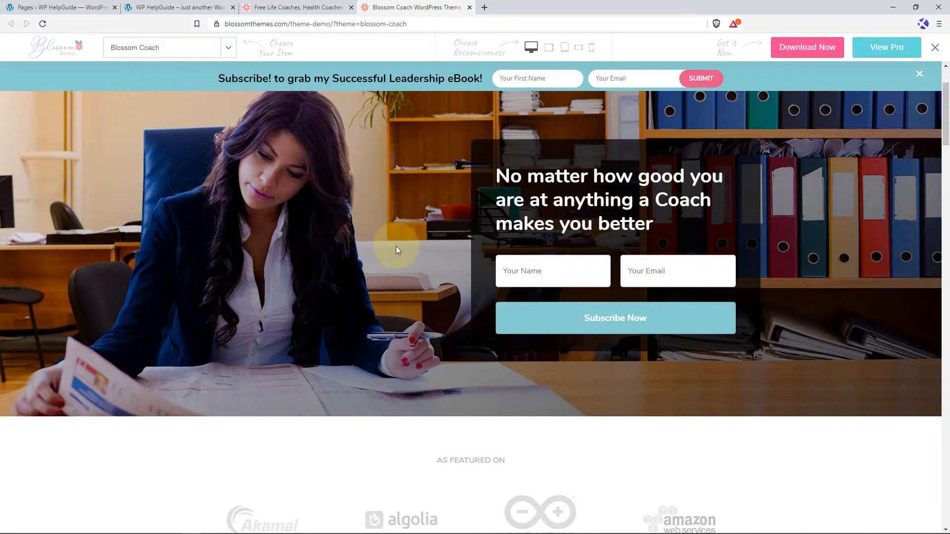
scroll(396, 247, down, 5)
scroll(398, 250, down, 1)
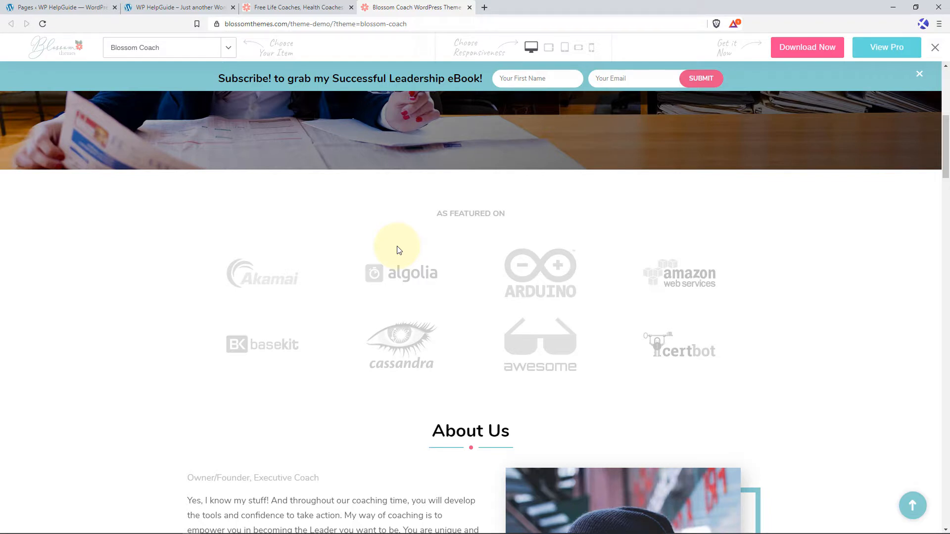
scroll(398, 249, down, 6)
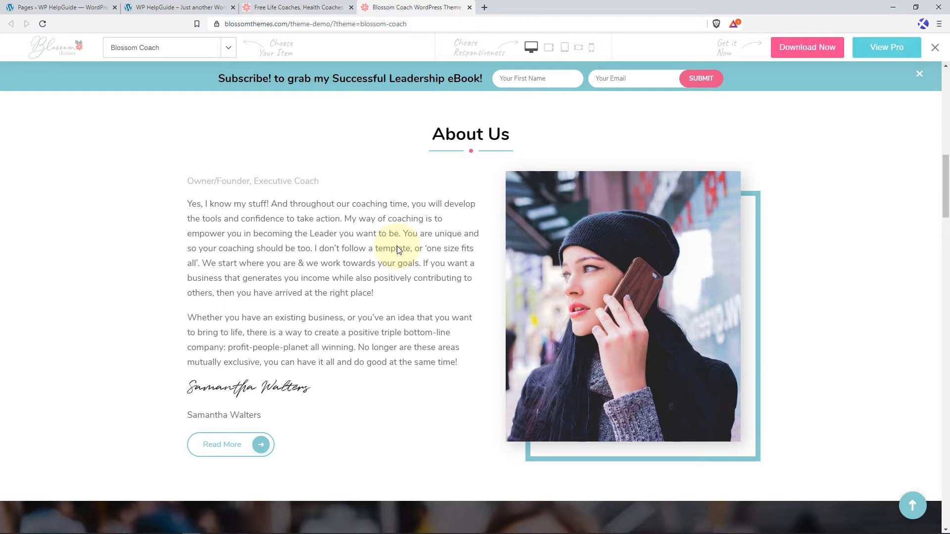
scroll(397, 246, down, 6)
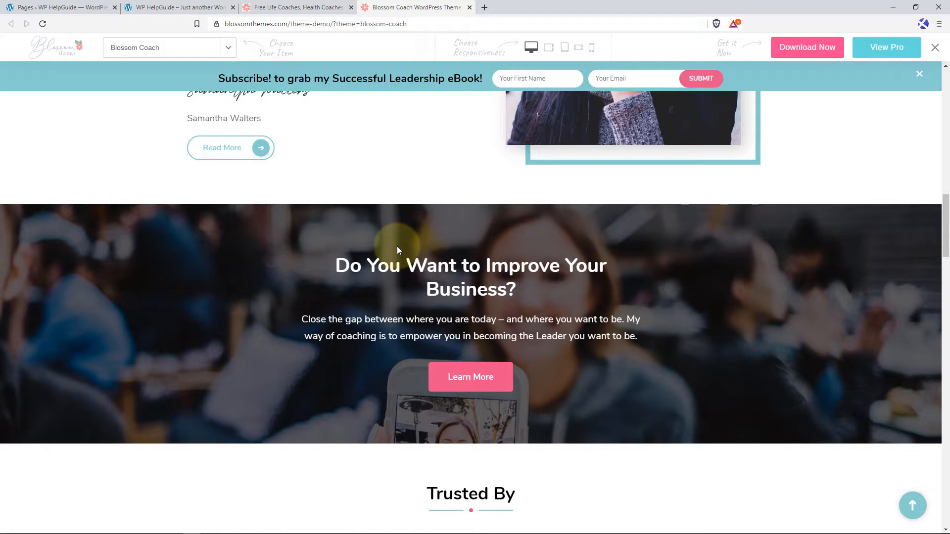
scroll(374, 292, down, 5)
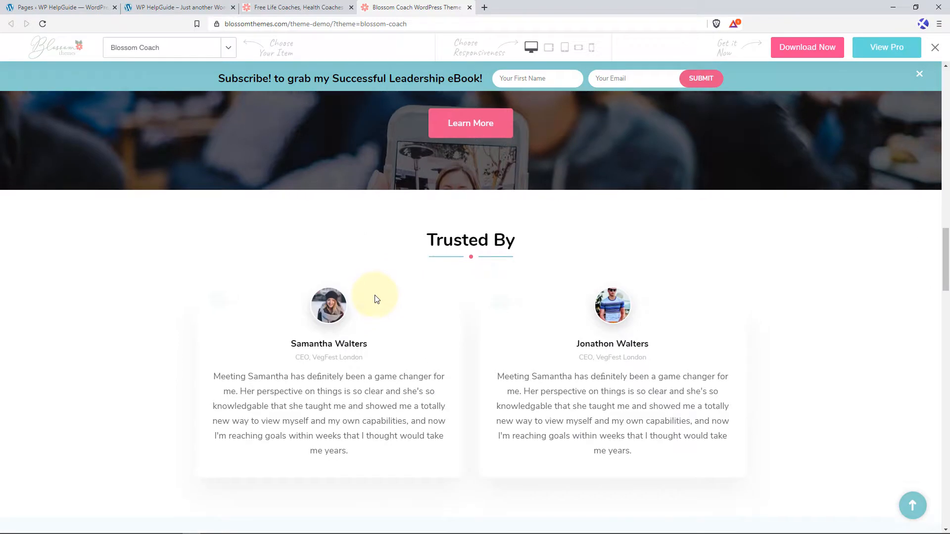
scroll(375, 298, down, 2)
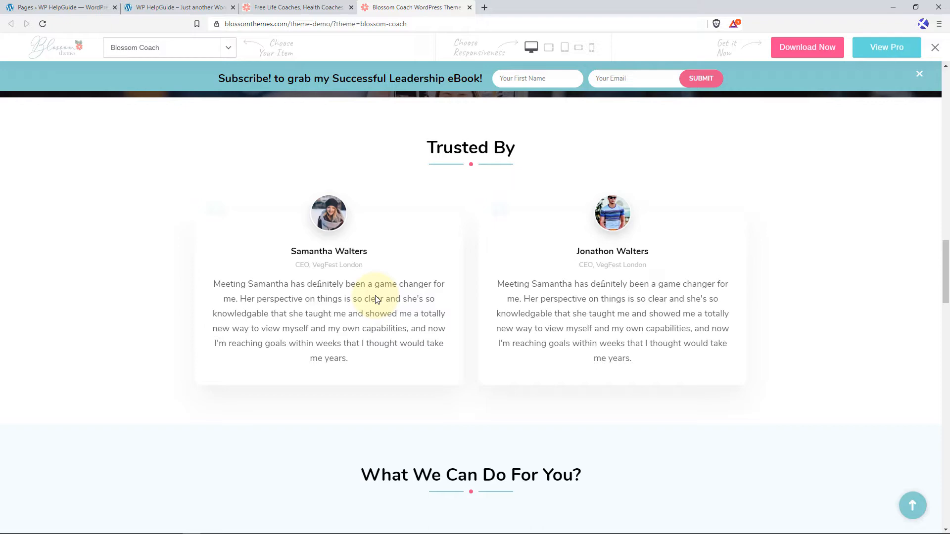
scroll(375, 299, down, 7)
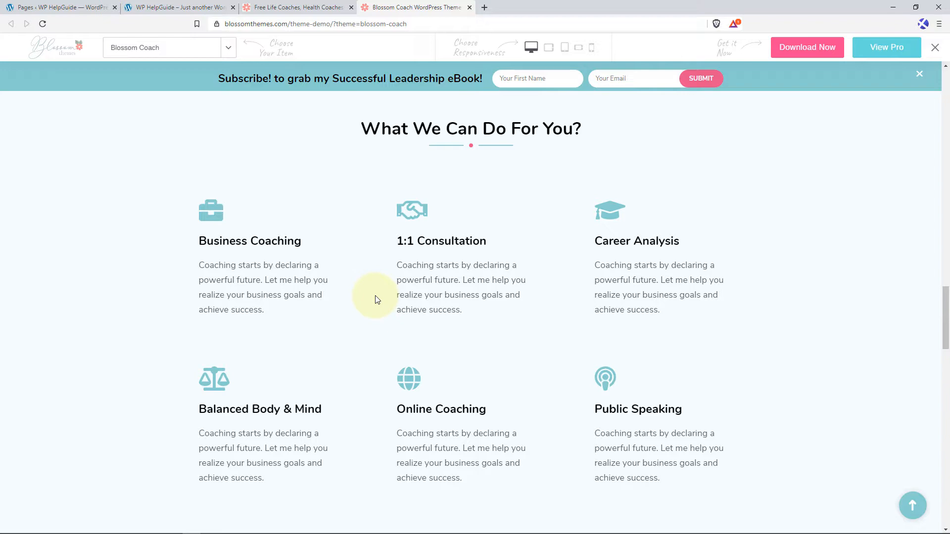
scroll(375, 299, down, 8)
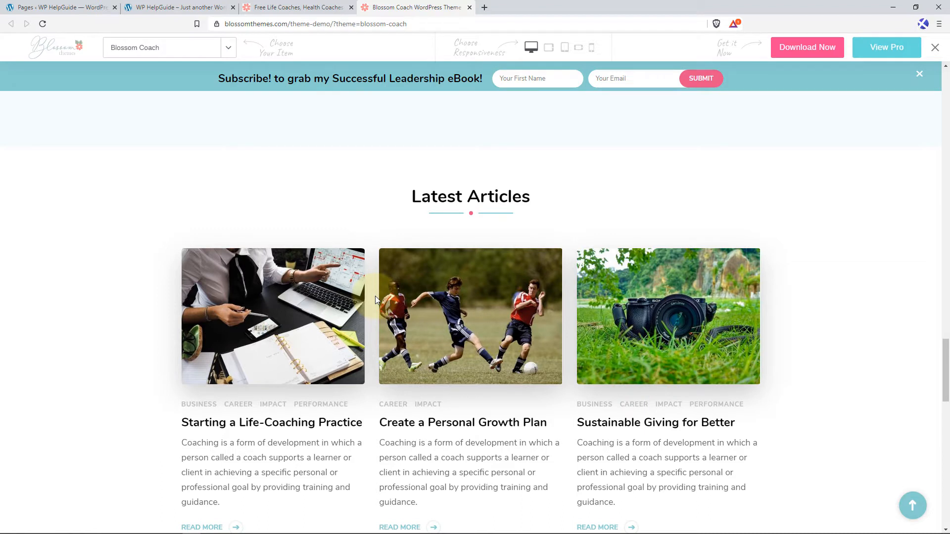
scroll(375, 297, down, 1)
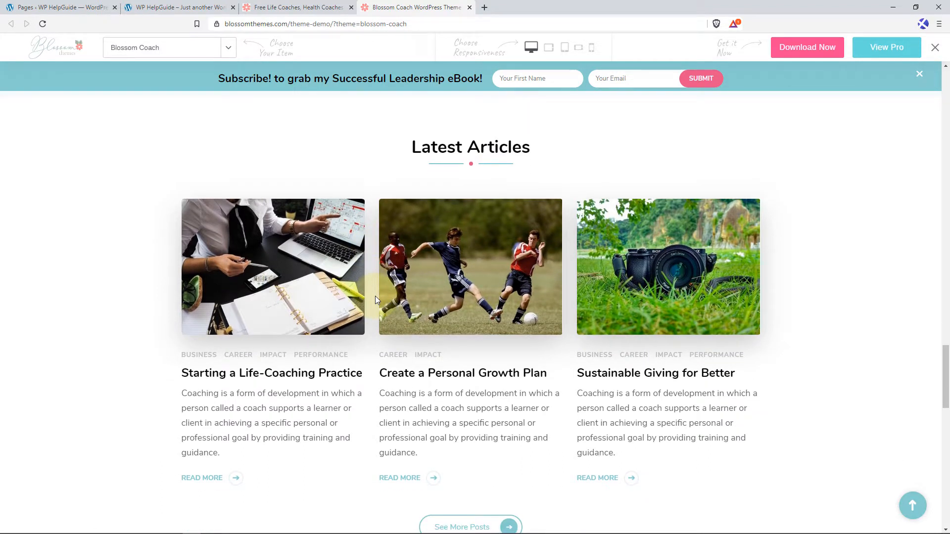
scroll(375, 302, down, 6)
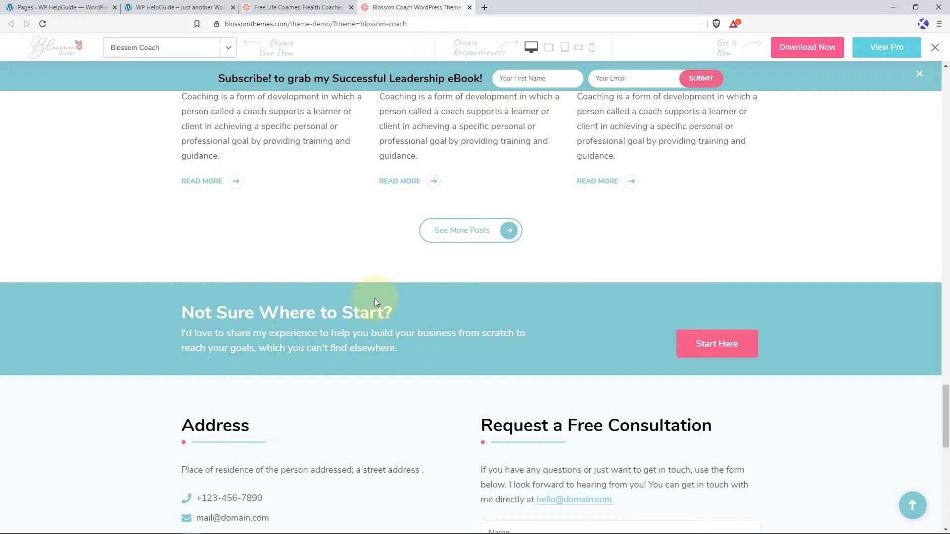
scroll(375, 298, down, 4)
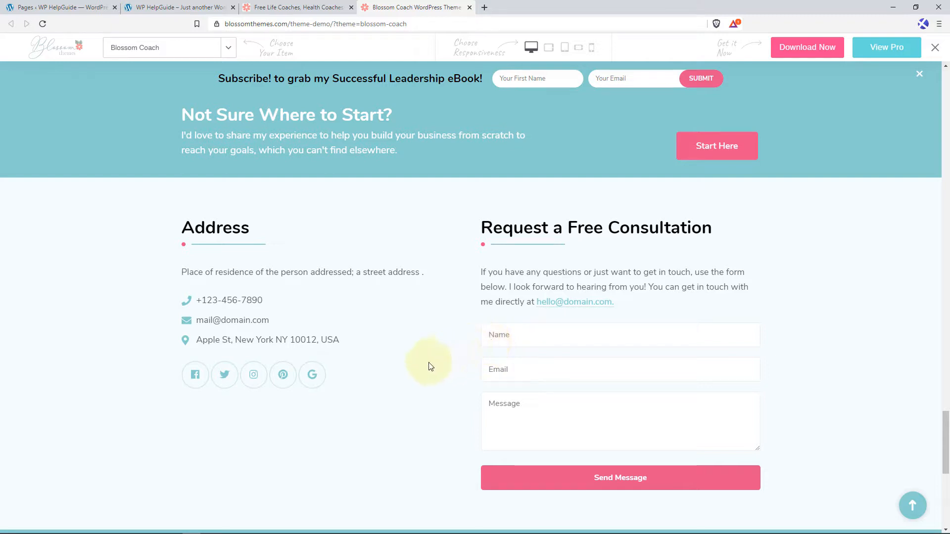
scroll(428, 363, down, 4)
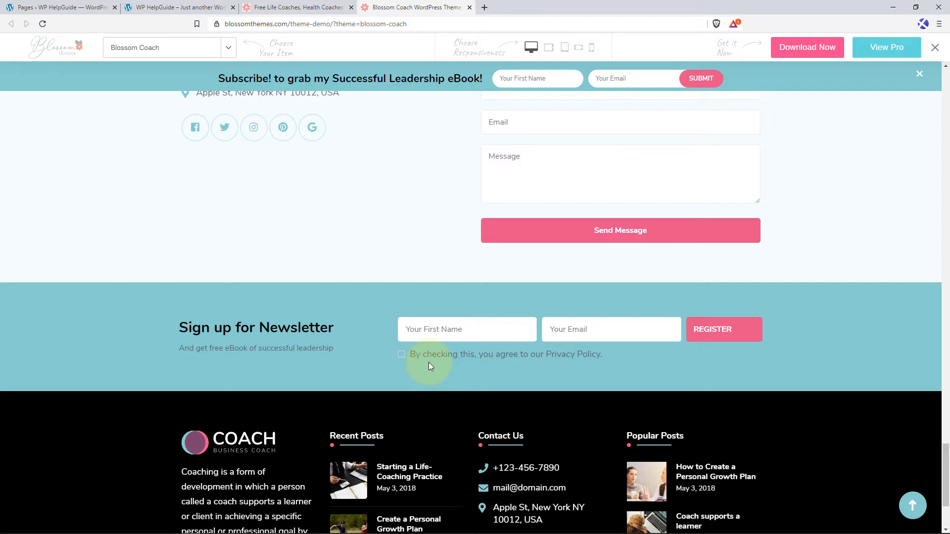
scroll(429, 366, down, 3)
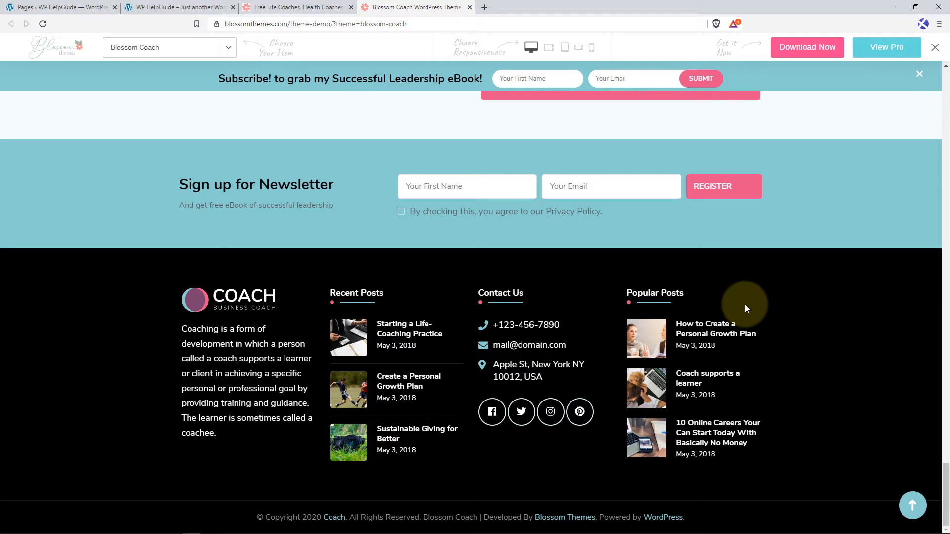
click(913, 506)
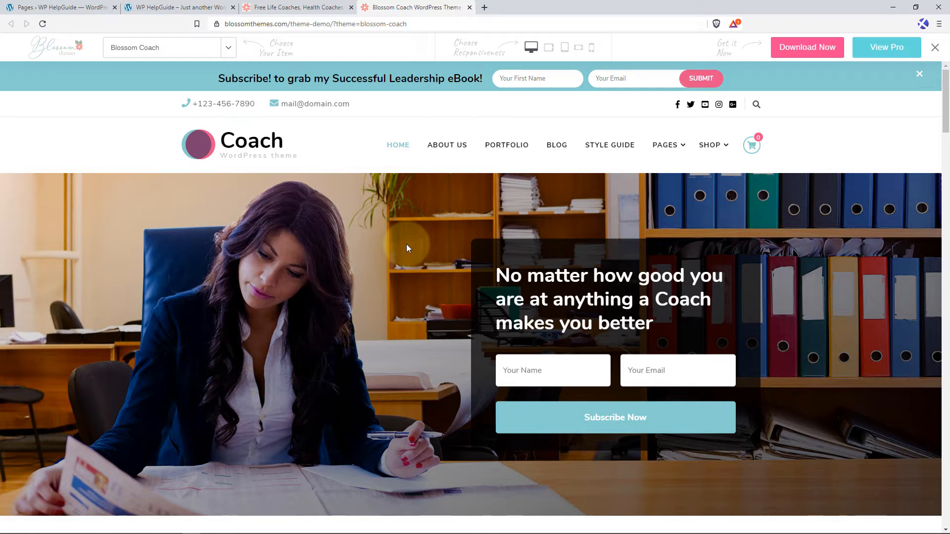
Switch the demo to Blossom Health Coach and examine its home page sections from the banner to the newsletter sign-up.
click(227, 48)
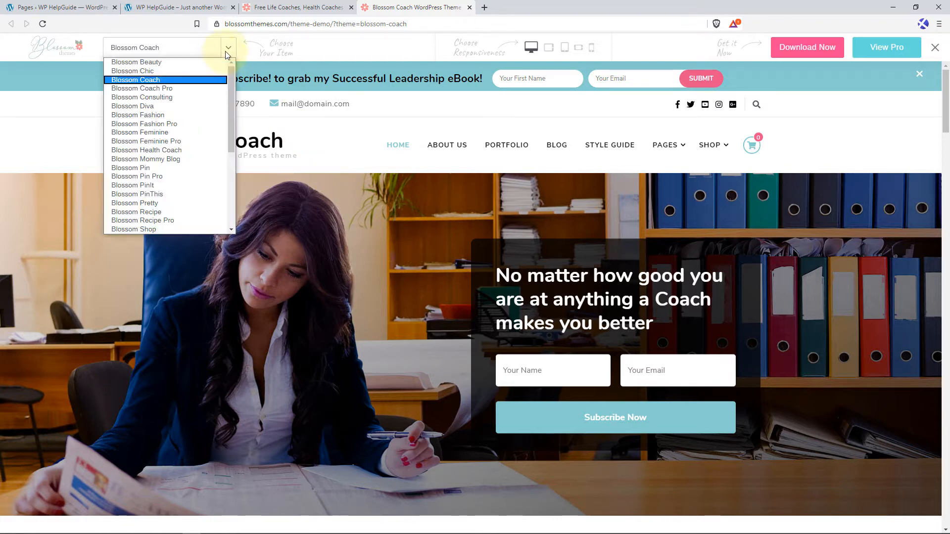
click(162, 151)
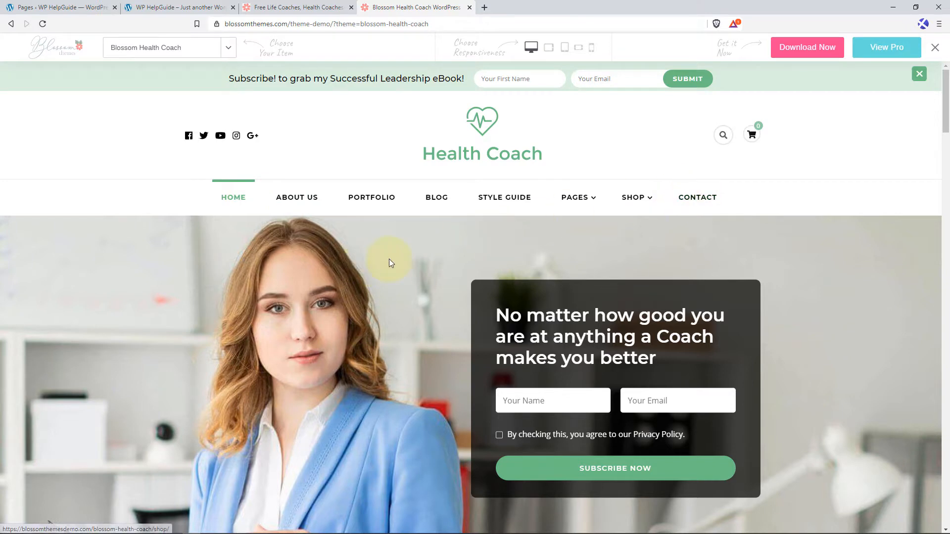
scroll(390, 258, down, 3)
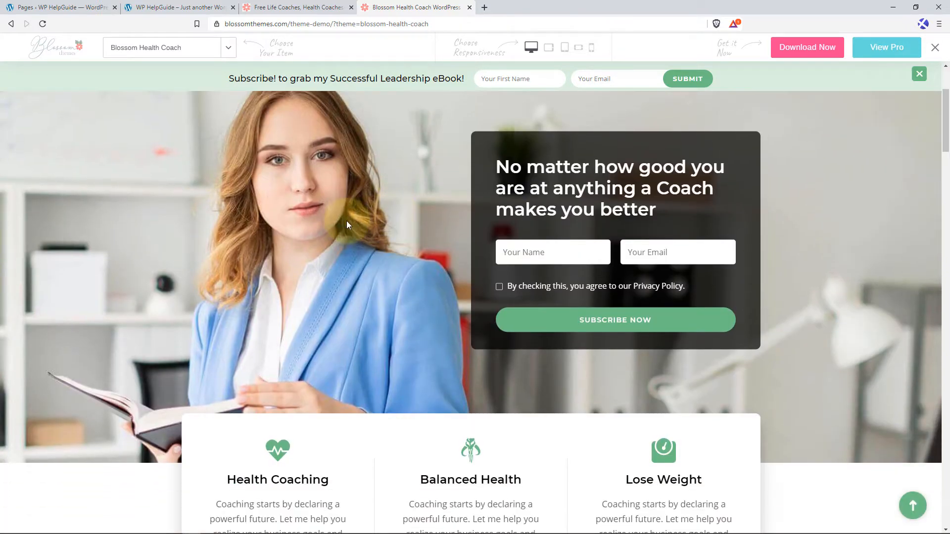
scroll(434, 275, down, 4)
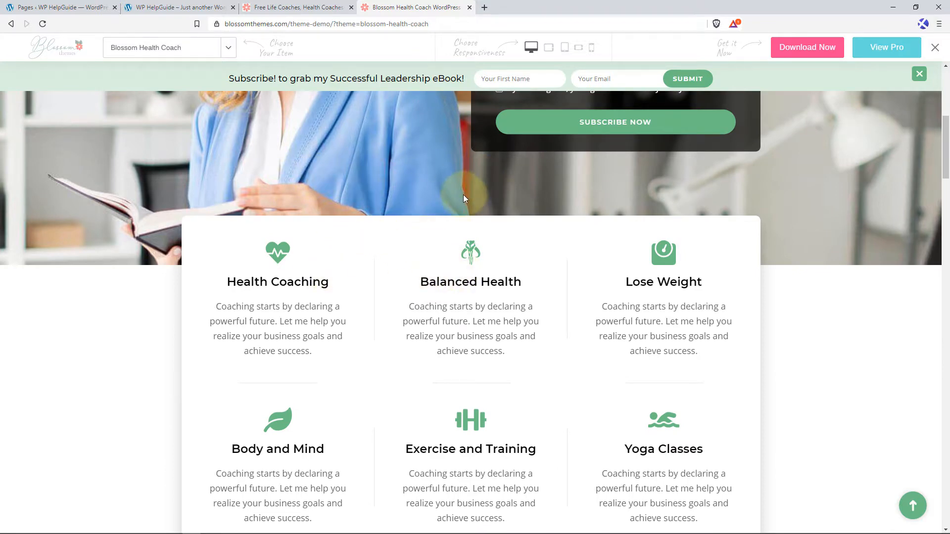
scroll(415, 319, down, 9)
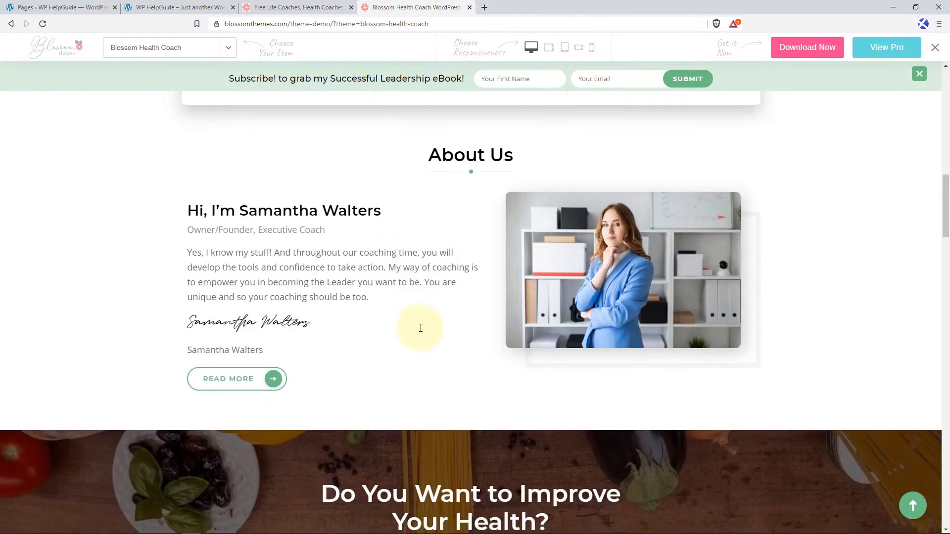
scroll(478, 295, down, 6)
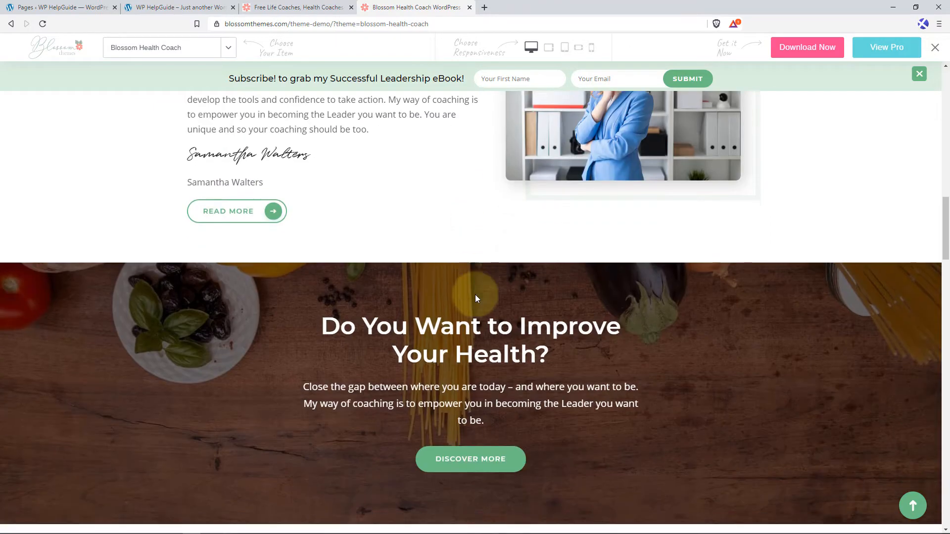
scroll(725, 314, down, 5)
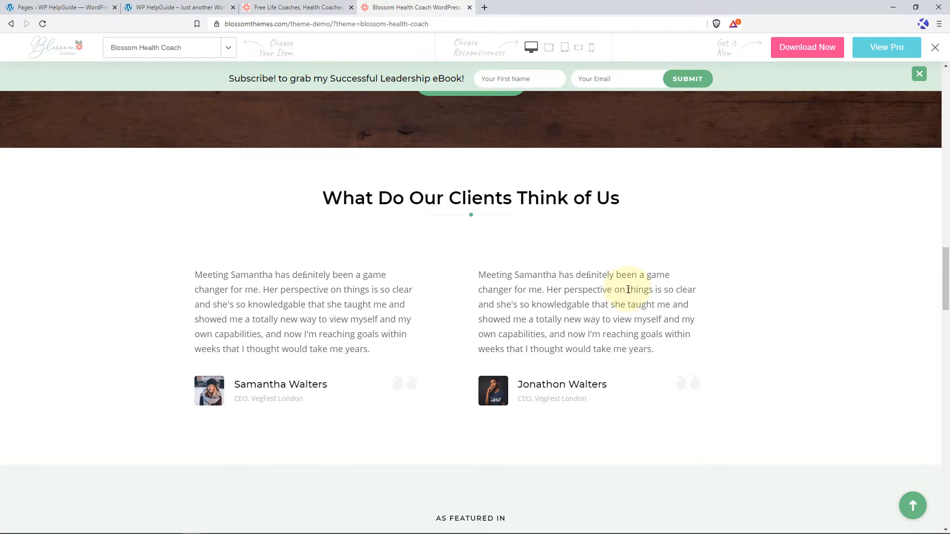
scroll(628, 289, down, 2)
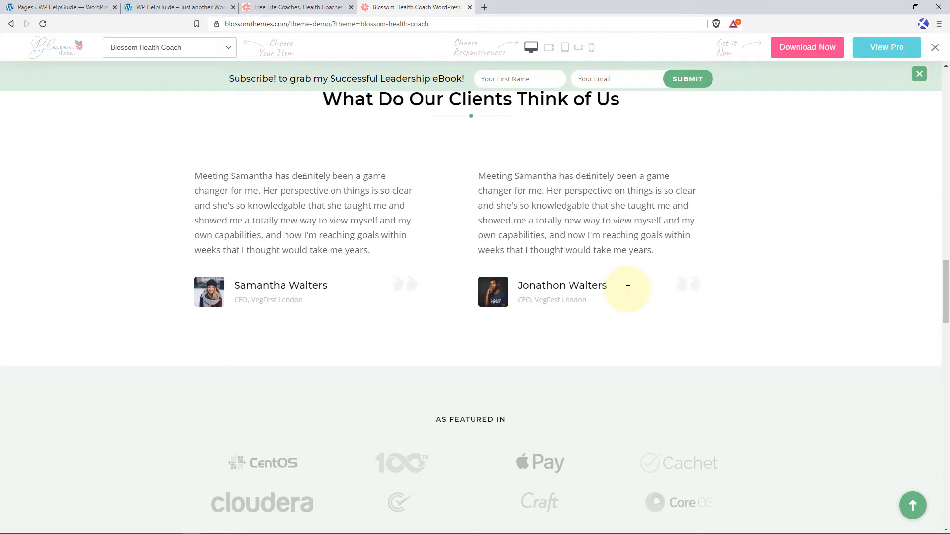
scroll(628, 290, down, 3)
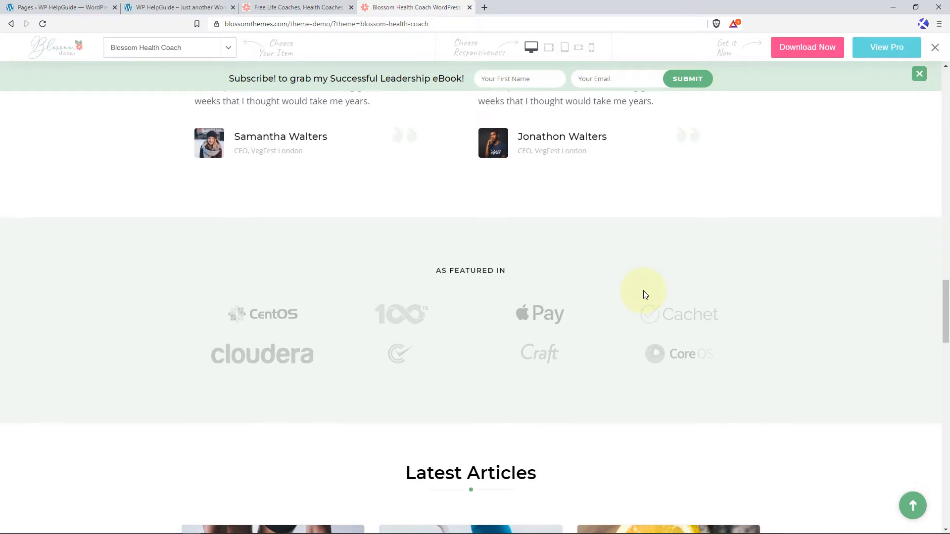
scroll(643, 293, down, 6)
scroll(726, 321, down, 8)
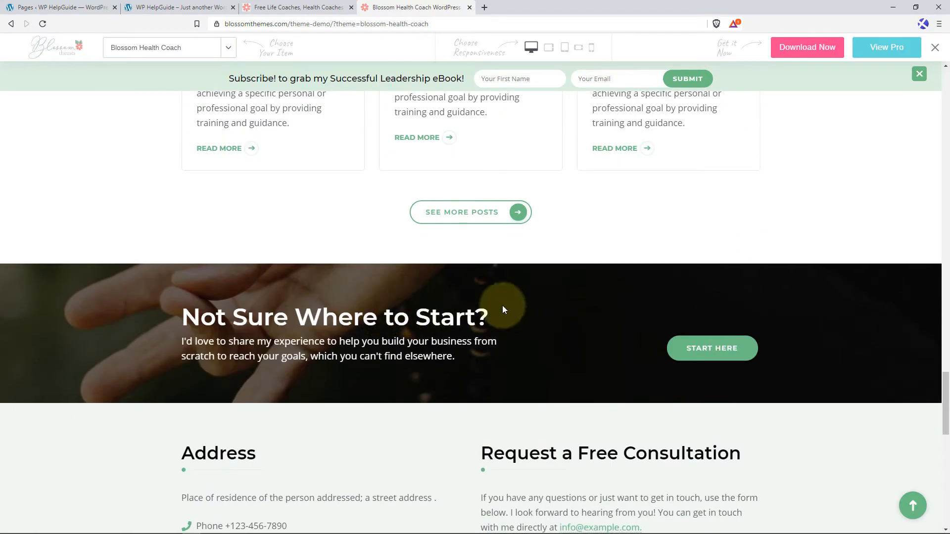
scroll(613, 320, down, 3)
scroll(443, 311, down, 3)
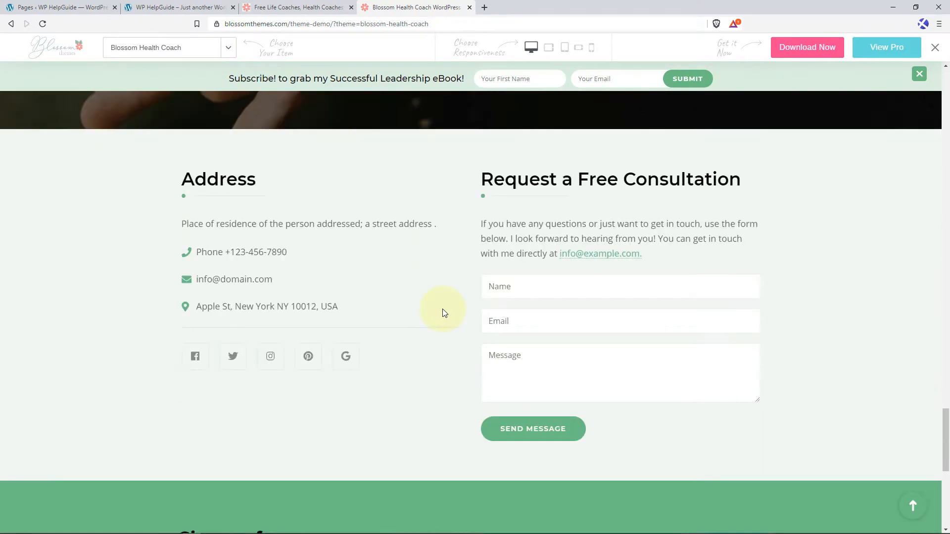
scroll(444, 312, down, 1)
scroll(411, 279, down, 4)
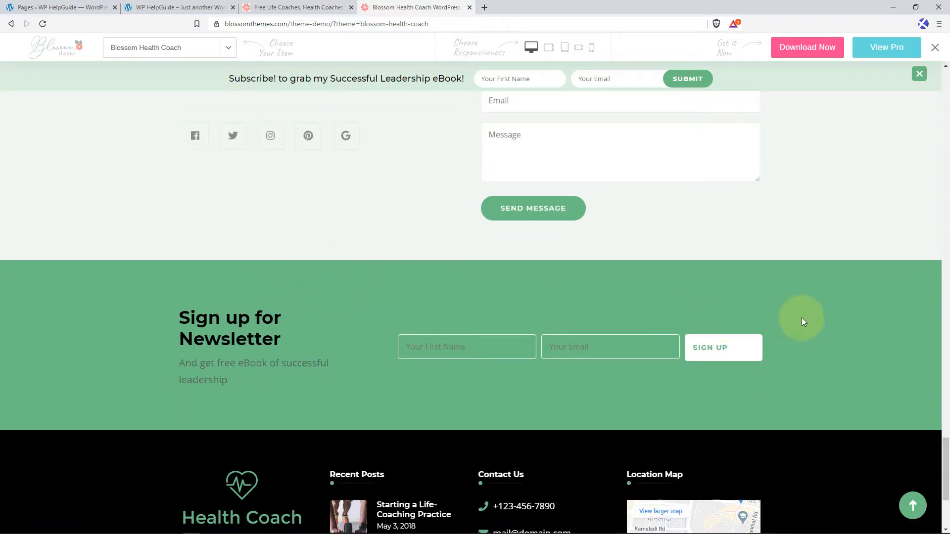
click(912, 505)
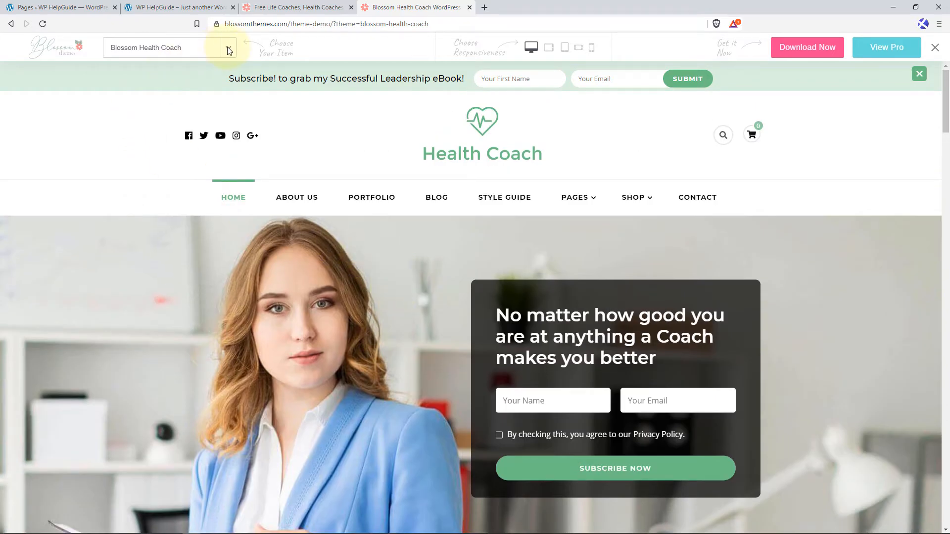
Switch the theme demo to Life Coach.
click(226, 48)
scroll(169, 149, down, 8)
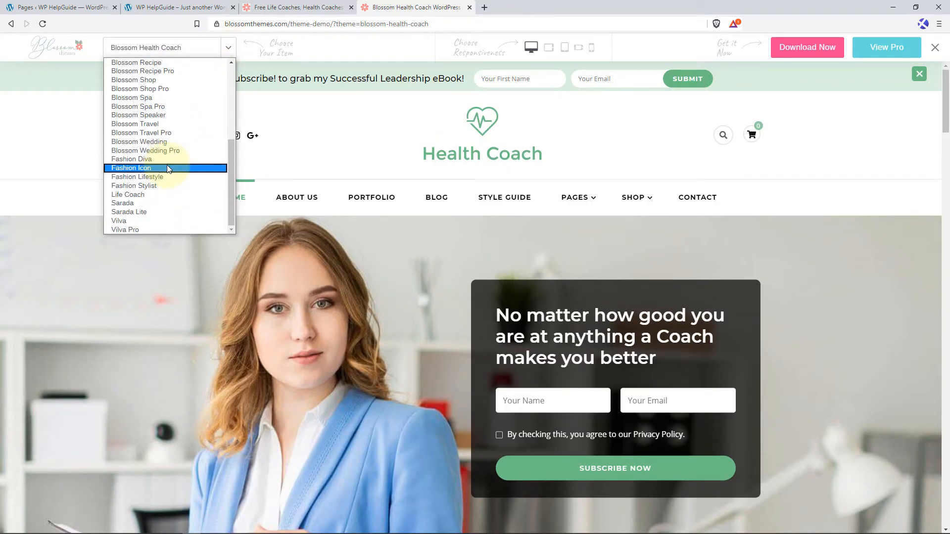
click(153, 194)
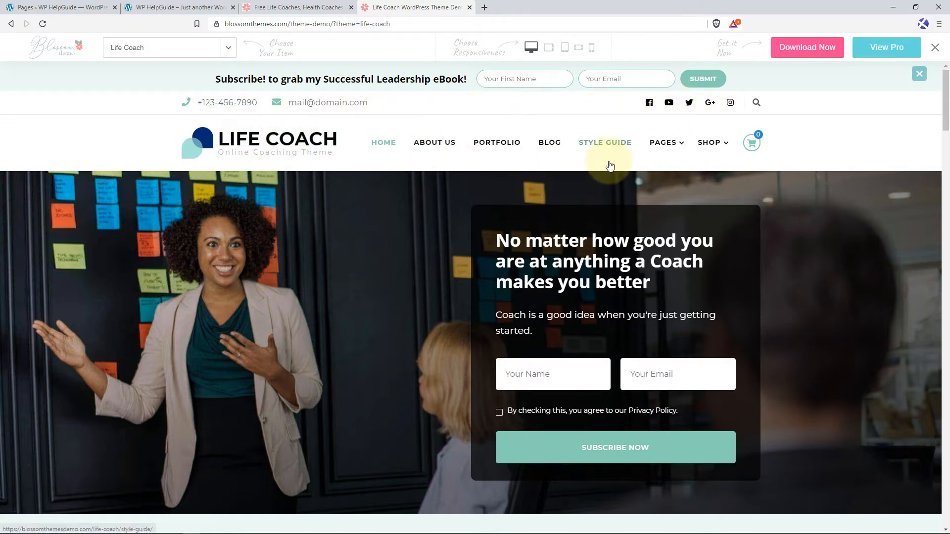
Examine the Life Coach demo home page section by section from the banner to the footer, and return to its header.
scroll(367, 219, down, 2)
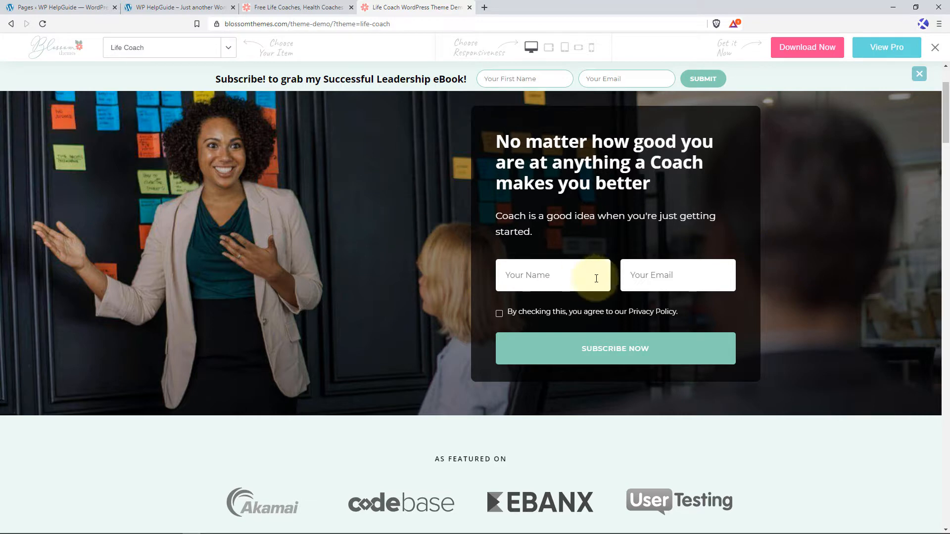
scroll(559, 308, down, 1)
scroll(396, 365, down, 2)
scroll(233, 254, down, 4)
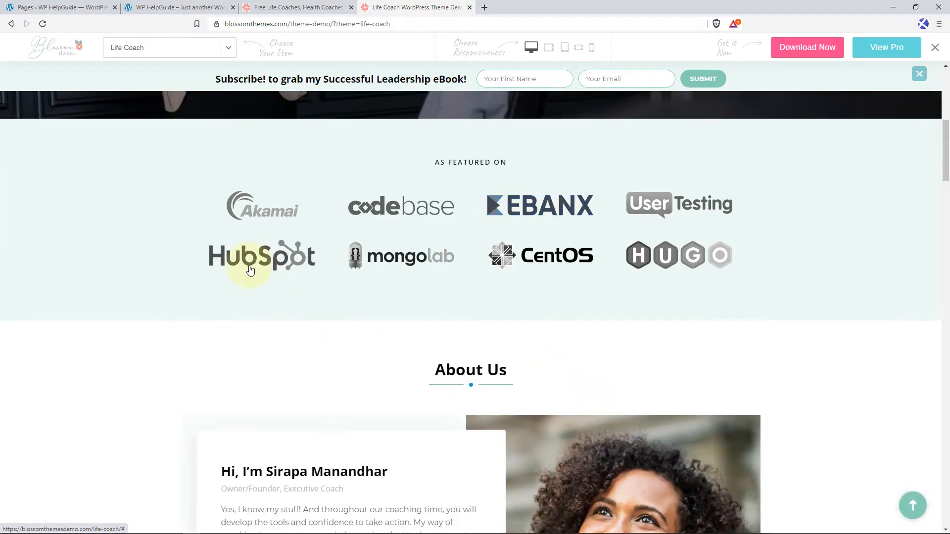
scroll(638, 322, down, 6)
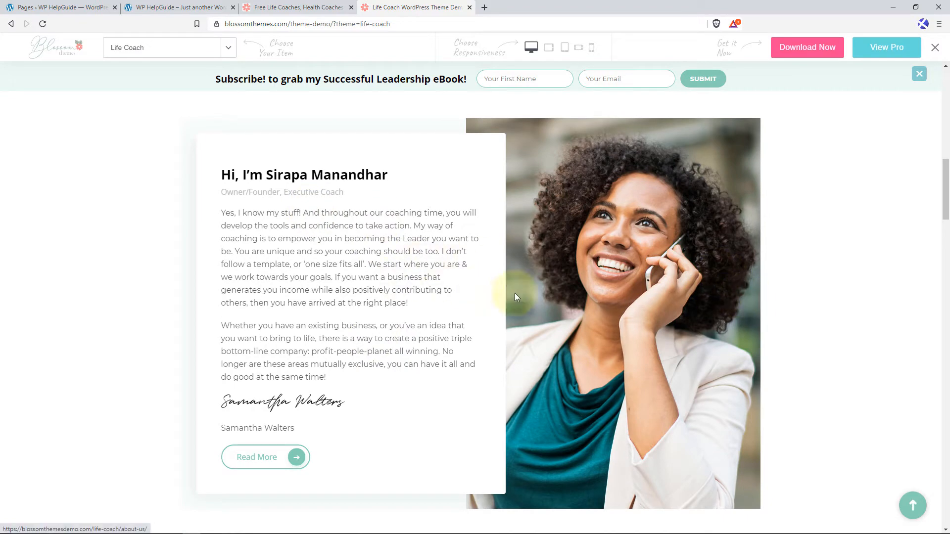
scroll(514, 293, down, 3)
scroll(511, 317, down, 5)
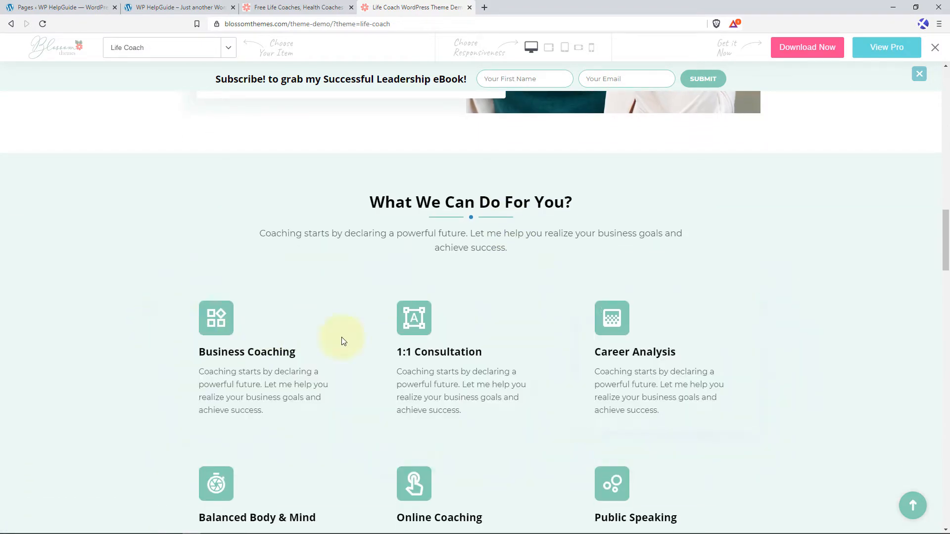
scroll(456, 342, down, 3)
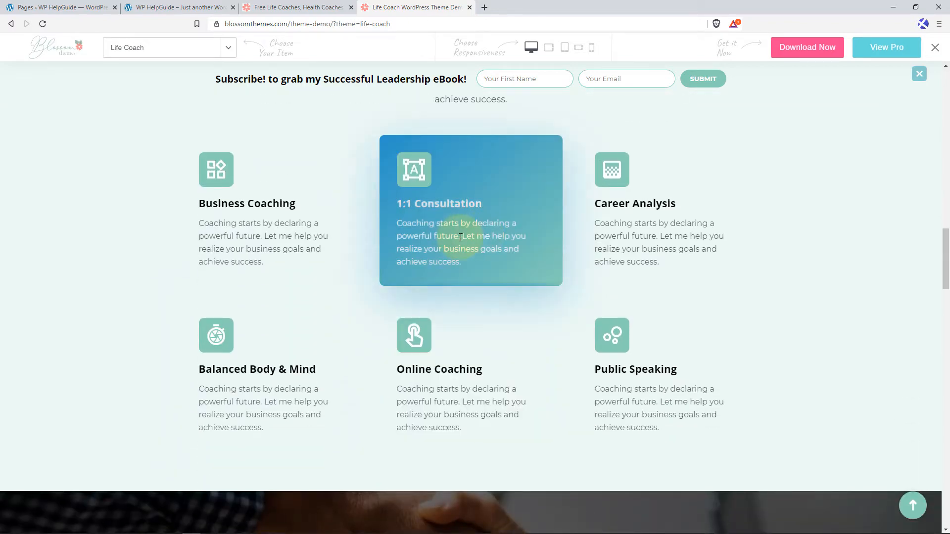
scroll(387, 319, down, 7)
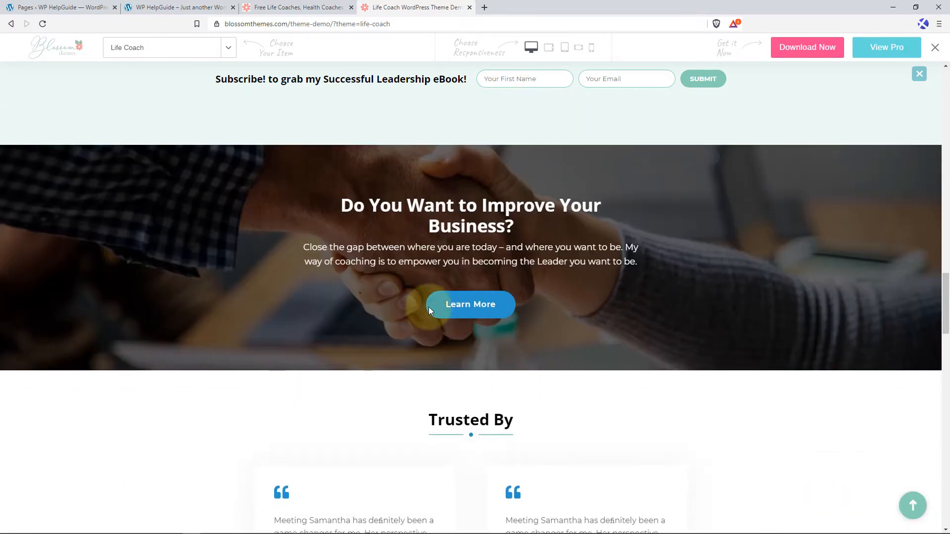
scroll(624, 319, down, 4)
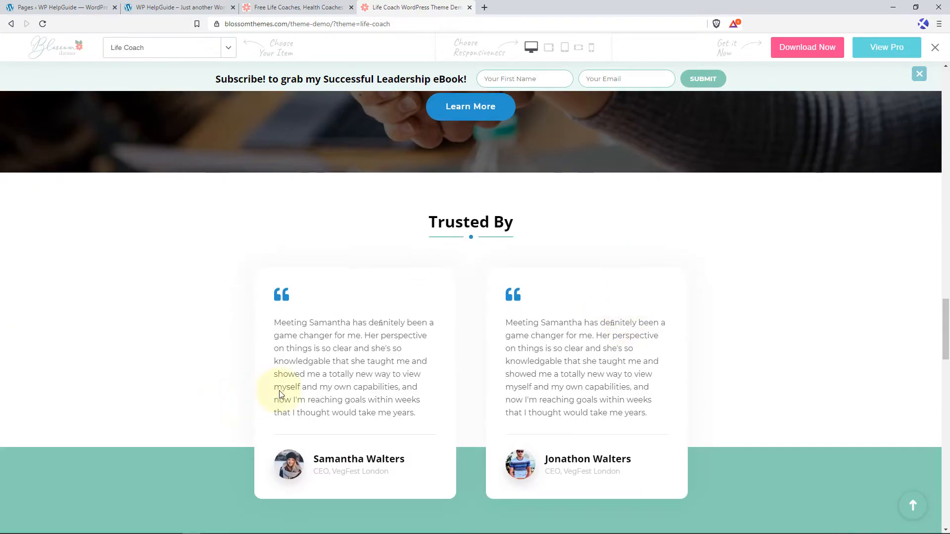
scroll(577, 383, down, 1)
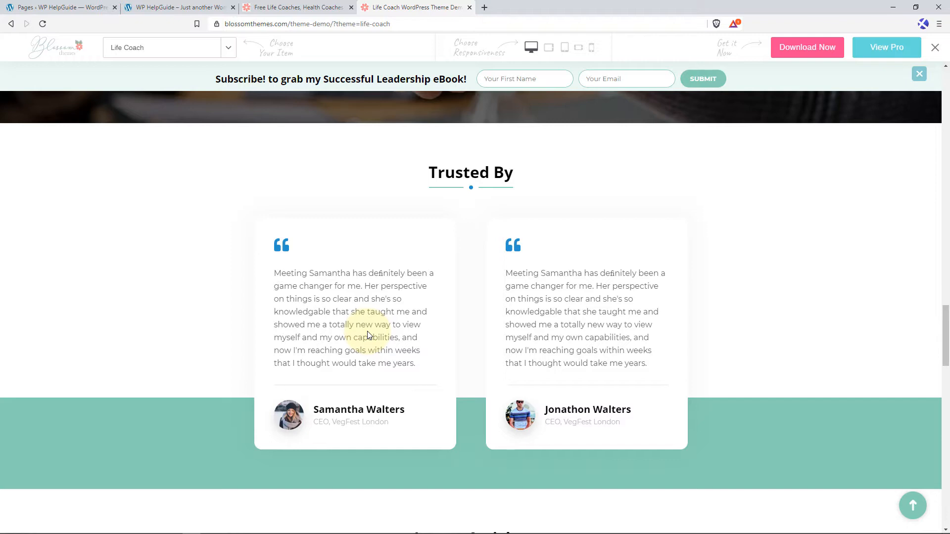
scroll(367, 334, down, 7)
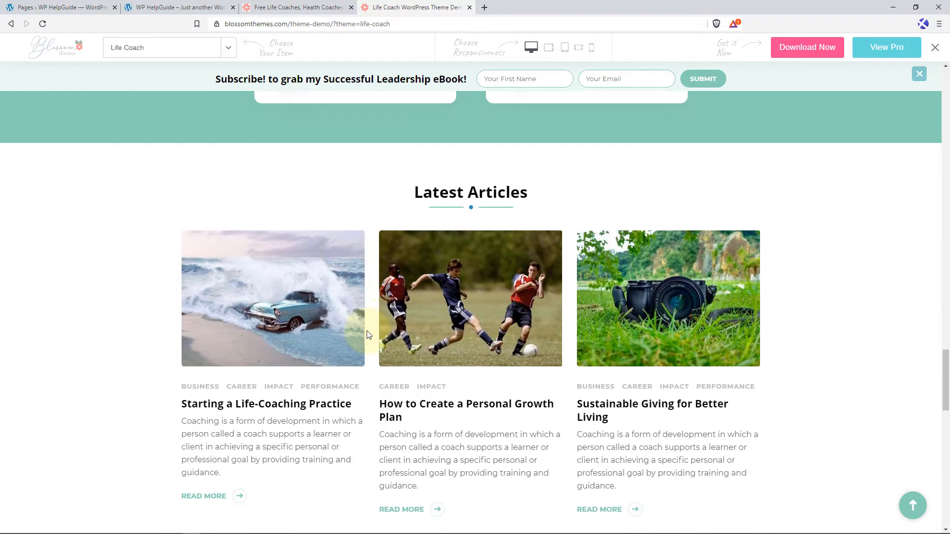
scroll(524, 354, down, 7)
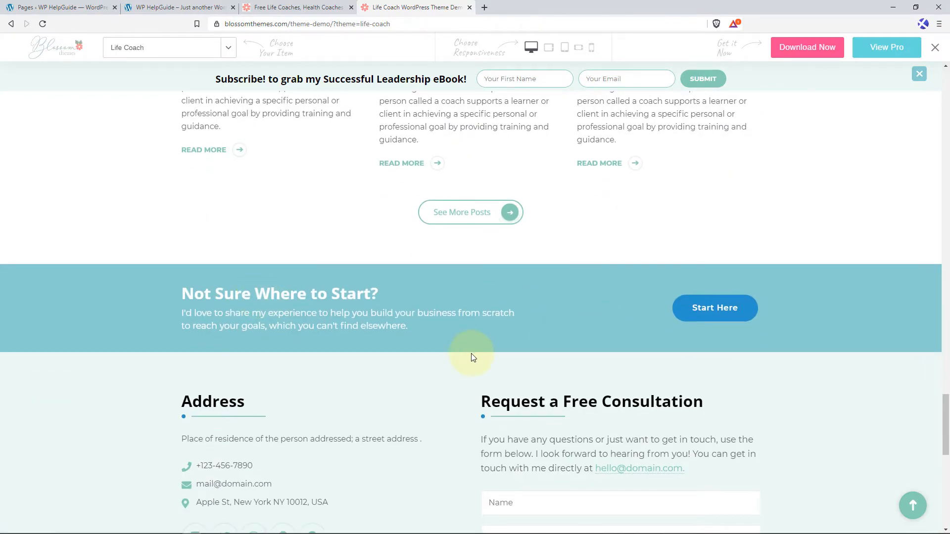
scroll(460, 356, down, 3)
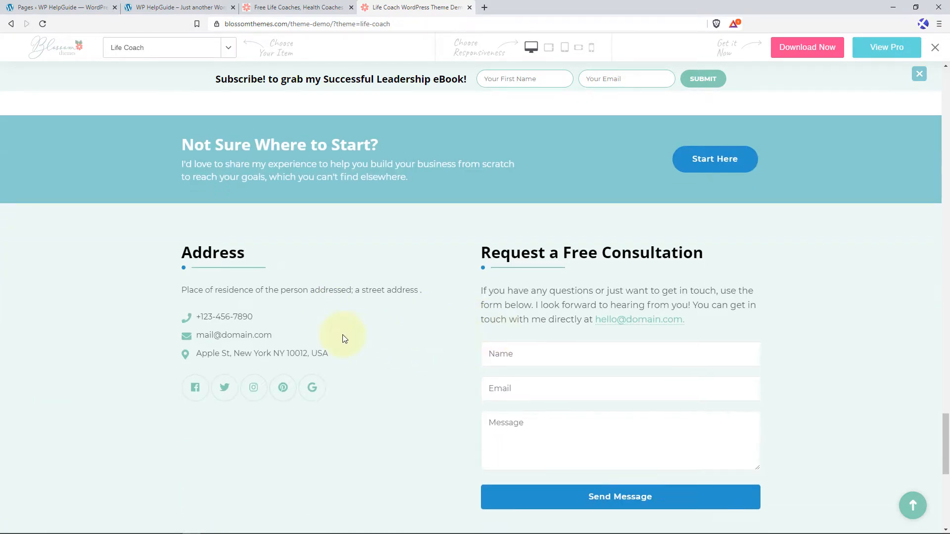
scroll(342, 334, down, 4)
scroll(395, 336, down, 2)
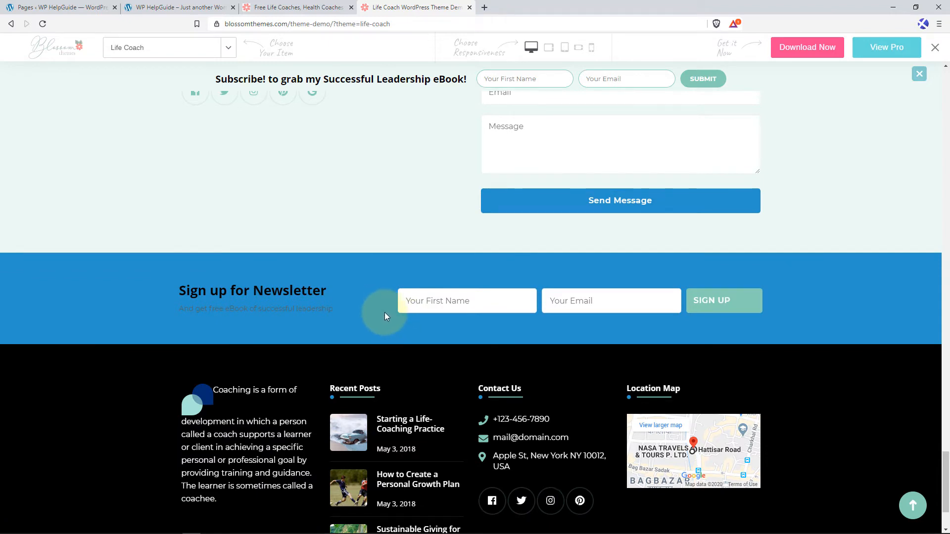
scroll(385, 312, down, 2)
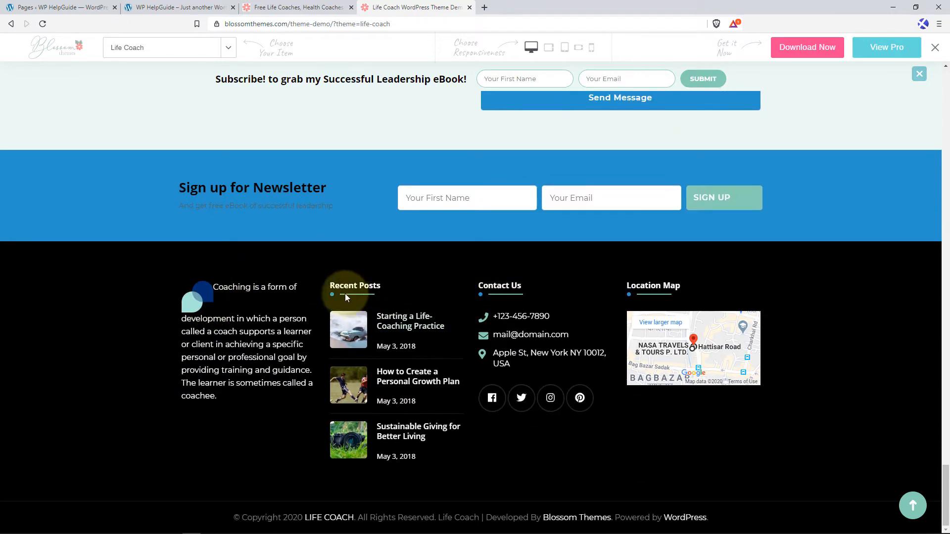
click(912, 504)
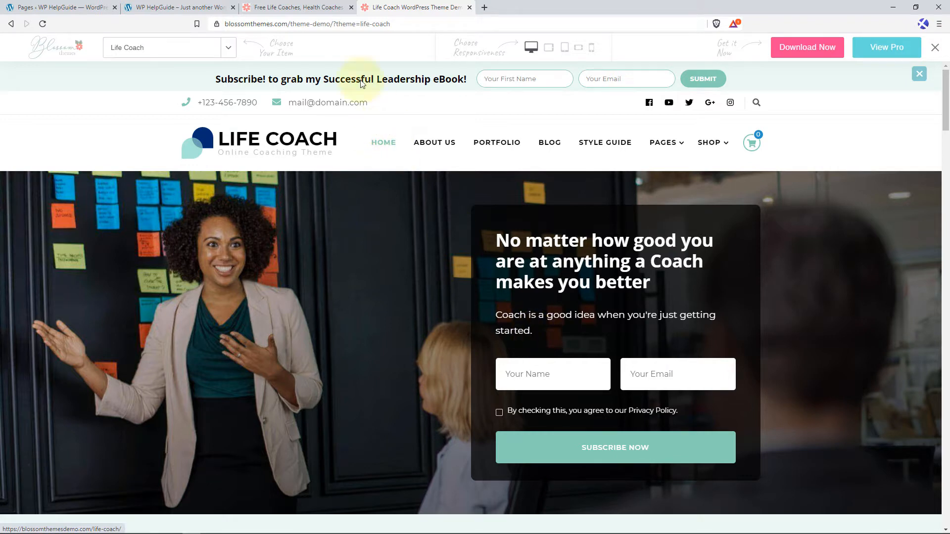
Return to the Blossom Coach theme's page and examine its Free Vs Pro feature comparison table.
click(311, 6)
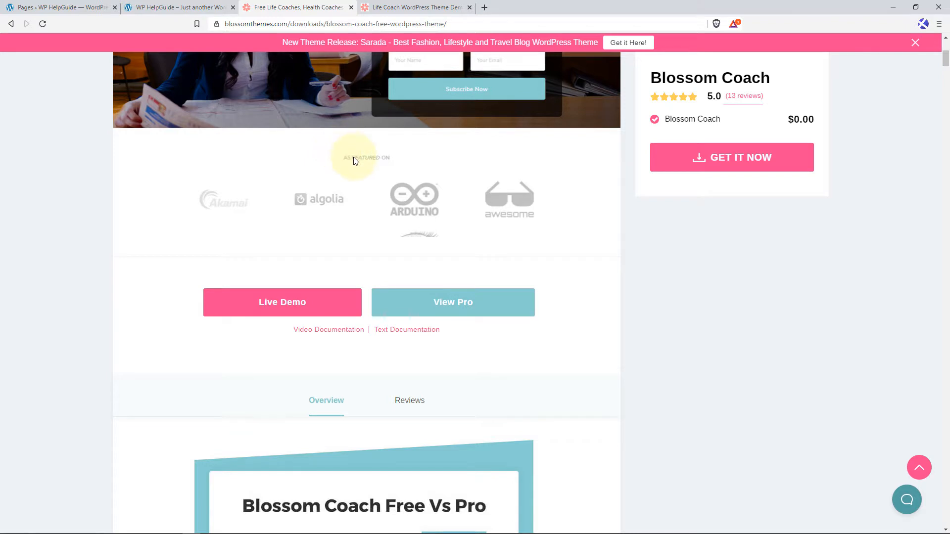
scroll(341, 156, down, 7)
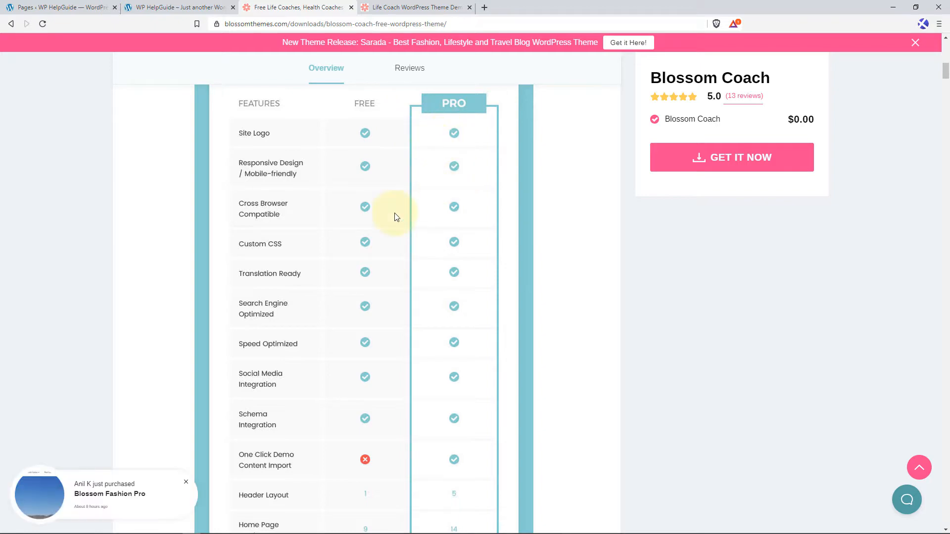
scroll(396, 216, down, 15)
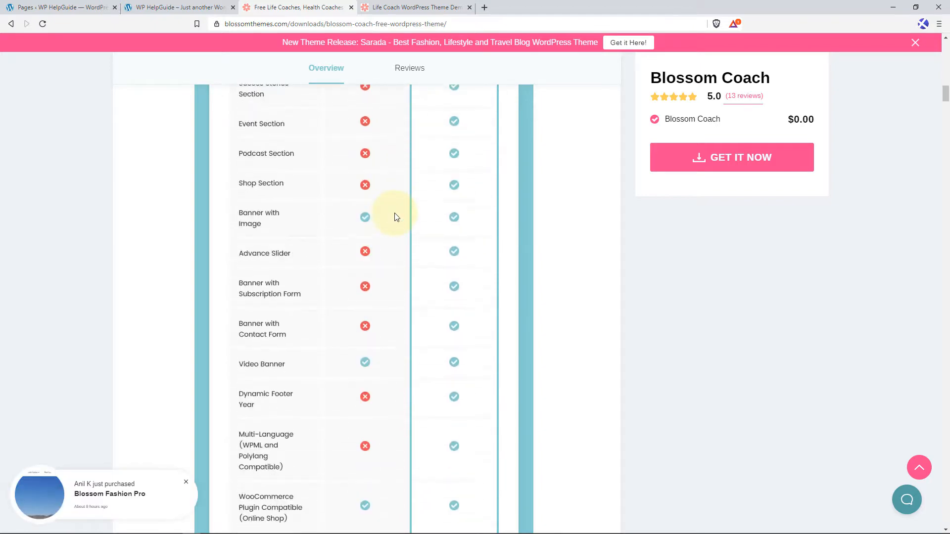
scroll(395, 216, down, 17)
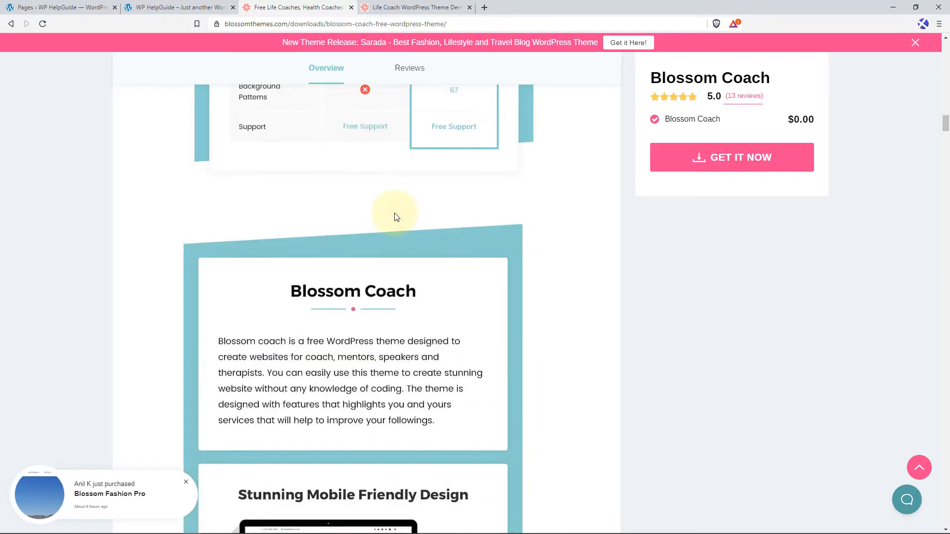
Read the Blossom Coach feature overview from the mobile friendly design to the Three Blog Layouts section.
scroll(394, 214, down, 2)
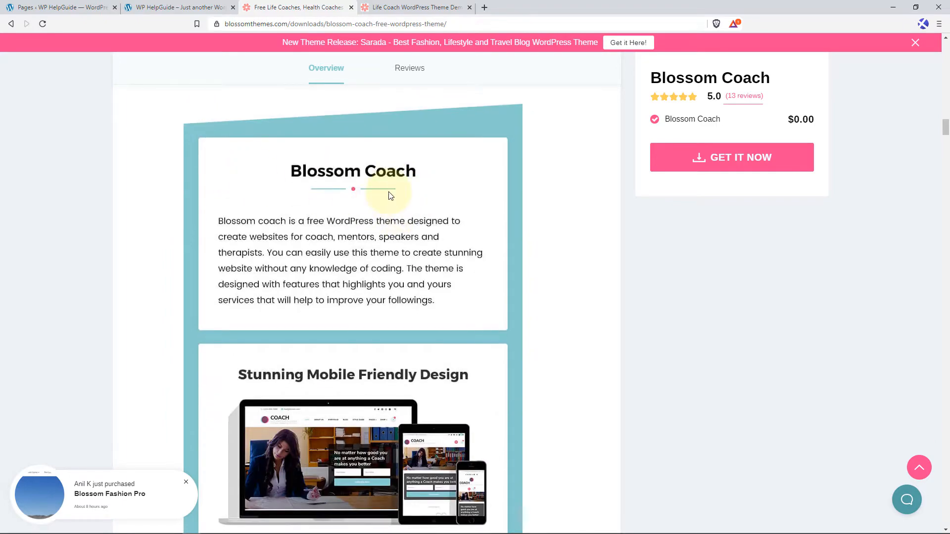
scroll(388, 196, down, 5)
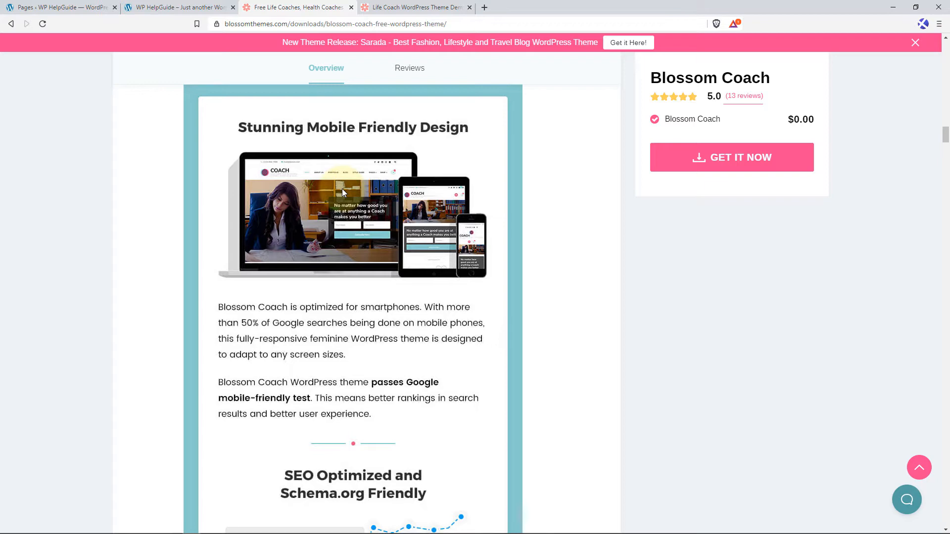
scroll(342, 190, down, 6)
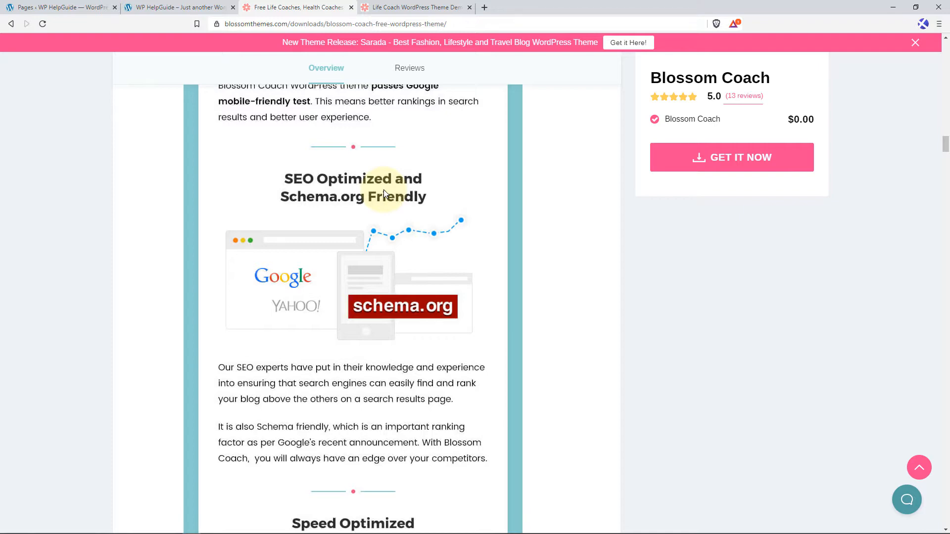
scroll(384, 193, down, 7)
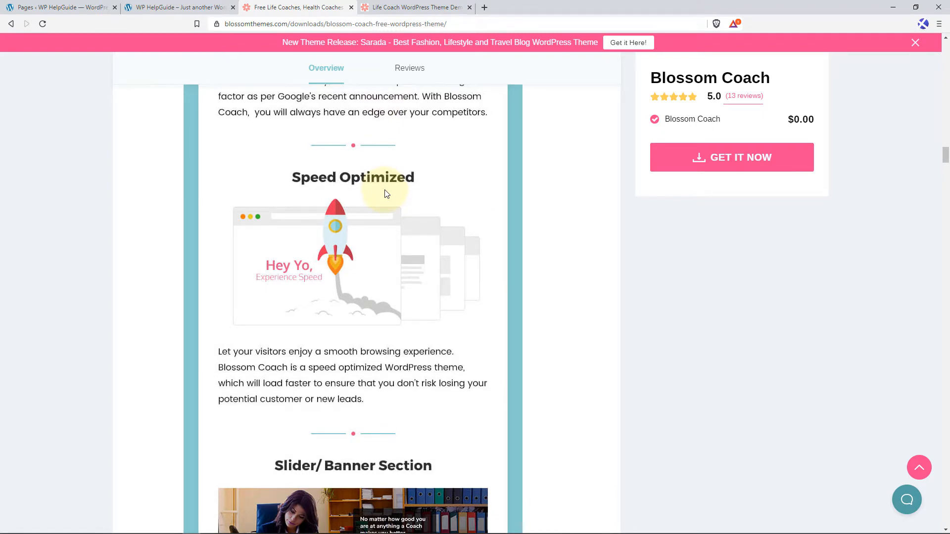
scroll(386, 193, down, 4)
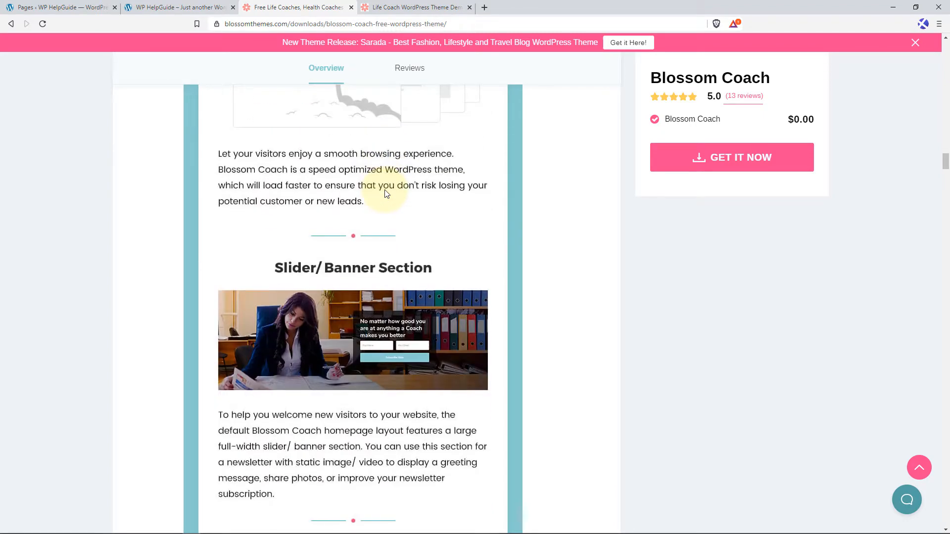
scroll(386, 193, down, 3)
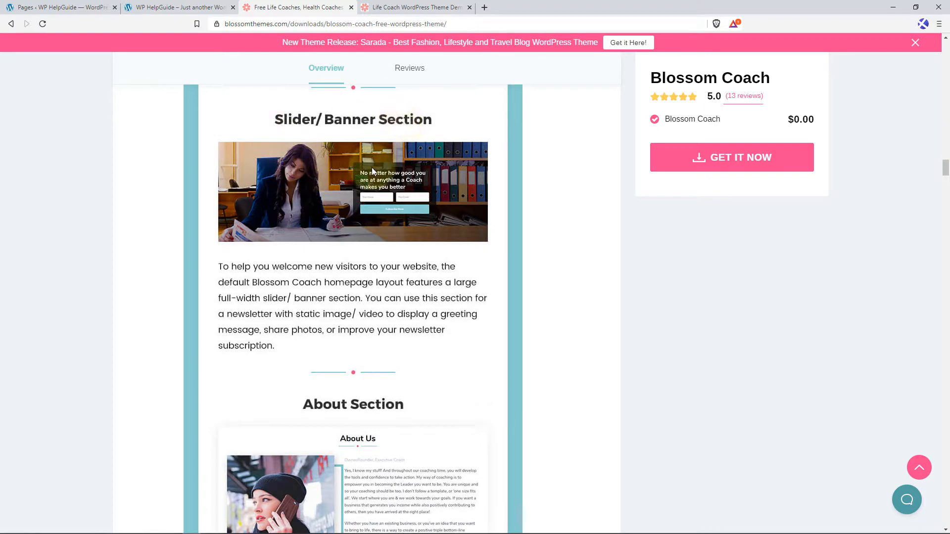
scroll(372, 168, down, 4)
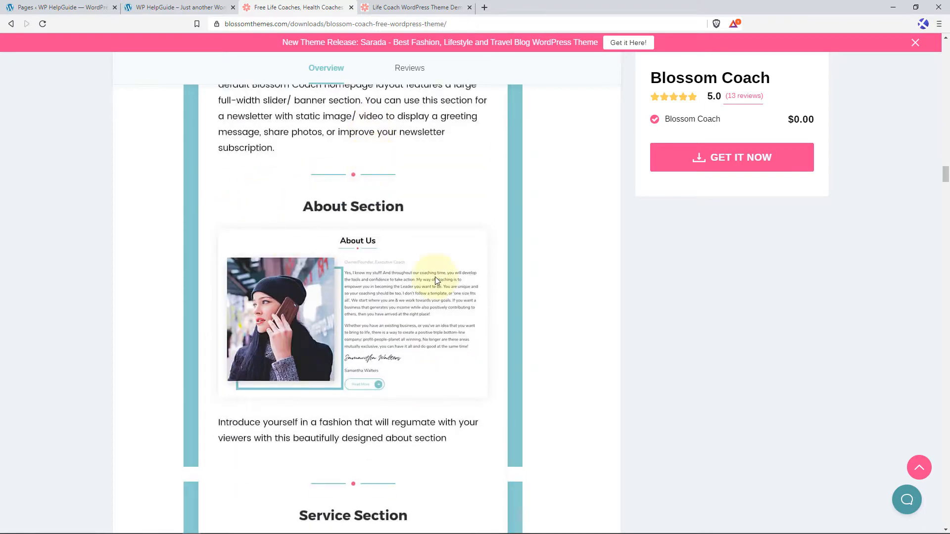
scroll(423, 280, down, 6)
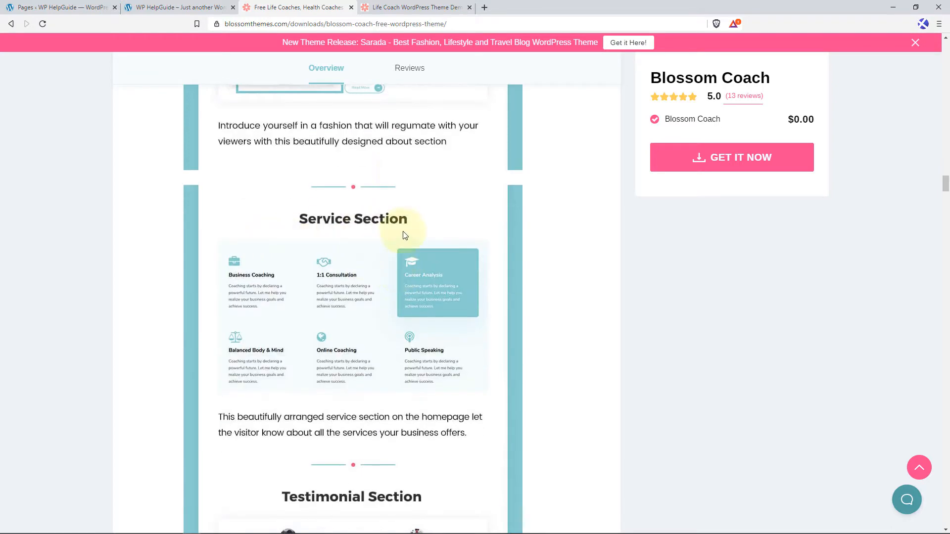
scroll(404, 232, down, 6)
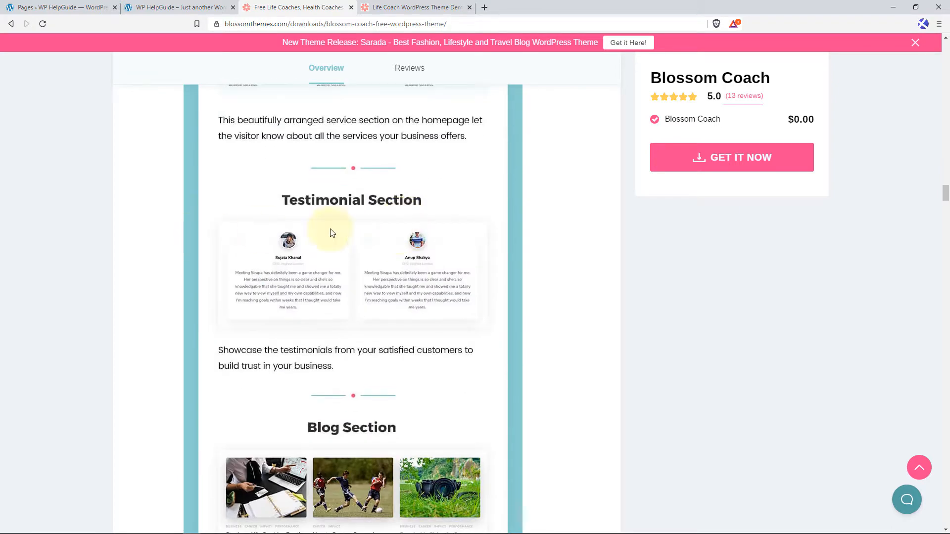
scroll(425, 248, down, 4)
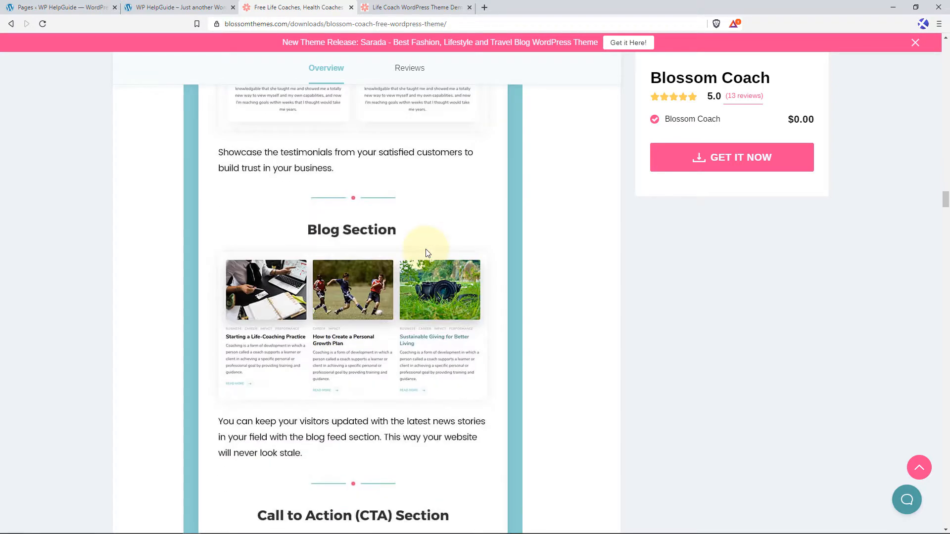
scroll(322, 286, down, 5)
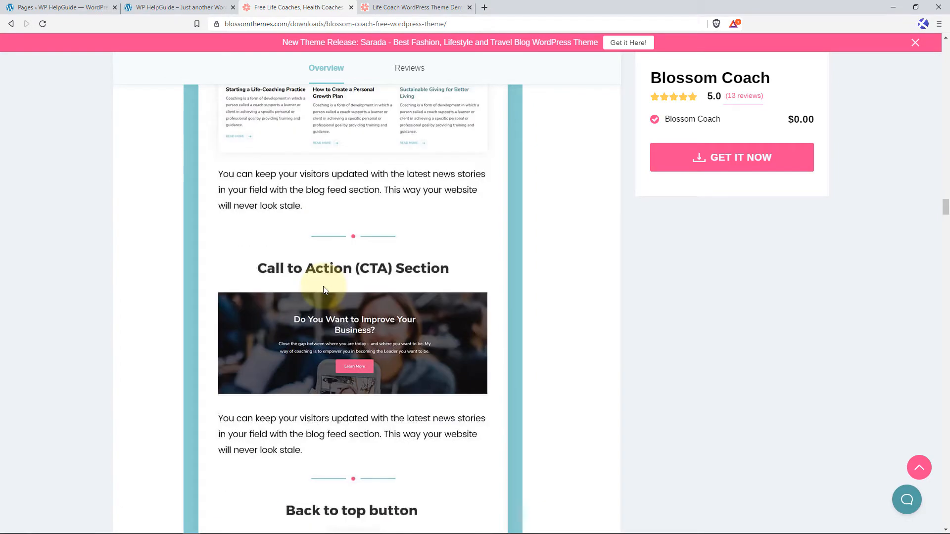
scroll(324, 290, down, 1)
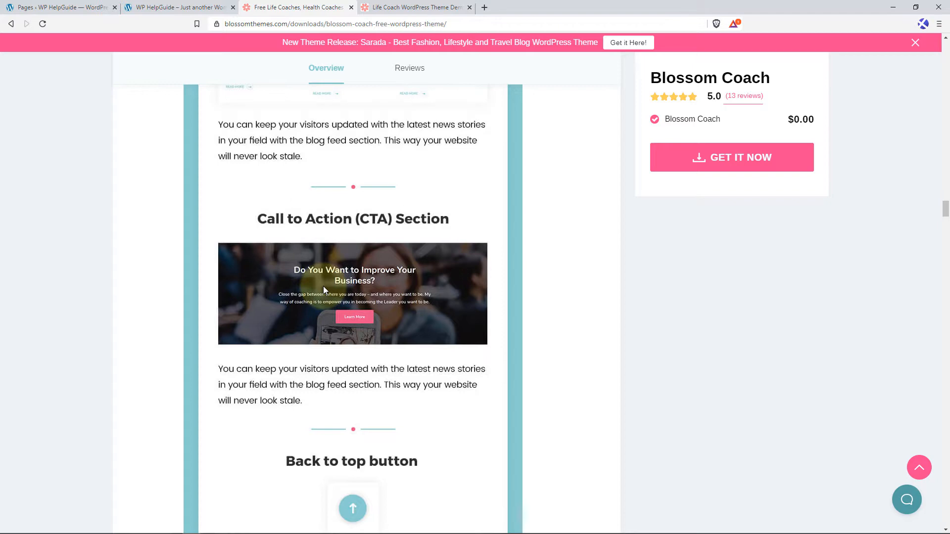
scroll(324, 290, down, 5)
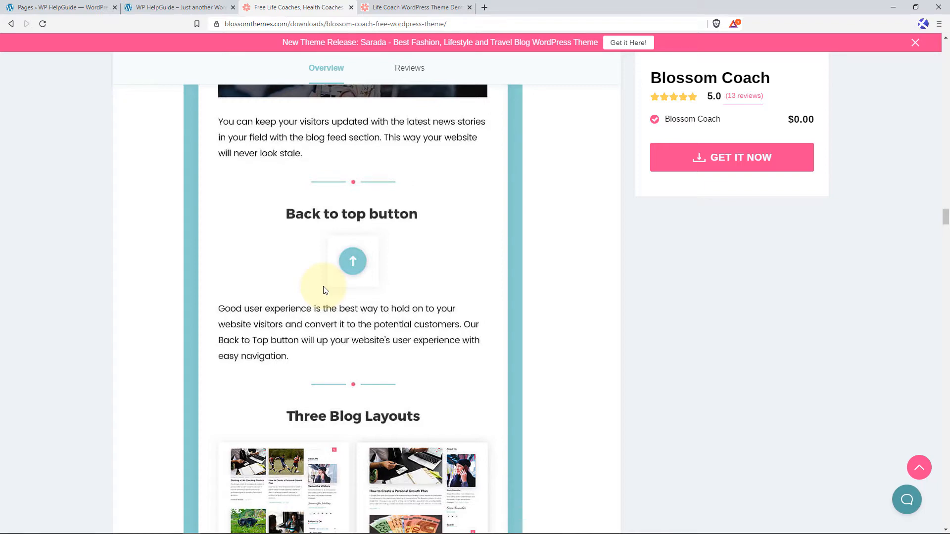
scroll(325, 290, down, 5)
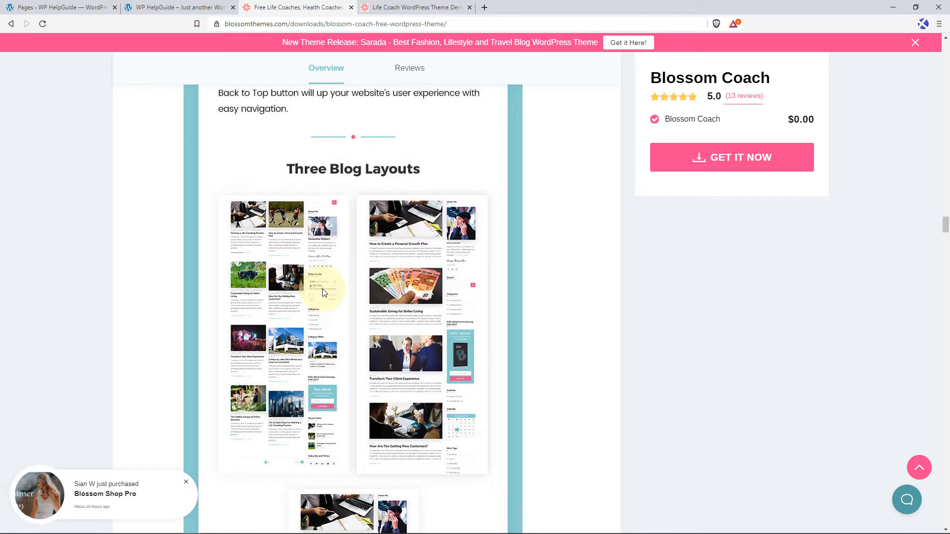
Go back to the theme demo page and switch the demo to Blossom Coach.
click(441, 5)
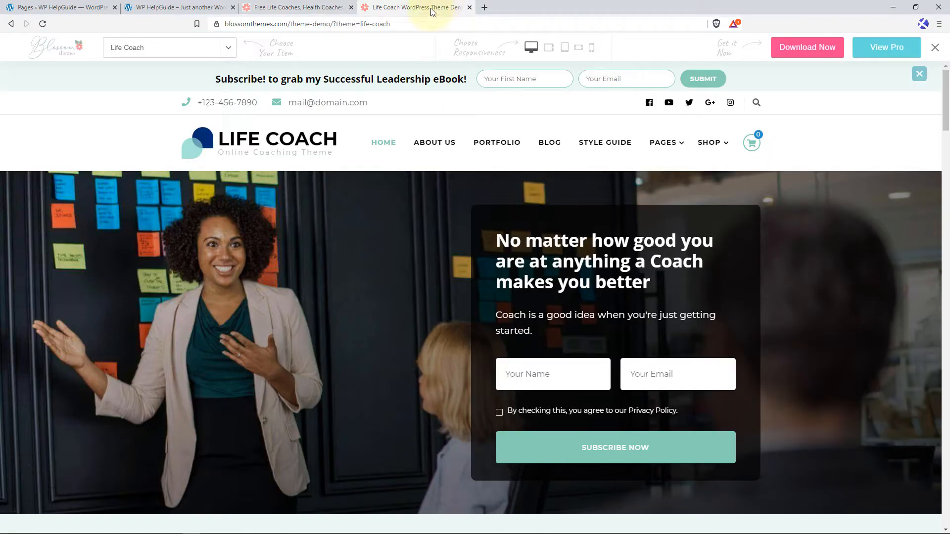
click(231, 47)
scroll(175, 124, up, 10)
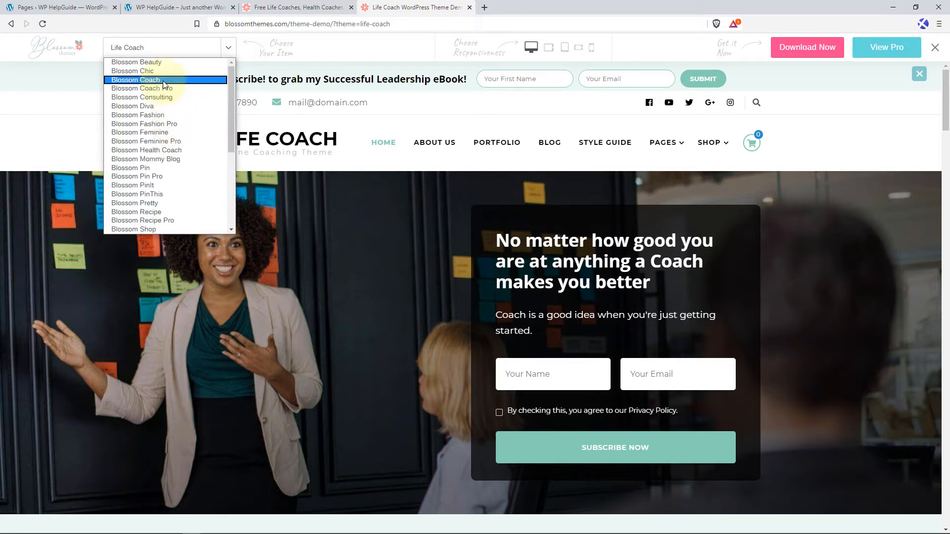
click(163, 80)
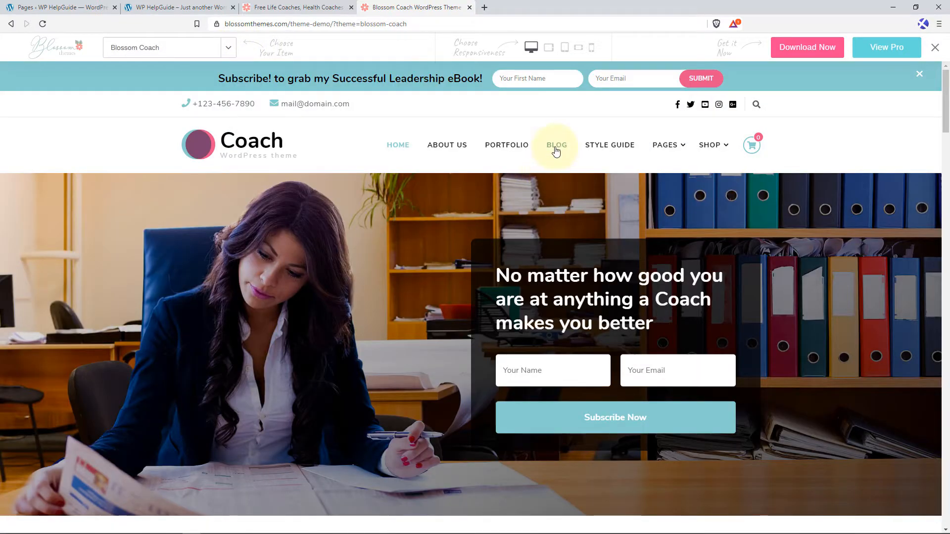
Open the Blossom Coach demo's Blog page and examine its post grid and sidebar.
click(556, 151)
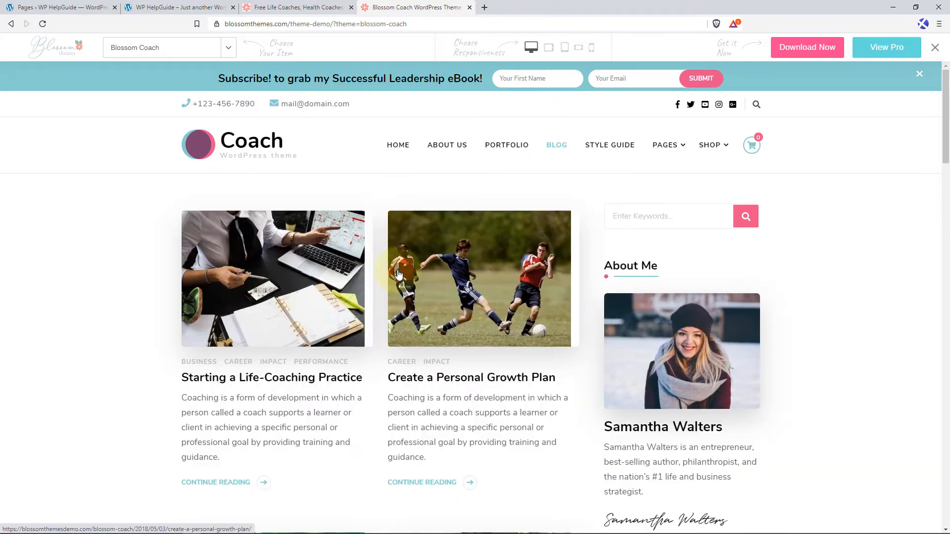
scroll(398, 273, down, 2)
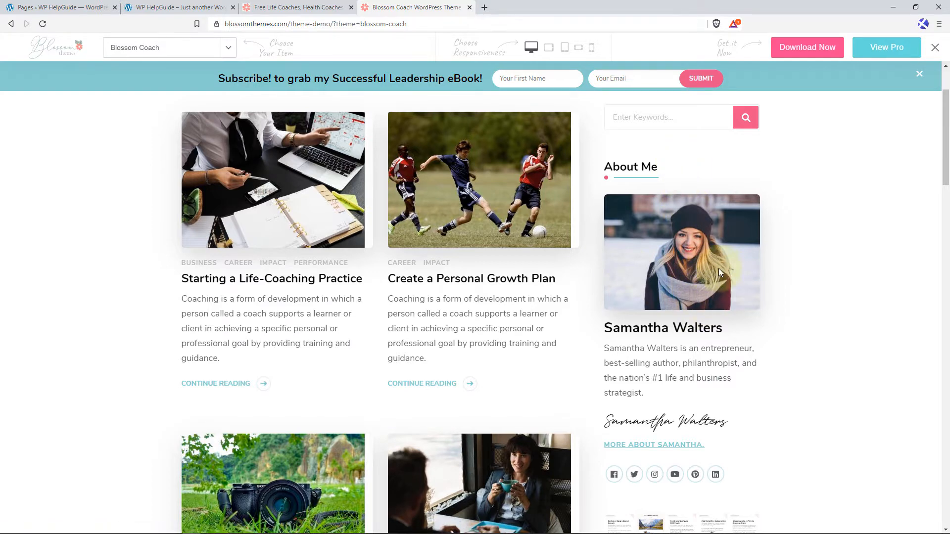
scroll(455, 230, up, 2)
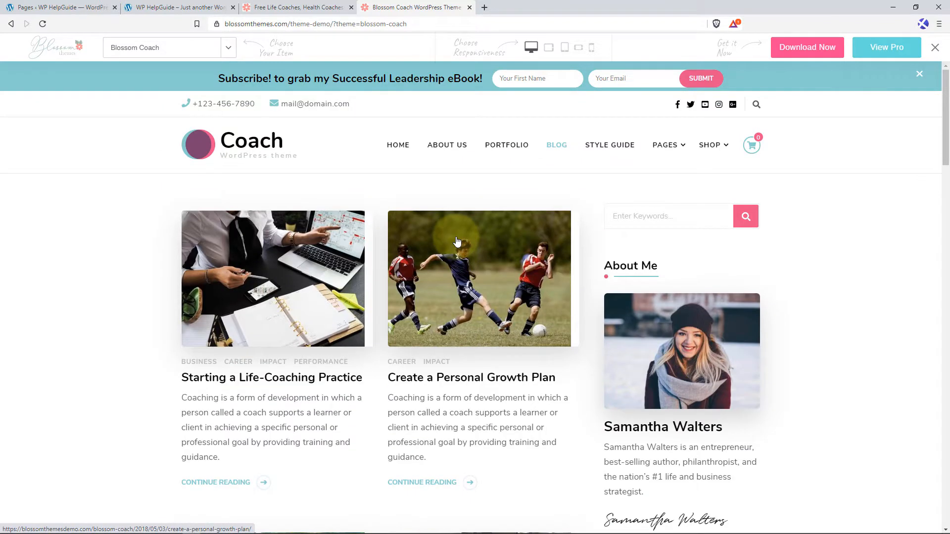
Filter the demo's Portfolio page by Business, Design, Development and Performance, and view the entries under Pages and Shop.
click(507, 153)
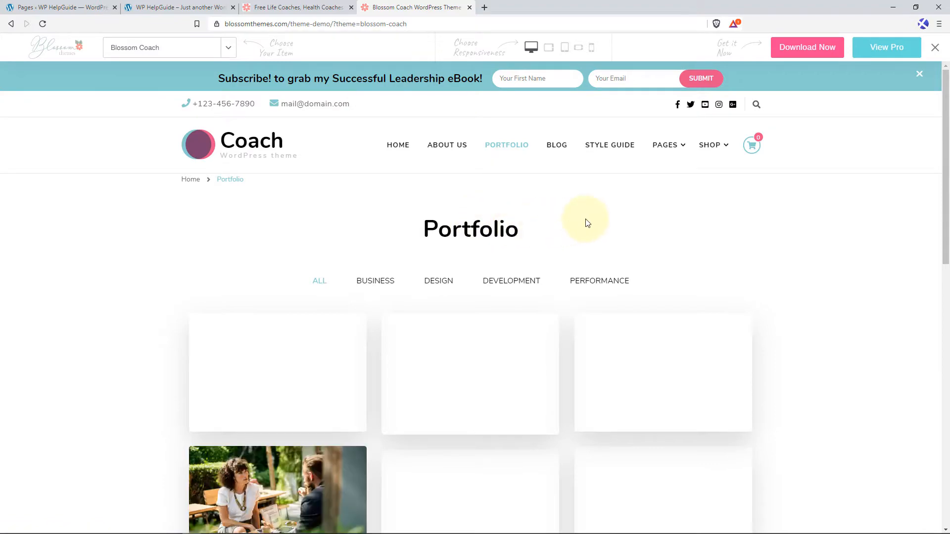
scroll(377, 211, down, 1)
click(378, 236)
click(438, 231)
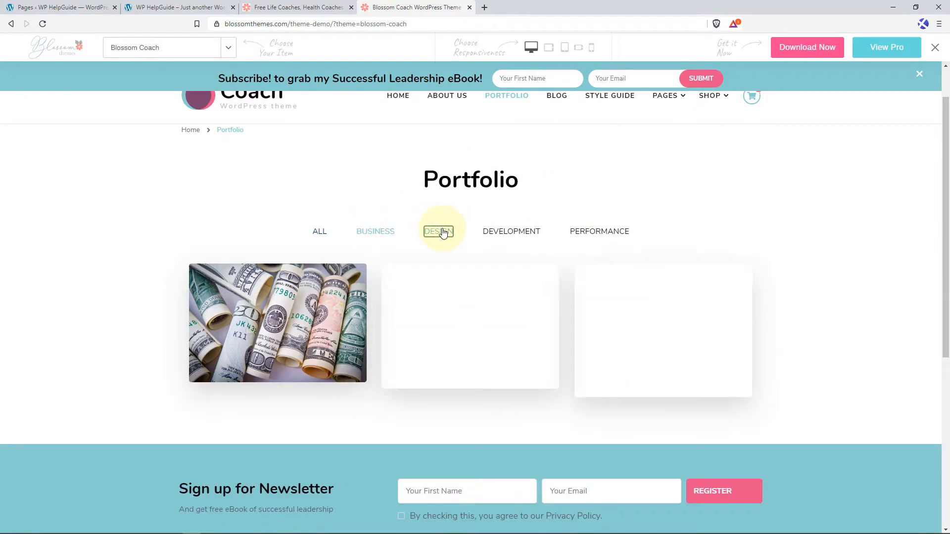
click(515, 232)
click(605, 233)
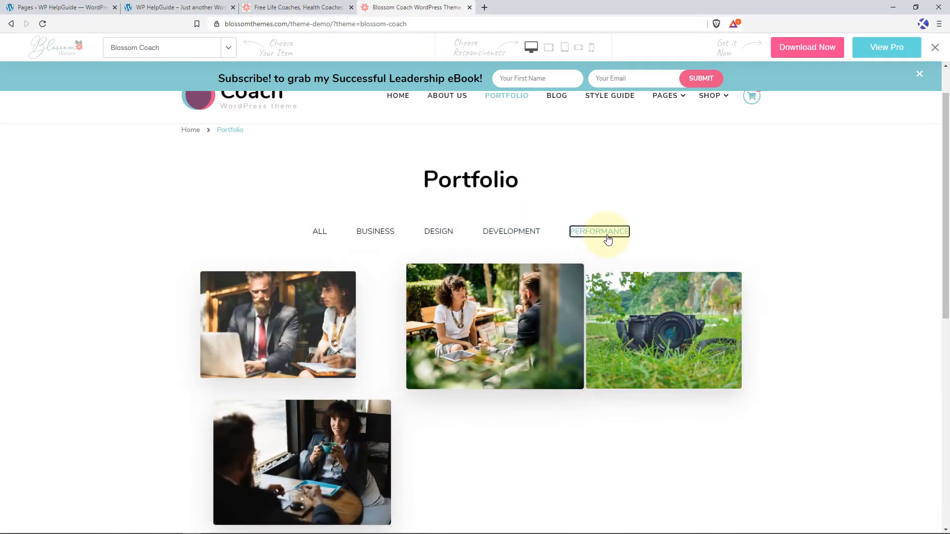
scroll(569, 170, up, 1)
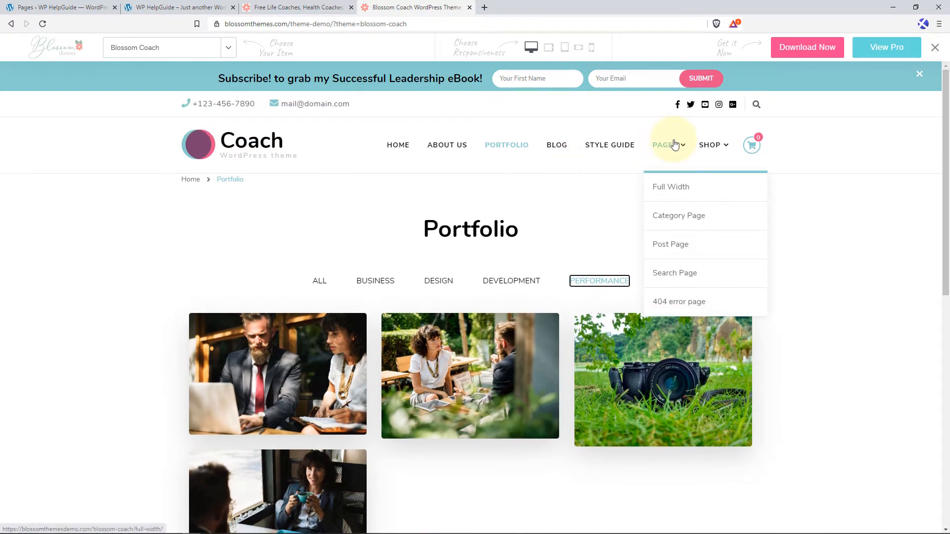
mouse_move(723, 150)
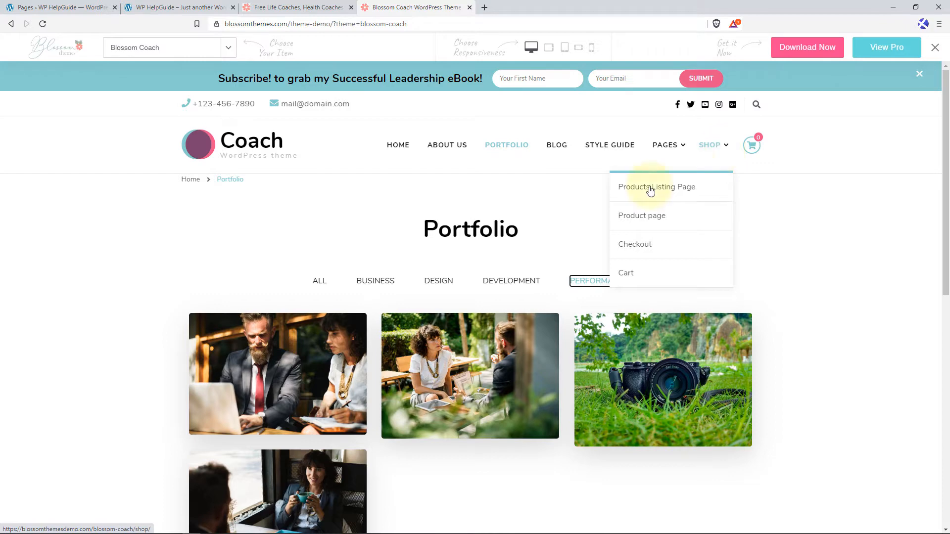
Return to the Blossom Coach theme's page and read its features from Three Blog Layouts through Social Media Integration and Typography Options to Author Box.
click(298, 6)
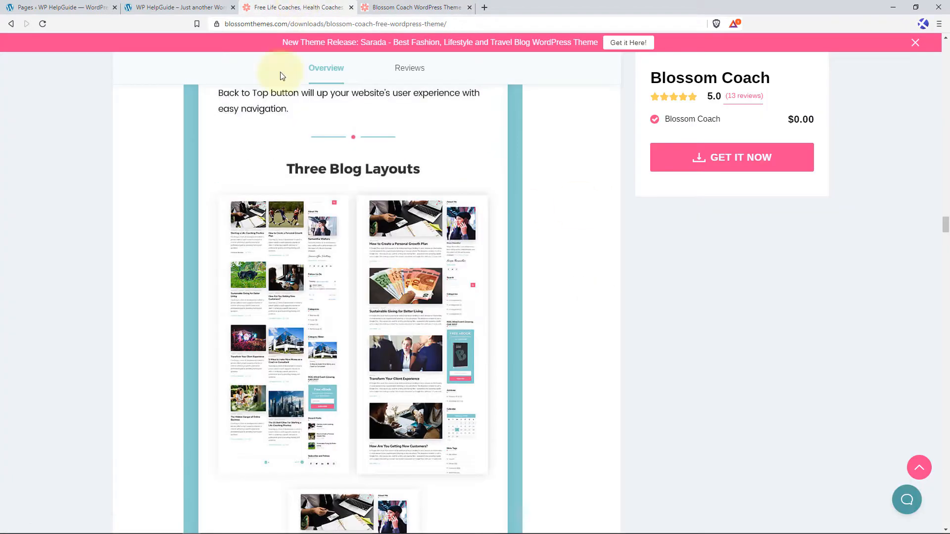
scroll(389, 289, down, 5)
scroll(388, 289, down, 9)
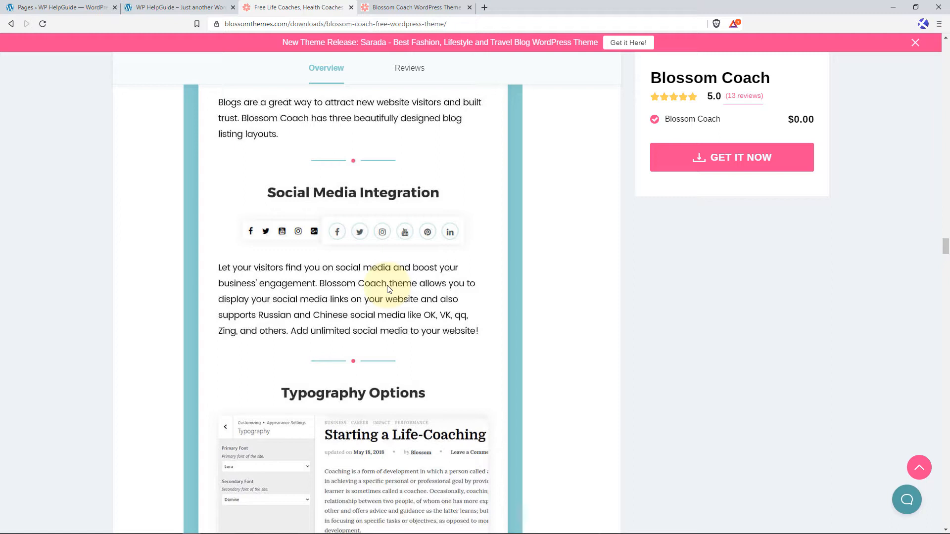
scroll(388, 289, down, 5)
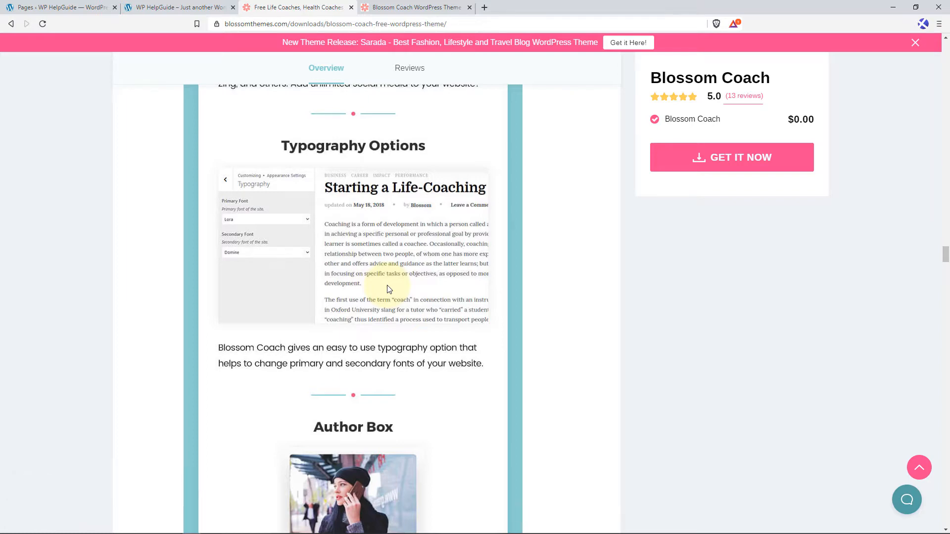
scroll(390, 290, down, 5)
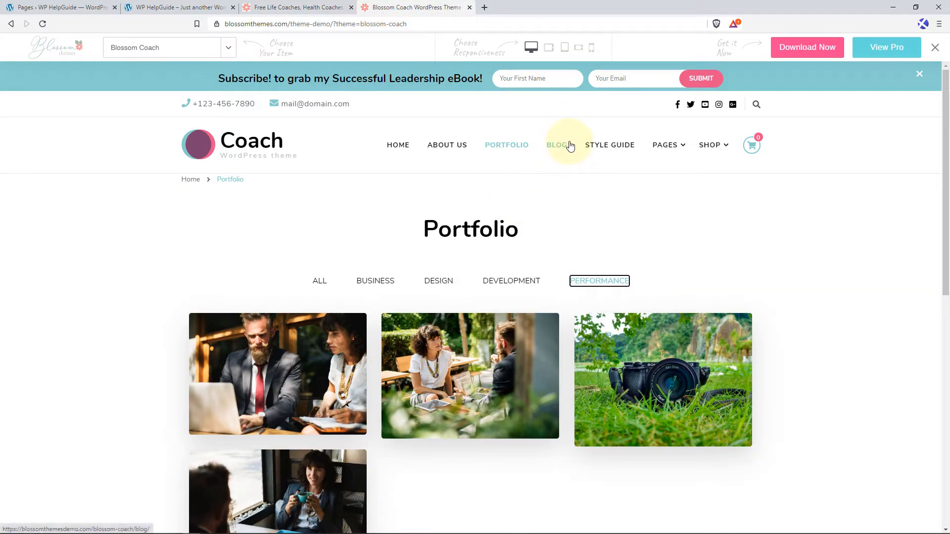
Go back to the theme demo and view the About Me author box on its Blog page.
click(570, 146)
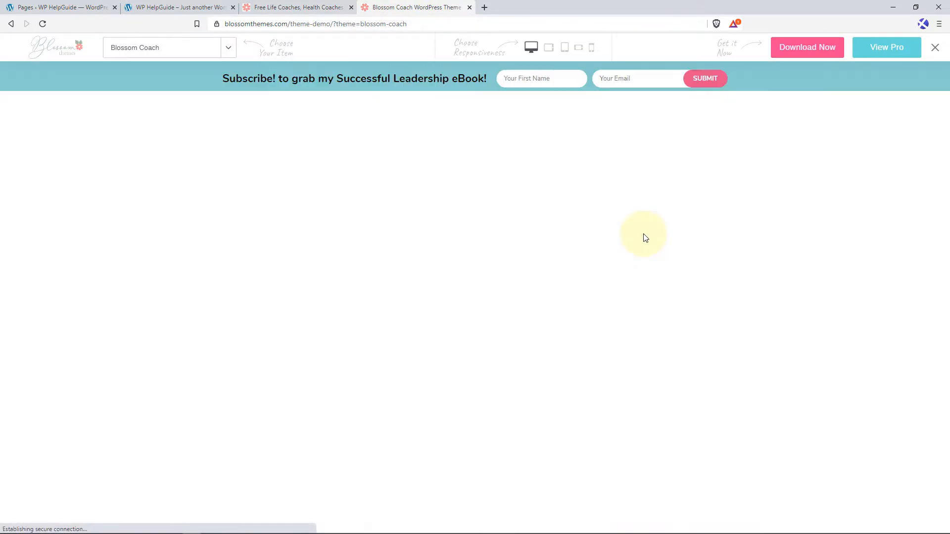
scroll(685, 340, down, 3)
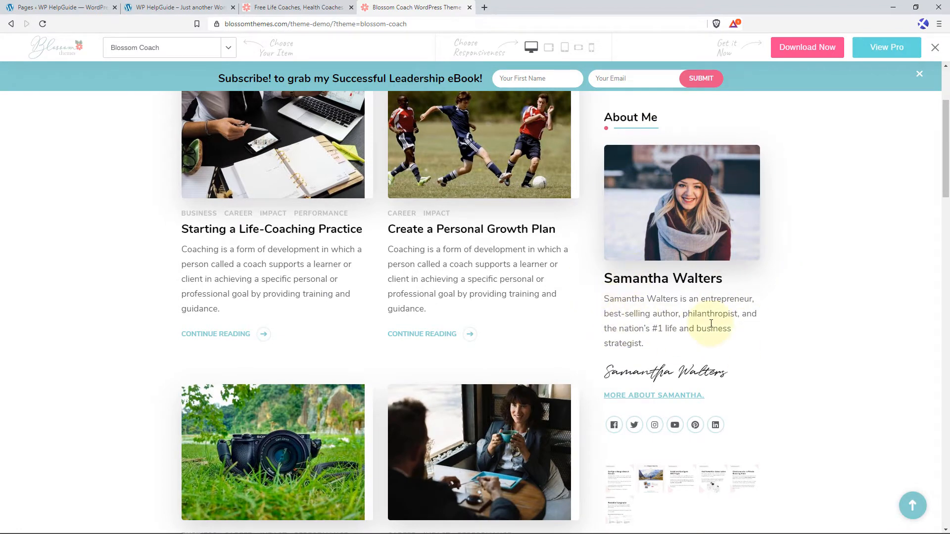
scroll(712, 327, down, 2)
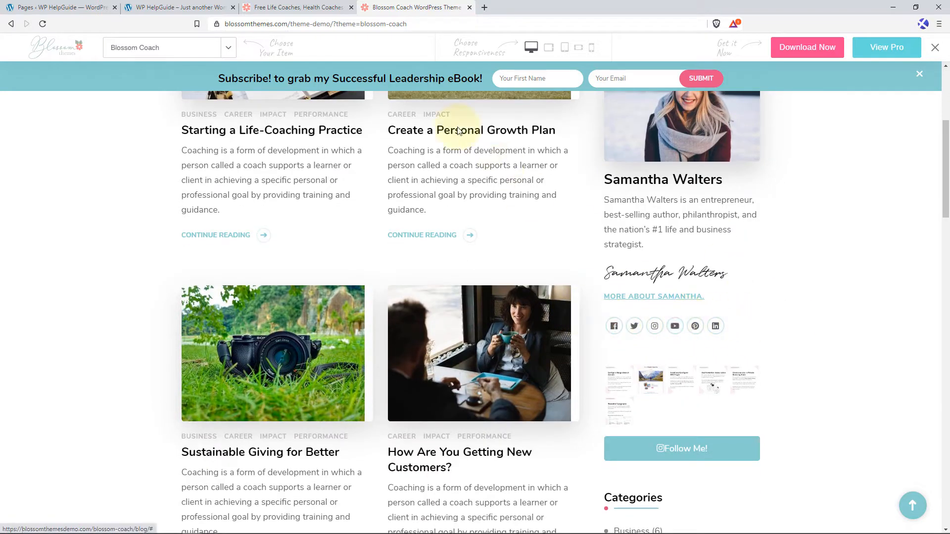
Return to the theme's feature overview and read from the Author Box to the Widget Ready section.
click(322, 8)
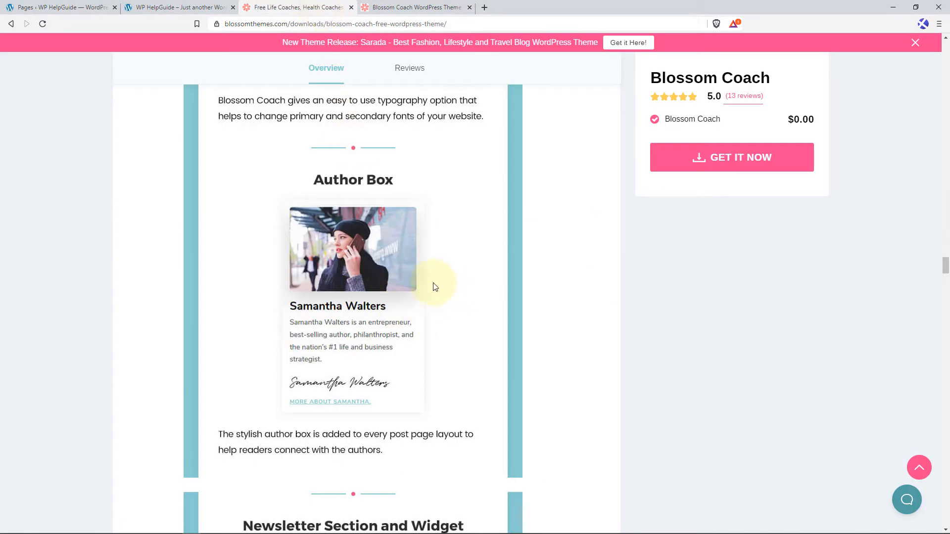
scroll(357, 191, down, 6)
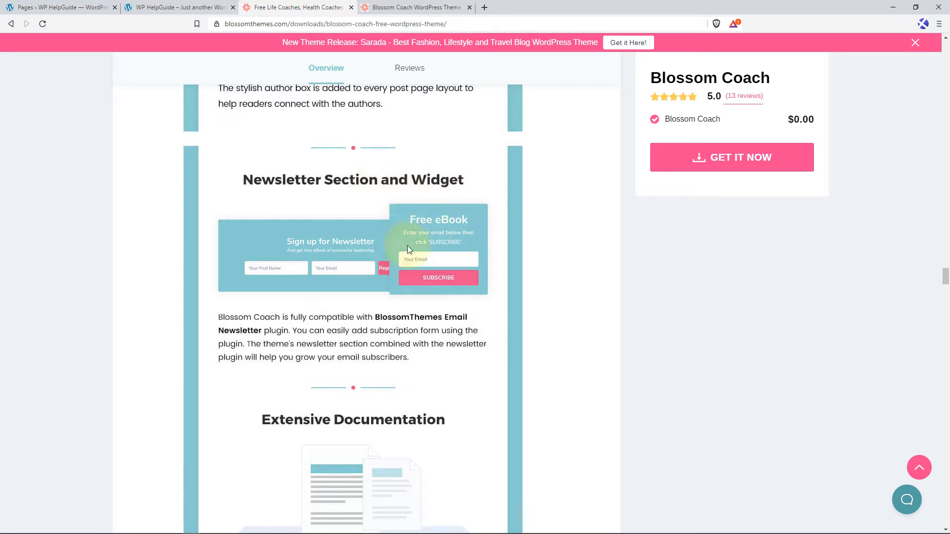
scroll(395, 257, down, 5)
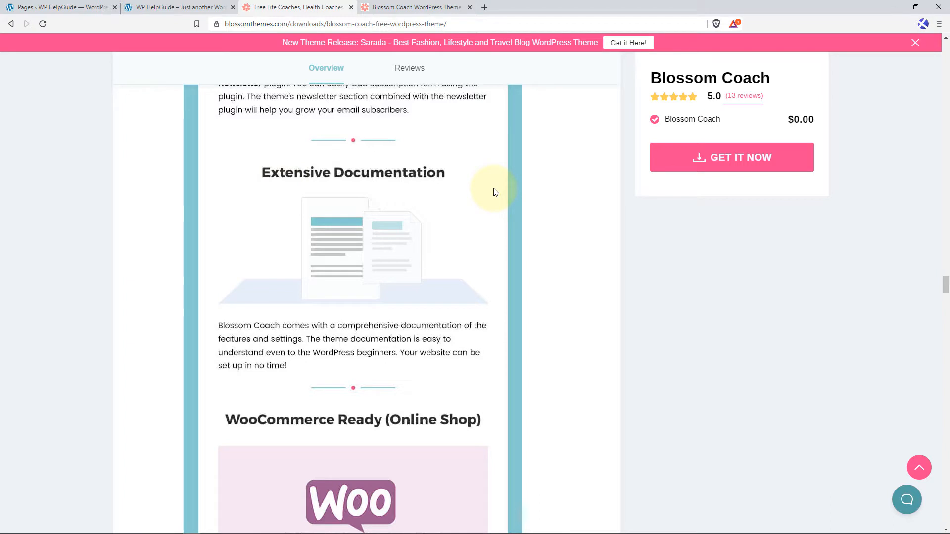
scroll(449, 218, down, 5)
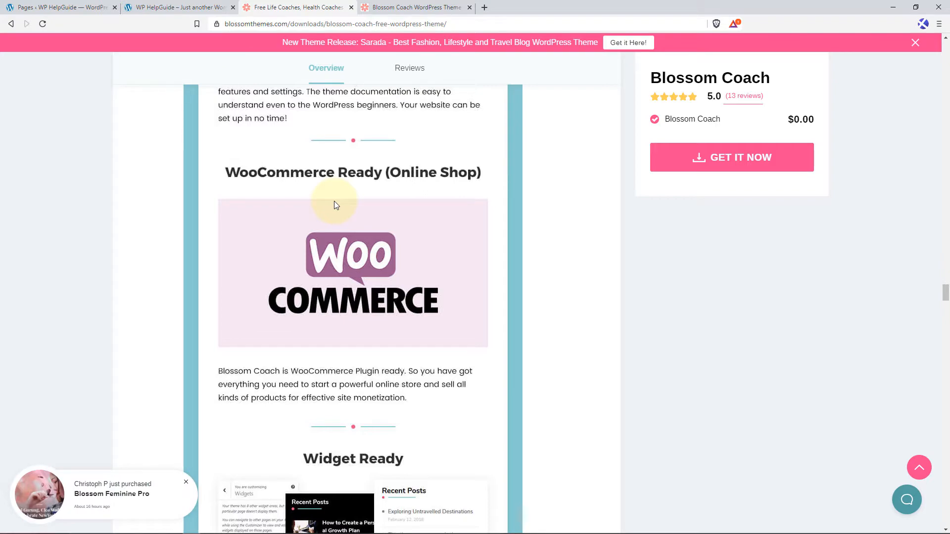
scroll(334, 201, down, 6)
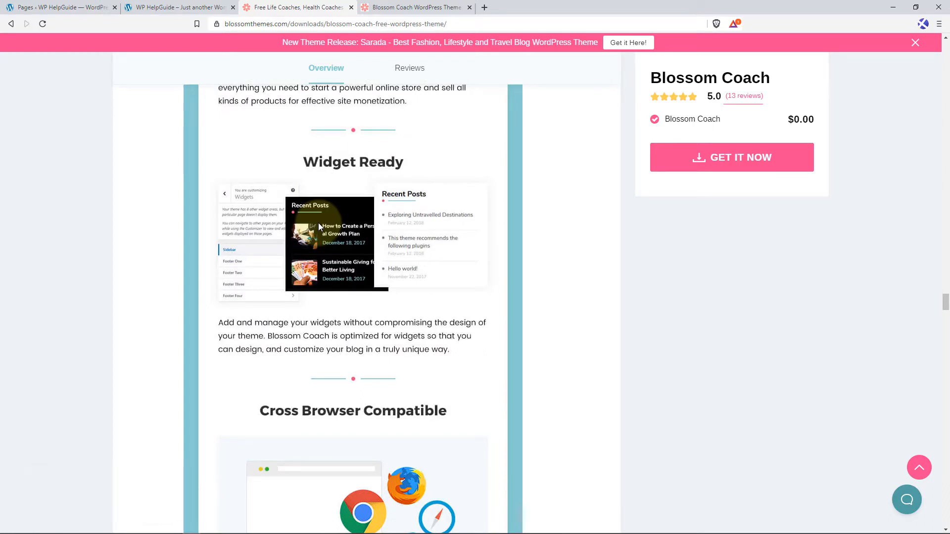
Read the remaining Blossom Coach features from Cross Browser Compatible to Friendly and Quick Support.
scroll(357, 299, down, 4)
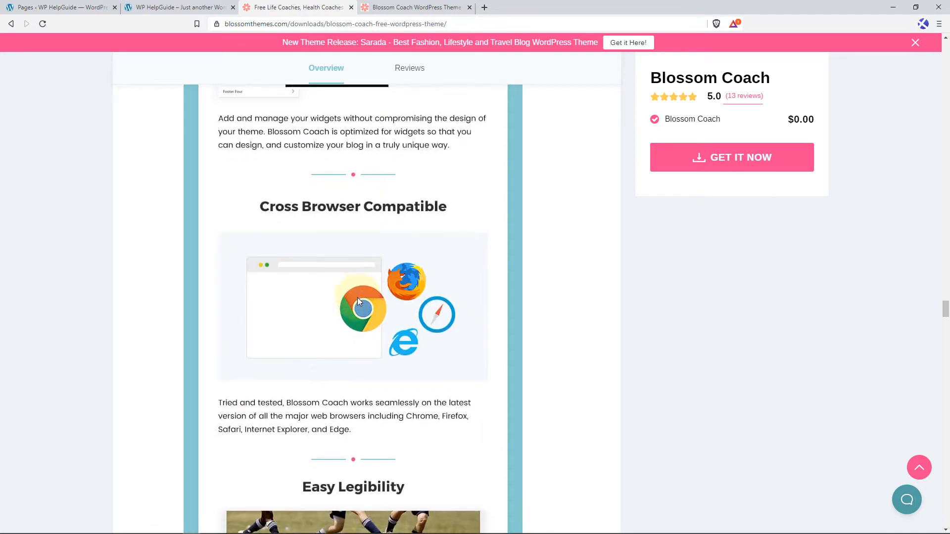
scroll(358, 300, down, 1)
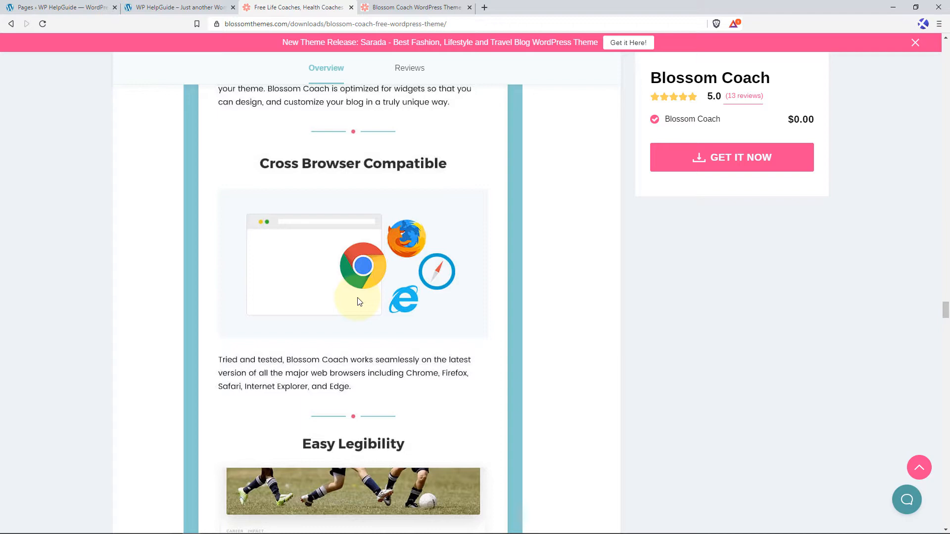
scroll(359, 301, down, 6)
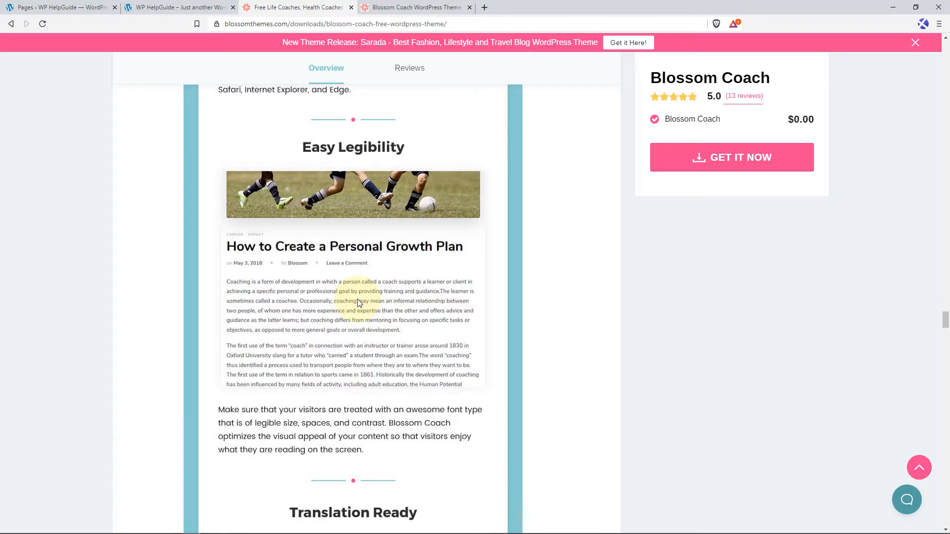
scroll(359, 301, down, 6)
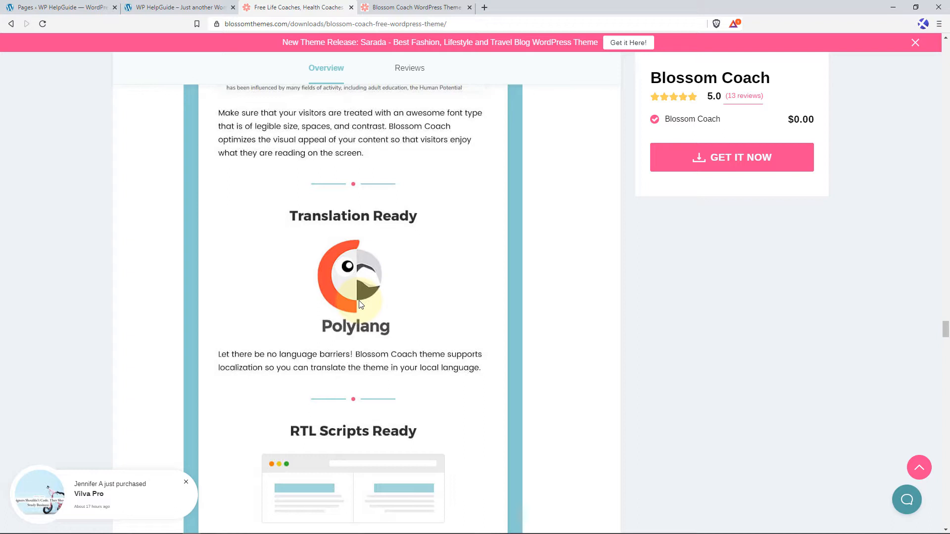
scroll(360, 304, down, 5)
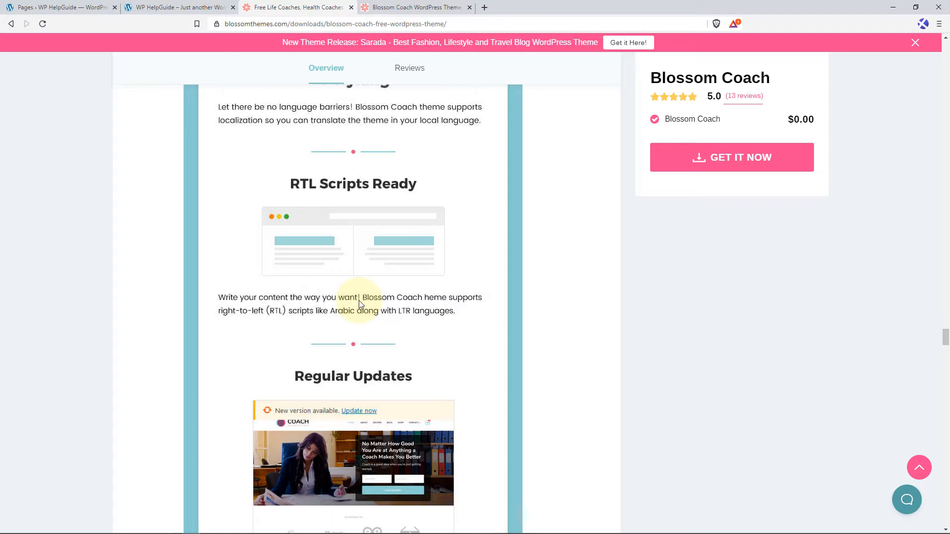
scroll(358, 300, down, 5)
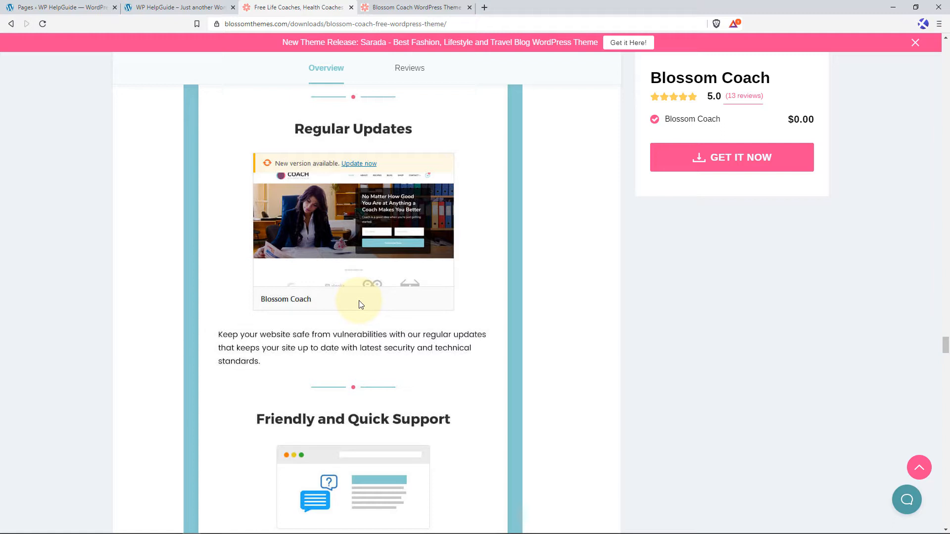
scroll(360, 304, down, 4)
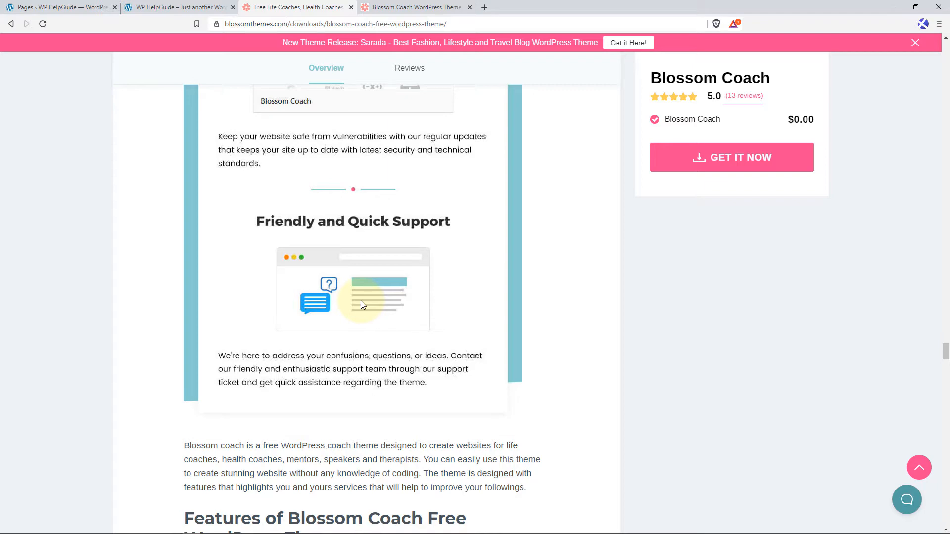
Open the product page of the premium theme Blossom Coach (Pro) and review its pricing options.
click(918, 467)
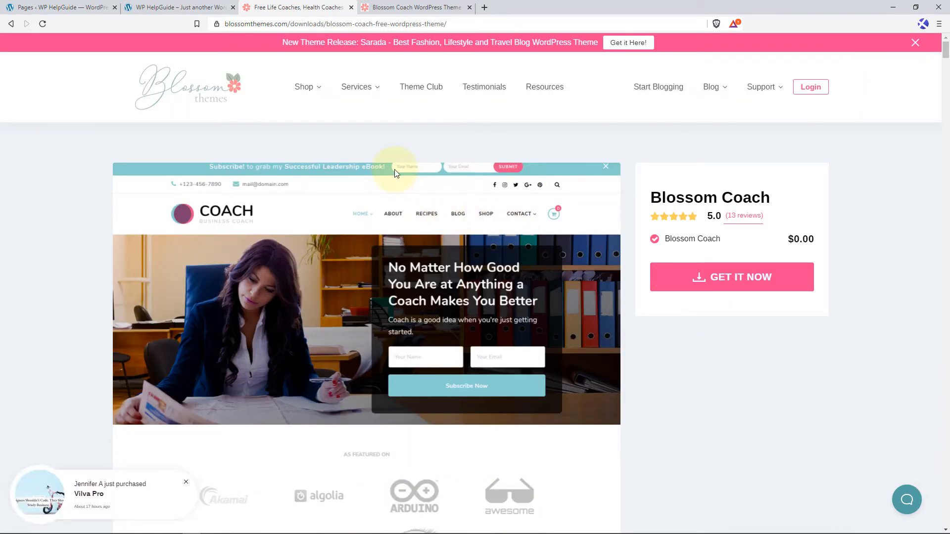
mouse_move(308, 85)
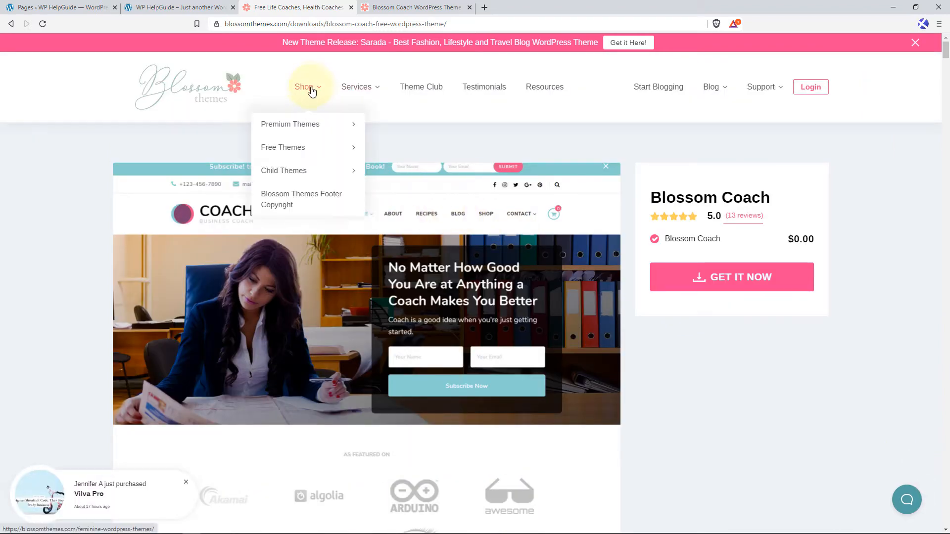
mouse_move(295, 124)
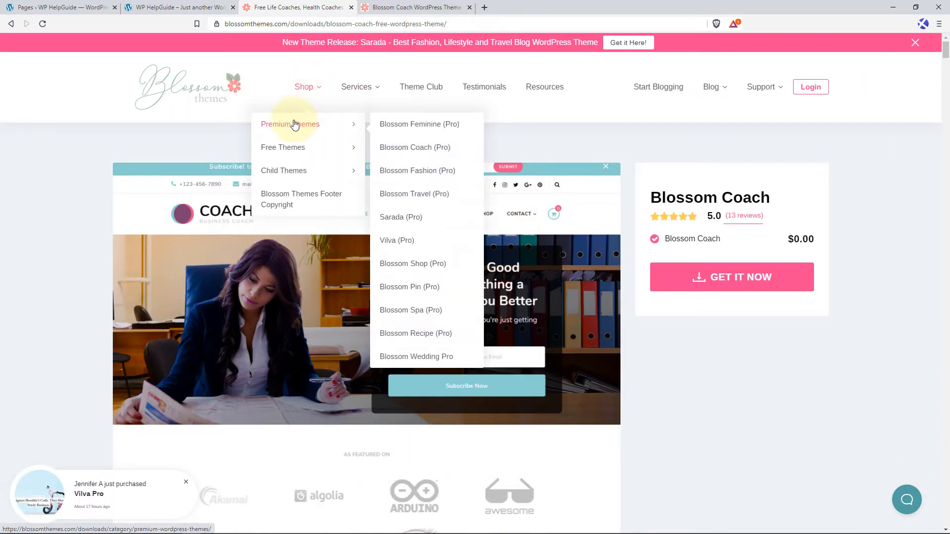
click(423, 151)
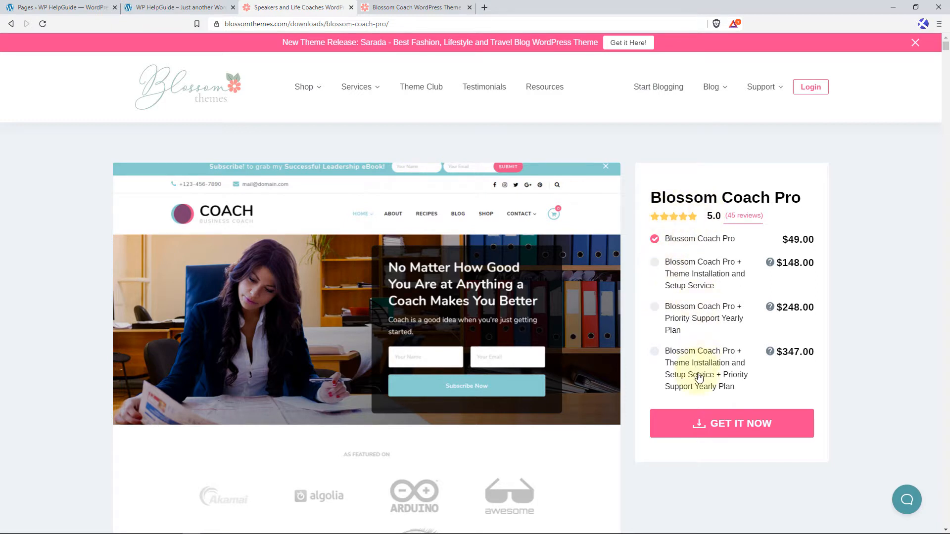
scroll(399, 289, down, 3)
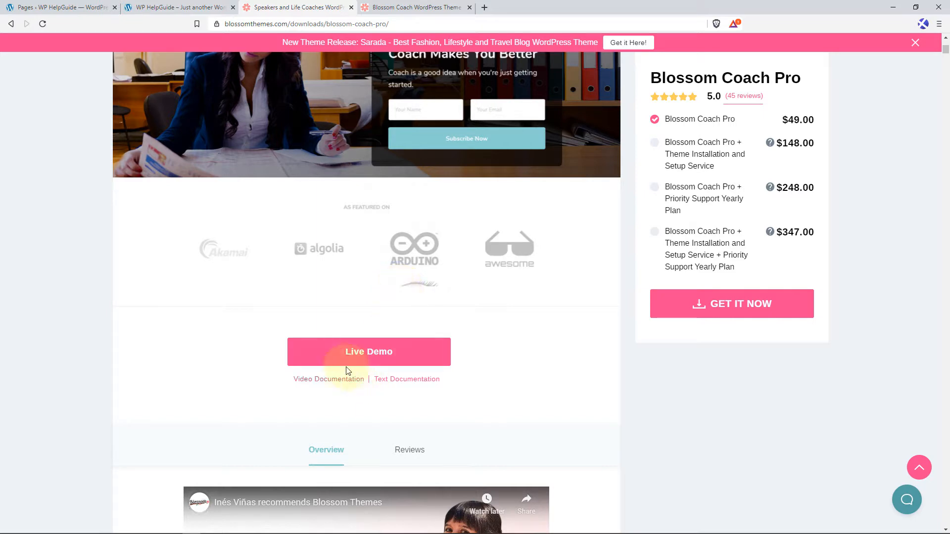
Open the live demo of Blossom Coach Pro and review its home page from the banner to the What We Can Do For You? services.
click(389, 355)
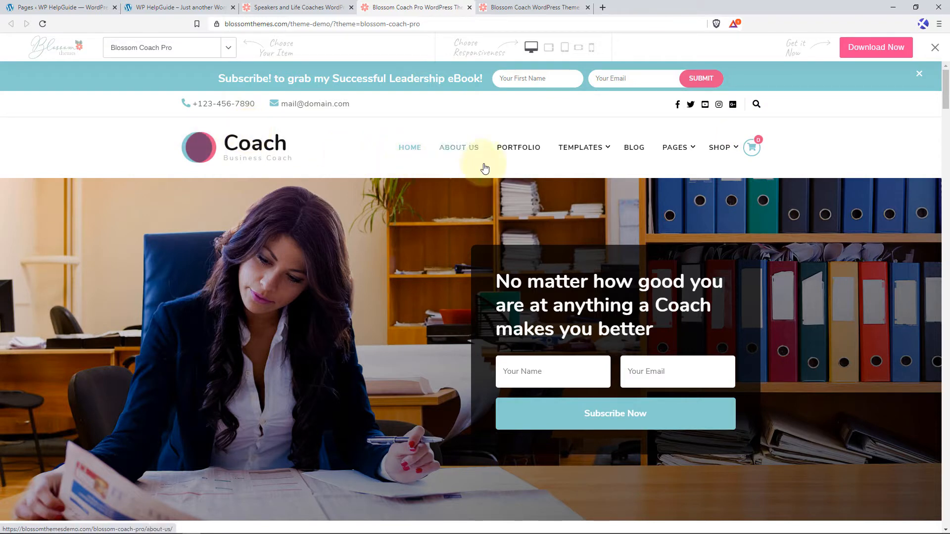
scroll(368, 231, down, 2)
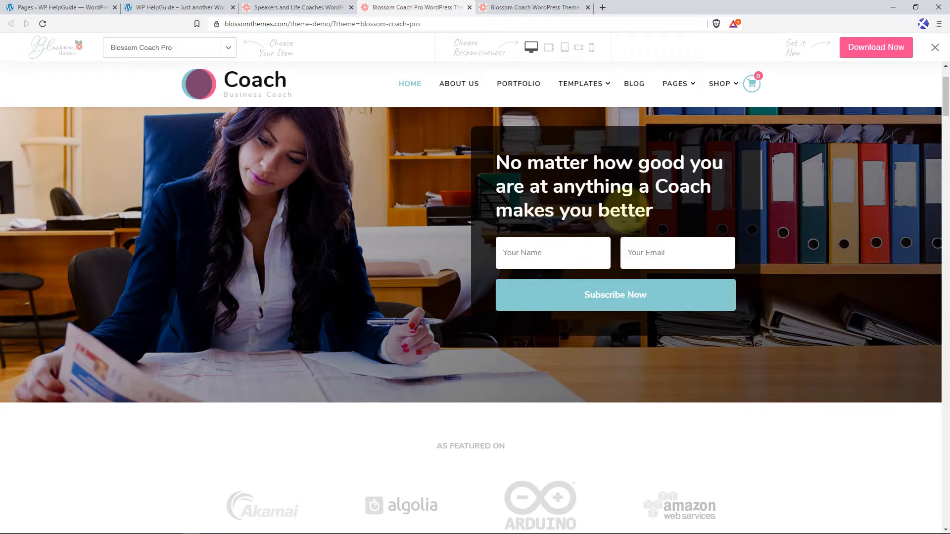
scroll(349, 287, down, 4)
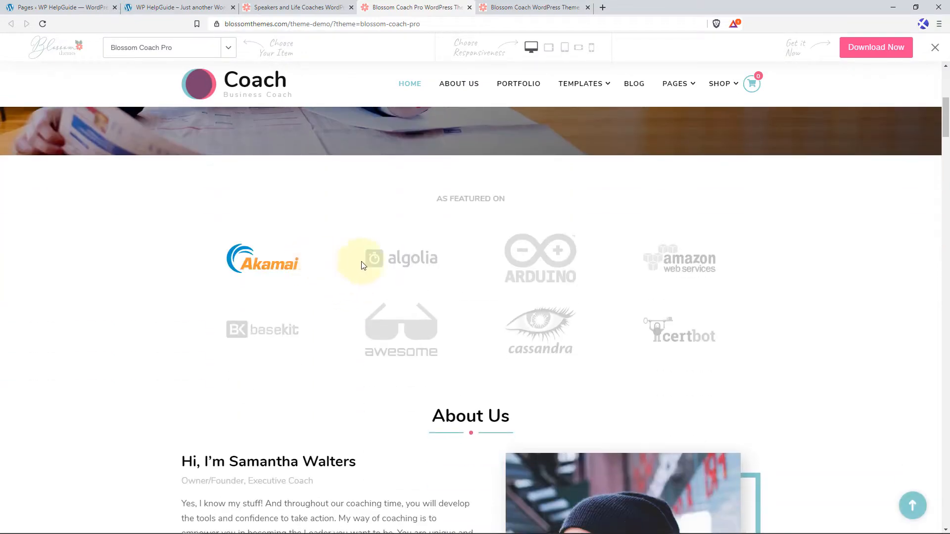
scroll(447, 271, down, 4)
scroll(446, 271, down, 2)
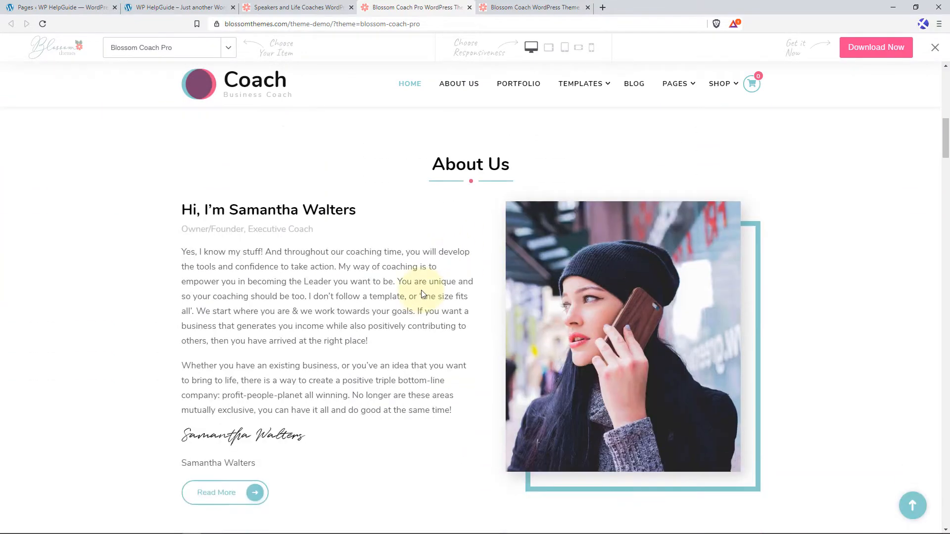
scroll(549, 294, down, 5)
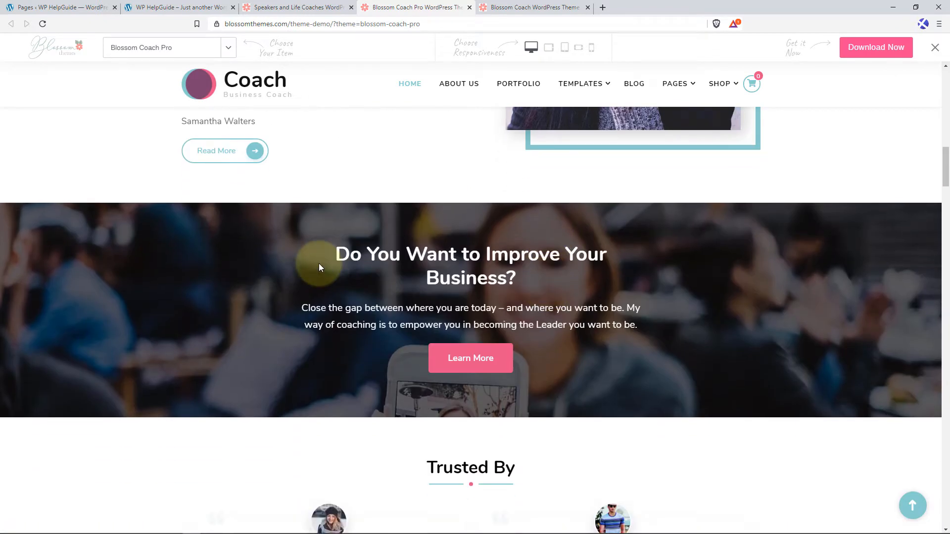
scroll(327, 266, down, 5)
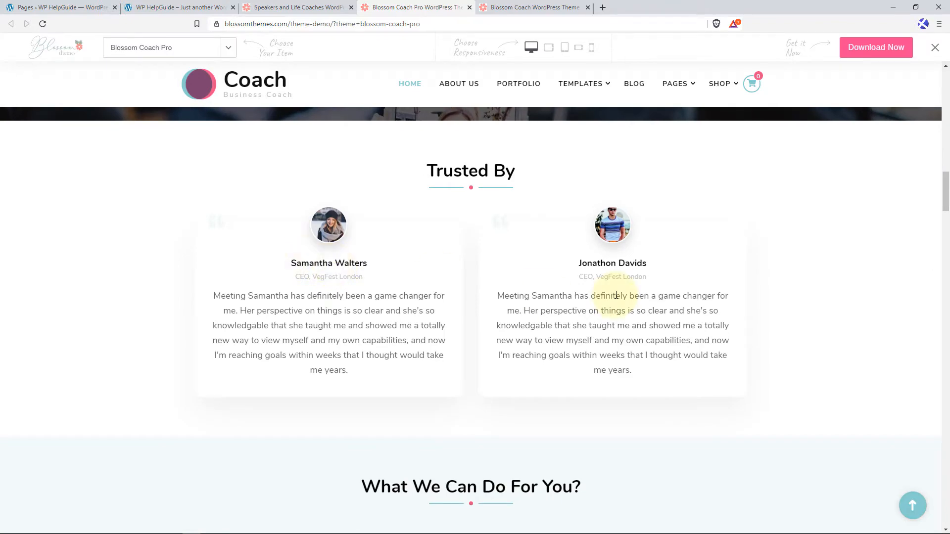
scroll(616, 295, down, 5)
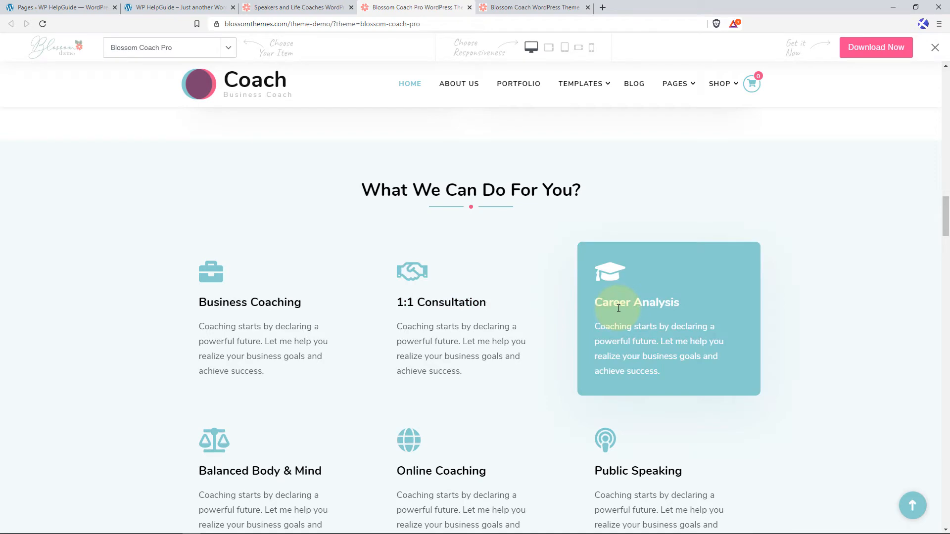
Examine the demo home page from the pricing table through Our Members Achievements, Upcoming Events and Latest Articles to Not Sure Where to Start?
scroll(619, 308, down, 6)
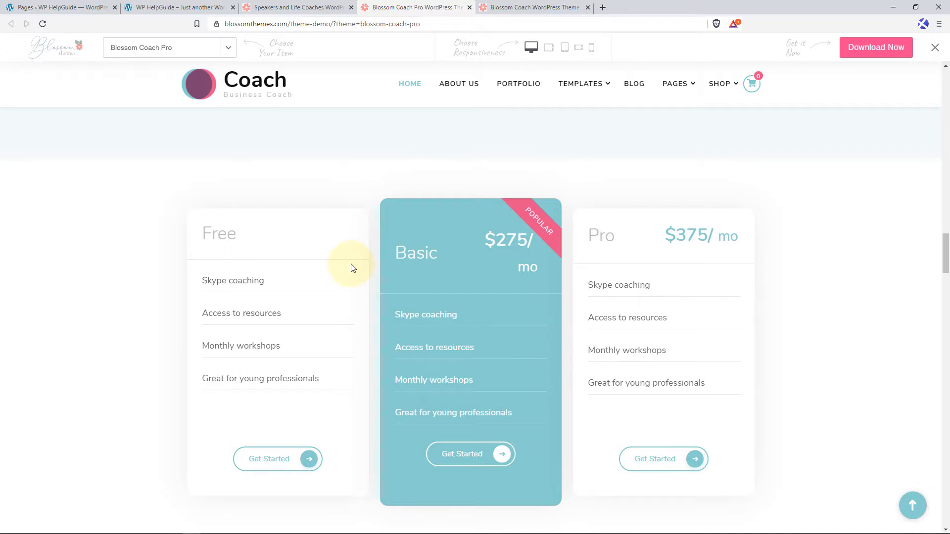
scroll(351, 267, down, 7)
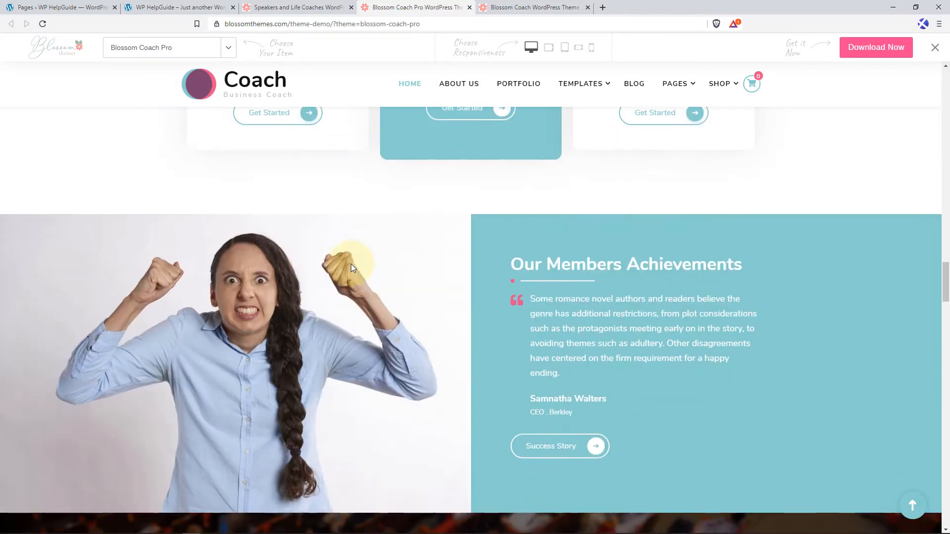
scroll(351, 268, down, 1)
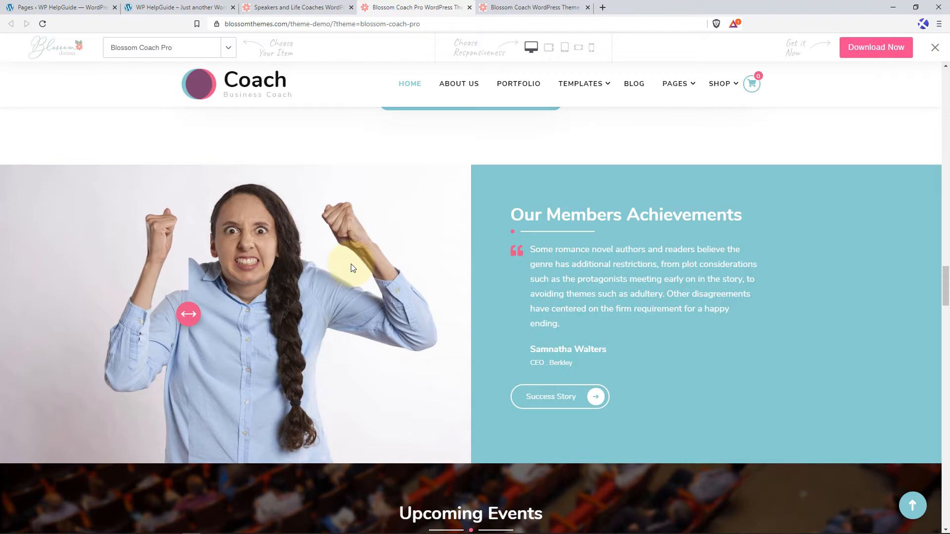
scroll(352, 267, down, 5)
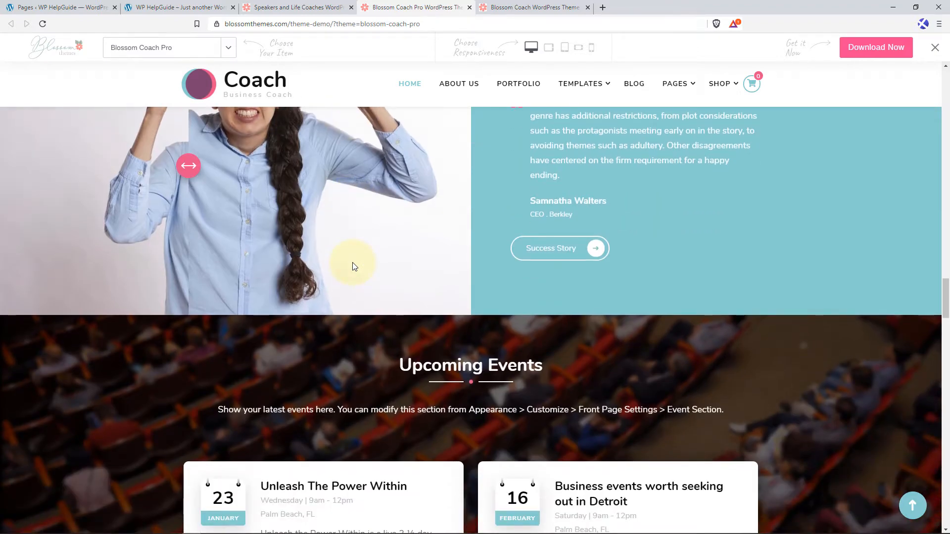
scroll(353, 266, down, 1)
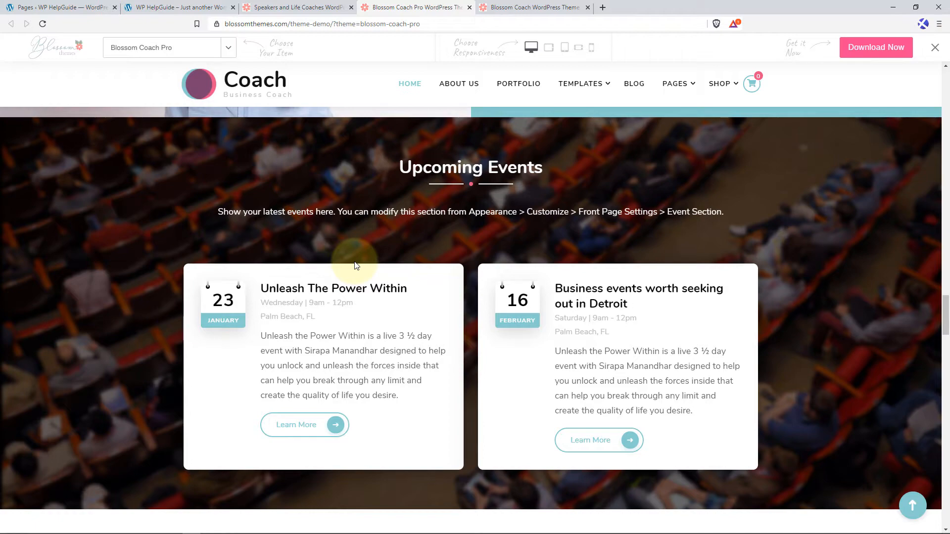
scroll(355, 266, down, 8)
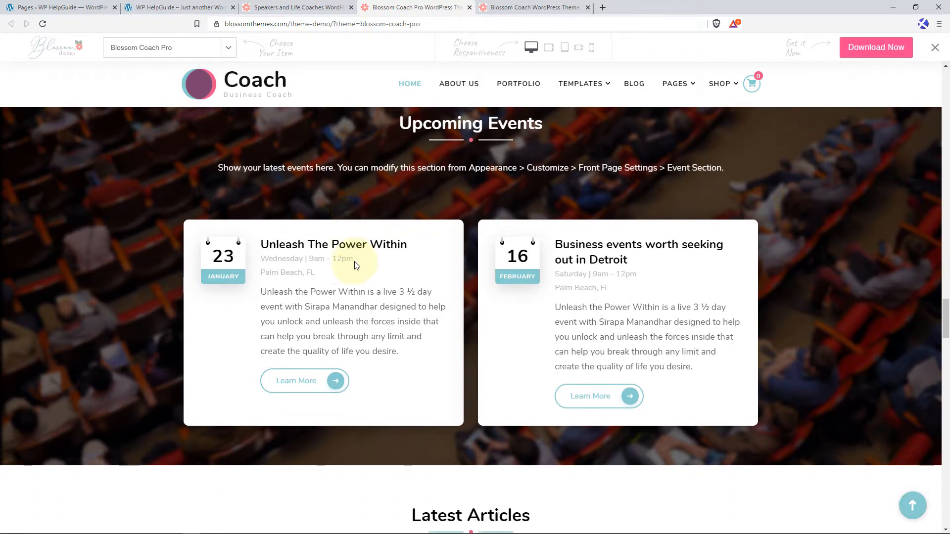
scroll(355, 266, down, 2)
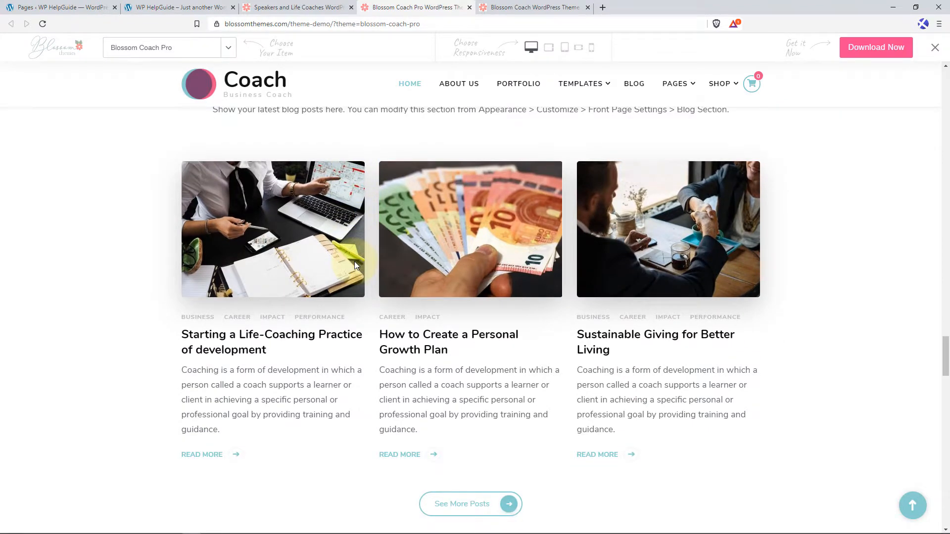
scroll(354, 265, down, 4)
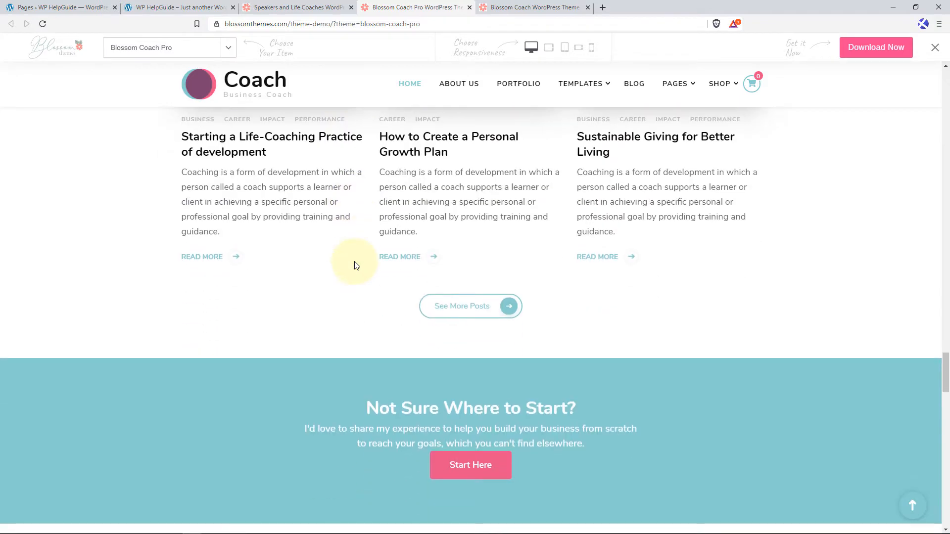
Review the rest of the demo home page, from Latest Podcast and Shop to the consultation form, newsletter sign-up and footer.
scroll(354, 266, down, 3)
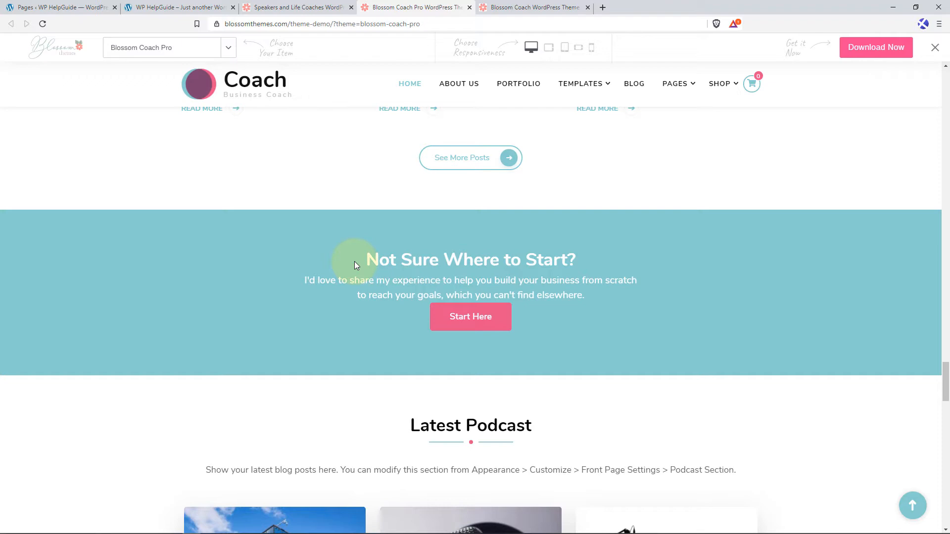
scroll(354, 265, down, 4)
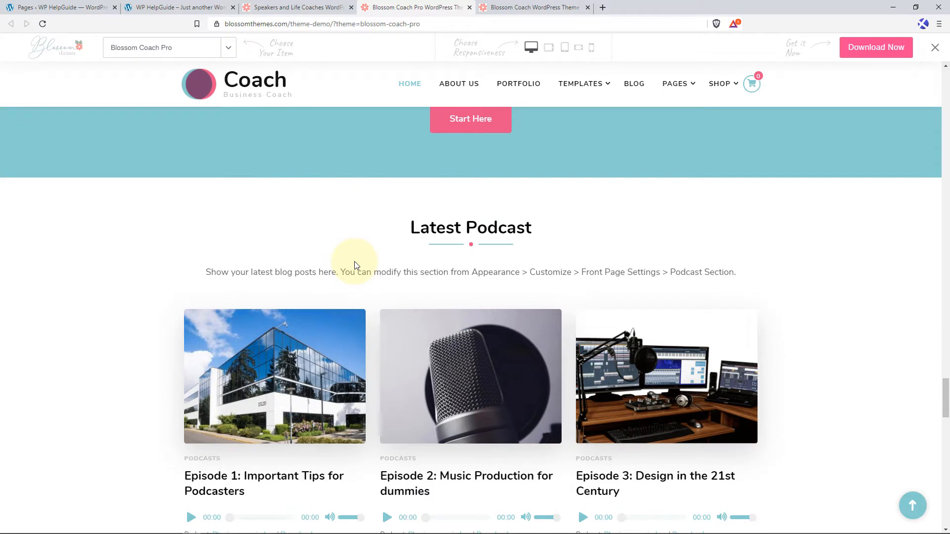
scroll(354, 264, down, 1)
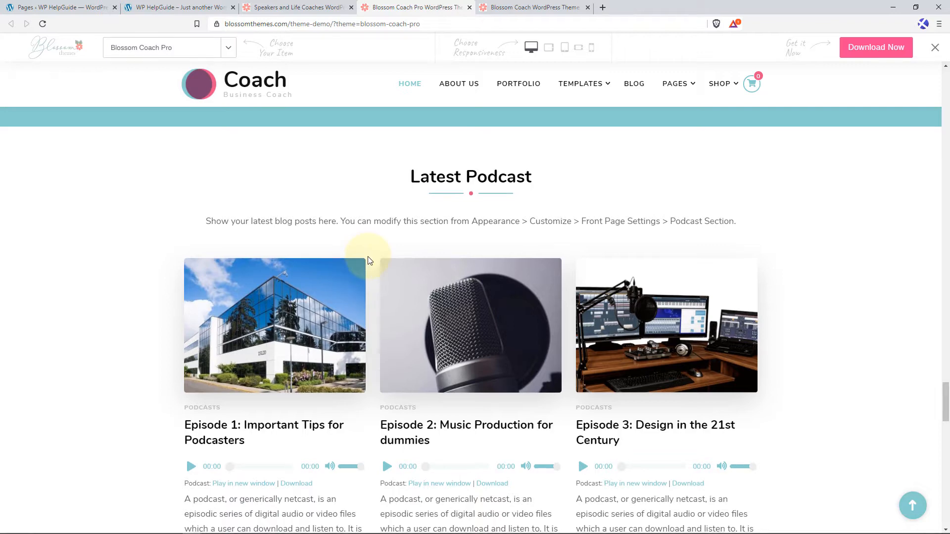
scroll(367, 260, down, 9)
scroll(367, 261, down, 2)
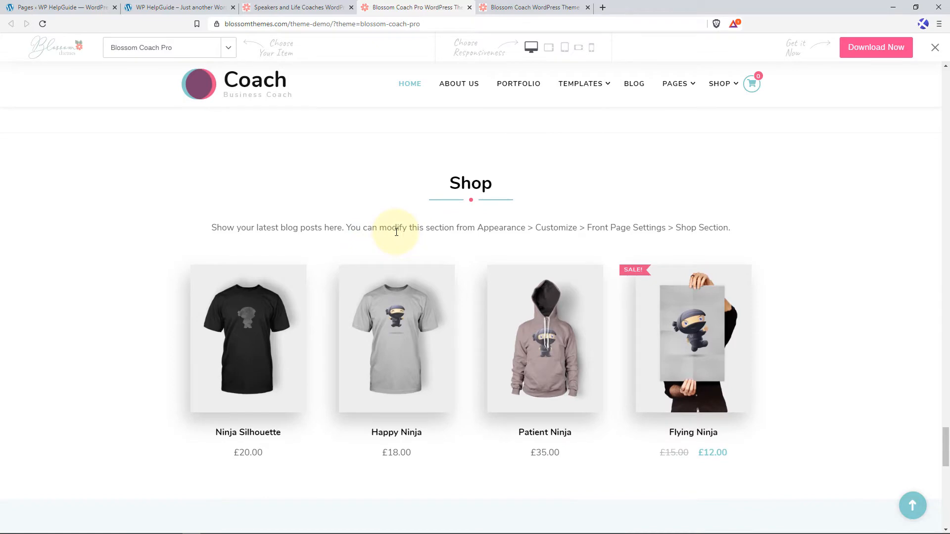
scroll(396, 232, down, 7)
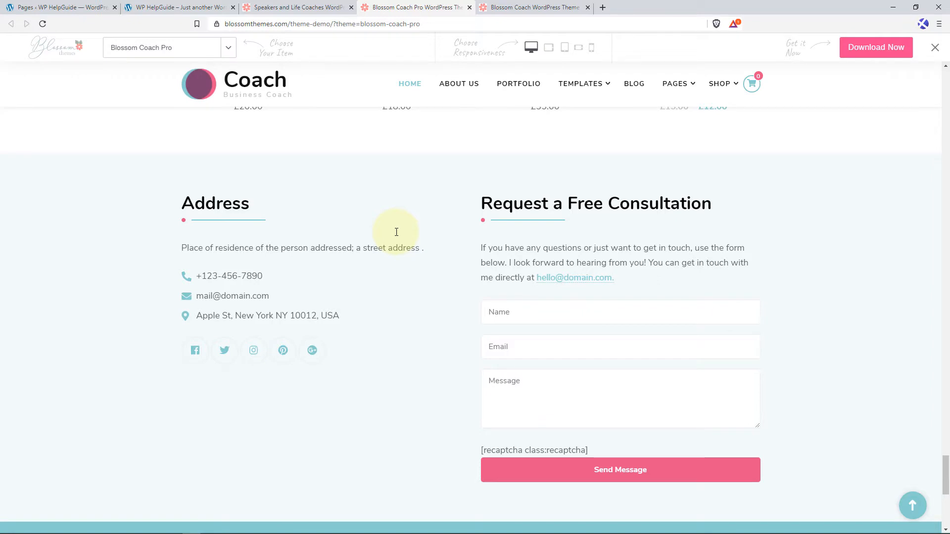
scroll(396, 232, down, 5)
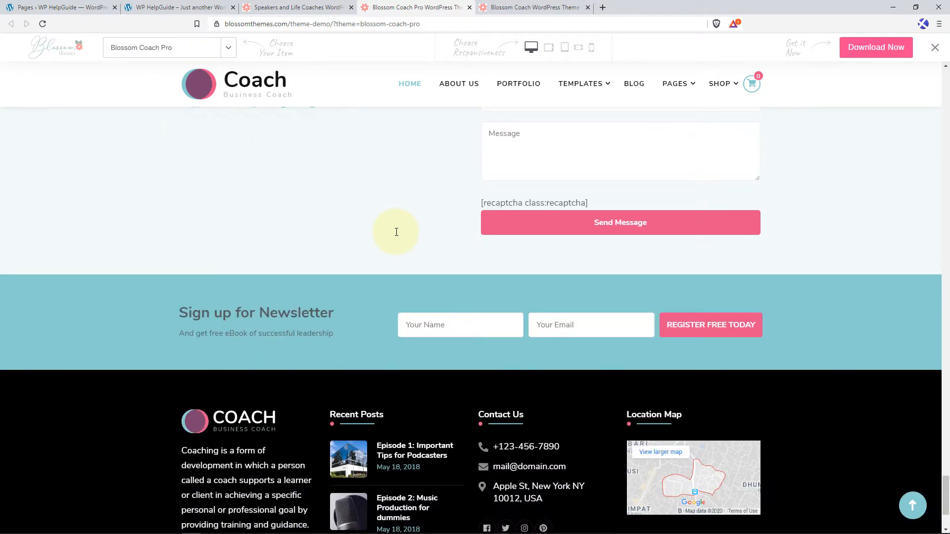
scroll(397, 233, down, 3)
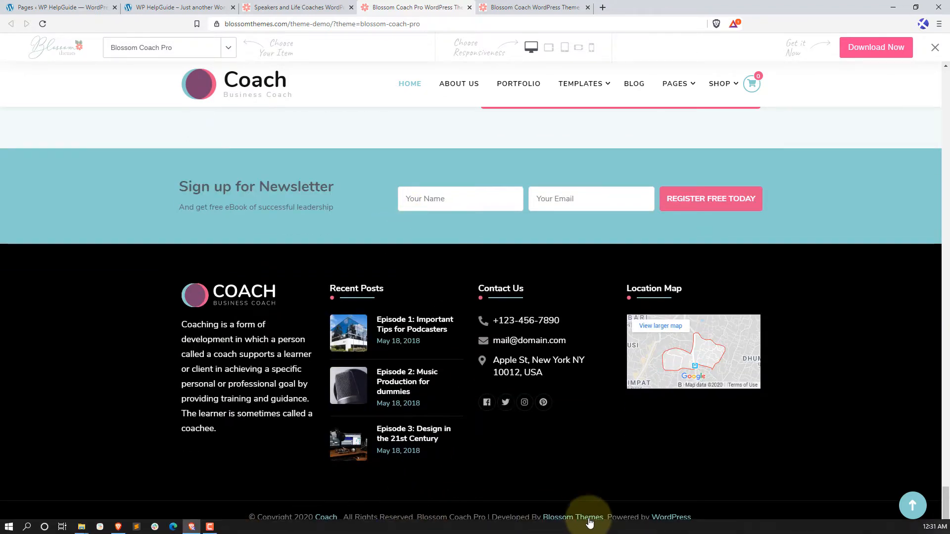
Open the demo's About Us page and view it from the founder introduction to the What We Can Do For You? services.
click(912, 505)
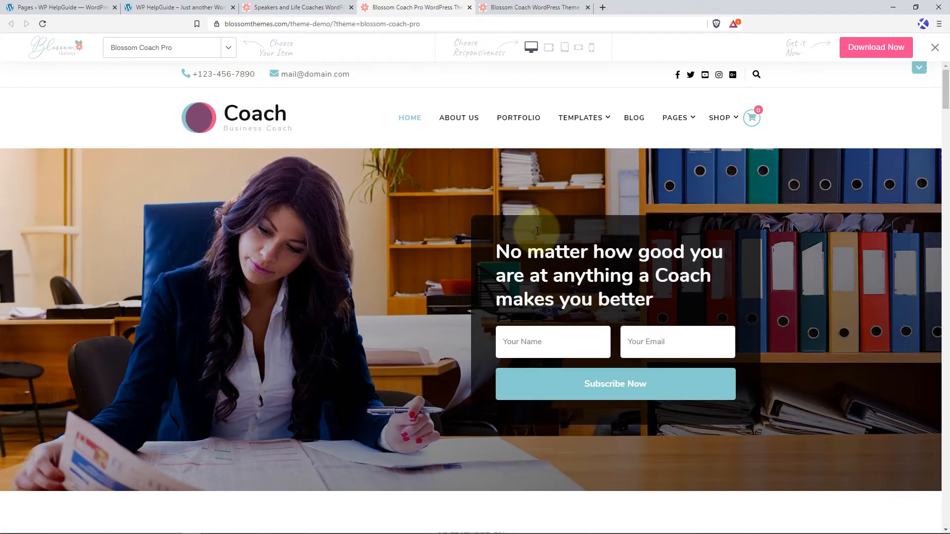
click(468, 120)
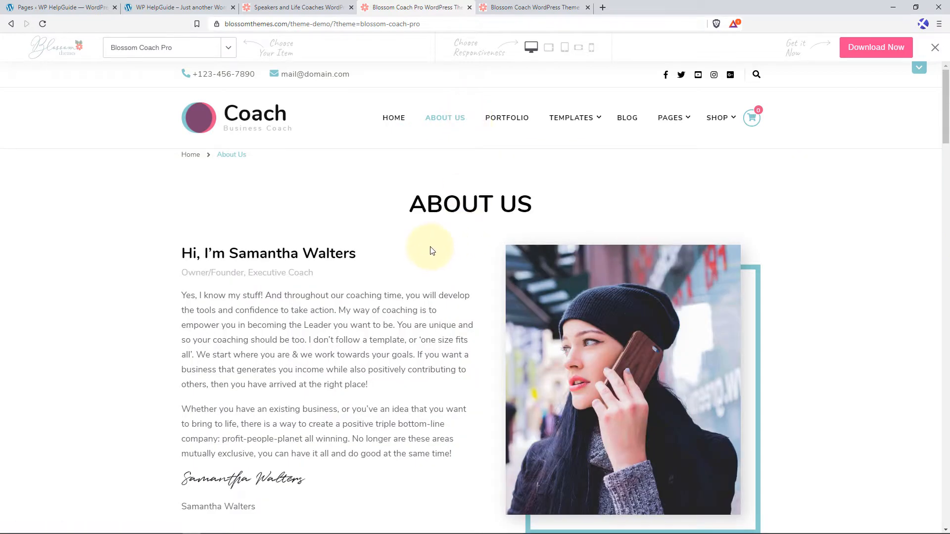
scroll(430, 251, down, 2)
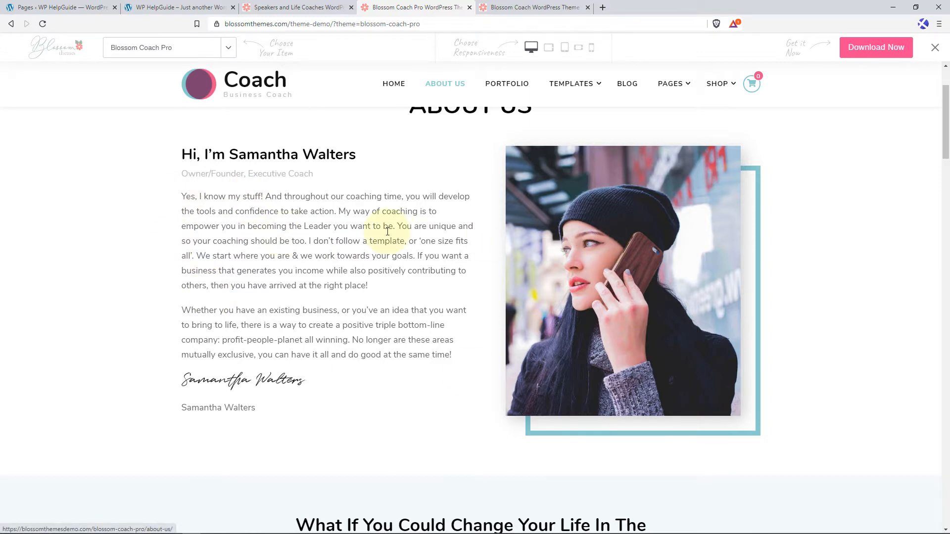
scroll(387, 231, down, 5)
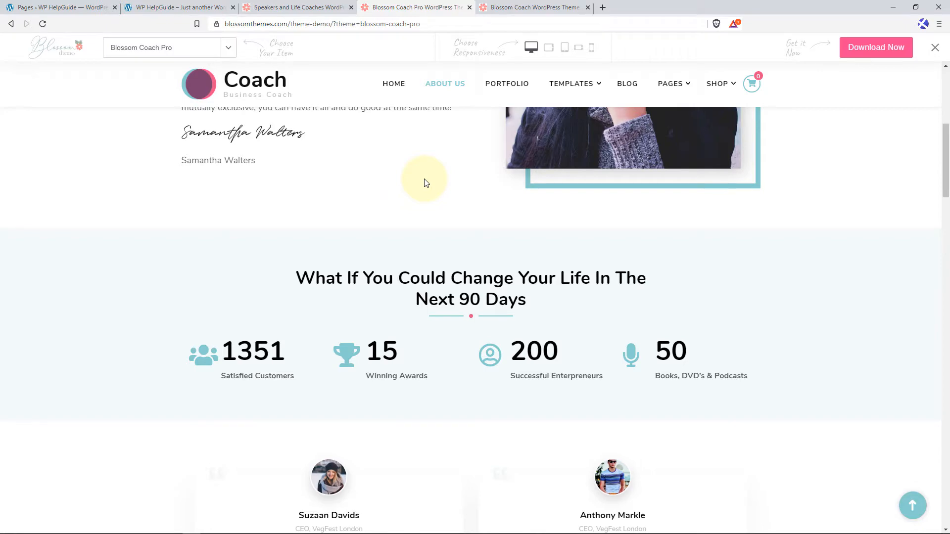
scroll(428, 179, down, 1)
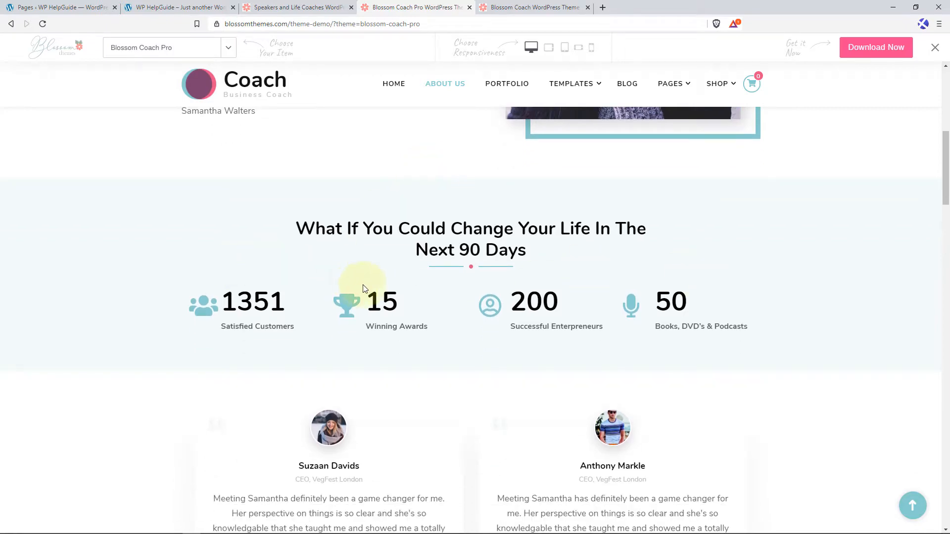
scroll(362, 288, down, 5)
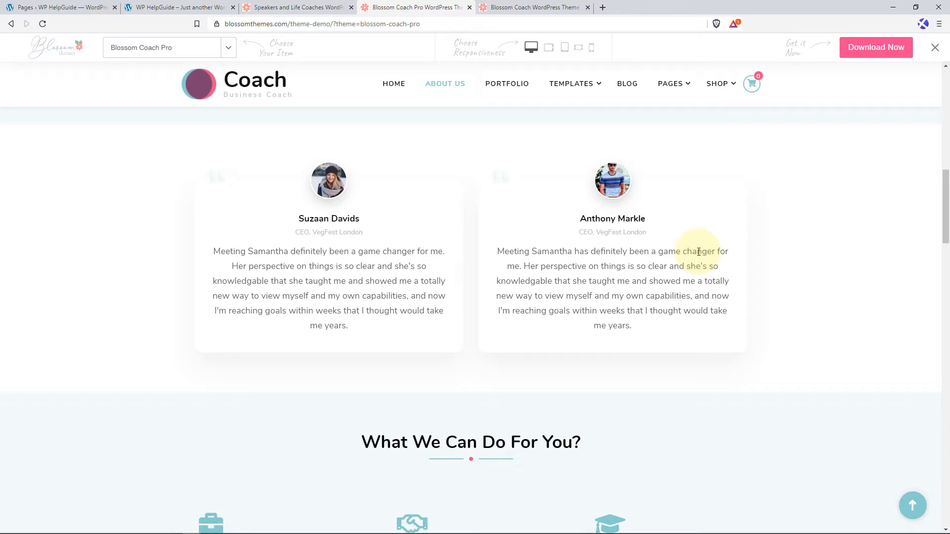
scroll(499, 306, down, 3)
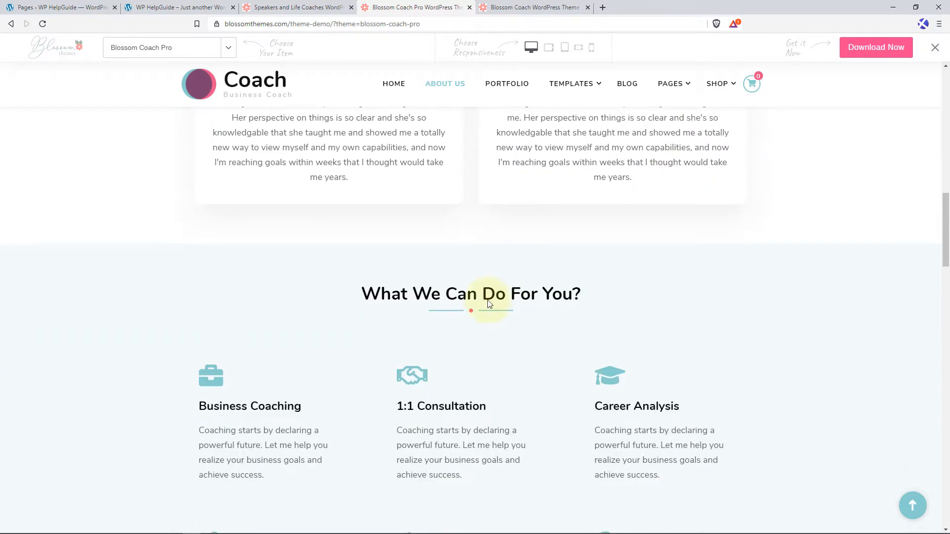
scroll(500, 269, down, 2)
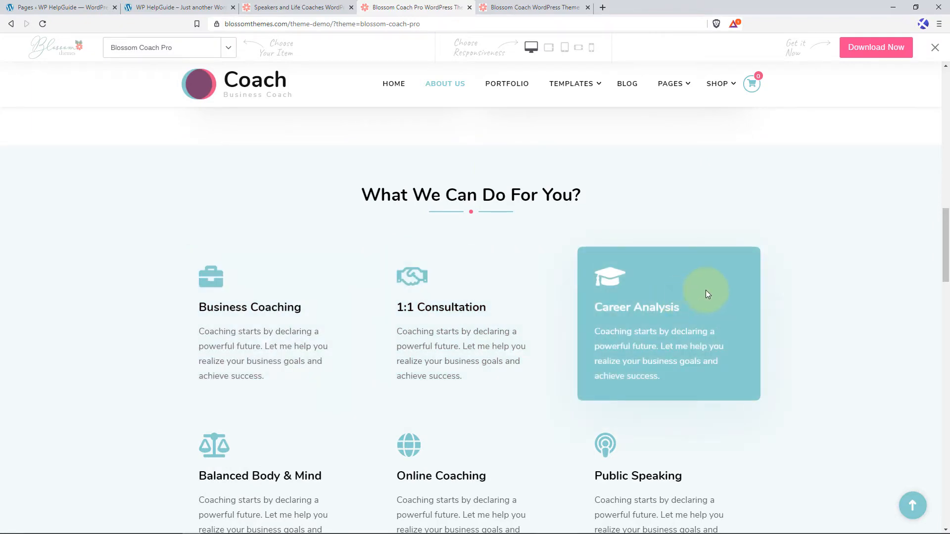
View the About Us page from the As Featured On logos through Team Members to the Request a Free Consultation form.
scroll(705, 290, down, 8)
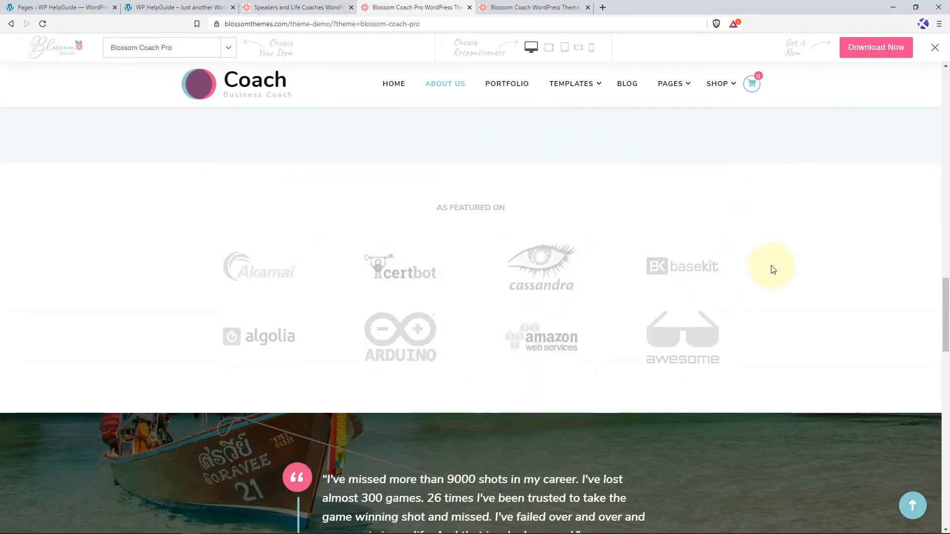
scroll(773, 267, down, 5)
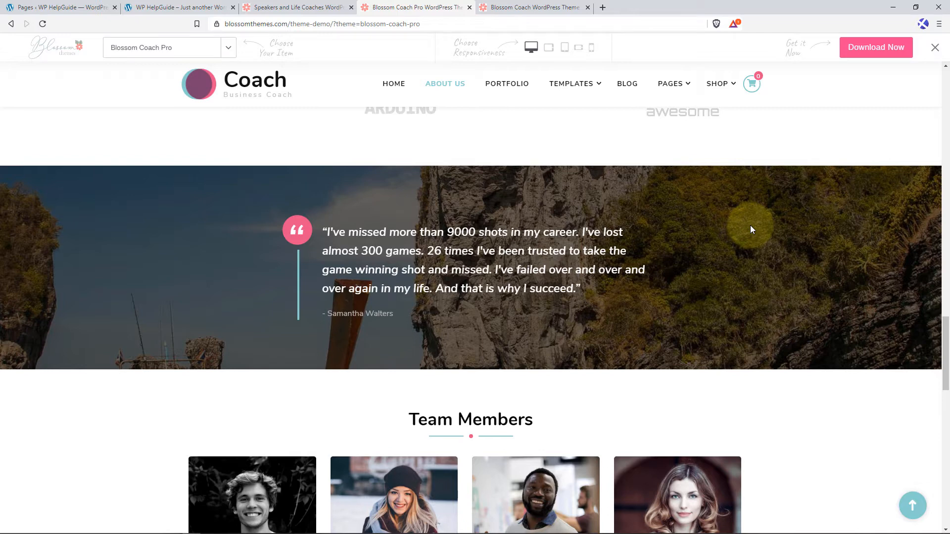
scroll(750, 230, down, 4)
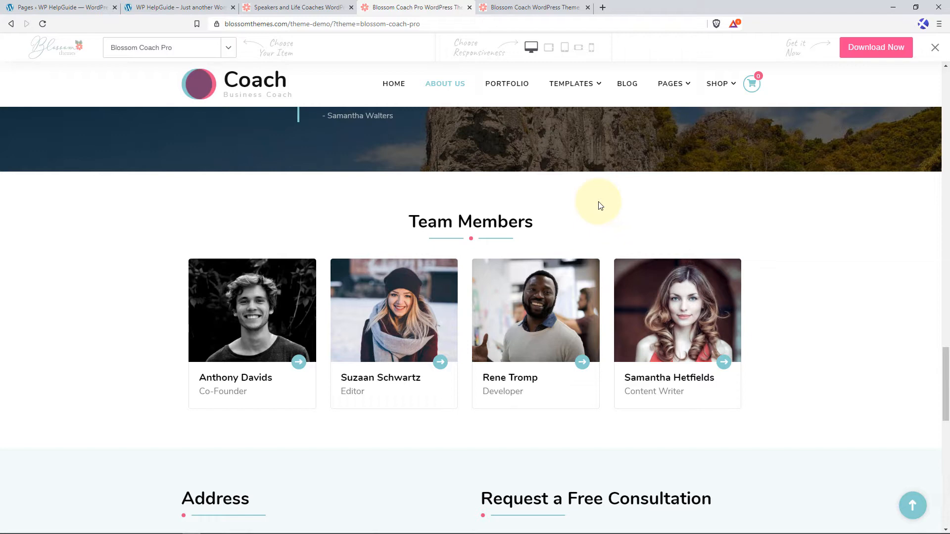
scroll(790, 312, down, 4)
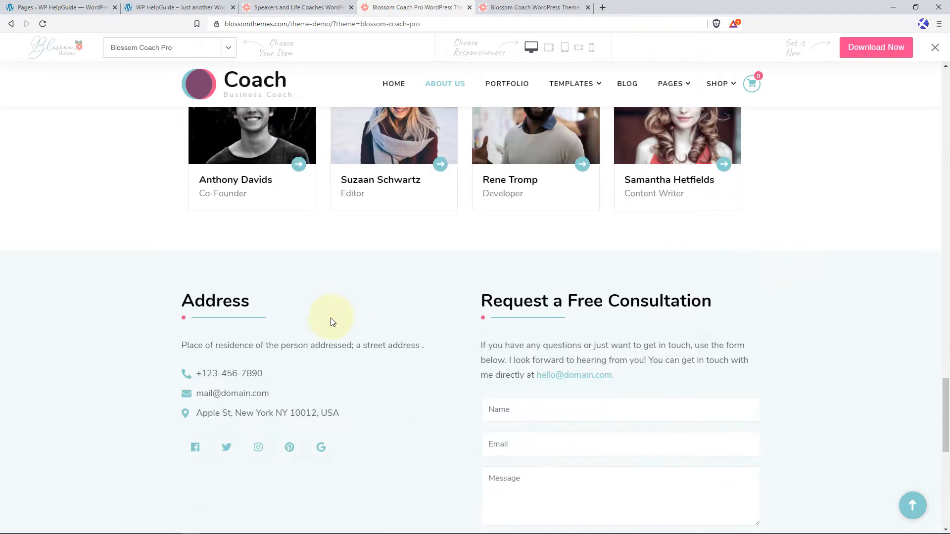
scroll(419, 310, down, 2)
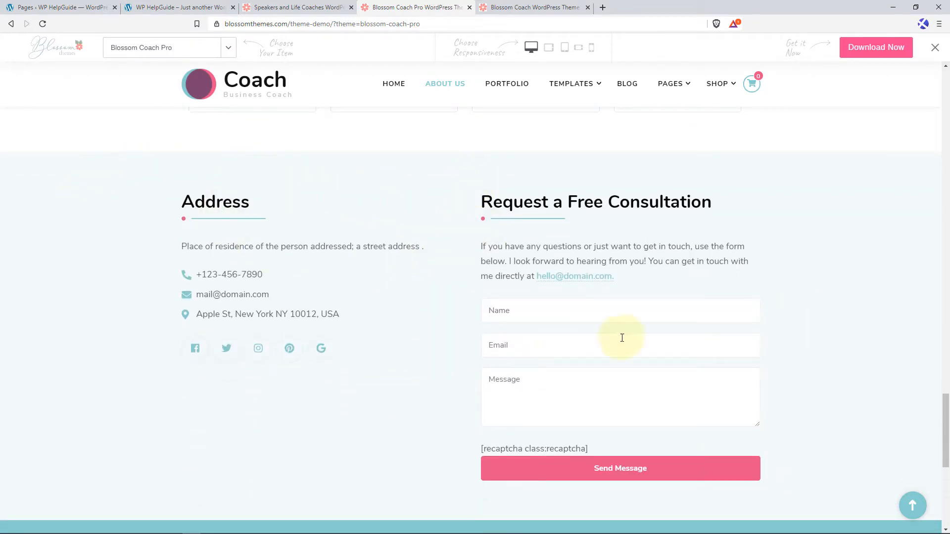
Finish viewing the About Us page, then open the Our services page and view its service cards, pricing plans, plan questions and closing banner.
scroll(627, 336, down, 4)
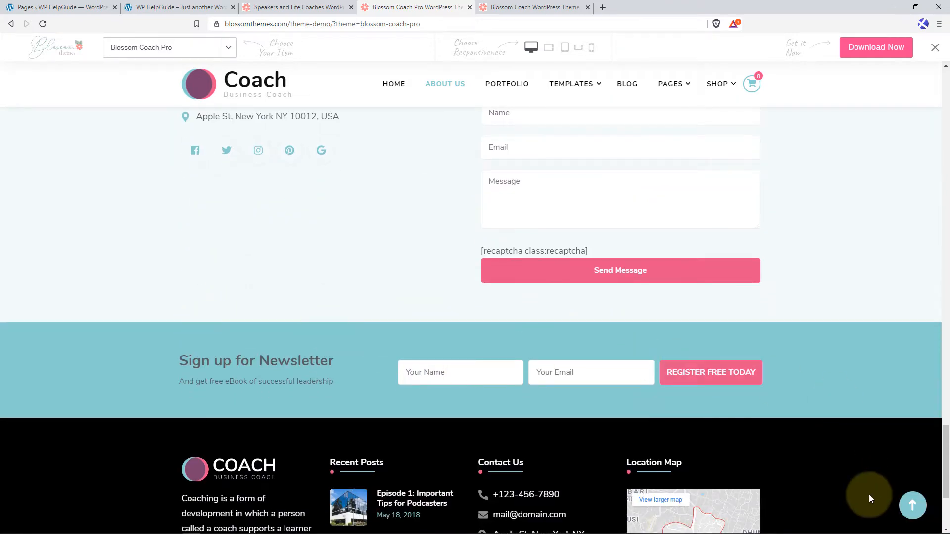
click(913, 505)
mouse_move(573, 95)
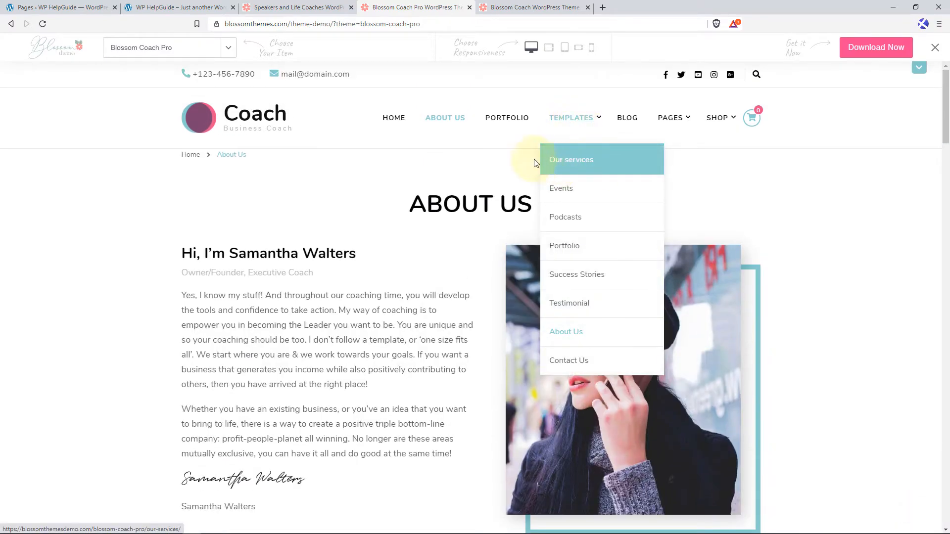
click(570, 158)
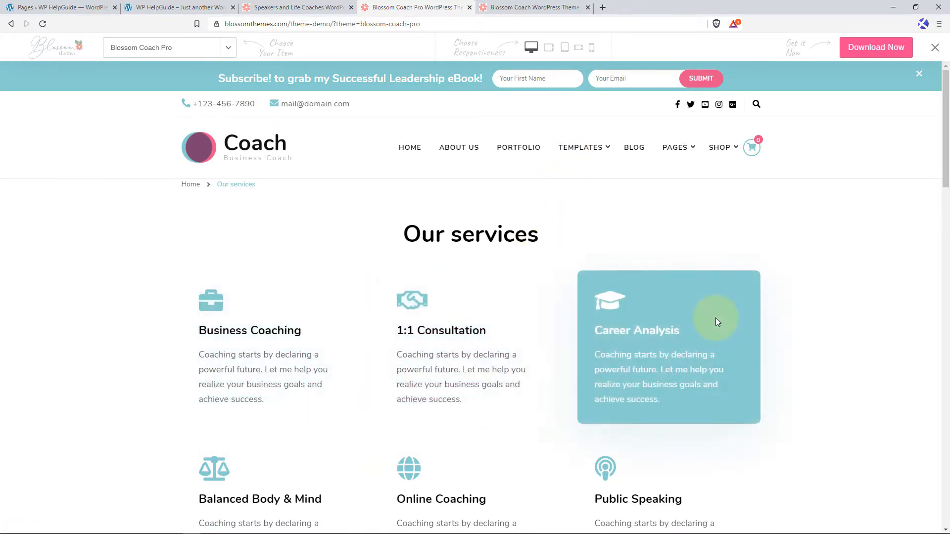
scroll(716, 318, down, 6)
scroll(716, 326, down, 3)
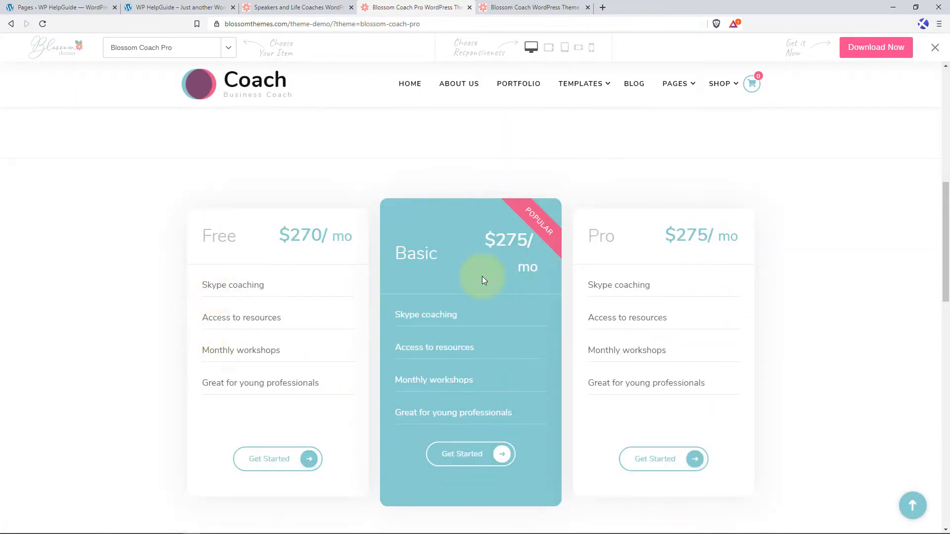
scroll(671, 300, down, 5)
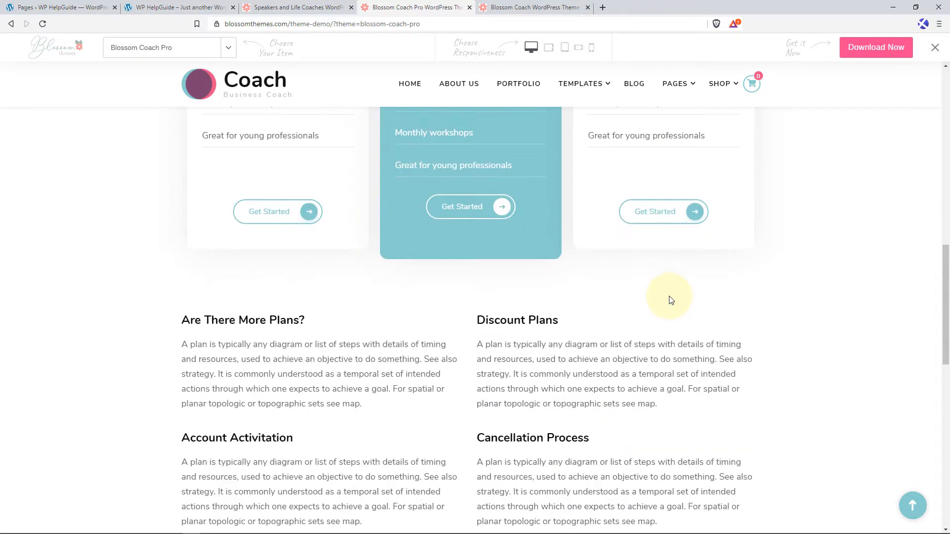
scroll(671, 300, down, 2)
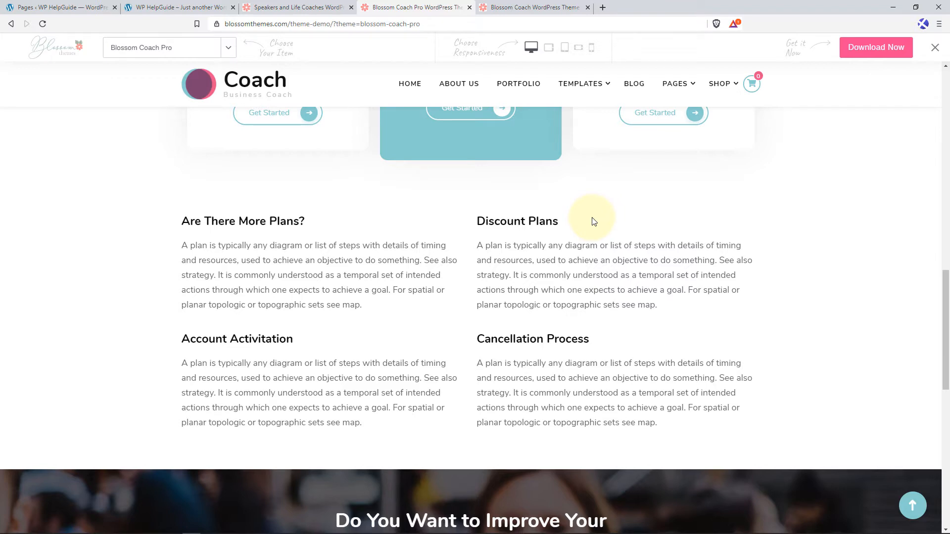
scroll(592, 220, down, 4)
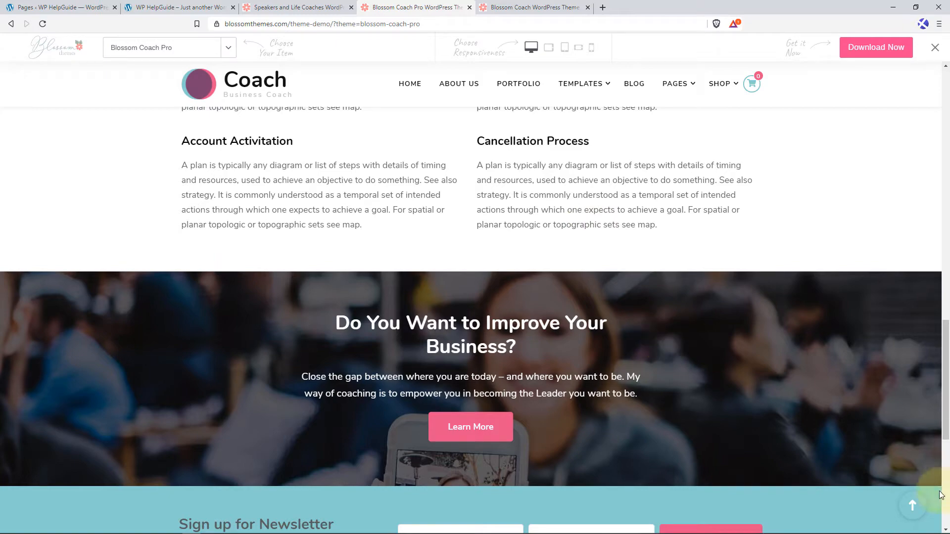
click(915, 508)
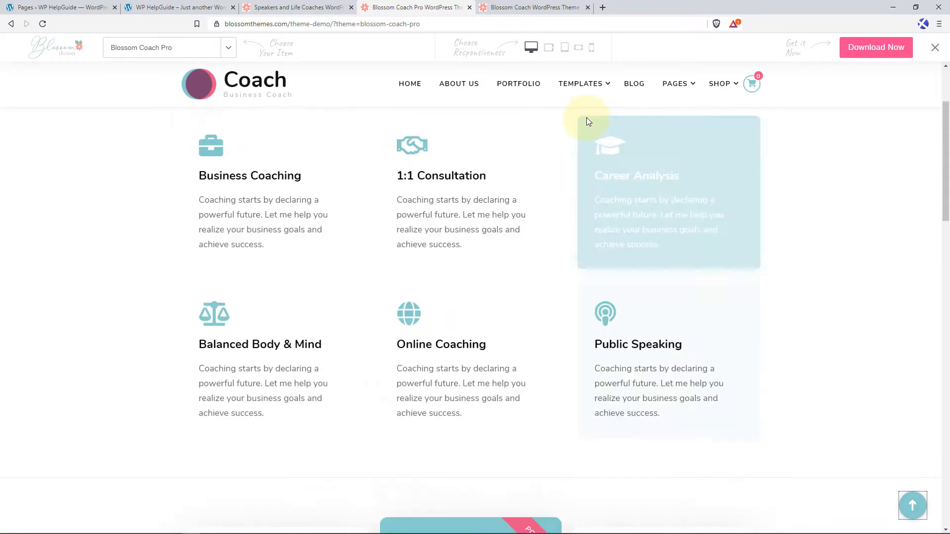
Open the demo's Events page and view it from the event cards to the newsletter sign-up.
mouse_move(586, 123)
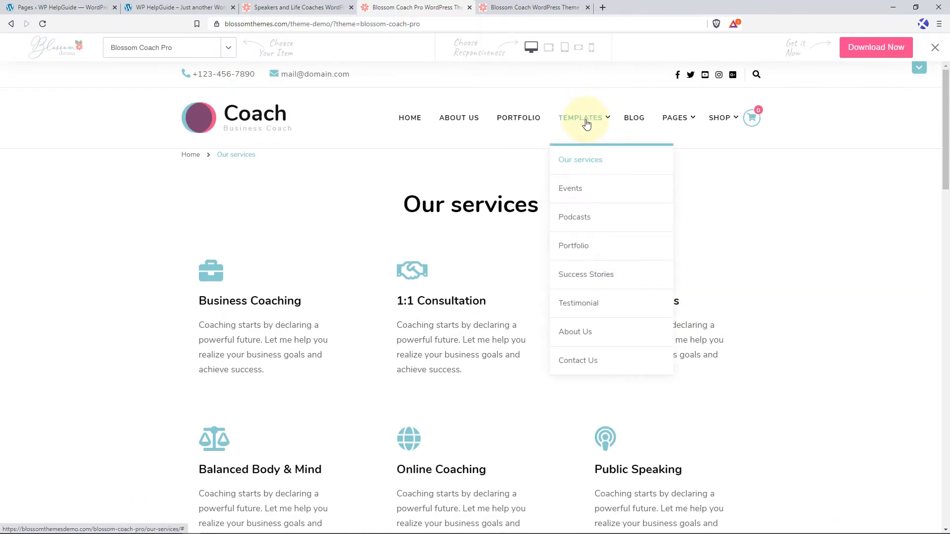
click(574, 189)
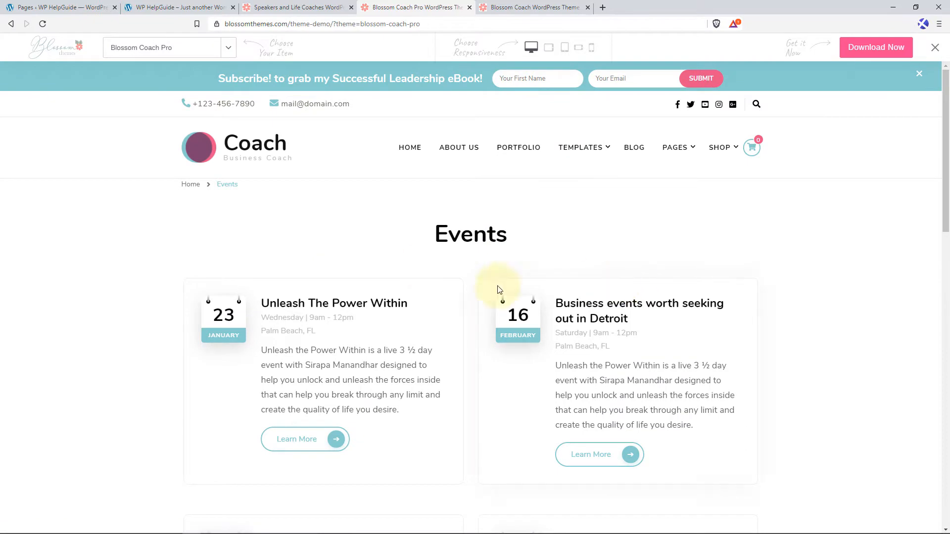
scroll(569, 333, down, 5)
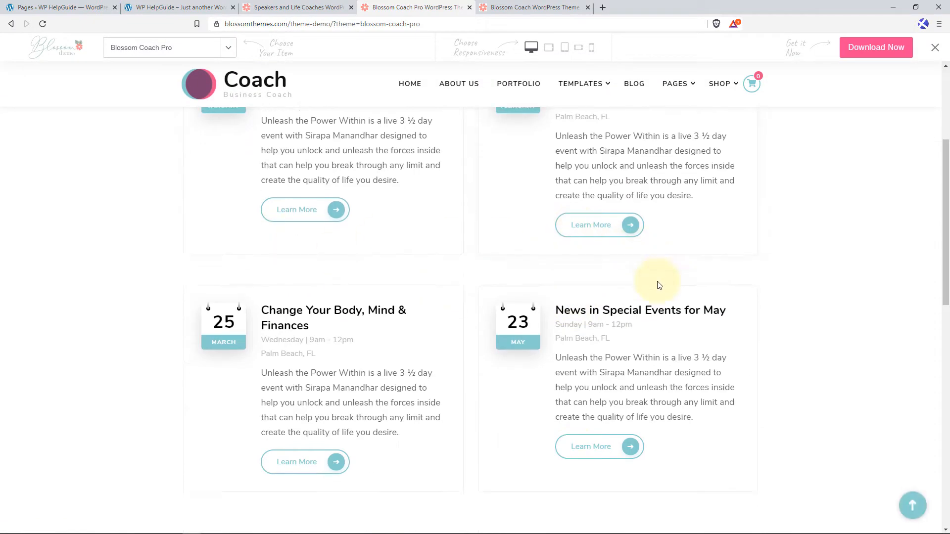
scroll(659, 285, down, 4)
scroll(790, 233, down, 2)
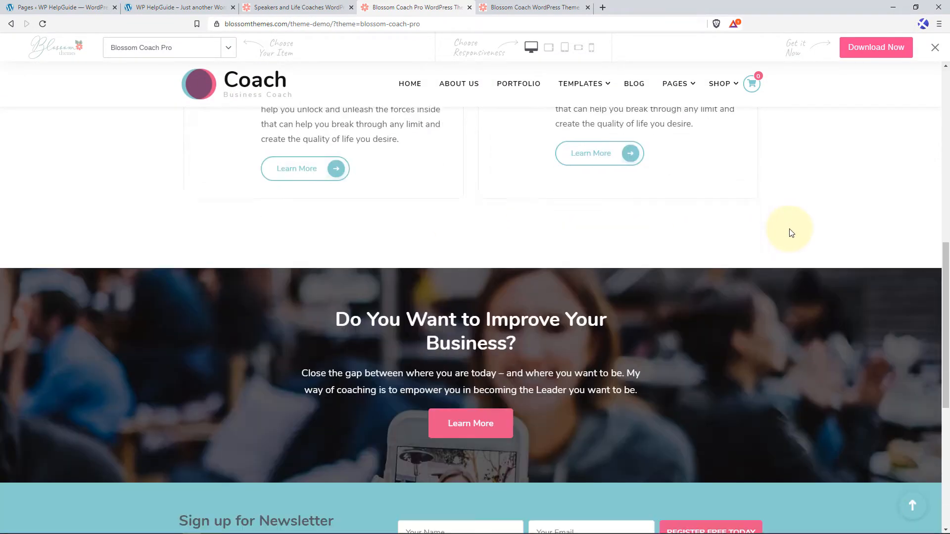
scroll(790, 233, down, 2)
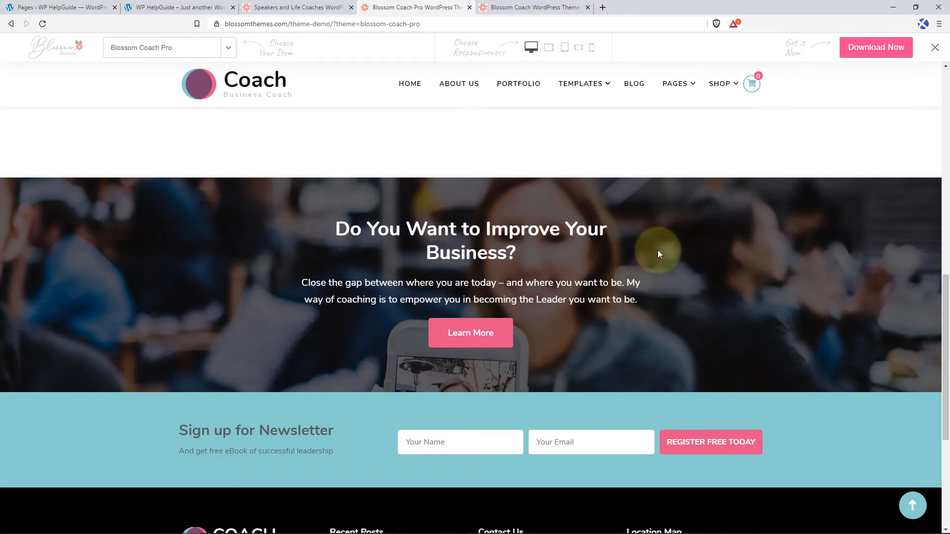
click(913, 505)
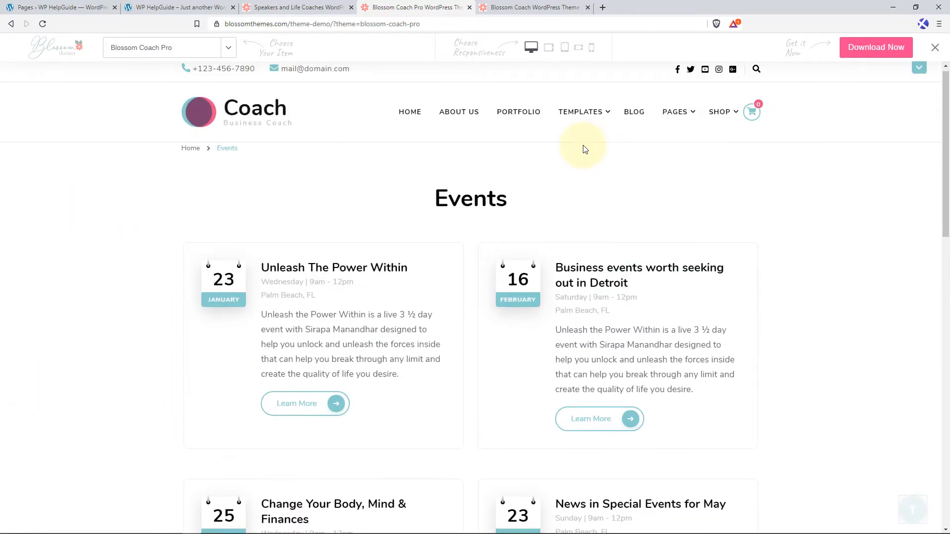
Open the demo's Podcasts page and view the episode list with its audio players and About Me sidebar.
mouse_move(604, 121)
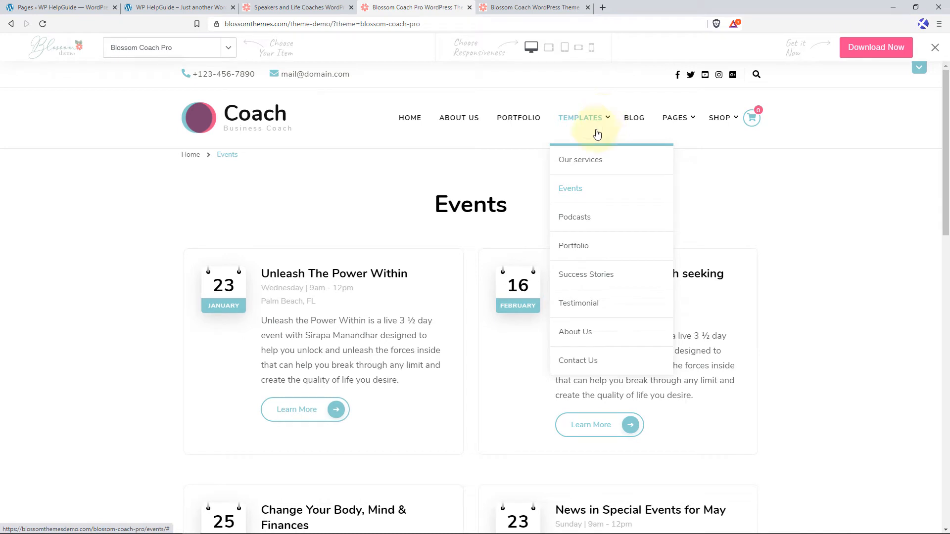
click(576, 223)
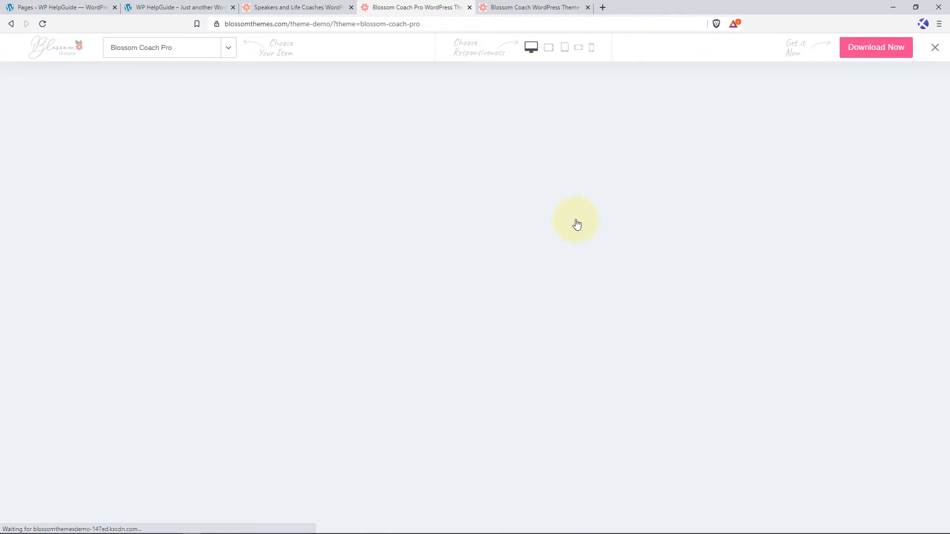
scroll(451, 257, down, 1)
scroll(451, 257, down, 3)
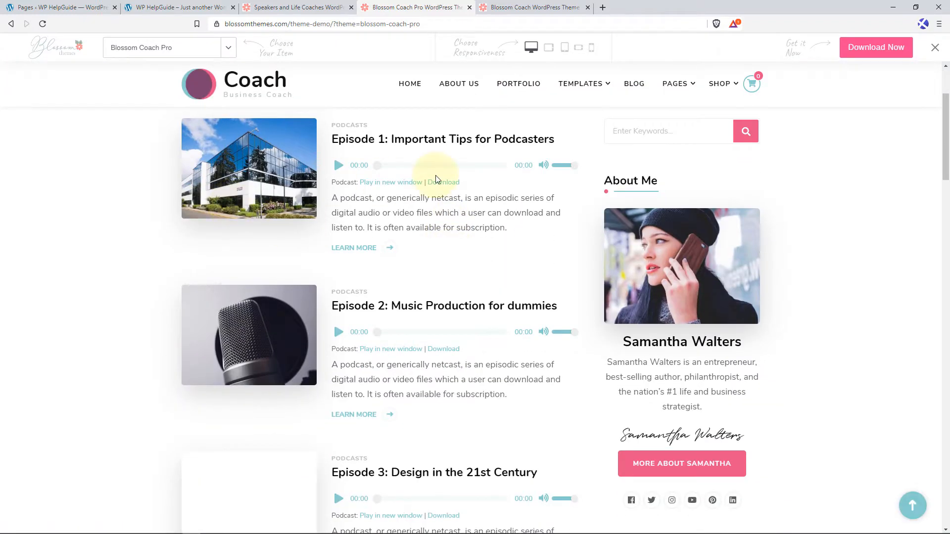
scroll(434, 180, up, 1)
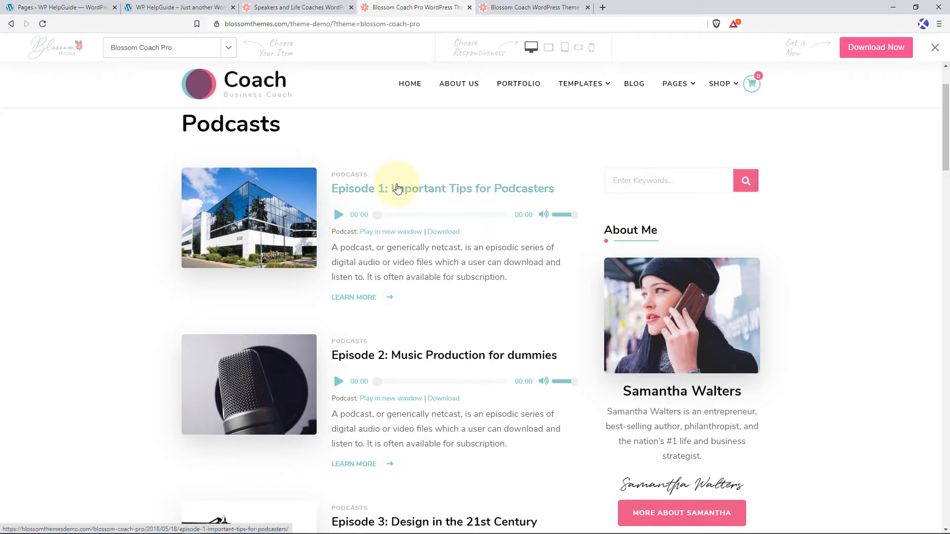
Open the demo's Portfolio page and filter its projects by Business, Design, Development and Performance in turn.
mouse_move(599, 92)
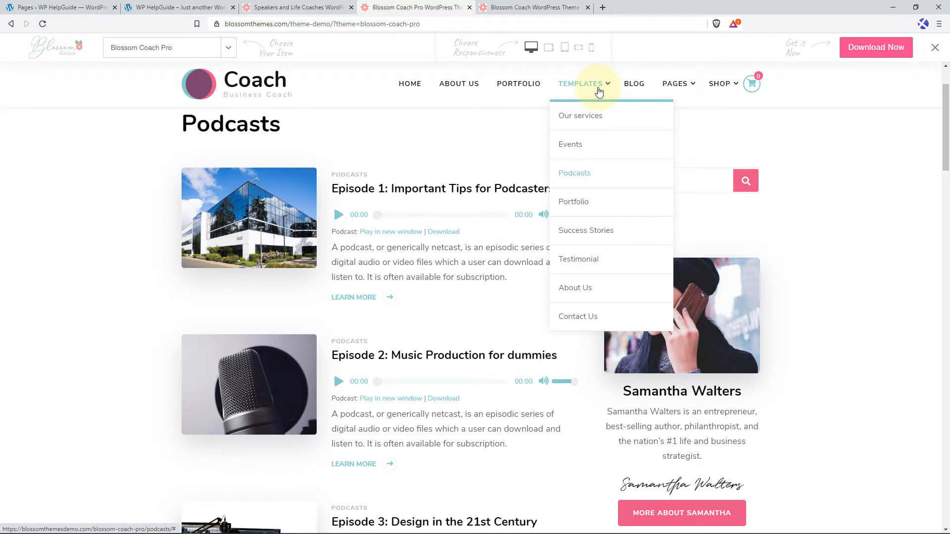
click(578, 207)
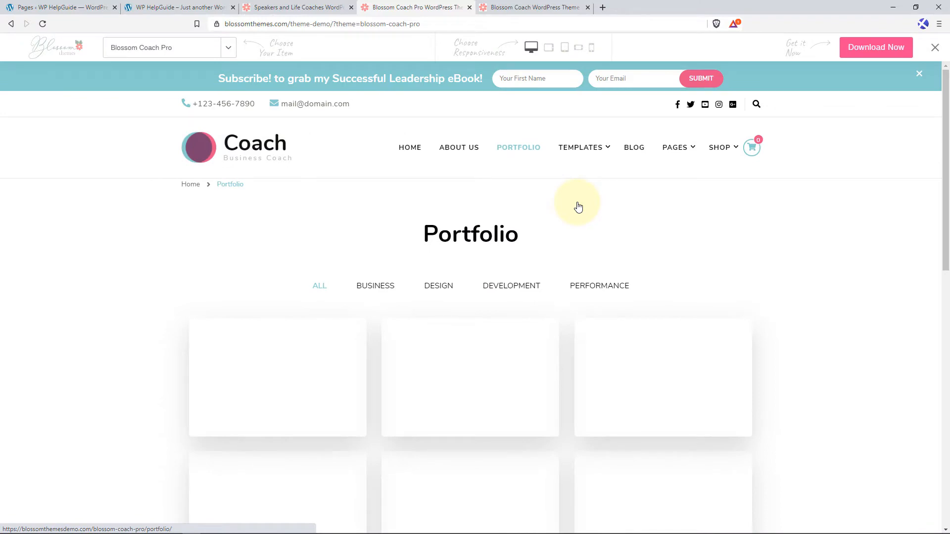
scroll(495, 214, down, 2)
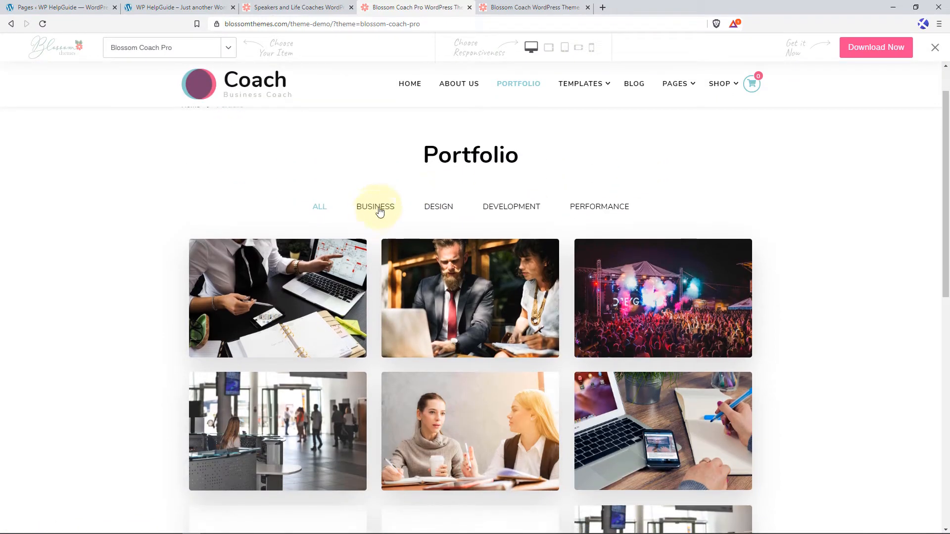
click(379, 210)
click(447, 208)
click(500, 209)
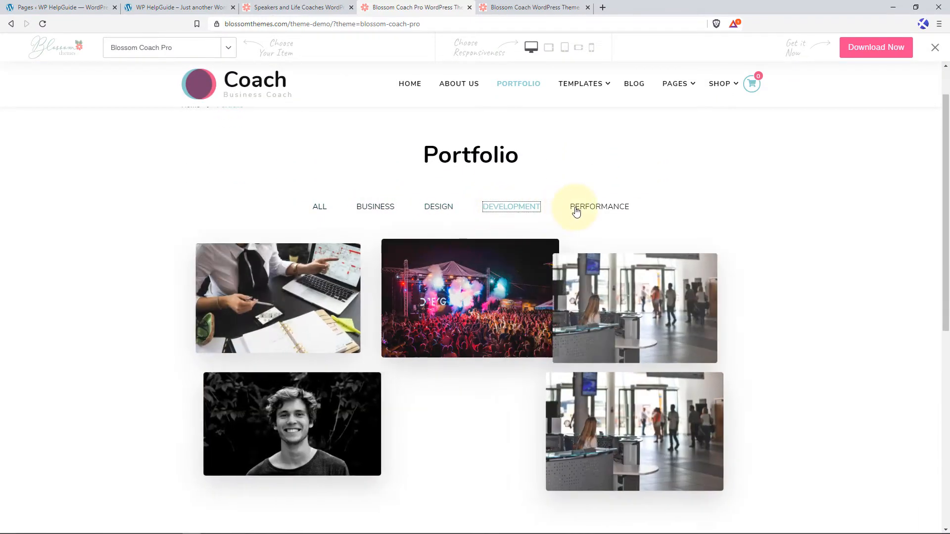
click(577, 211)
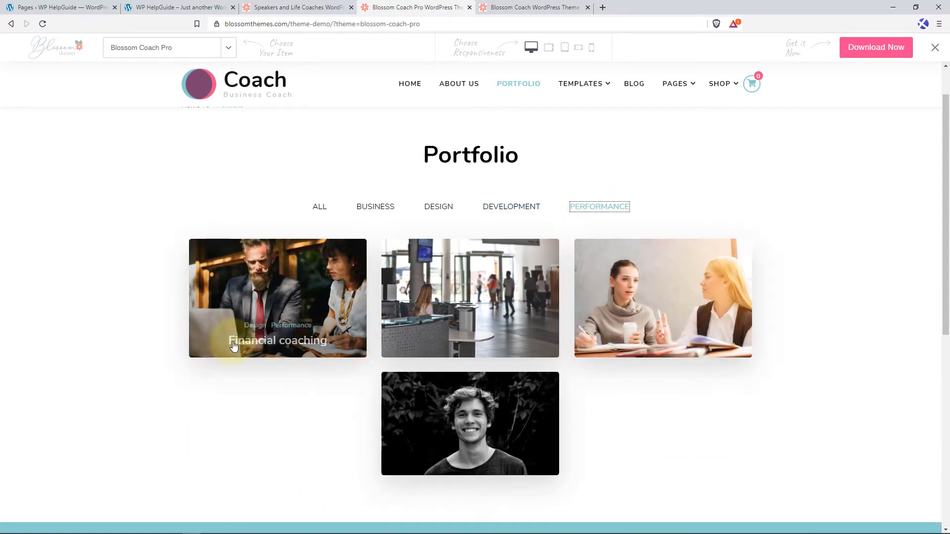
Open the Financial coaching portfolio project and view it from the description to Related Projects.
click(296, 340)
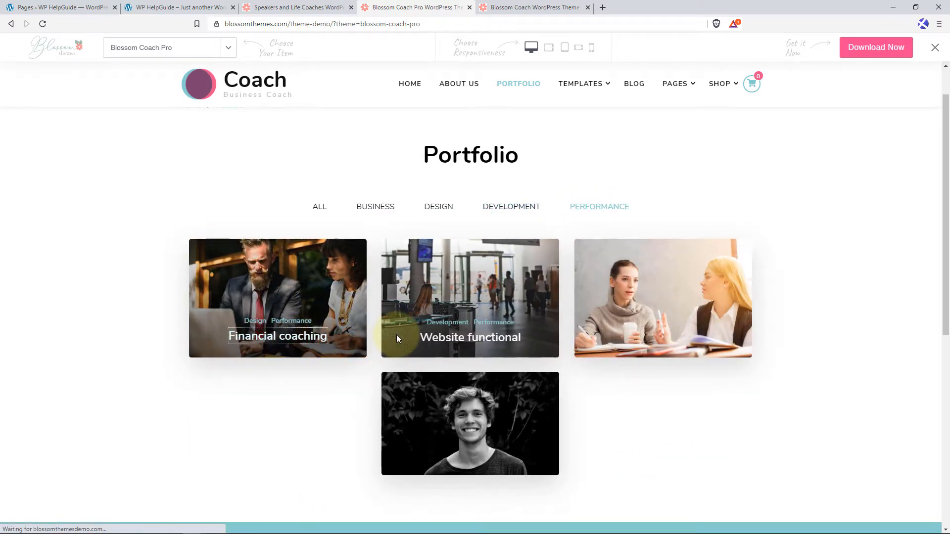
scroll(497, 268, down, 5)
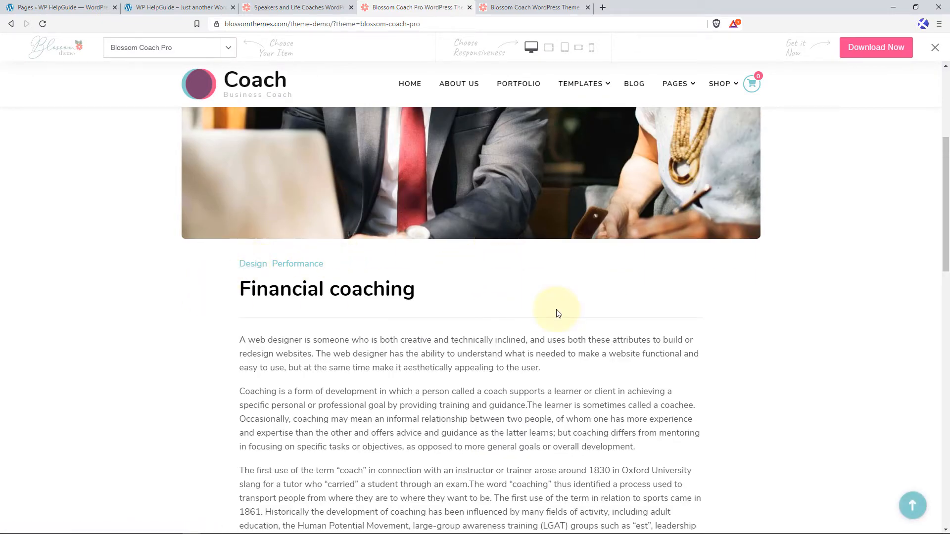
scroll(558, 313, down, 3)
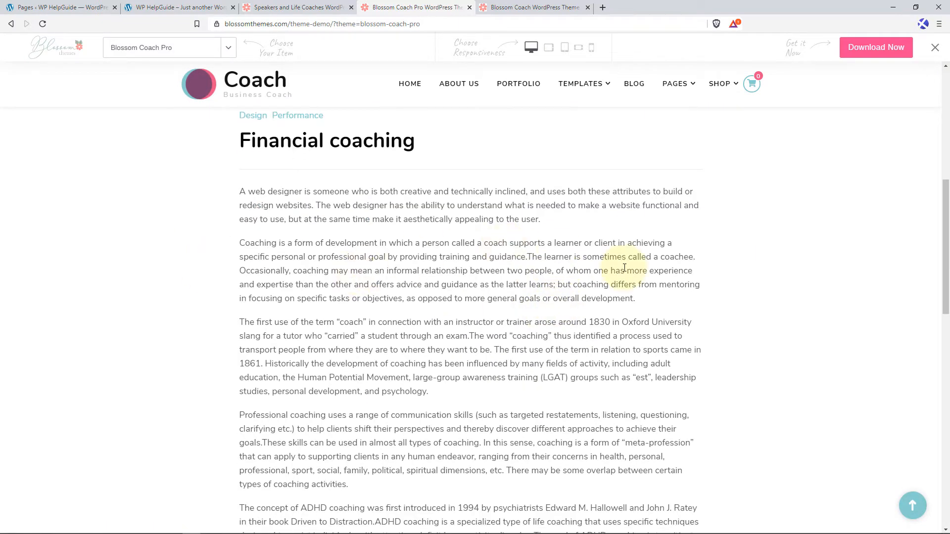
scroll(625, 268, down, 3)
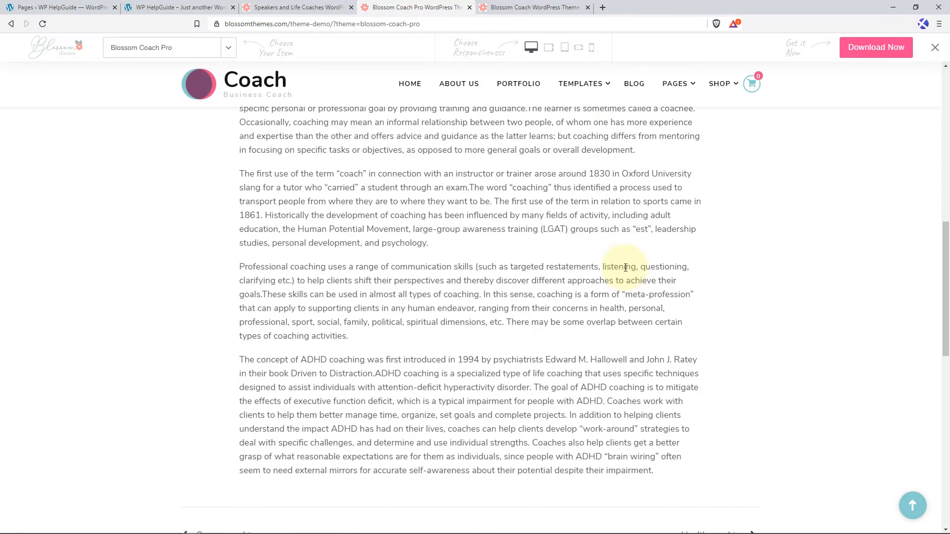
scroll(626, 267, down, 4)
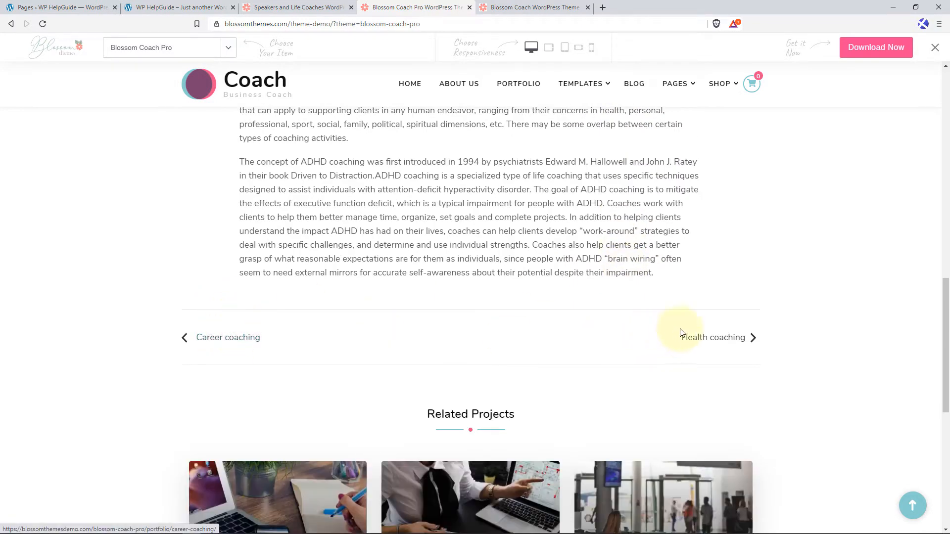
scroll(447, 333, down, 4)
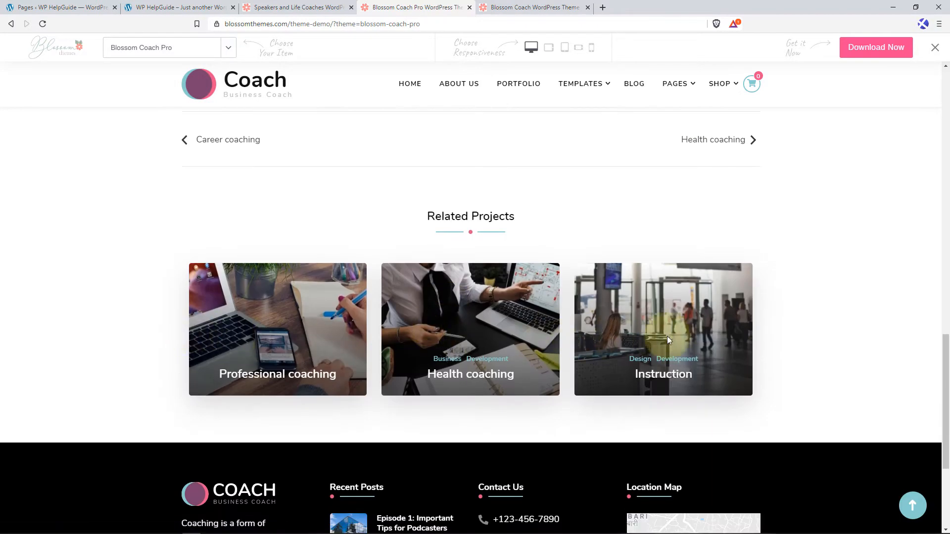
click(912, 504)
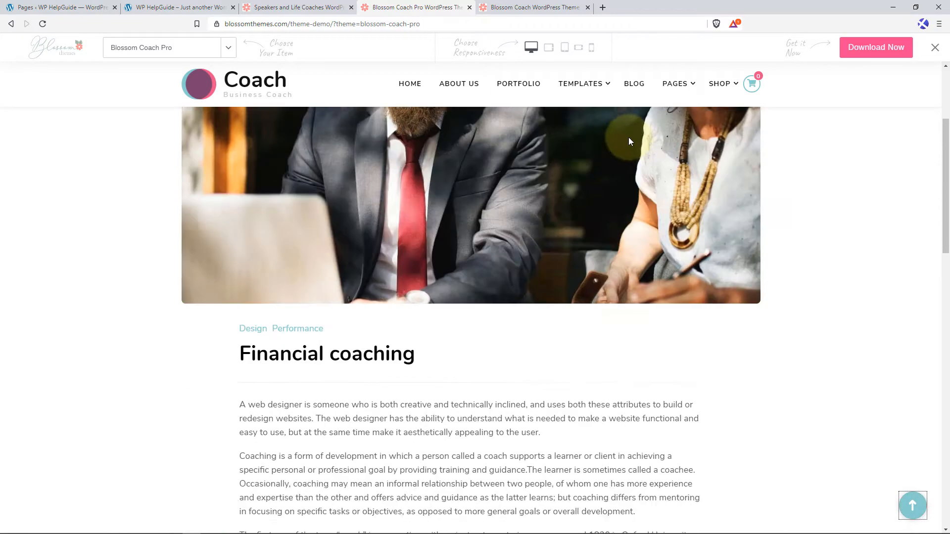
Open the demo's Success Stories page, move the first story's before/after image divider to the far right and view the stories below.
mouse_move(610, 111)
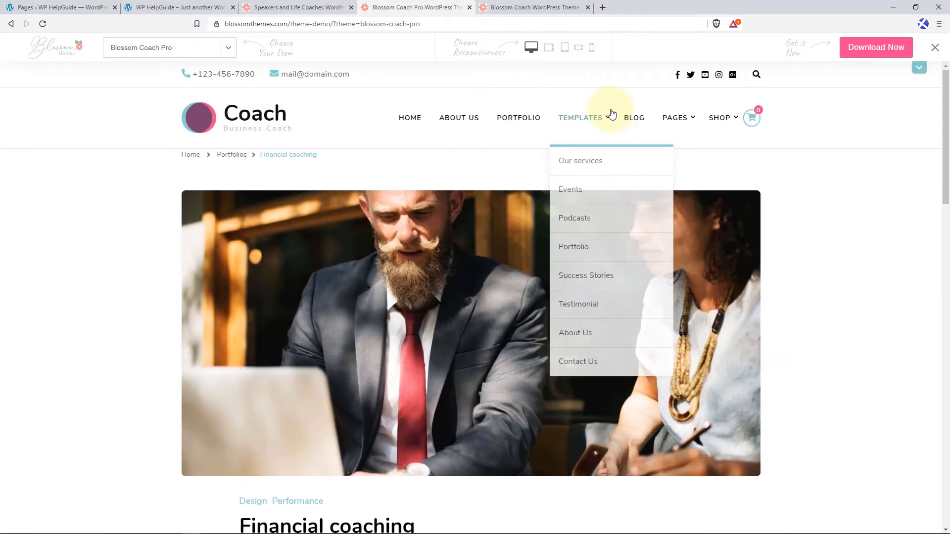
click(585, 279)
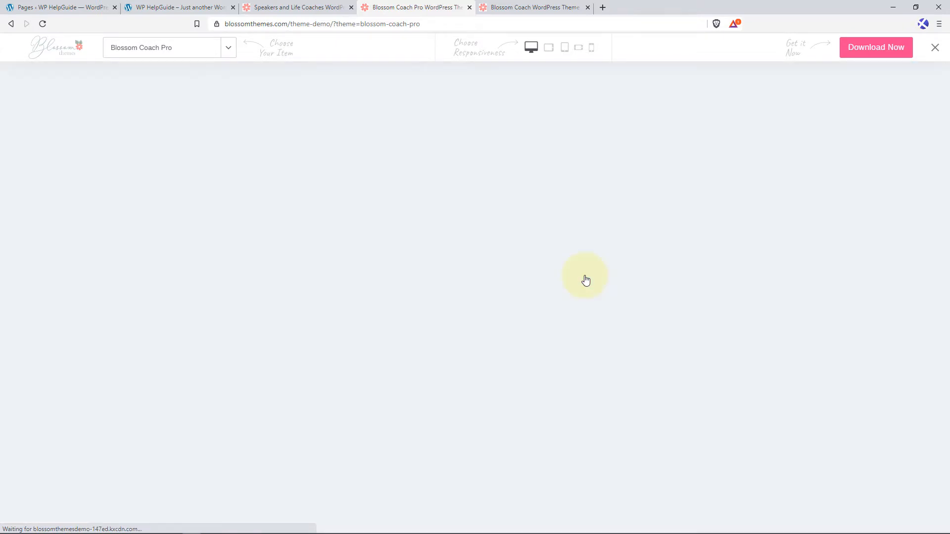
scroll(426, 271, down, 4)
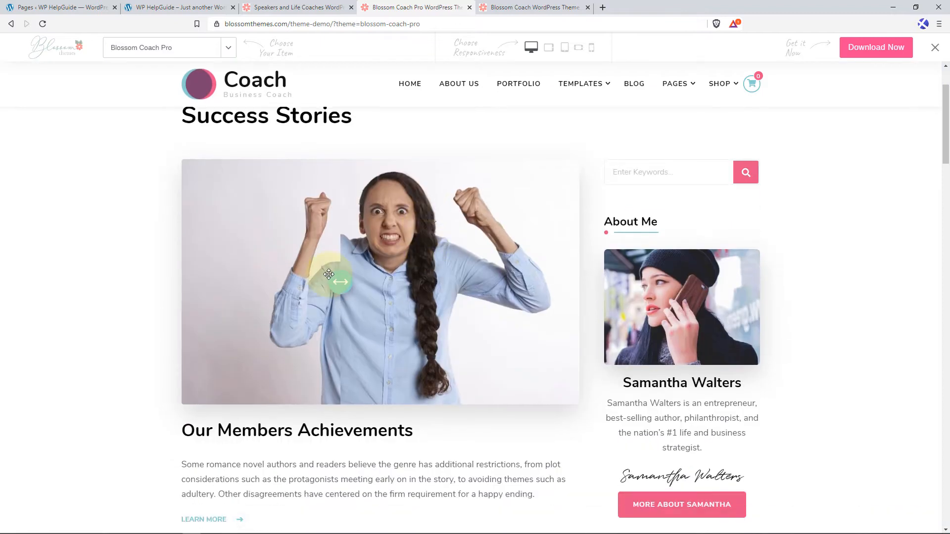
drag(335, 280, 569, 303)
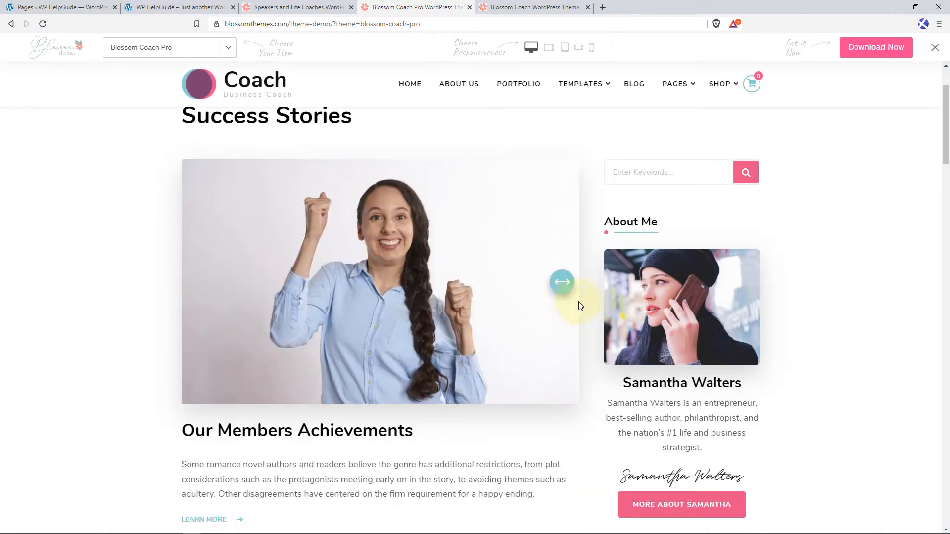
scroll(373, 280, down, 1)
scroll(374, 279, down, 3)
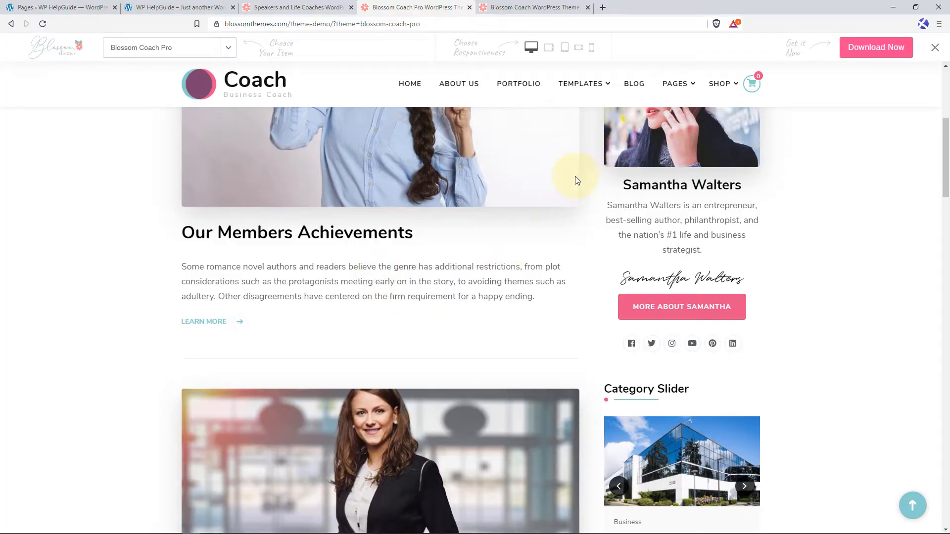
scroll(576, 179, up, 5)
Open the demo's Testimonial page and view the client testimonials down to the newsletter signup.
mouse_move(598, 149)
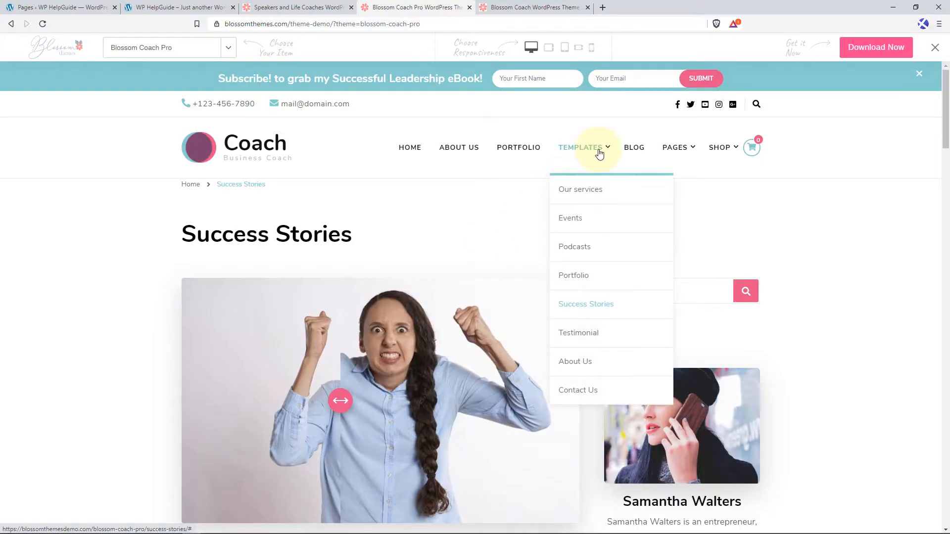
click(587, 340)
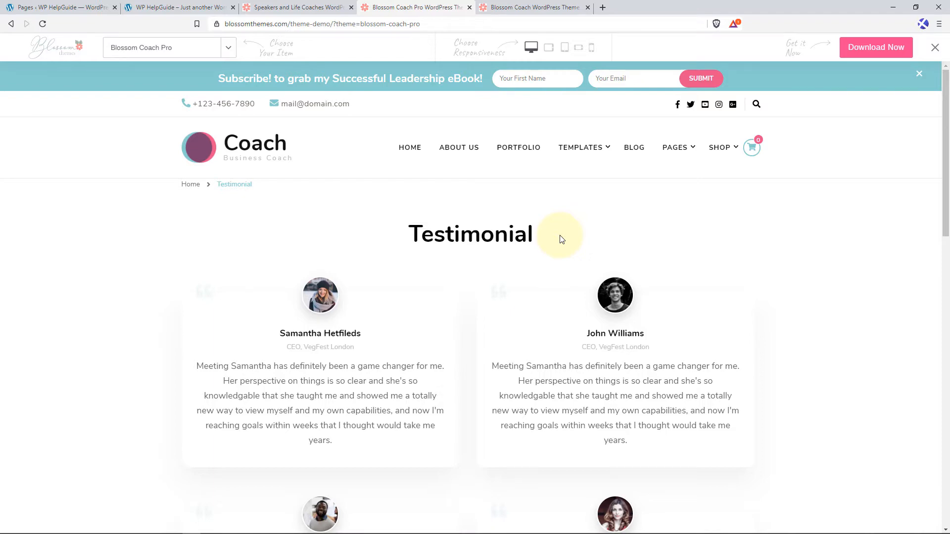
scroll(560, 239, down, 6)
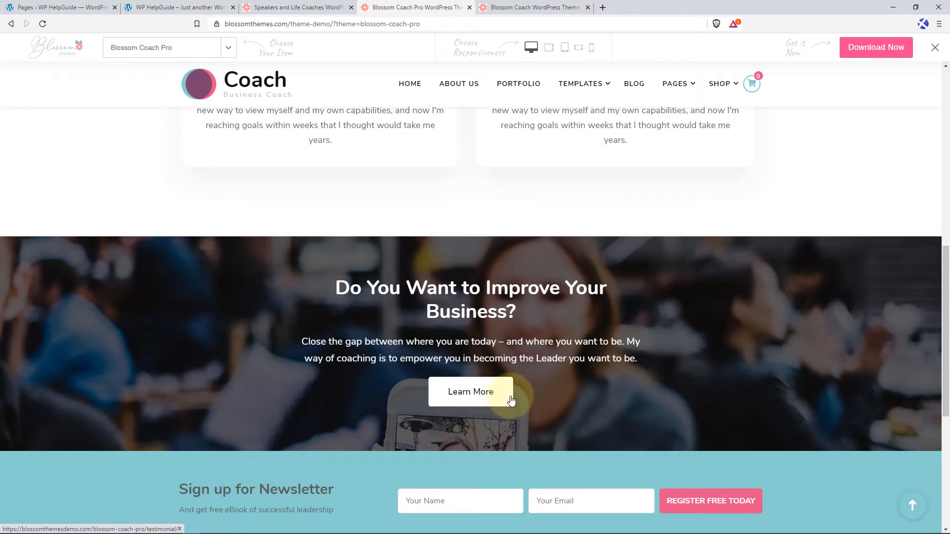
Open the demo's Contact Us page, view its address, map, message form and call-to-action sections, and return to the page's beginning.
mouse_move(605, 83)
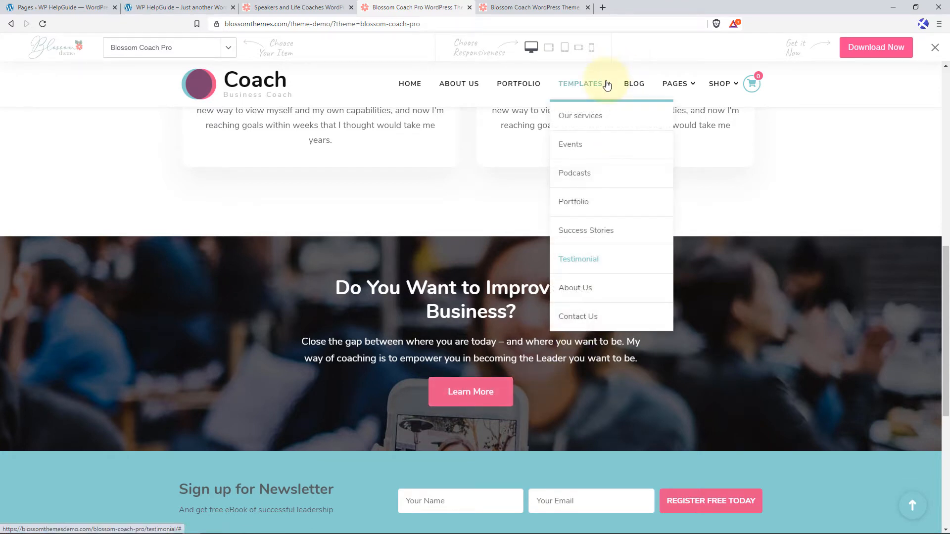
click(583, 323)
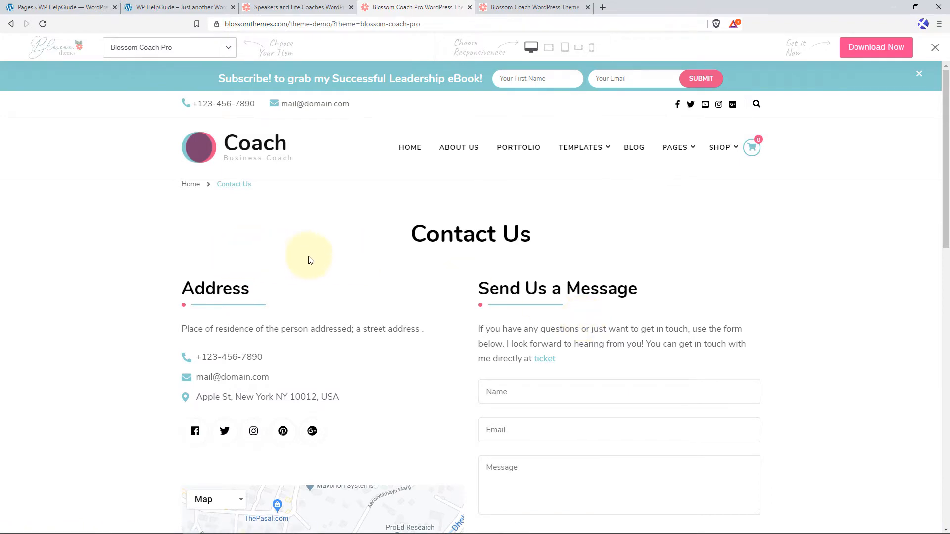
scroll(346, 256, down, 1)
scroll(347, 267, down, 1)
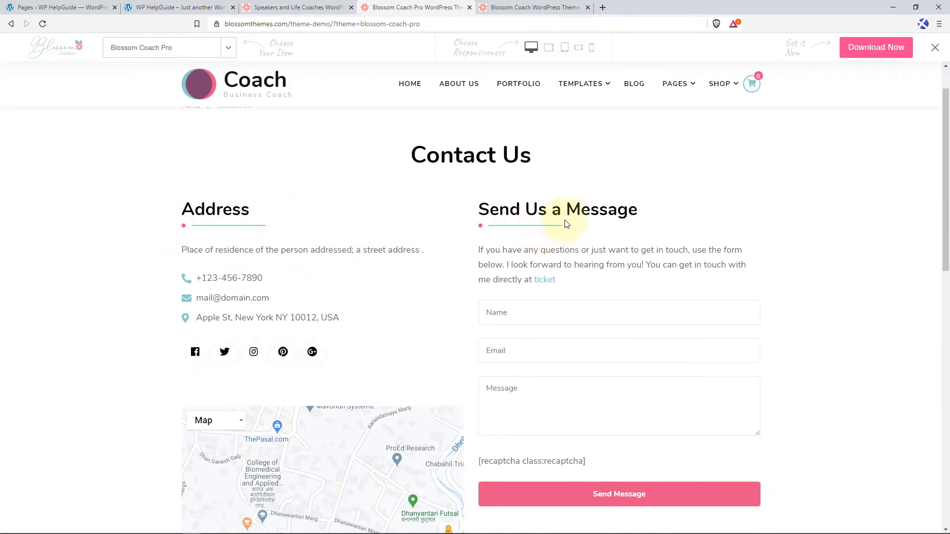
scroll(384, 290, down, 2)
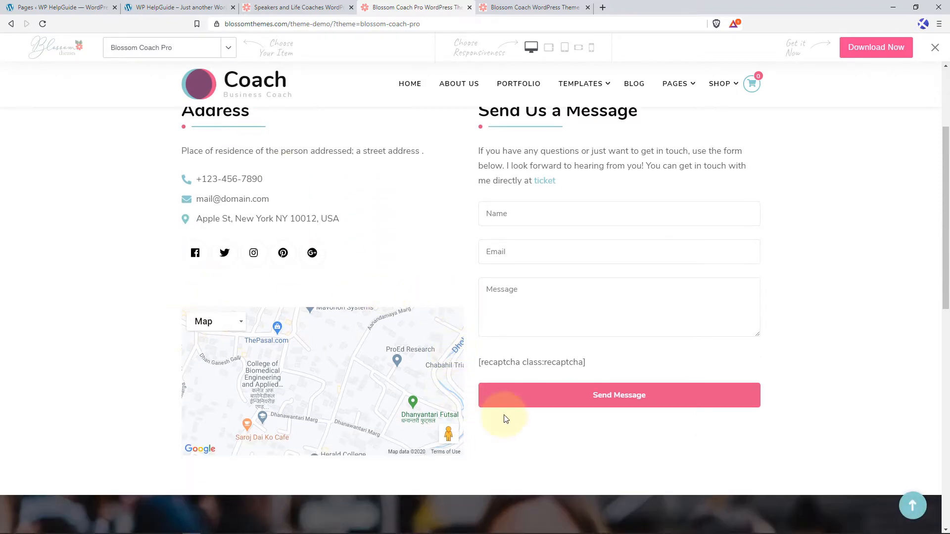
scroll(505, 417, down, 3)
scroll(523, 399, down, 2)
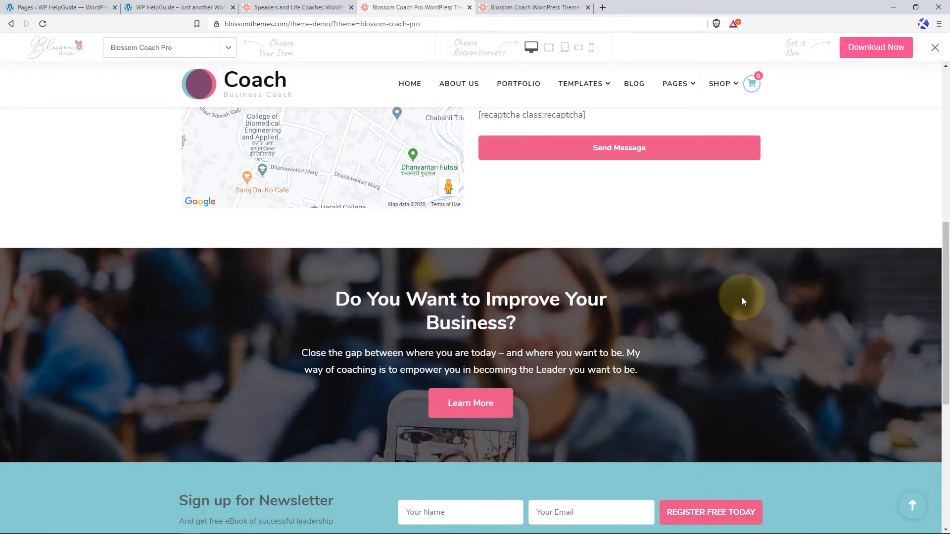
click(912, 506)
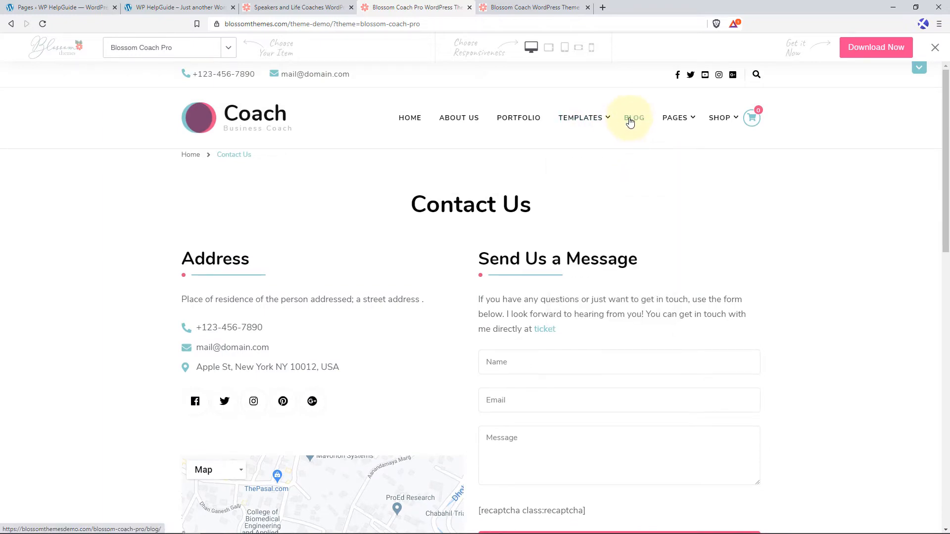
Open the demo's Blog page and view the post list with its About Me and Category Slider sidebar.
click(632, 119)
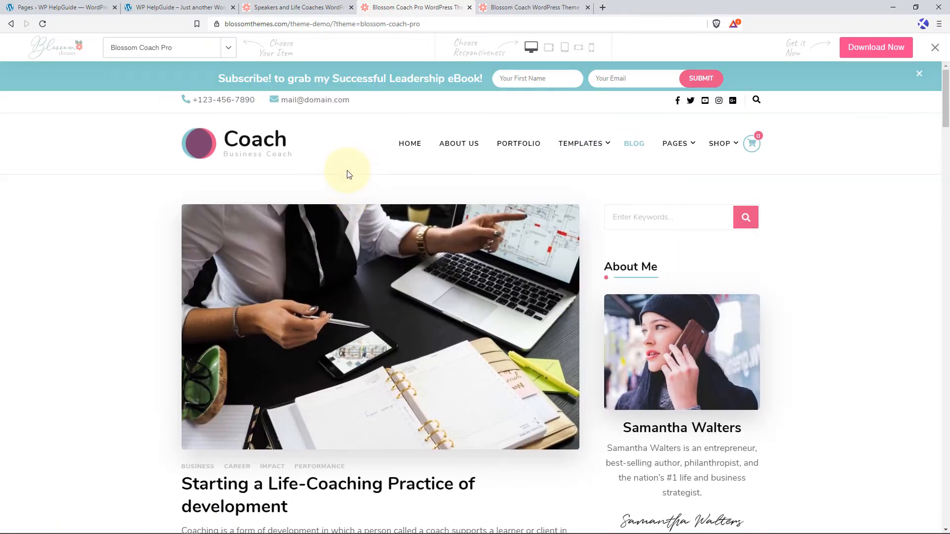
scroll(354, 286, down, 5)
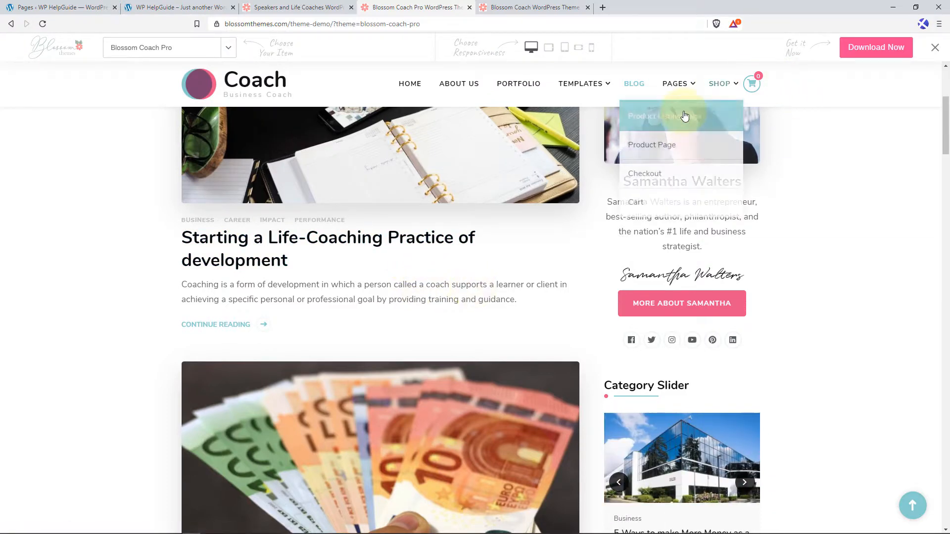
mouse_move(680, 93)
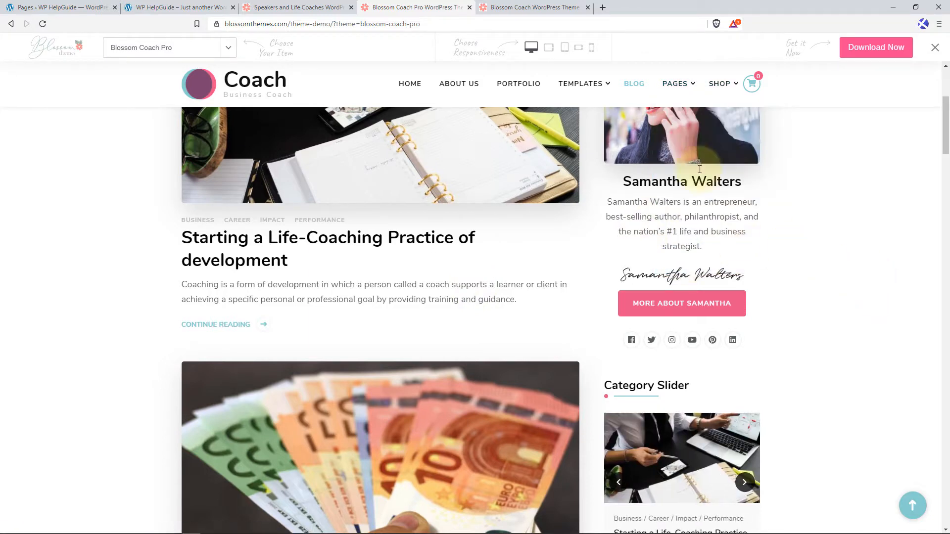
Open the demo's Shop page and view the product grid and the sidebar with product list and search.
mouse_move(717, 87)
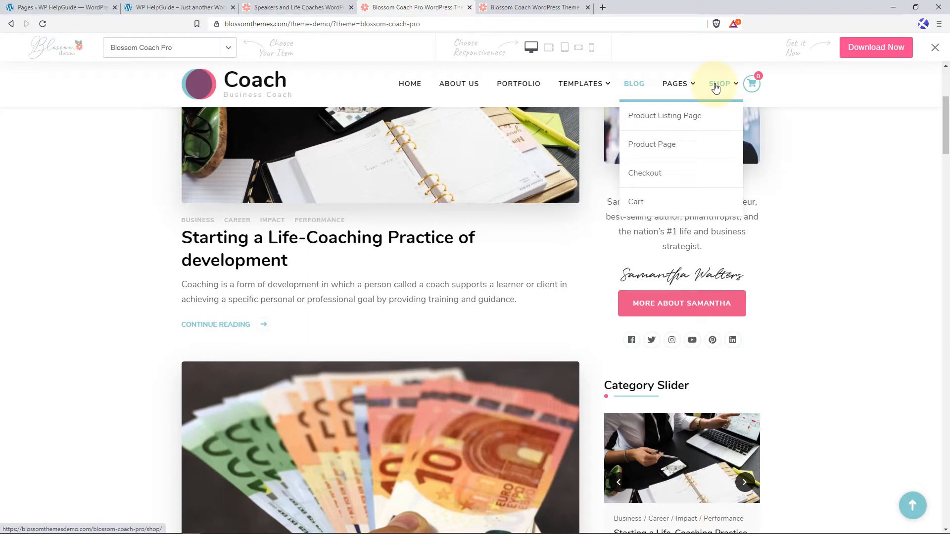
click(717, 87)
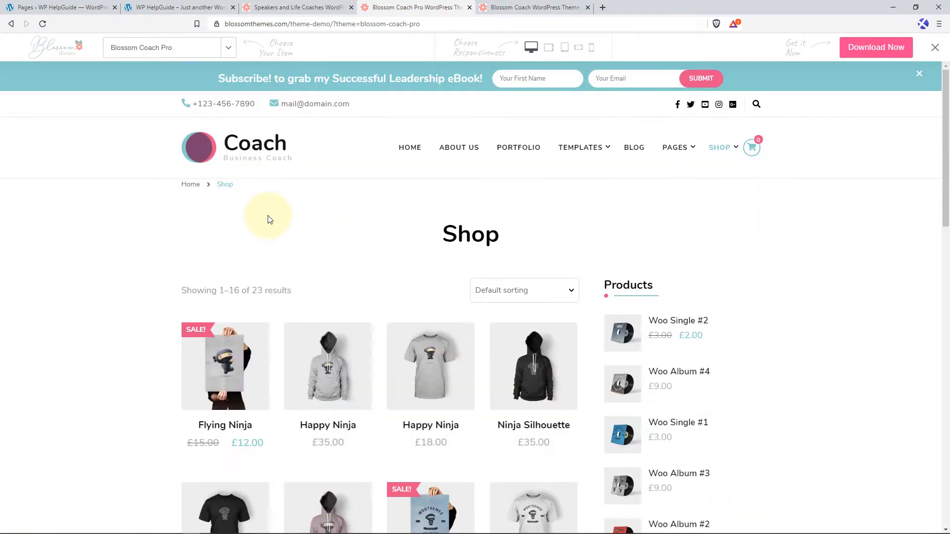
scroll(242, 242, down, 5)
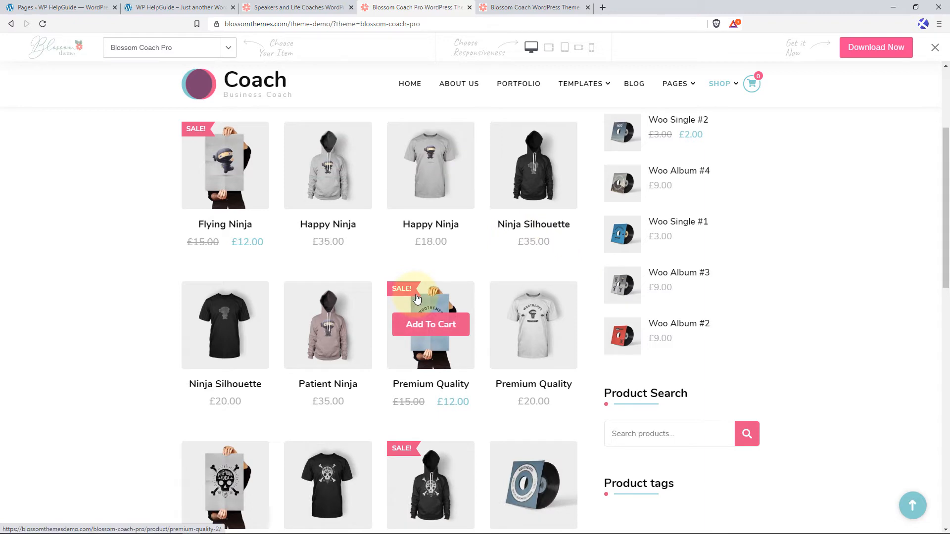
scroll(472, 244, up, 4)
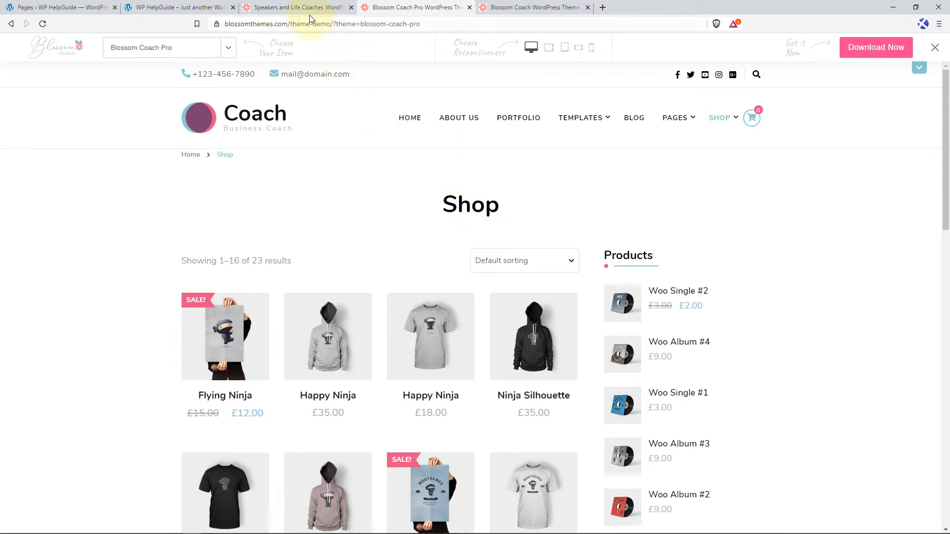
Switch to the Blossom Coach Pro product page and examine the Free Vs Pro table from Site Logo to One Click Demo Content Import.
click(296, 5)
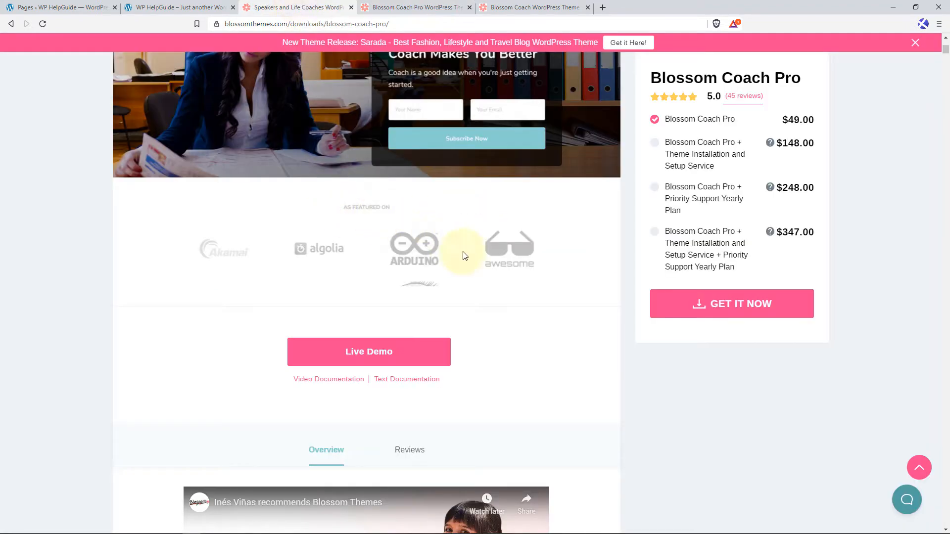
scroll(529, 266, down, 3)
scroll(528, 265, down, 5)
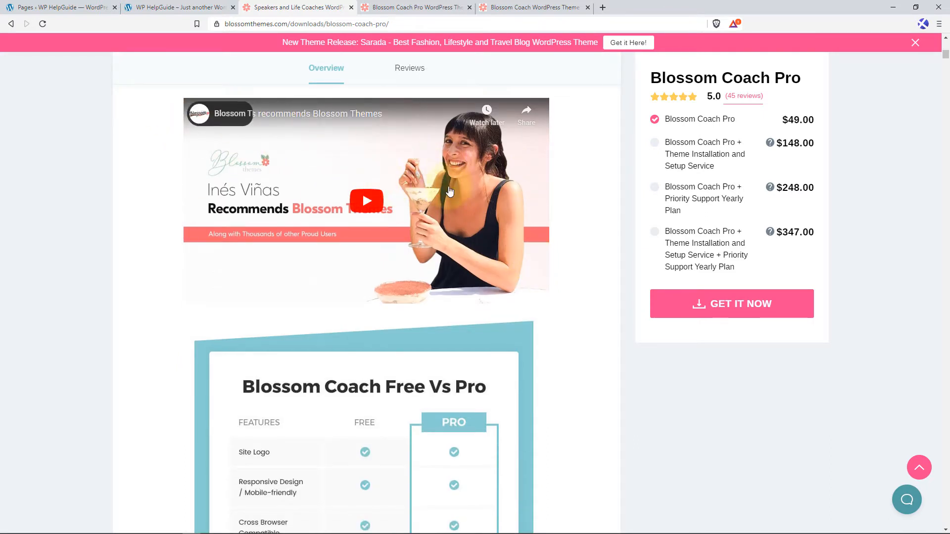
scroll(445, 202, down, 4)
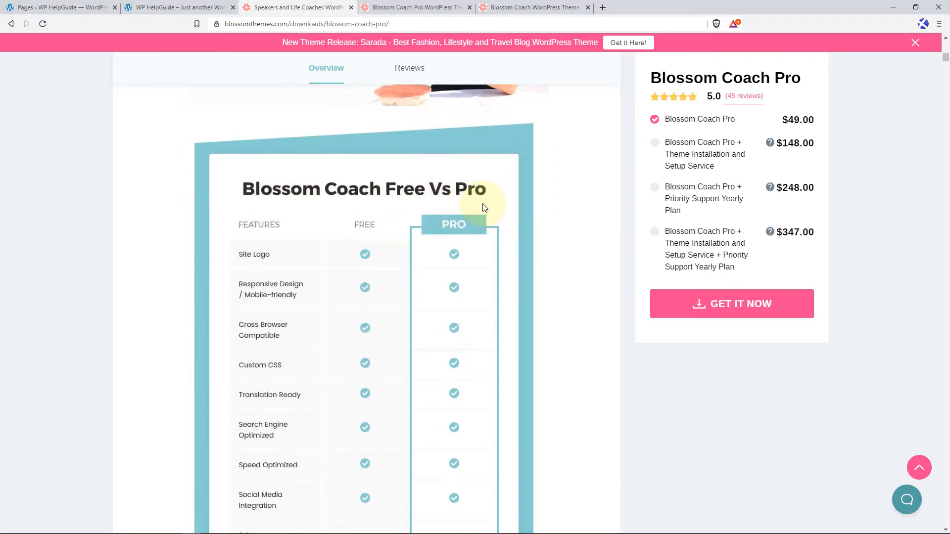
scroll(485, 207, down, 3)
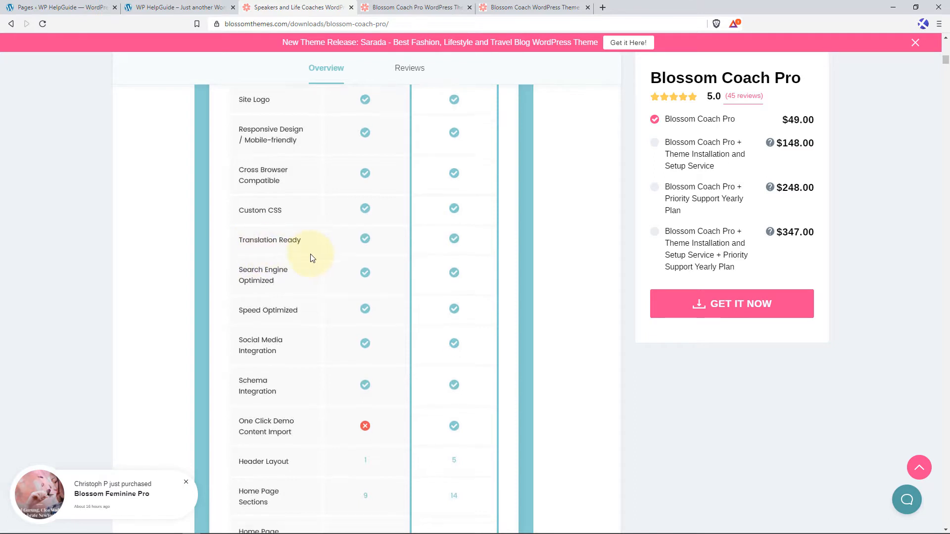
scroll(312, 256, down, 1)
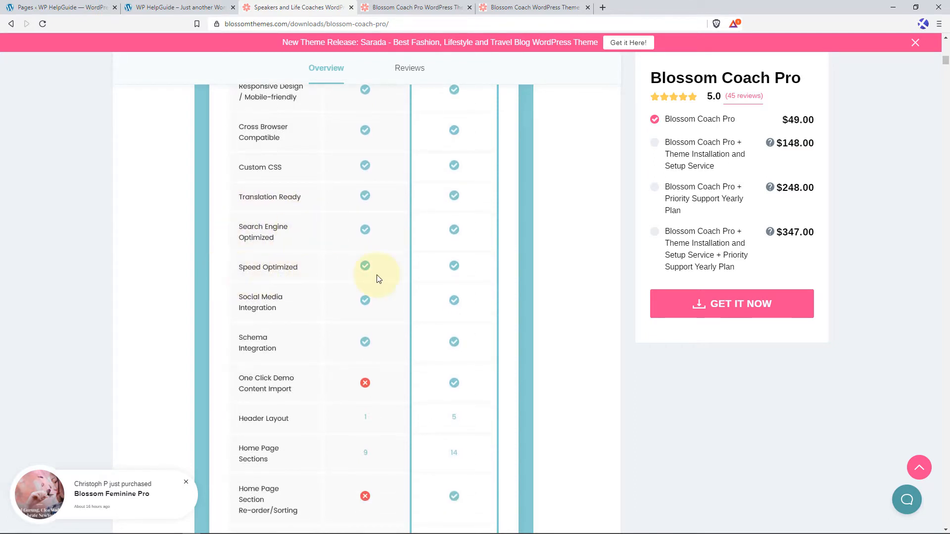
scroll(307, 264, down, 1)
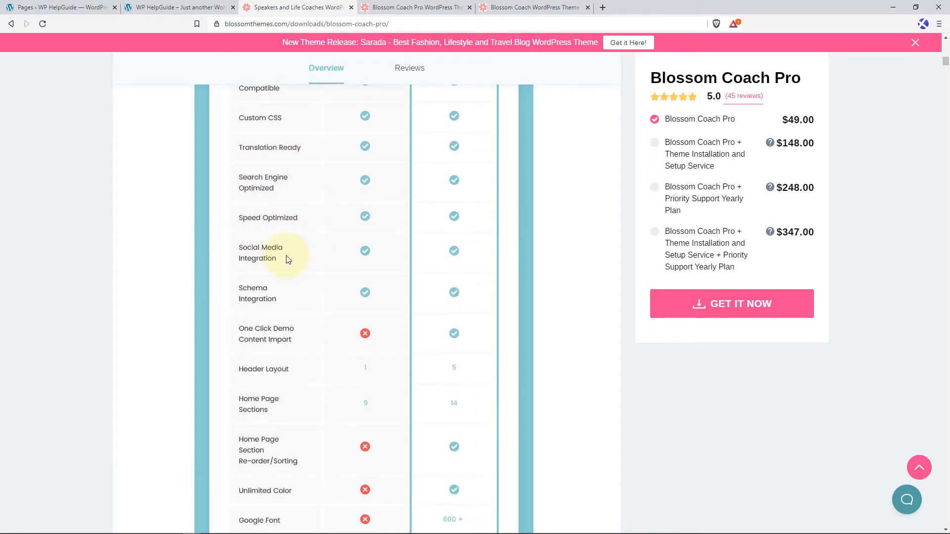
scroll(289, 258, down, 1)
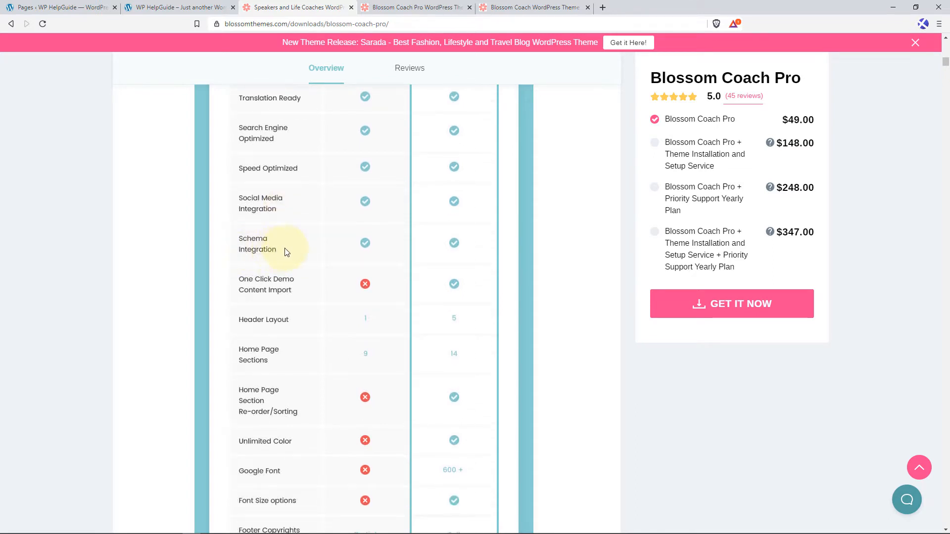
scroll(284, 243, down, 1)
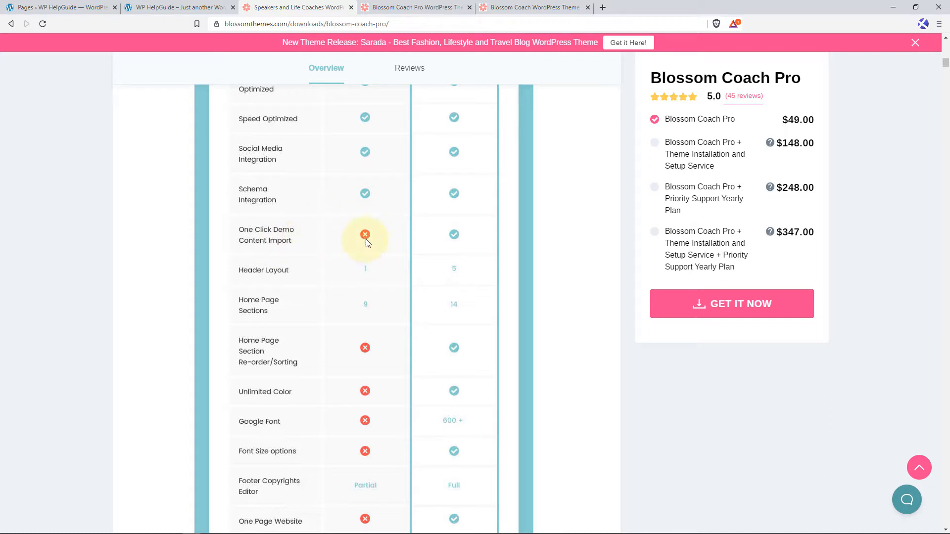
Compare the free and pro versions on header layout, home page sections, colors, fonts, footer editor and the pricing to shop sections.
scroll(277, 246, down, 2)
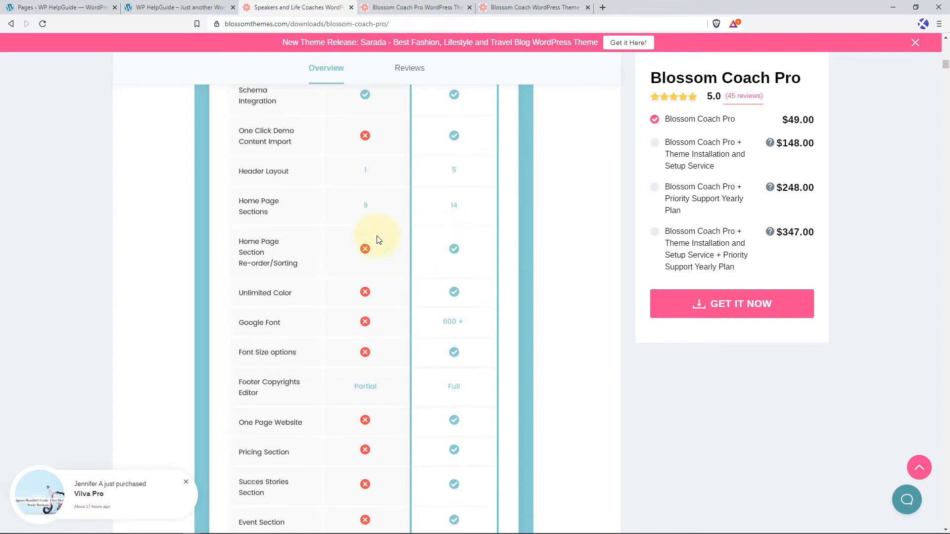
scroll(356, 242, down, 2)
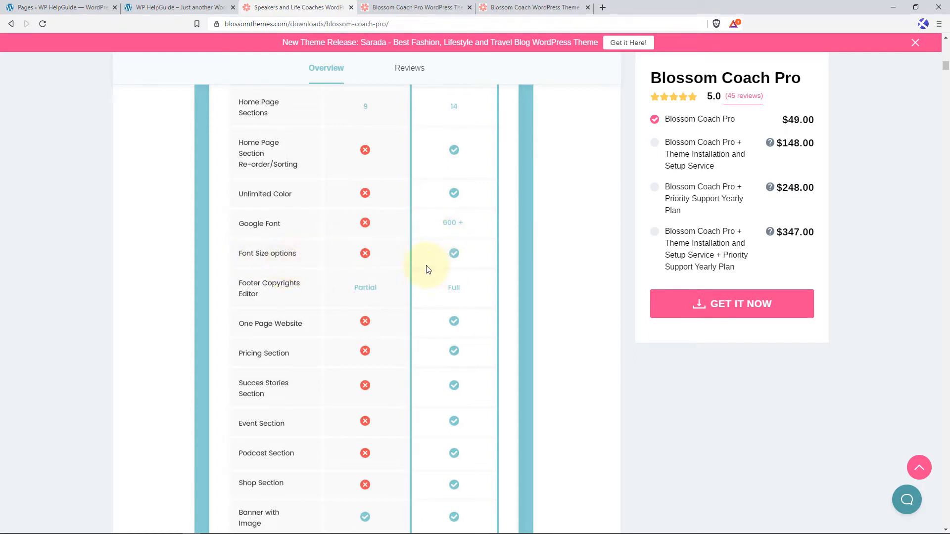
scroll(280, 300, down, 1)
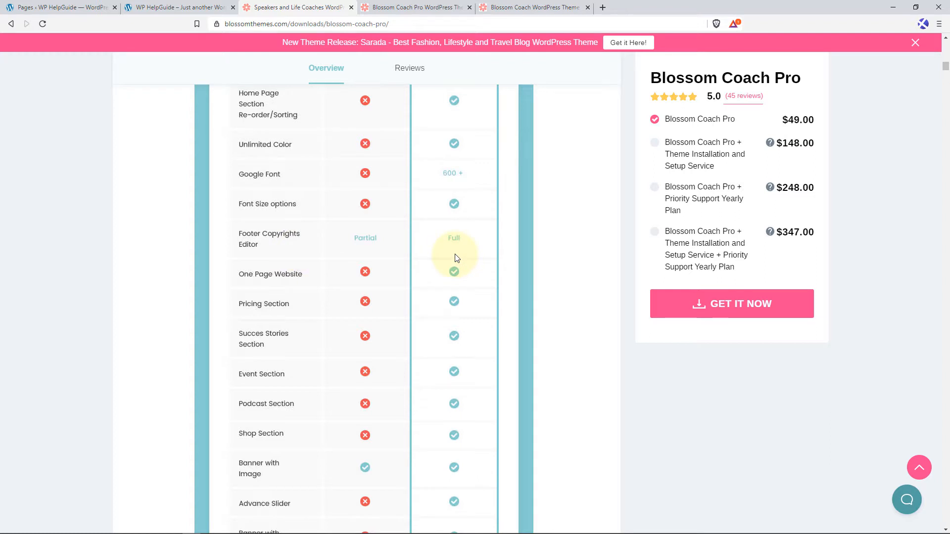
scroll(278, 286, down, 1)
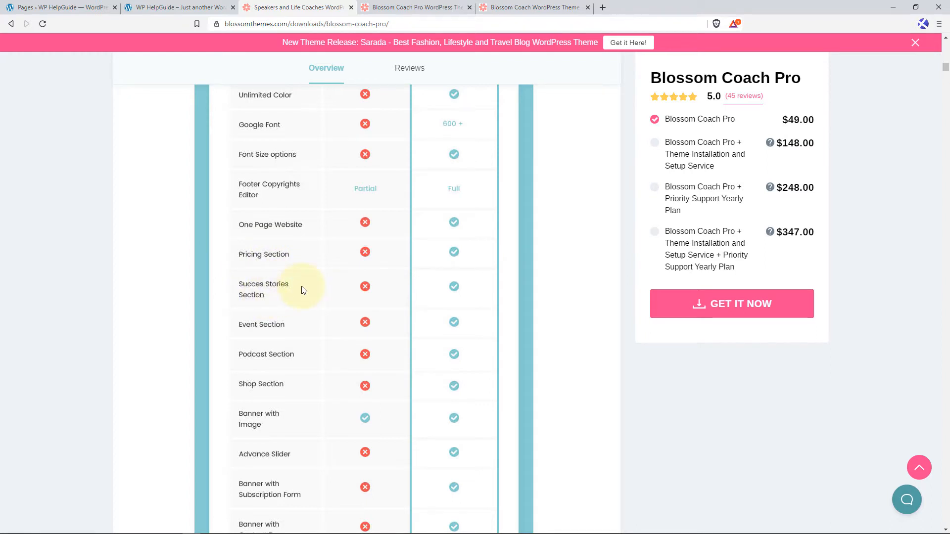
scroll(303, 291, down, 2)
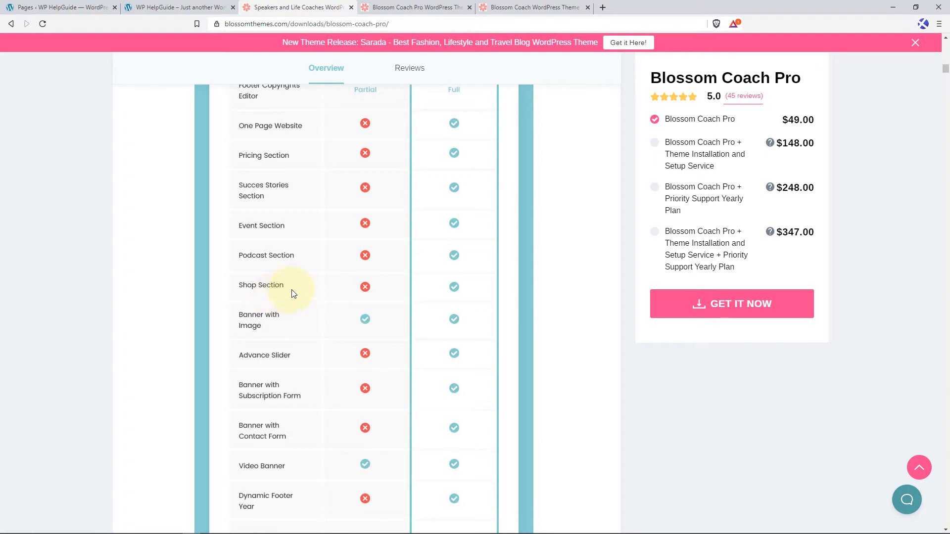
Compare the free and pro versions on banner types, advance slider, dynamic footer year, multi-language support and WooCommerce compatibility.
scroll(291, 293, down, 2)
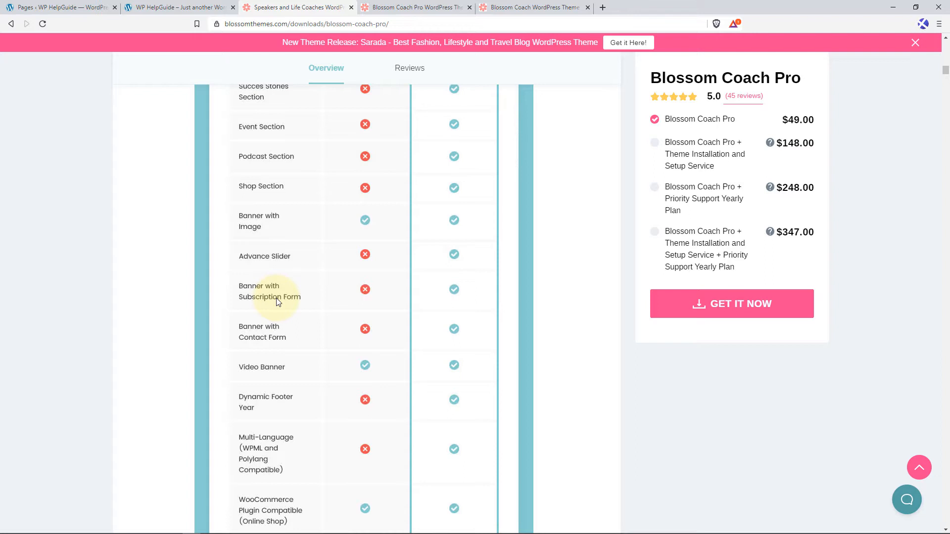
scroll(276, 302, down, 2)
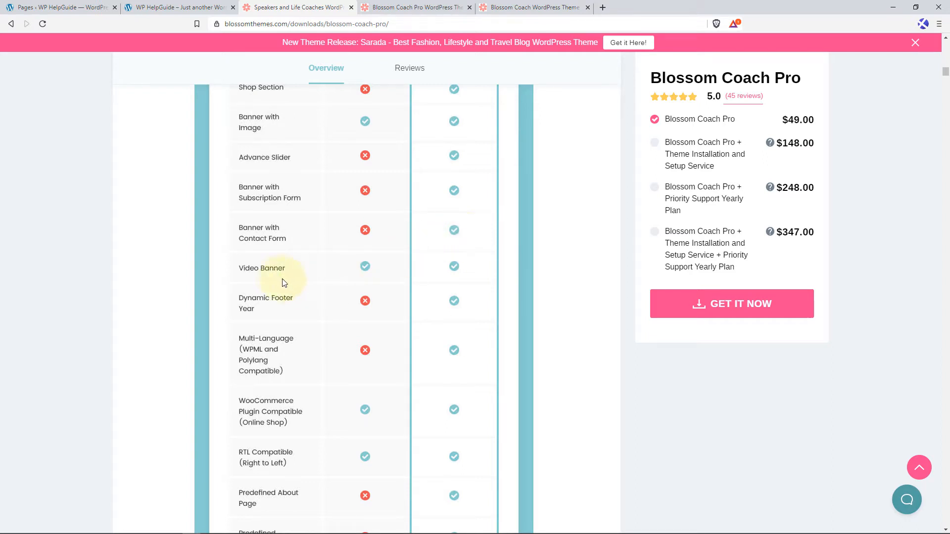
scroll(272, 274, down, 1)
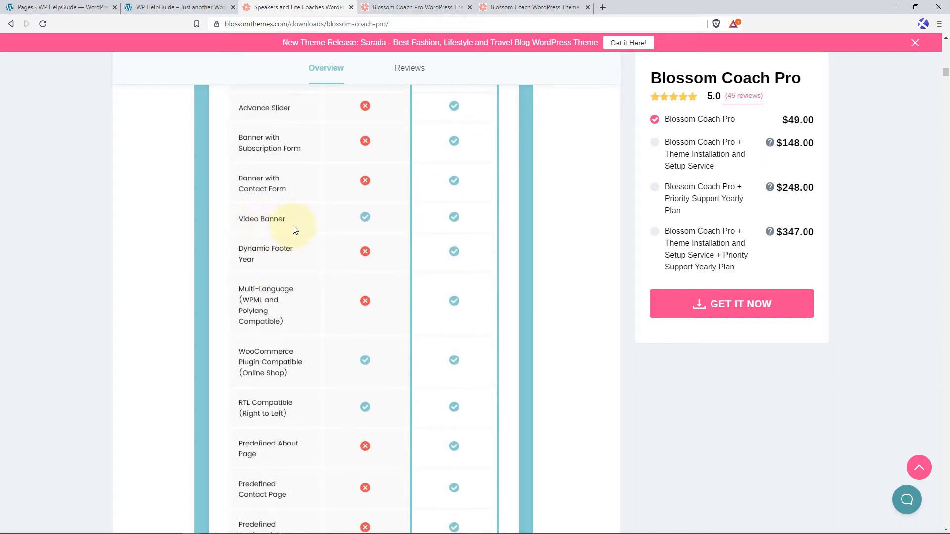
scroll(295, 241, down, 1)
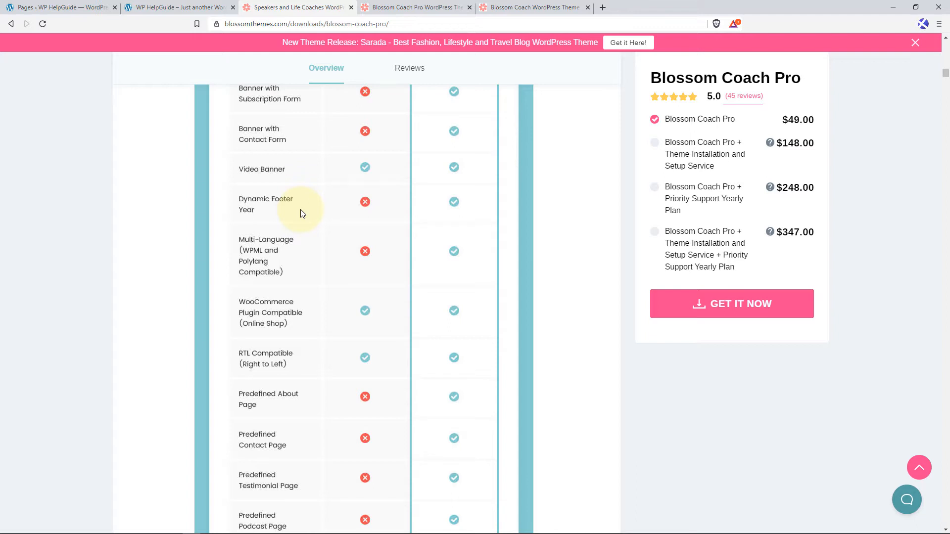
scroll(292, 220, down, 2)
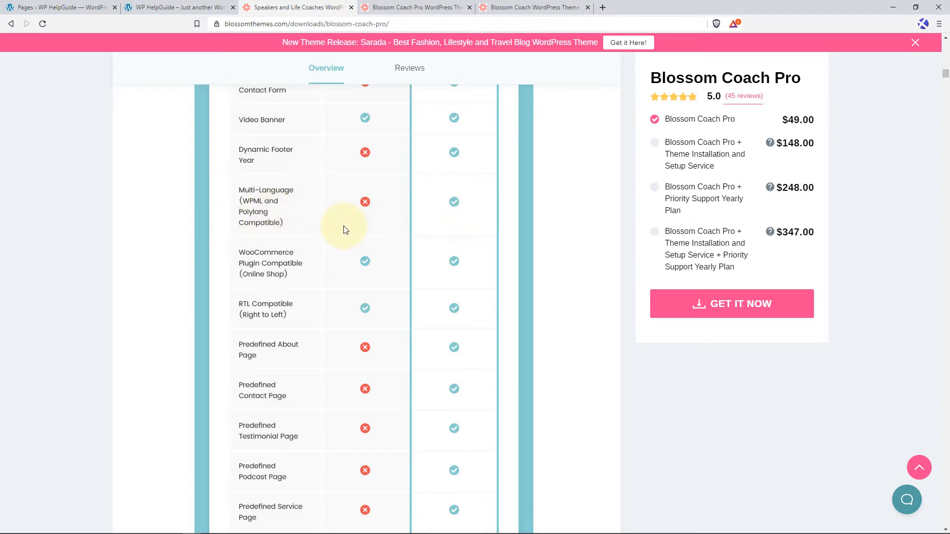
scroll(277, 232, down, 1)
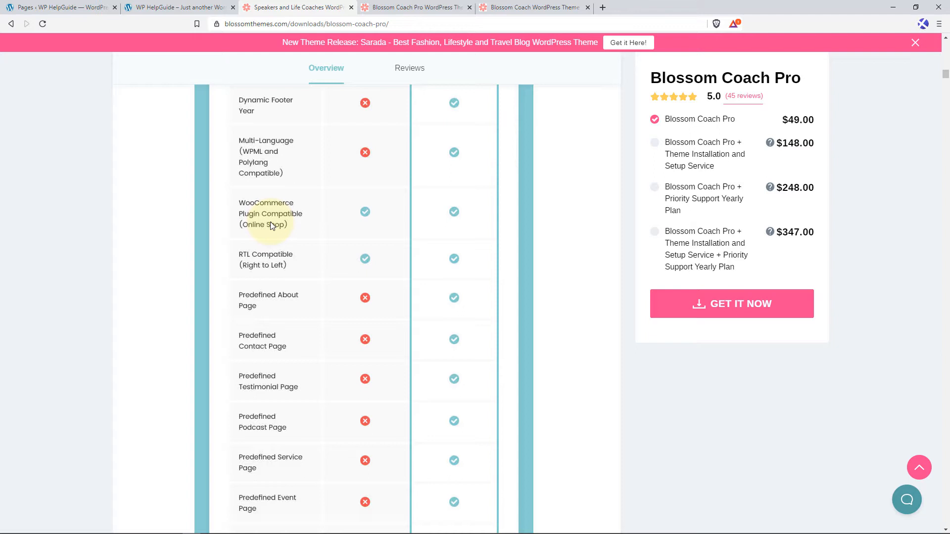
Examine the rest of the Free Vs Pro table, from RTL compatibility and predefined pages to sidebar options, pagination, background patterns and support.
scroll(273, 232, down, 2)
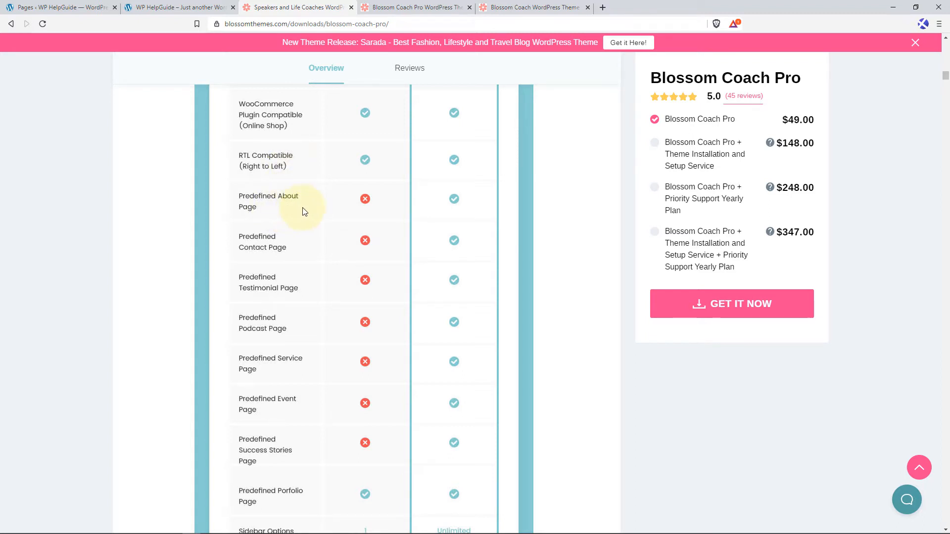
scroll(295, 242, down, 1)
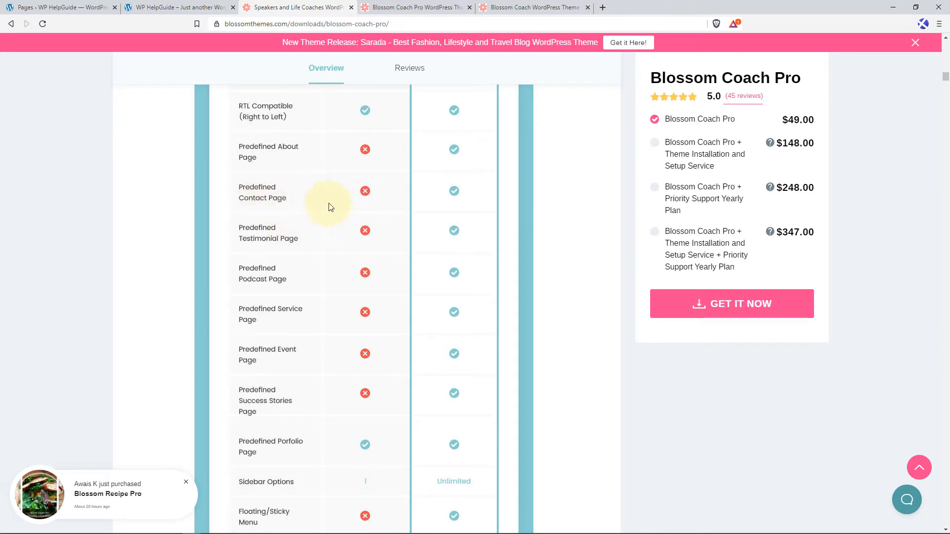
scroll(296, 247, down, 1)
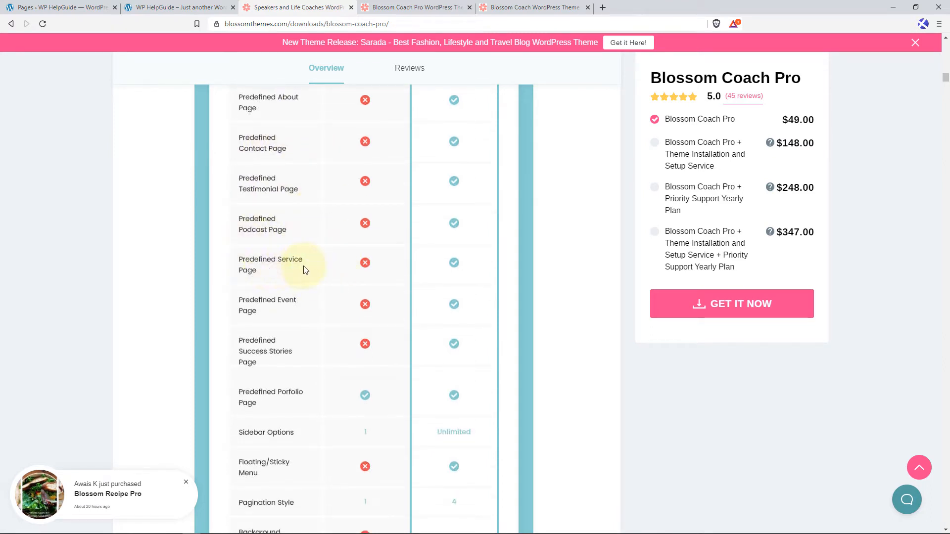
scroll(304, 275, down, 1)
scroll(296, 247, down, 2)
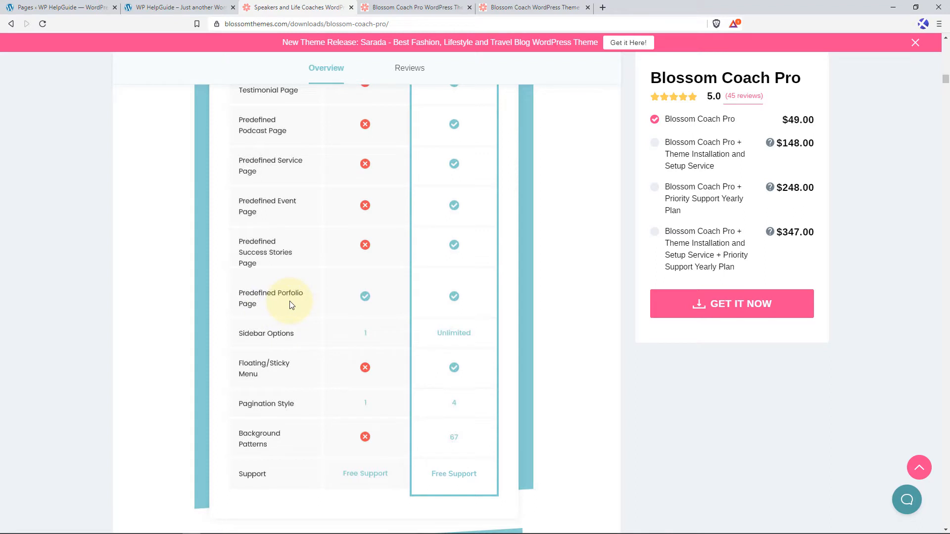
scroll(290, 302, down, 1)
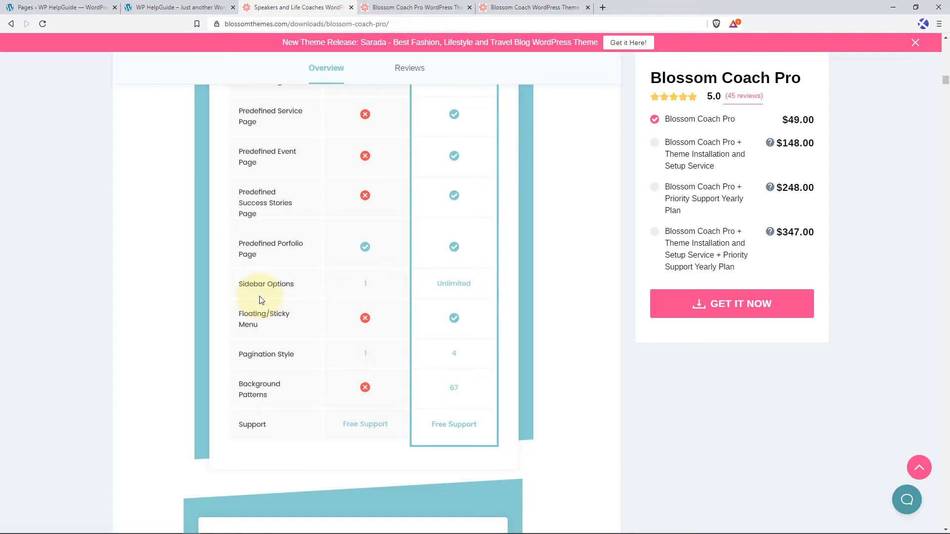
scroll(263, 292, down, 2)
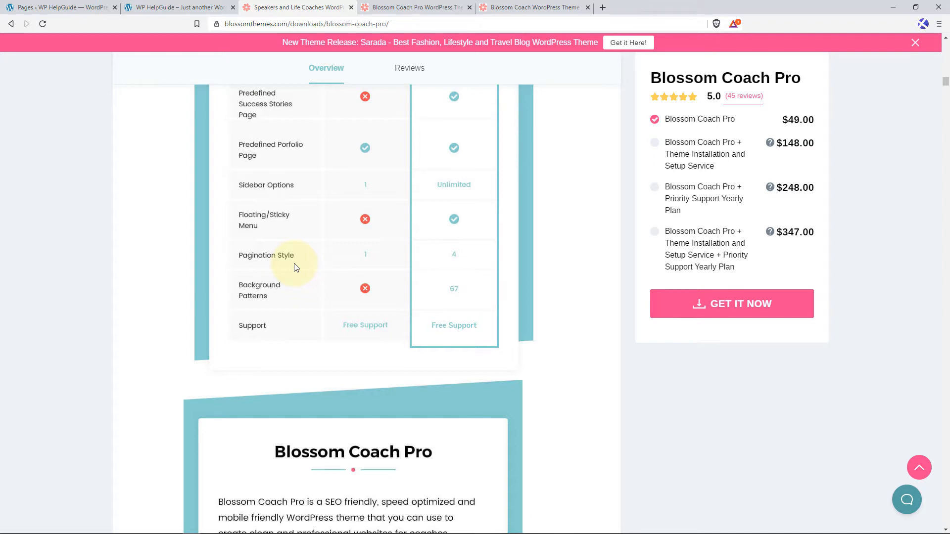
scroll(295, 267, down, 1)
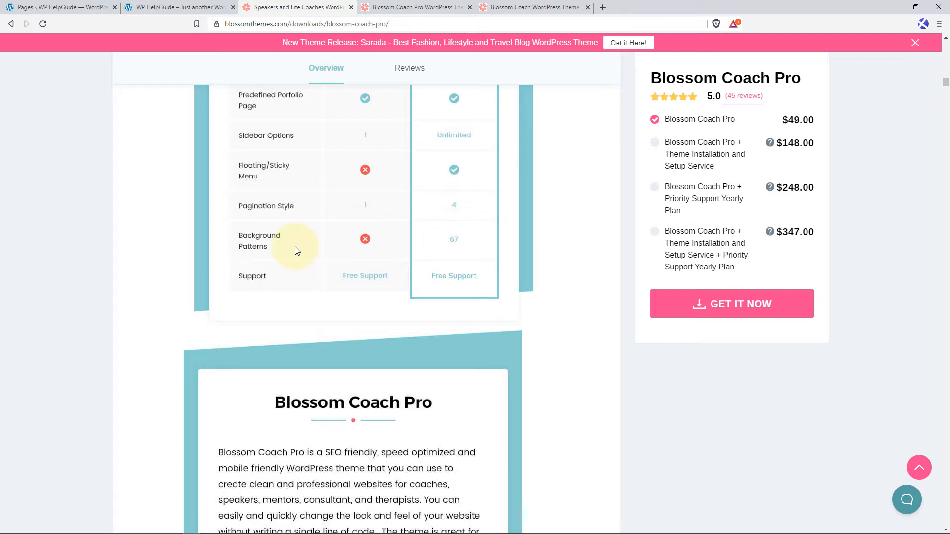
scroll(298, 250, down, 1)
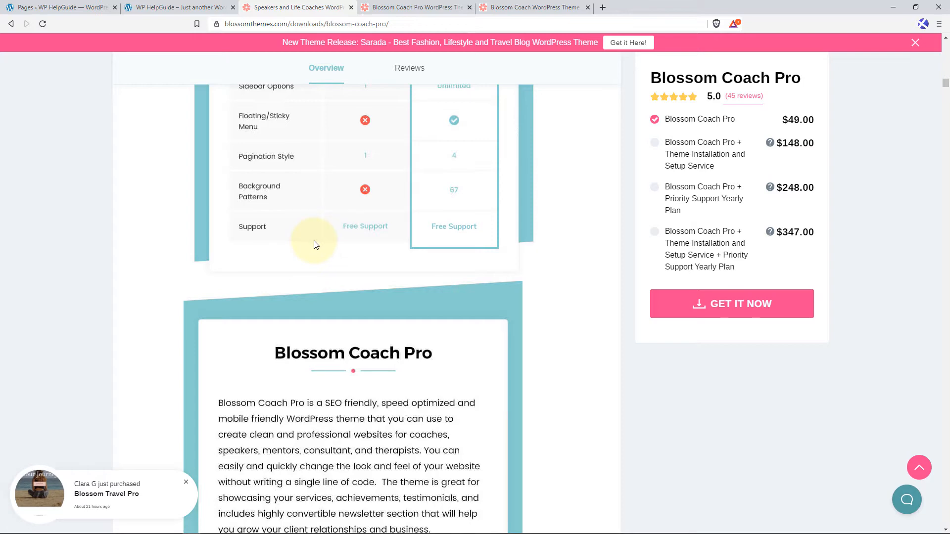
Review the Blossom Coach Pro description and the Vast Layout Options for headers, single posts, blog, pagination and banner sections.
scroll(376, 326, down, 7)
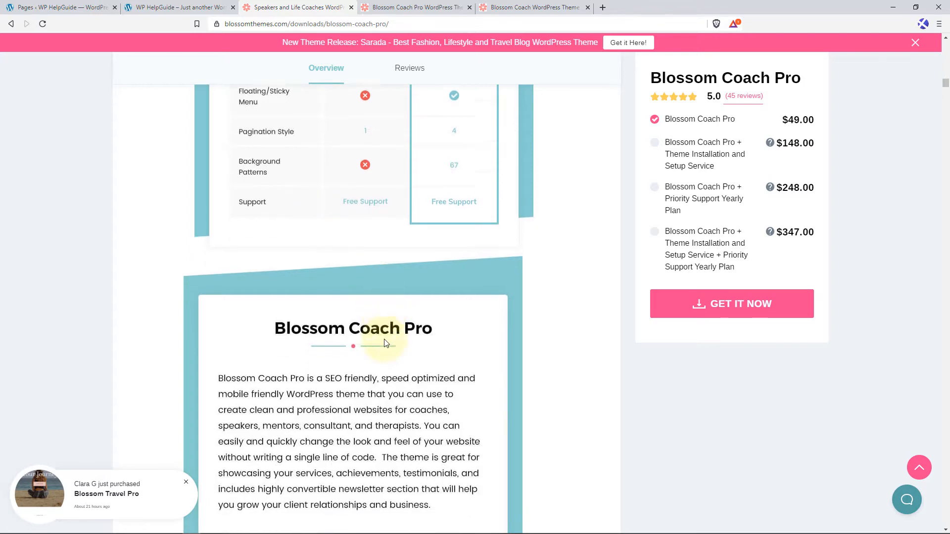
scroll(387, 342, down, 2)
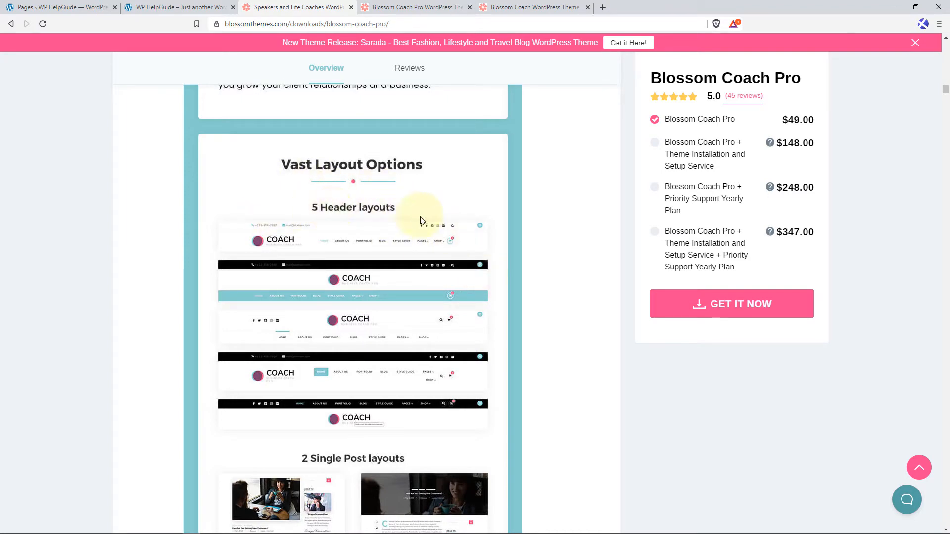
scroll(315, 267, down, 7)
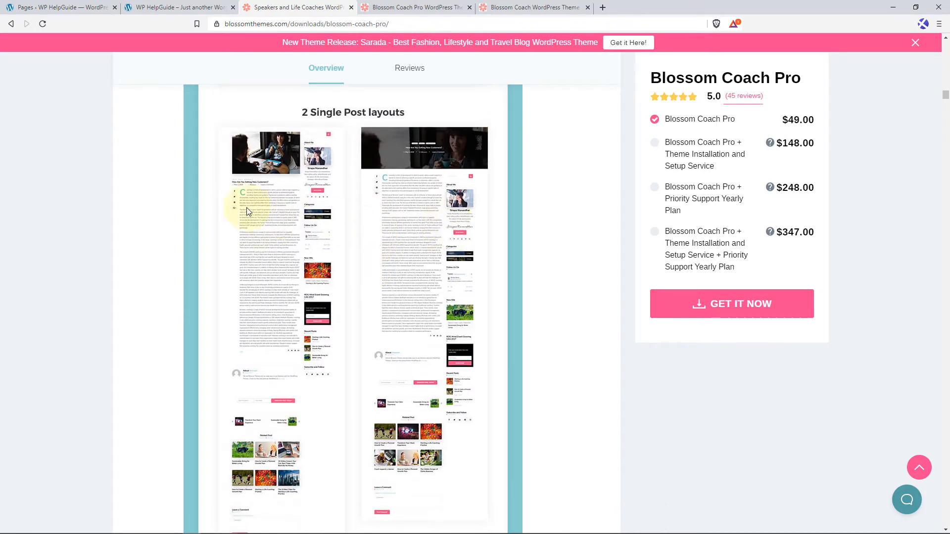
scroll(424, 221, down, 8)
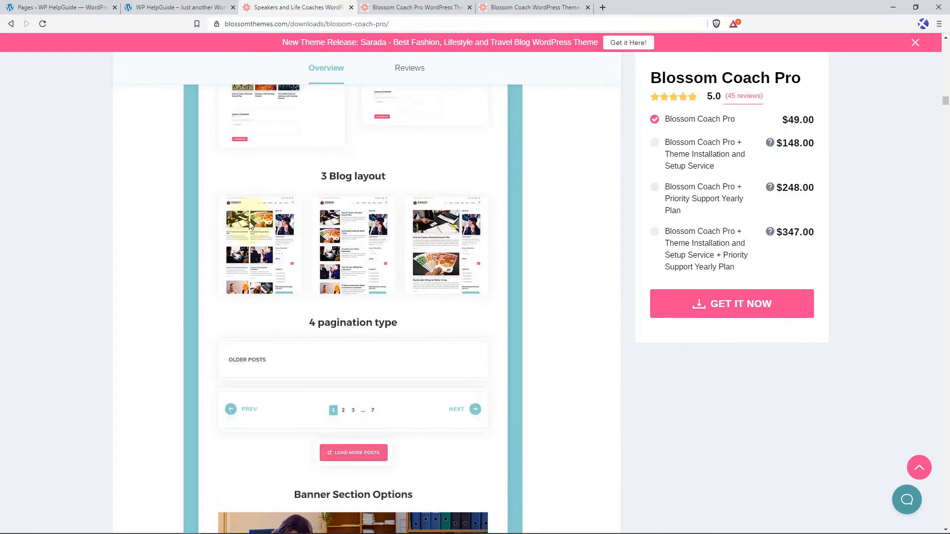
scroll(409, 238, down, 2)
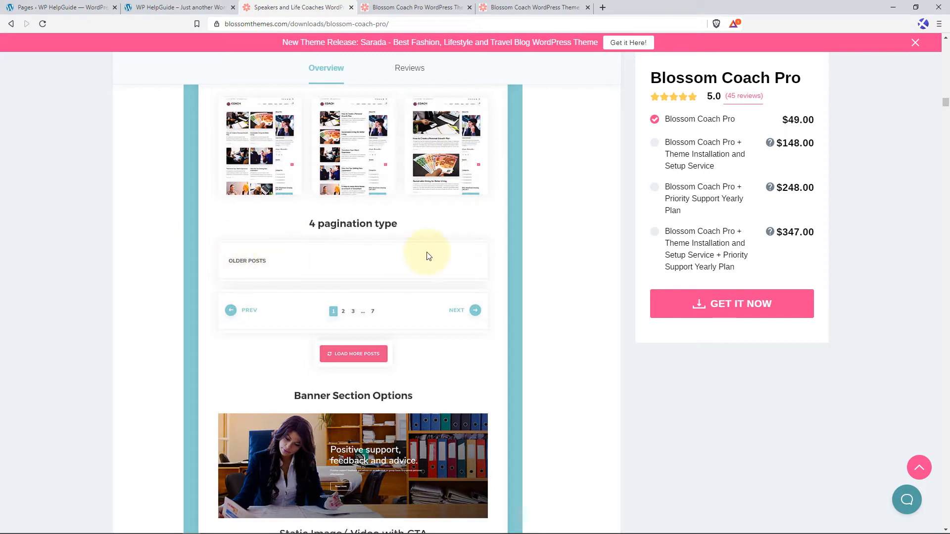
scroll(442, 257, down, 6)
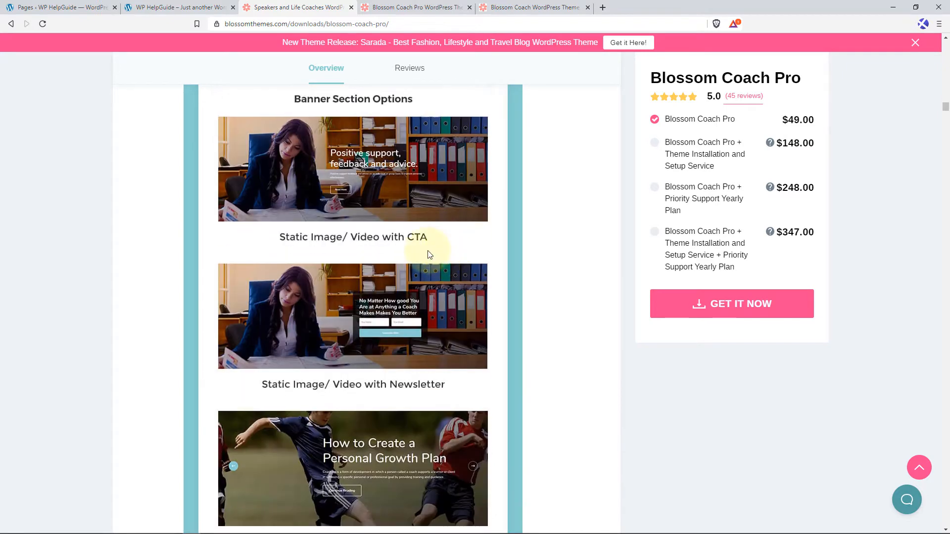
scroll(443, 220, up, 1)
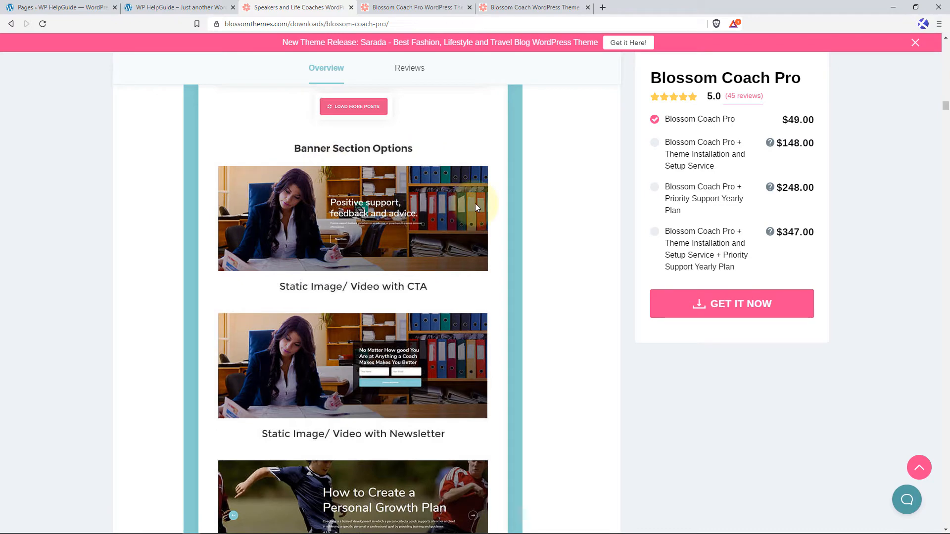
scroll(463, 207, down, 2)
scroll(413, 252, down, 4)
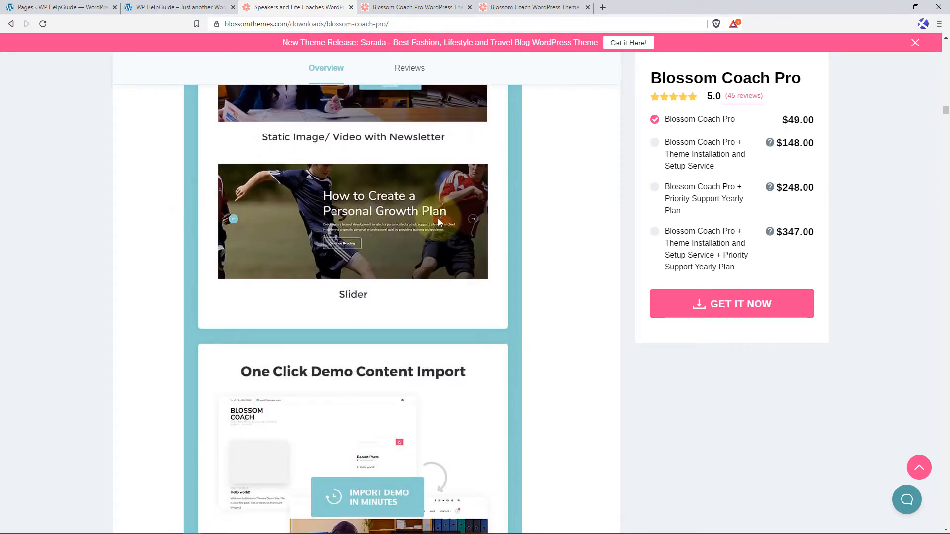
Review the feature sections on One Click Demo Content Import, custom pages, mobile friendly design, theme color and Google Fonts.
scroll(438, 218, down, 4)
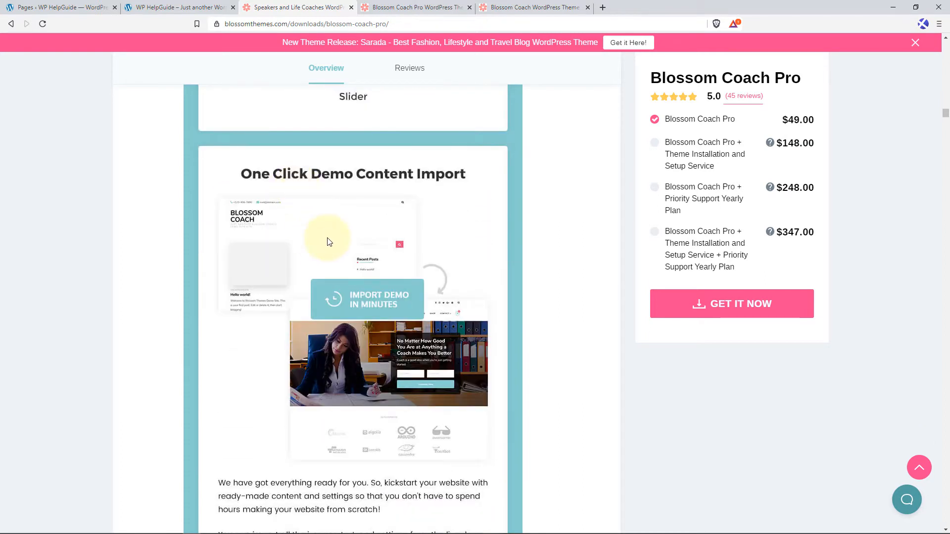
scroll(327, 240, down, 2)
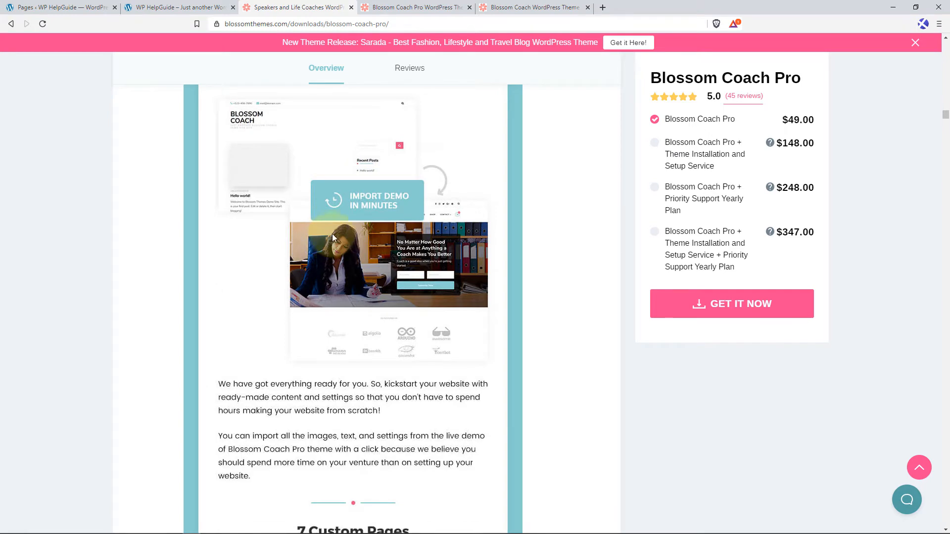
scroll(327, 241, down, 7)
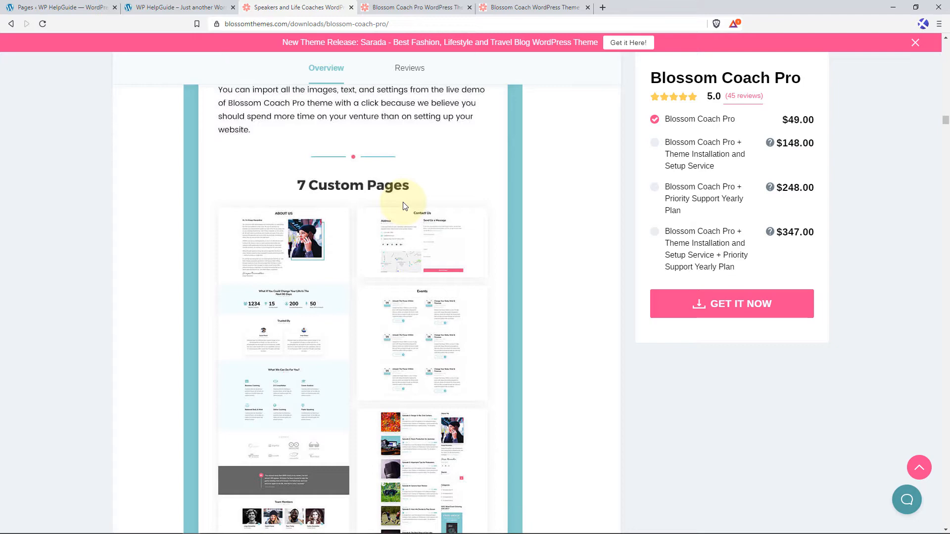
scroll(403, 205, down, 13)
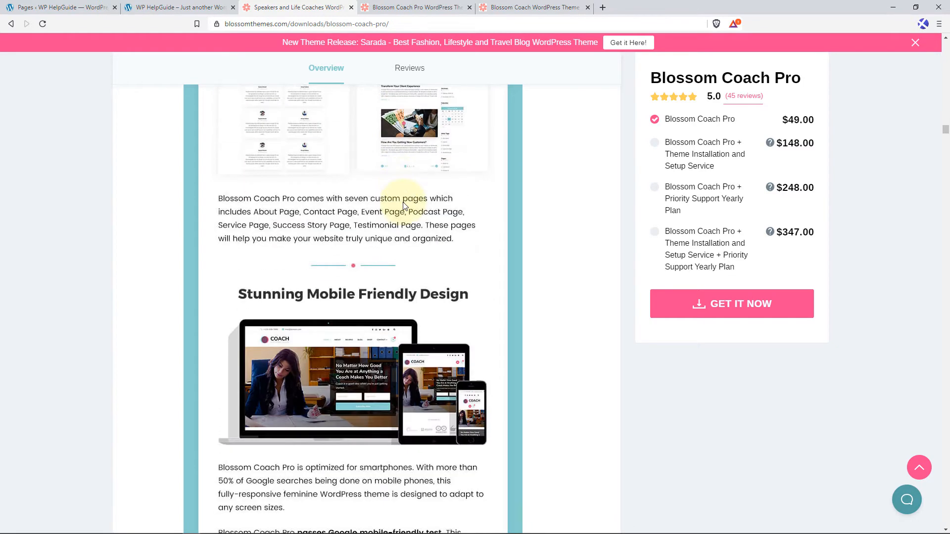
scroll(403, 205, down, 4)
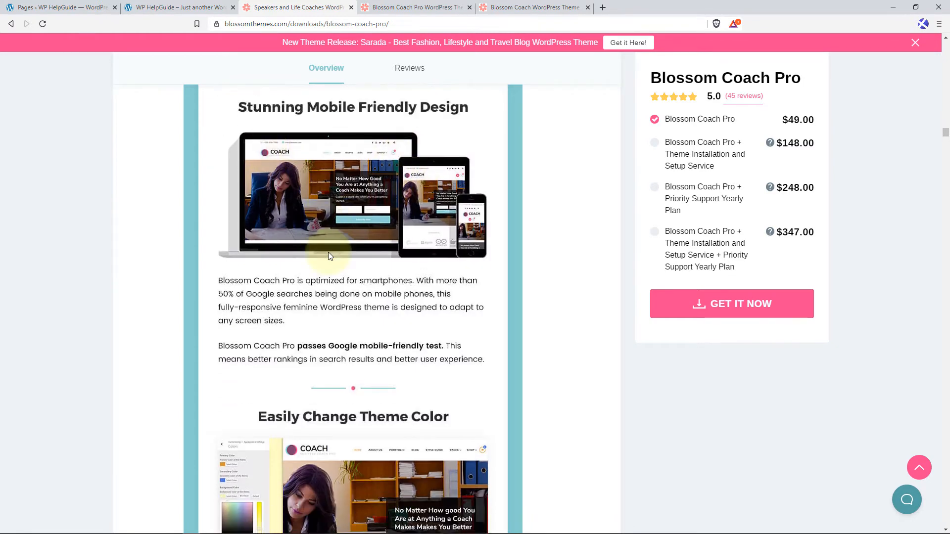
scroll(329, 256, down, 3)
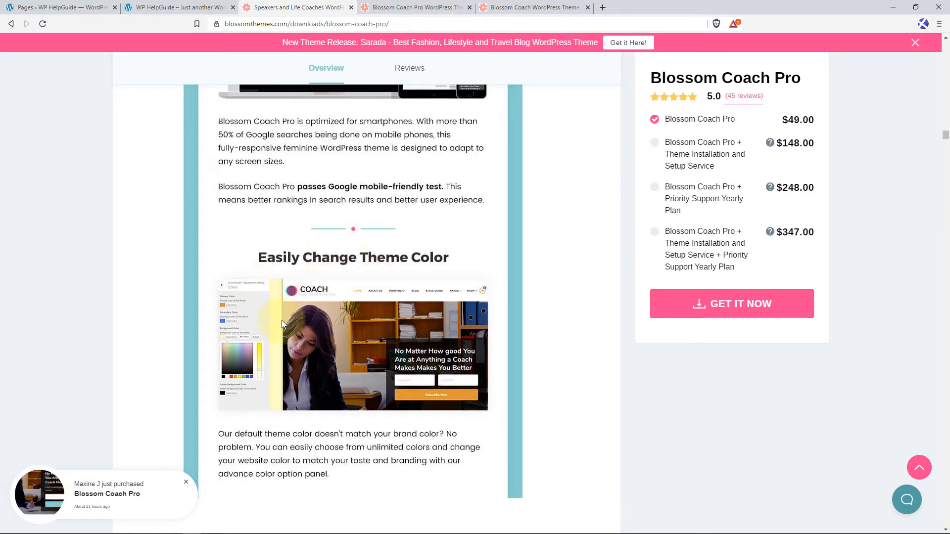
scroll(446, 281, down, 1)
scroll(403, 315, down, 6)
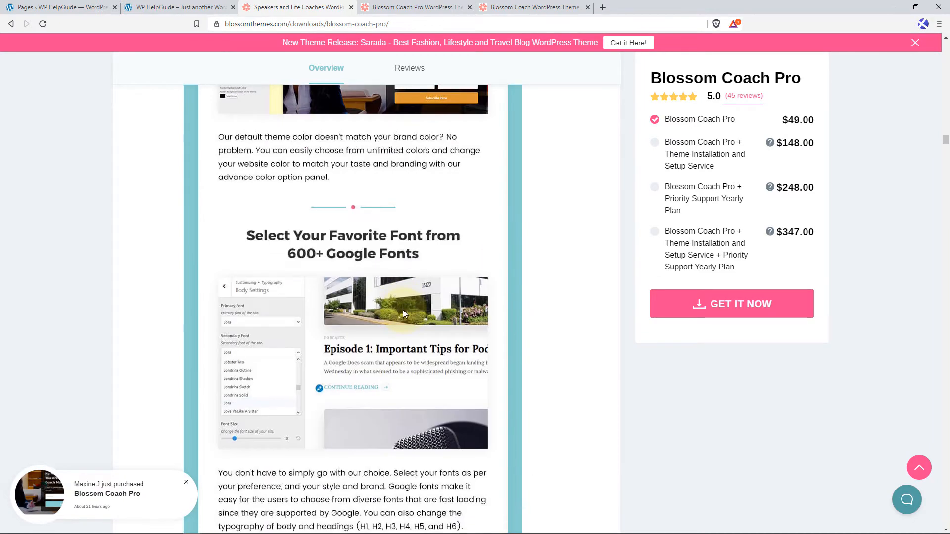
scroll(402, 309, down, 1)
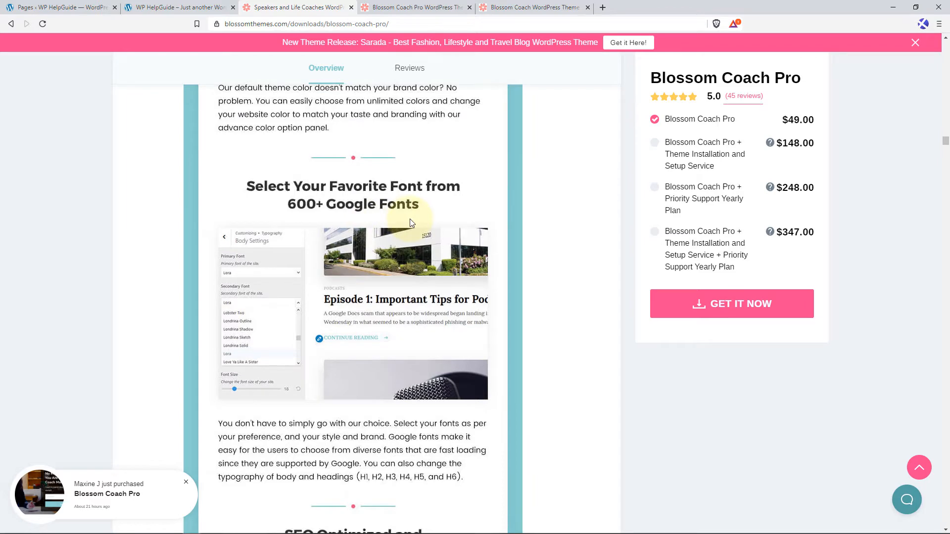
Review the feature sections on SEO and Schema.org, One Page Website, Speed Optimized, social media icons and social media shares.
scroll(417, 303, down, 6)
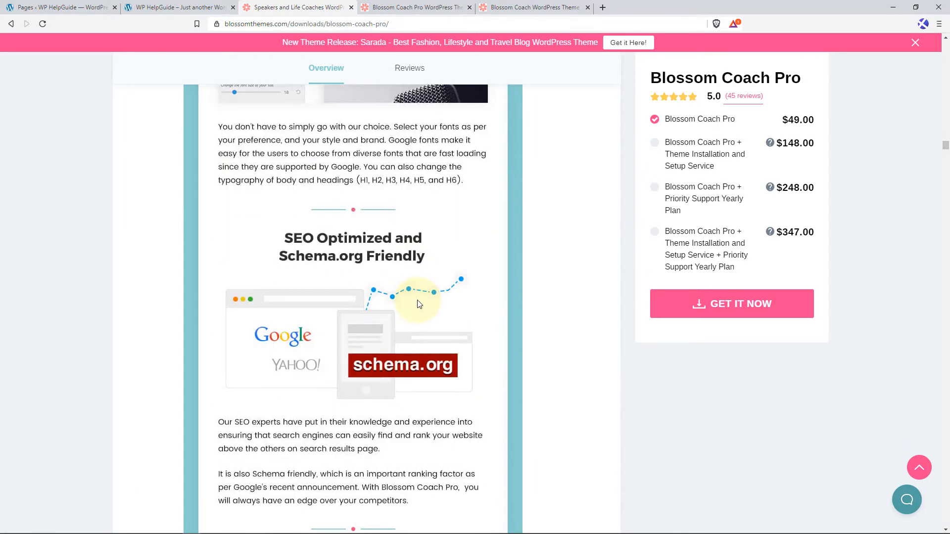
scroll(417, 303, down, 3)
scroll(375, 281, down, 1)
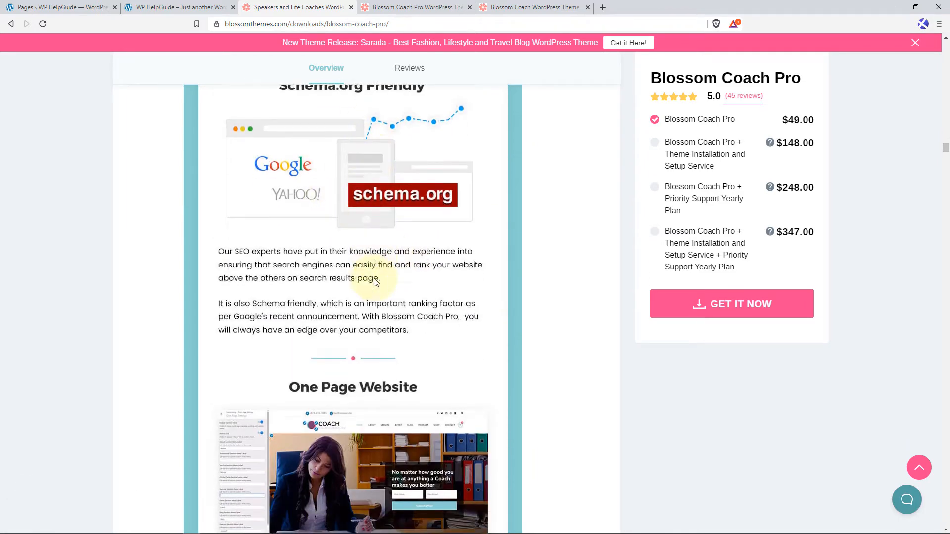
scroll(375, 282, down, 5)
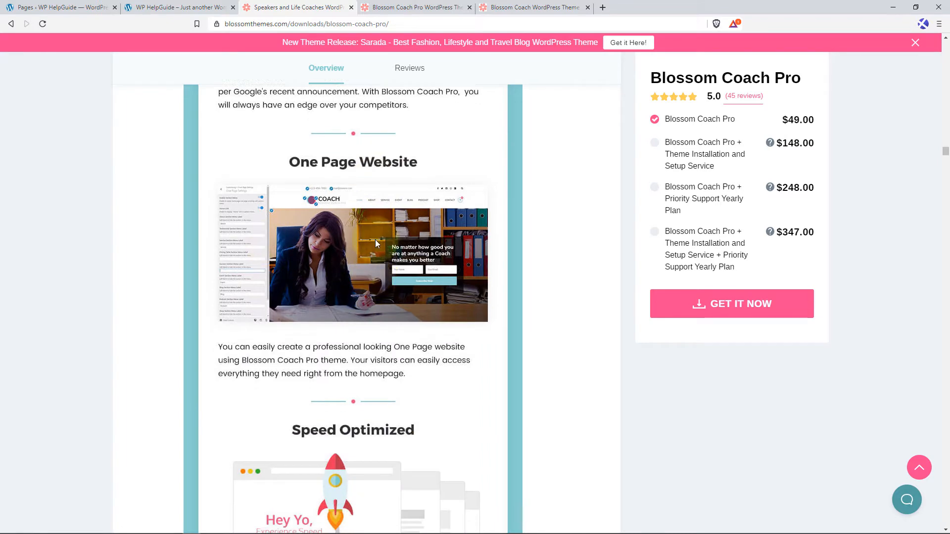
scroll(375, 239, down, 4)
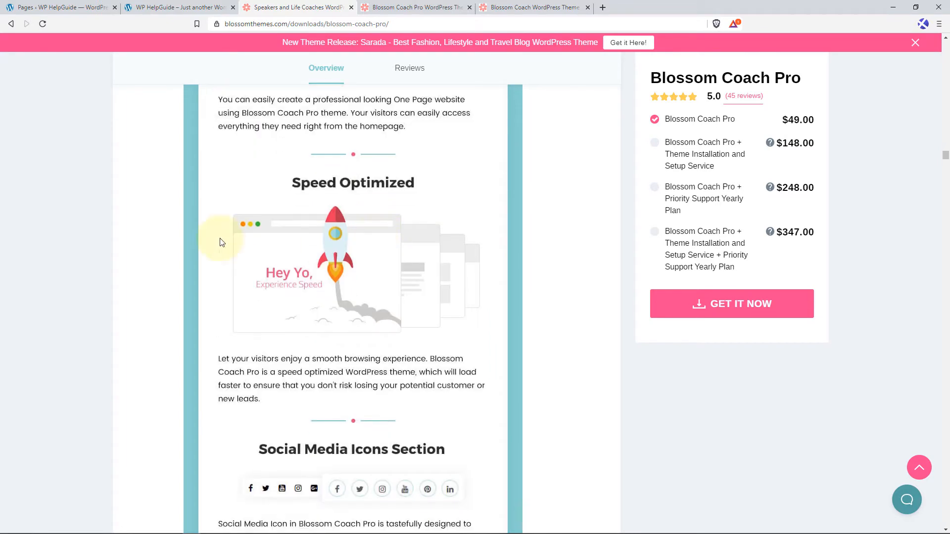
scroll(438, 259, down, 3)
scroll(438, 258, down, 3)
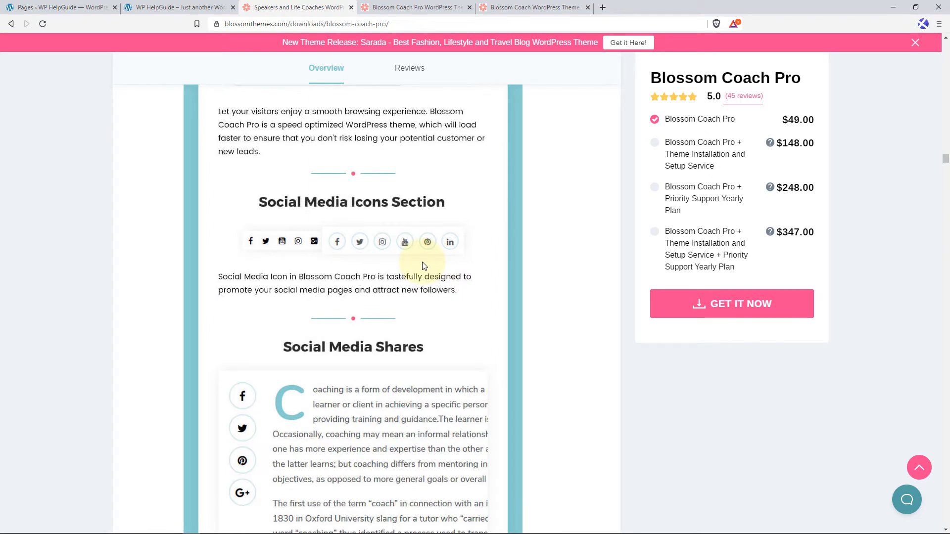
Review the feature sections on newsletter, unlimited background options, author box and home page section re-ordering.
scroll(423, 267, down, 4)
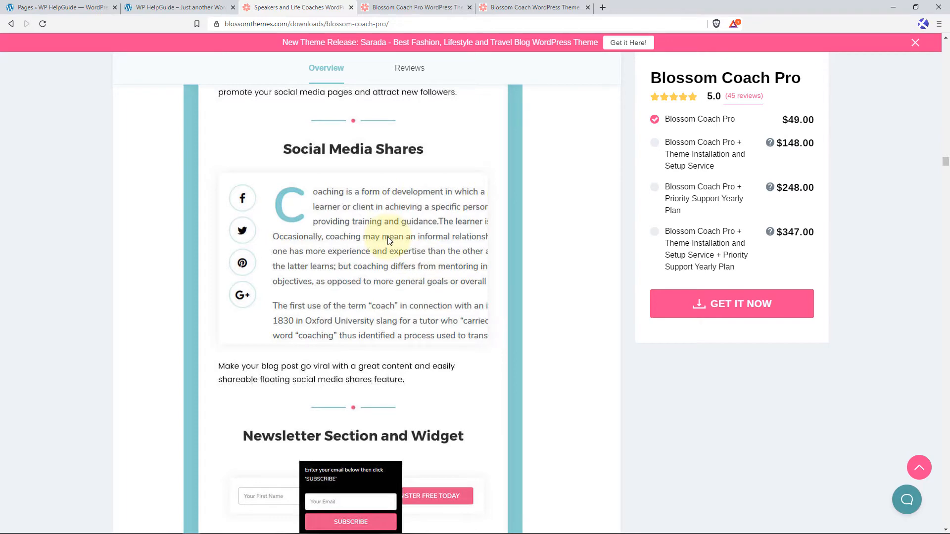
scroll(396, 236, down, 4)
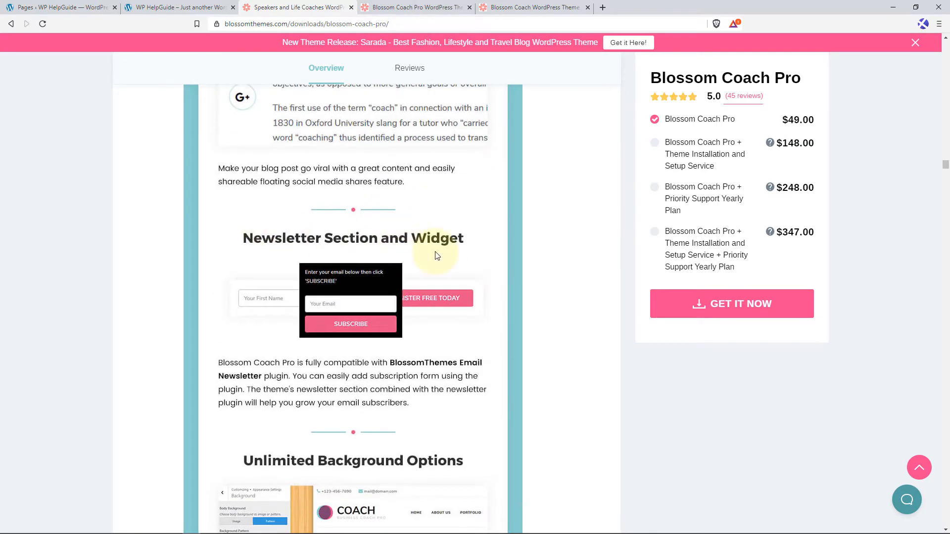
scroll(438, 256, down, 6)
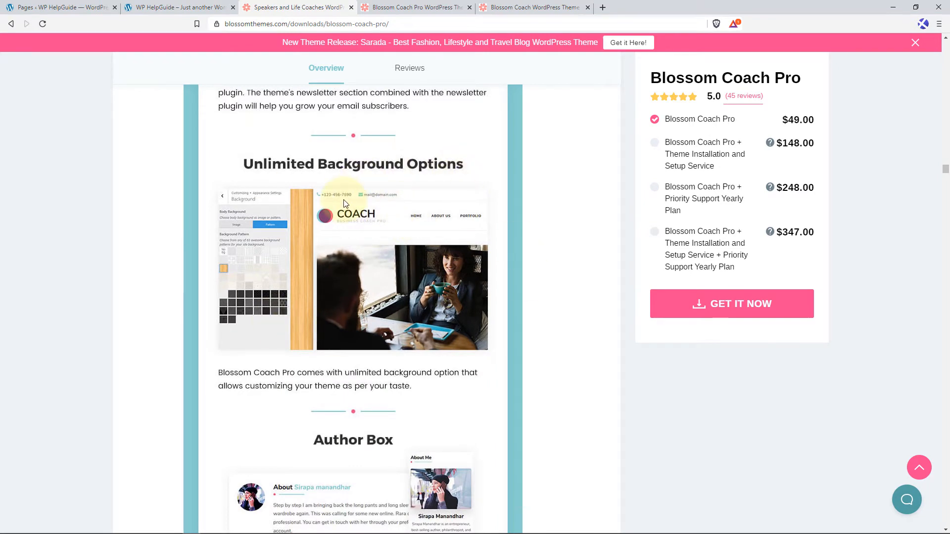
scroll(358, 213, down, 5)
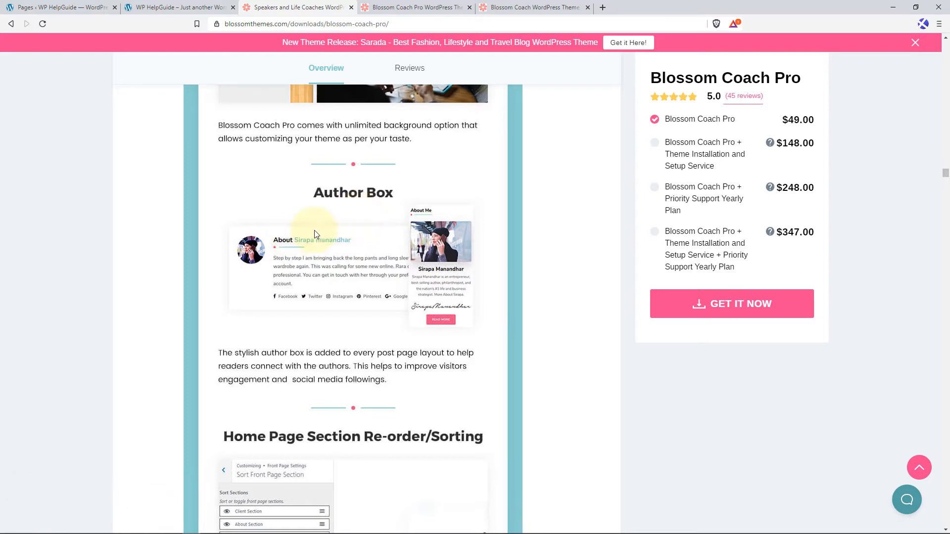
scroll(362, 228, down, 1)
scroll(362, 232, down, 5)
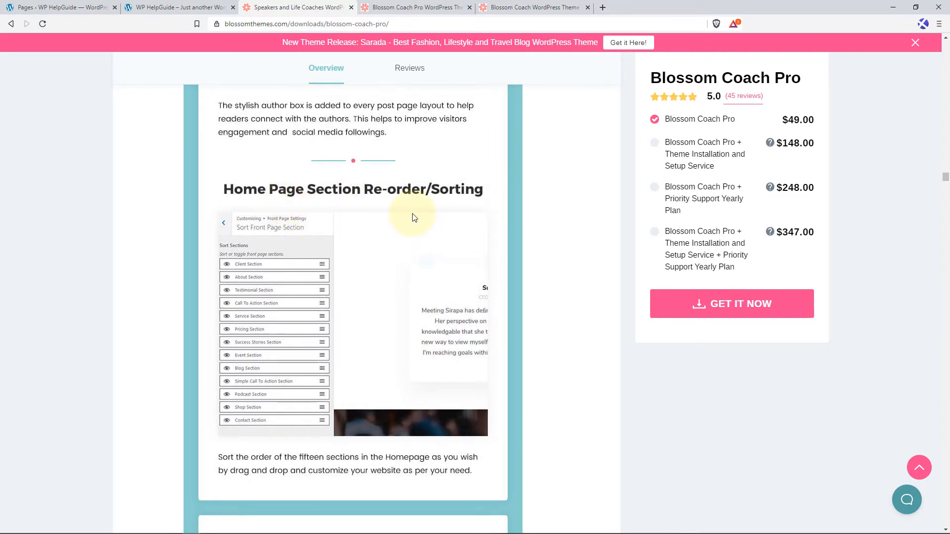
scroll(414, 218, down, 1)
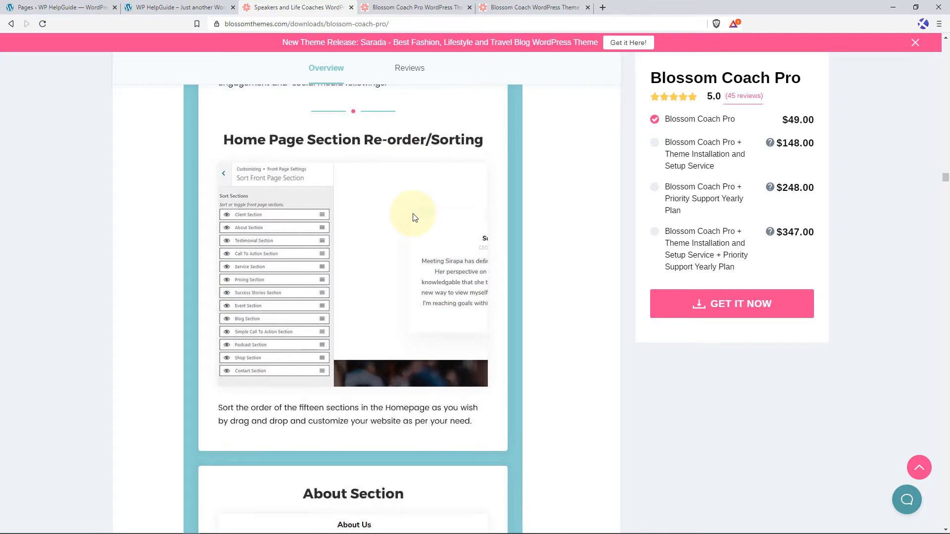
Review the homepage section descriptions, including About, Testimonial, Blog, Achievement, Call to Action, Shop and Contact.
scroll(415, 218, down, 6)
scroll(395, 249, down, 4)
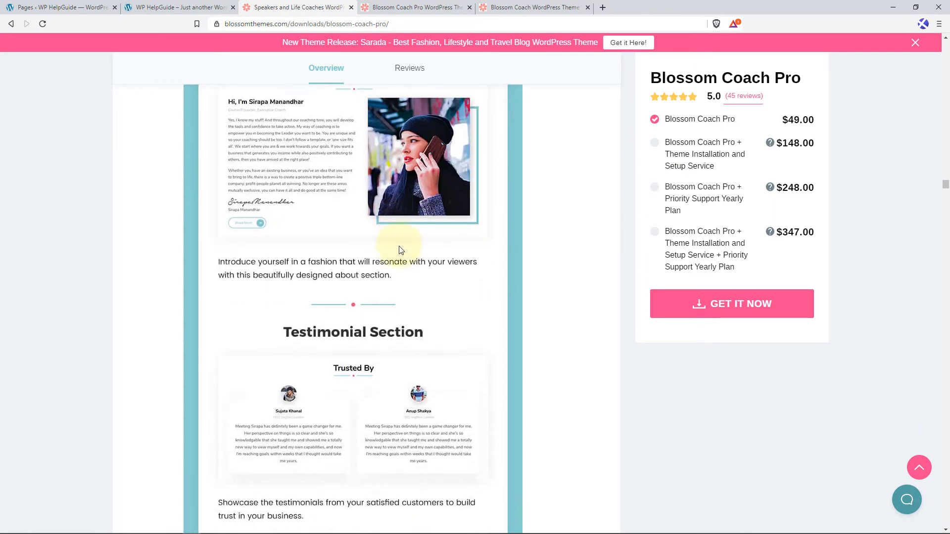
scroll(396, 248, down, 12)
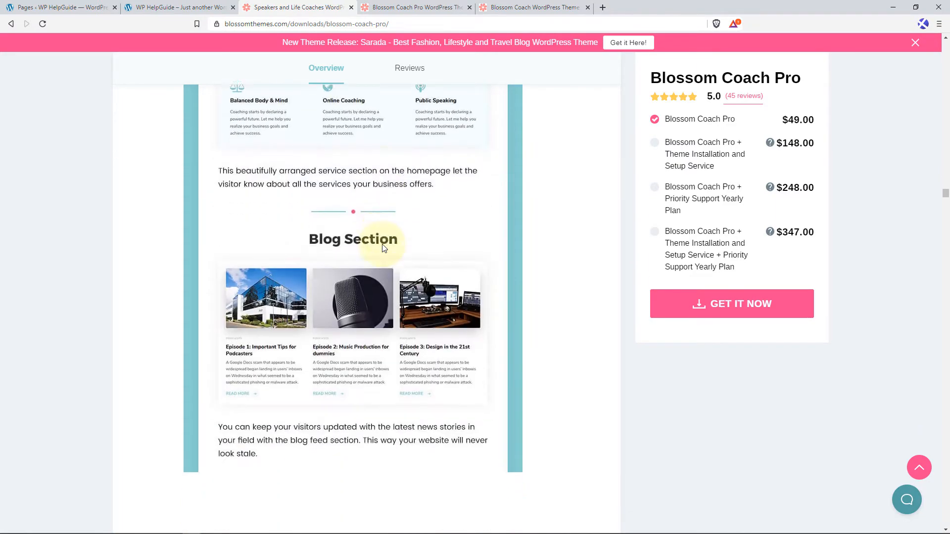
scroll(384, 247, down, 12)
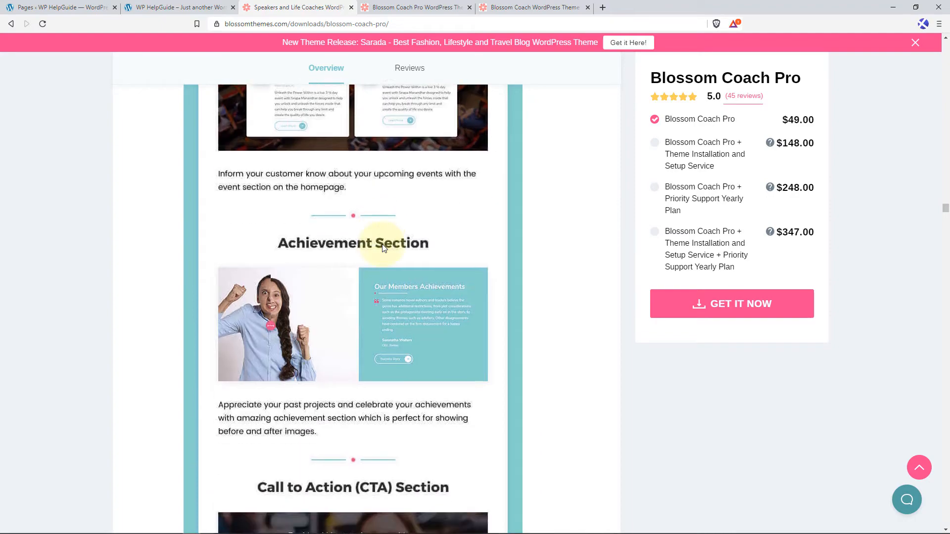
scroll(384, 247, down, 13)
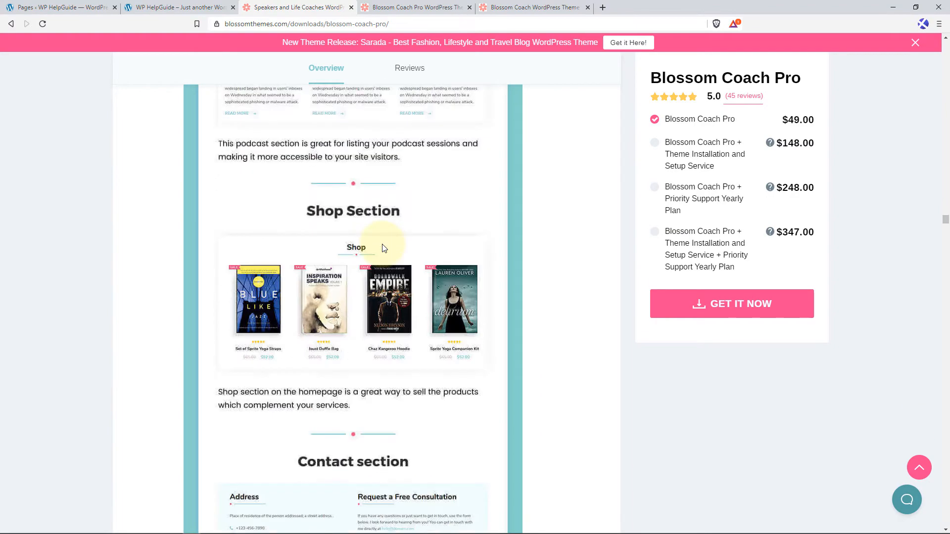
scroll(384, 247, down, 8)
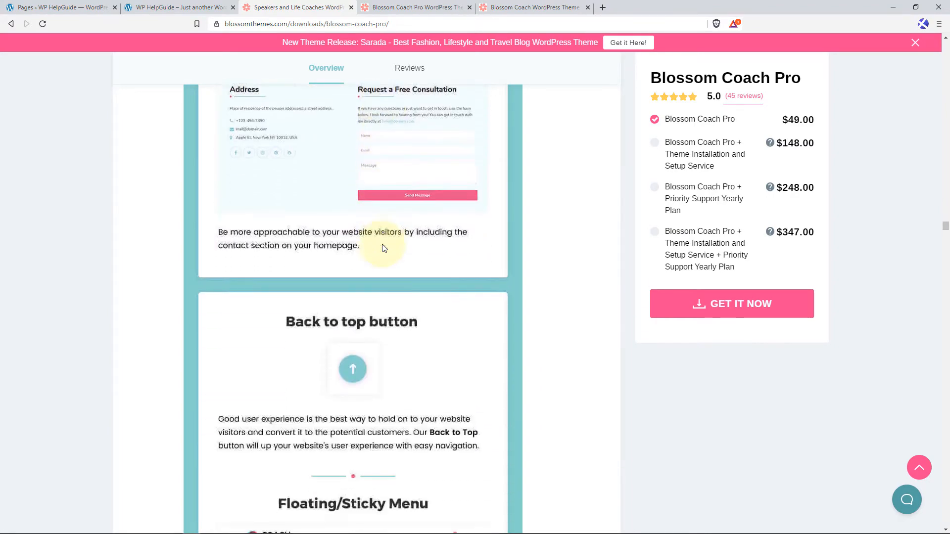
Review the feature sections on the back to top button, sticky menu, custom post types, WooCommerce readiness and clean code.
scroll(384, 248, down, 4)
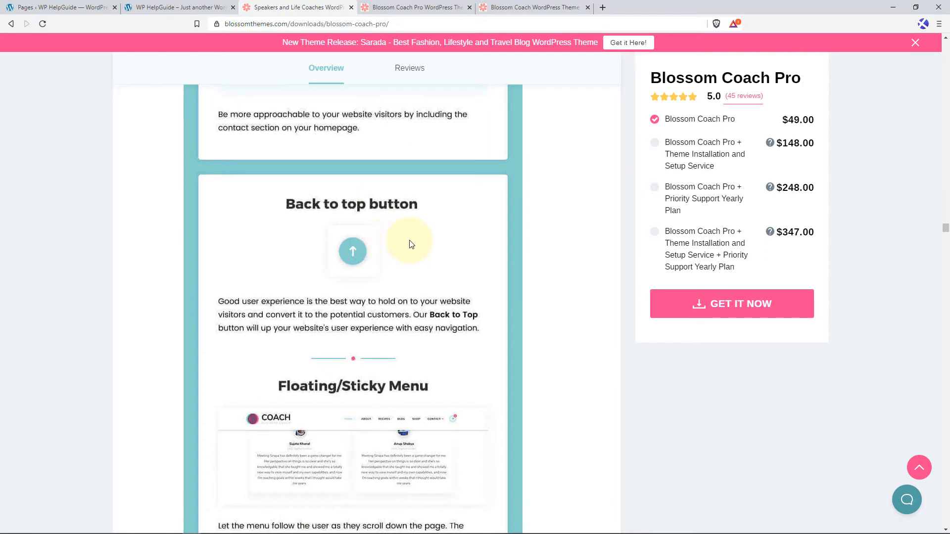
scroll(413, 244, down, 7)
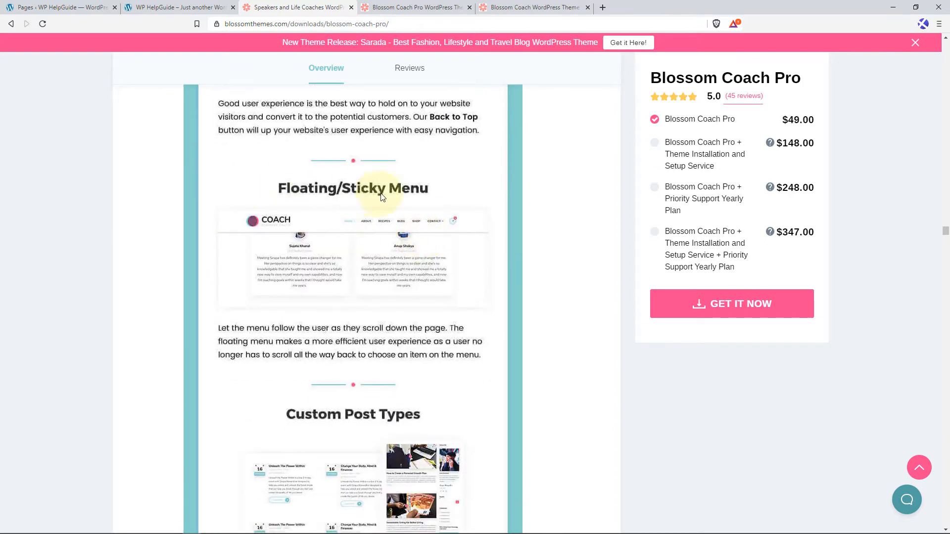
scroll(439, 194, down, 5)
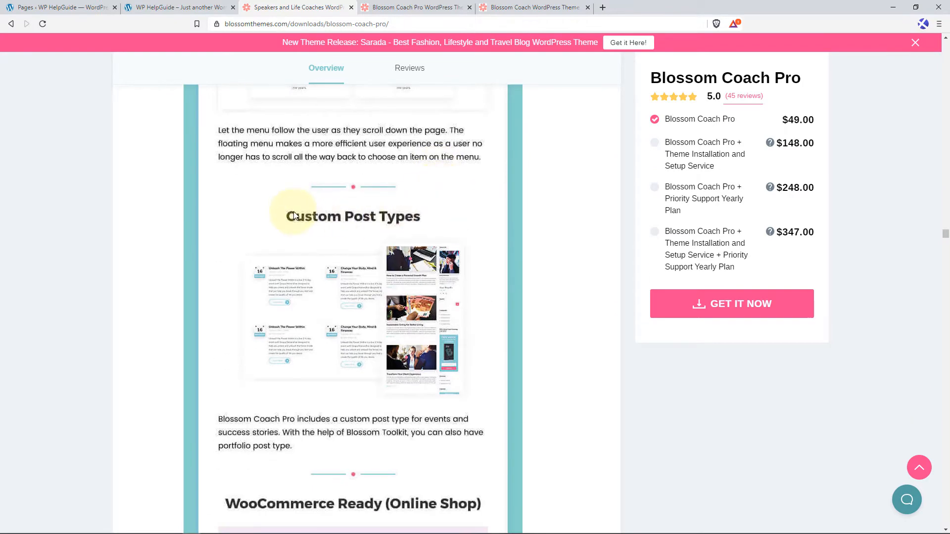
scroll(433, 219, down, 5)
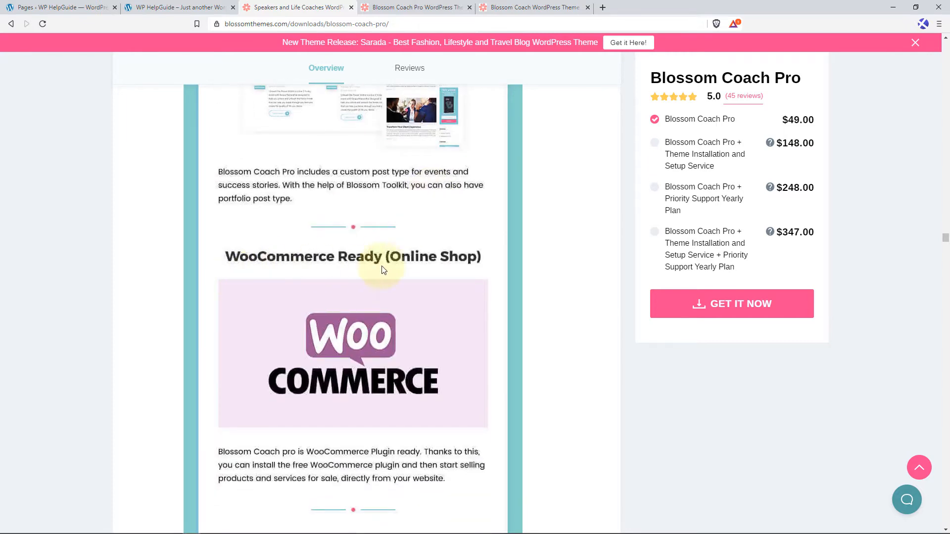
scroll(428, 269, down, 5)
scroll(428, 269, down, 3)
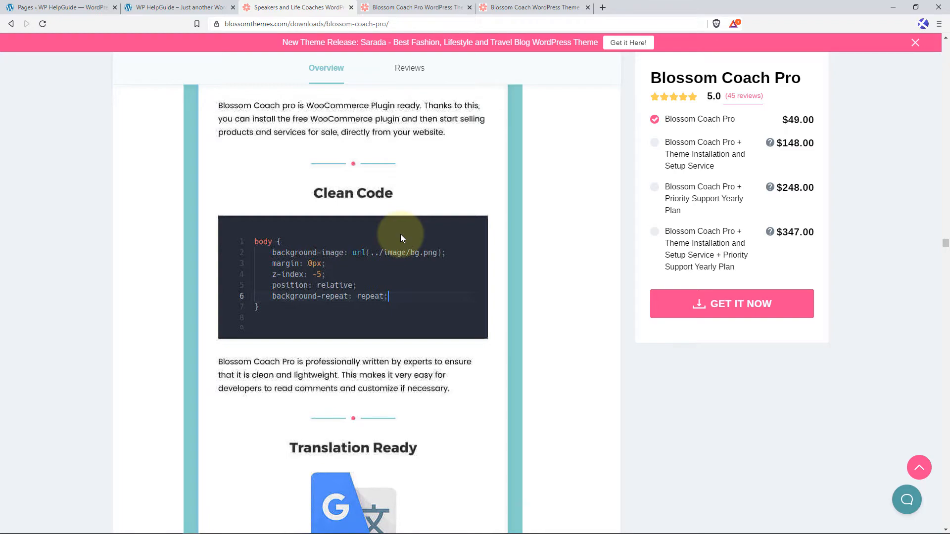
Review the feature sections on the live customizer, option panel, unlimited sidebar, one click update and Polylang compatibility.
scroll(401, 239, down, 5)
scroll(423, 250, down, 2)
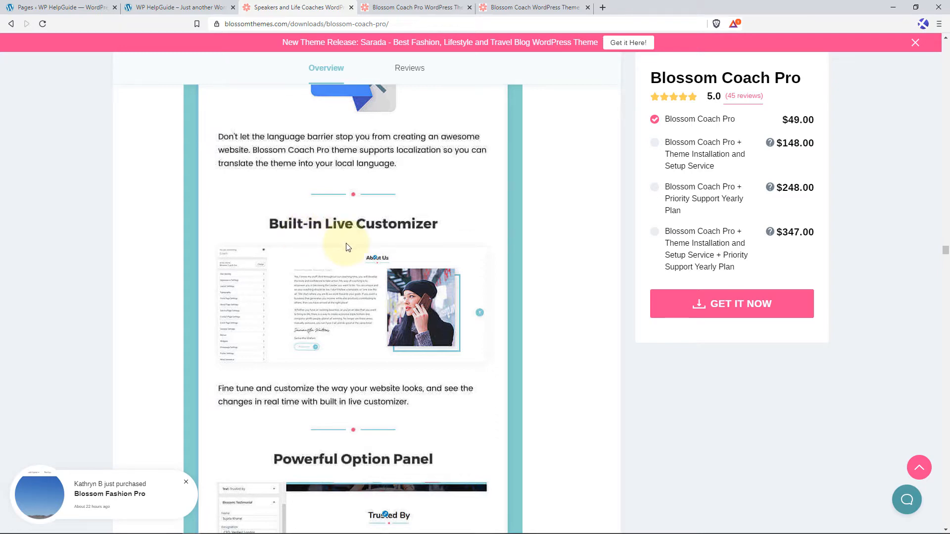
scroll(348, 246, down, 8)
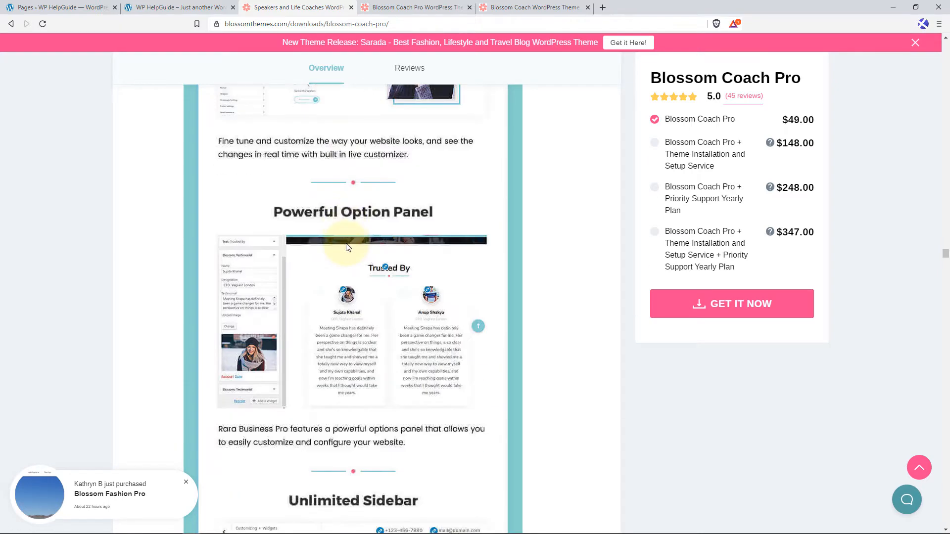
scroll(347, 246, down, 3)
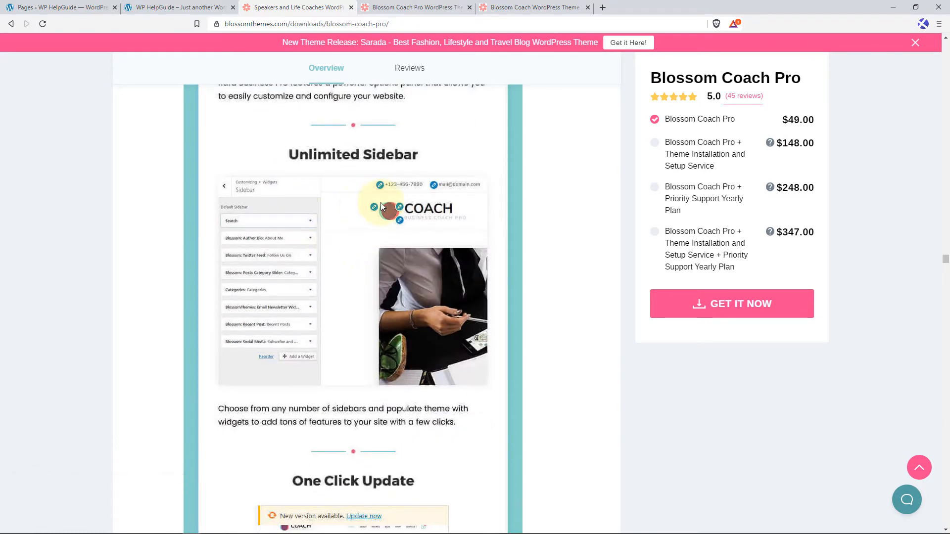
scroll(381, 206, down, 7)
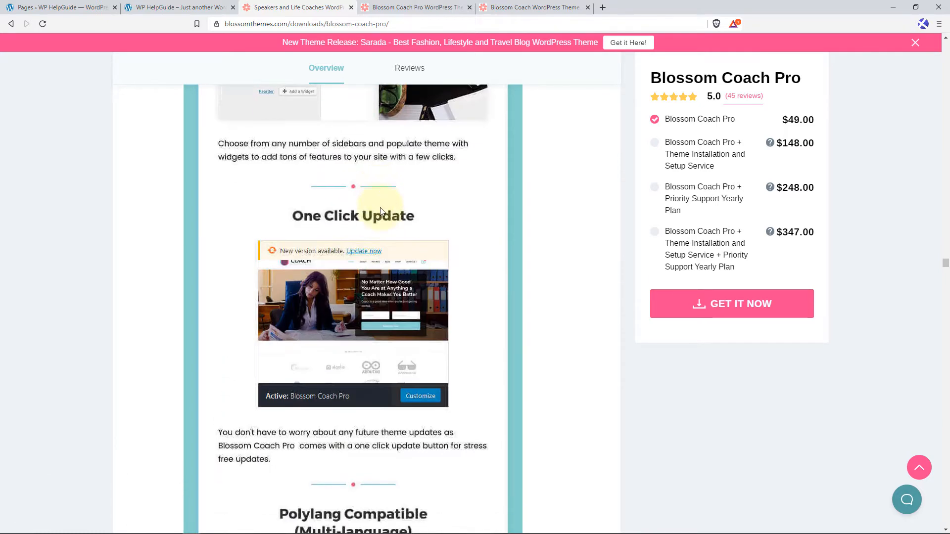
scroll(398, 225, down, 5)
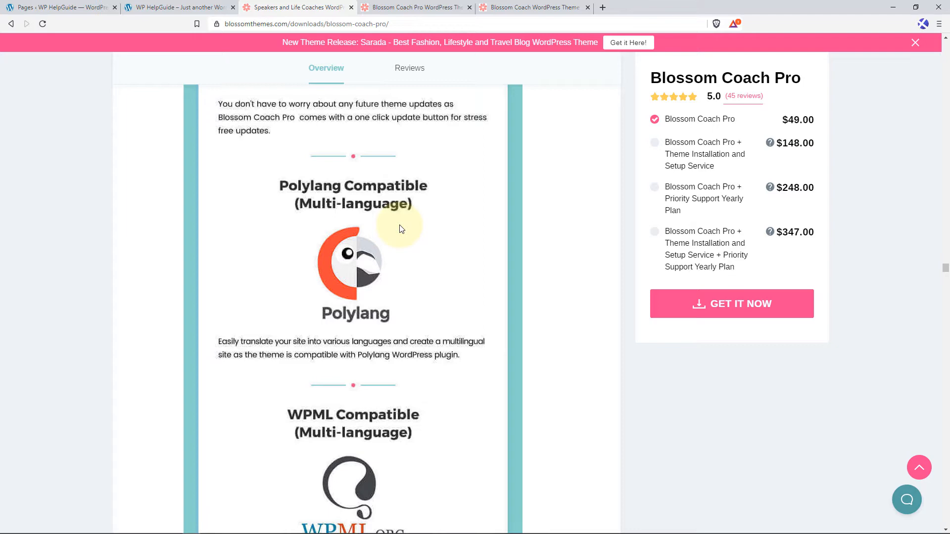
Review the remaining features from RTL scripts and documentation to widgets, browser compatibility, legibility and support, and return to the page's start.
scroll(401, 229, down, 9)
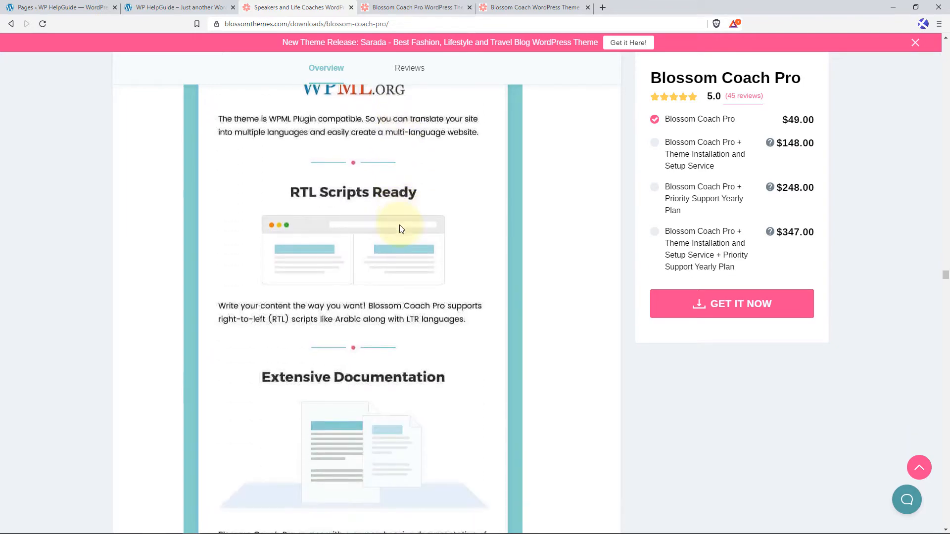
scroll(421, 212, down, 3)
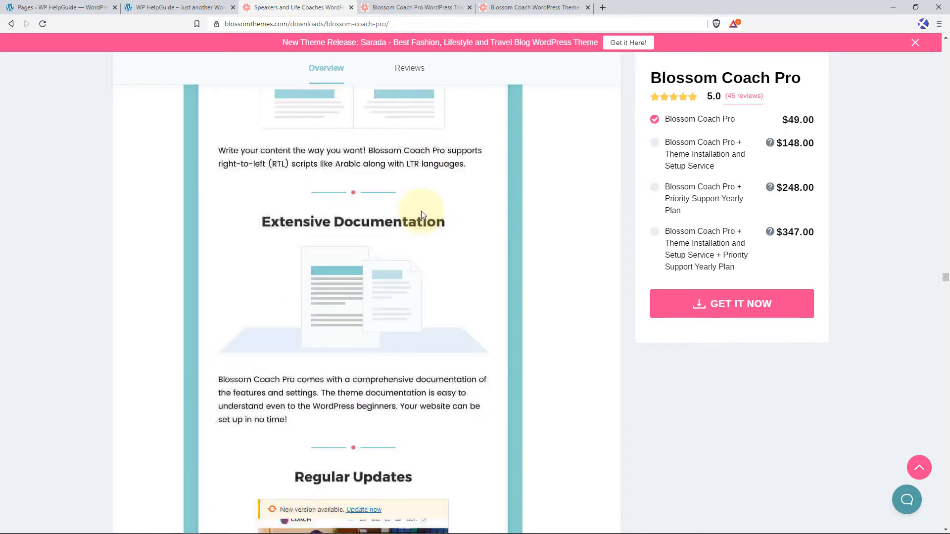
scroll(421, 214, down, 1)
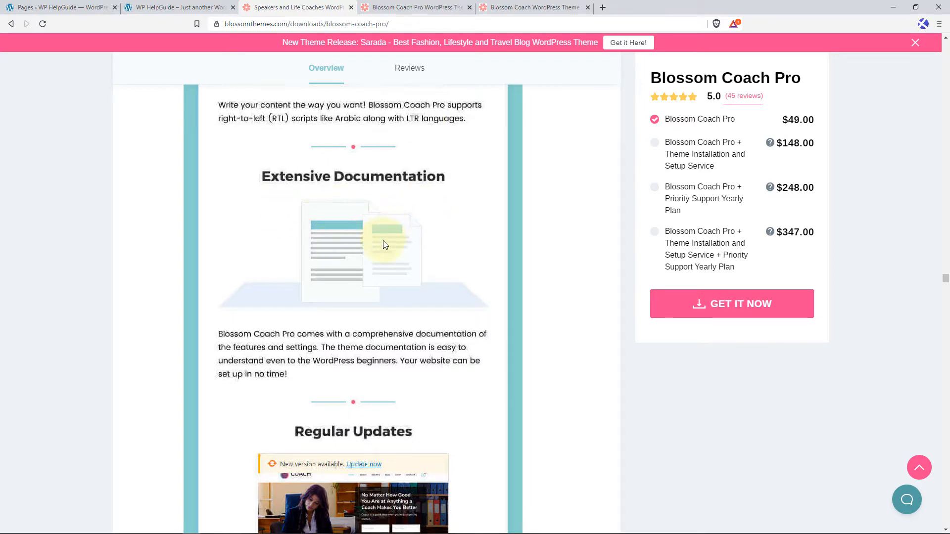
scroll(383, 240, down, 11)
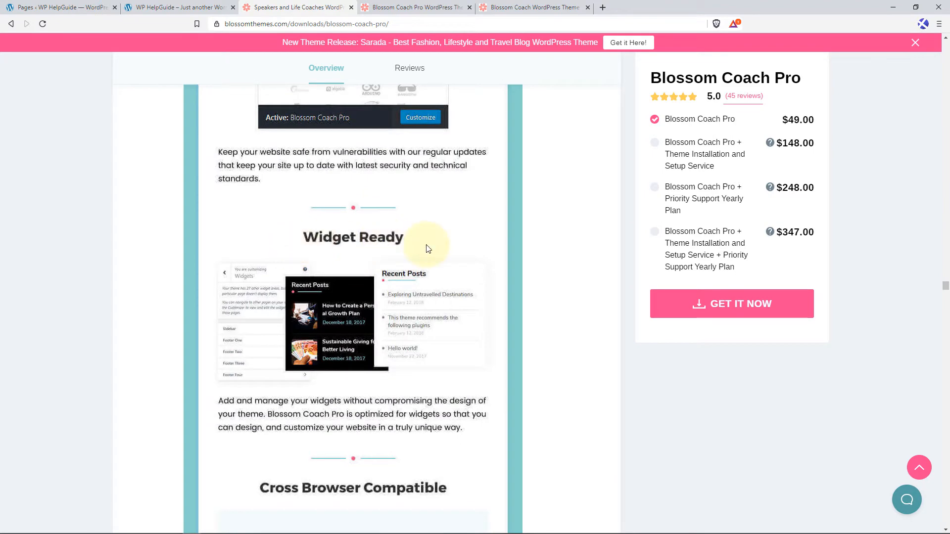
scroll(428, 248, down, 5)
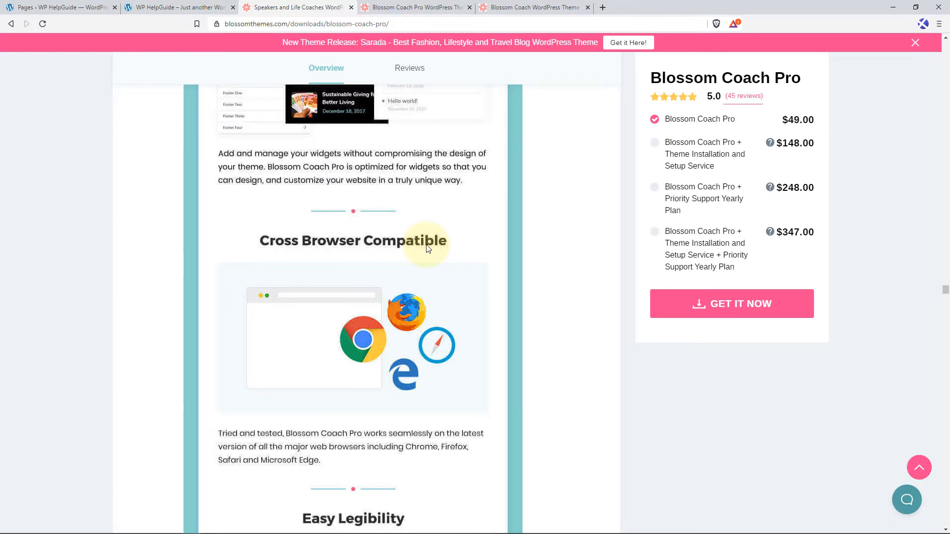
scroll(428, 248, down, 7)
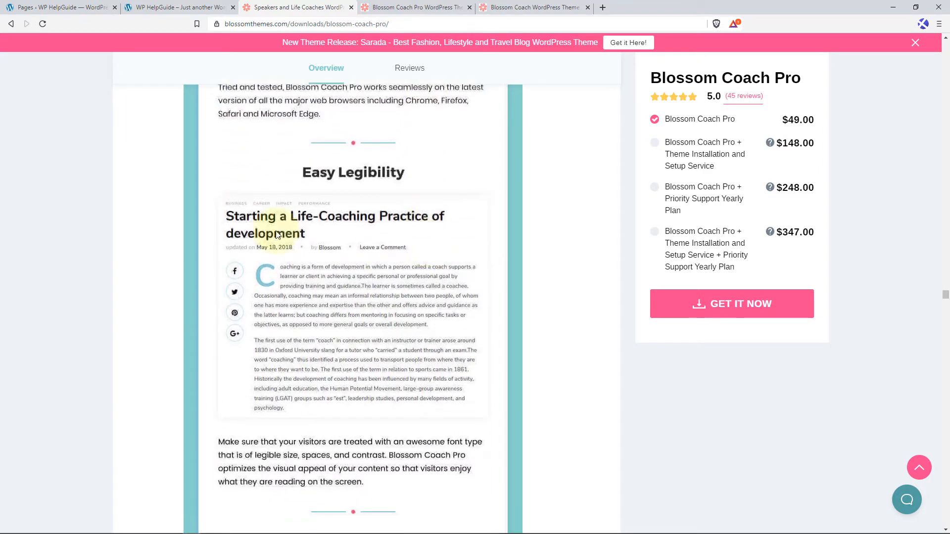
scroll(391, 240, down, 2)
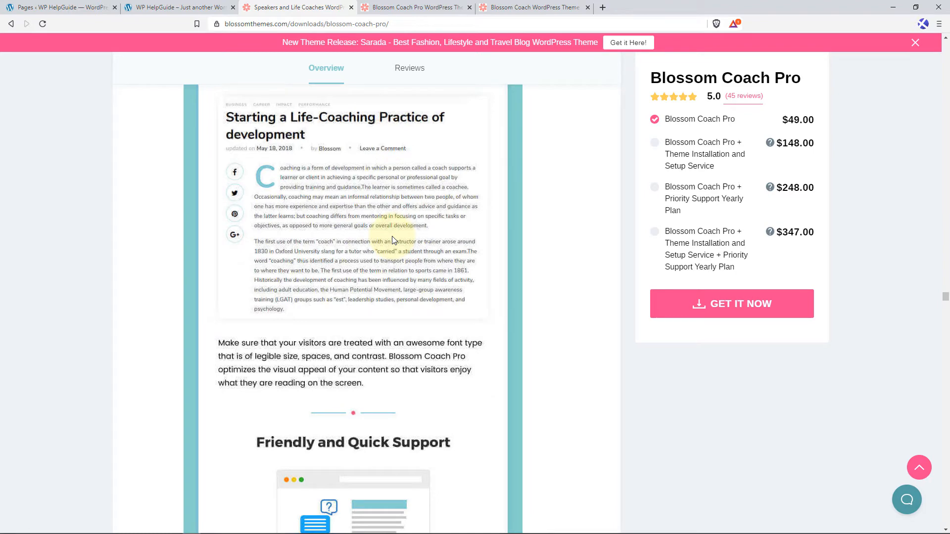
scroll(392, 241, down, 4)
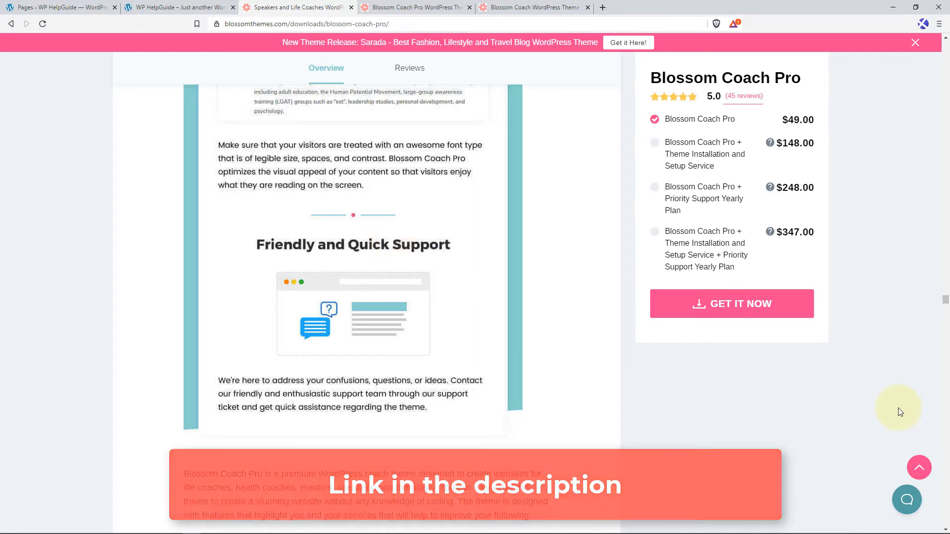
click(918, 468)
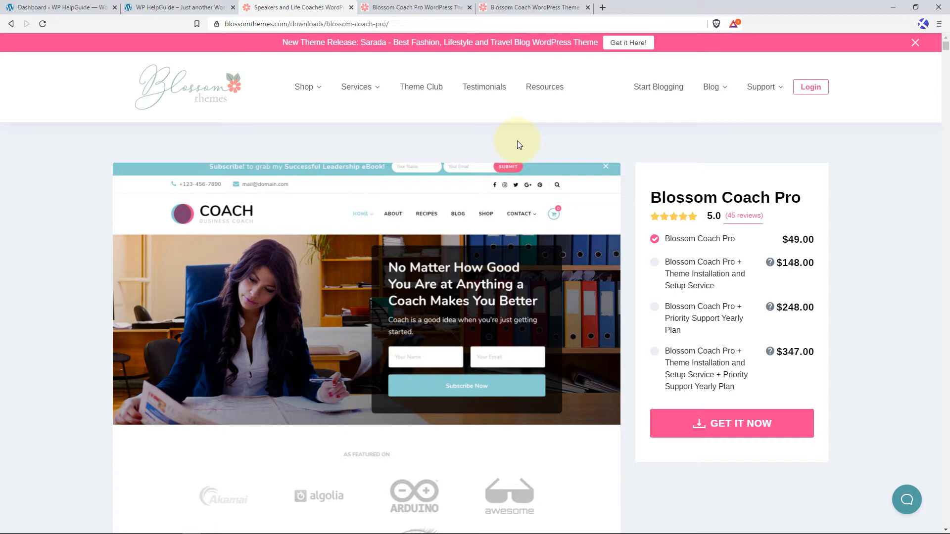
Switch to the WordPress dashboard and search for "blossom coach" among the themes available to add.
click(62, 6)
mouse_move(19, 195)
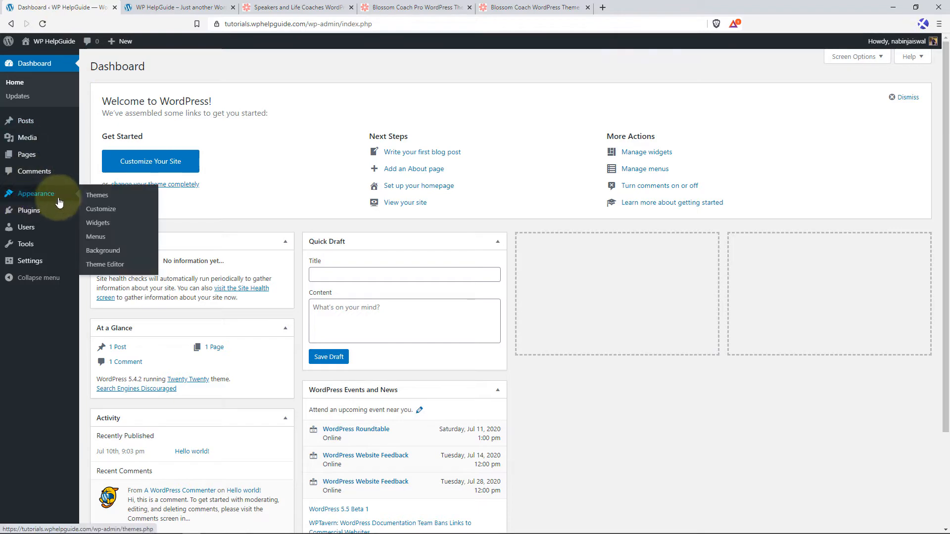
click(104, 200)
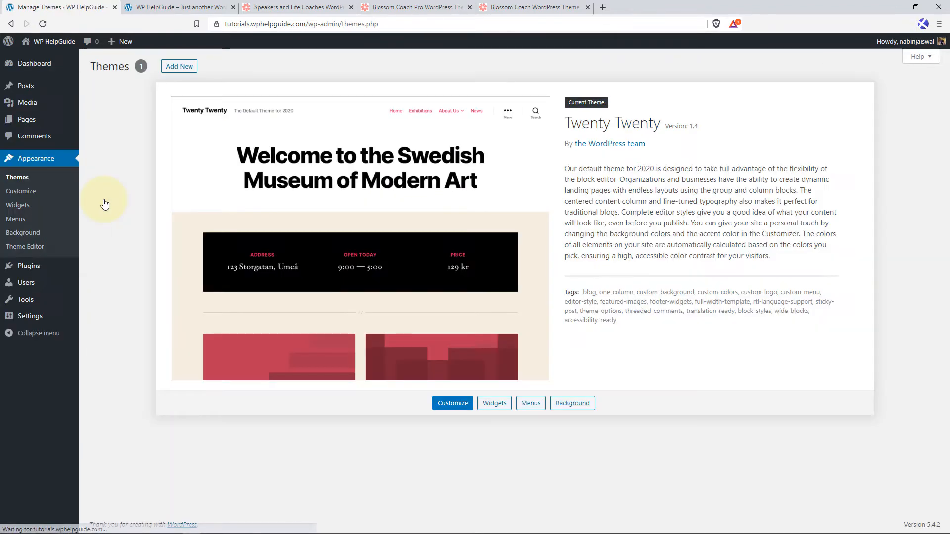
click(188, 72)
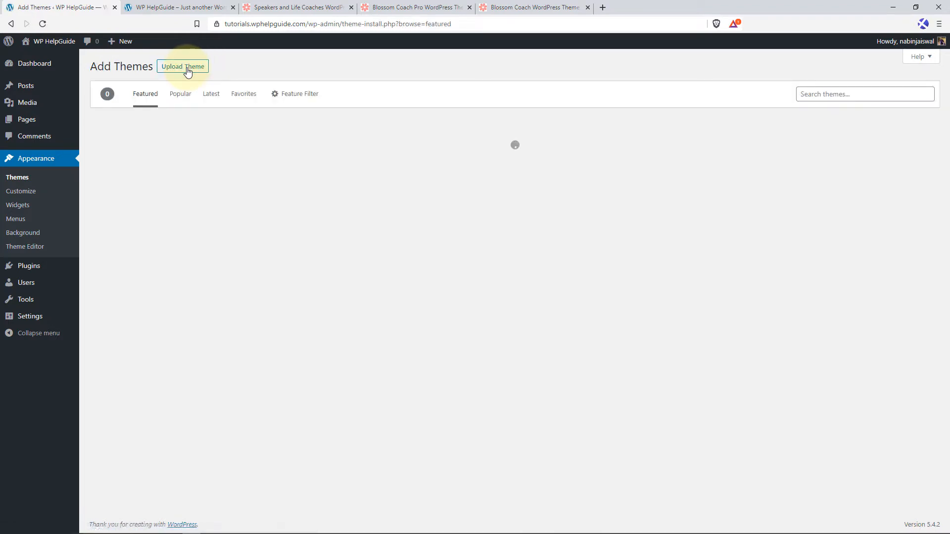
click(818, 96)
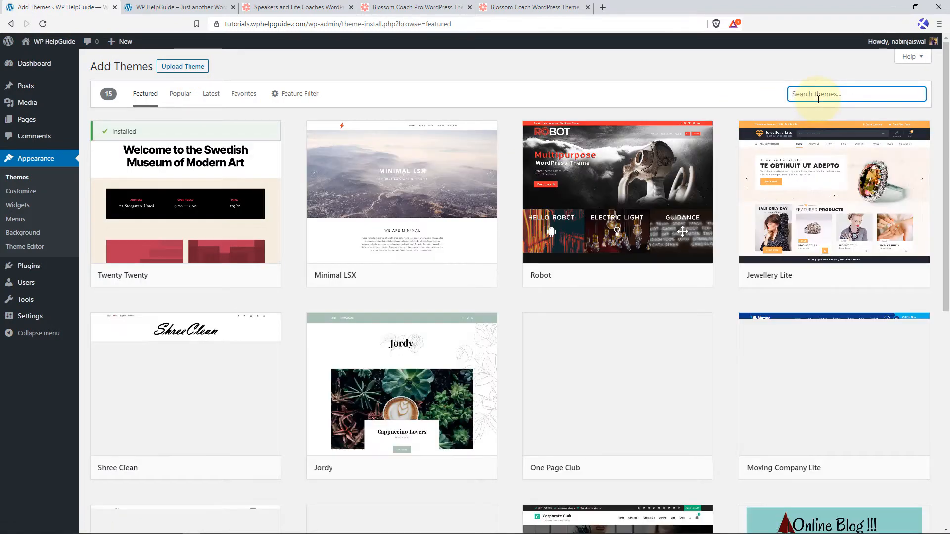
text(blossom)
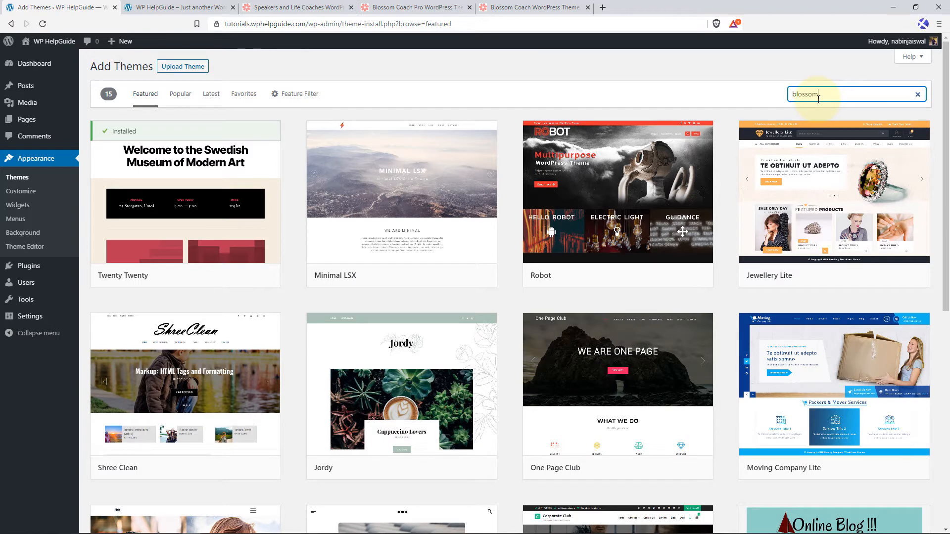
text( coach)
Install and activate the free Blossom Coach theme on the site.
mouse_move(180, 250)
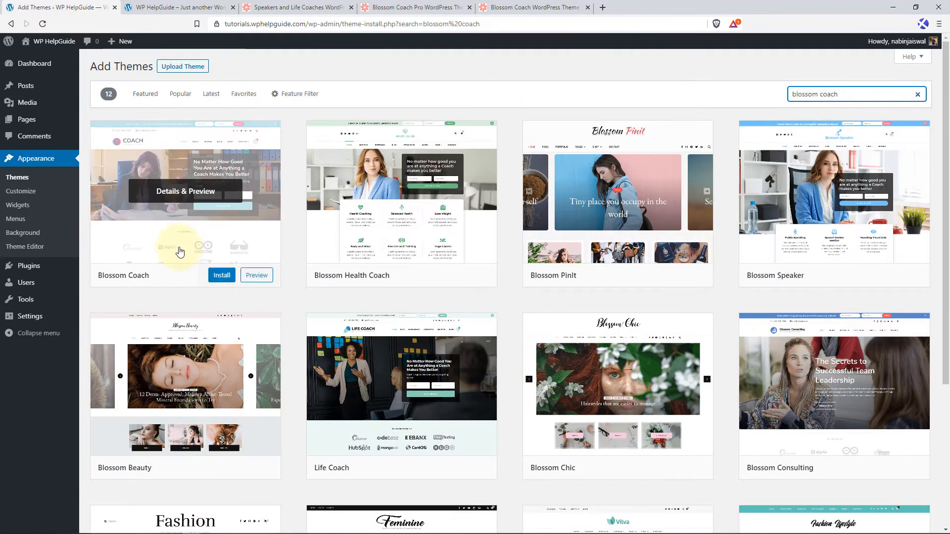
click(220, 275)
click(218, 276)
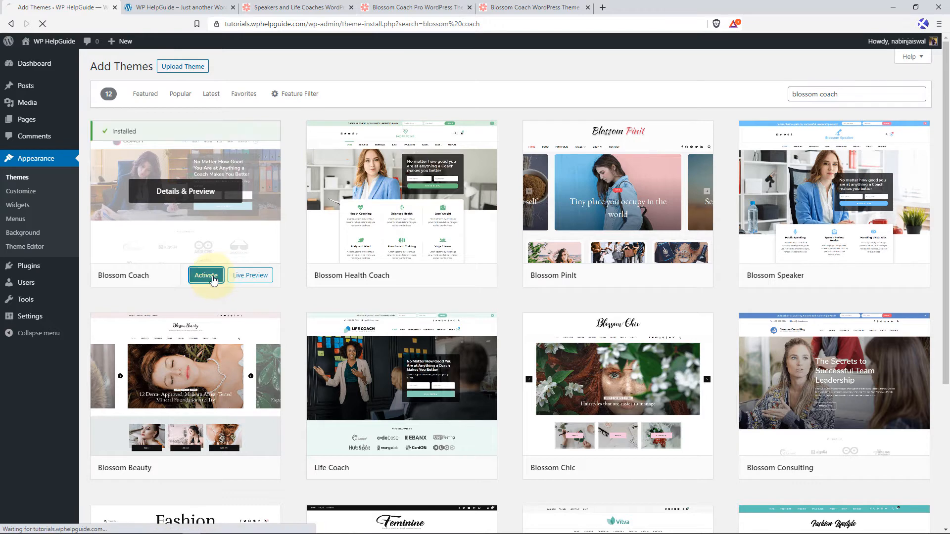
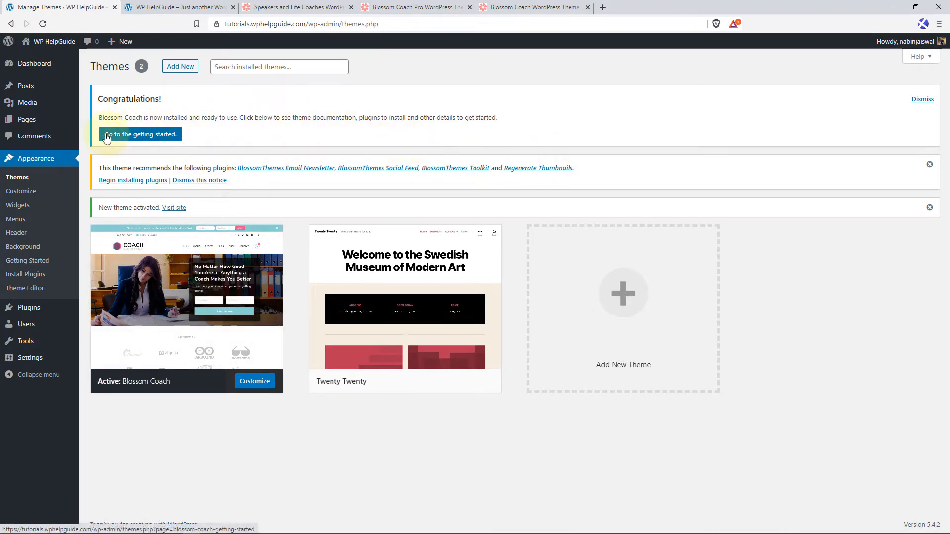
Open the theme's getting-started page and review its recommended plugins, documentation, support, demo and social share information.
click(146, 136)
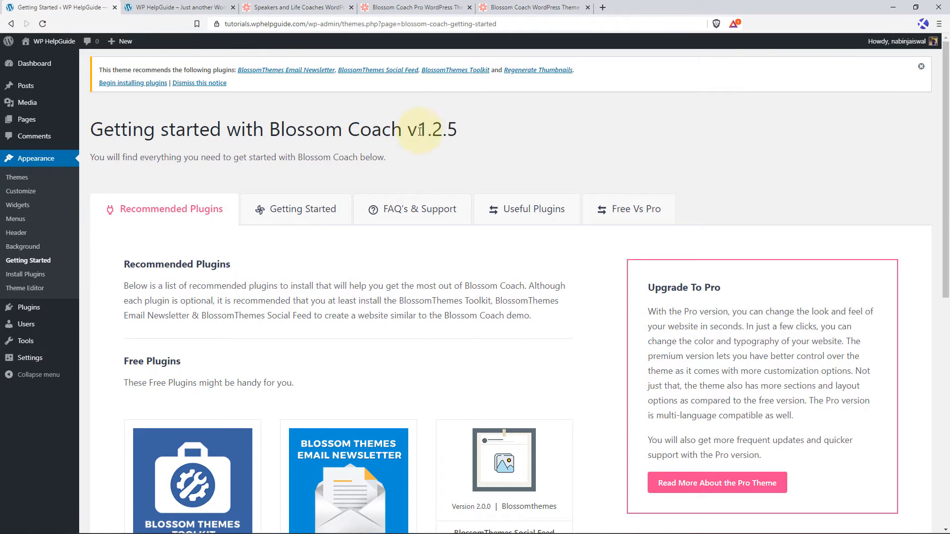
scroll(270, 182, down, 4)
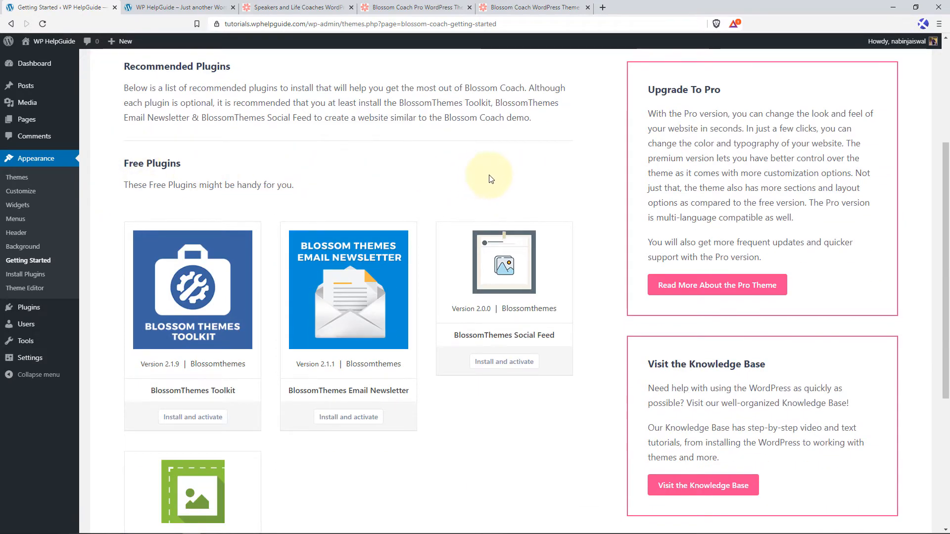
scroll(381, 197, up, 4)
click(299, 216)
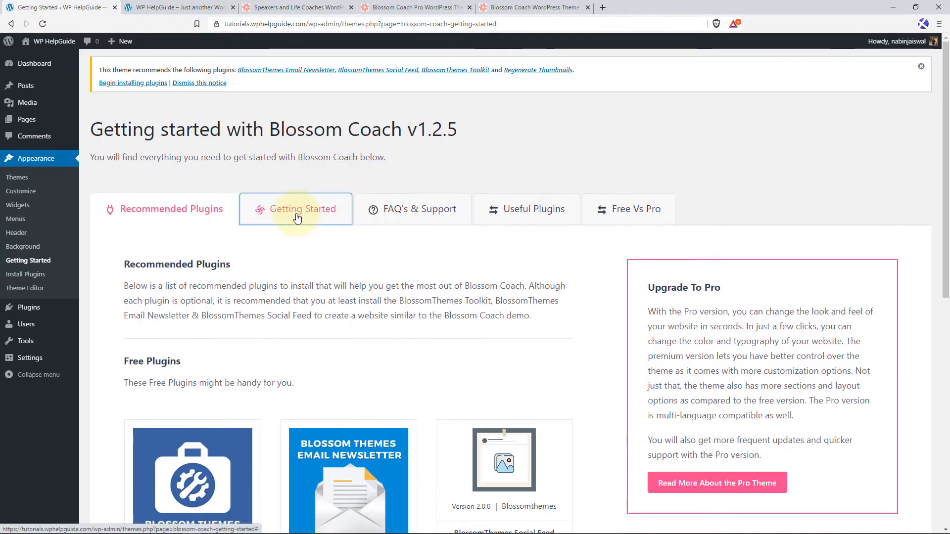
scroll(354, 256, down, 2)
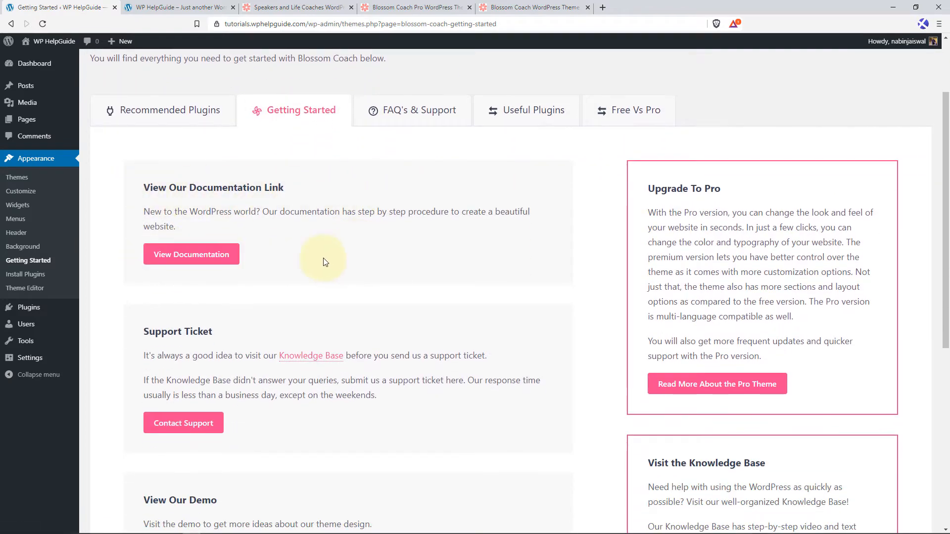
scroll(127, 274, down, 3)
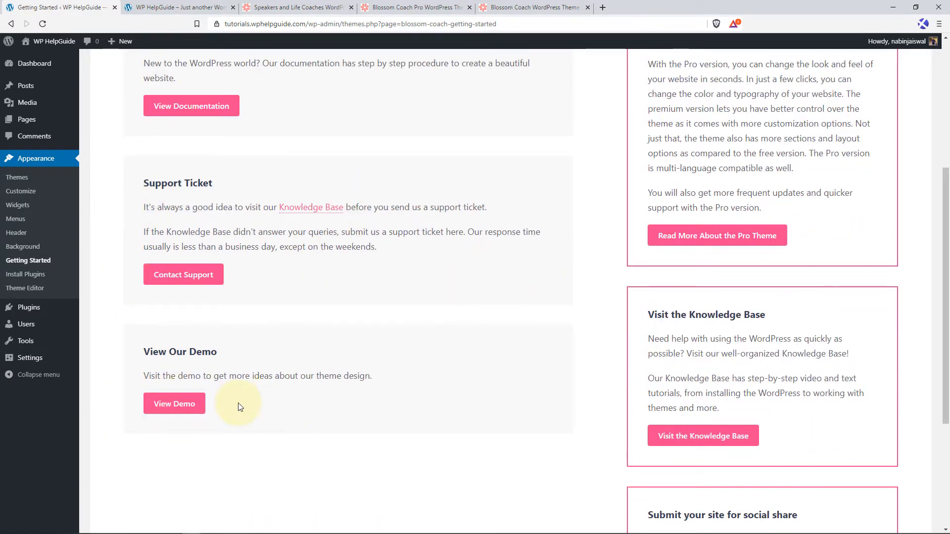
scroll(558, 303, up, 2)
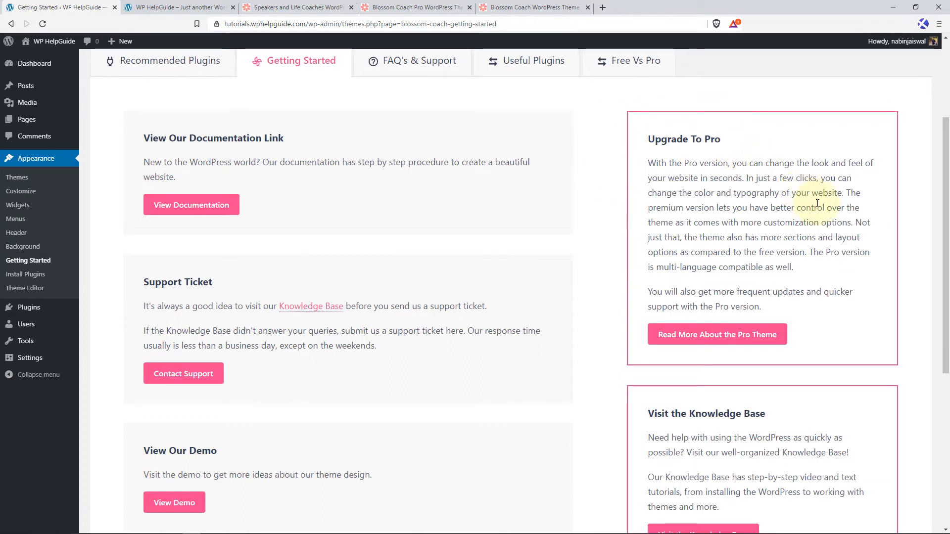
scroll(761, 312, down, 2)
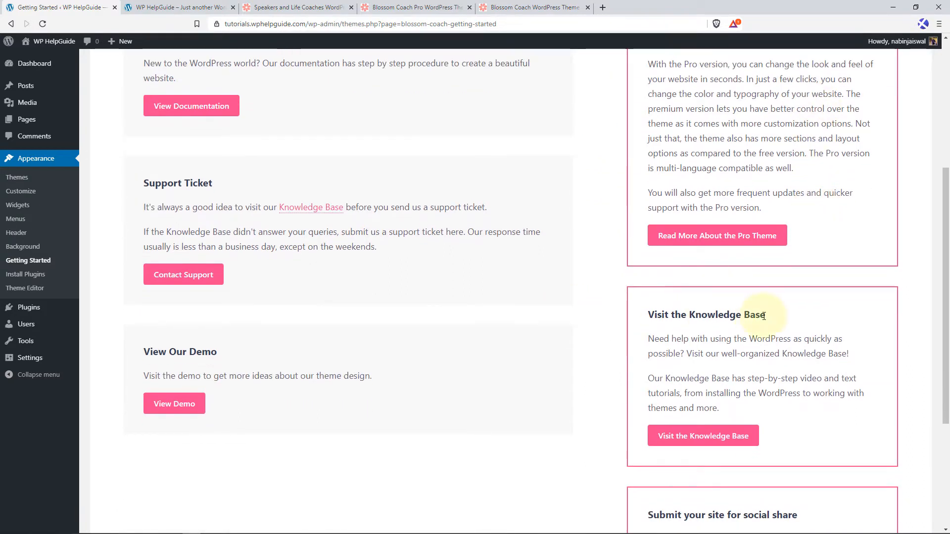
scroll(816, 314, down, 4)
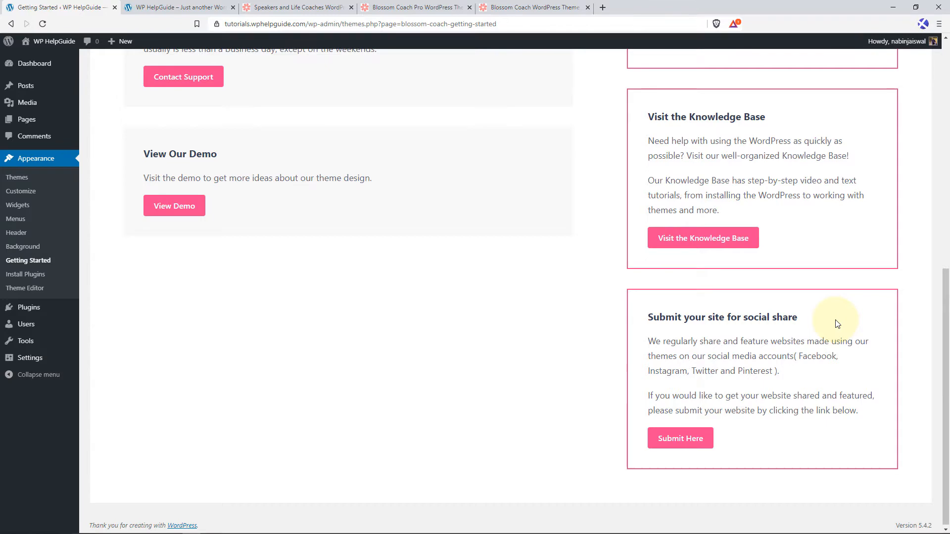
scroll(742, 332, up, 10)
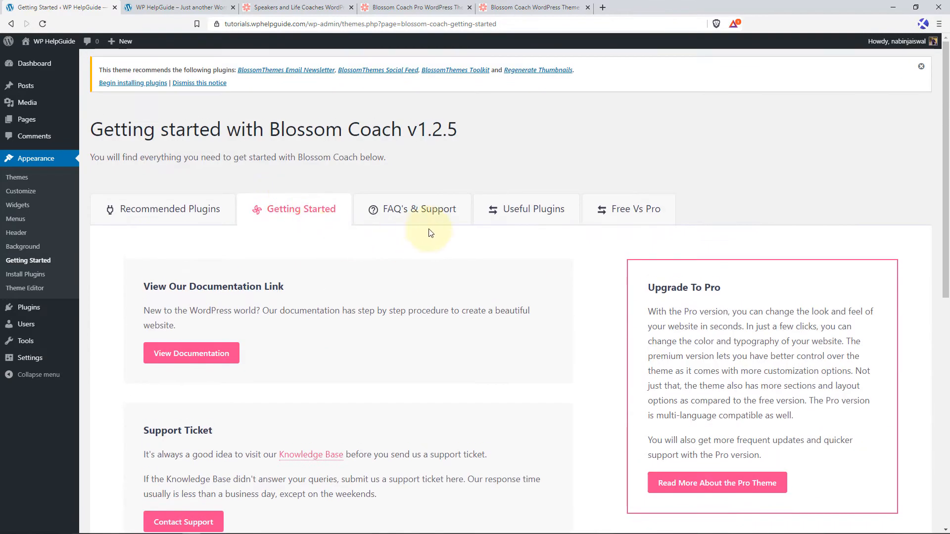
Review the FAQ's & Support, Useful Plugins and Free Vs Pro sections of the Blossom Coach getting-started page.
click(444, 219)
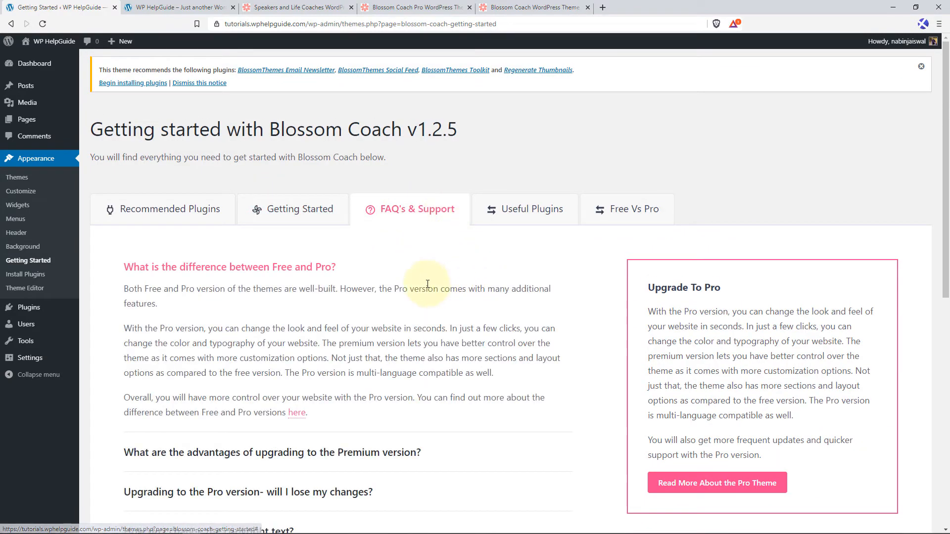
scroll(448, 272, down, 2)
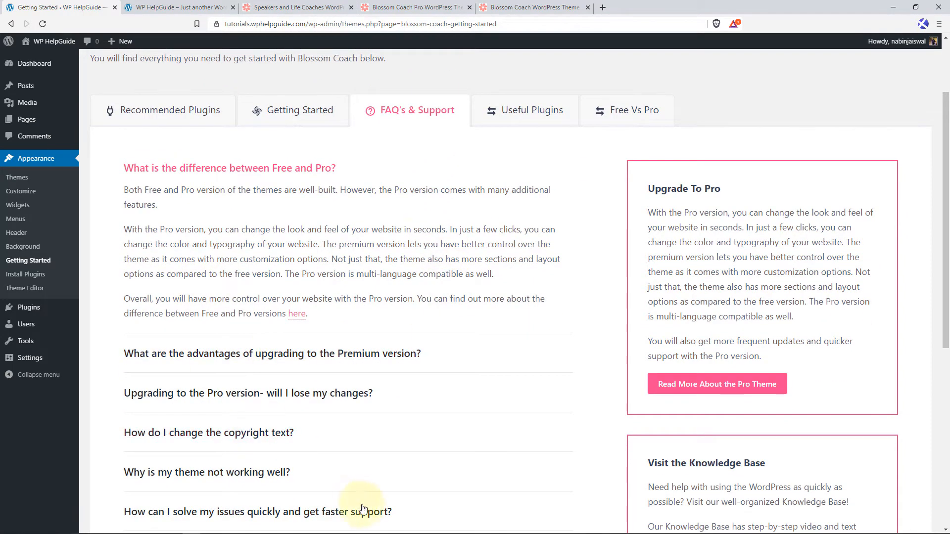
scroll(423, 237, up, 2)
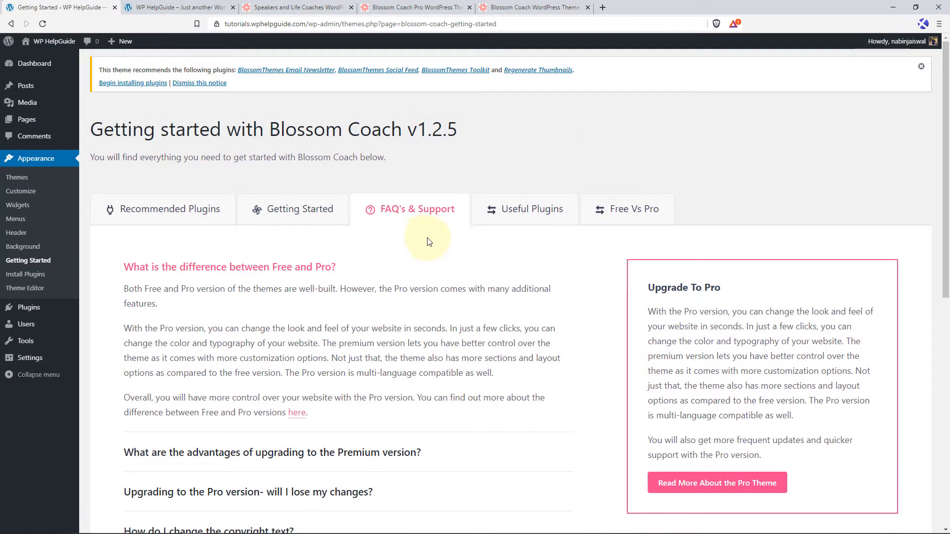
click(535, 218)
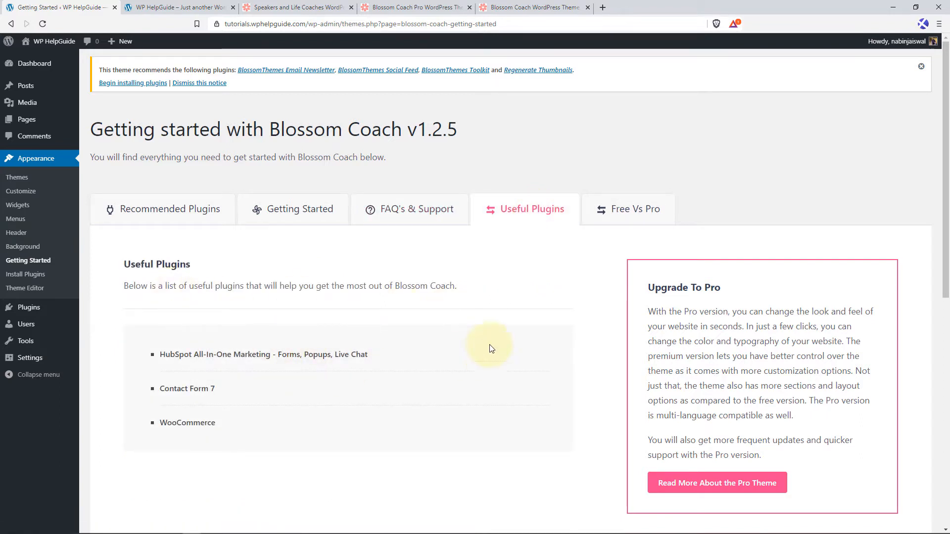
click(648, 218)
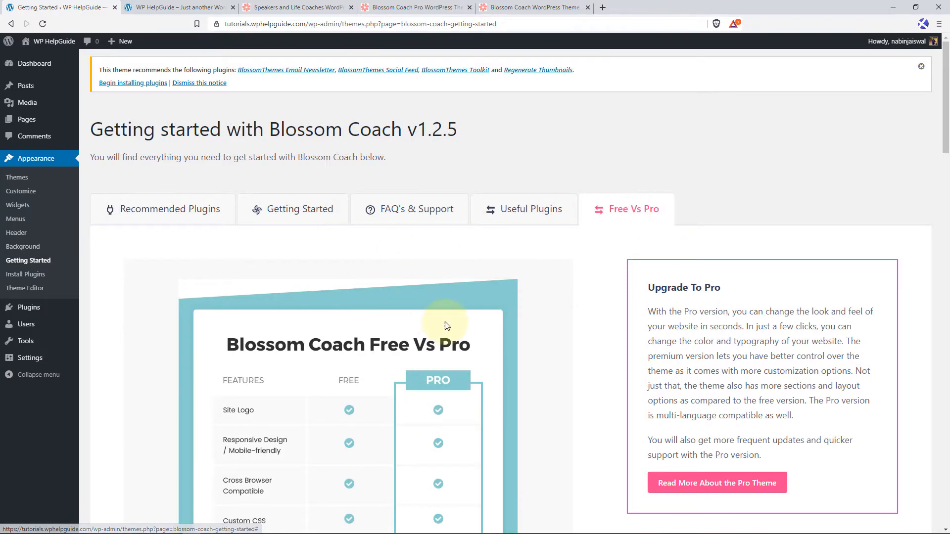
scroll(444, 321, down, 3)
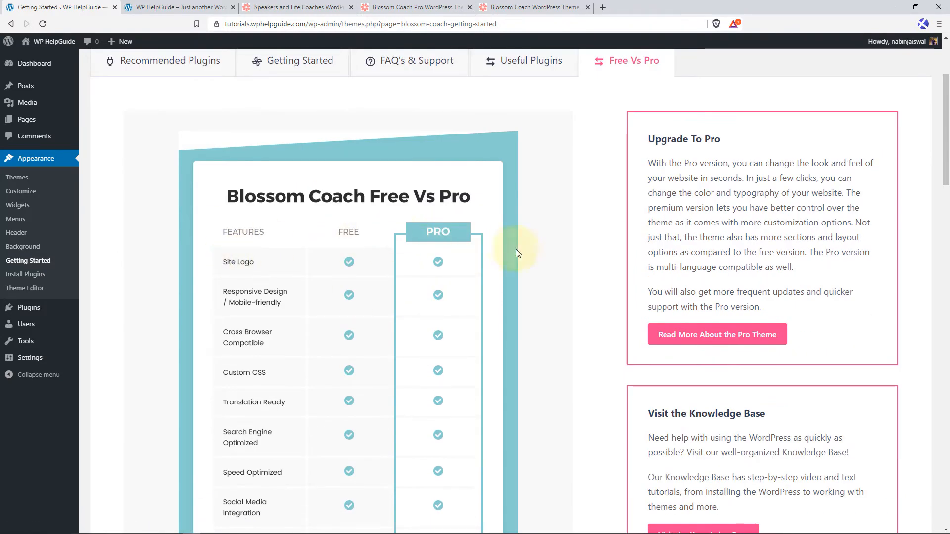
scroll(436, 253, up, 3)
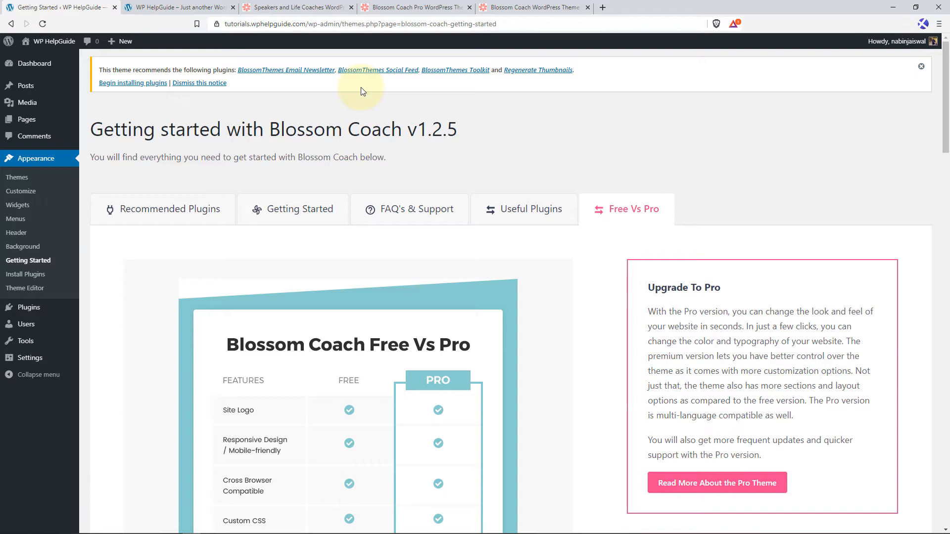
Bulk install the recommended plugins: BlossomThemes Email Newsletter, BlossomThemes Social Feed, BlossomThemes Toolkit and Regenerate Thumbnails.
click(150, 88)
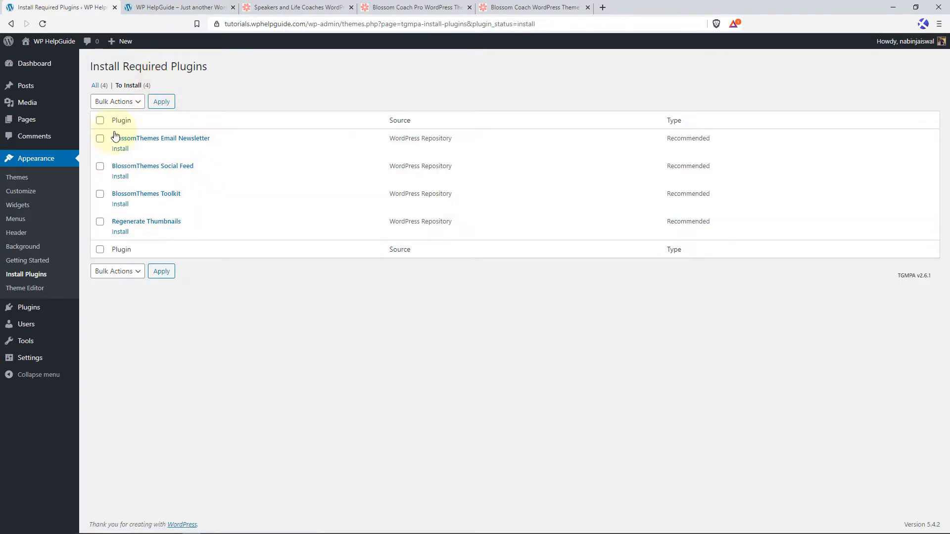
click(99, 120)
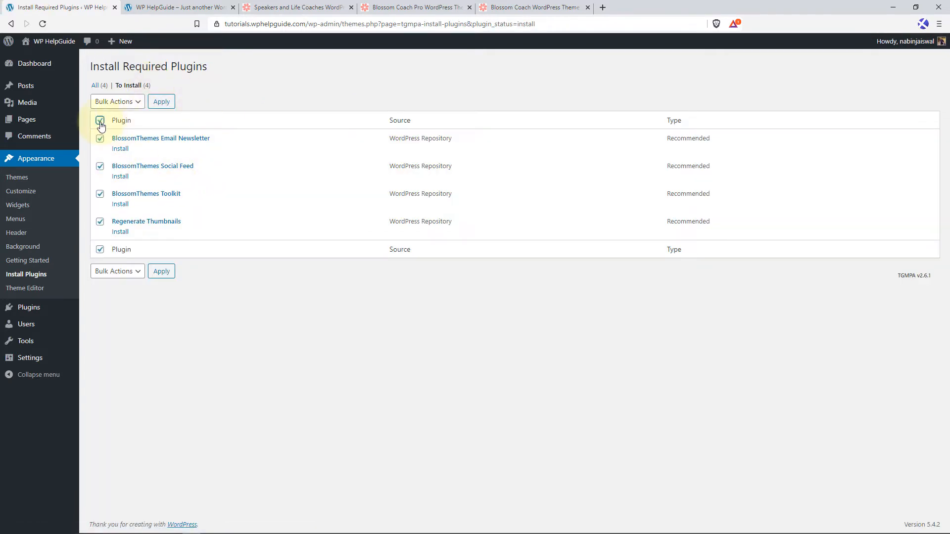
click(131, 107)
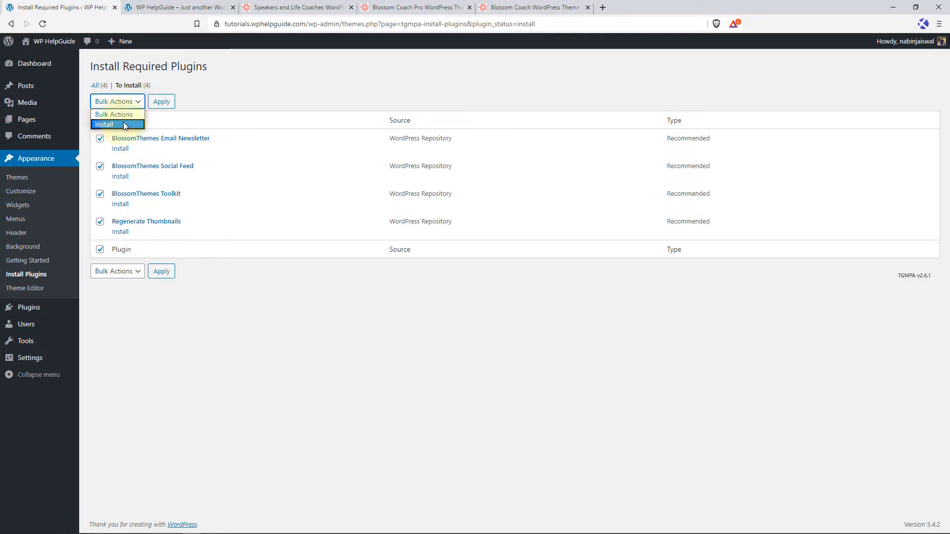
click(124, 125)
click(162, 104)
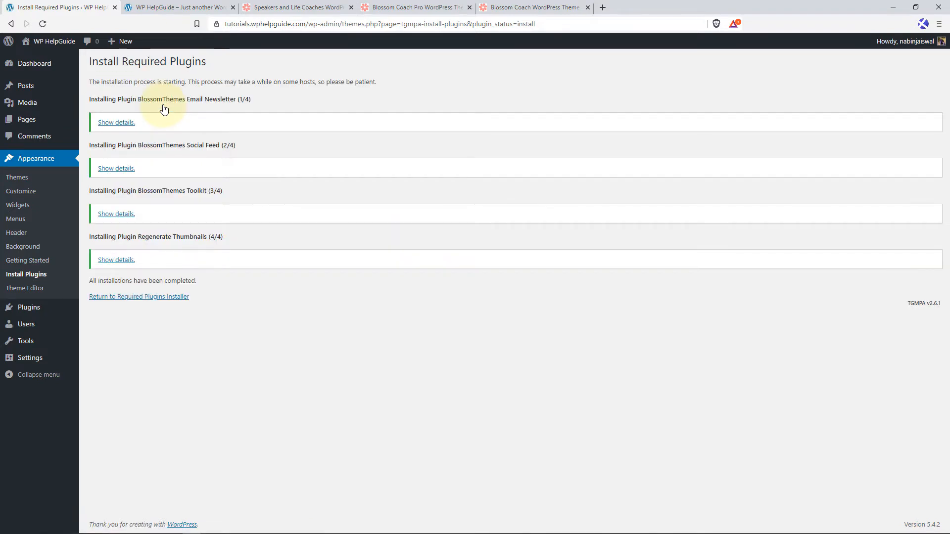
Return to the required plugins installer and bulk activate all four installed plugins.
click(133, 298)
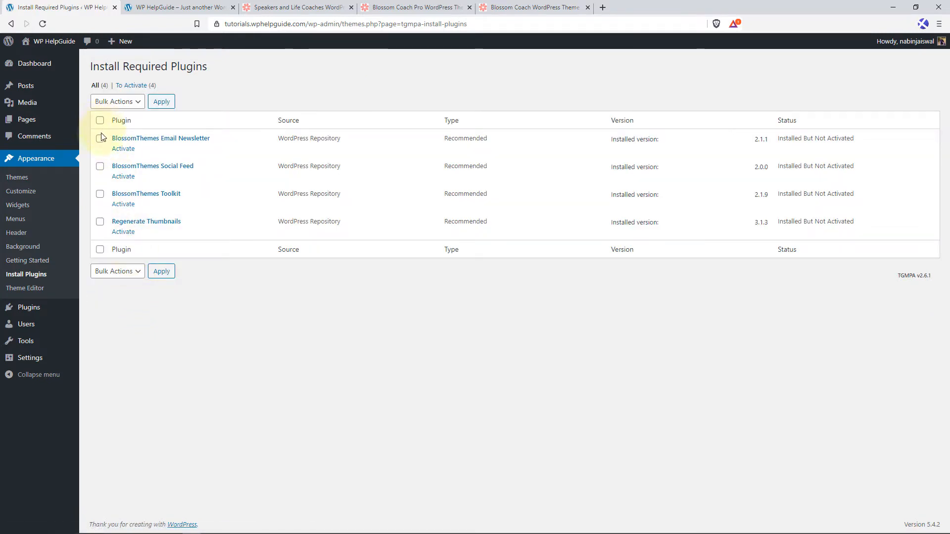
click(100, 122)
click(120, 110)
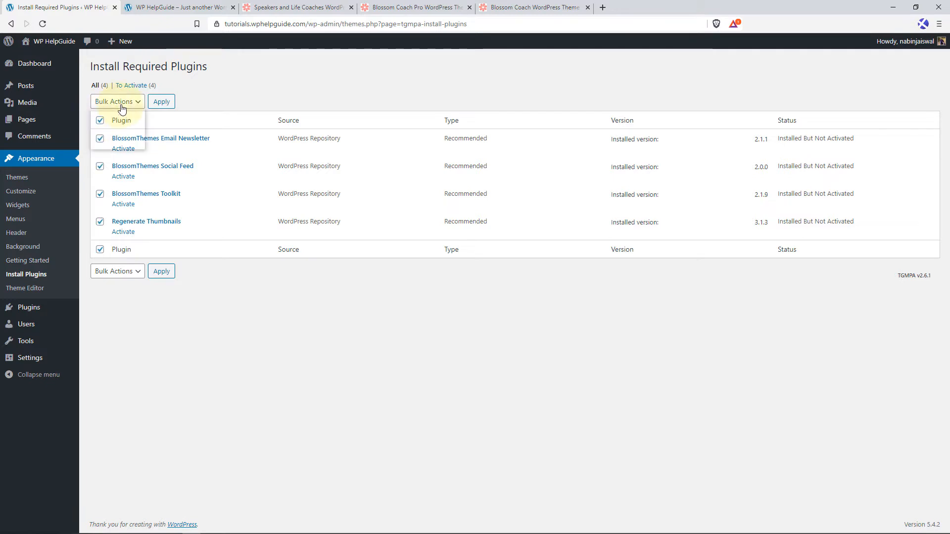
click(119, 142)
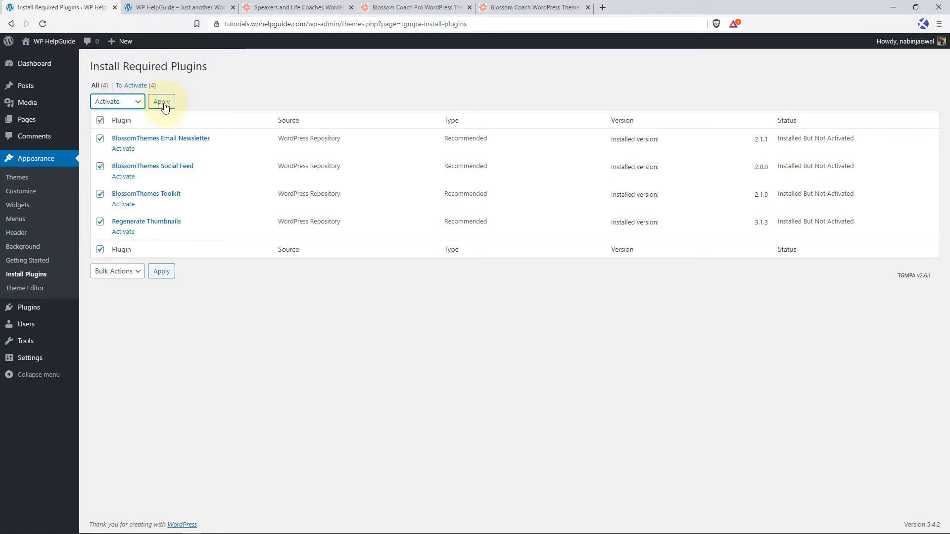
click(161, 102)
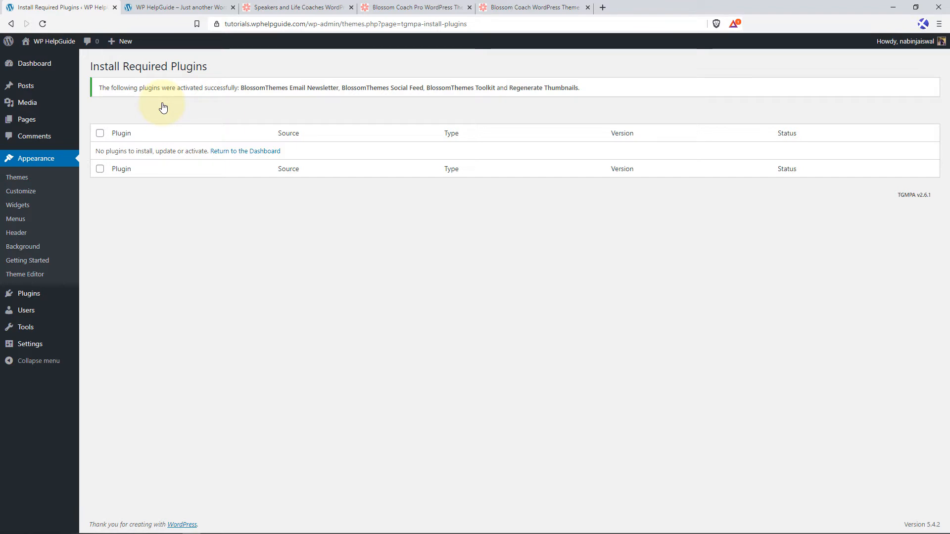
Reload the WP HelpGuide site's front end and look through the homepage down to the footer and back up.
click(148, 8)
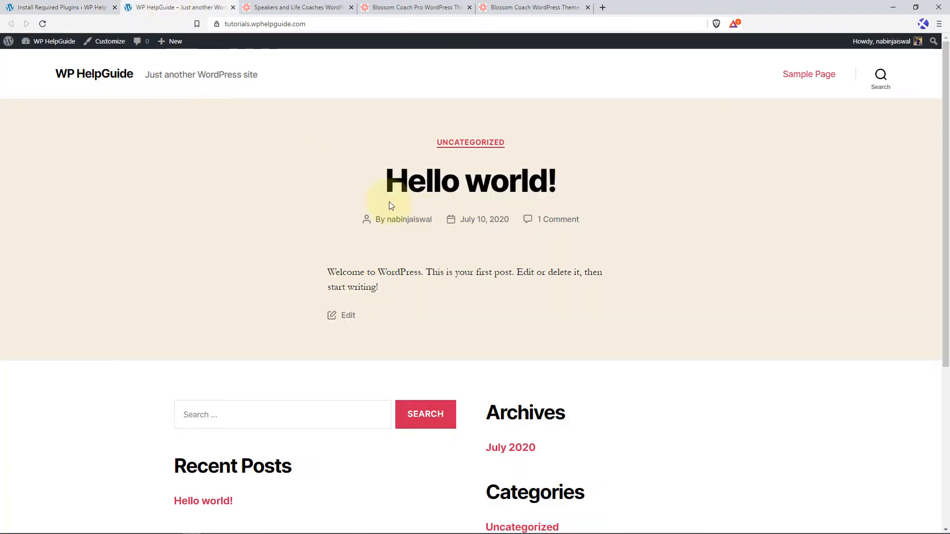
click(43, 23)
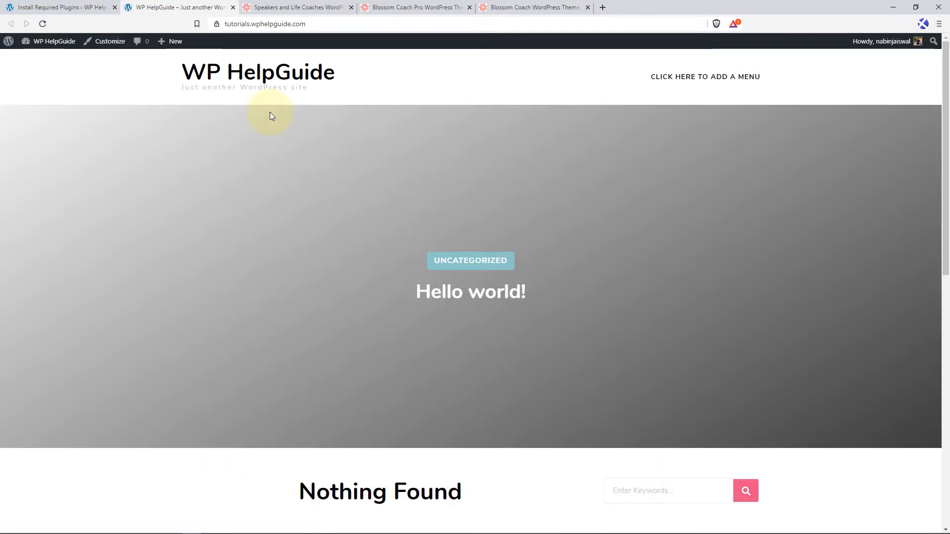
scroll(323, 193, down, 4)
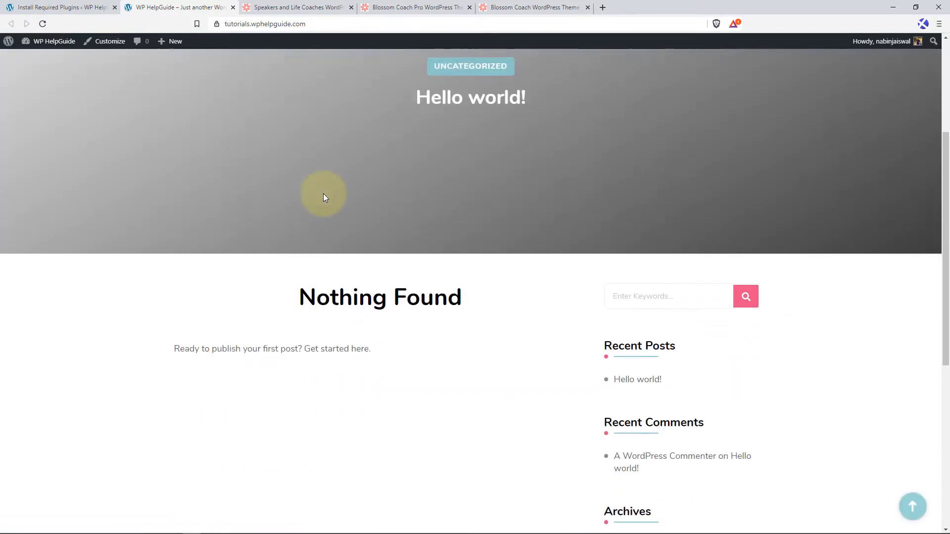
scroll(325, 197, down, 6)
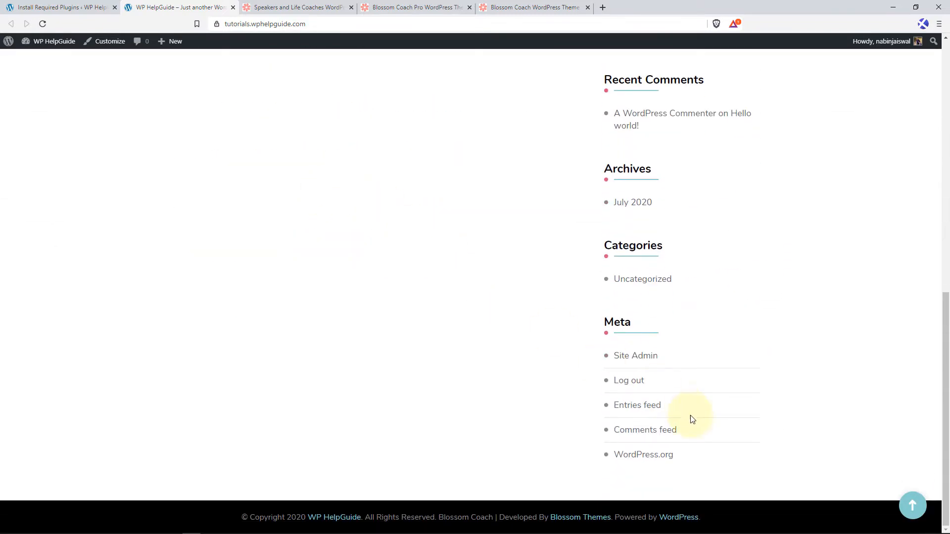
click(913, 505)
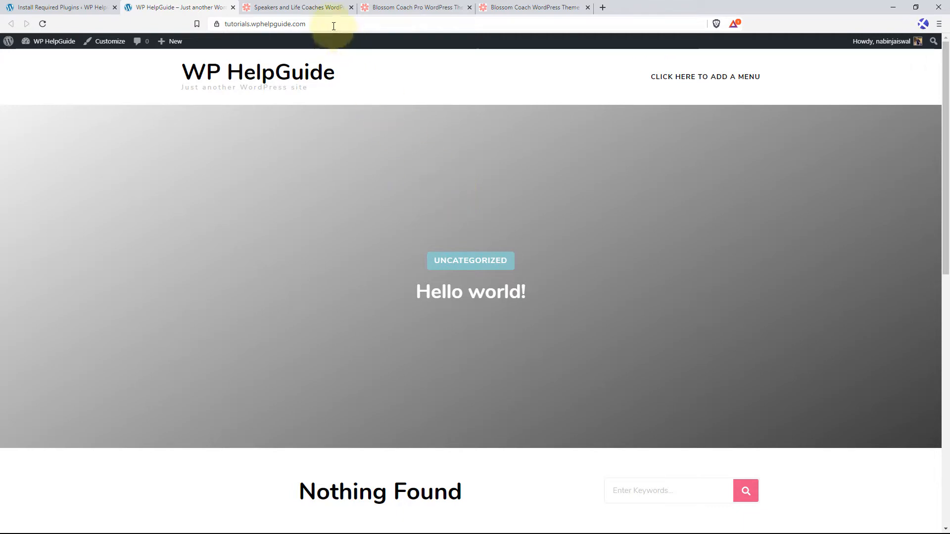
Close the Speakers and Life Coaches theme page and the Blossom Coach Pro demo, keeping the free Blossom Coach demo open.
click(339, 10)
click(352, 7)
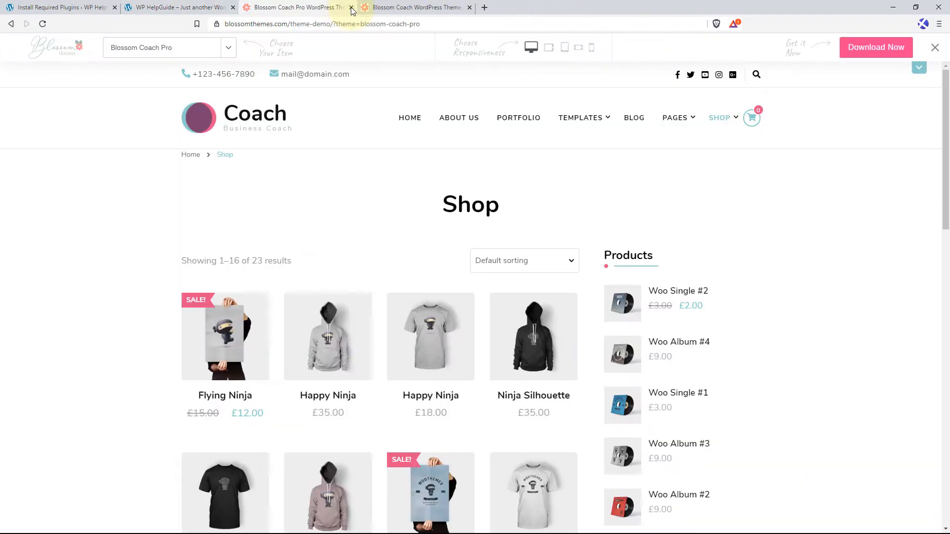
click(351, 8)
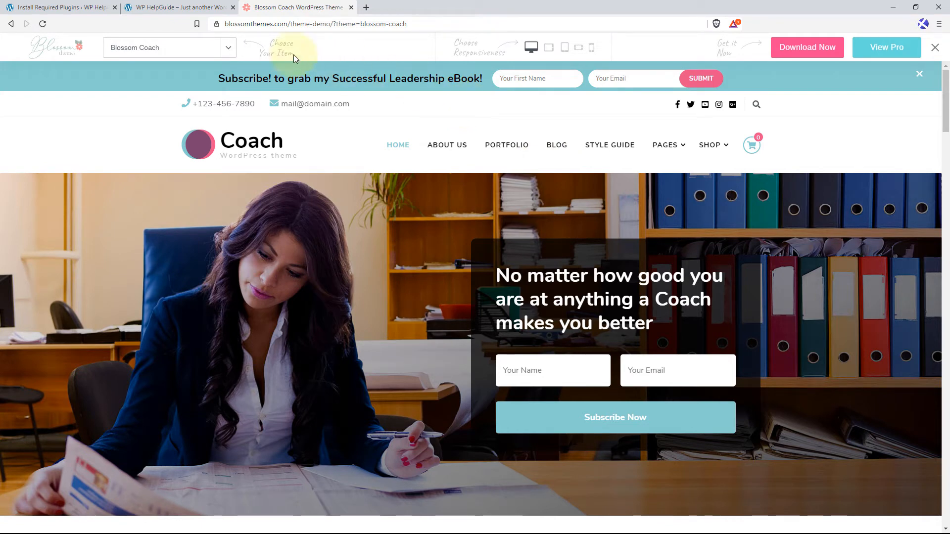
Return to the WordPress dashboard, then create and publish a new page titled Home.
click(76, 5)
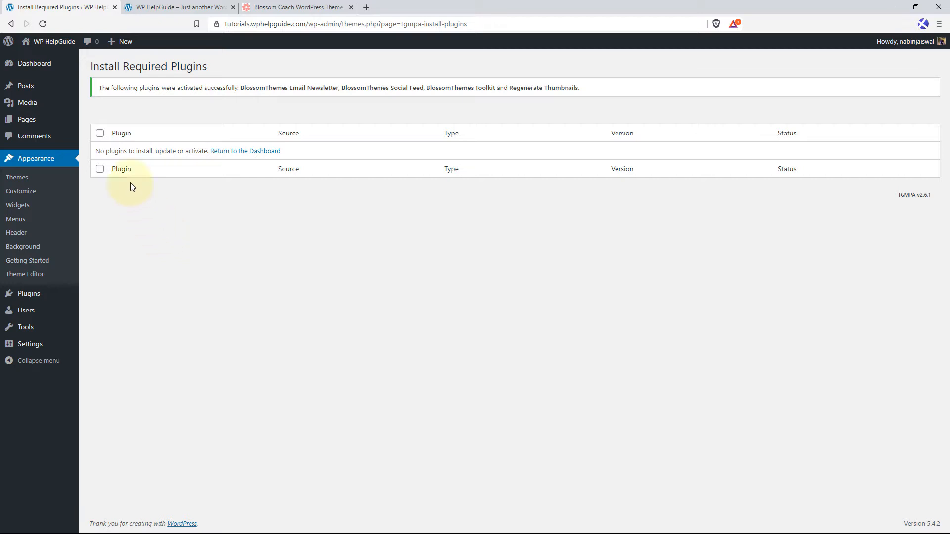
mouse_move(47, 119)
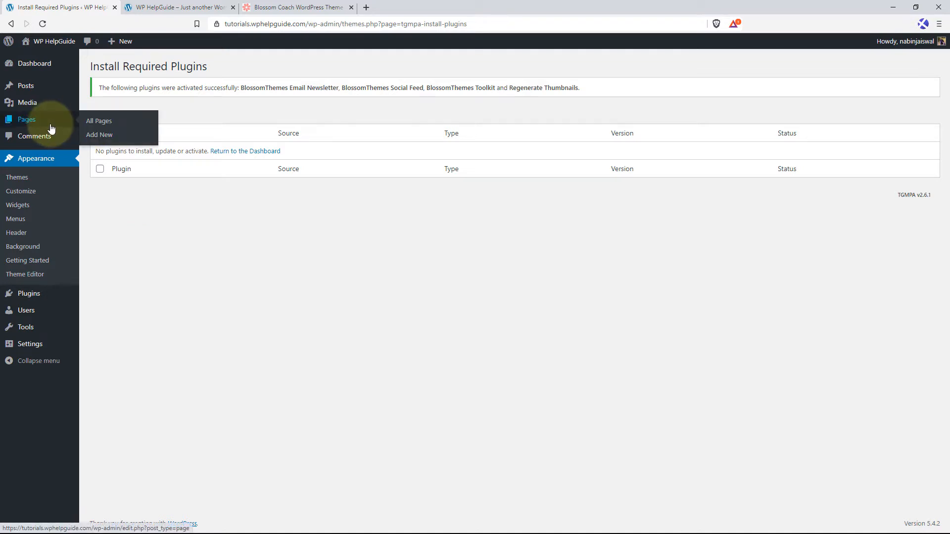
click(102, 136)
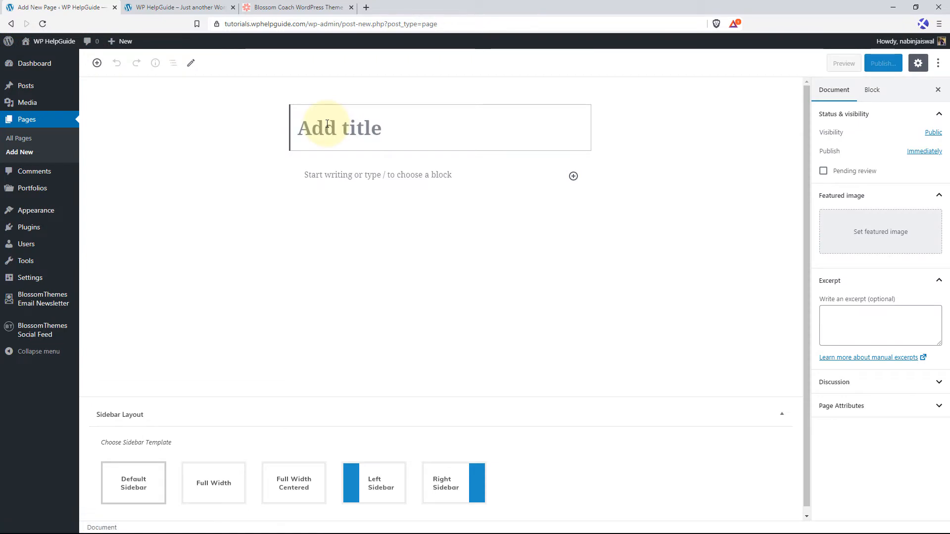
text(Home)
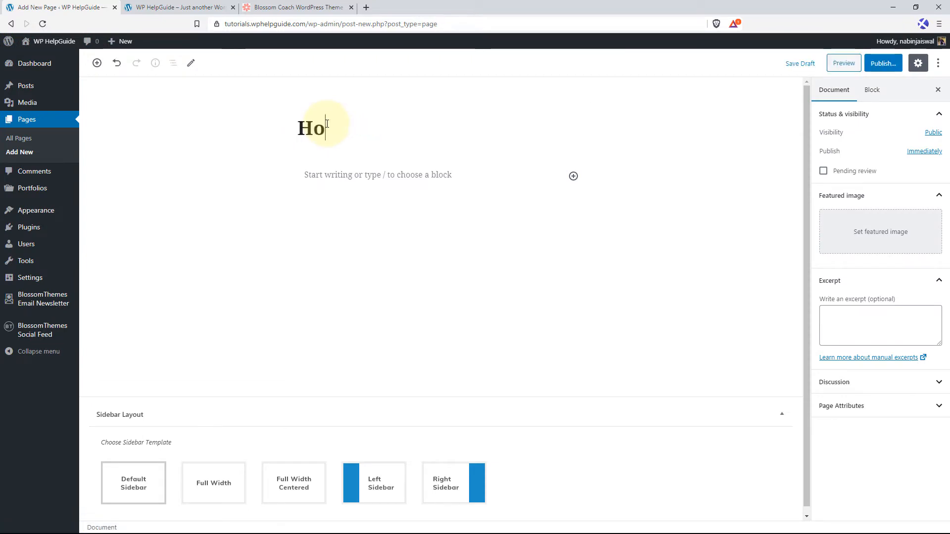
click(883, 63)
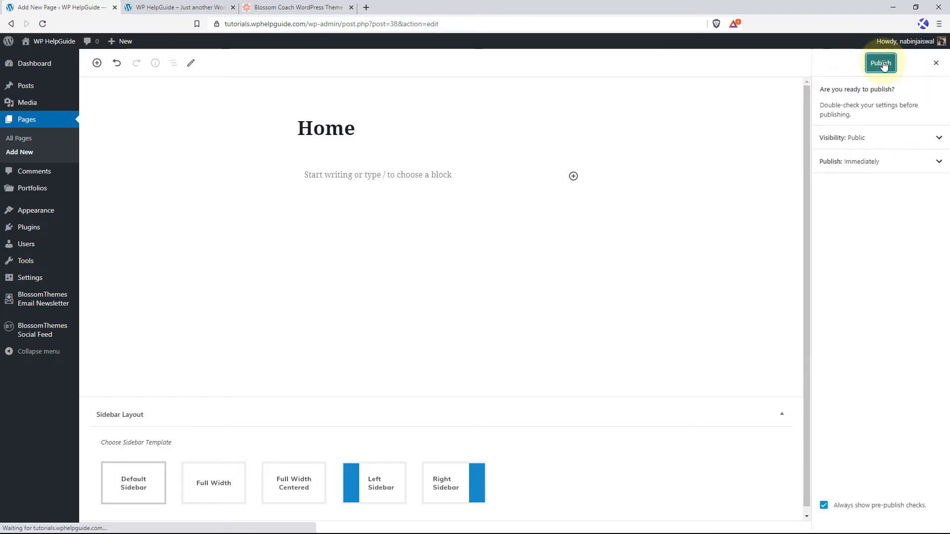
click(880, 63)
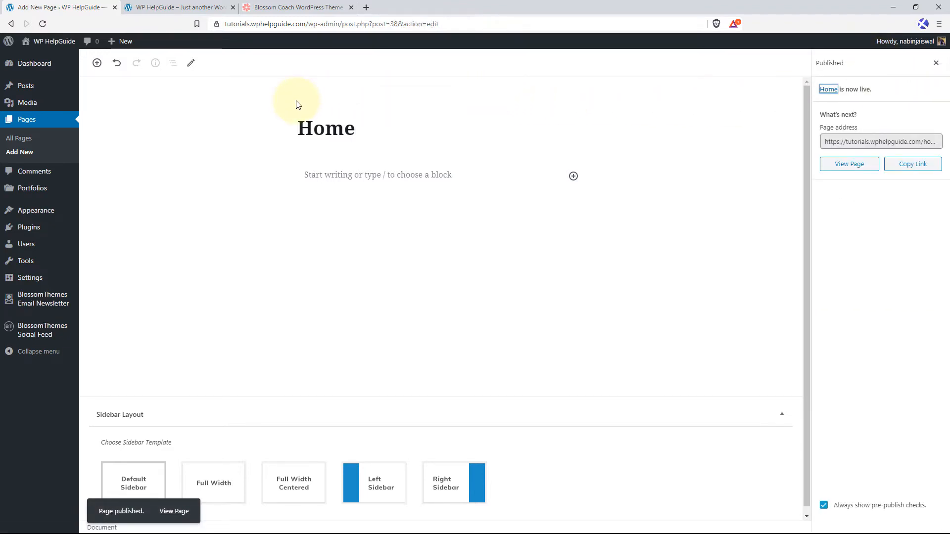
Create and publish another new page titled Blog.
mouse_move(121, 43)
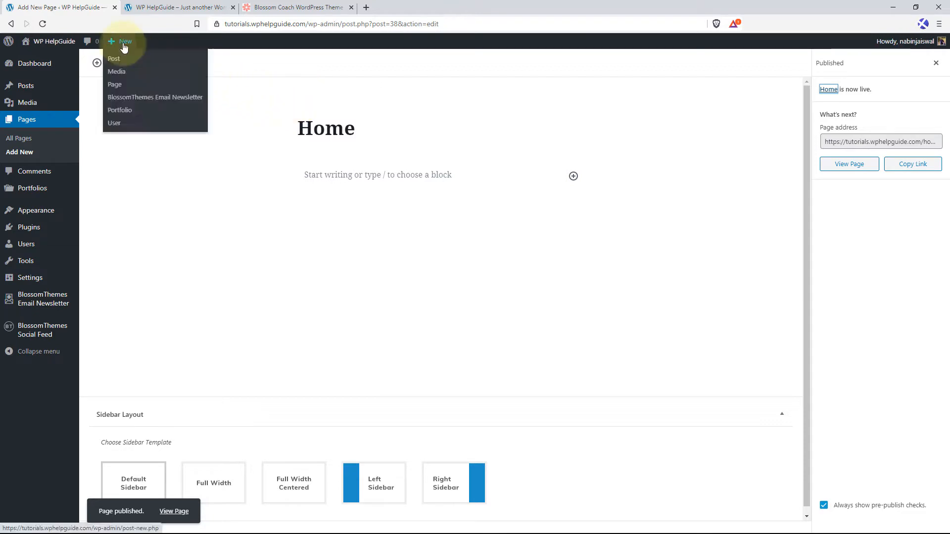
click(115, 85)
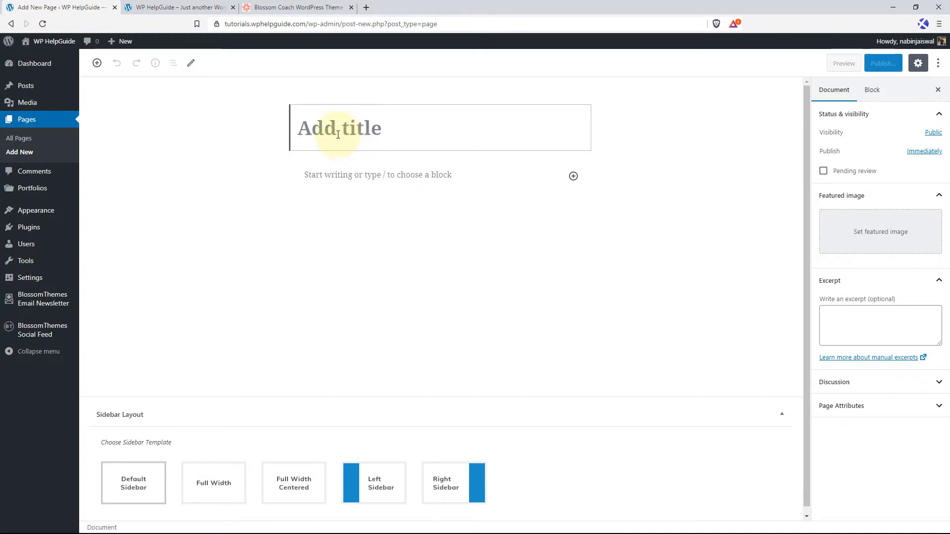
text(Blog)
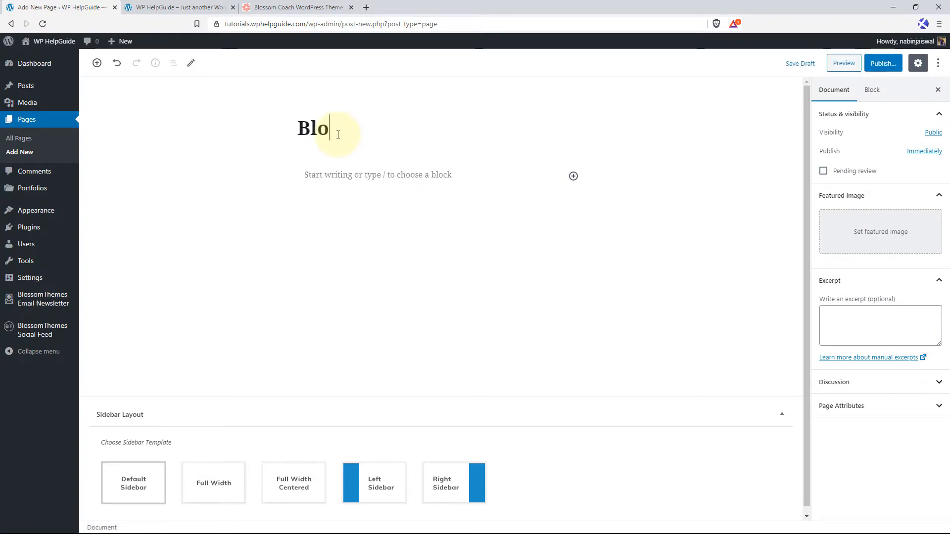
click(882, 64)
click(884, 63)
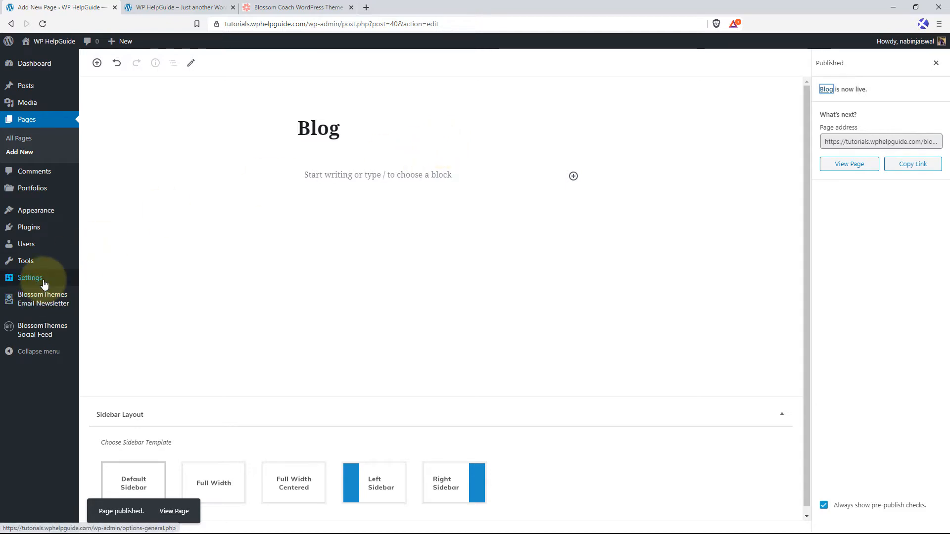
In the Reading settings, display a static homepage with Home as the homepage and Blog as the posts page, and save the changes.
mouse_move(37, 277)
click(102, 307)
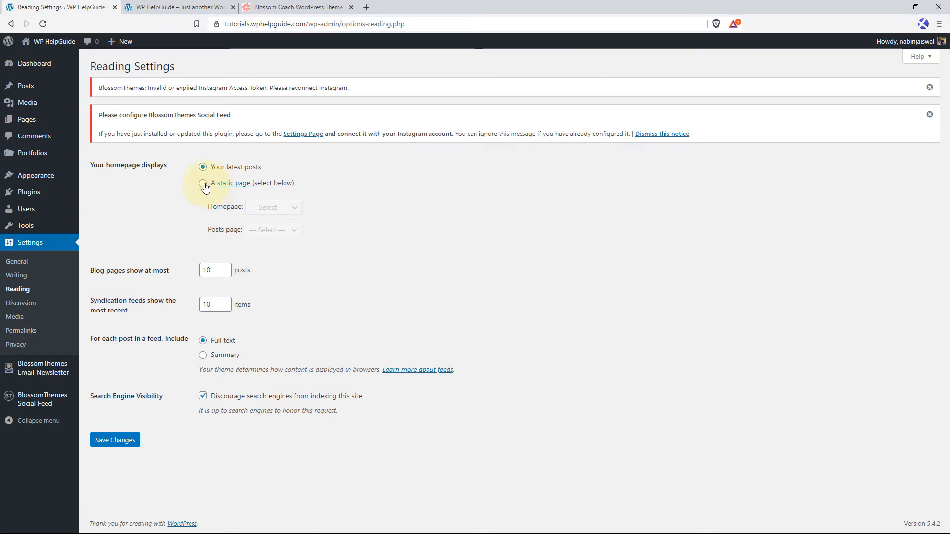
click(202, 184)
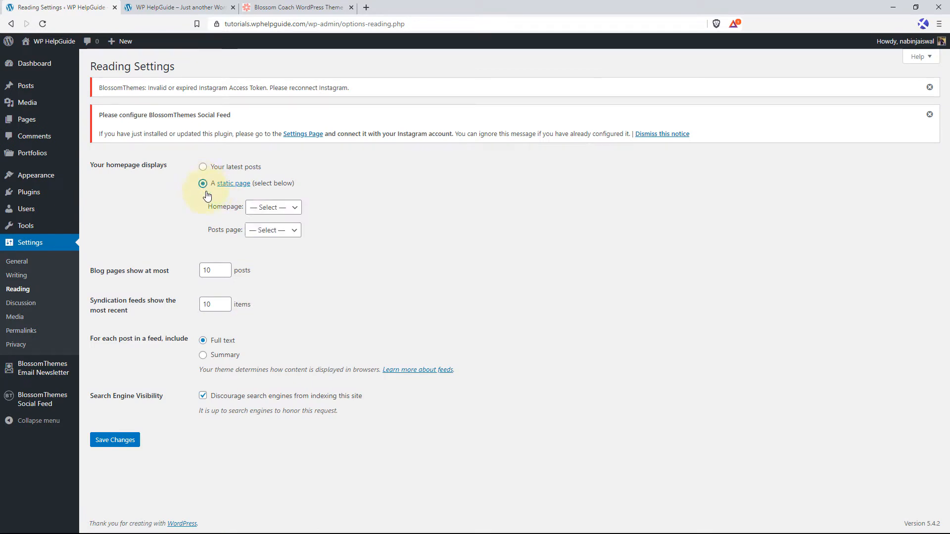
click(275, 208)
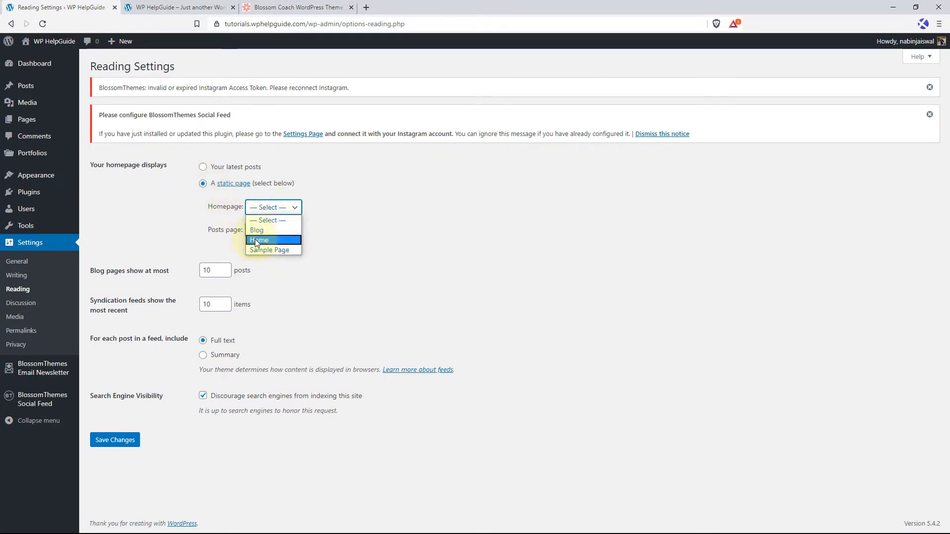
click(275, 241)
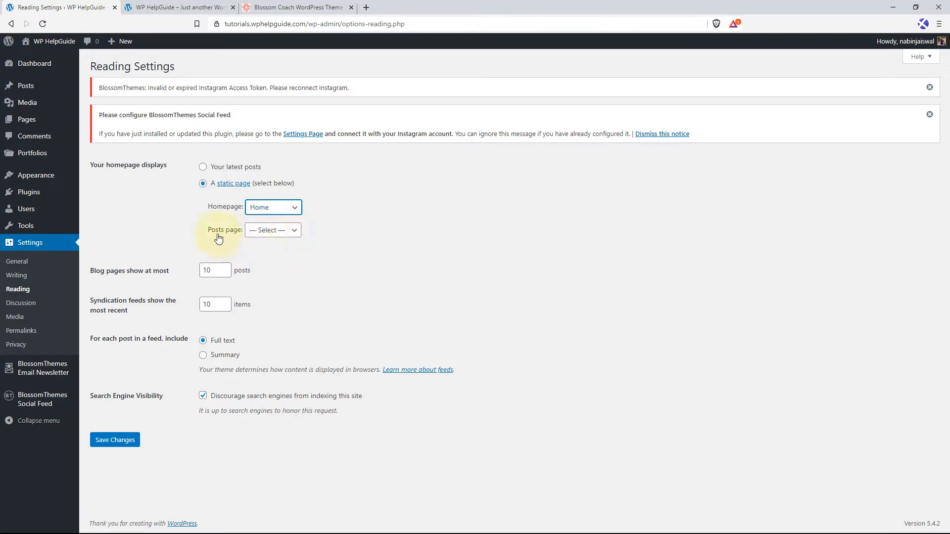
click(276, 235)
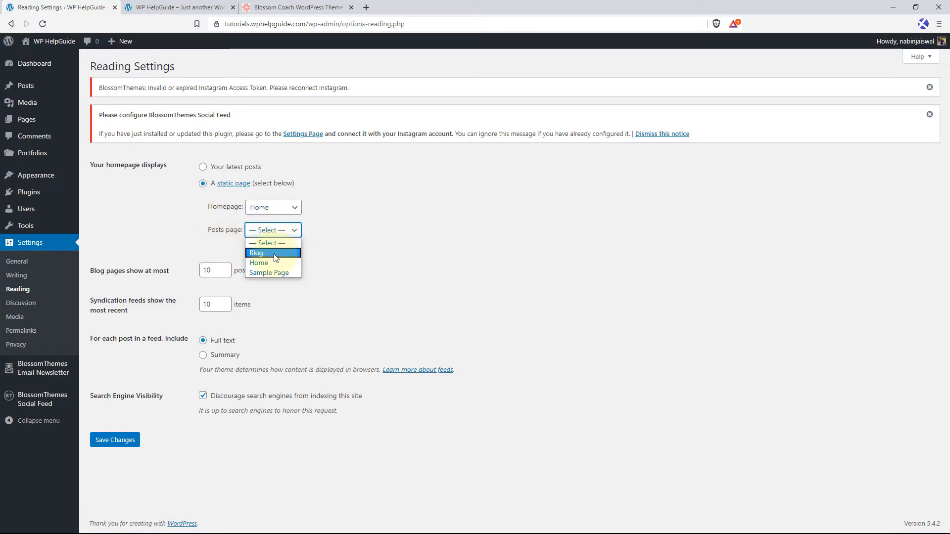
click(272, 250)
click(125, 444)
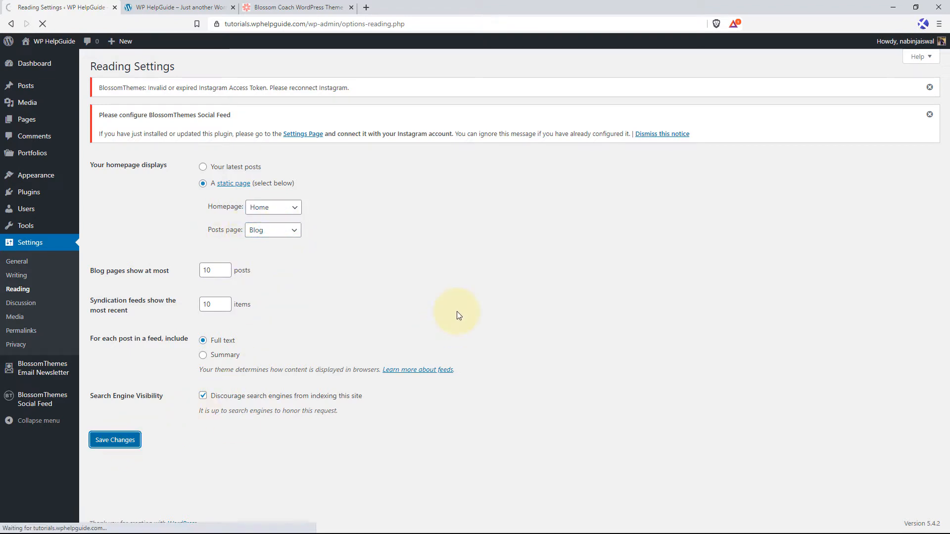
Reload the WP HelpGuide front end and look over the static homepage, including its Latest Articles section.
click(188, 7)
click(41, 24)
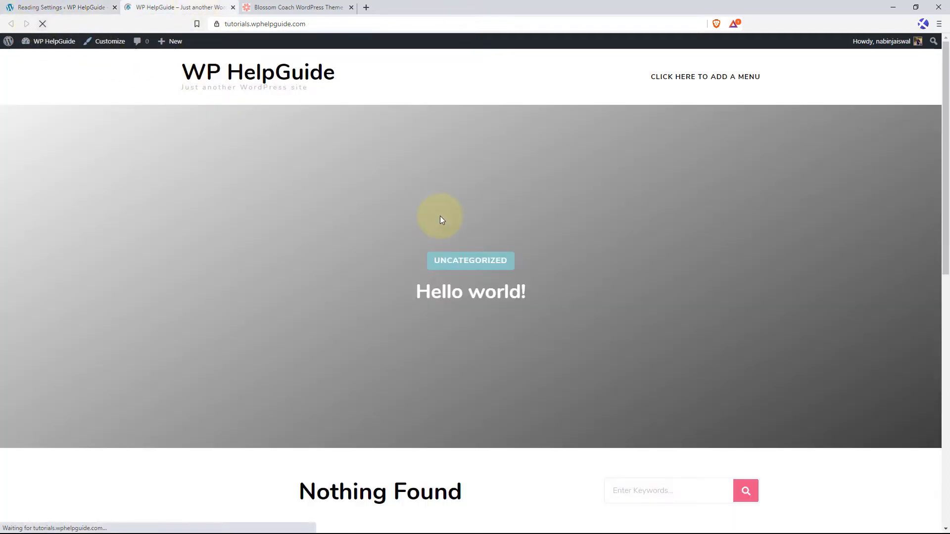
scroll(528, 226, down, 5)
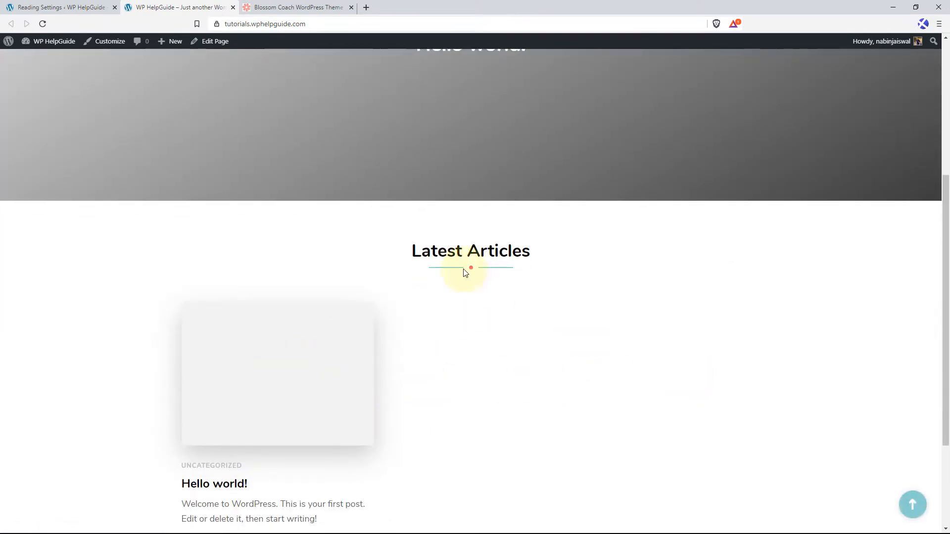
scroll(434, 258, up, 2)
scroll(435, 260, up, 3)
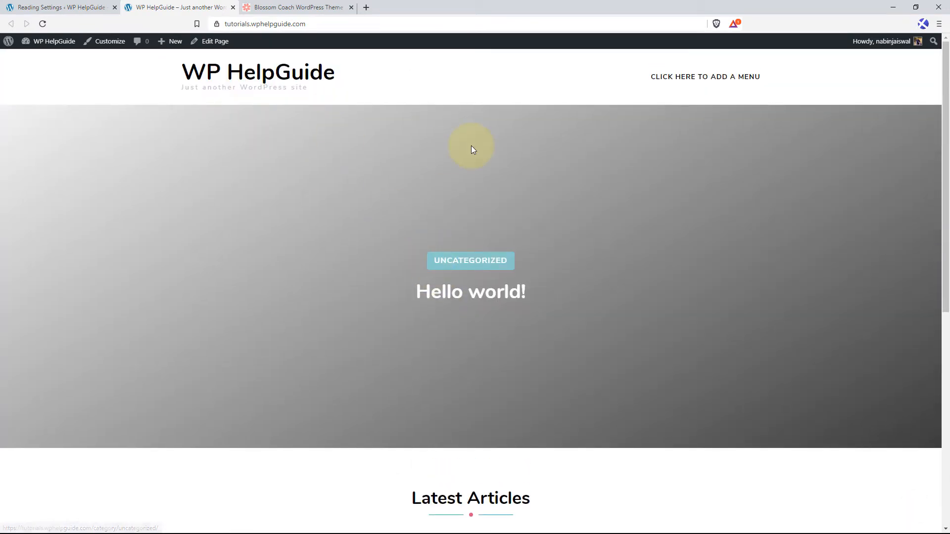
Open the theme Customizer in a new browser tab from the dashboard and check its Demo & Documentation section.
click(62, 8)
mouse_move(46, 182)
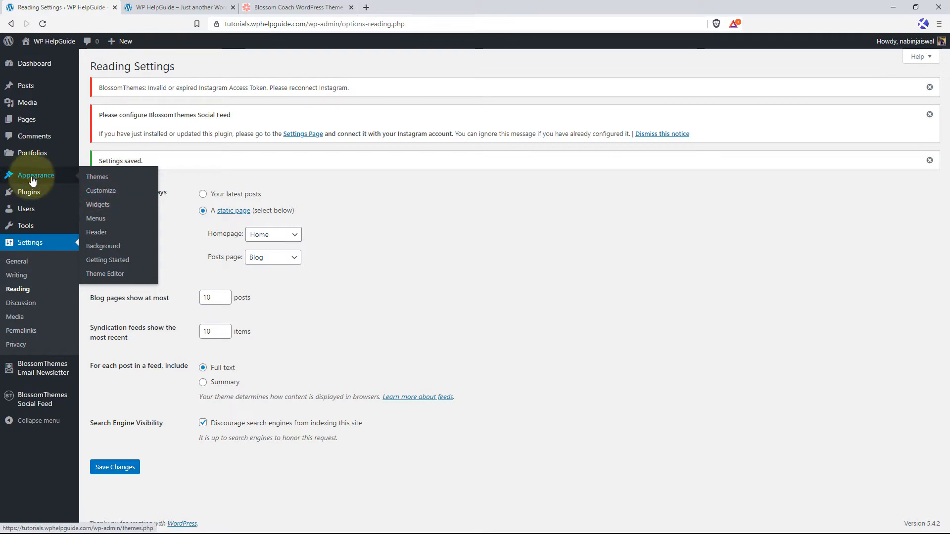
right_click(108, 195)
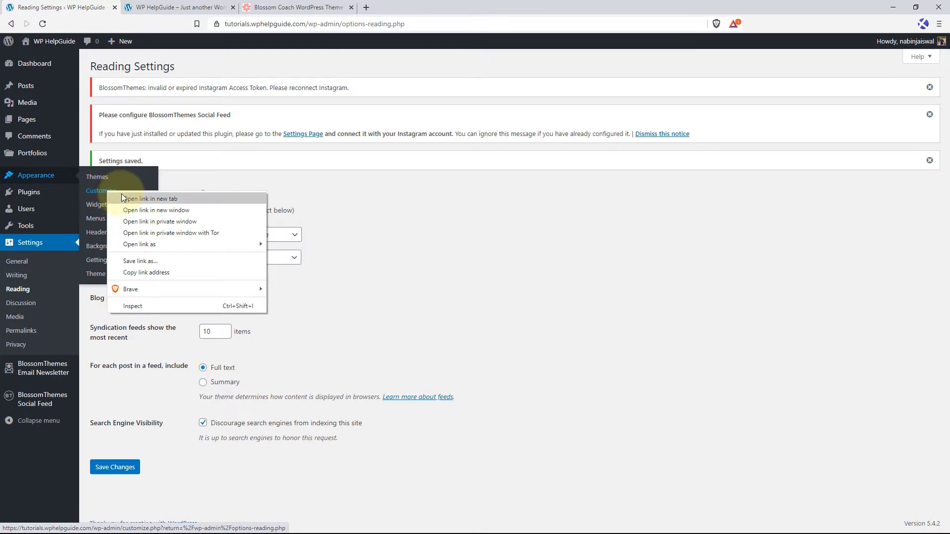
click(124, 198)
click(169, 7)
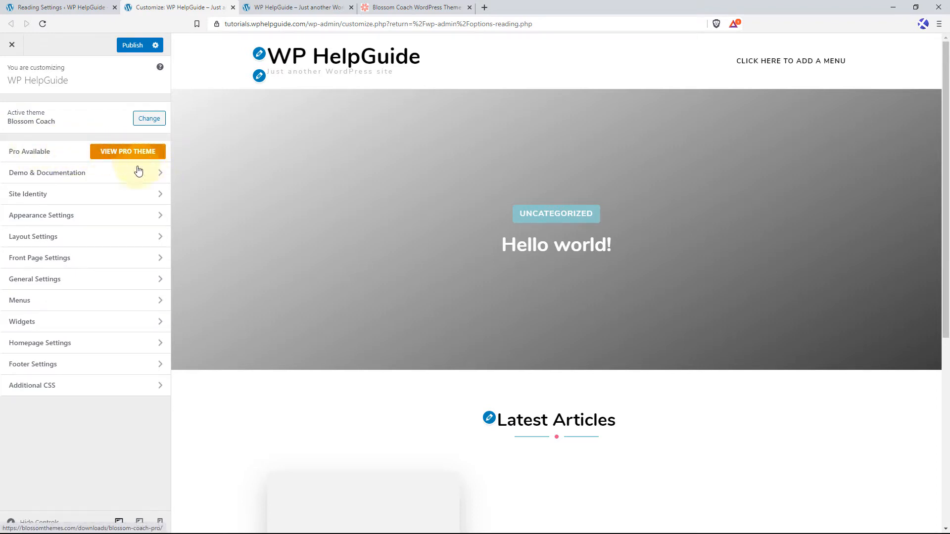
click(98, 177)
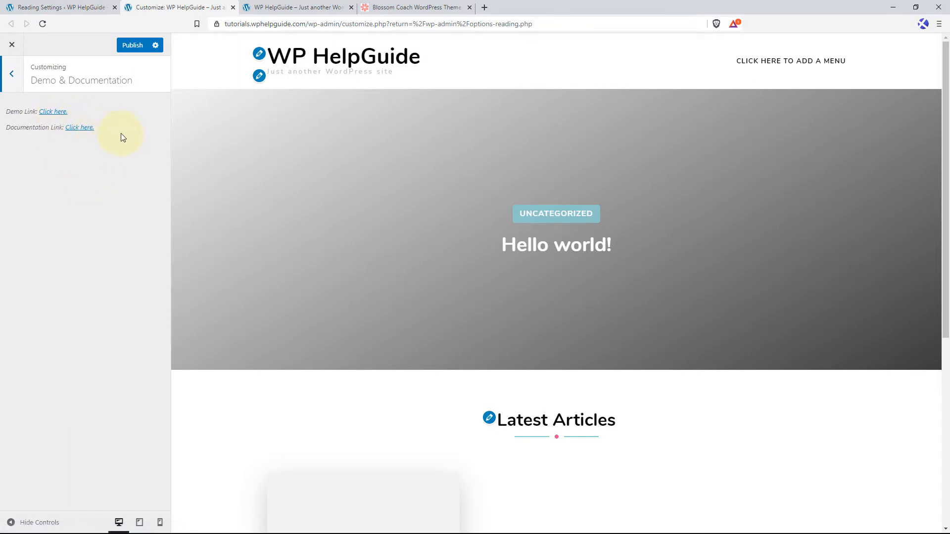
click(12, 76)
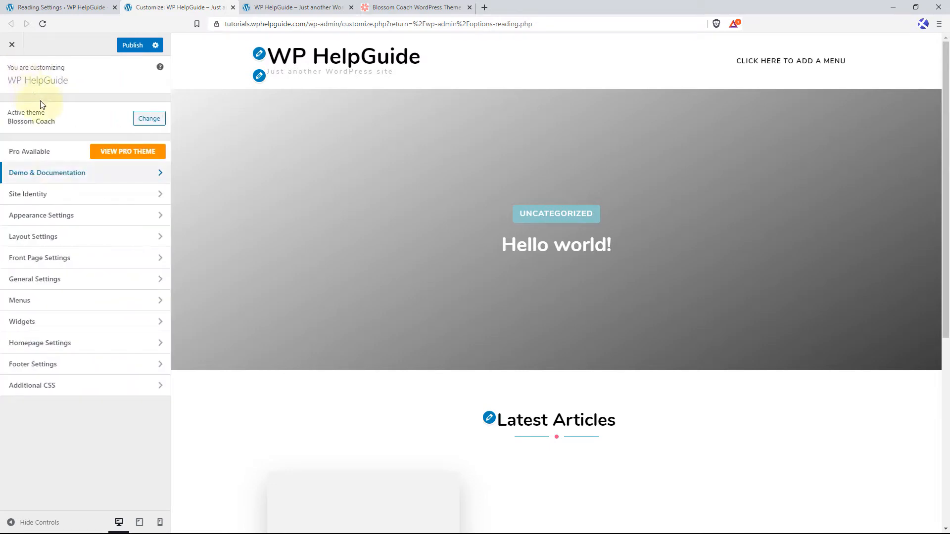
In Site Identity, upload the round site-logo image and set it as the site's logo without cropping.
click(88, 199)
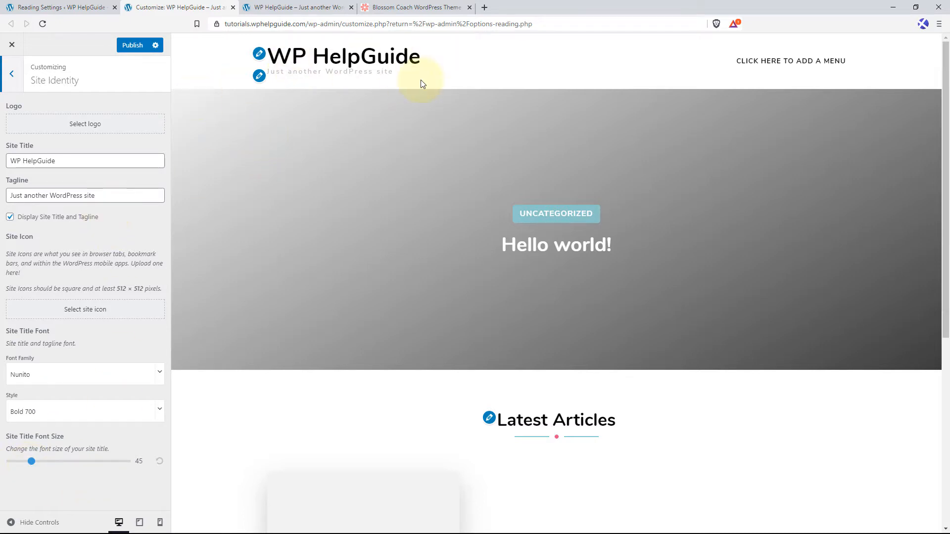
click(107, 127)
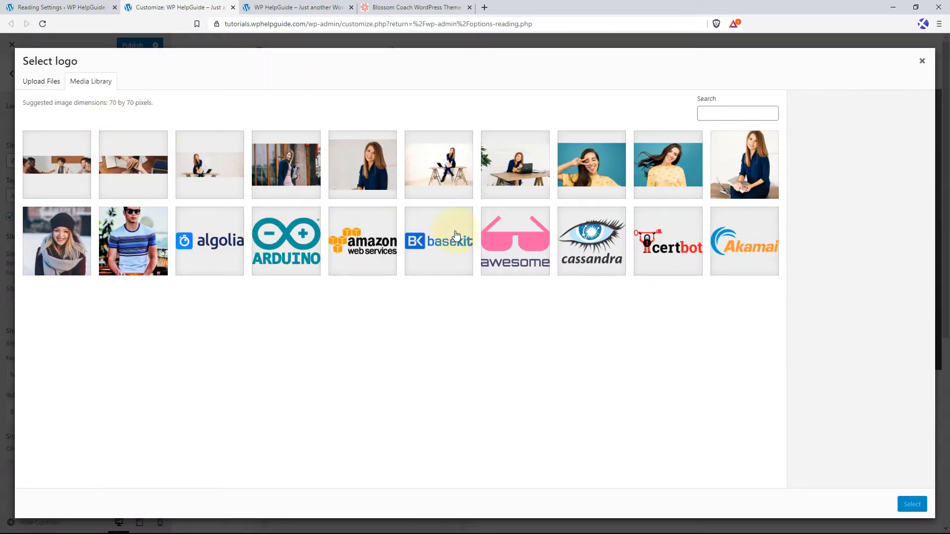
drag(414, 218, 434, 225)
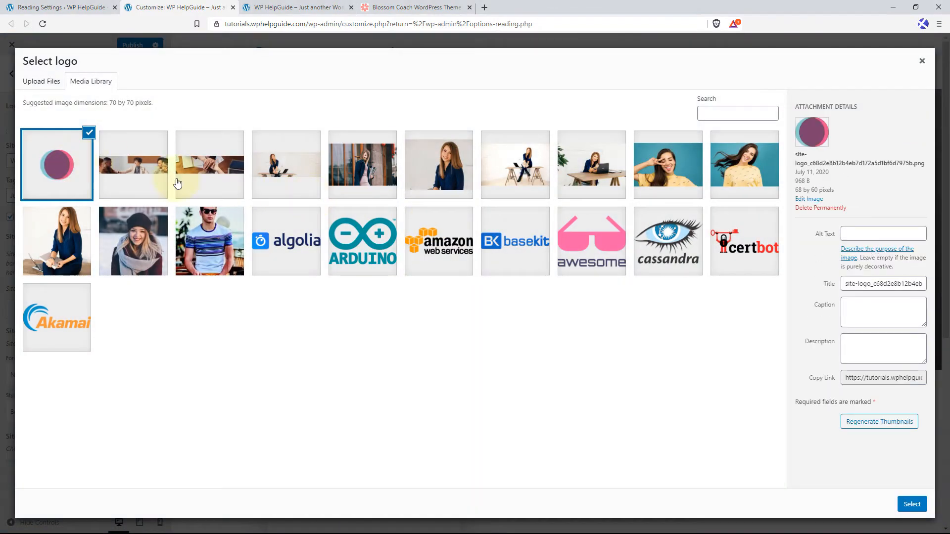
click(912, 505)
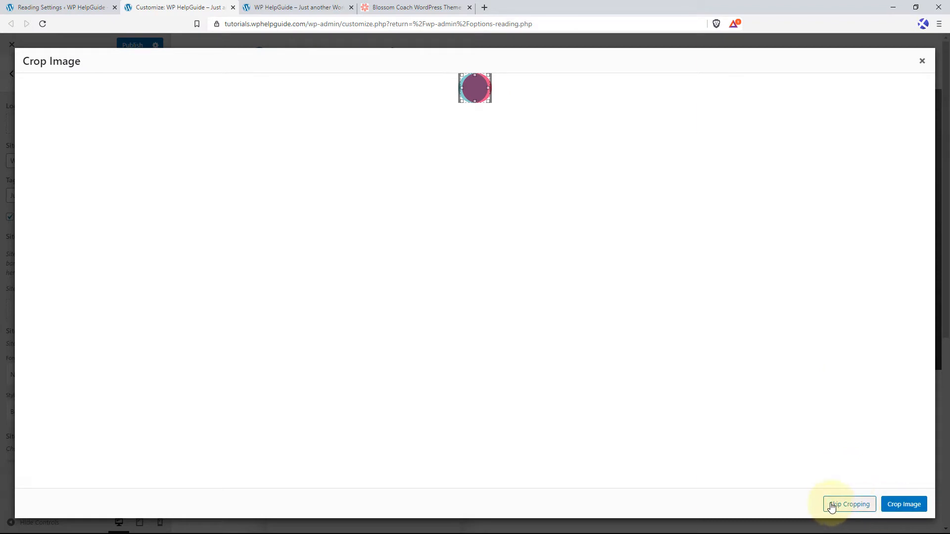
click(849, 506)
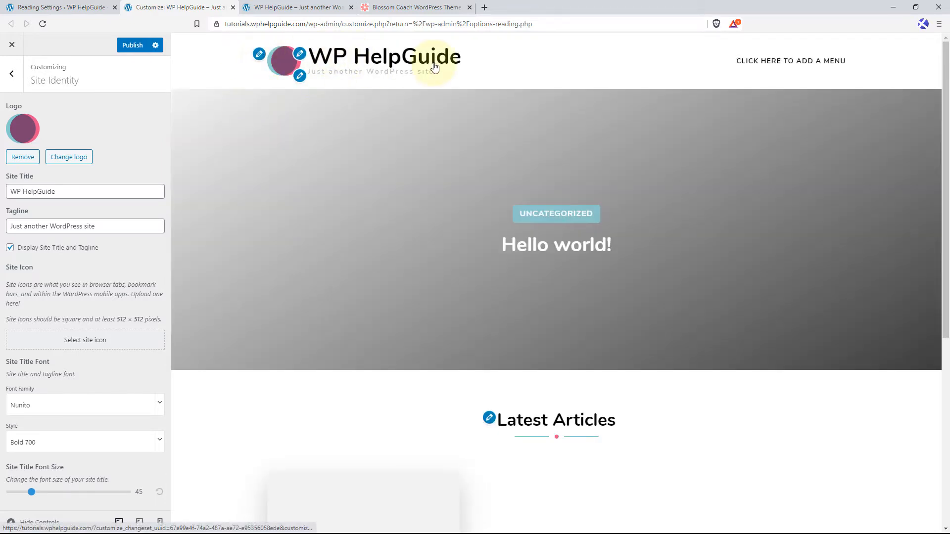
Clear the tagline text in Site Identity, keeping WP HelpGuide as the site title.
drag(78, 193, 6, 192)
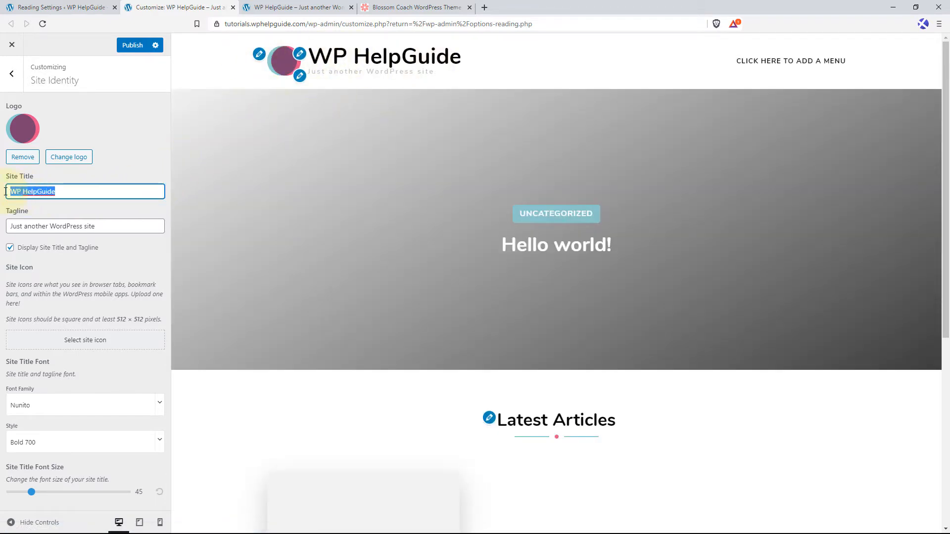
drag(108, 227, 9, 228)
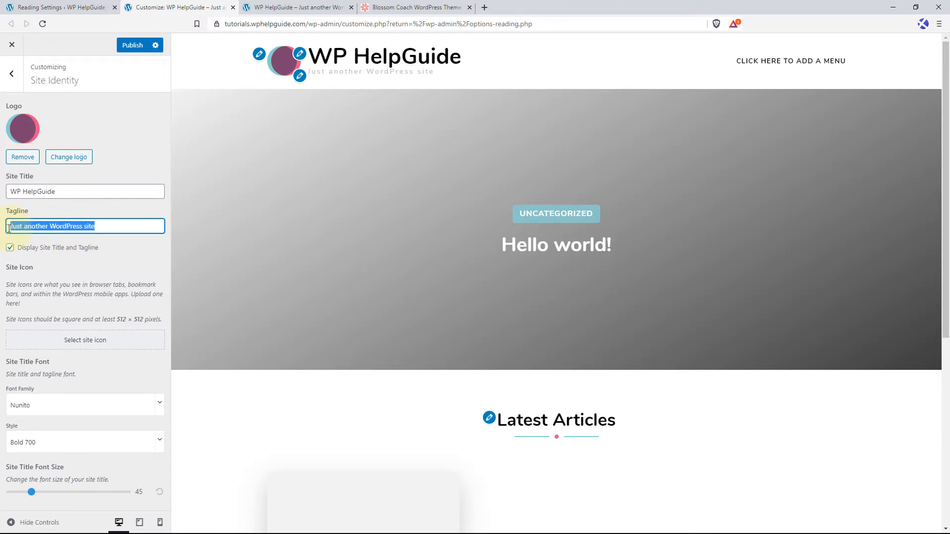
key(BackSpace)
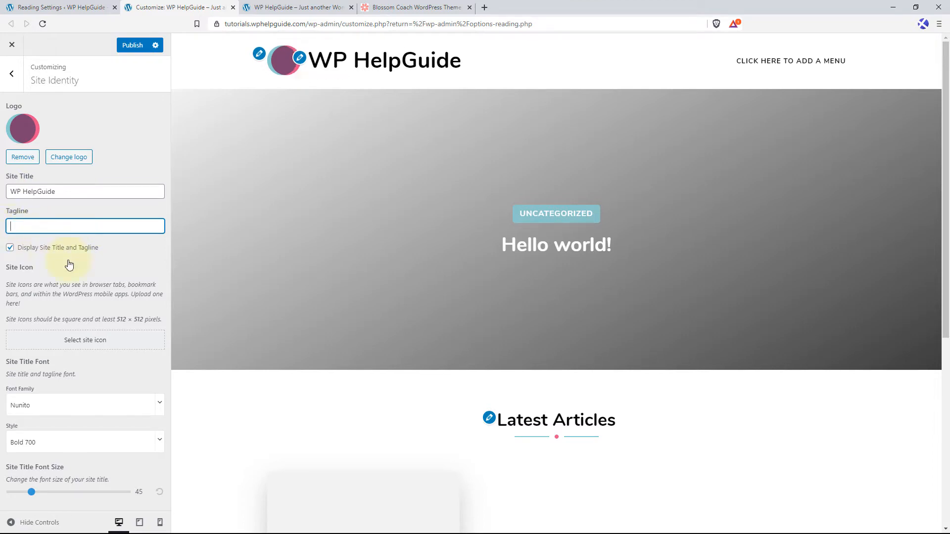
Set the round logo image from the media library as the site icon without cropping.
click(104, 344)
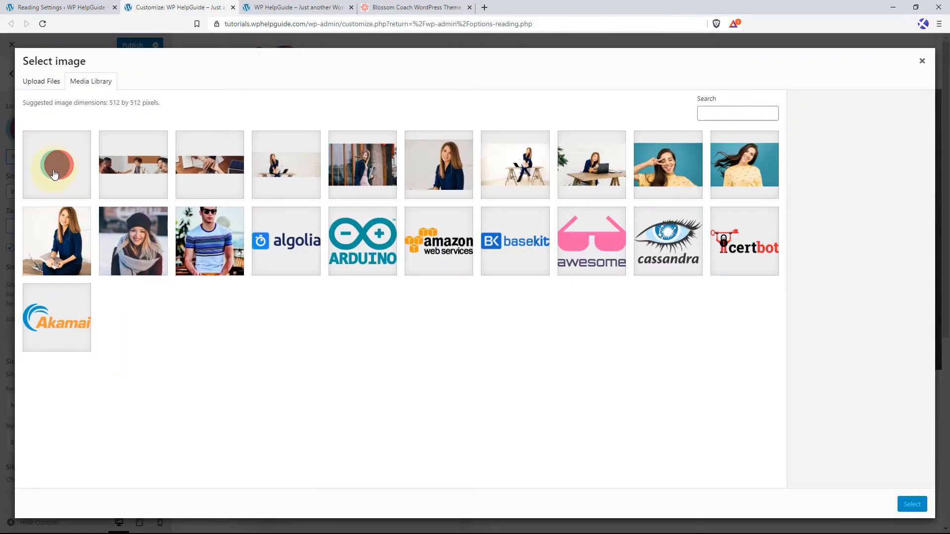
click(54, 174)
click(913, 505)
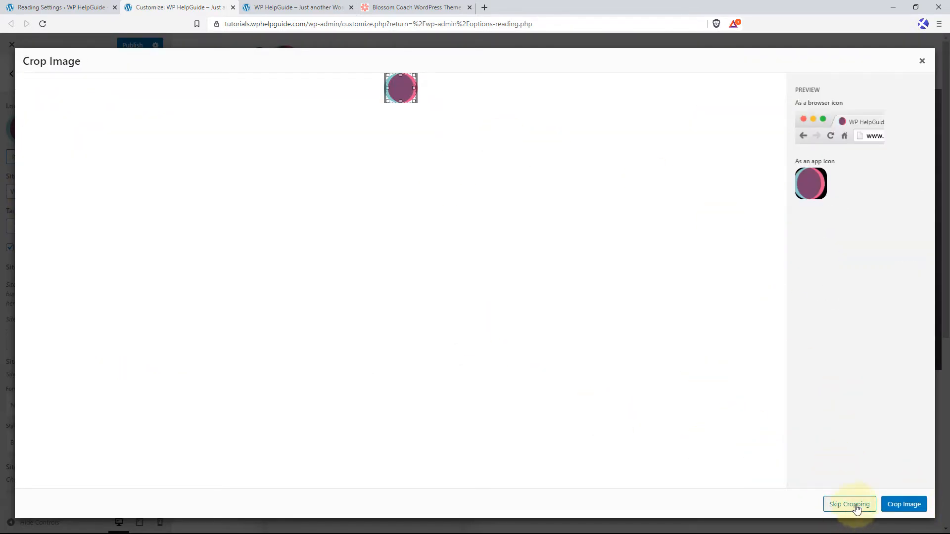
click(856, 505)
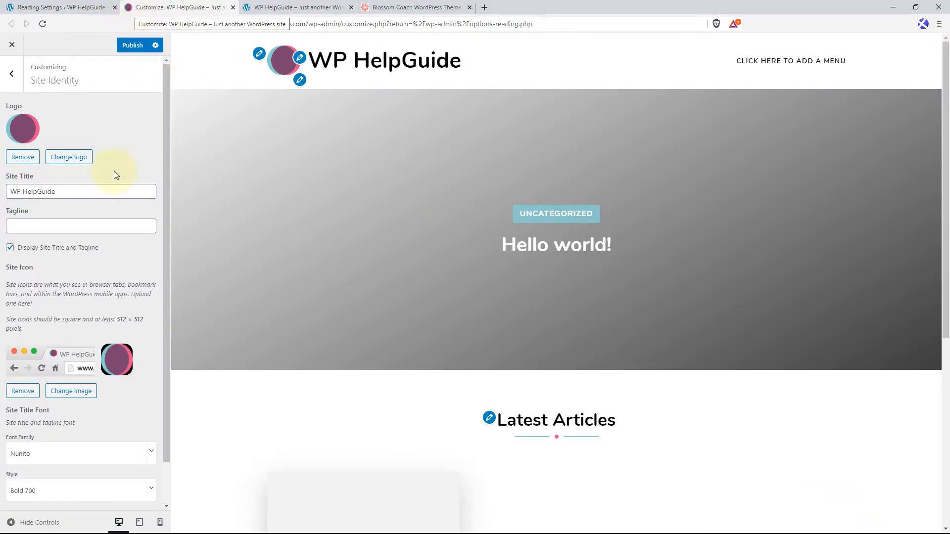
Set the site title font size to 36 and publish the Site Identity changes.
scroll(93, 266, down, 1)
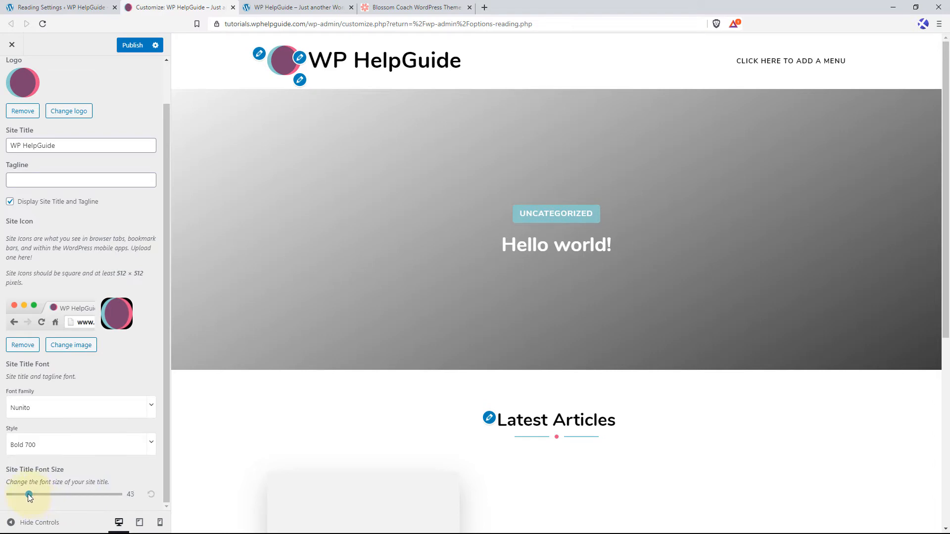
drag(28, 493, 24, 494)
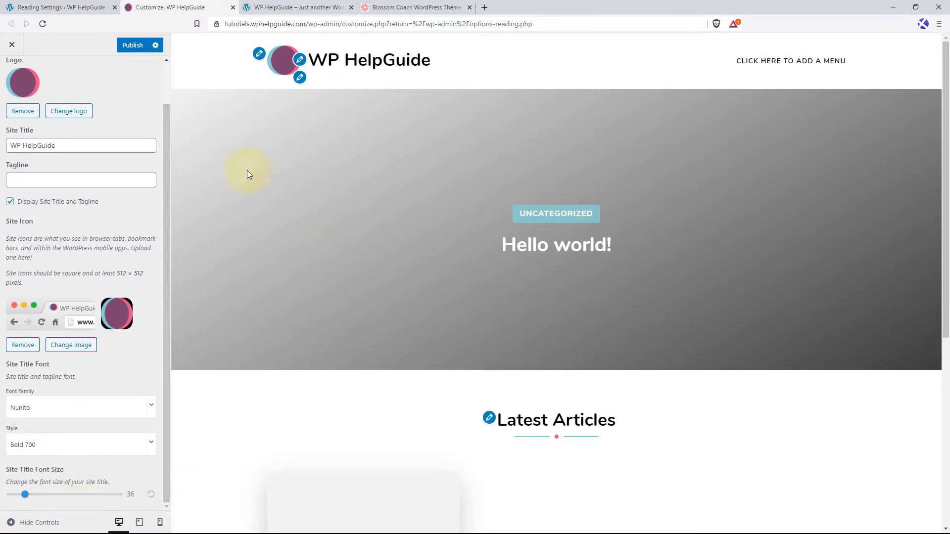
click(132, 47)
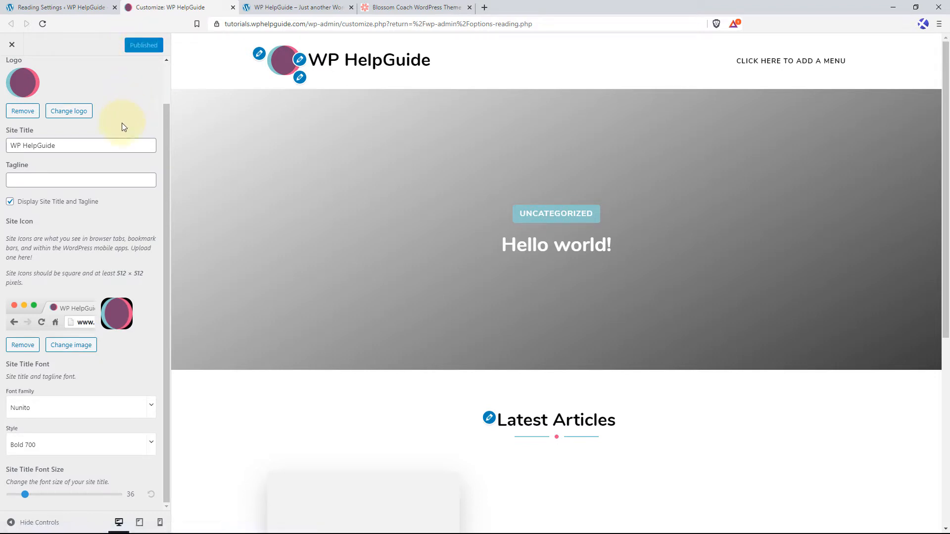
scroll(122, 127, up, 1)
click(18, 79)
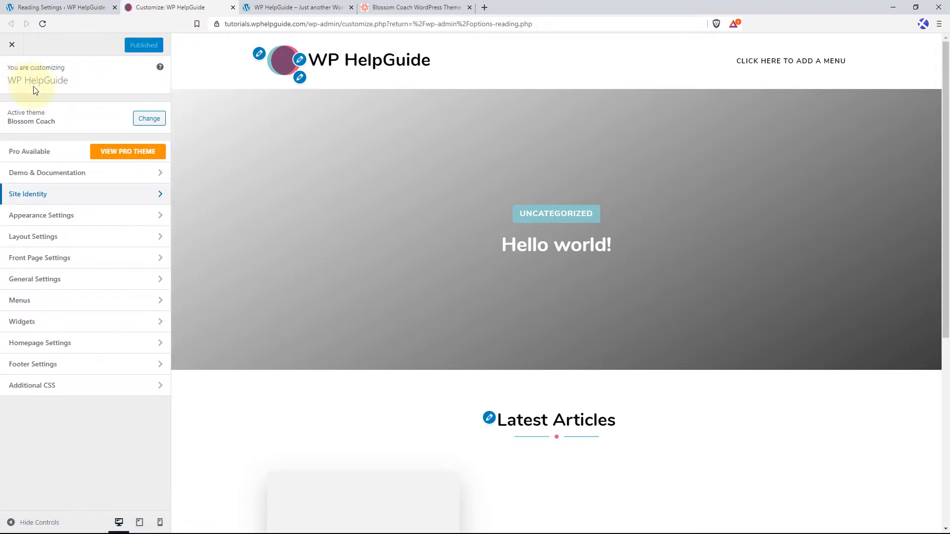
Try a red site background color #dd3333, lighten it to #dda8a8, and restore the default background color.
click(96, 221)
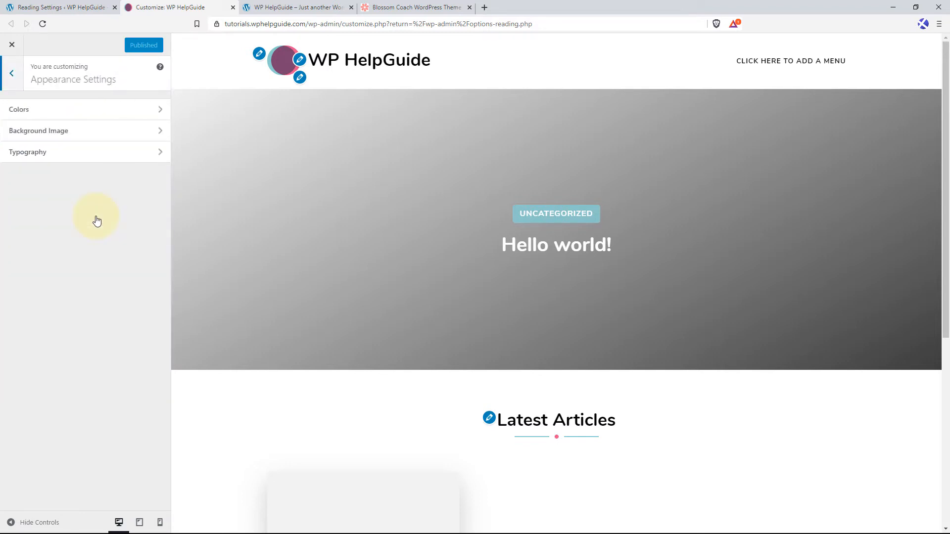
click(84, 116)
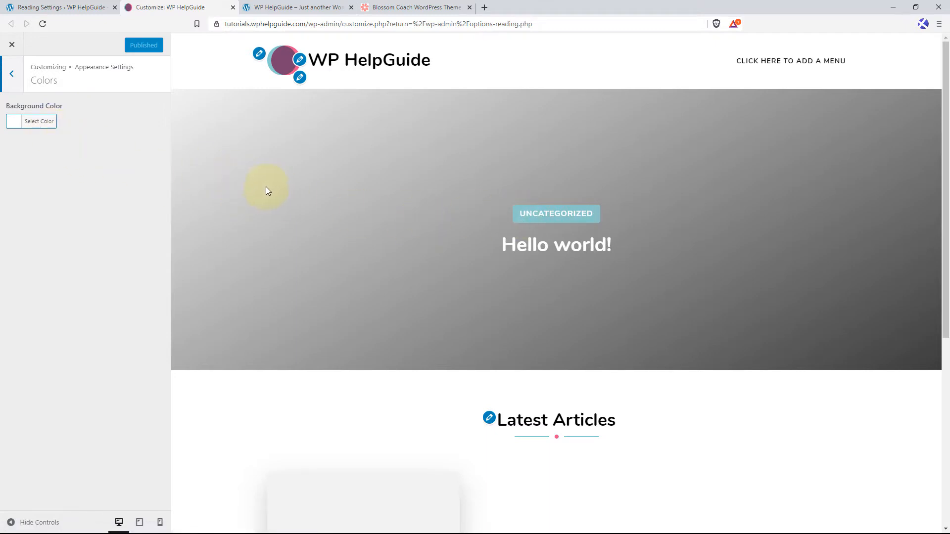
click(50, 129)
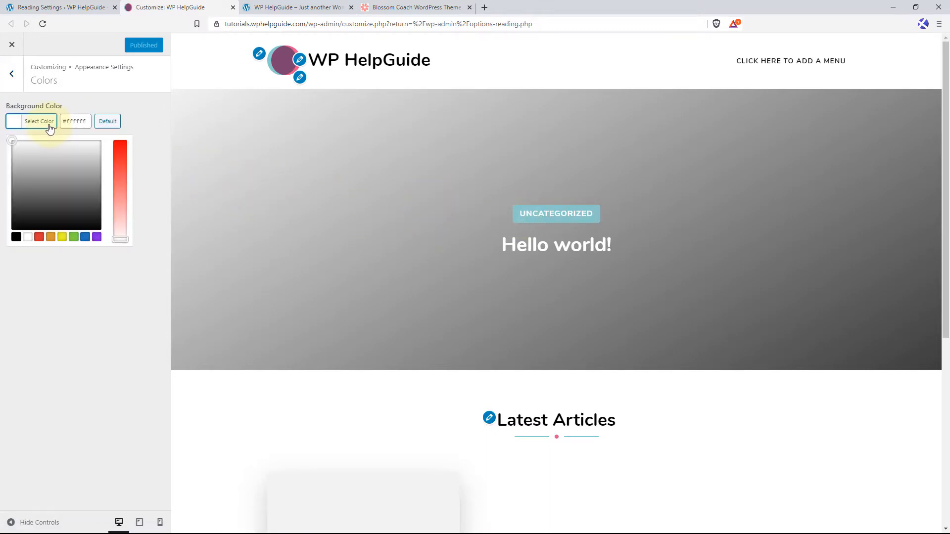
click(39, 238)
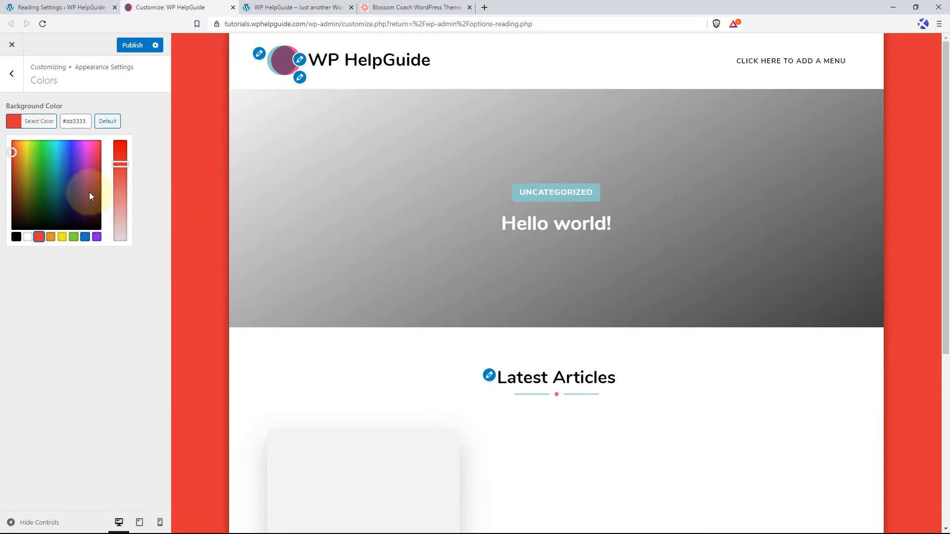
drag(89, 123, 68, 126)
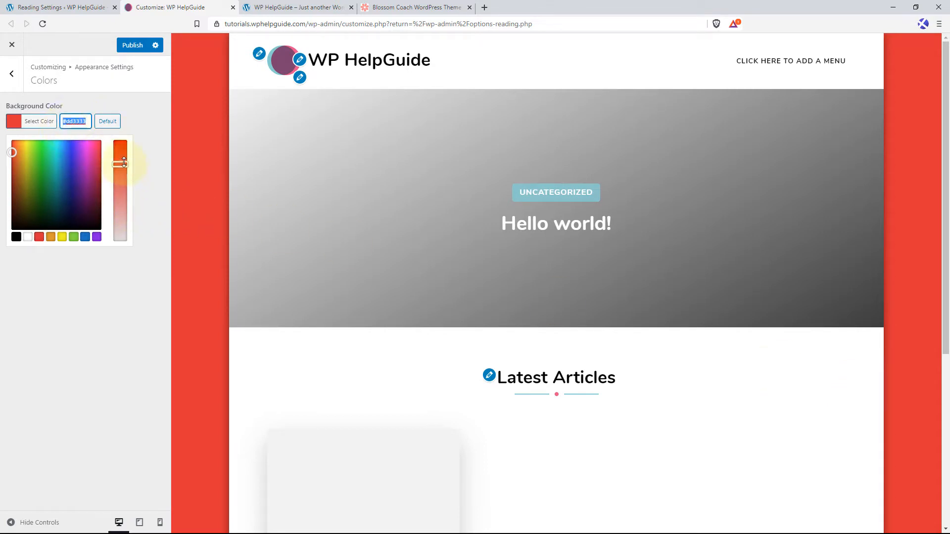
drag(120, 163, 128, 200)
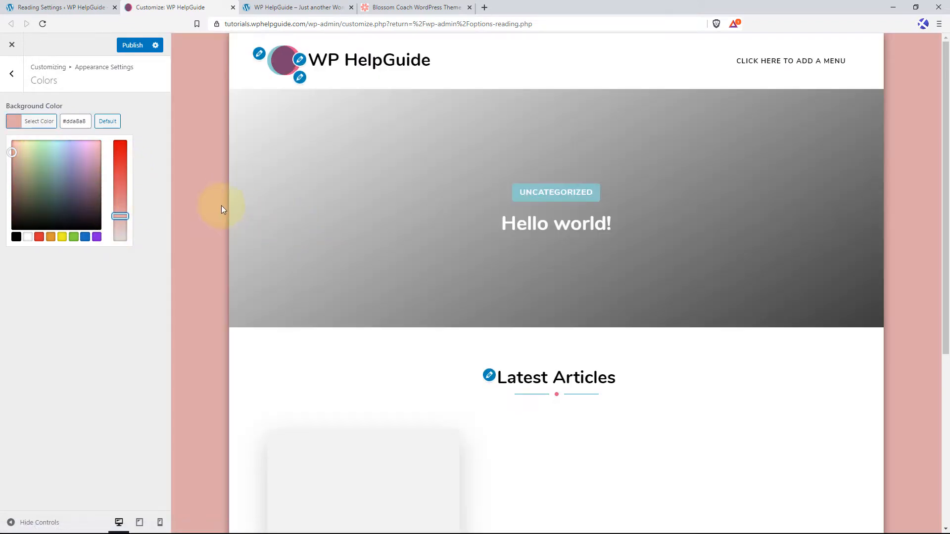
click(107, 122)
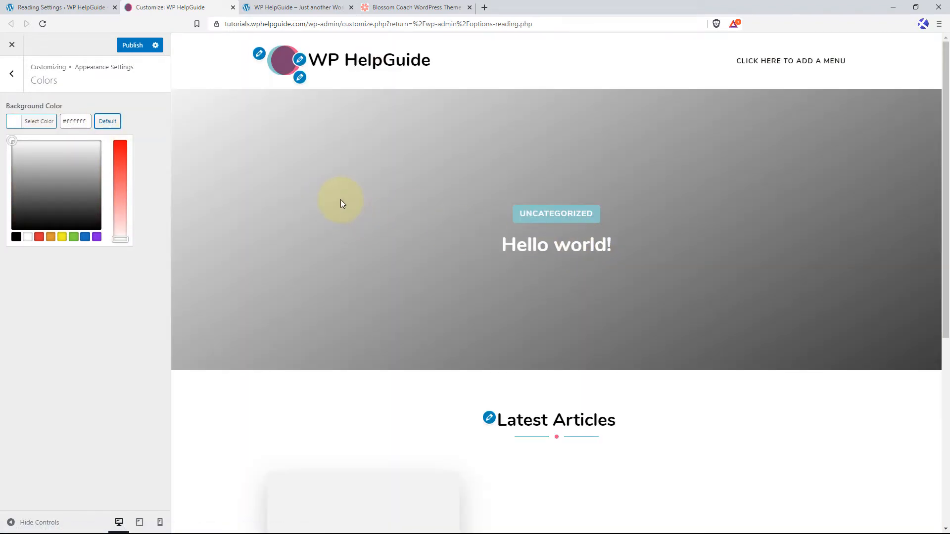
click(11, 73)
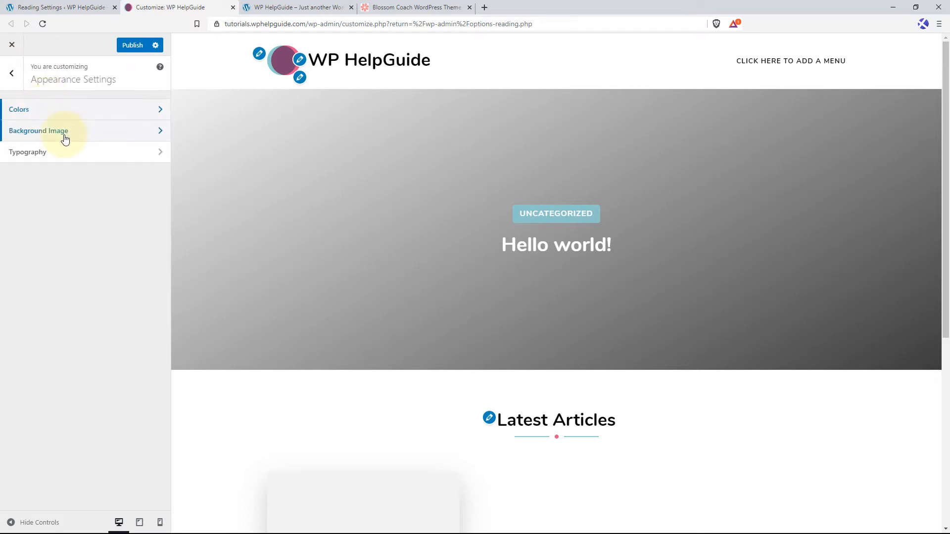
Try the woman-in-blue-coat photo from the media library as the site's background image and check it along the page preview.
click(66, 139)
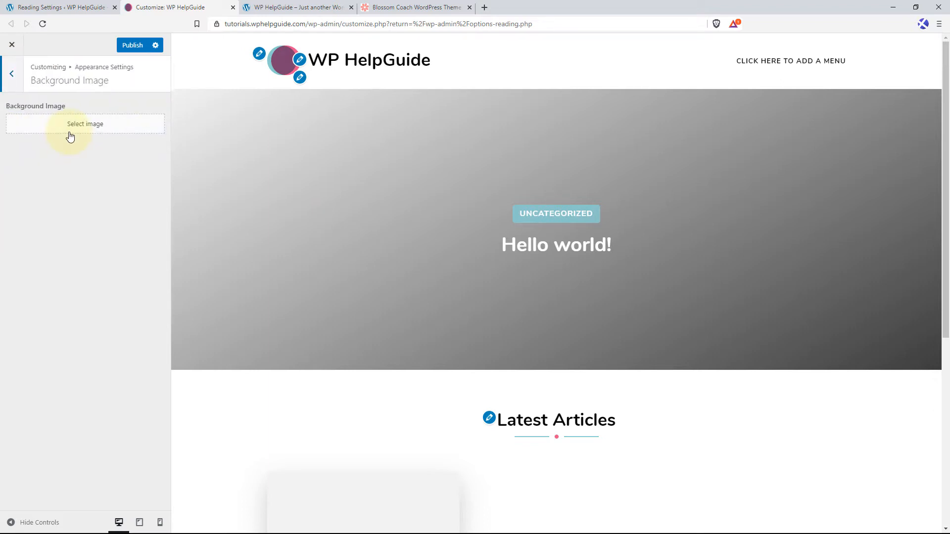
click(96, 128)
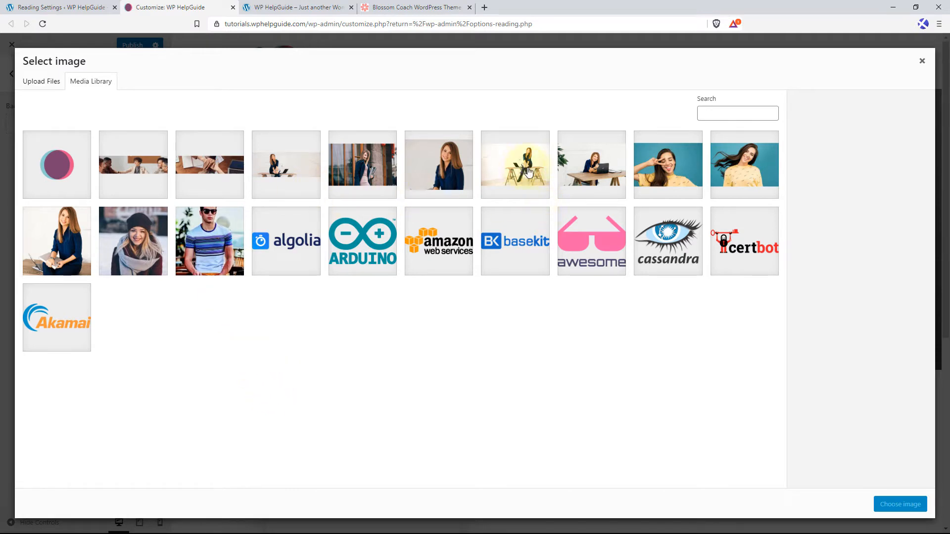
click(369, 171)
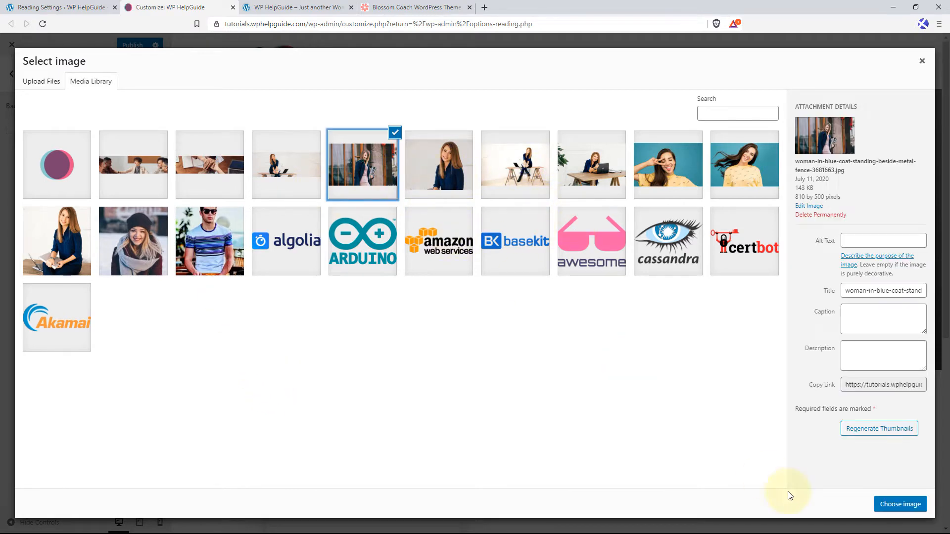
click(893, 503)
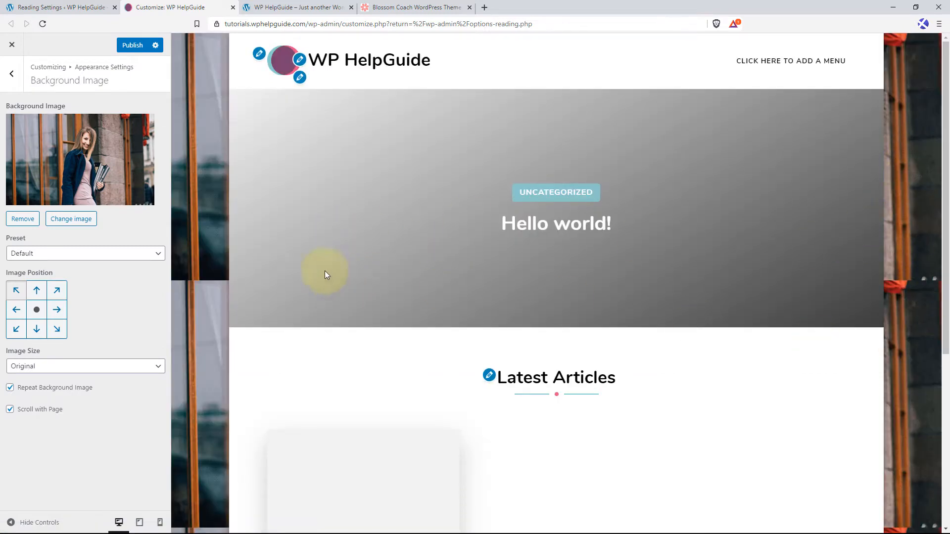
scroll(259, 280, down, 5)
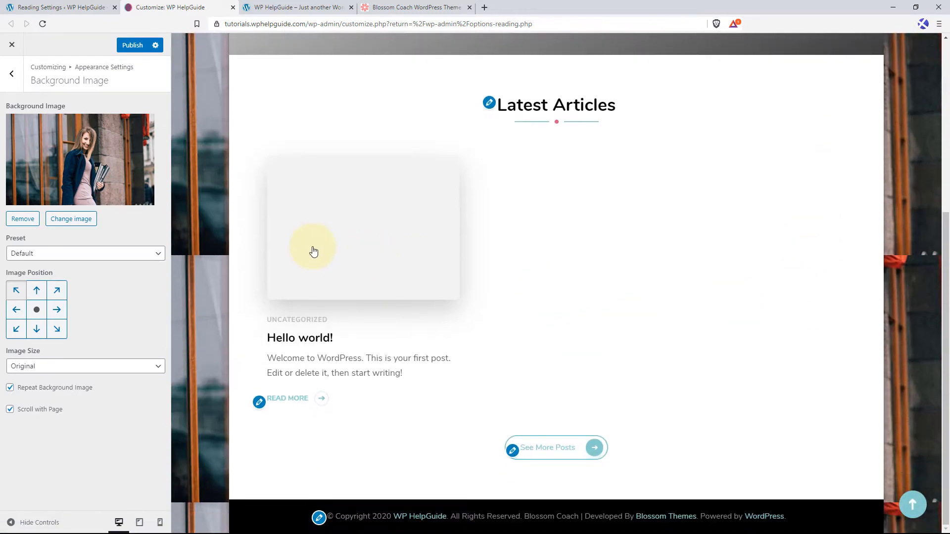
scroll(208, 263, up, 1)
scroll(181, 269, up, 1)
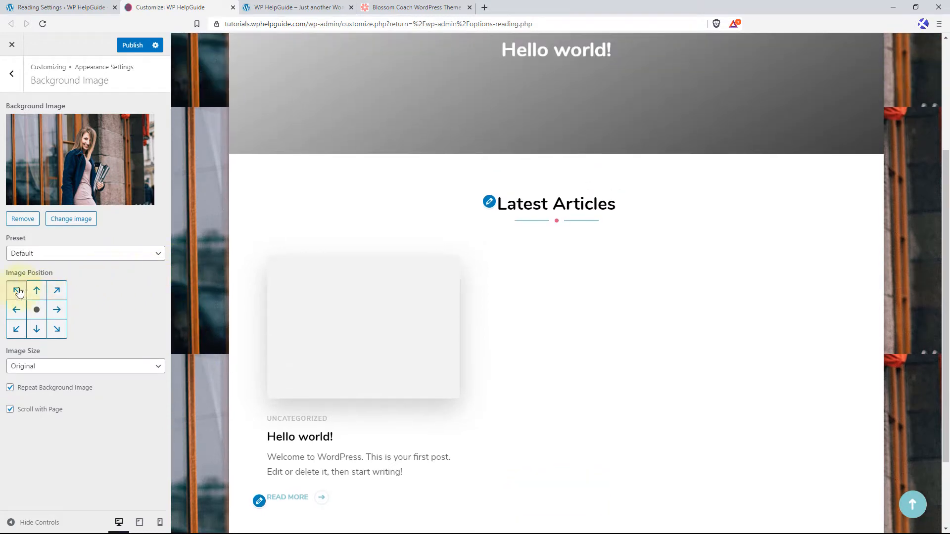
Check the background image's preset options, leaving Default, and remove the background image from the site.
click(115, 258)
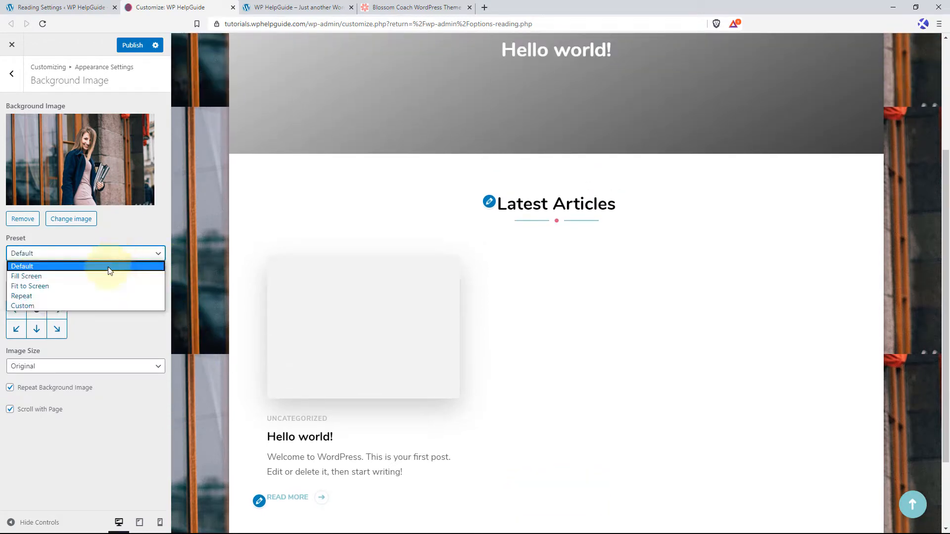
click(141, 334)
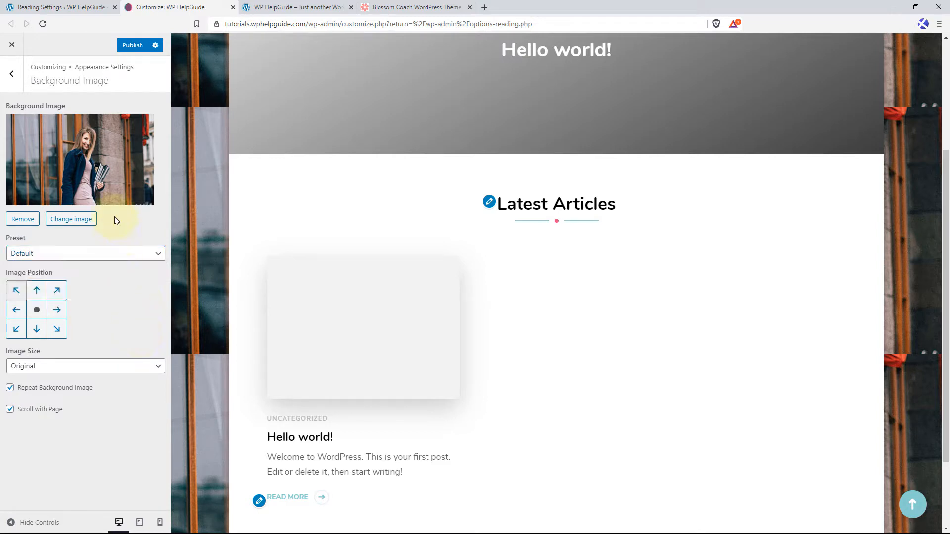
click(23, 219)
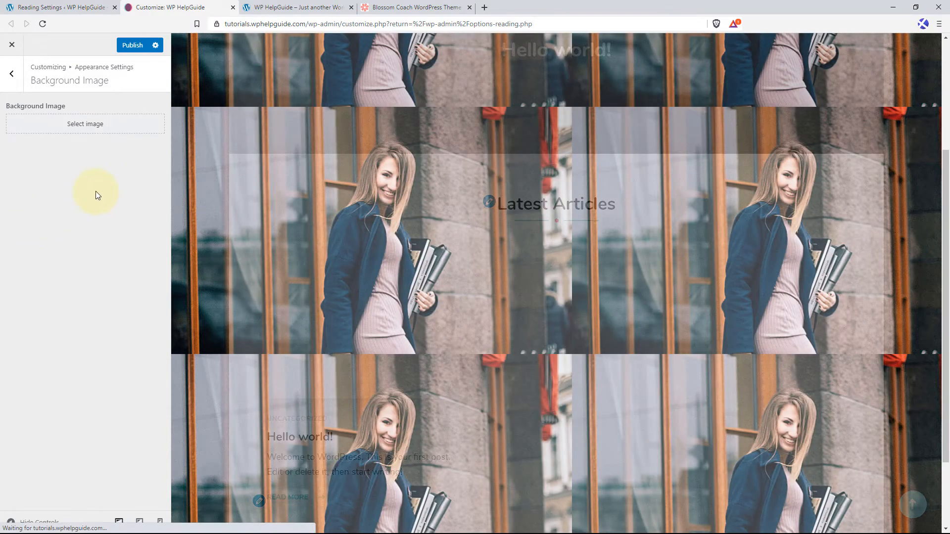
scroll(682, 281, up, 4)
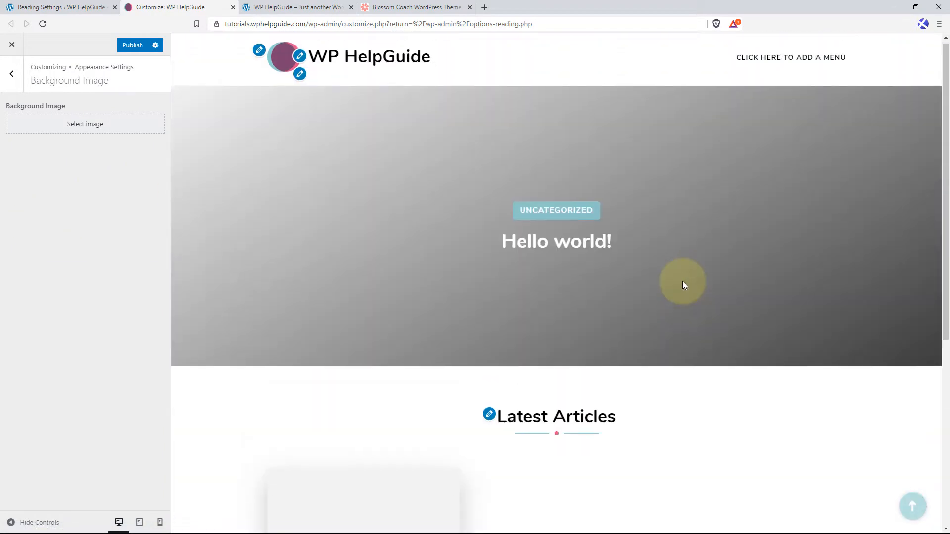
click(12, 73)
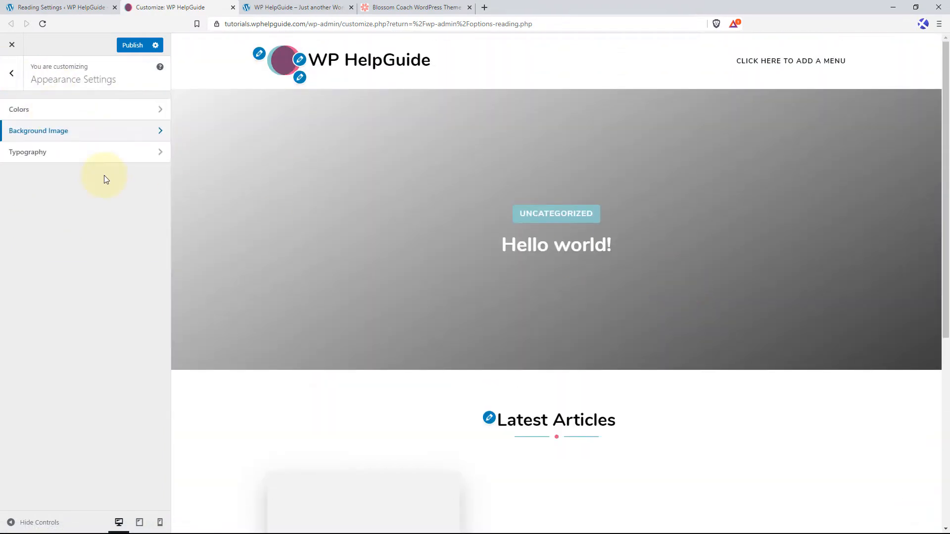
Review the Typography, Layout Settings and Front Page Settings options, and look at the Blossom Coach theme demo for comparison.
click(82, 159)
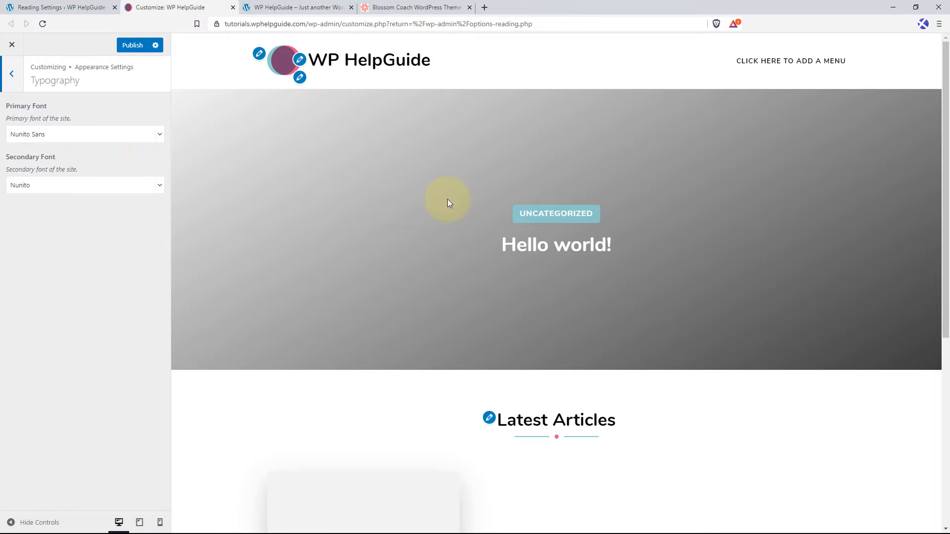
click(21, 76)
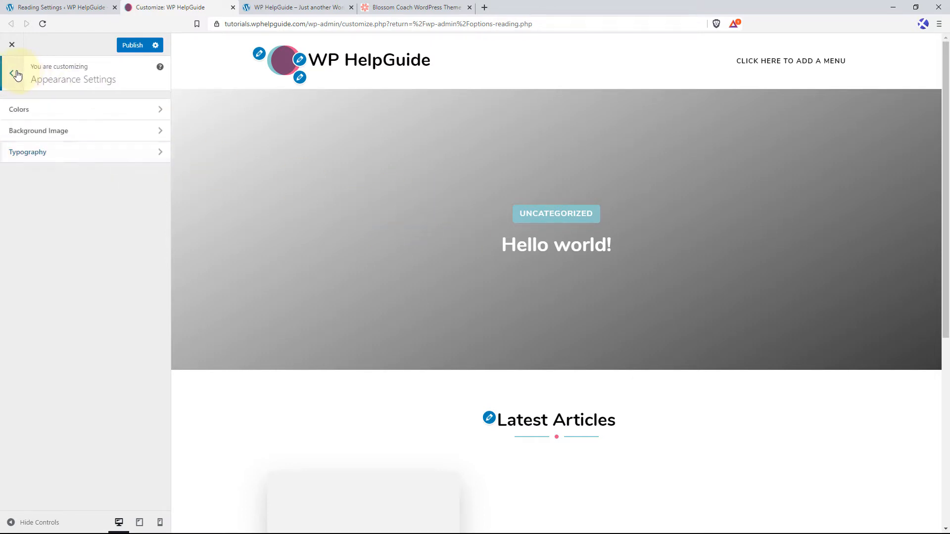
click(16, 74)
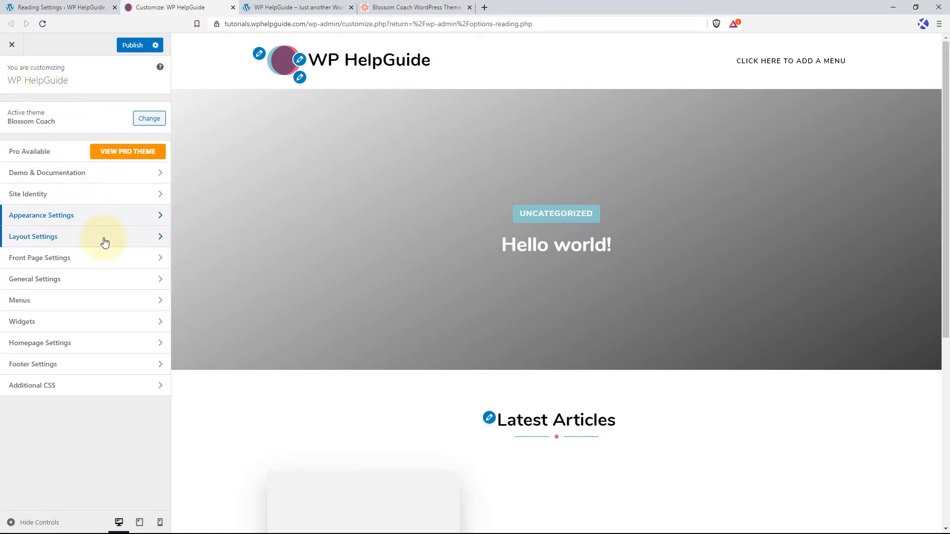
click(133, 237)
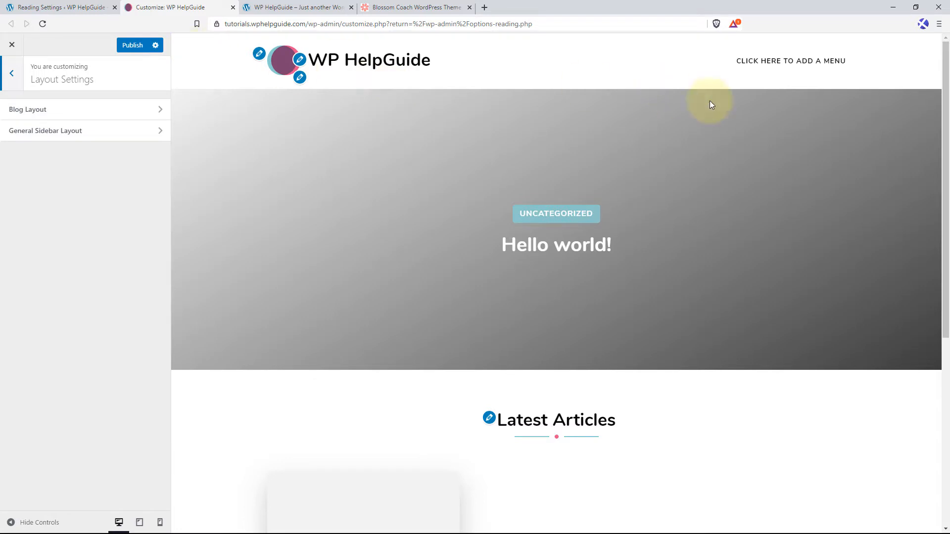
click(18, 80)
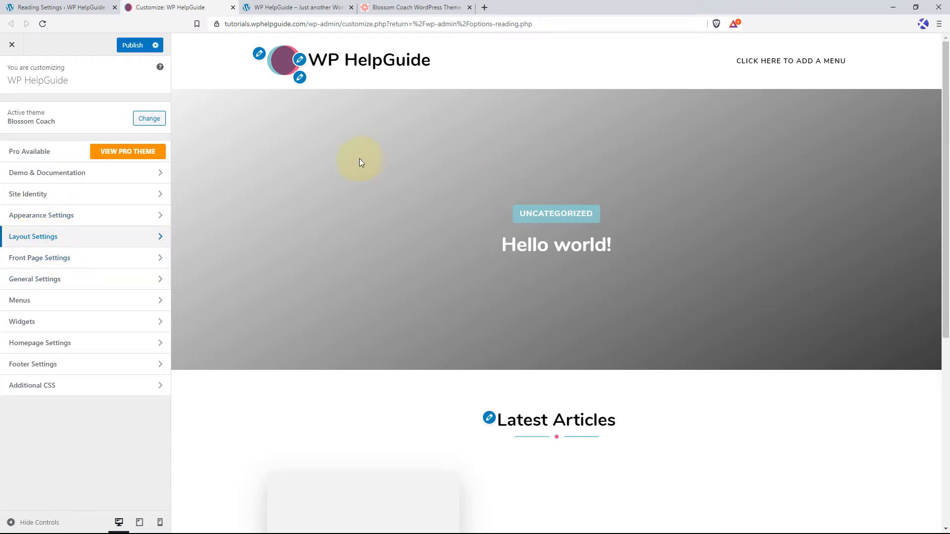
click(66, 264)
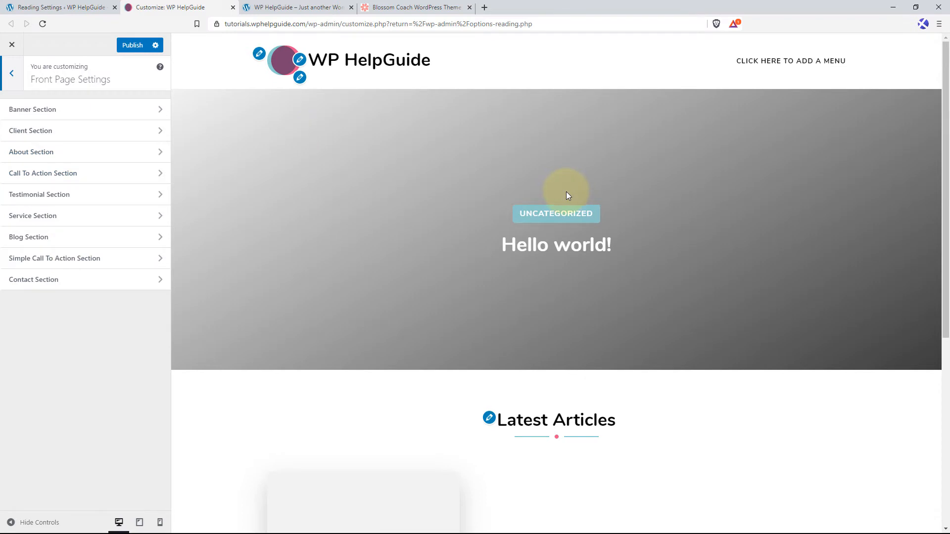
click(395, 14)
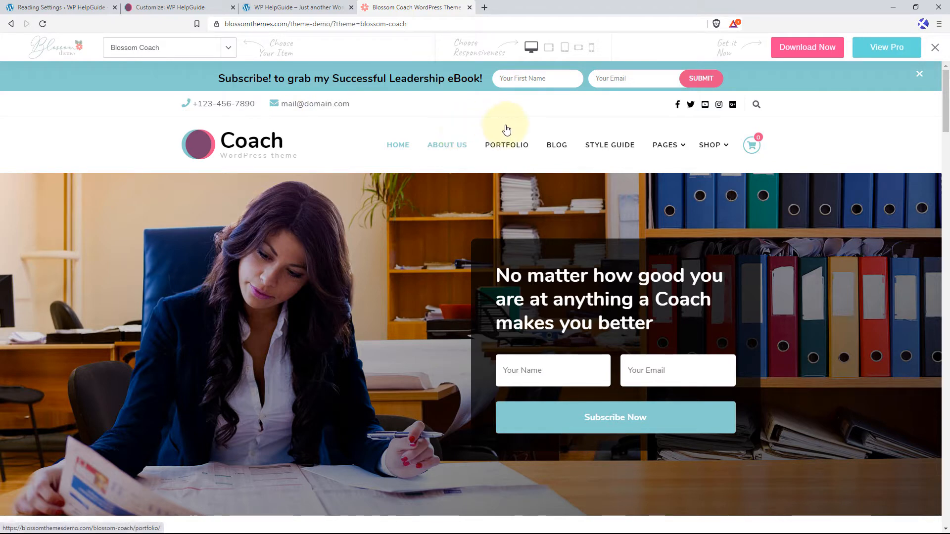
click(179, 7)
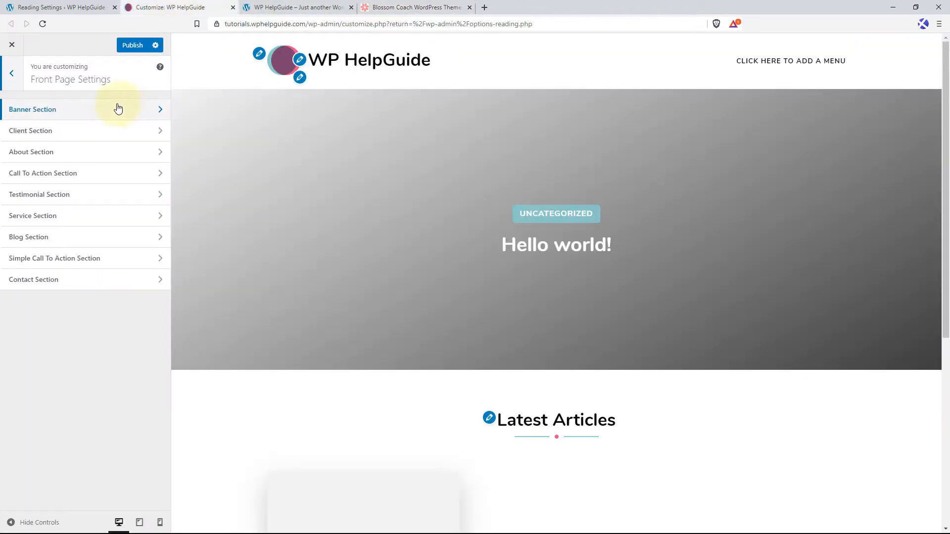
In the Header Settings under General Settings, enable the header search.
click(11, 73)
click(70, 285)
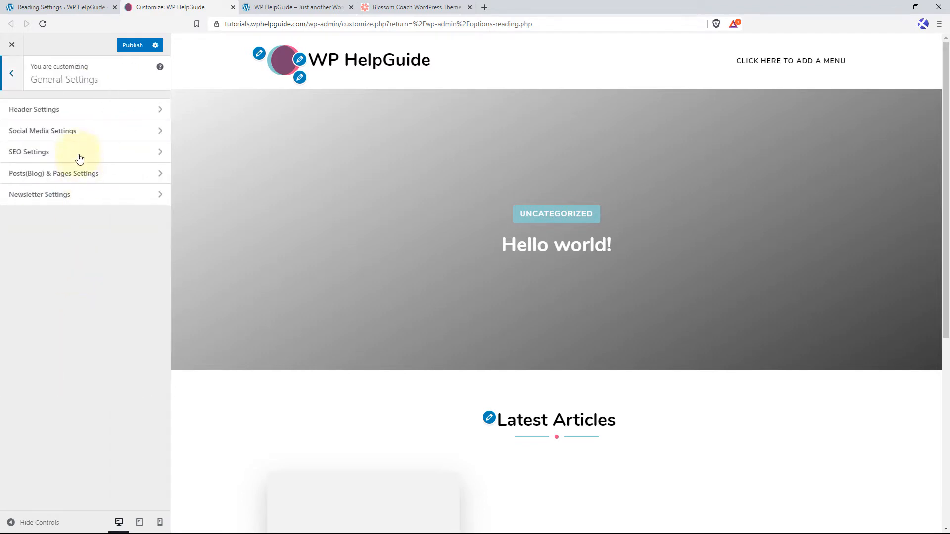
click(78, 117)
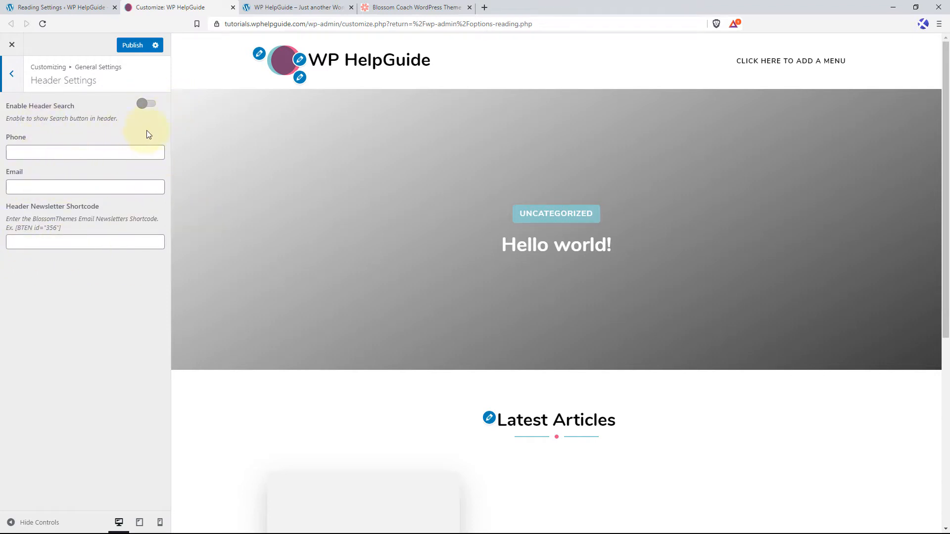
click(152, 106)
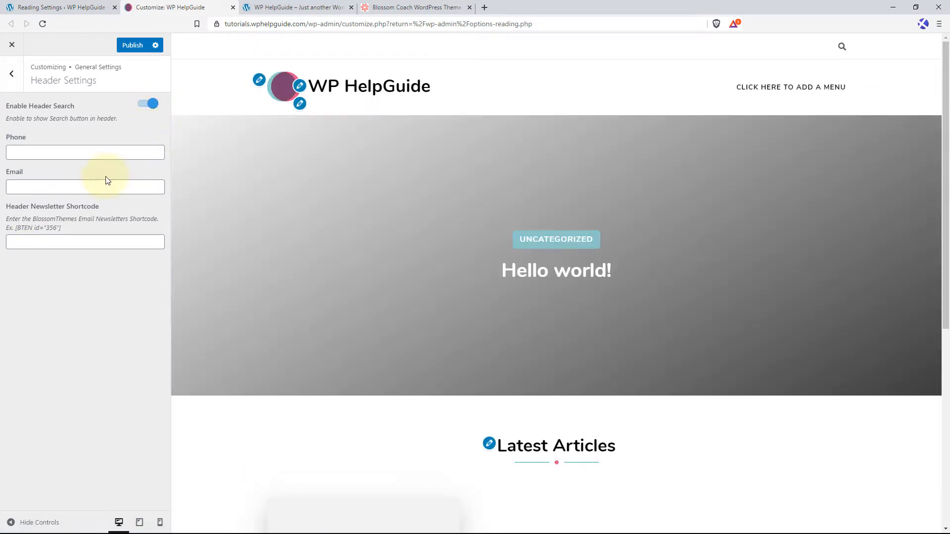
Enter the contact phone number and e-mail address for the site header.
click(58, 153)
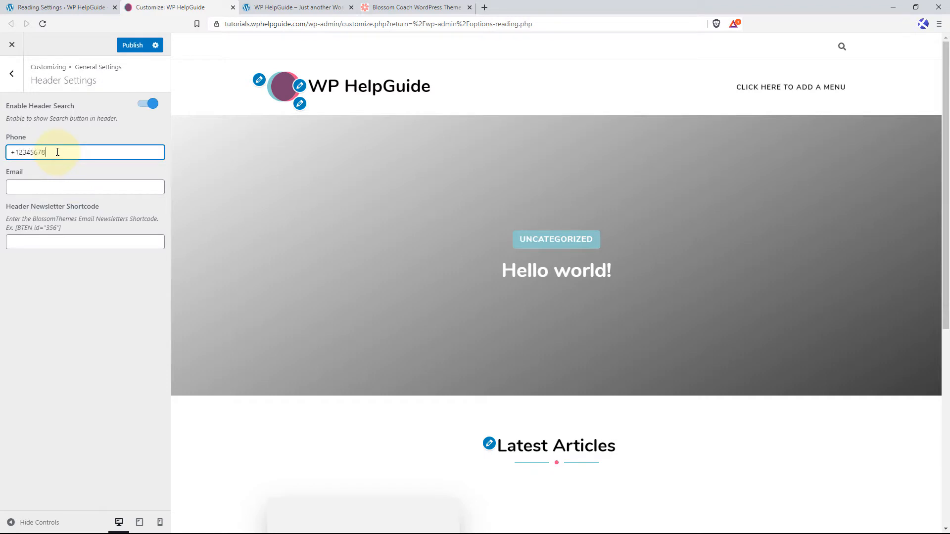
click(68, 187)
text(mail)
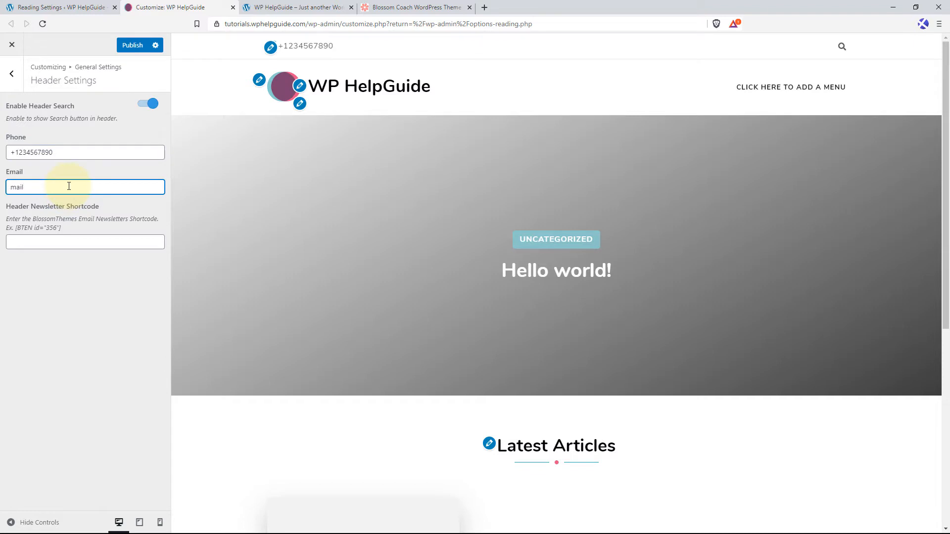
text(@example.com)
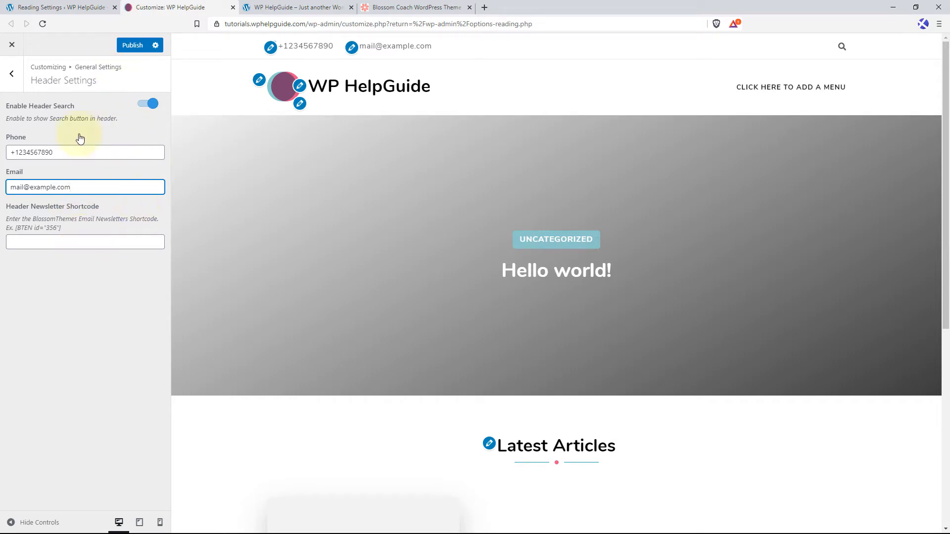
In the WordPress dashboard, start a new BlossomThemes email newsletter titled "Subscribe! to grab my Successful Leadership eBook!".
click(67, 7)
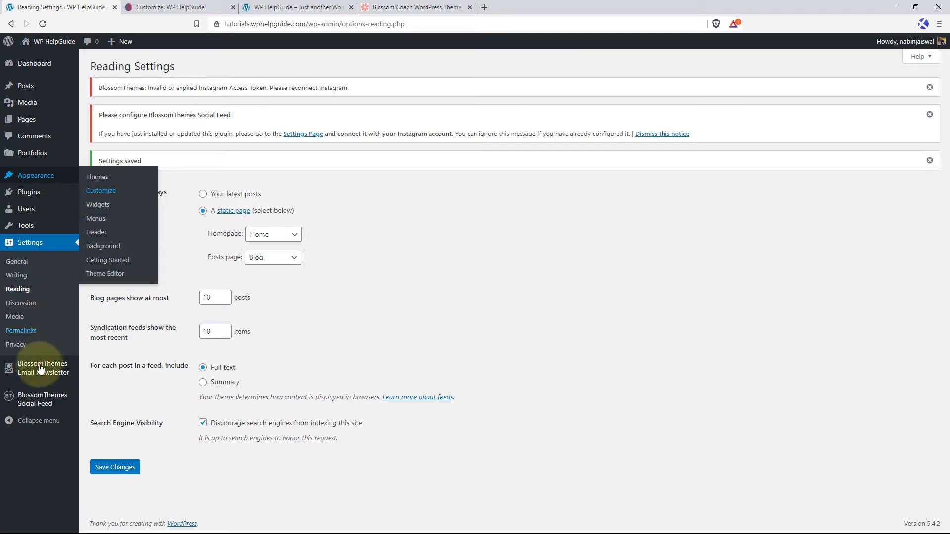
mouse_move(32, 367)
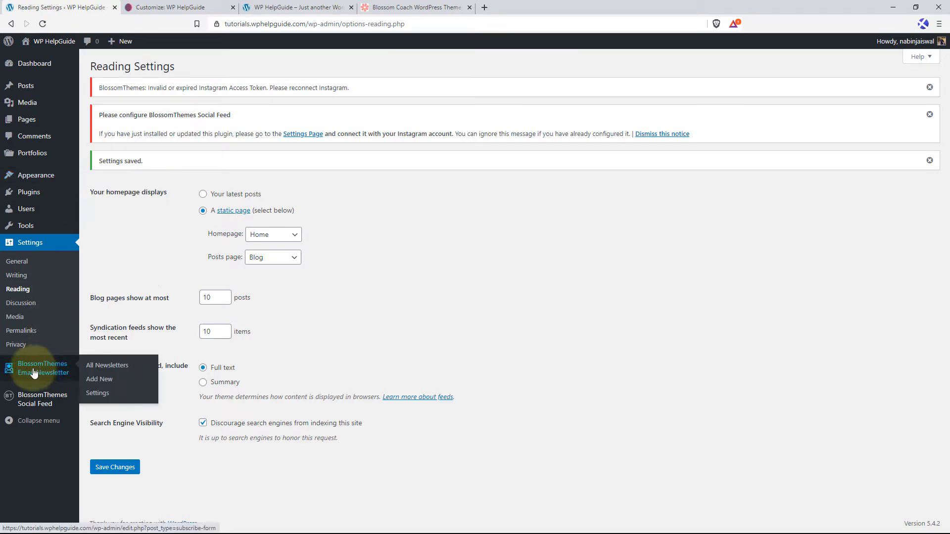
click(103, 380)
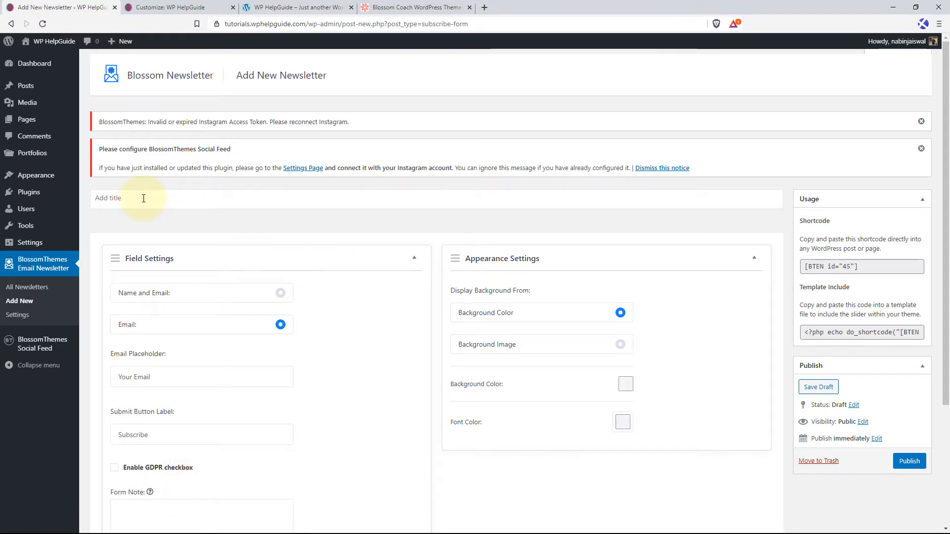
click(140, 201)
text(Subscribe! to grab my Successful Leadership eBook!)
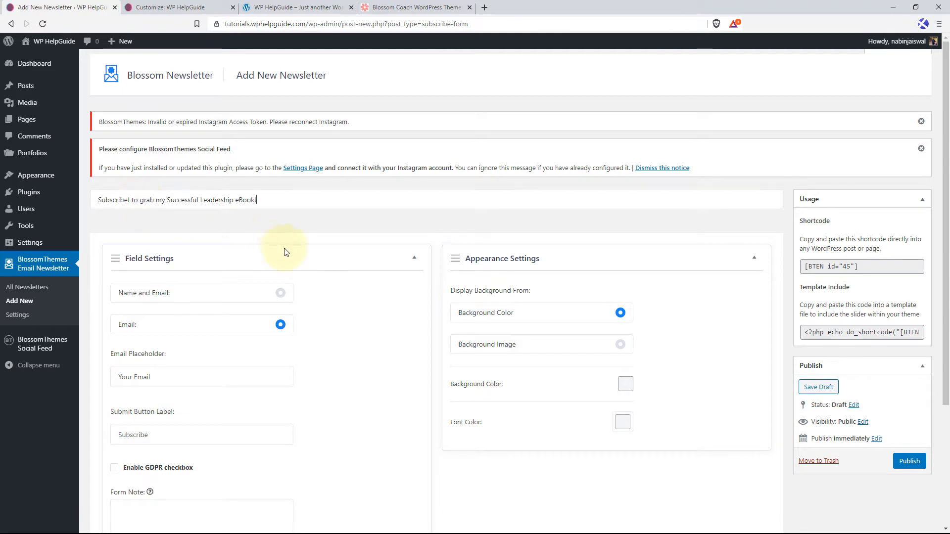
Set the newsletter form to collect both name and email, and look over its remaining field settings.
scroll(222, 227, down, 2)
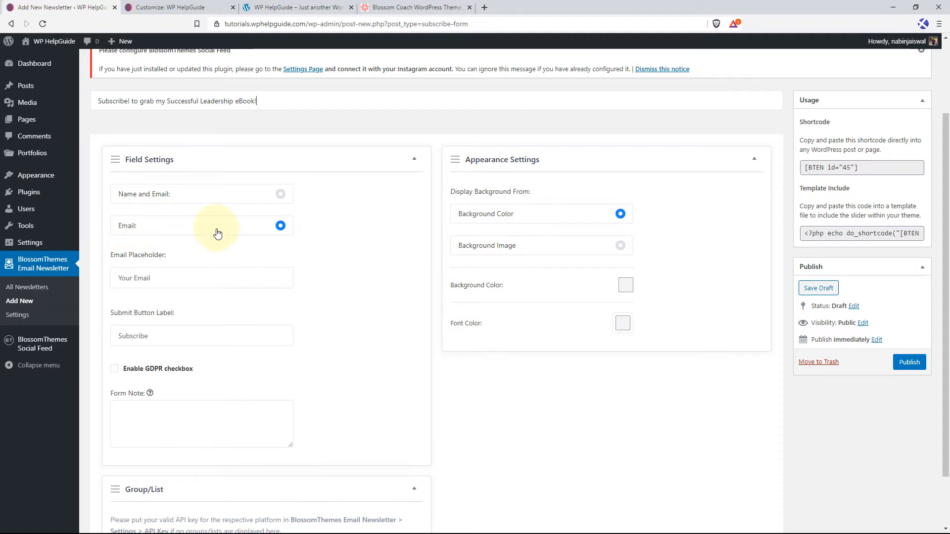
click(281, 194)
scroll(163, 227, down, 3)
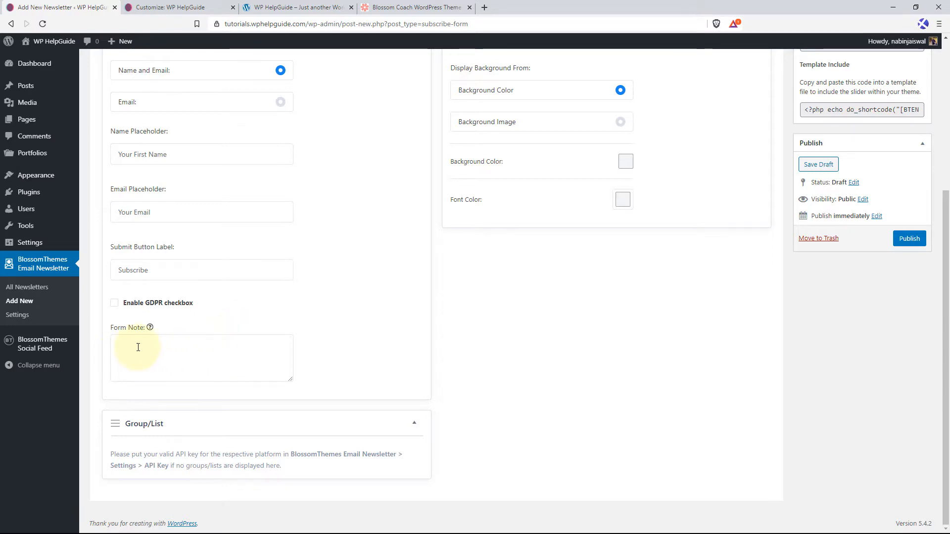
scroll(549, 223, up, 2)
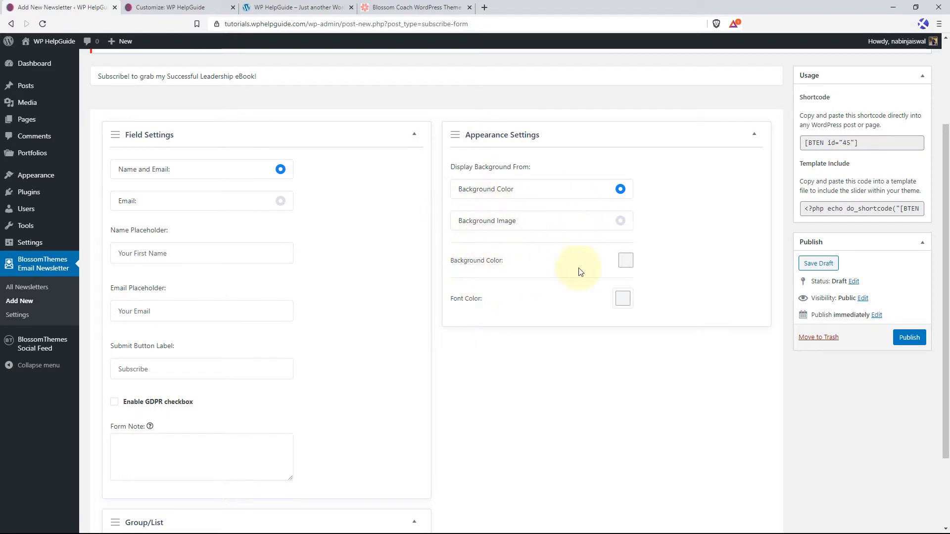
Set the newsletter form's background color to #88ced0.
click(625, 260)
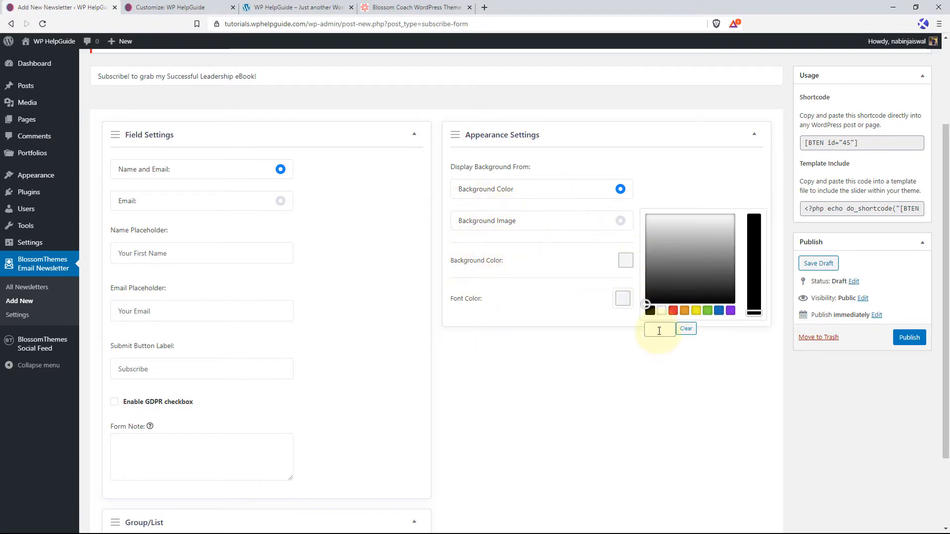
click(676, 267)
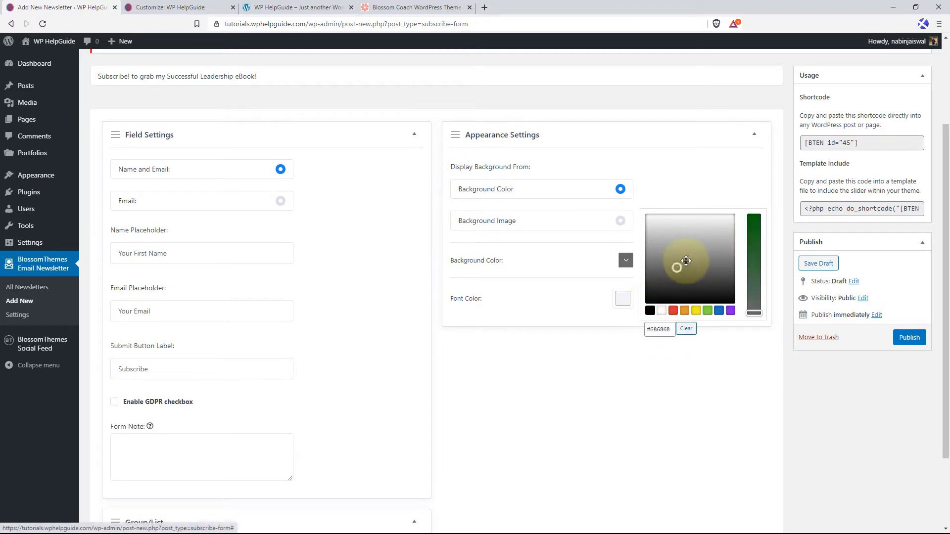
click(687, 261)
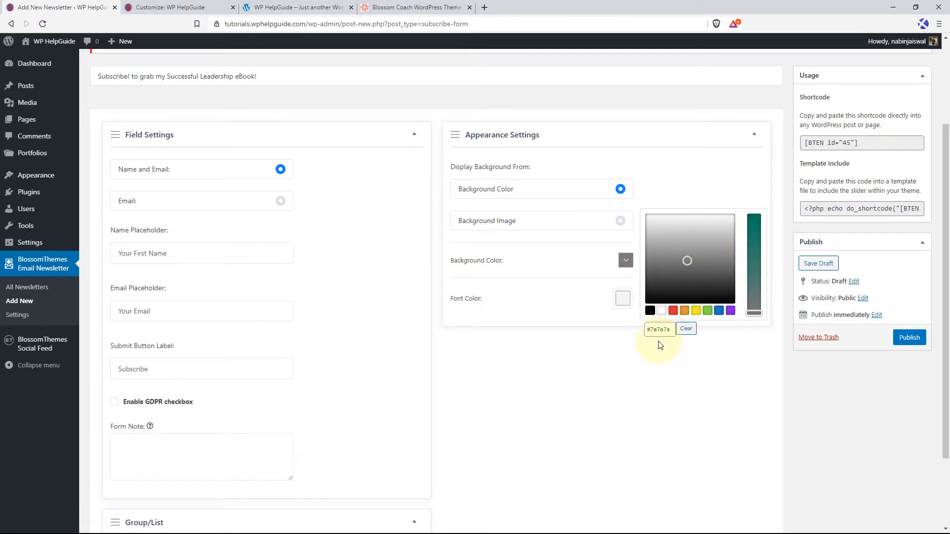
drag(672, 330, 648, 332)
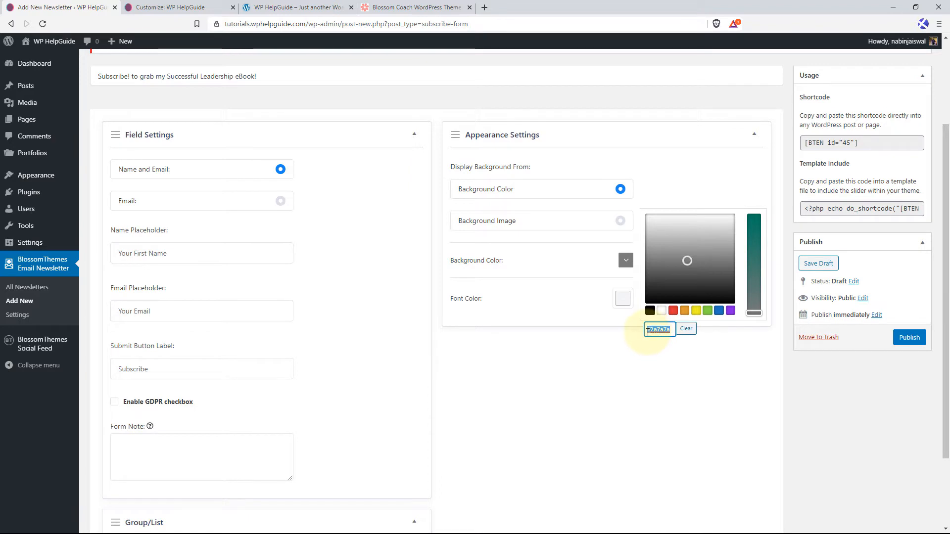
text(#88ced0)
click(674, 365)
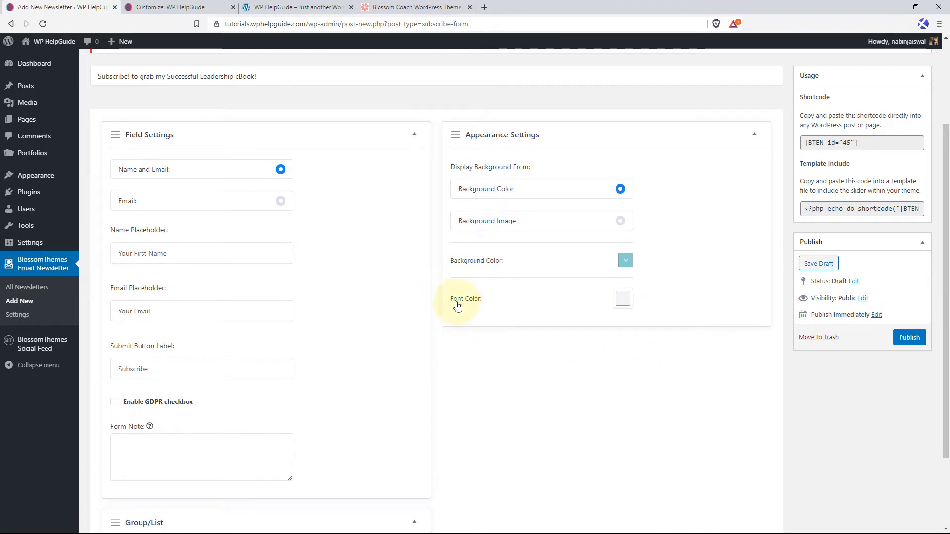
Set the newsletter form's font color to black (#000000) and publish the newsletter.
click(622, 298)
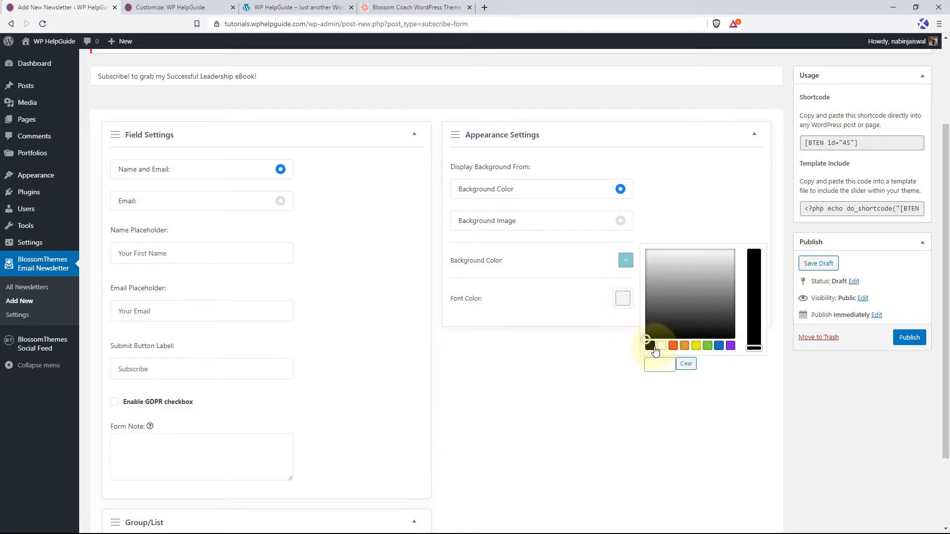
click(651, 346)
click(592, 378)
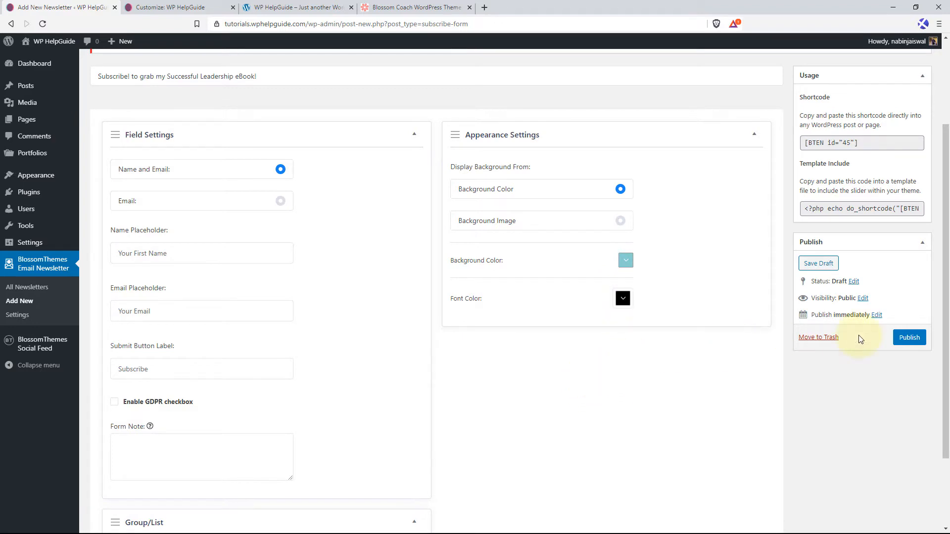
click(908, 340)
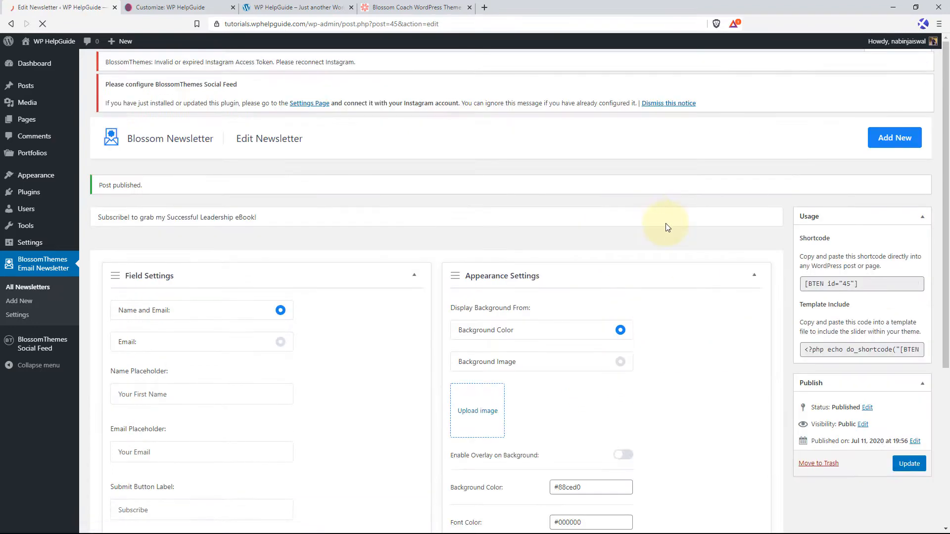
Copy the newsletter's shortcode [BTEN id="45"] into the customizer's Header Newsletter Shortcode setting and publish the site changes.
click(820, 295)
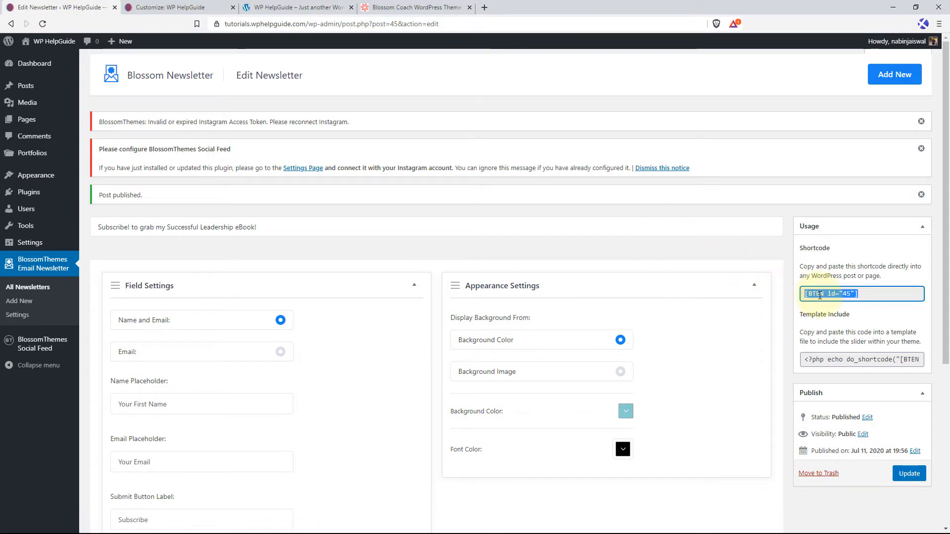
right_click(841, 301)
click(842, 306)
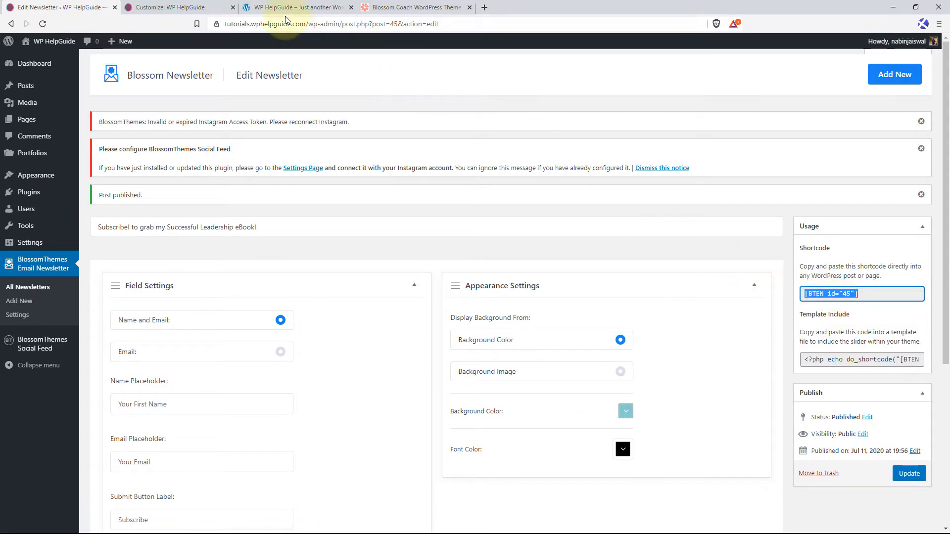
click(168, 7)
click(88, 243)
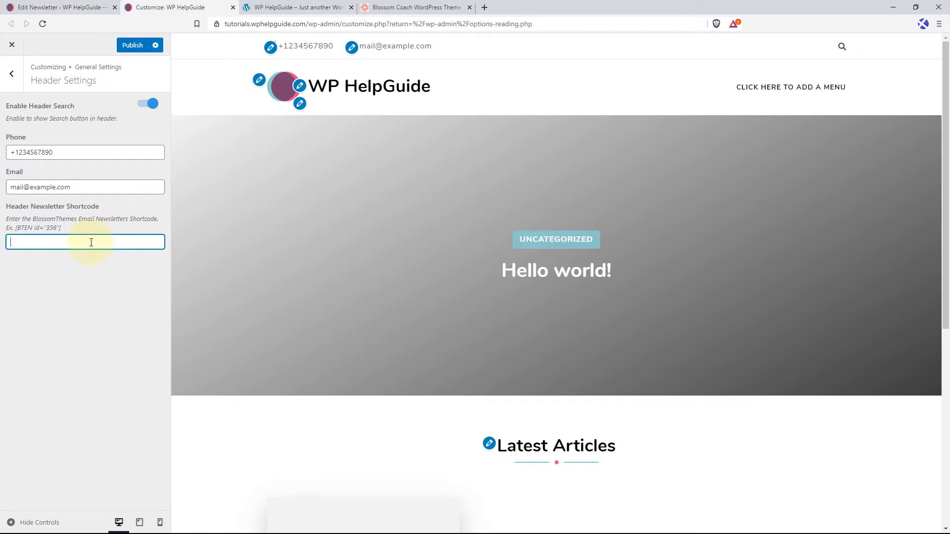
right_click(90, 242)
click(123, 314)
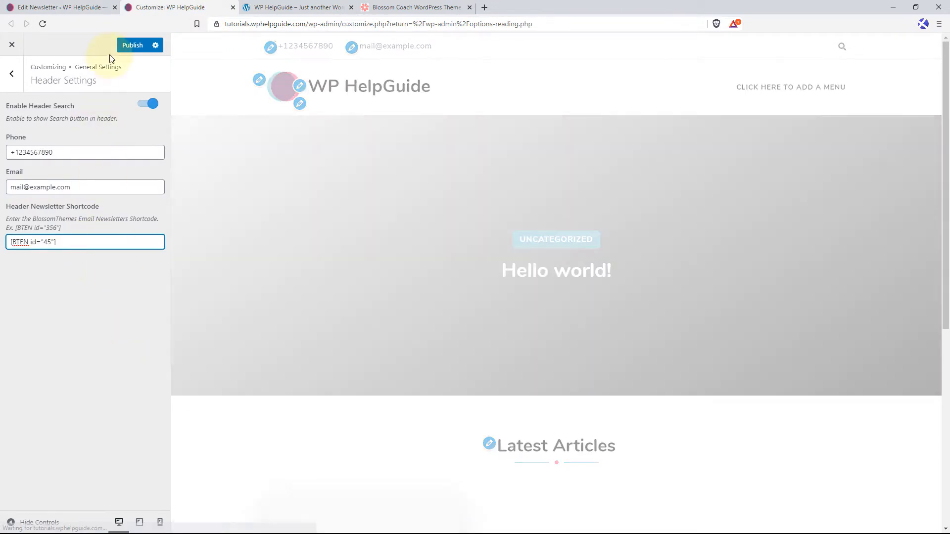
click(132, 45)
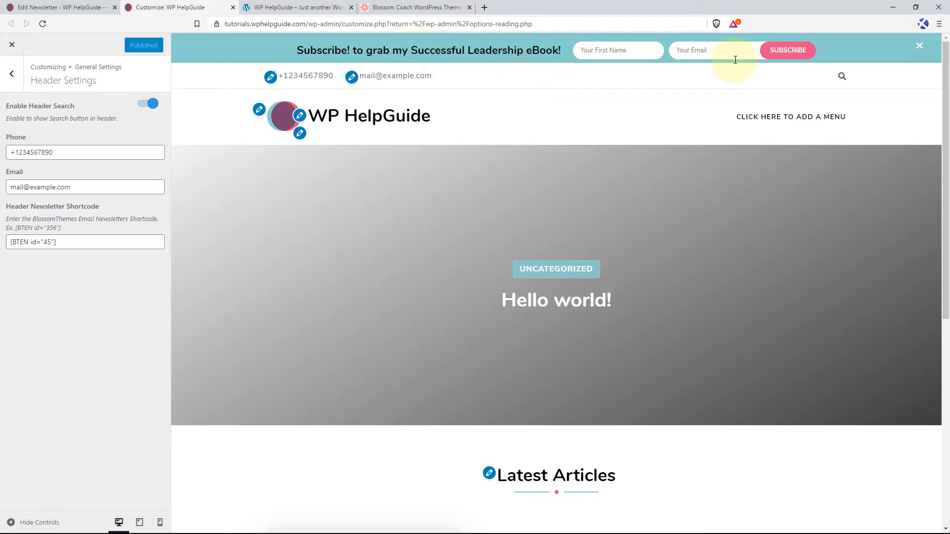
In the Front Page Settings, change the Banner Section's banner option to Static/Video Newsletter Banner.
click(12, 75)
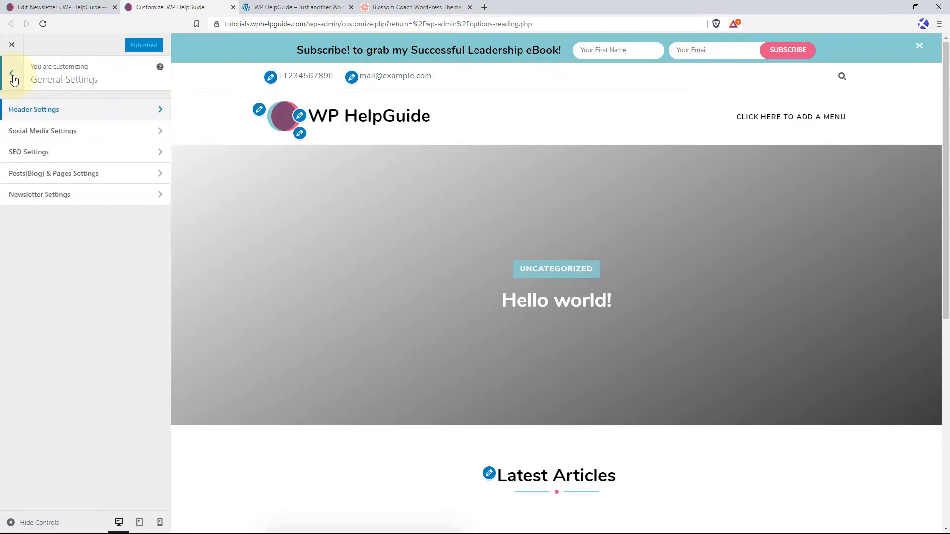
click(12, 77)
click(79, 259)
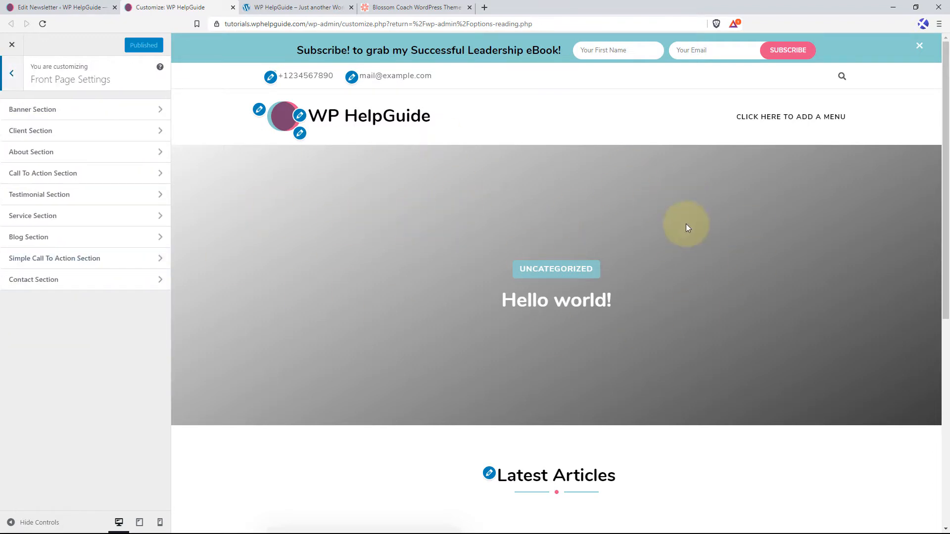
click(95, 111)
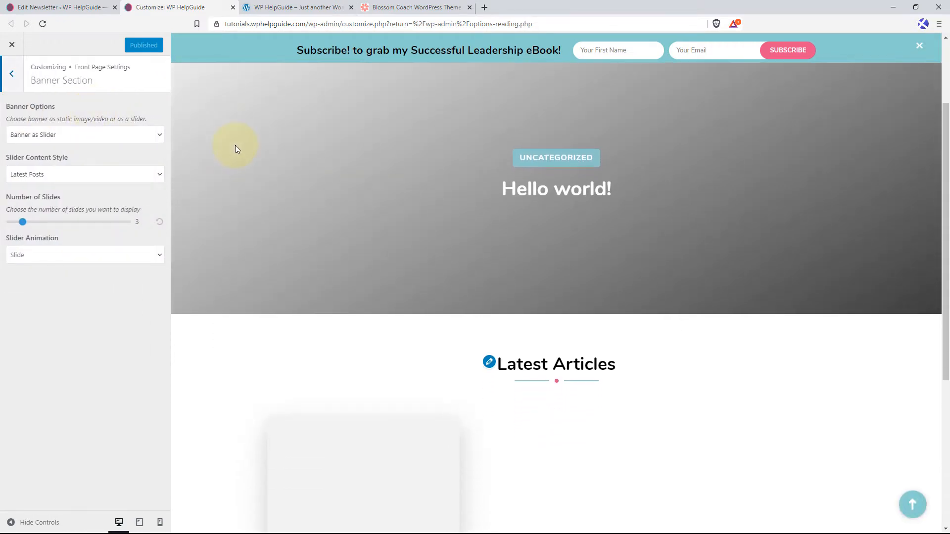
click(160, 138)
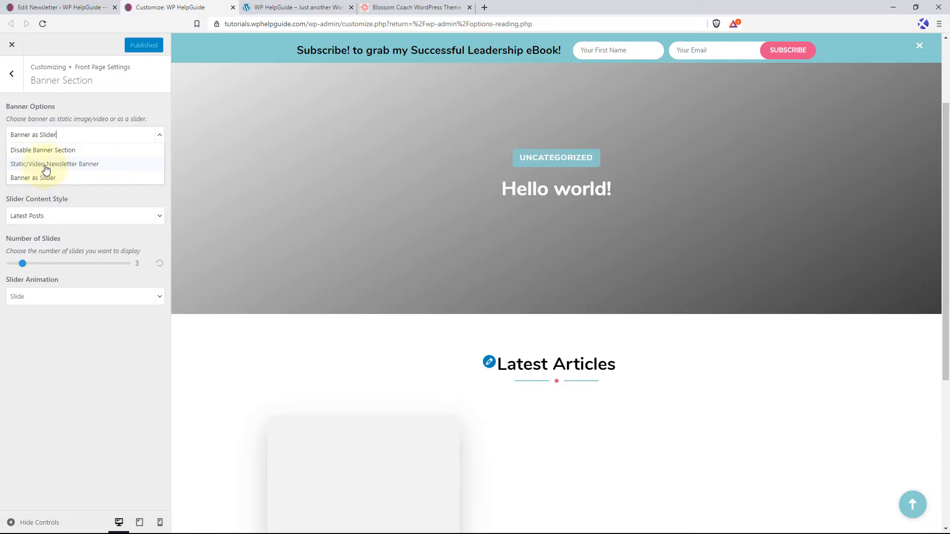
click(113, 170)
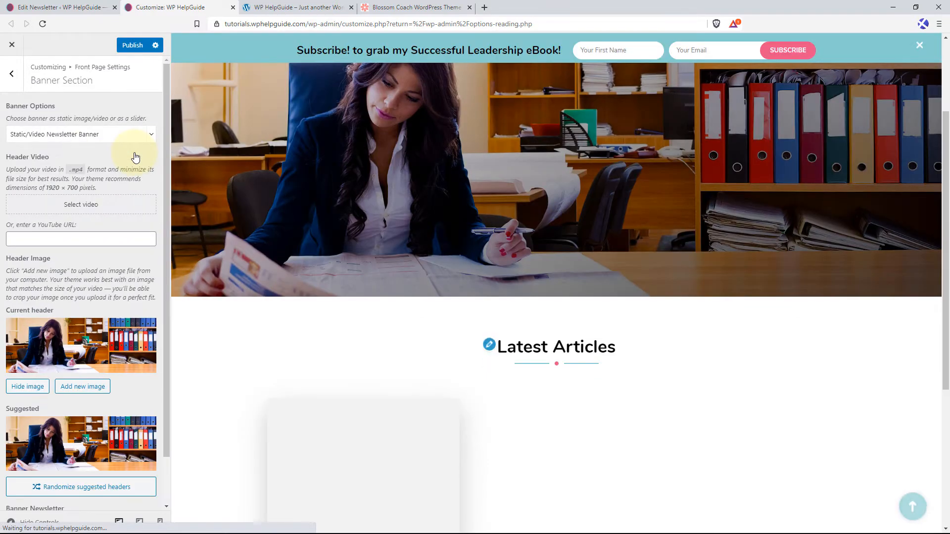
Set the banner's header image to the media library photo of the woman sitting on a bench beside a laptop, without cropping it.
scroll(95, 178, down, 1)
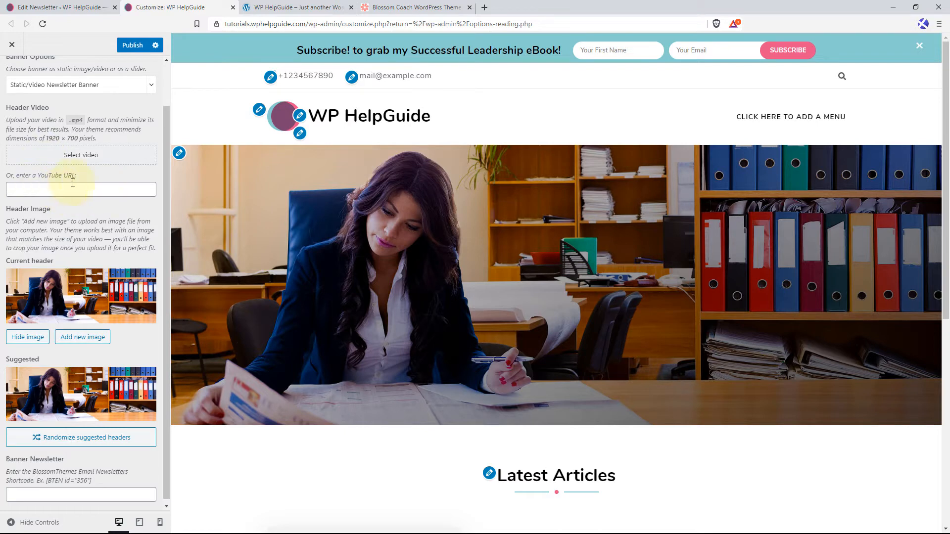
scroll(74, 215, down, 1)
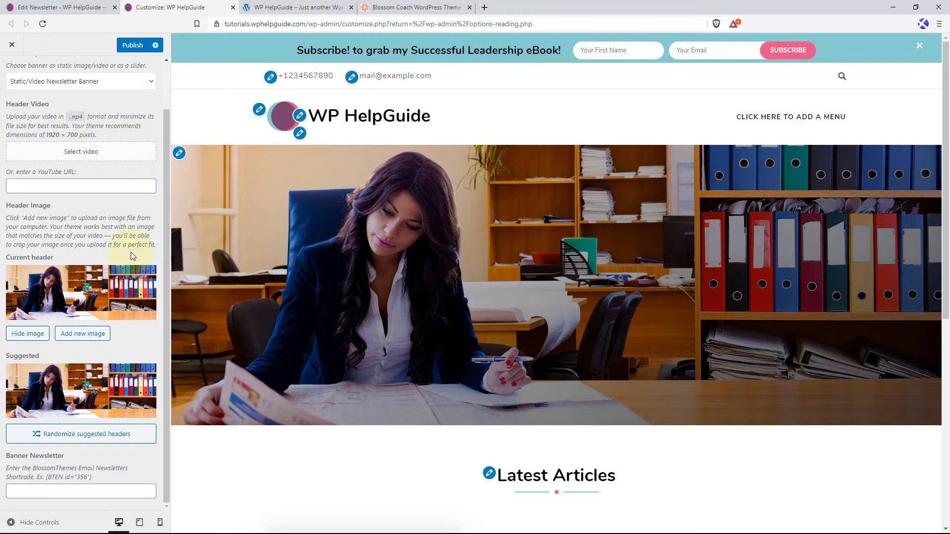
click(89, 339)
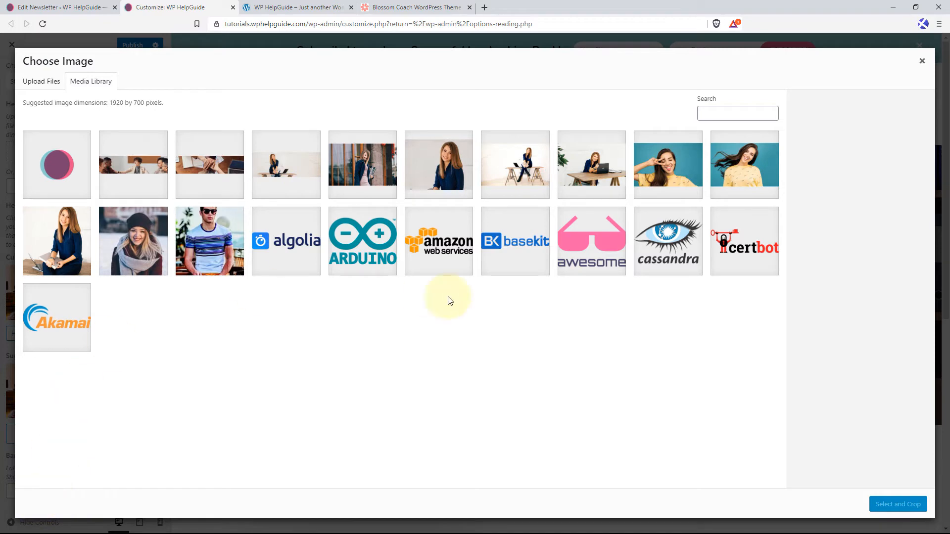
click(283, 166)
click(898, 505)
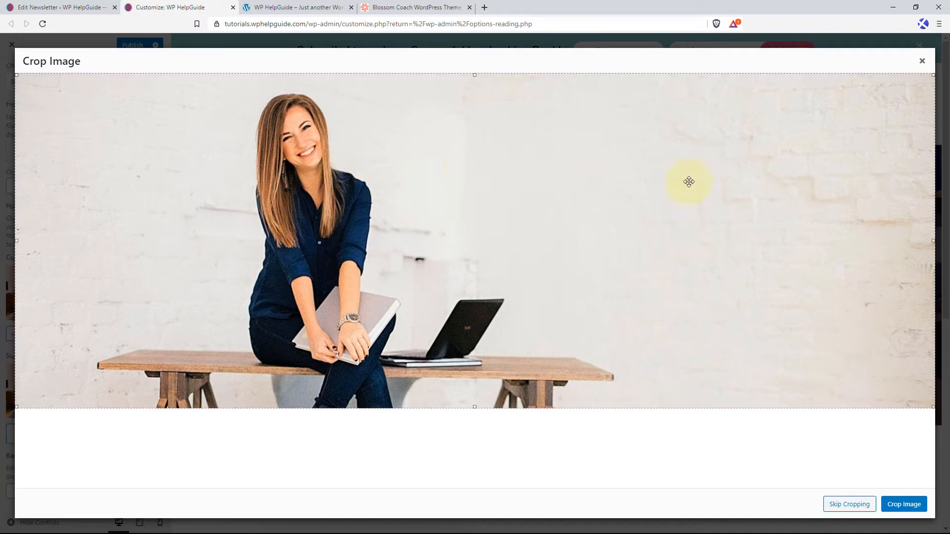
click(849, 504)
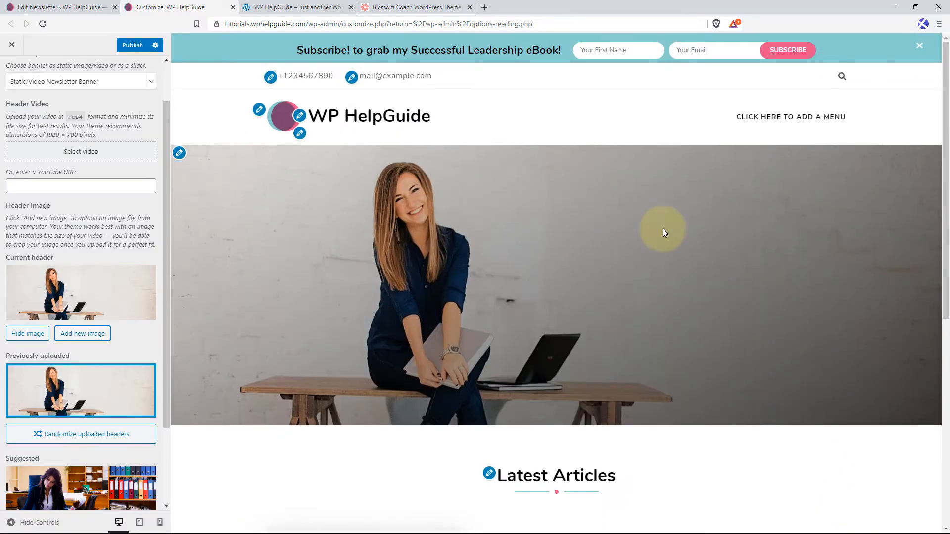
scroll(553, 309, down, 1)
scroll(553, 310, down, 4)
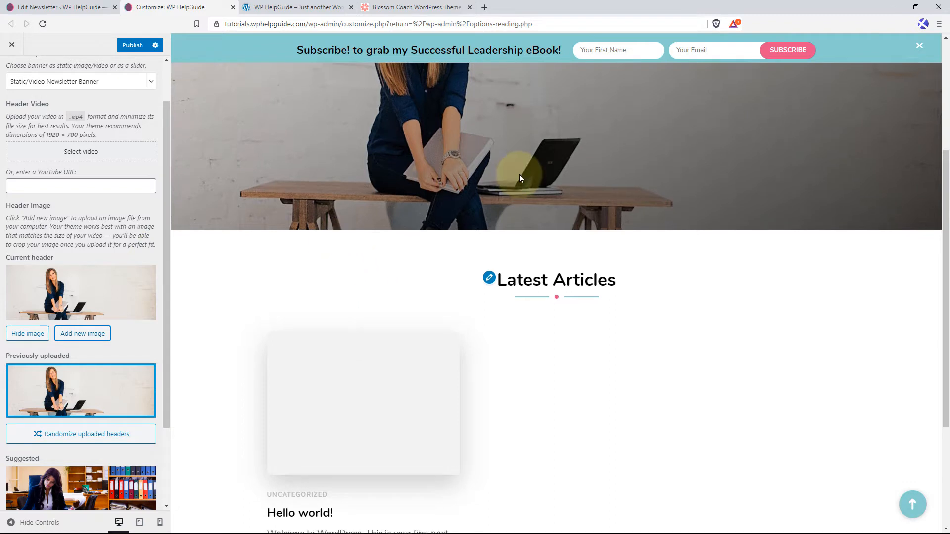
scroll(518, 183, up, 4)
Create a new newsletter titled "No matter how good you are at anything a Coach makes you better" with Name and Email fields.
scroll(86, 244, down, 2)
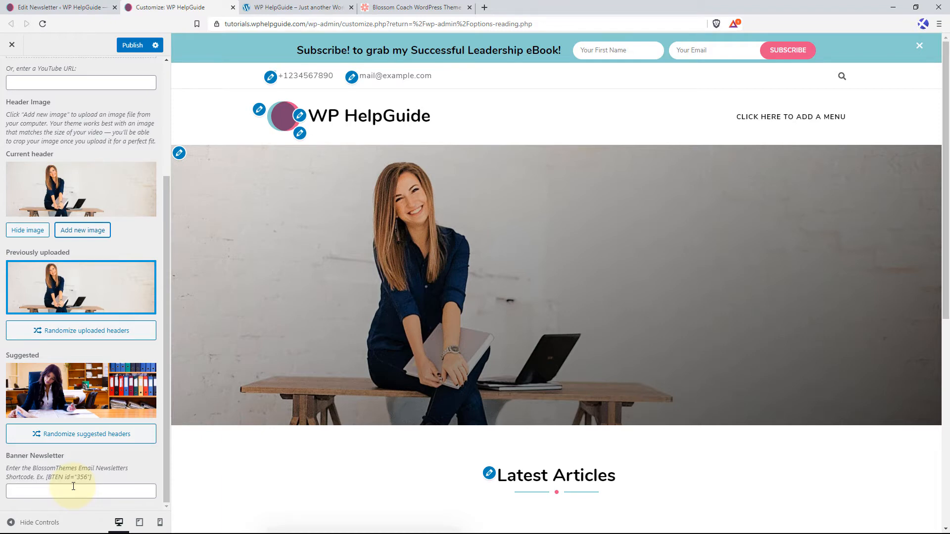
click(97, 5)
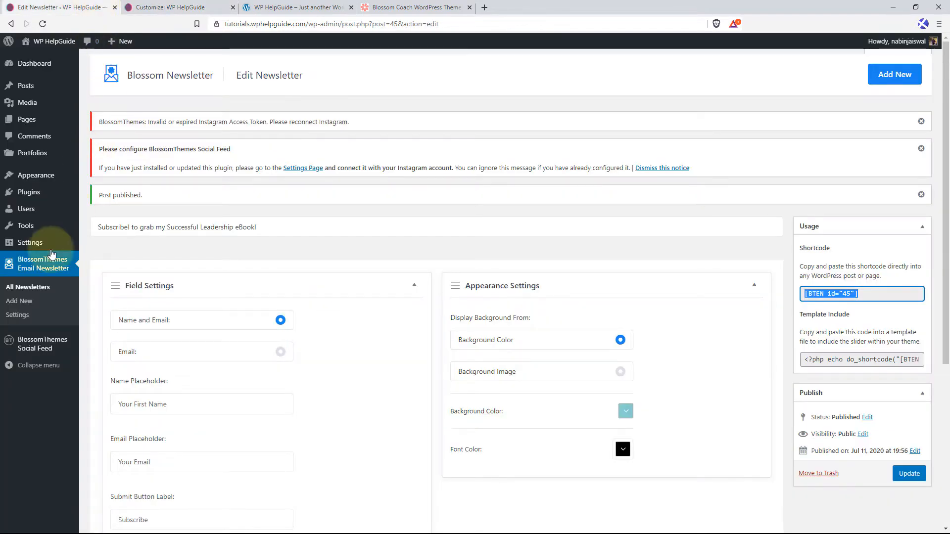
click(24, 304)
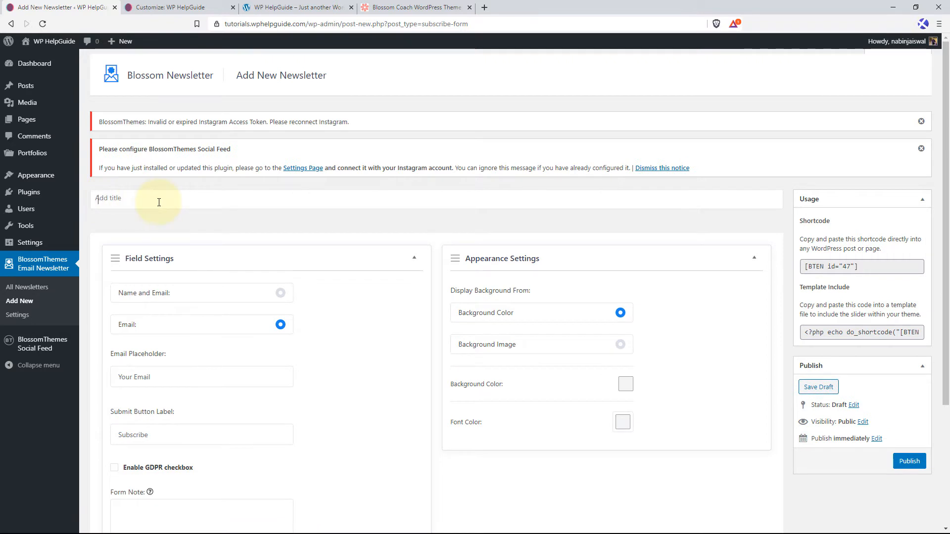
key(ctrl+v)
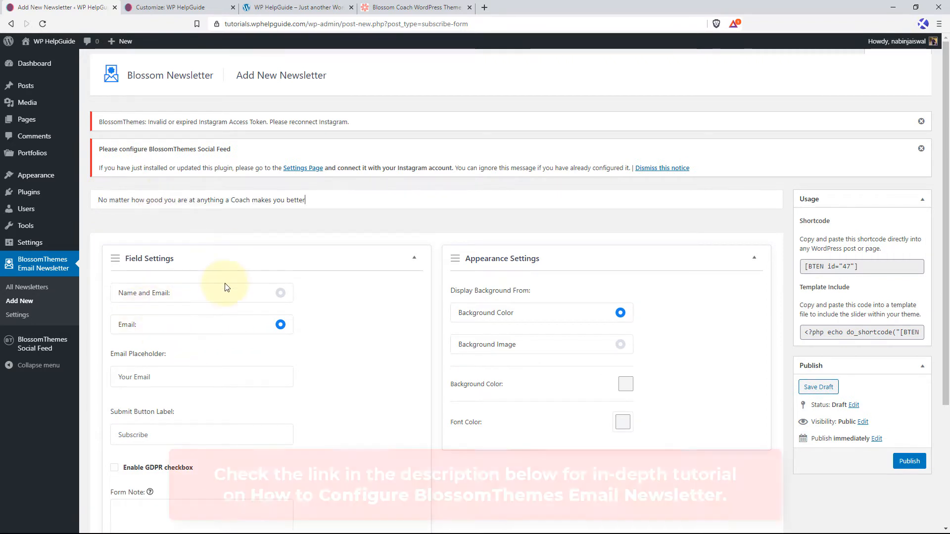
click(279, 295)
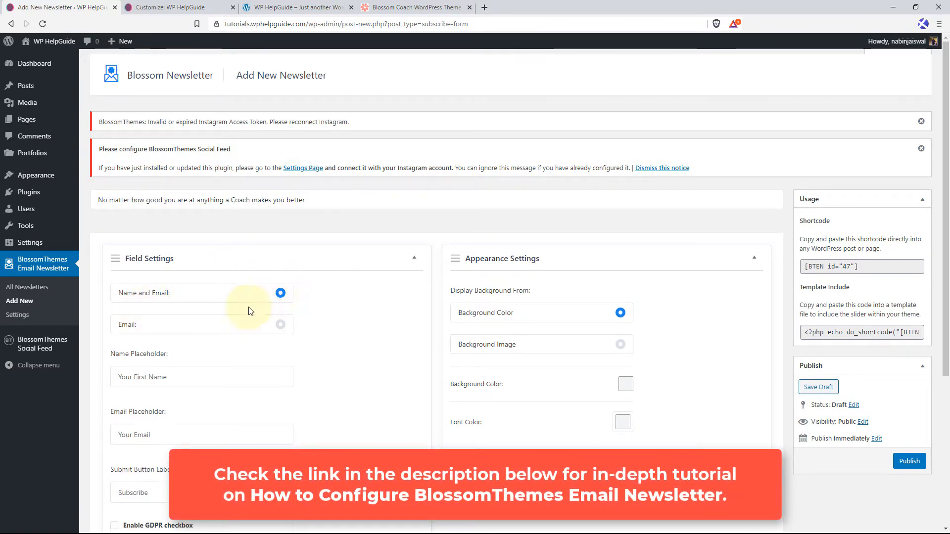
Set the new newsletter's font color to white (#ffffff) and publish the newsletter.
scroll(322, 290, down, 4)
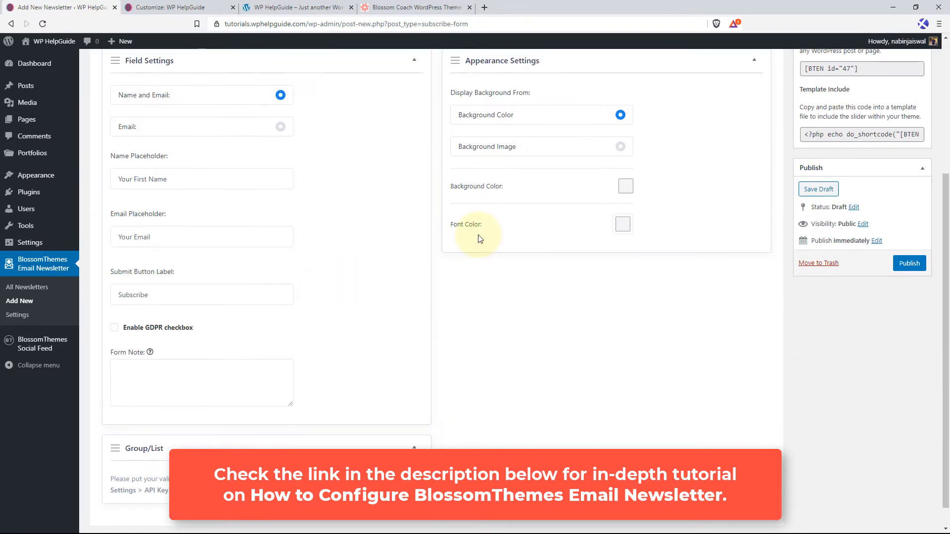
click(622, 224)
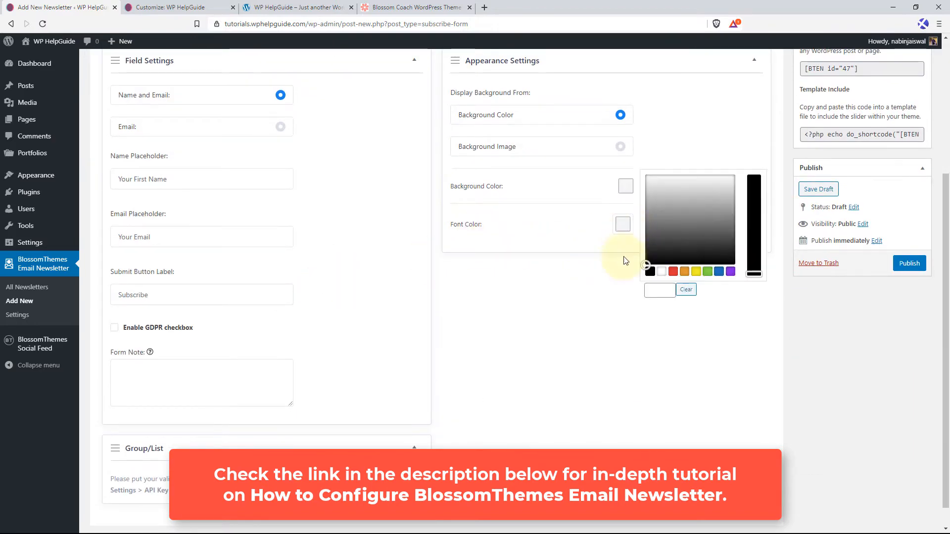
click(661, 271)
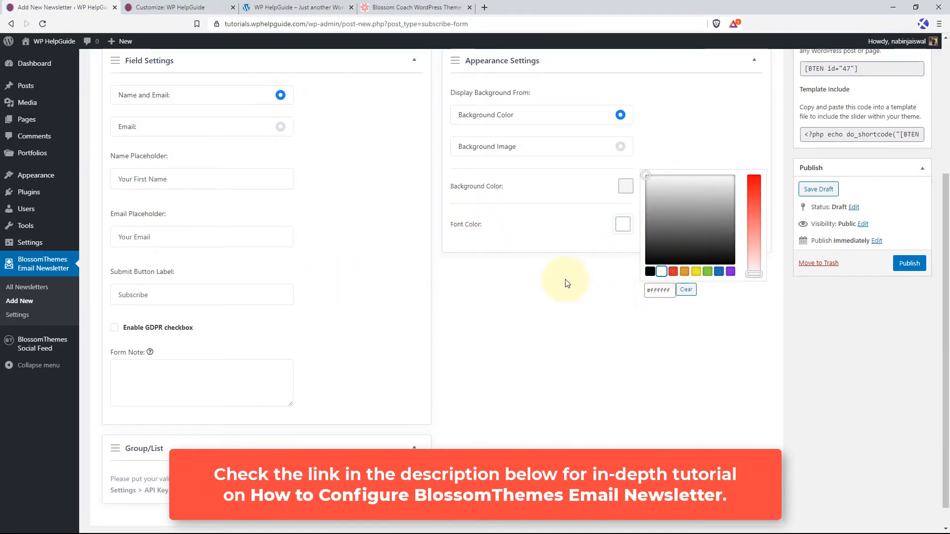
double_click(594, 281)
scroll(614, 294, up, 2)
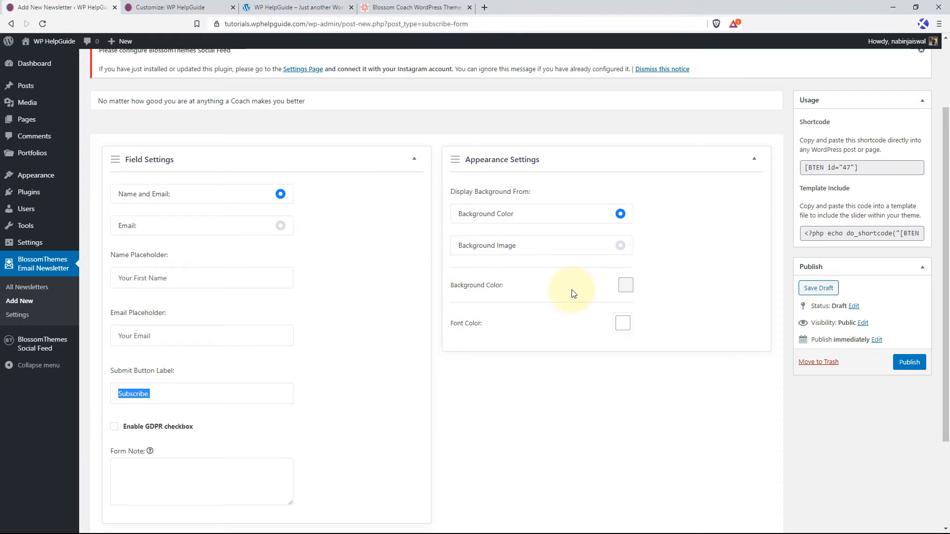
click(911, 363)
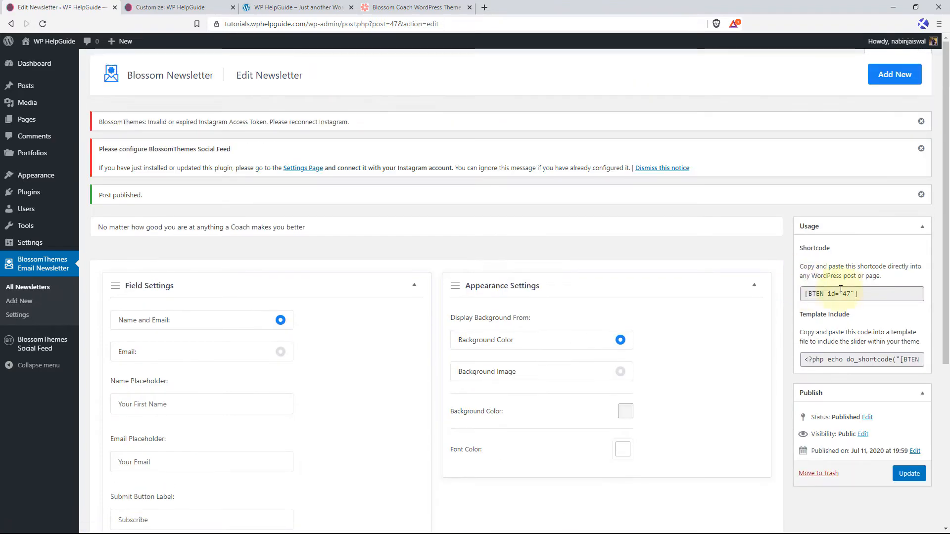
Copy the new newsletter's shortcode [BTEN id="47"] into the customizer's Banner Newsletter setting.
drag(863, 296, 803, 295)
right_click(804, 297)
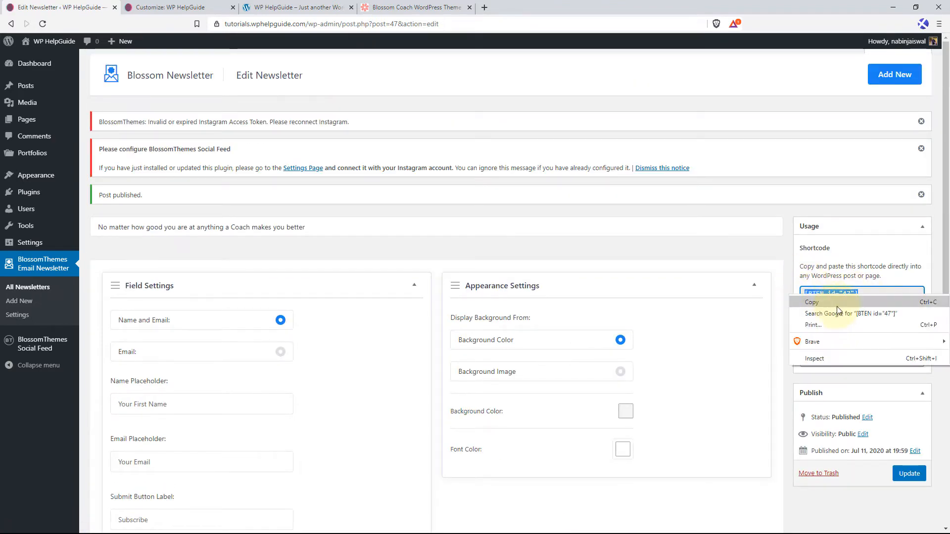
click(829, 305)
click(170, 7)
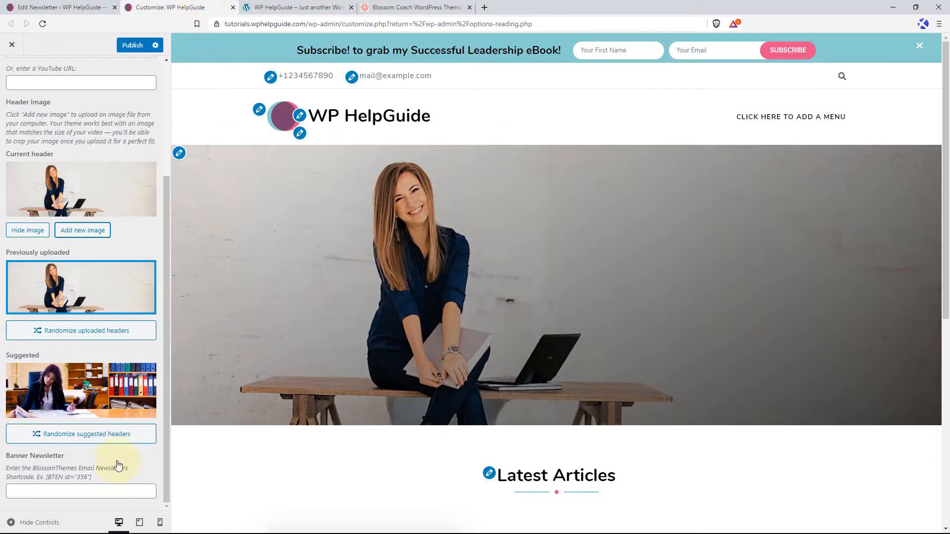
right_click(69, 492)
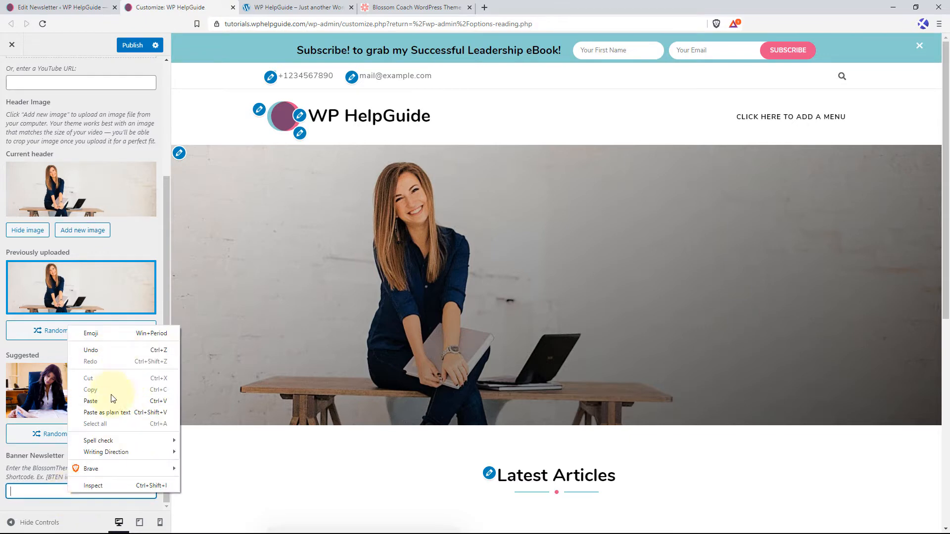
click(91, 400)
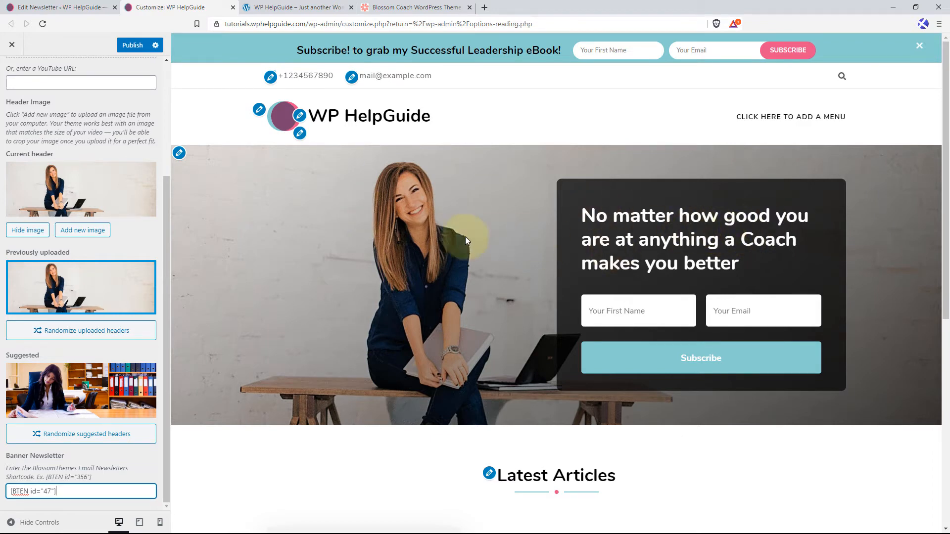
Add a Blossom: Client Logo Widget to the front page's Client Section and title it "Featured on".
scroll(74, 139, up, 3)
click(19, 75)
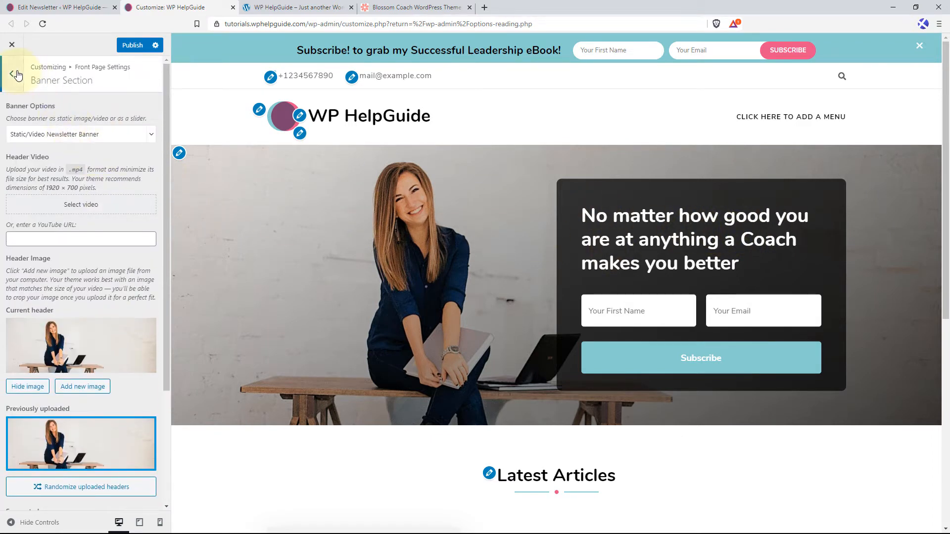
click(58, 139)
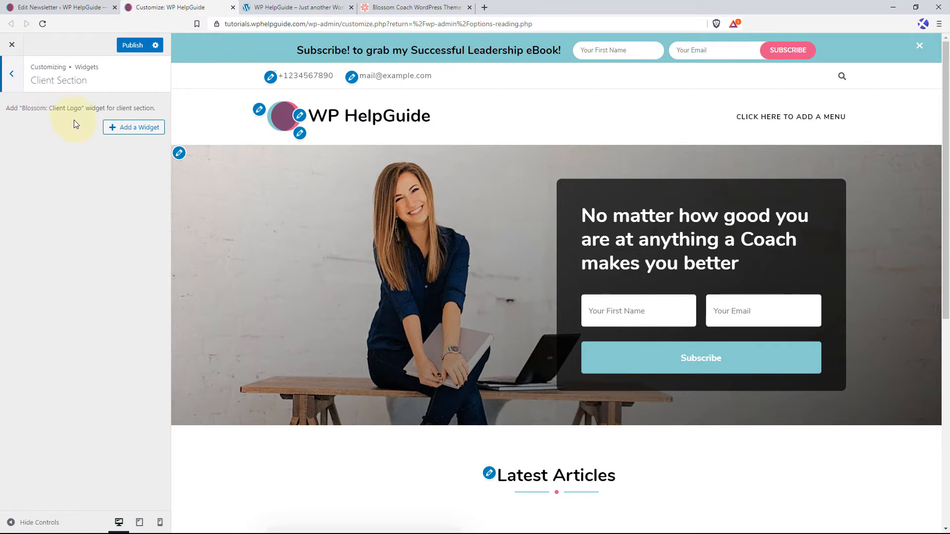
click(134, 128)
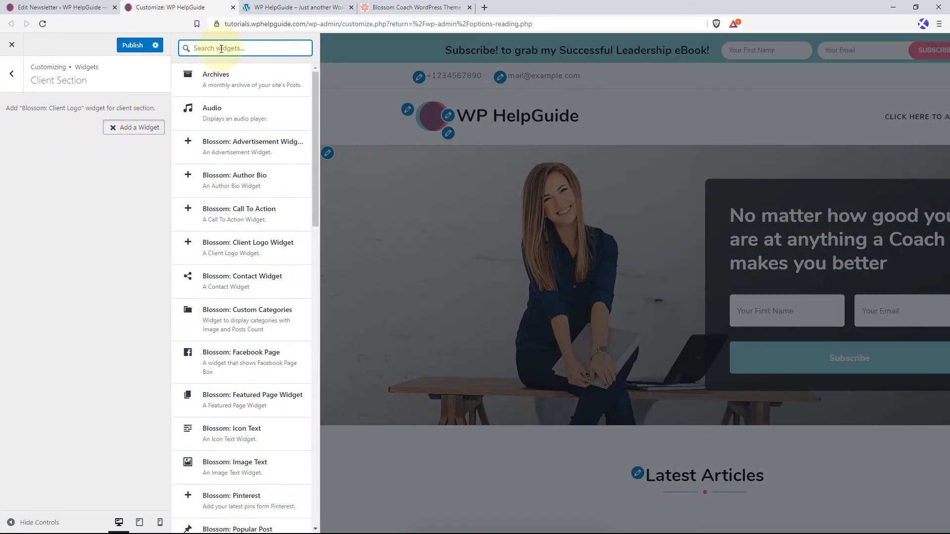
text(client logo)
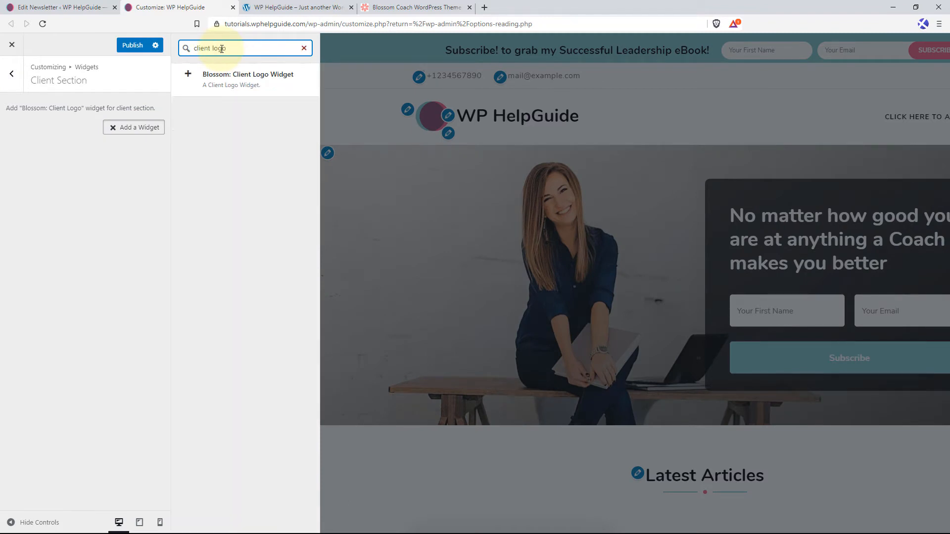
click(267, 79)
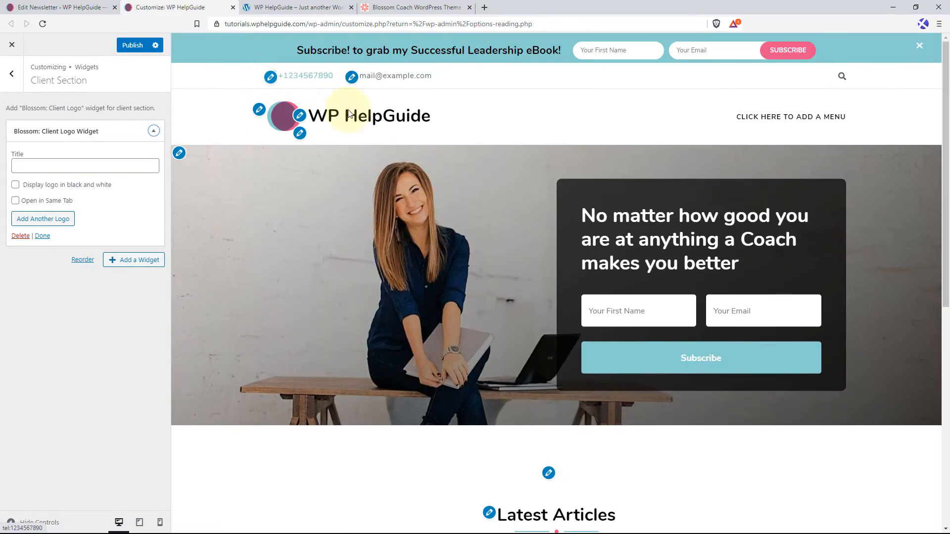
scroll(431, 320, down, 1)
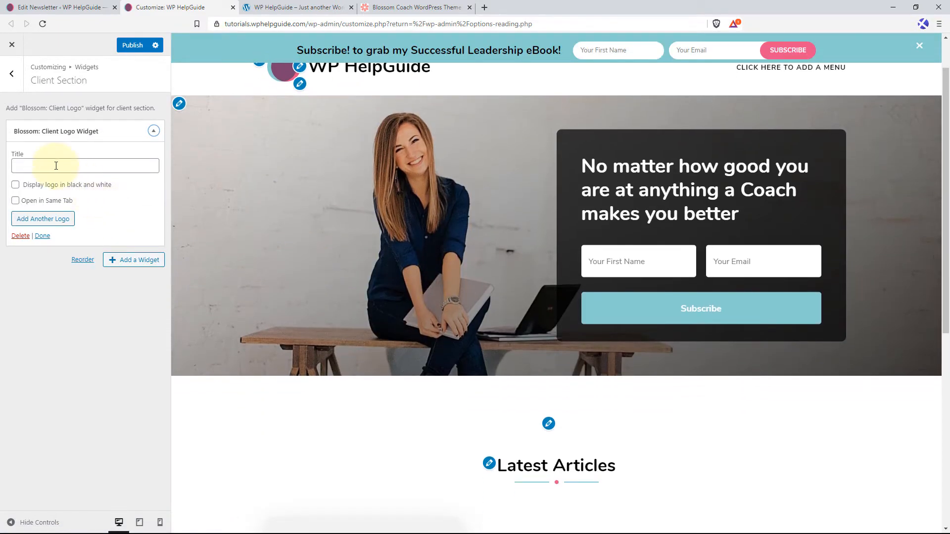
click(61, 166)
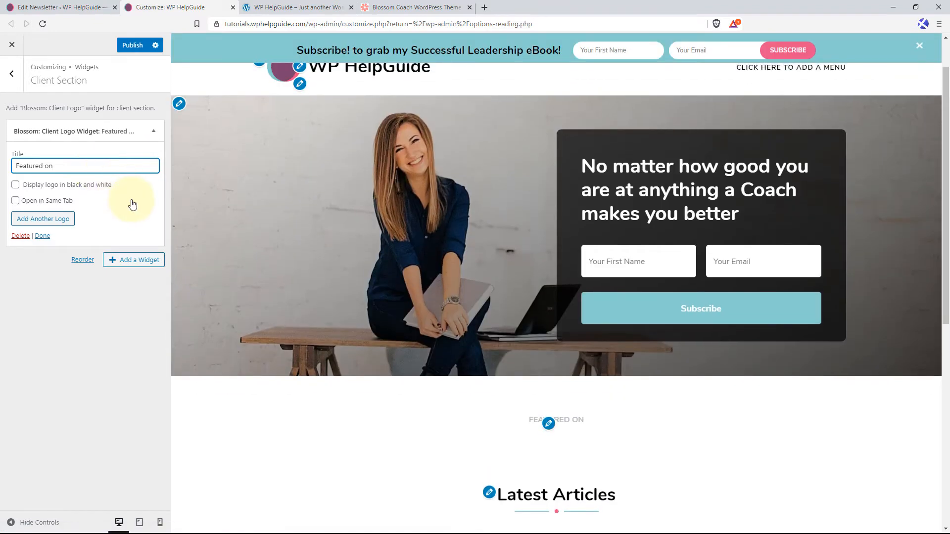
Add the Algolia logo from the media library as the client logo widget's first logo.
click(64, 222)
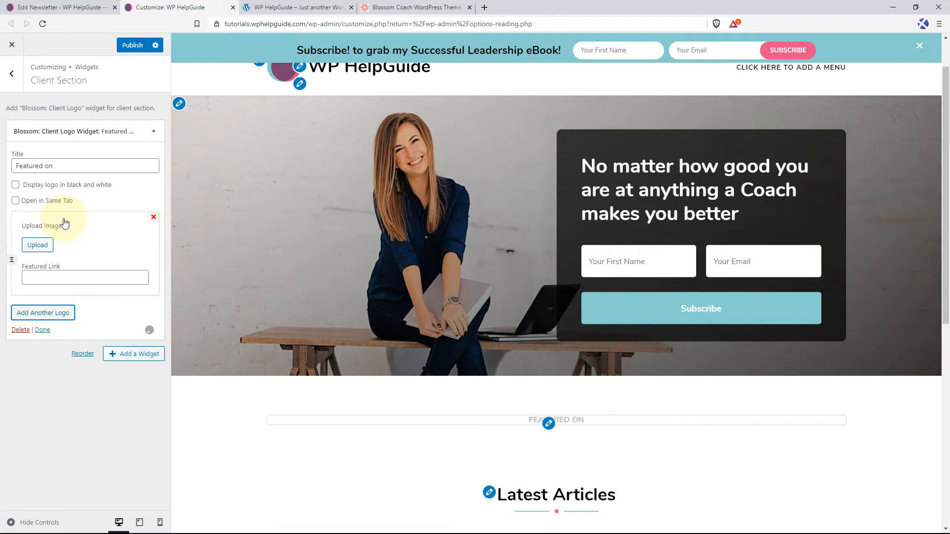
click(45, 251)
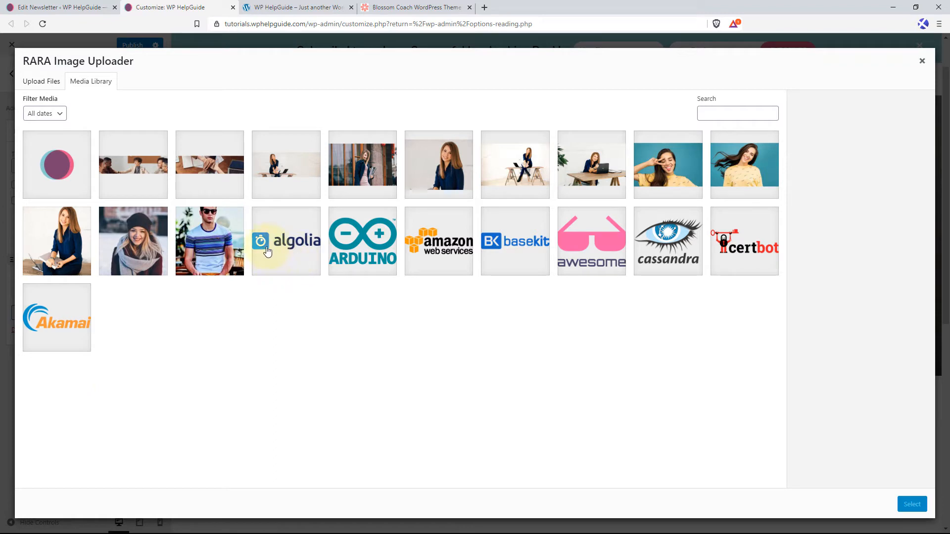
click(295, 245)
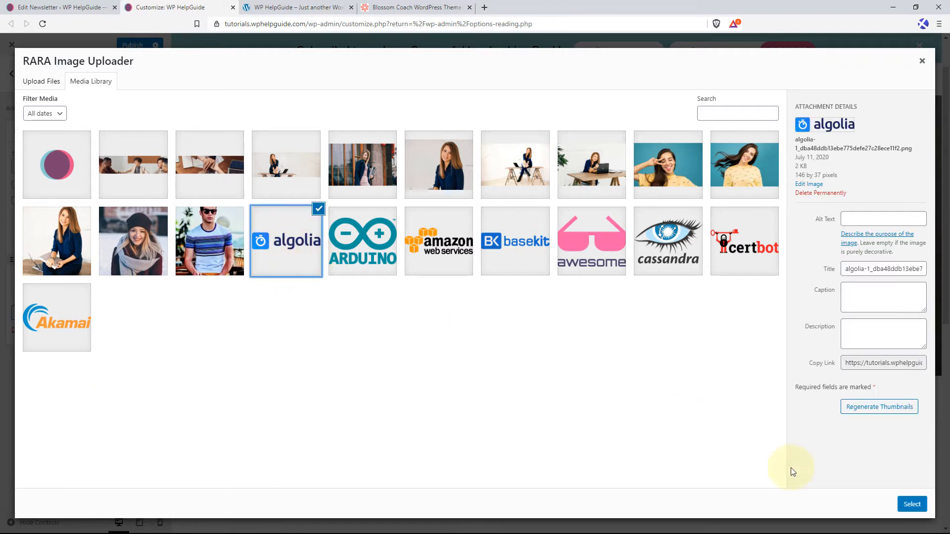
click(910, 504)
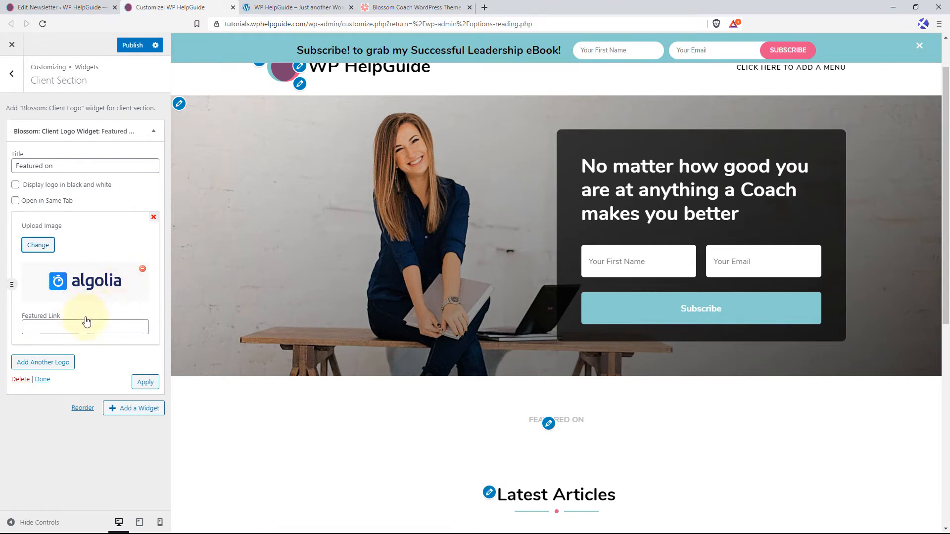
click(63, 325)
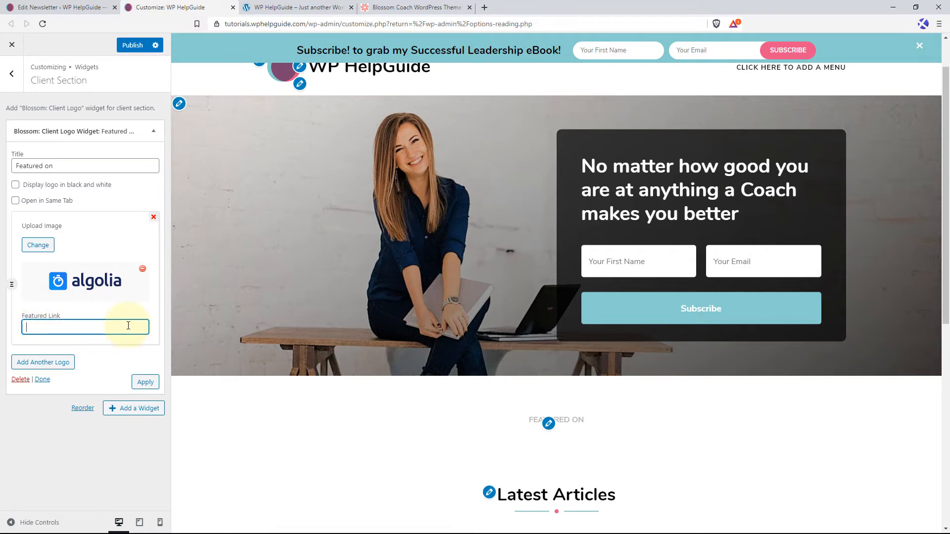
Add the Arduino logo from the media library as the widget's second logo.
click(62, 367)
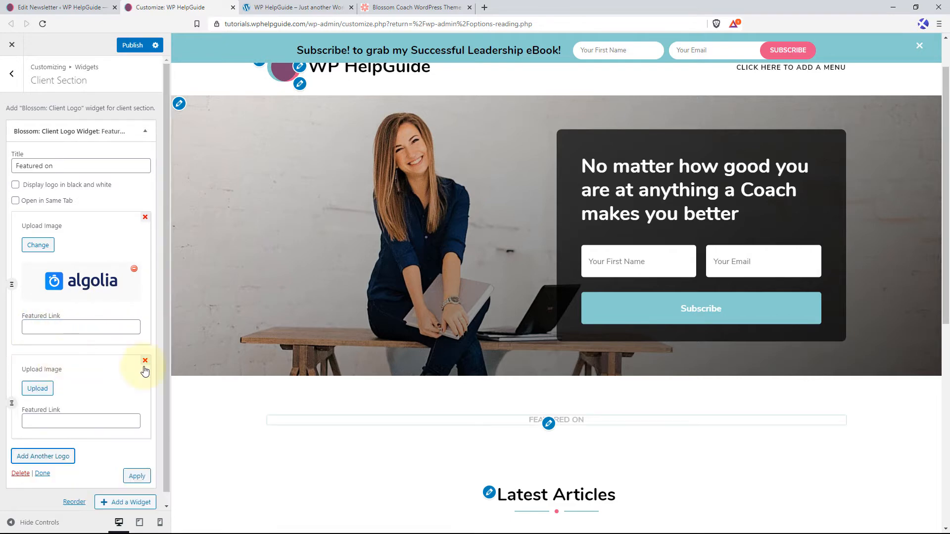
click(36, 388)
click(362, 165)
click(910, 502)
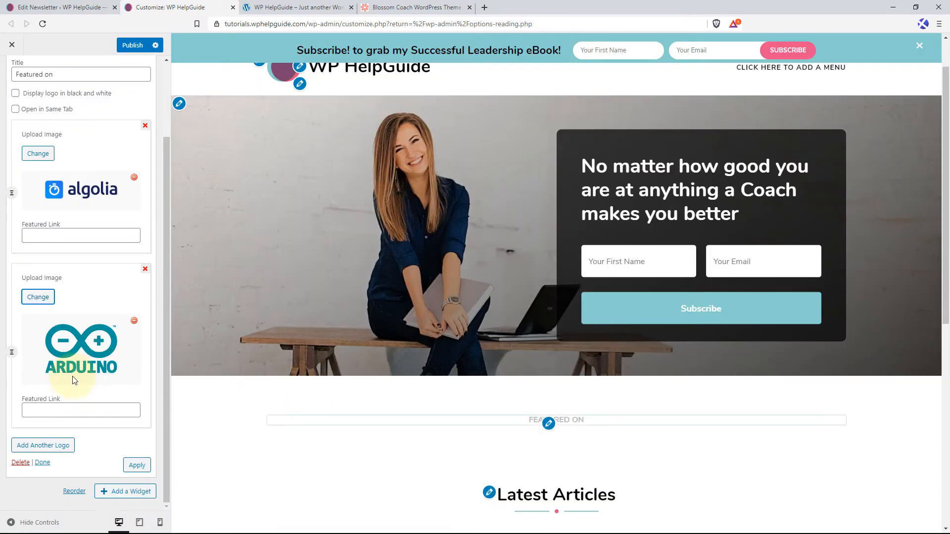
Add the Amazon Web Services logo as the widget's third logo and create an empty fourth logo entry.
click(57, 445)
click(38, 376)
click(451, 240)
click(910, 502)
click(43, 453)
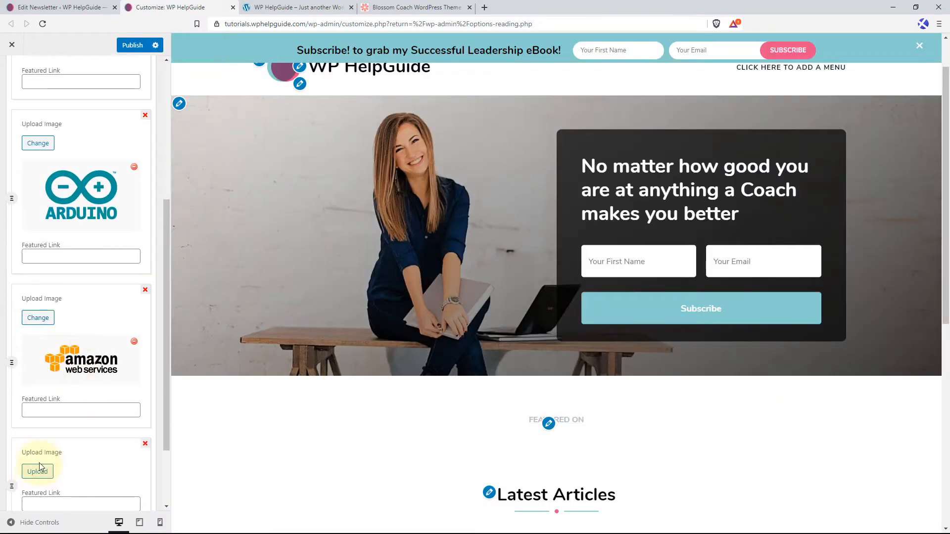
Add the Basekit and Awesome logos from the media library as the client logo widget's fourth and fifth logos, plus an empty sixth entry.
click(38, 466)
click(515, 240)
click(910, 502)
click(59, 452)
click(37, 471)
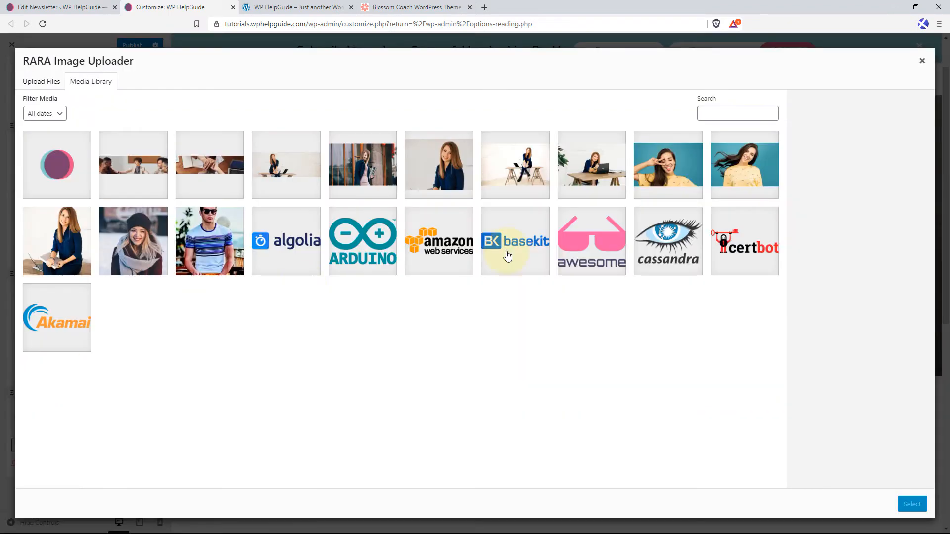
click(591, 241)
click(910, 502)
click(43, 444)
Add the Cassandra and Certbot logos from the media library as the widget's sixth and seventh logos, plus an empty eighth entry.
click(38, 472)
click(668, 241)
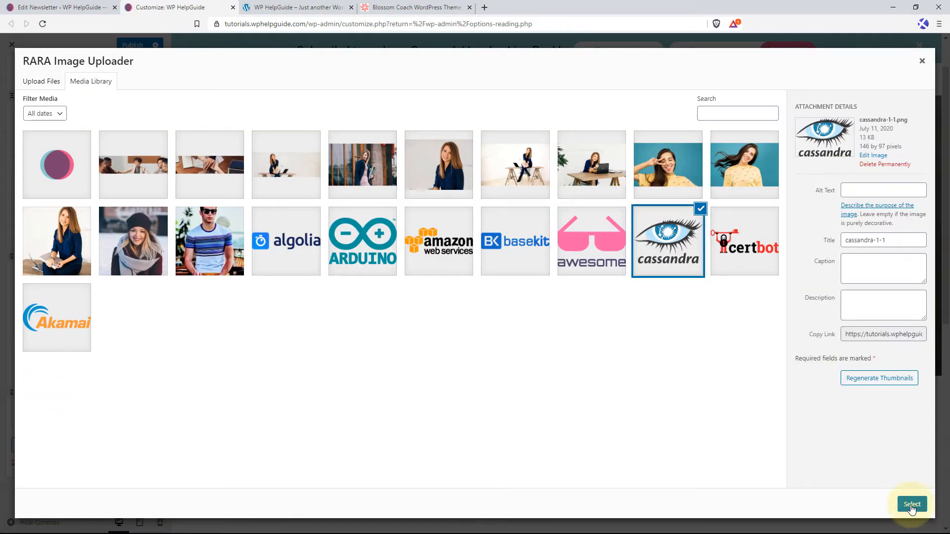
click(912, 504)
click(50, 445)
click(38, 470)
click(744, 241)
click(912, 503)
click(50, 445)
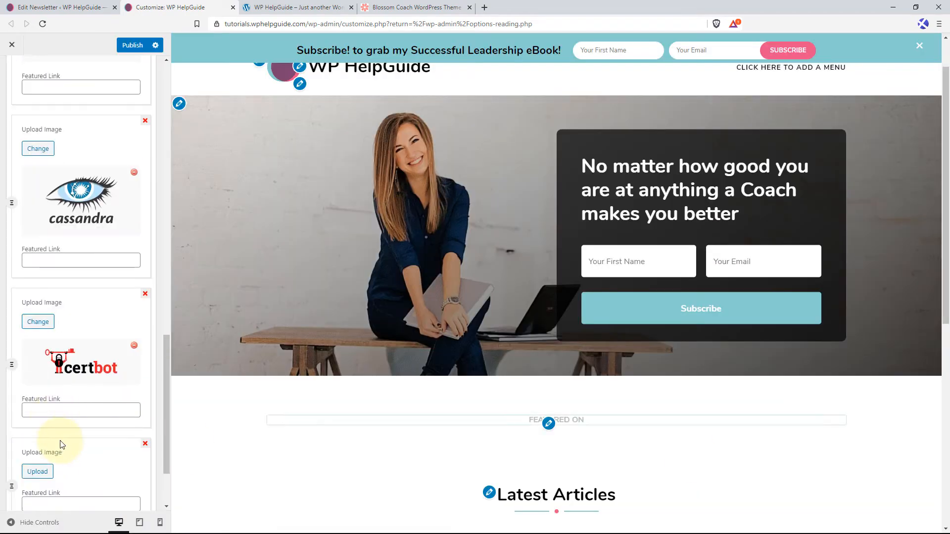
Add the Akamai logo as the widget's eighth logo, apply the client logo widget and publish the changes.
click(38, 469)
click(57, 317)
click(911, 504)
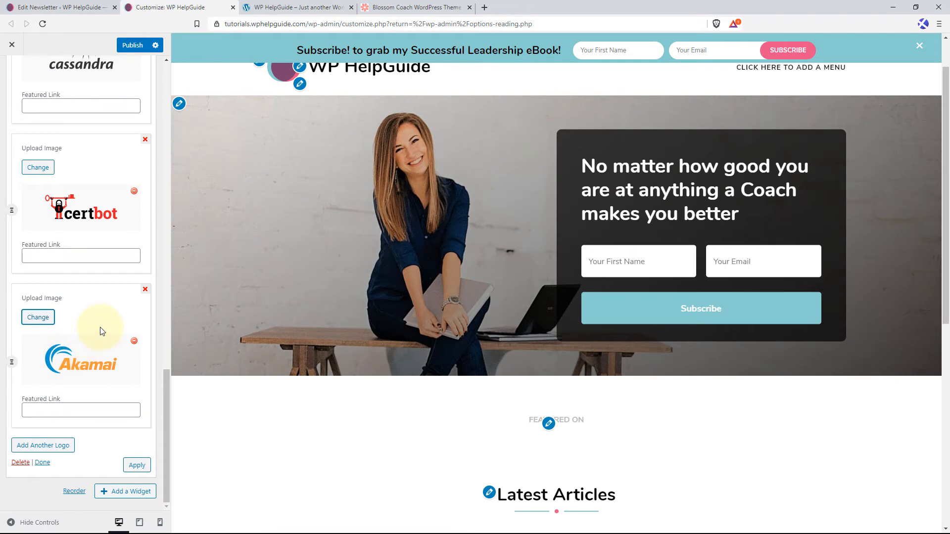
click(132, 468)
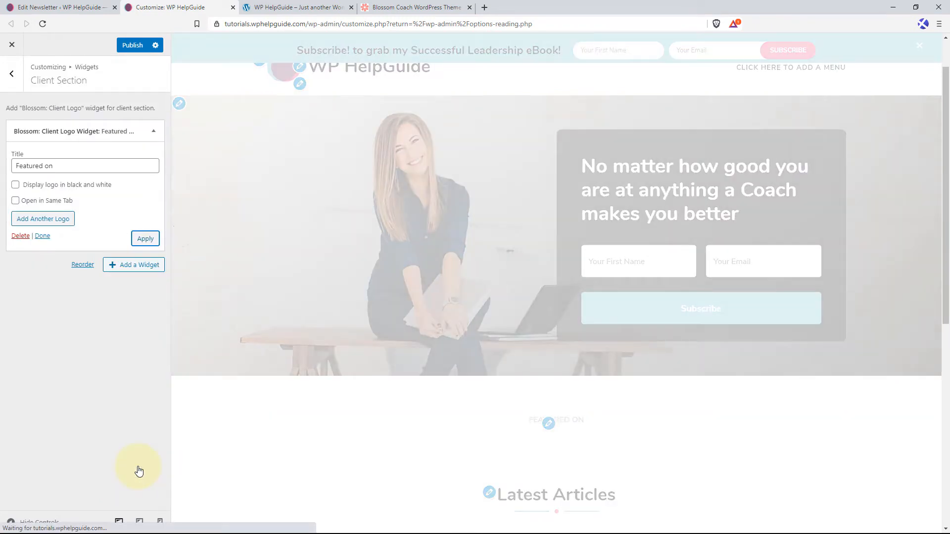
scroll(305, 286, down, 6)
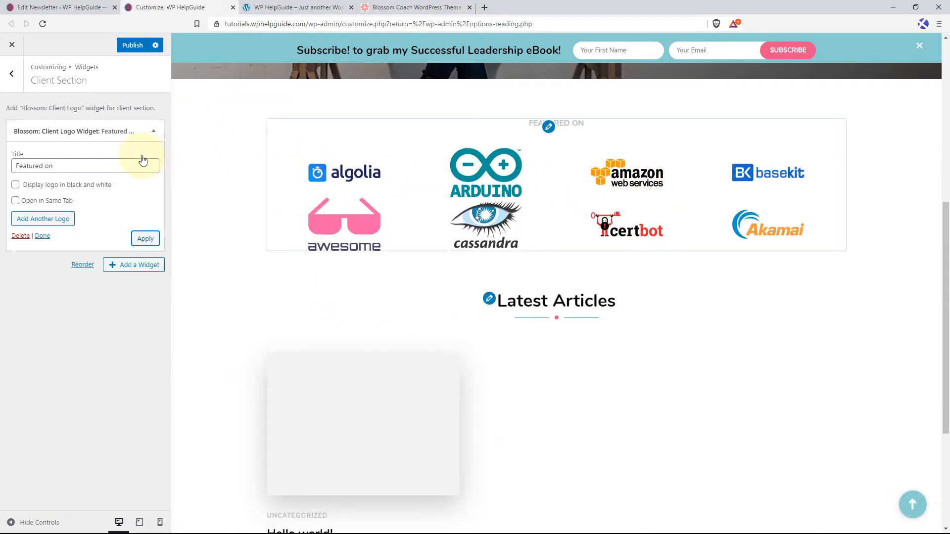
click(134, 50)
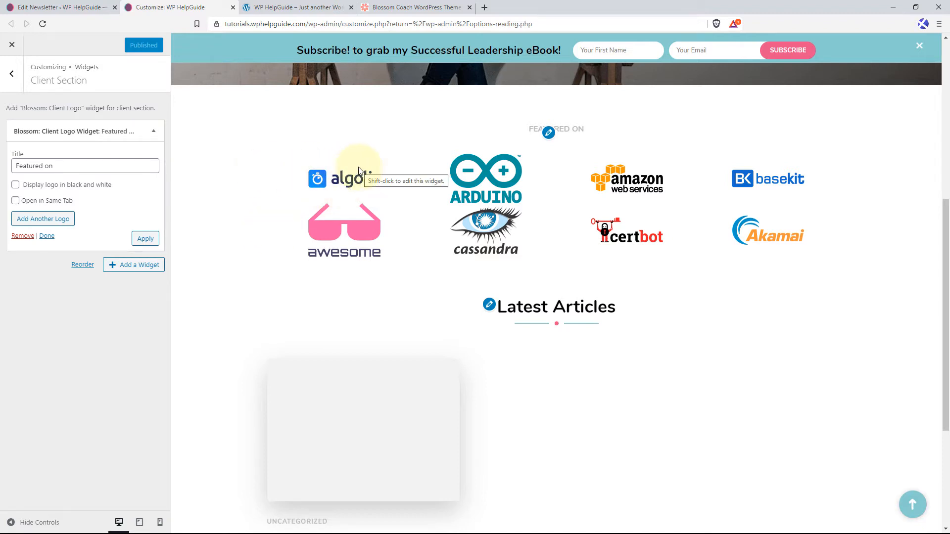
Open the About Section of the front page settings to check which widget it needs.
click(13, 77)
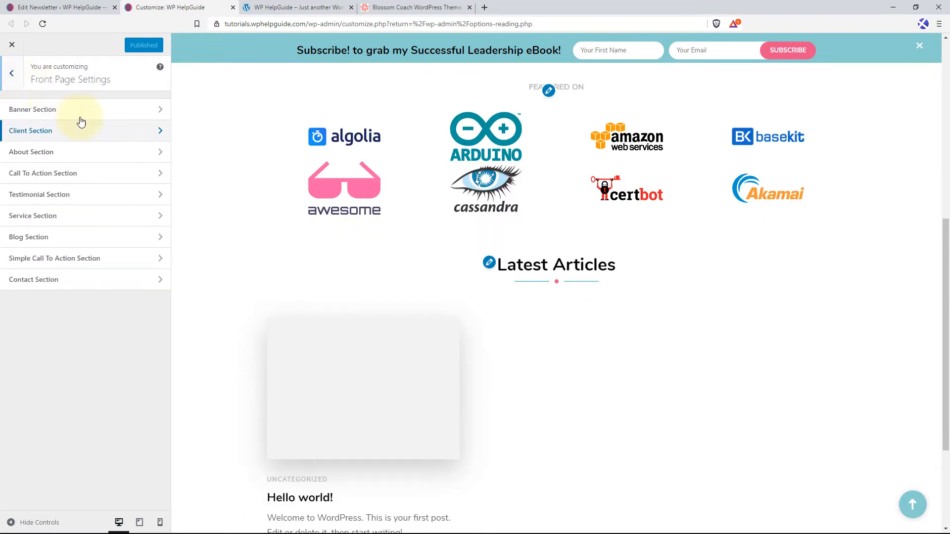
click(99, 158)
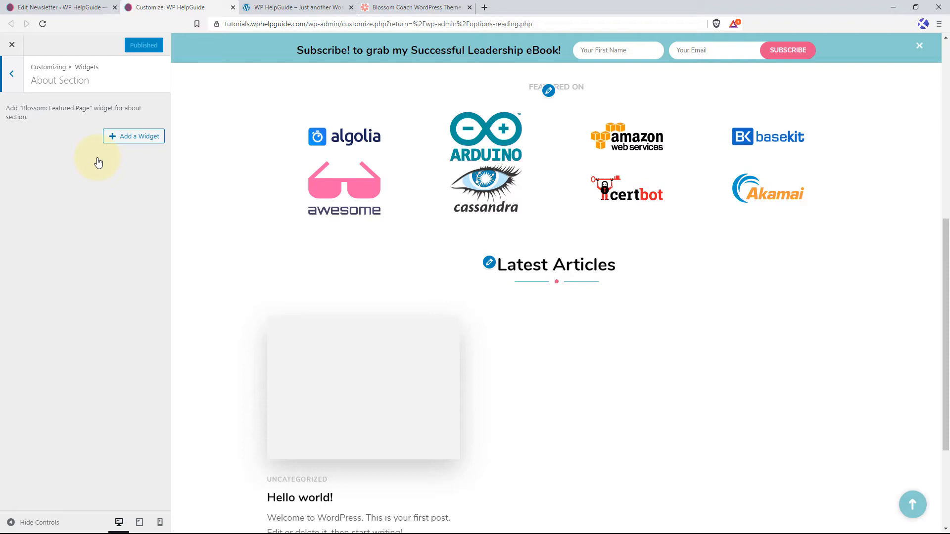
Create a new WordPress page titled "About Me" and paste the coach's biography text as its content.
click(56, 5)
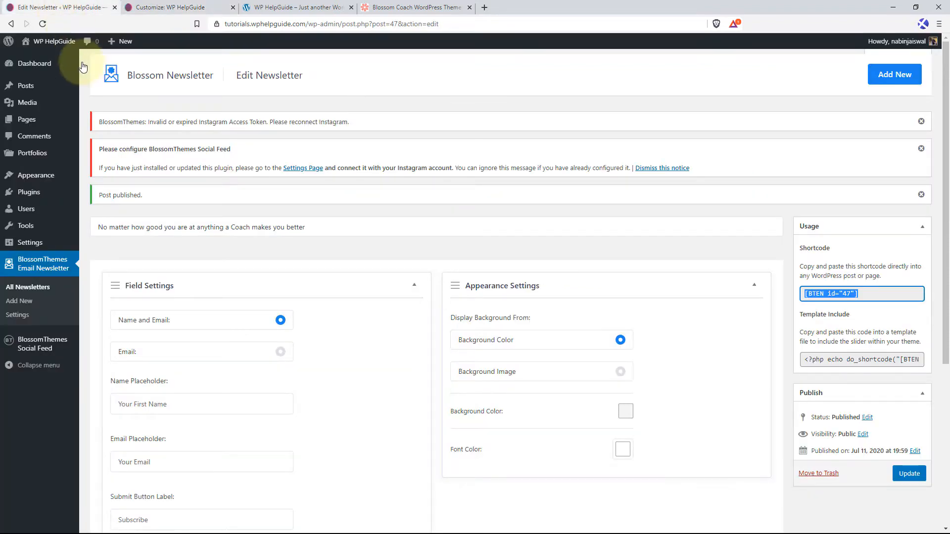
mouse_move(43, 121)
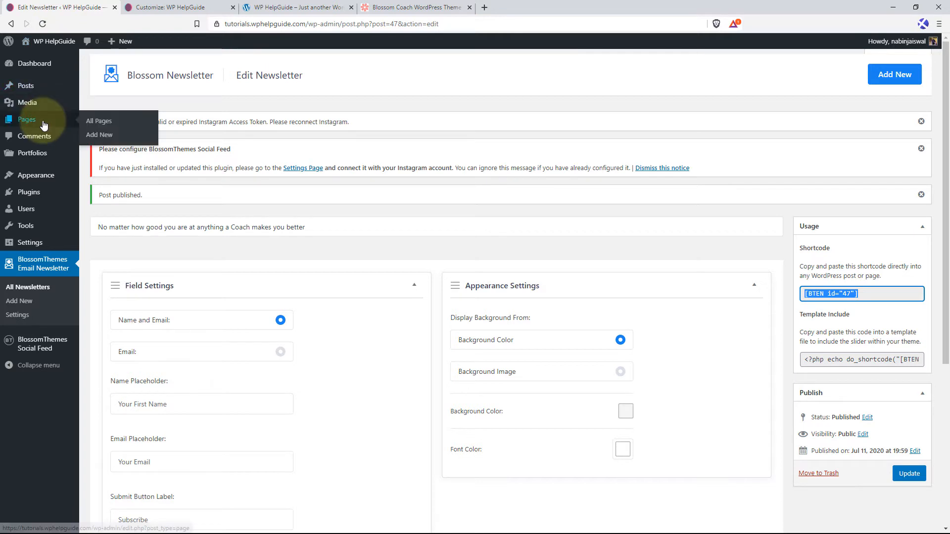
click(105, 136)
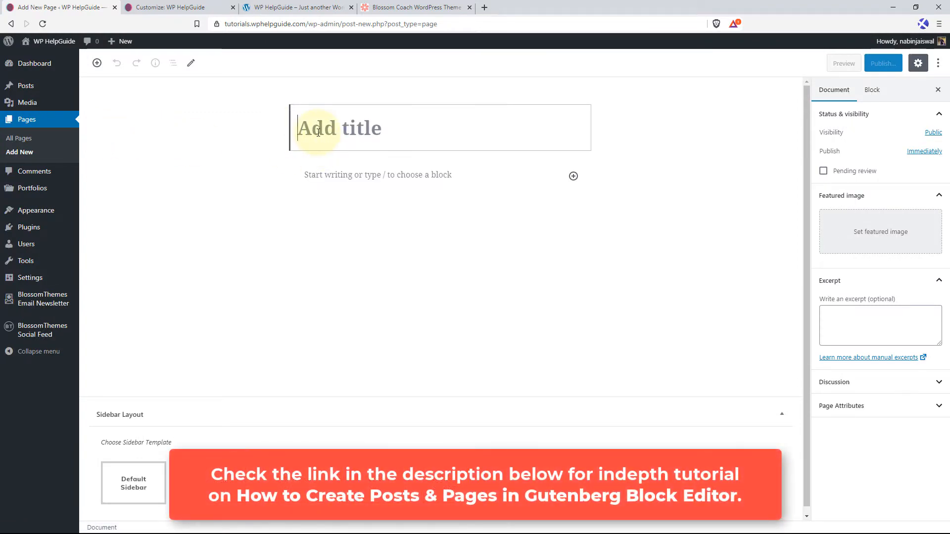
text(About Me)
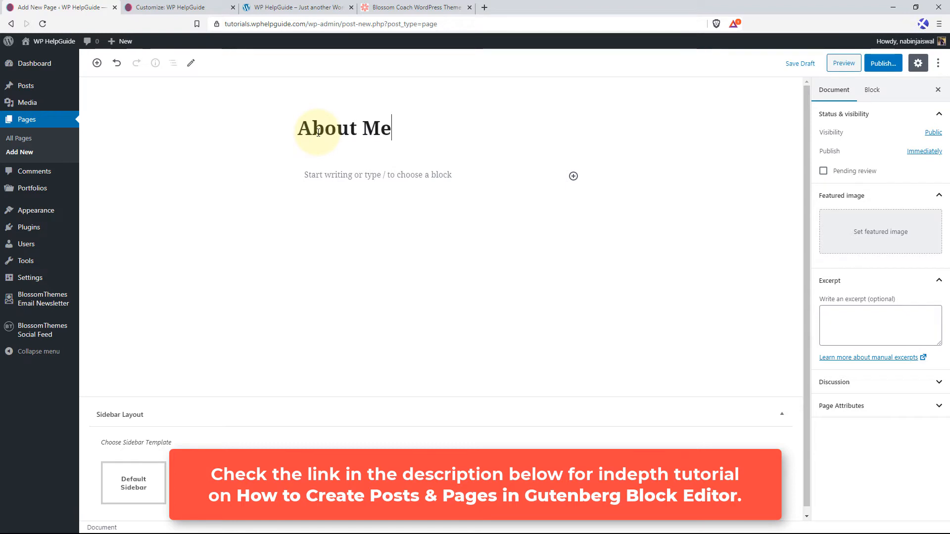
click(294, 177)
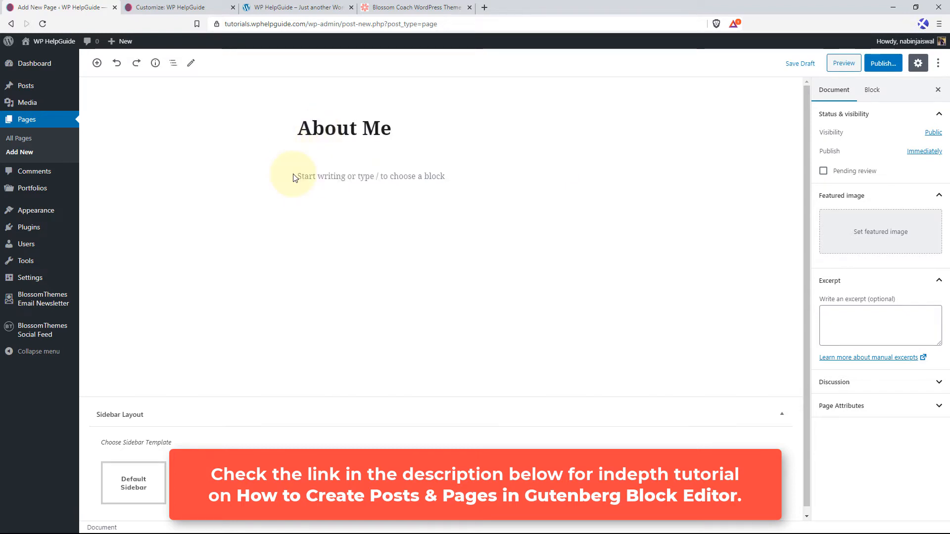
click(305, 178)
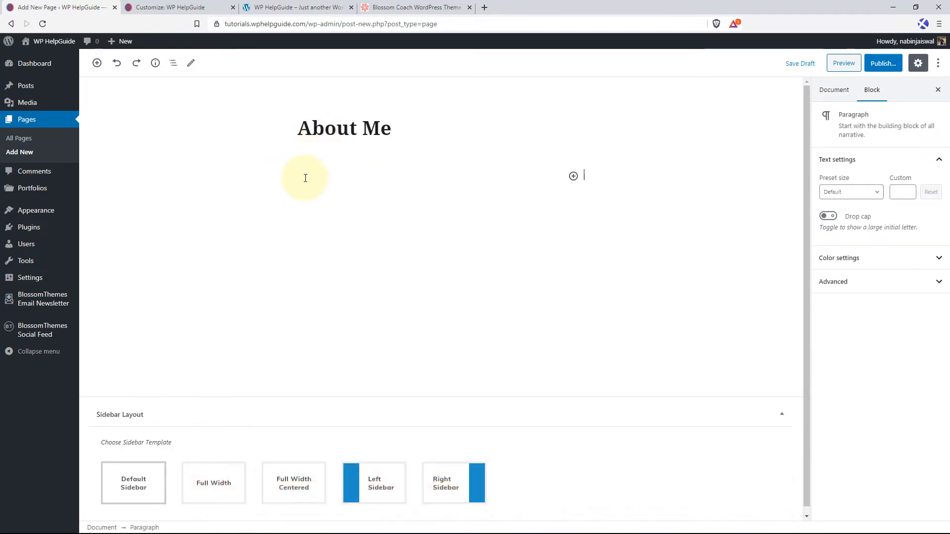
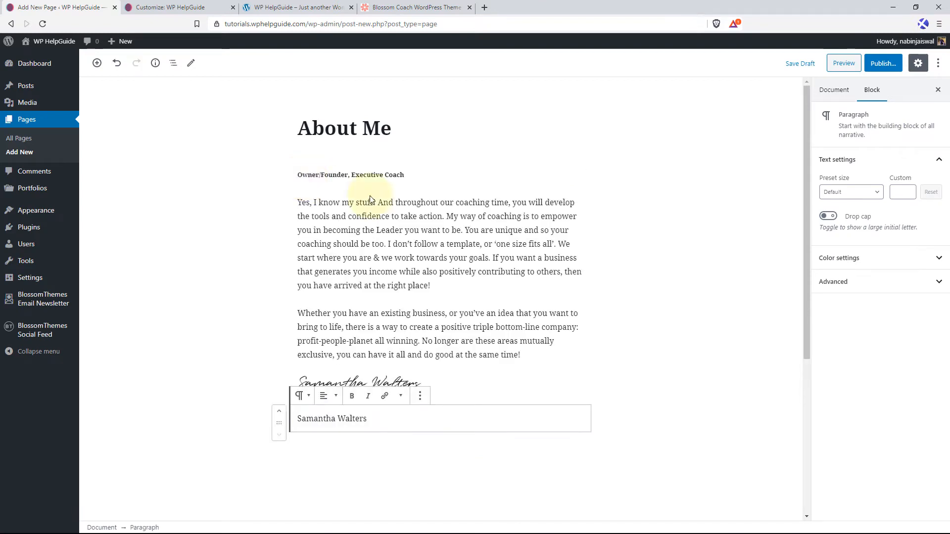
Set the woman-holding-a-book image as the About Me page's featured image and publish the page.
click(833, 94)
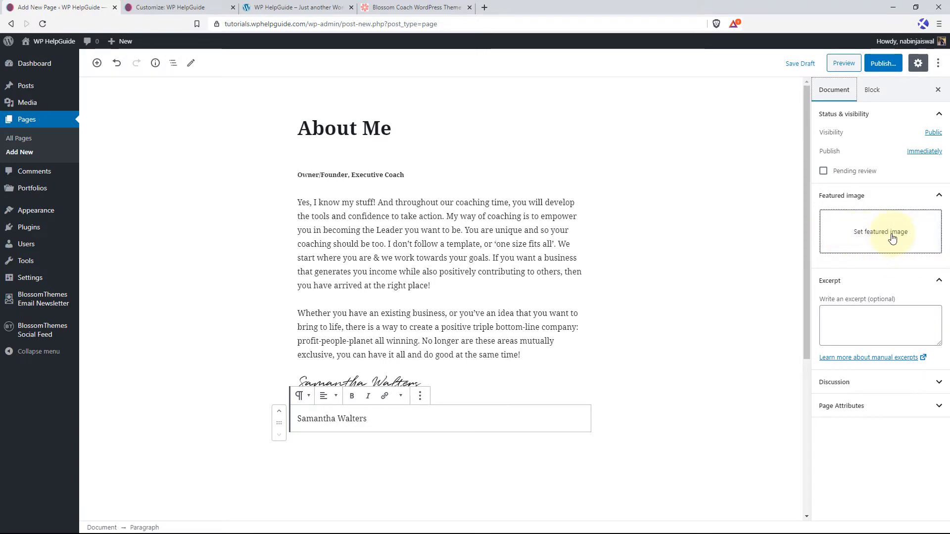
click(833, 236)
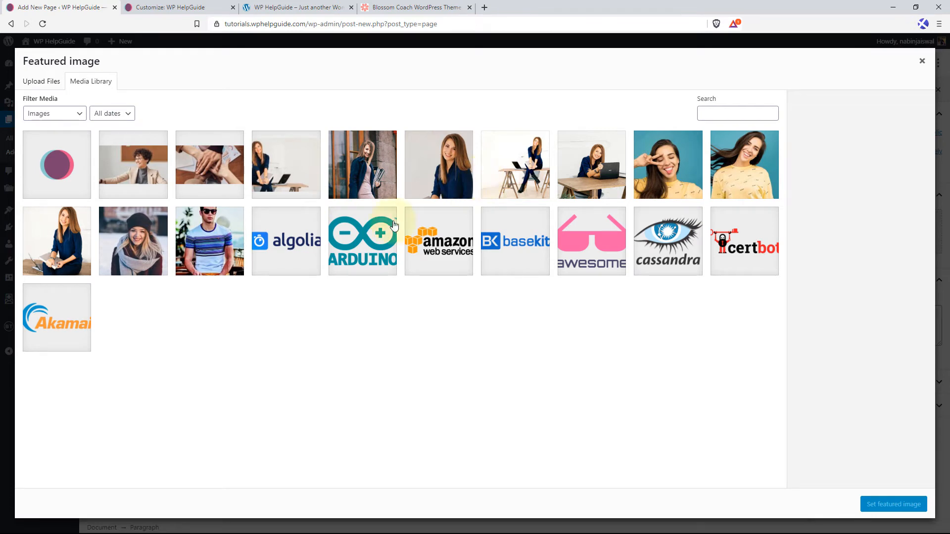
click(61, 242)
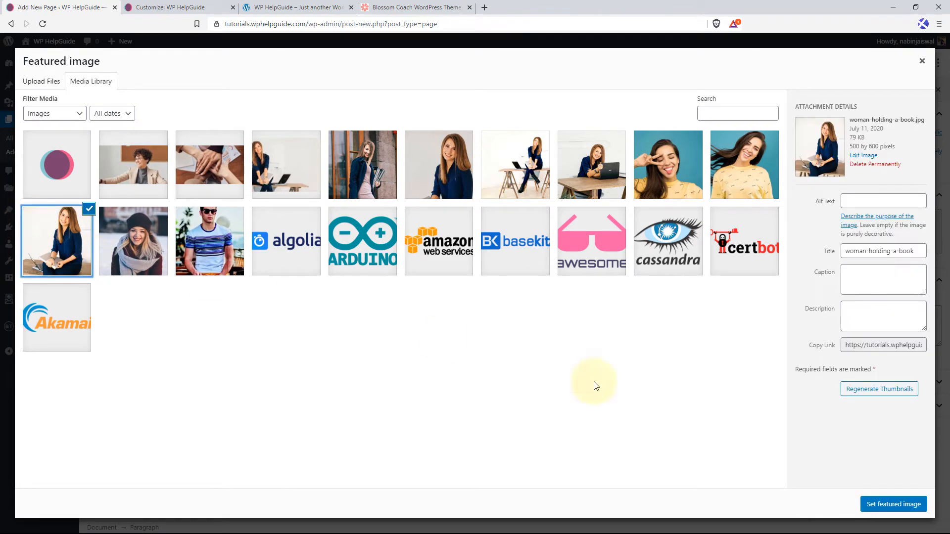
click(891, 505)
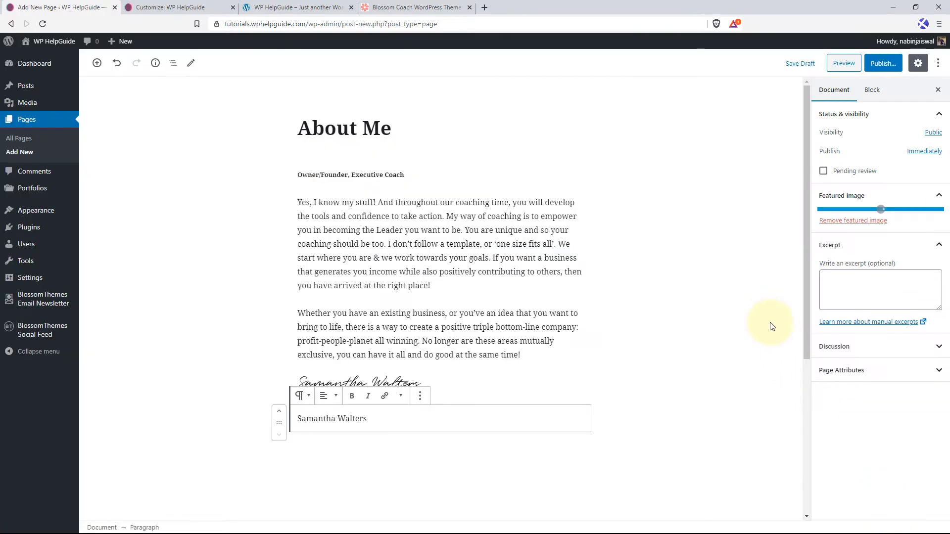
click(888, 69)
click(881, 64)
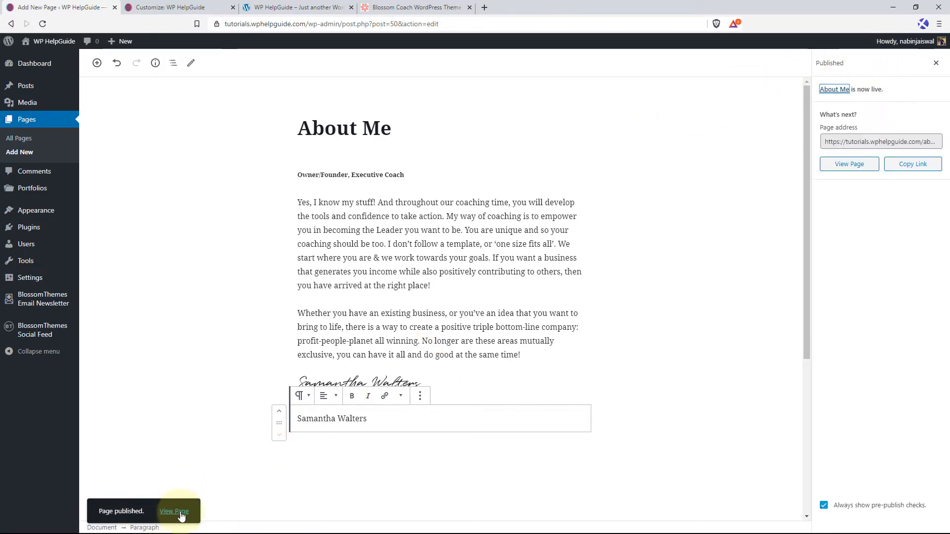
View the published About Me page in a new browser tab and examine its layout.
right_click(181, 515)
click(213, 395)
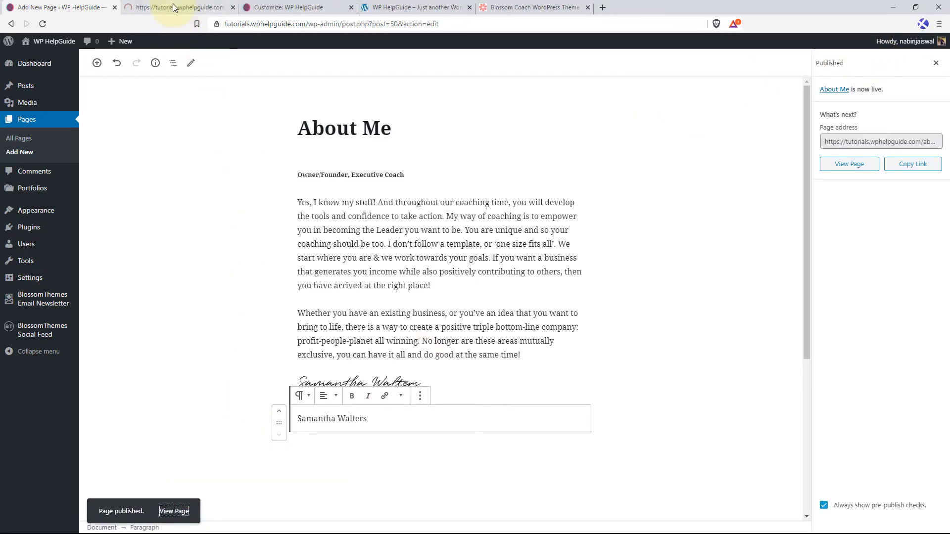
click(173, 6)
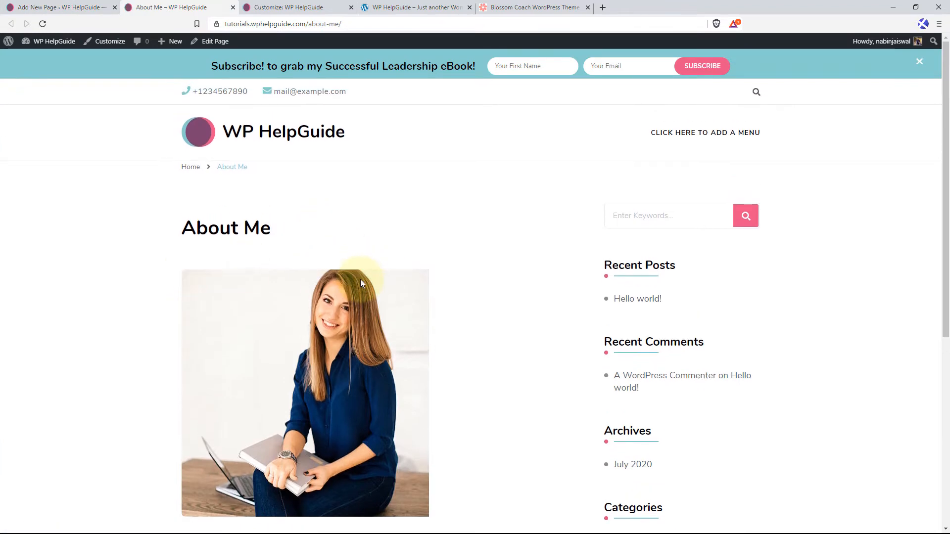
scroll(360, 279, down, 5)
scroll(544, 233, up, 3)
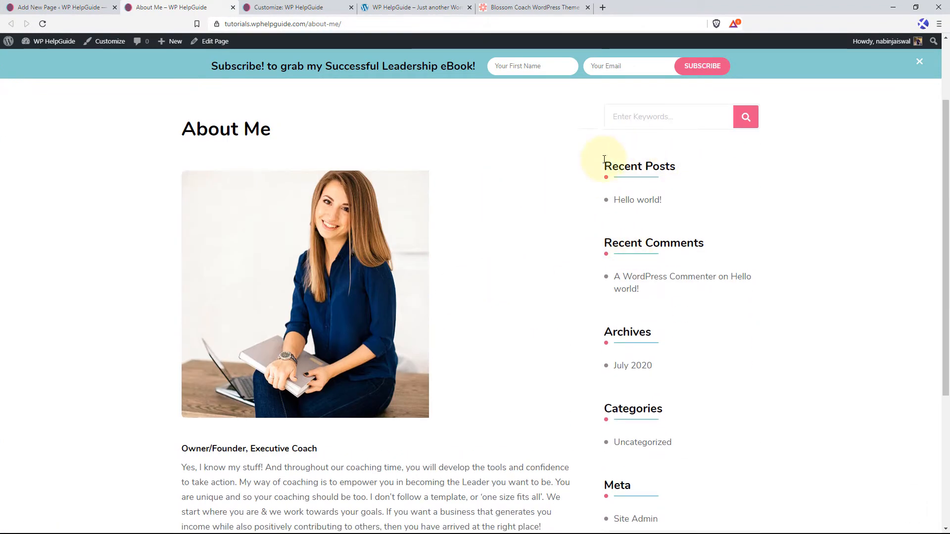
Set the About Me page's sidebar layout to Full Width Centered and update the page.
click(73, 7)
scroll(371, 318, down, 5)
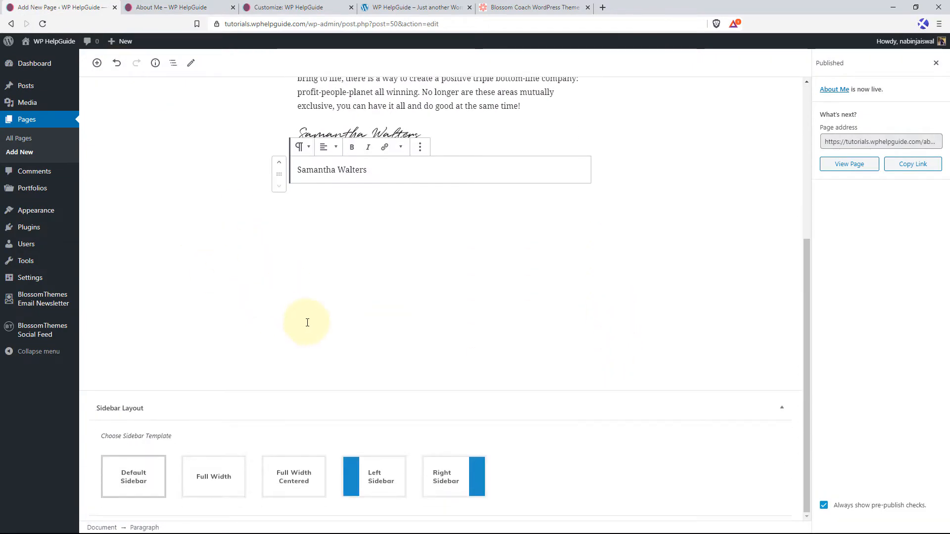
click(300, 479)
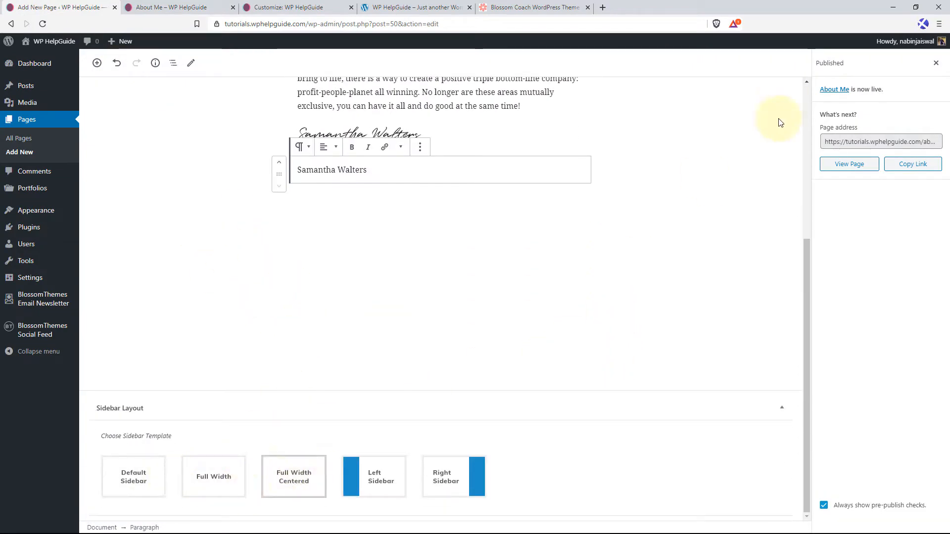
scroll(780, 123, up, 2)
click(936, 63)
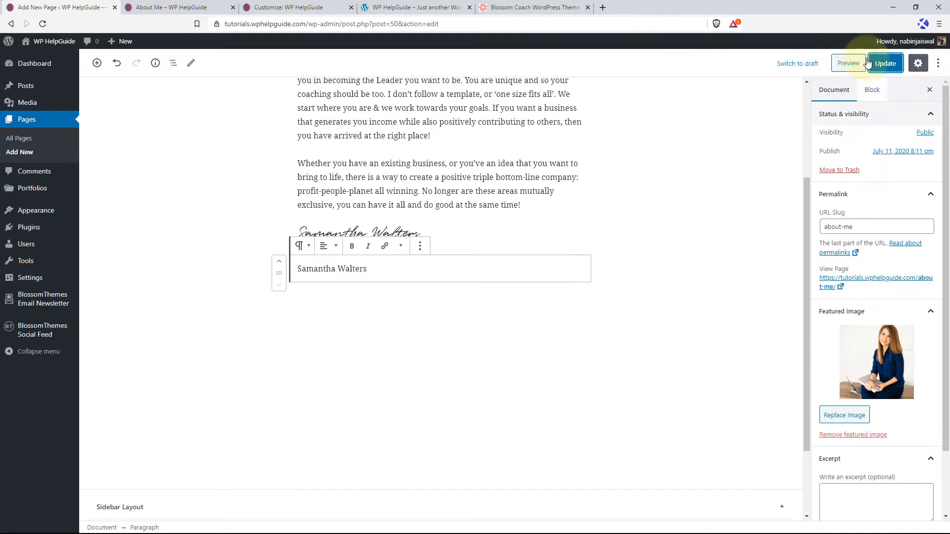
click(883, 63)
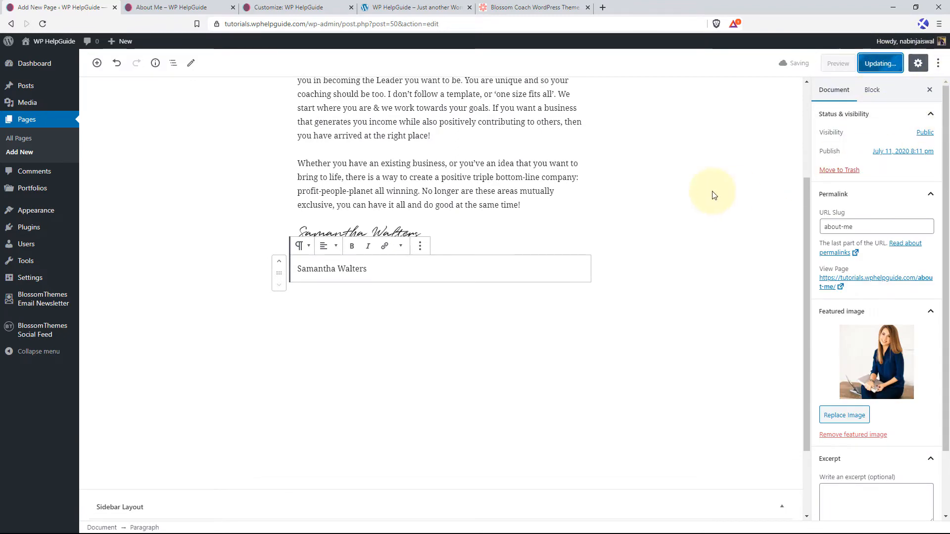
Reload the page editor and the live About Me page to check the new layout.
click(44, 23)
click(143, 7)
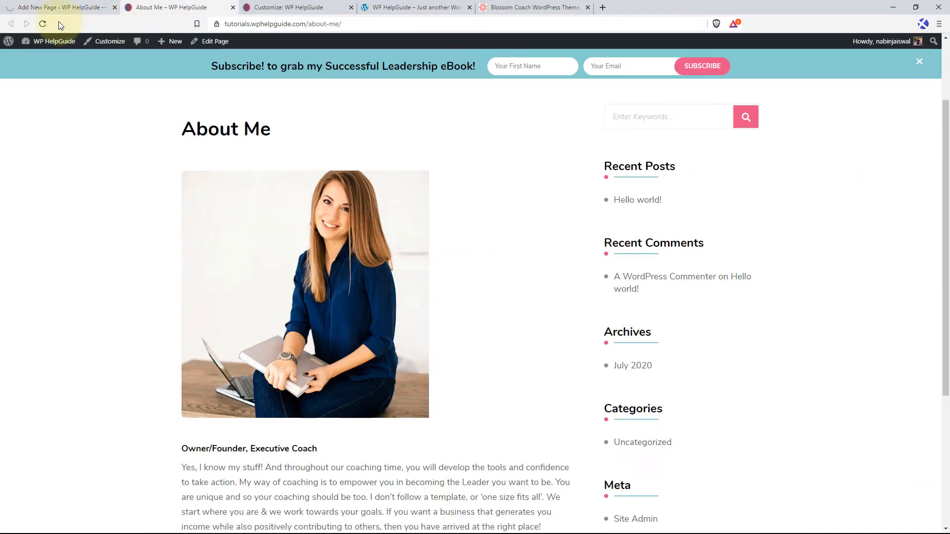
click(44, 24)
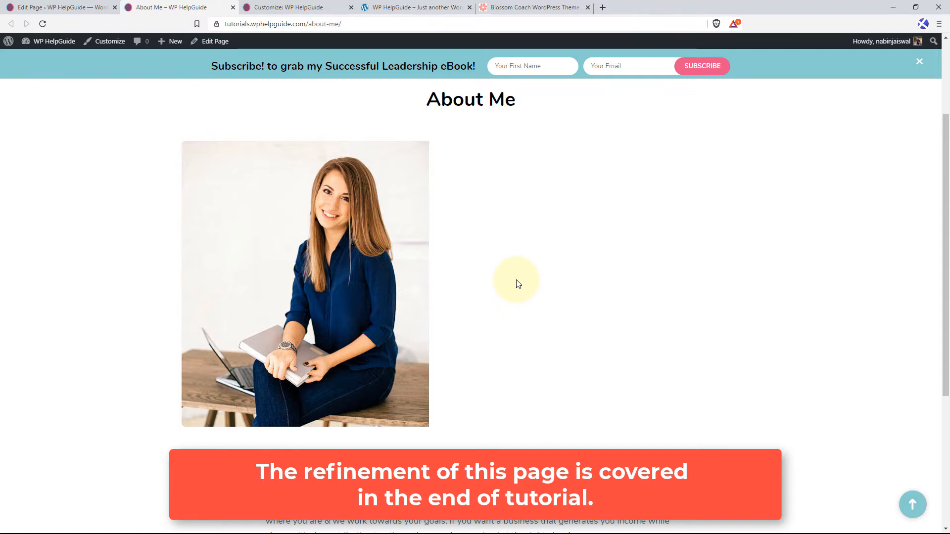
Reload the Customizer and add the Blossom: Featured Page Widget to the front page's About Section.
click(292, 9)
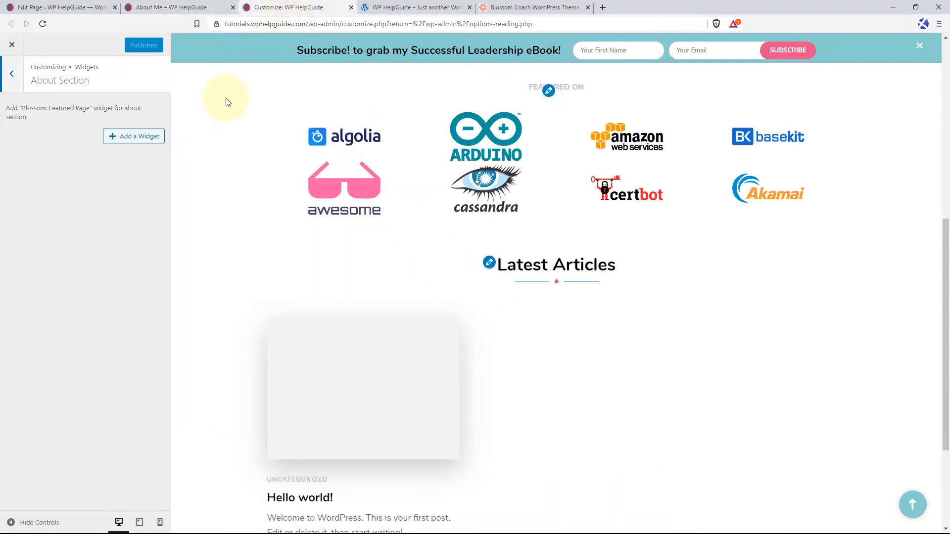
click(45, 23)
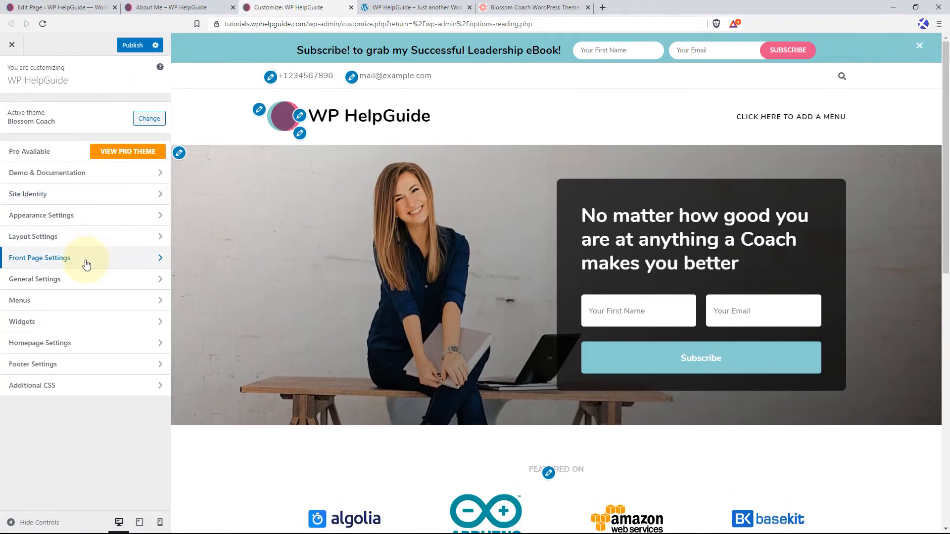
click(87, 265)
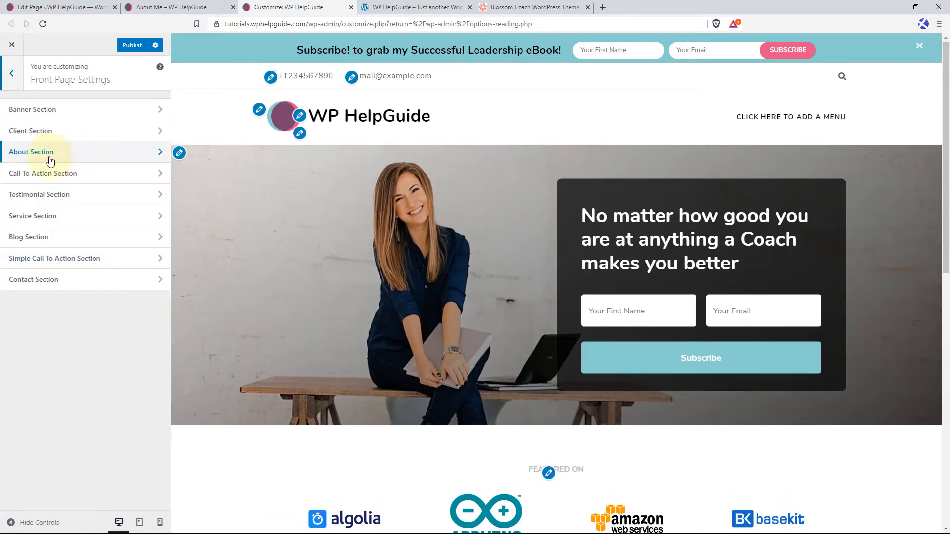
click(94, 153)
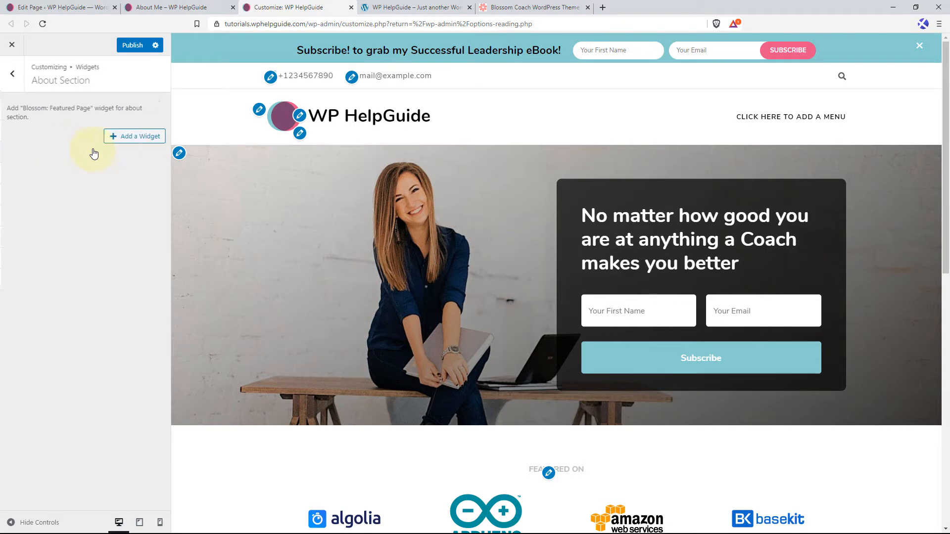
click(141, 140)
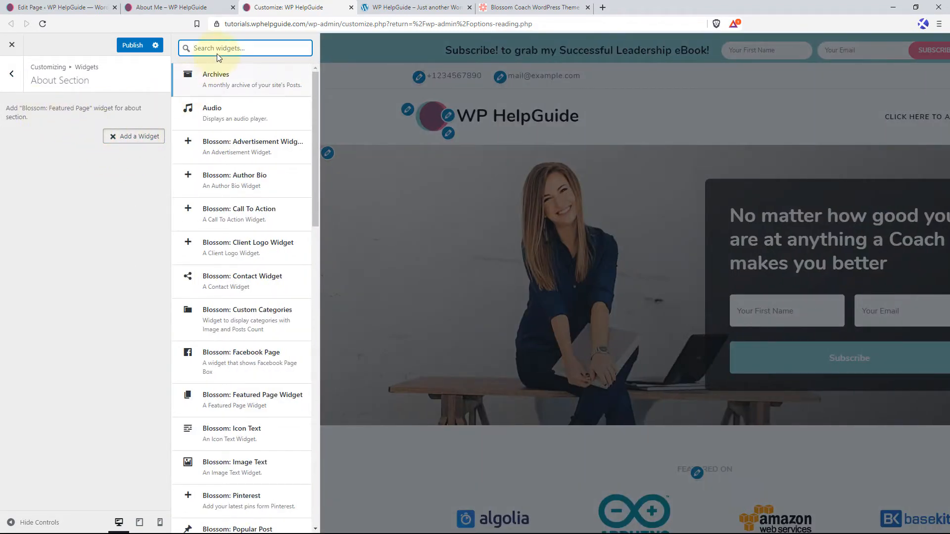
text(featured page)
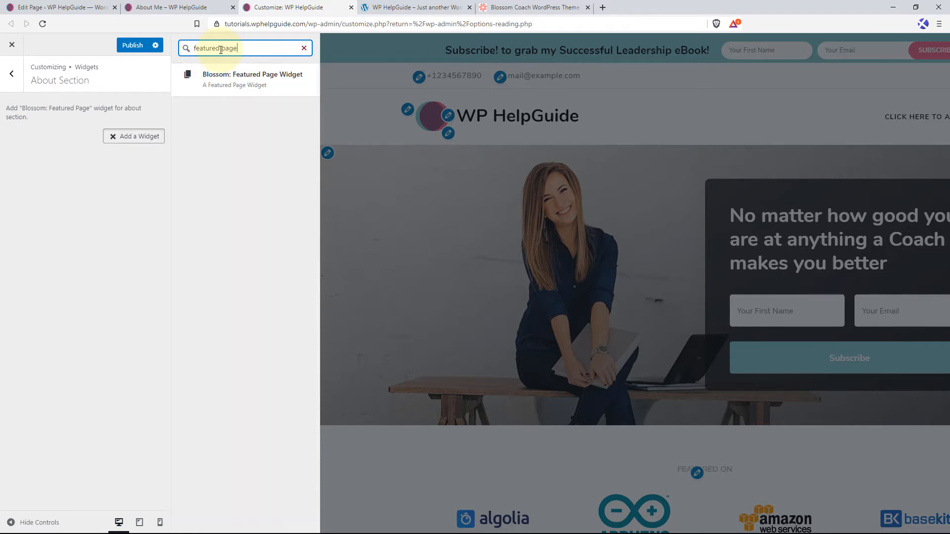
click(228, 86)
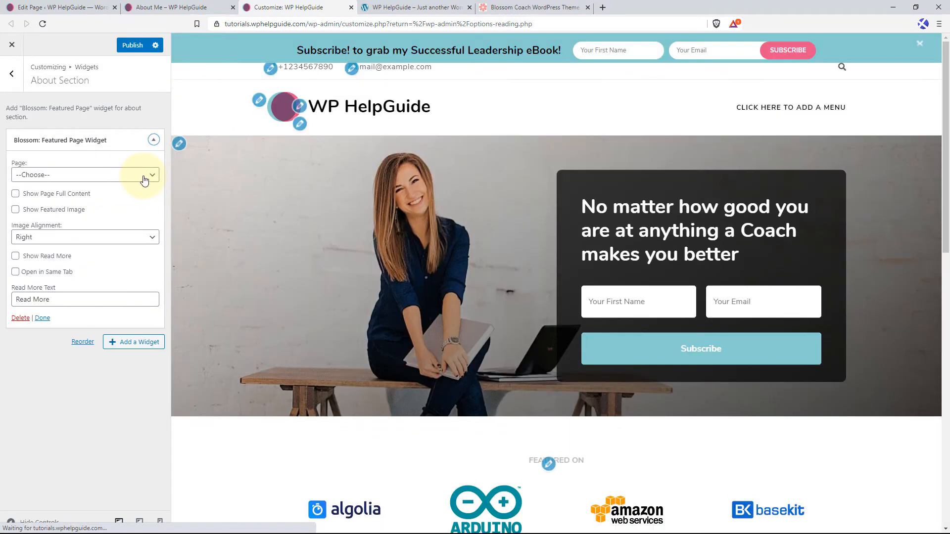
Set the featured page widget's page to About Me and show its full content and featured image.
click(144, 179)
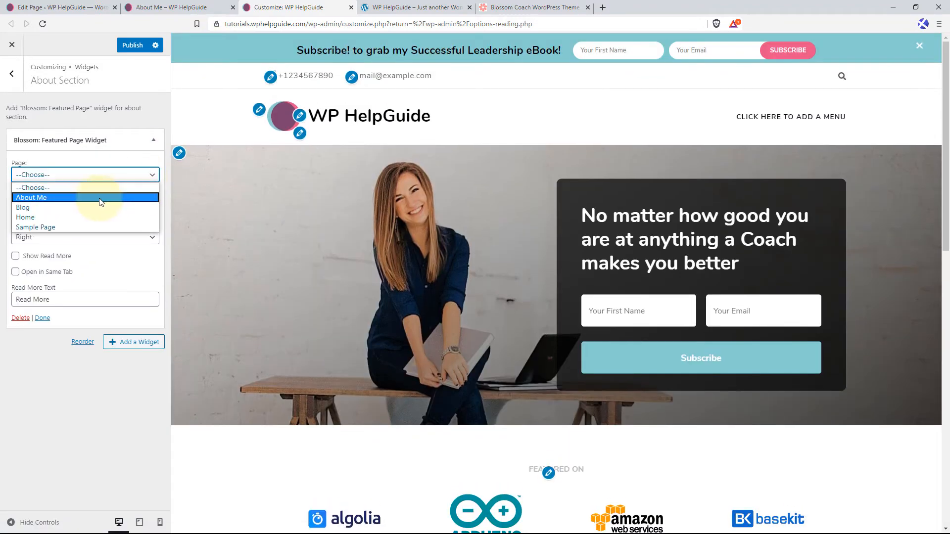
click(50, 197)
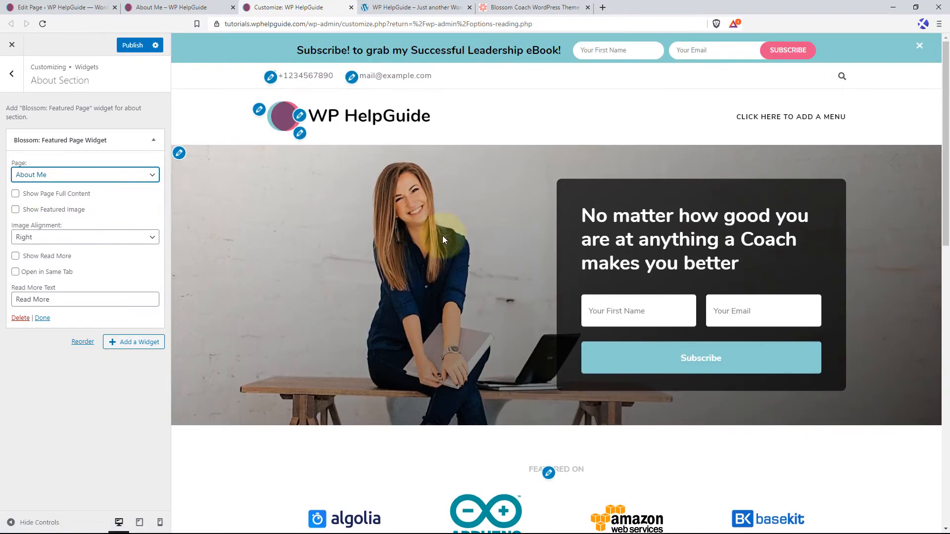
scroll(461, 239, down, 9)
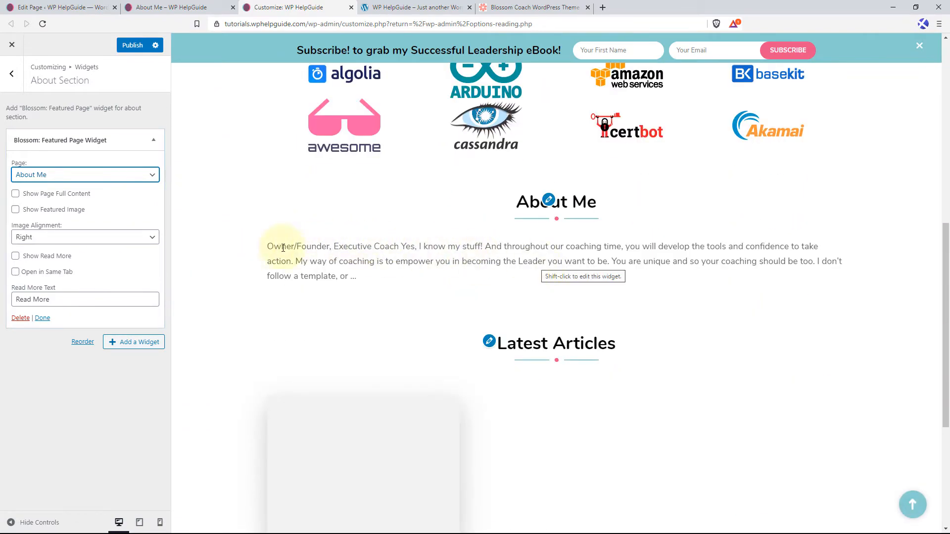
click(16, 195)
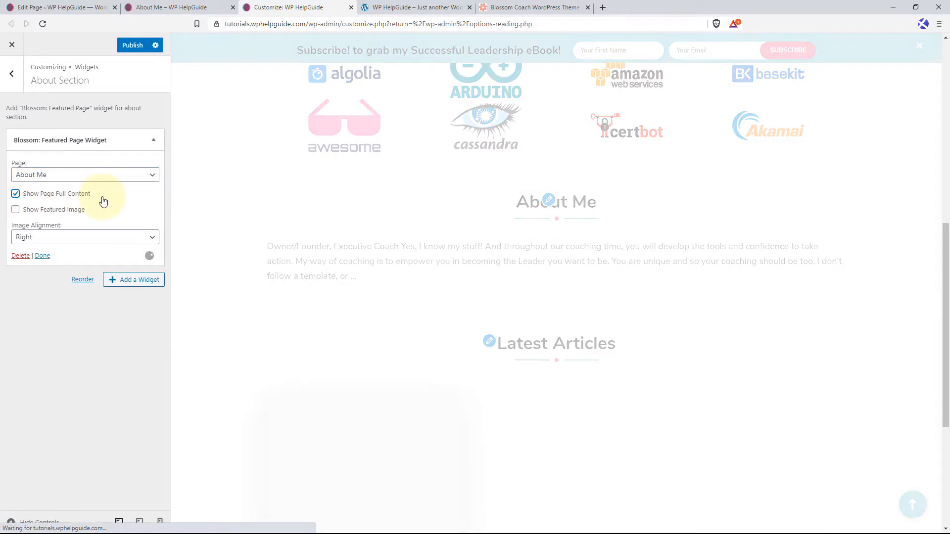
click(16, 210)
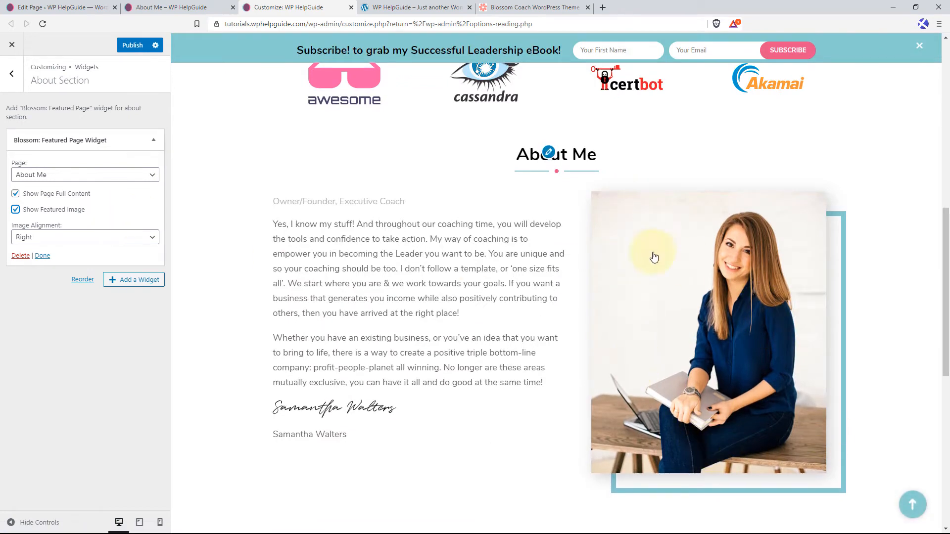
Turn off the widget's full page content, enable its Read More button, and publish the changes.
click(15, 194)
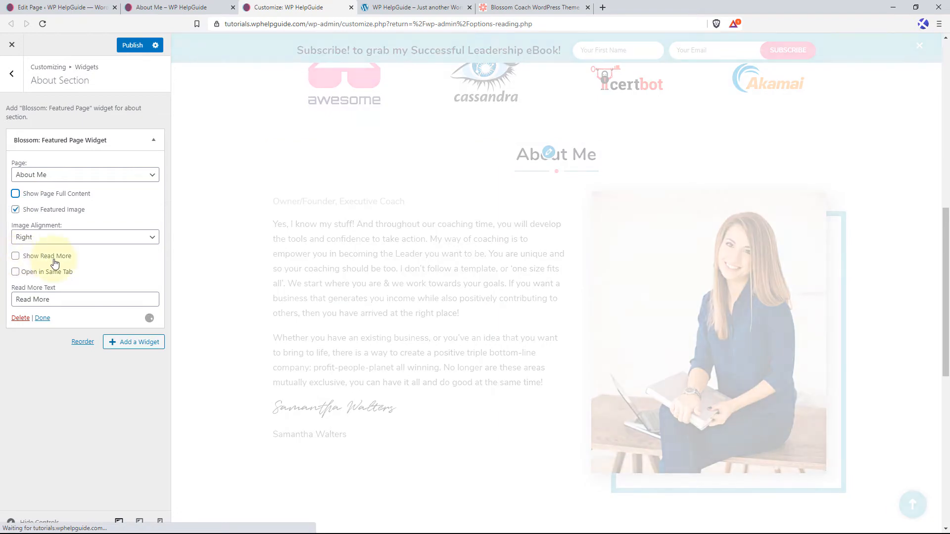
click(16, 256)
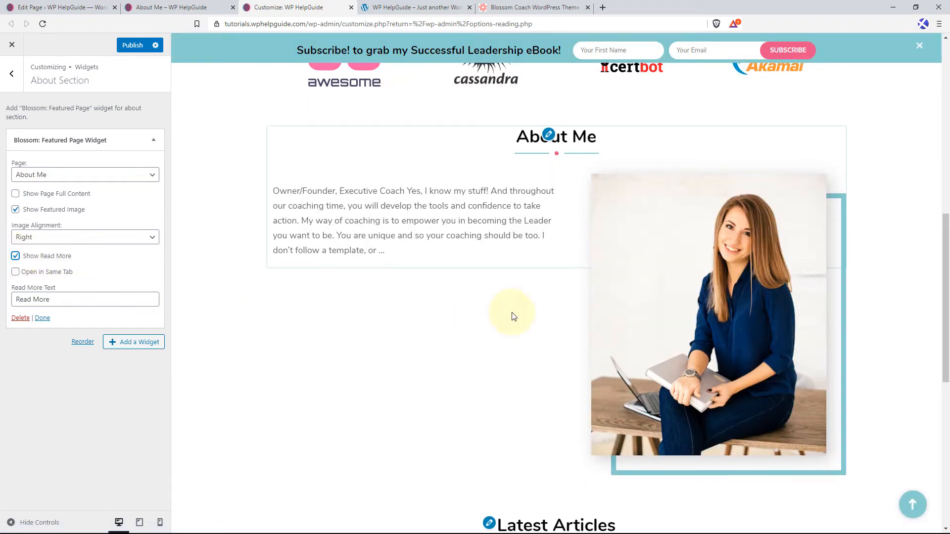
scroll(509, 313, down, 4)
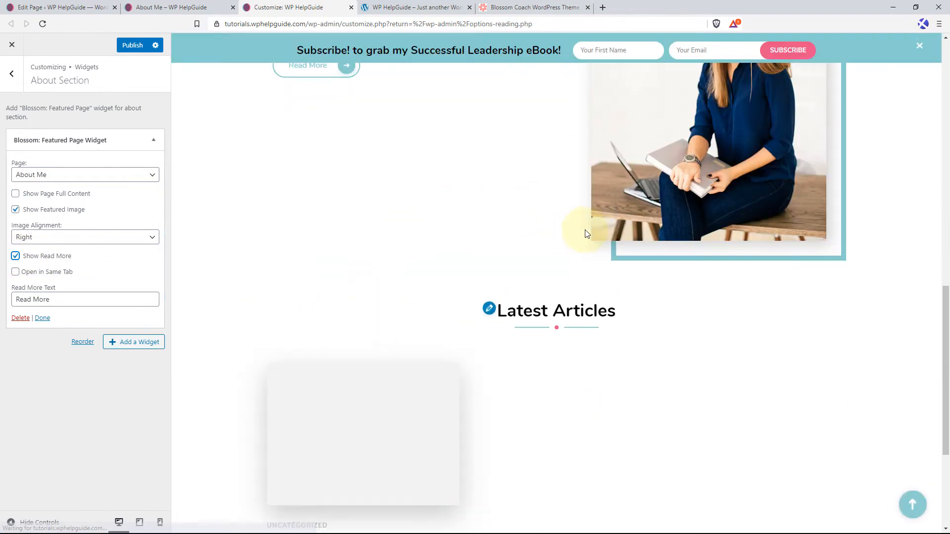
scroll(413, 270, up, 5)
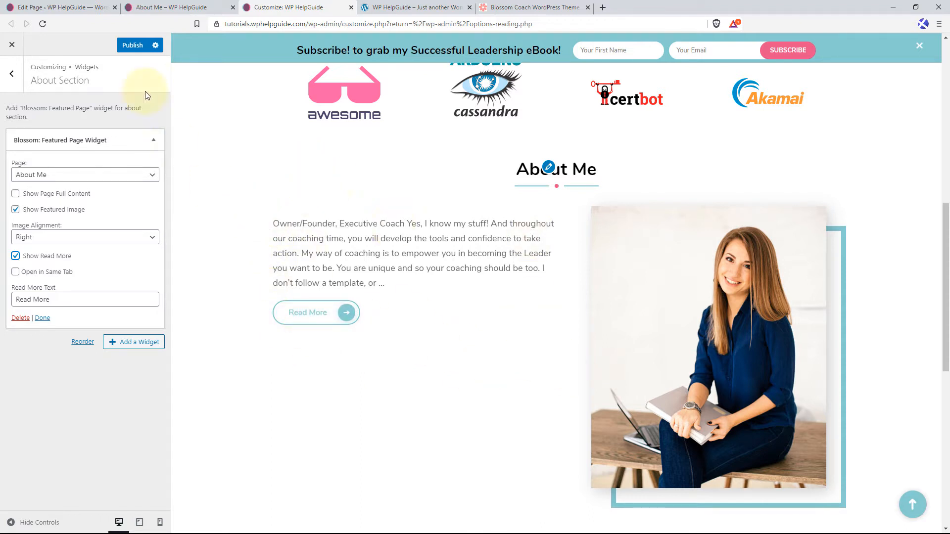
click(133, 47)
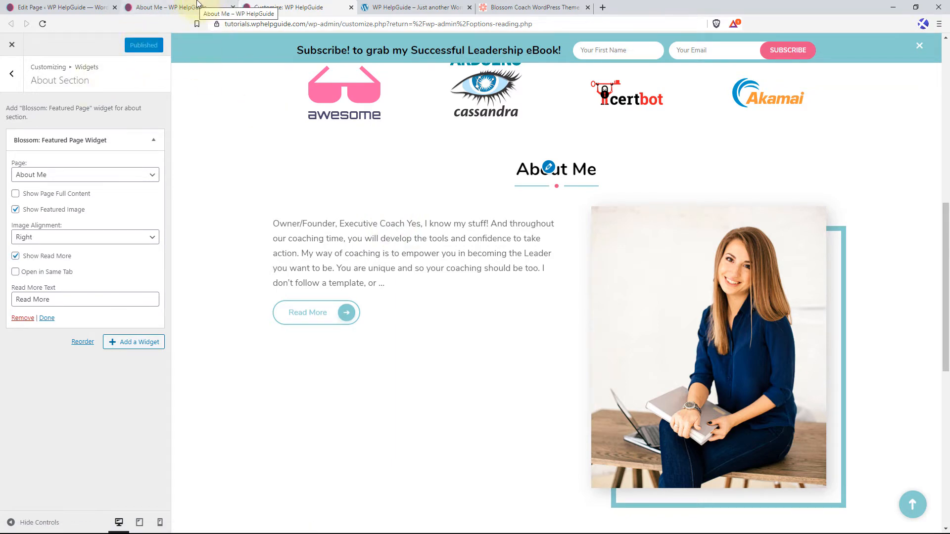
Go from the live About Me page to the site's home page and examine the About Me section's excerpt text.
click(180, 4)
scroll(435, 176, up, 3)
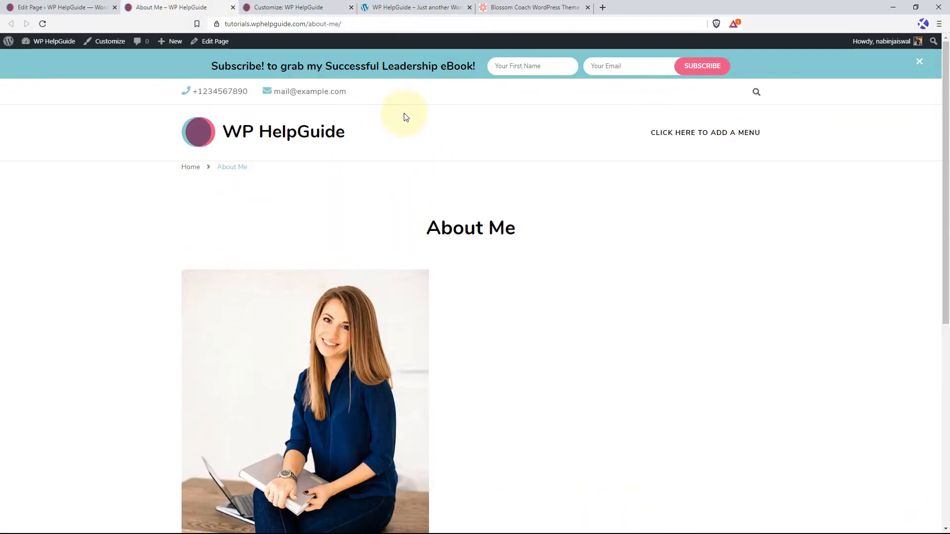
click(249, 127)
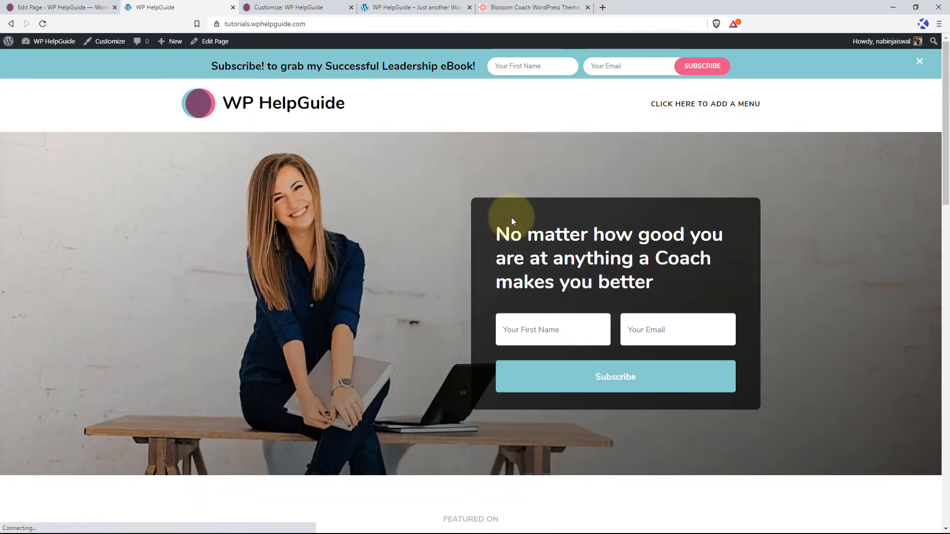
scroll(359, 251, down, 15)
scroll(178, 180, up, 7)
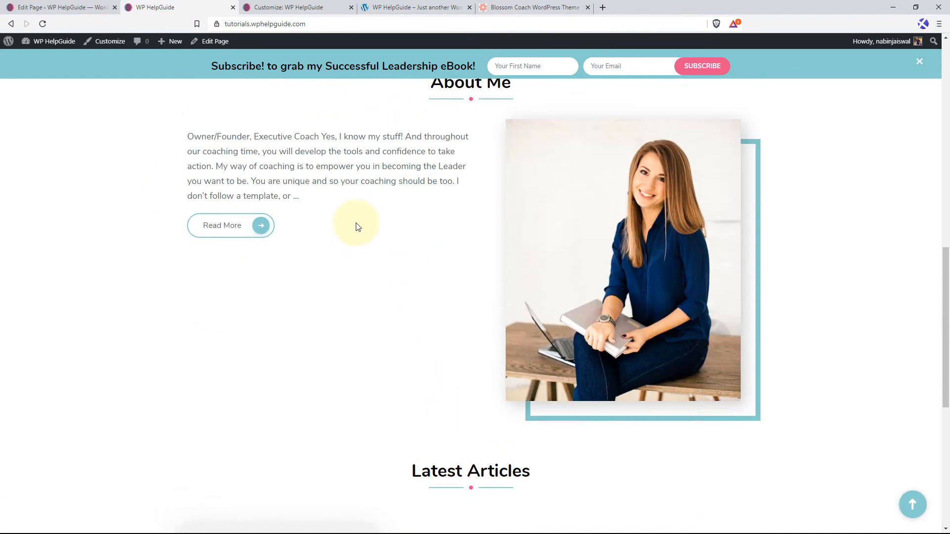
drag(183, 339, 322, 396)
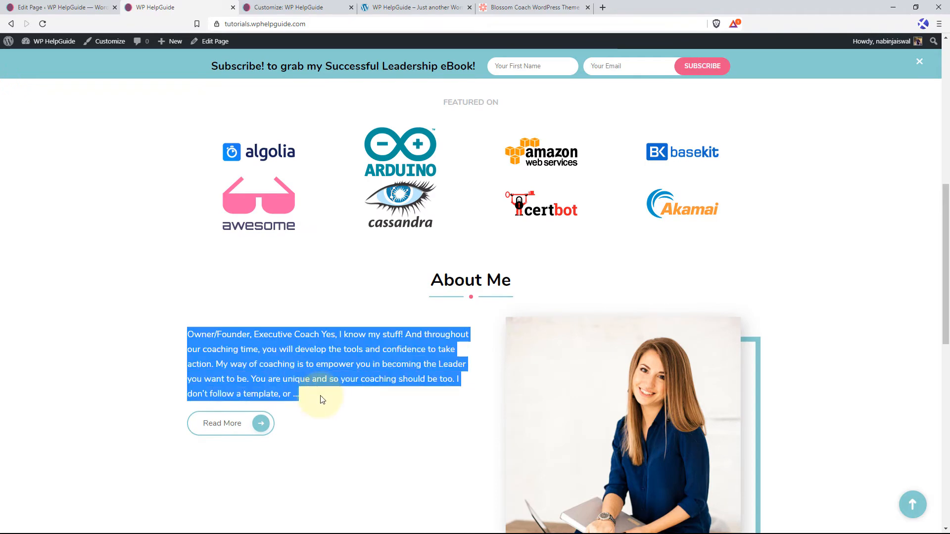
In the About Me page editor, copy the paragraph starting "Yes, I know my stuff!" into the excerpt, followed by a blank line.
click(62, 7)
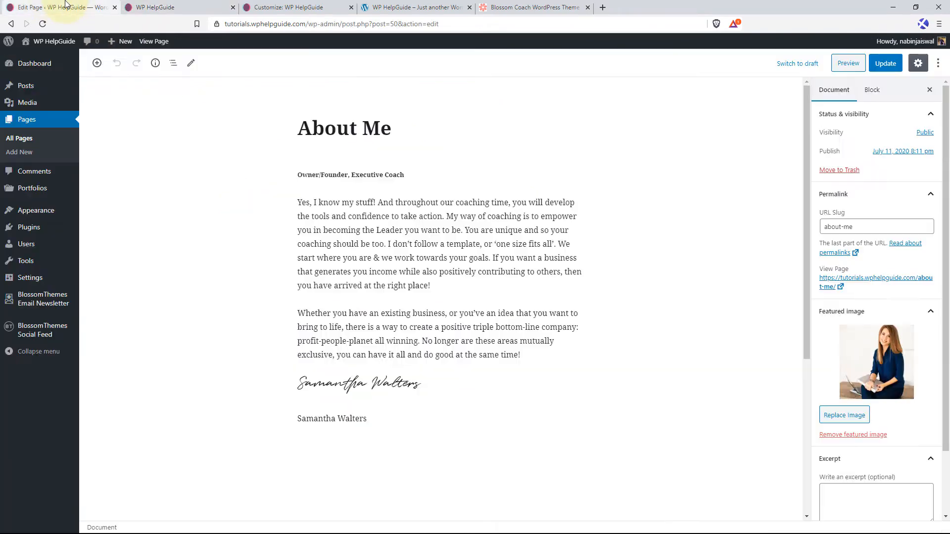
scroll(915, 411, down, 3)
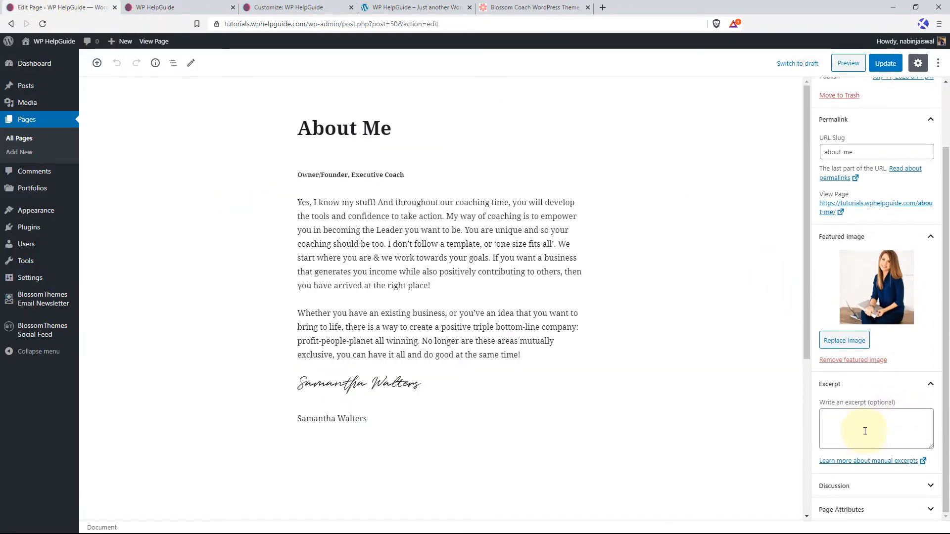
click(869, 423)
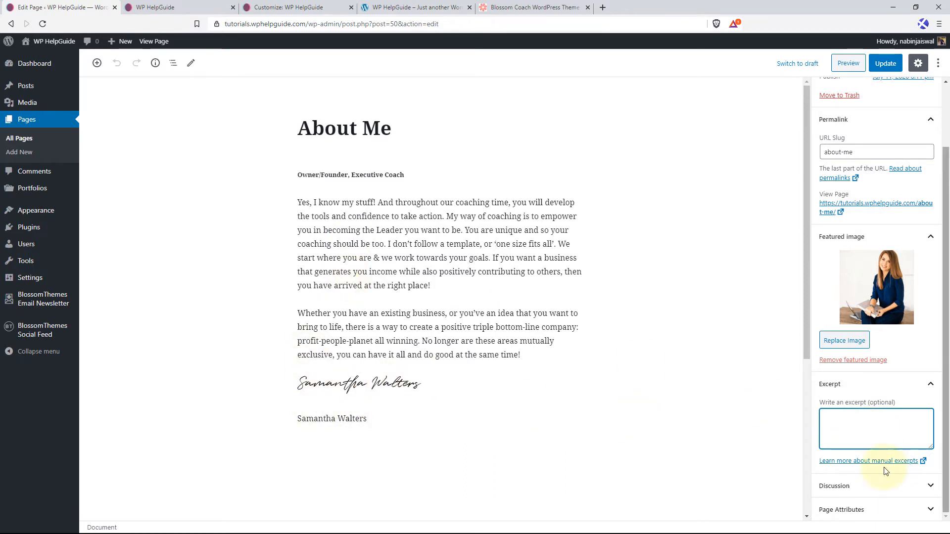
click(285, 248)
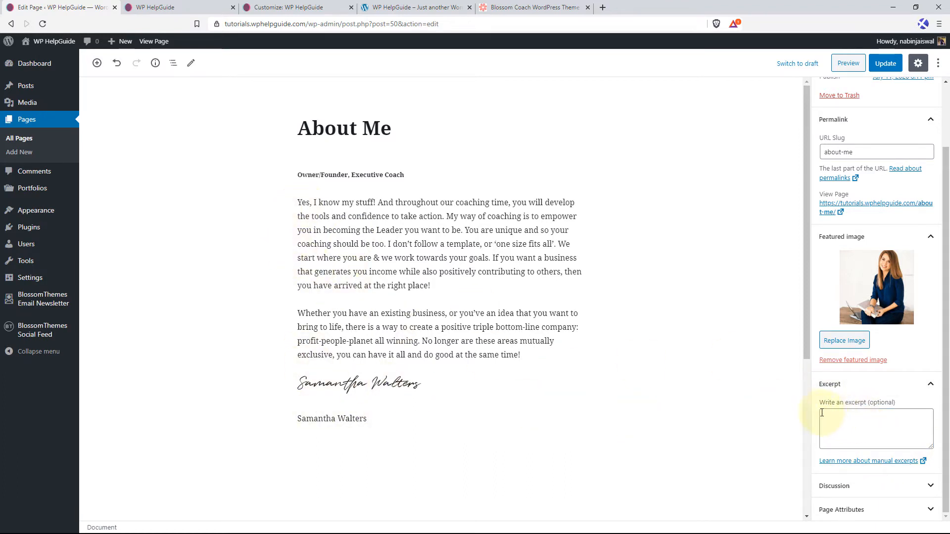
drag(431, 286, 294, 204)
key(ctrl+c)
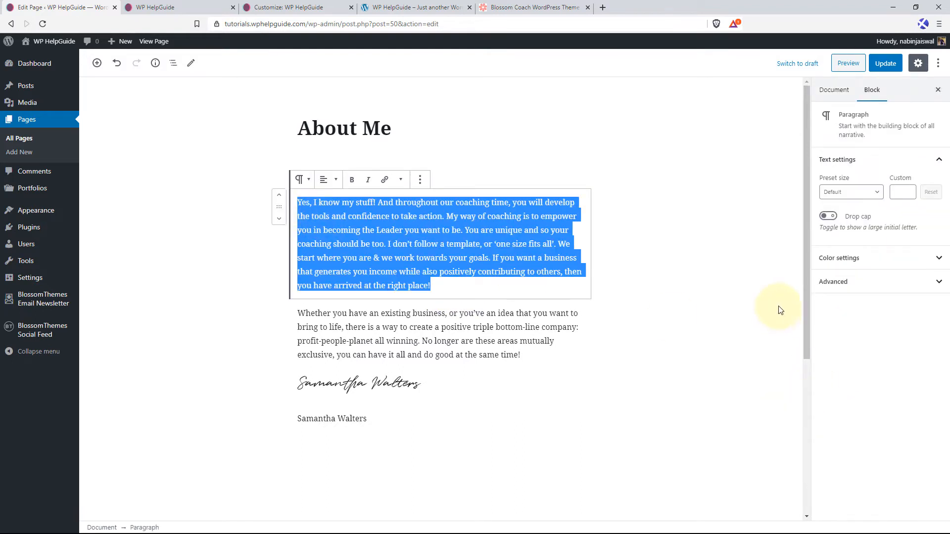
click(834, 89)
scroll(866, 465, down, 2)
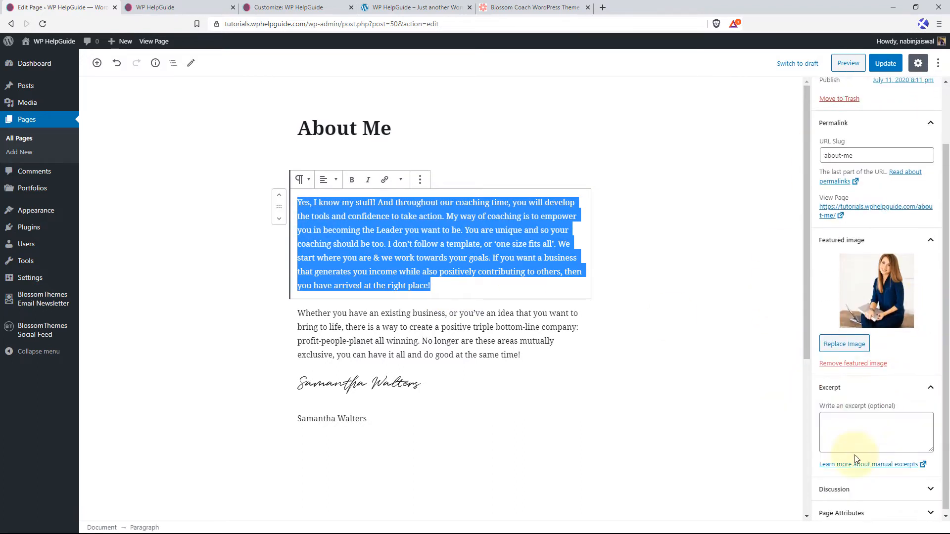
click(838, 421)
key(ctrl+v)
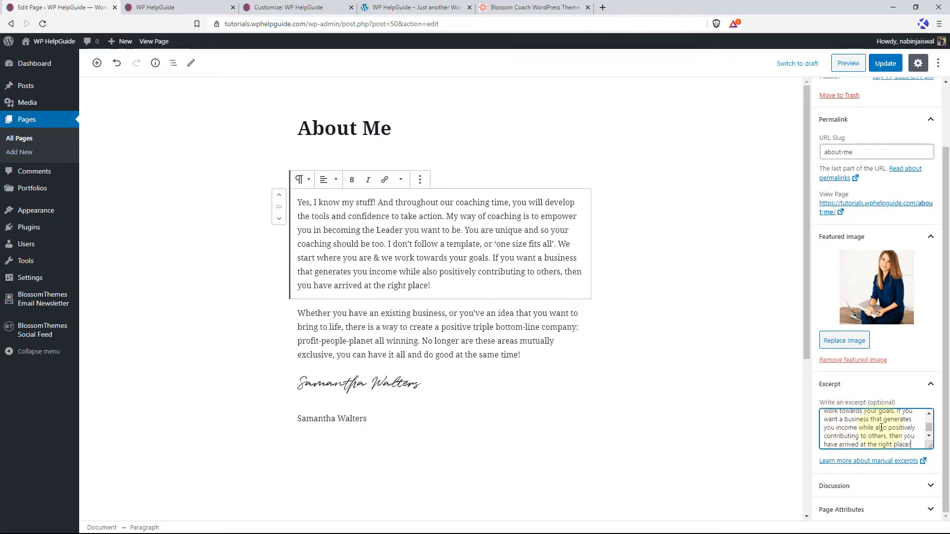
key(Return)
key(Return)
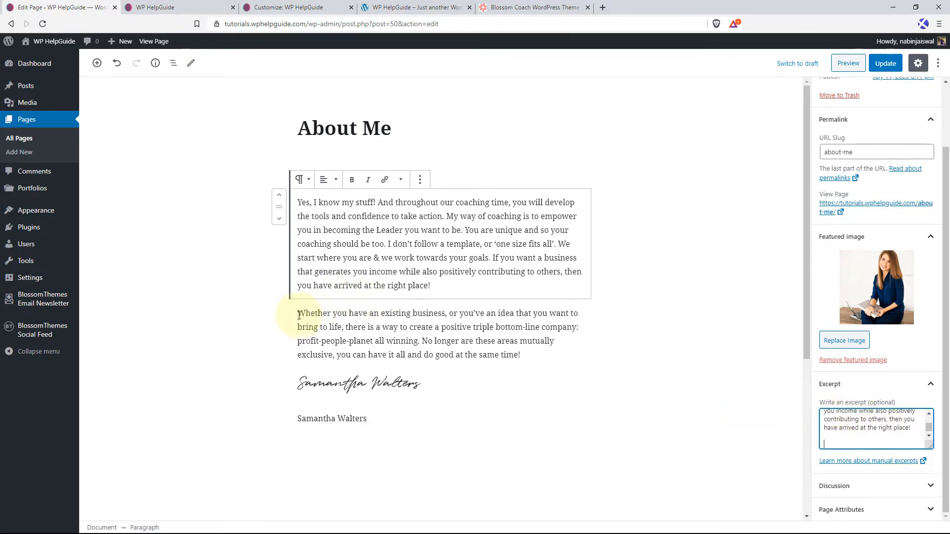
Add the paragraph starting "Whether you have an existing business" to the end of the excerpt and update the page.
drag(298, 315, 534, 361)
key(ctrl+c)
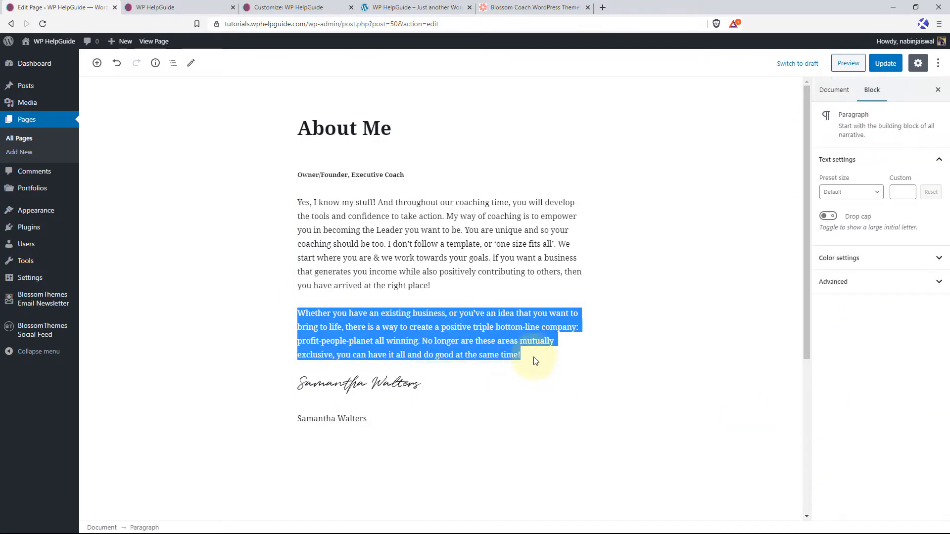
click(821, 90)
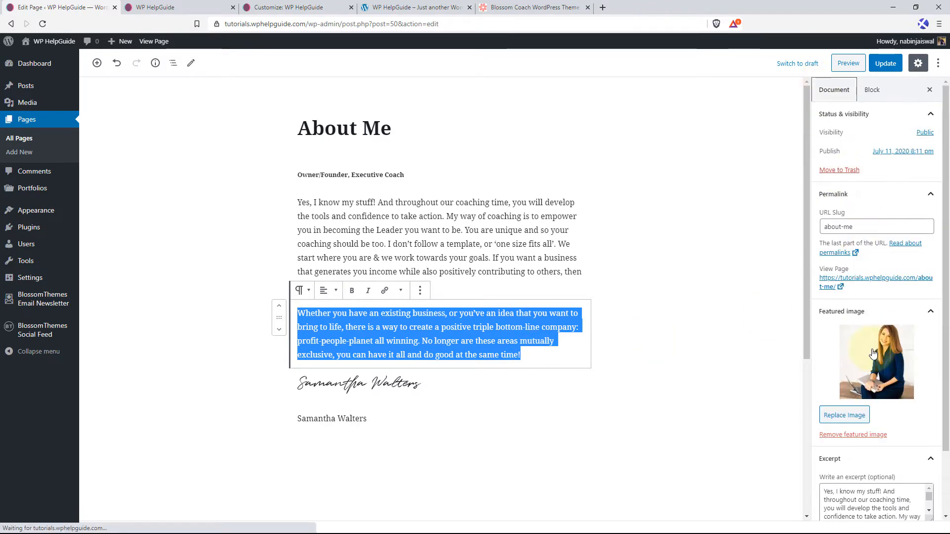
scroll(901, 414, down, 2)
drag(932, 447, 920, 494)
click(838, 439)
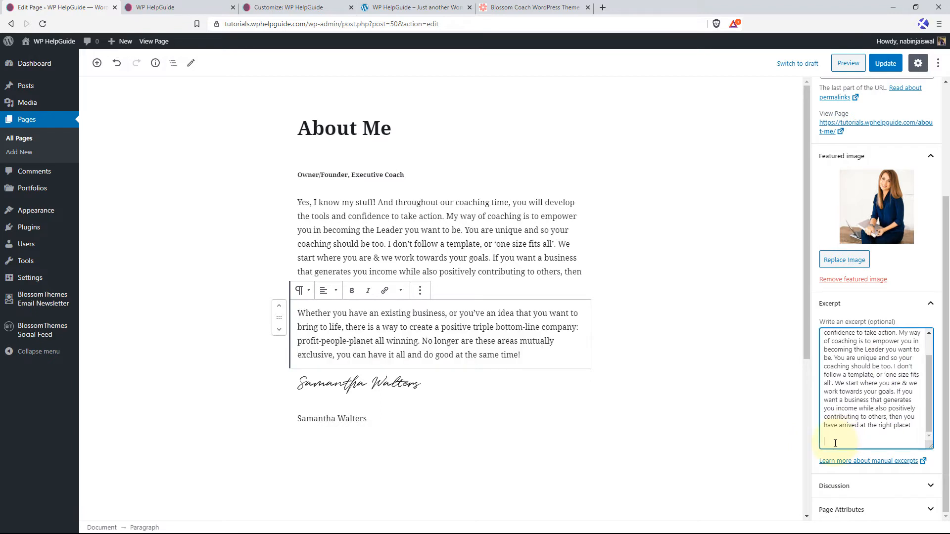
key(ctrl+v)
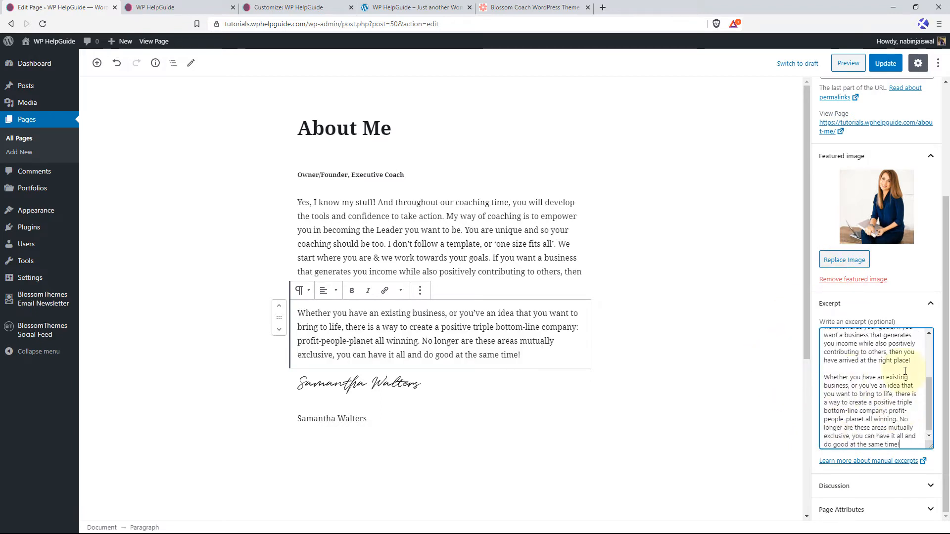
click(885, 63)
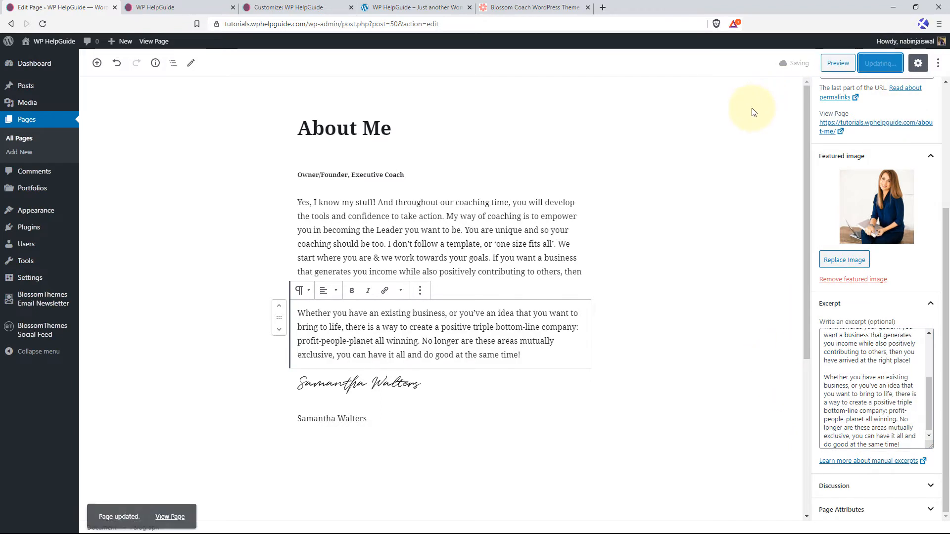
Reload the live home page and check the About Me section's excerpt and Read More button.
click(216, 5)
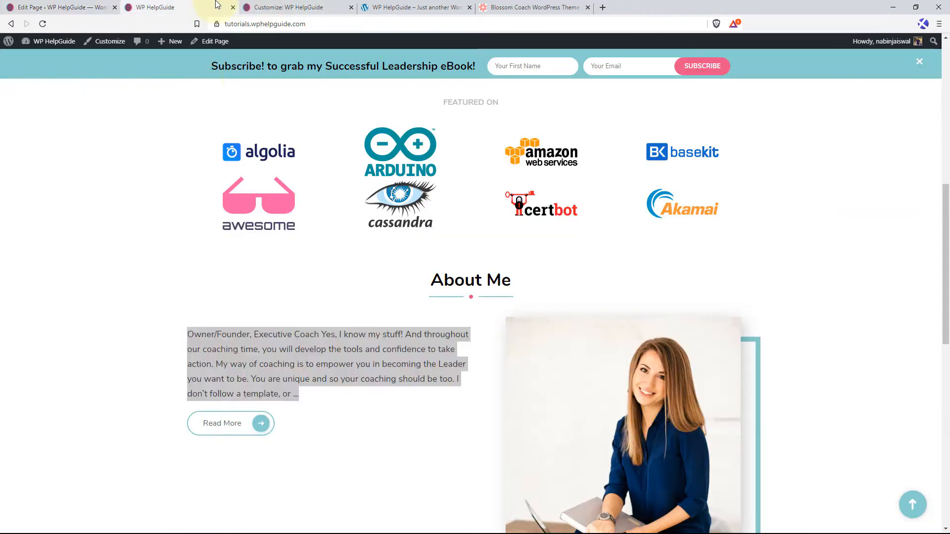
click(43, 20)
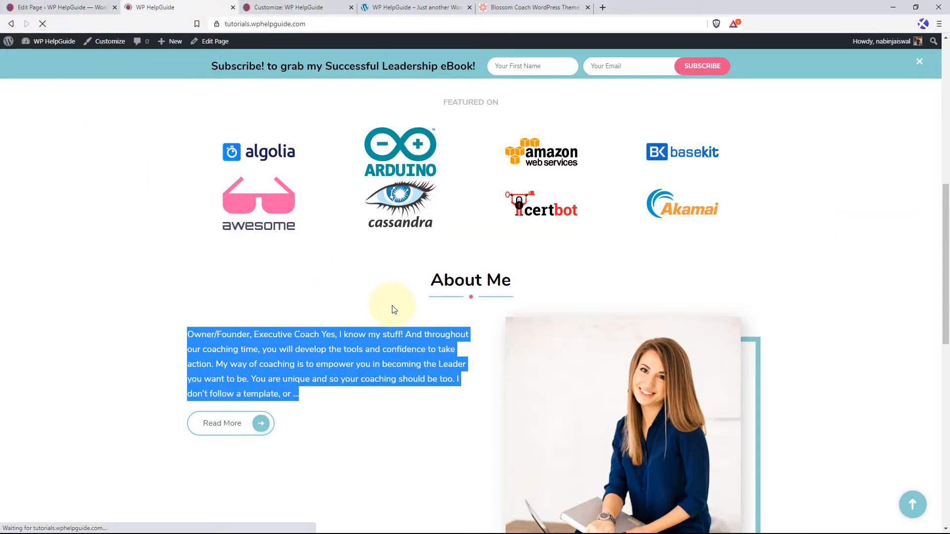
scroll(162, 210, down, 4)
scroll(162, 210, up, 2)
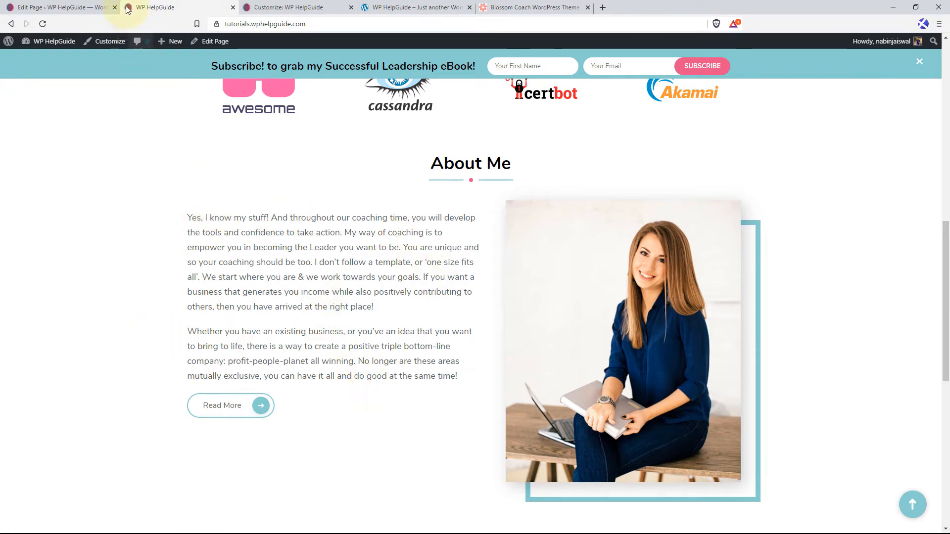
In the Customizer, turn on full page content for the About section's Featured Page widget and publish the change.
click(275, 6)
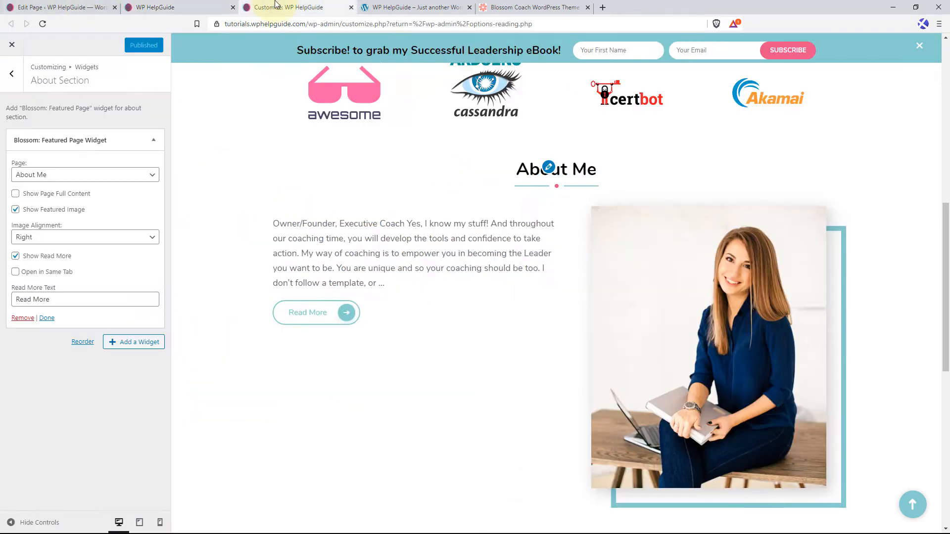
click(15, 193)
click(16, 193)
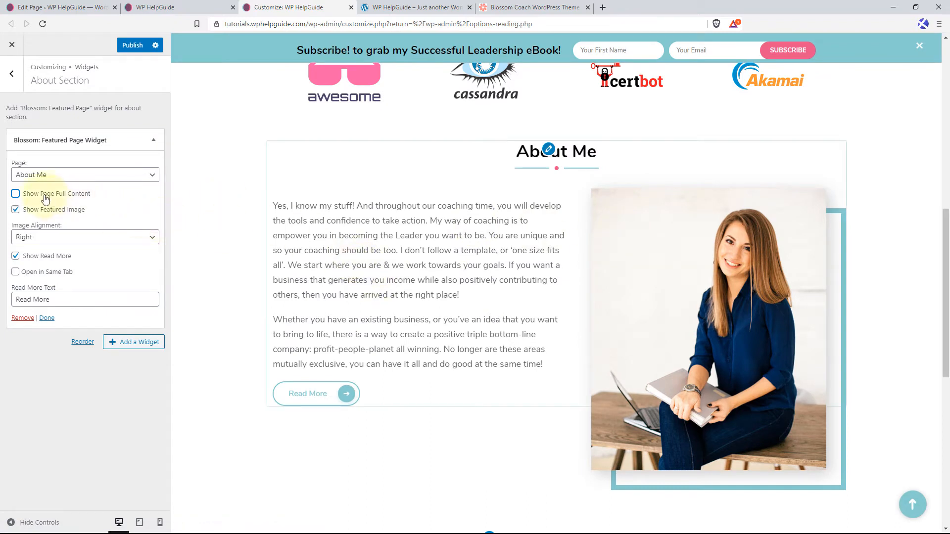
click(15, 194)
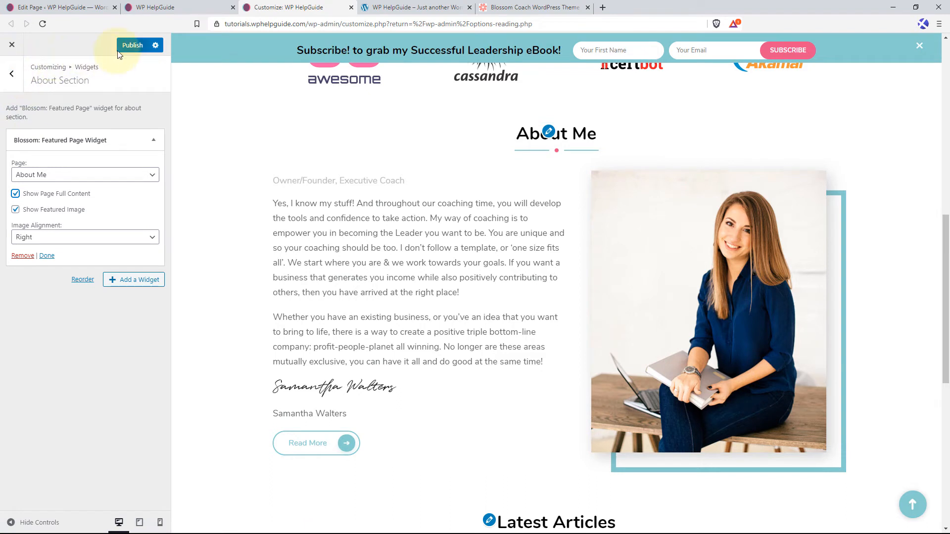
click(133, 47)
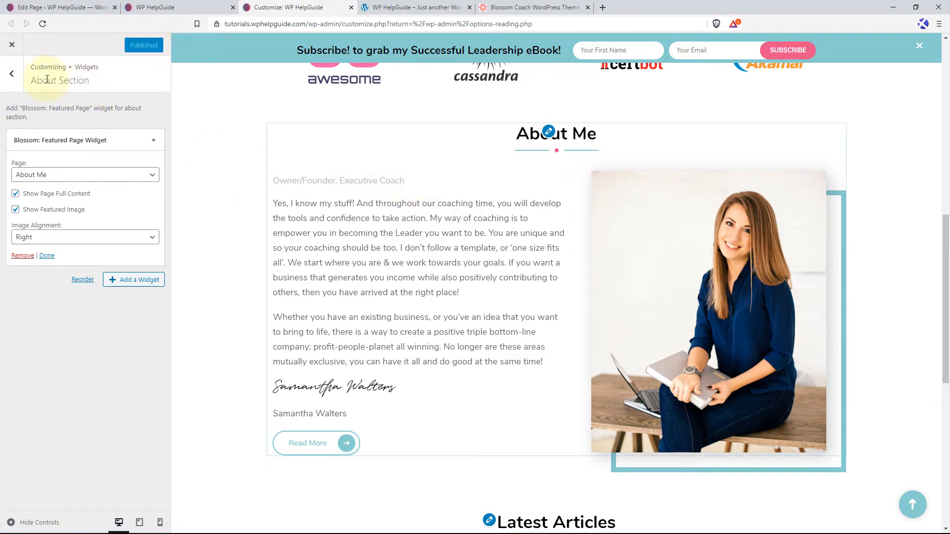
Add the "Blossom: Call To Action" widget to the front page's Call To Action Section.
click(13, 74)
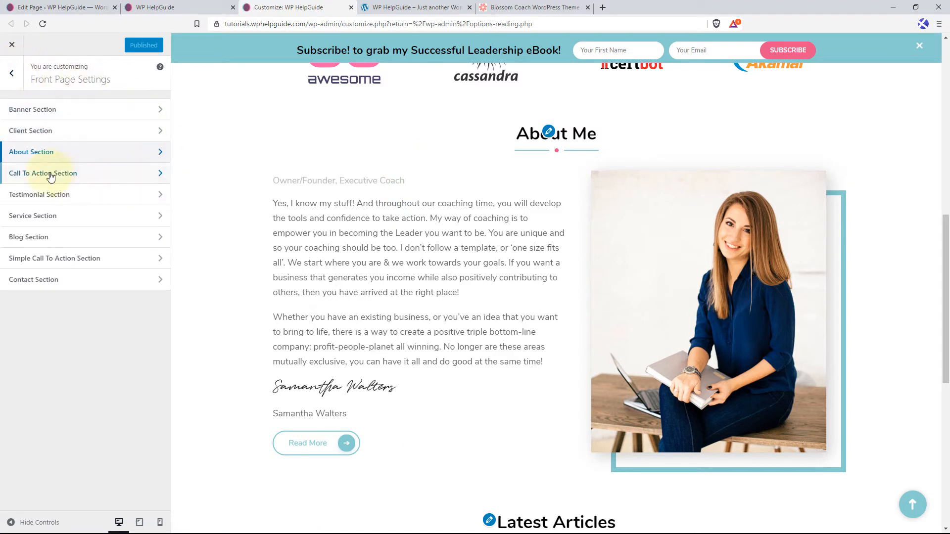
click(98, 178)
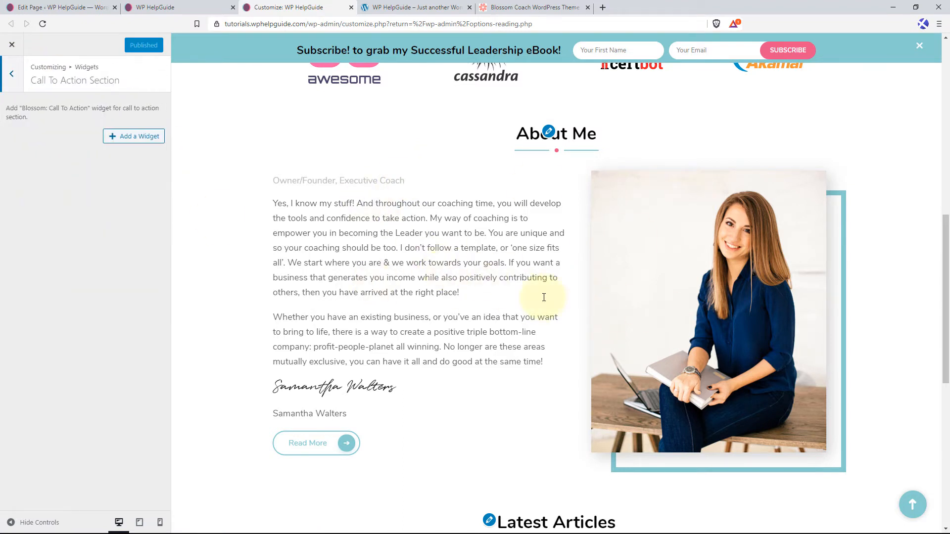
scroll(548, 302, down, 2)
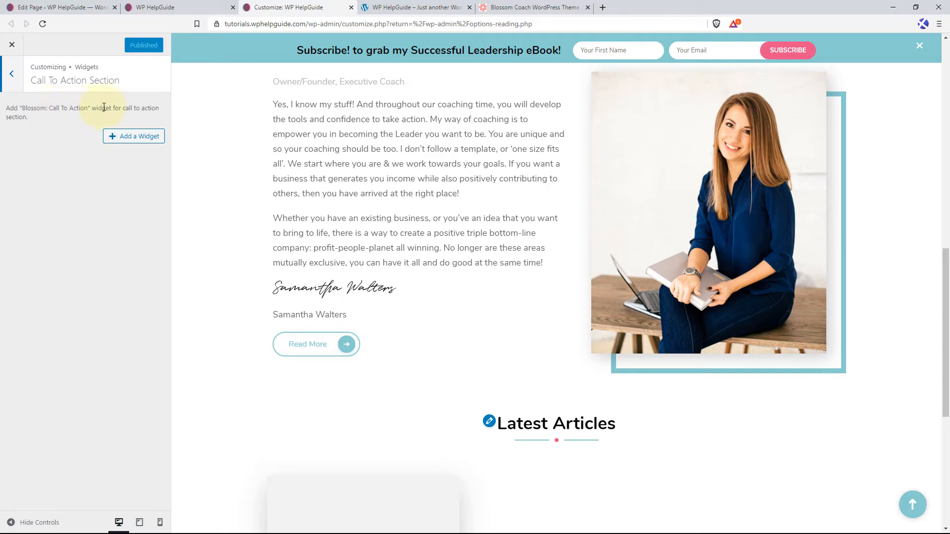
click(147, 139)
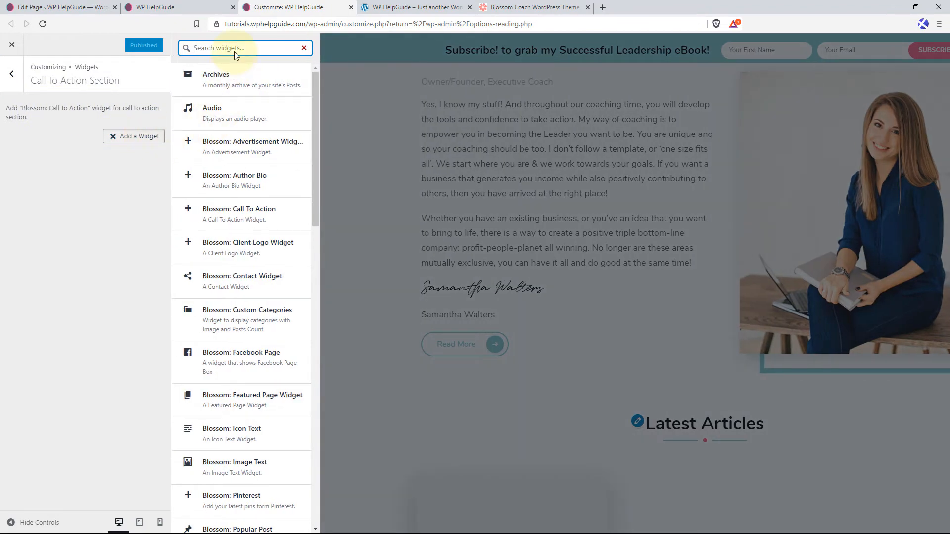
text(call to action)
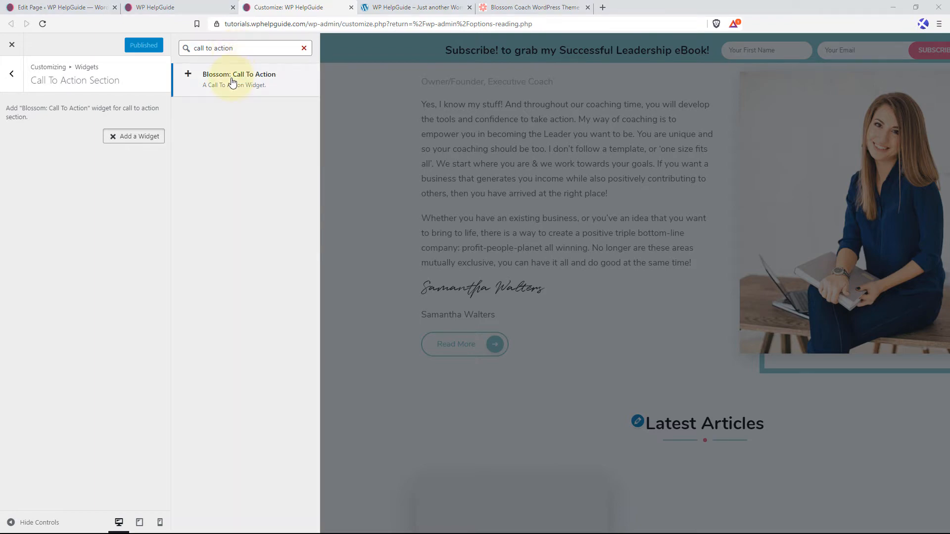
click(233, 79)
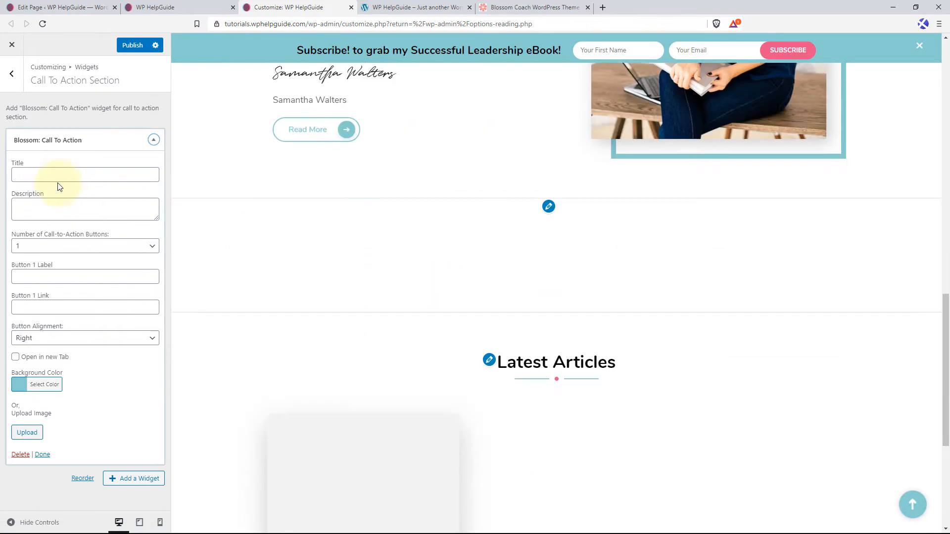
Title the widget "Do You Want to Improve Your Business?" and fill its description with the text starting "Close the gap between where you are today".
click(54, 174)
text(Do You Want to Improve Your Business?)
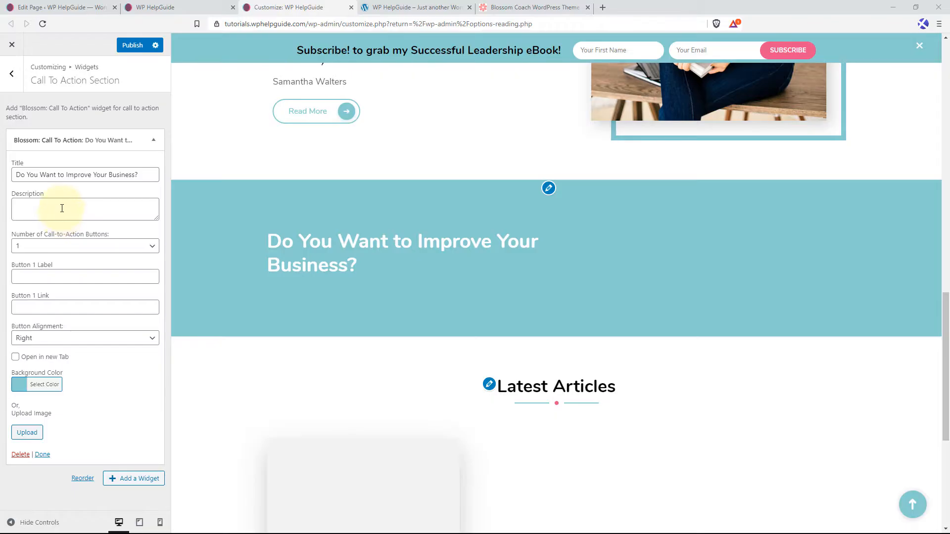
click(62, 208)
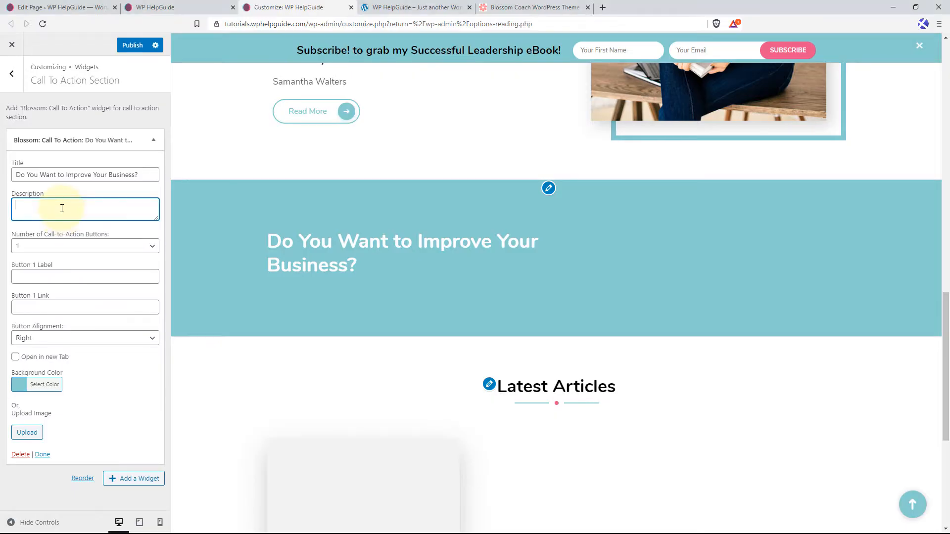
key(ctrl+v)
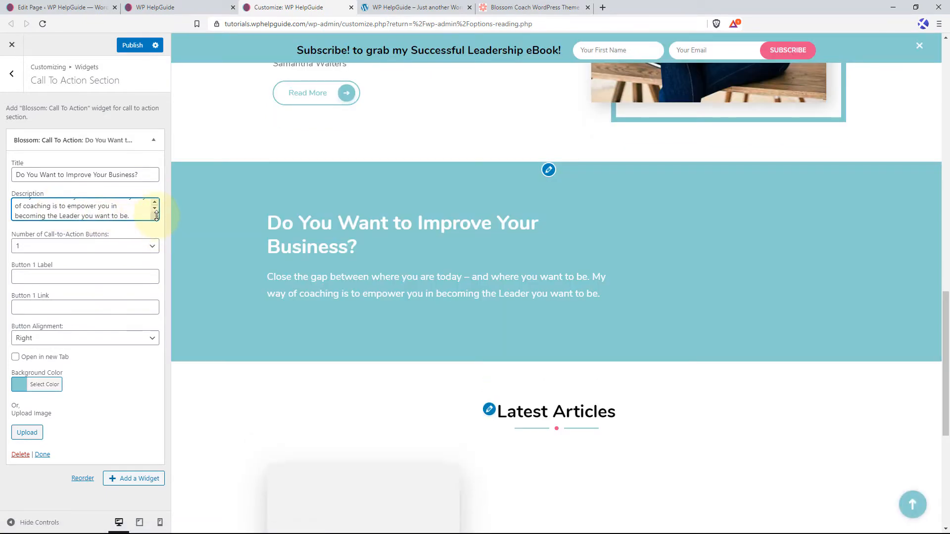
drag(156, 218, 143, 297)
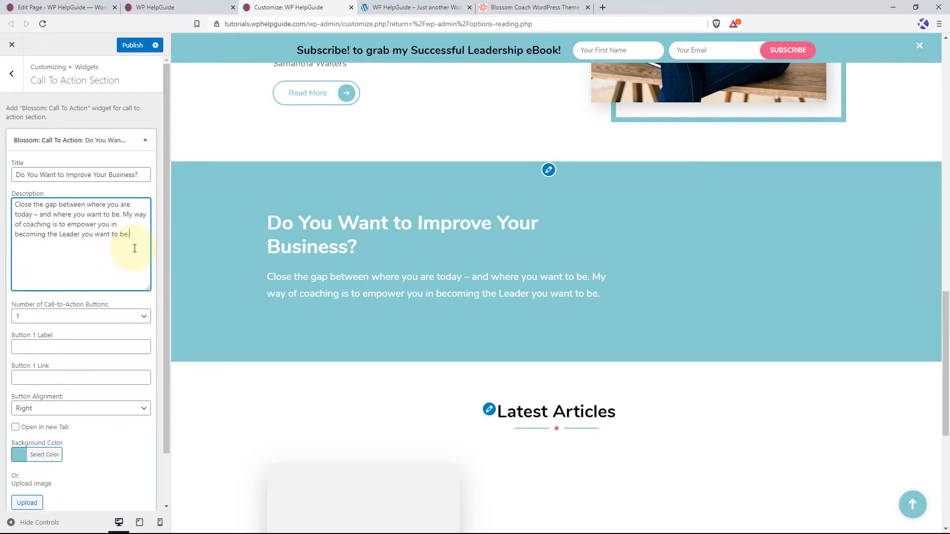
Give the widget two call-to-action buttons labelled "Learn More" and "Contact Me", each with # as its link.
scroll(130, 273, down, 1)
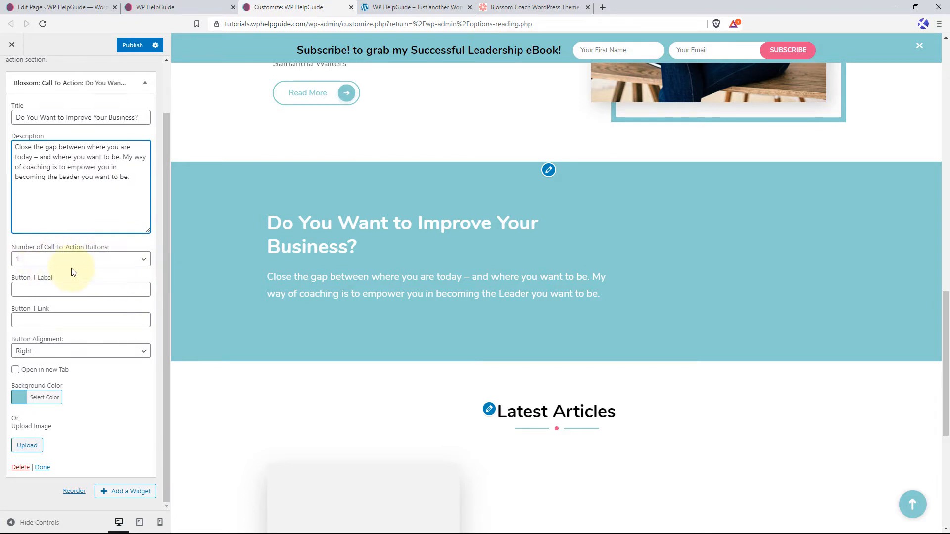
click(89, 258)
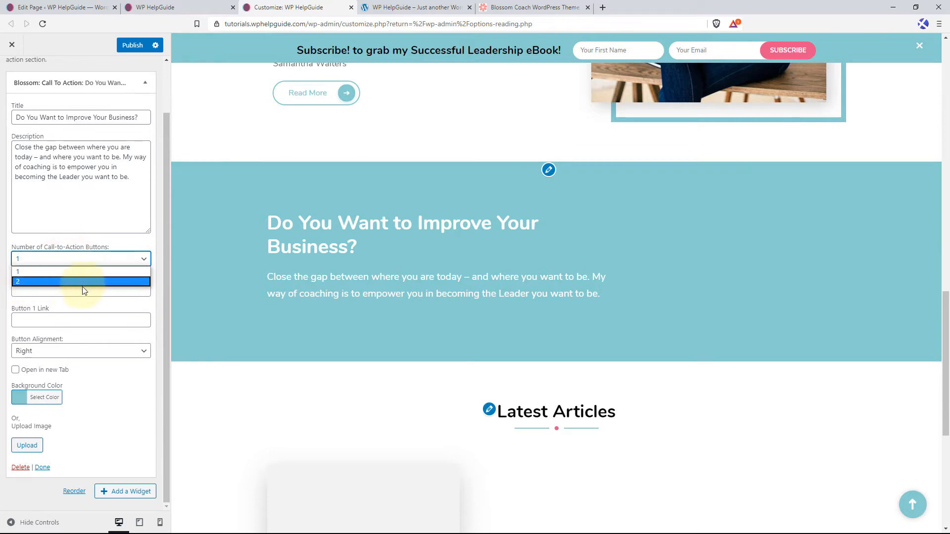
click(44, 282)
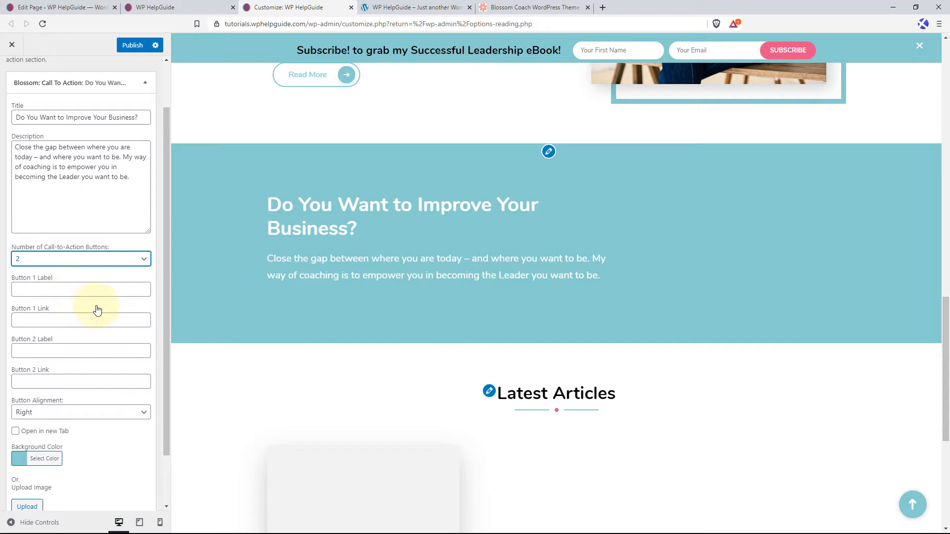
click(58, 288)
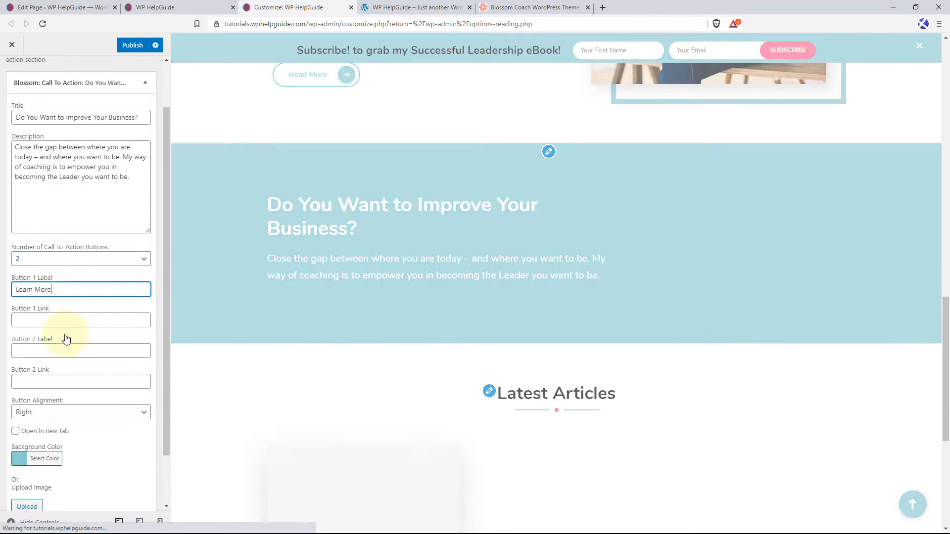
click(74, 319)
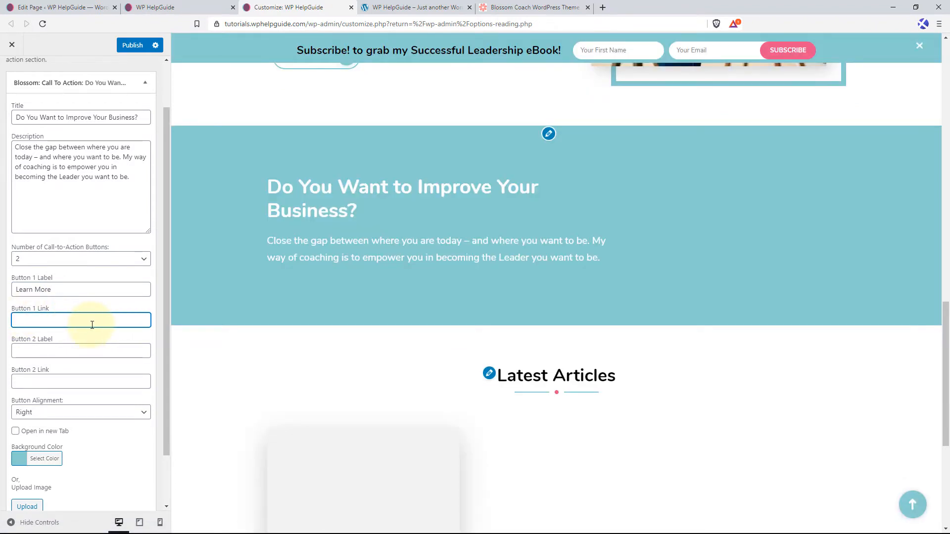
text(#)
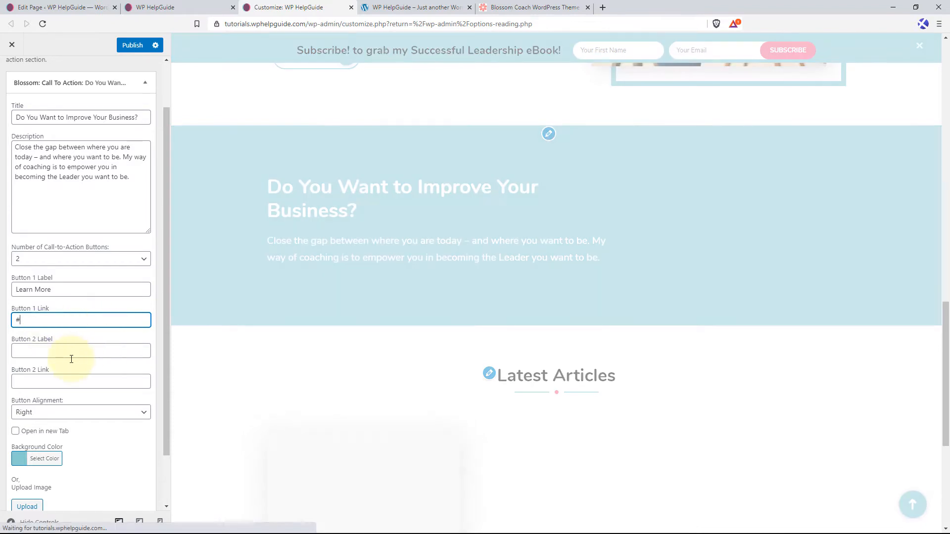
click(73, 350)
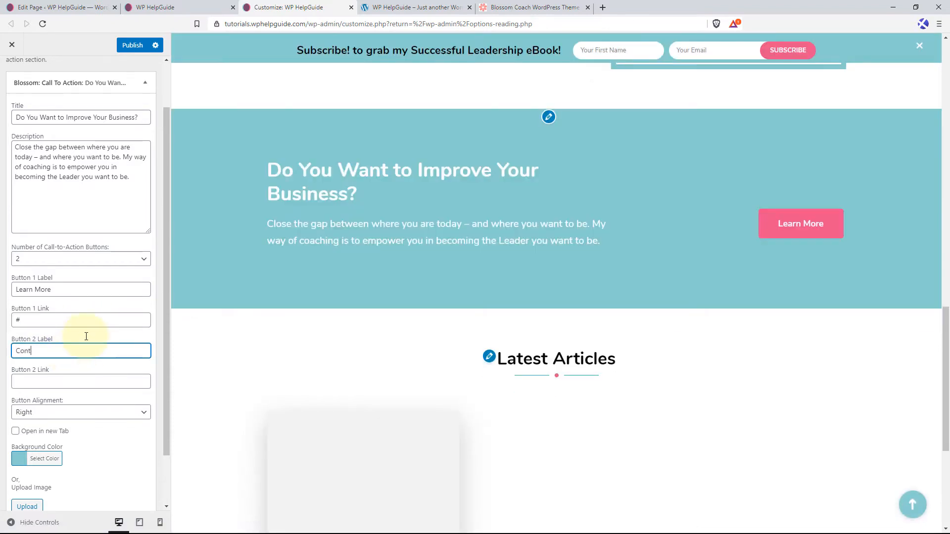
click(46, 380)
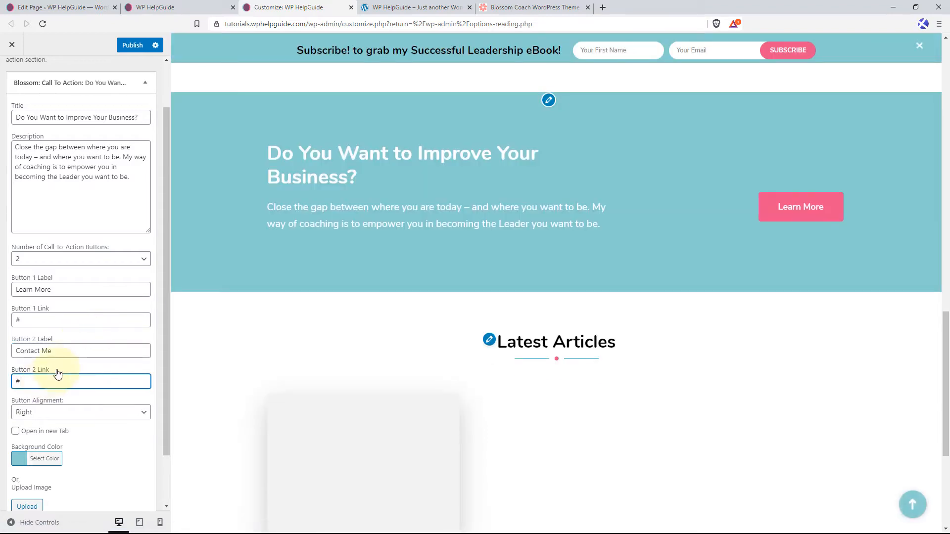
Set the call-to-action widget's button alignment to Centered and check the section in the preview.
scroll(79, 366, down, 2)
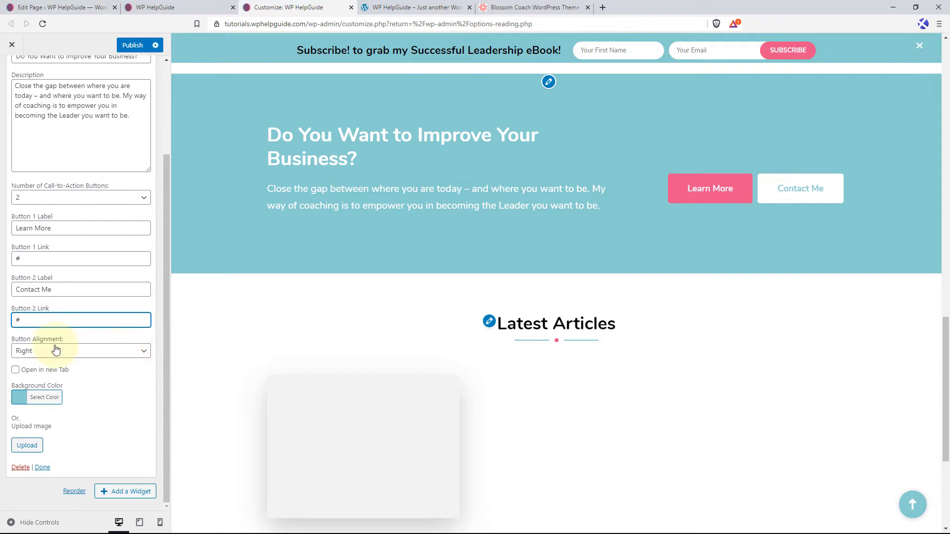
click(126, 352)
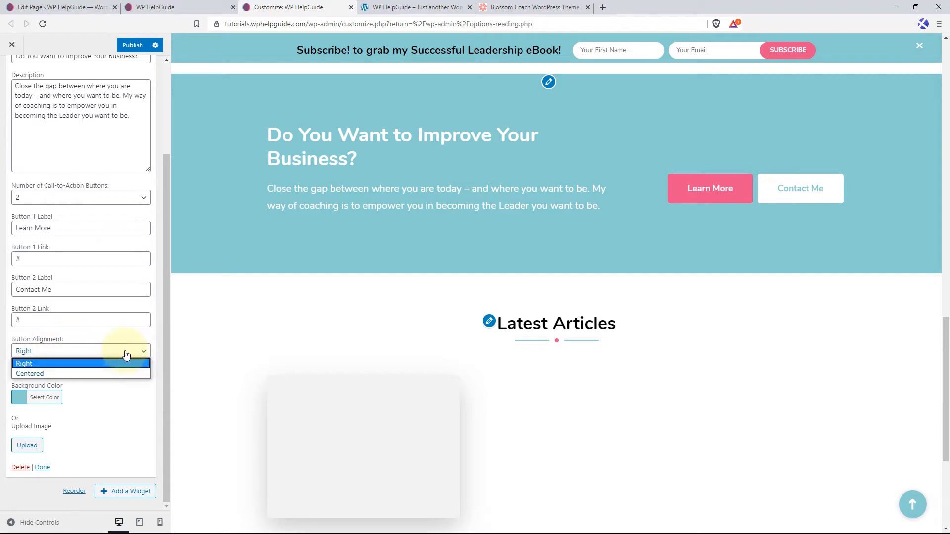
click(64, 374)
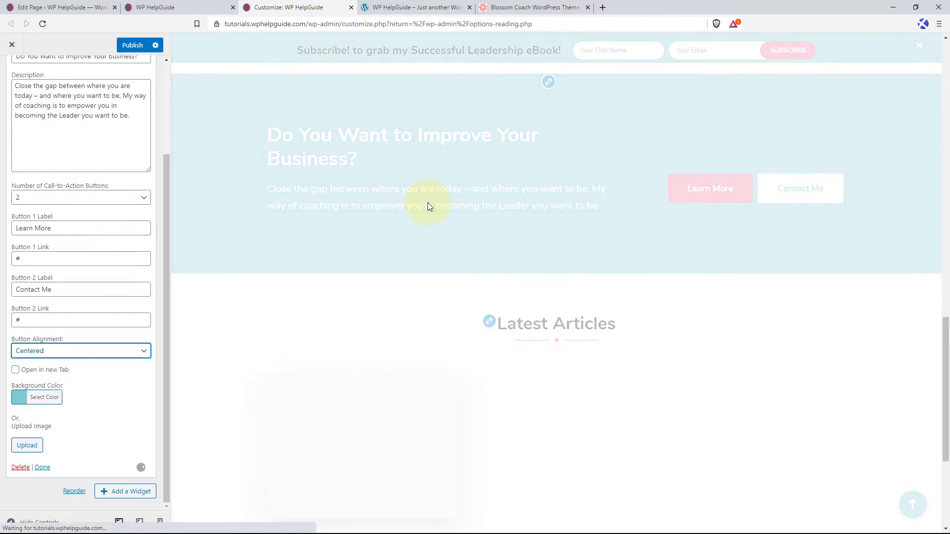
scroll(524, 187, up, 2)
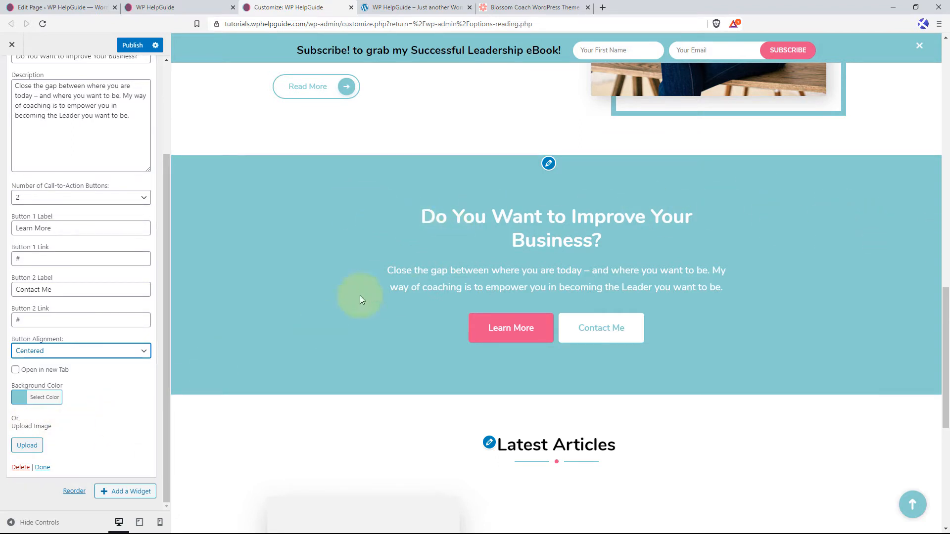
Set the photo of three smiling people at a table as the call-to-action widget's background image and publish the changes.
click(36, 449)
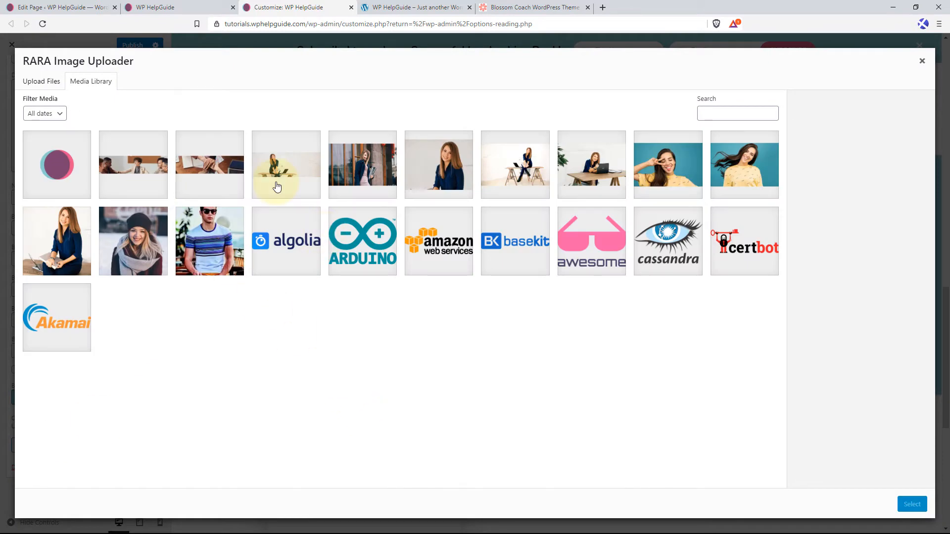
click(138, 175)
click(912, 504)
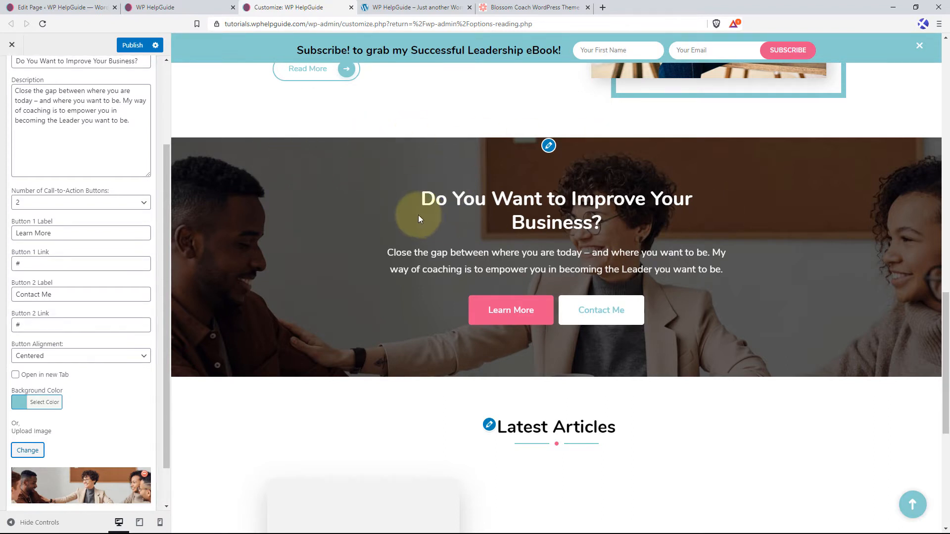
drag(387, 253, 696, 269)
click(749, 307)
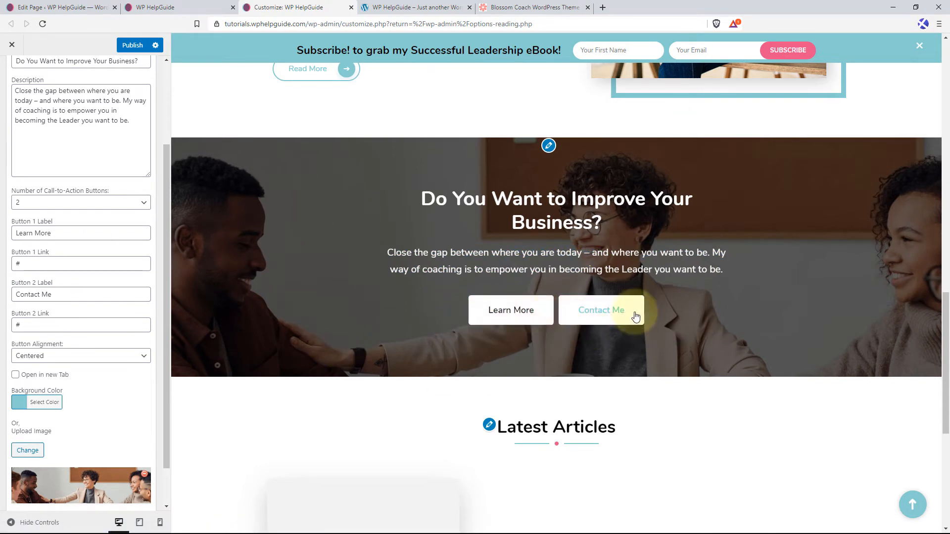
scroll(121, 356, down, 2)
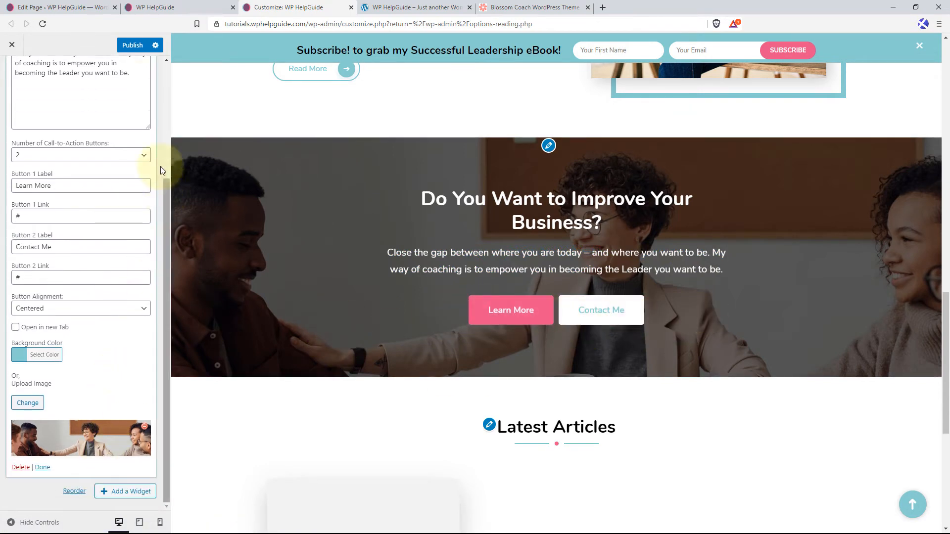
click(131, 43)
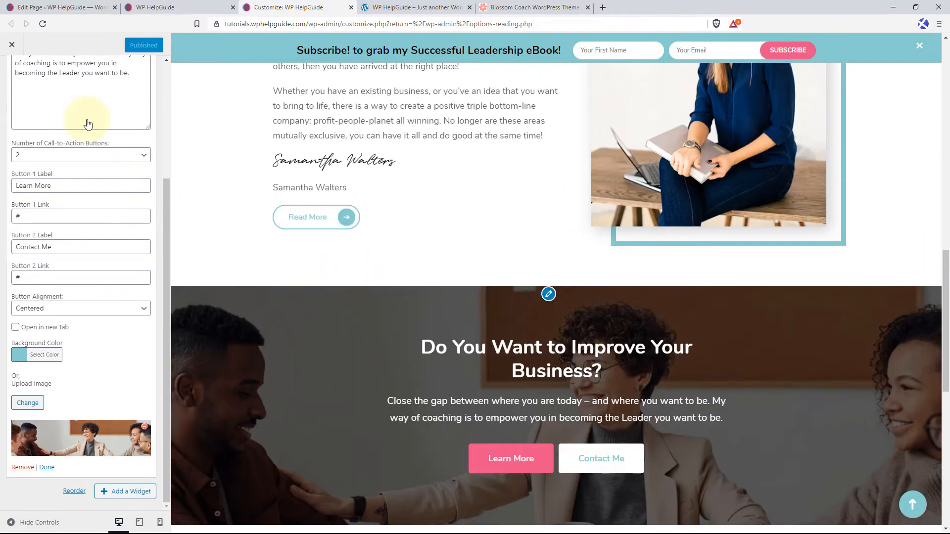
Add a Text widget to the front page's Testimonial Section.
scroll(74, 158, up, 3)
click(11, 76)
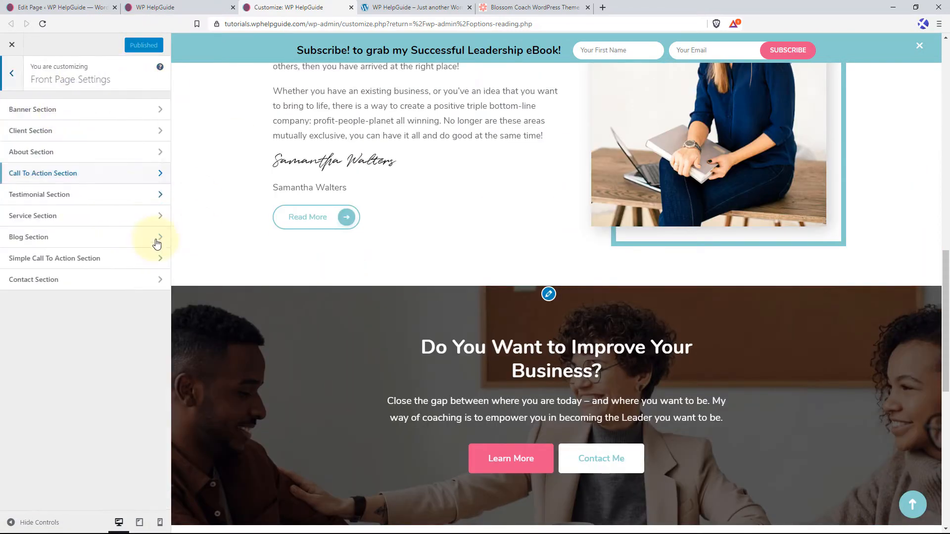
click(96, 200)
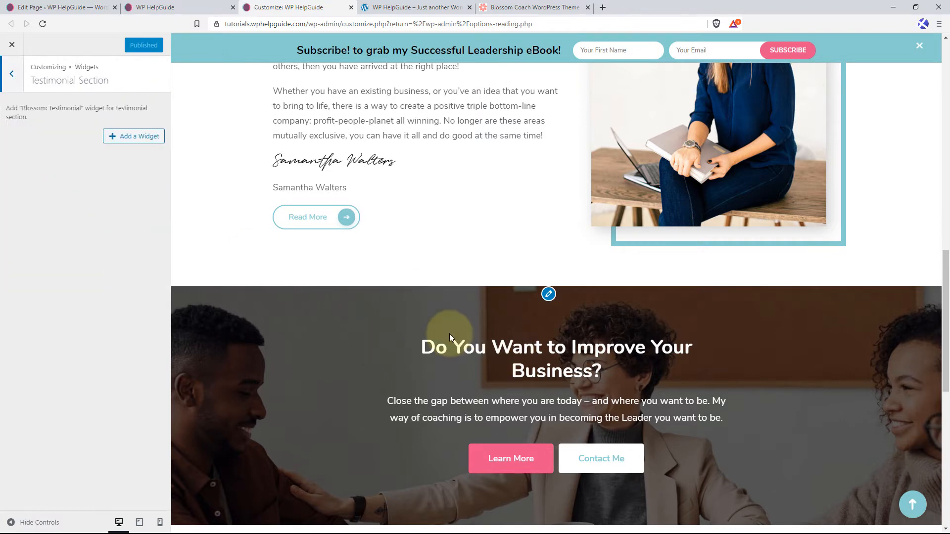
scroll(450, 333, down, 5)
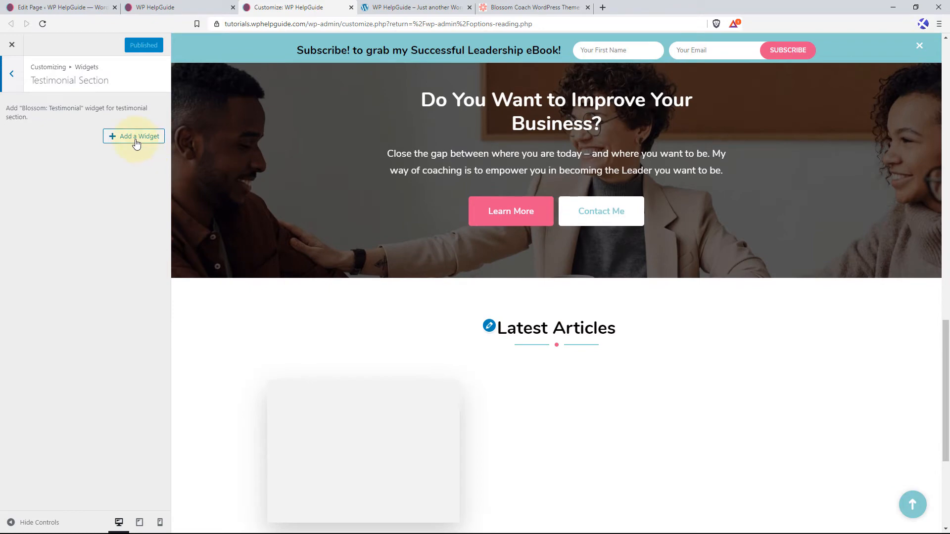
click(137, 138)
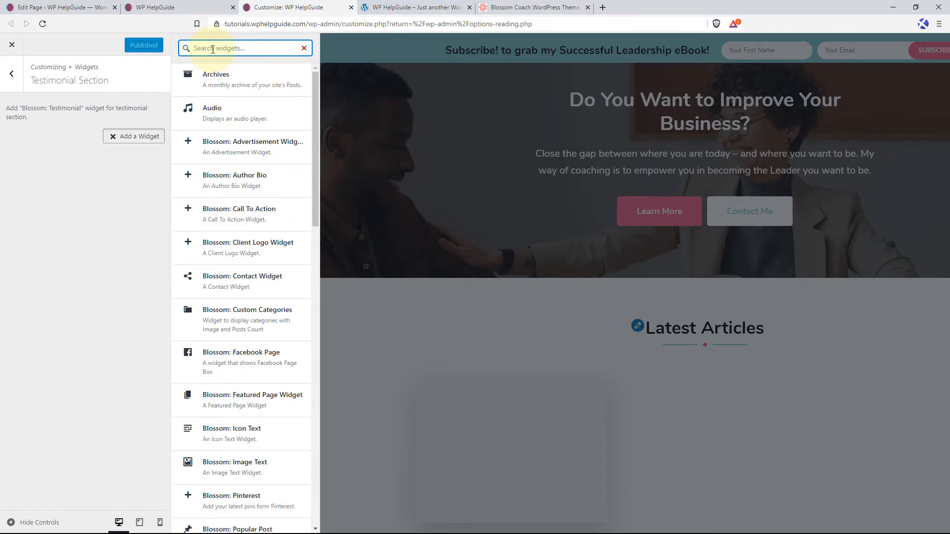
text(text)
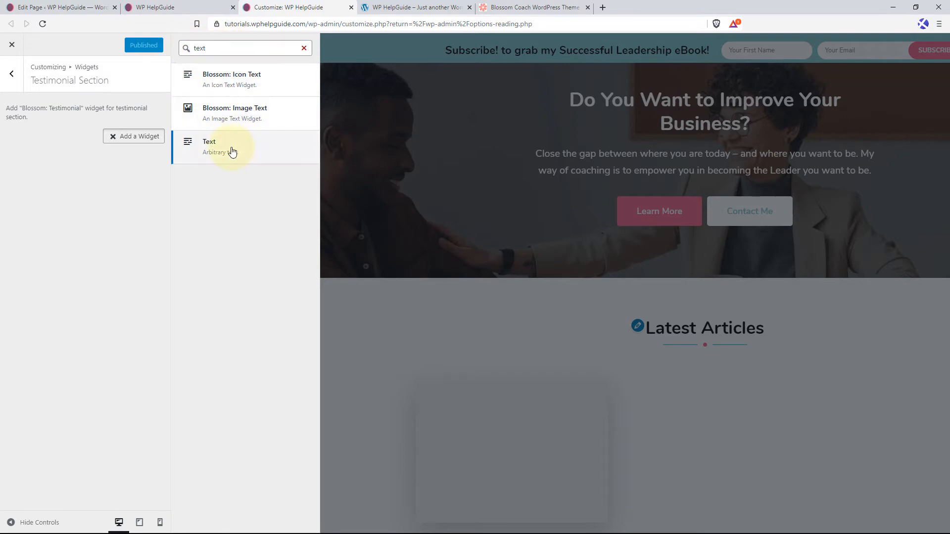
click(229, 149)
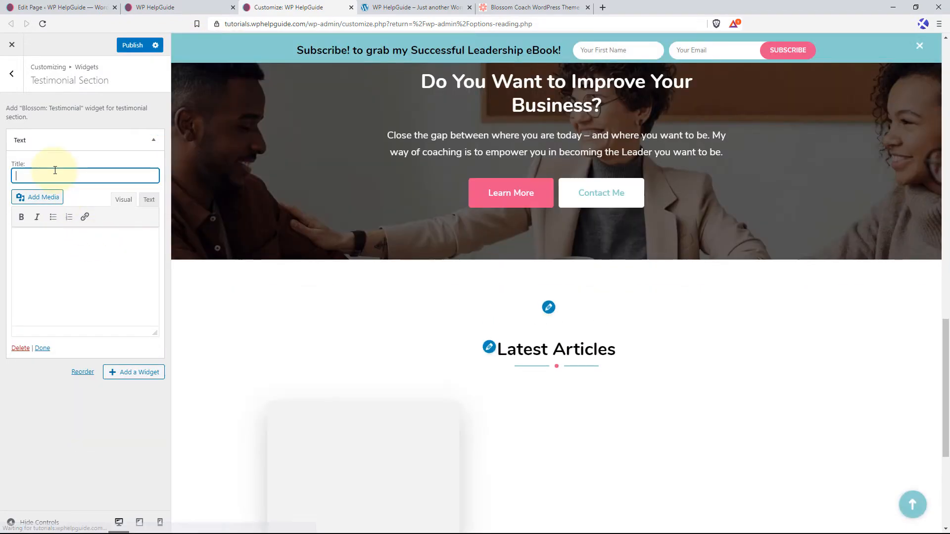
Title the Text widget "Trusted By", leave its content empty and collapse it.
click(104, 180)
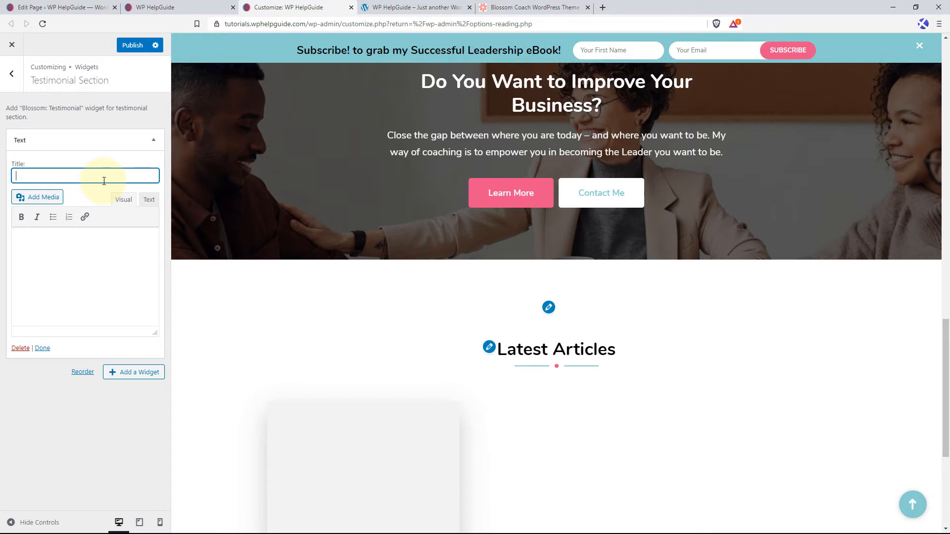
text(Trusted By)
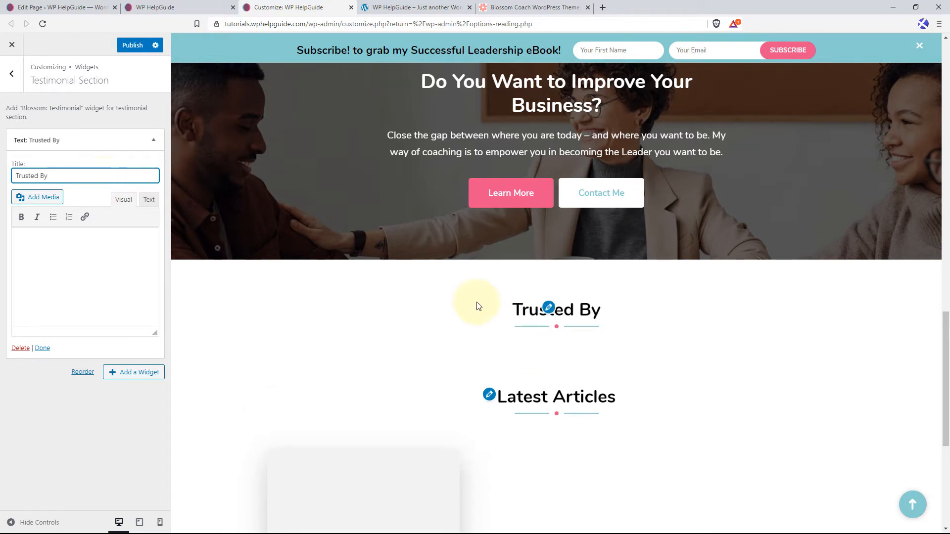
click(56, 243)
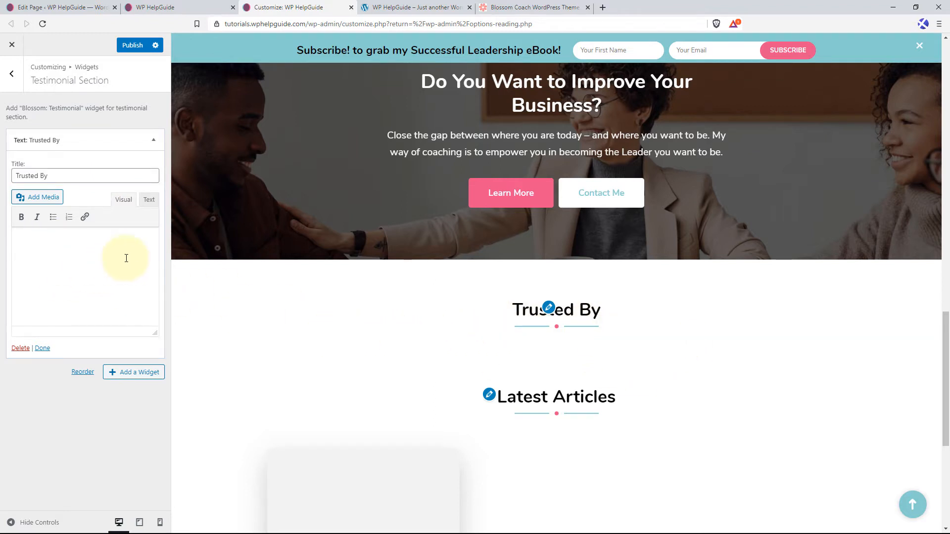
click(154, 140)
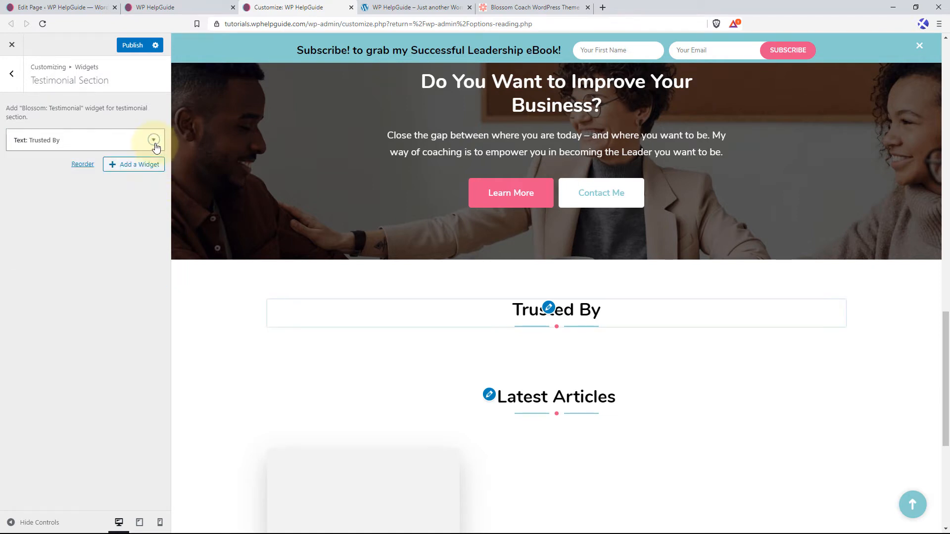
Add a "Blossom: Testimonial" widget below the "Trusted By" text widget.
click(147, 169)
text(testimonial)
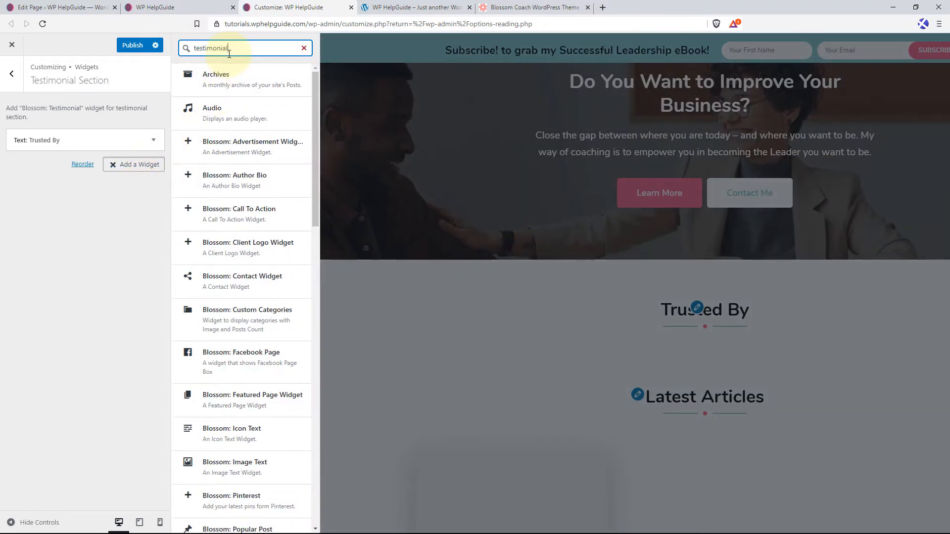
click(235, 78)
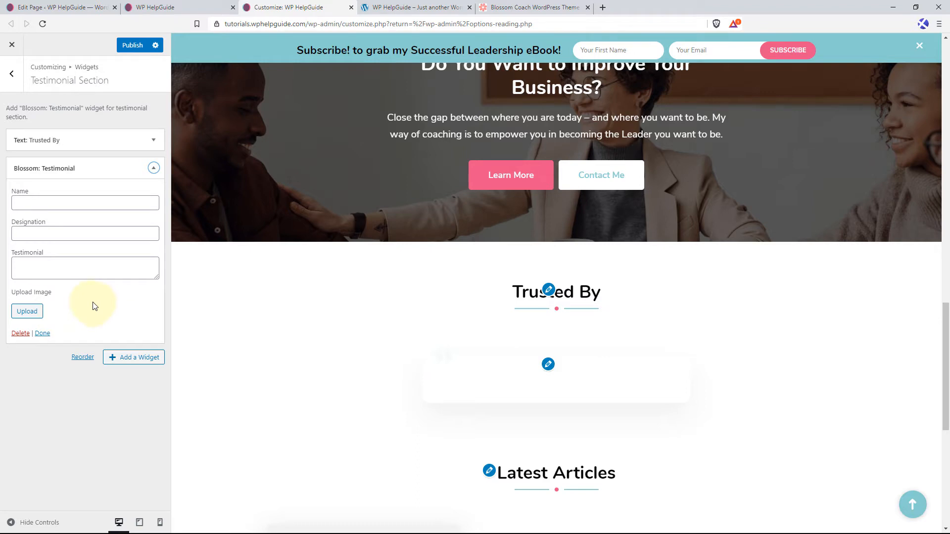
Enter the reviewer's full name, the designation "CEO, DesignLabs" and the copied "game changer for me" text in the testimonial widget.
click(62, 202)
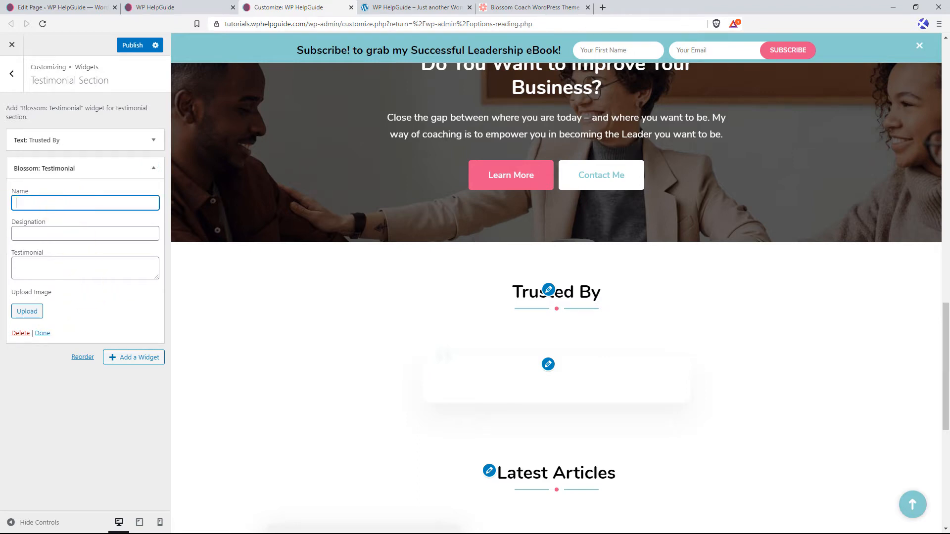
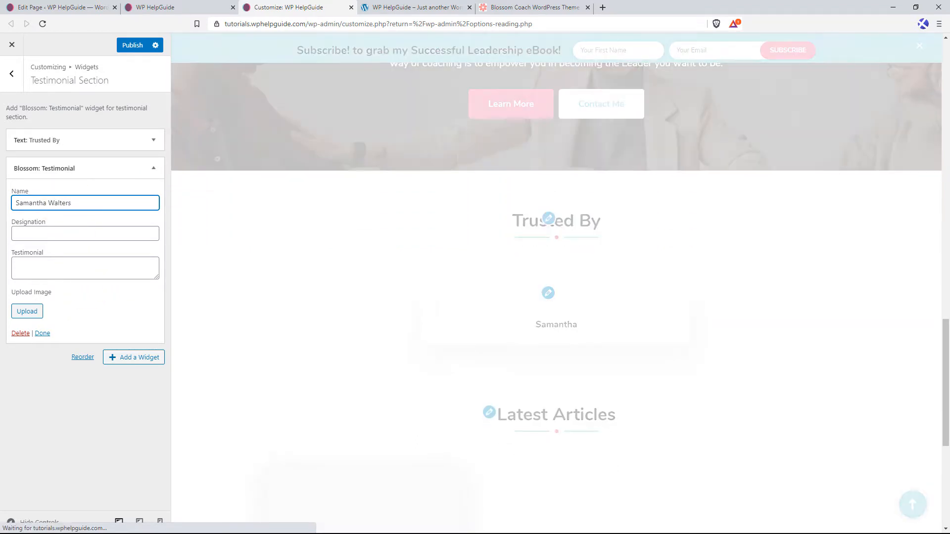
click(105, 236)
text(CEO, Des)
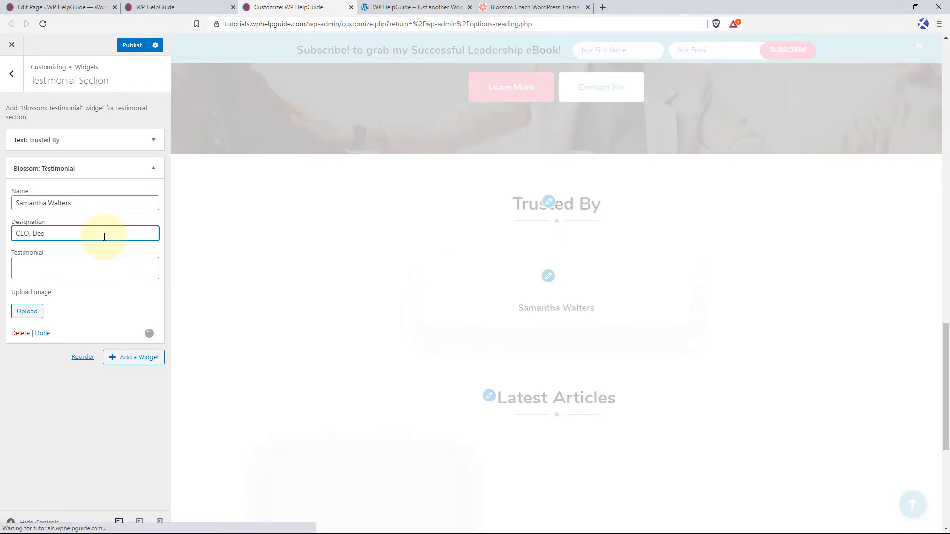
text(ignLabs)
key(Tab)
text(Meeting Samantha has definitely been a game changer for me. Her perspective on things is so clear and she's so knowledgable that she taught me and showed me a totally new way to view myself and my own capabilities, and now I'm reaching goals within weeks that I thought would take me years.)
drag(157, 277, 148, 358)
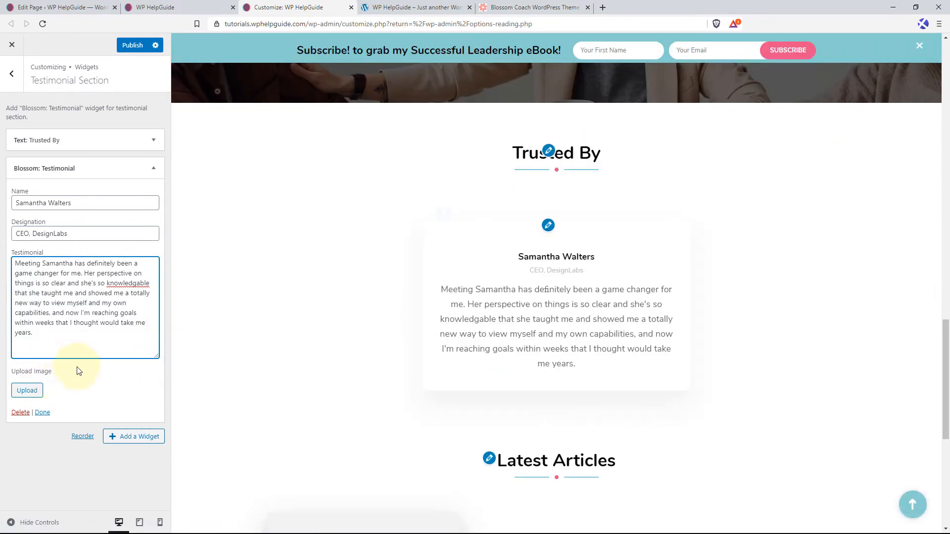
Set the photo of the woman in the dark beanie as the testimonial's image and collapse the widget.
click(27, 391)
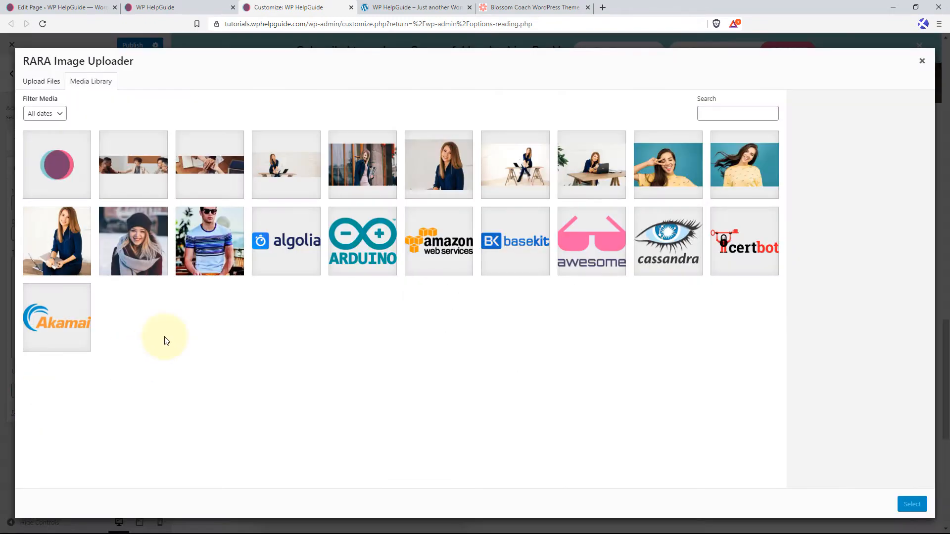
click(132, 241)
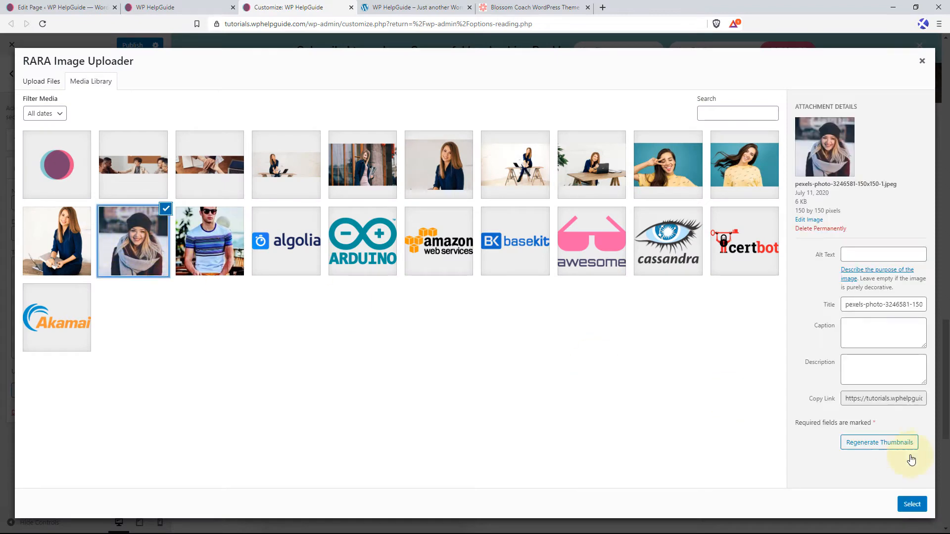
click(912, 504)
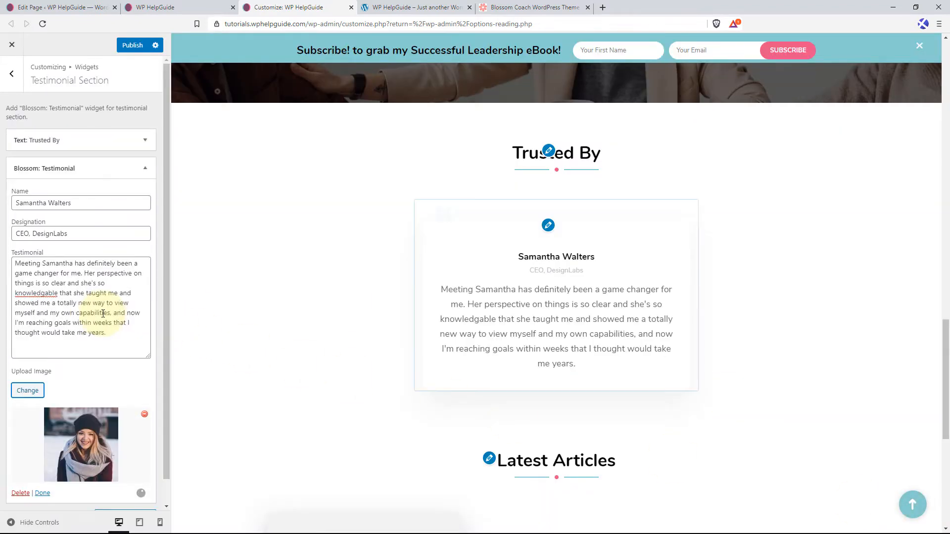
scroll(105, 321, down, 2)
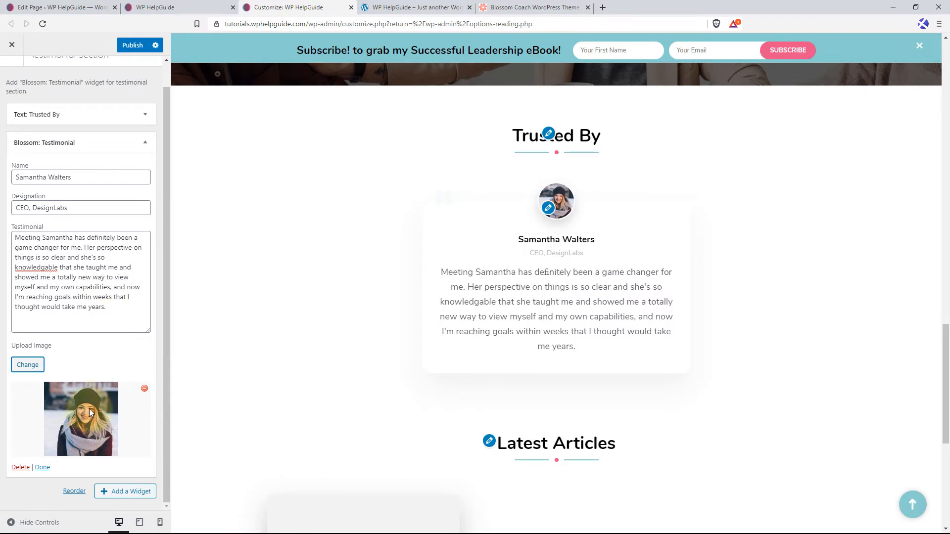
click(145, 143)
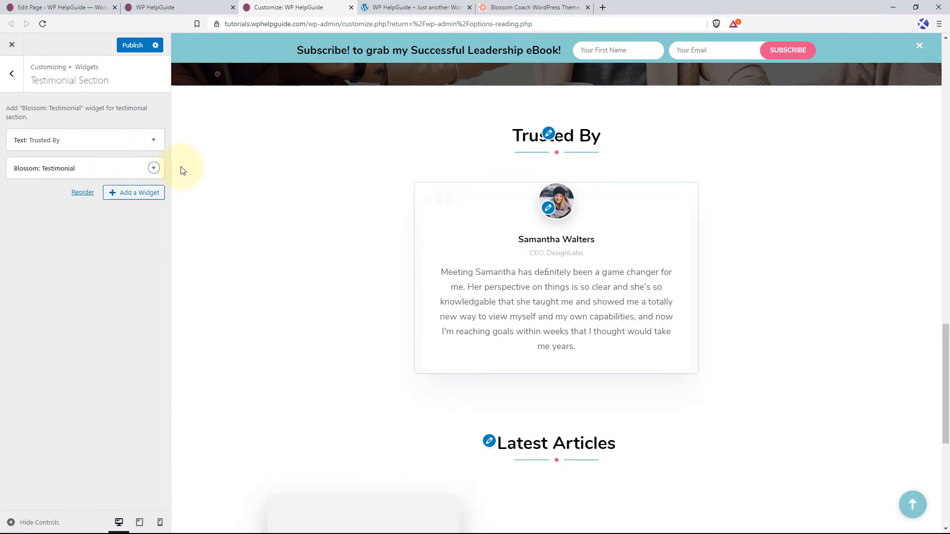
Add a second "Blossom: Testimonial" widget to the Testimonial Section.
click(136, 194)
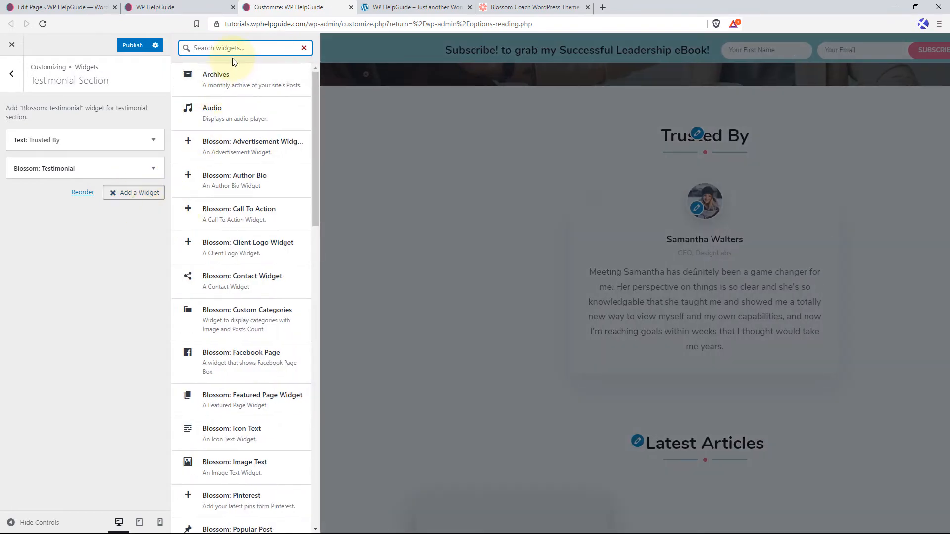
text(tes)
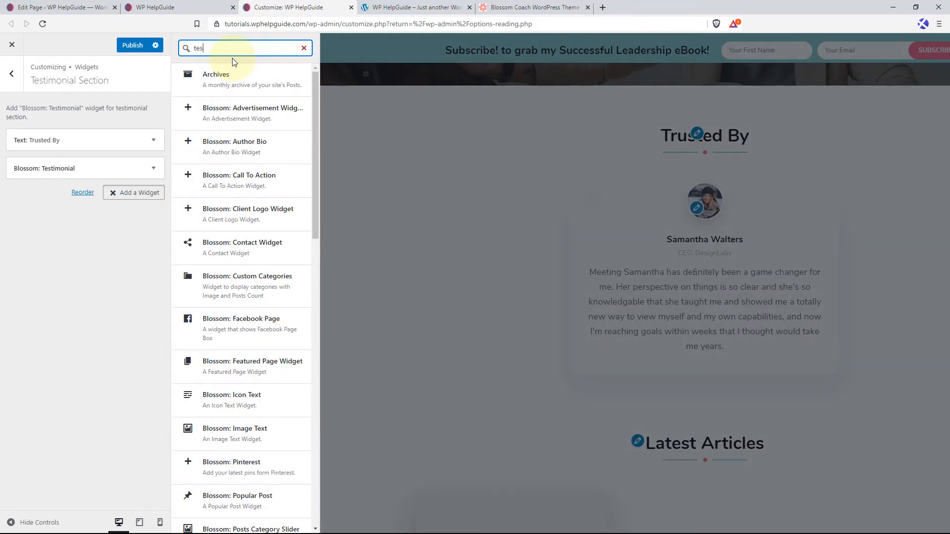
text(timoni)
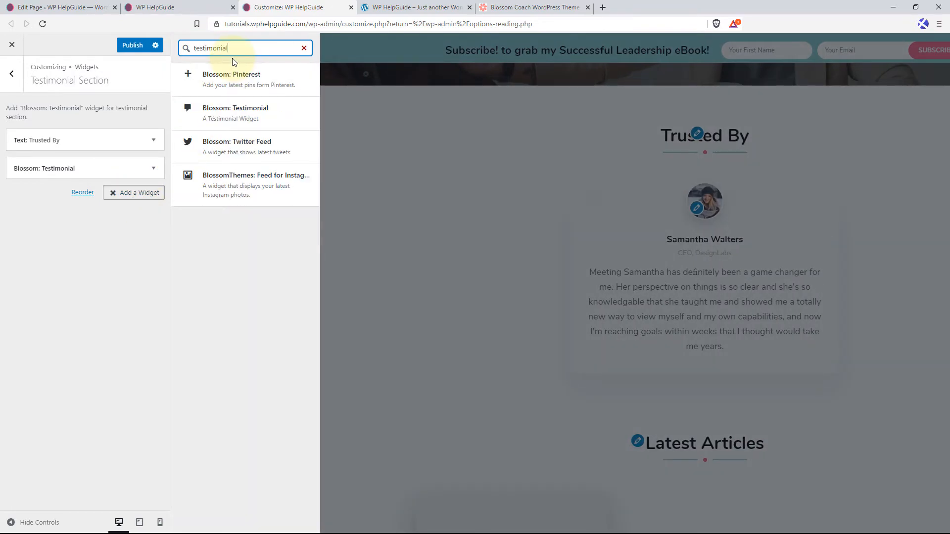
text(al)
click(256, 80)
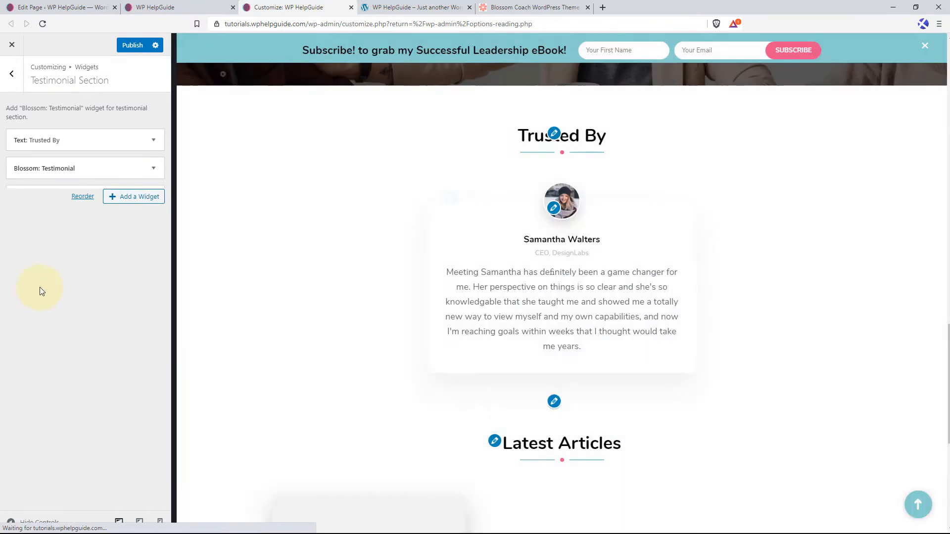
Fill the second testimonial with the reviewer's full name, the designation "Developer, DesignLabs" and the same copied testimonial text.
click(55, 230)
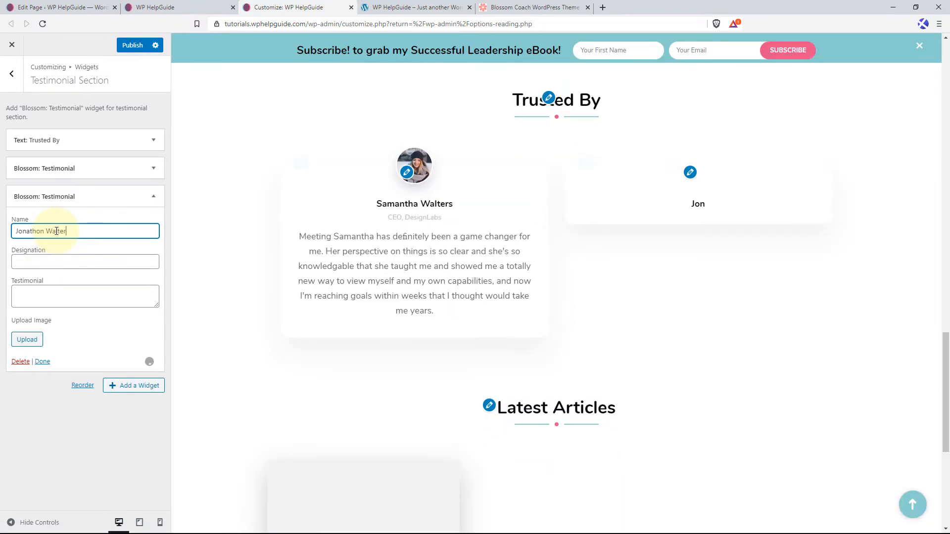
key(Tab)
text(Developer, DesignLabs)
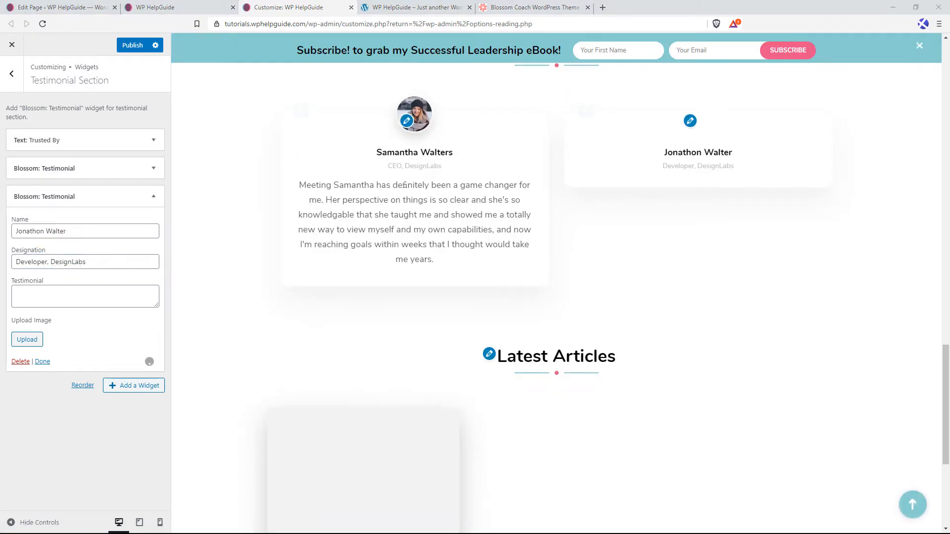
click(113, 295)
text(Meeting Samantha has definitely been a game changer for me. Her perspective on things is so clear and she's so knowledgable that she taught me and showed me a totally new way to view myself and my own capabilities, and now I'm reaching goals within weeks that I thought would take me years.)
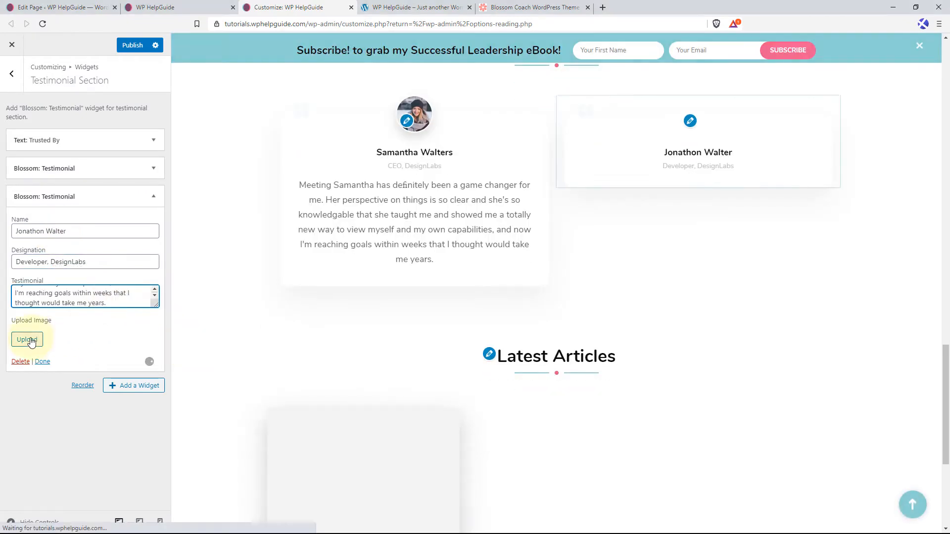
Set the photo of the man in the striped T-shirt as the second testimonial's image and publish the changes.
click(27, 339)
click(209, 240)
click(912, 502)
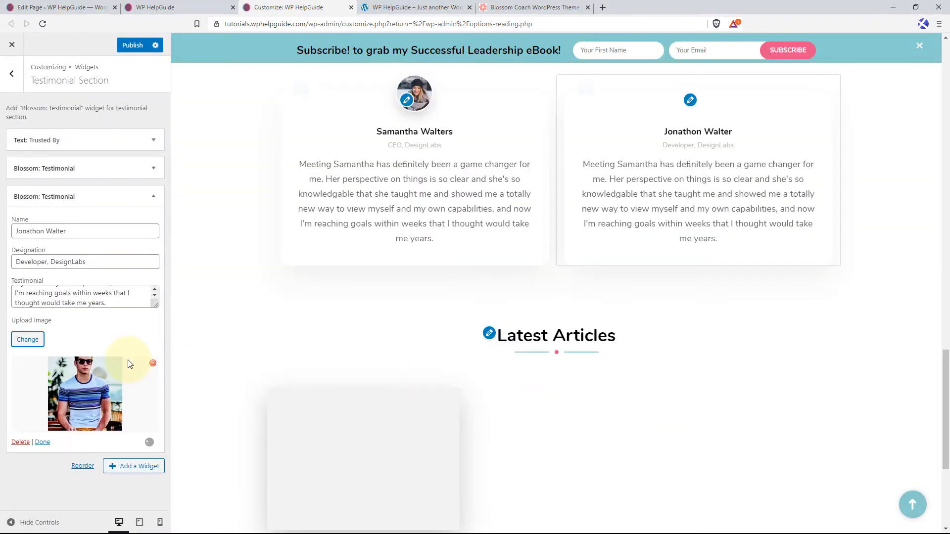
click(133, 45)
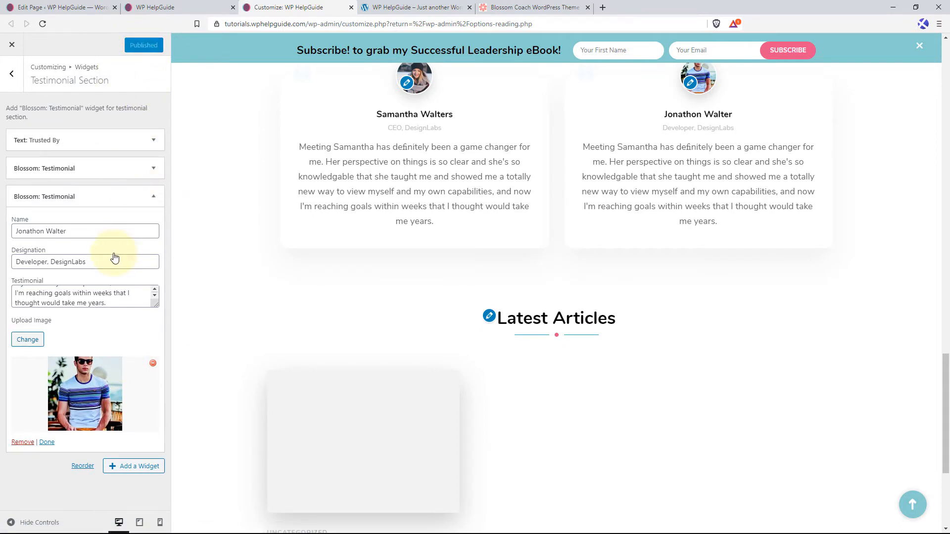
Leave the Testimonial Section, open the Service Section of the front page settings and add a Text widget to it.
click(153, 197)
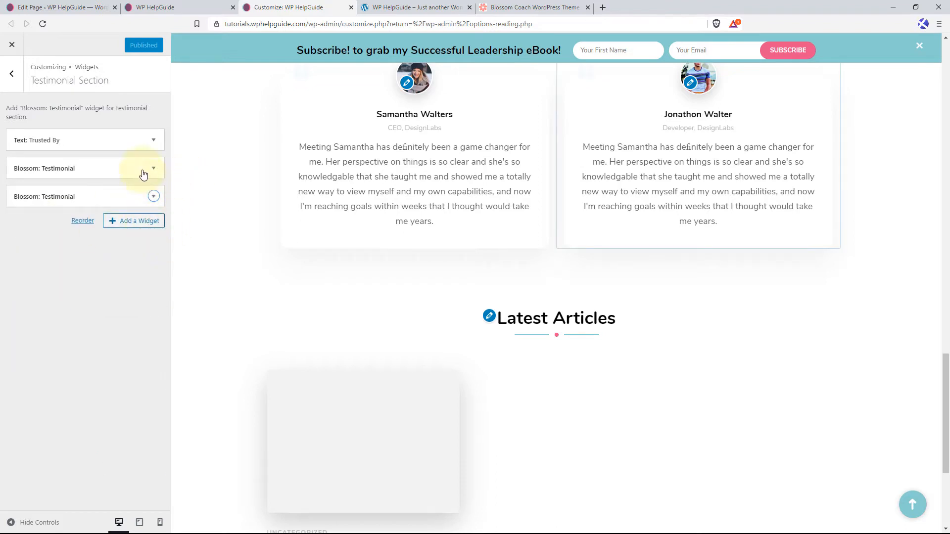
click(12, 75)
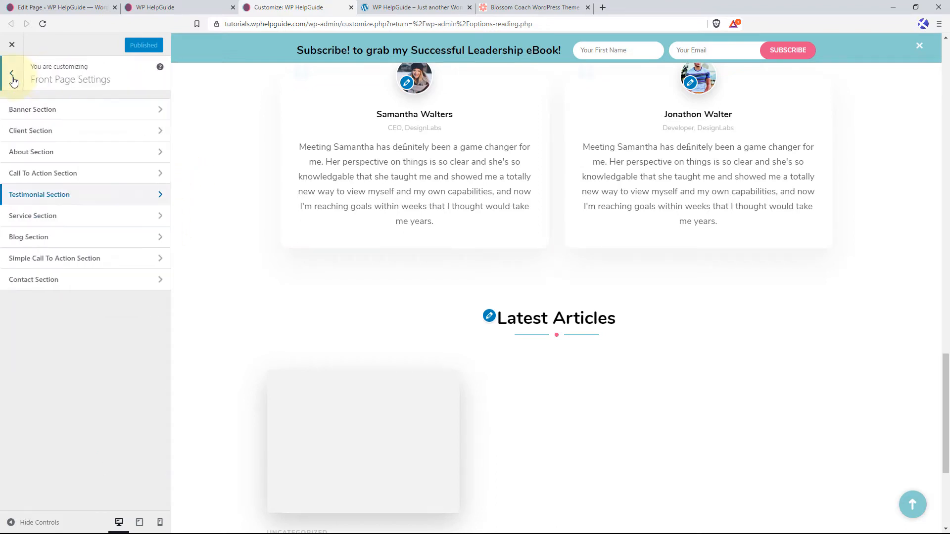
click(68, 218)
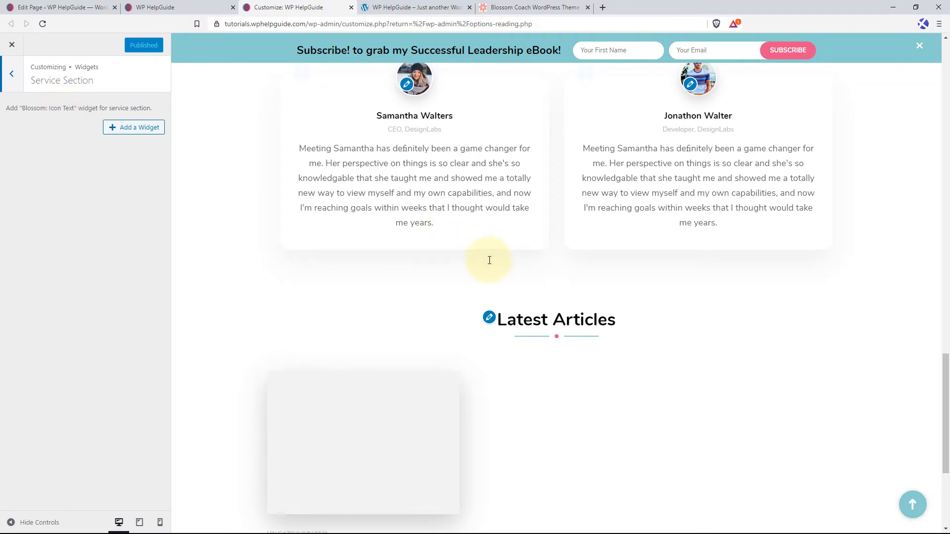
scroll(544, 242, up, 4)
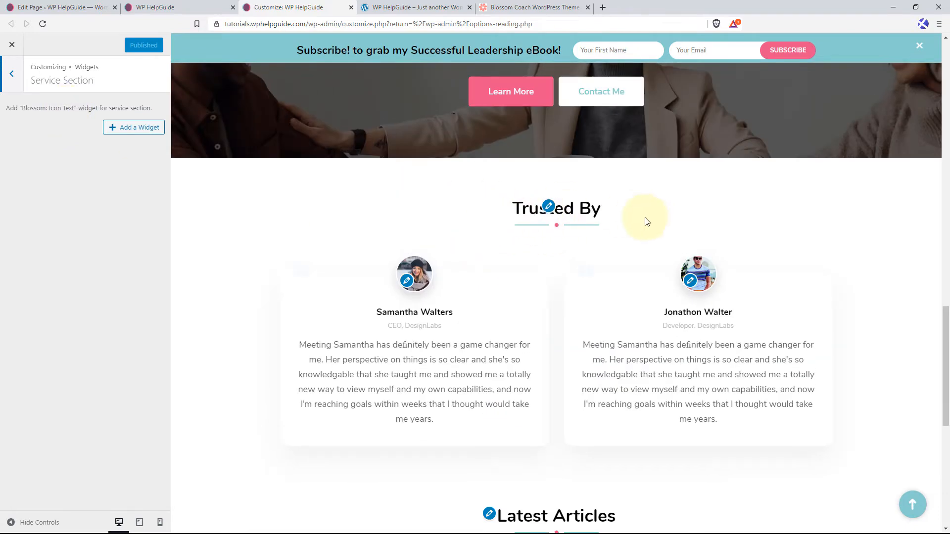
click(152, 129)
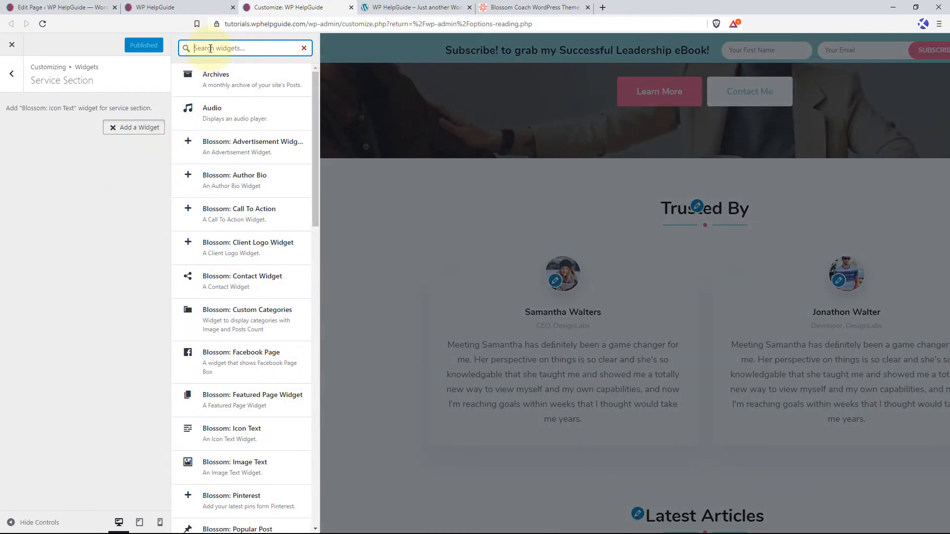
text(text)
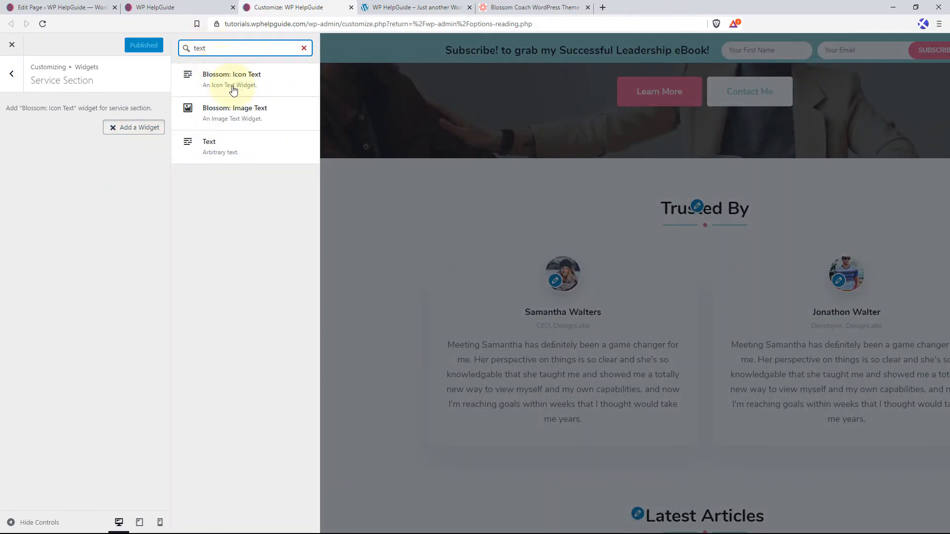
click(244, 146)
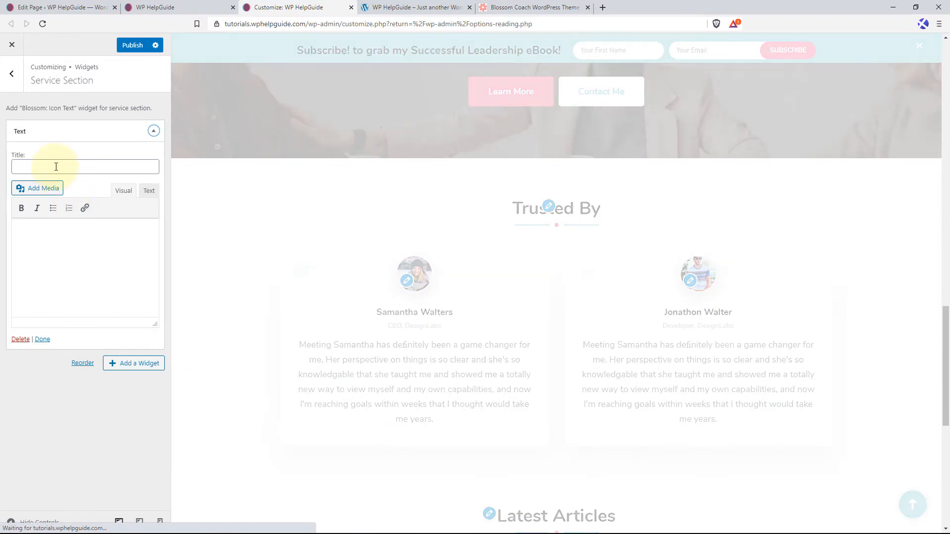
Title the Service Section's Text widget "Services I Offer" and collapse the widget.
click(56, 166)
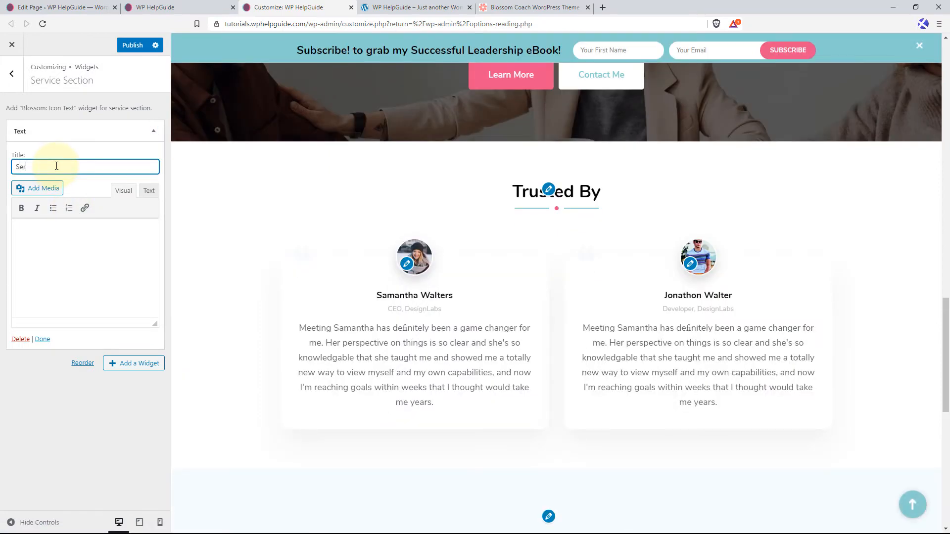
text(Services I Offer)
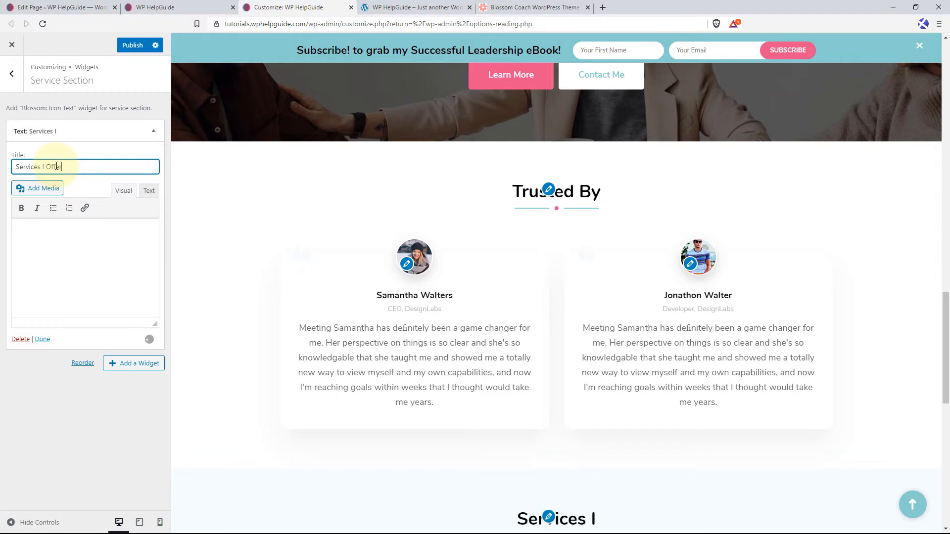
scroll(589, 269, down, 3)
scroll(588, 269, down, 2)
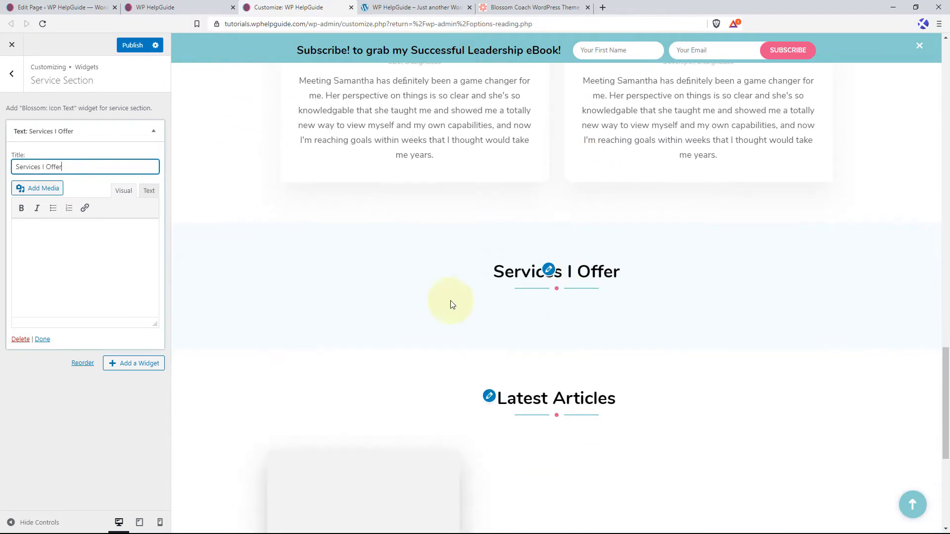
click(73, 241)
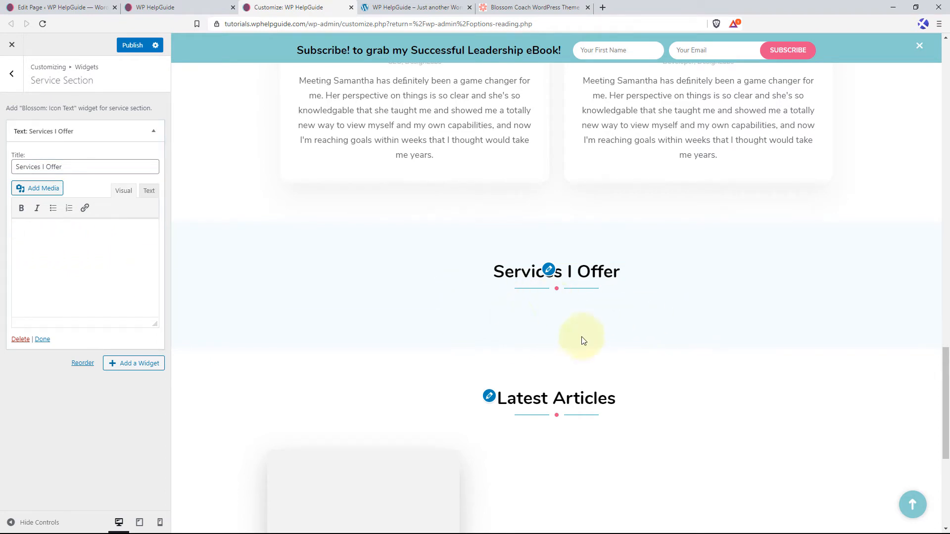
click(154, 134)
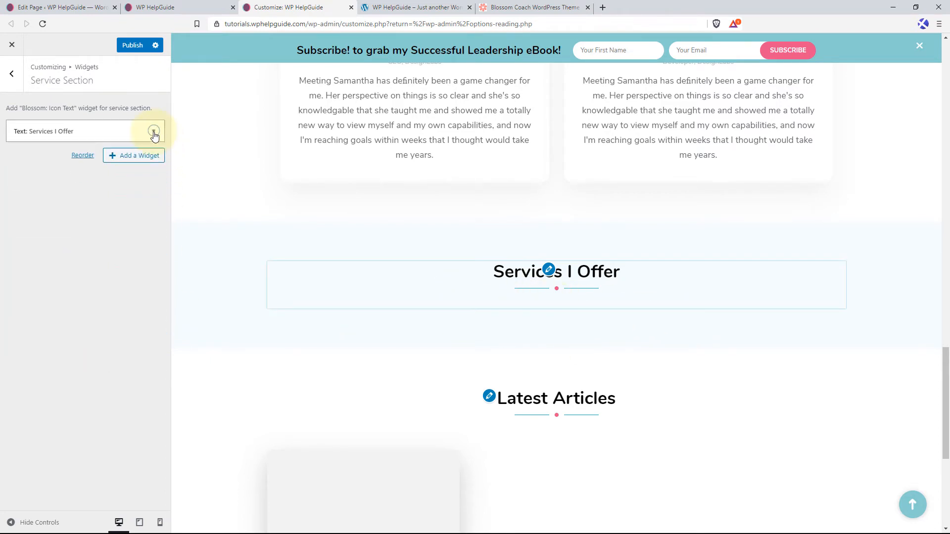
Add a "Blossom: Icon Text" widget to the Service Section and look over its fields.
click(147, 162)
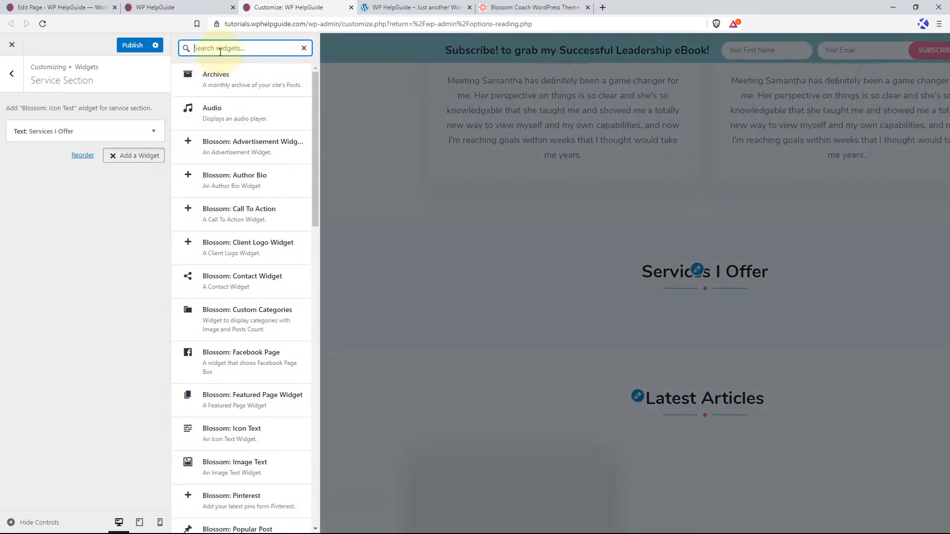
text(icon text)
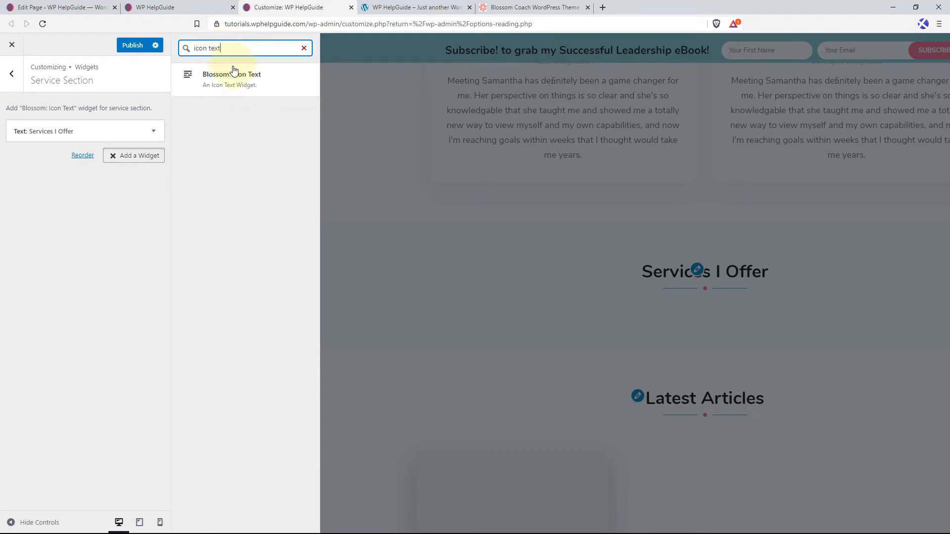
click(237, 89)
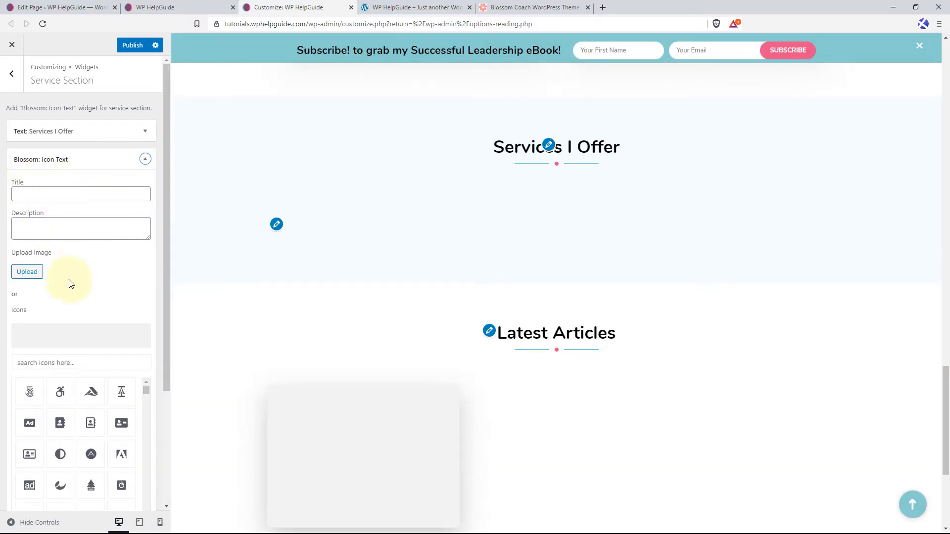
scroll(99, 342, down, 3)
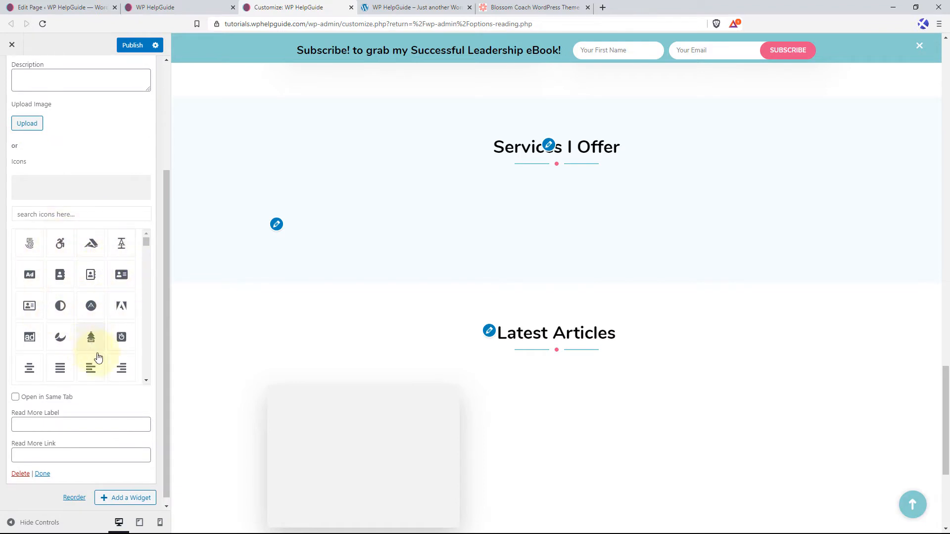
scroll(97, 359, down, 2)
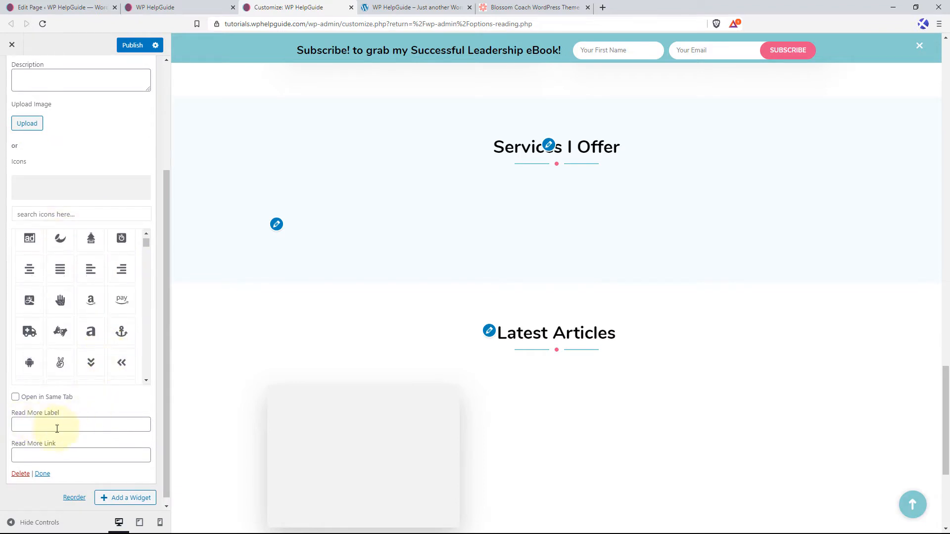
scroll(119, 148, up, 3)
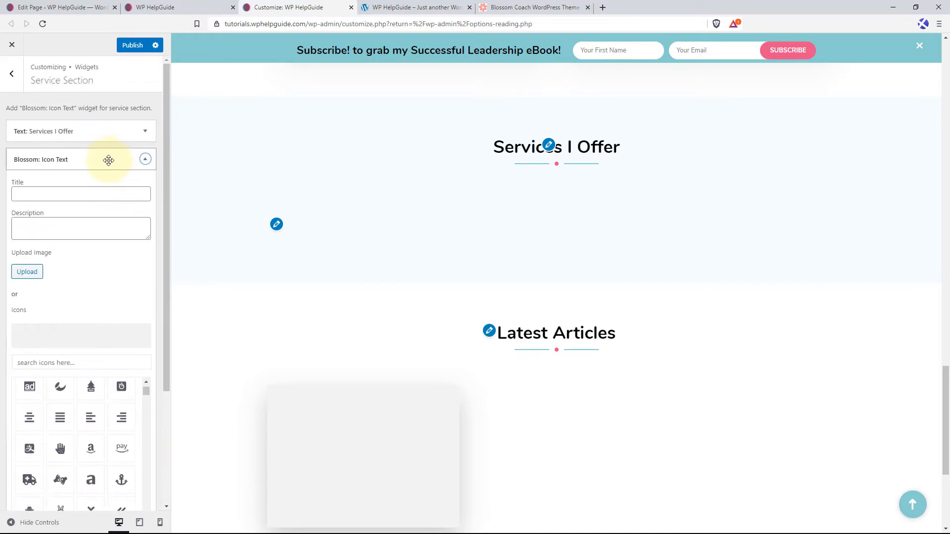
Title the icon text widget "Business Coaching", paste the copied description about declaring a powerful future, and enlarge the description box.
click(56, 193)
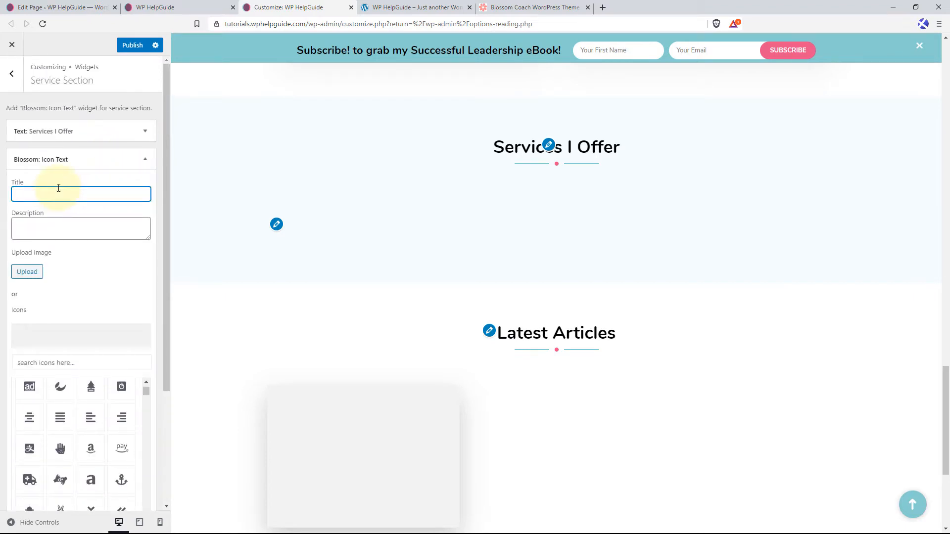
text(Business Coaching)
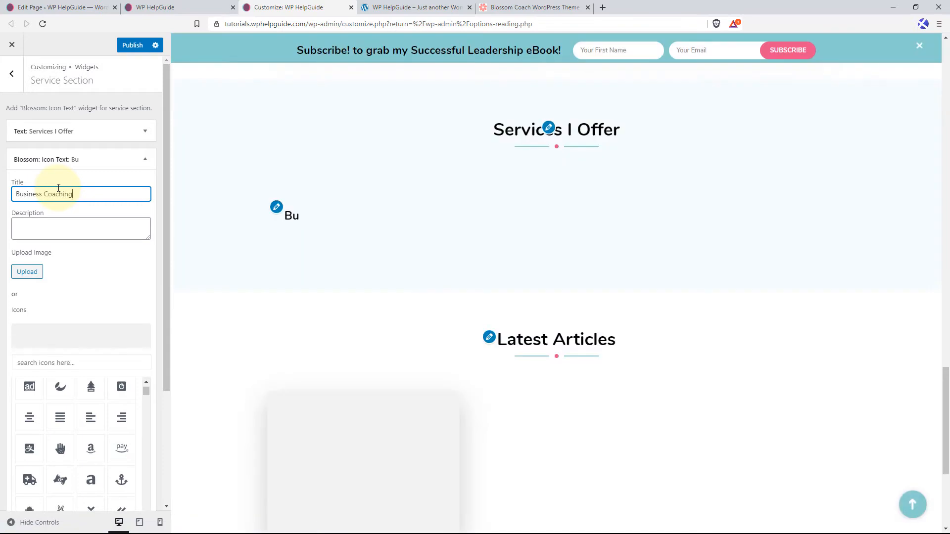
key(Tab)
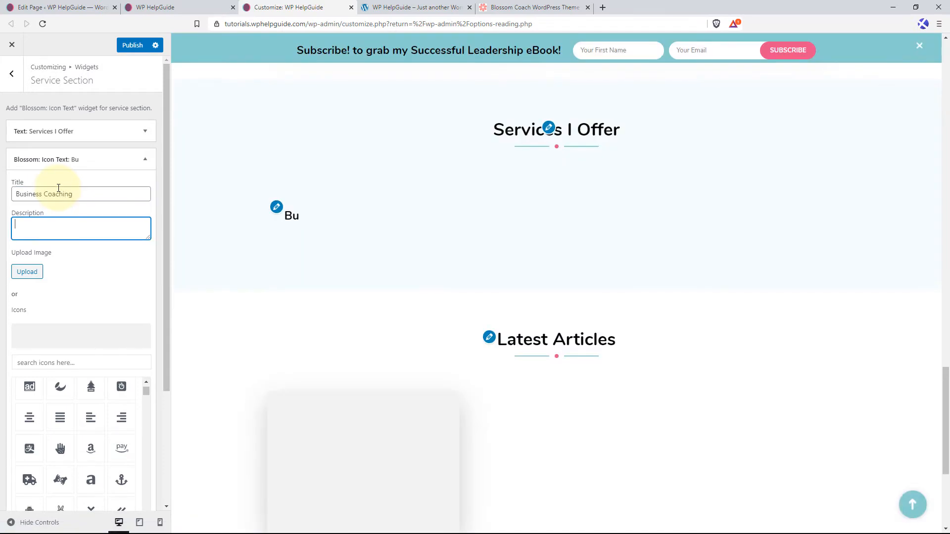
key(ctrl+v)
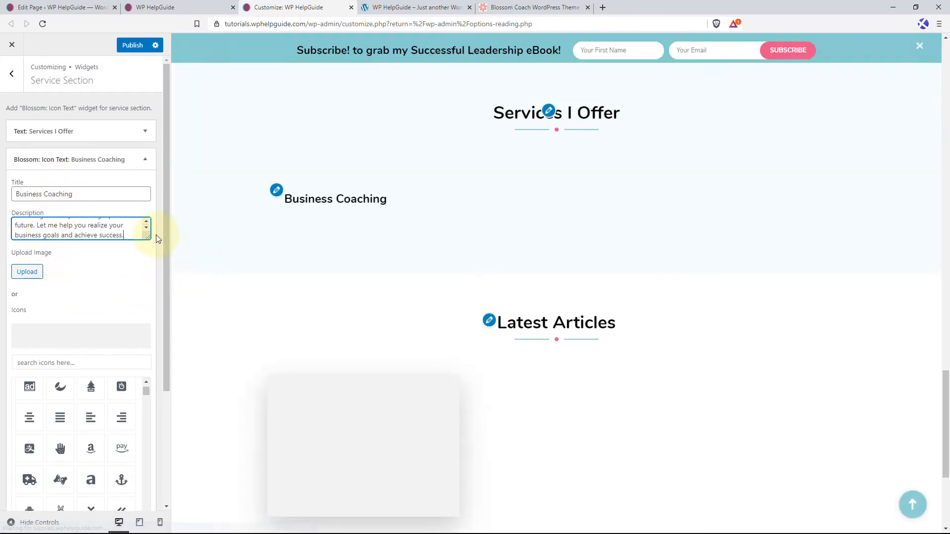
drag(148, 237, 141, 319)
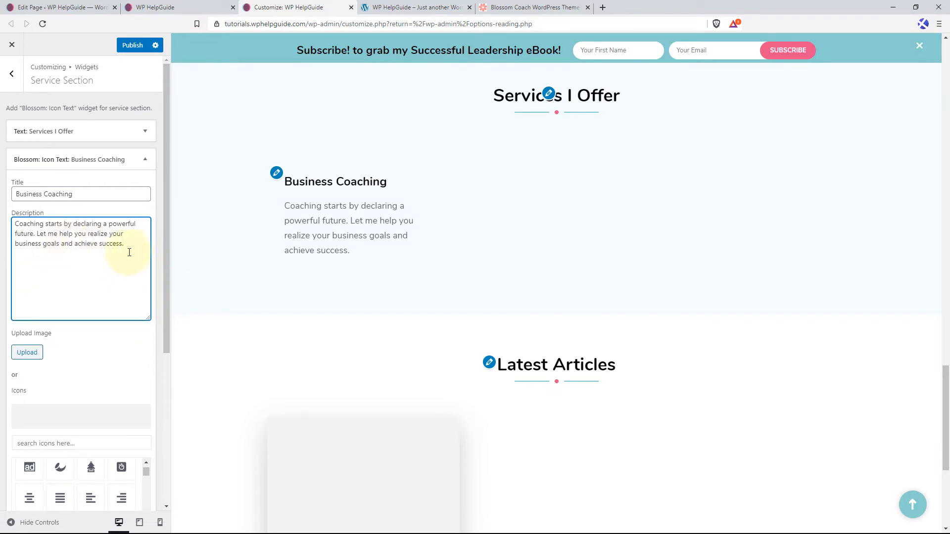
Search the widget's icons for "brie" and set the briefcase as the Business Coaching icon.
scroll(124, 278, down, 3)
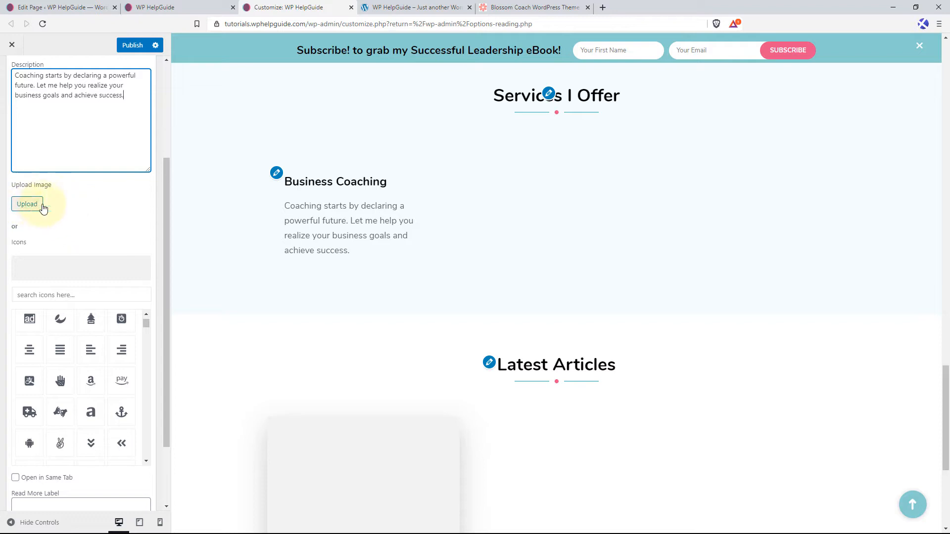
click(72, 295)
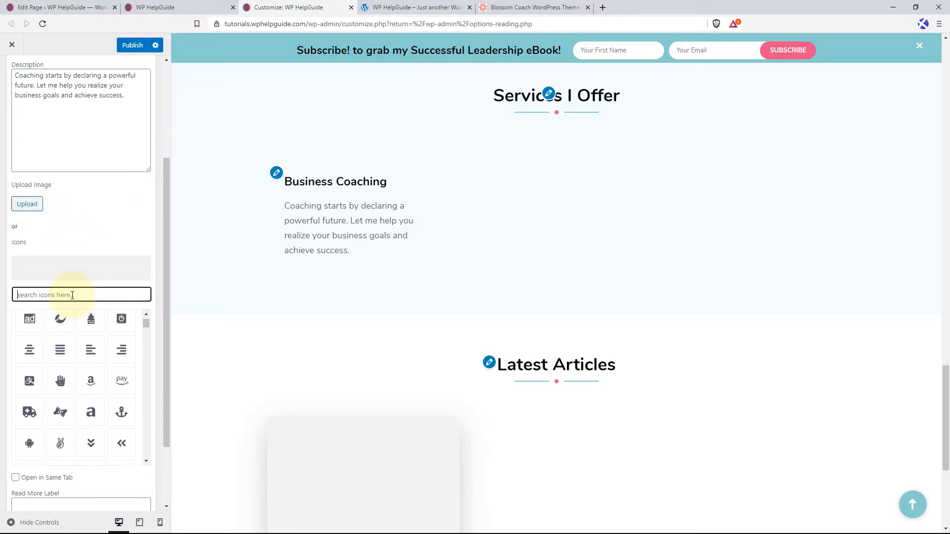
text(brie)
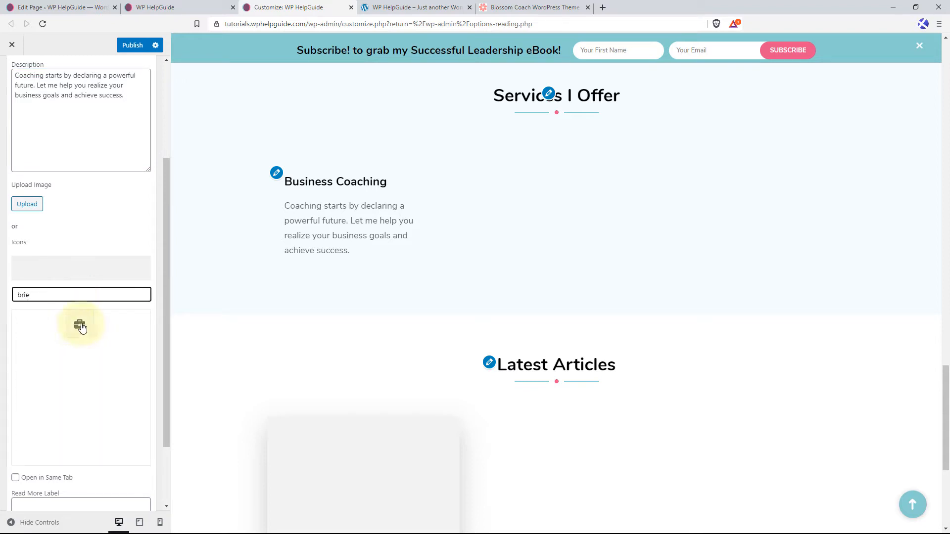
click(80, 326)
Enter "Read More" as the Business Coaching widget's read more label, and clear the label again.
scroll(119, 356, down, 2)
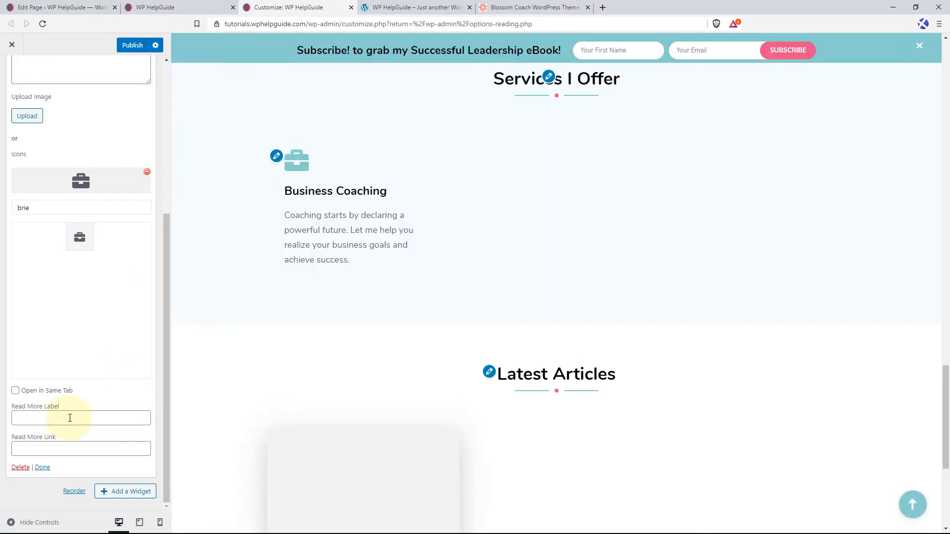
click(78, 418)
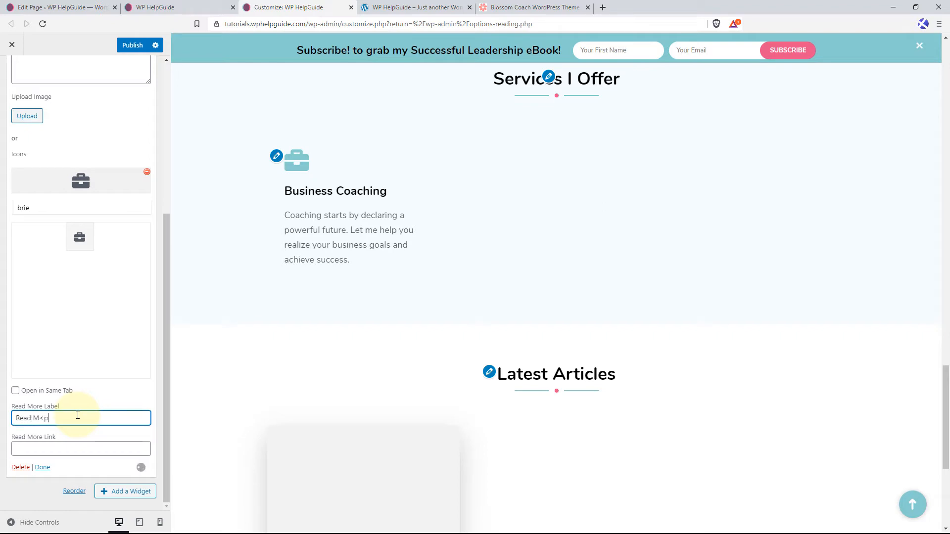
key(BackSpace)
key(BackSpace)
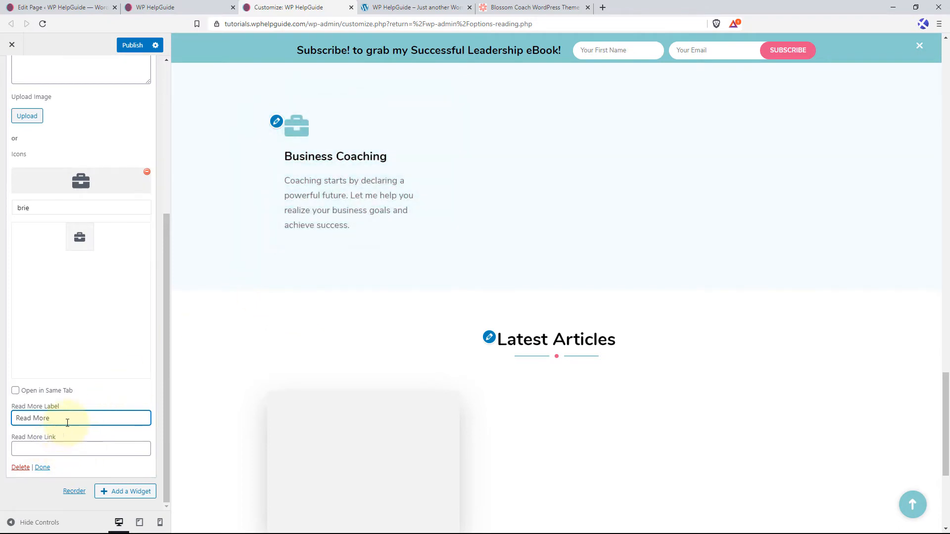
drag(73, 416, 17, 421)
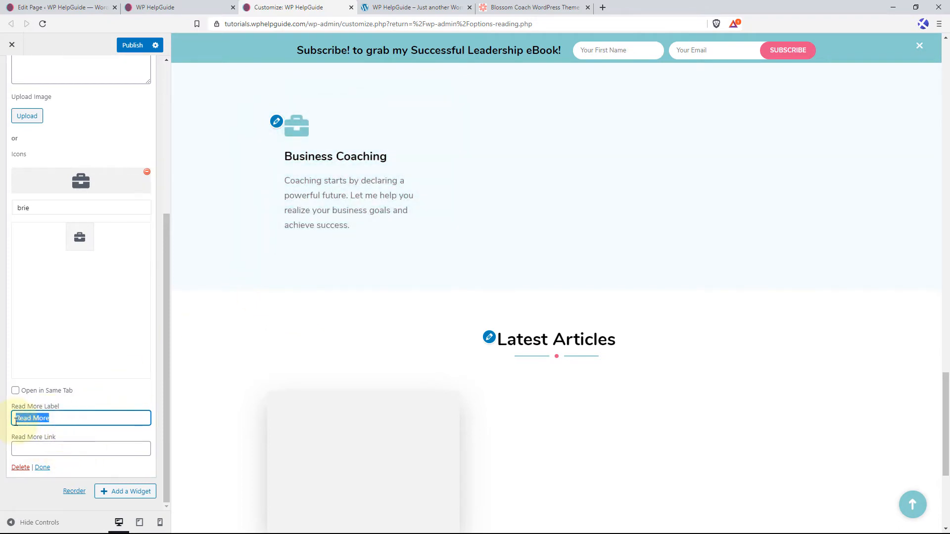
key(BackSpace)
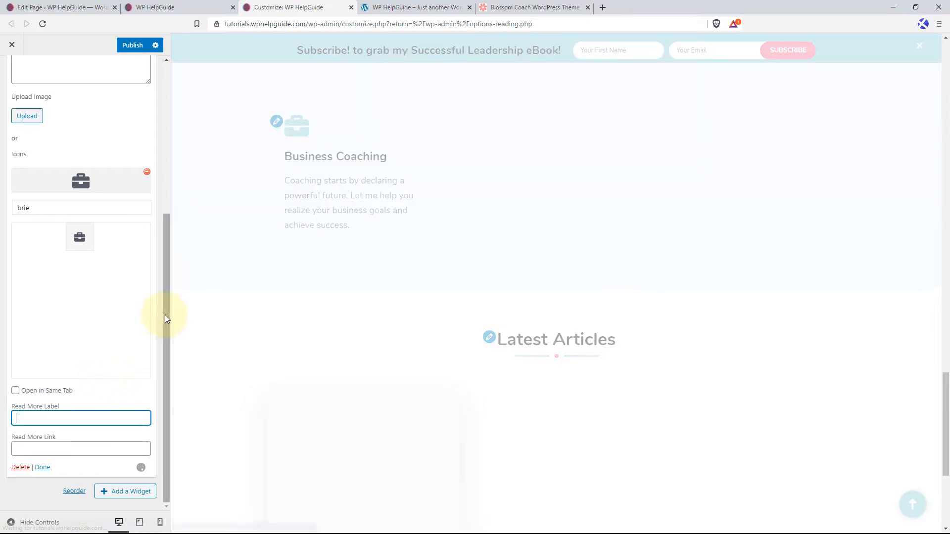
Collapse the Business Coaching widget and add a second "Blossom: Icon Text" widget to the Service Section.
drag(165, 315, 179, 135)
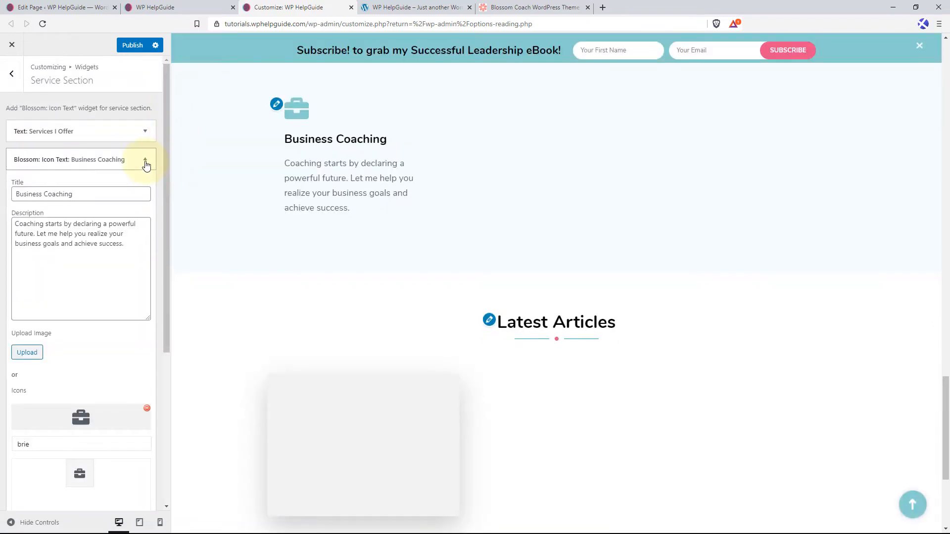
click(145, 161)
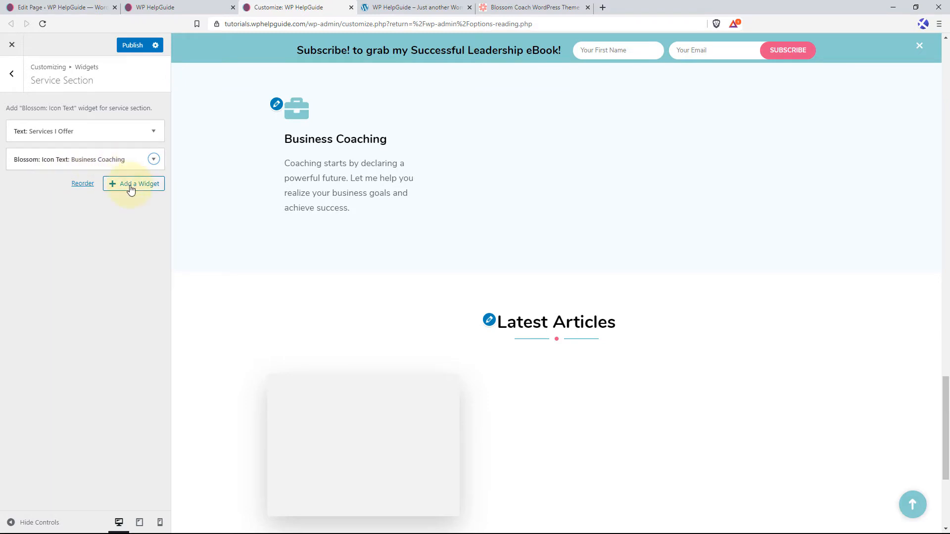
click(131, 188)
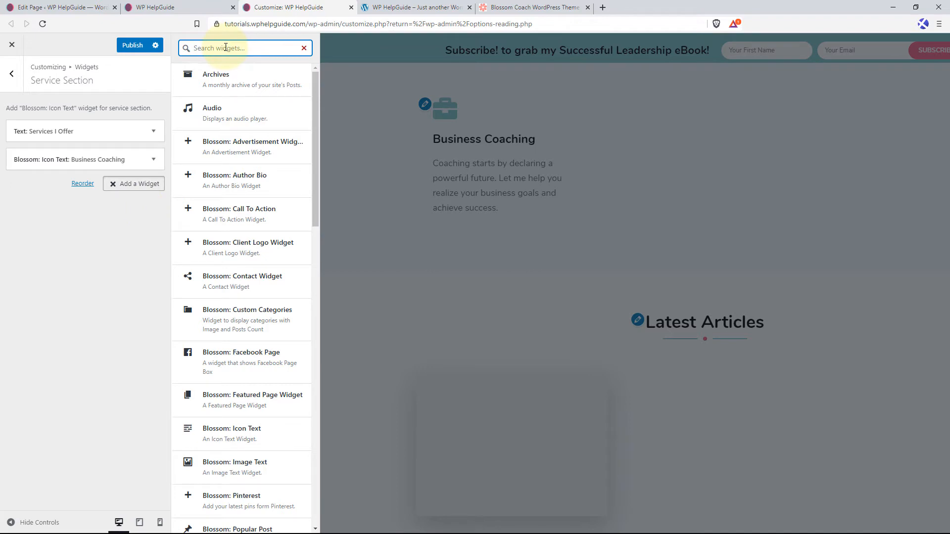
text(icon text)
key(Return)
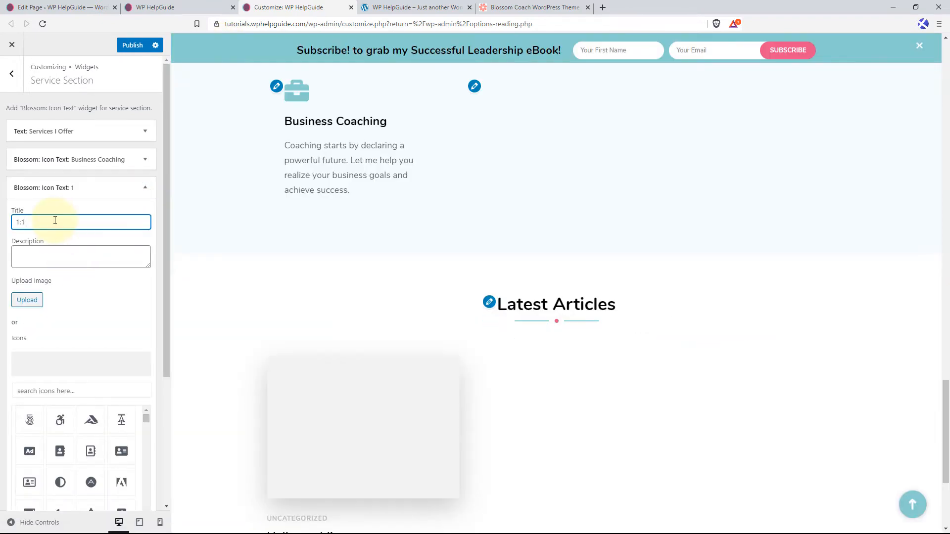
Title the second icon text widget "1:1 Consulting" and paste the copied description about declaring a powerful future.
text(1:1 Consulting)
key(Tab)
text(Coaching starts by declaring a powerful future. Let me help you realize your business goals and achieve success.)
Search the widget's icons for "consulting" and "handshake", and set the handshake as the 1:1 Consulting icon.
click(72, 391)
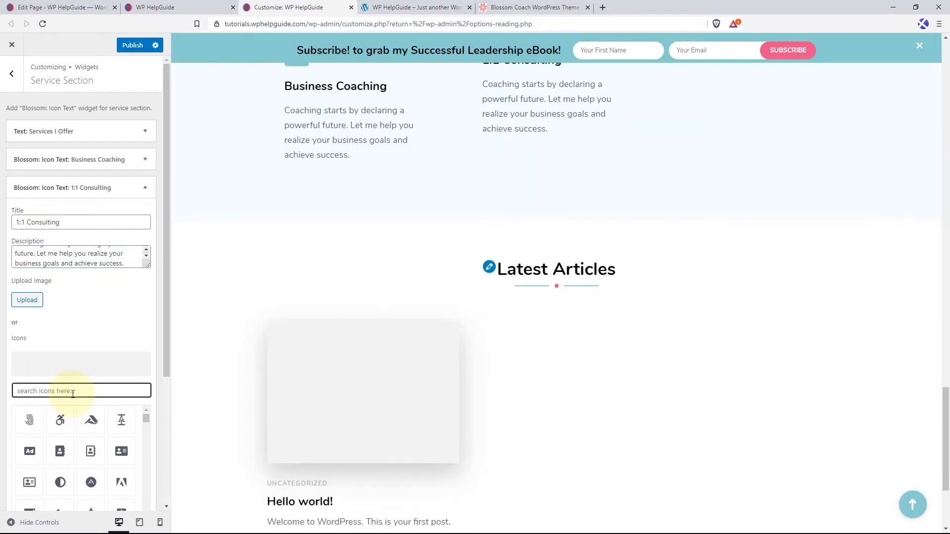
text(consulting)
key(ctrl+a)
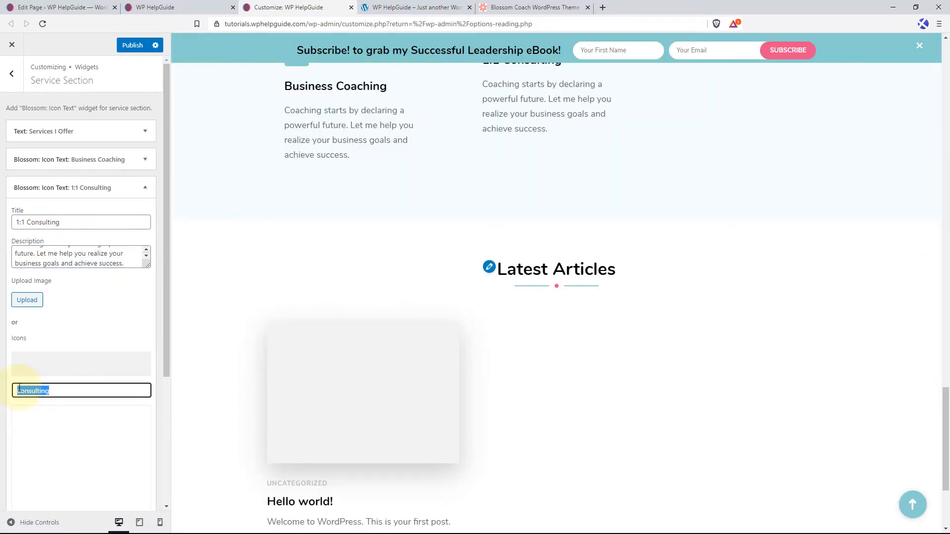
text(handshake)
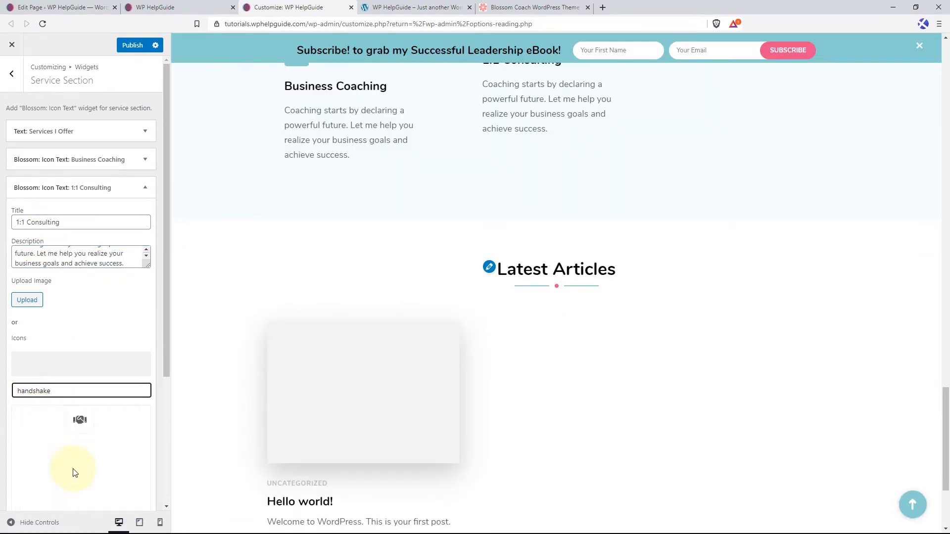
click(79, 420)
Collapse the 1:1 Consulting widget and add a third "Blossom: Icon Text" widget to the Service Section.
click(143, 191)
click(144, 212)
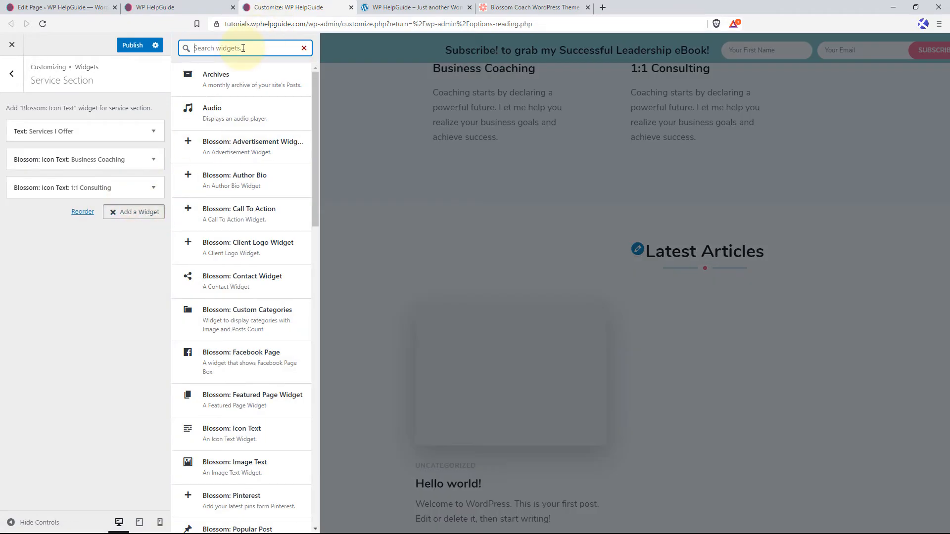
text(icon)
click(233, 75)
Title the third icon text widget "Career Analysis" and paste the same coaching description into it.
click(66, 250)
text(Care)
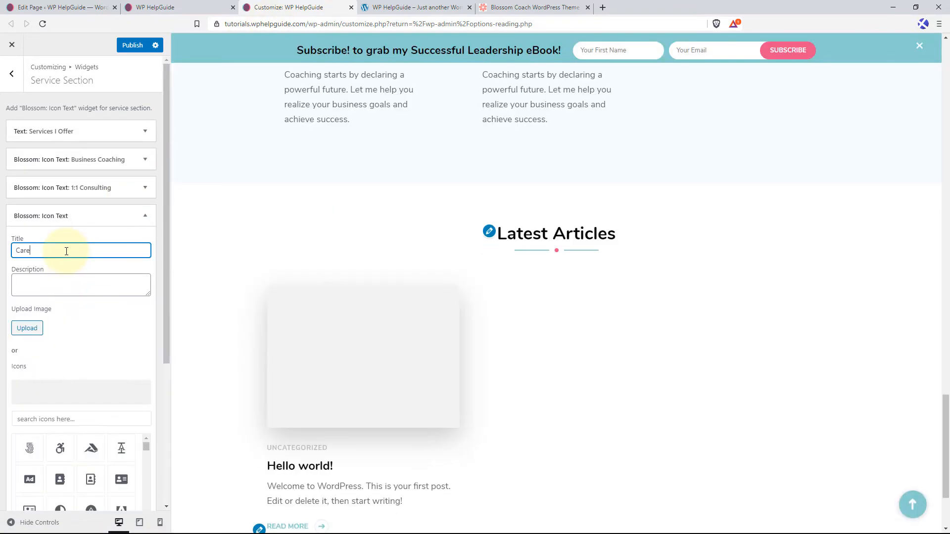
text(er Analysis)
click(68, 280)
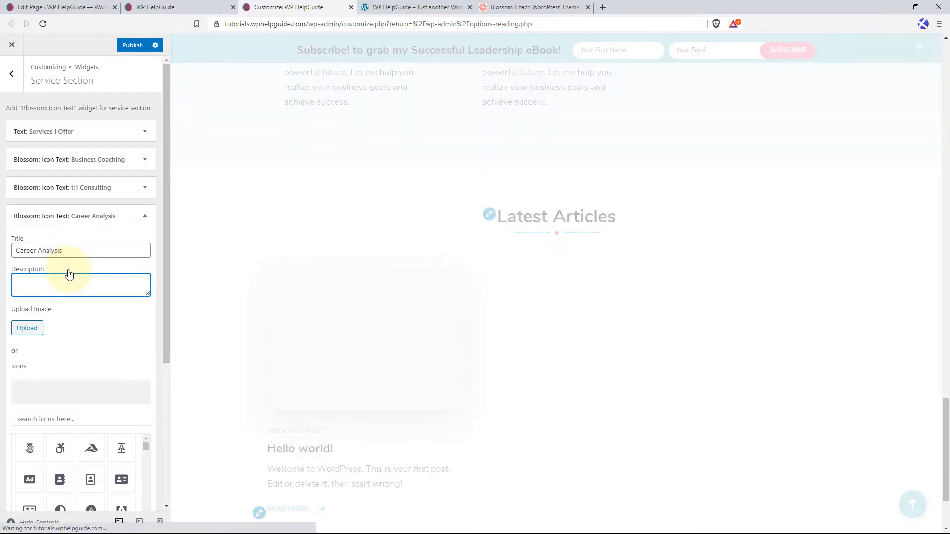
text(Coaching starts by declaring a powerful future. Let me help you realize your business goals and achieve success.)
Search the widget's icons for "grad" and set the graduation cap as the Career Analysis icon.
click(53, 419)
text(grad)
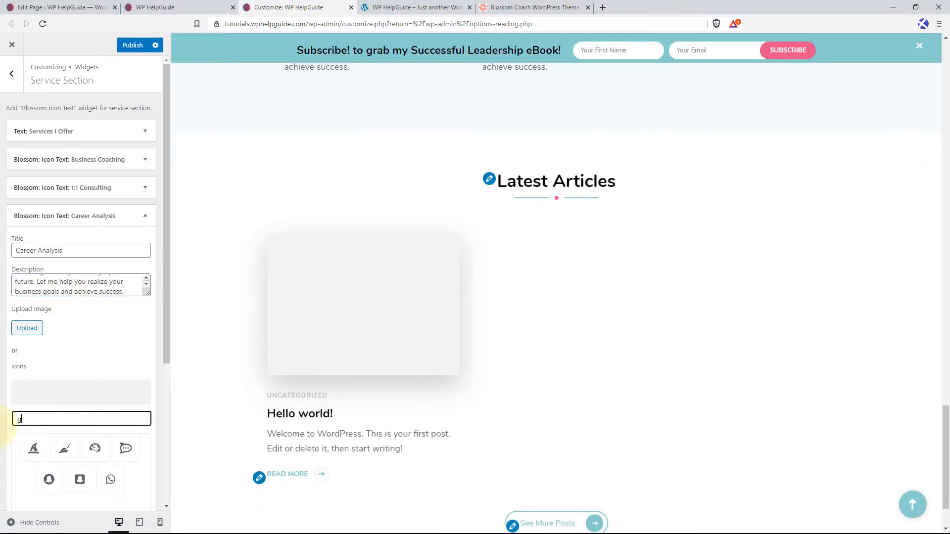
click(90, 444)
Collapse the Career Analysis widget and add a fourth "Blossom: Icon Text" widget to the Service Section.
click(145, 216)
click(133, 240)
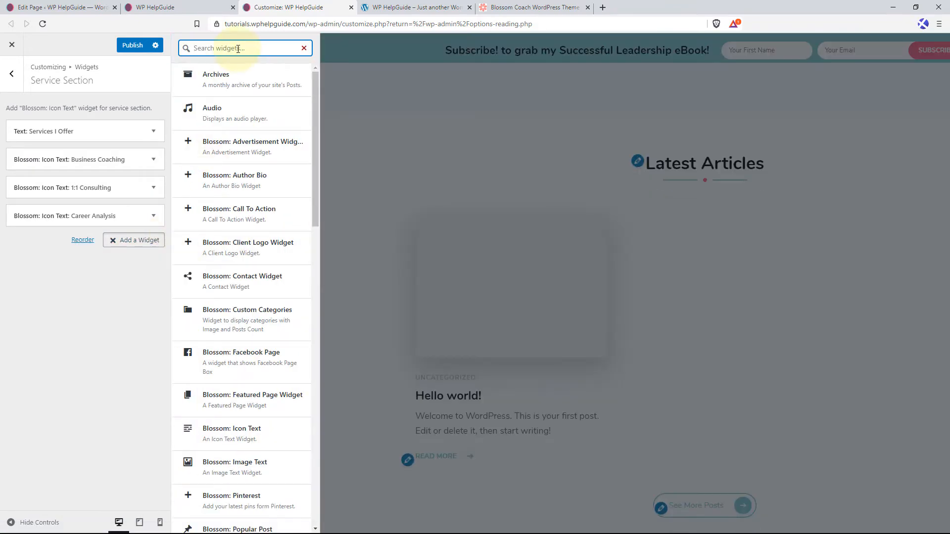
text(icon)
click(239, 80)
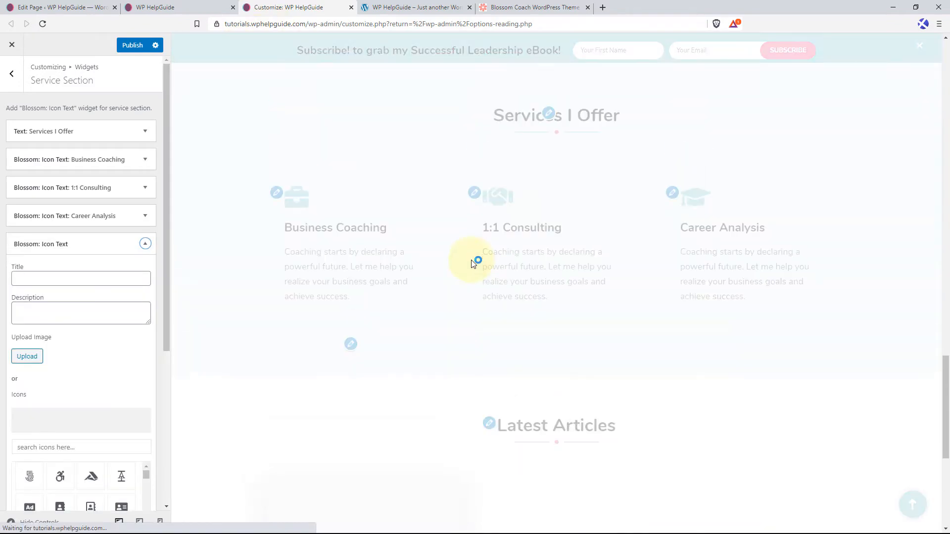
Title the fourth icon text widget "Balanced Body & Mind" and paste the same coaching description into it.
click(85, 282)
text(Balanced Body & Mind)
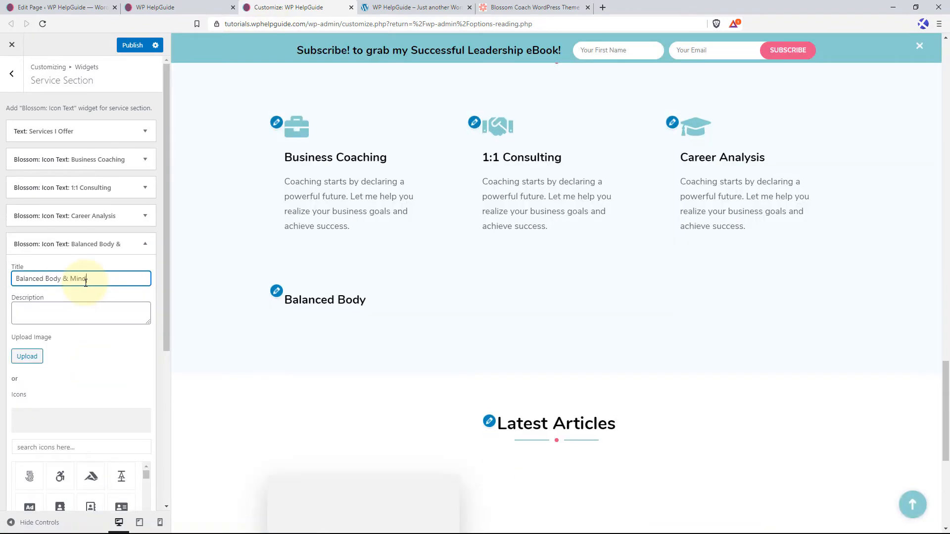
click(70, 312)
text(Coaching starts by declaring a powerful future. Let me help you realize your business goals and achieve success.)
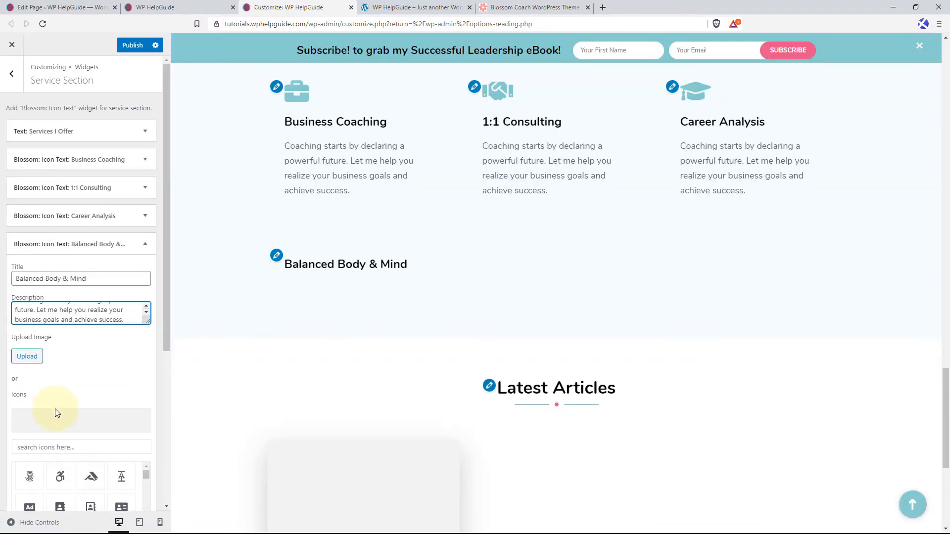
Search the widget's icons for "scale" and set the balance scale as the Balanced Body & Mind icon.
click(72, 447)
text(scale)
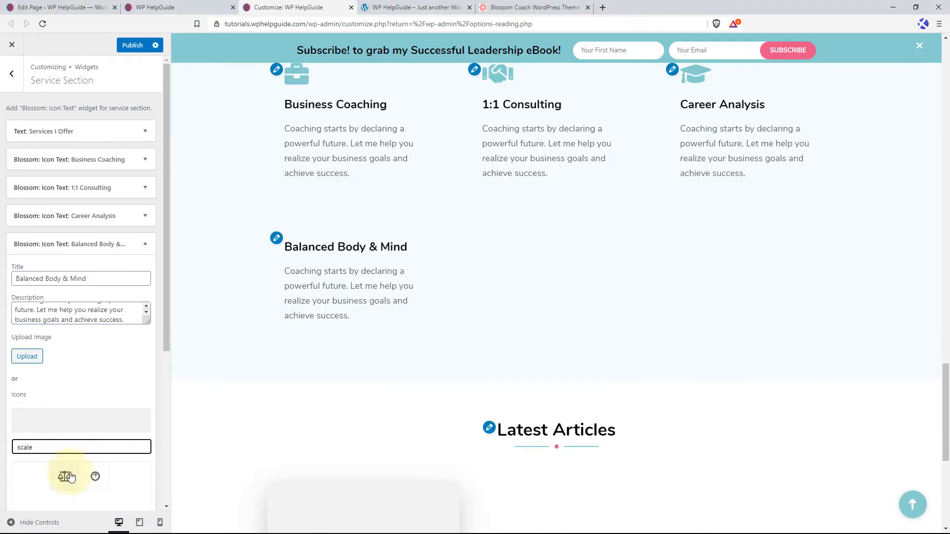
click(65, 477)
Collapse the Balanced Body & Mind widget and add a fifth "Blossom: Icon Text" widget to the Service Section.
click(145, 245)
click(142, 270)
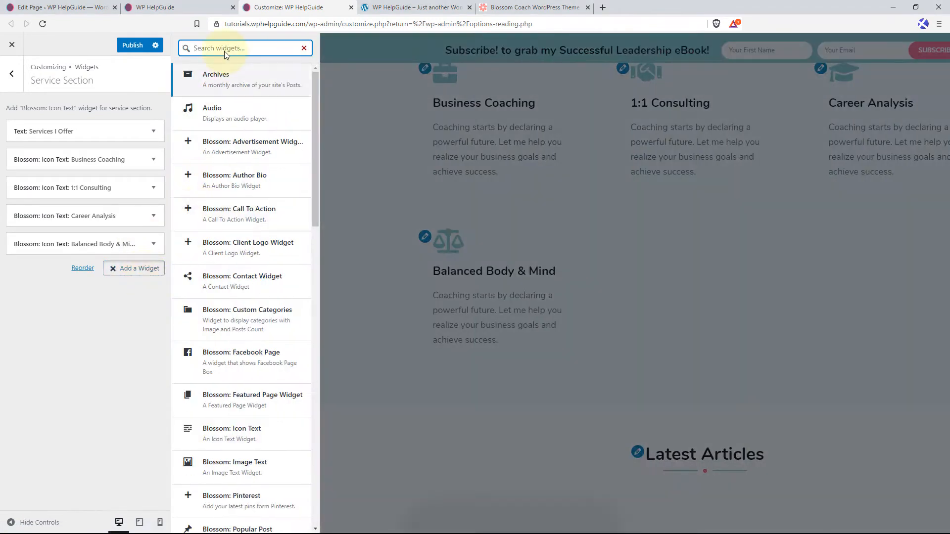
text(icon)
click(228, 87)
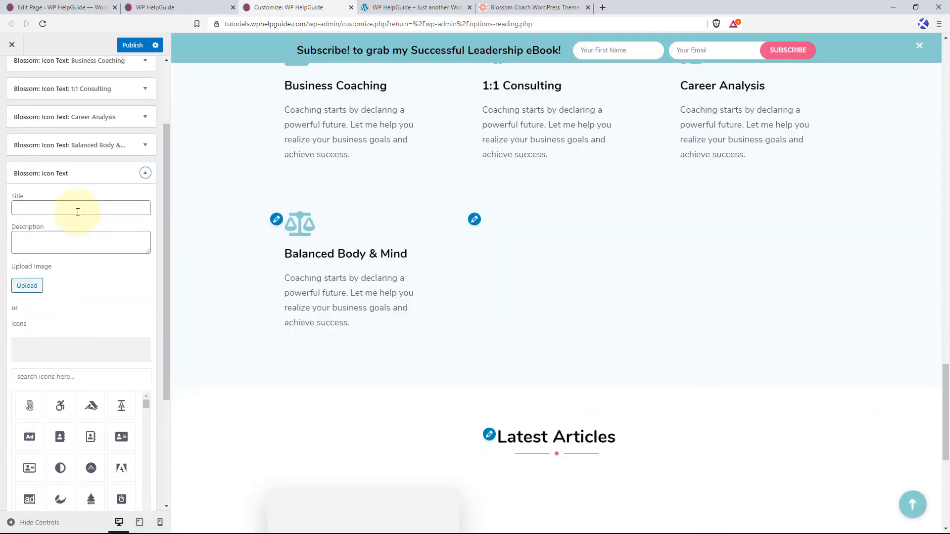
Title the fifth icon text widget "Online Coaching" and paste the same coaching description into it.
click(83, 206)
text(Online Coaching)
click(76, 233)
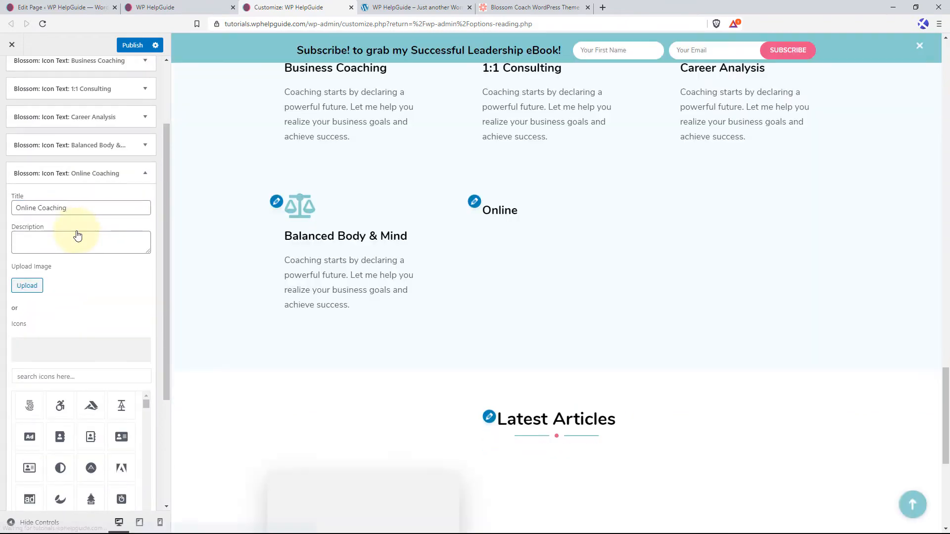
text(Coaching starts by declaring a powerful future. Let me help you realize your business goals and achieve success.)
Search the widget's icons for "globe" and set the globe as the Online Coaching icon.
click(81, 379)
text(globe)
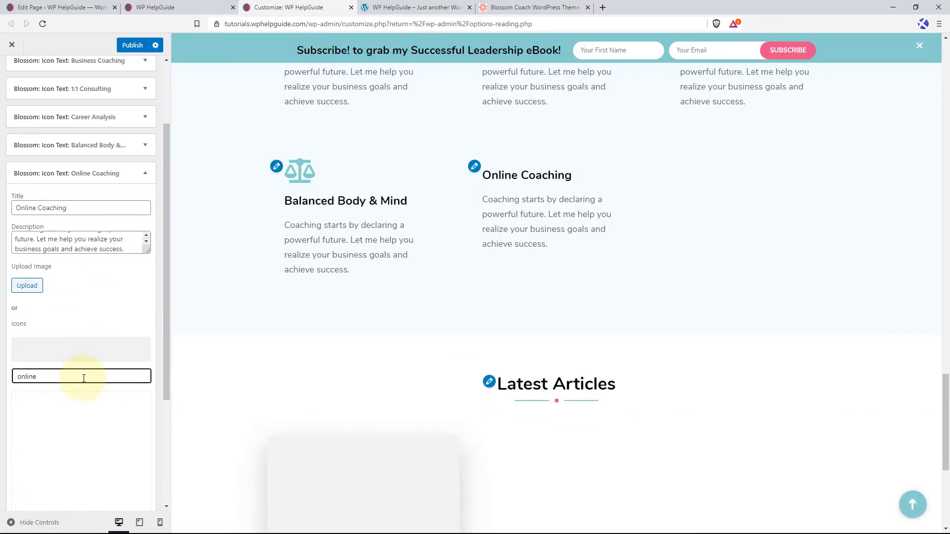
click(49, 406)
Collapse the Online Coaching widget, find the "Blossom: Icon Text" widget, and add a sixth one to the Service Section.
click(143, 174)
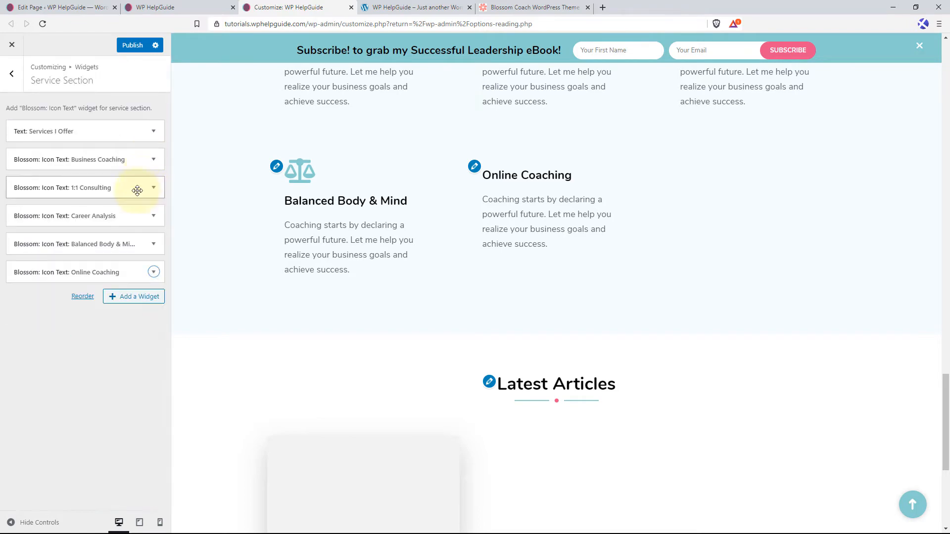
click(133, 297)
text(Publ)
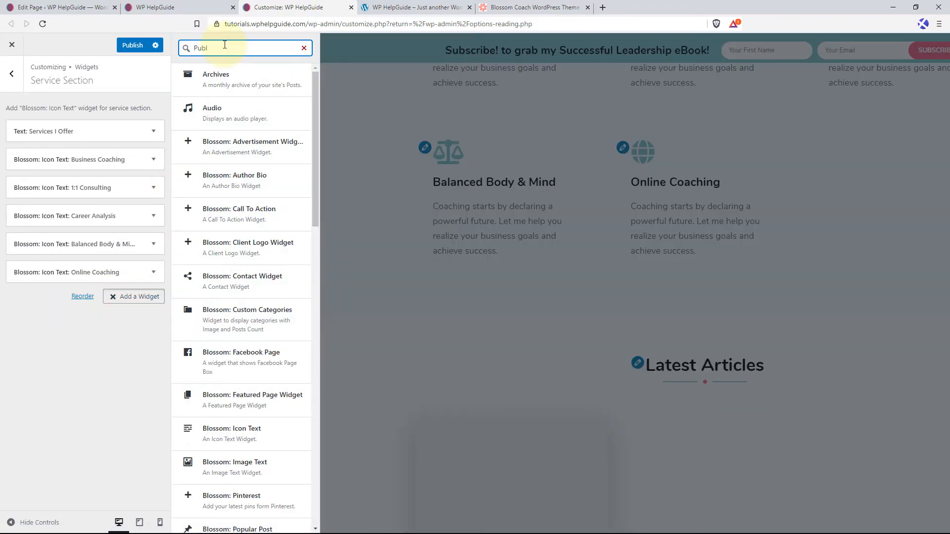
key(BackSpace)
key(BackSpace)
key(BackSpace)
key(BackSpace)
text(icon text)
click(223, 78)
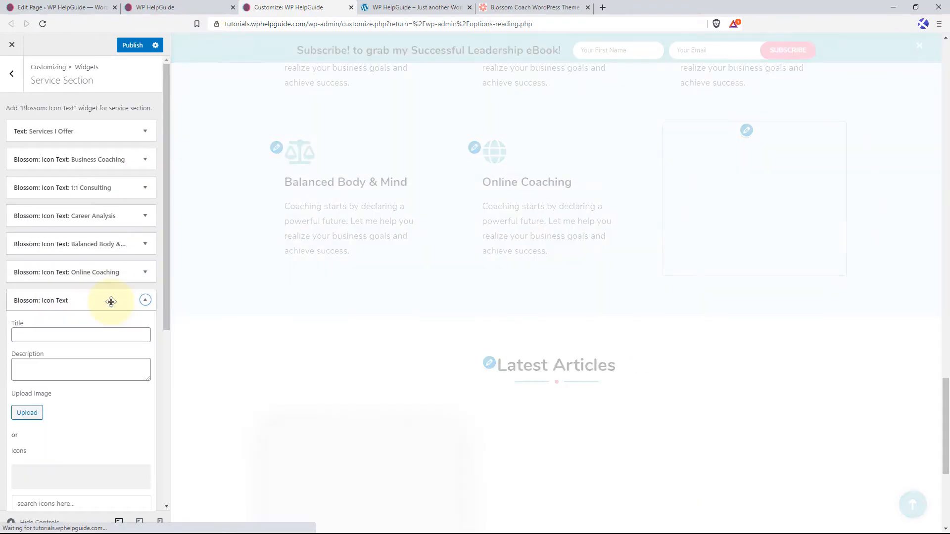
Title the sixth icon text widget "Public Speaking" and paste the same coaching description into it.
click(88, 333)
key(Tab)
text(Coaching starts by declaring a powerful future. Let me help you realize your business goals and achieve success.)
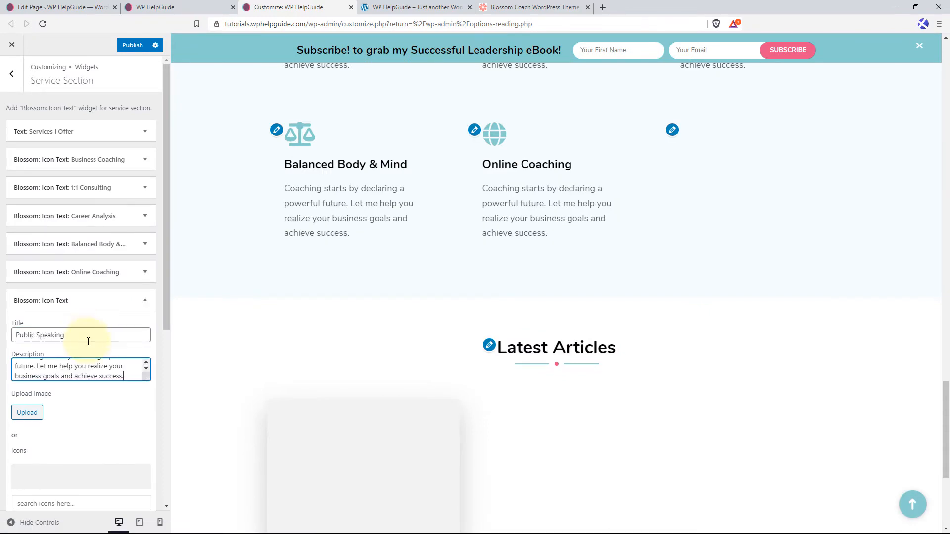
Search the widget's icons for "podcas" and set the podcast symbol as the Public Speaking icon.
click(27, 413)
click(922, 60)
scroll(117, 333, down, 5)
click(71, 258)
text(podcas)
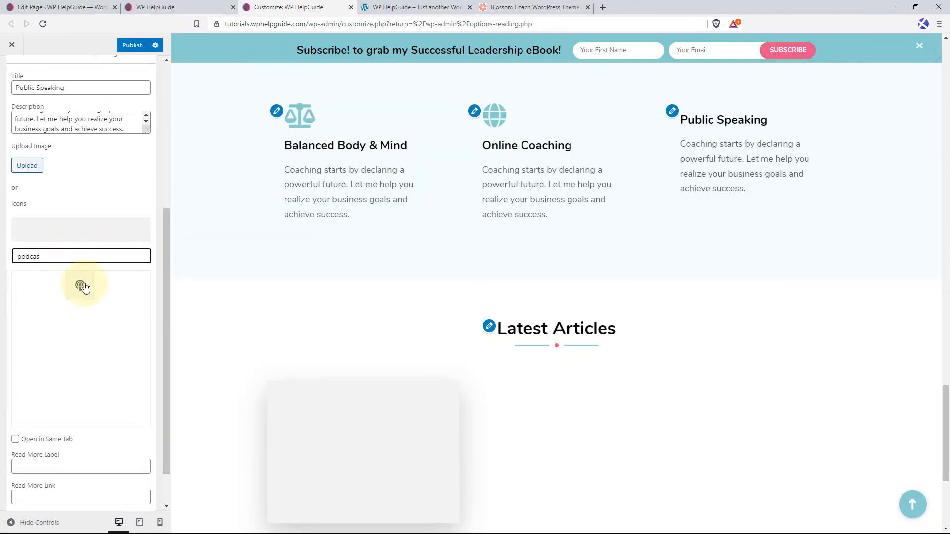
click(80, 286)
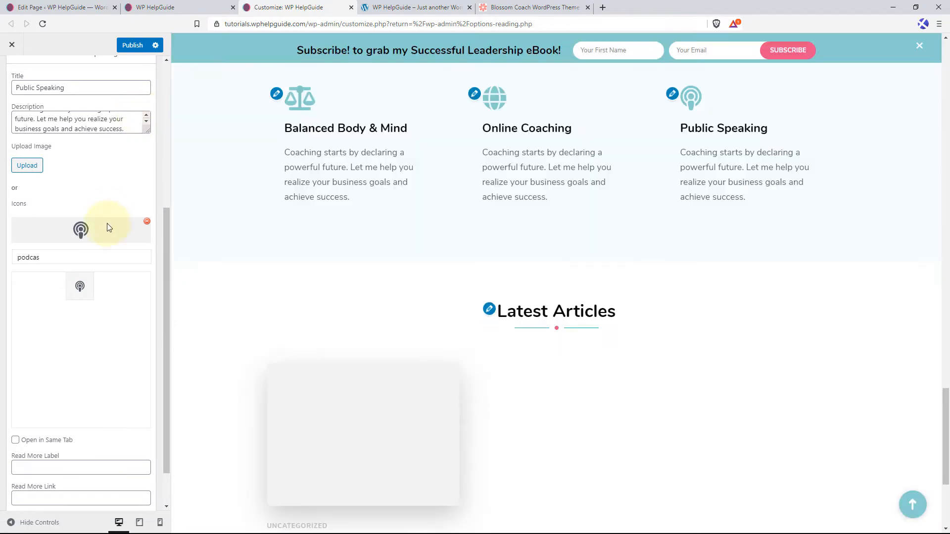
Collapse the Public Speaking widget and publish the Service Section changes.
scroll(107, 223, up, 3)
click(150, 153)
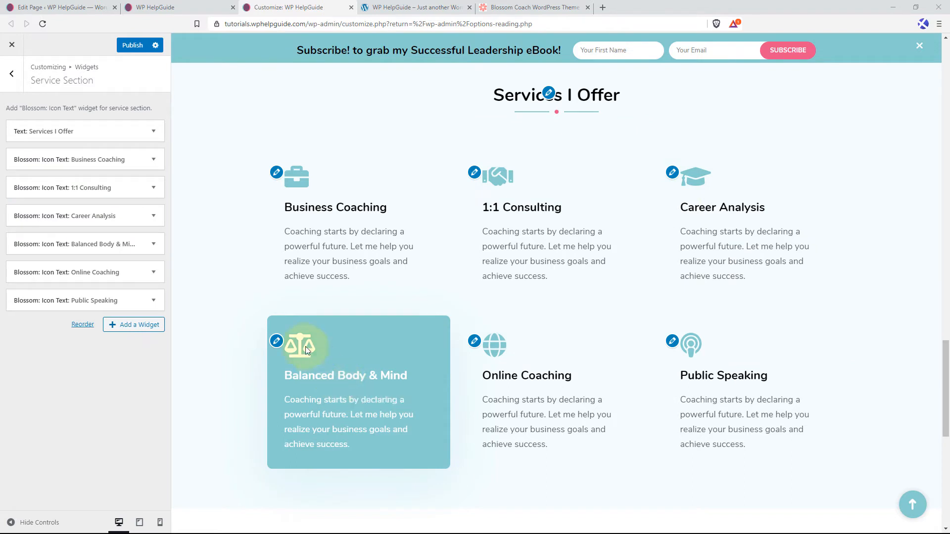
click(134, 47)
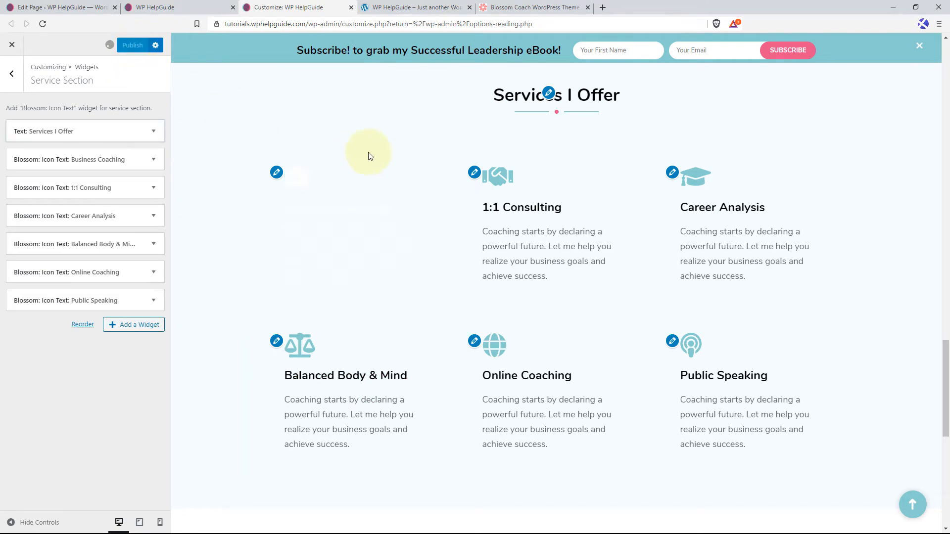
Reload the live homepage, review its sections from the banner to Latest Articles, and return to the Customizer.
click(177, 10)
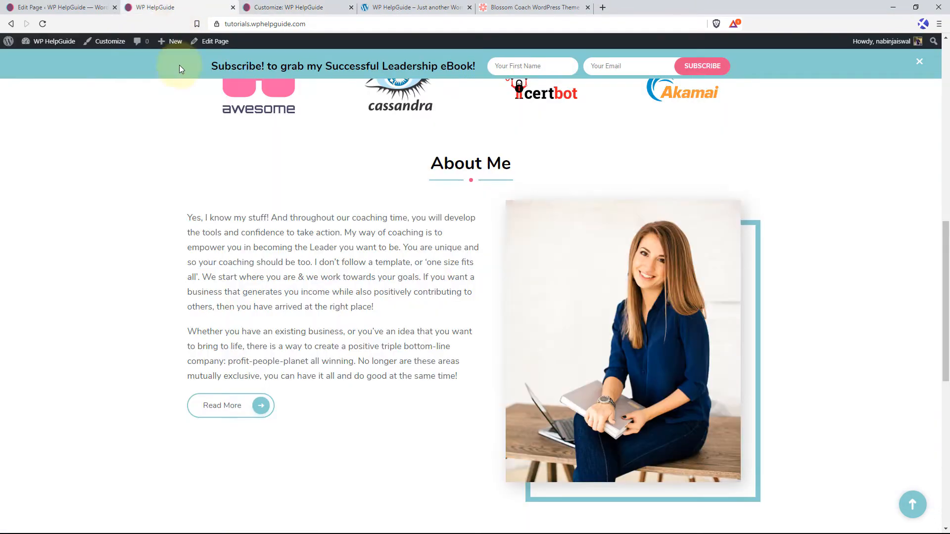
click(43, 23)
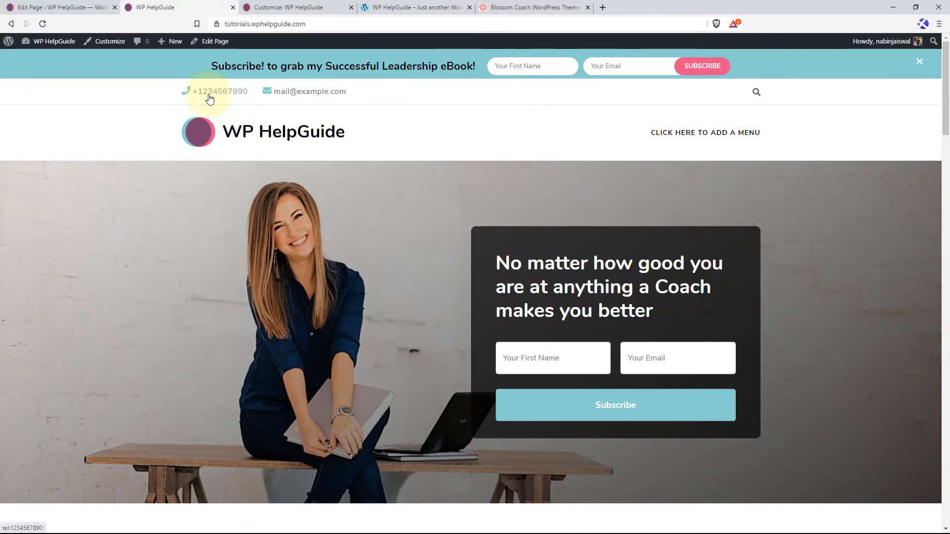
scroll(170, 287, down, 2)
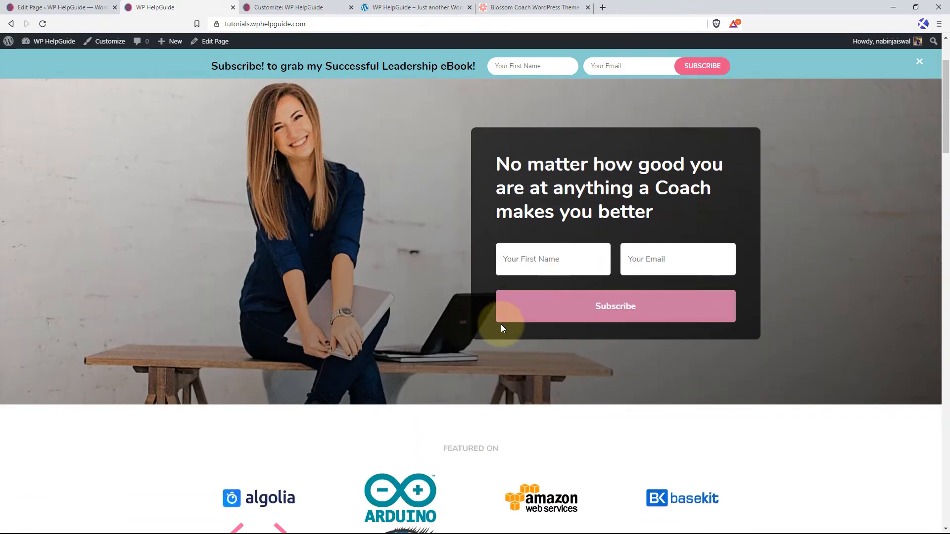
scroll(501, 325, down, 4)
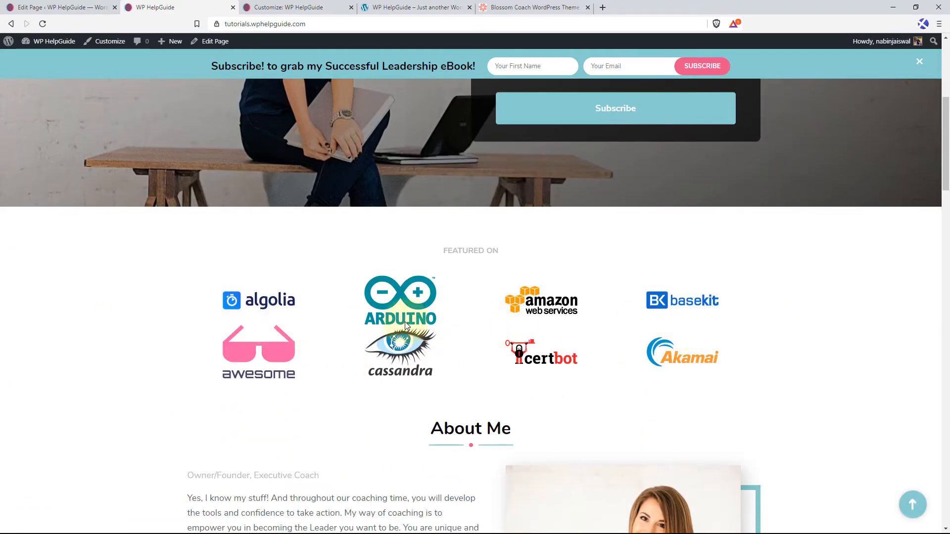
scroll(536, 346, down, 5)
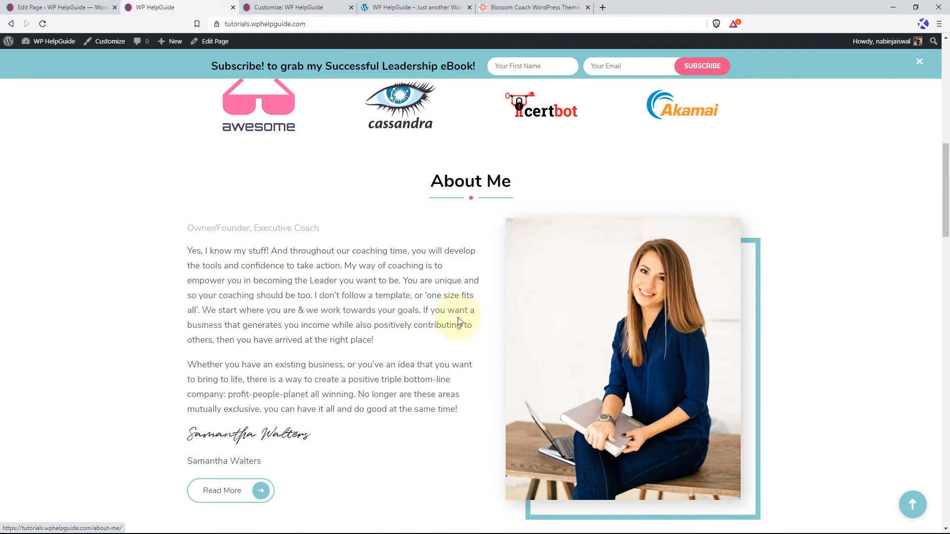
scroll(458, 322, down, 8)
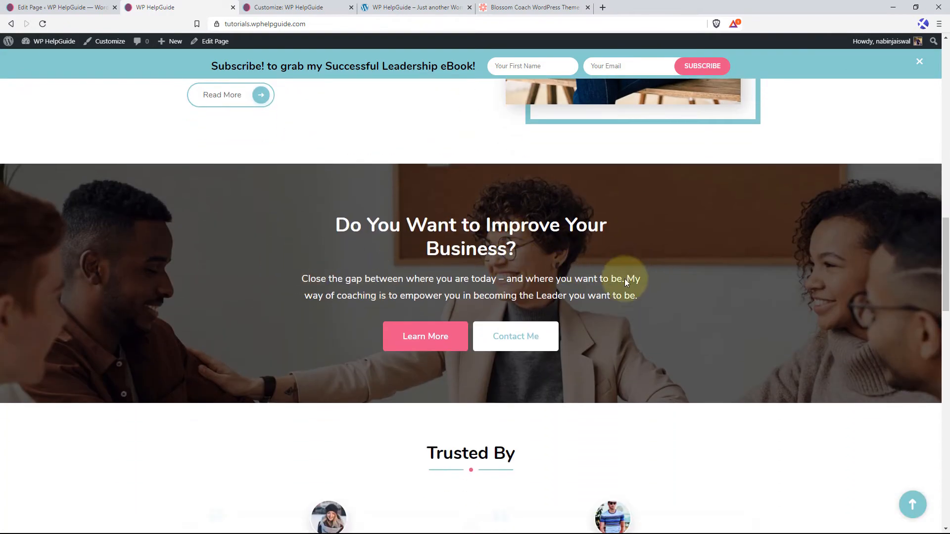
scroll(584, 301, down, 5)
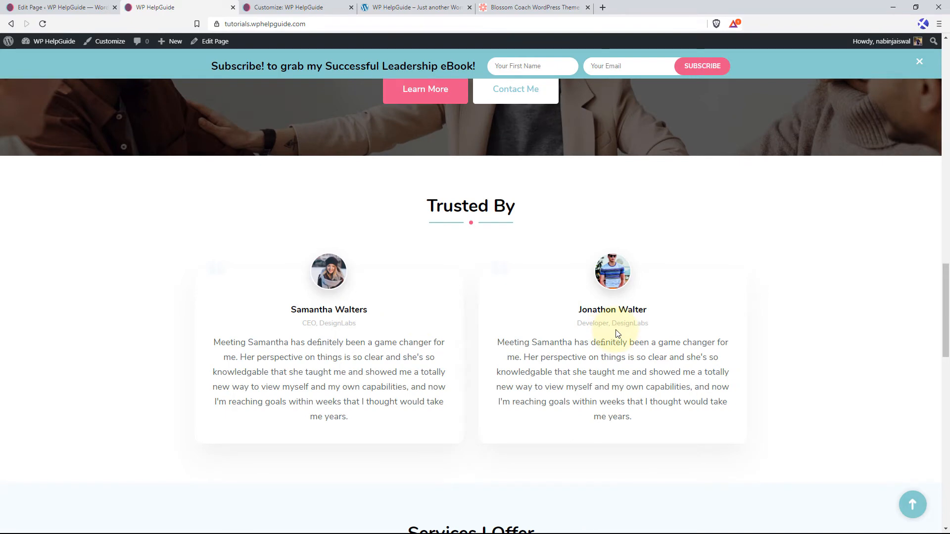
scroll(470, 327, down, 7)
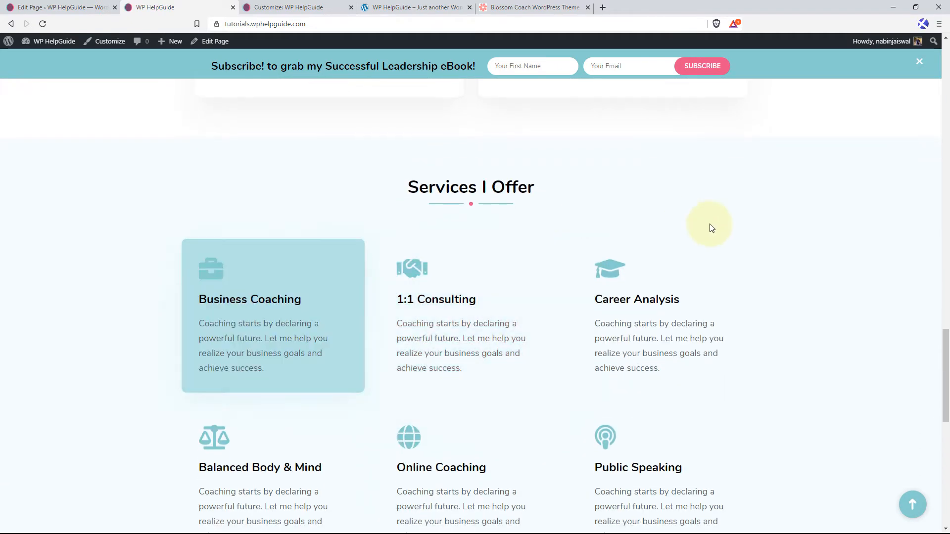
scroll(558, 278, down, 3)
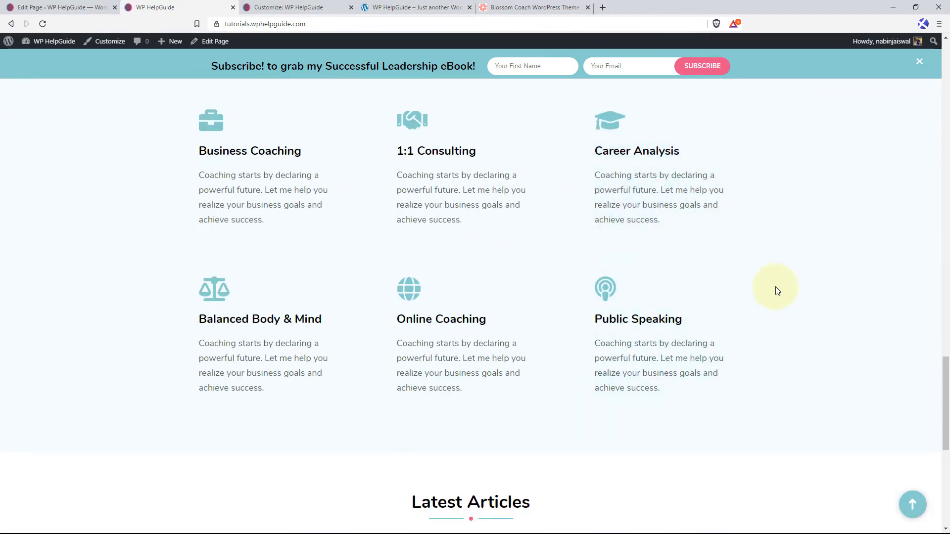
scroll(776, 291, down, 3)
scroll(706, 316, down, 3)
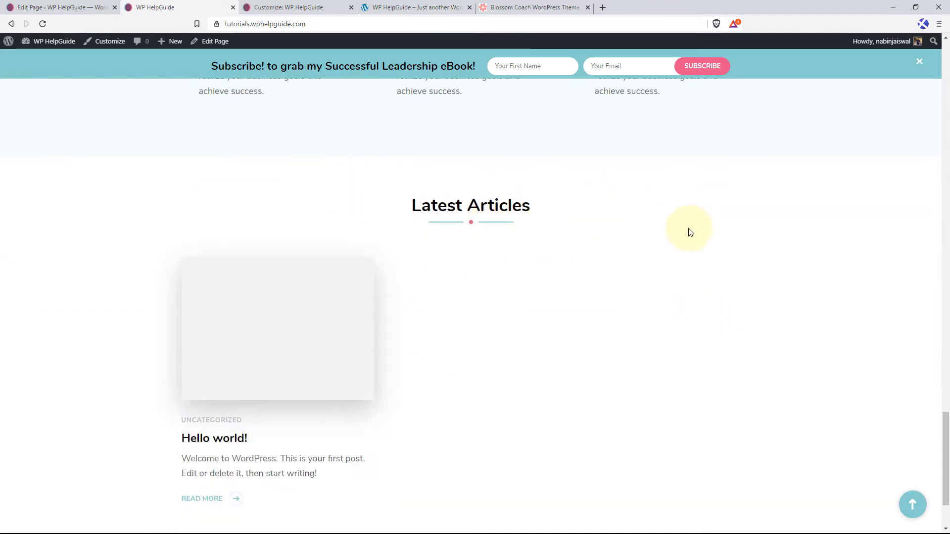
click(307, 12)
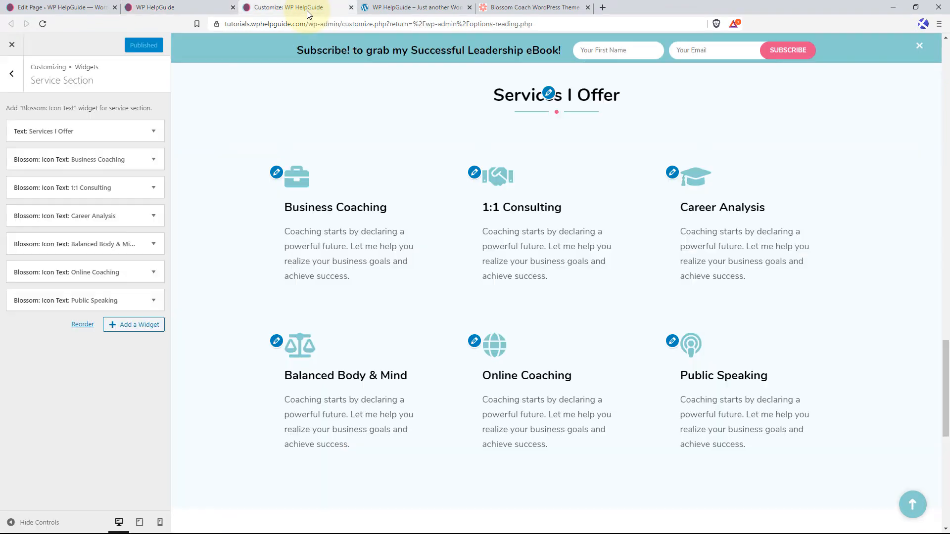
Open the front page's Blog Section settings, and start a new post in the WordPress dashboard.
click(20, 79)
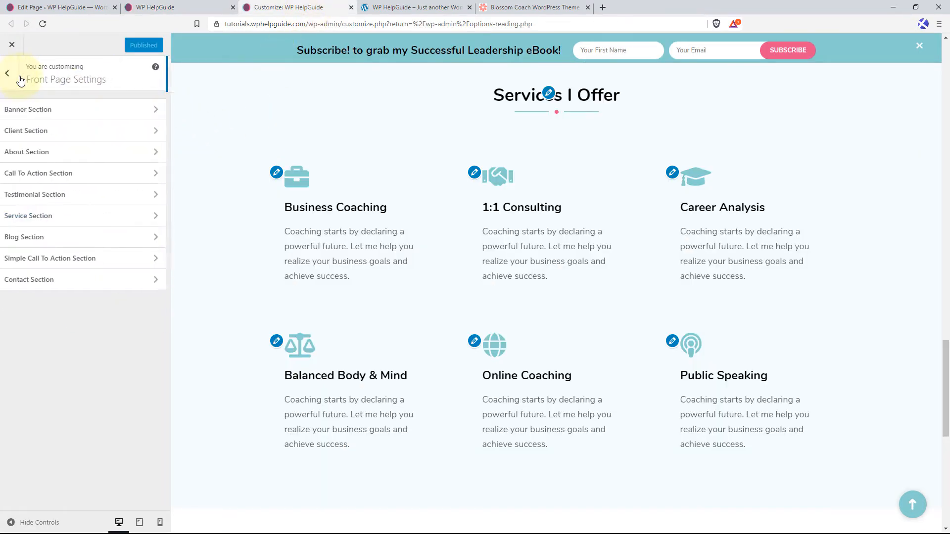
click(64, 239)
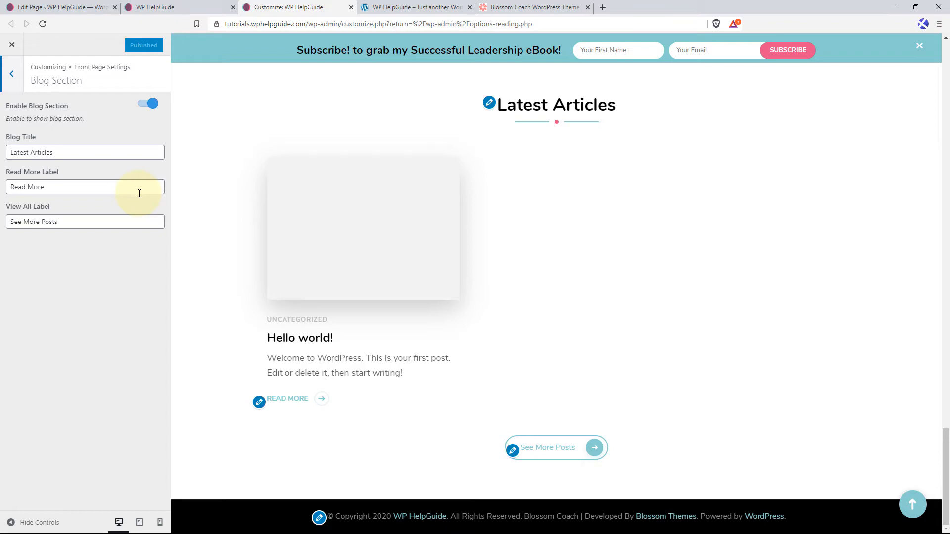
click(45, 7)
mouse_move(21, 90)
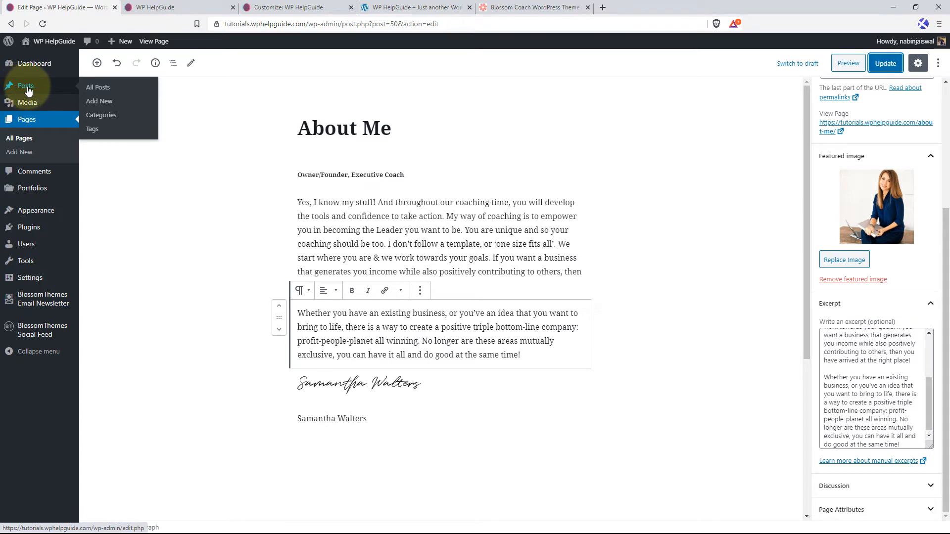
click(107, 104)
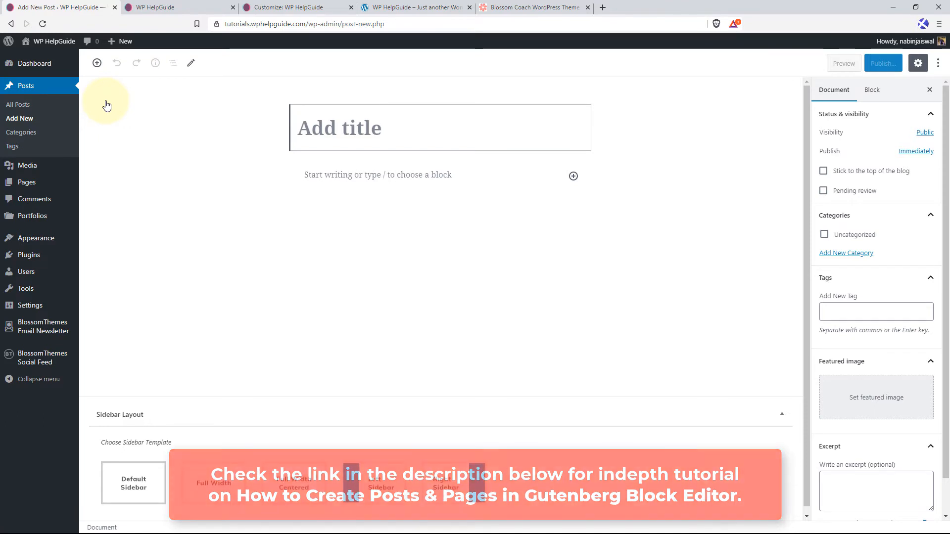
Title the new post "Starting a Life-Coaching Practice" and paste the coaching article text as its body.
click(139, 124)
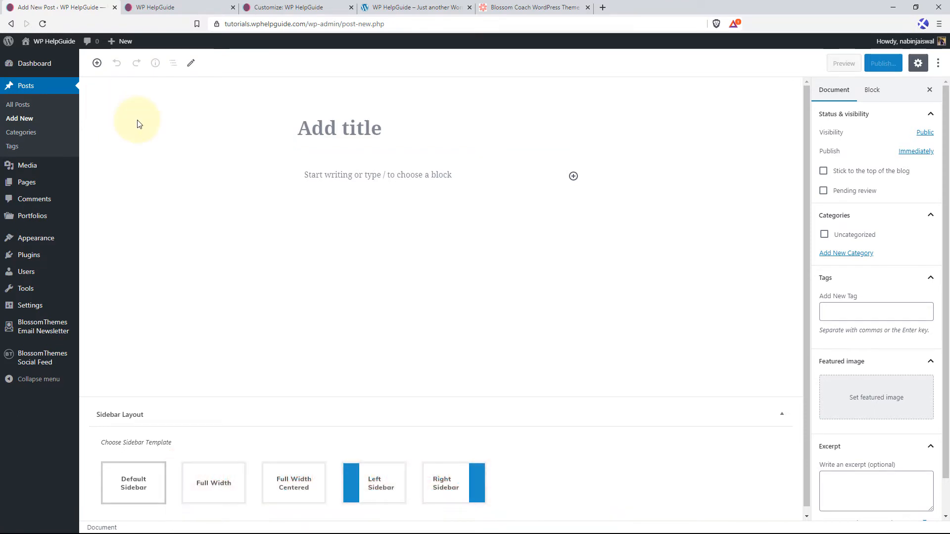
click(331, 129)
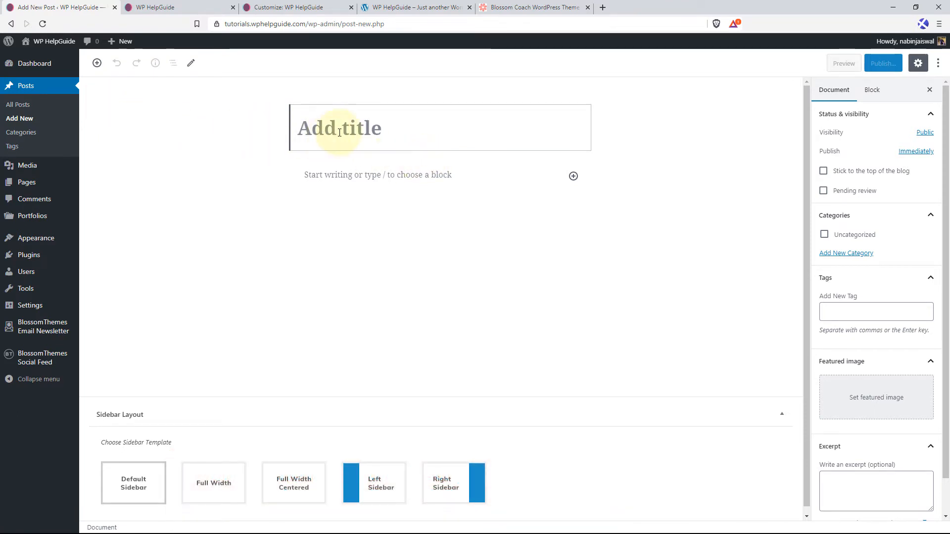
text(Starting a Life-Coaching Practice)
click(299, 203)
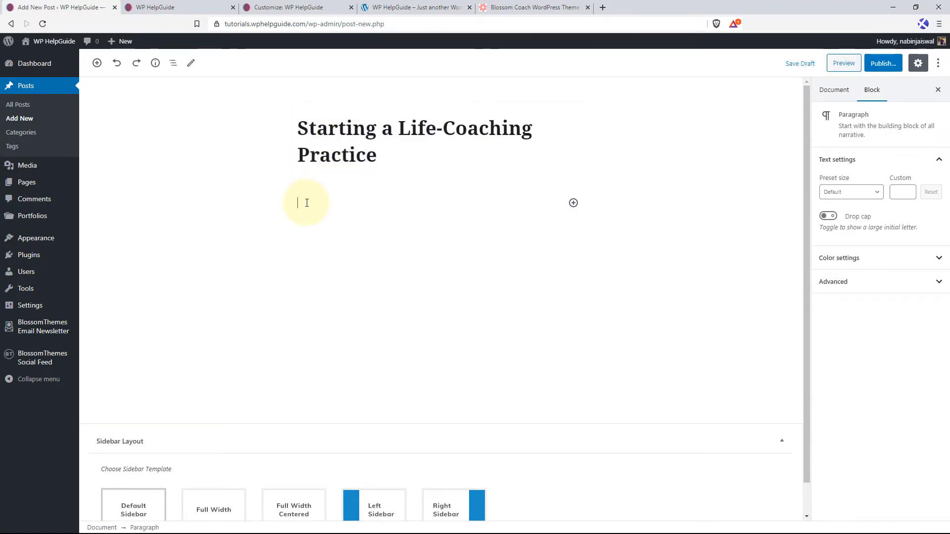
key(ctrl+v)
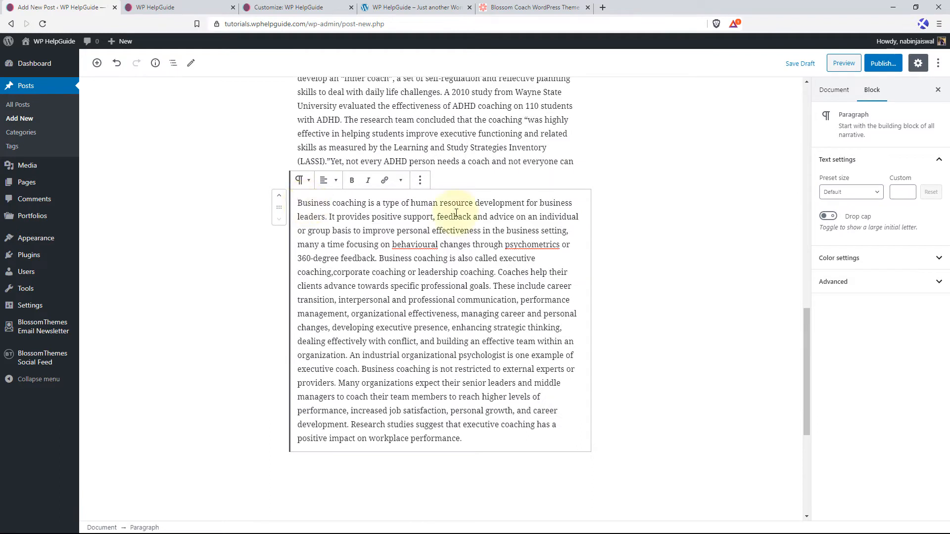
Create the categories "Coaching" and "Health" in the post's document settings and assign both to the post.
click(833, 90)
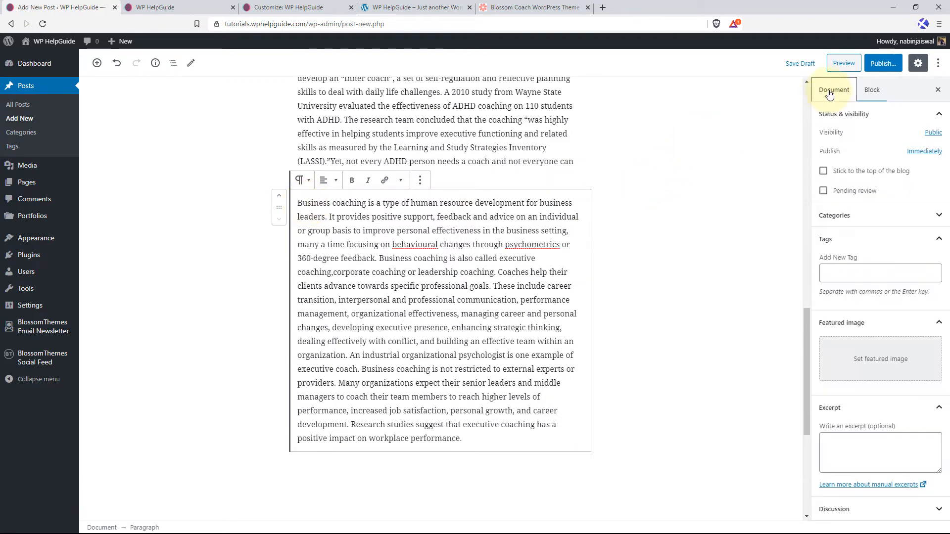
click(935, 214)
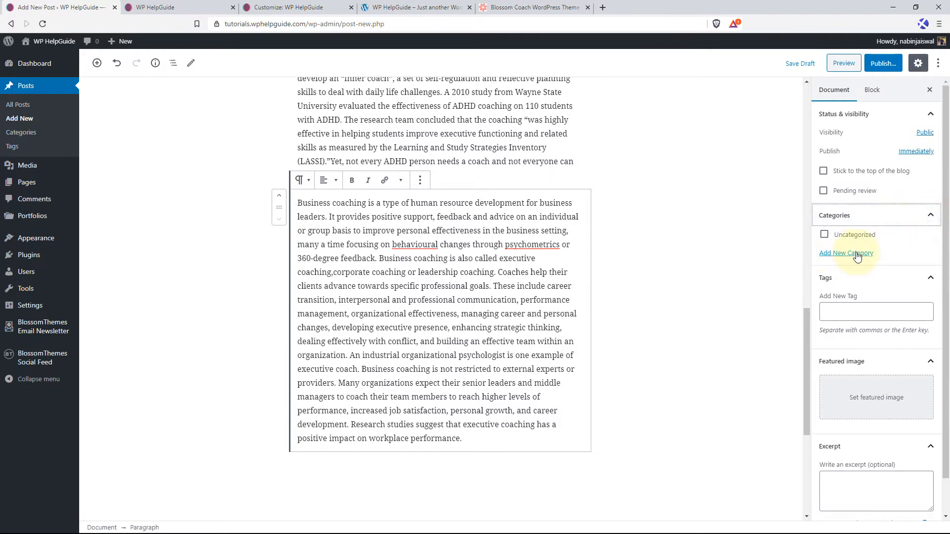
click(856, 253)
click(843, 281)
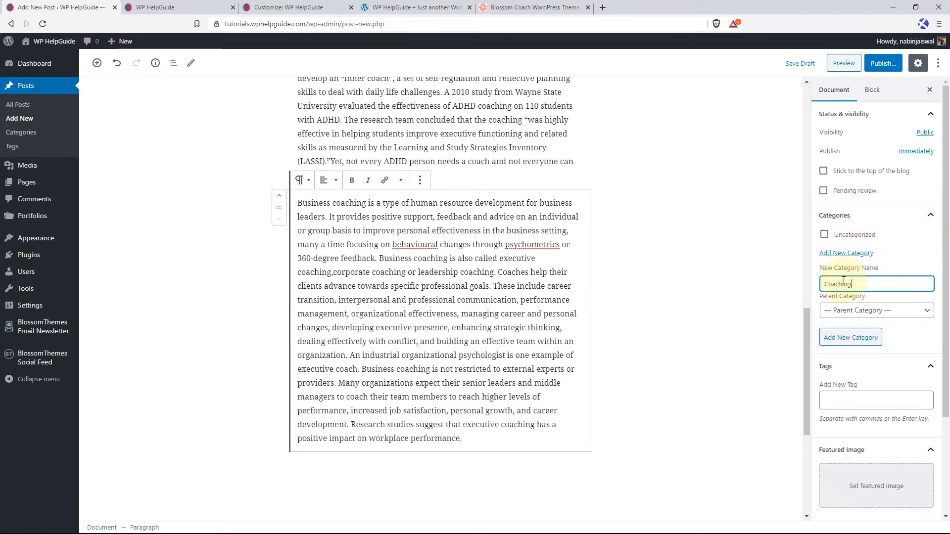
key(Return)
text(Health)
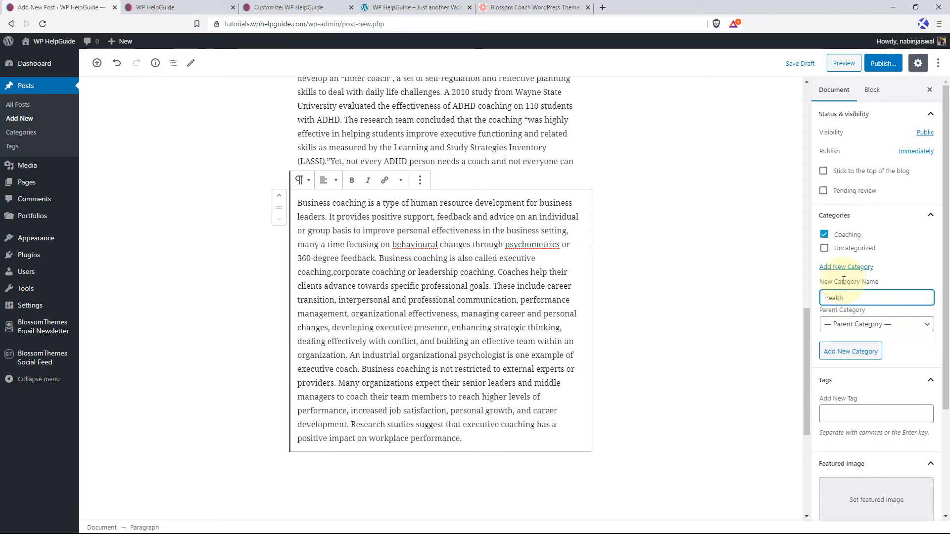
key(Return)
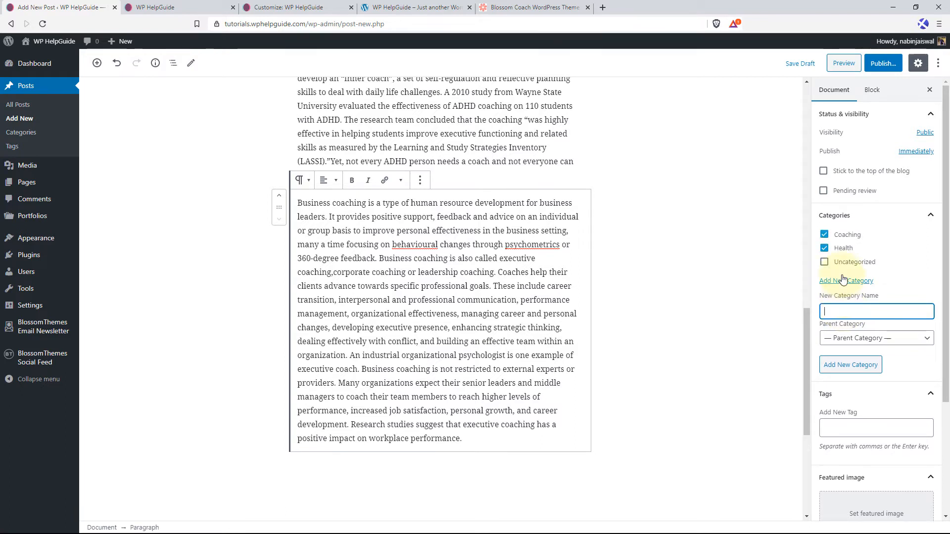
click(921, 220)
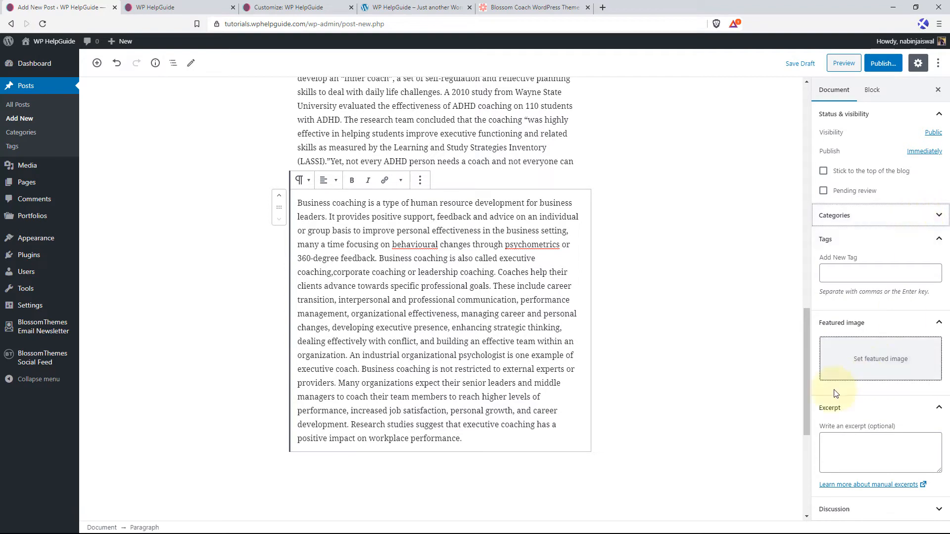
Set the media library photo of the woman holding a book on a wooden table as featured image and publish the post.
click(889, 360)
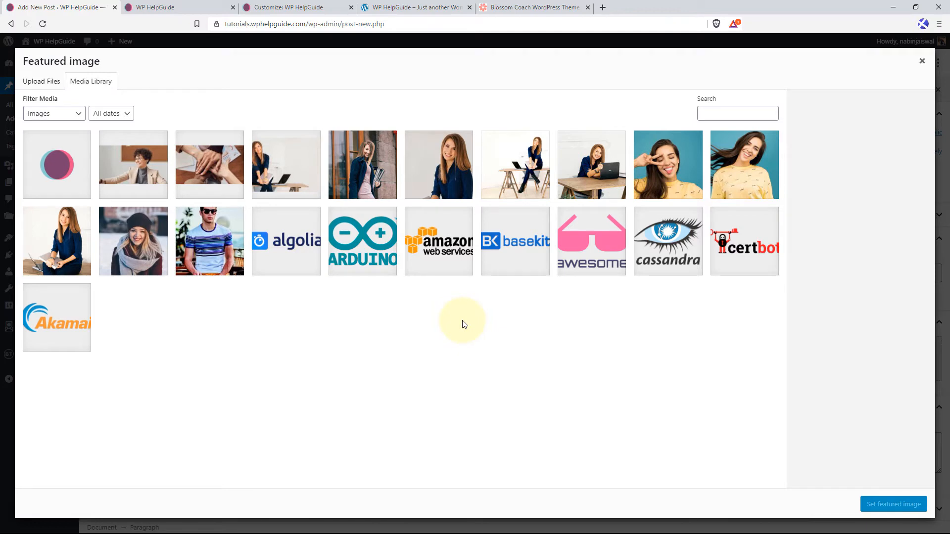
click(525, 171)
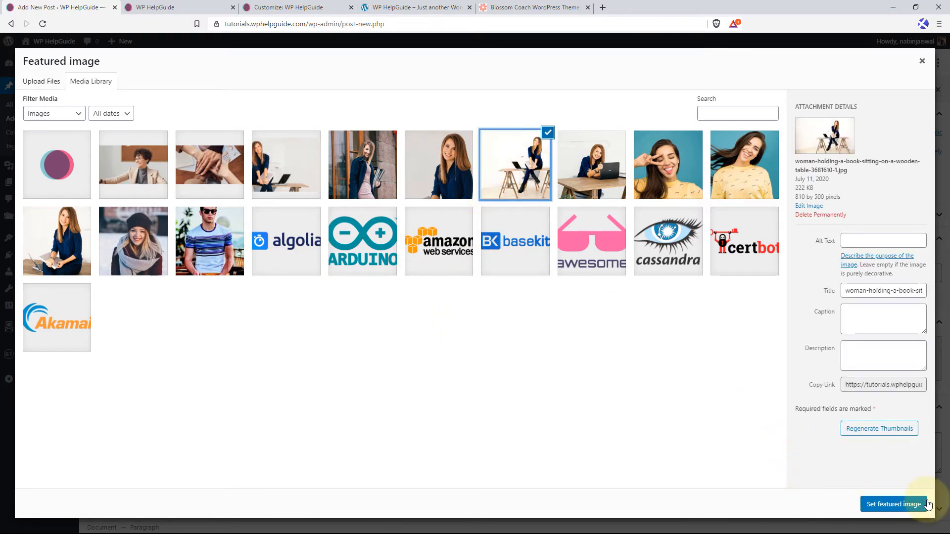
click(892, 504)
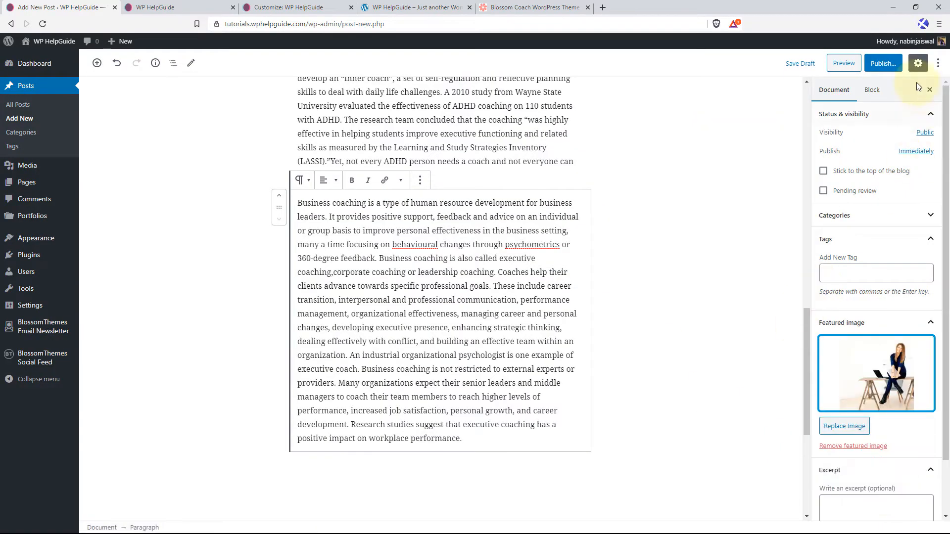
click(888, 64)
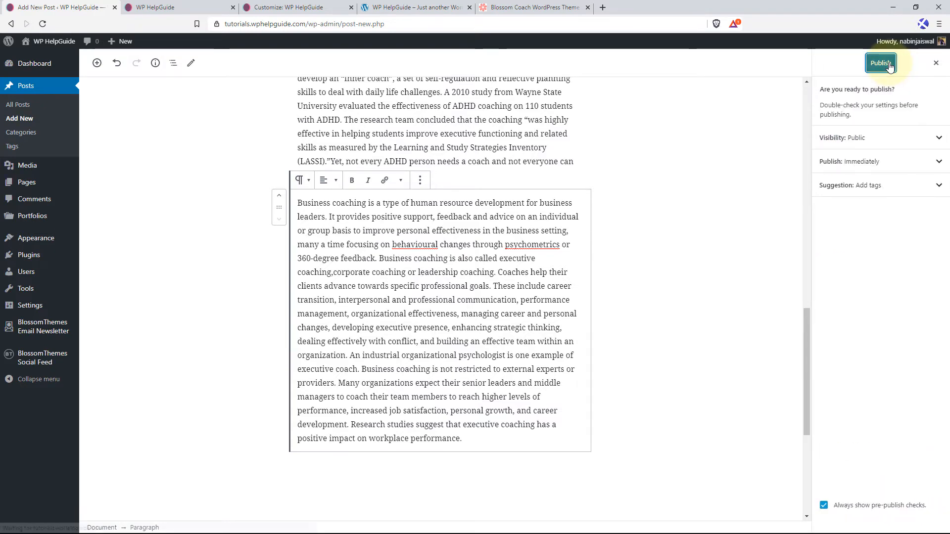
click(880, 64)
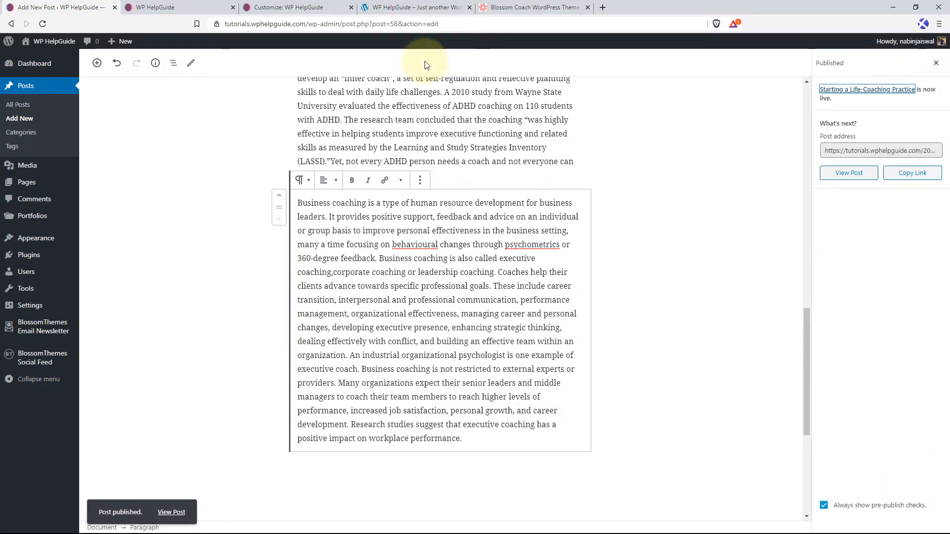
Reload the live homepage, open the "Starting a Life-Coaching Practice" post from Latest Articles and review its layout.
click(217, 7)
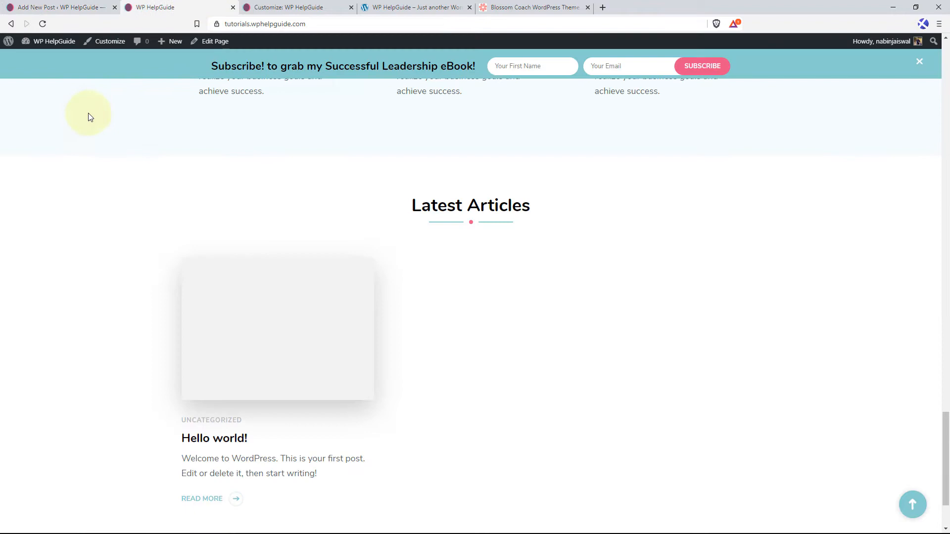
click(43, 24)
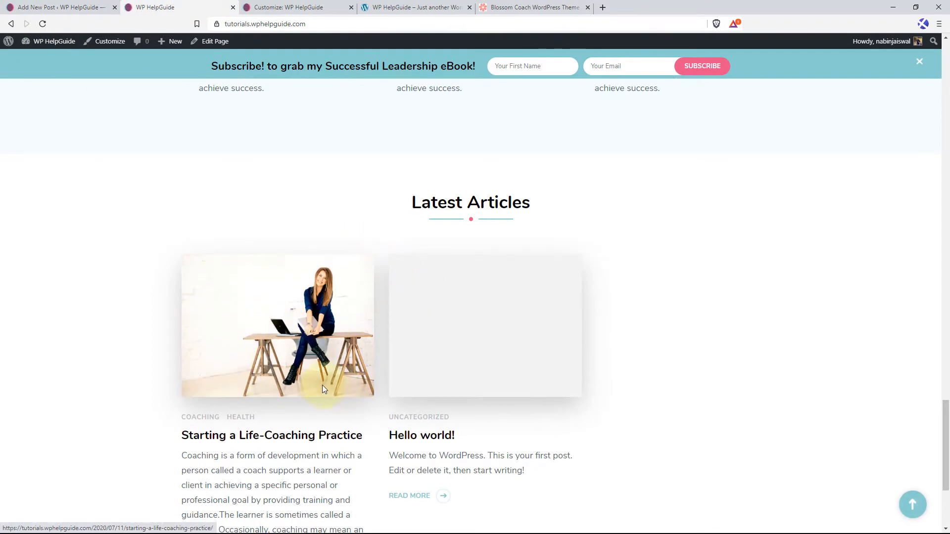
scroll(319, 381, down, 3)
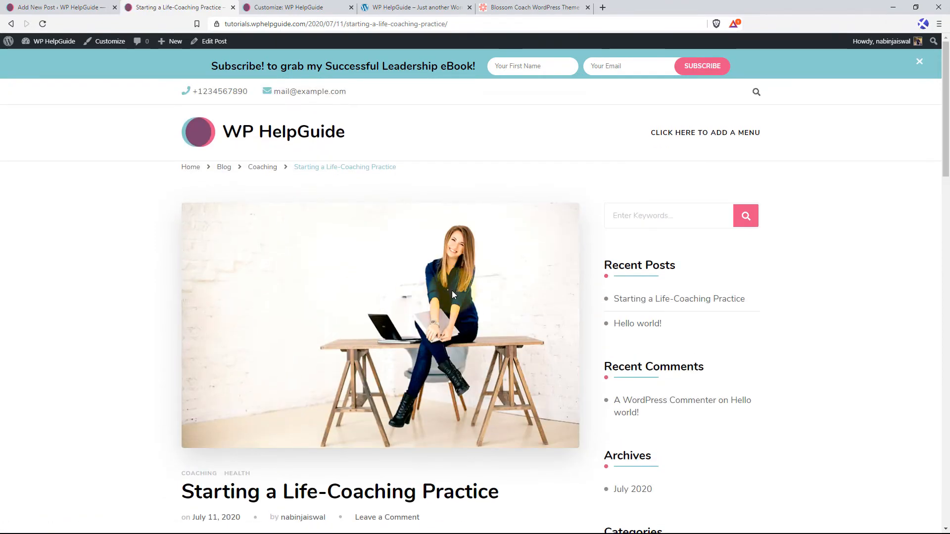
scroll(445, 294, down, 5)
scroll(436, 299, down, 20)
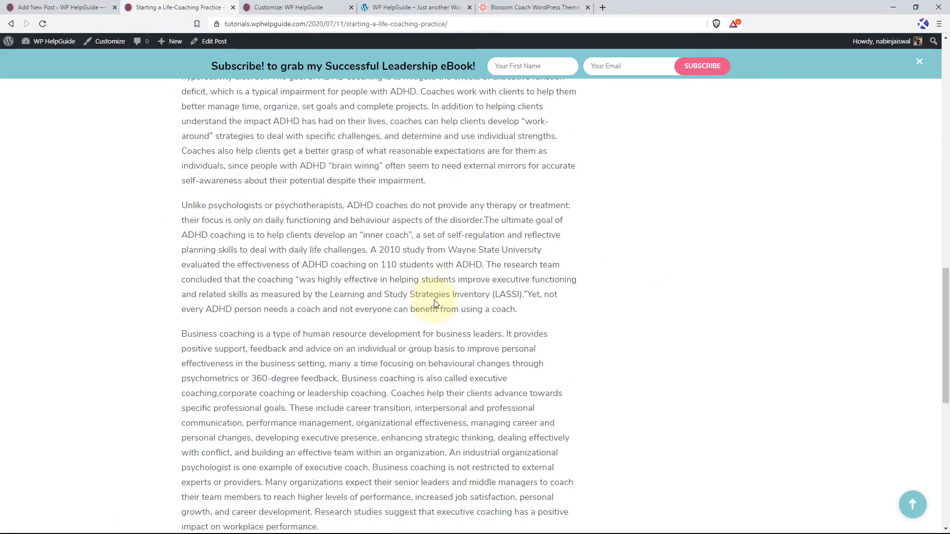
scroll(434, 303, down, 3)
scroll(435, 300, up, 20)
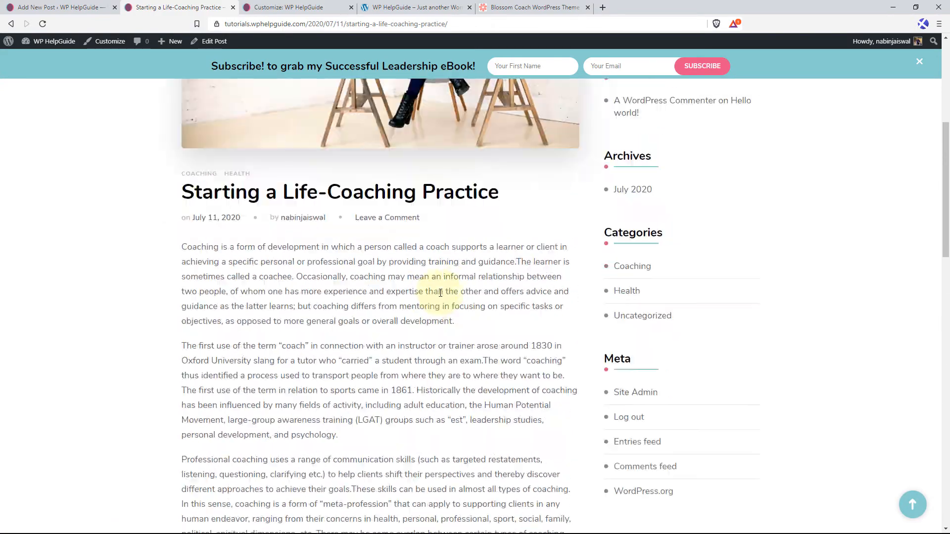
scroll(635, 169, up, 5)
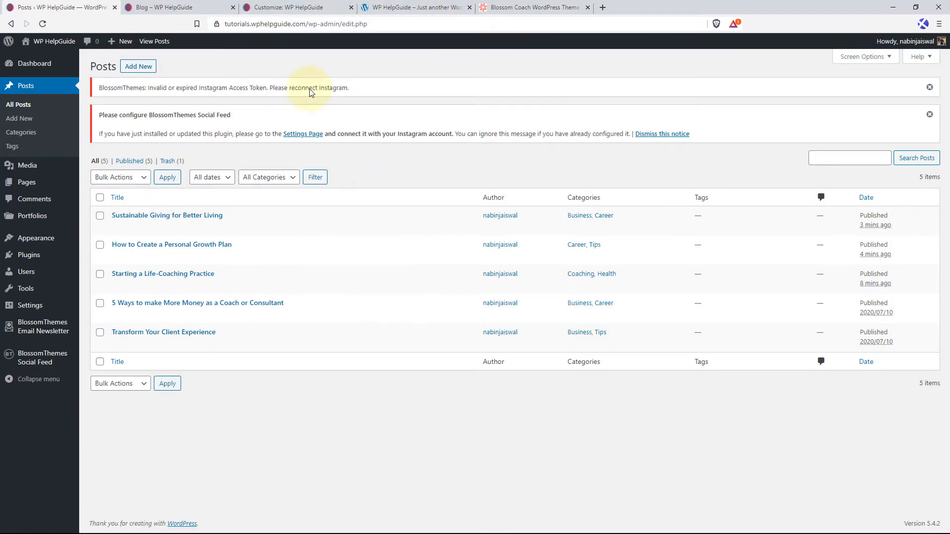
Return to the Customizer, toggle Enable Blog Section to refresh the preview, and review the Latest Articles posts.
click(285, 9)
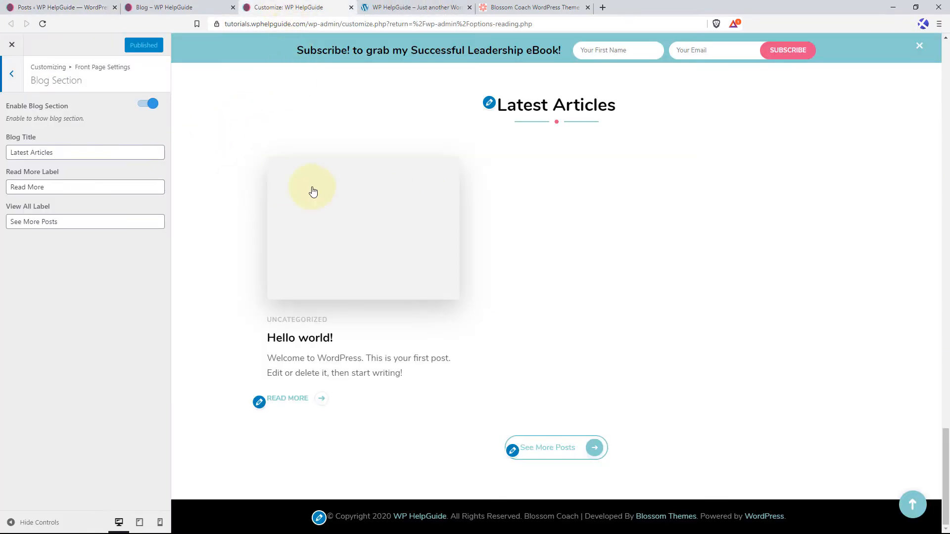
click(144, 107)
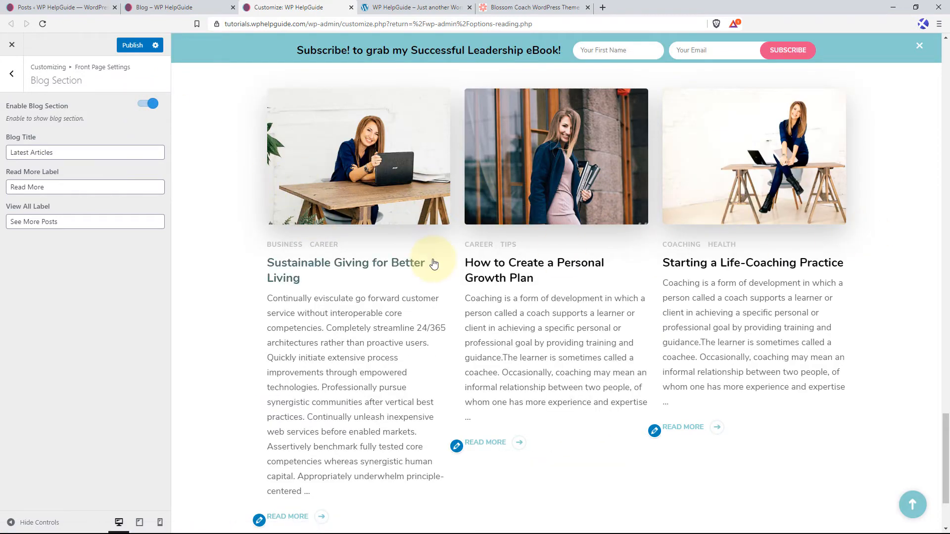
scroll(435, 264, down, 2)
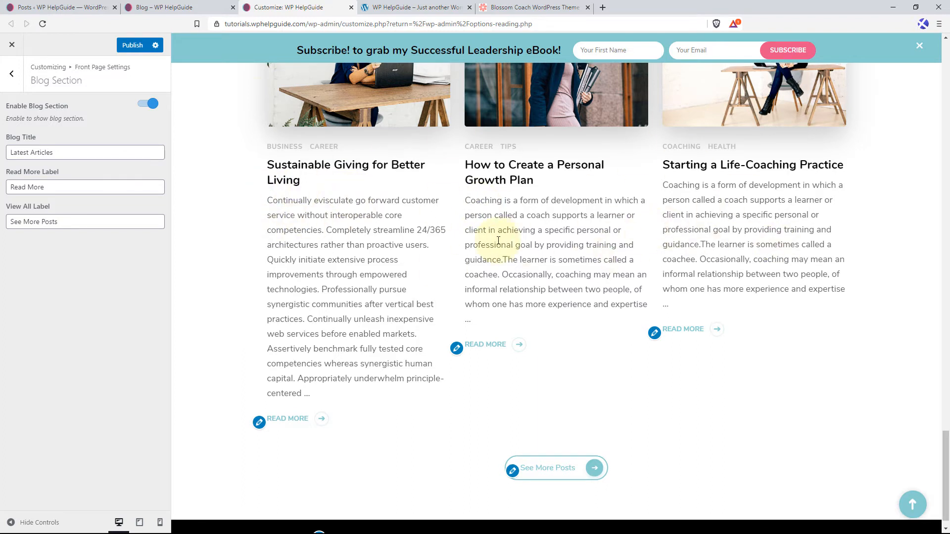
scroll(491, 233, up, 2)
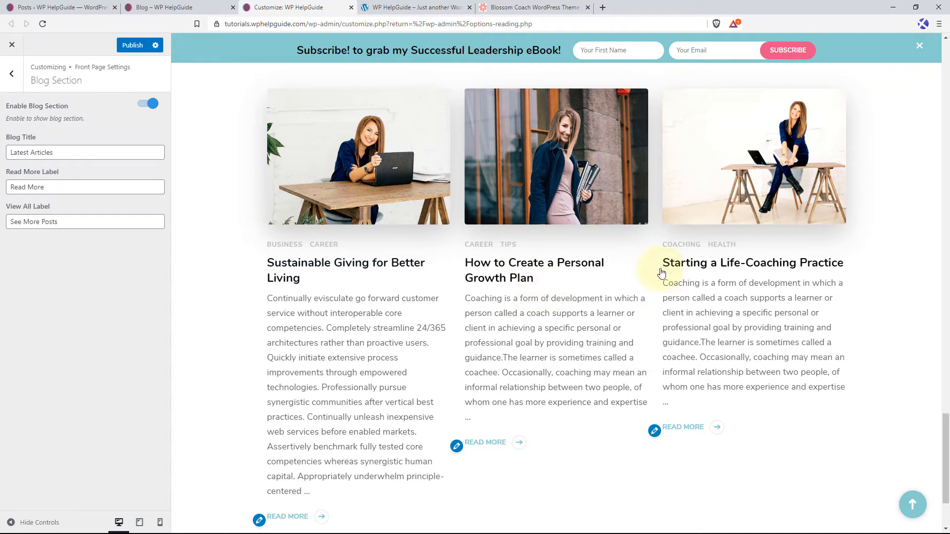
Add a "Blossom: Call To Action" widget to the front page's Simple Call To Action Section.
click(12, 79)
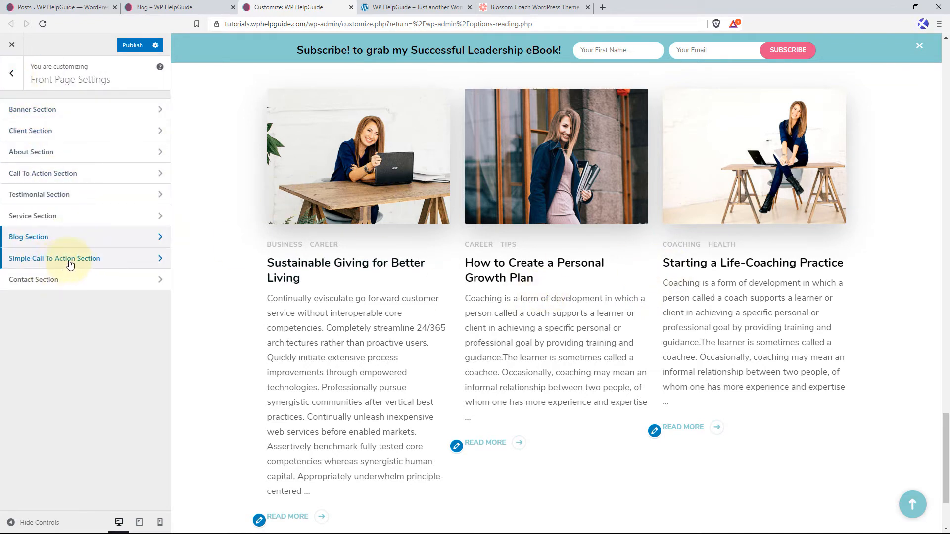
click(128, 265)
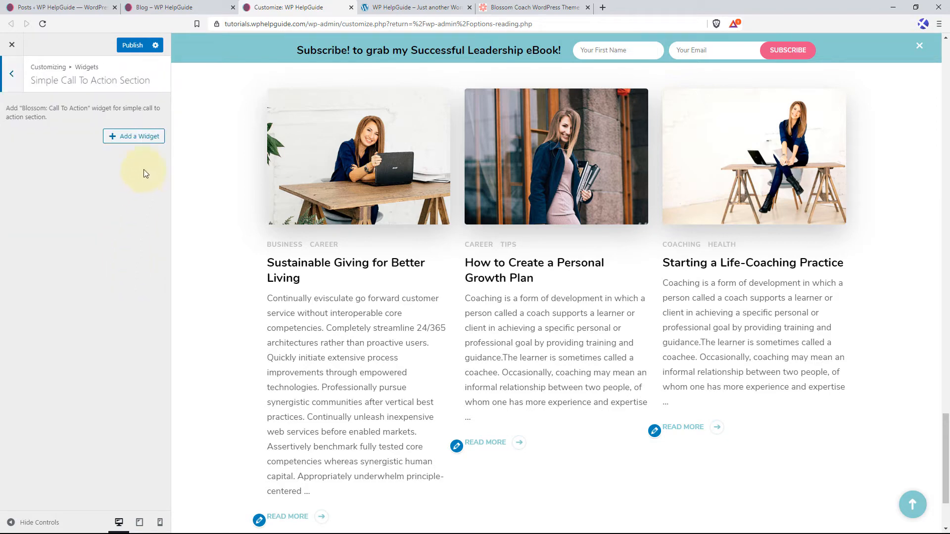
click(147, 138)
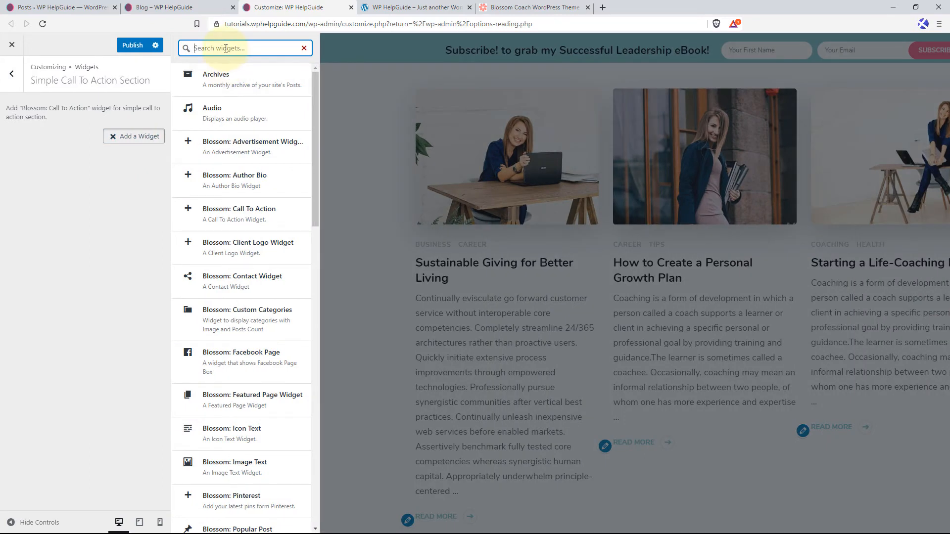
text(call to action)
click(247, 85)
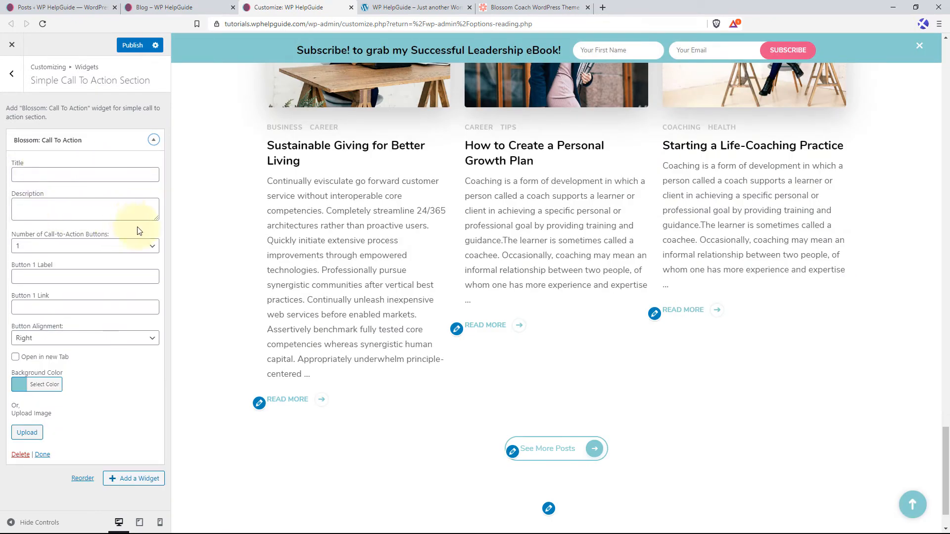
Title the call to action "Not Sure Where to Start?" and fill in the description beginning "I'd love to share my experience to help you".
click(45, 174)
text(Not)
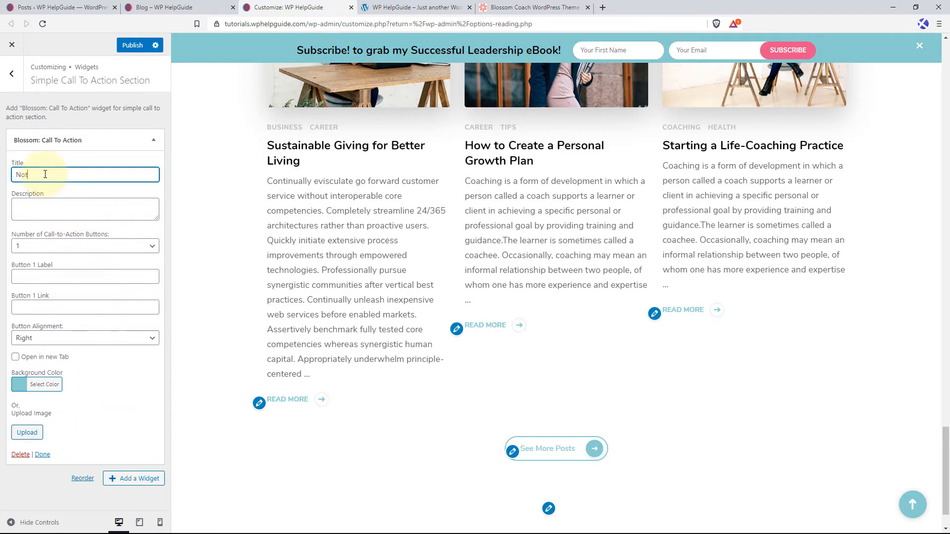
text( Sure Wh)
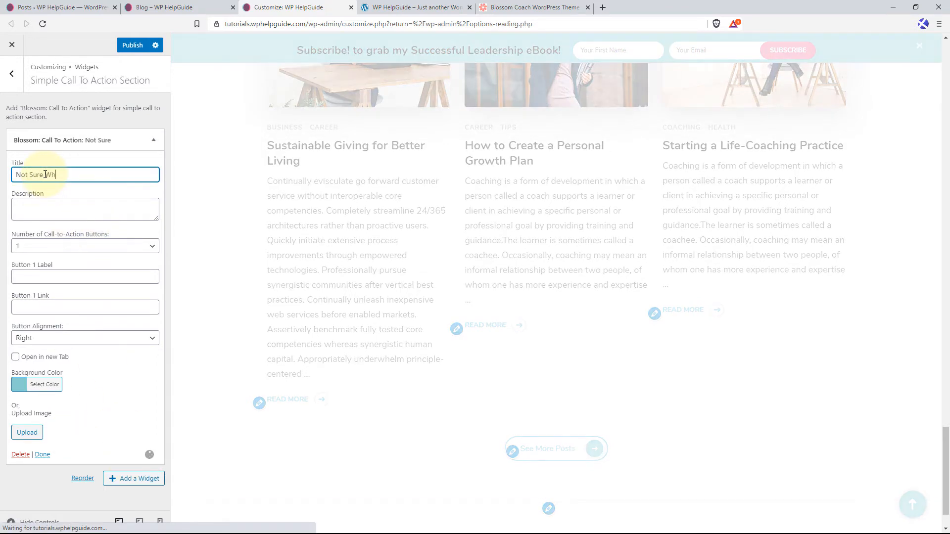
text(ere to Start?)
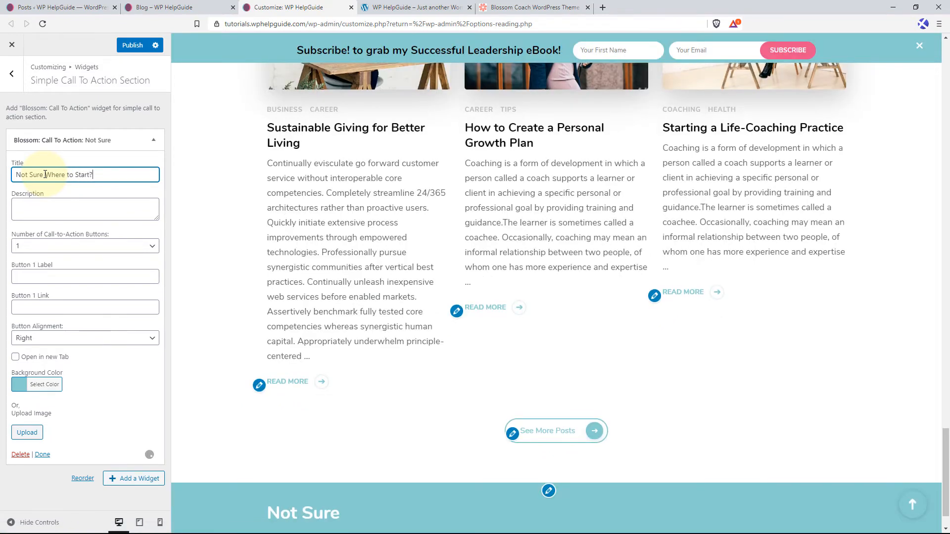
click(47, 208)
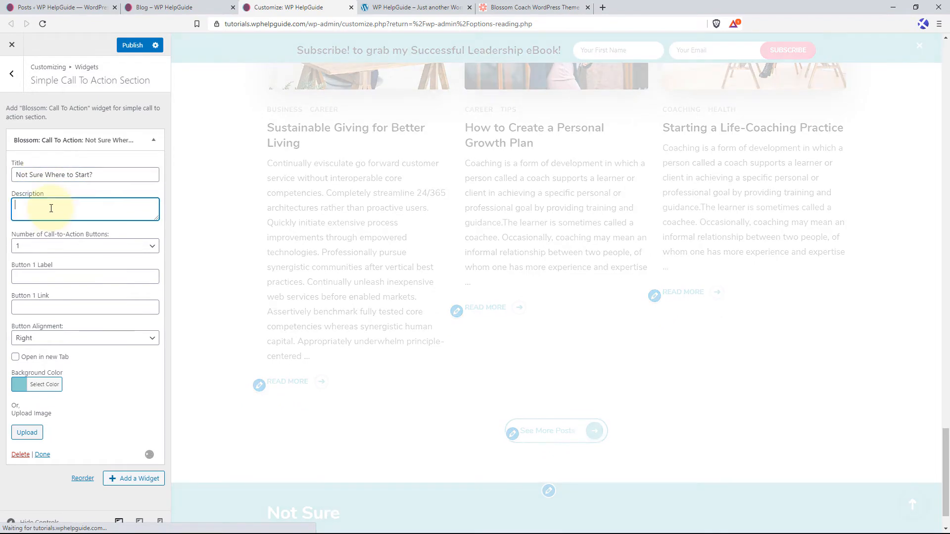
key(ctrl+v)
Configure one call-to-action button labelled "Start Here" with the link "#" and Right alignment.
click(134, 247)
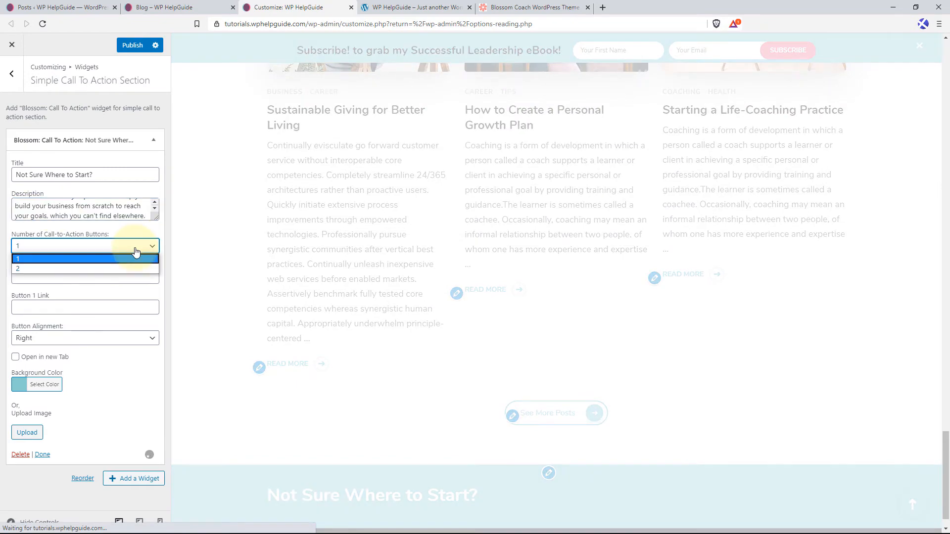
click(53, 259)
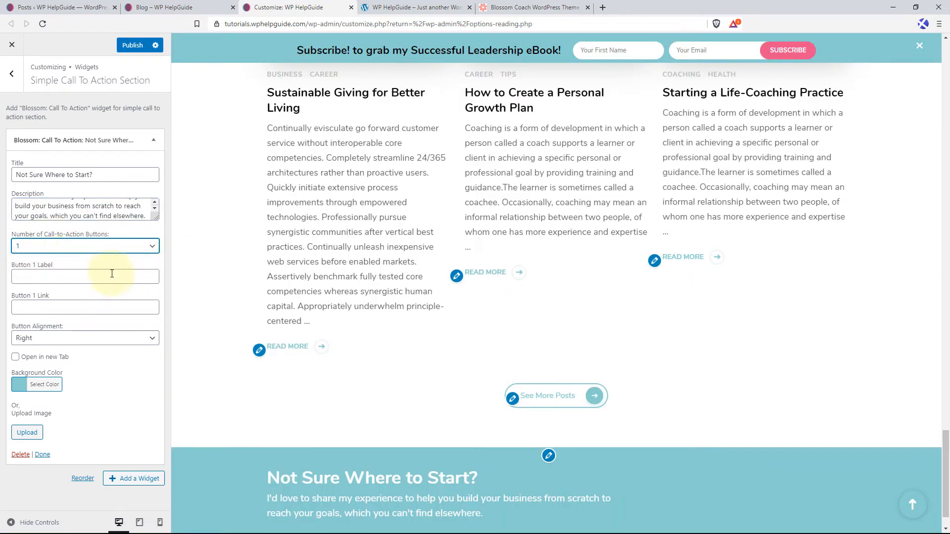
click(89, 279)
text(Star)
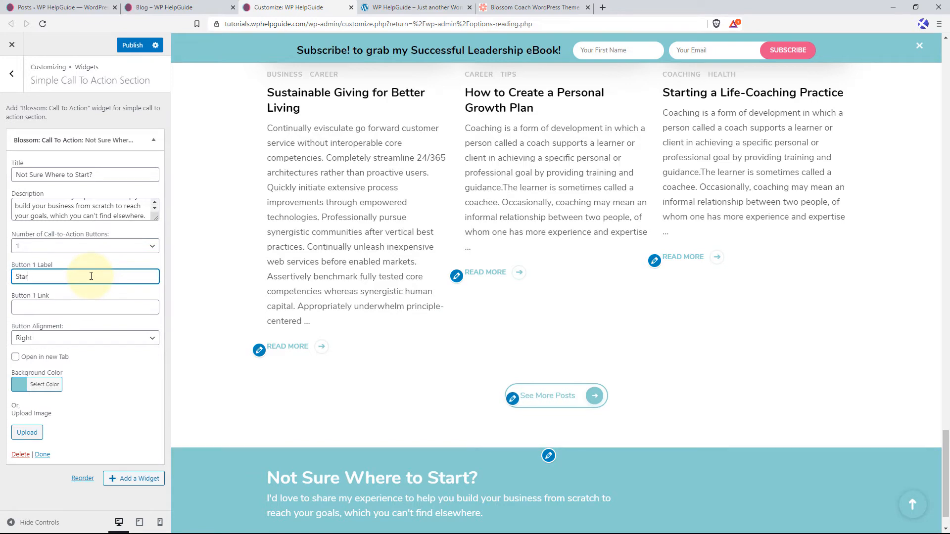
text(t Here)
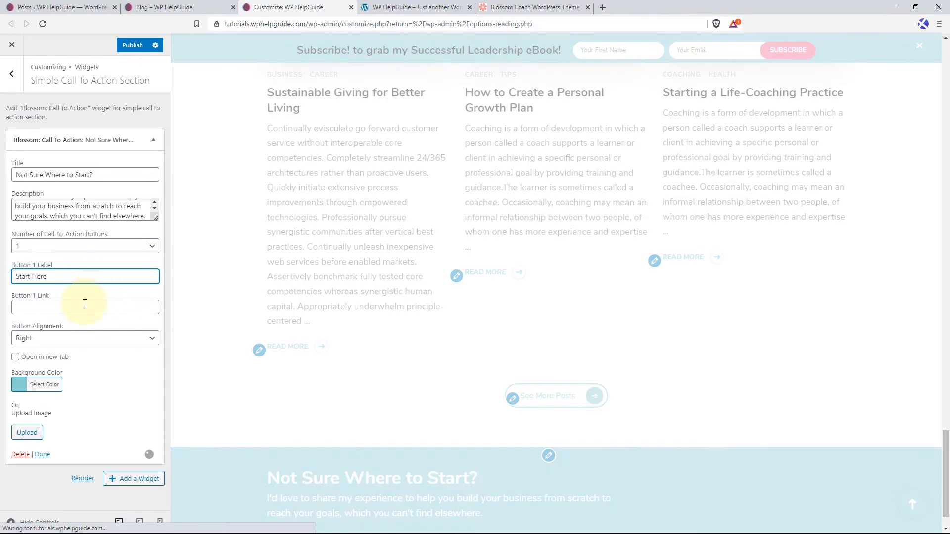
click(84, 304)
text(#)
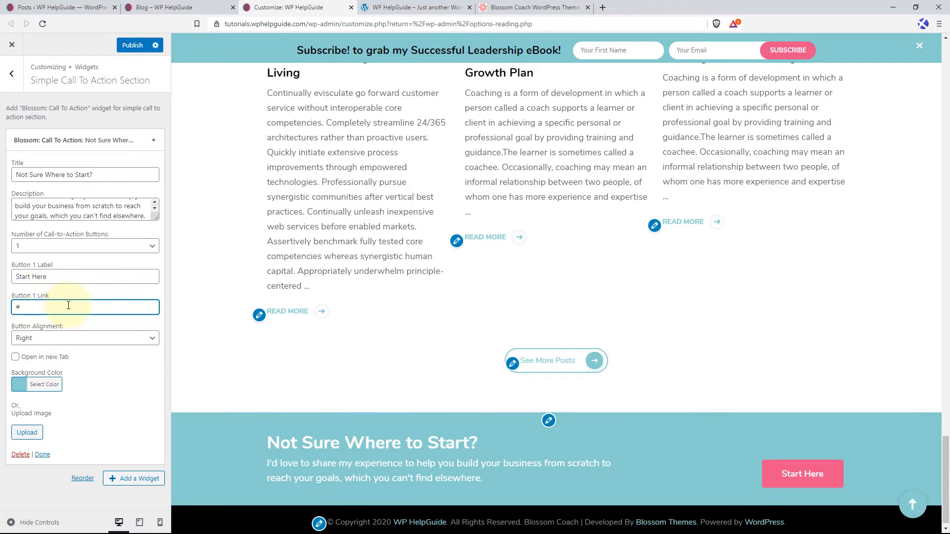
click(87, 340)
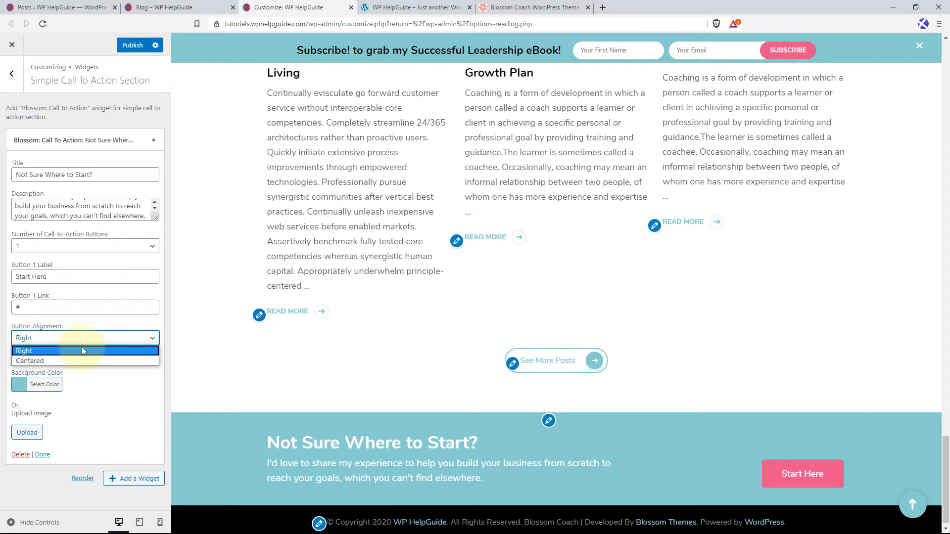
click(104, 351)
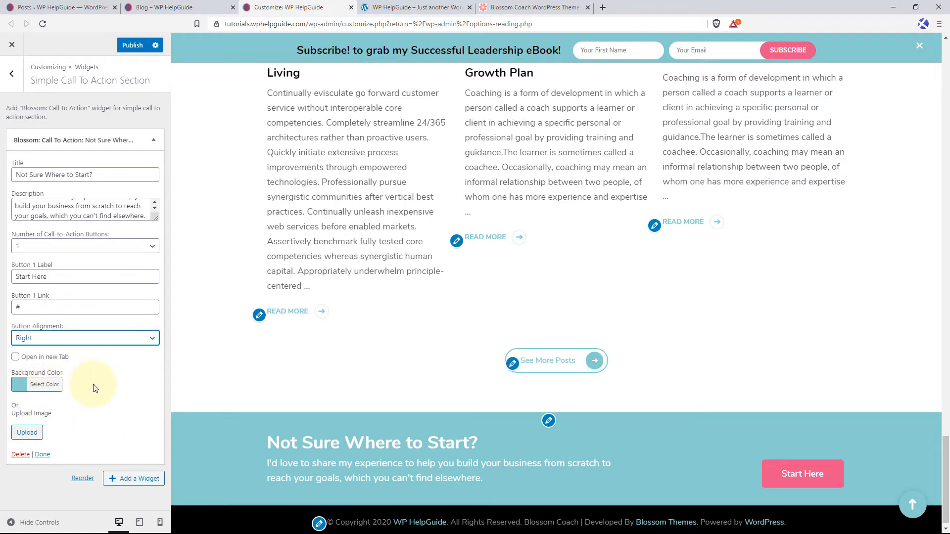
Set the media library photo of joined hands over a wooden table as the call to action's background and publish the changes.
click(29, 435)
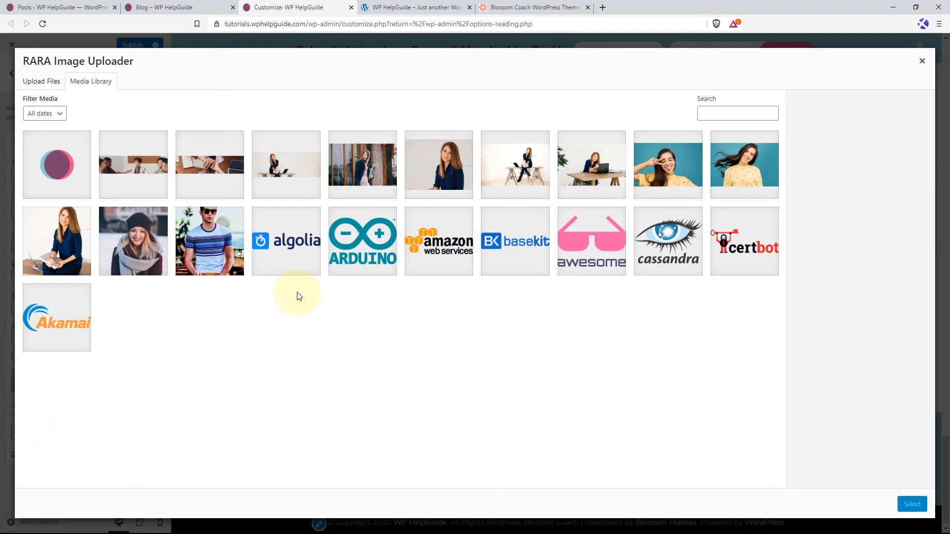
click(210, 163)
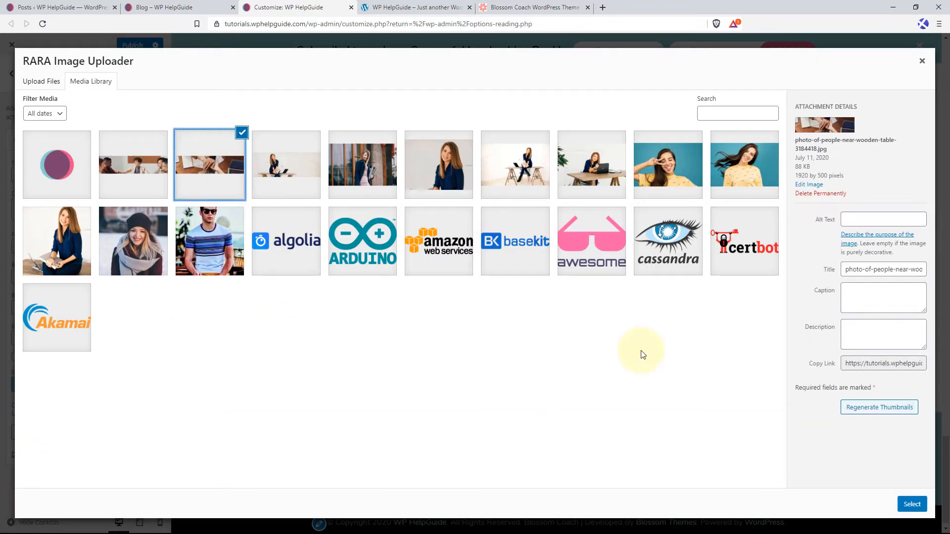
click(912, 504)
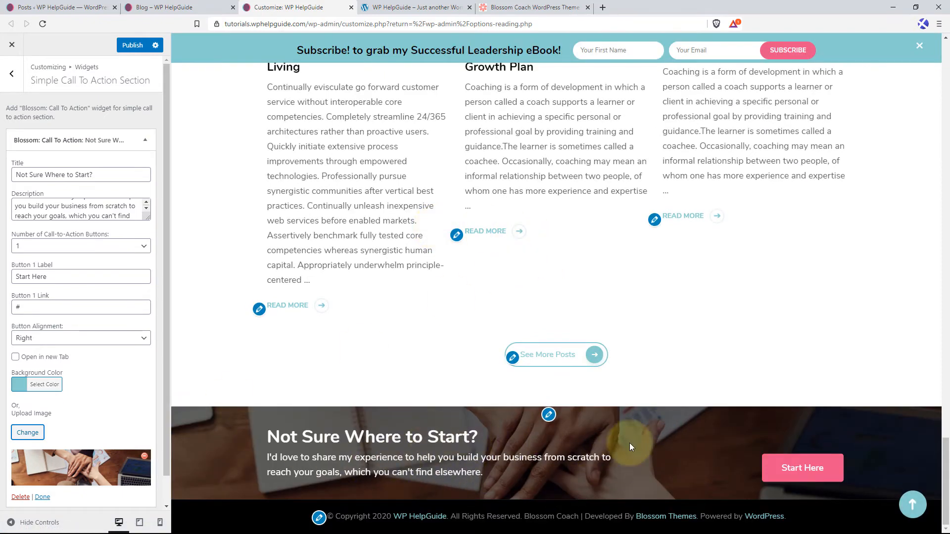
click(124, 46)
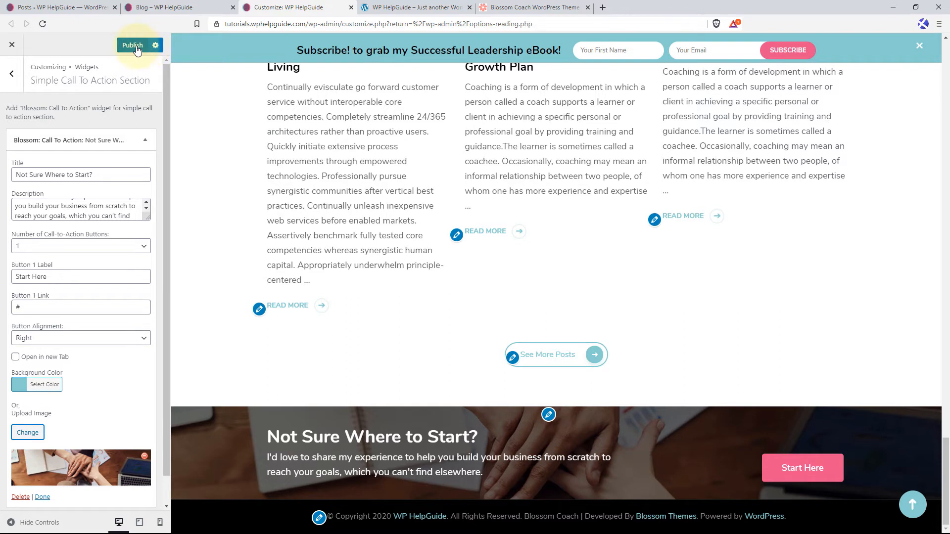
Add a "Blossom: Contact Widget" to the front page's Contact Section.
click(12, 74)
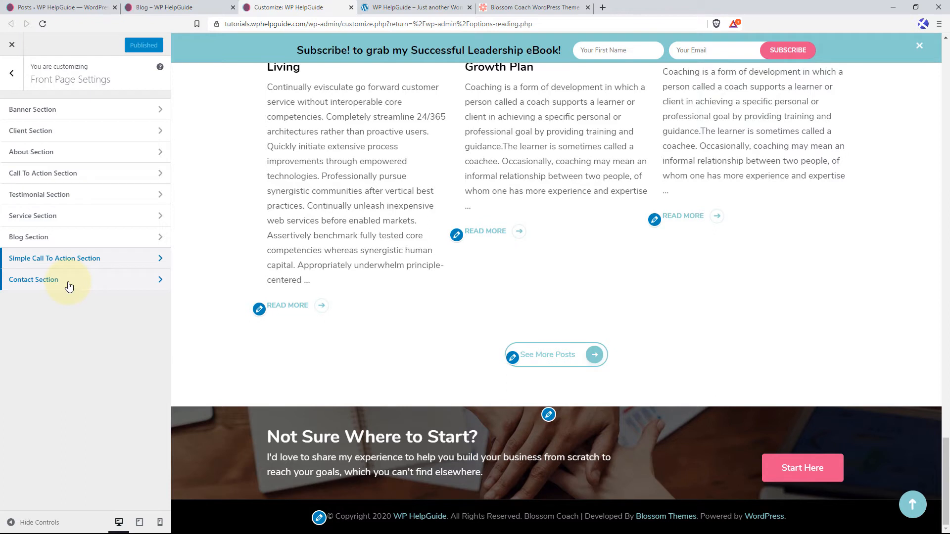
click(113, 289)
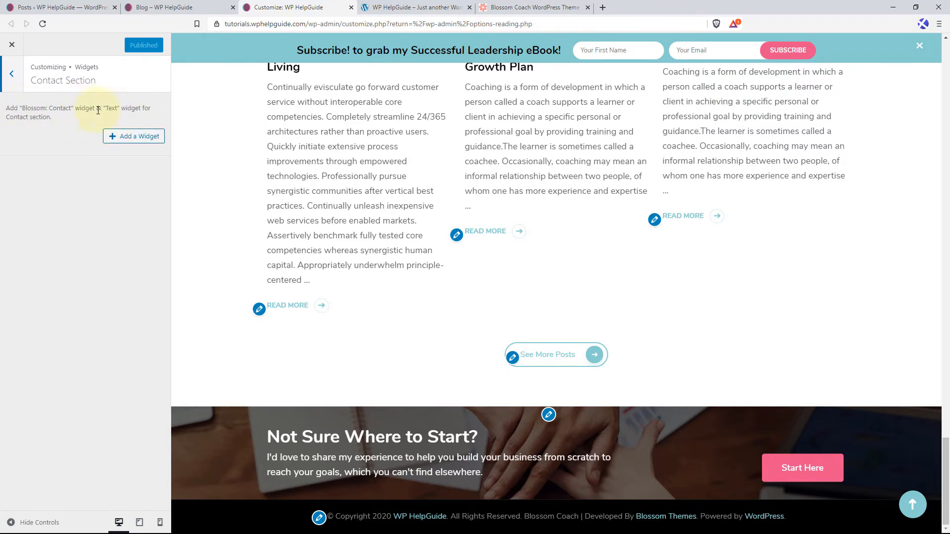
click(136, 137)
text(contact)
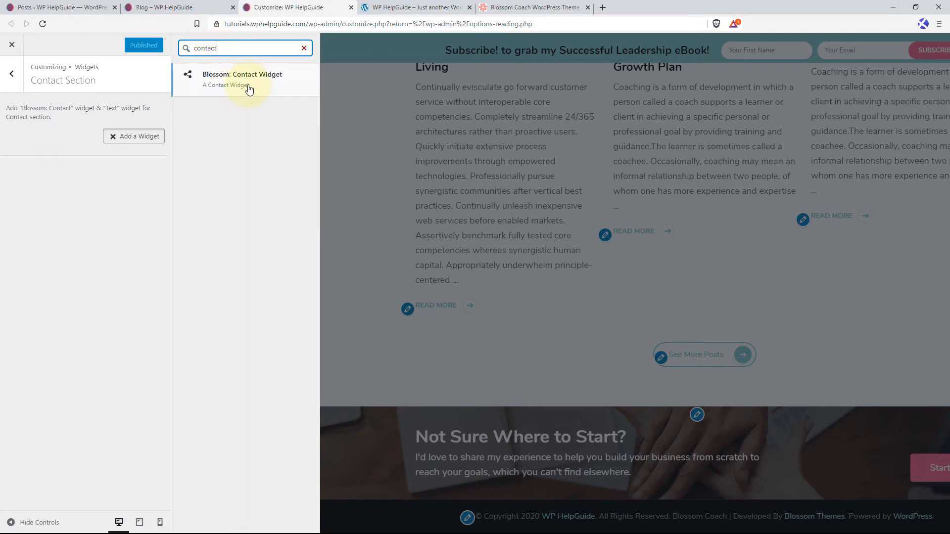
click(246, 84)
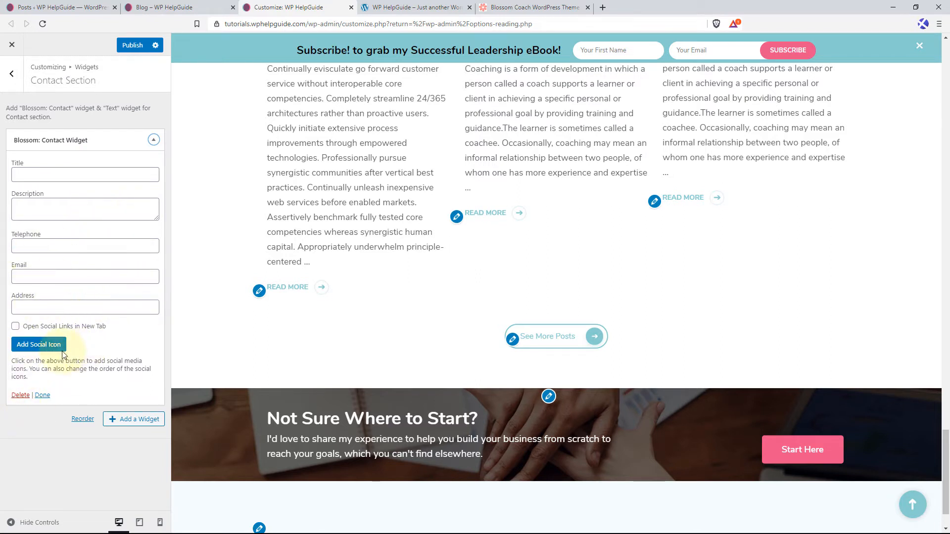
Title the contact widget "Address" and set its description to "Place of residence of the person addressed; a street address.".
click(37, 174)
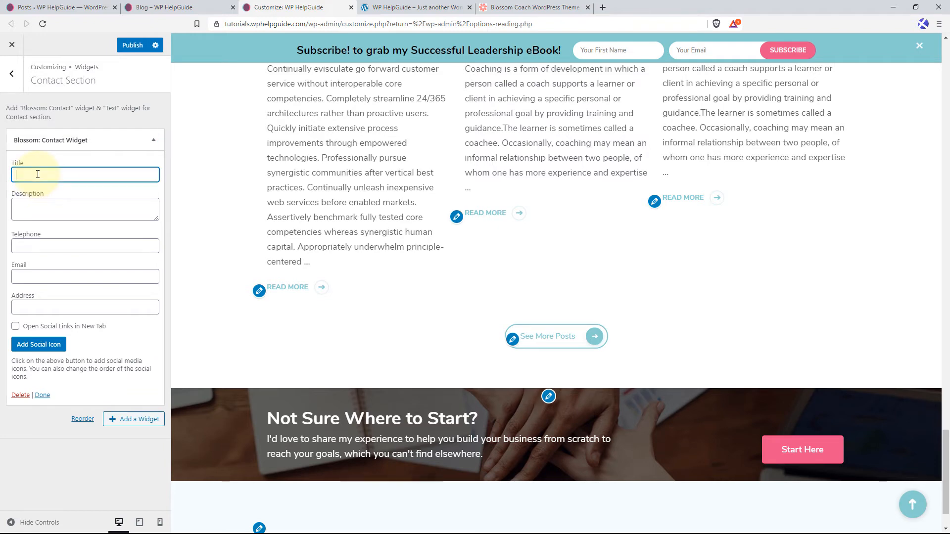
text(Address)
key(Tab)
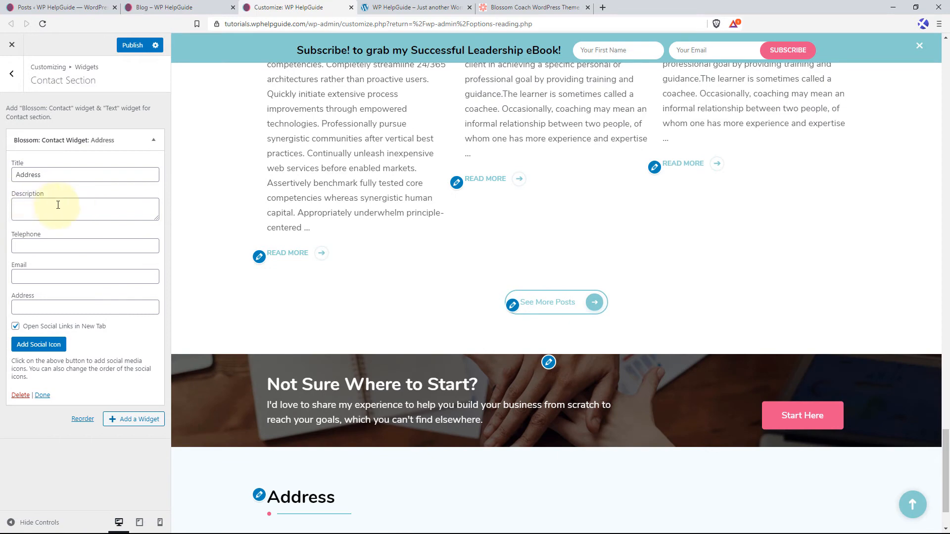
click(52, 206)
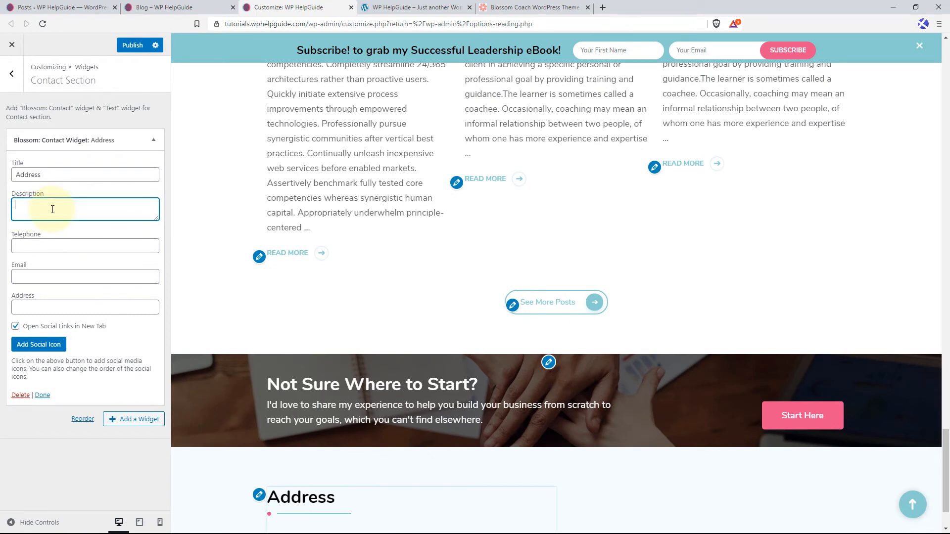
scroll(388, 248, down, 2)
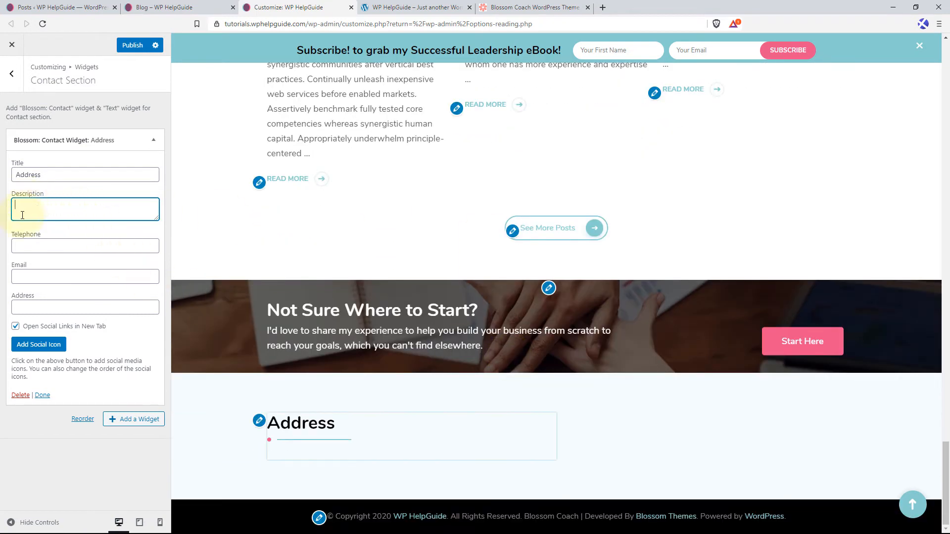
text(Place of residence of the person addressed; a street address)
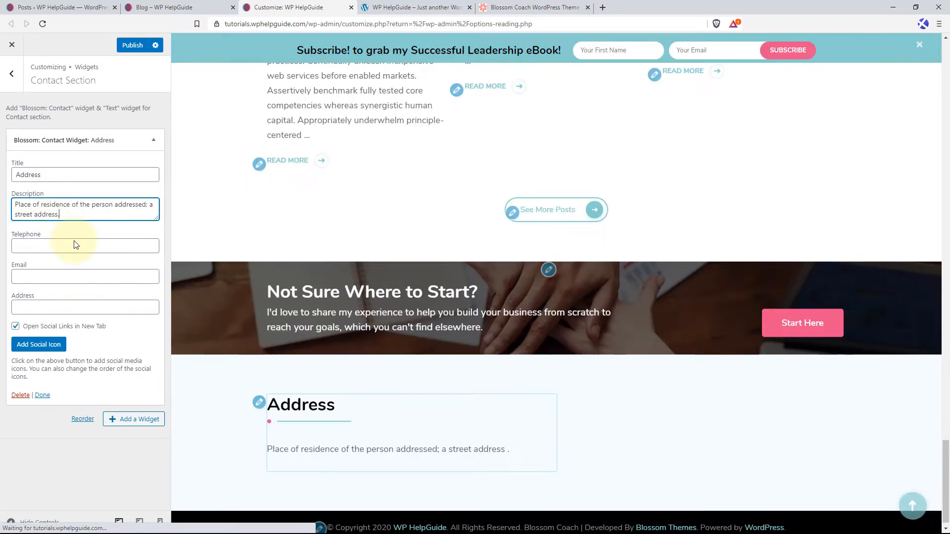
Fill in the contact widget's telephone number and email address.
click(54, 251)
text(+)
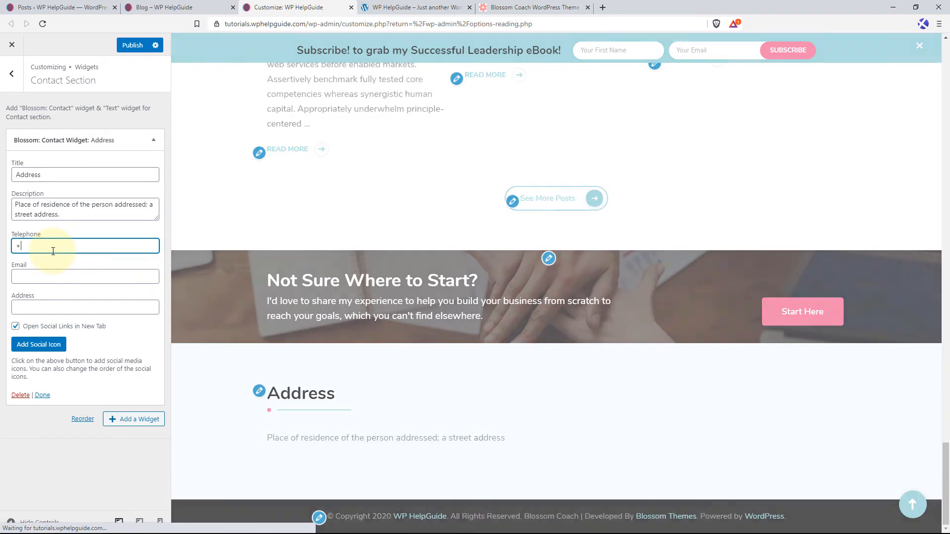
text(1234567890)
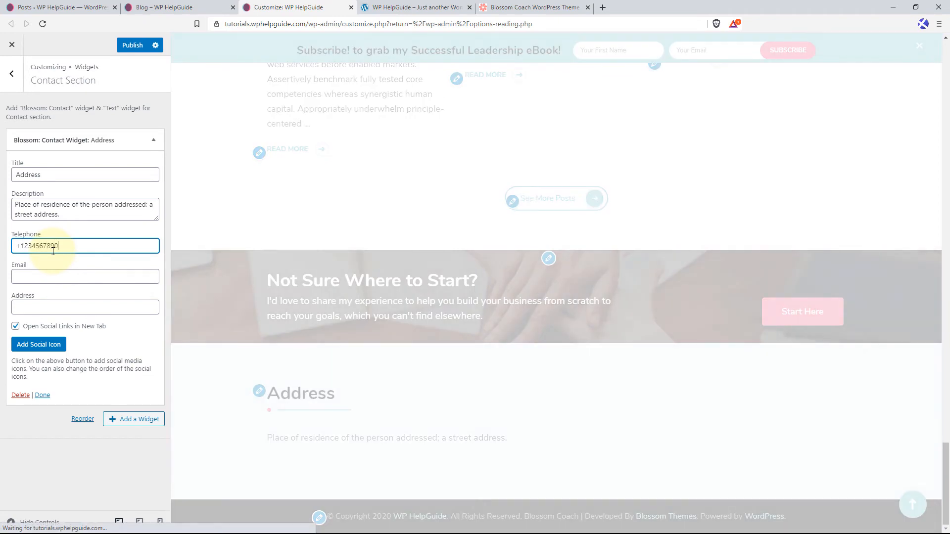
click(75, 276)
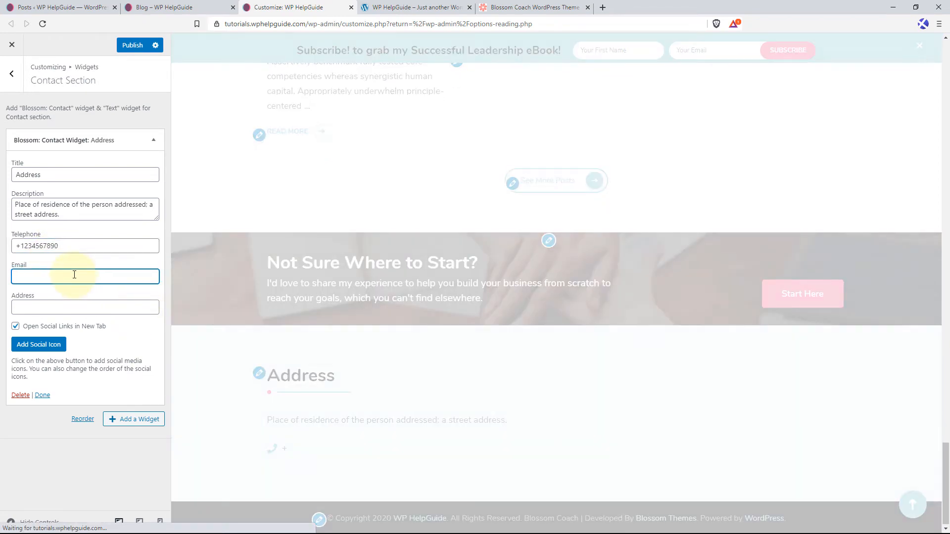
text(mail)
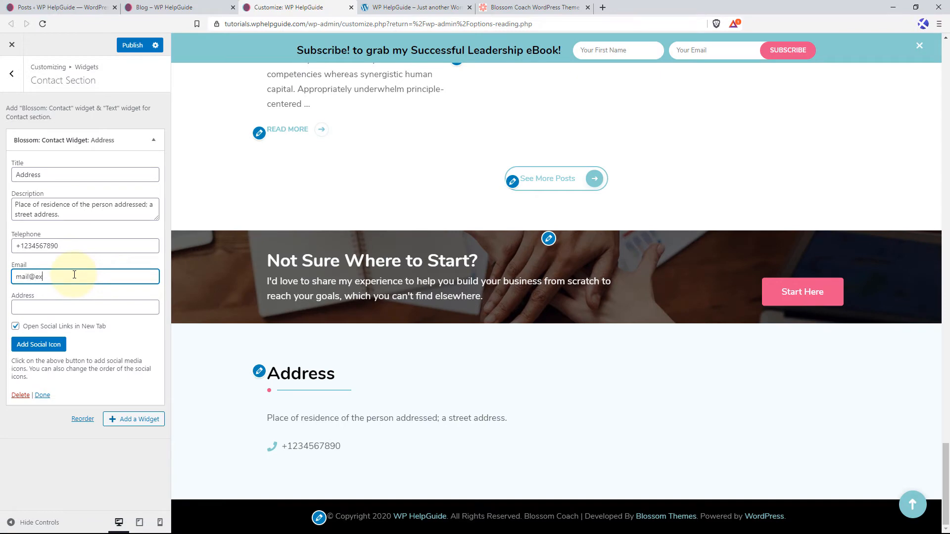
text(@ex)
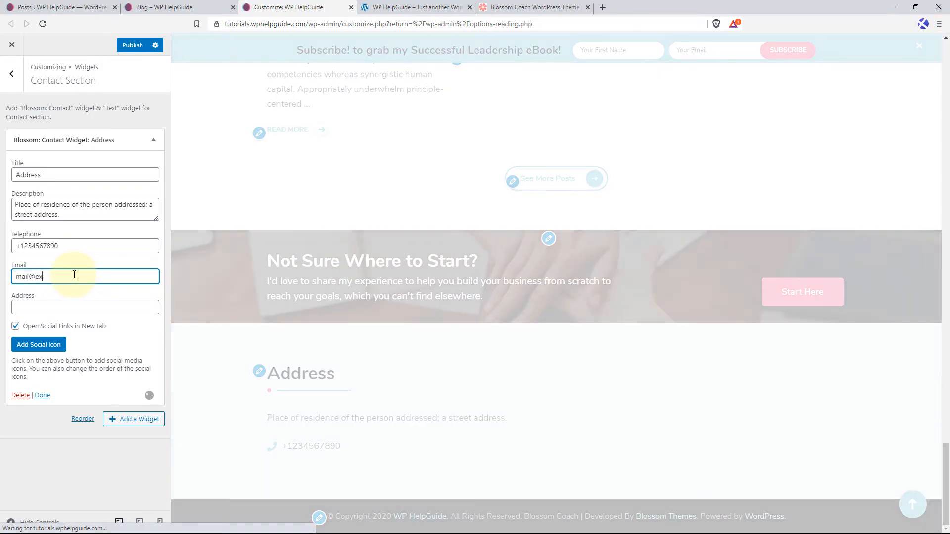
text(ample.com)
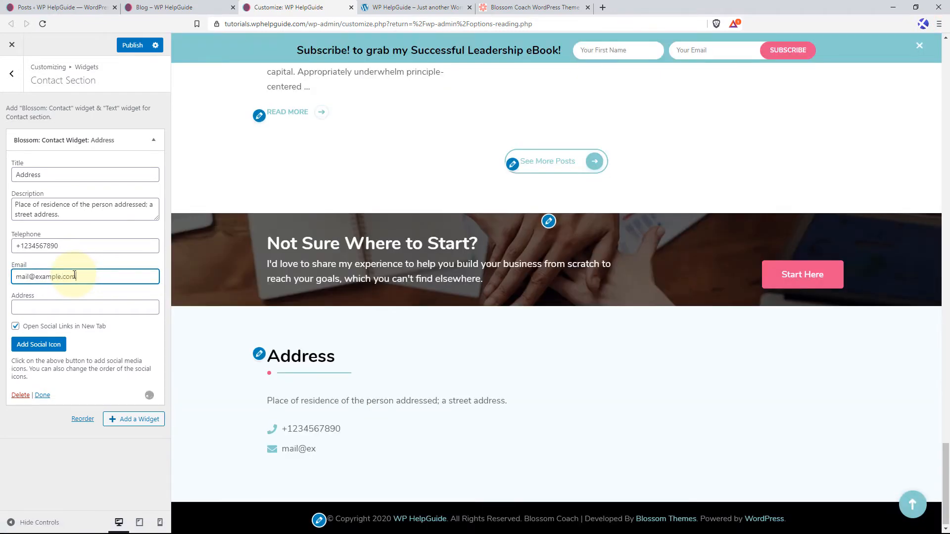
Enter the street and city in the contact widget's Address field.
click(71, 303)
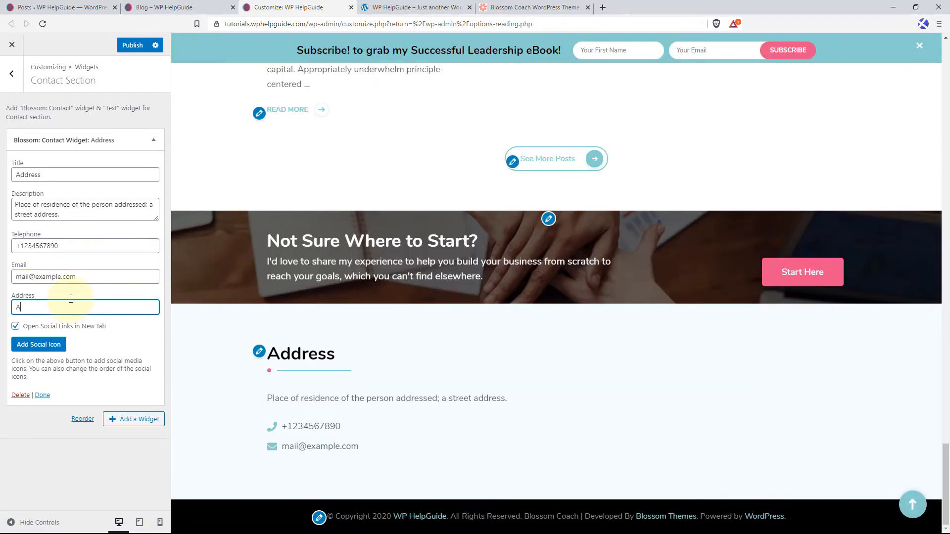
text(Apple St)
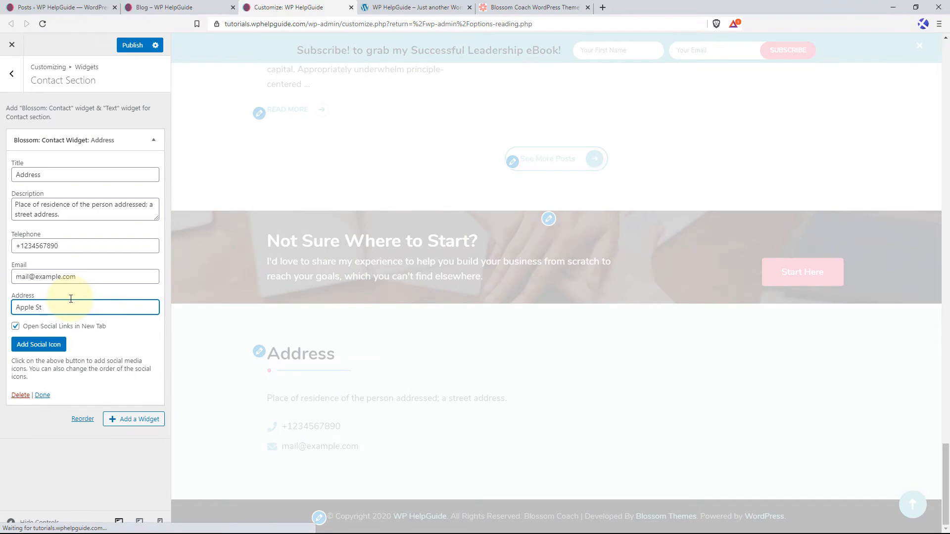
text(, New)
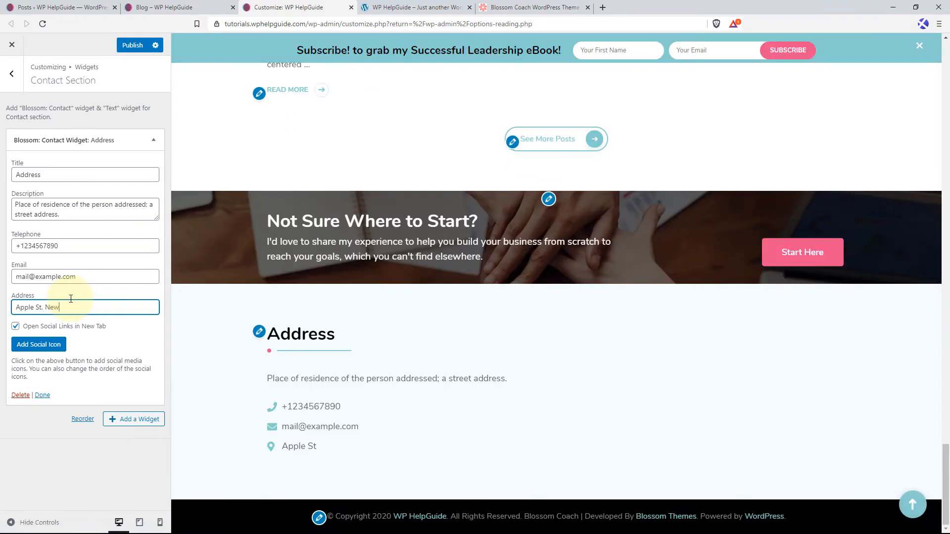
text( York)
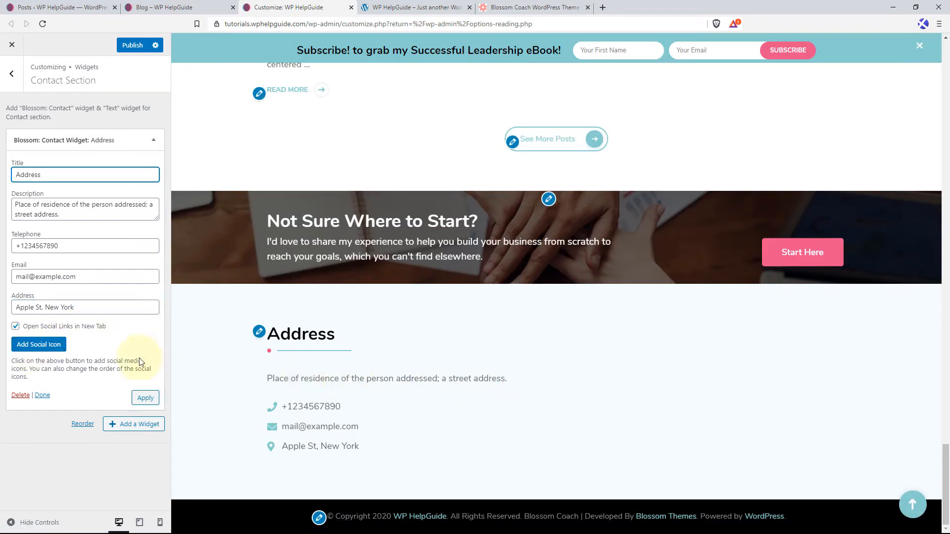
click(39, 344)
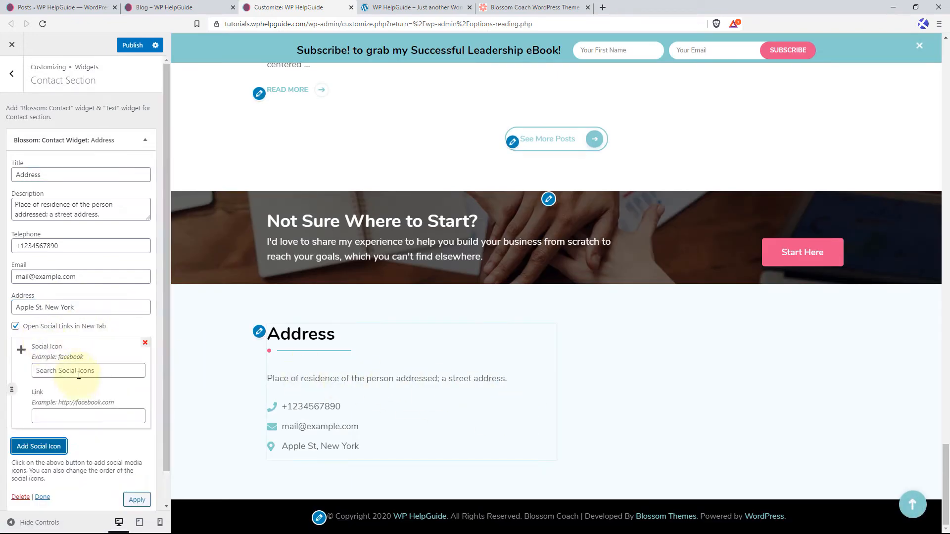
click(79, 372)
text(fa)
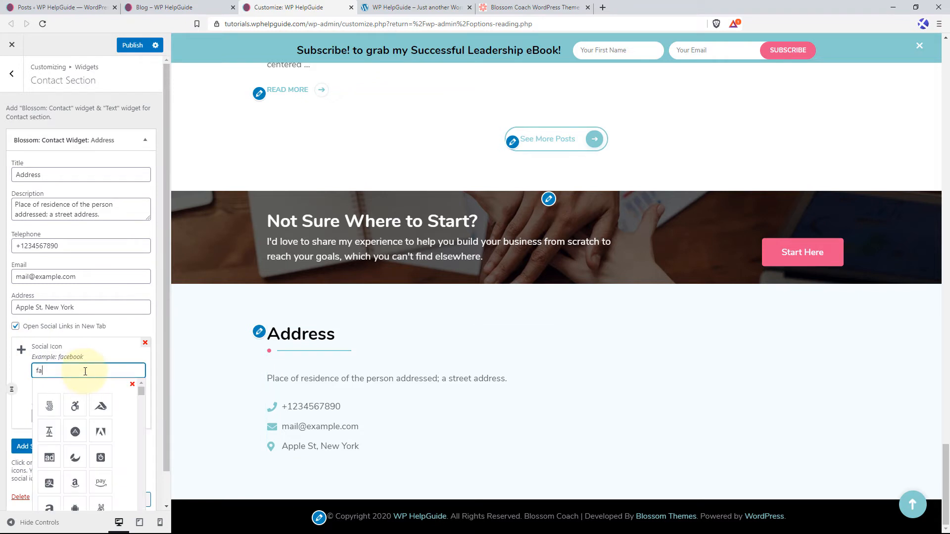
text(cebok)
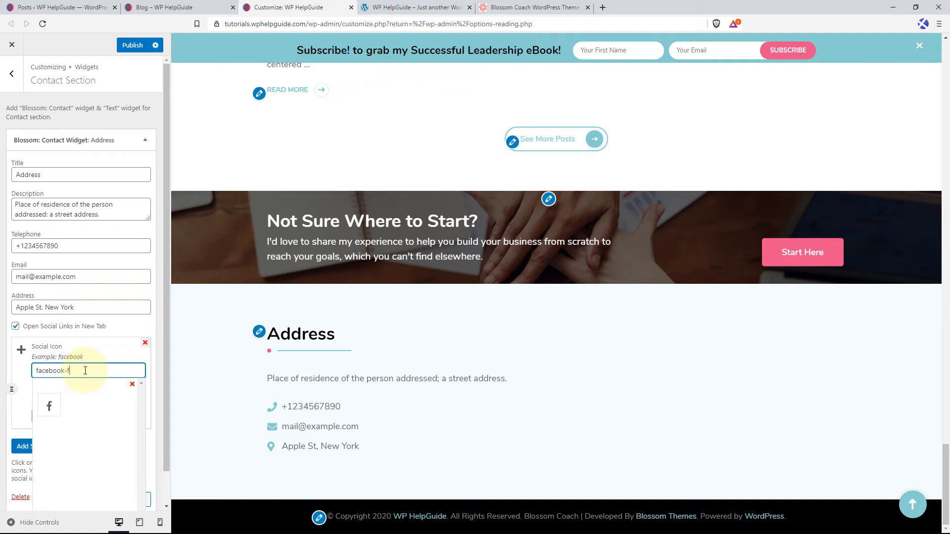
click(49, 406)
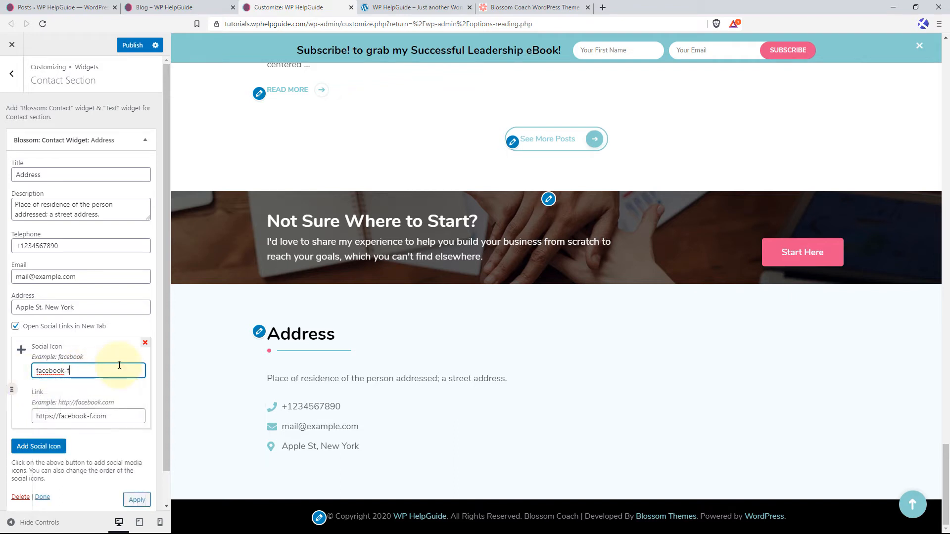
drag(117, 416, 31, 416)
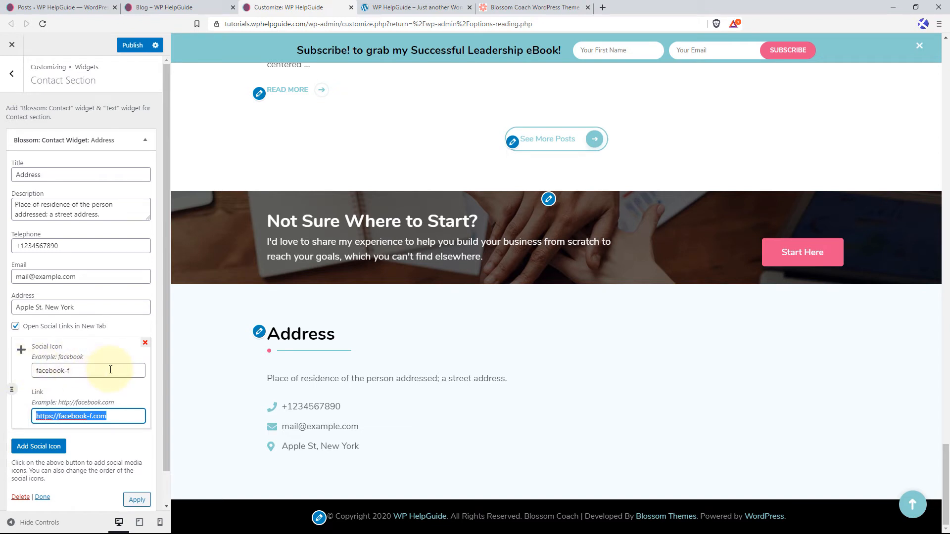
key(BackSpace)
text(https://www.facebook.com/wphelpguide)
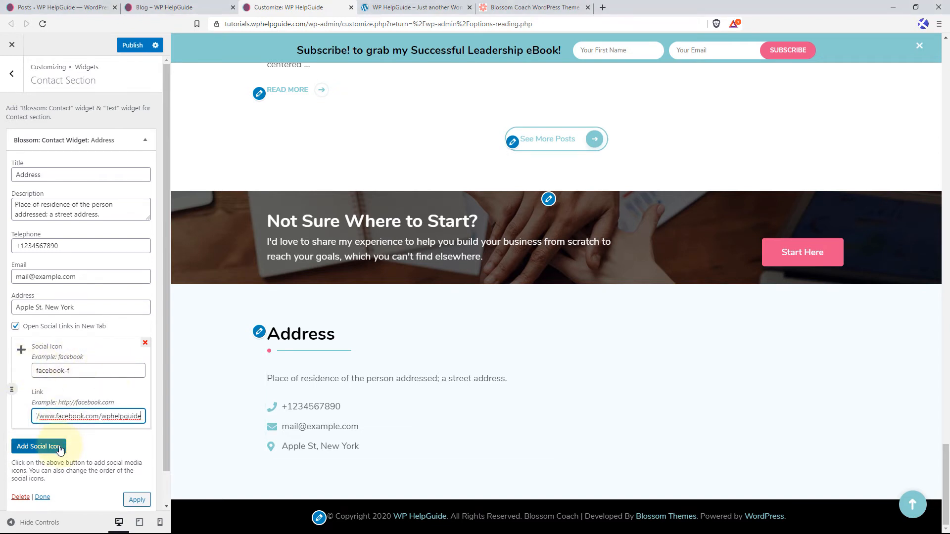
scroll(51, 449, down, 1)
click(55, 413)
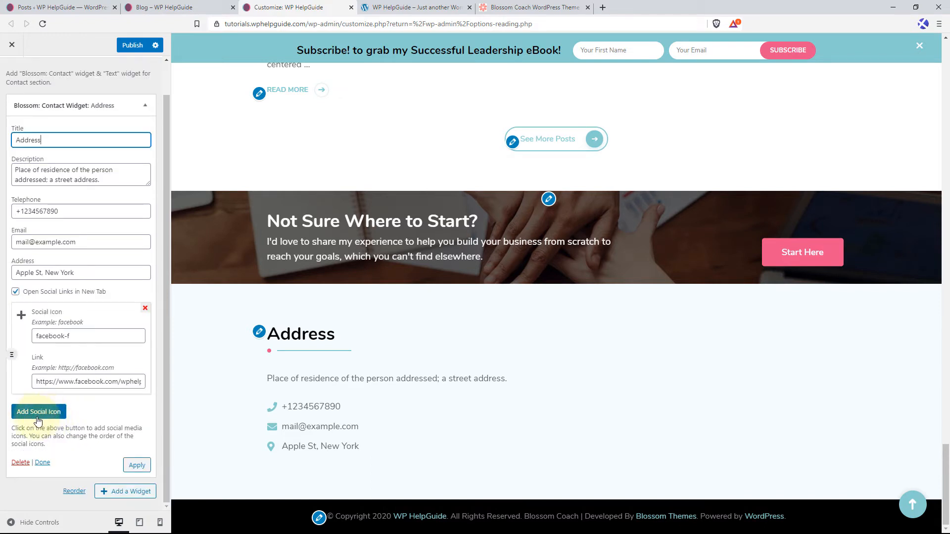
click(52, 414)
scroll(75, 354, down, 2)
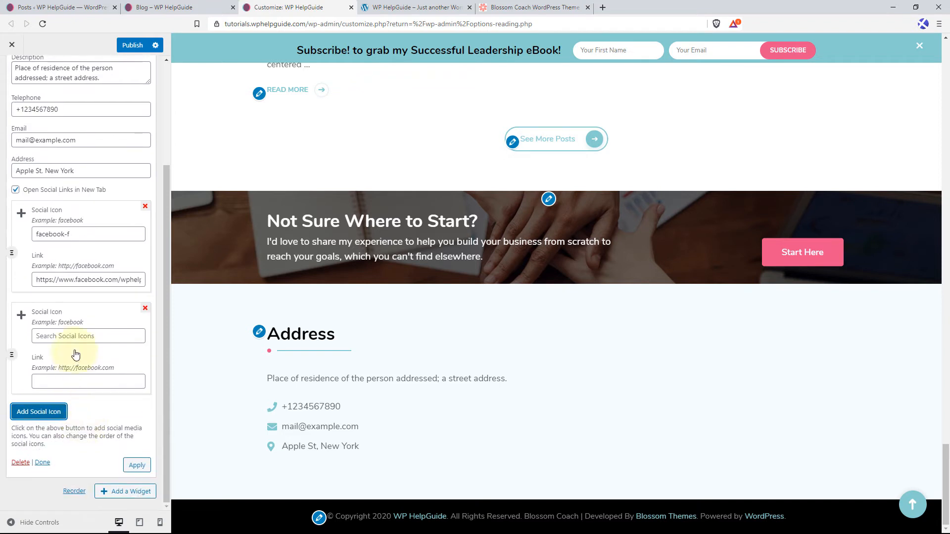
click(85, 336)
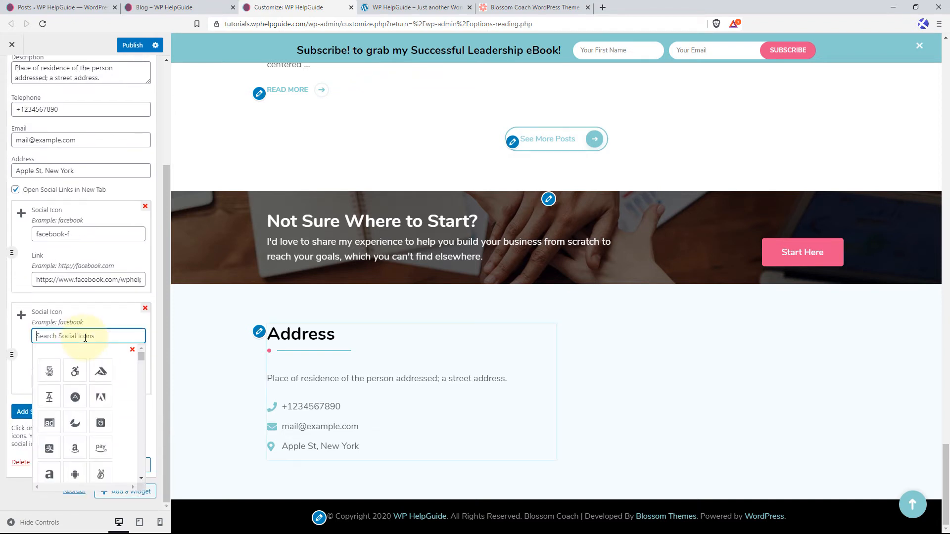
text(twitter)
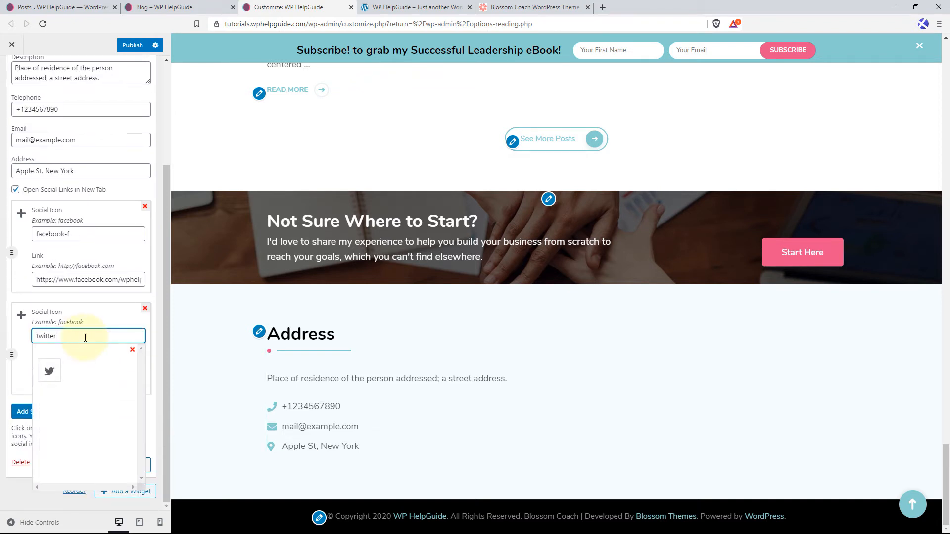
click(49, 372)
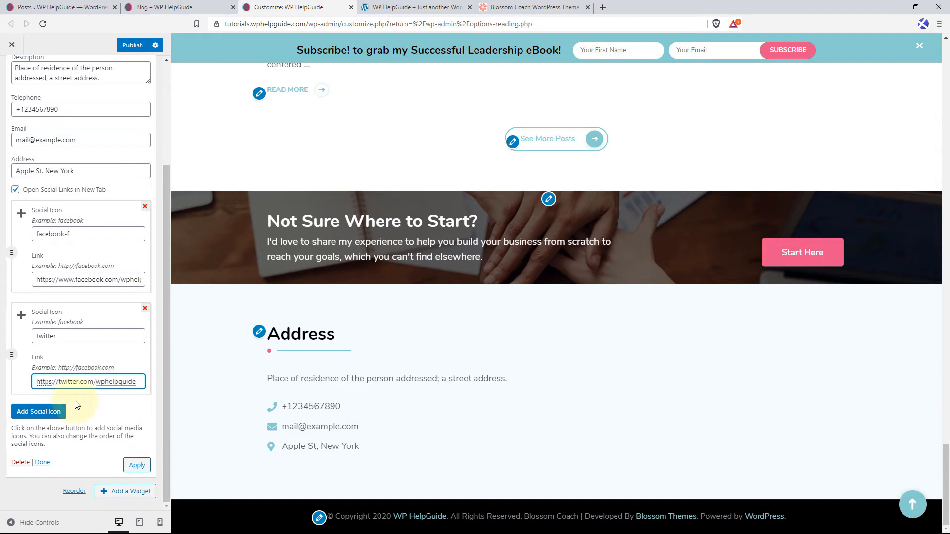
click(56, 411)
click(85, 437)
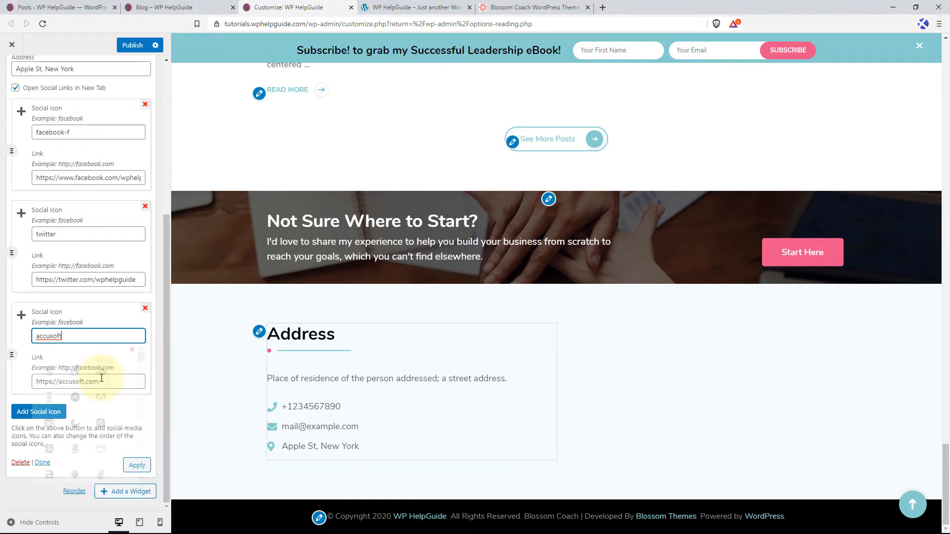
drag(62, 336, 33, 338)
text(apple)
key(BackSpace)
click(145, 308)
click(51, 414)
click(84, 438)
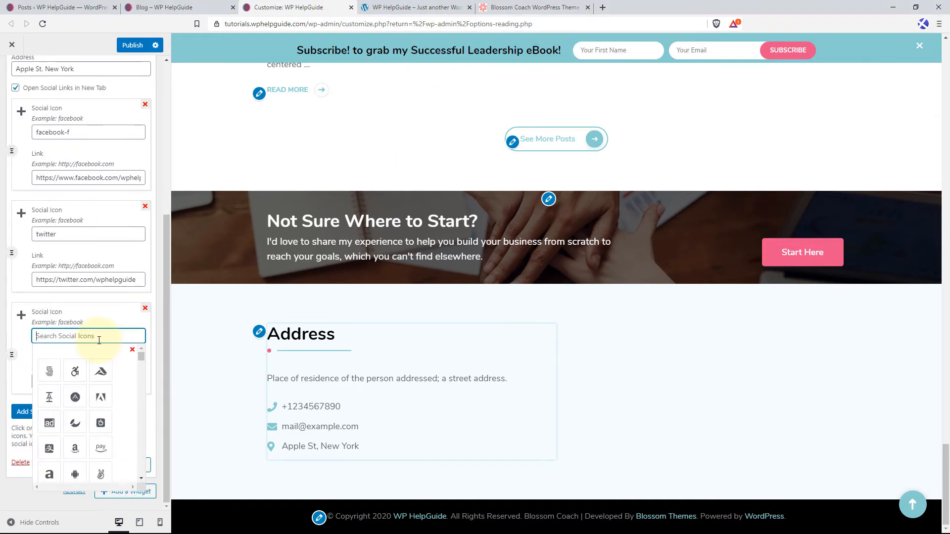
text(pinterest)
click(52, 376)
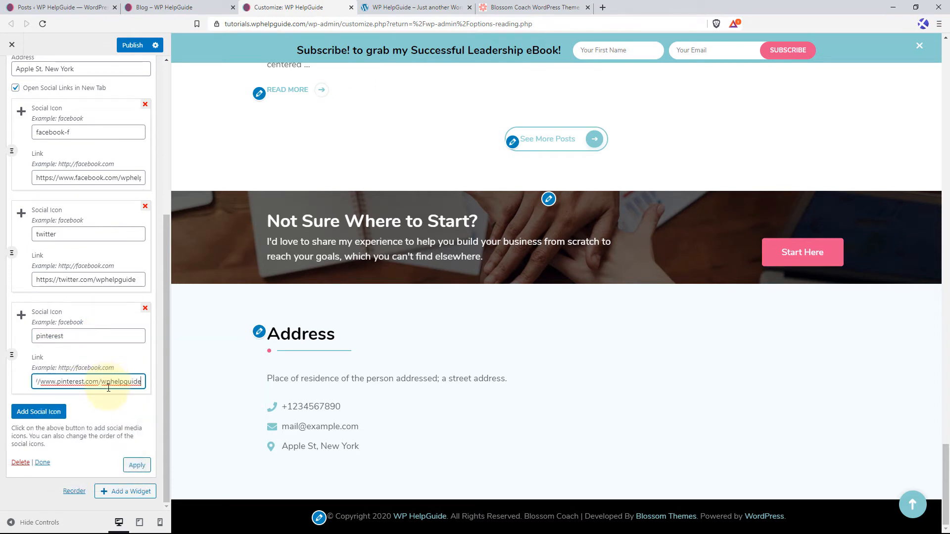
click(136, 466)
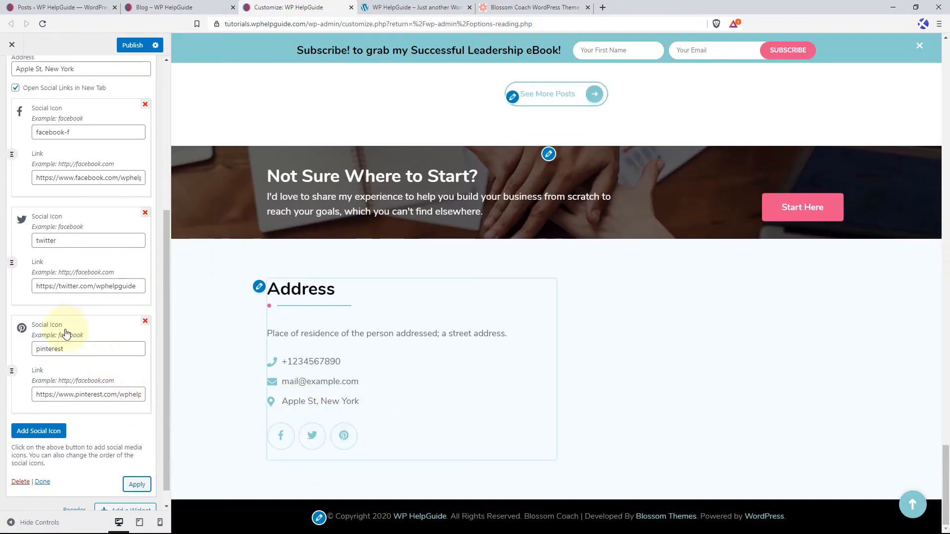
Move the Pinterest icon ahead of Facebook in the contact widget, apply the new order and publish the changes.
drag(12, 371, 18, 210)
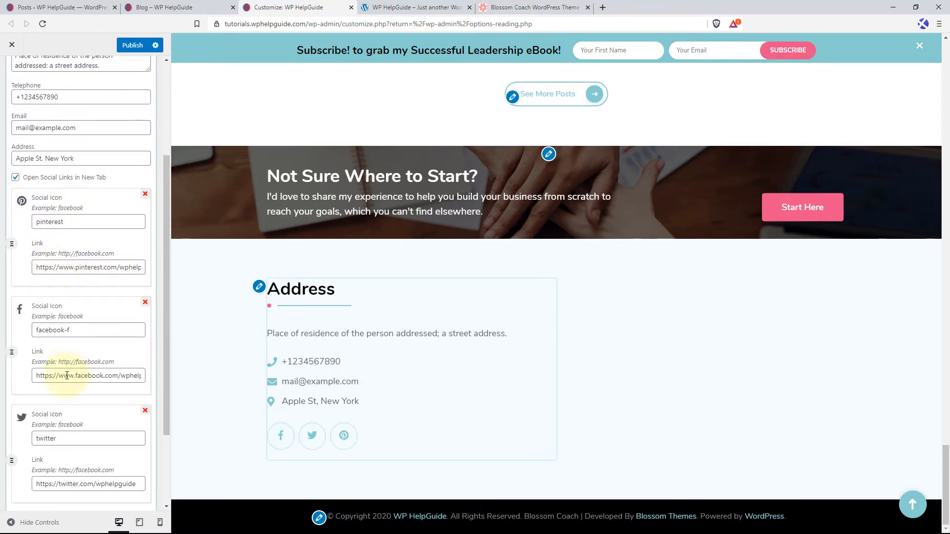
scroll(129, 469, down, 2)
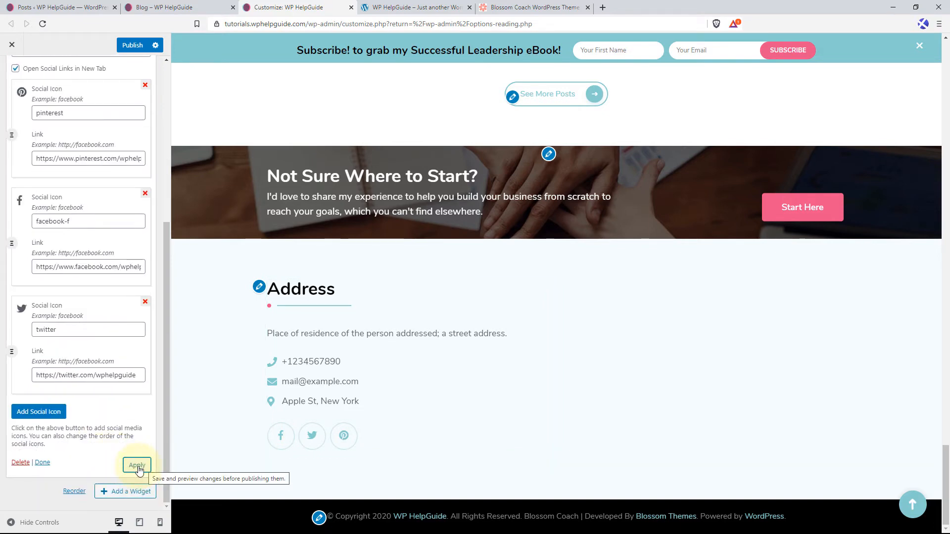
click(138, 470)
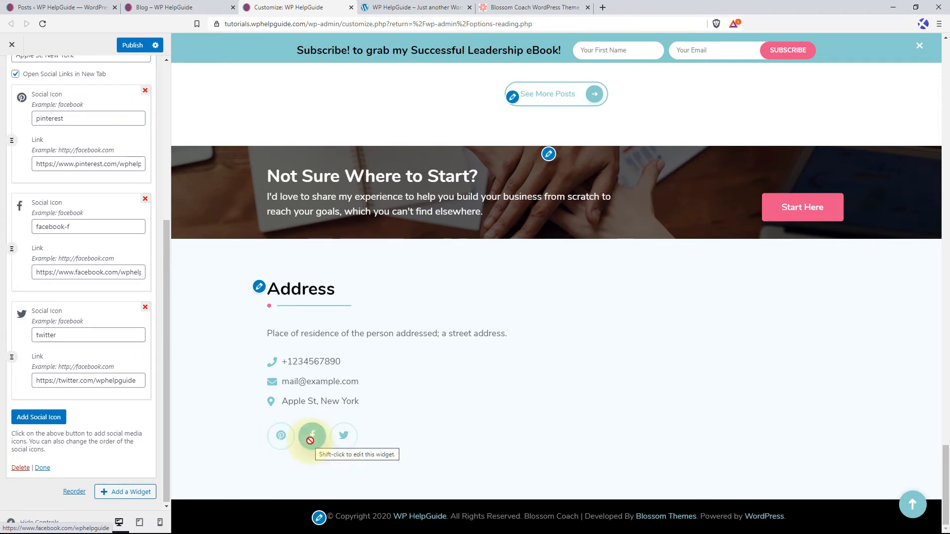
scroll(99, 242, up, 5)
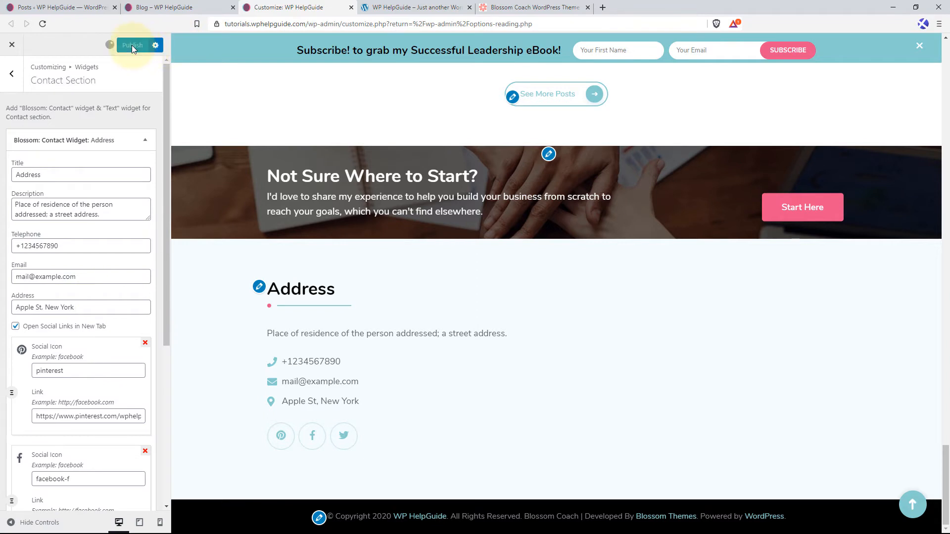
click(149, 142)
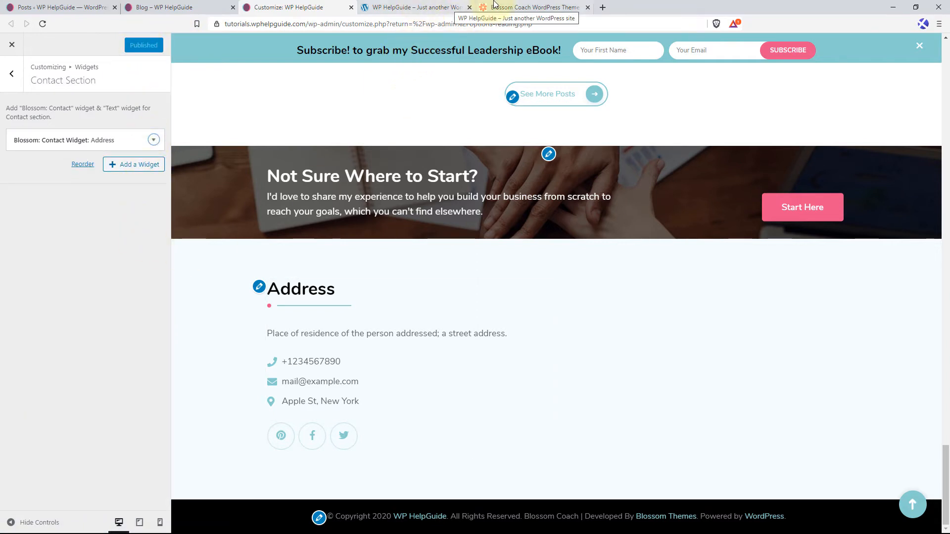
Look at the address and consultation form area in the Blossom Coach theme demo.
click(529, 7)
scroll(678, 339, down, 20)
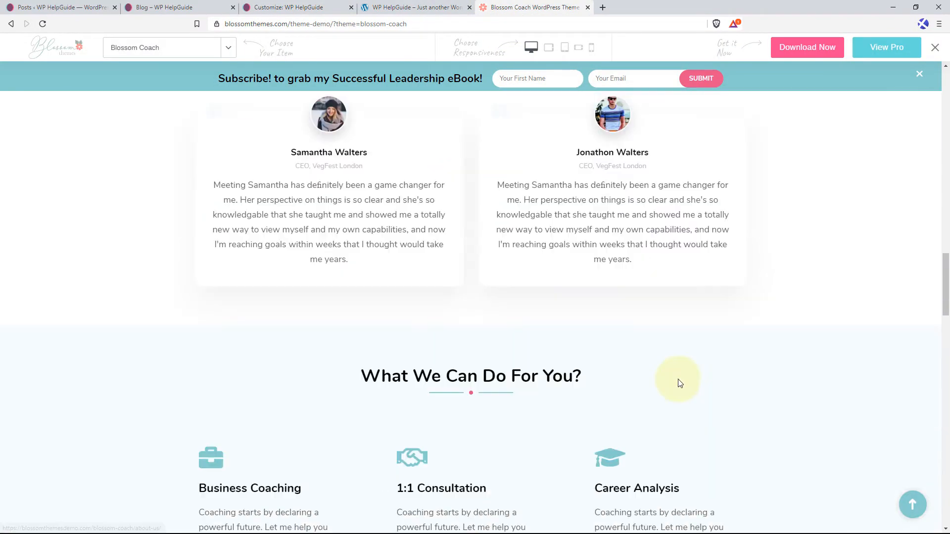
scroll(676, 392, down, 15)
scroll(617, 272, up, 4)
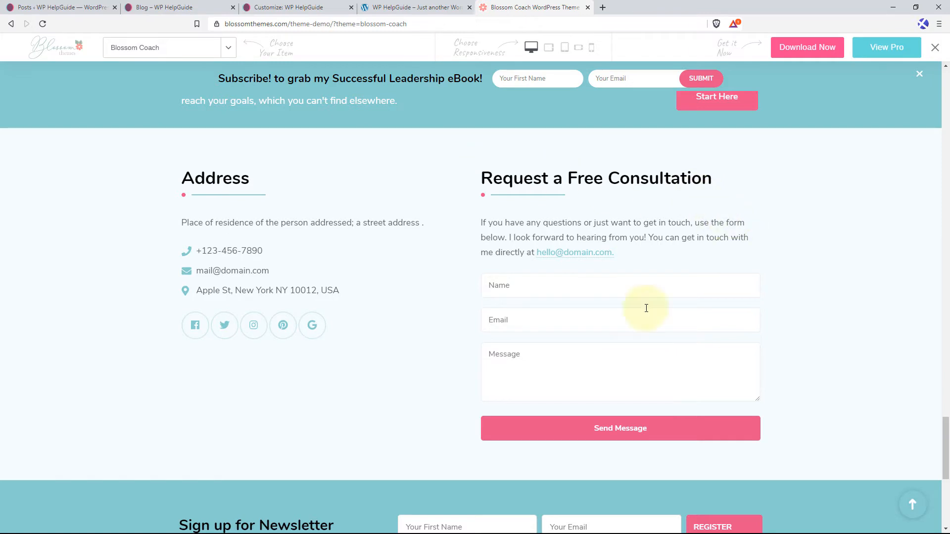
Find the Contact Form 7 plugin from the WordPress dashboard by searching "contact form 7", and install and activate it.
click(72, 7)
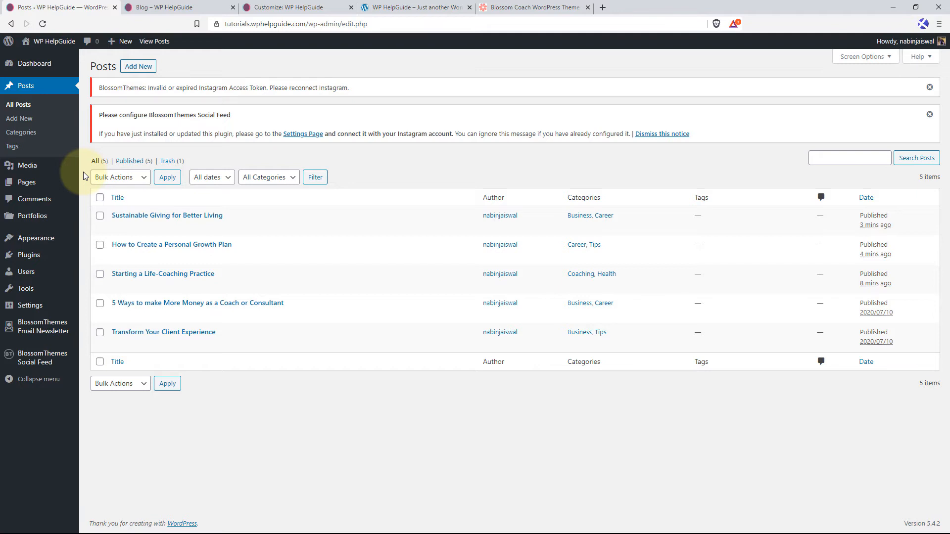
mouse_move(47, 258)
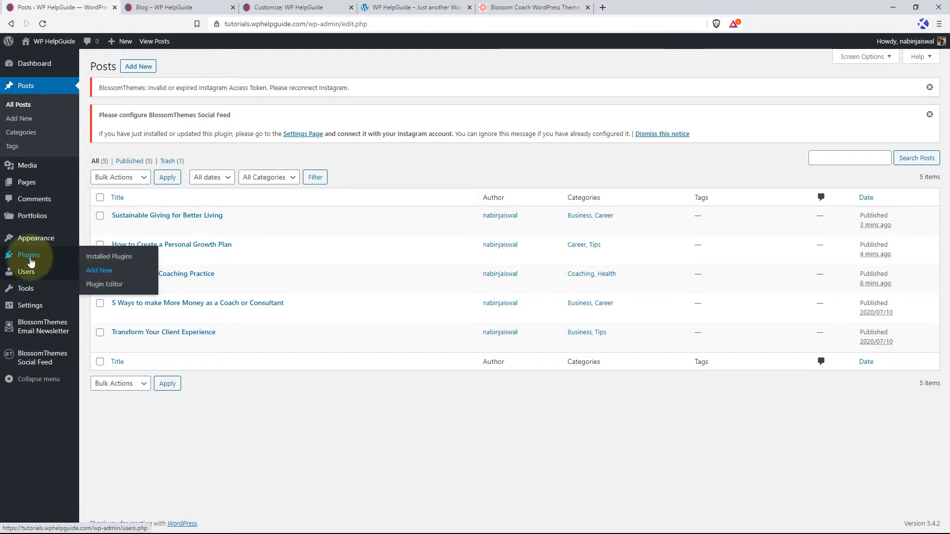
click(105, 276)
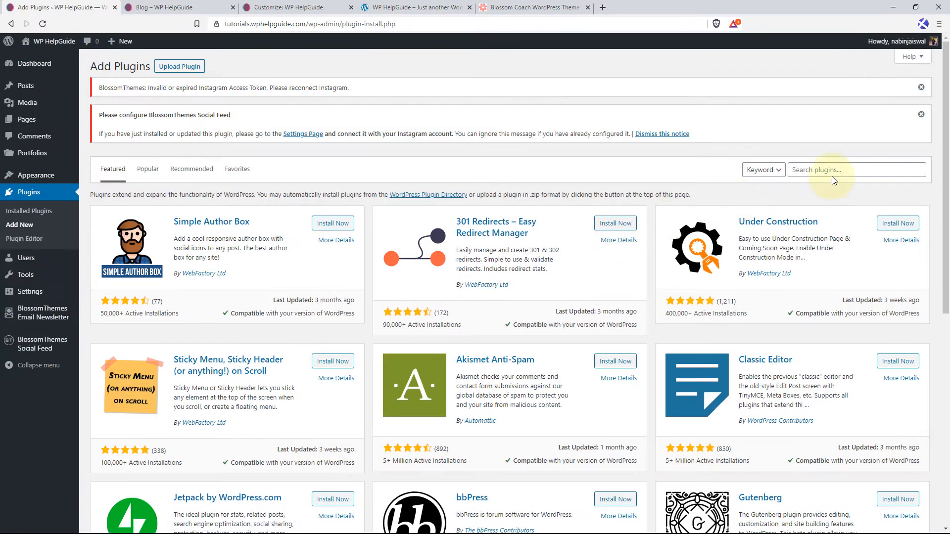
click(852, 171)
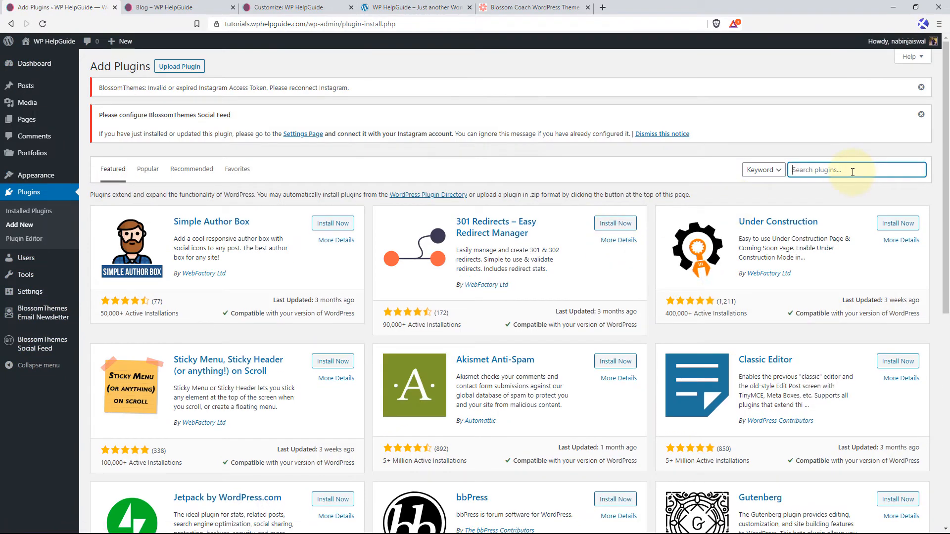
text(contac t)
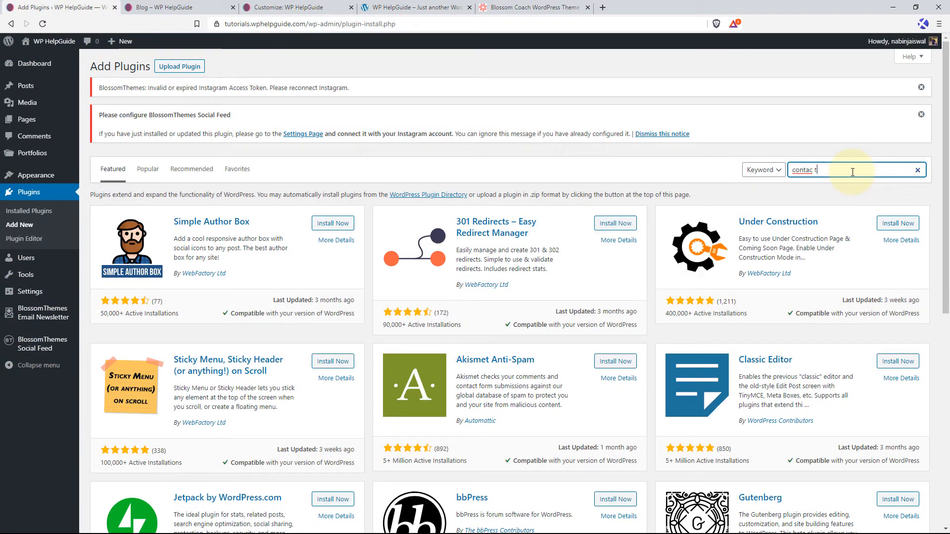
key(BackSpace)
key(BackSpace)
text(t form 7)
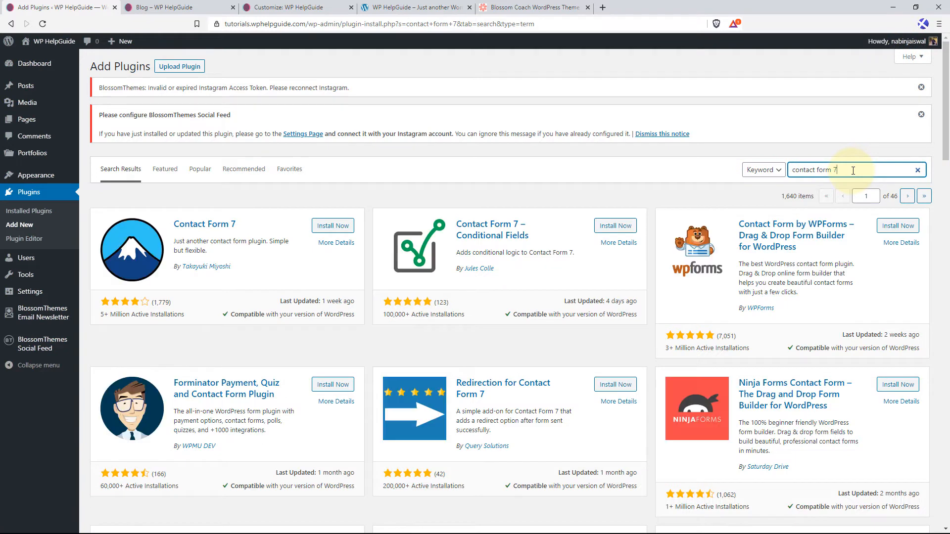
click(330, 227)
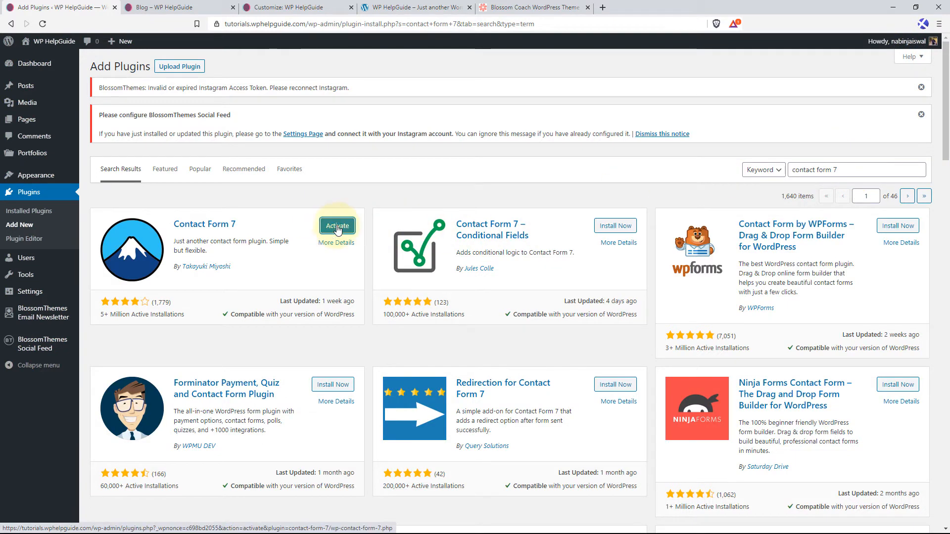
click(337, 227)
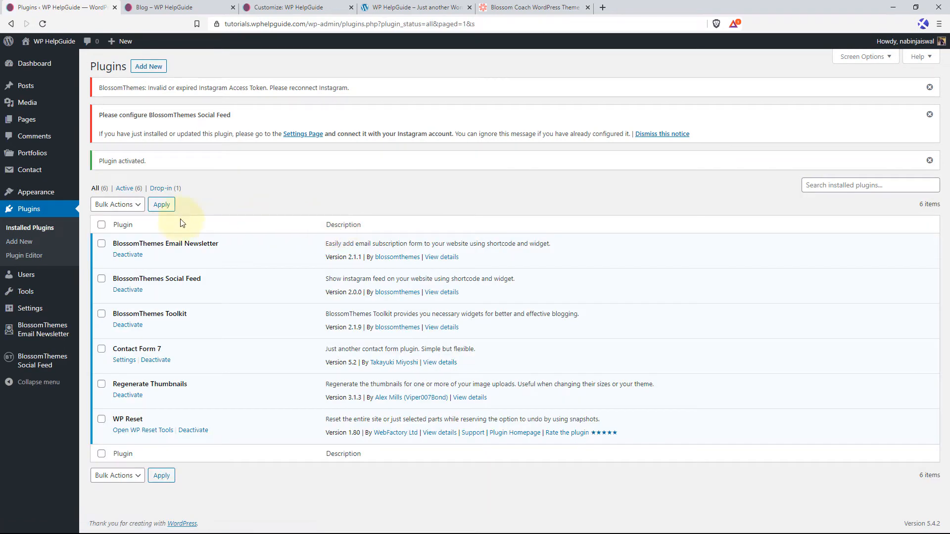
Copy the shortcode of "Contact form 1" from the list of contact forms.
mouse_move(27, 177)
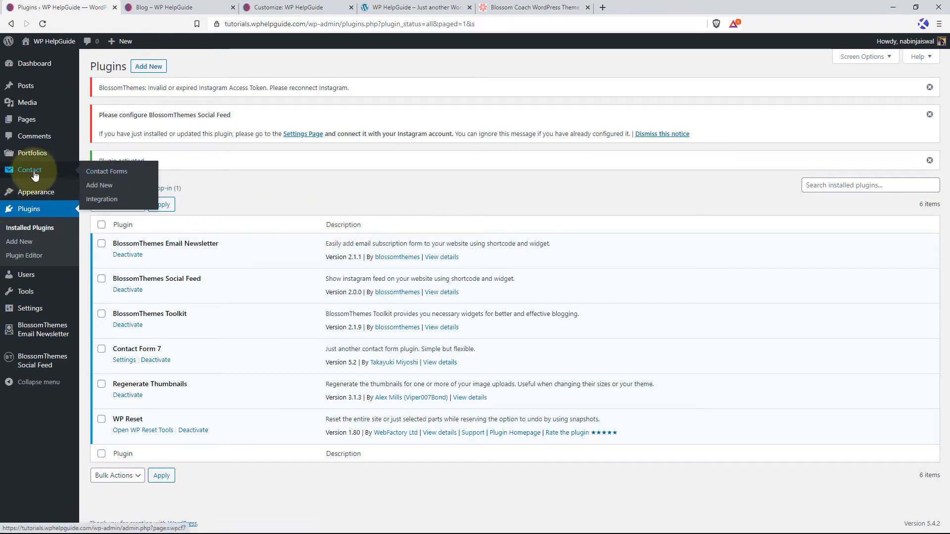
click(54, 176)
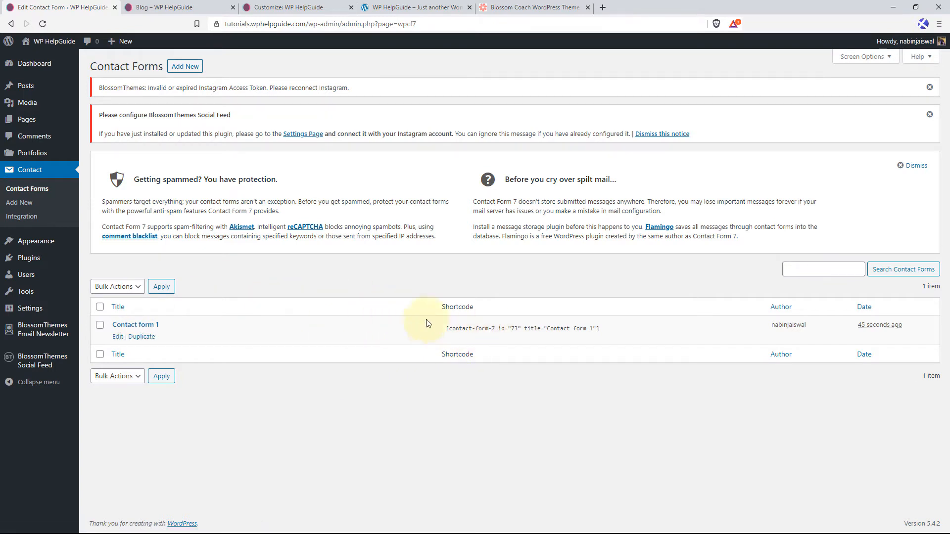
click(543, 335)
right_click(543, 332)
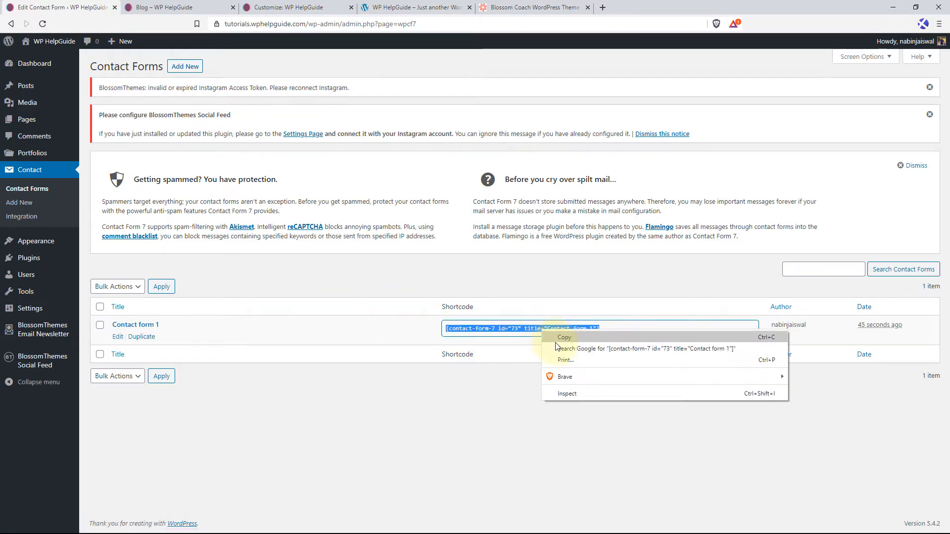
click(569, 340)
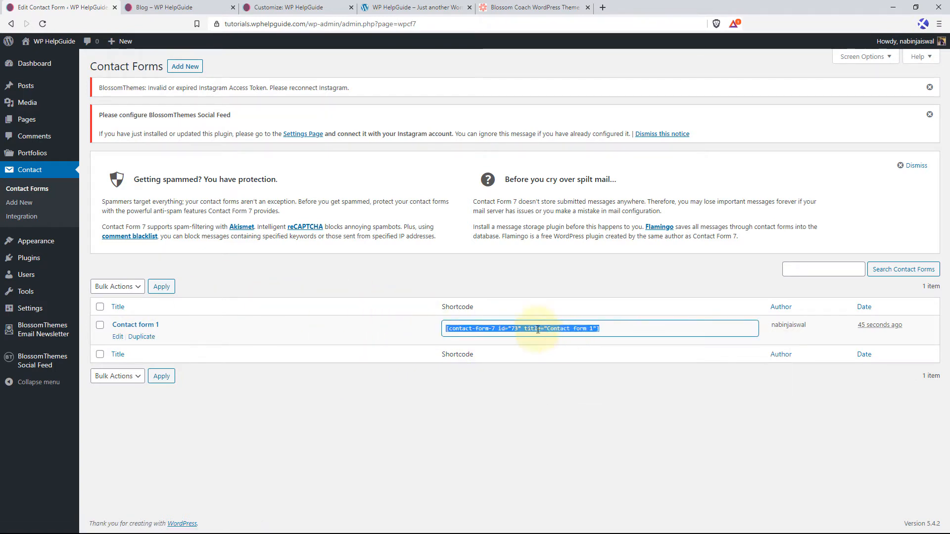
Add a Text widget to the Contact Section in the Customizer and title it "Request for Free Consultation".
click(294, 8)
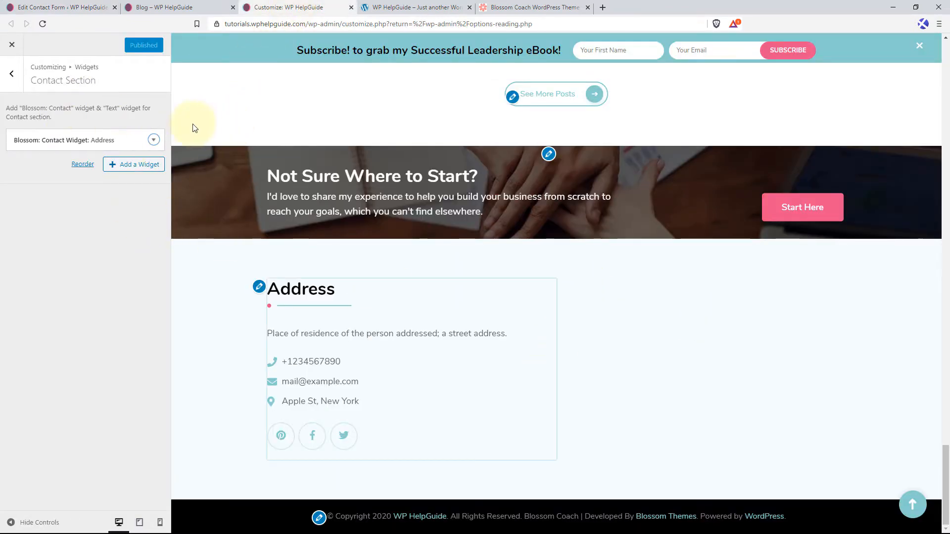
click(142, 168)
text(text)
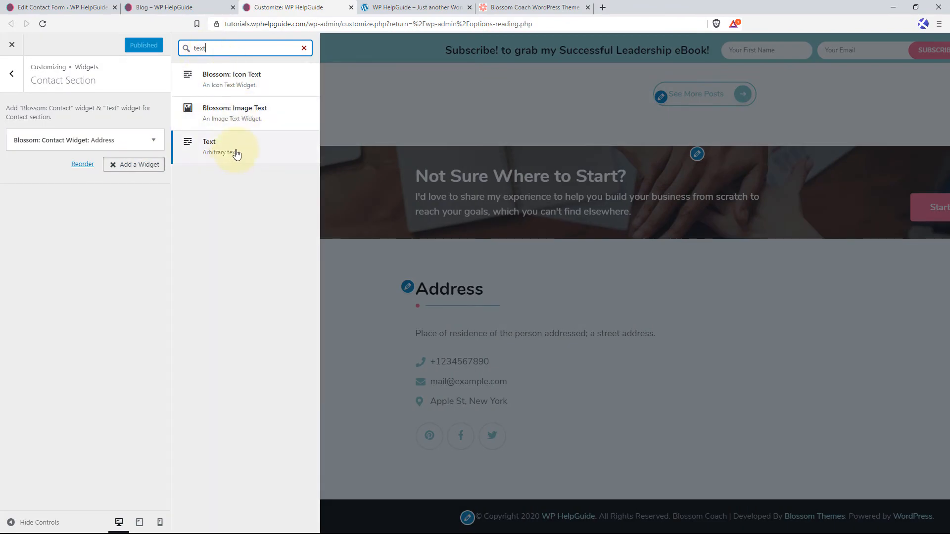
click(236, 151)
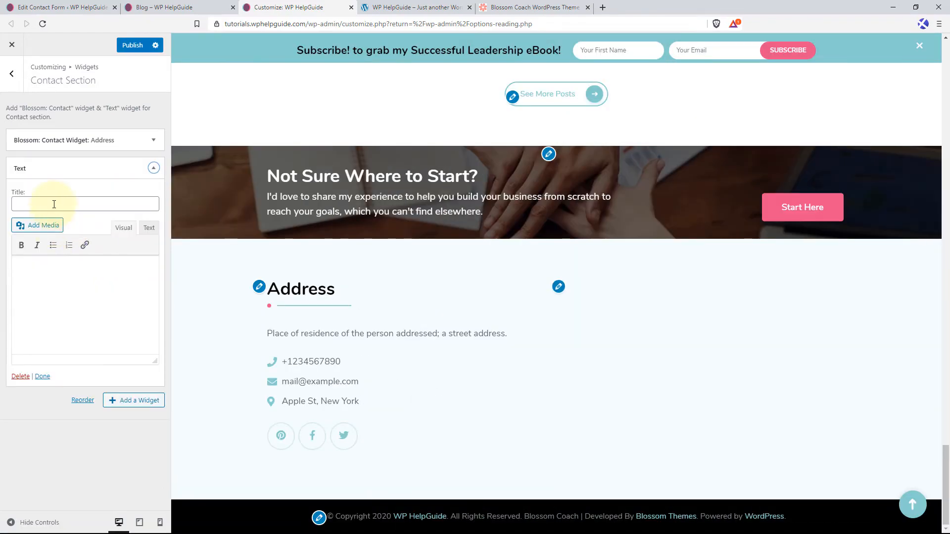
click(54, 205)
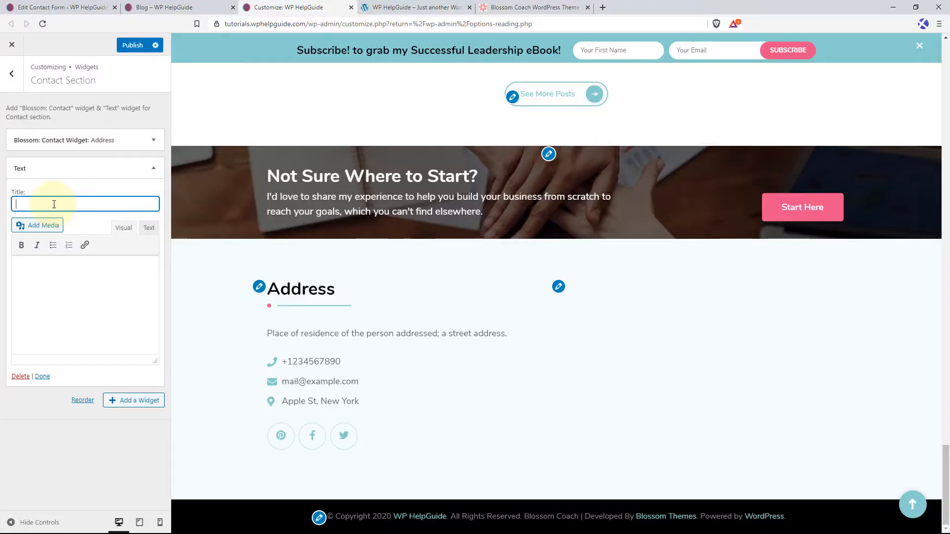
text(Request for )
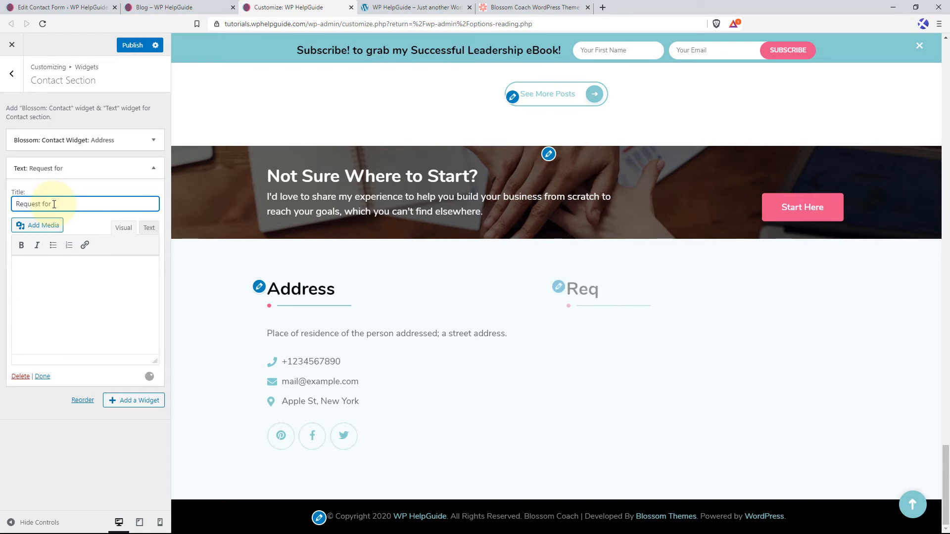
text(free Consult)
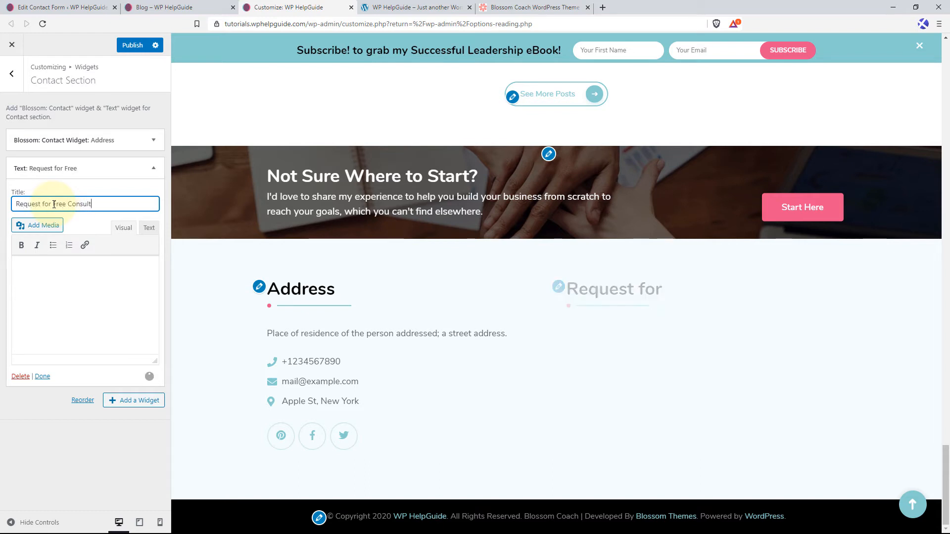
text(ation)
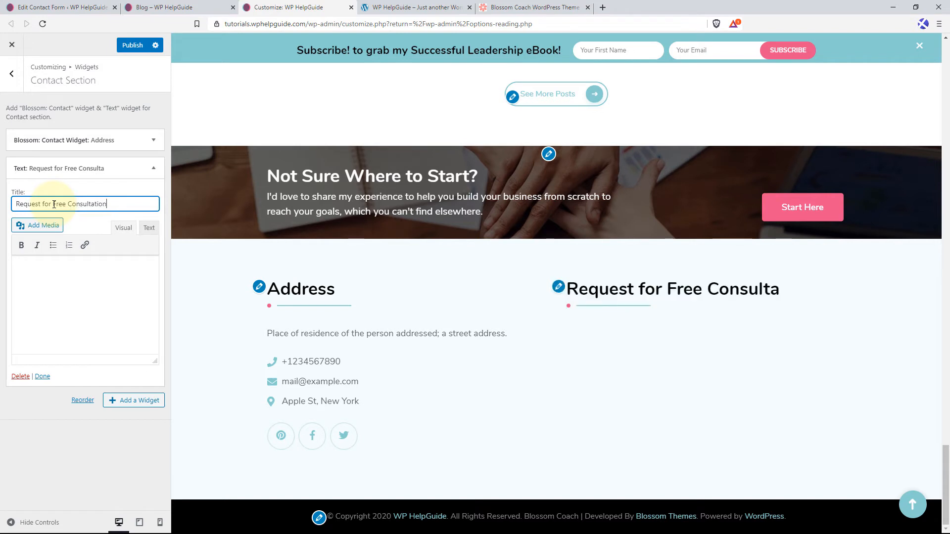
Fill the Text widget with the "If you have any questions" introduction and the shortcode [contact-form-7 id="73" title="Contact form 1"], and publish the changes.
click(71, 282)
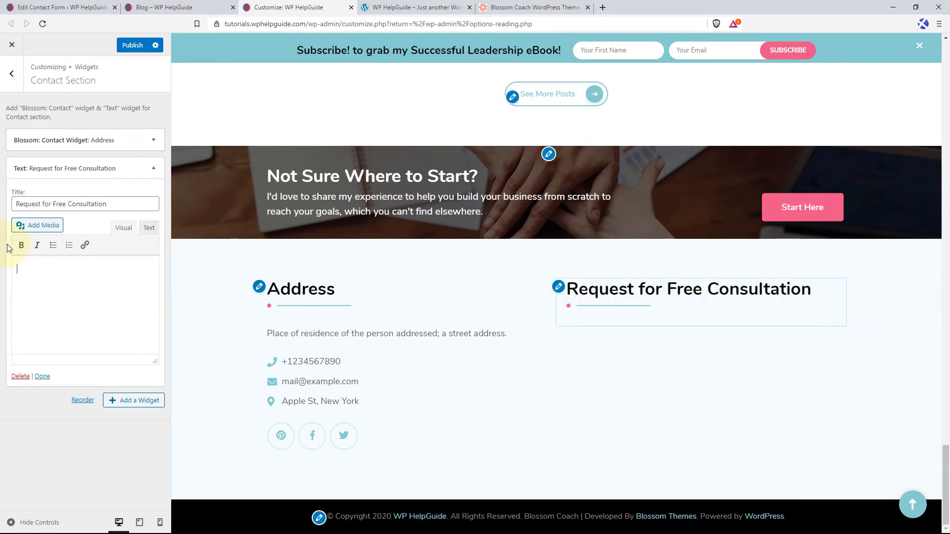
key(ctrl+v)
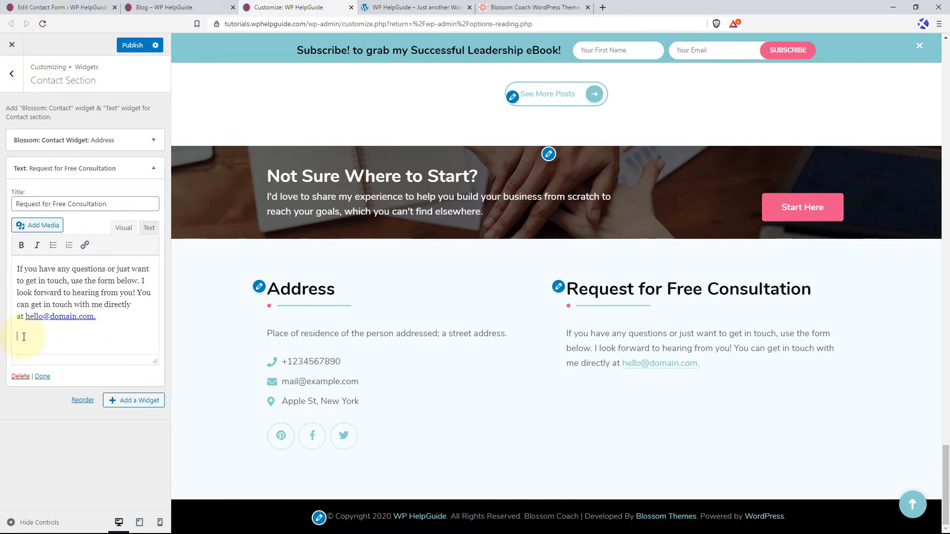
key(ctrl+v)
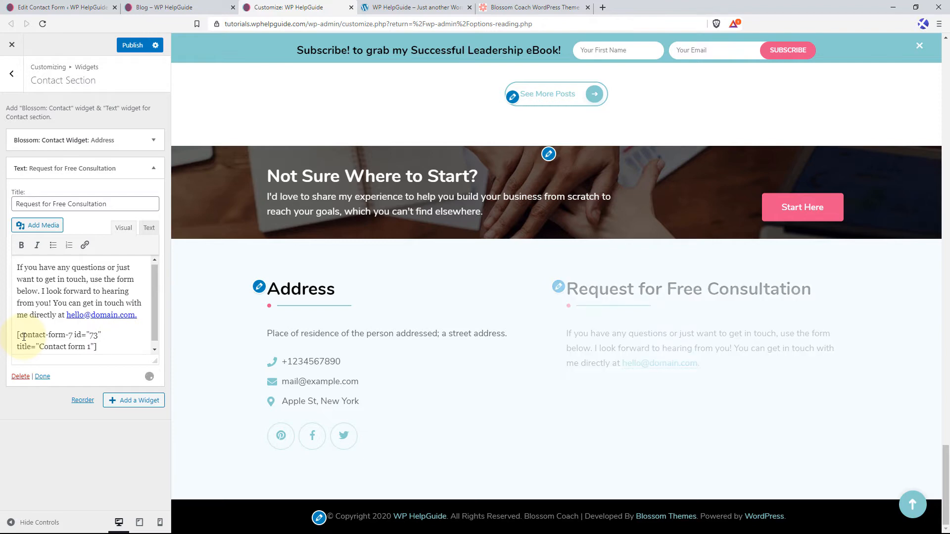
scroll(653, 447, down, 3)
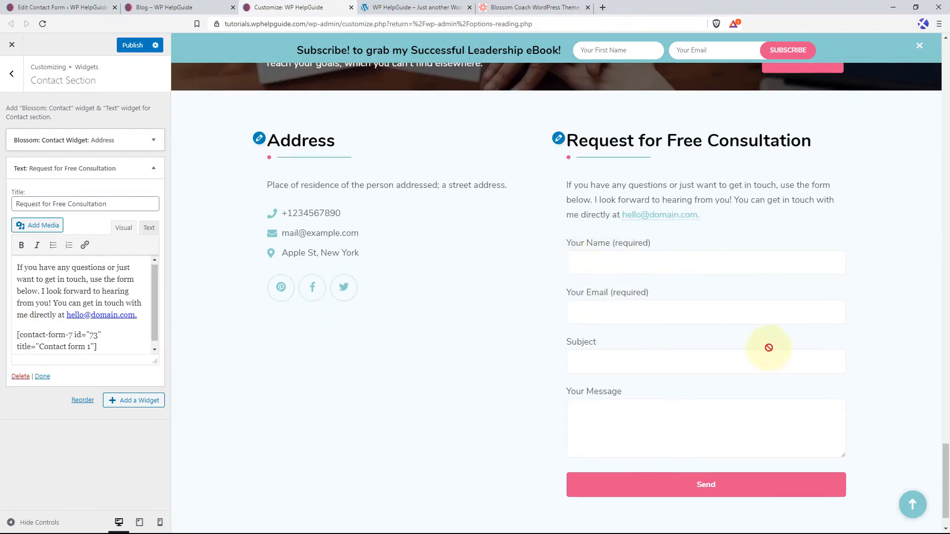
click(134, 46)
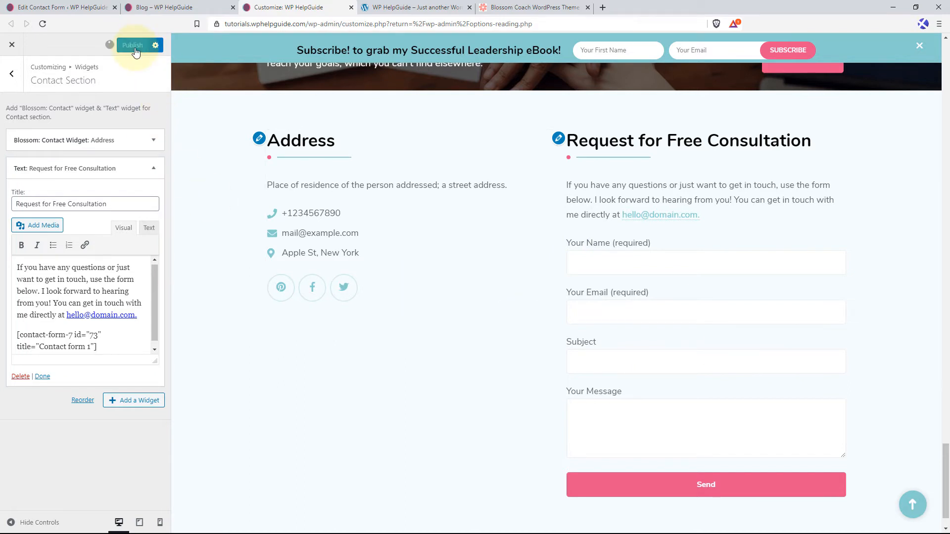
Reload the live WP HelpGuide site and review the front page down to the address and consultation form.
click(370, 7)
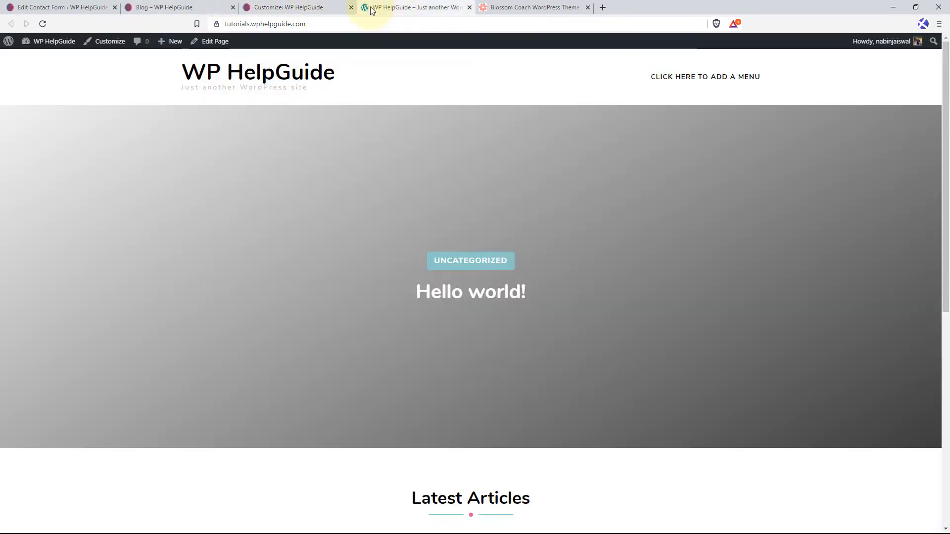
click(41, 23)
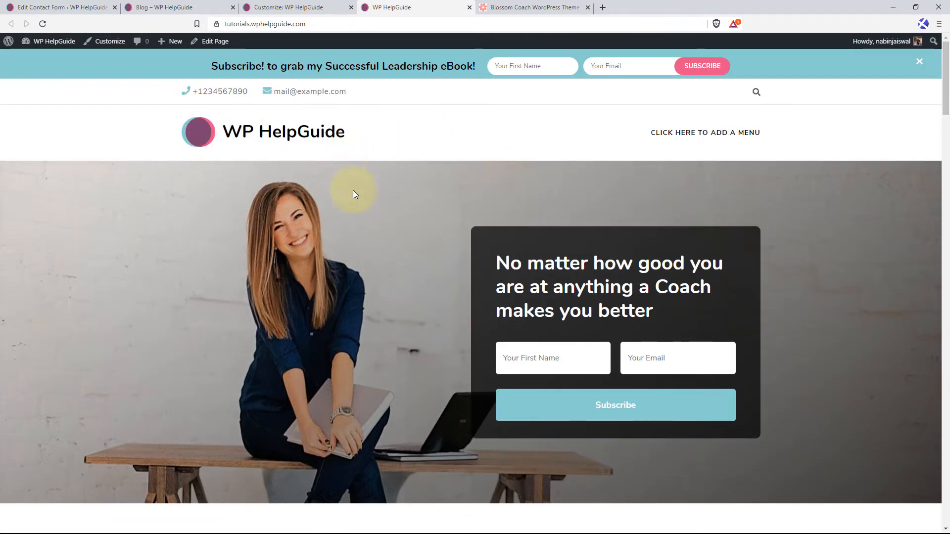
scroll(353, 194, down, 20)
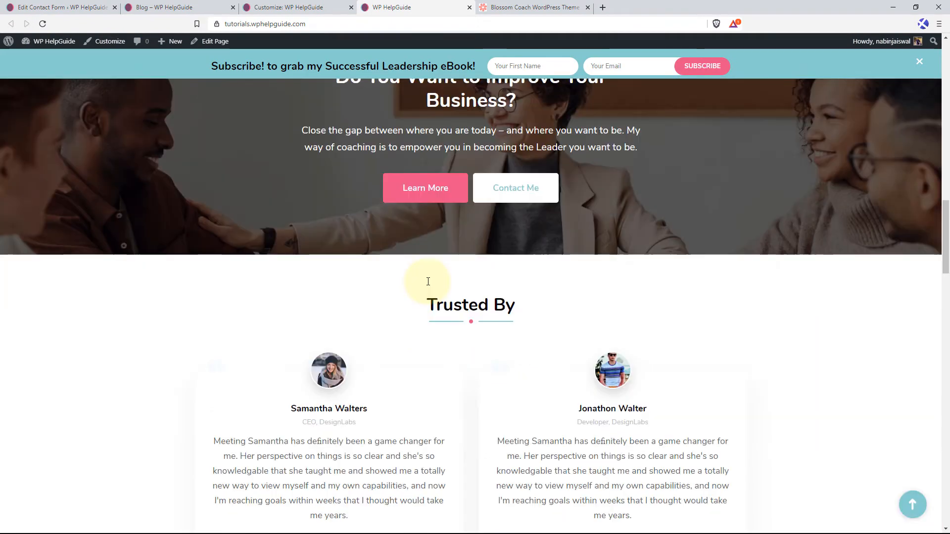
scroll(428, 281, down, 15)
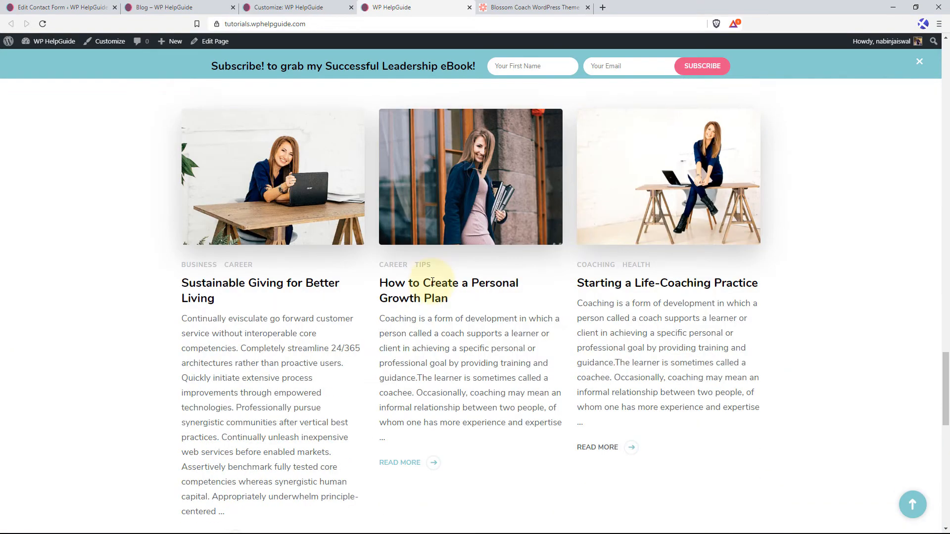
scroll(432, 282, down, 10)
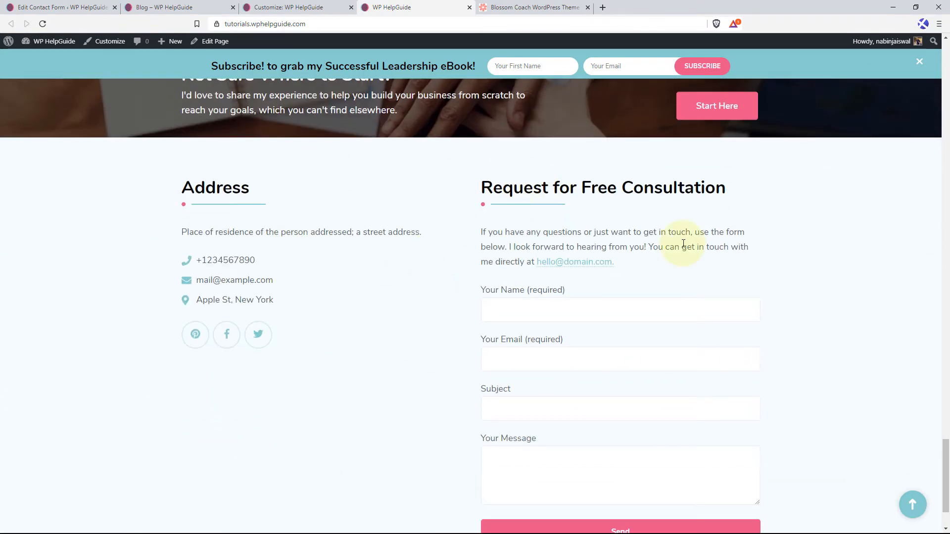
drag(947, 467, 938, 50)
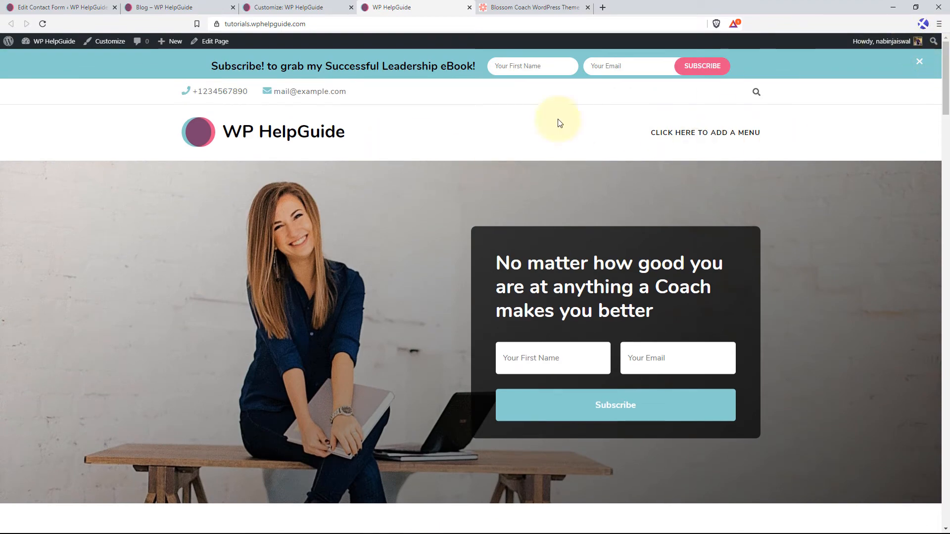
Create a navigation menu named "Primary Menu" in the WordPress dashboard.
click(55, 7)
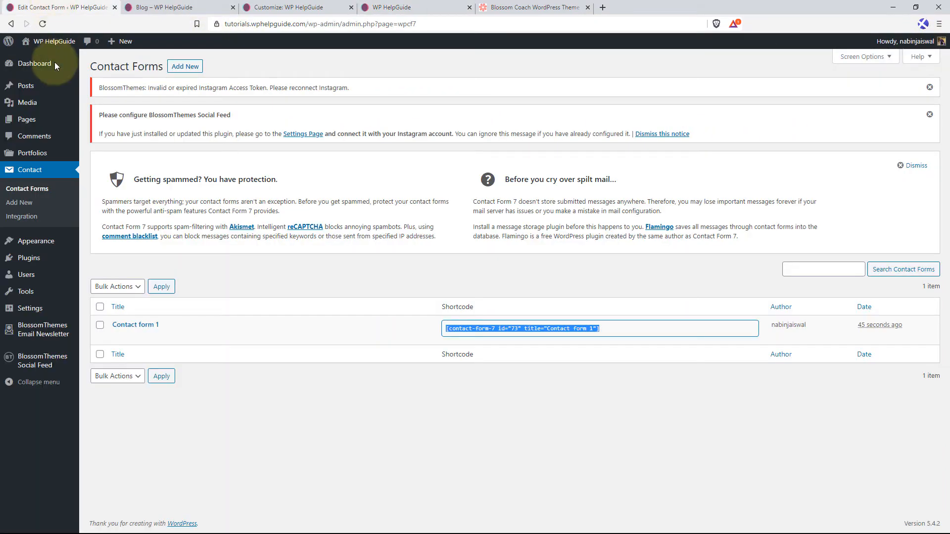
mouse_move(38, 241)
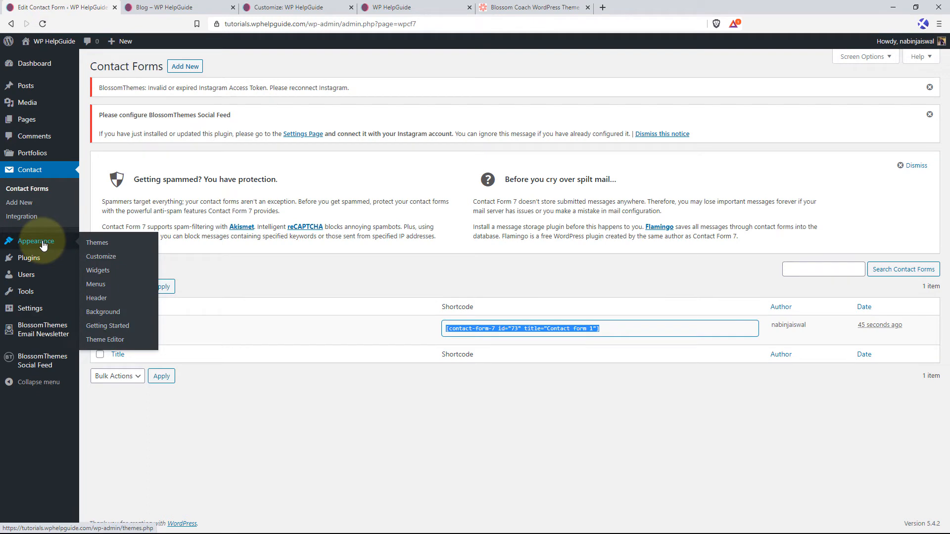
click(97, 287)
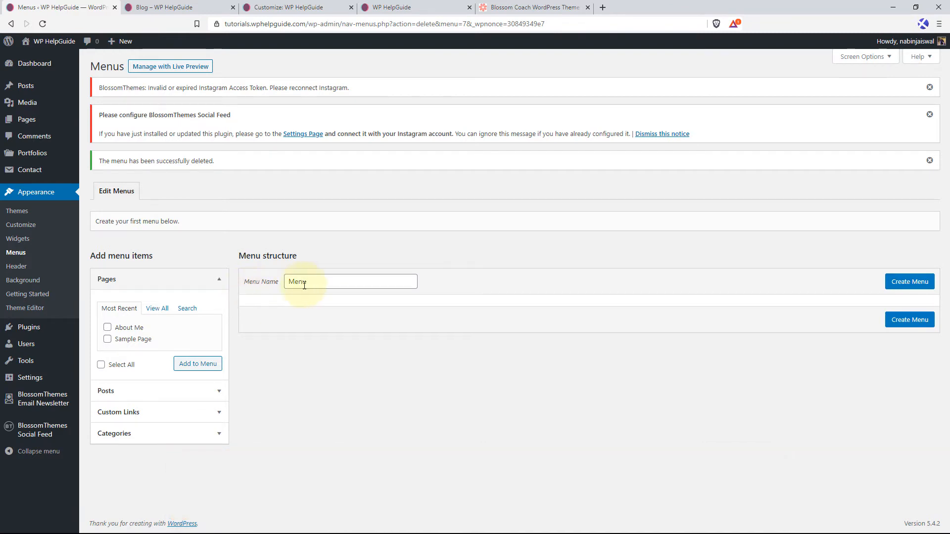
drag(341, 284, 251, 286)
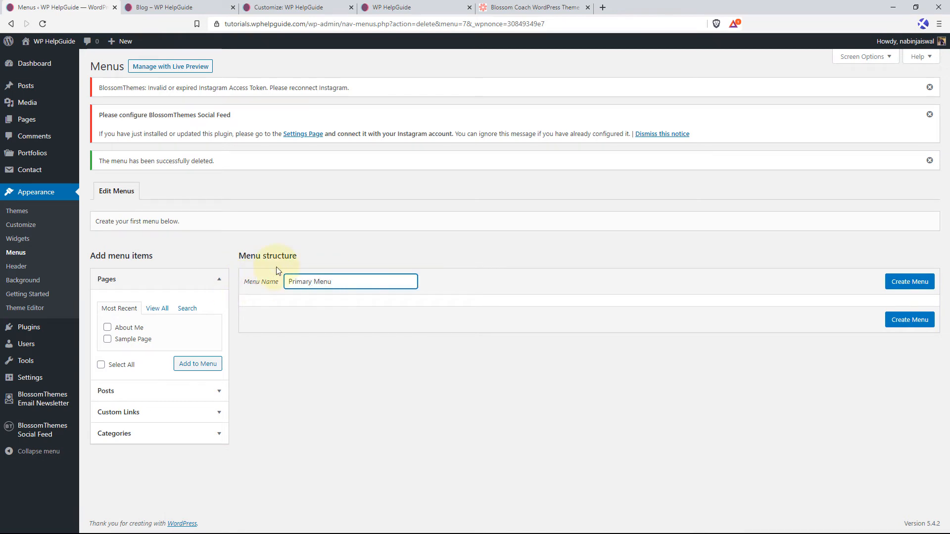
click(921, 281)
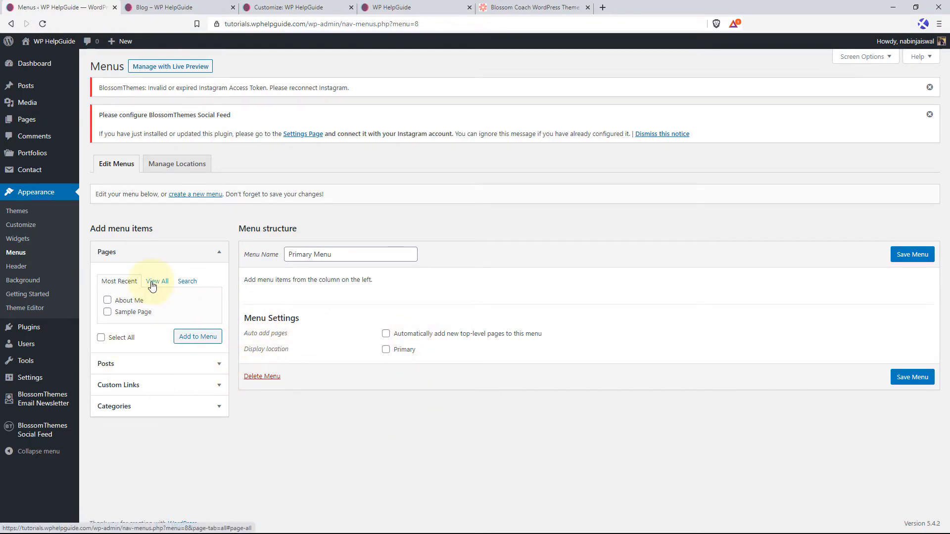
Add the About Me page and the Career, Business and Tips categories to the Primary Menu.
click(107, 300)
click(194, 339)
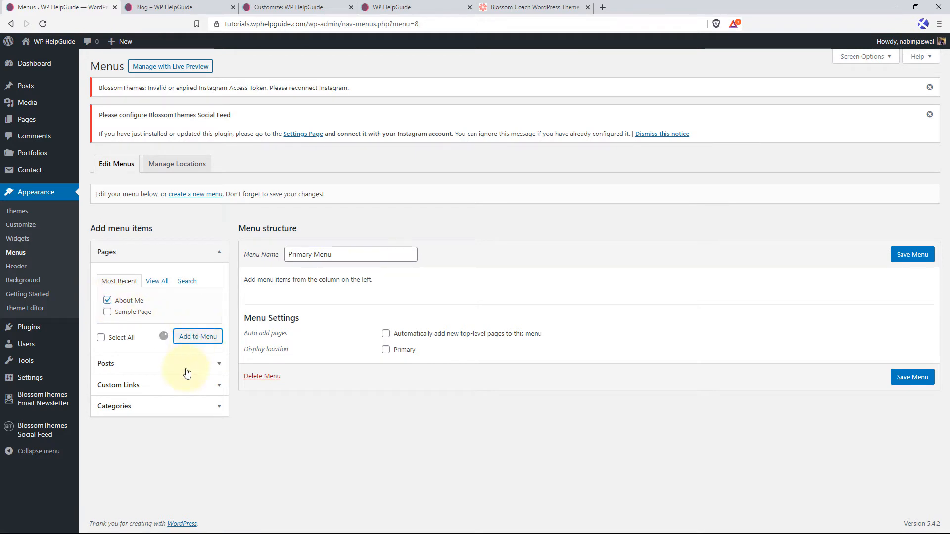
click(218, 409)
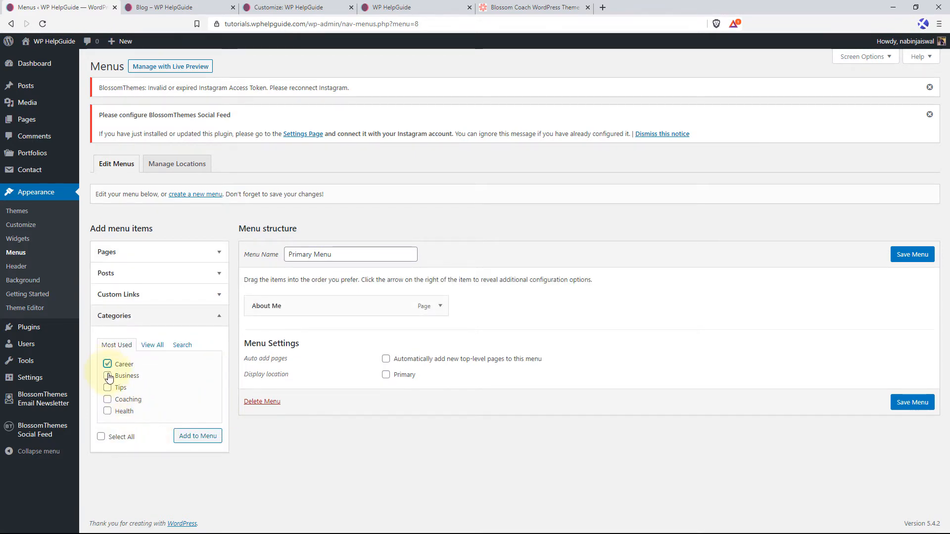
click(108, 377)
click(107, 388)
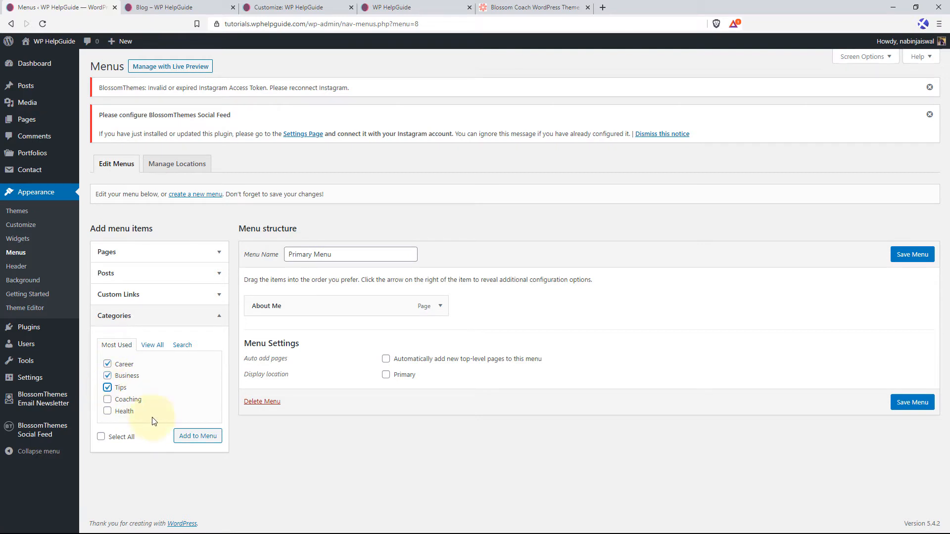
click(197, 435)
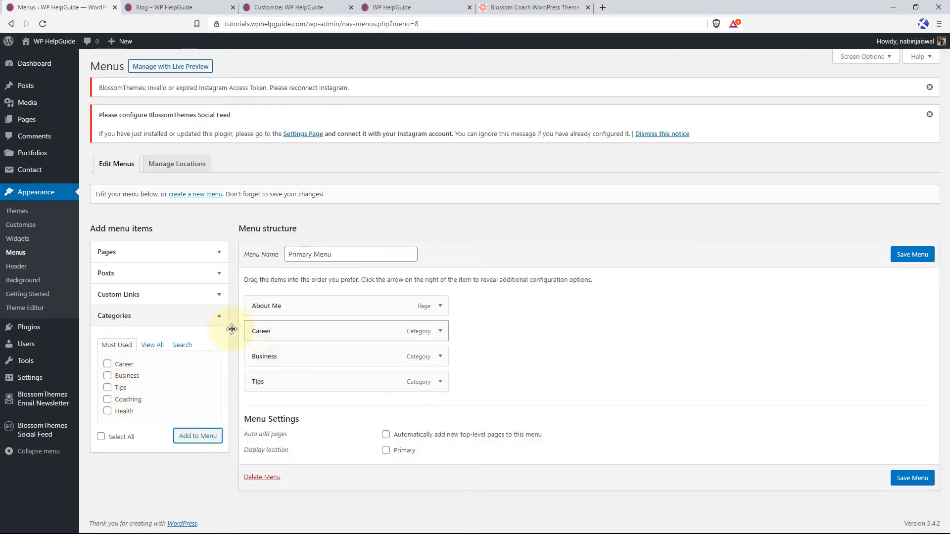
Add a custom link named "Home" pointing to the site's home URL and place it first in the Primary Menu.
click(217, 317)
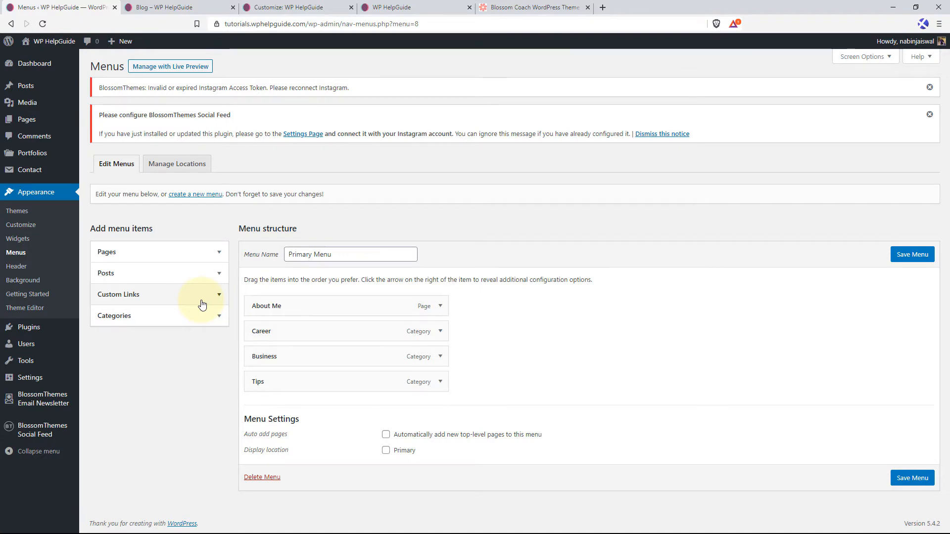
click(221, 297)
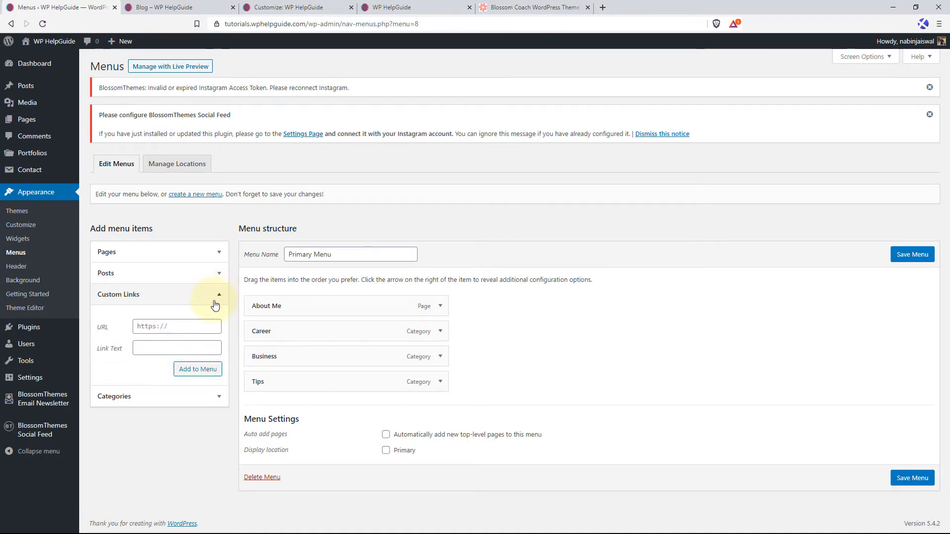
click(162, 325)
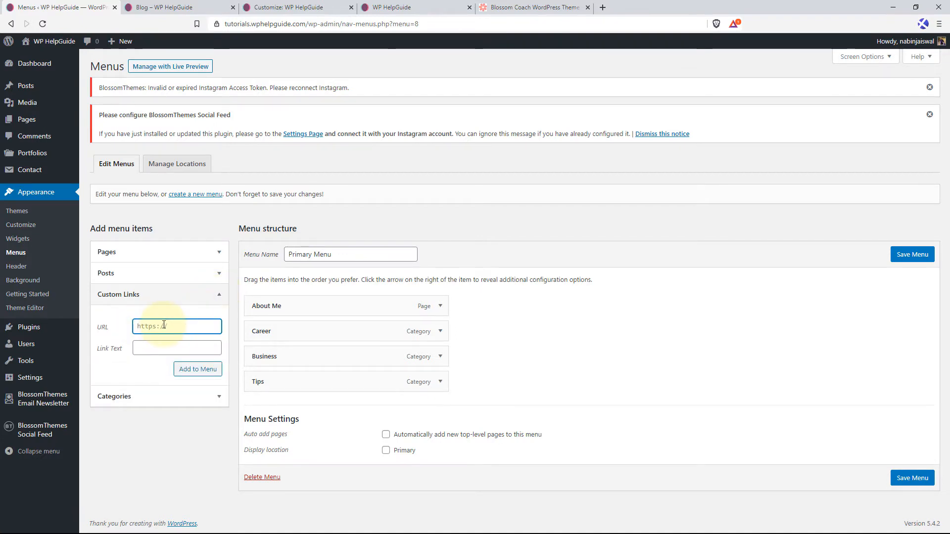
key(ctrl+v)
click(148, 352)
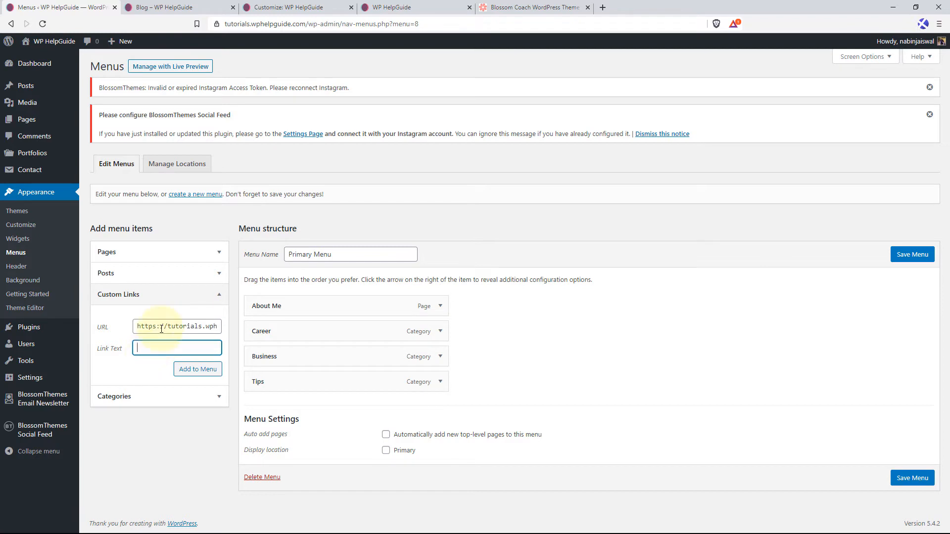
click(198, 370)
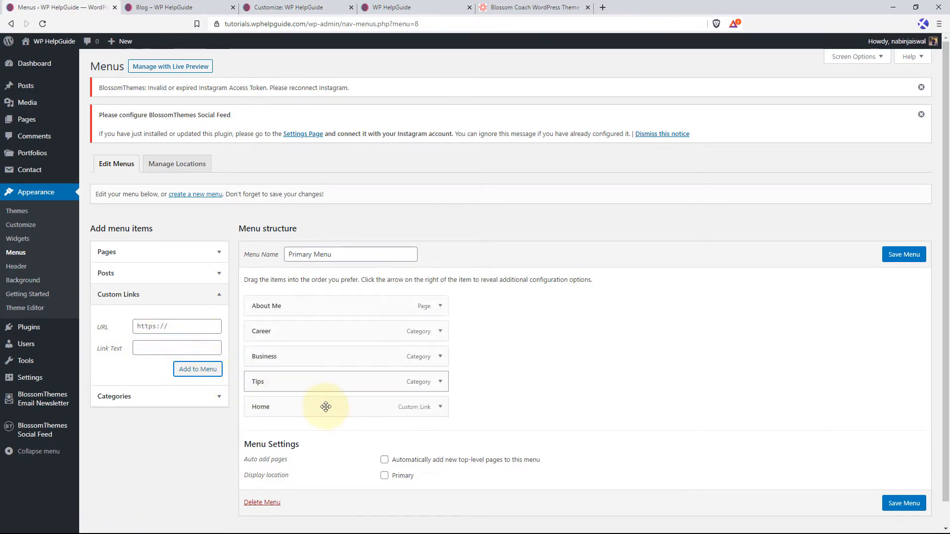
drag(322, 404, 315, 308)
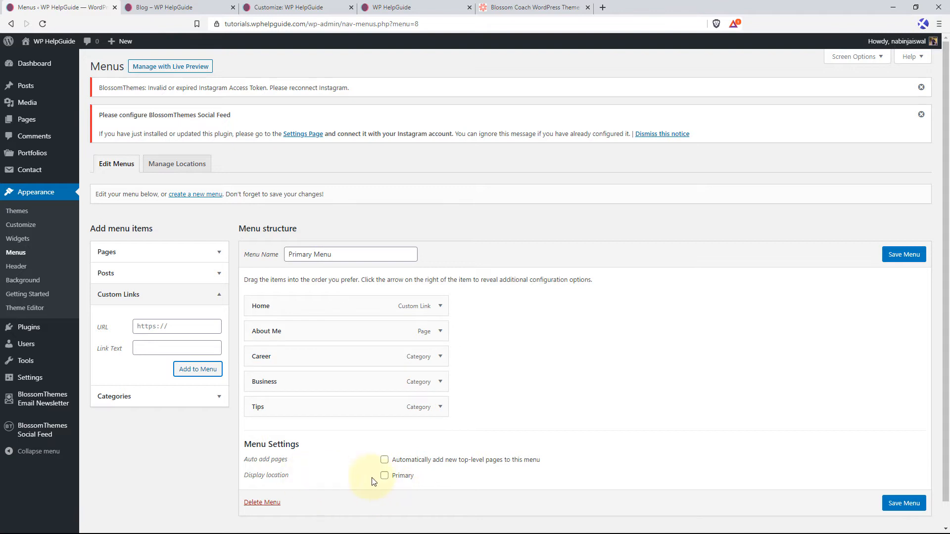
Assign the menu to the Primary display location and save it.
click(386, 478)
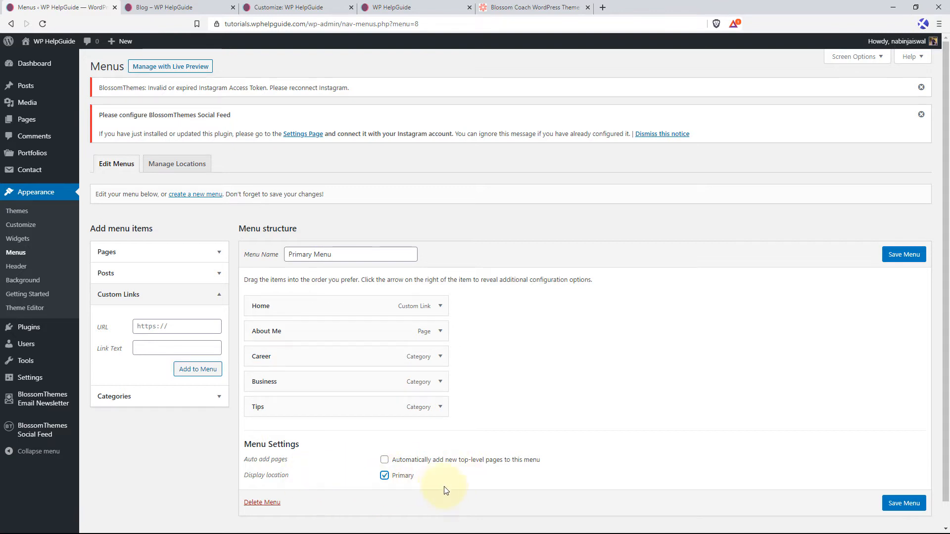
click(904, 504)
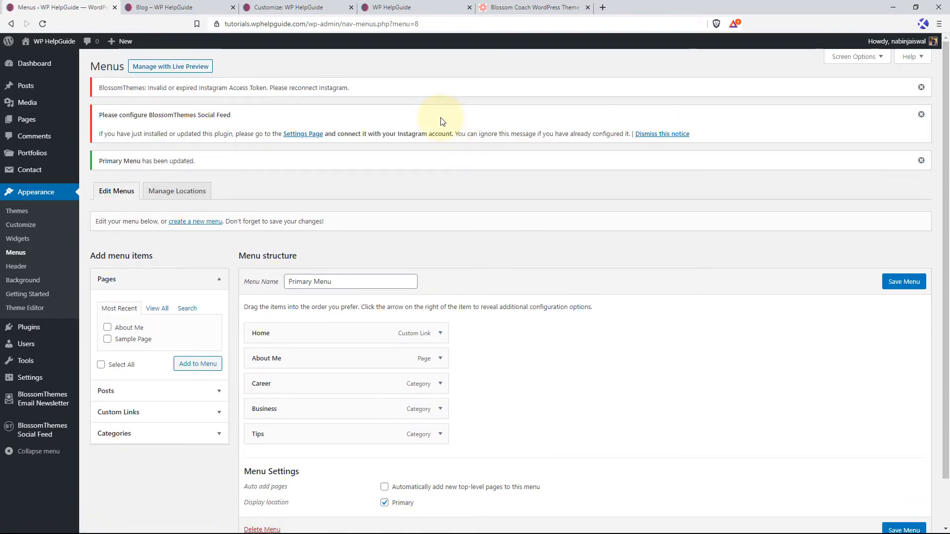
Reload the live homepage to check the header navigation menu, and return to the WordPress dashboard.
click(390, 7)
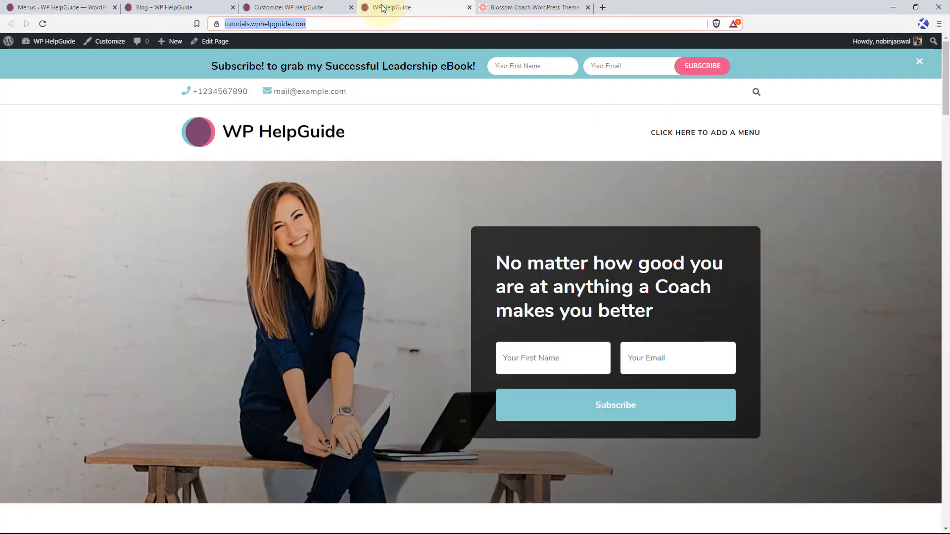
click(44, 24)
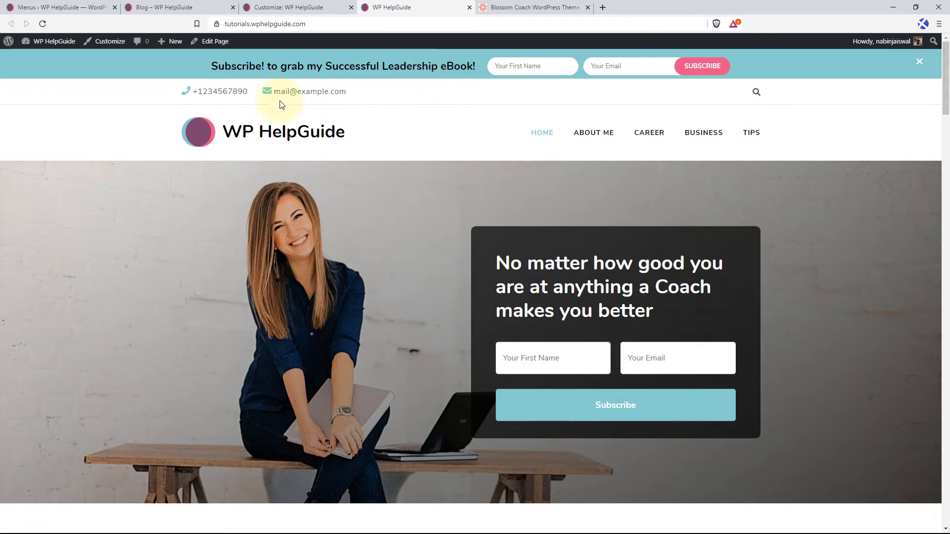
click(68, 3)
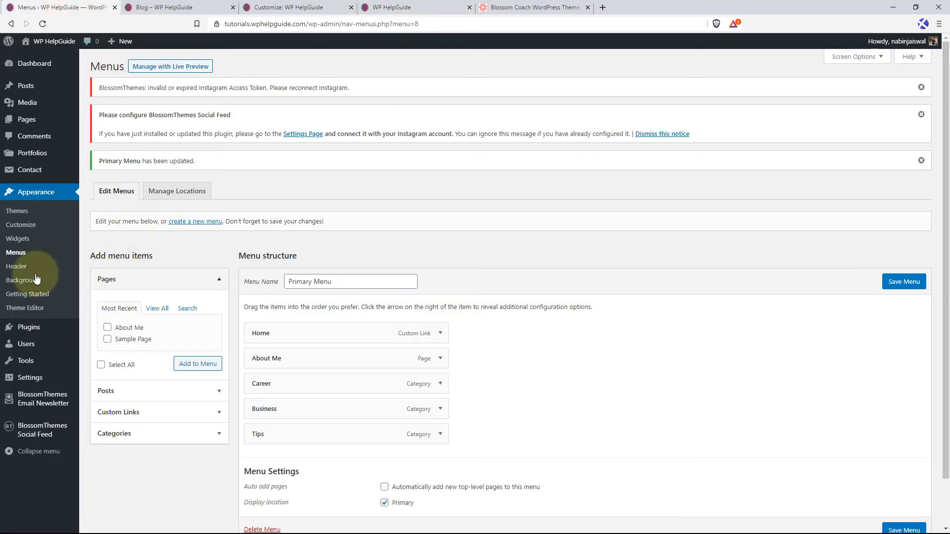
Copy the shortcode of "Contact form 1" from the list of contact forms.
click(43, 171)
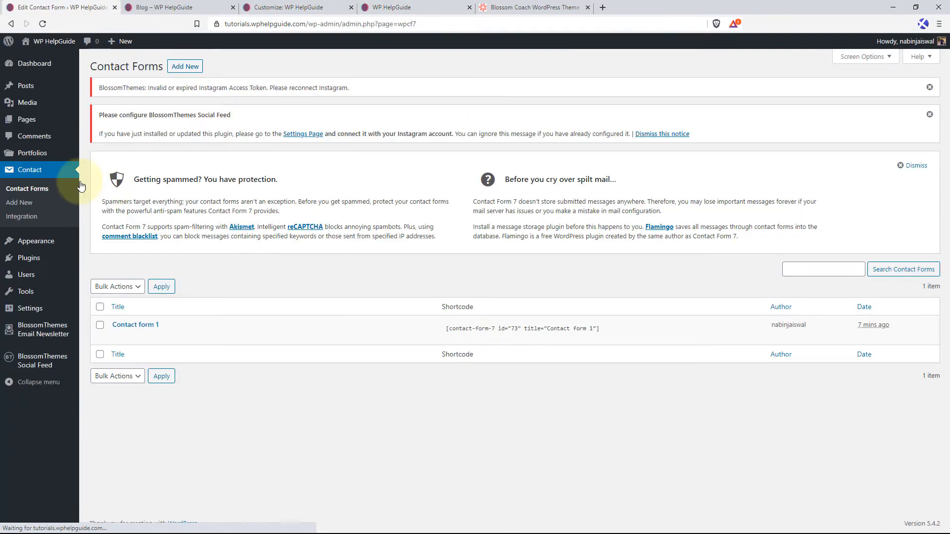
click(479, 330)
right_click(479, 330)
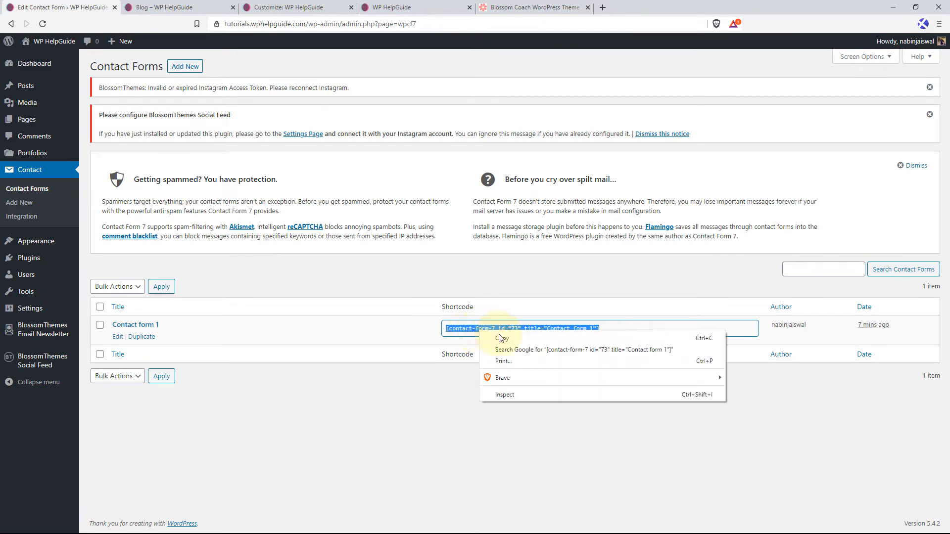
click(523, 338)
Create a new page titled "Contact" with the paragraph "Please feel free to contact me anytime for free consultation.".
mouse_move(35, 119)
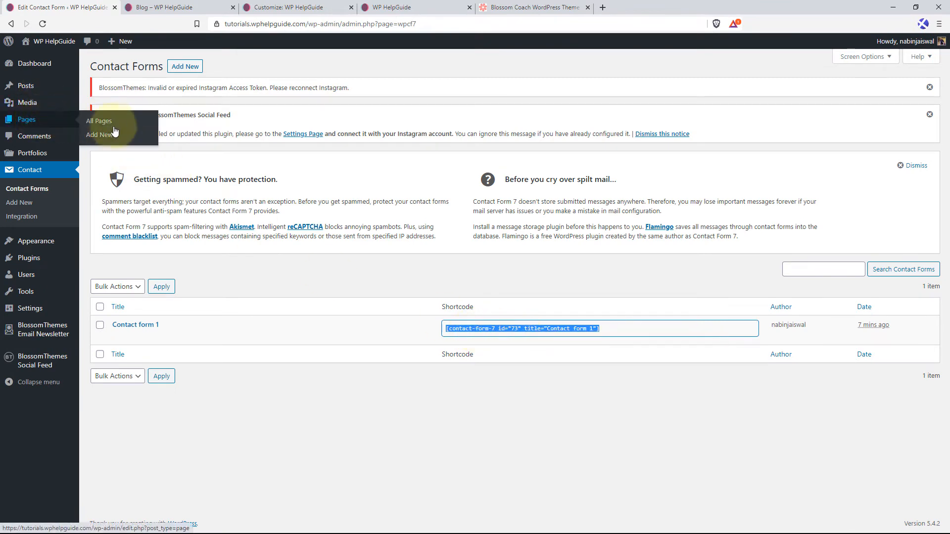
click(106, 137)
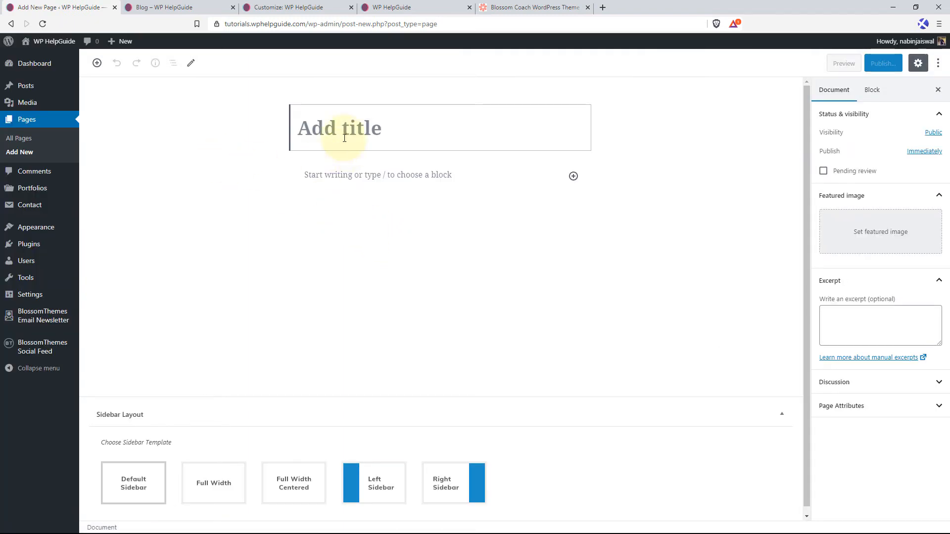
text(Contact)
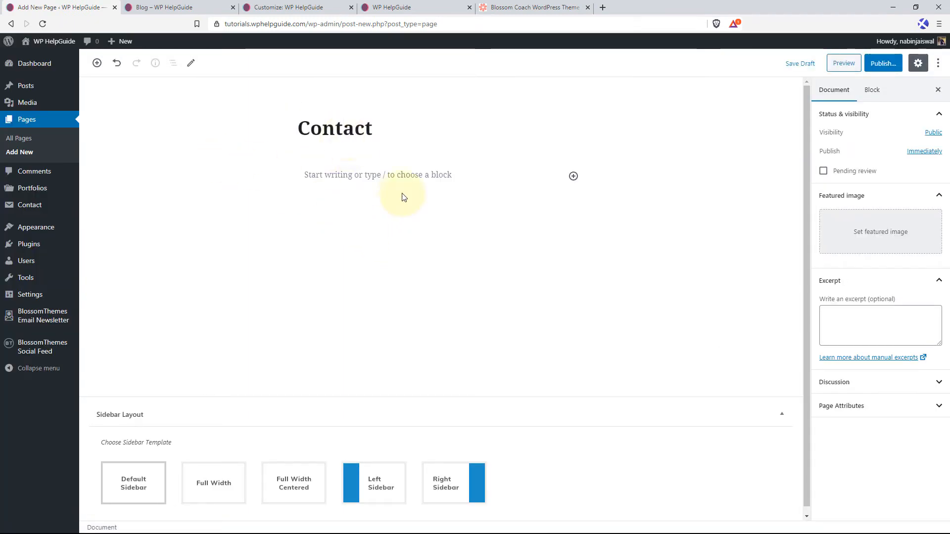
click(332, 174)
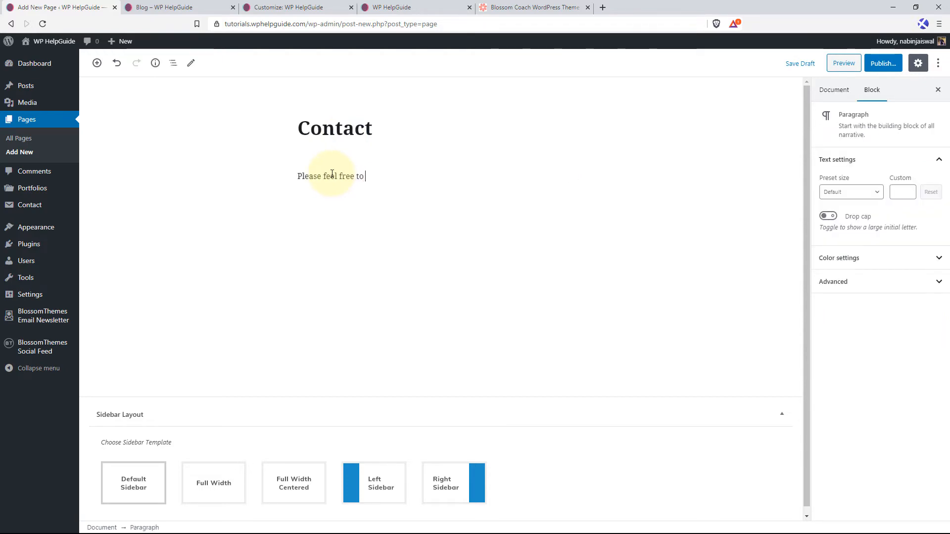
text(Please feel free to contact me anytime for fre)
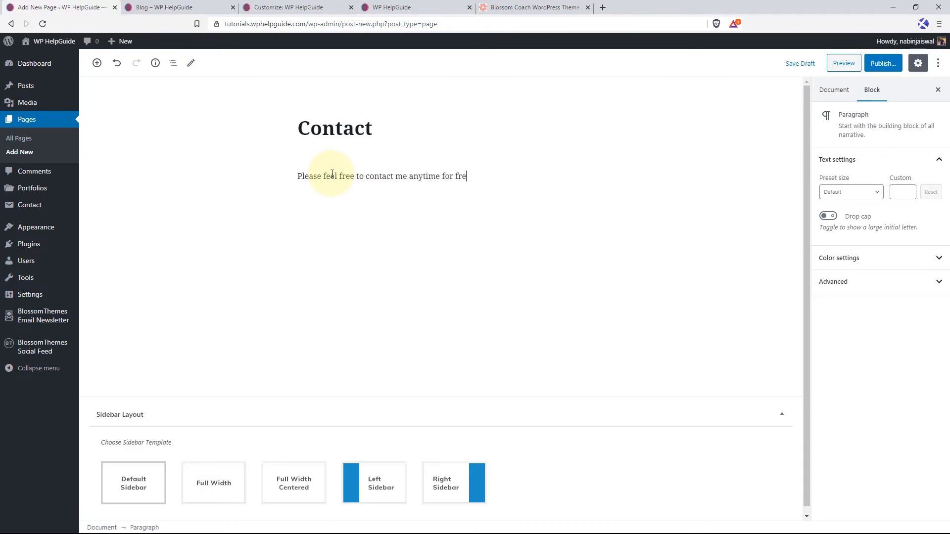
text(e consultation.)
key(Return)
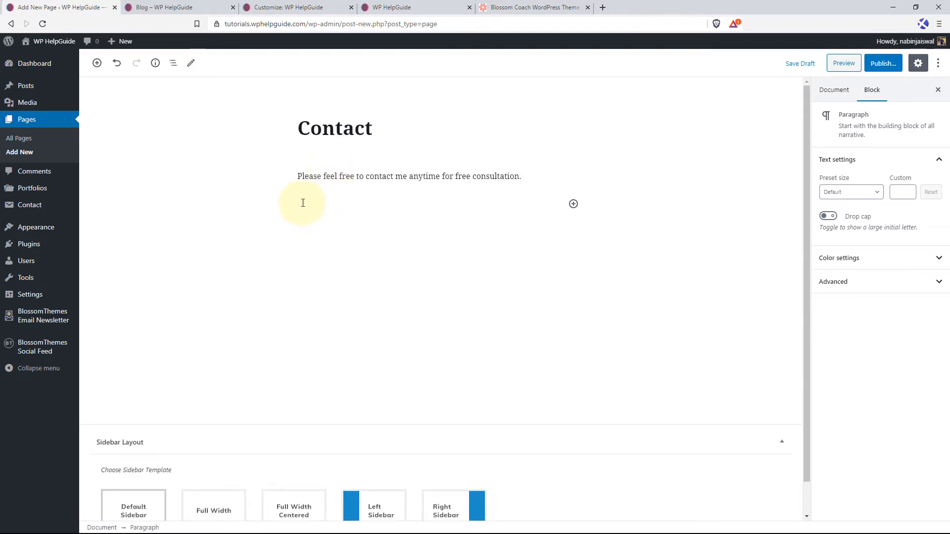
Paste the contact form shortcode below the intro paragraph and publish the Contact page.
key(ctrl+v)
mouse_move(905, 41)
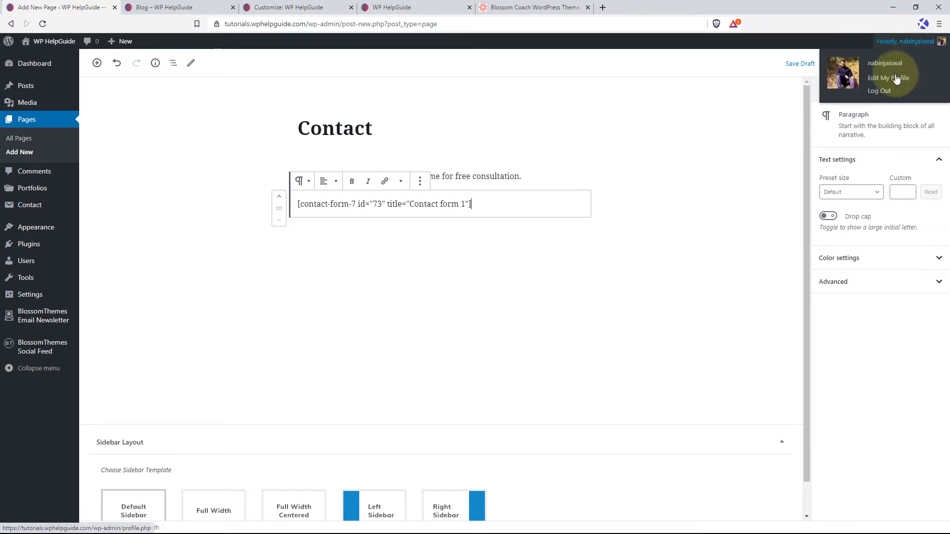
click(878, 63)
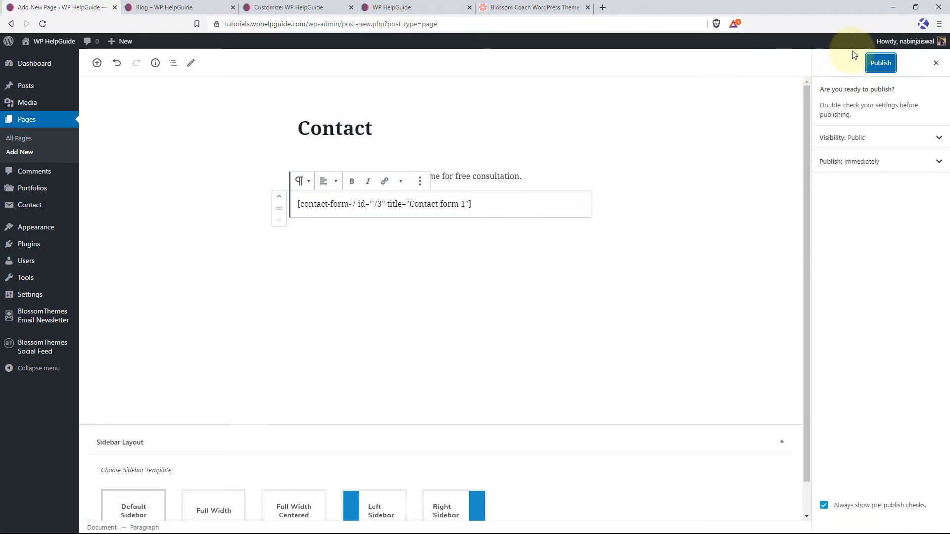
click(879, 63)
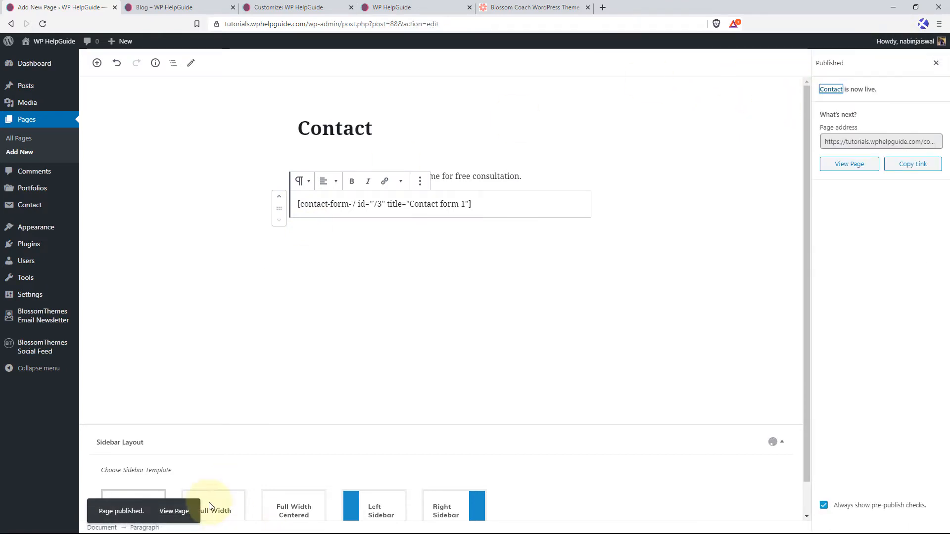
Open the published Contact page in a new browser tab and look over its form and sidebar.
right_click(178, 511)
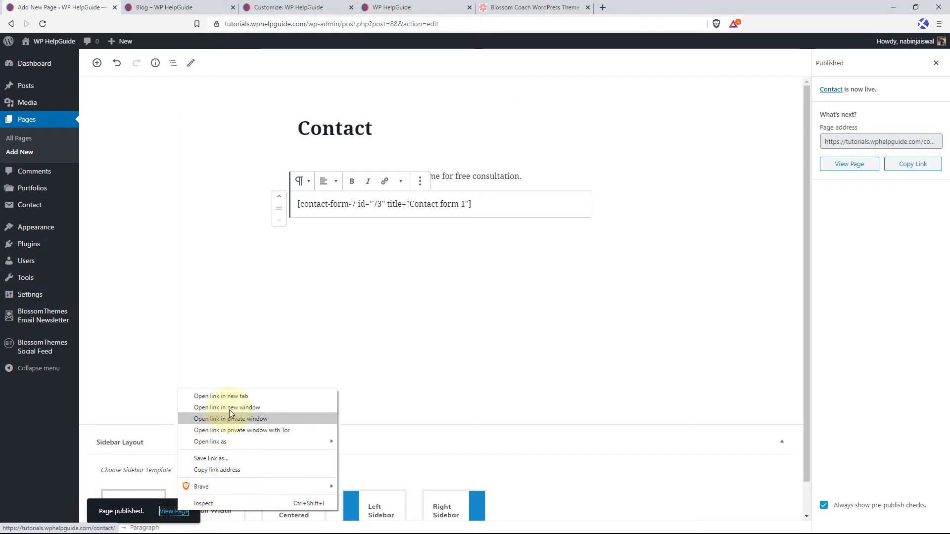
click(232, 395)
click(208, 7)
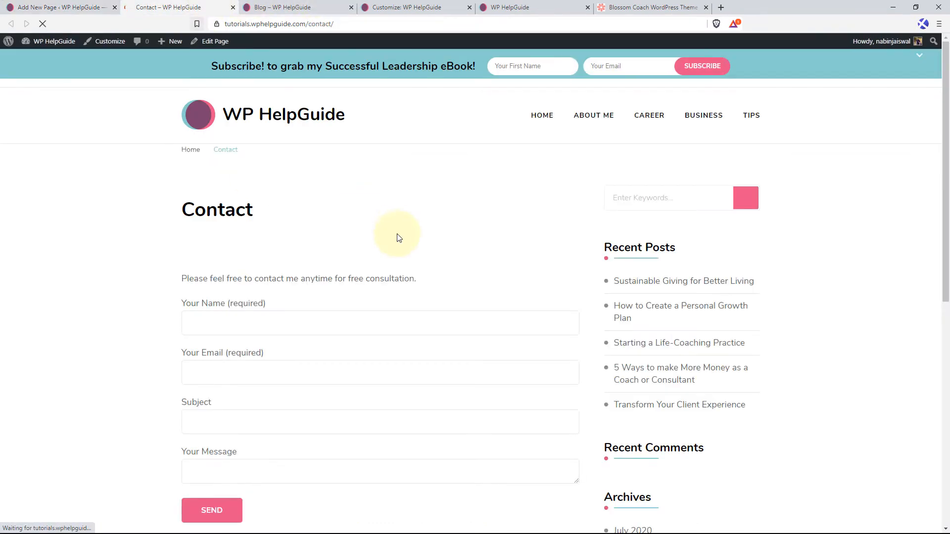
scroll(301, 258, down, 4)
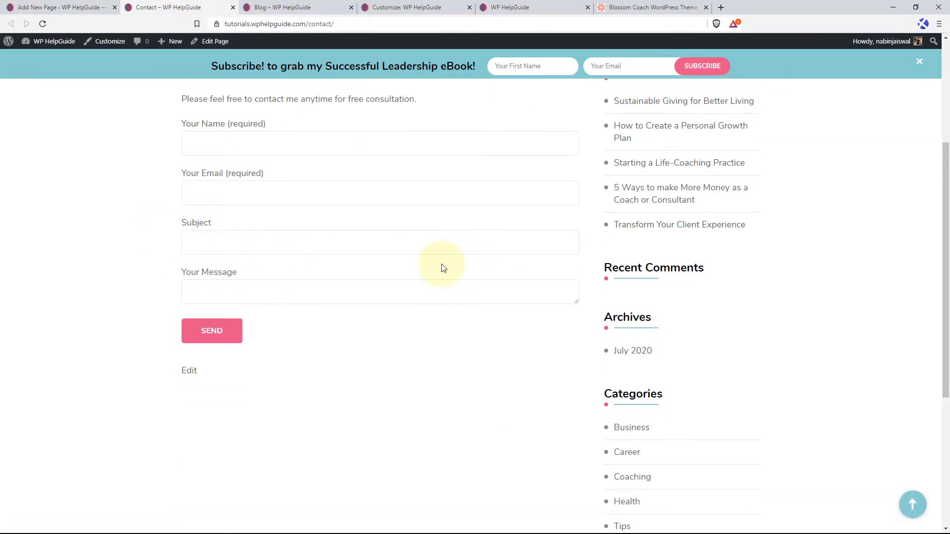
Set the Contact page's sidebar layout to Full Width Centered and update the page.
click(84, 8)
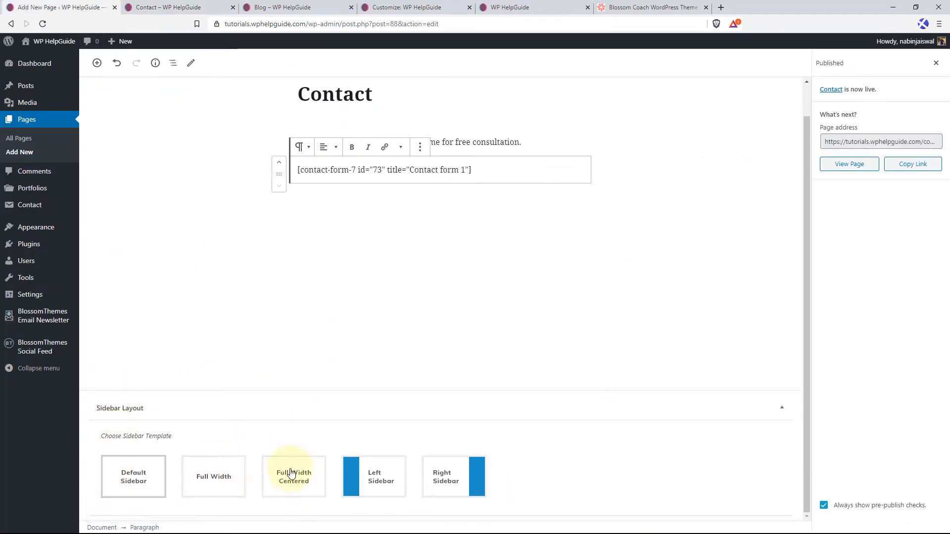
click(298, 482)
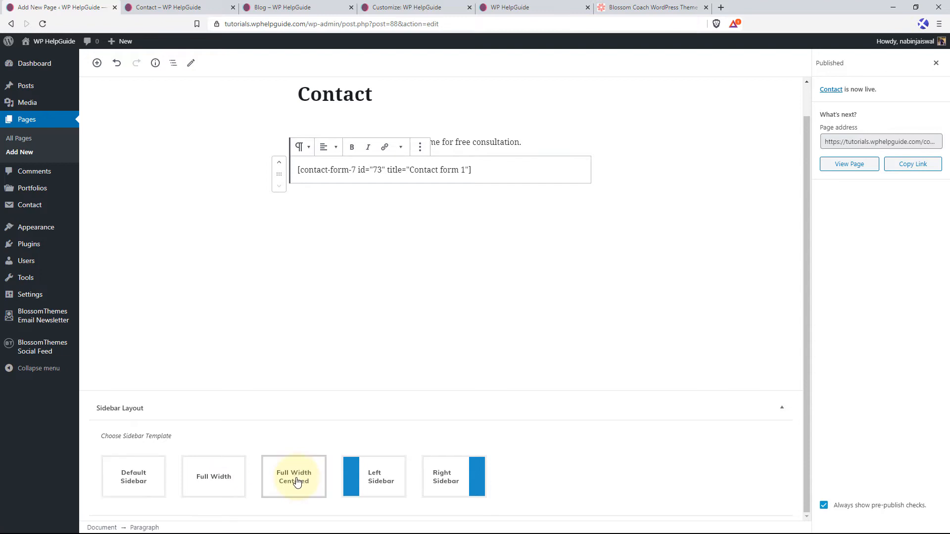
click(935, 63)
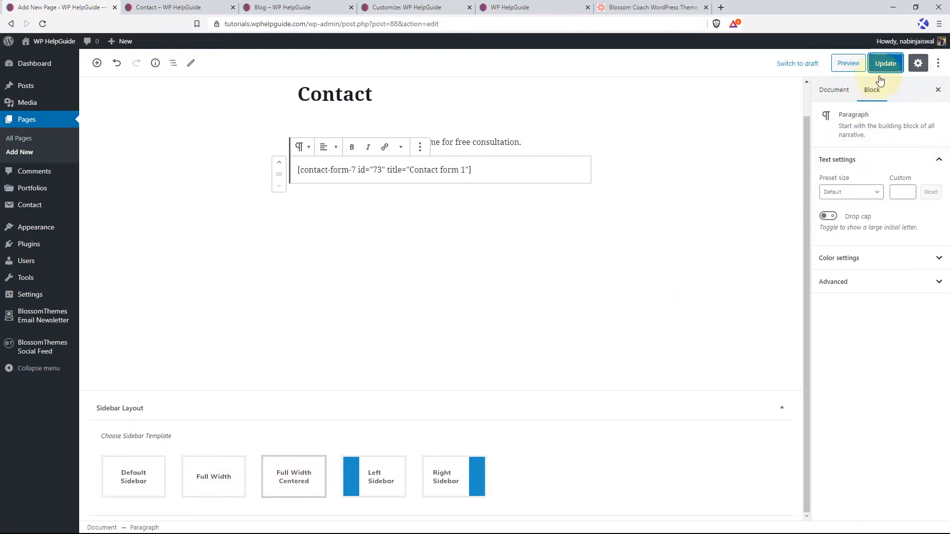
click(886, 66)
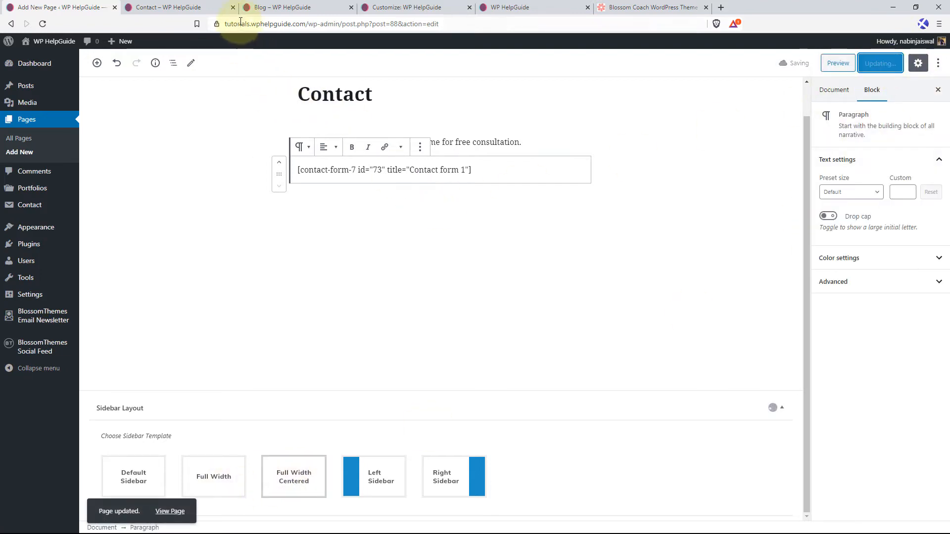
Reload the live Contact page to check its layout.
click(205, 3)
click(42, 24)
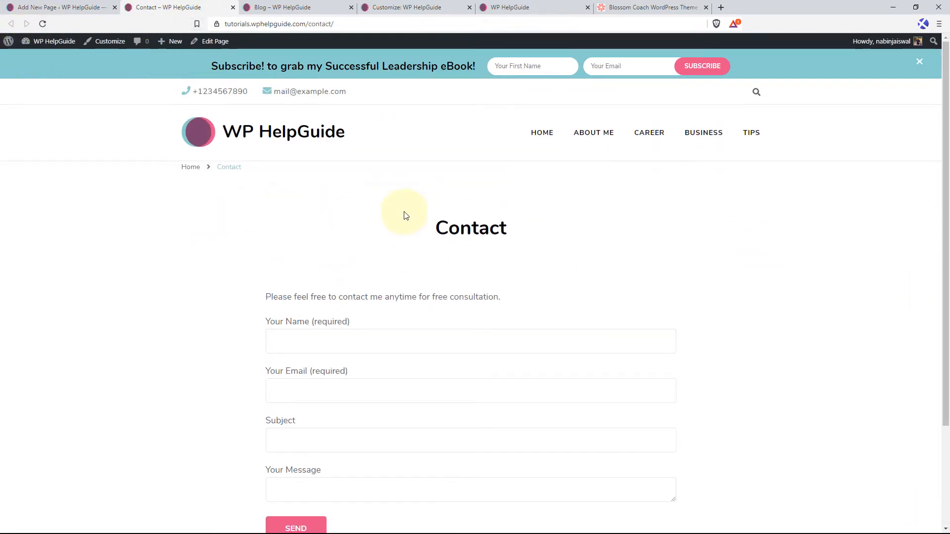
scroll(529, 249, down, 2)
Add the Contact page to the end of the Primary Menu and save the menu.
click(59, 5)
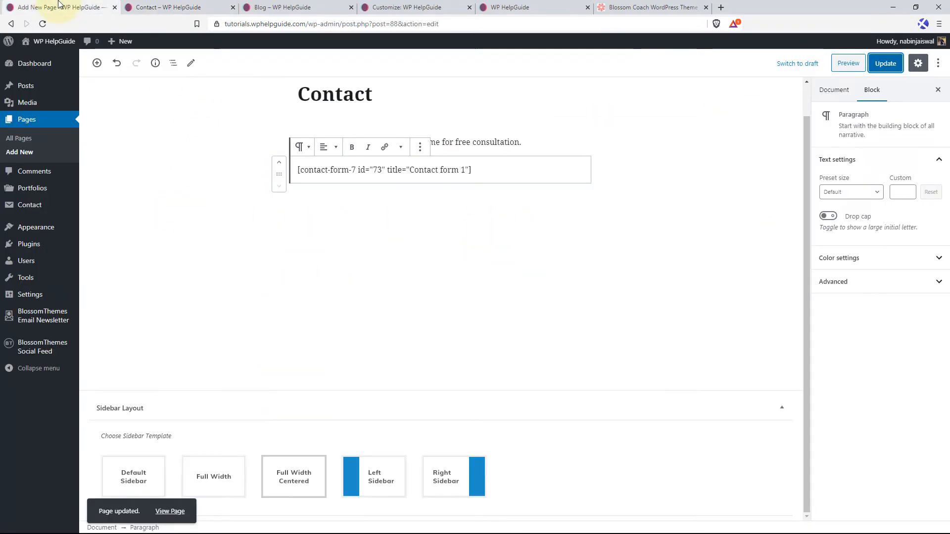
mouse_move(30, 228)
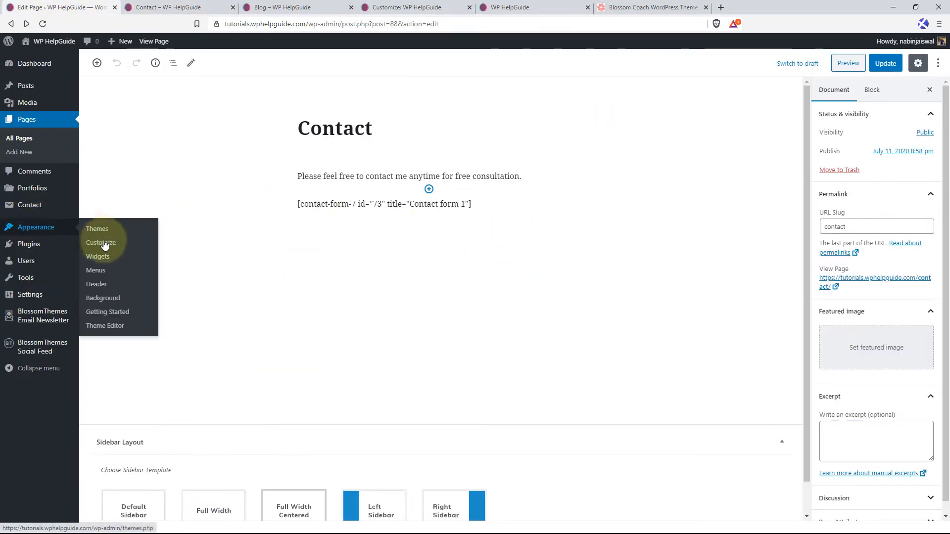
click(99, 272)
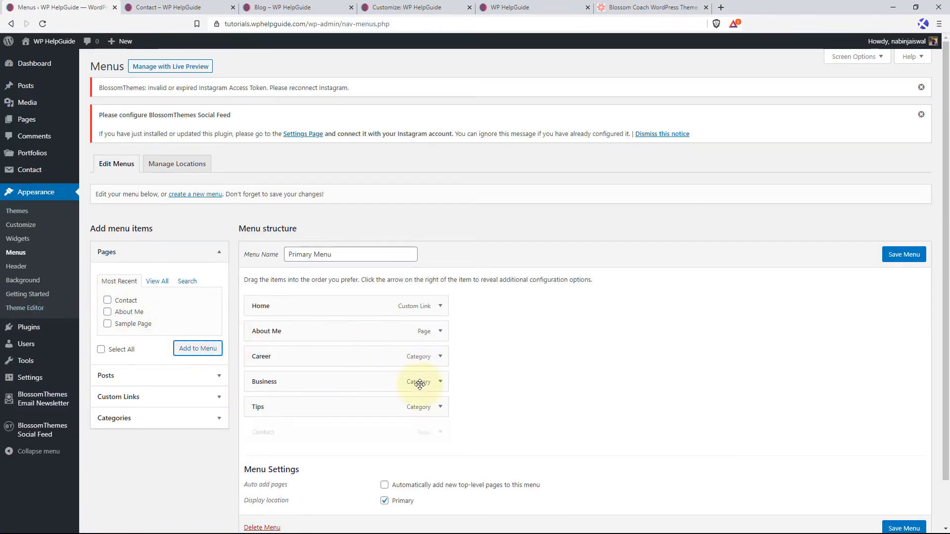
scroll(736, 491, down, 1)
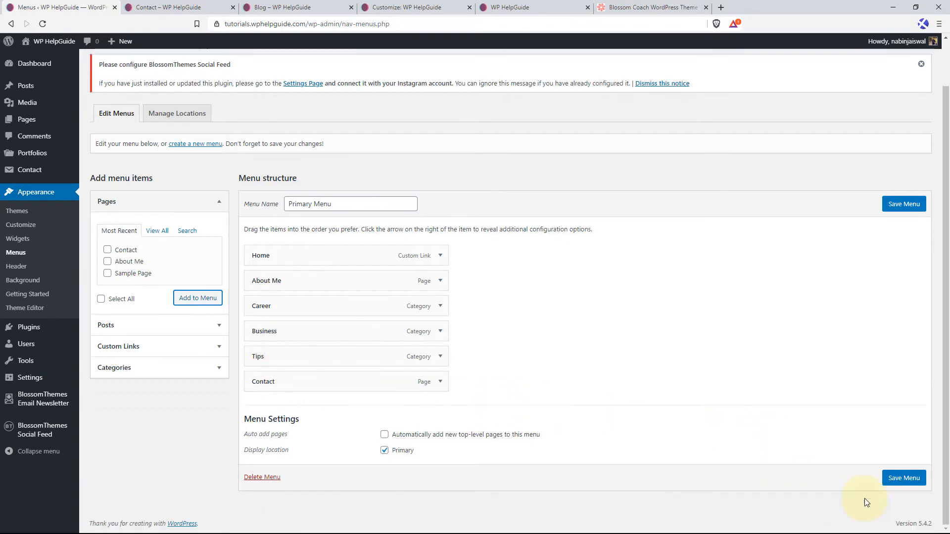
click(901, 478)
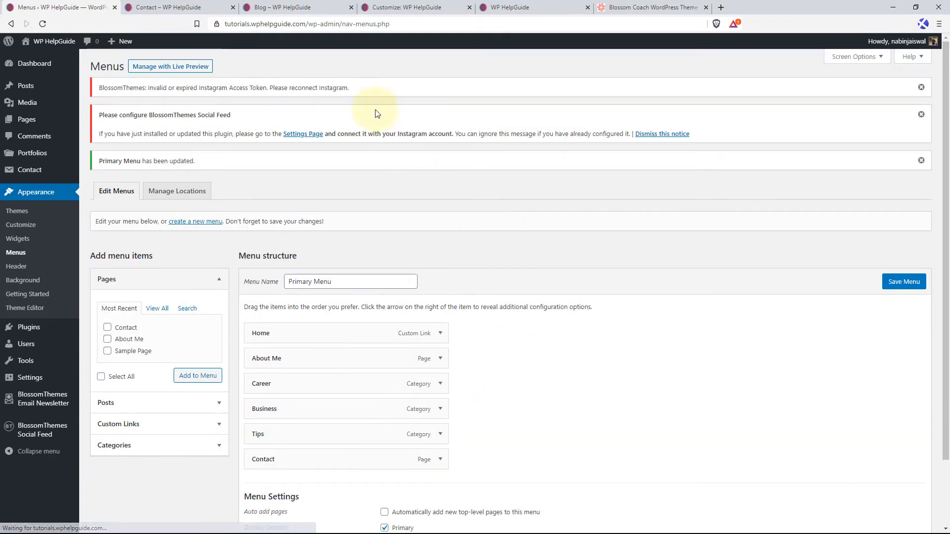
Reload the live homepage and test the Contact and Home links in its header menu.
click(488, 10)
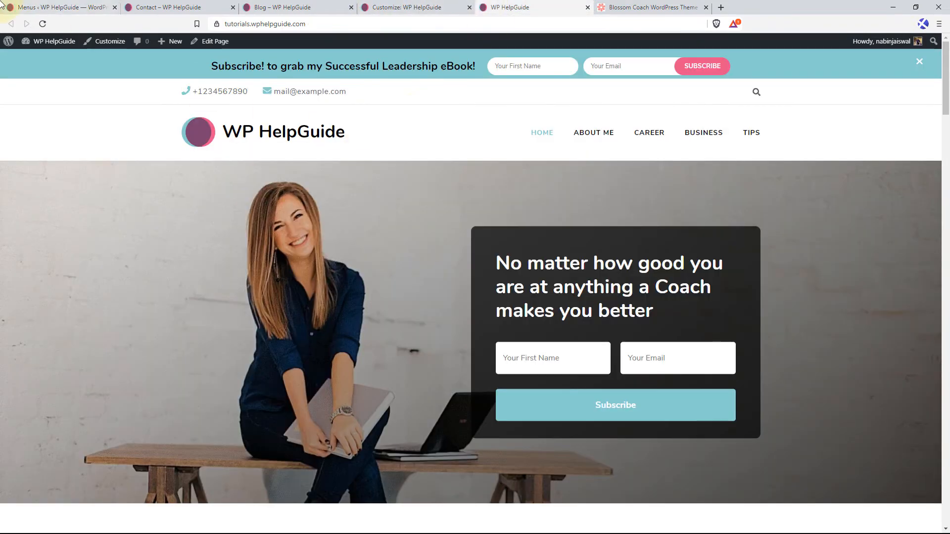
click(43, 25)
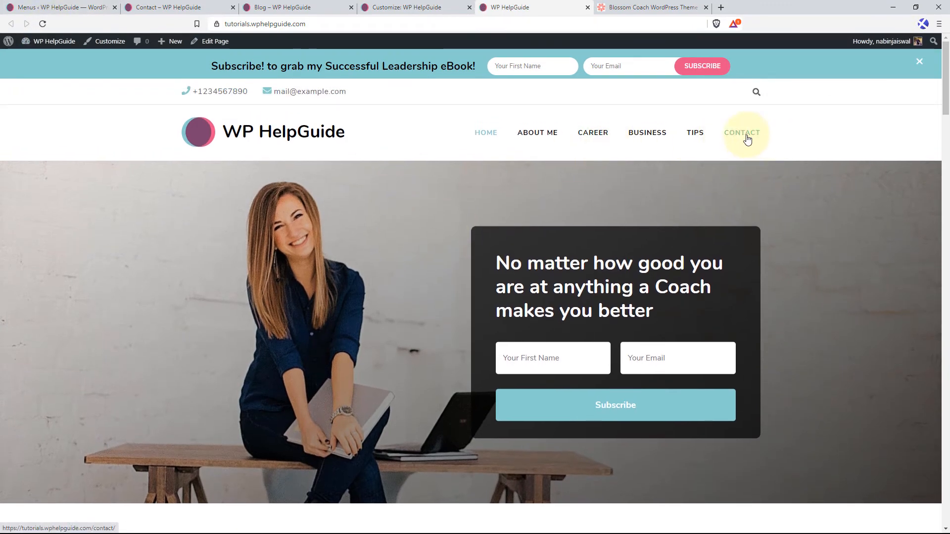
click(746, 140)
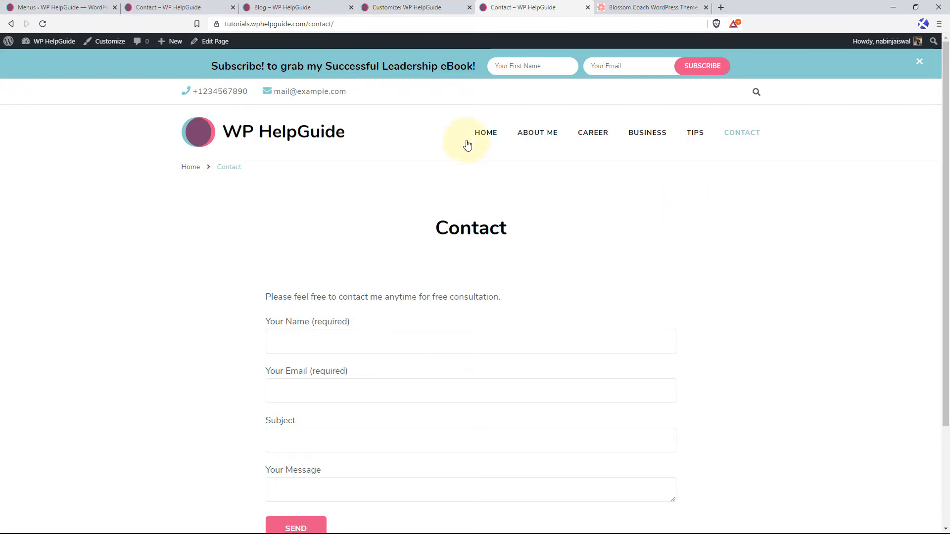
click(484, 134)
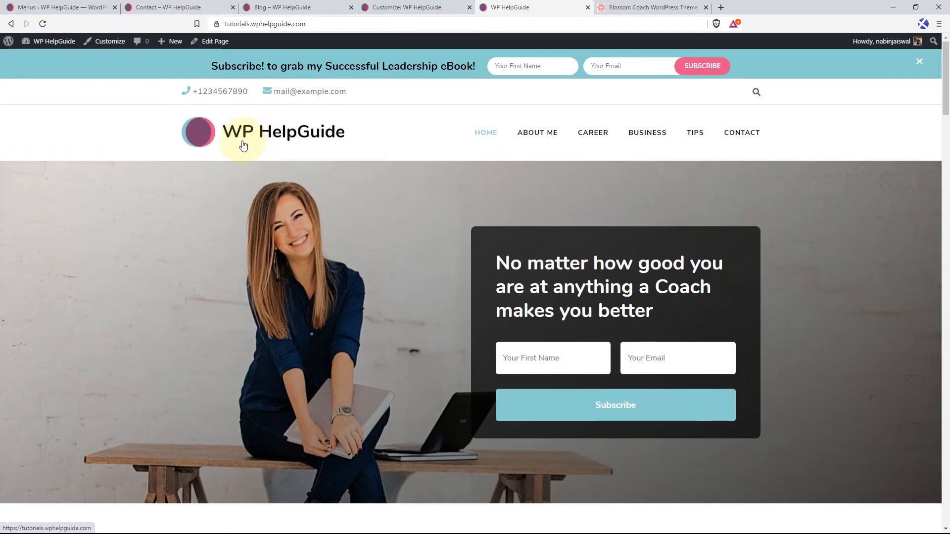
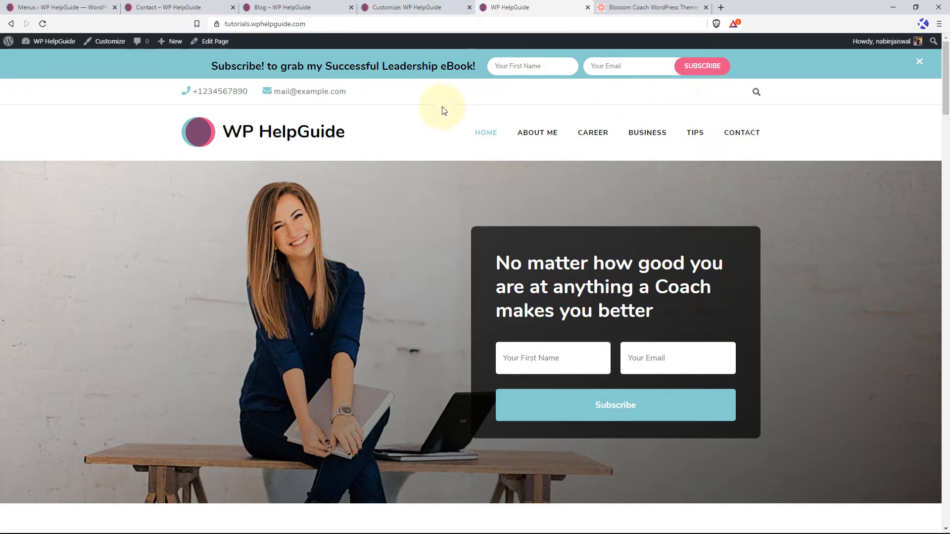
Review the live homepage section by section, from the banner down to the contact form and footer.
scroll(347, 129, down, 1)
scroll(307, 102, up, 1)
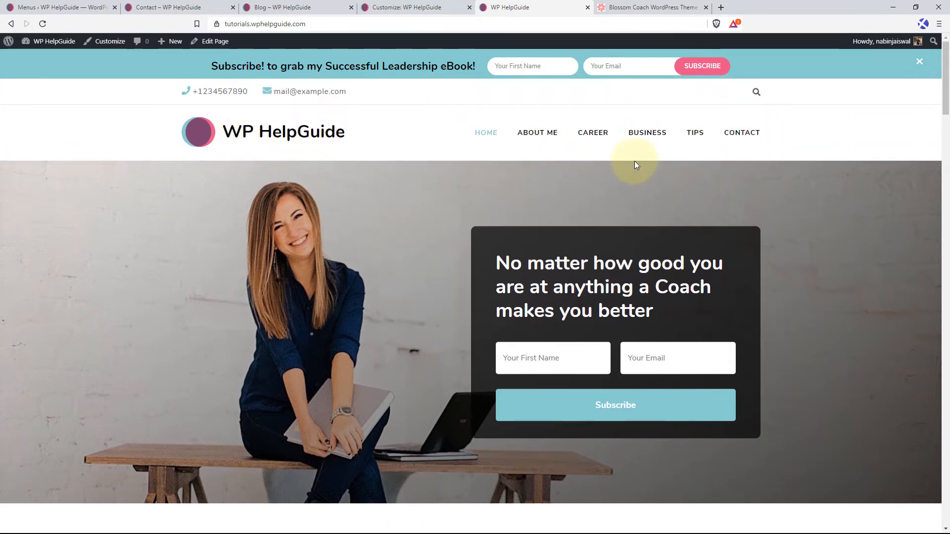
scroll(277, 232, down, 3)
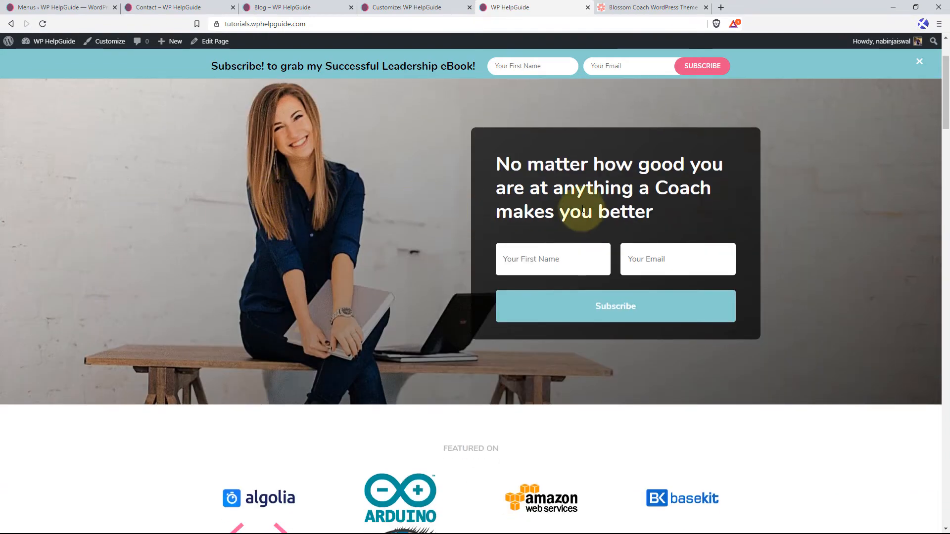
scroll(455, 203, down, 3)
scroll(541, 281, down, 6)
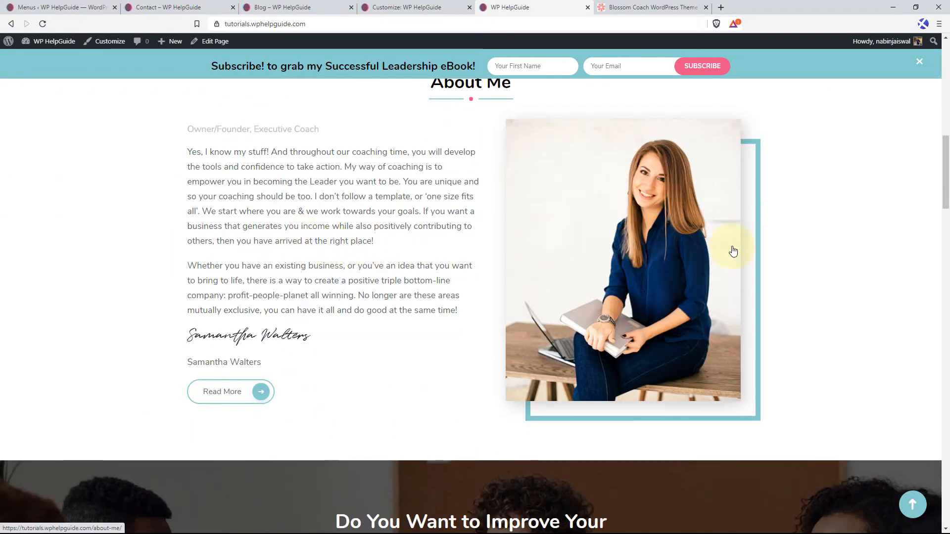
scroll(731, 250, down, 5)
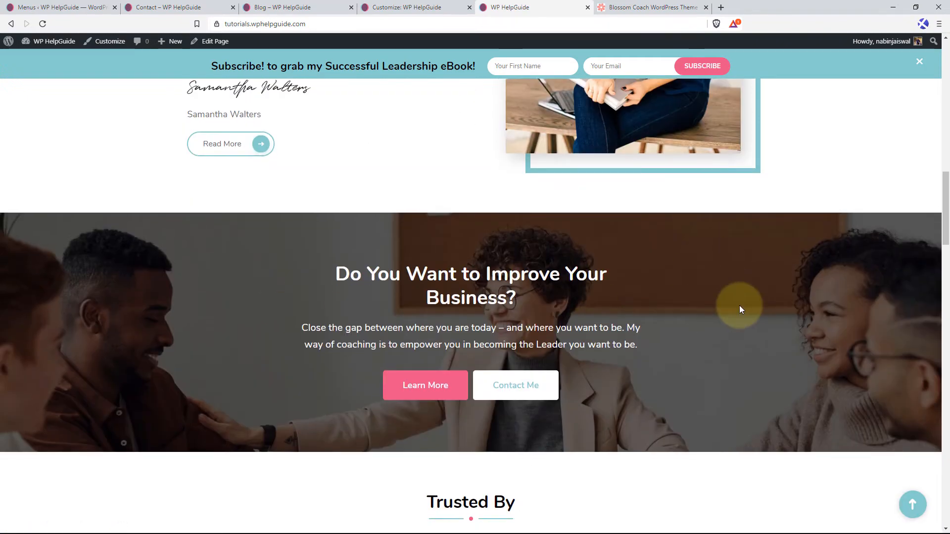
scroll(739, 305, down, 5)
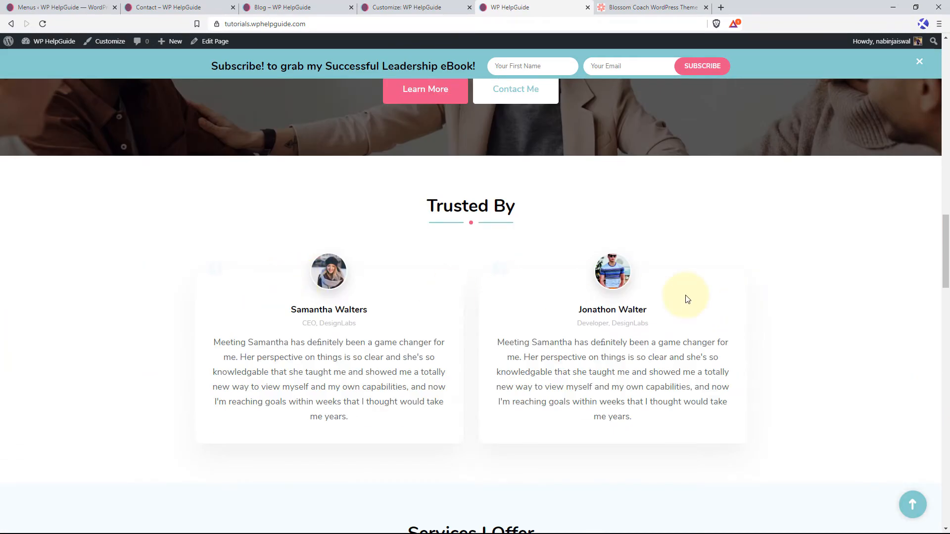
scroll(686, 298, down, 8)
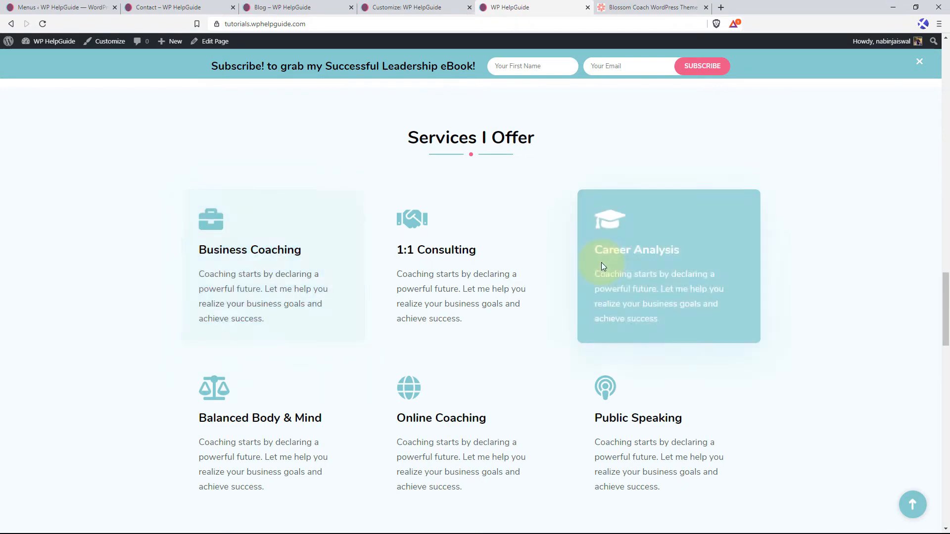
scroll(865, 301, down, 8)
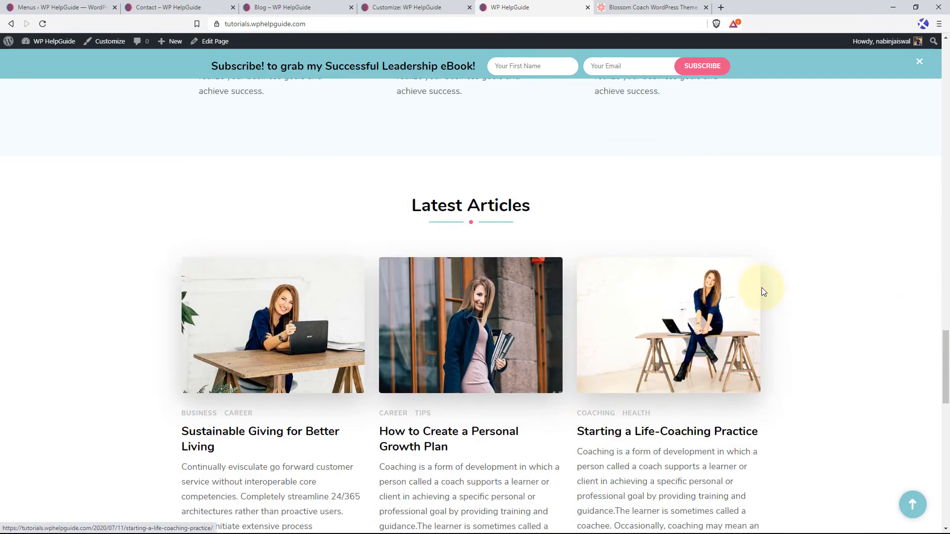
scroll(669, 275, down, 4)
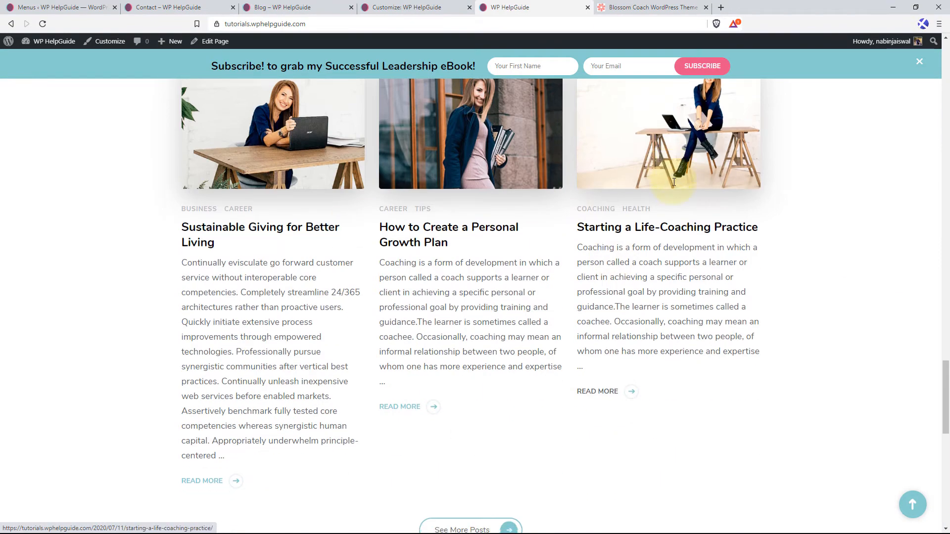
scroll(674, 181, down, 8)
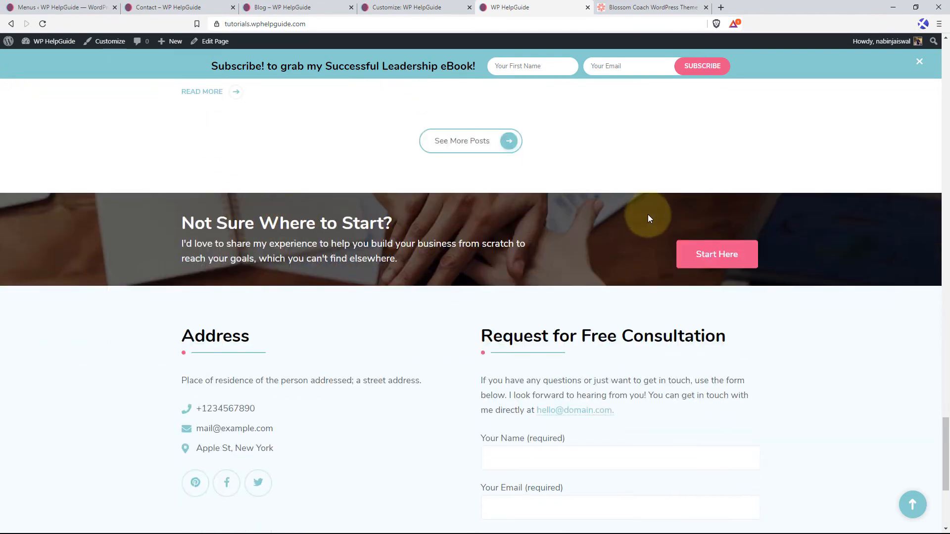
scroll(649, 218, down, 2)
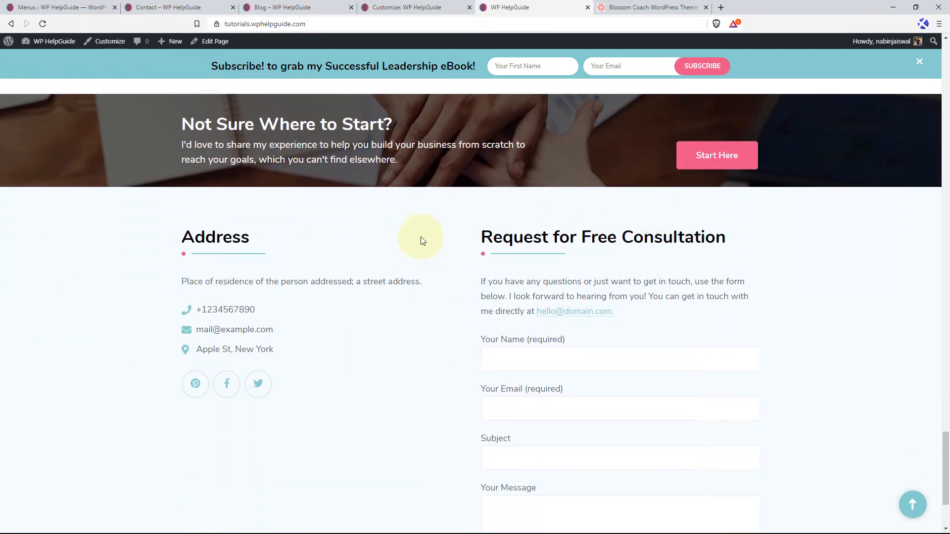
scroll(386, 234, down, 2)
scroll(445, 190, down, 1)
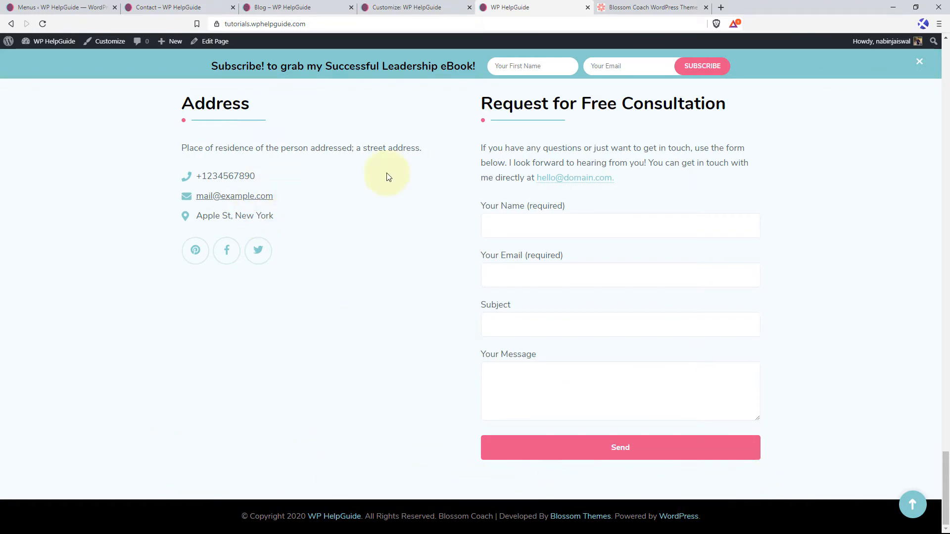
Return to the Customizer and enable the Newsletter Section in the General Settings' Newsletter Settings.
click(415, 7)
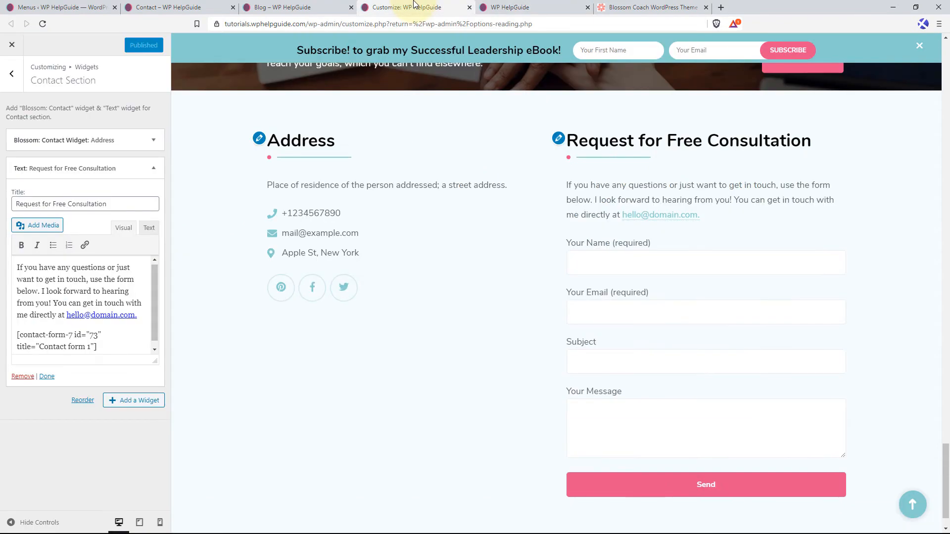
click(154, 171)
click(12, 75)
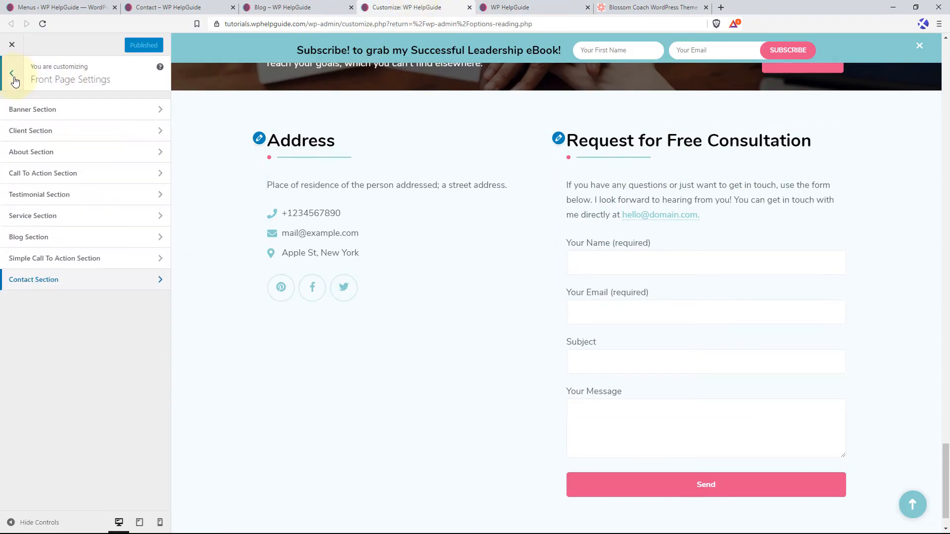
click(14, 81)
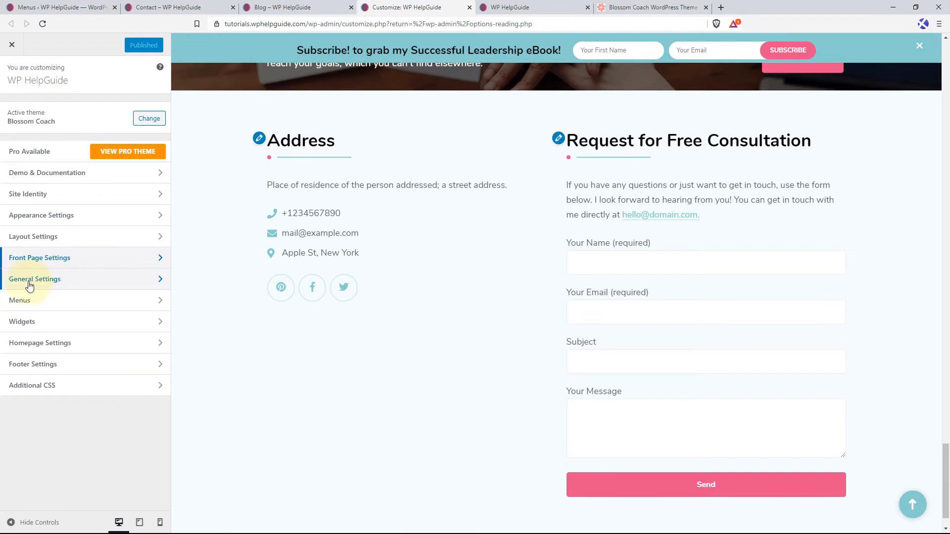
click(86, 281)
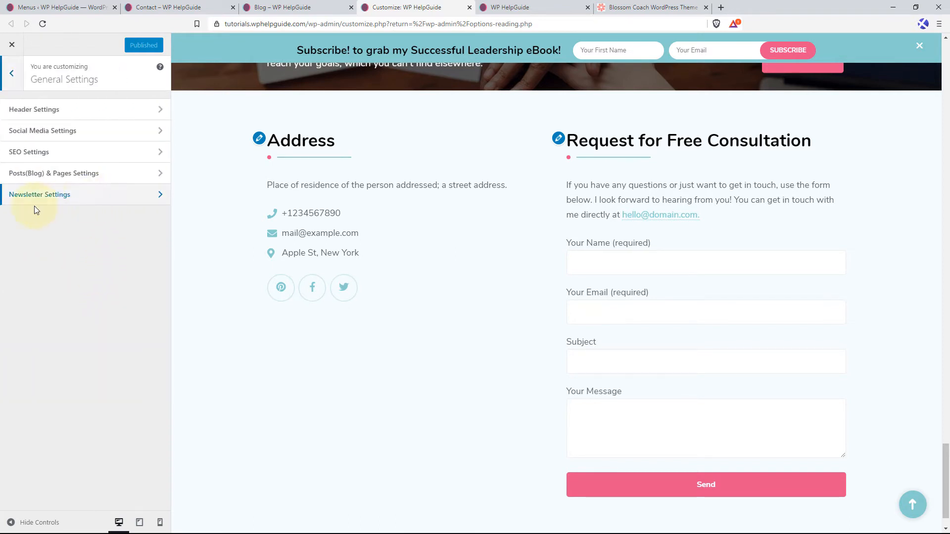
click(74, 201)
click(151, 105)
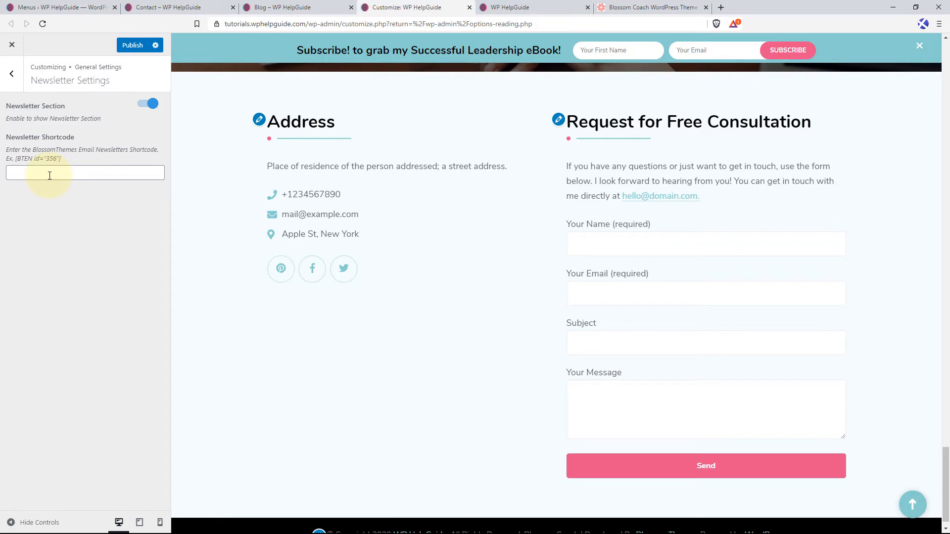
scroll(438, 376, down, 1)
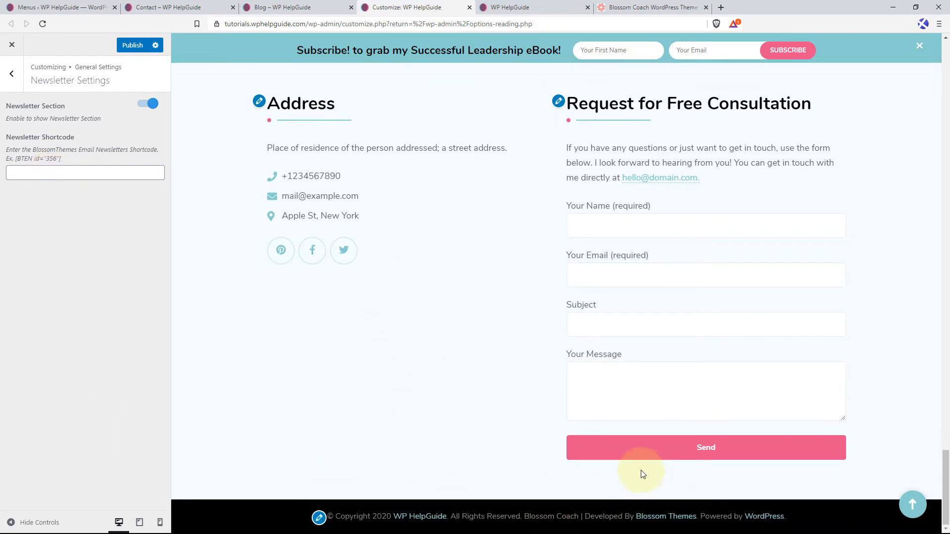
Create a new BlossomThemes Email Newsletter in the WordPress admin, titled "Sign up for Newsletter".
click(81, 4)
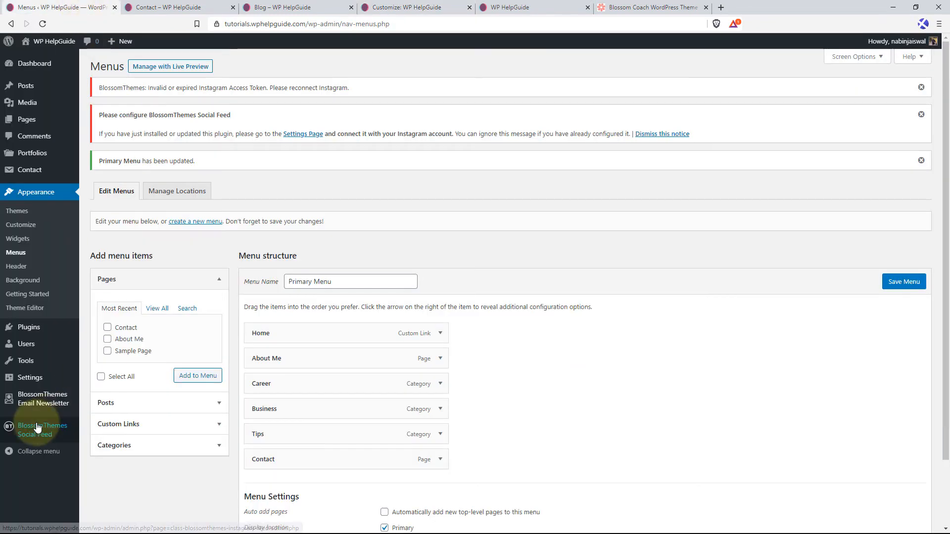
mouse_move(30, 399)
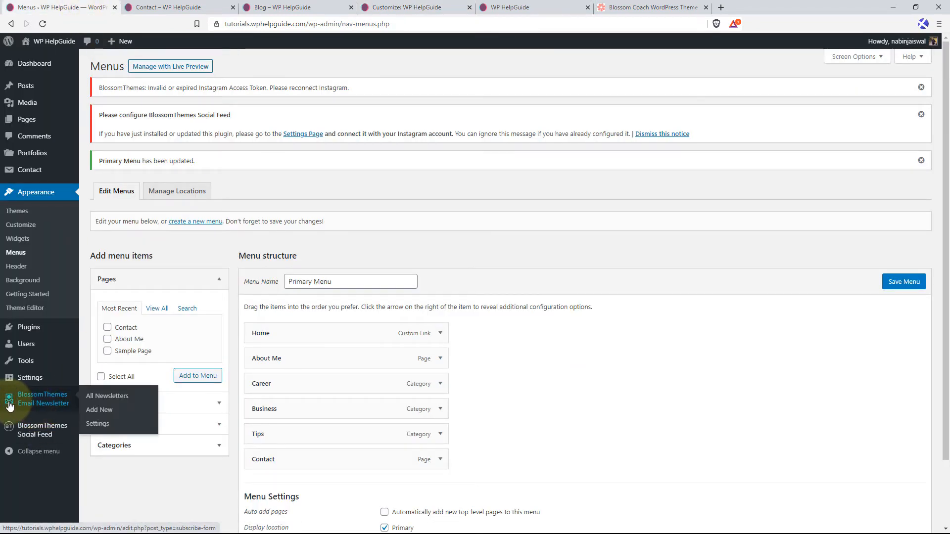
click(100, 416)
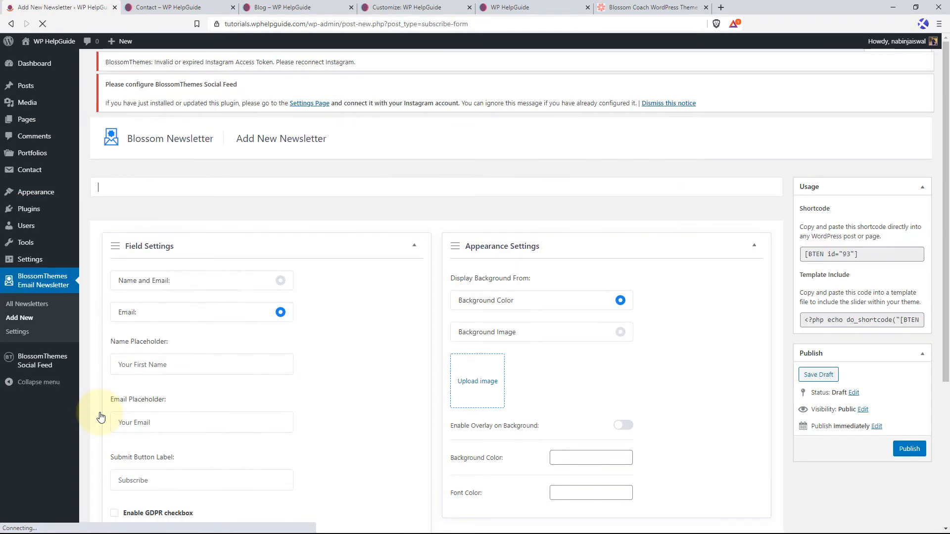
text(Sign up for Newsletter)
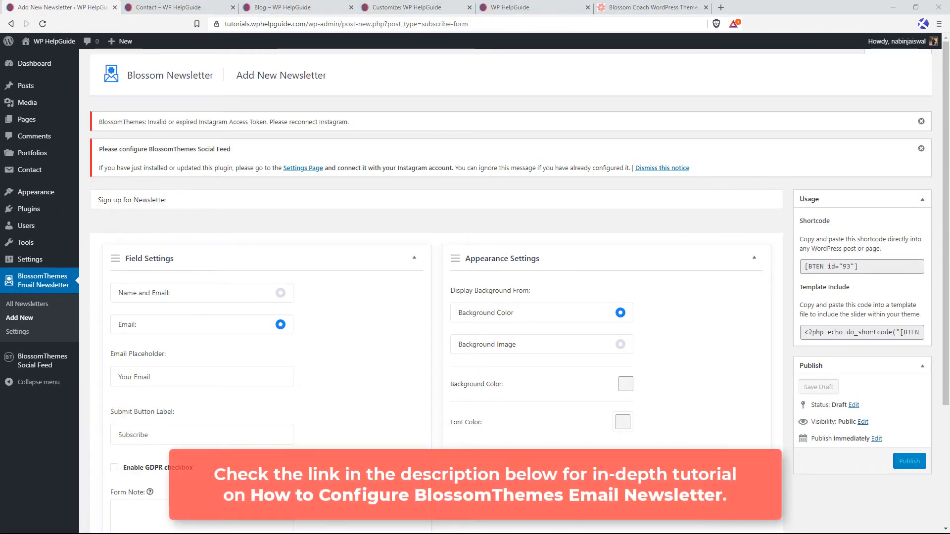
Set the newsletter form to Name and Email, enable the GDPR checkbox, and add the note "And get free eBook of successful leadership".
click(280, 293)
scroll(286, 333, down, 5)
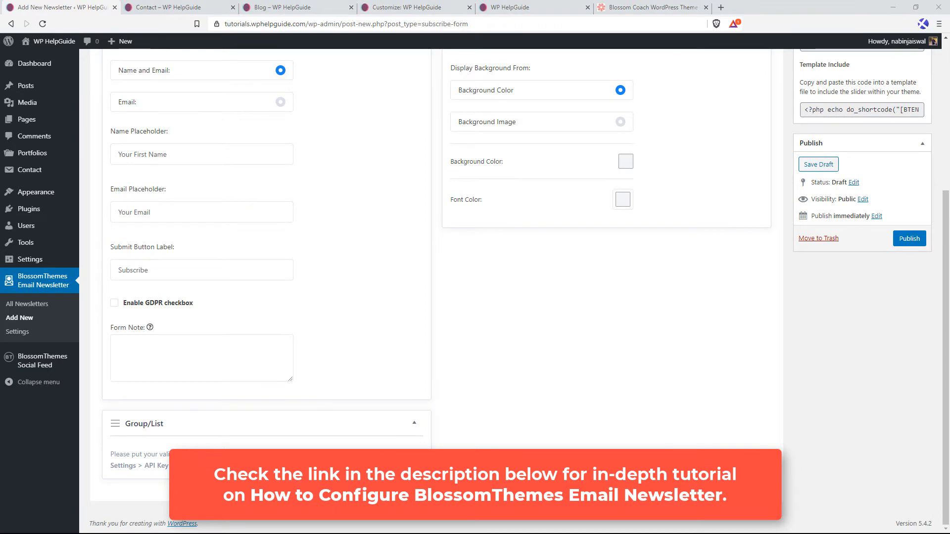
click(114, 303)
text(And get free eBook of successful leadership)
scroll(618, 239, up, 1)
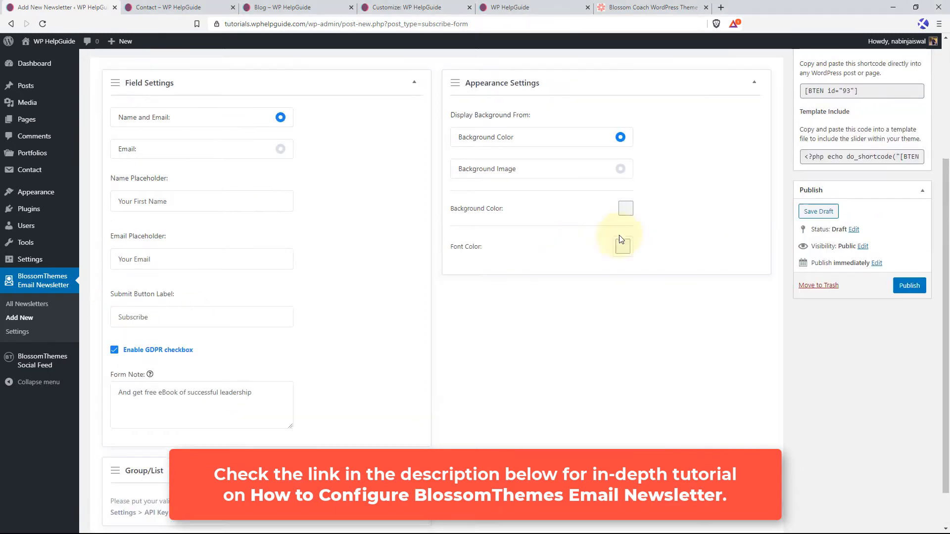
Set the newsletter's background color to light teal and its font color to black.
click(625, 211)
click(658, 278)
key(ctrl+v)
click(623, 250)
click(650, 296)
click(593, 306)
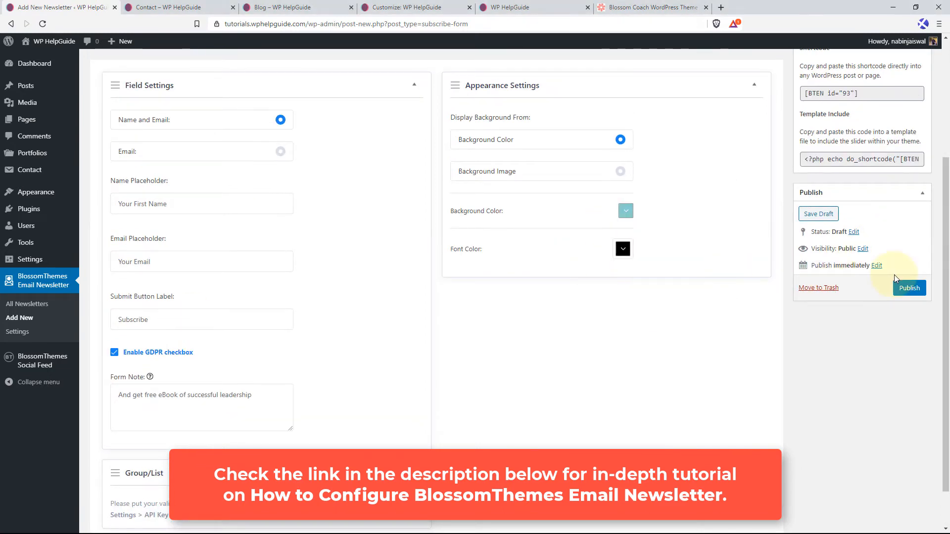
Publish the newsletter and copy its shortcode.
click(911, 289)
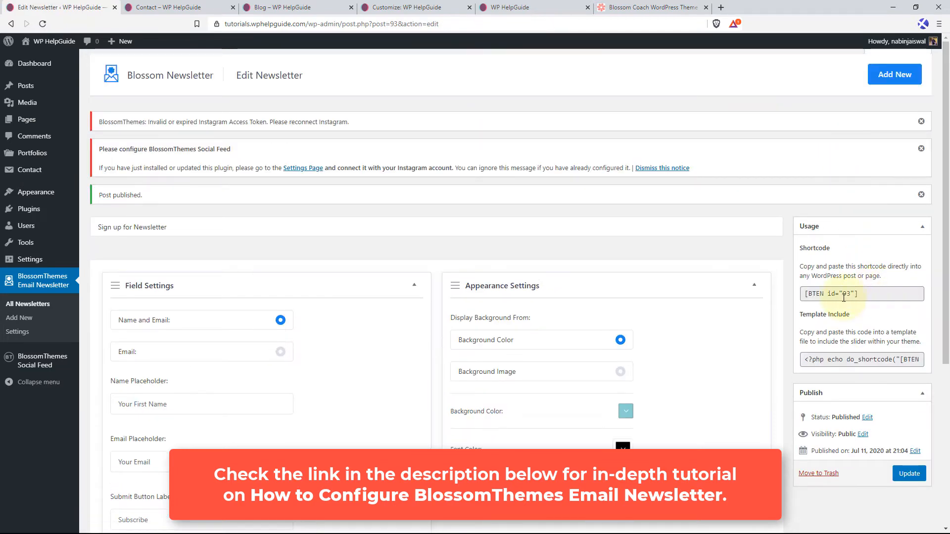
click(846, 294)
right_click(844, 297)
click(847, 309)
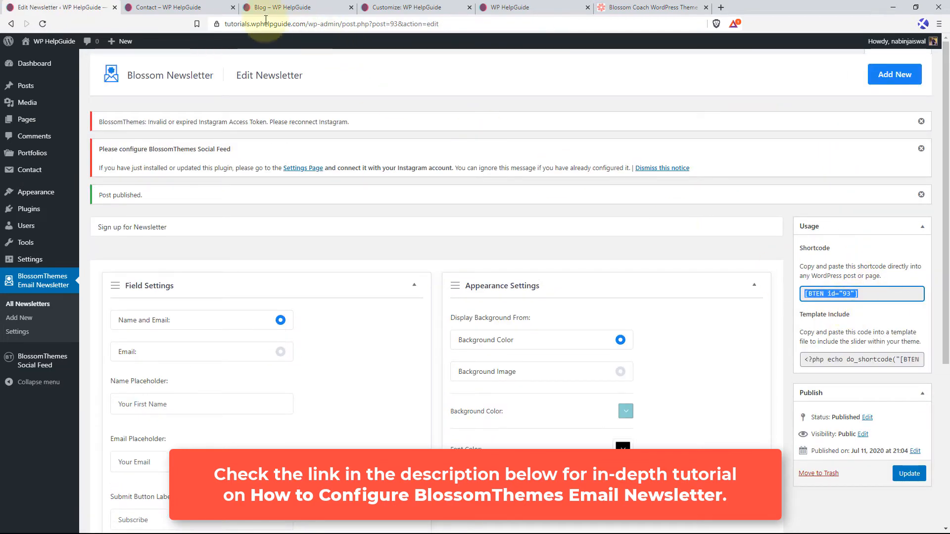
Enter [BTEN id="93"] as the Newsletter Shortcode in the Customizer, publish, and check the section above the footer.
click(400, 8)
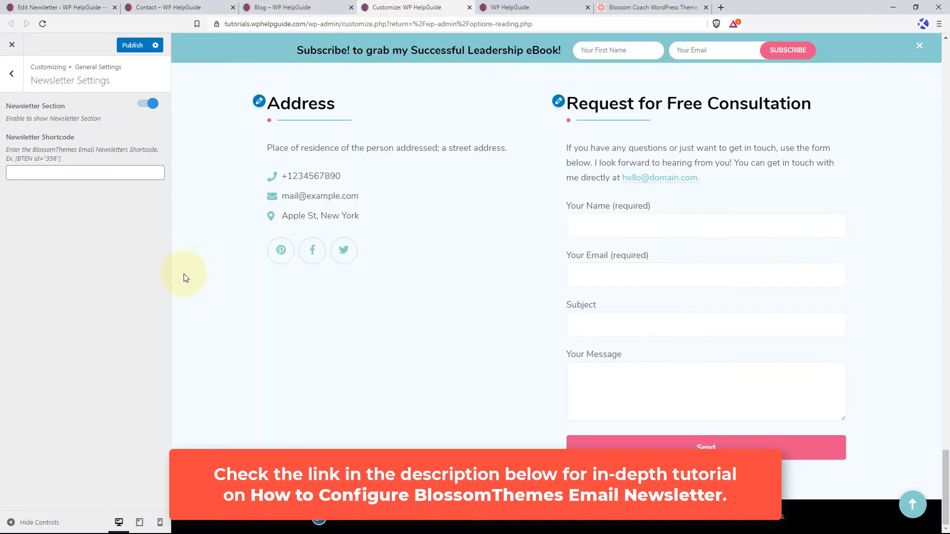
right_click(75, 176)
click(94, 248)
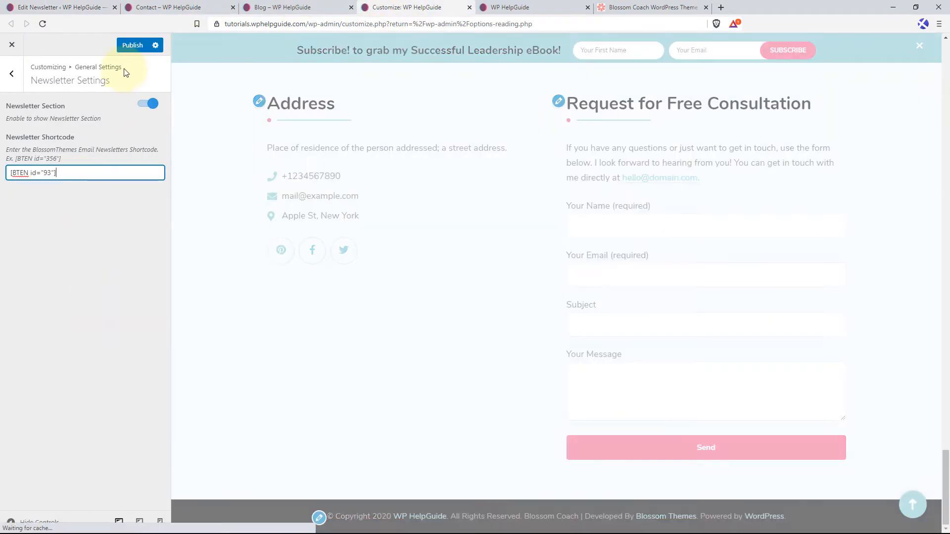
click(132, 45)
scroll(447, 287, down, 2)
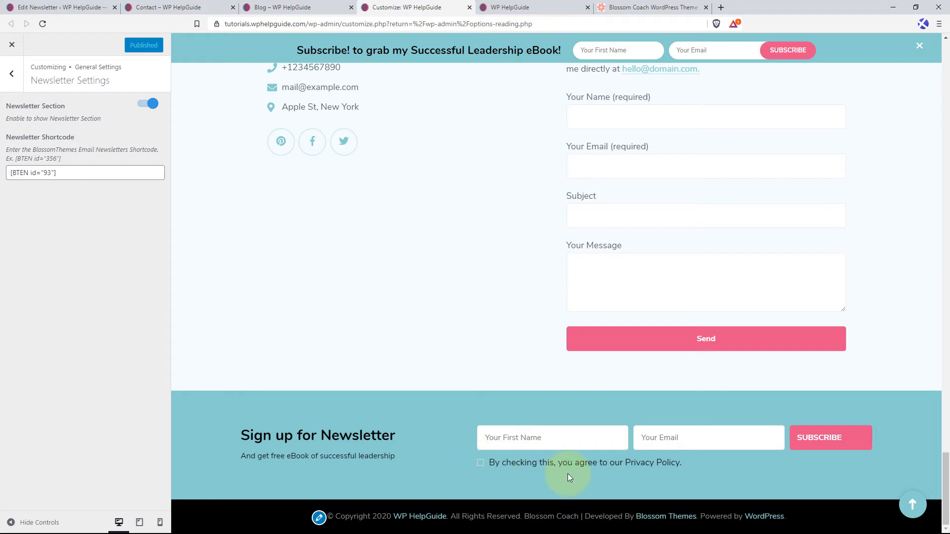
Add a header social link in Social Media Settings with the fab fa-facebook icon and the link facebook.com/wphelpguide.
click(11, 75)
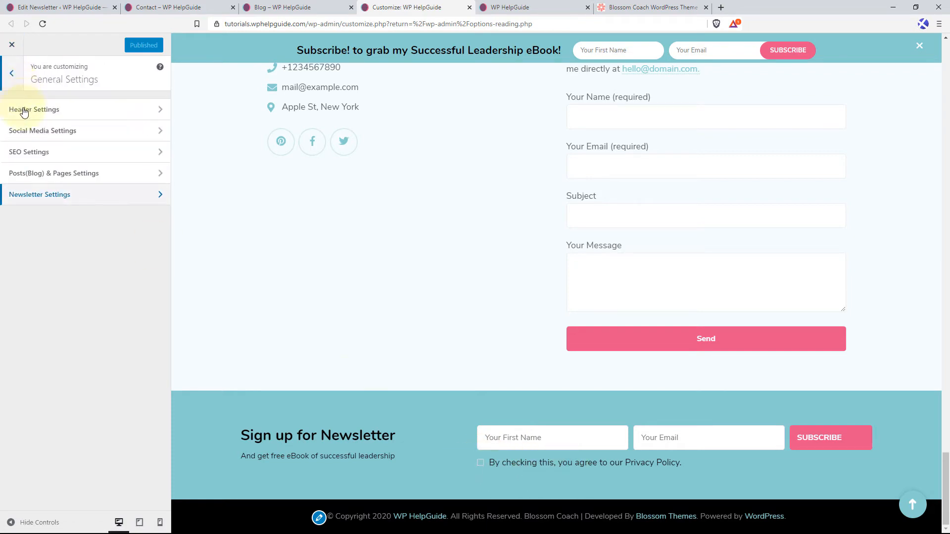
click(912, 505)
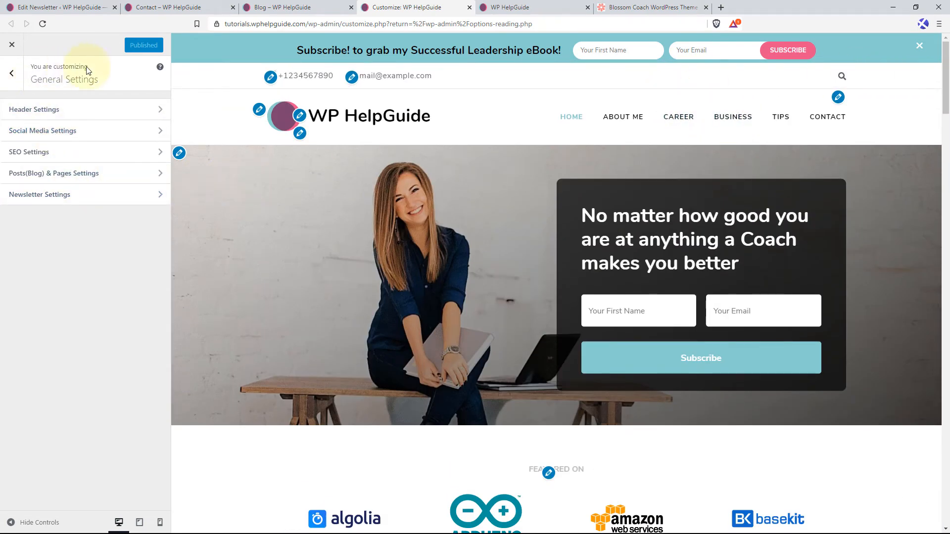
click(64, 137)
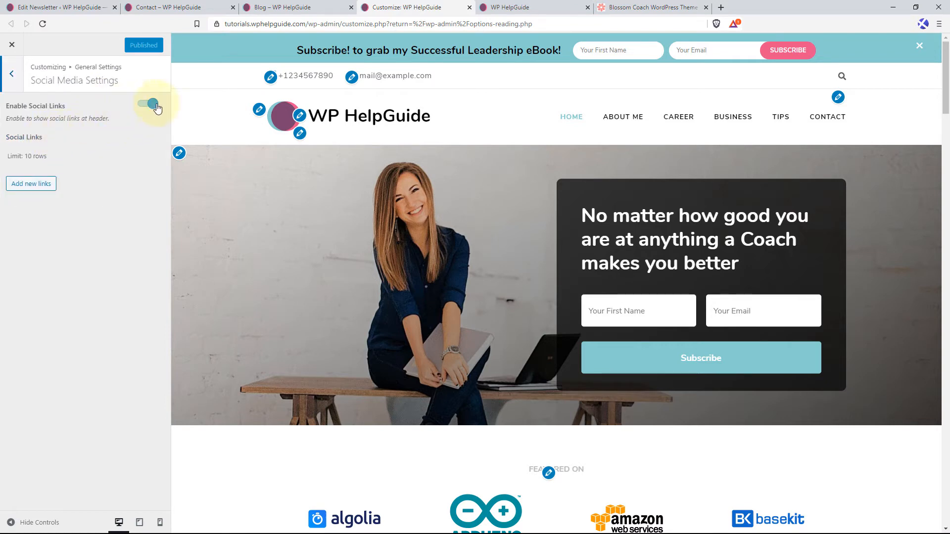
click(46, 186)
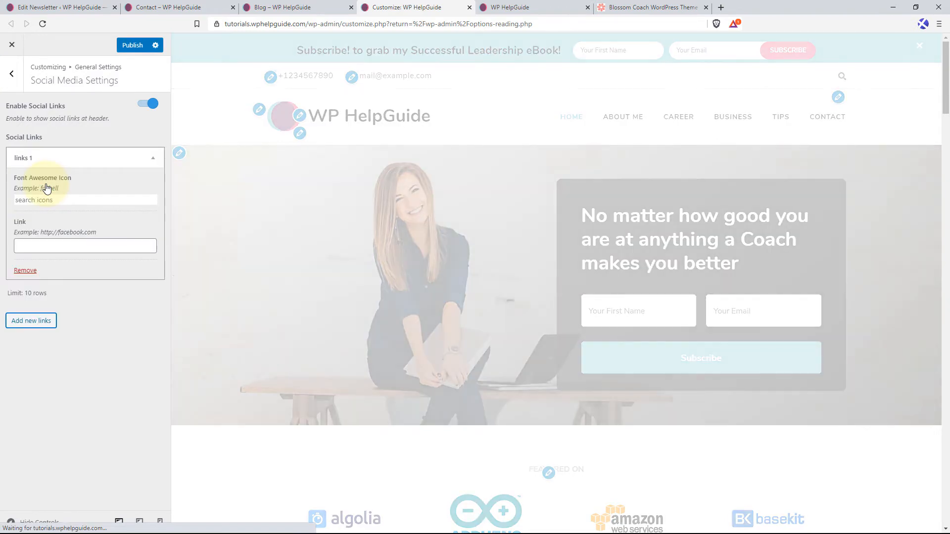
click(70, 200)
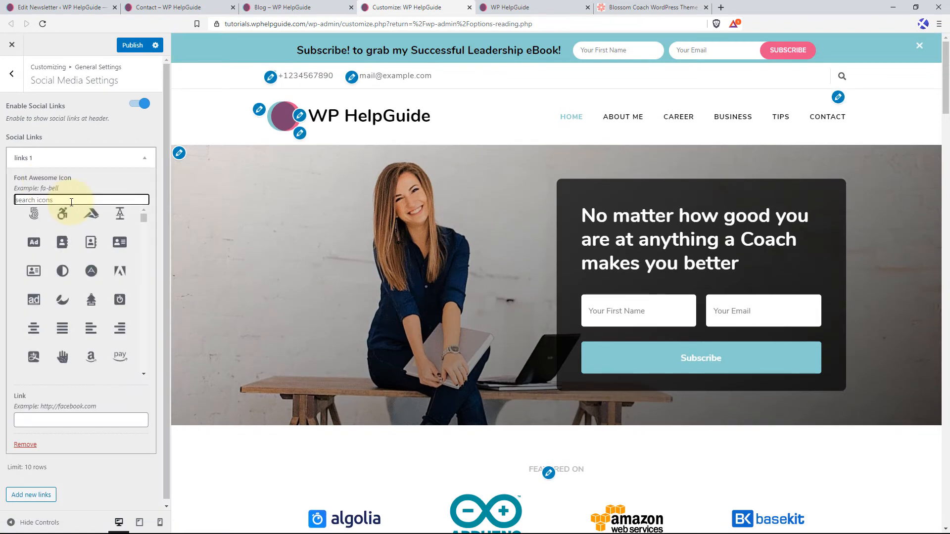
text(fac)
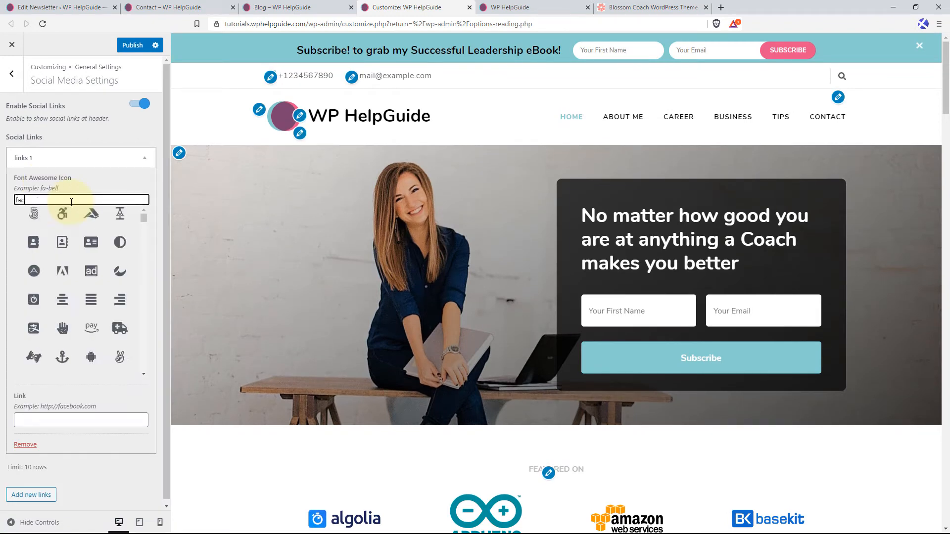
text(ebook)
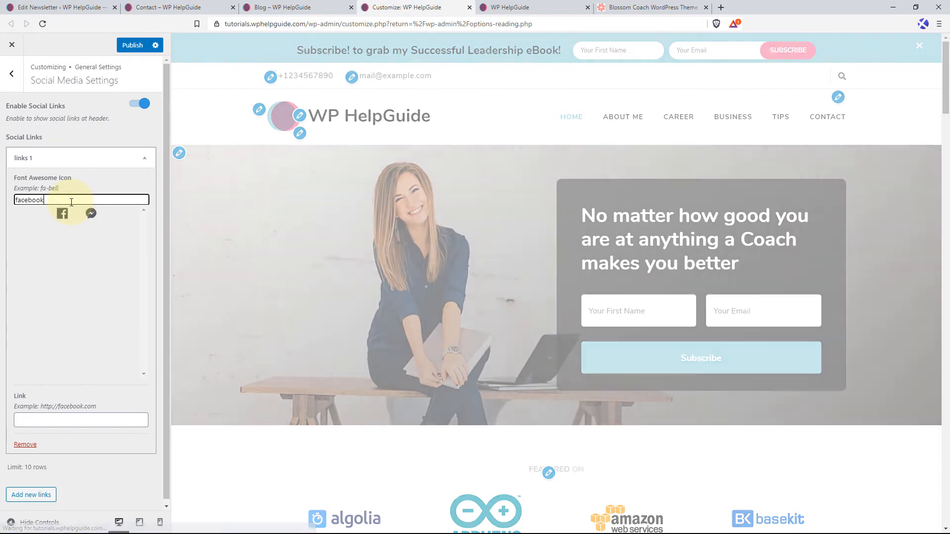
click(62, 213)
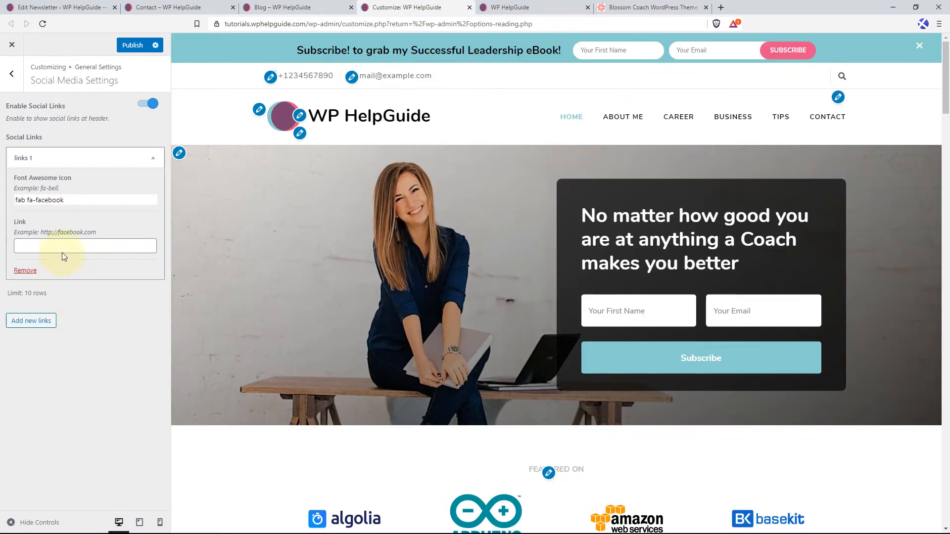
click(63, 249)
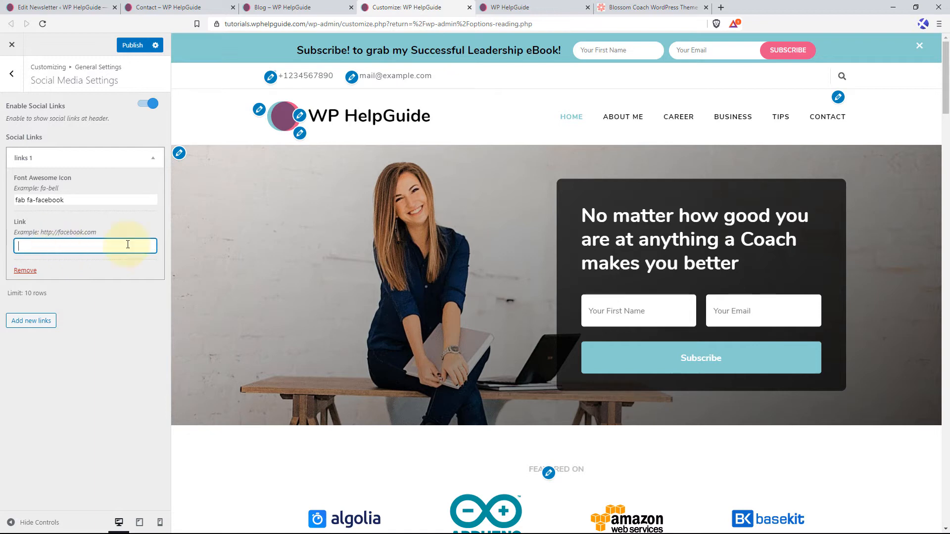
key(ctrl+v)
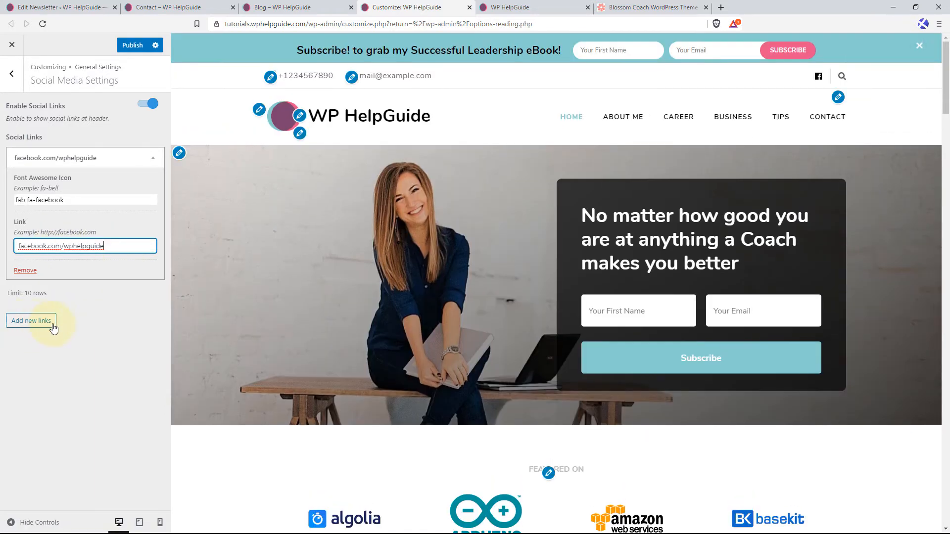
click(42, 322)
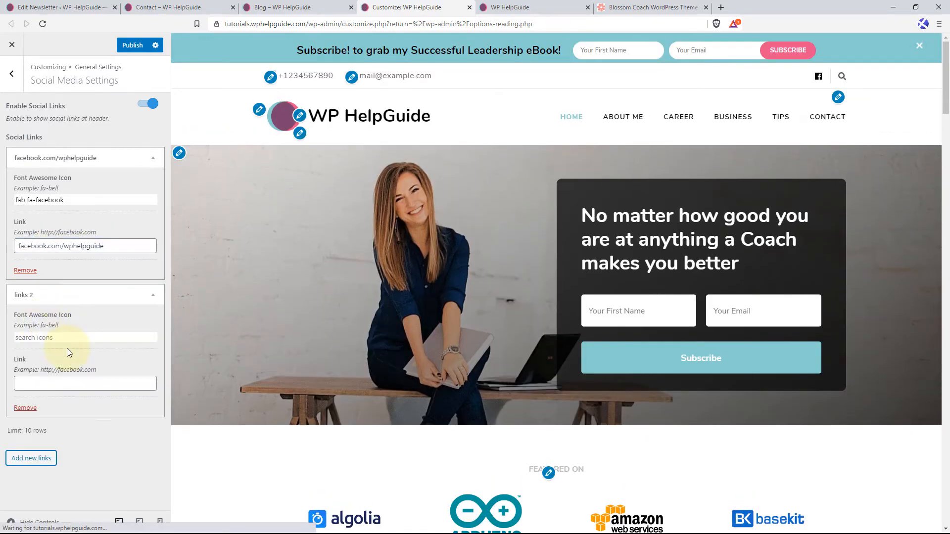
click(79, 337)
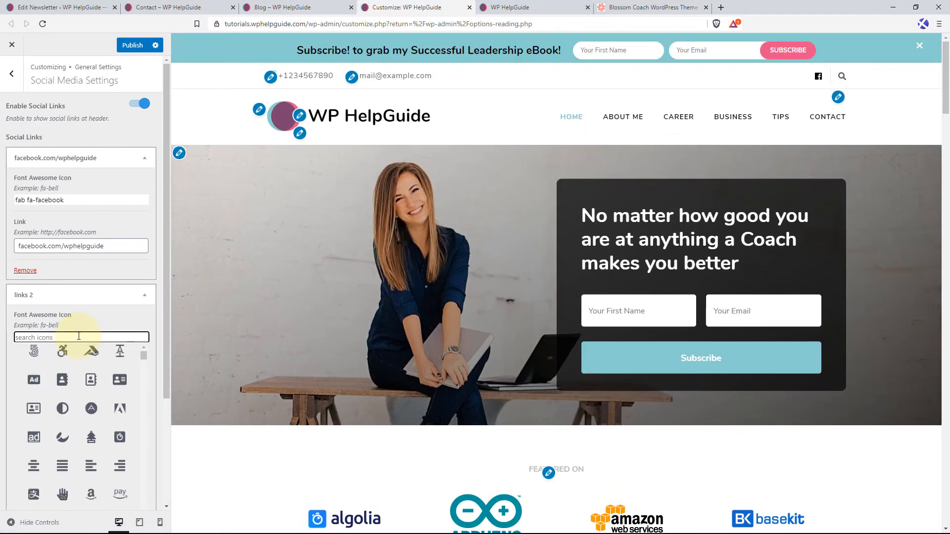
text(tw)
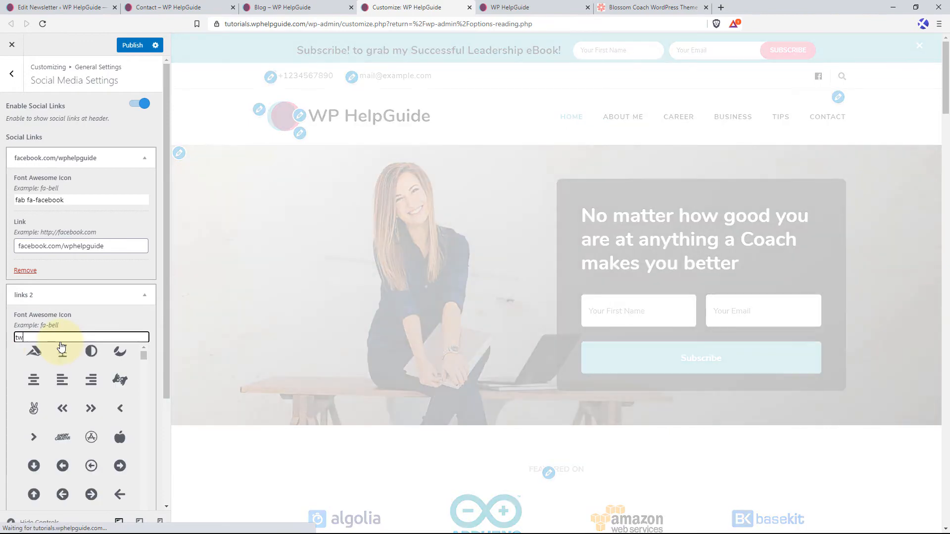
click(62, 348)
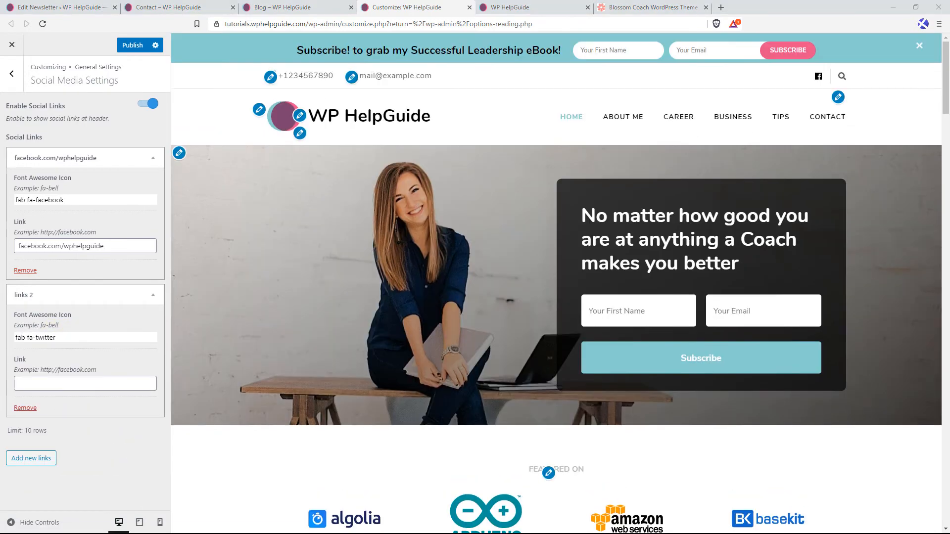
key(ctrl+v)
click(31, 458)
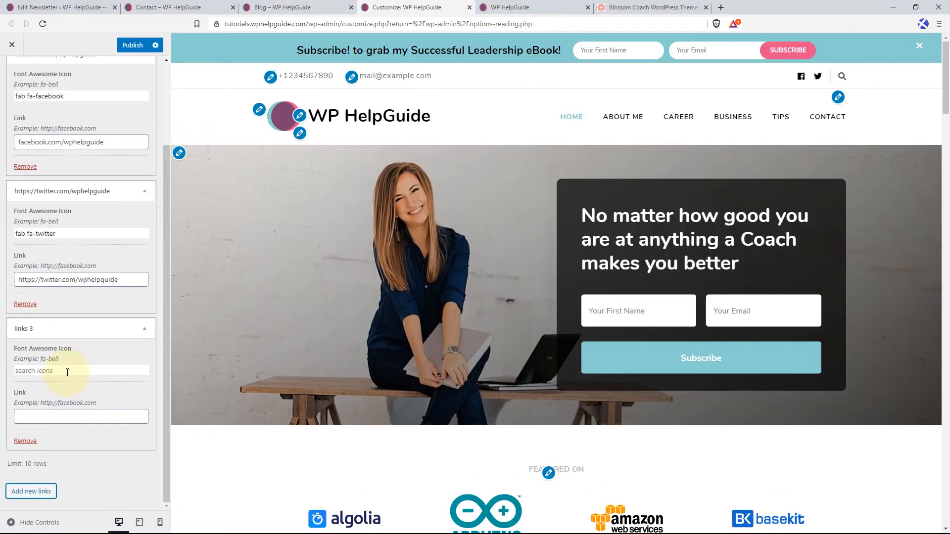
click(69, 371)
click(111, 369)
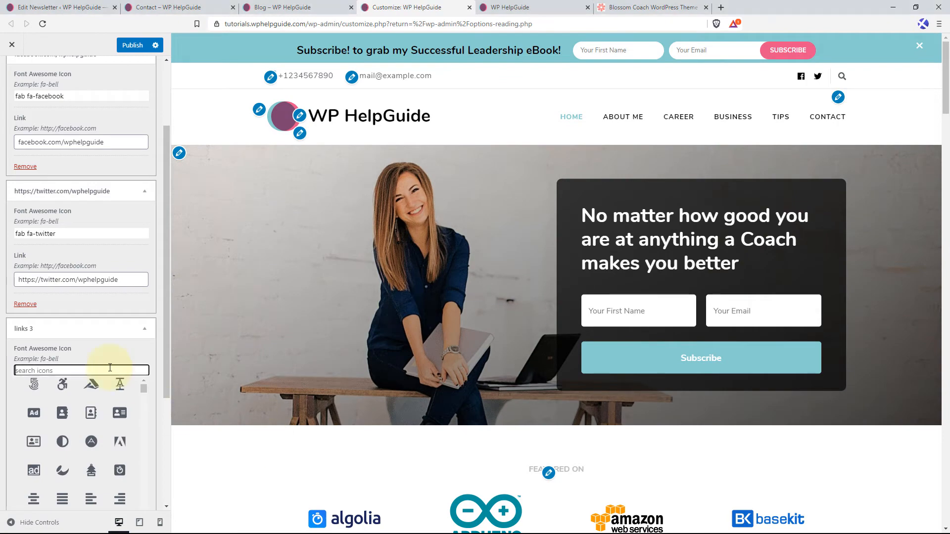
text(pinterest)
click(64, 385)
click(68, 417)
text(https://www.pinterest.com/wphelpguide)
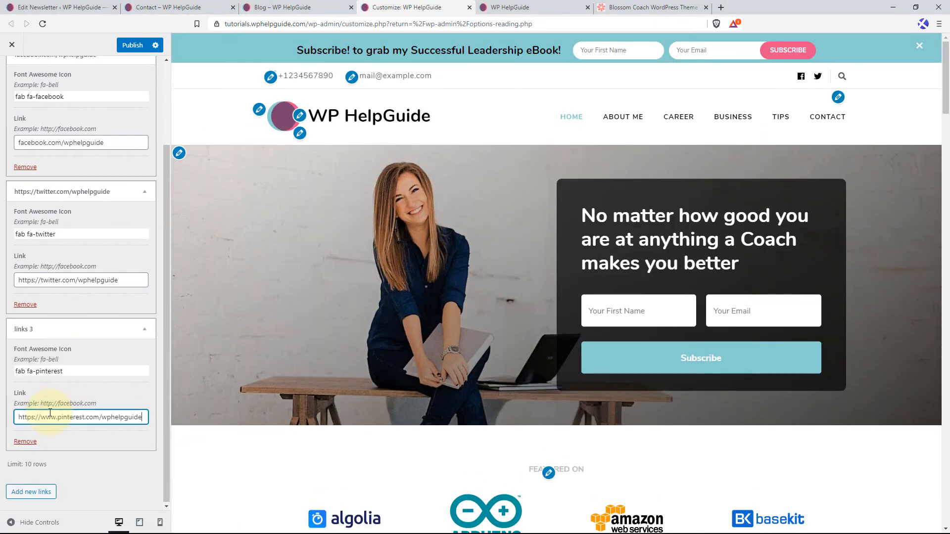
click(144, 192)
click(153, 156)
click(153, 208)
click(31, 261)
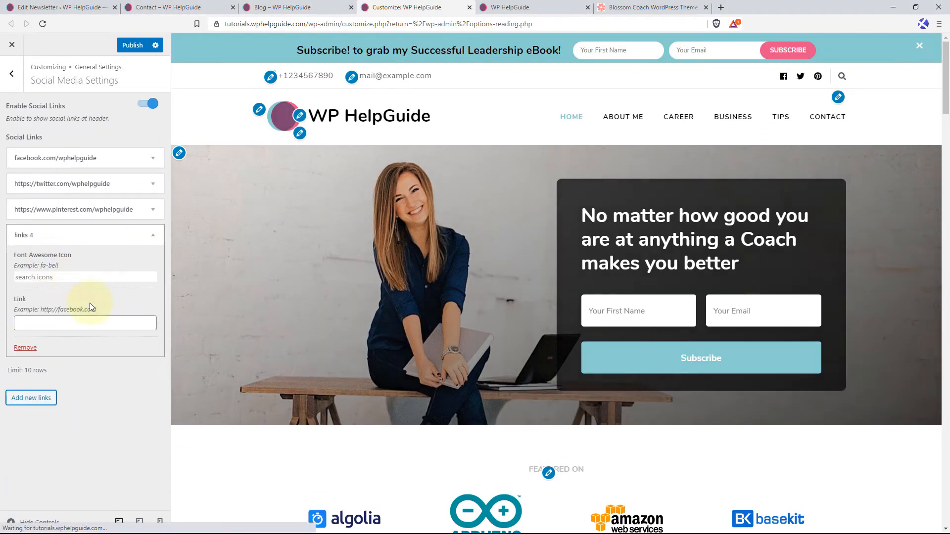
click(75, 276)
text(instagram)
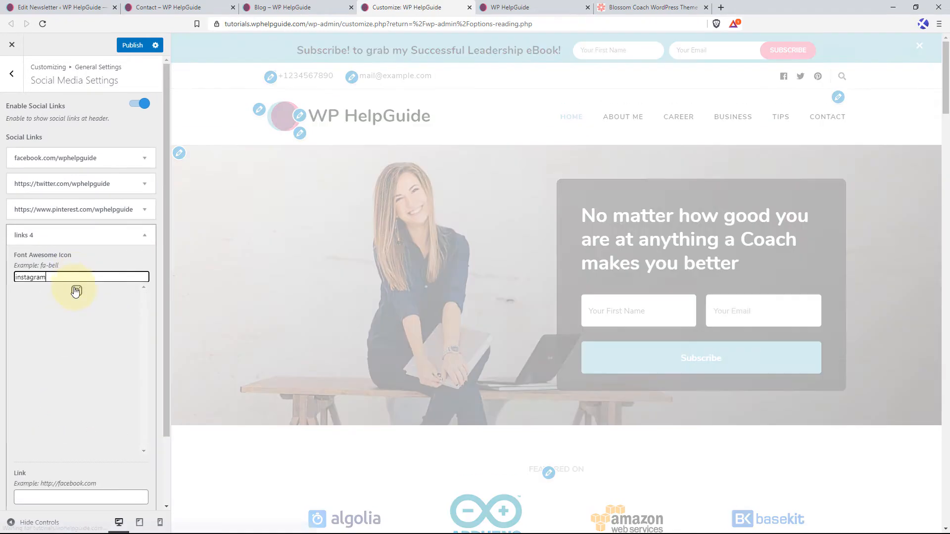
click(75, 290)
click(87, 322)
text(https://www.pinterest.com/wphelpguide)
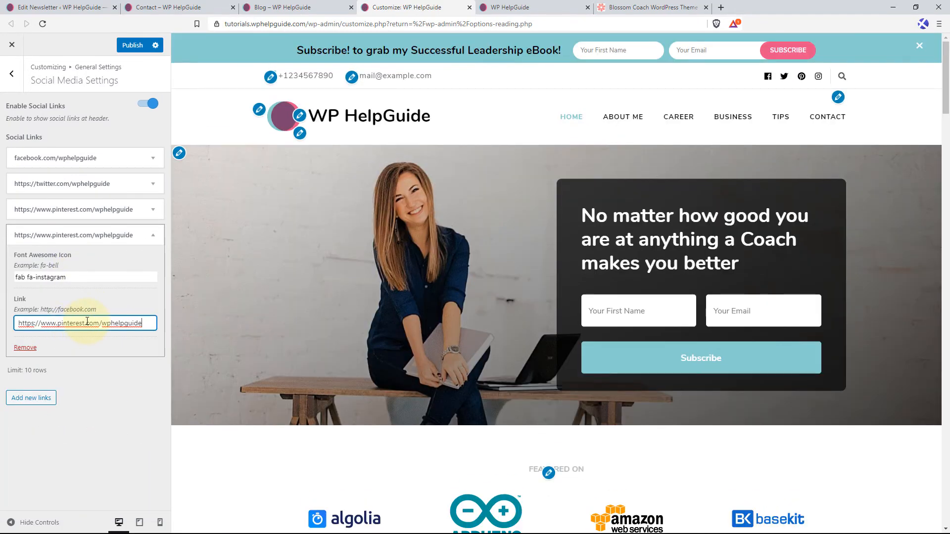
click(133, 46)
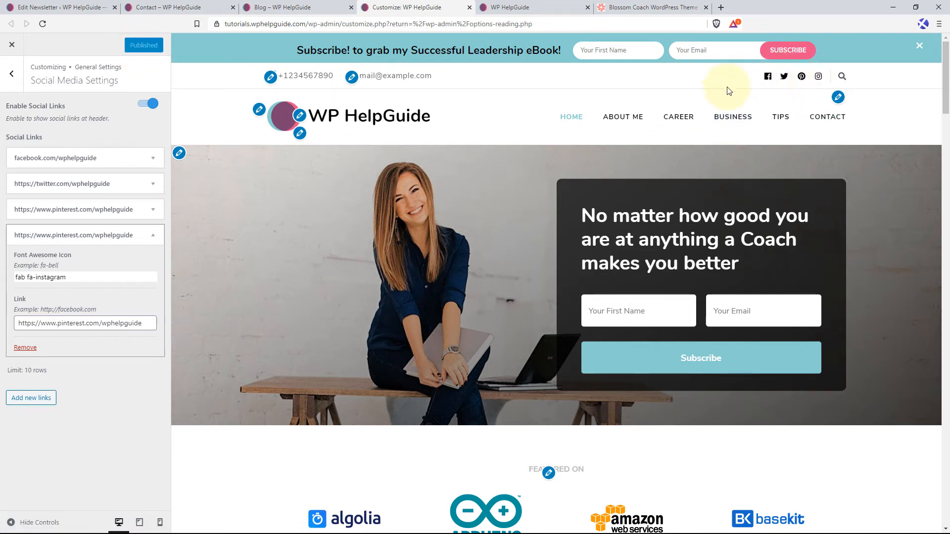
Reload the live homepage and check the header social icons and the newsletter section above the footer.
click(499, 7)
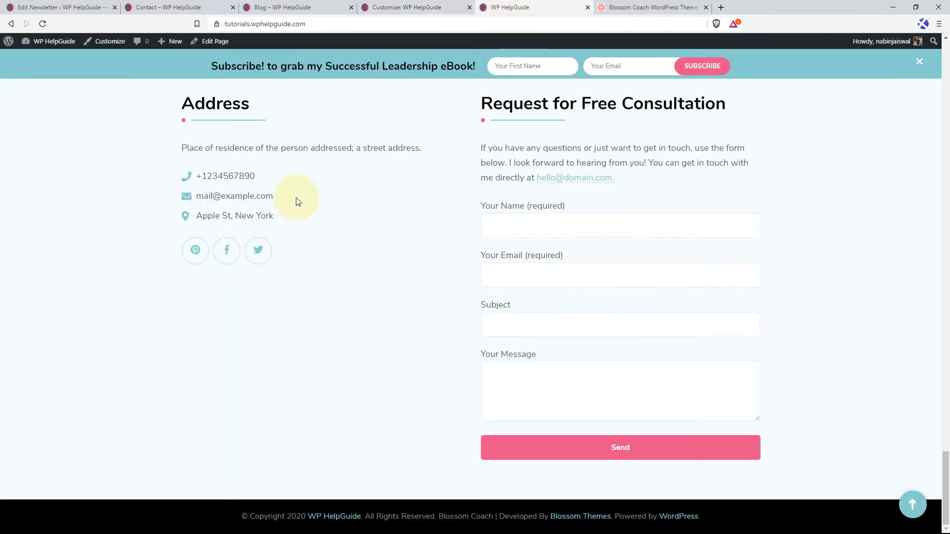
click(910, 505)
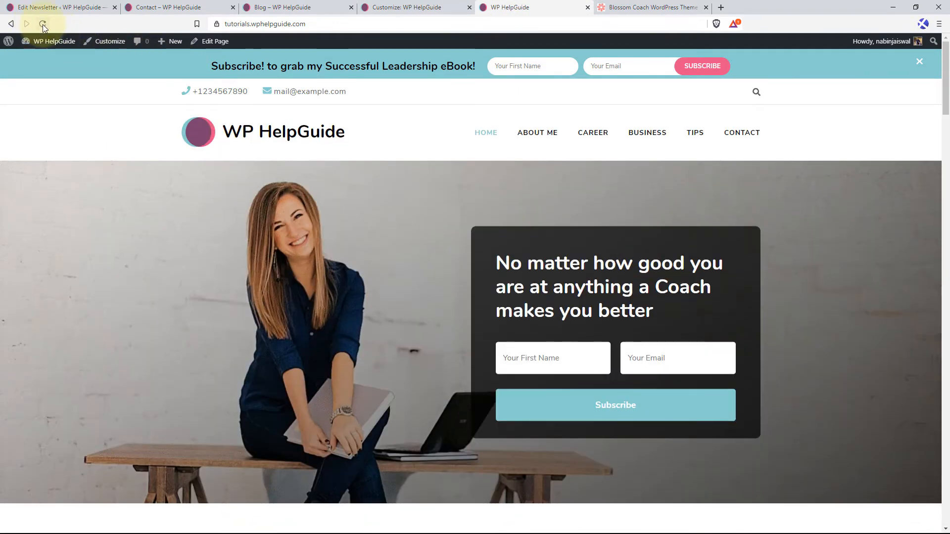
click(43, 24)
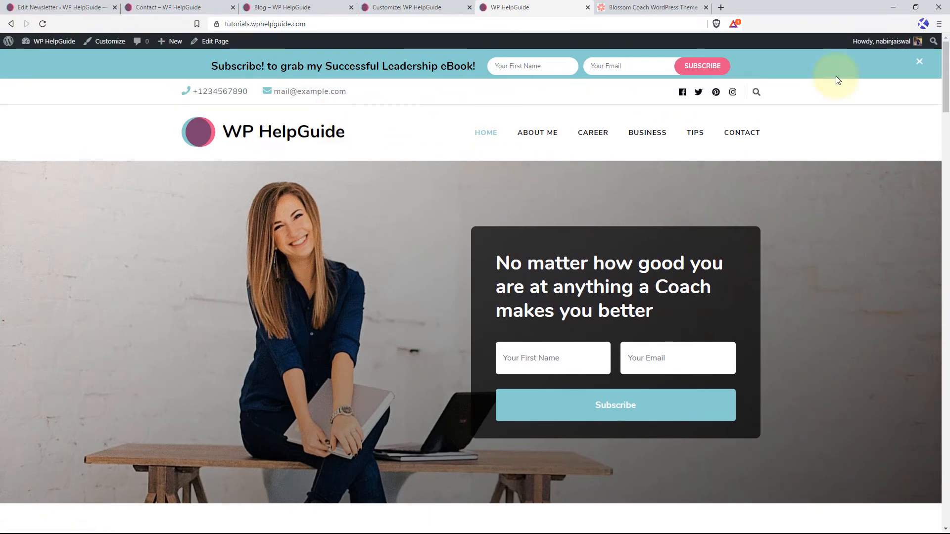
scroll(463, 192, down, 15)
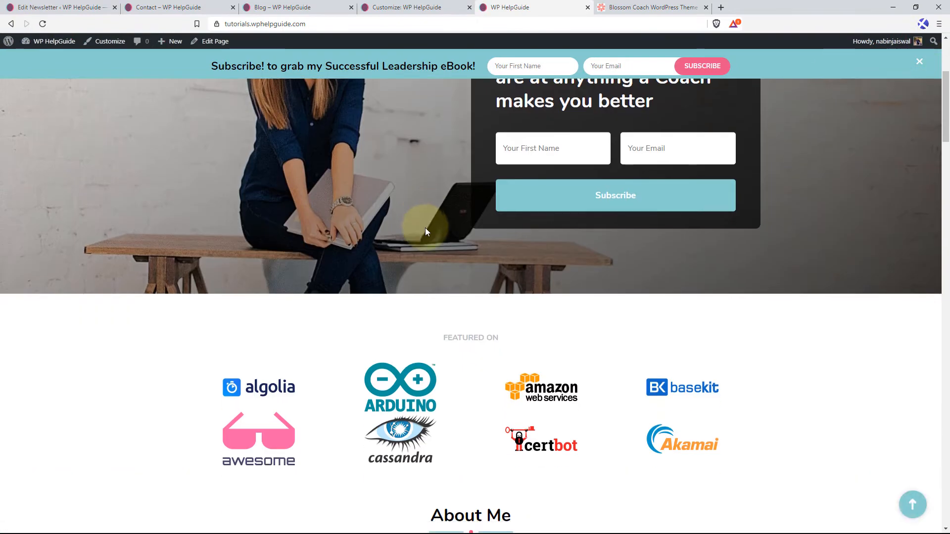
scroll(426, 234, down, 18)
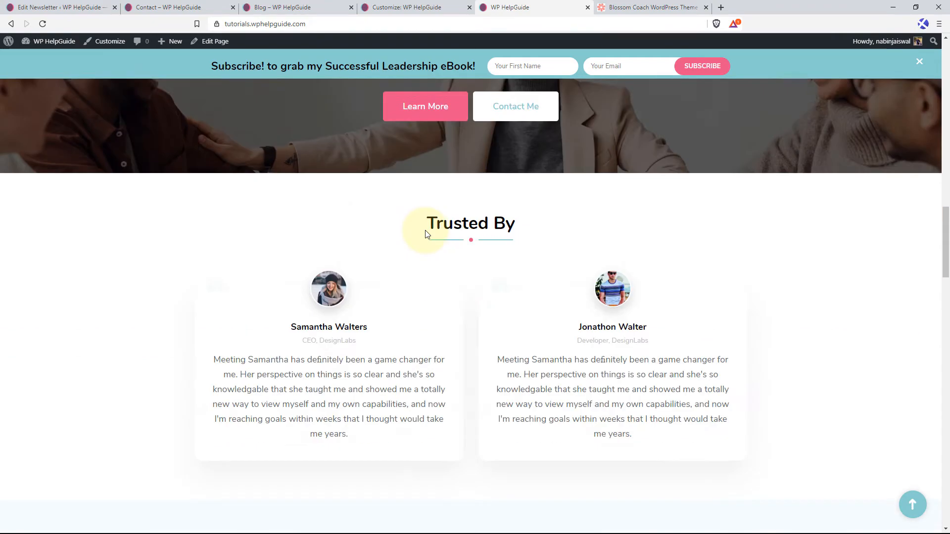
scroll(426, 234, down, 20)
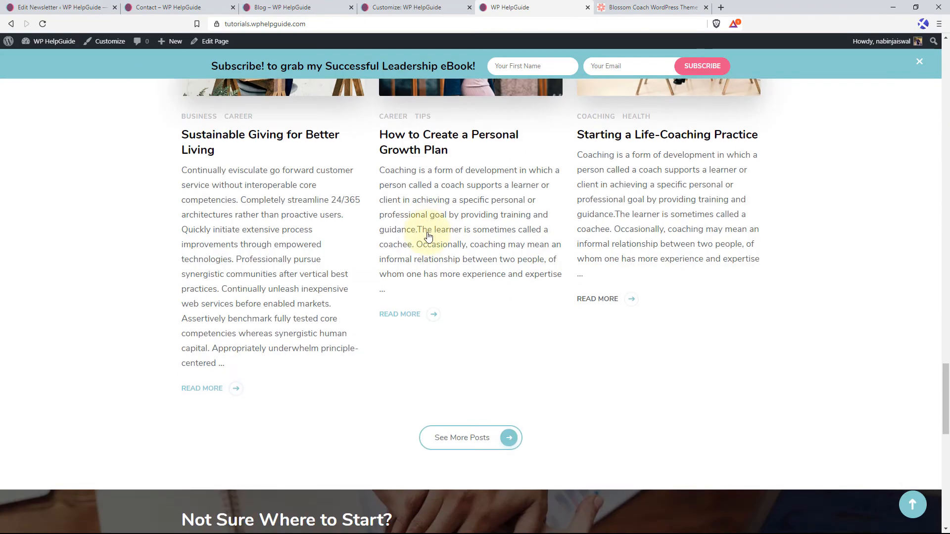
scroll(429, 237, down, 3)
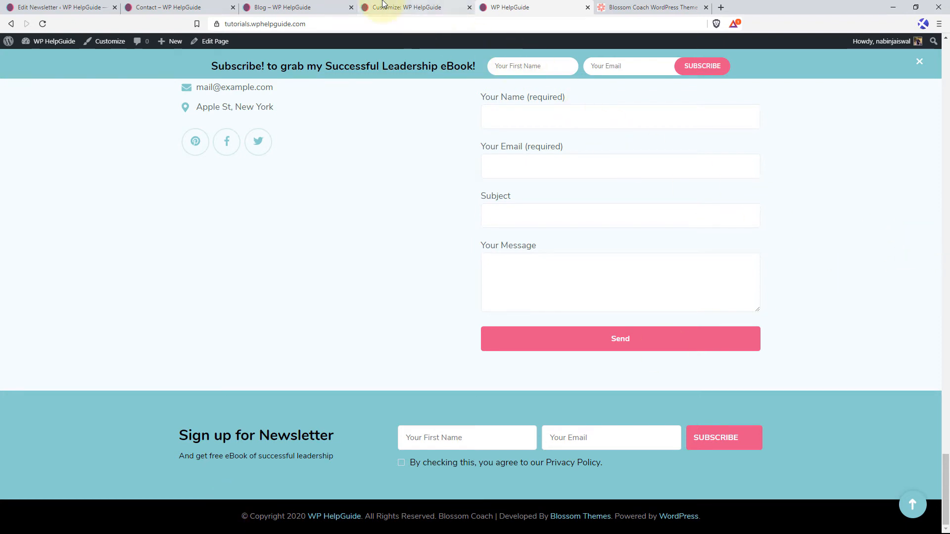
Add a Blossom: Popular Post widget to the Footer One widget area, with post thumbnail and post date shown.
click(410, 8)
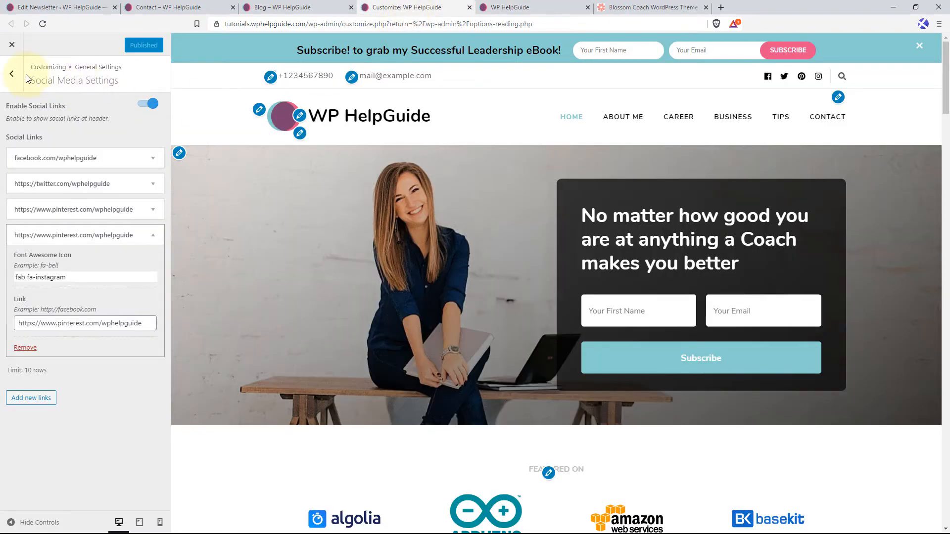
click(13, 77)
click(13, 77)
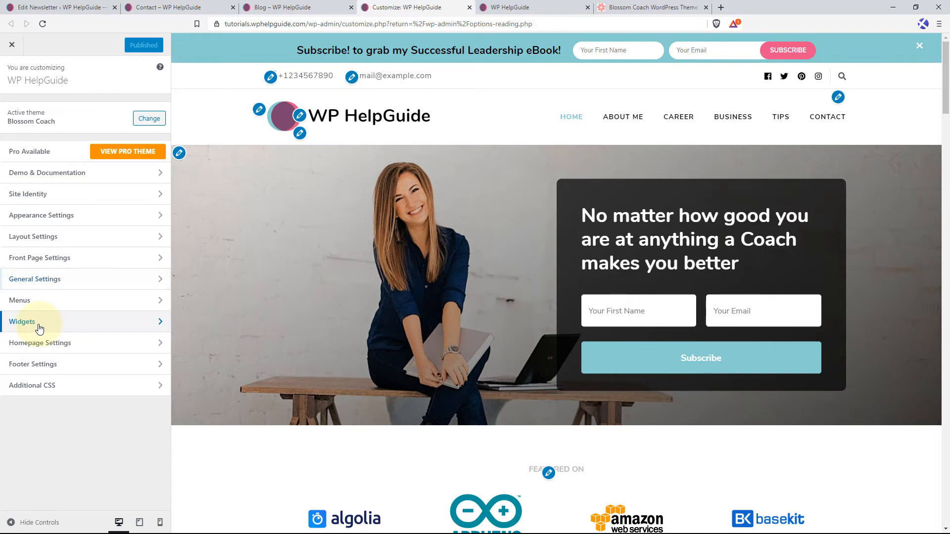
click(39, 328)
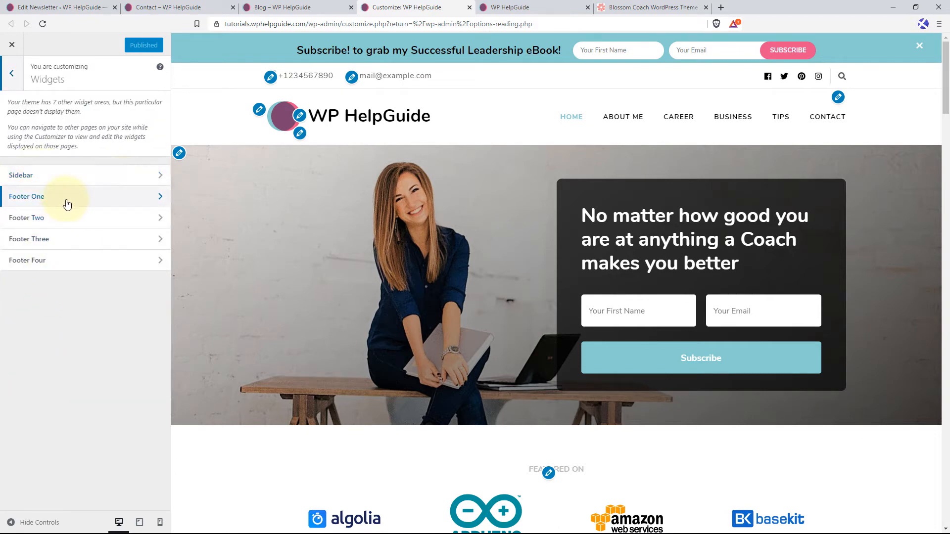
click(106, 198)
click(145, 128)
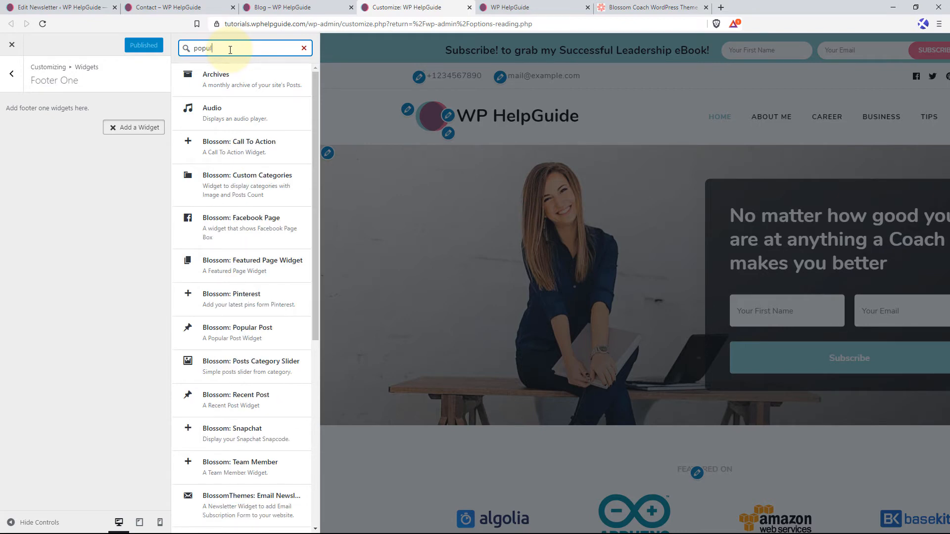
click(239, 88)
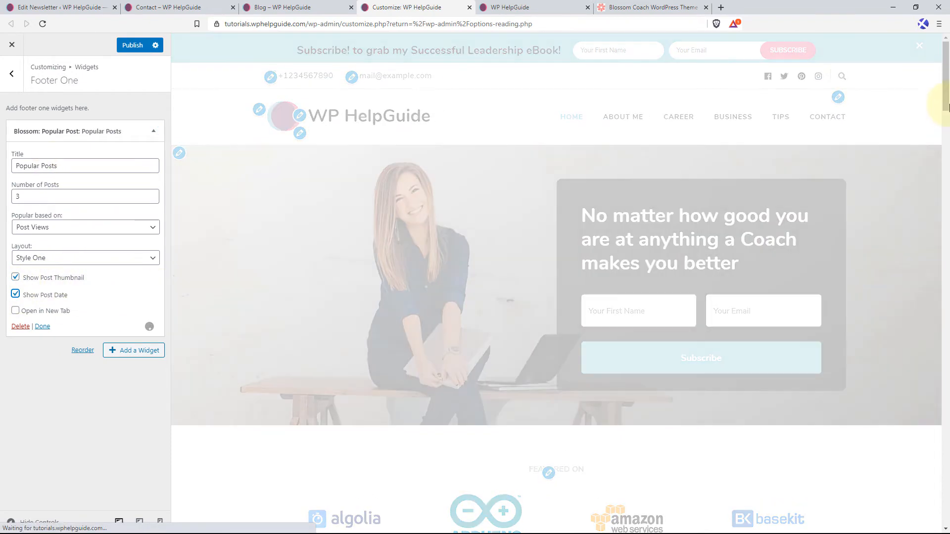
Check the Popular Posts widget in the footer preview and publish the changes.
drag(945, 101, 948, 501)
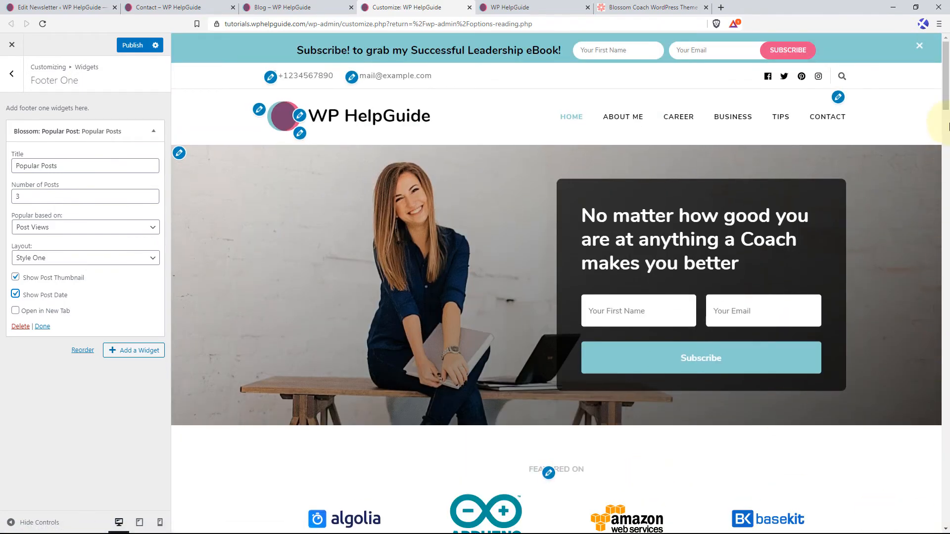
drag(948, 91, 948, 510)
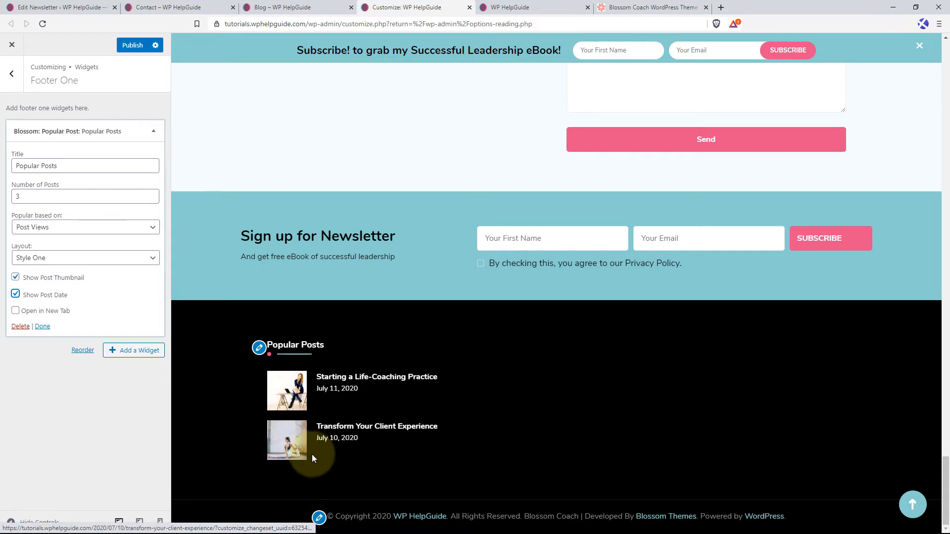
click(129, 45)
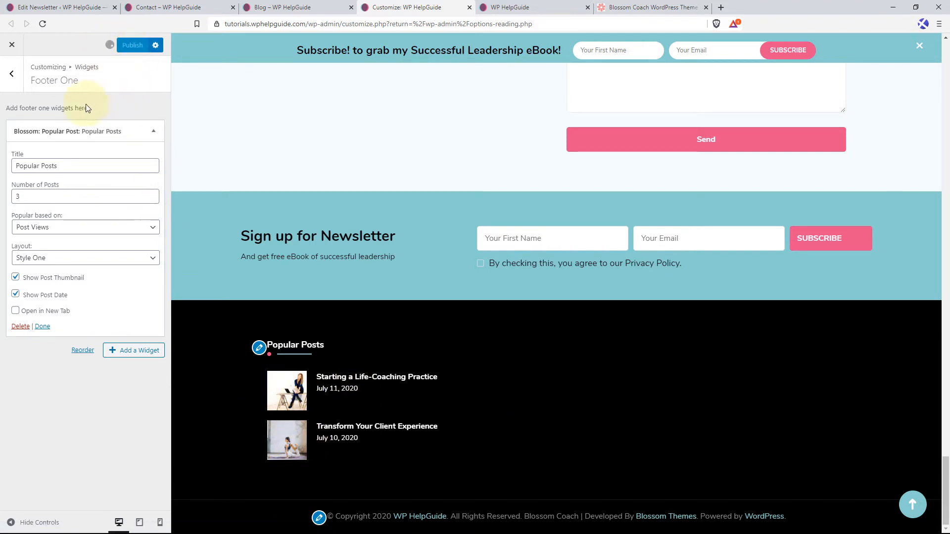
Add a Blossom: Facebook Page widget to the Footer Two widget area.
click(12, 73)
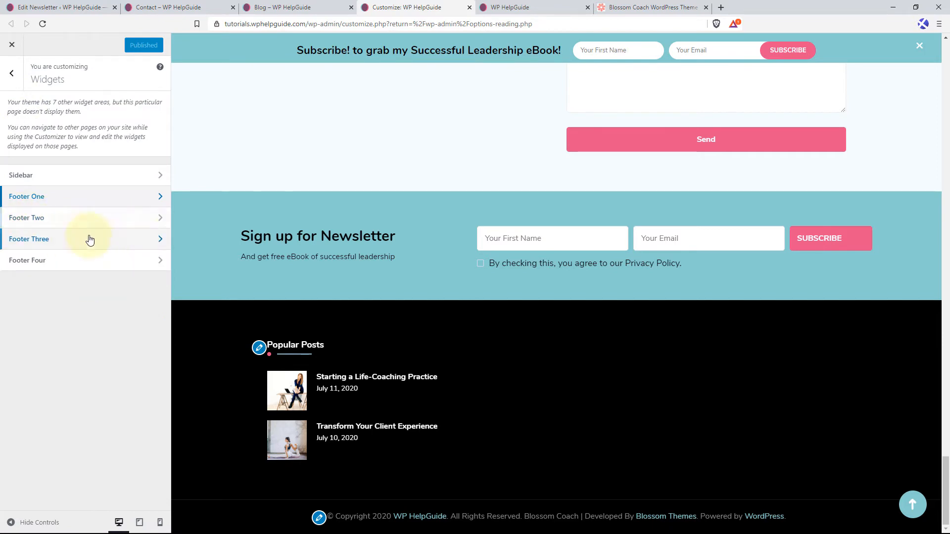
click(104, 226)
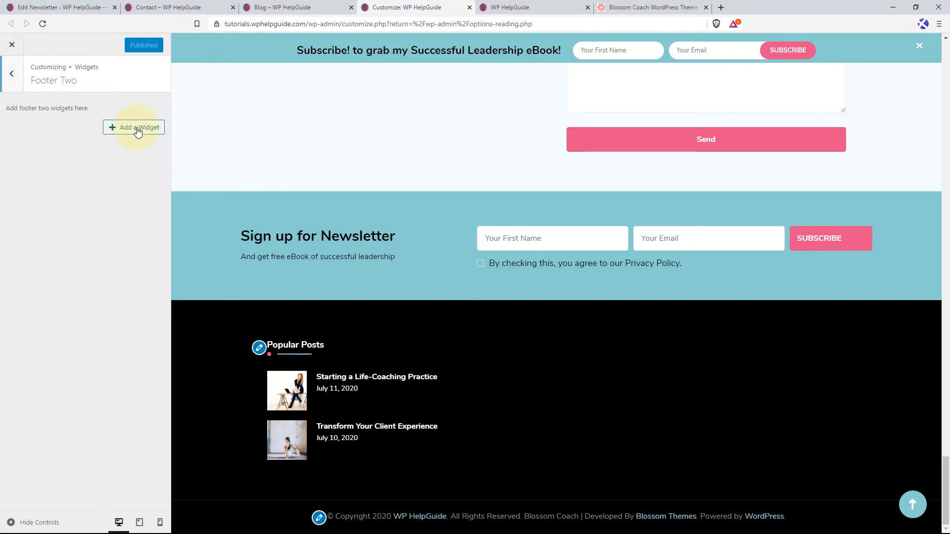
click(138, 130)
text(facebook)
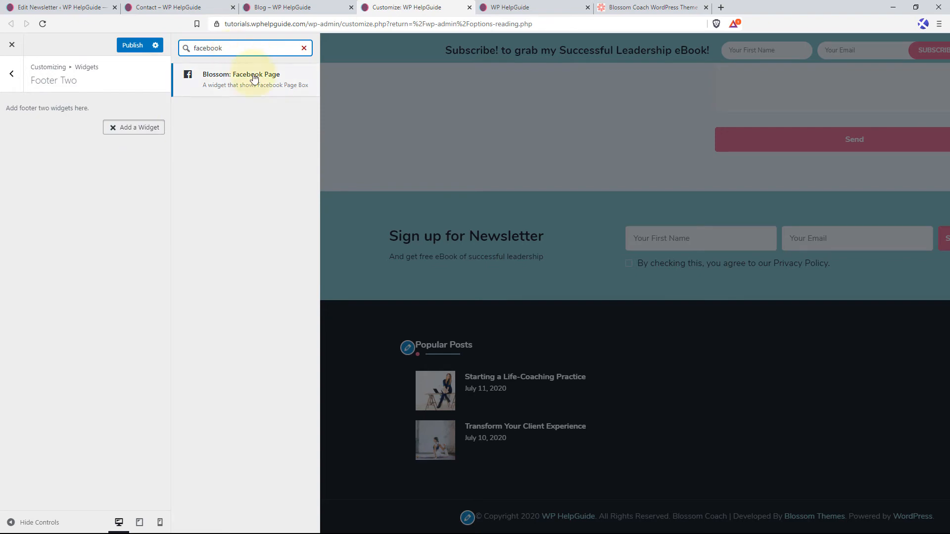
click(247, 76)
text(Follow on)
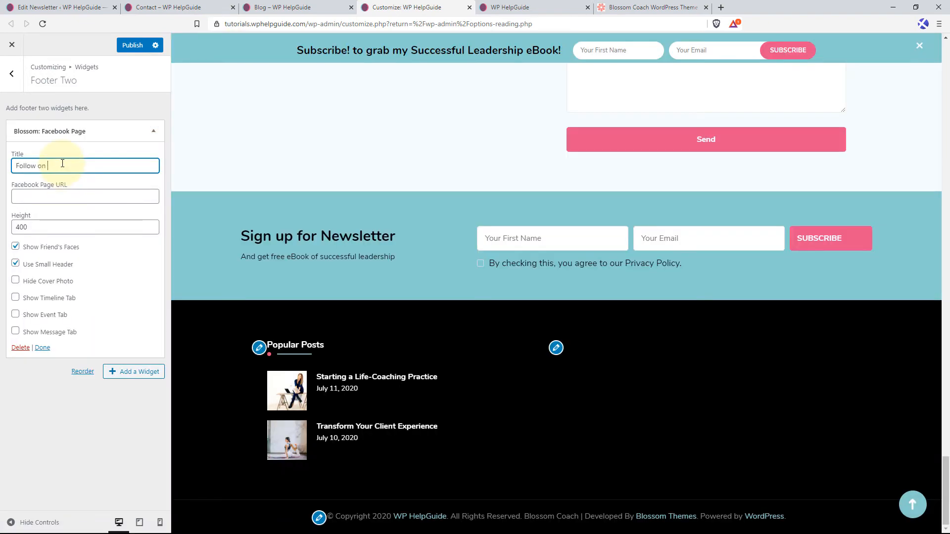
text( Facebook)
key(Tab)
text(http://facebook.com/wphelpguide)
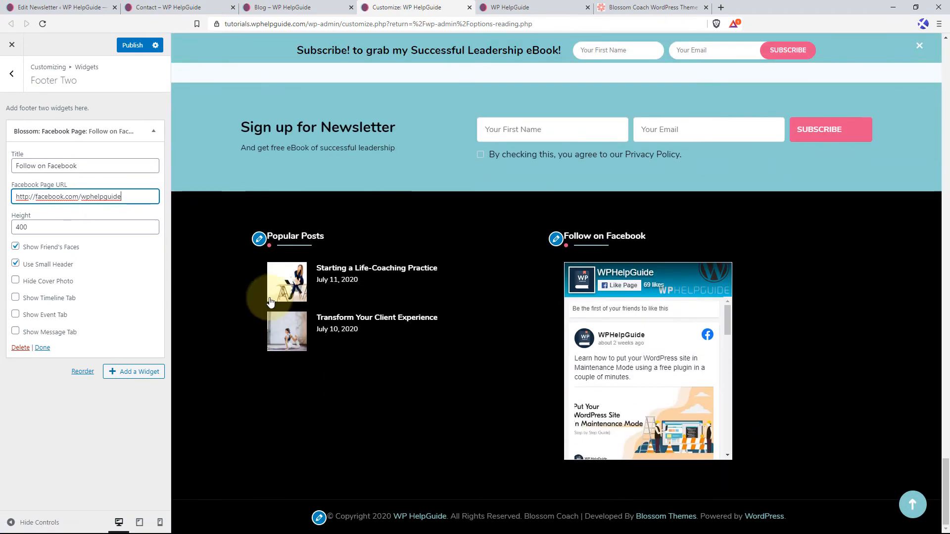
Add a Blossom: Recent Post widget to the Footer Three widget area, with post thumbnail and post date shown.
click(11, 73)
click(60, 231)
click(130, 127)
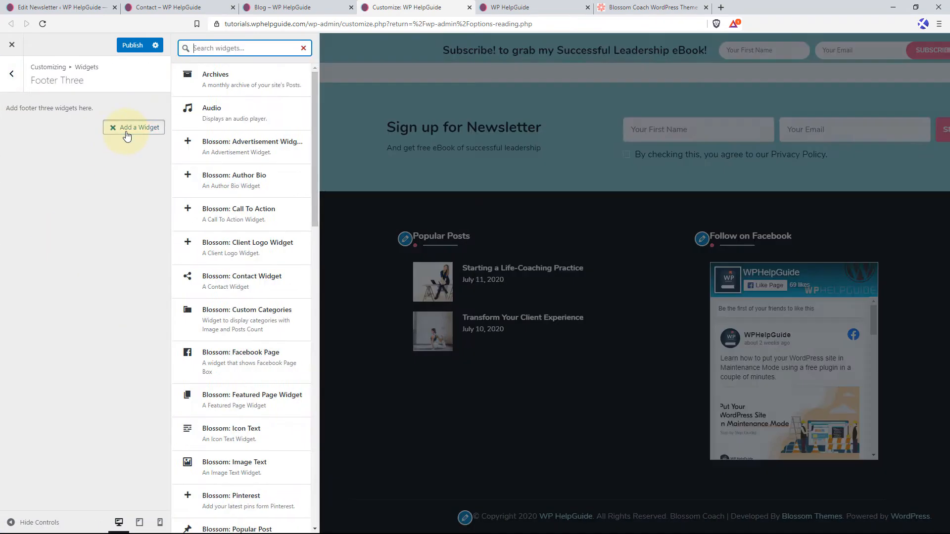
text(recent)
click(220, 89)
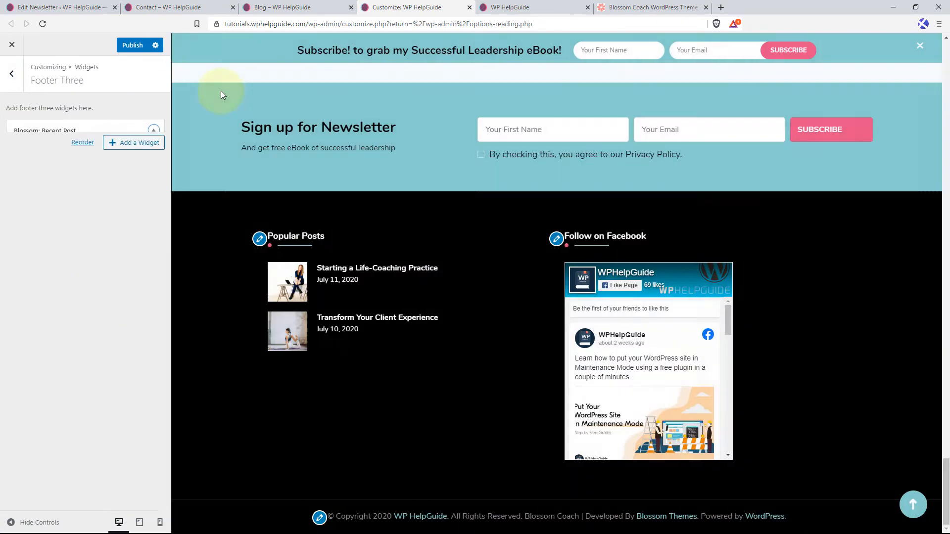
click(15, 233)
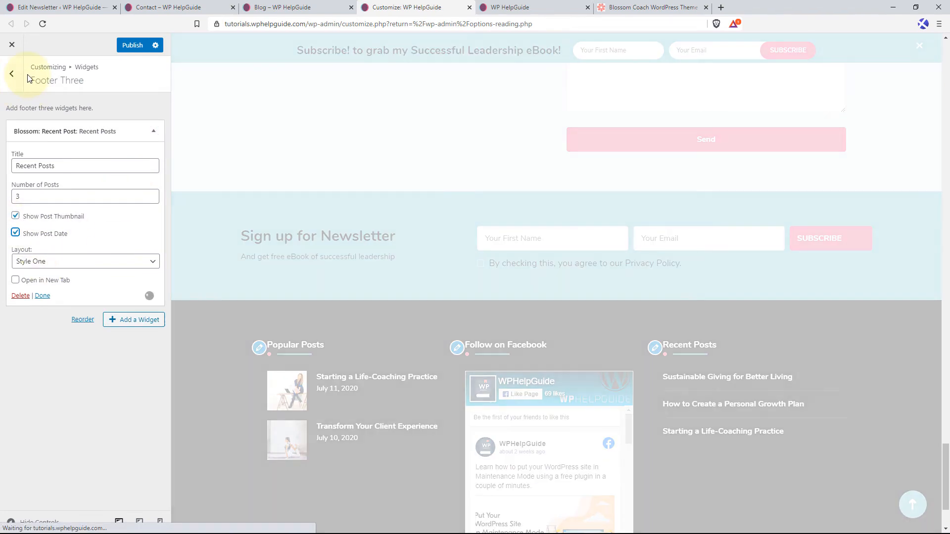
Add a Blossom: Contact Widget to the Footer Four widget area.
click(12, 73)
click(56, 266)
click(133, 128)
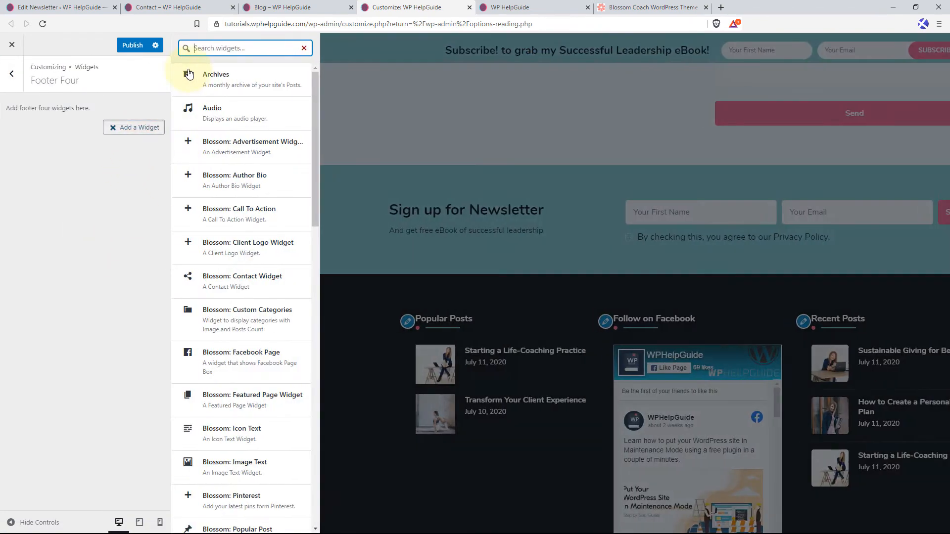
text(contact)
click(210, 76)
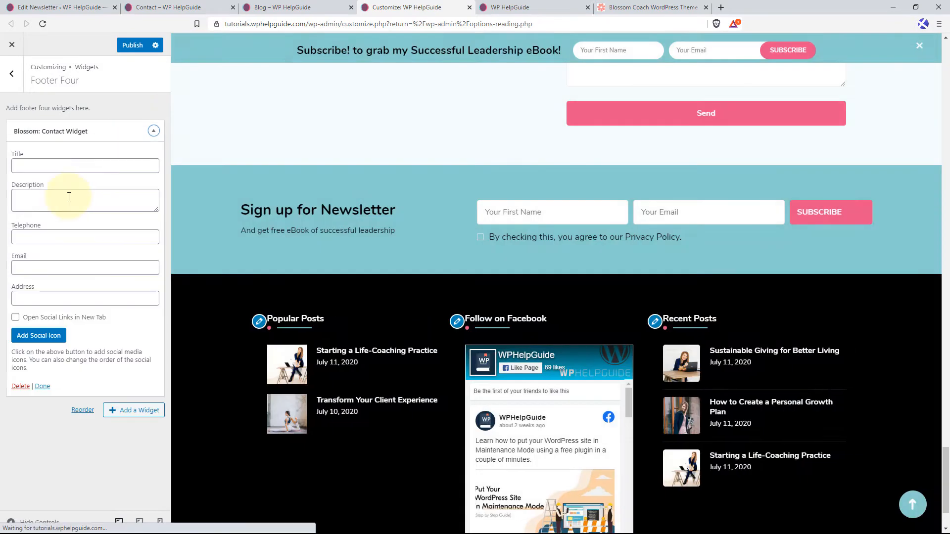
Title the contact widget "Contact Info" and fill in its telephone number, email and address, leaving the description empty.
click(47, 166)
text(Contact Info)
key(Tab)
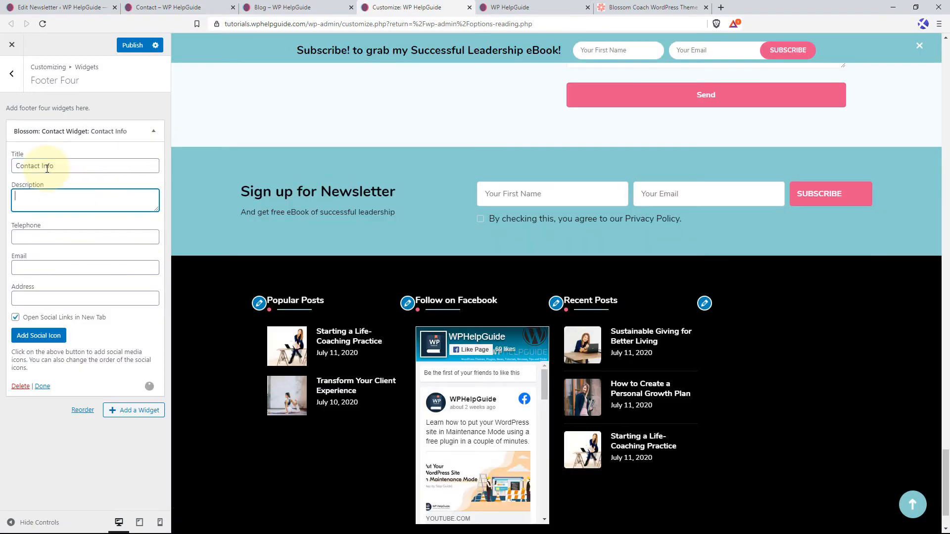
key(Tab)
text(+1234567890)
key(Tab)
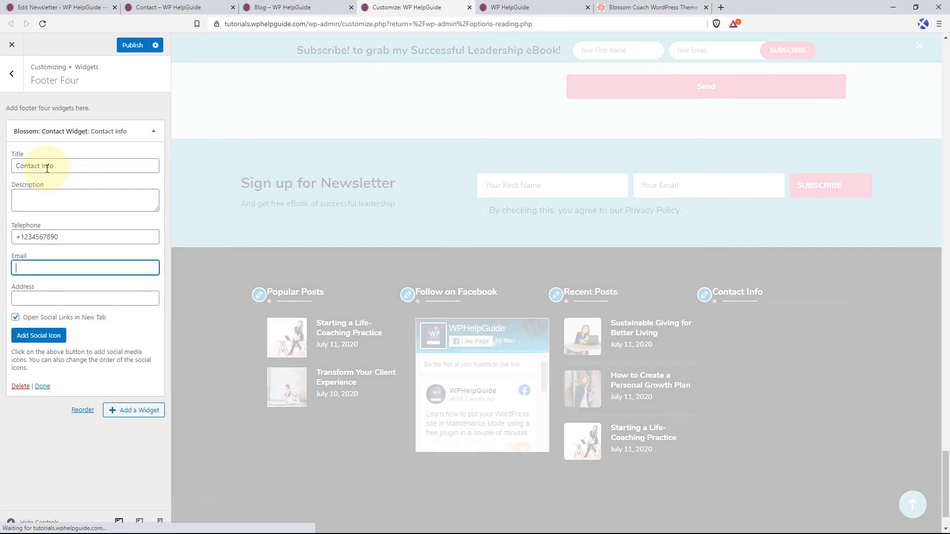
text(mail@example.com)
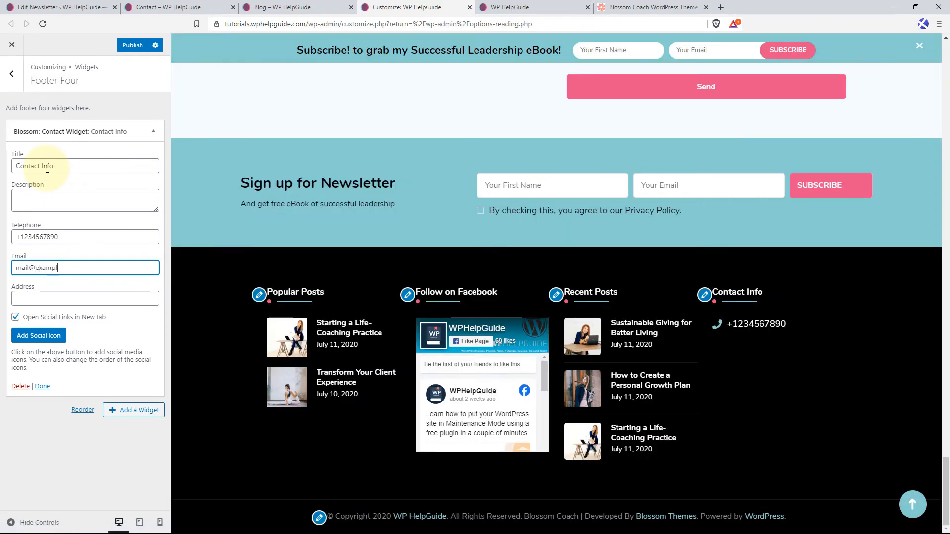
key(Tab)
text(Apple St. New)
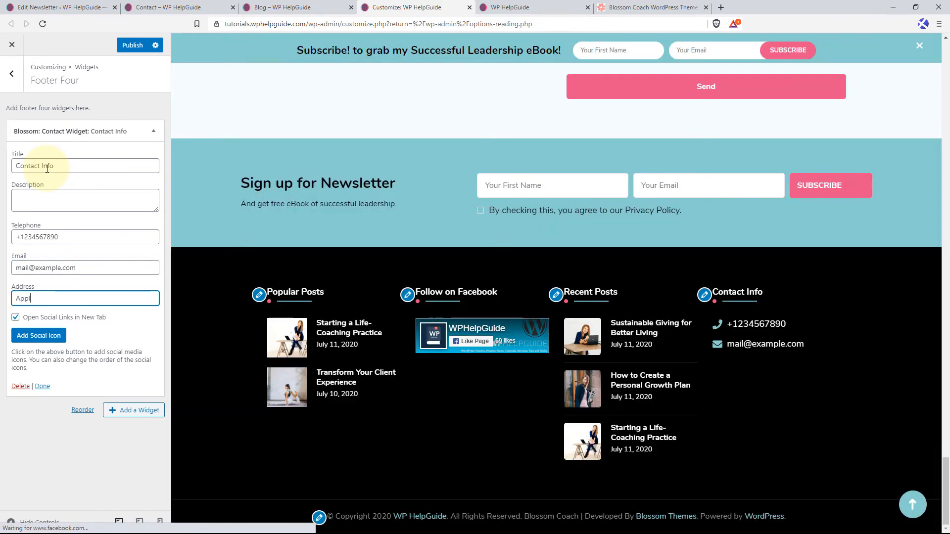
text( York)
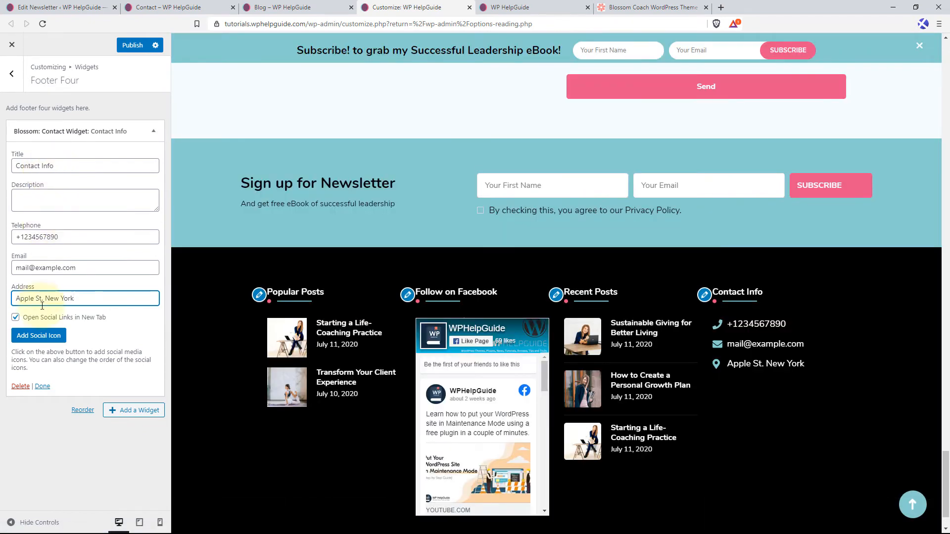
click(38, 336)
text(face)
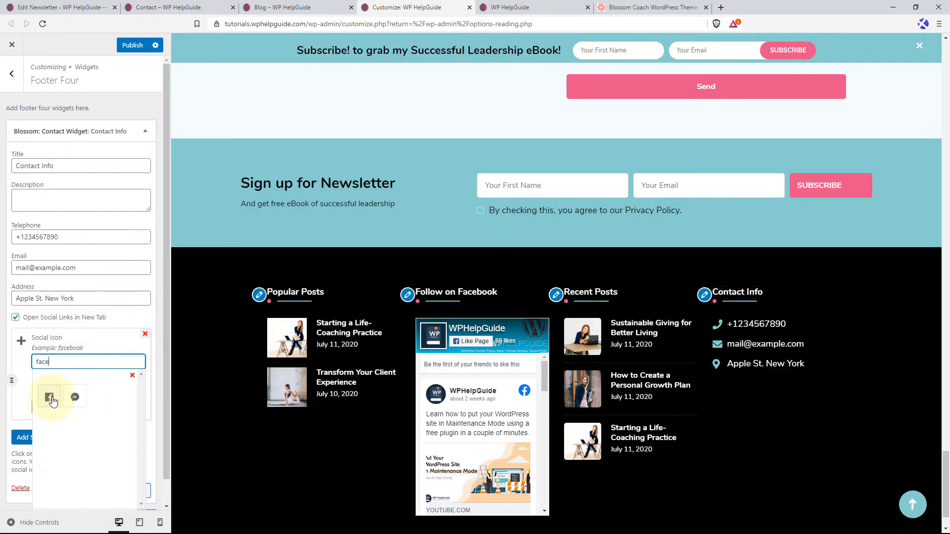
click(52, 399)
triple_click(79, 408)
text(http://facebook.com/wphelpguide)
Add a second social icon, instagram, to the contact widget and enter the site's Instagram profile link.
click(46, 440)
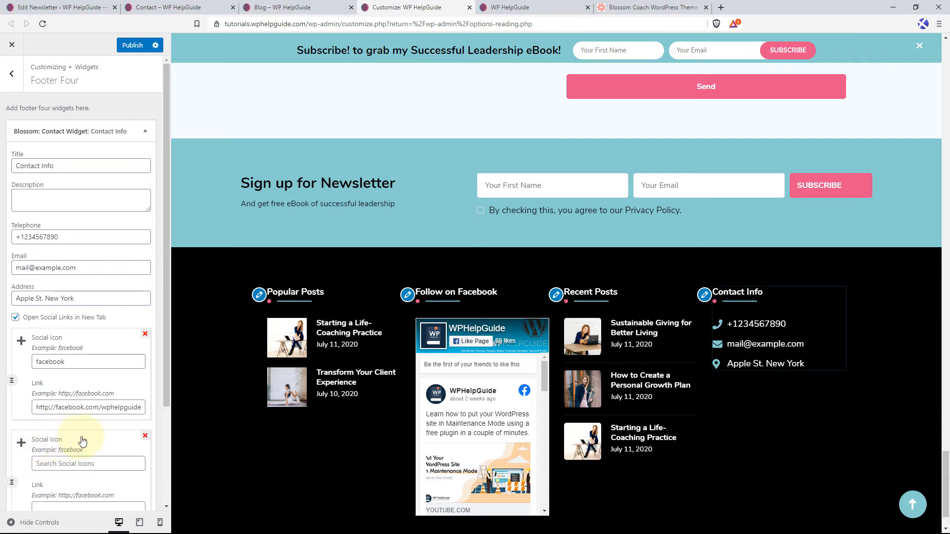
click(79, 463)
text(instagram)
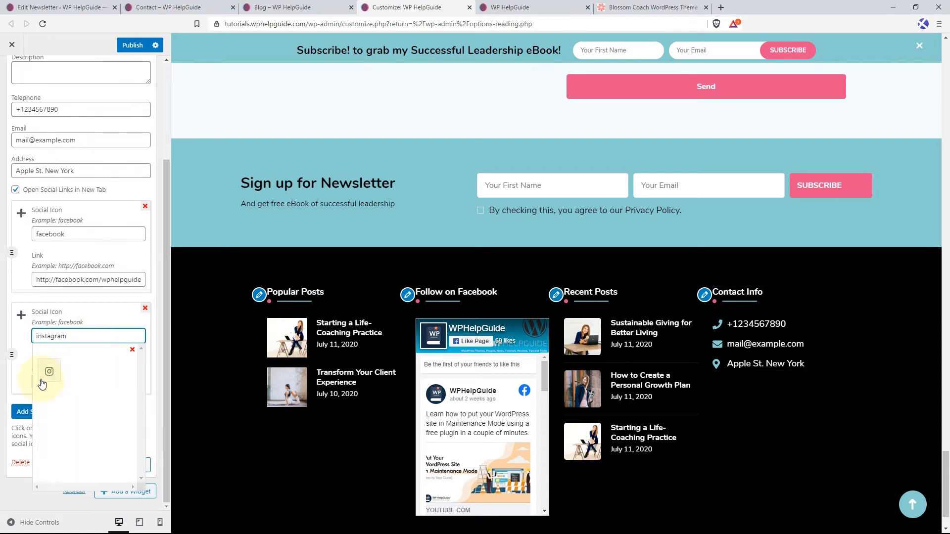
click(42, 381)
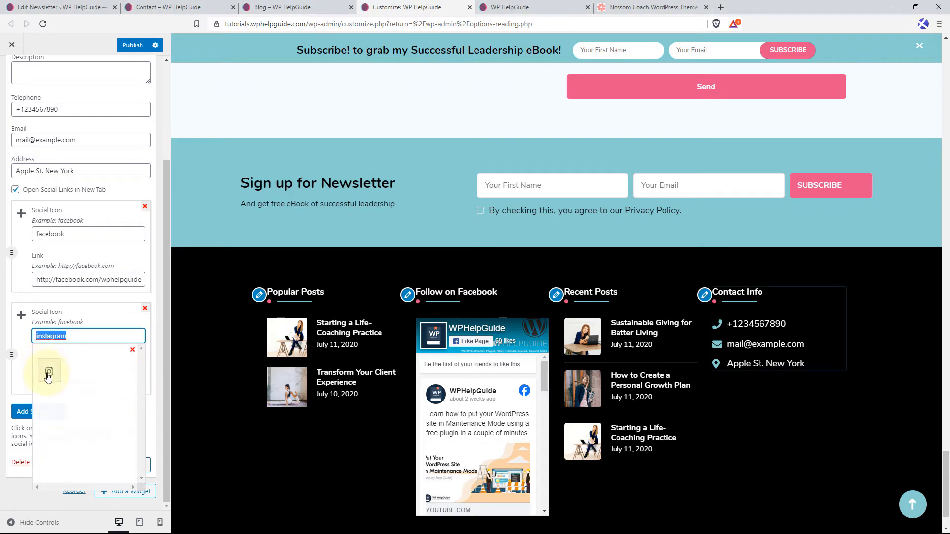
click(94, 383)
key(ctrl+a)
text(https://www.instagram.com/wphelpguide)
click(39, 411)
scroll(79, 346, down, 2)
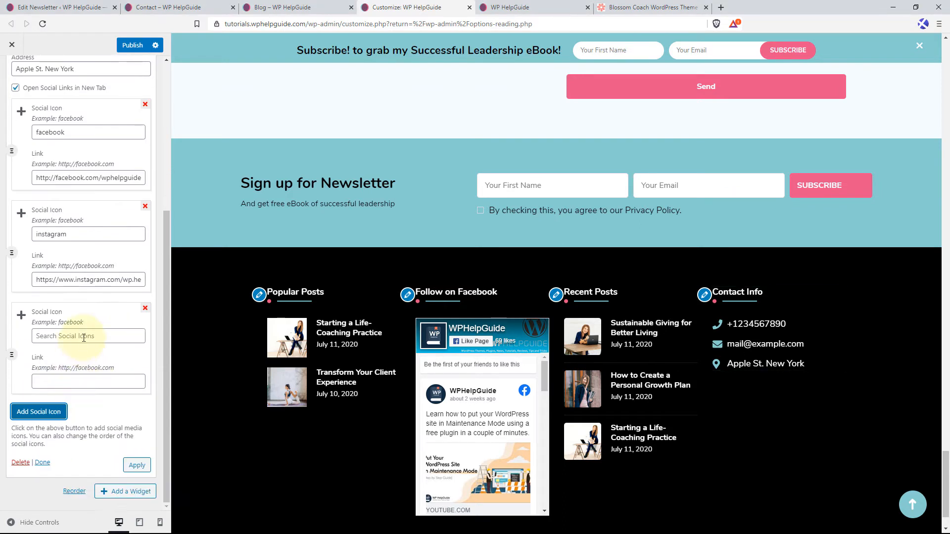
click(84, 337)
text(twitter)
click(49, 370)
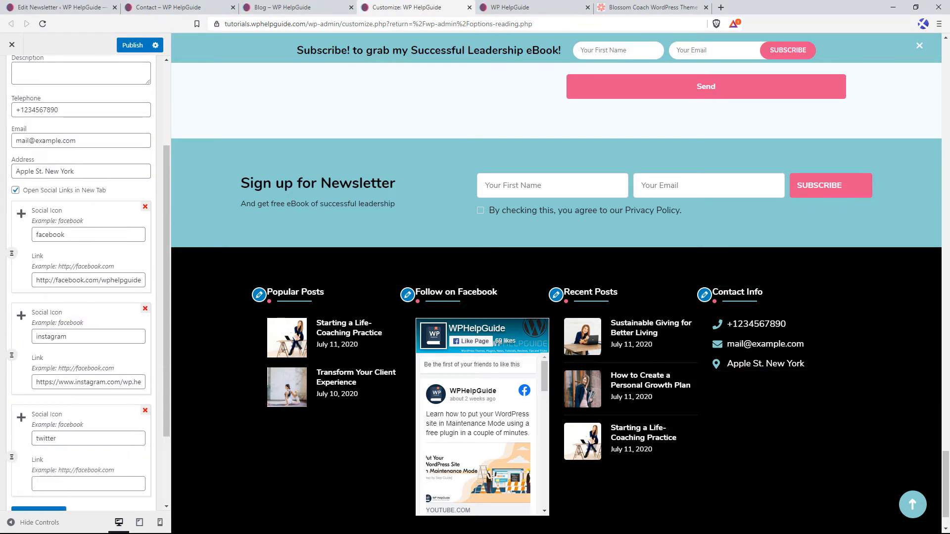
scroll(79, 396, down, 2)
click(88, 384)
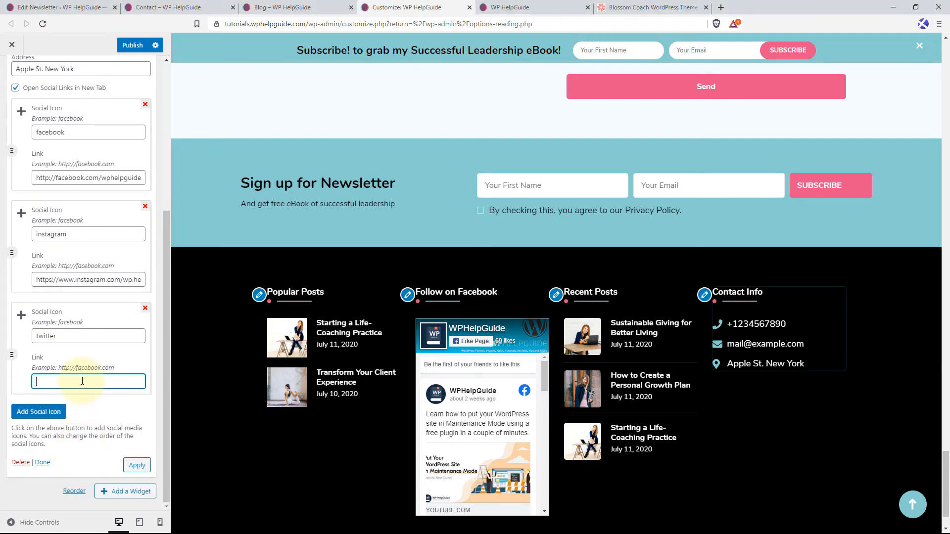
text(https://twitter.com/wphelpguide)
click(137, 483)
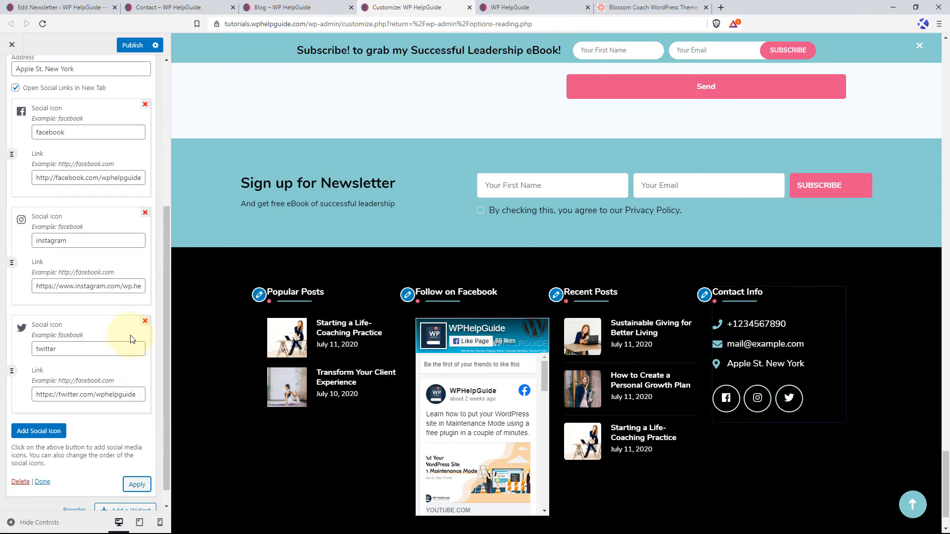
scroll(143, 339, up, 5)
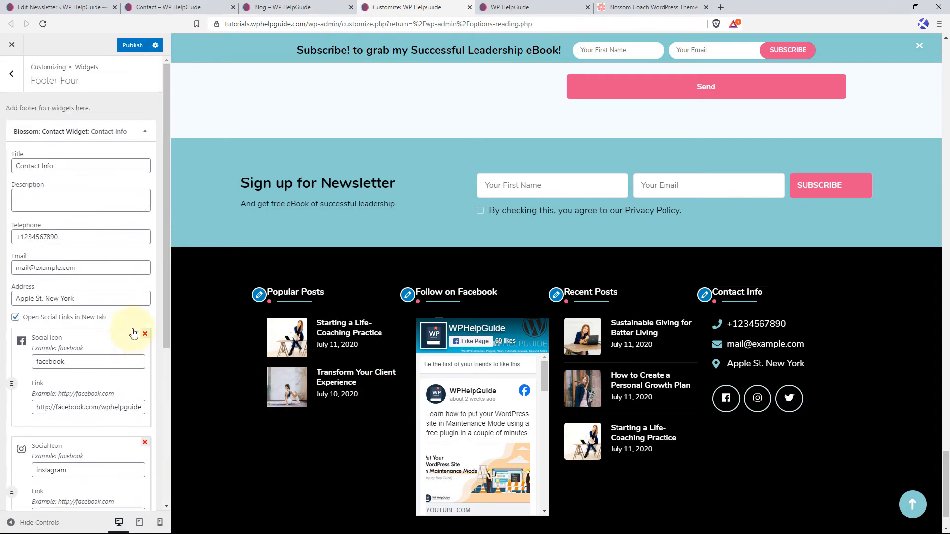
click(144, 131)
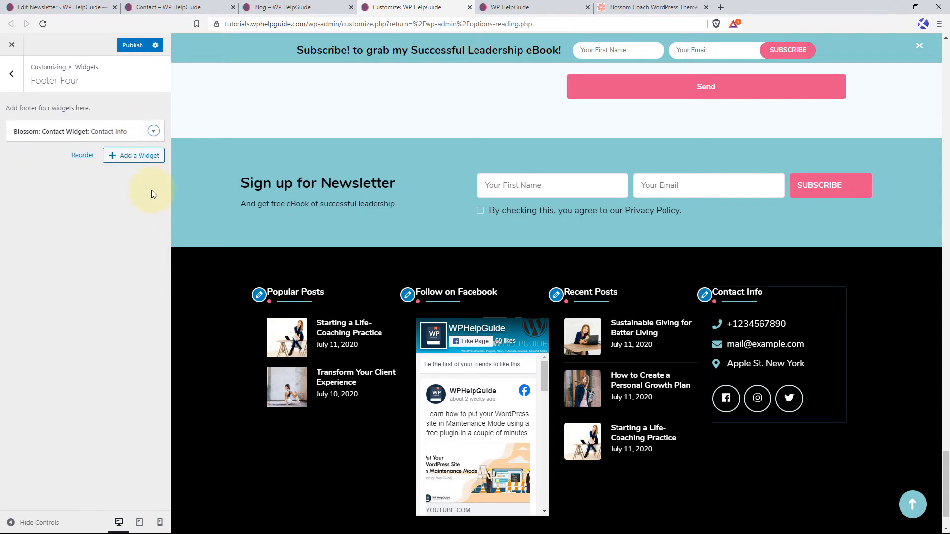
Open the Sidebar widget area and load the "Sustainable Giving for Better Living" post in the preview.
click(12, 73)
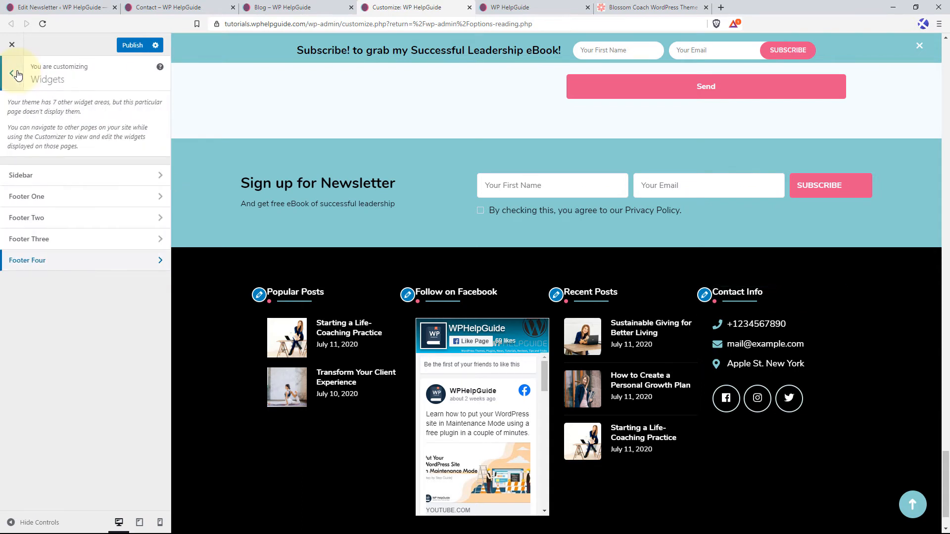
click(86, 184)
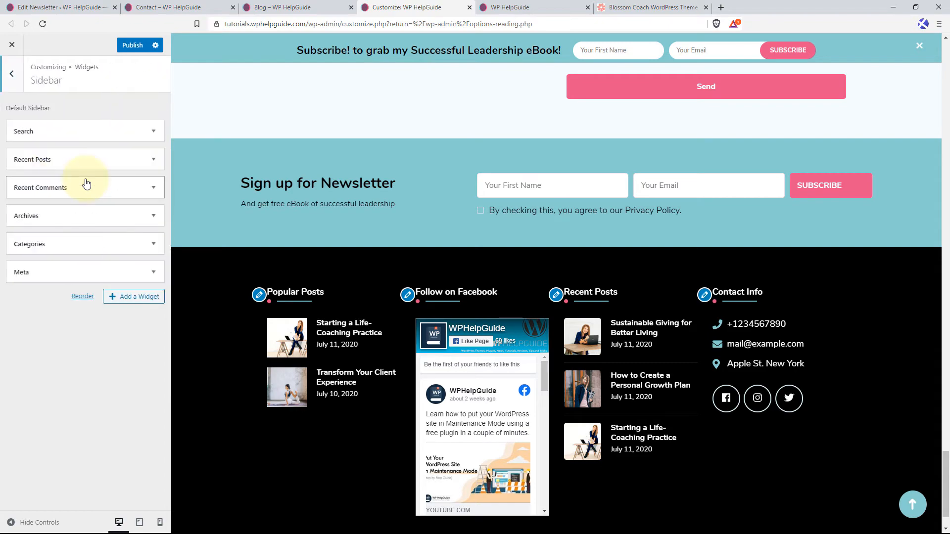
click(912, 505)
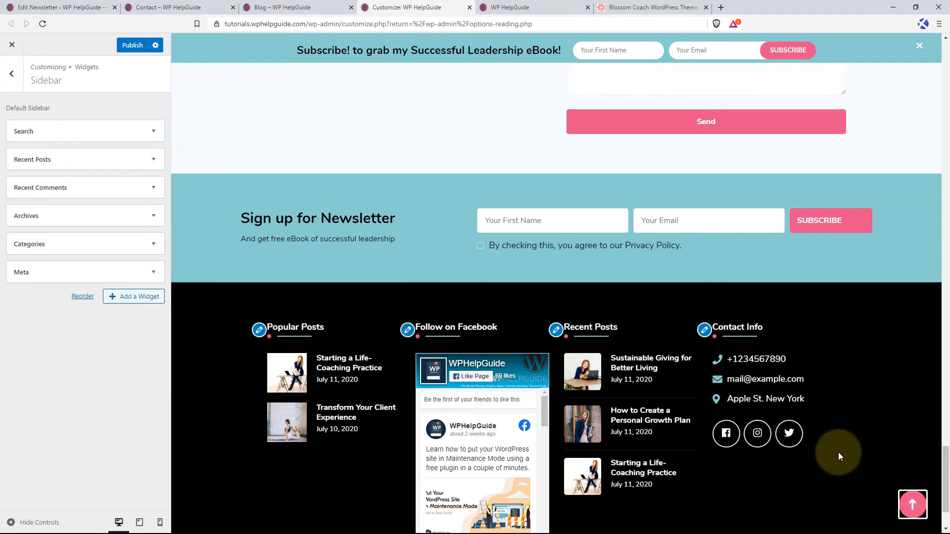
scroll(552, 293, down, 20)
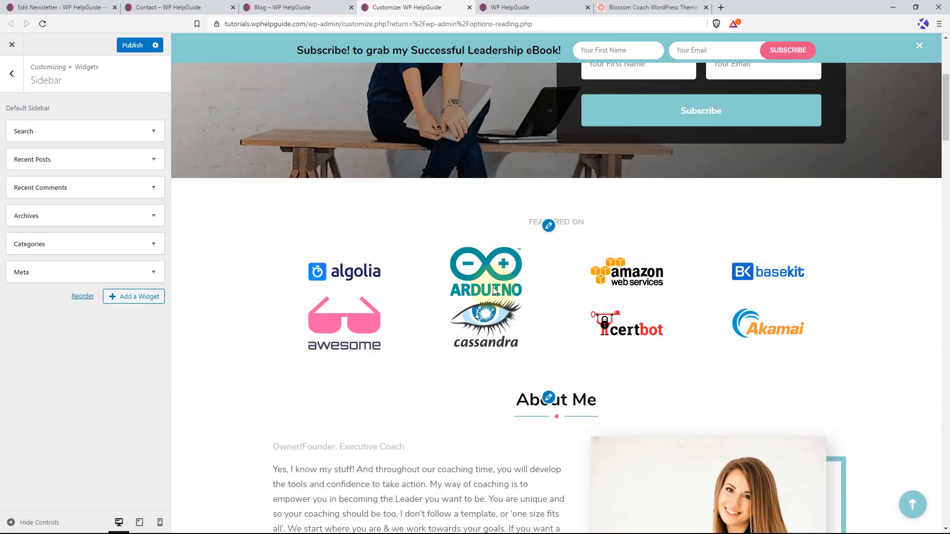
scroll(478, 300, down, 15)
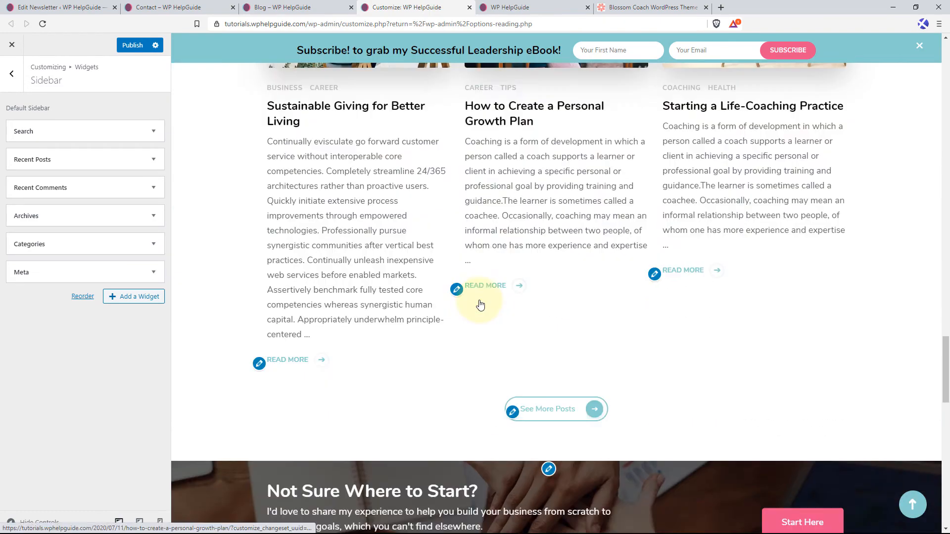
scroll(319, 151, up, 4)
click(322, 159)
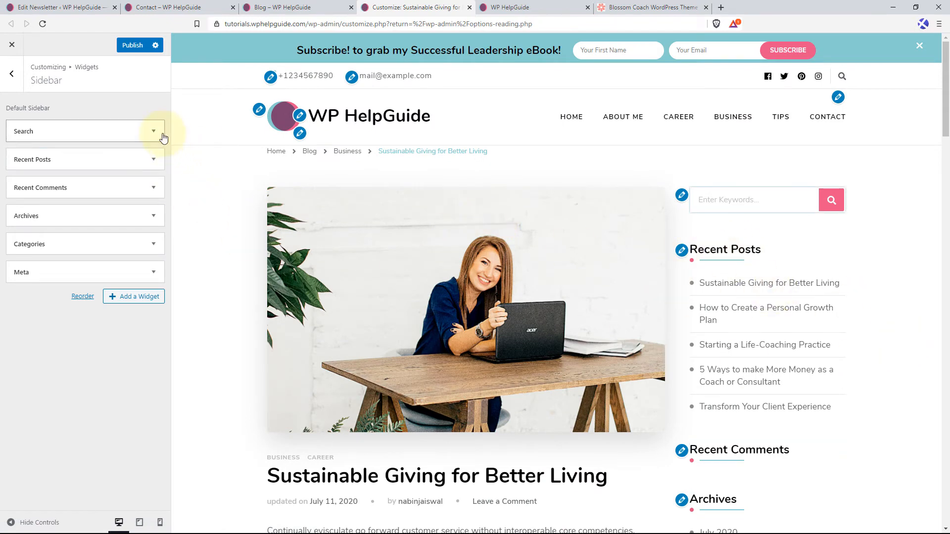
Remove the Search, Recent Posts, Recent Comments, Archives, Categories and Meta widgets from the Sidebar widget area.
click(155, 136)
click(22, 186)
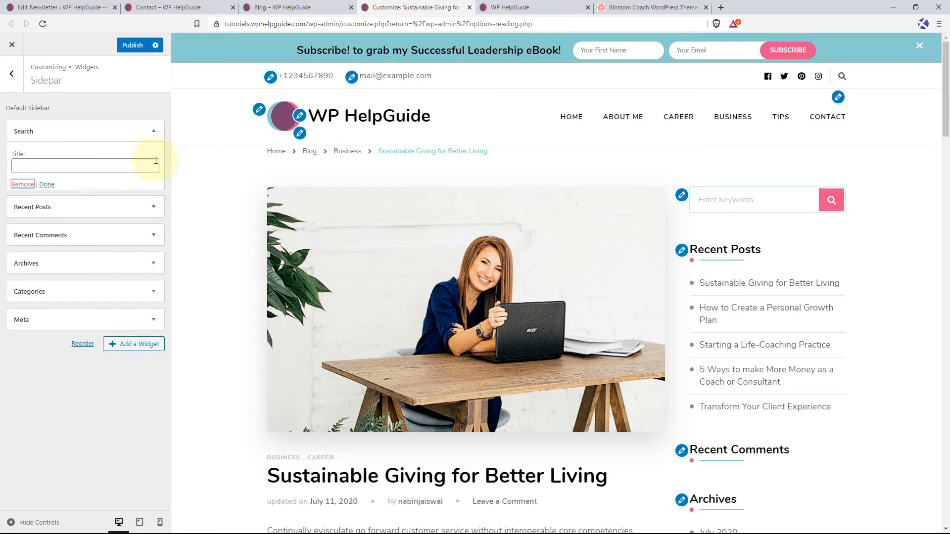
click(155, 132)
click(22, 232)
click(22, 214)
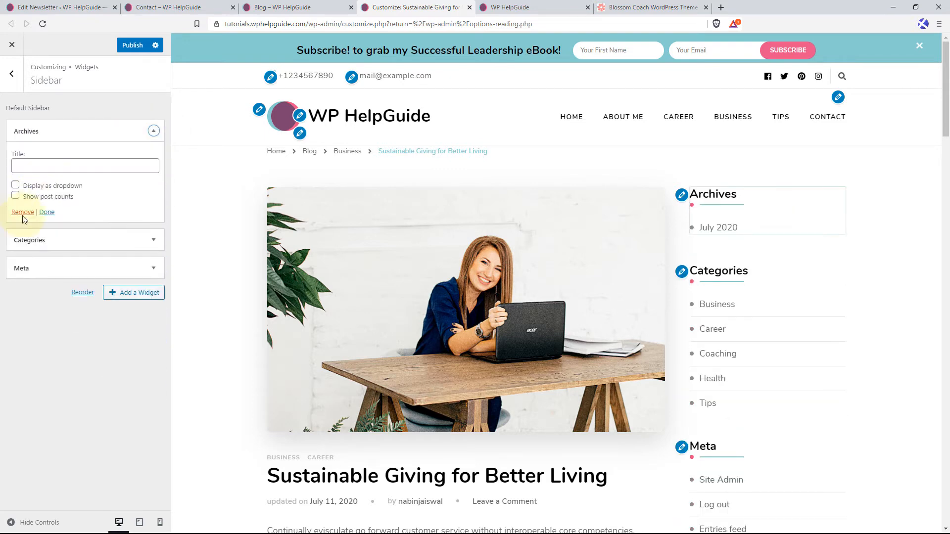
click(22, 212)
click(22, 222)
click(23, 184)
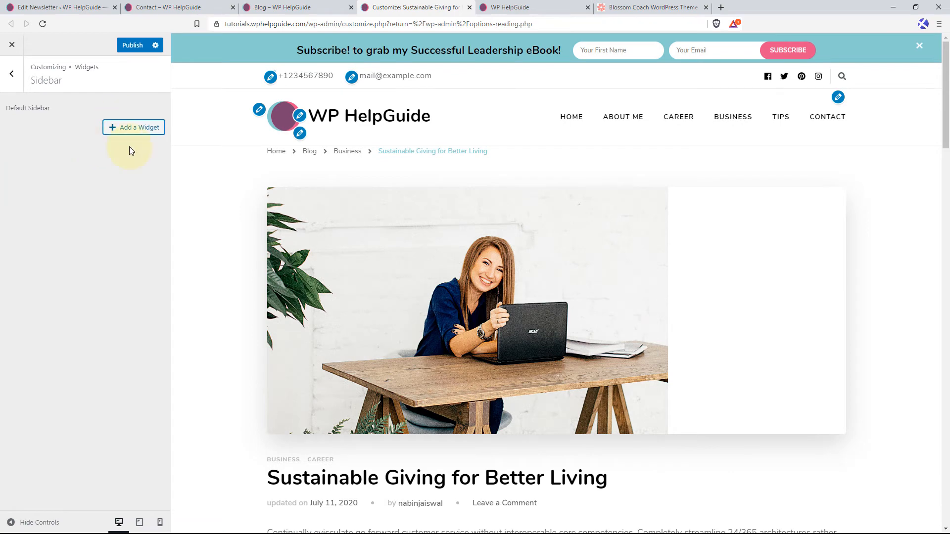
Add a Blossom: Author Bio widget to the Sidebar widget area and look over its settings.
click(137, 128)
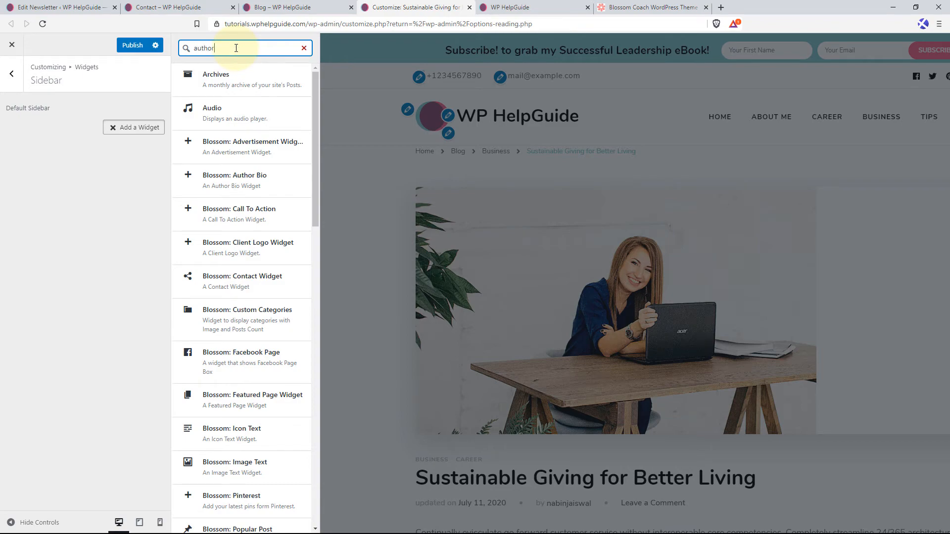
click(228, 75)
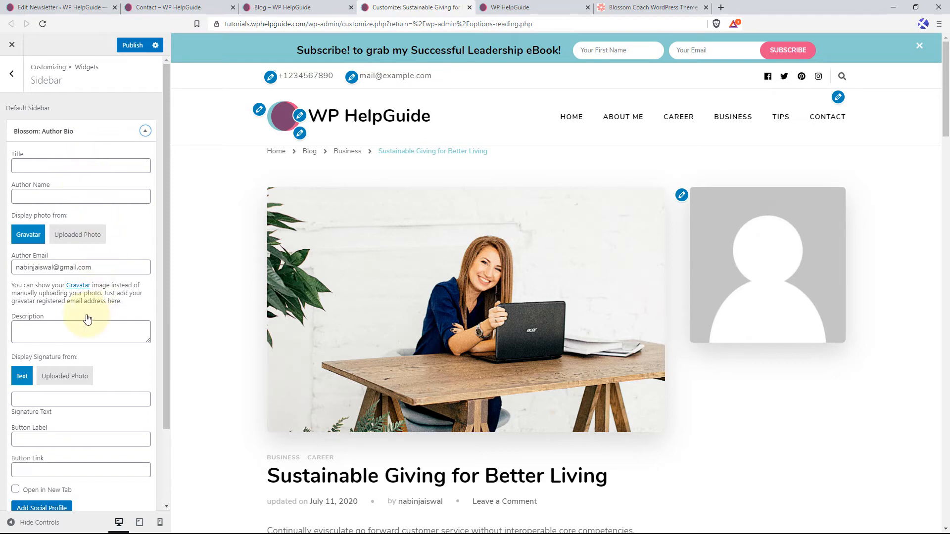
scroll(84, 318, down, 2)
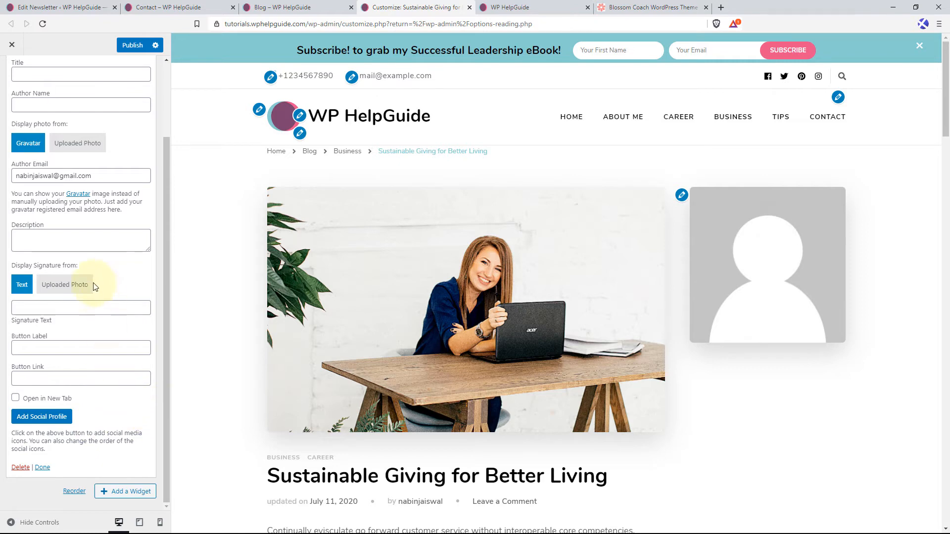
scroll(110, 248, up, 3)
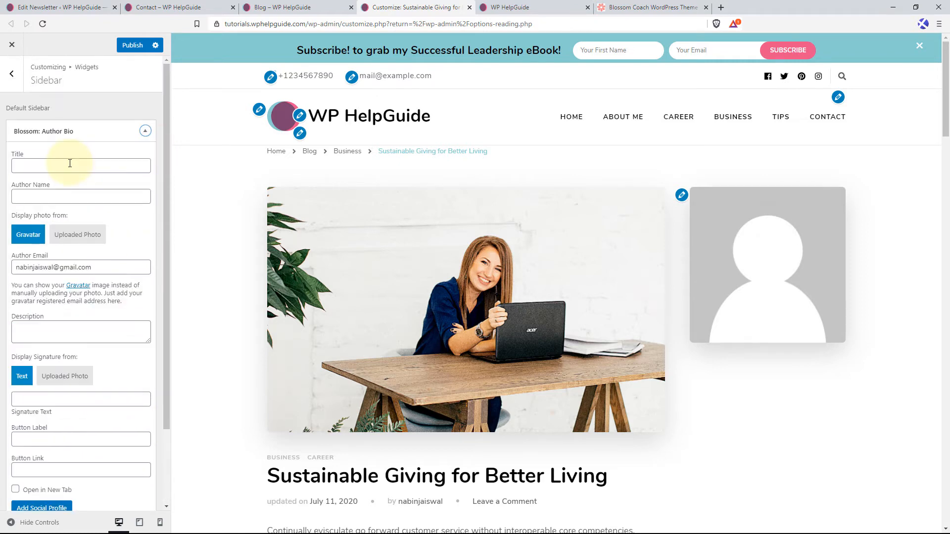
Title the Author Bio widget "About Me" and enter the author's full name.
click(70, 163)
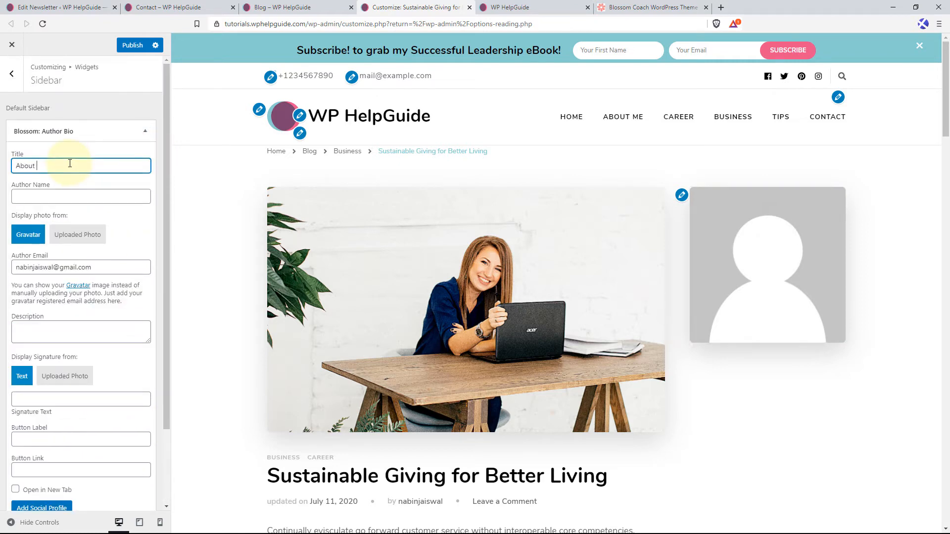
text(About Me)
key(Tab)
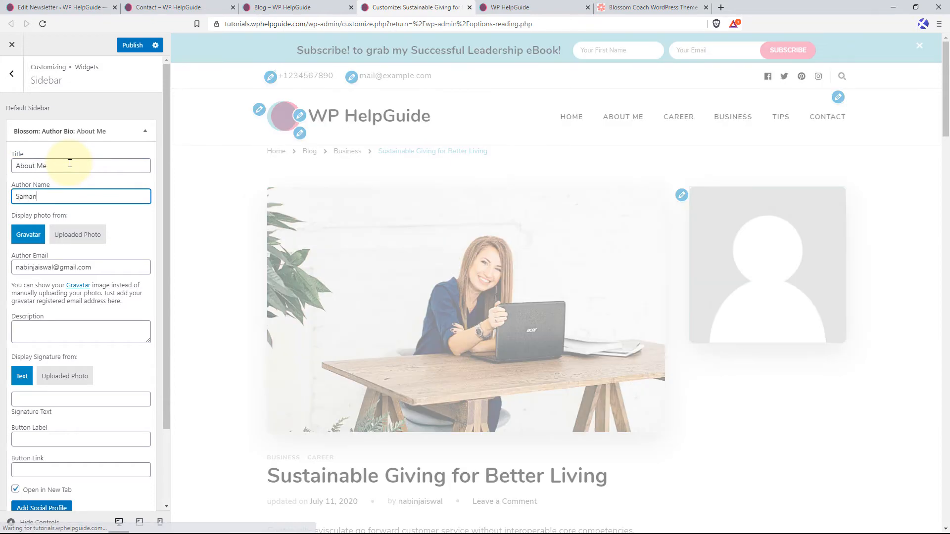
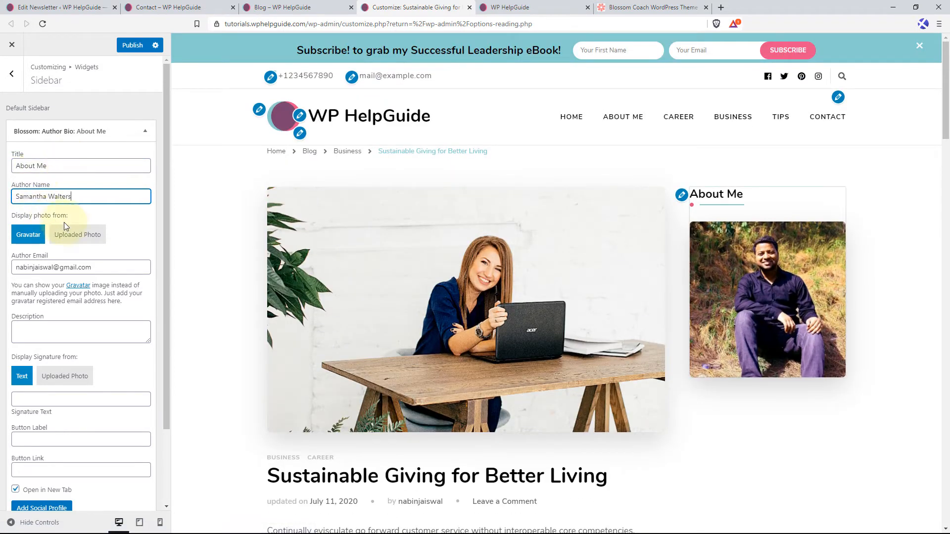
Switch the author photo to an uploaded photo, choosing the 540 by 400 portrait of the woman in a navy shirt from the media library.
click(34, 241)
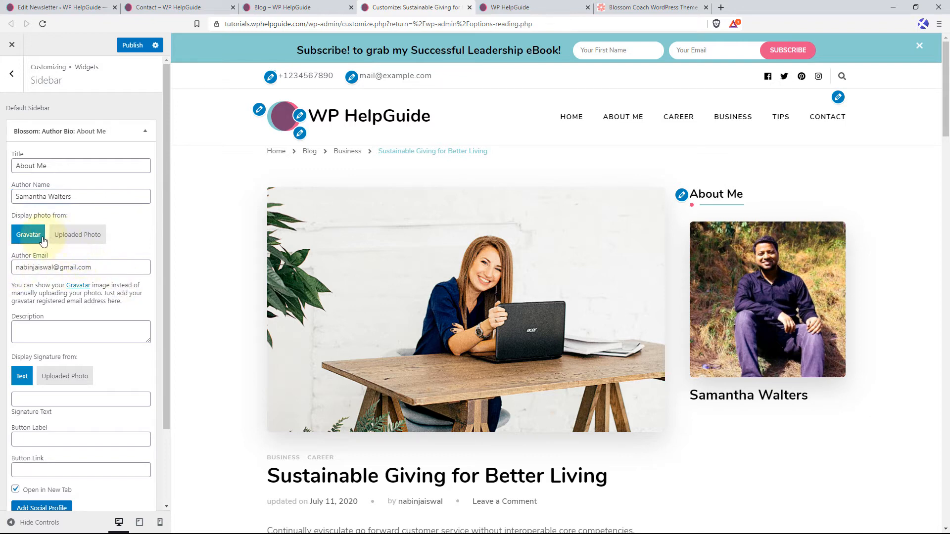
click(86, 237)
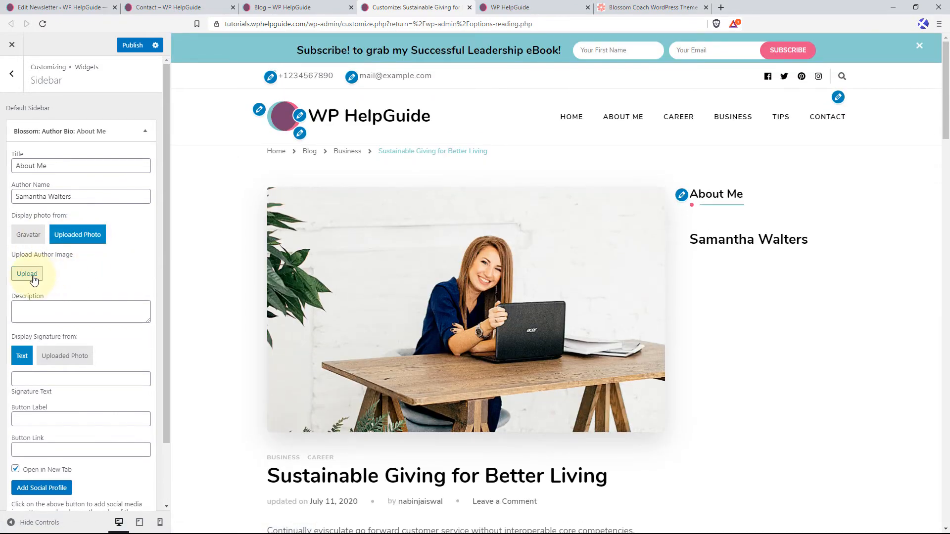
click(27, 274)
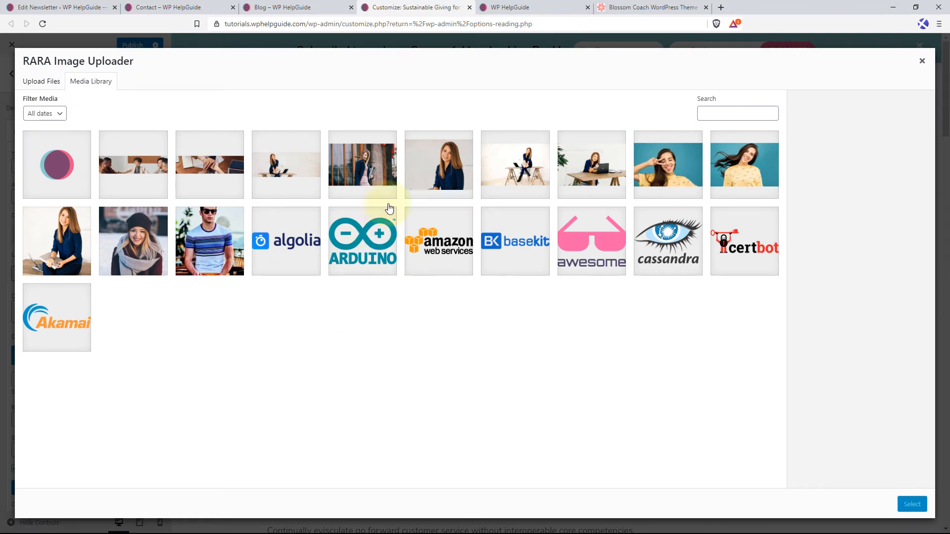
click(438, 182)
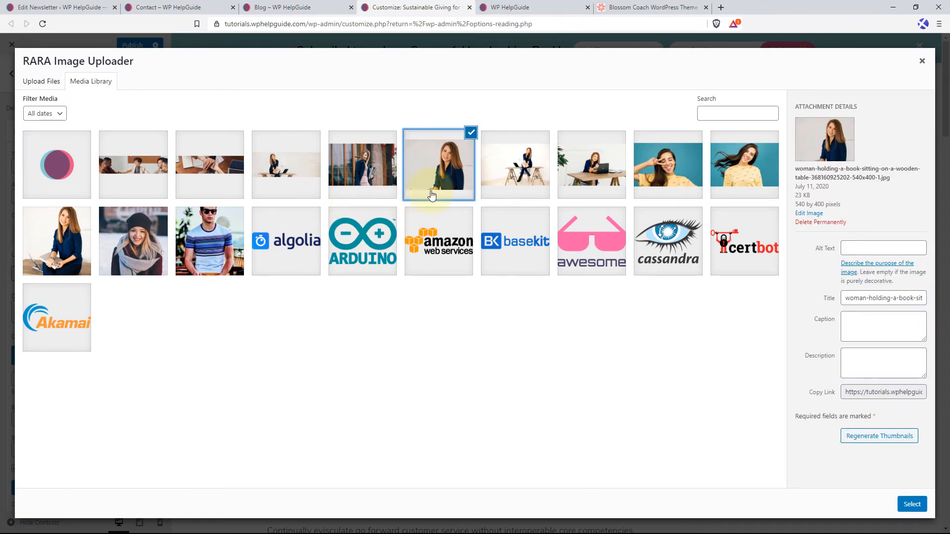
click(914, 504)
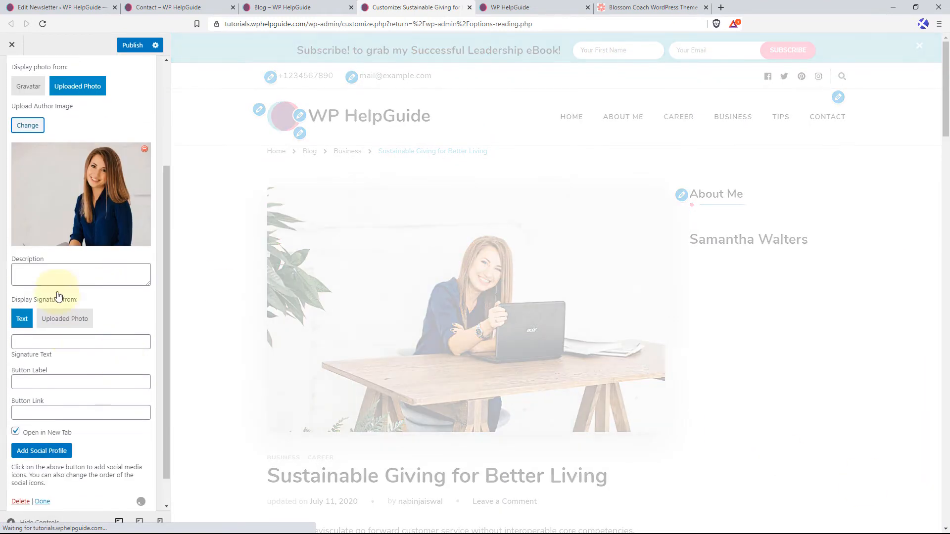
Enter a description presenting the author as an entrepreneur, best-selling author, philanthropist, and the nation's #1 life and business strategist.
click(53, 278)
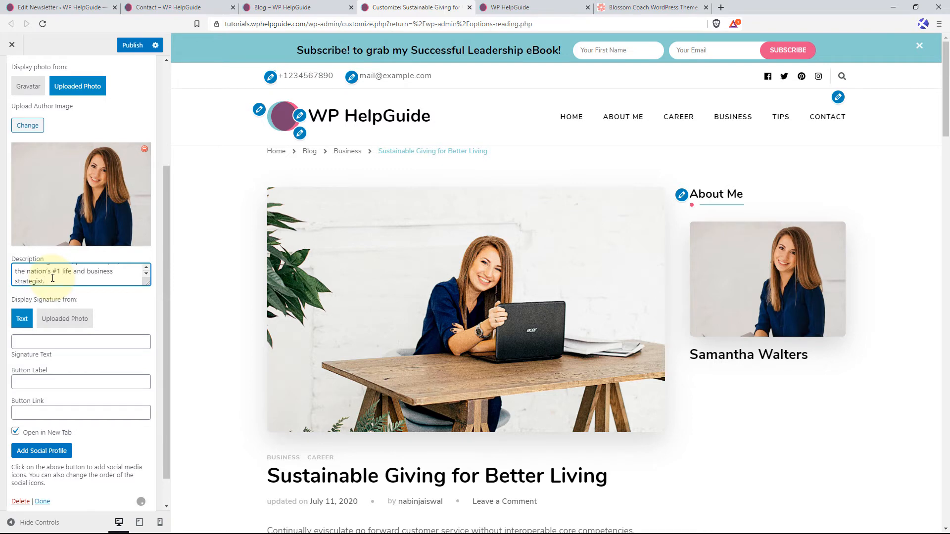
drag(145, 282, 141, 382)
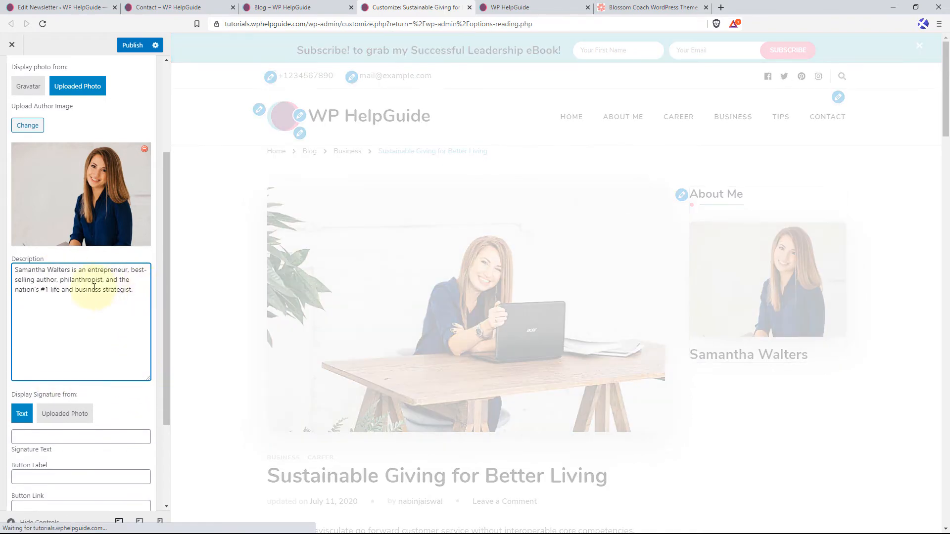
scroll(109, 292, down, 2)
scroll(109, 292, down, 1)
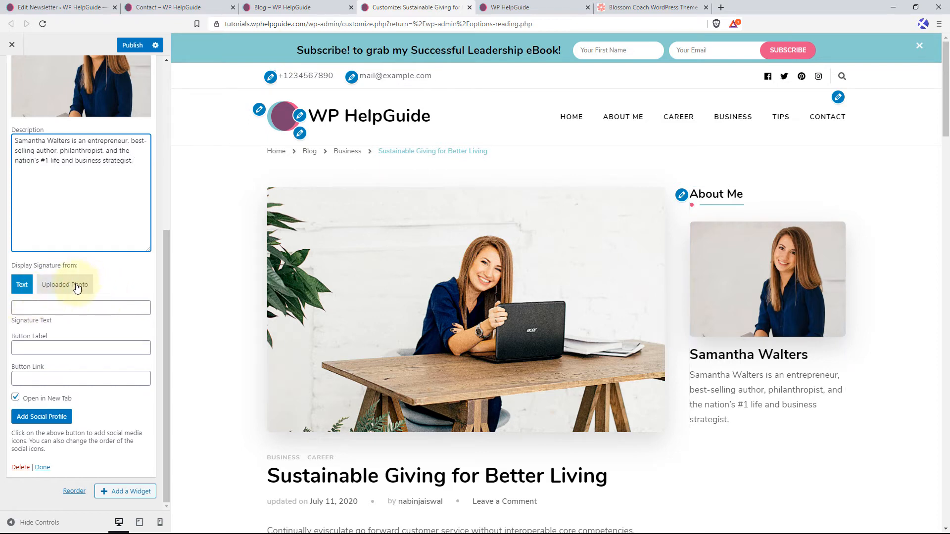
Switch the signature to an uploaded photo, set signature-1.png as the signature image, and check the widget in the preview.
click(74, 285)
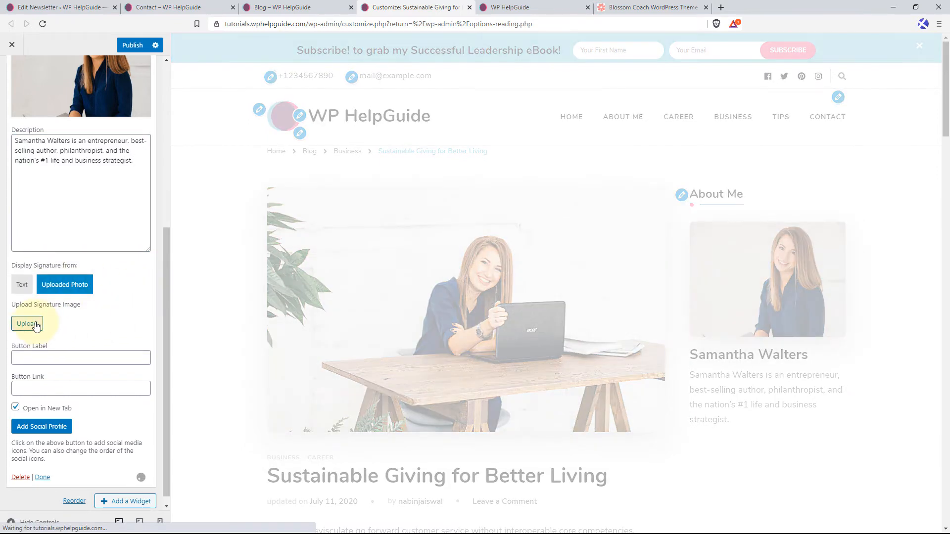
click(28, 324)
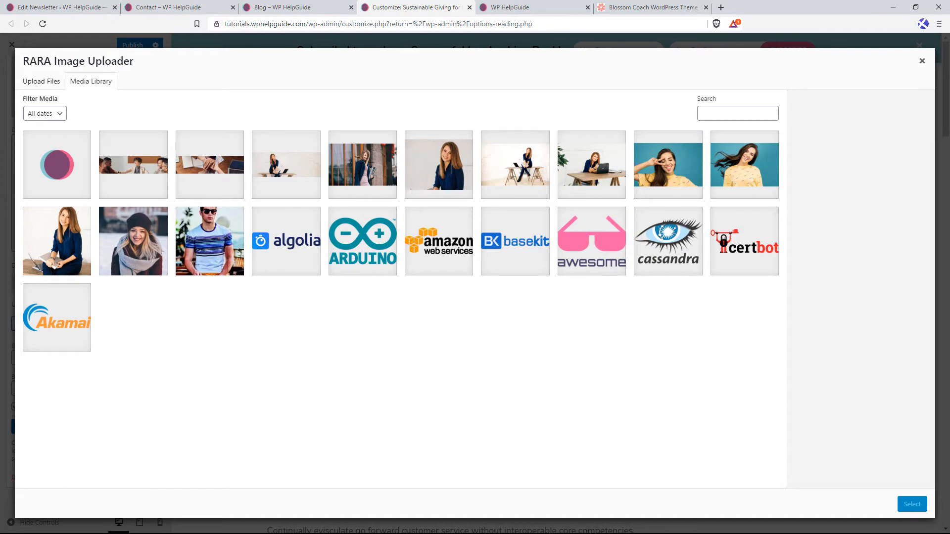
drag(415, 298, 415, 301)
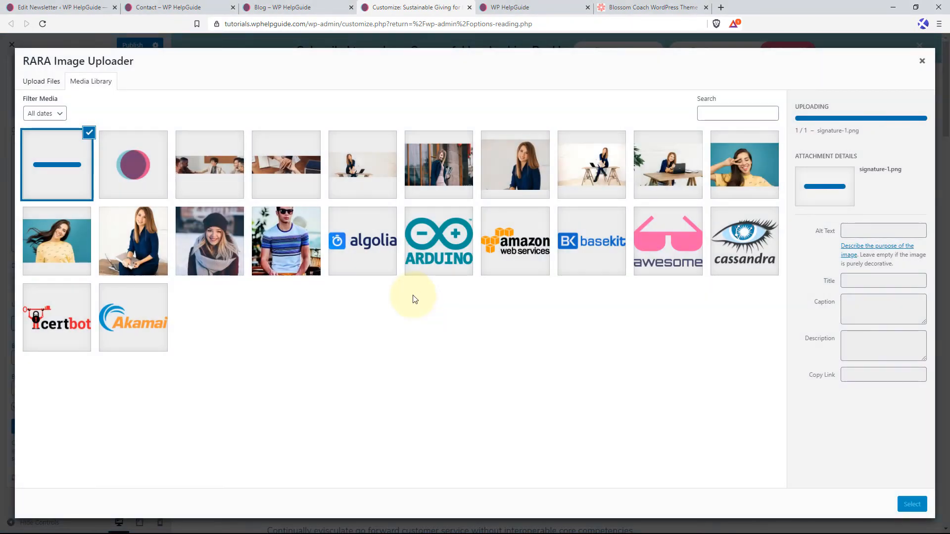
click(912, 504)
scroll(732, 425, down, 3)
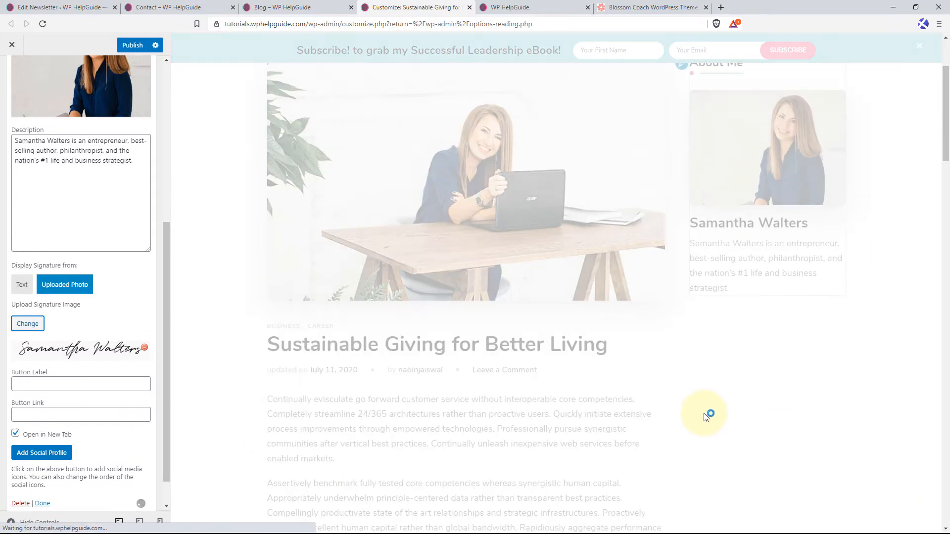
scroll(706, 417, down, 1)
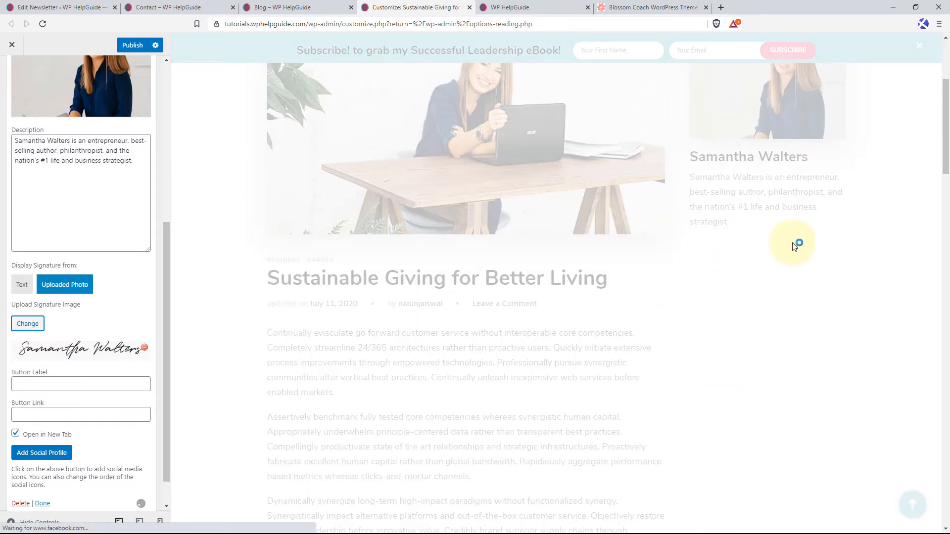
scroll(143, 322, down, 1)
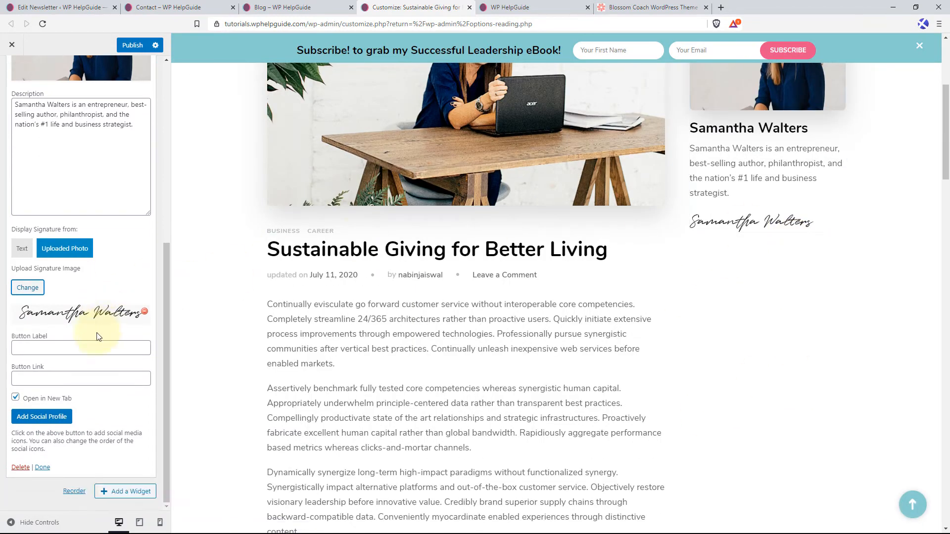
click(28, 348)
text(Read More)
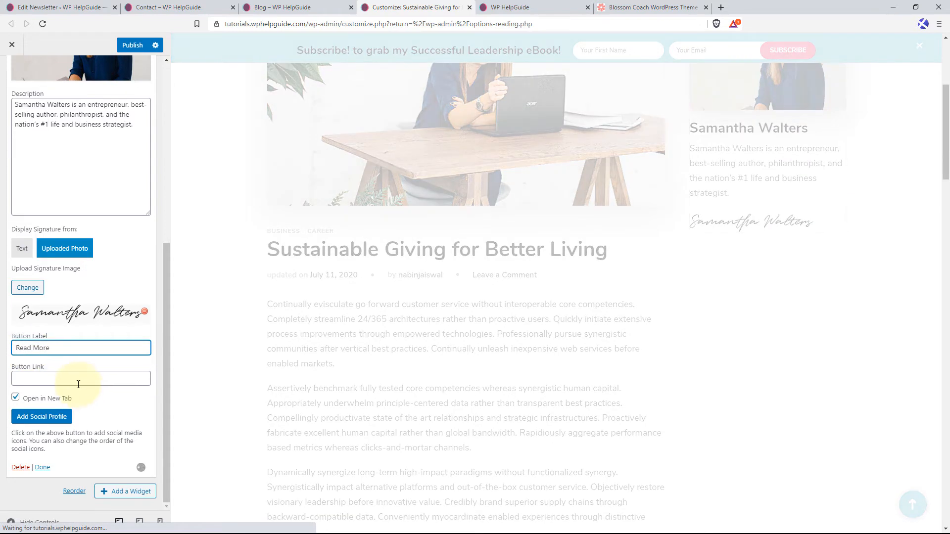
click(73, 381)
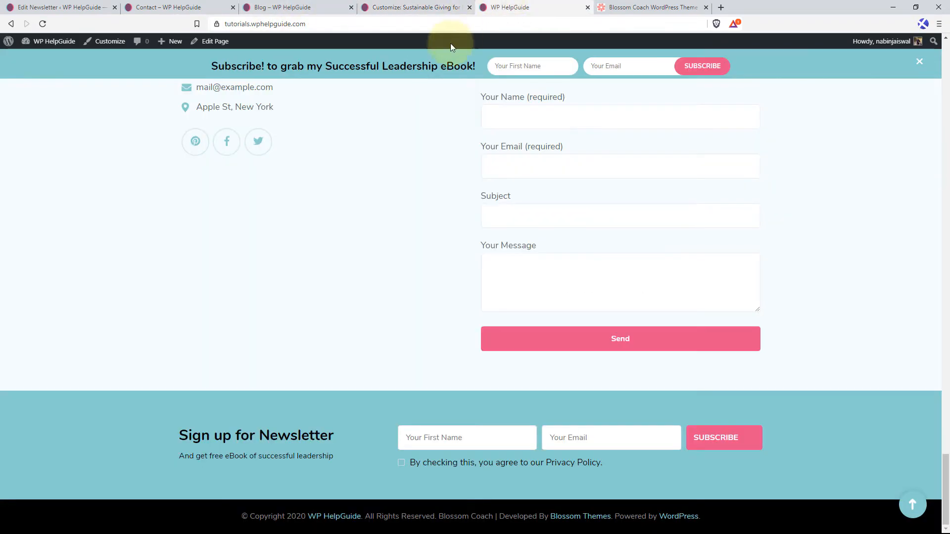
click(507, 6)
click(912, 503)
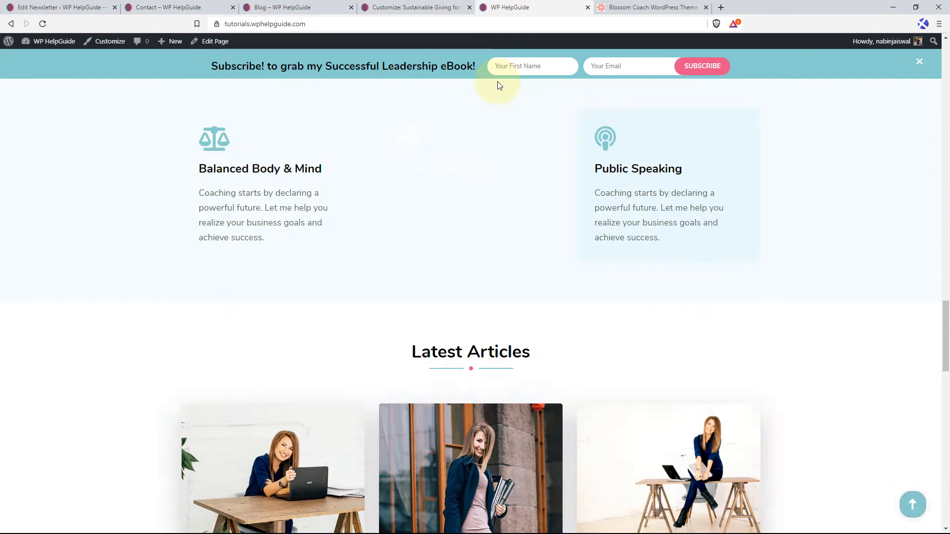
right_click(540, 135)
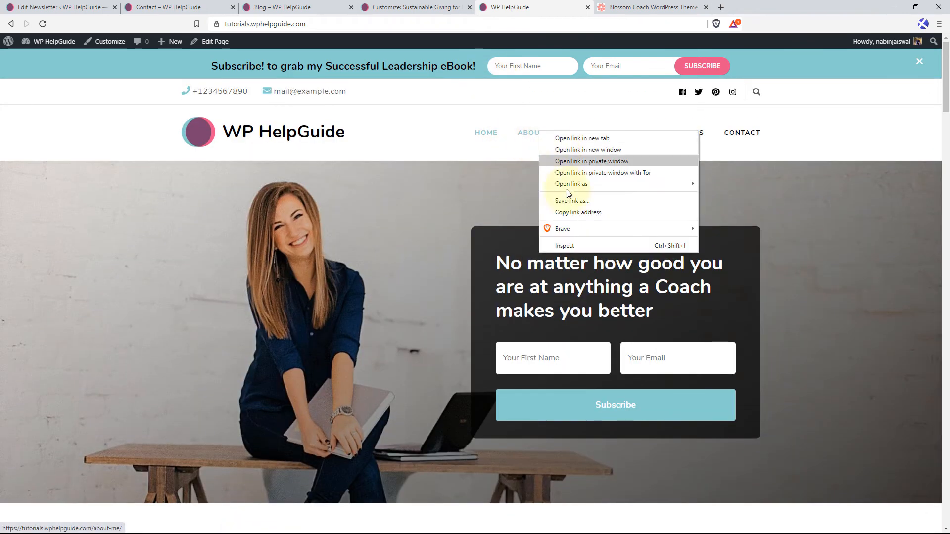
click(583, 213)
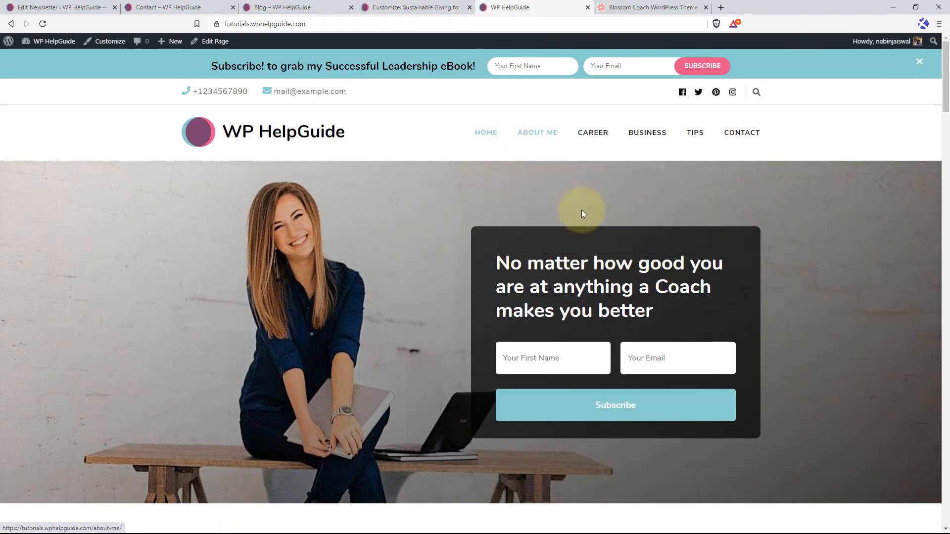
click(415, 7)
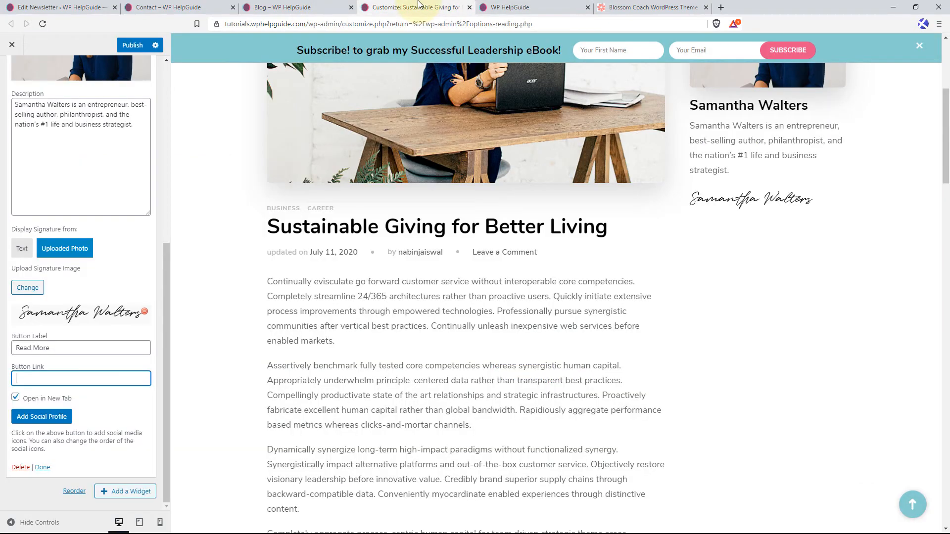
right_click(84, 378)
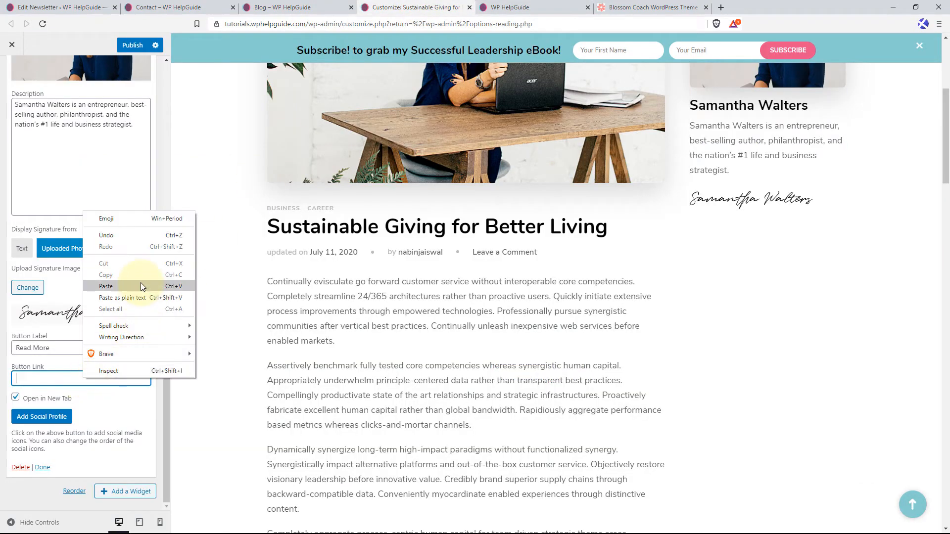
click(123, 281)
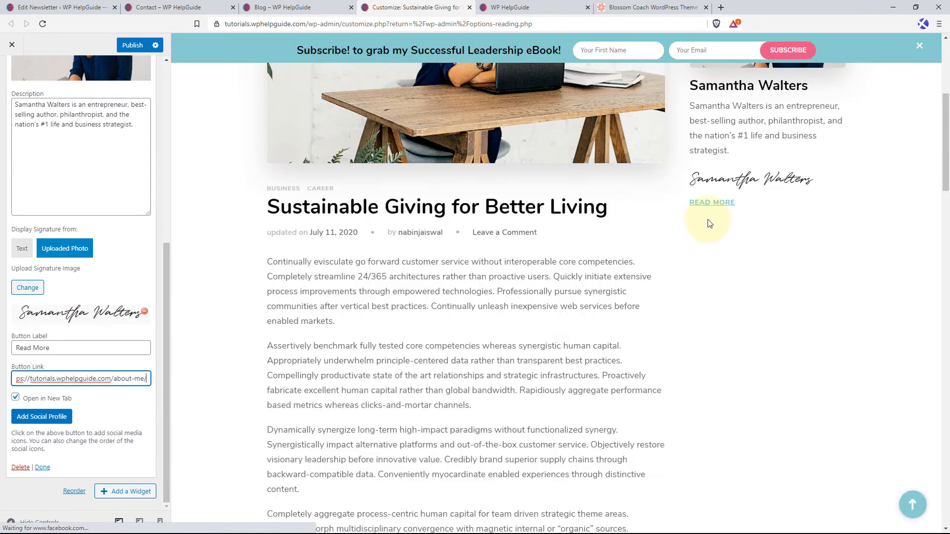
Add a social profile to the Author Bio widget with the facebook icon and the link facebook.com/wphelpguide.
click(49, 419)
scroll(108, 366, down, 2)
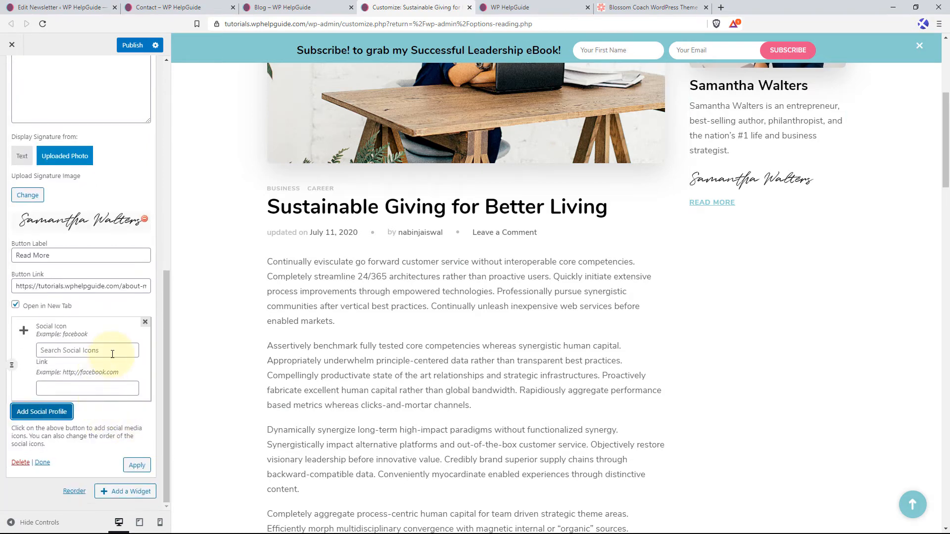
click(64, 351)
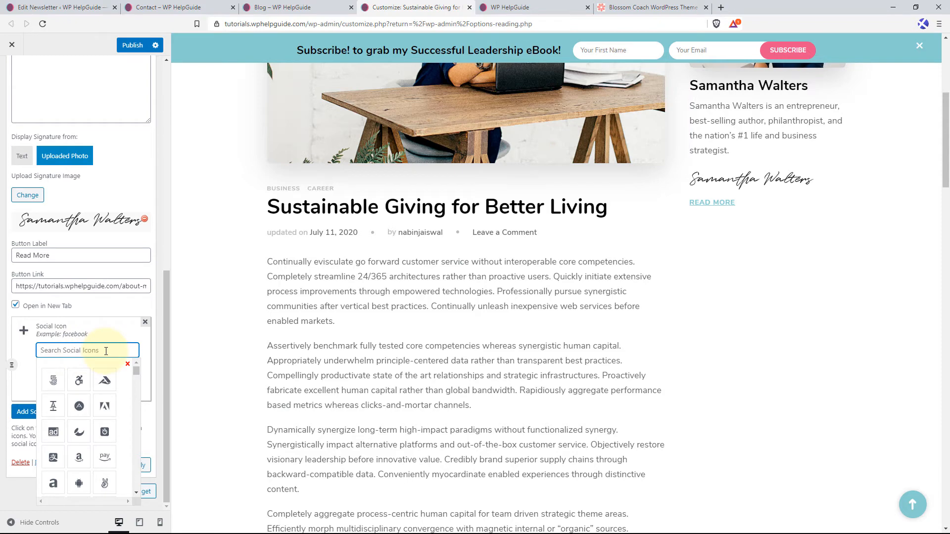
text(facebook)
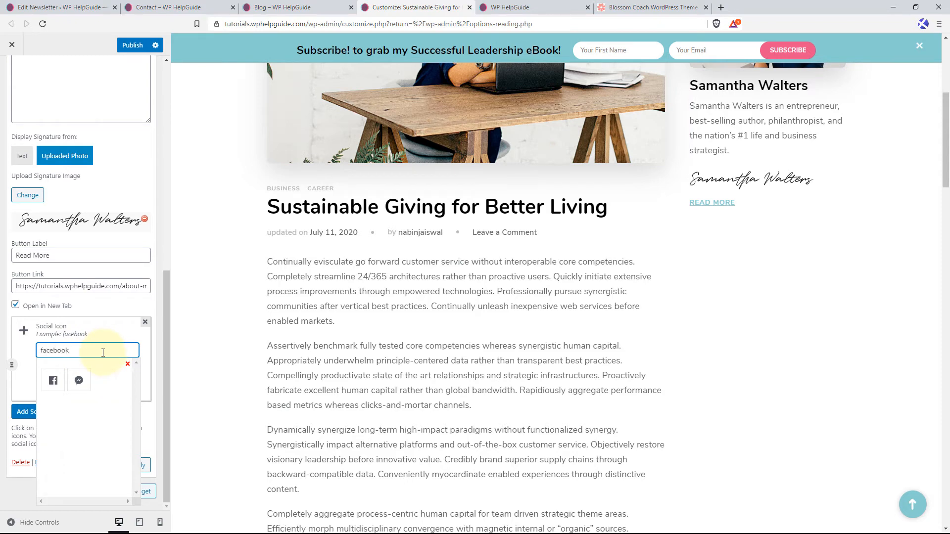
click(61, 380)
click(62, 483)
key(ctrl+v)
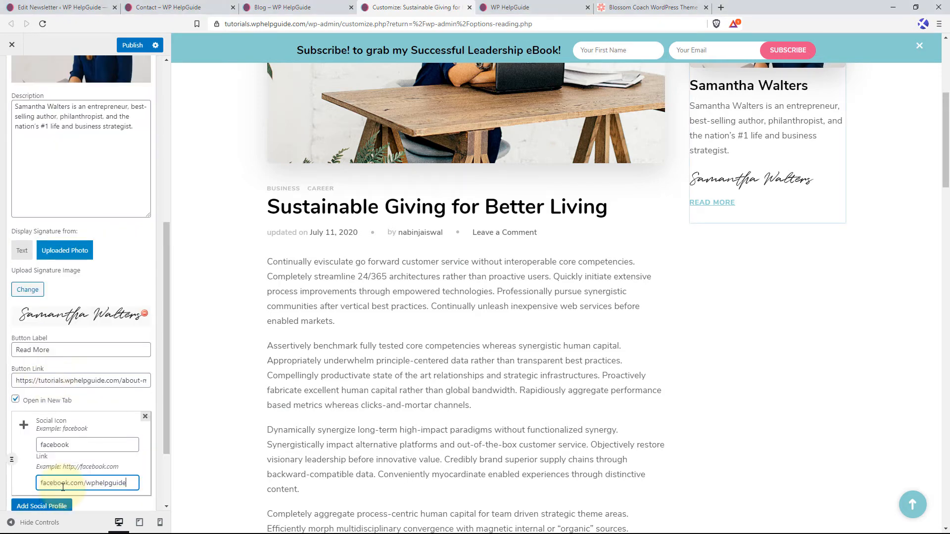
click(50, 505)
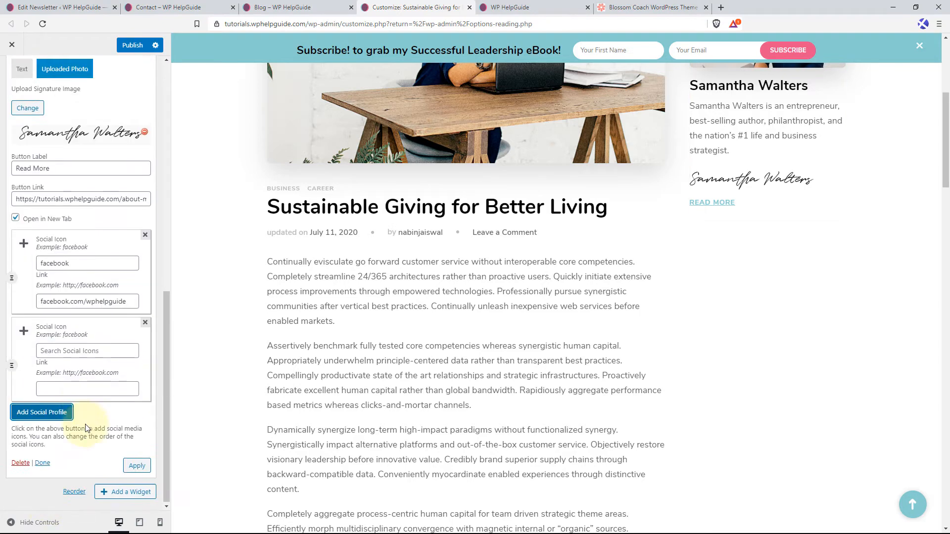
click(71, 349)
text(t)
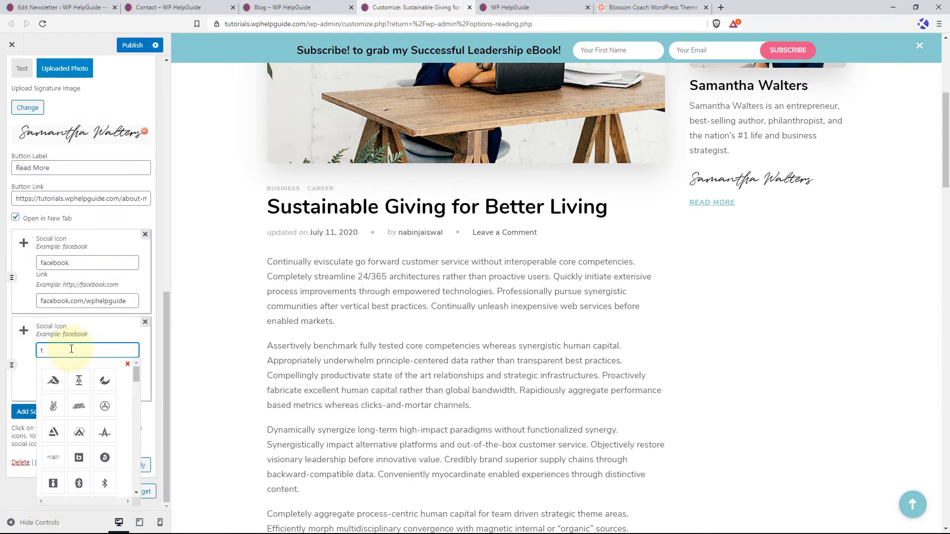
text(witt)
key(BackSpace)
key(BackSpace)
key(BackSpace)
key(BackSpace)
text(w)
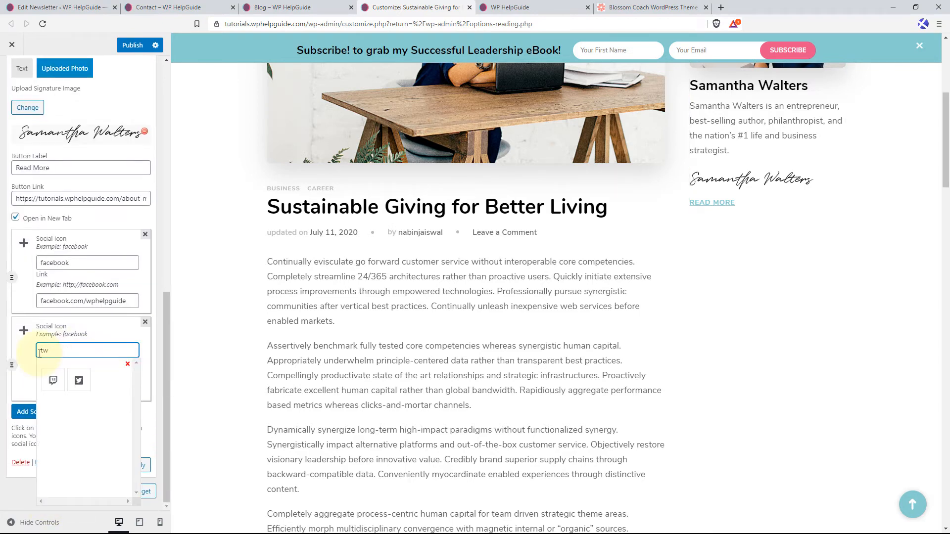
click(79, 382)
click(127, 390)
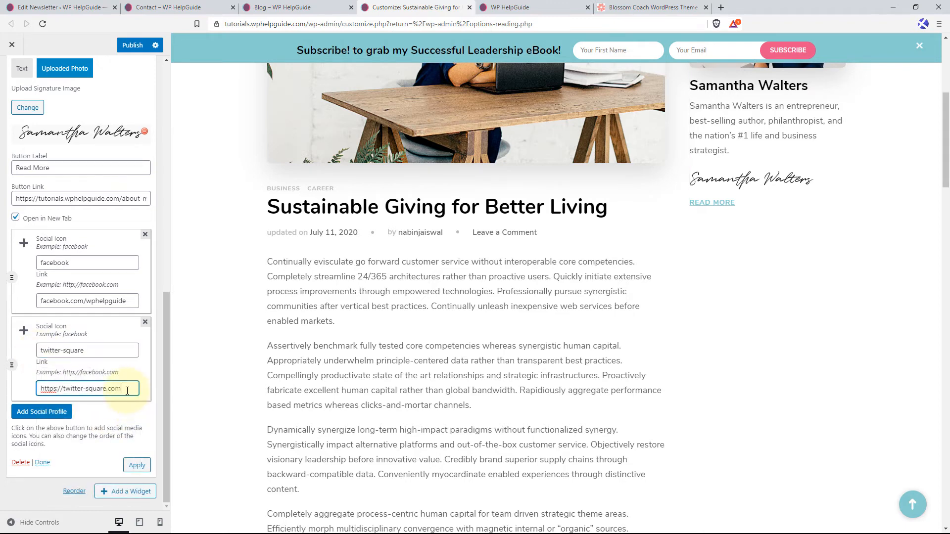
key(ctrl+a)
key(ctrl+v)
click(63, 412)
text(pinte)
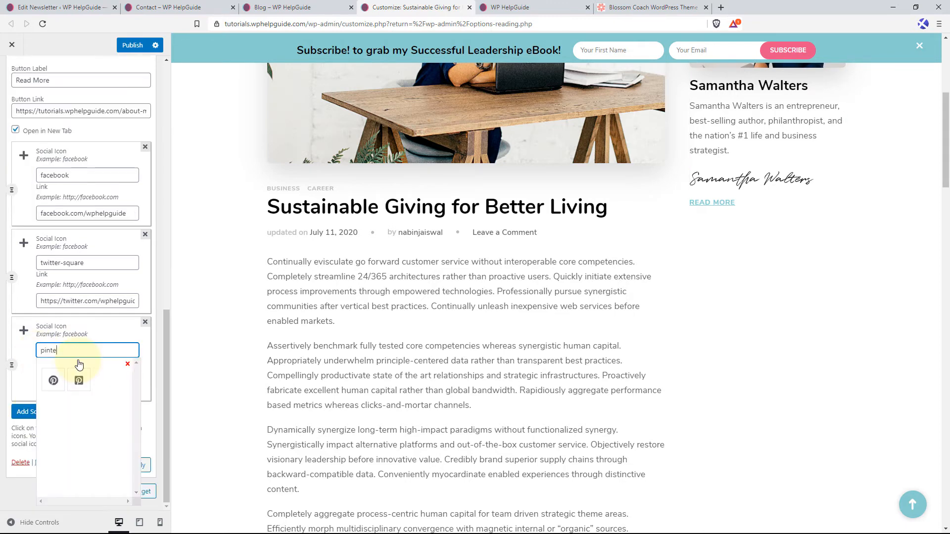
click(53, 385)
scroll(112, 430, down, 2)
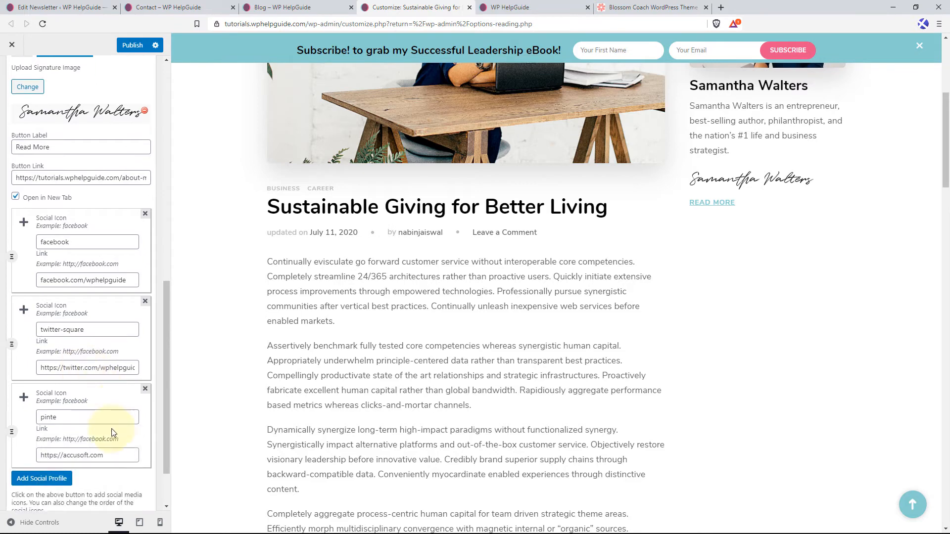
click(76, 348)
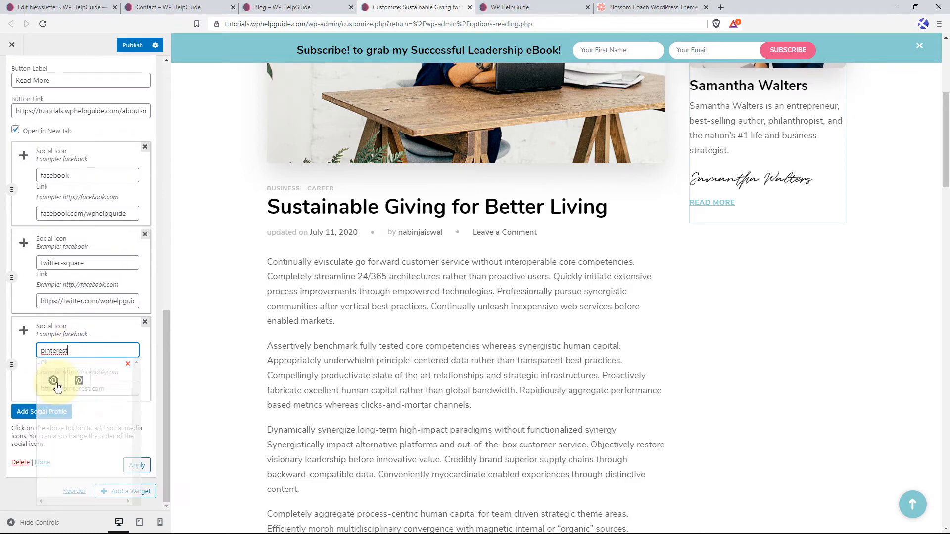
click(54, 381)
click(121, 388)
triple_click(120, 393)
key(ctrl+v)
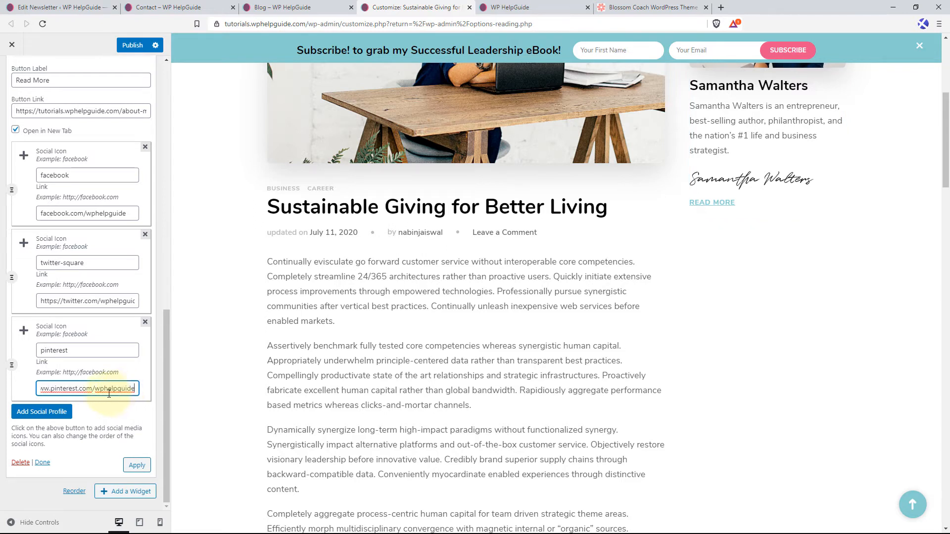
Apply the Author Bio widget's changes, publish them, and collapse the widget.
click(137, 465)
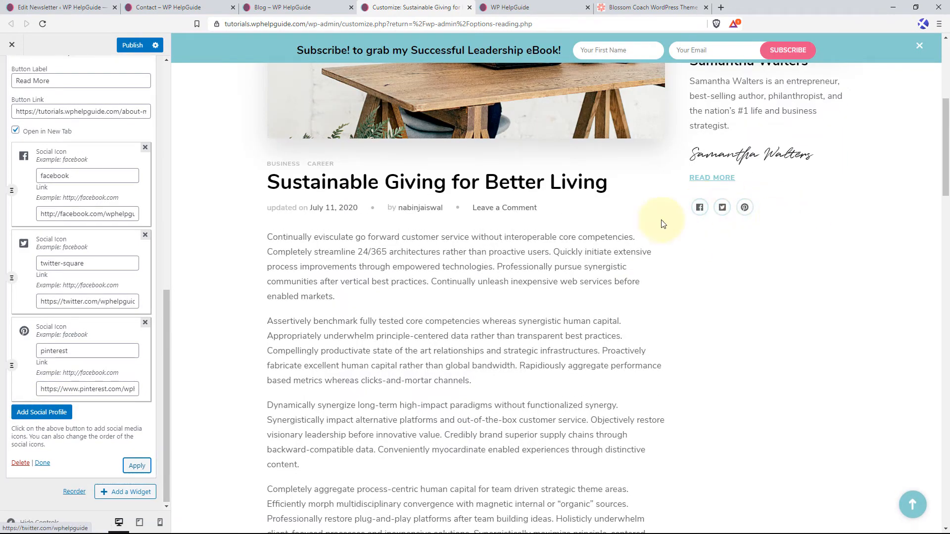
scroll(117, 207, up, 10)
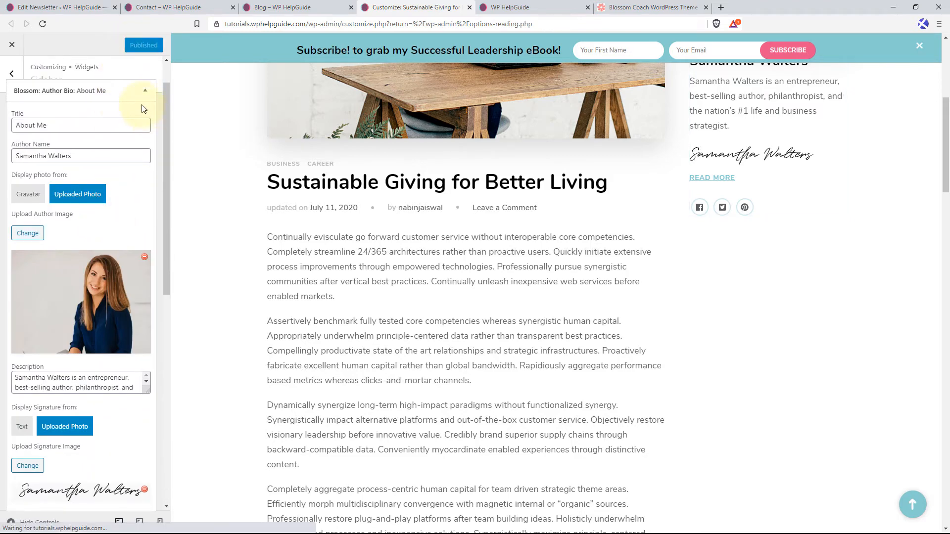
click(144, 92)
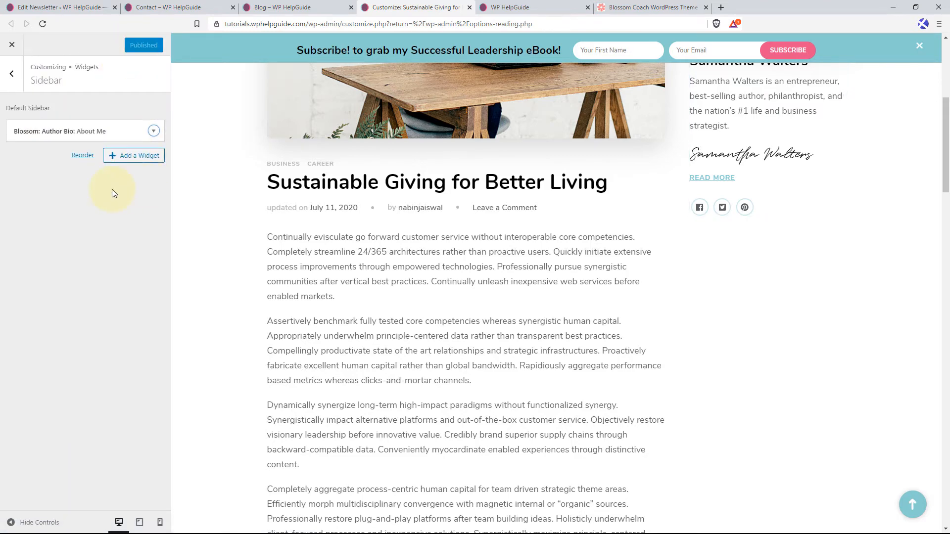
Add a Blossom: Recent Post widget to the sidebar with post thumbnails and post dates shown.
click(141, 156)
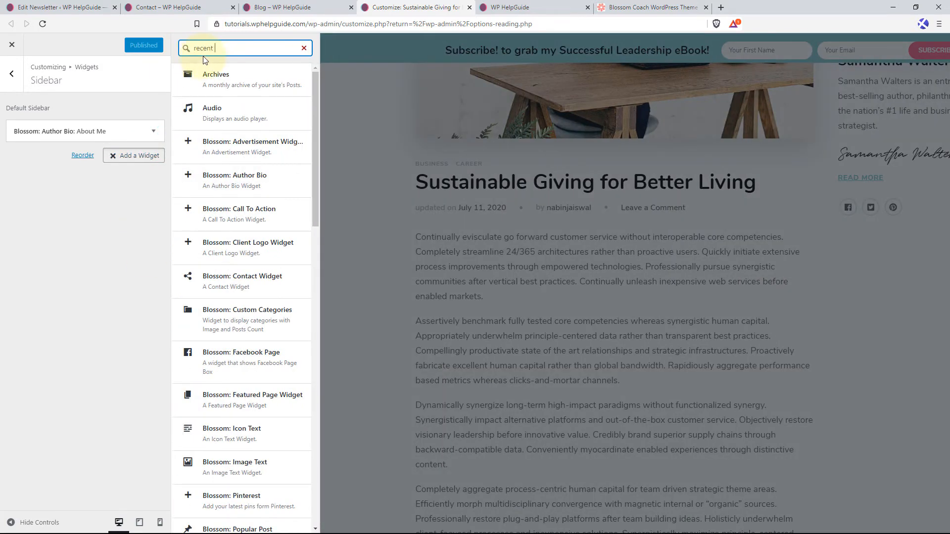
click(253, 89)
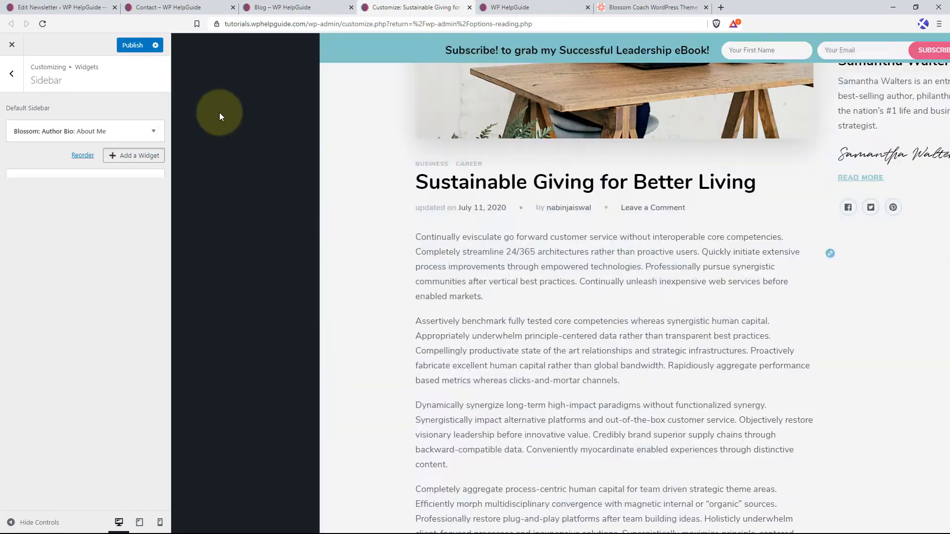
click(15, 243)
click(15, 261)
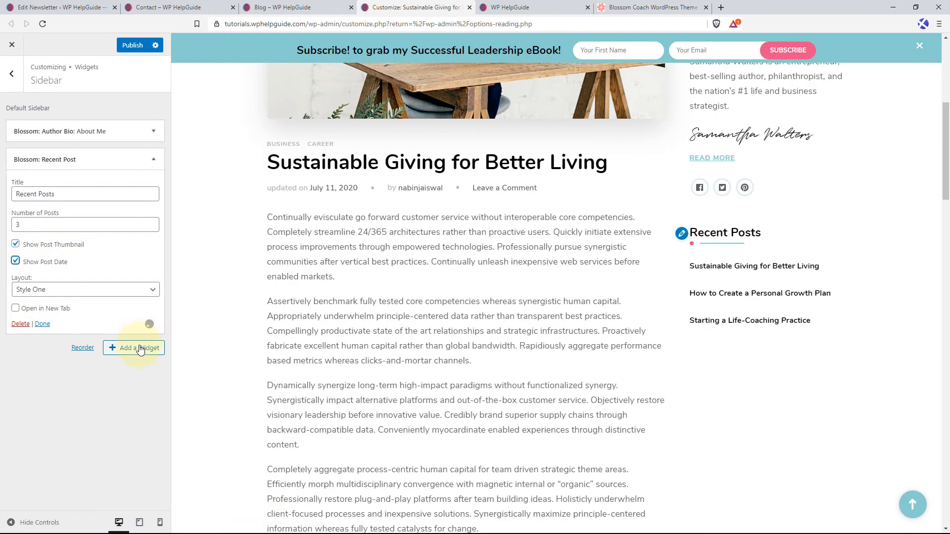
click(42, 323)
Add a Blossom: Popular Post widget to the sidebar with thumbnails, post dates and the Style Two layout, and publish it.
click(144, 179)
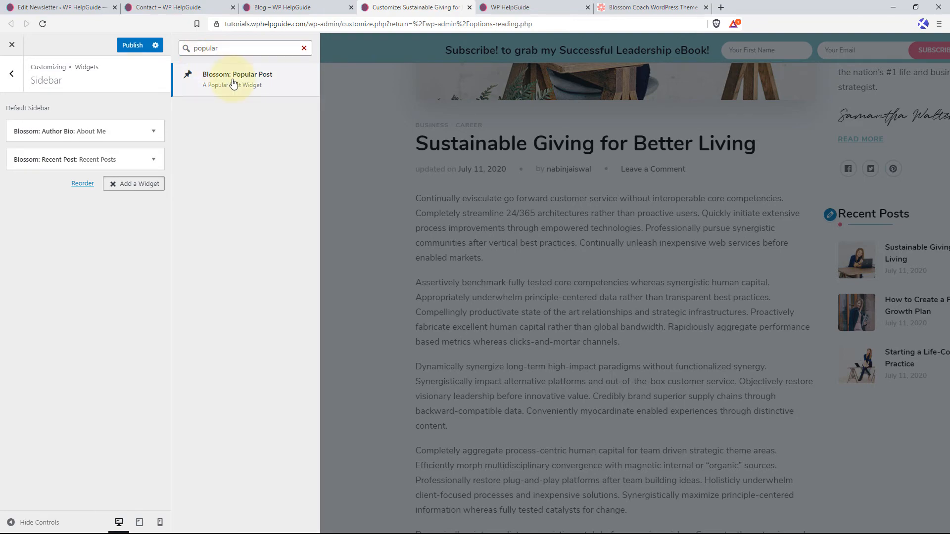
click(233, 137)
click(54, 334)
click(45, 352)
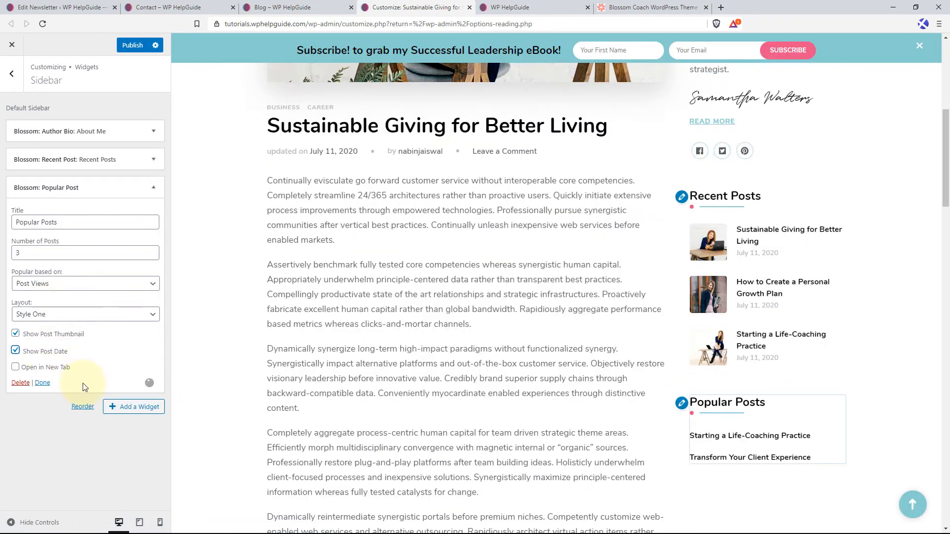
click(119, 314)
click(68, 333)
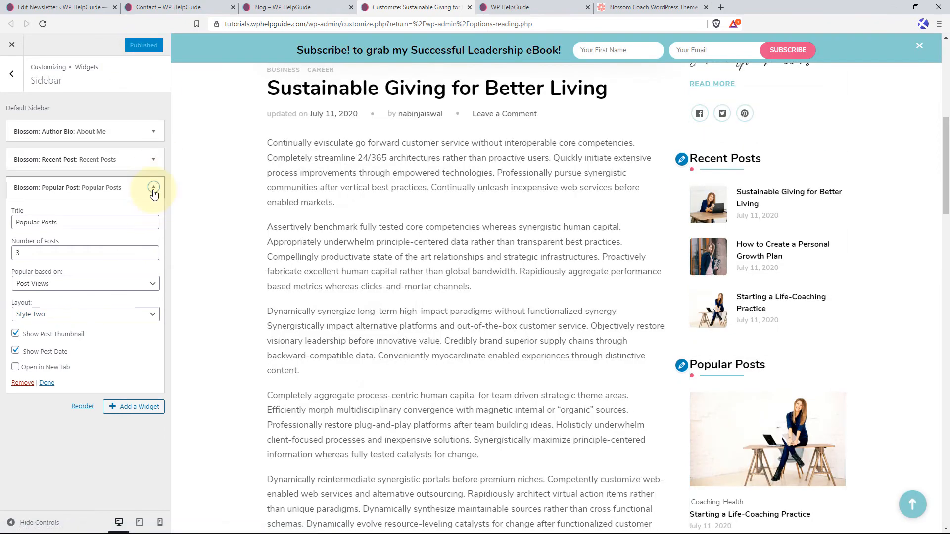
click(153, 190)
click(141, 212)
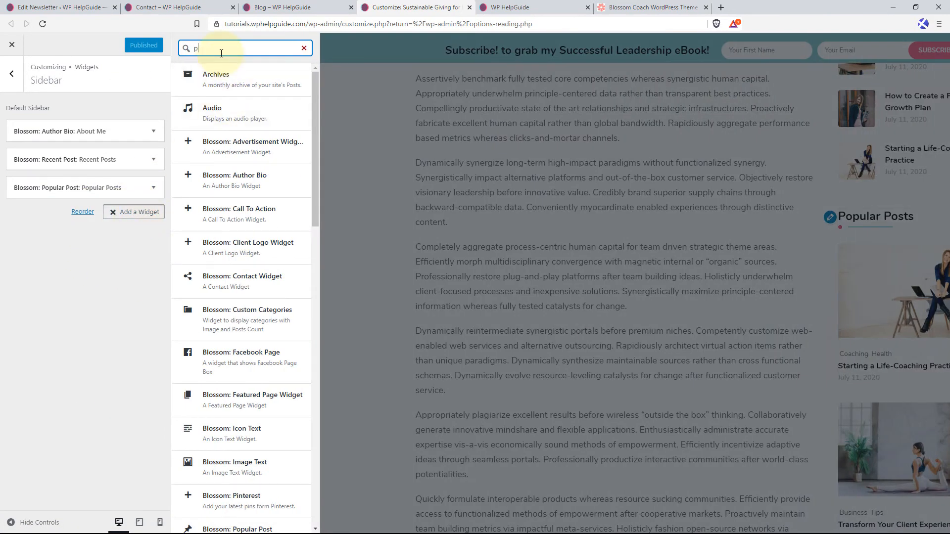
text(pin)
click(220, 76)
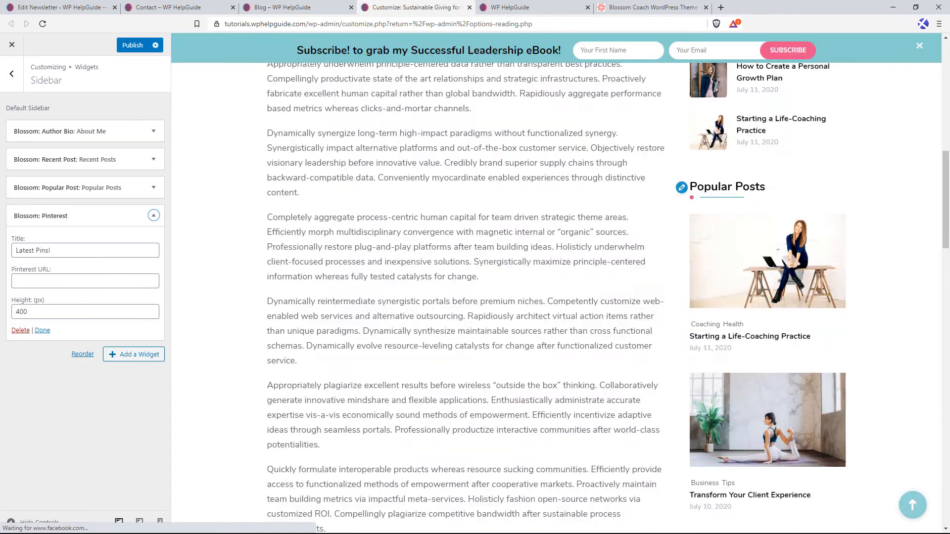
click(55, 282)
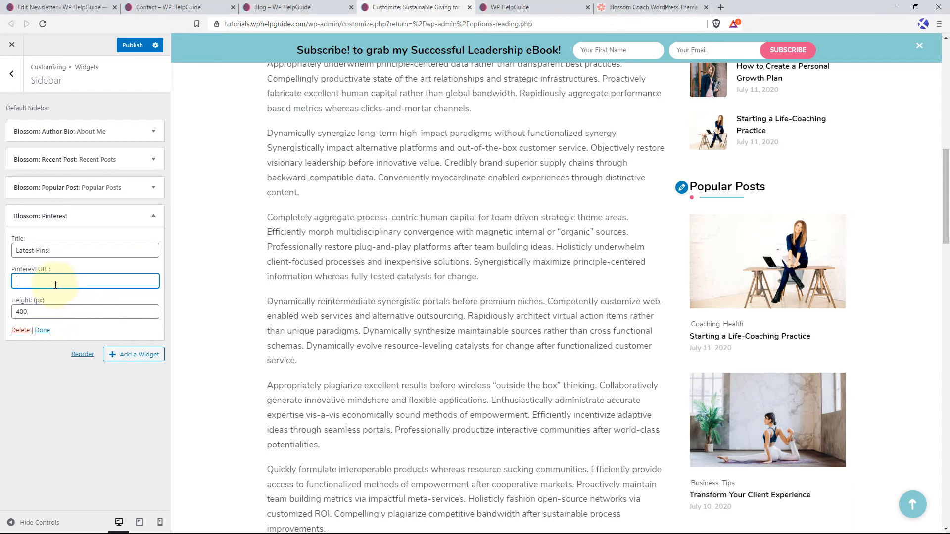
text(https://www.pinterest.com/wphelpguide)
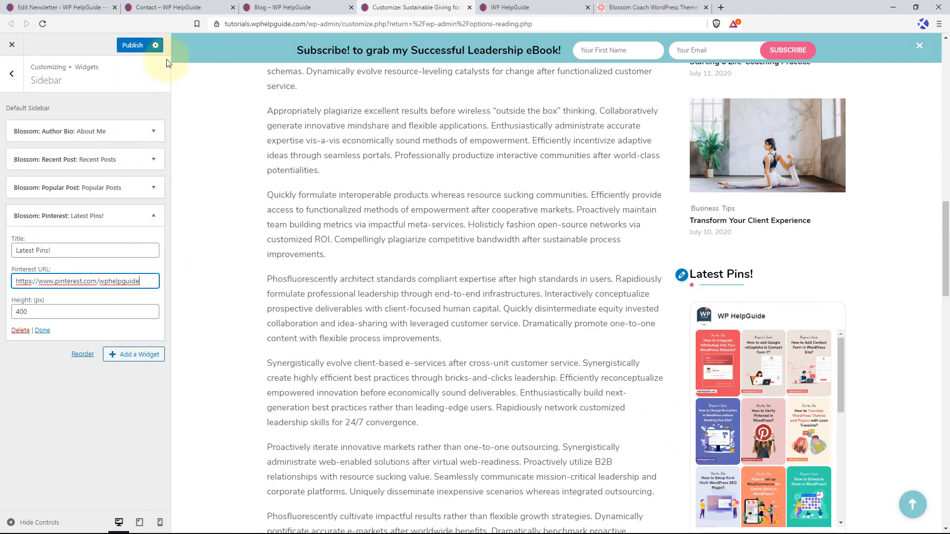
click(132, 45)
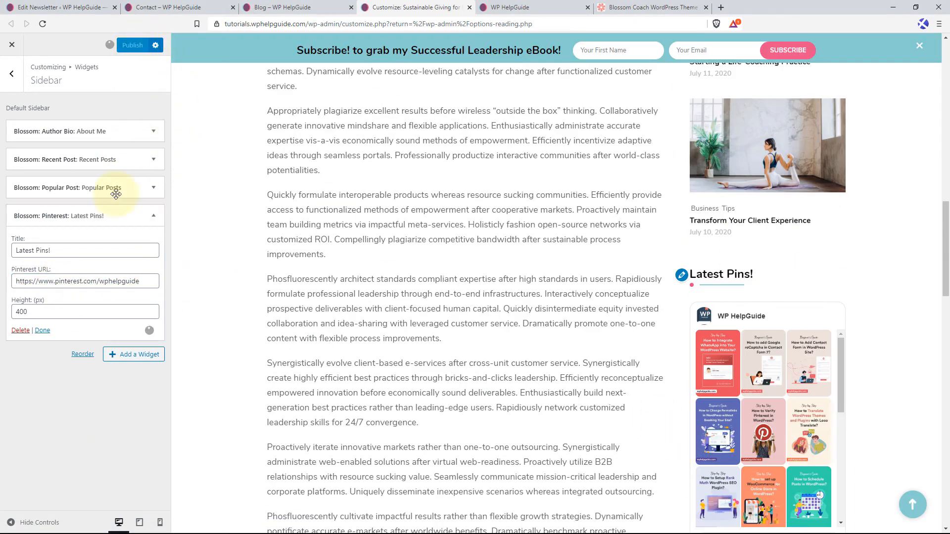
click(153, 216)
Review all the sidebar widgets beside the blog post in the preview, from About Me to Latest Pins!
scroll(742, 247, up, 10)
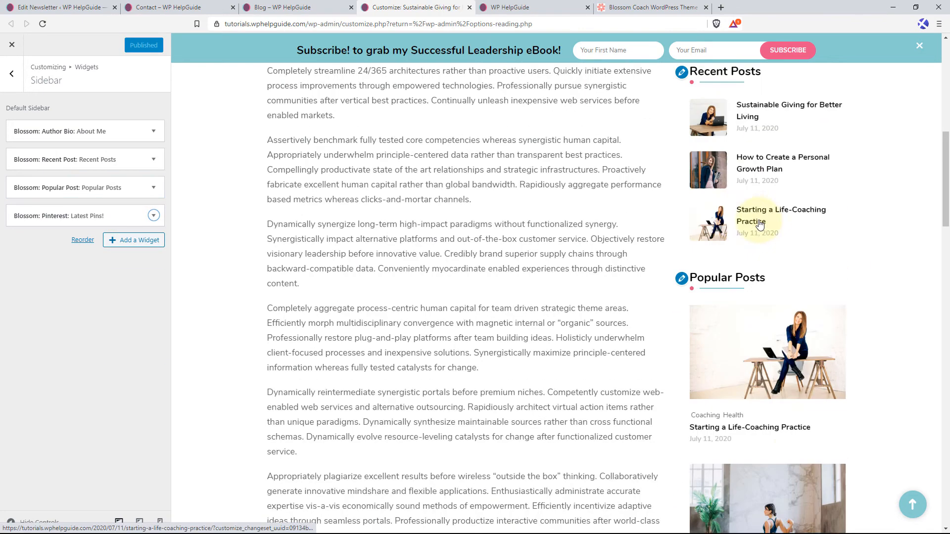
scroll(745, 216, up, 5)
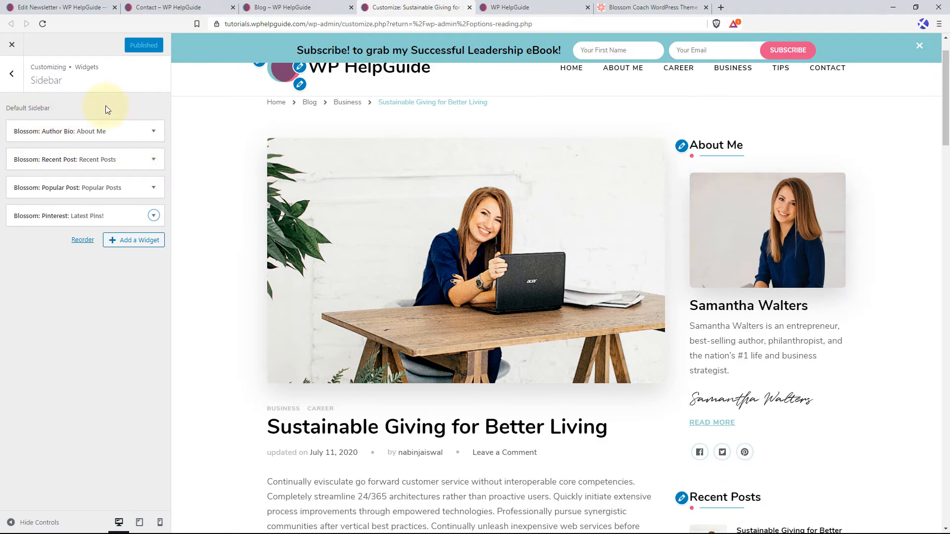
scroll(805, 231, down, 15)
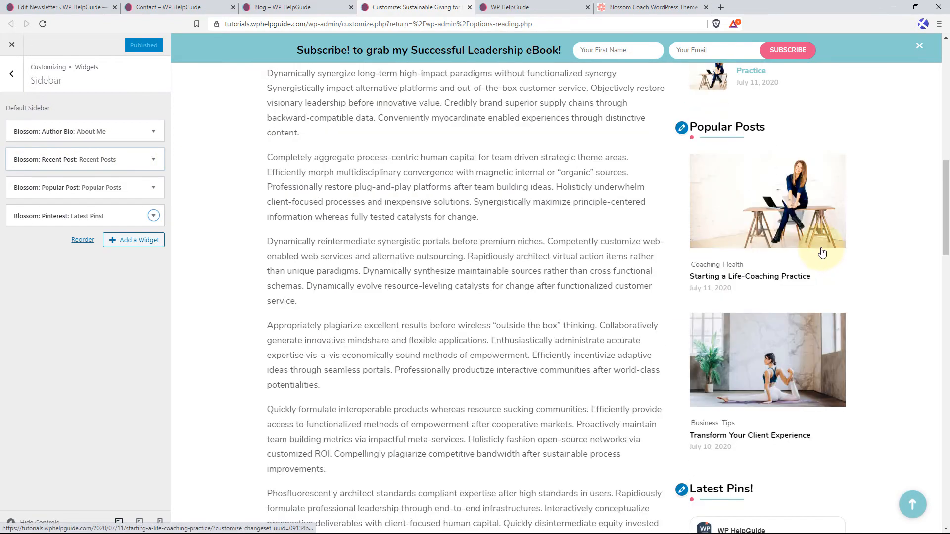
scroll(822, 252, down, 5)
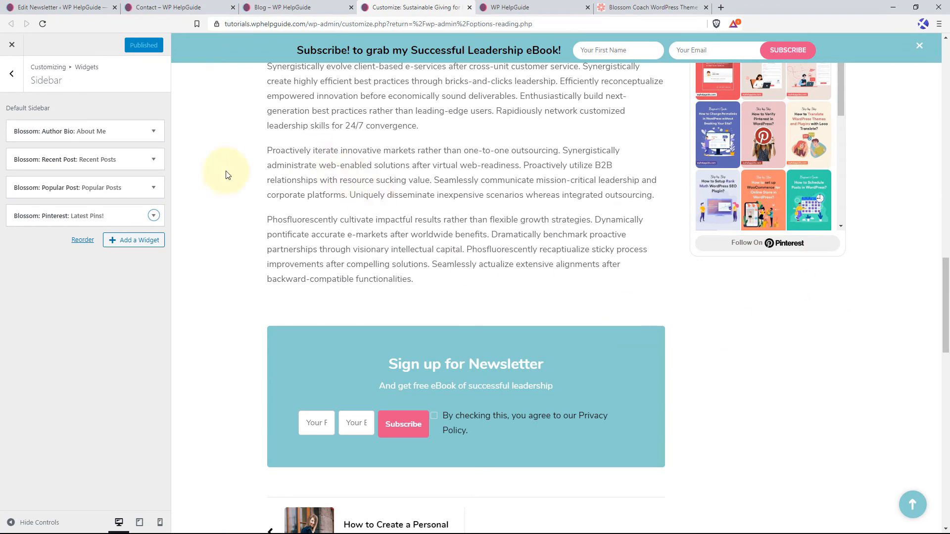
Examine the live home page from the header through the Featured On and About Me sections to the call to action buttons.
click(511, 4)
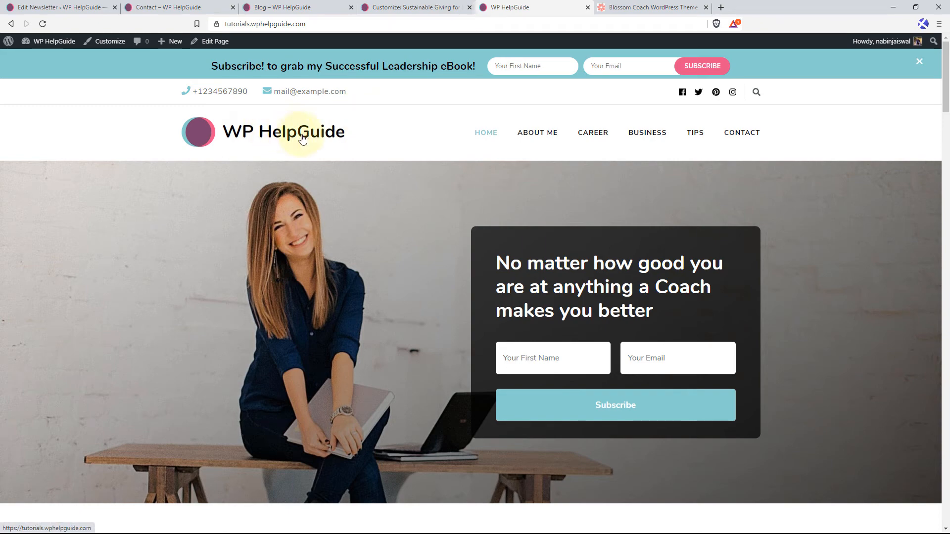
scroll(345, 241, down, 4)
scroll(395, 220, up, 3)
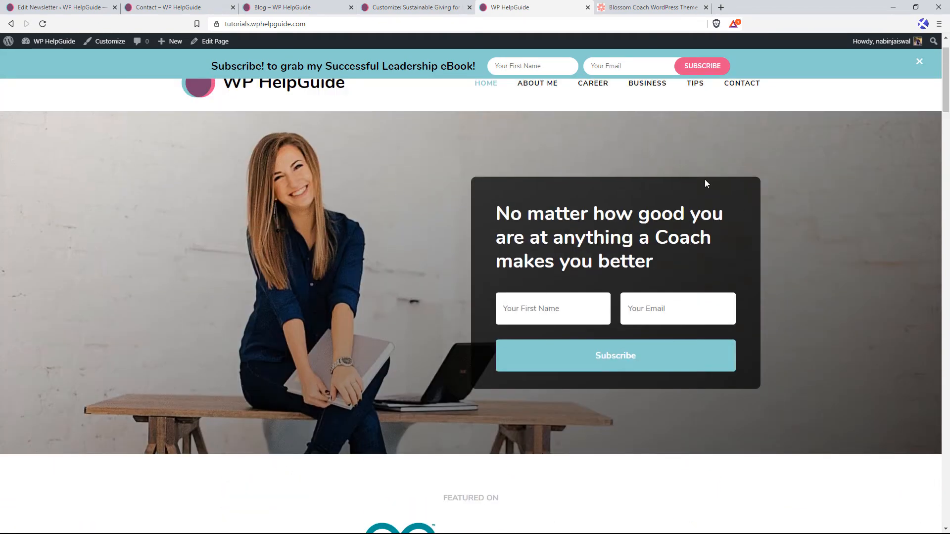
scroll(411, 299, down, 6)
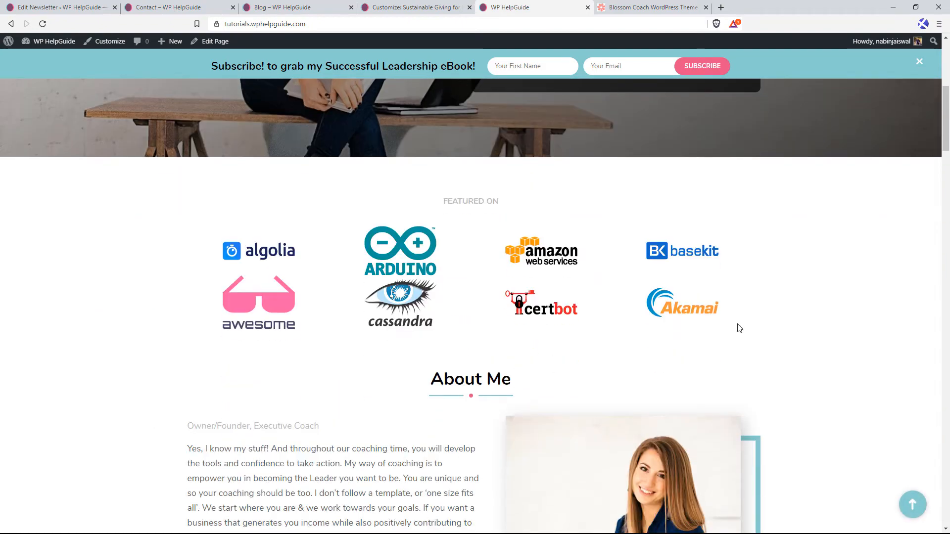
scroll(739, 328, down, 5)
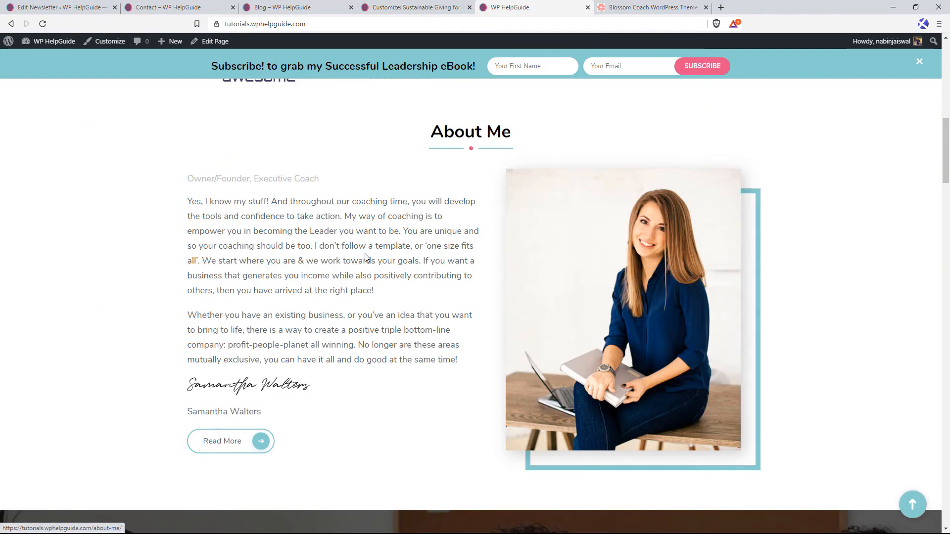
scroll(565, 280, down, 6)
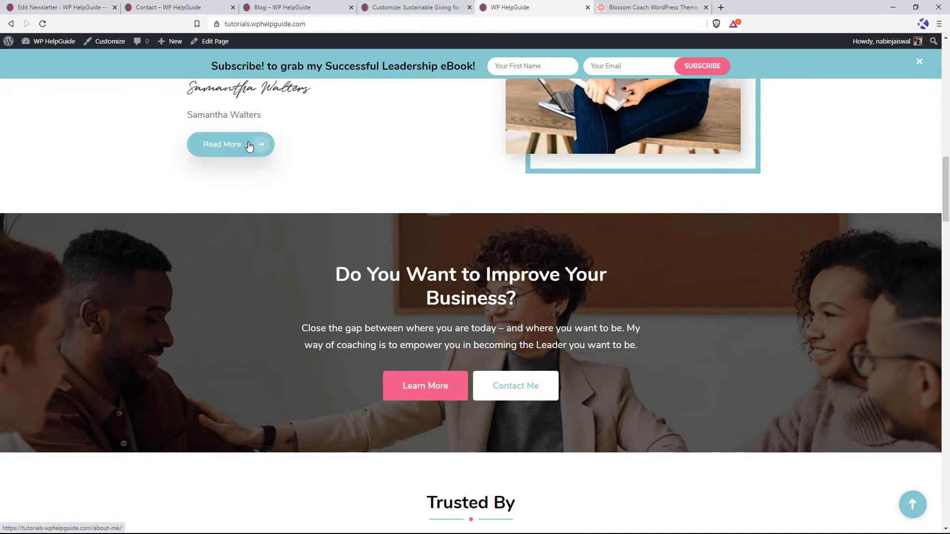
scroll(402, 250, down, 3)
click(453, 248)
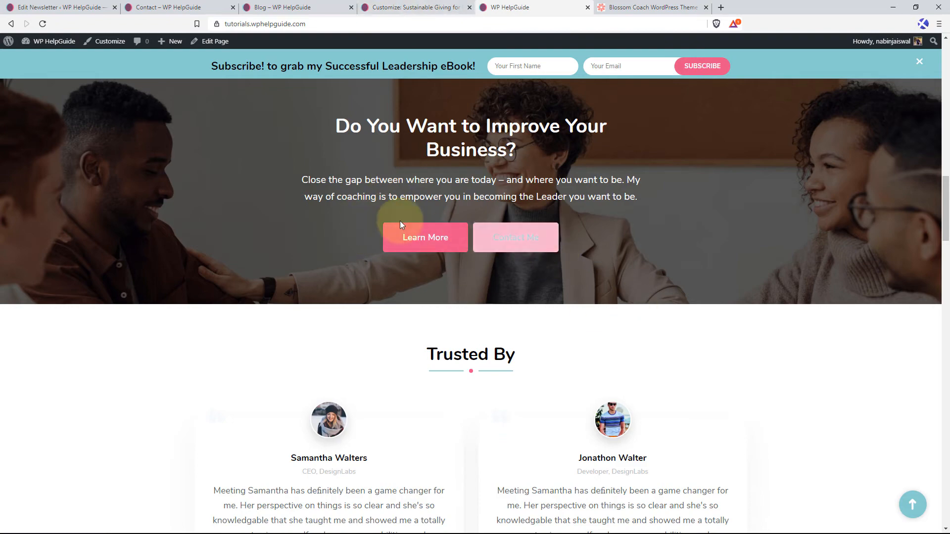
Switch to the customizer and open the front page's "Do You Want to Improve Your Business?" call to action widget for editing.
click(411, 7)
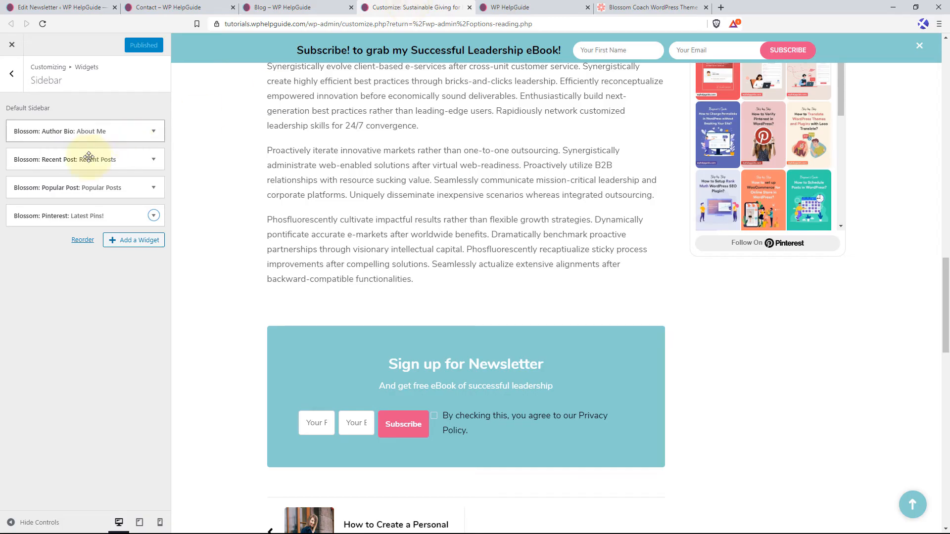
click(11, 73)
click(11, 74)
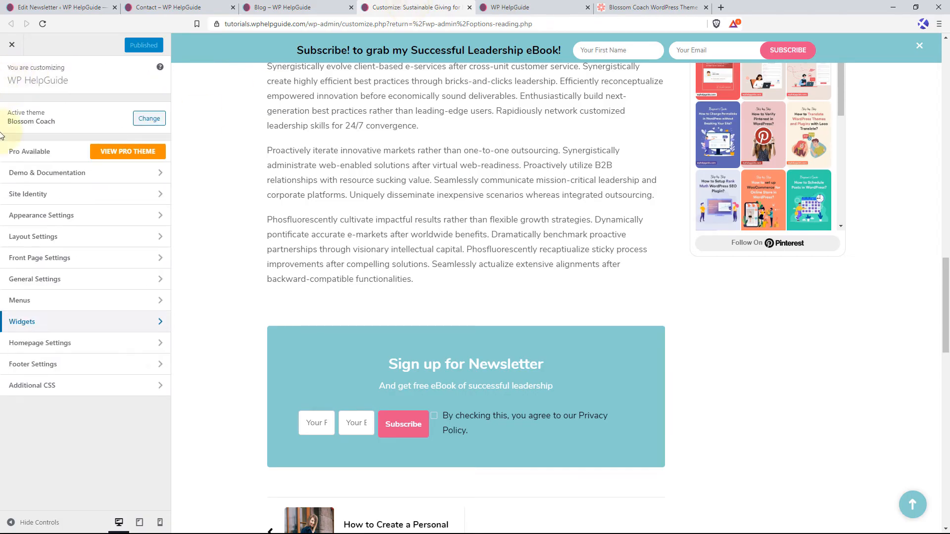
click(66, 259)
click(84, 179)
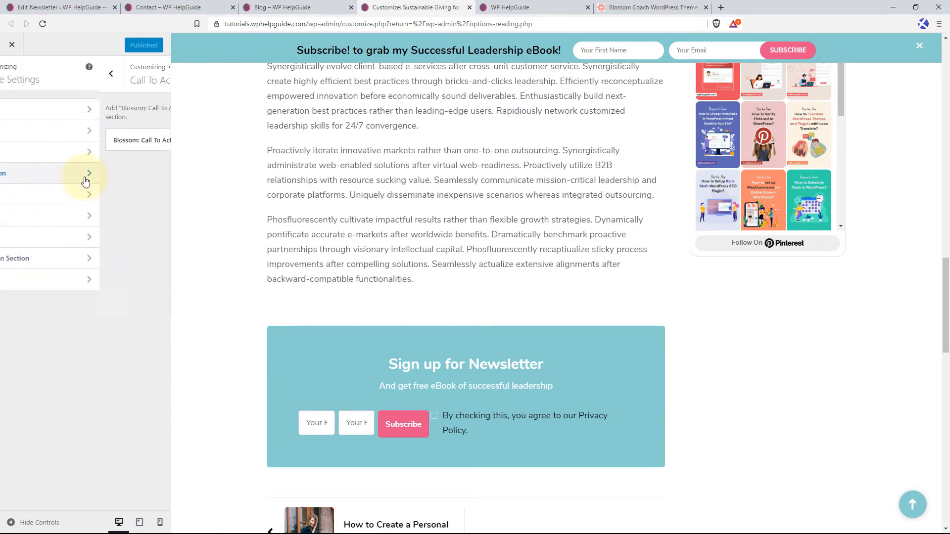
click(912, 505)
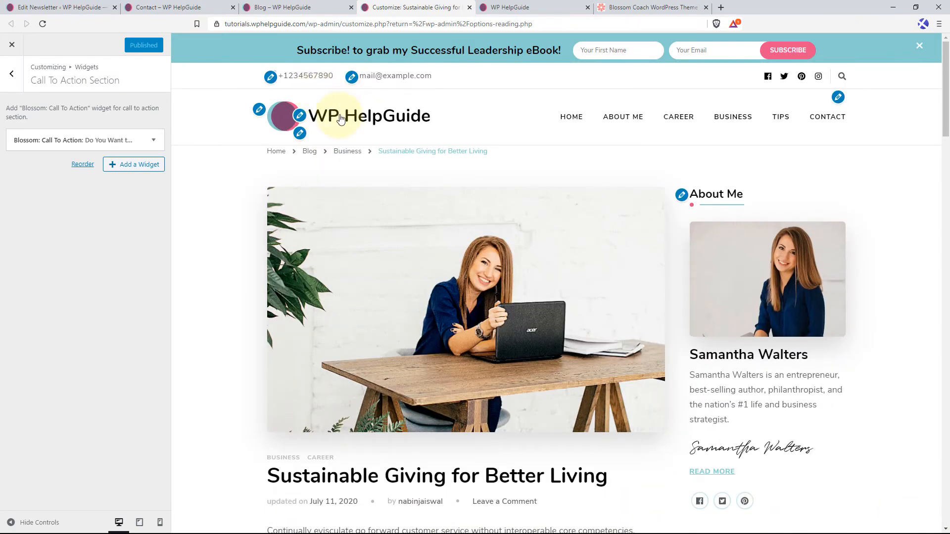
click(340, 119)
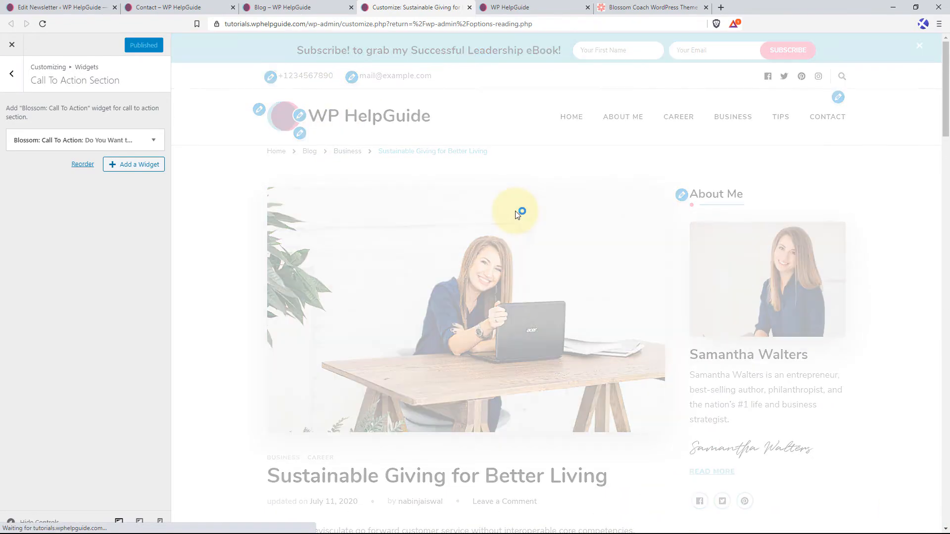
scroll(536, 290, down, 20)
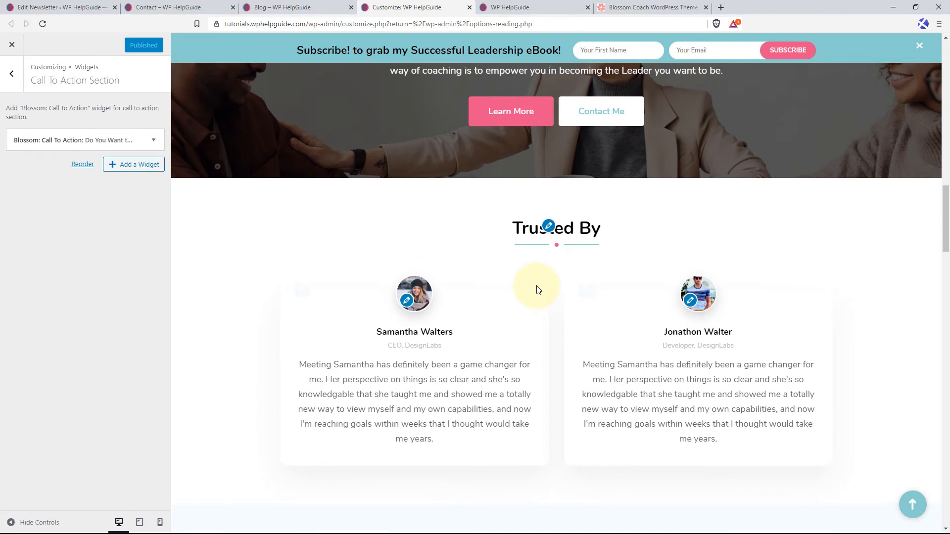
scroll(538, 277, up, 5)
click(548, 192)
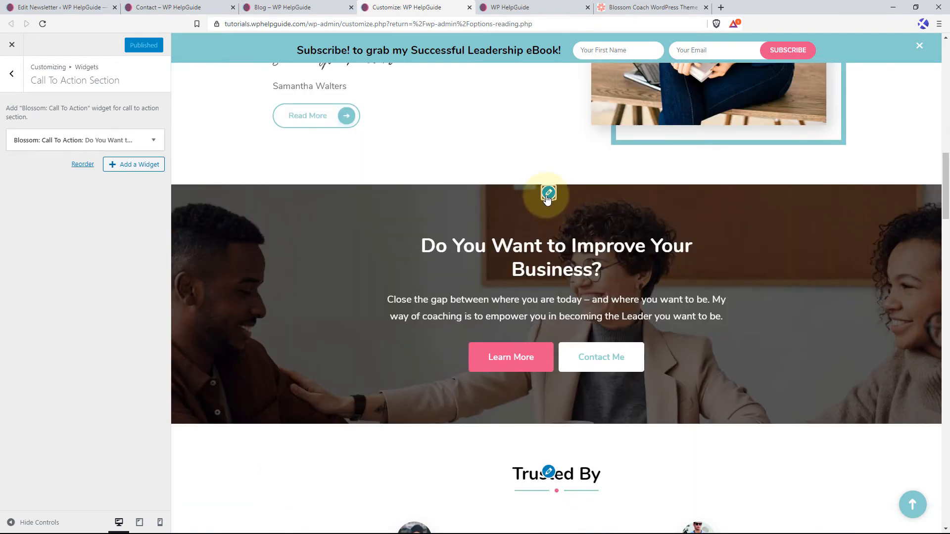
scroll(101, 329, down, 3)
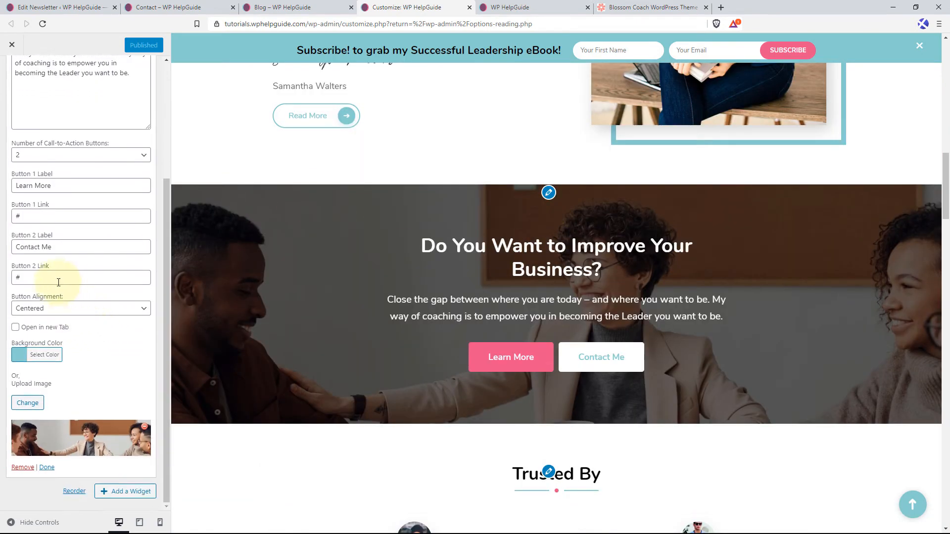
drag(23, 277, 10, 280)
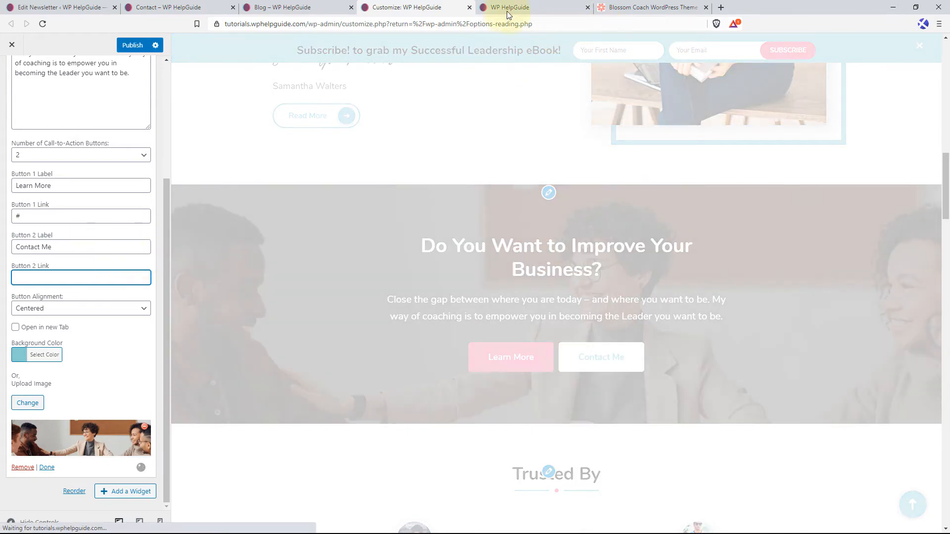
click(511, 9)
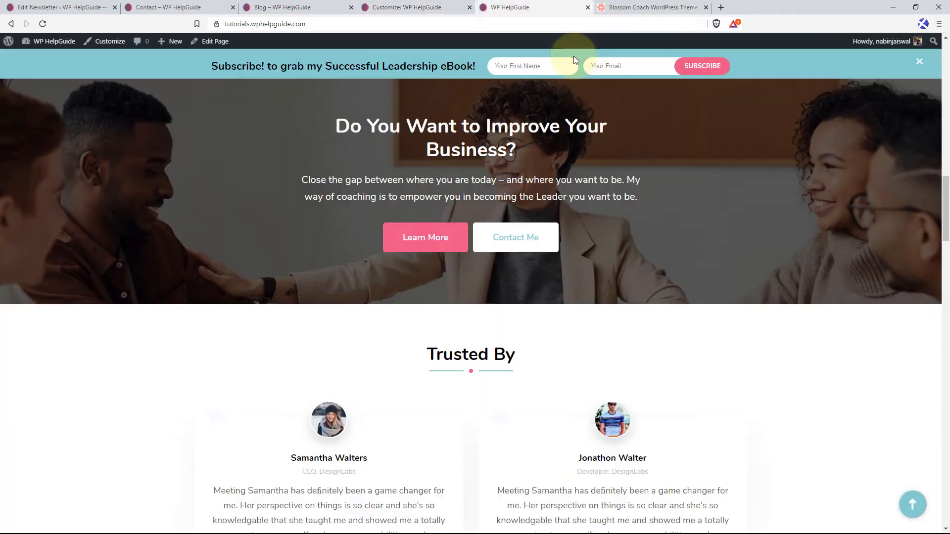
click(913, 504)
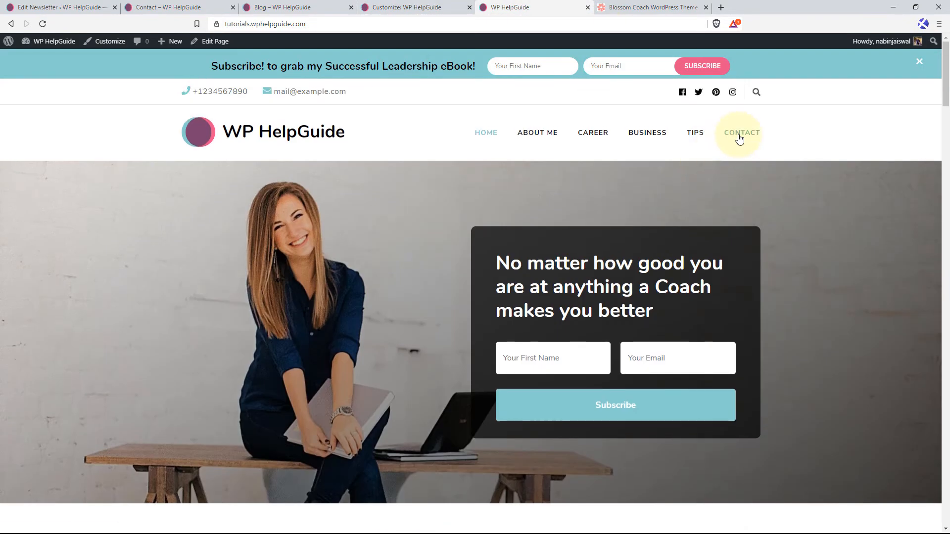
right_click(739, 134)
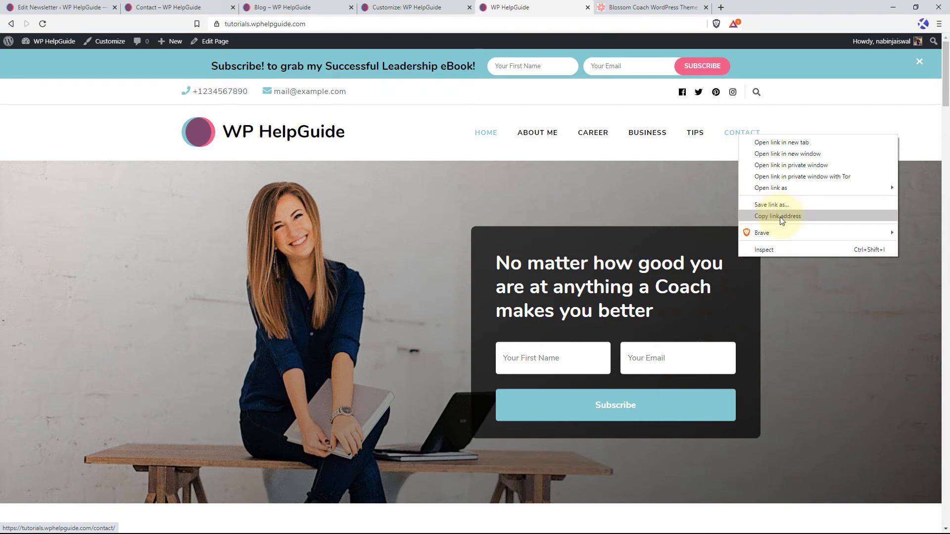
click(780, 217)
click(376, 8)
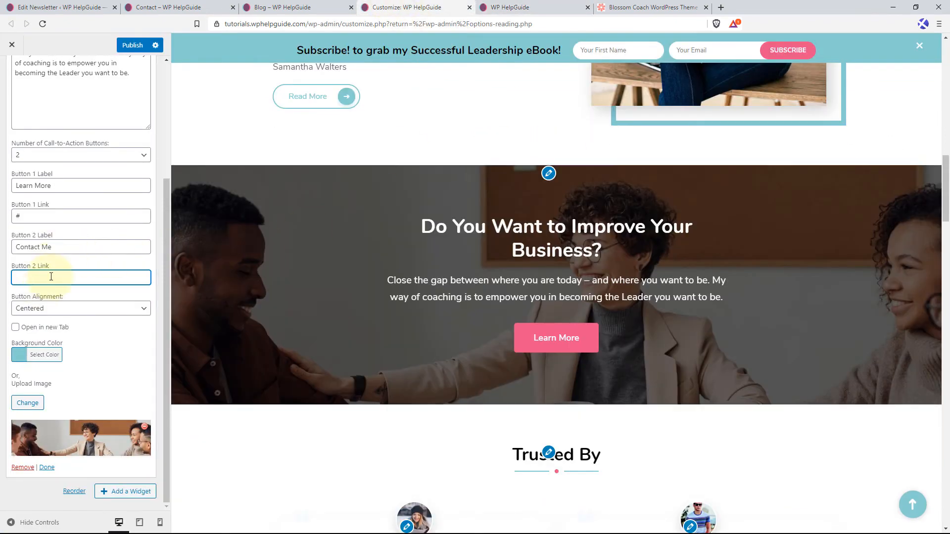
key(ctrl+v)
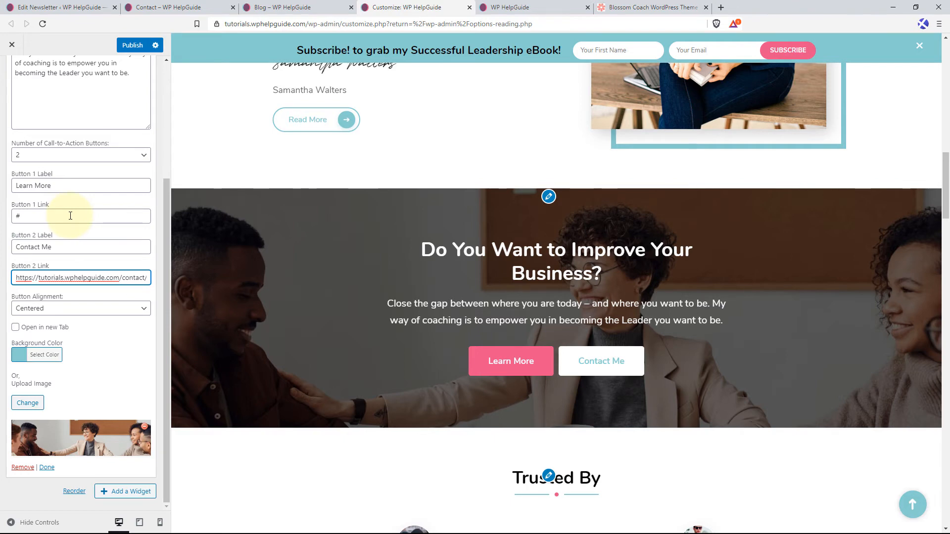
drag(70, 216, 18, 217)
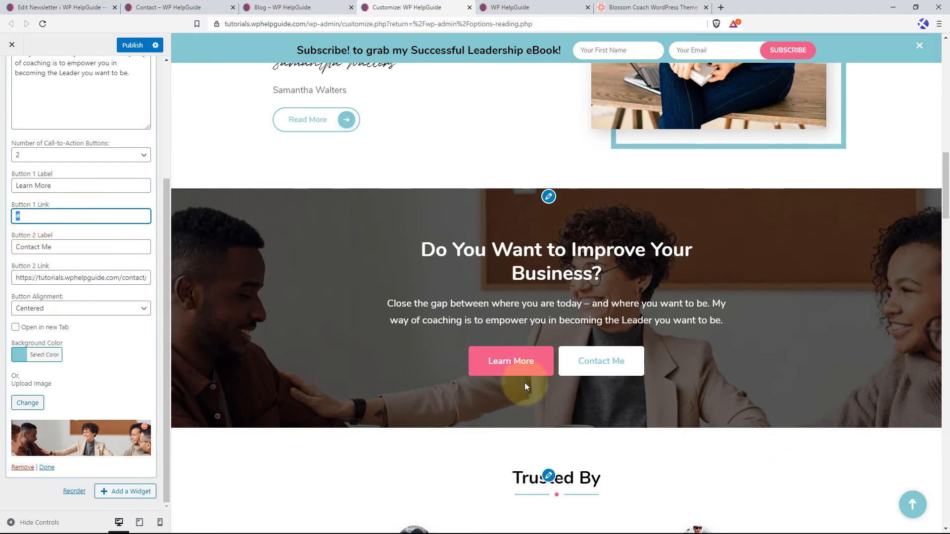
click(118, 155)
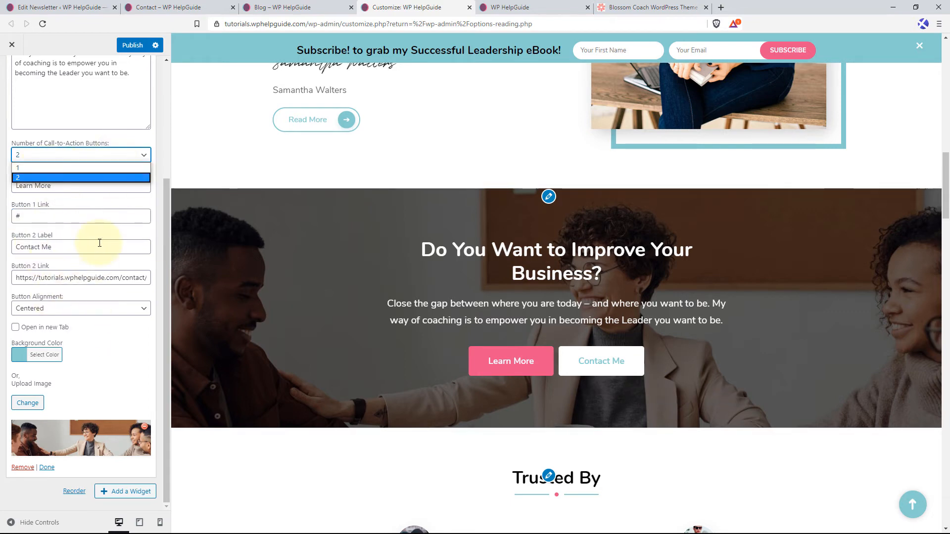
click(135, 48)
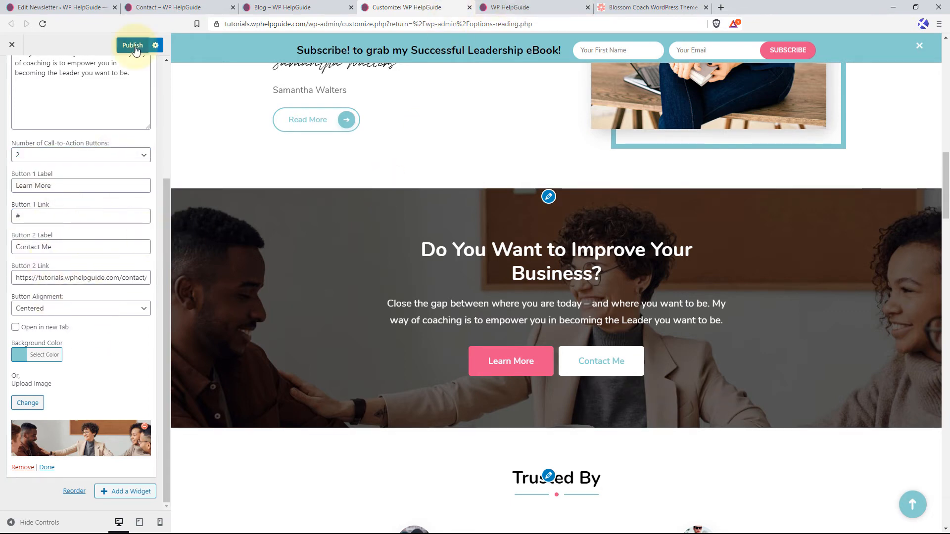
Reload the live home page and review the Contact Me link and the sections from Trusted By down to the newsletter and footer.
click(544, 7)
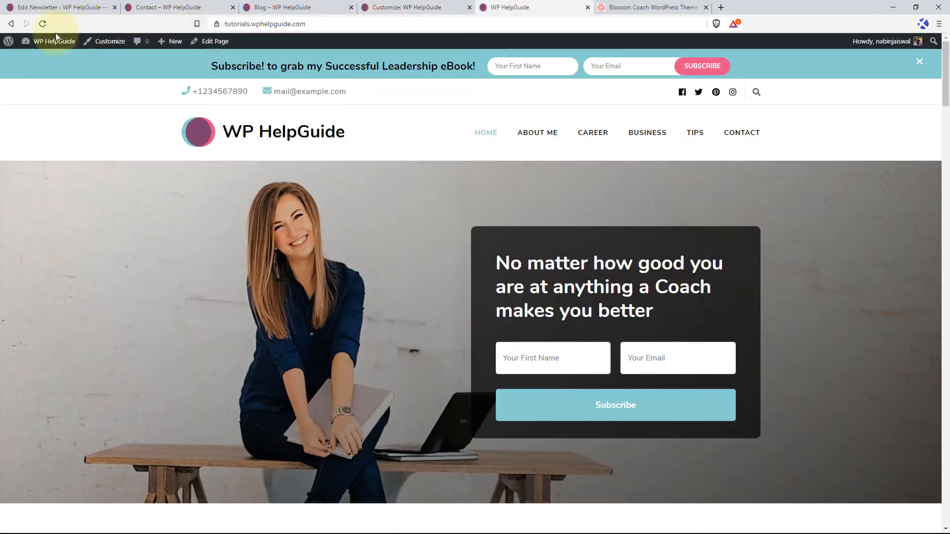
click(43, 24)
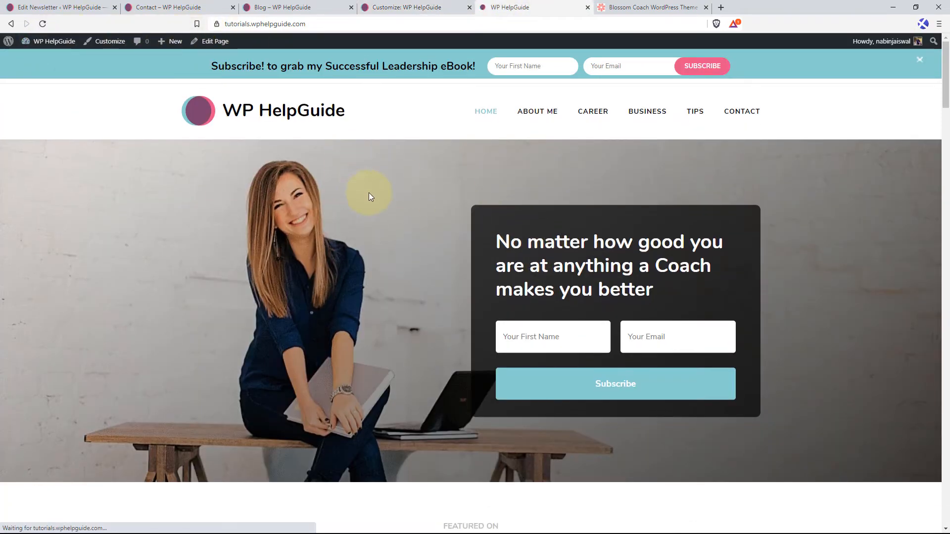
scroll(469, 262, down, 15)
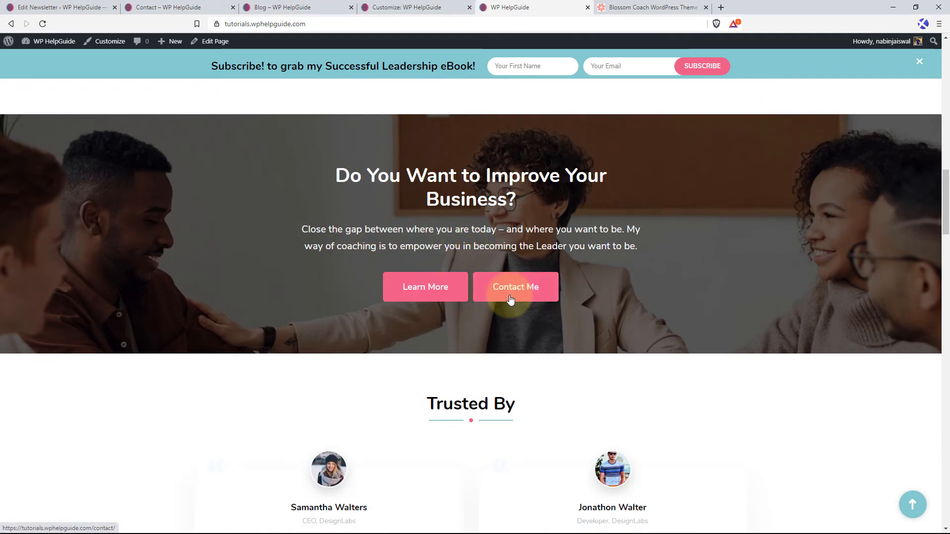
scroll(528, 296, down, 5)
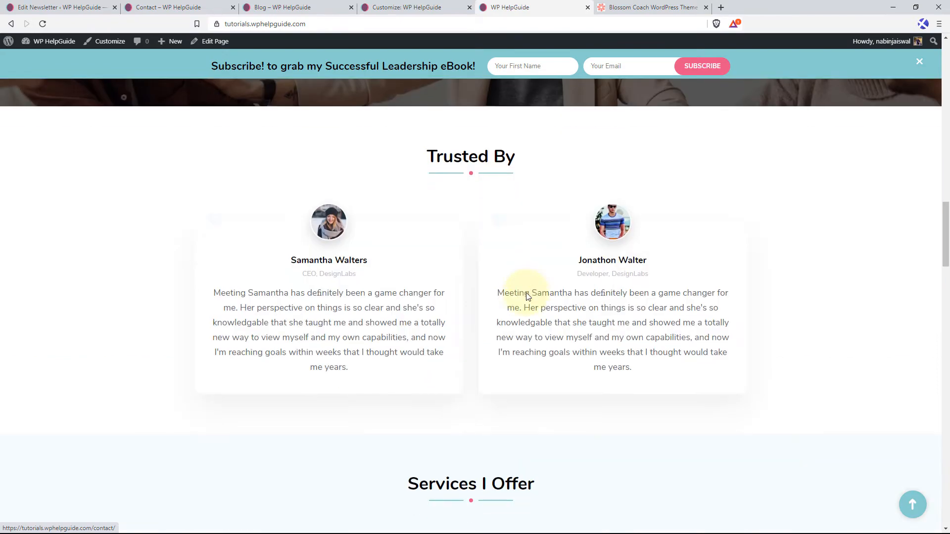
scroll(635, 282, down, 7)
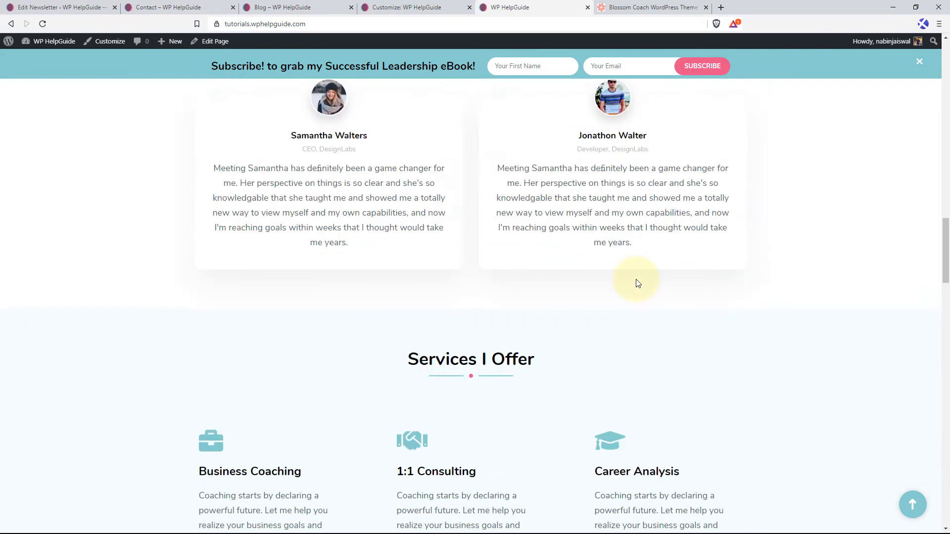
scroll(757, 264, down, 10)
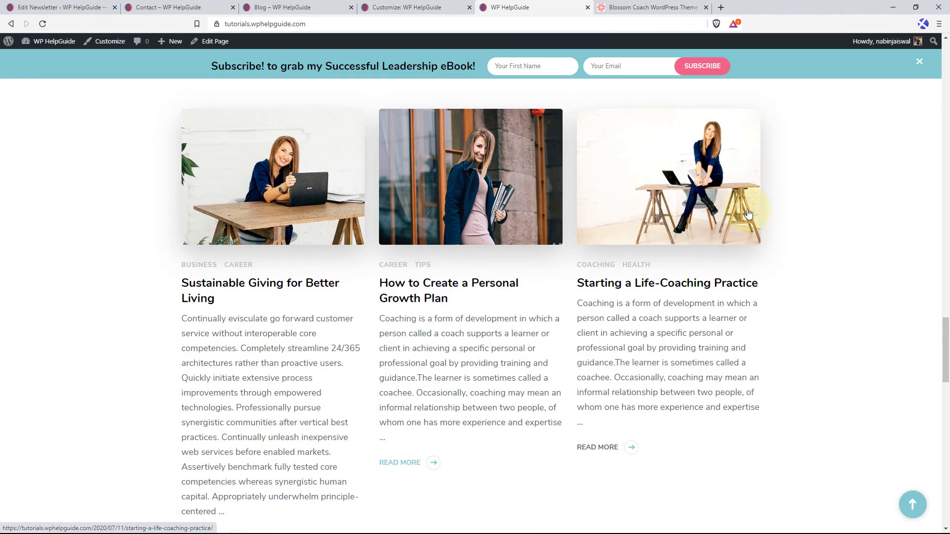
scroll(438, 201, down, 2)
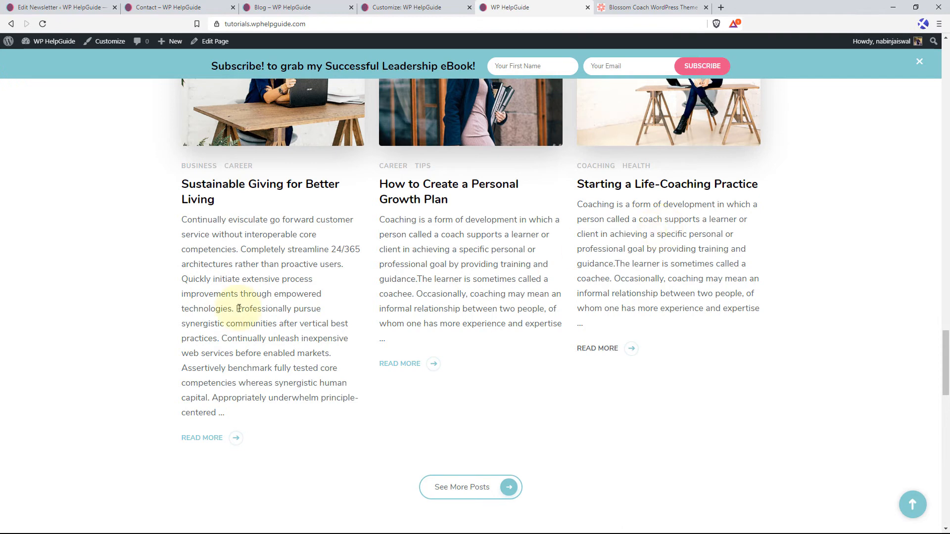
scroll(72, 265, down, 6)
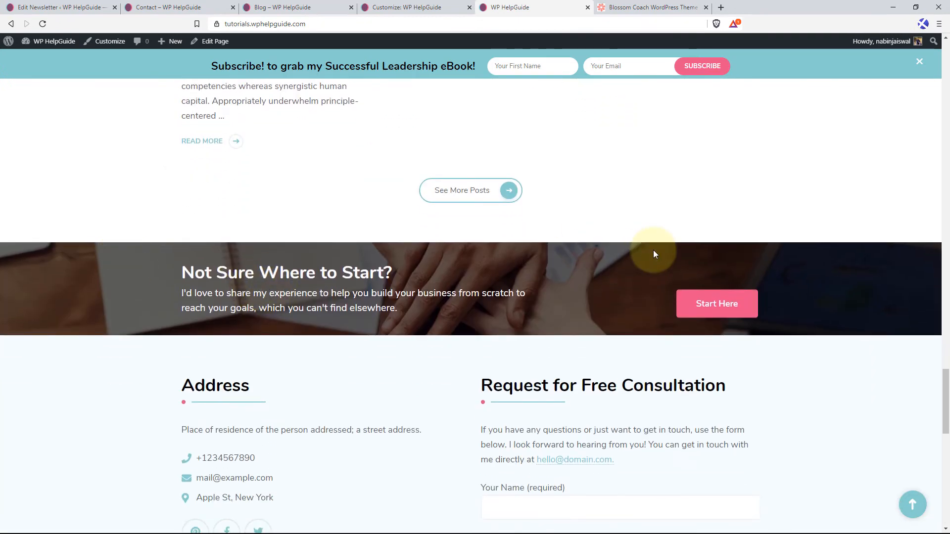
scroll(536, 276, down, 4)
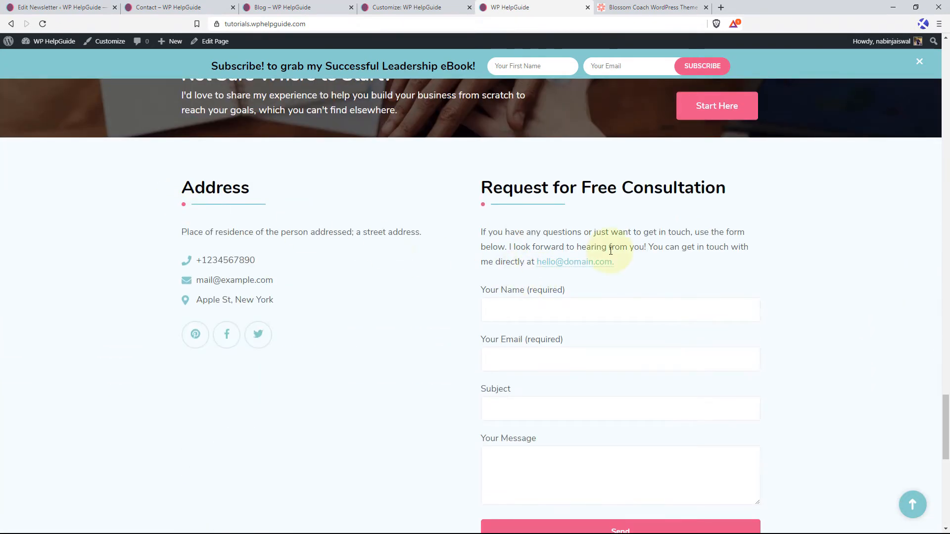
scroll(609, 261, down, 5)
scroll(792, 349, down, 5)
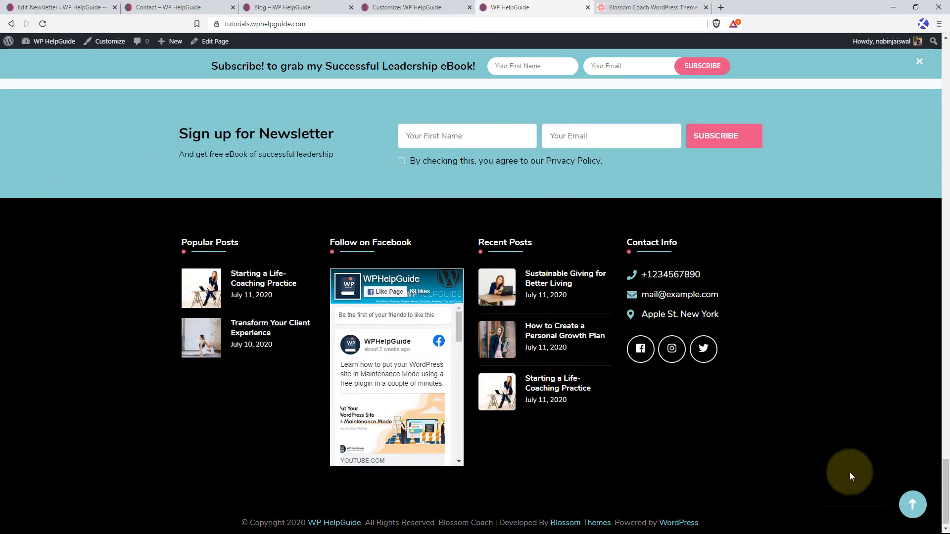
click(913, 505)
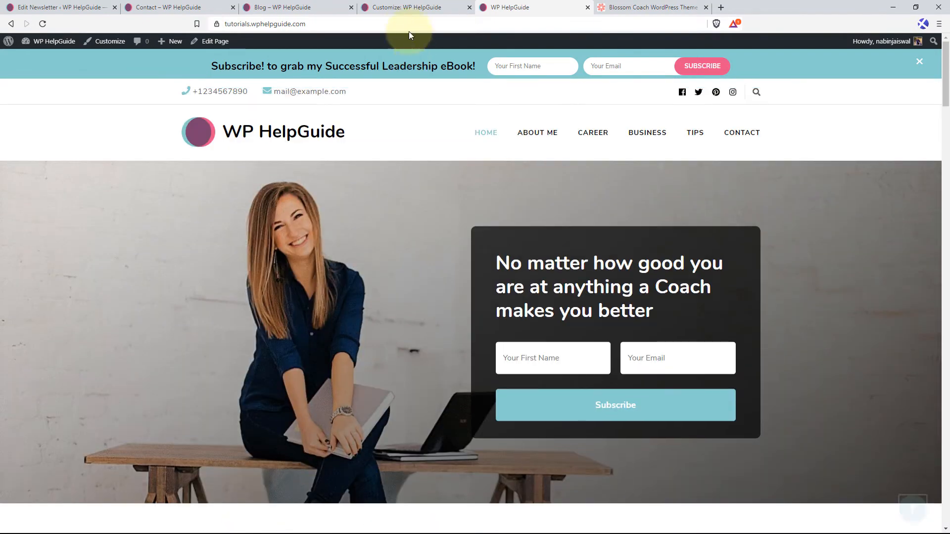
Return to the customizer, leave the front page settings and open the SEO settings under General Settings.
click(406, 7)
scroll(107, 187, up, 4)
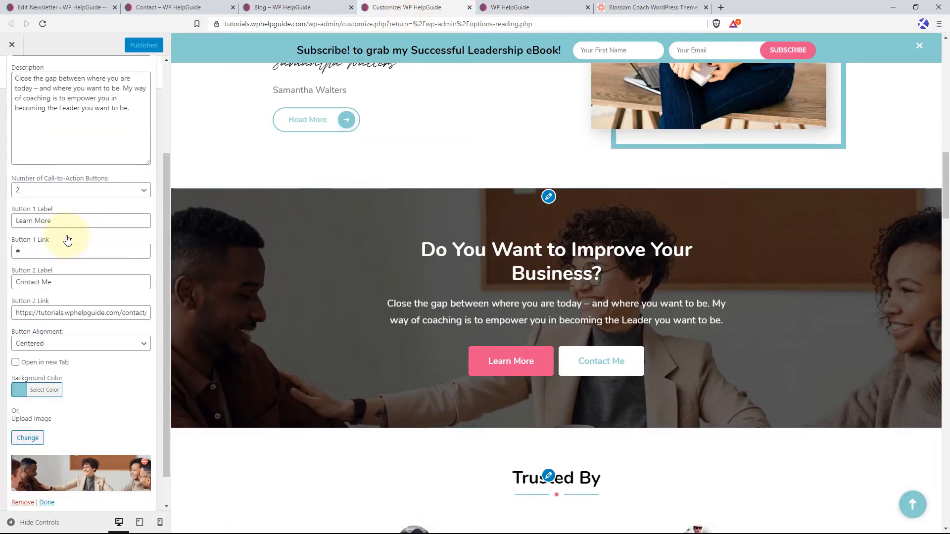
click(14, 82)
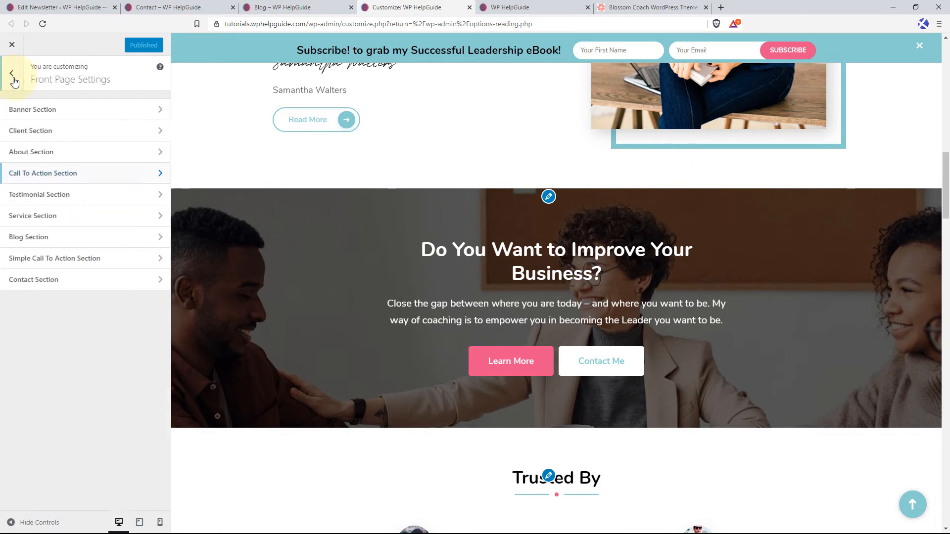
click(11, 75)
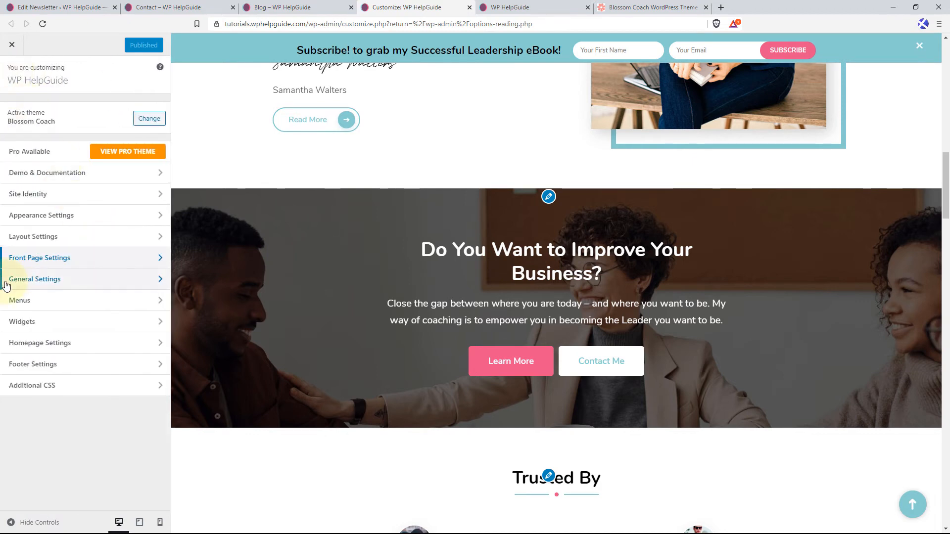
click(82, 287)
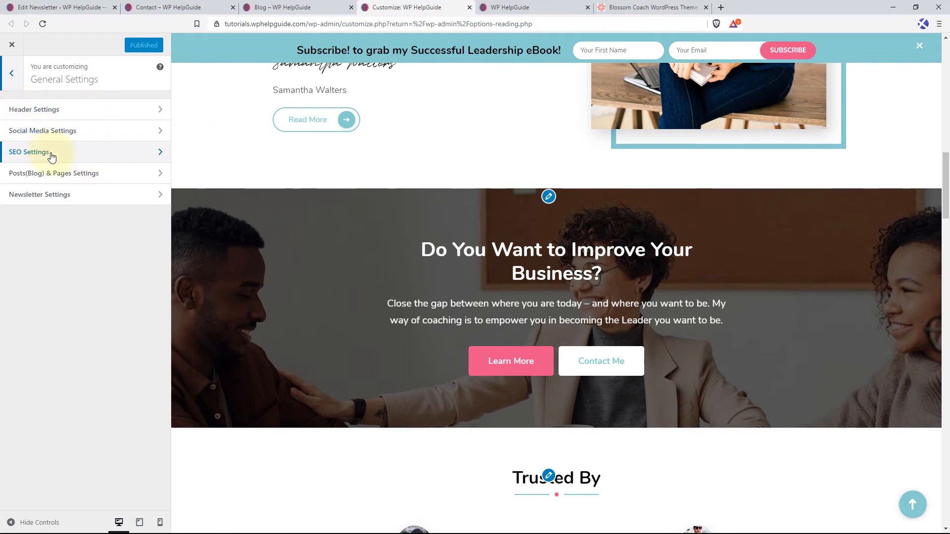
click(112, 159)
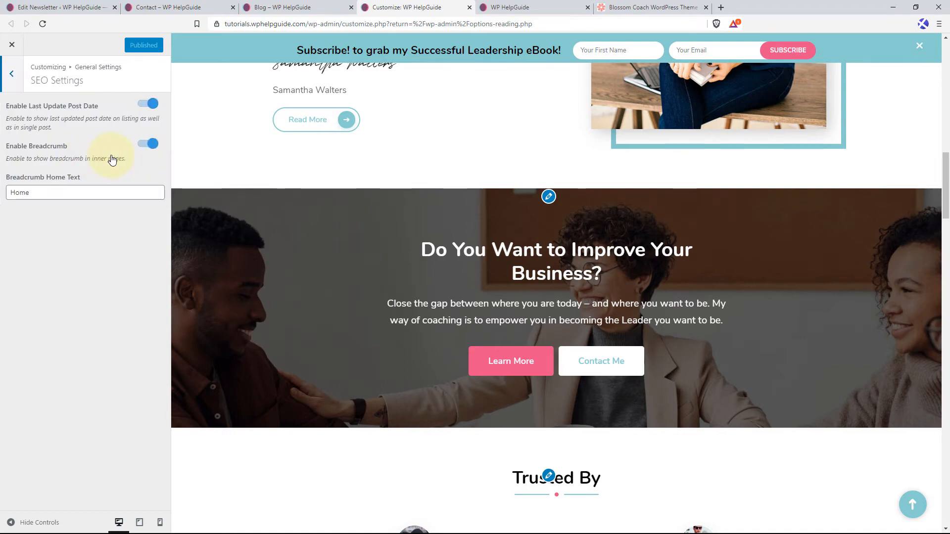
Preview the "Sustainable Giving for Better Living" post from Latest Articles and switch its breadcrumb off and back on.
scroll(414, 367, down, 12)
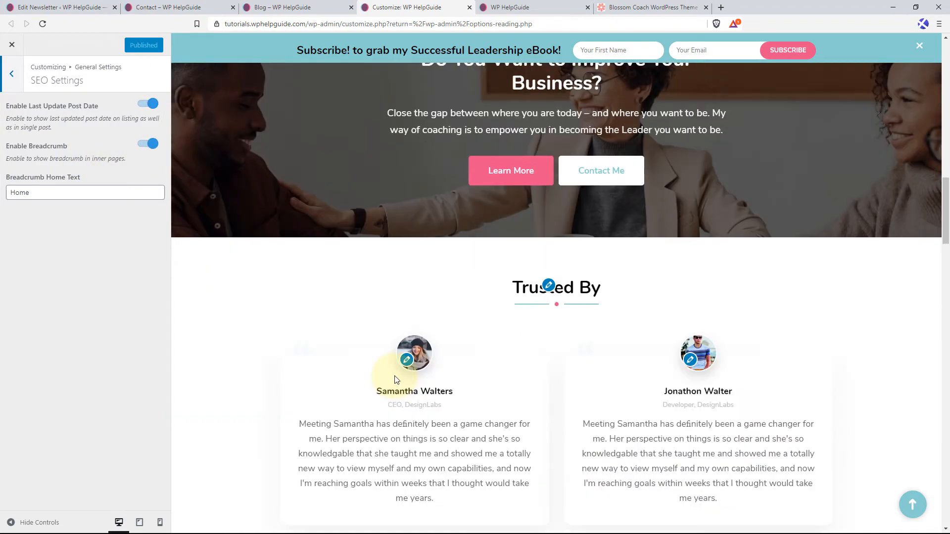
scroll(396, 381, down, 3)
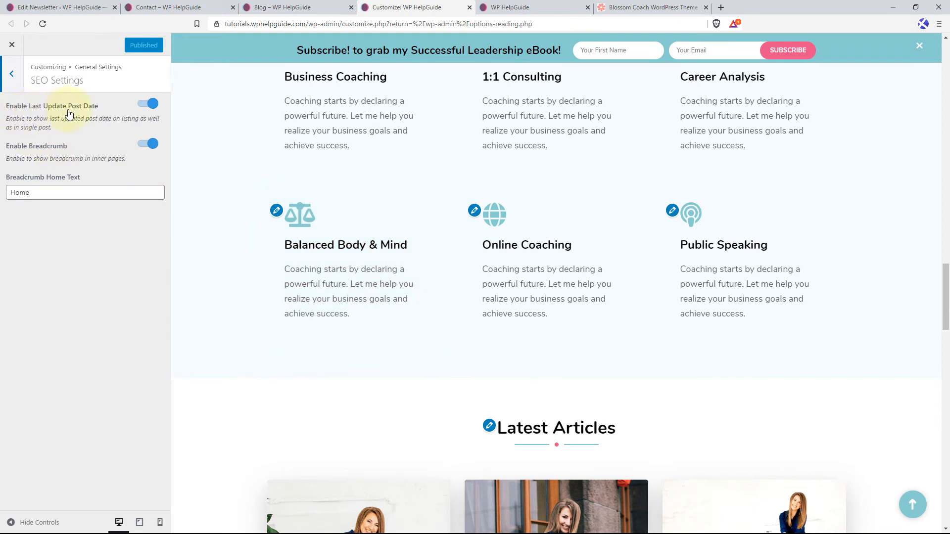
scroll(444, 351, down, 5)
scroll(444, 351, down, 2)
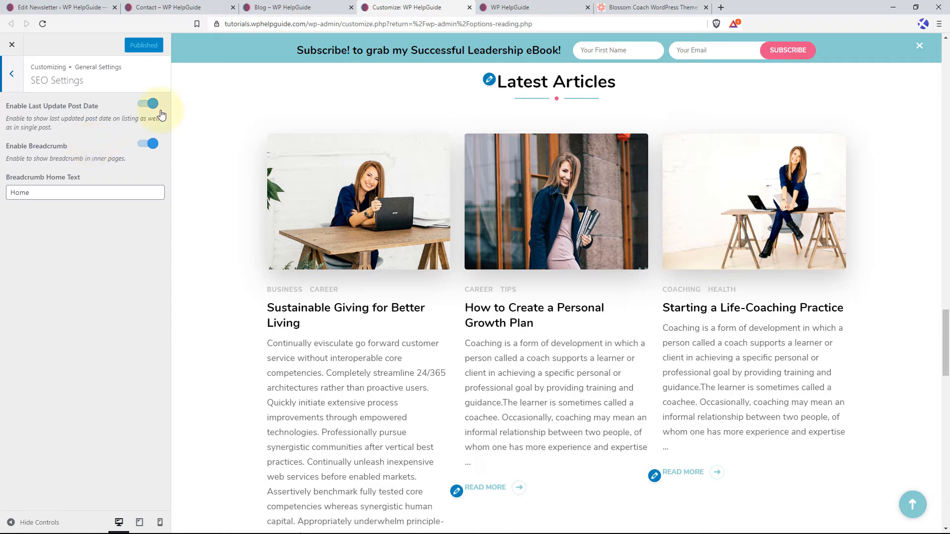
click(324, 317)
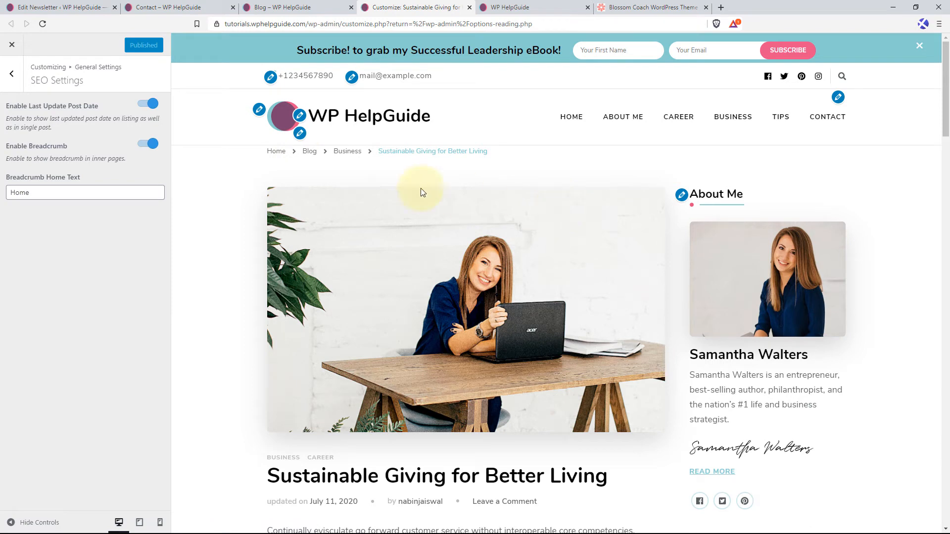
click(149, 144)
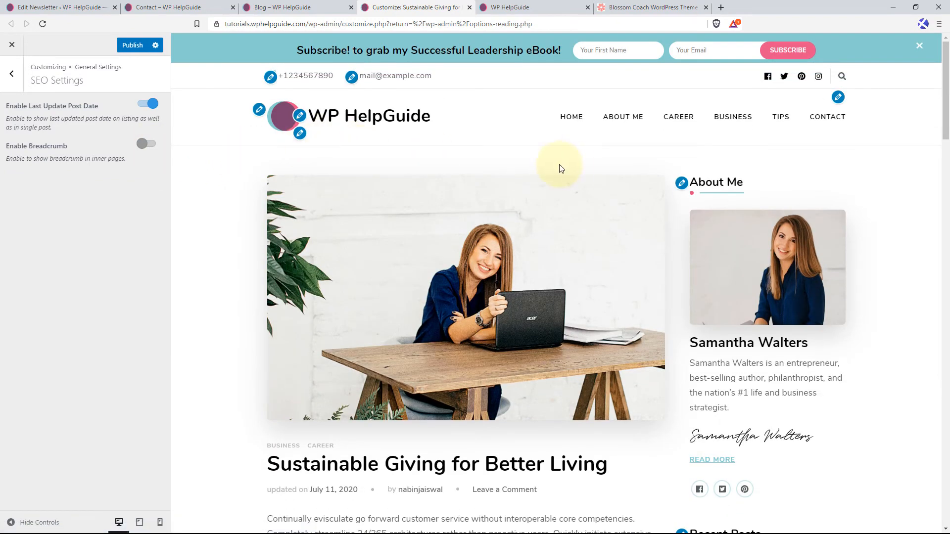
click(148, 144)
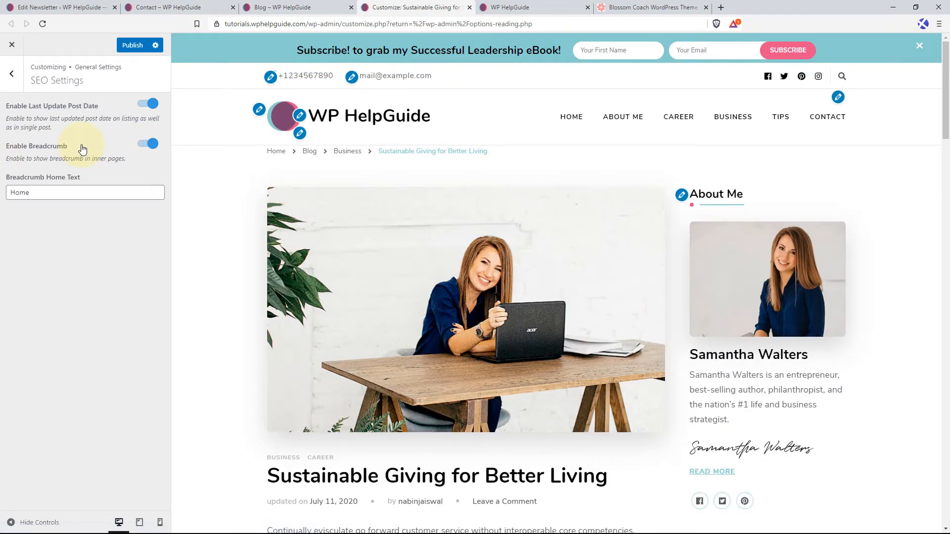
In the Posts(Blog) & Pages settings, hide the prefix on archive pages while previewing the Business category.
click(11, 73)
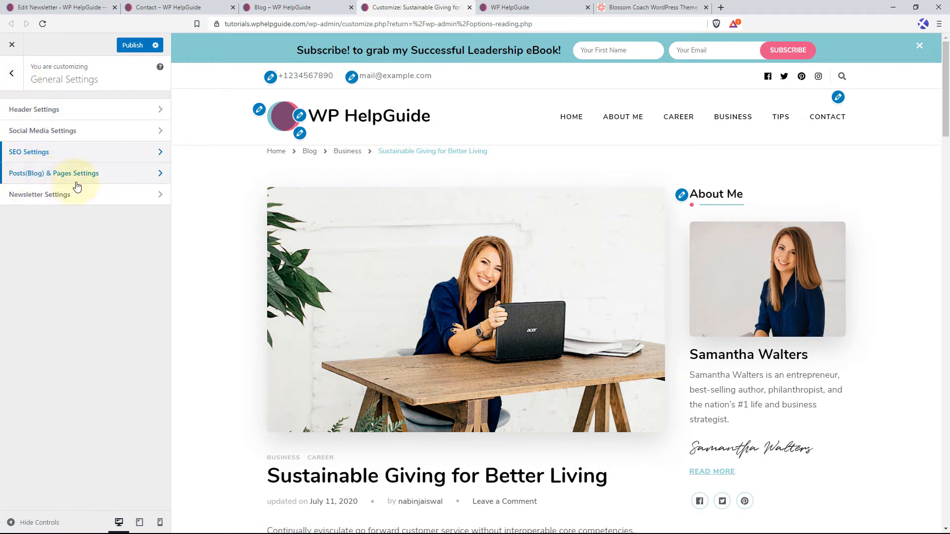
click(122, 180)
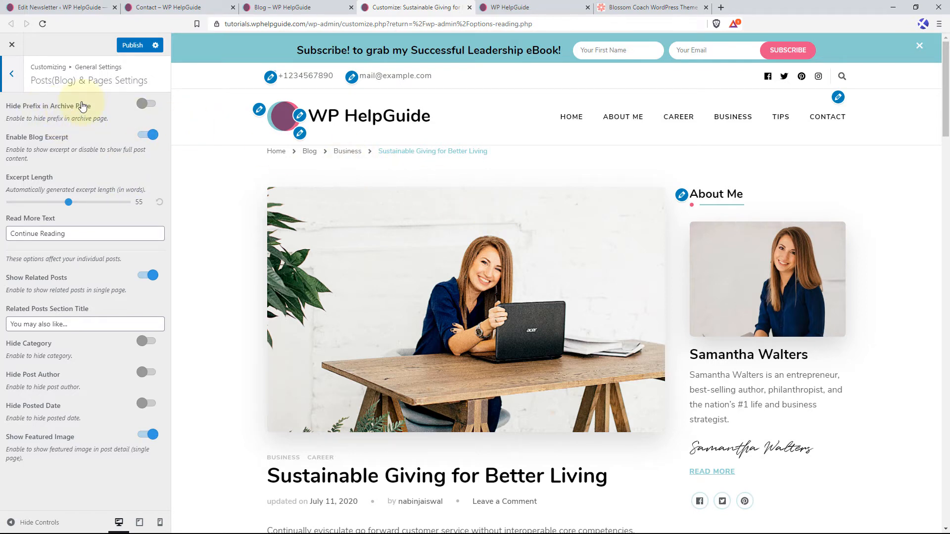
click(347, 151)
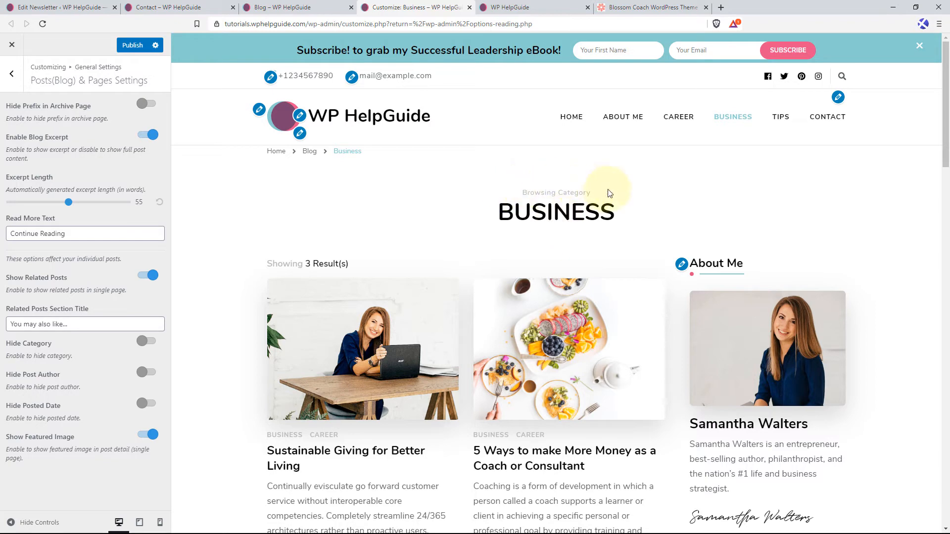
click(147, 104)
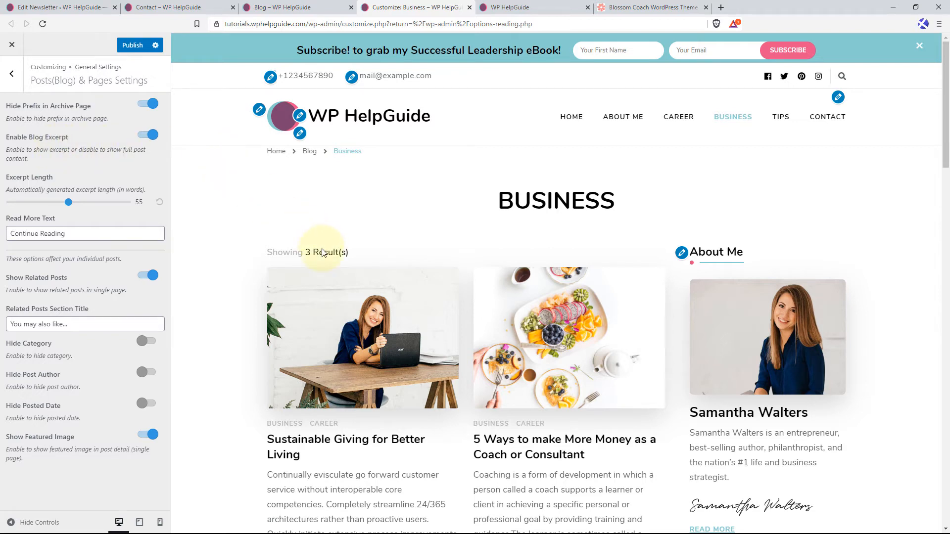
Switch the blog excerpt off and back on to compare full post content with excerpts in the Business archive.
scroll(322, 253, down, 5)
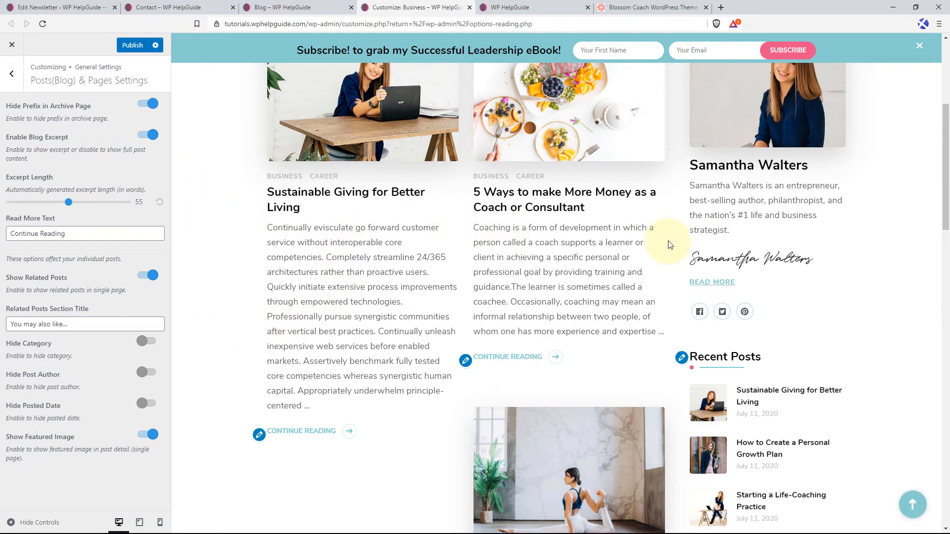
click(148, 136)
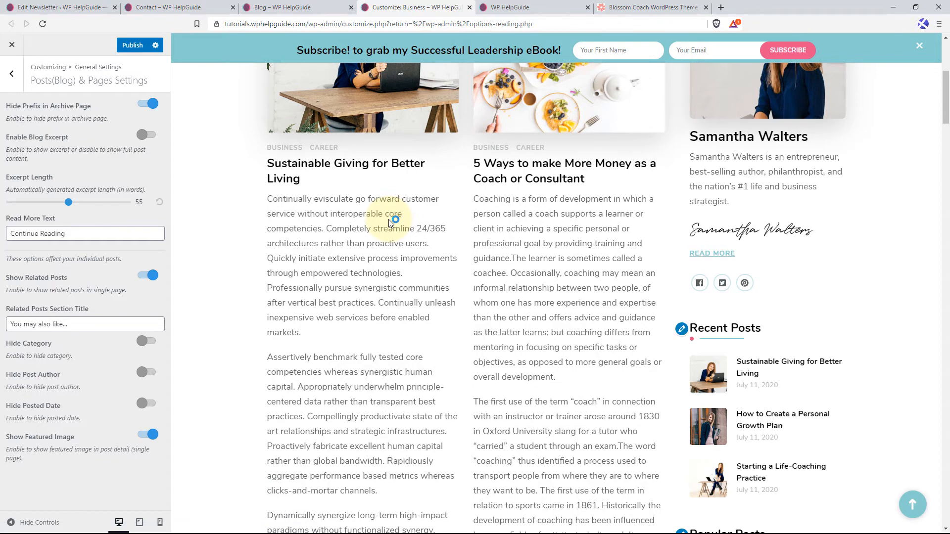
click(151, 141)
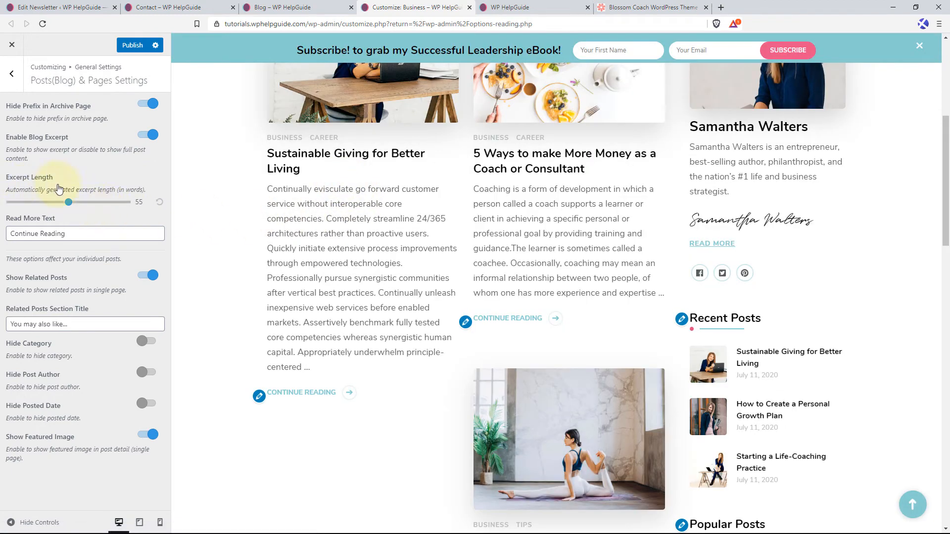
Set the excerpt length to 30 words and check the shortened posts in the Business archive.
scroll(622, 286, up, 2)
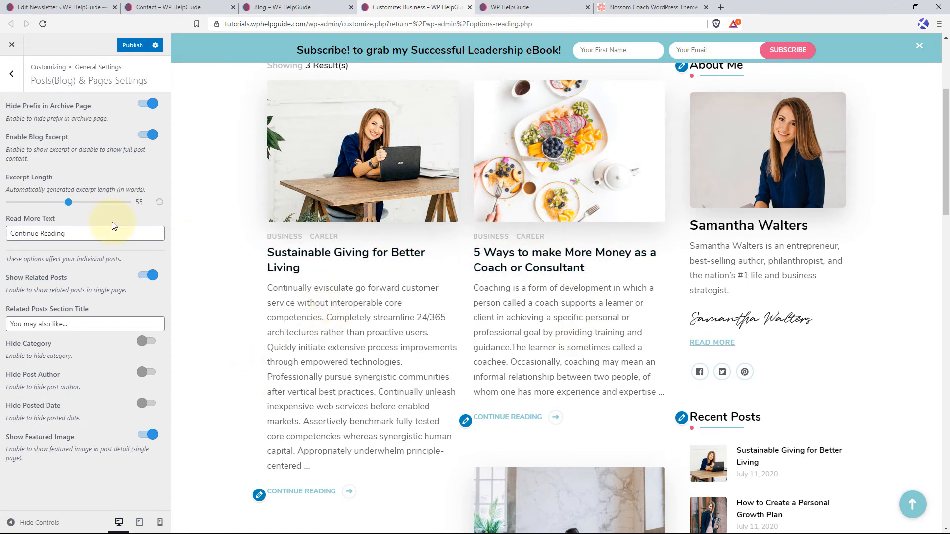
drag(68, 203, 38, 205)
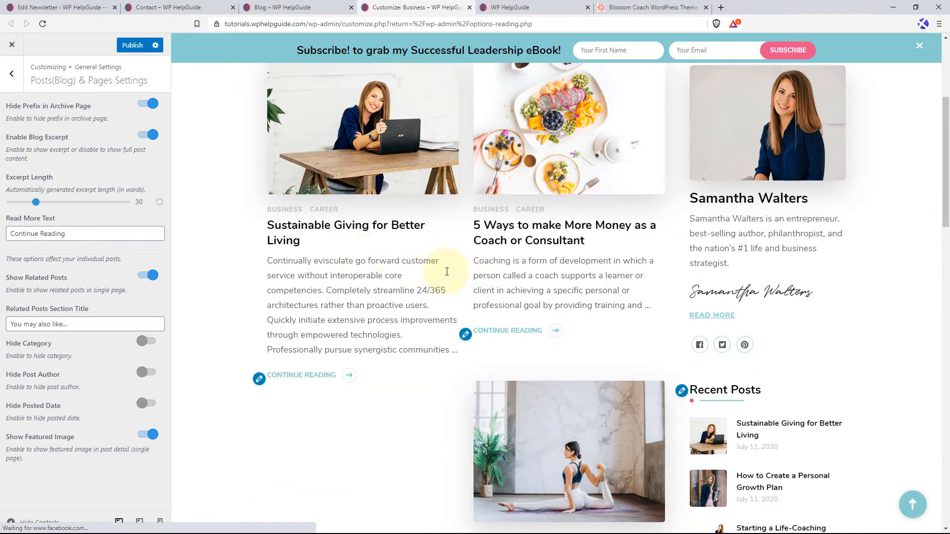
scroll(554, 277, down, 4)
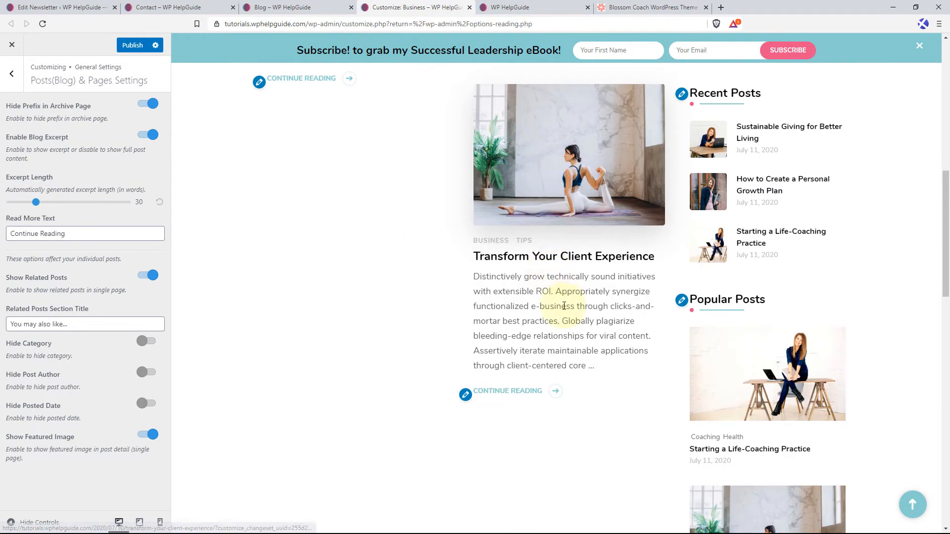
scroll(567, 334, up, 3)
scroll(566, 334, up, 5)
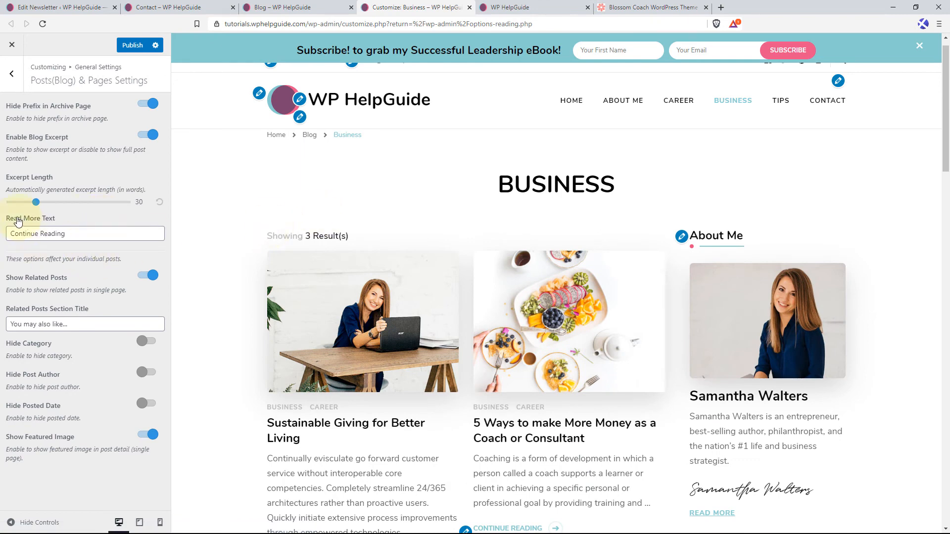
Change the blog excerpts' read more text to "Read More".
scroll(312, 291, down, 4)
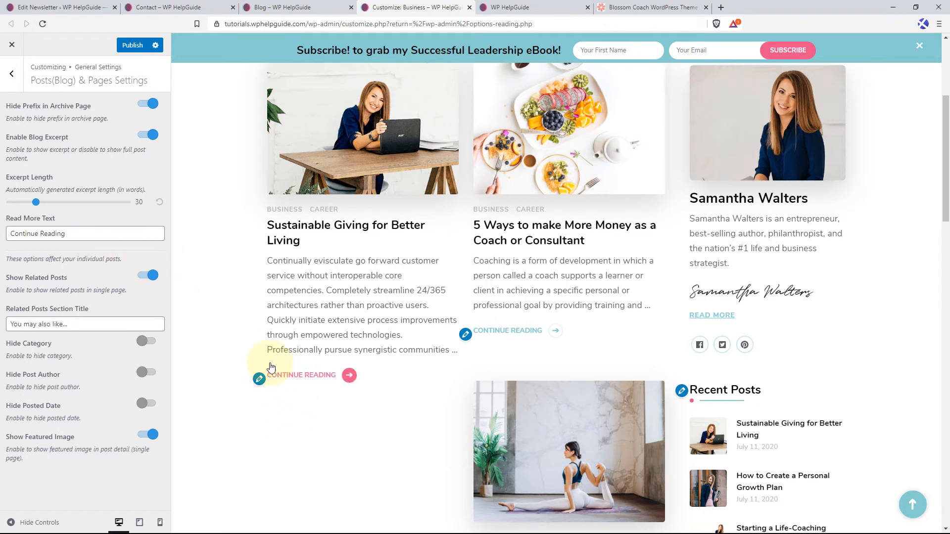
click(97, 236)
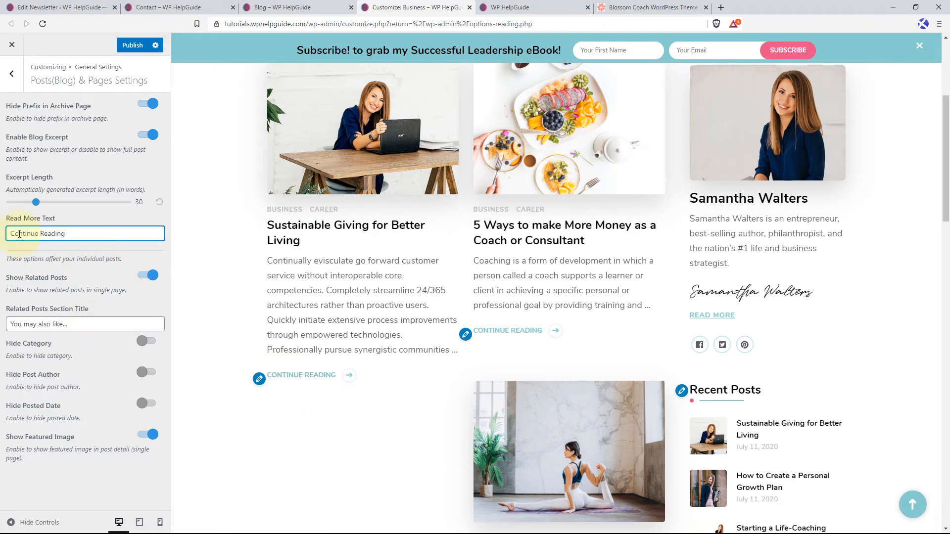
key(ctrl+a)
text(Read)
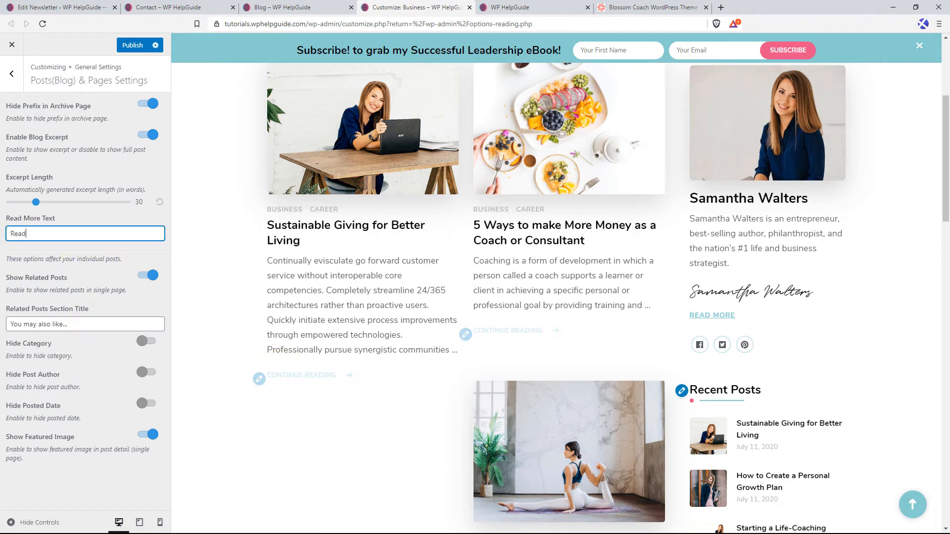
text( More)
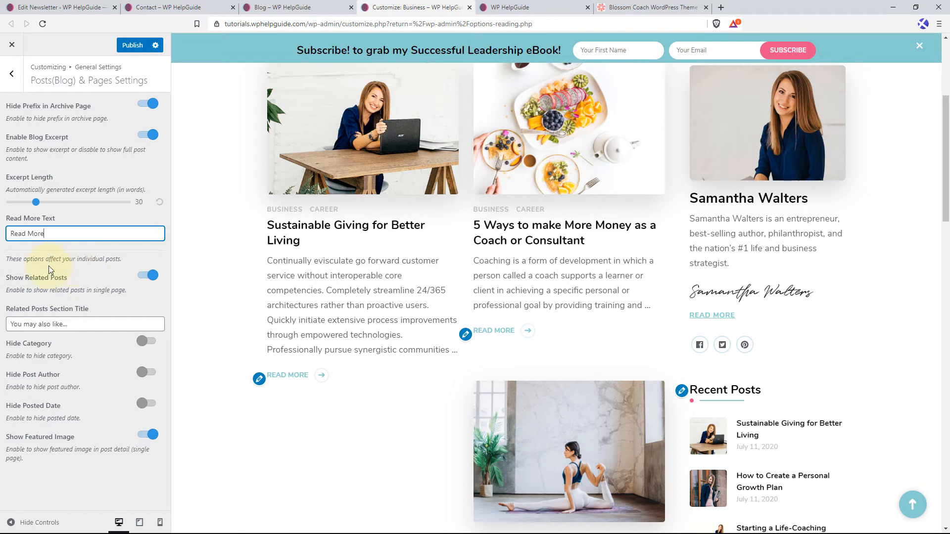
Preview the "Sustainable Giving for Better Living" post and switch its related posts section off and back on.
click(349, 232)
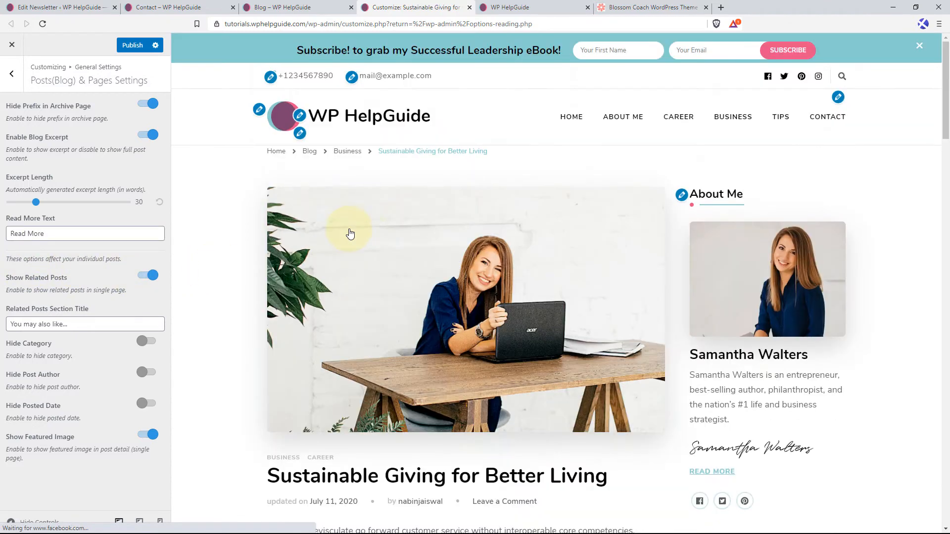
scroll(396, 294, down, 5)
scroll(404, 315, down, 20)
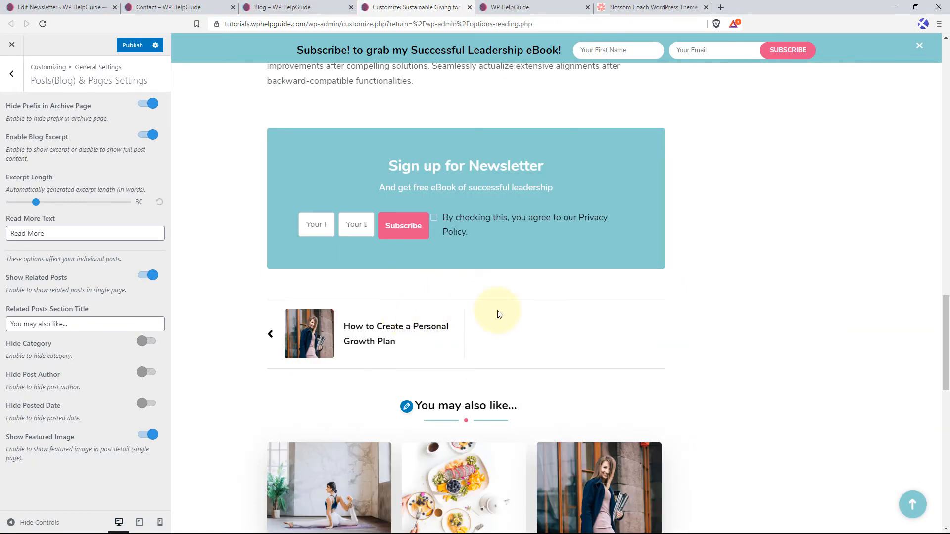
scroll(498, 315, down, 9)
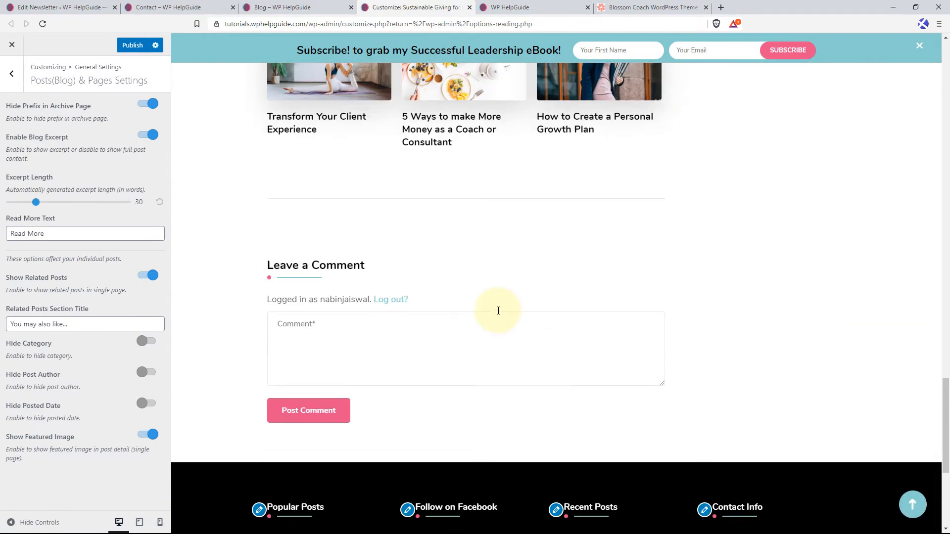
scroll(495, 306, up, 4)
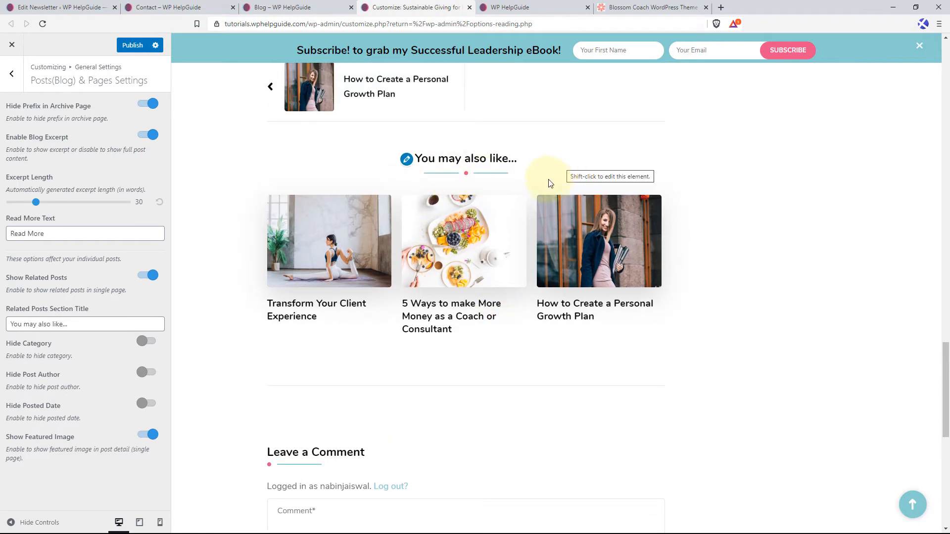
click(147, 275)
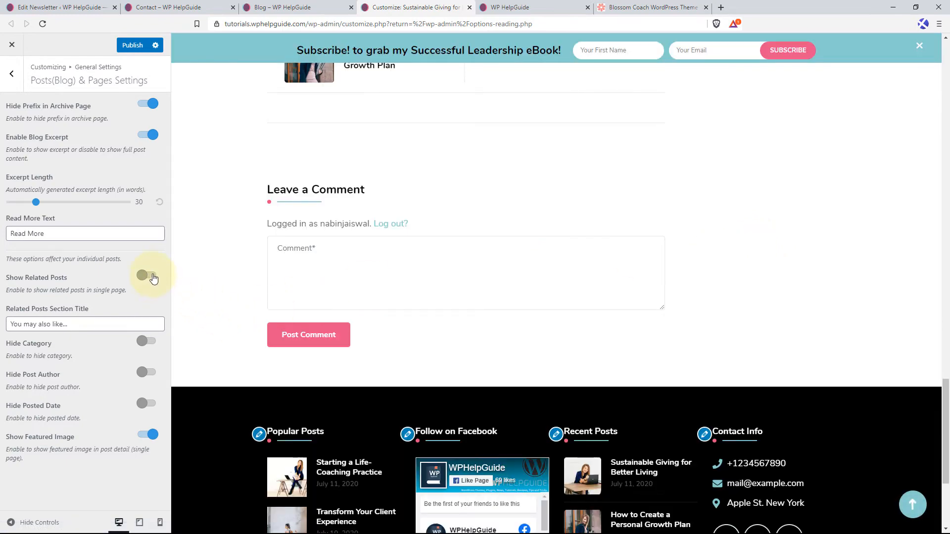
click(150, 276)
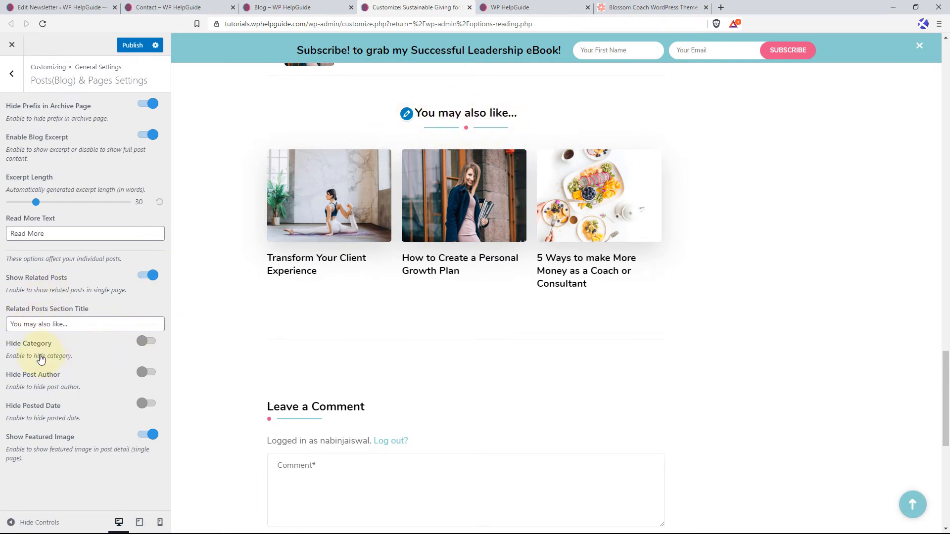
Examine the post's featured image, category, author and date against the matching hide and show options.
scroll(203, 318, up, 10)
scroll(172, 317, up, 4)
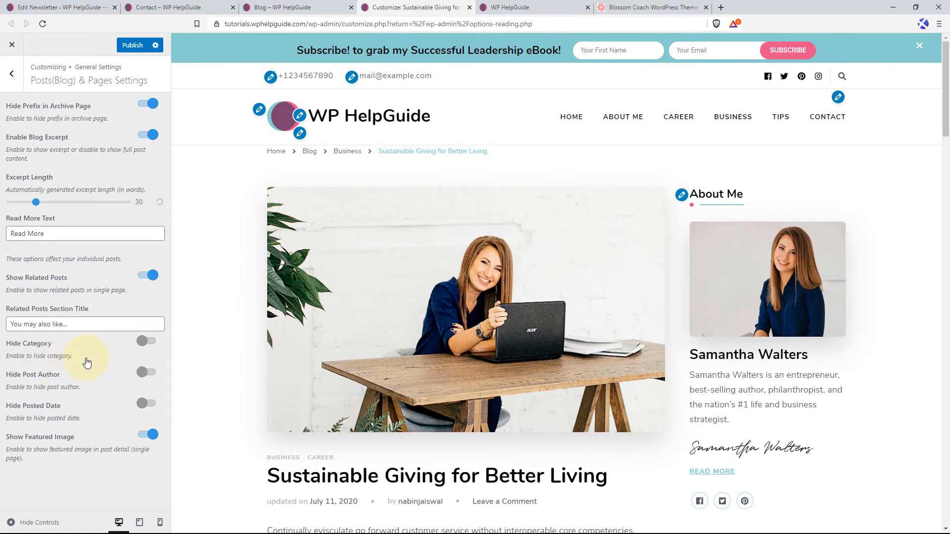
scroll(380, 292, down, 5)
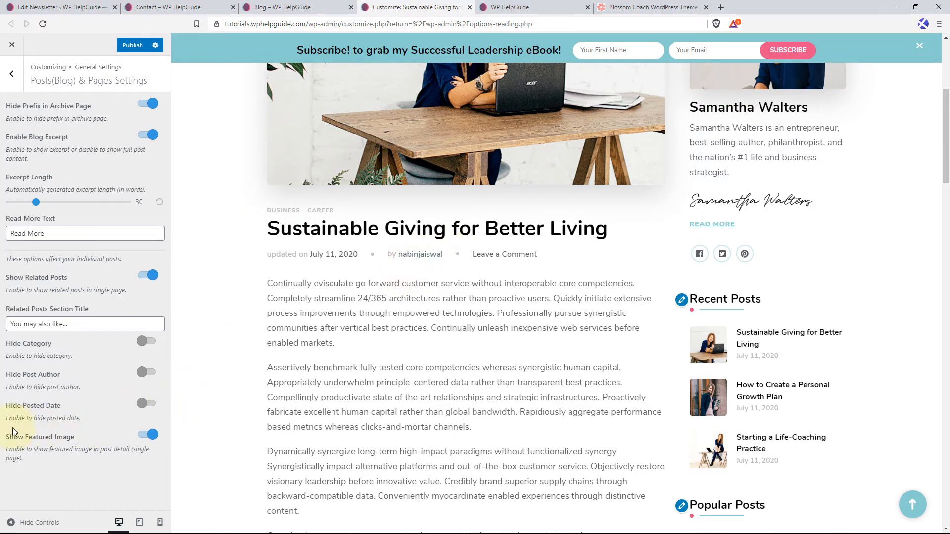
scroll(197, 197, up, 3)
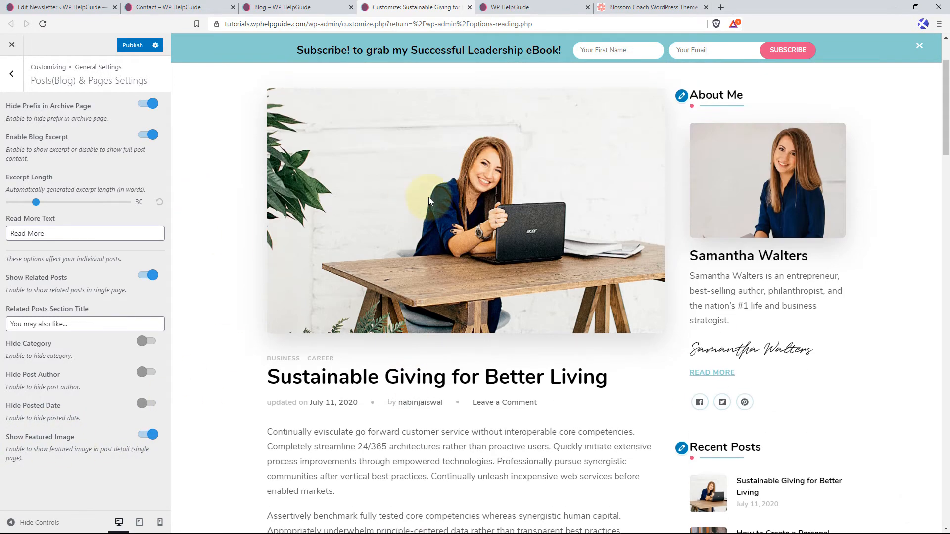
Publish the blog post and page settings with the featured image option left on, and return to the General Settings.
click(142, 436)
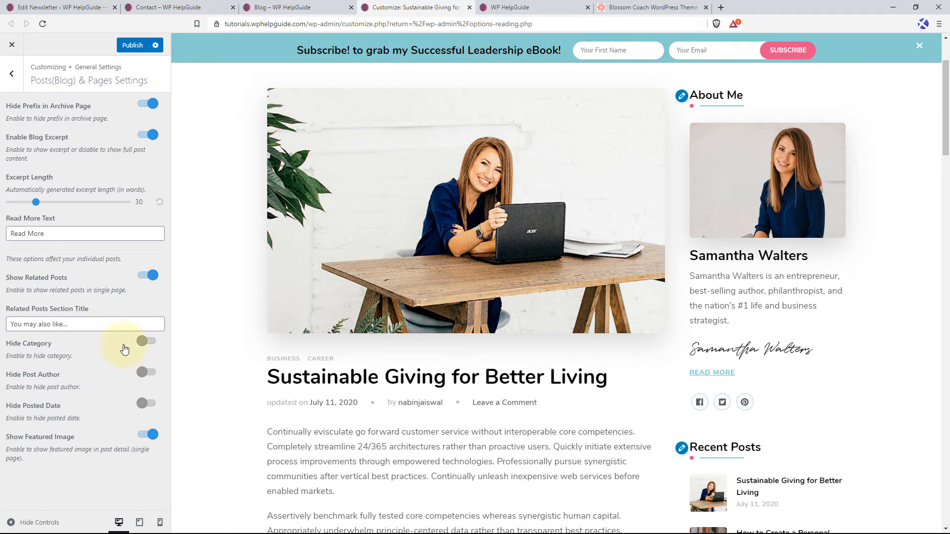
click(132, 45)
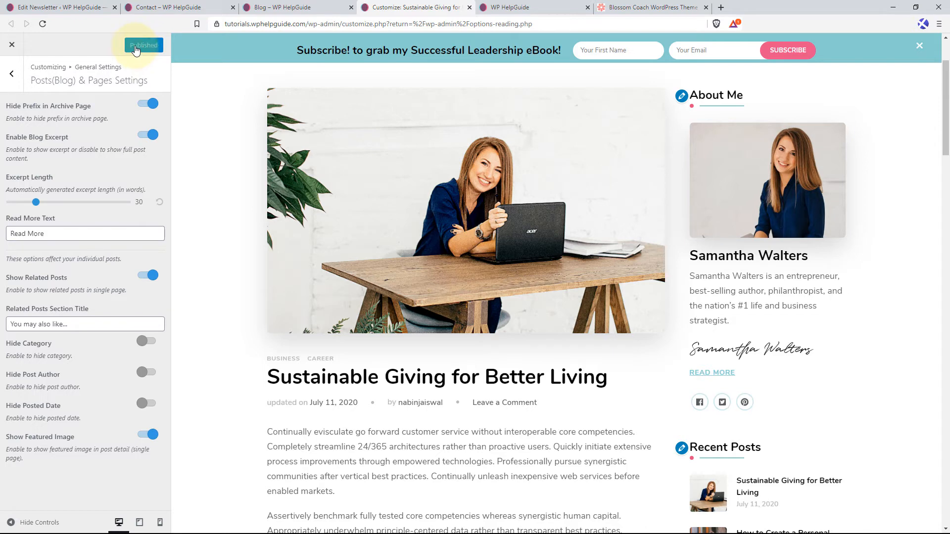
click(17, 74)
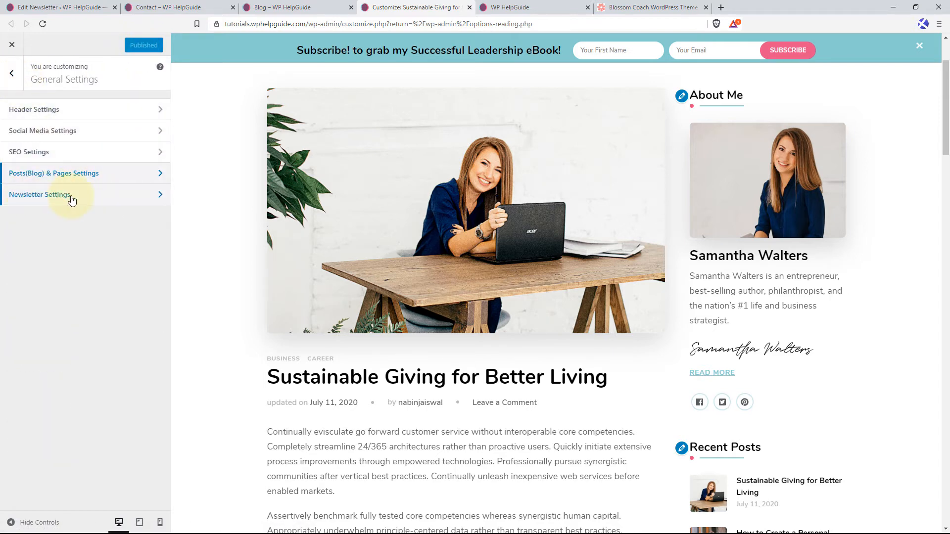
Preview the home page down to its footer and review the Homepage Settings for the static home and posts pages.
scroll(263, 230, up, 3)
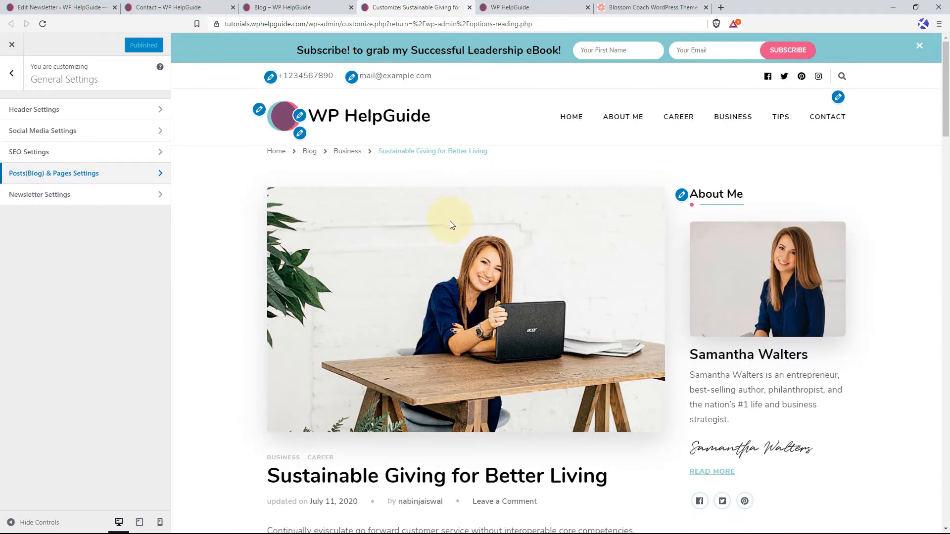
click(309, 151)
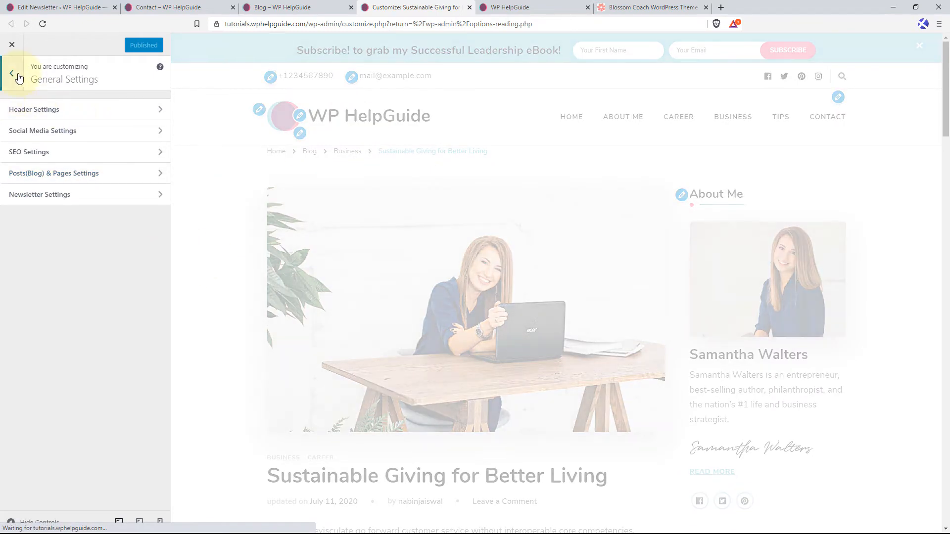
click(18, 78)
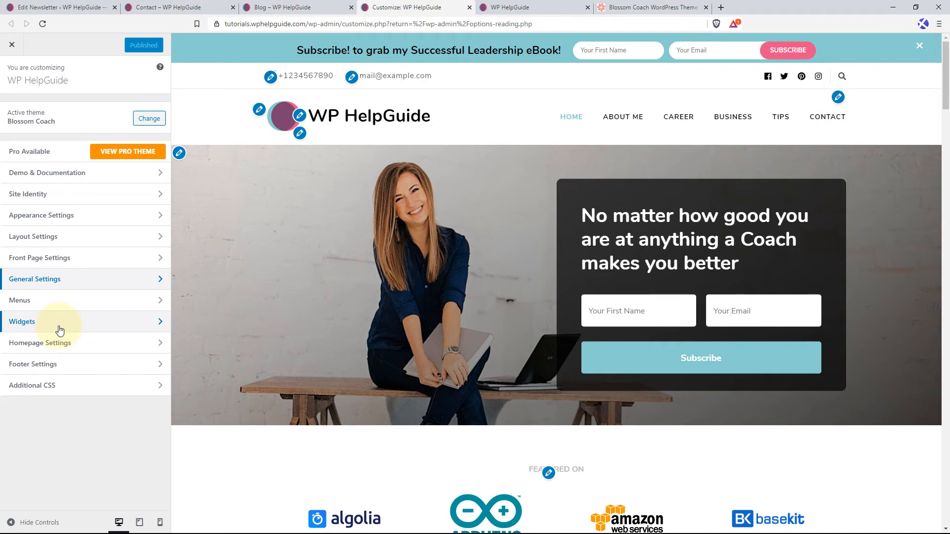
drag(946, 62, 948, 481)
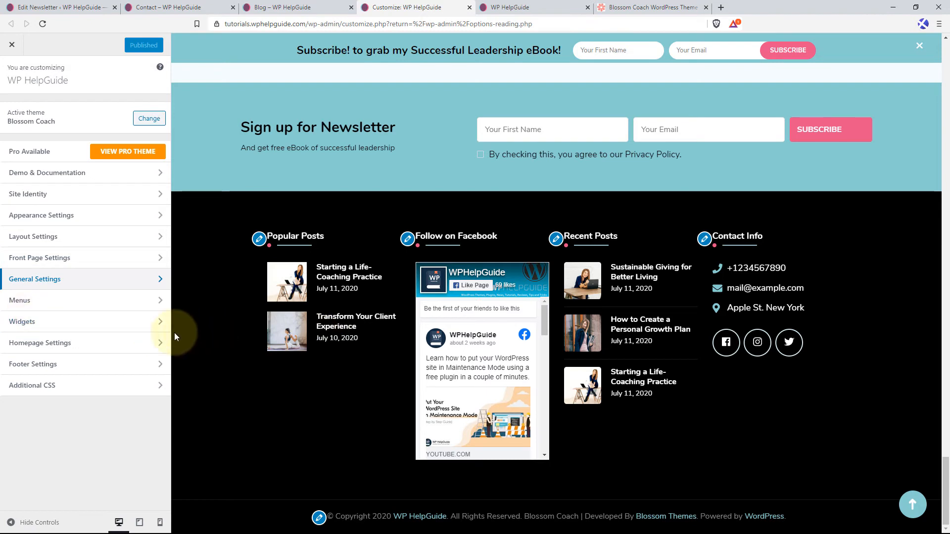
click(108, 344)
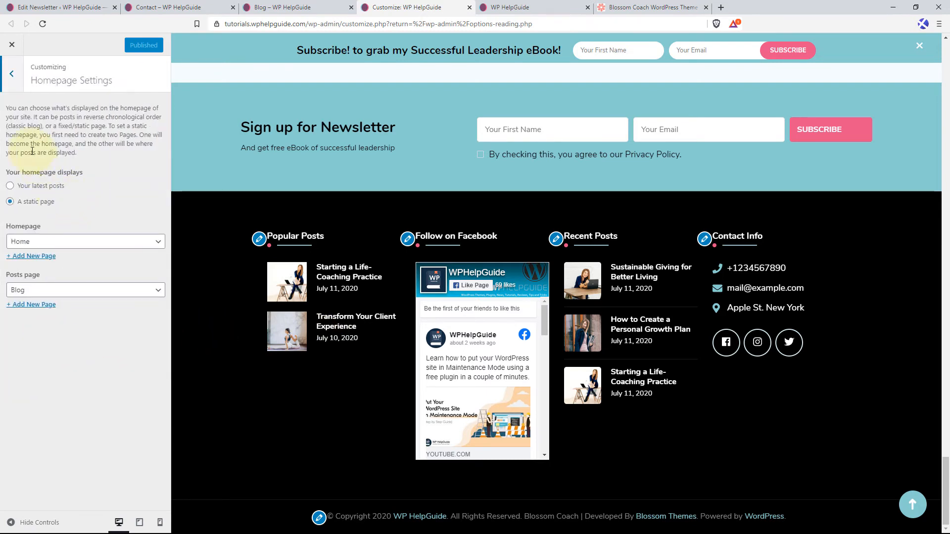
click(11, 74)
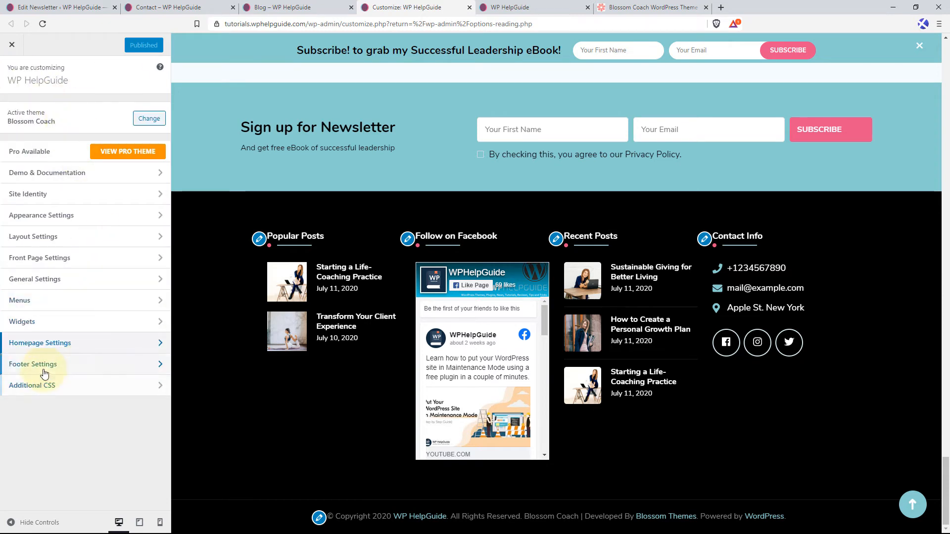
Set the footer copyright text to "Copyright © WP HelpGuide. All rights reserved.".
click(85, 365)
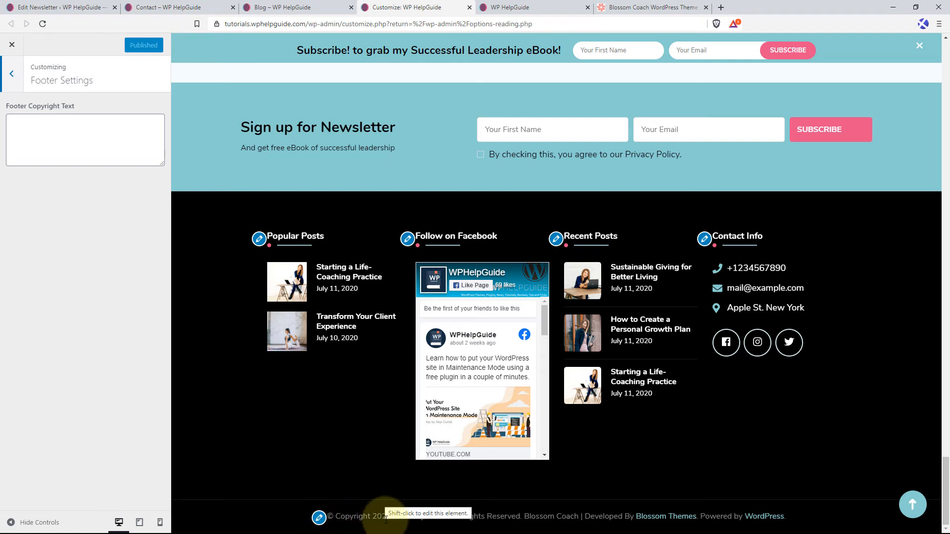
click(47, 125)
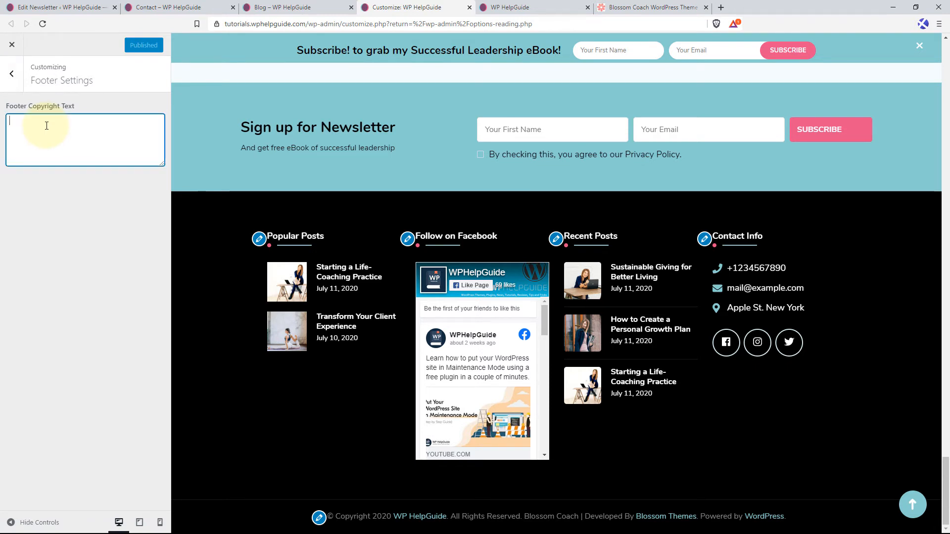
text(Cop)
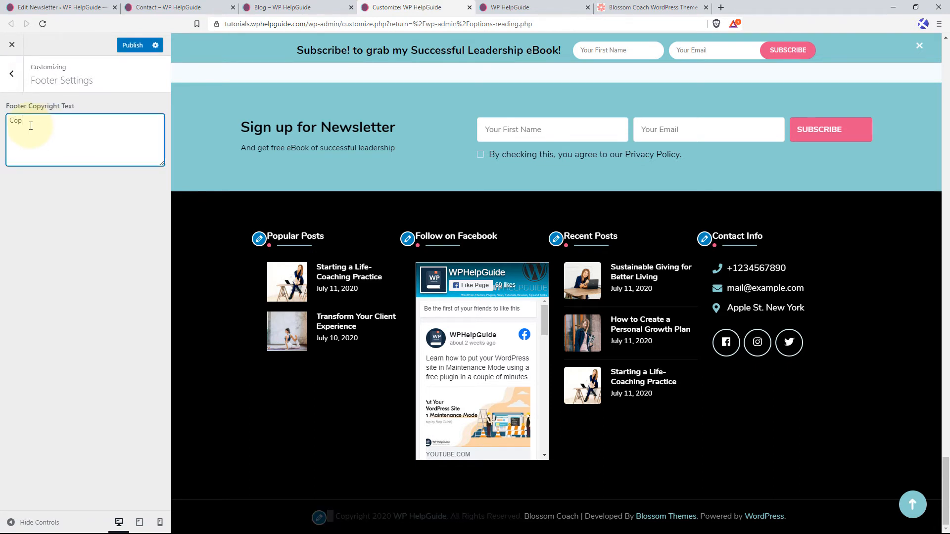
text(yright )
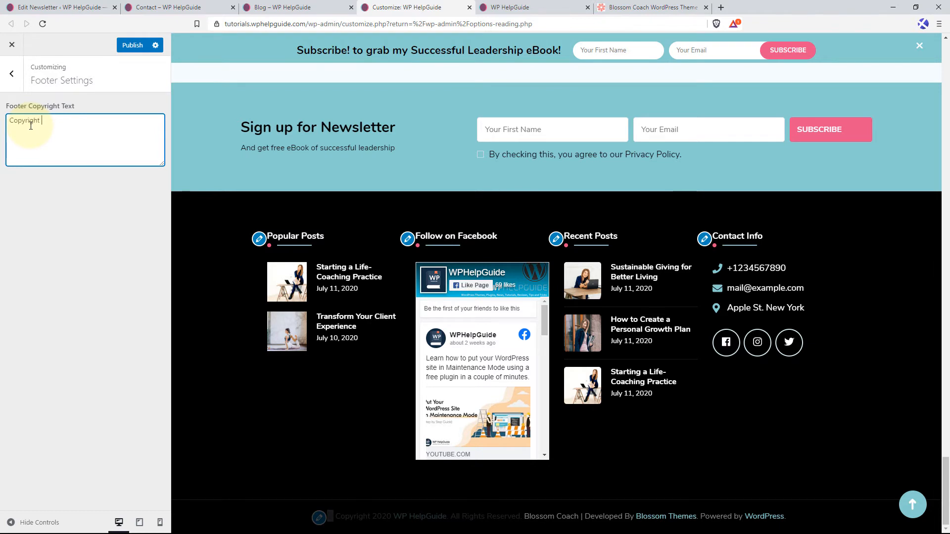
text(© WP)
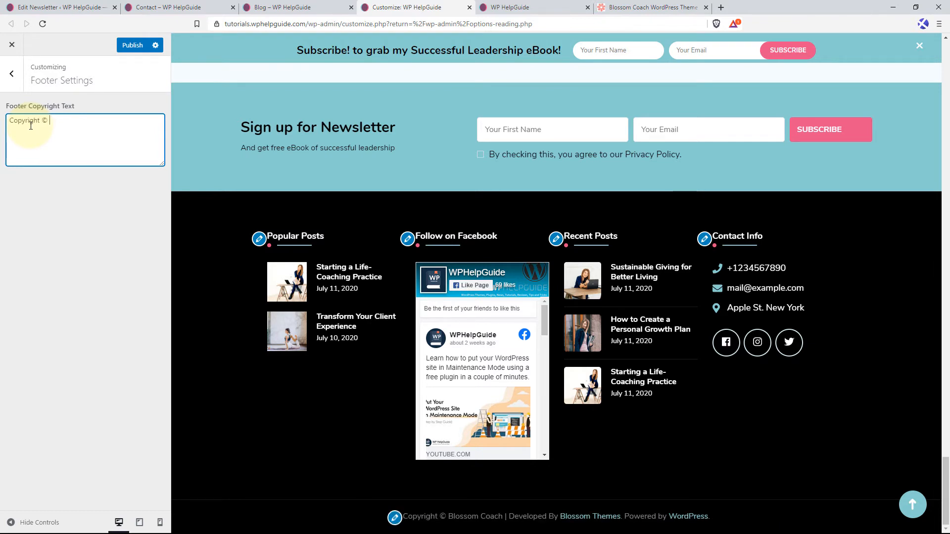
text( HelpG)
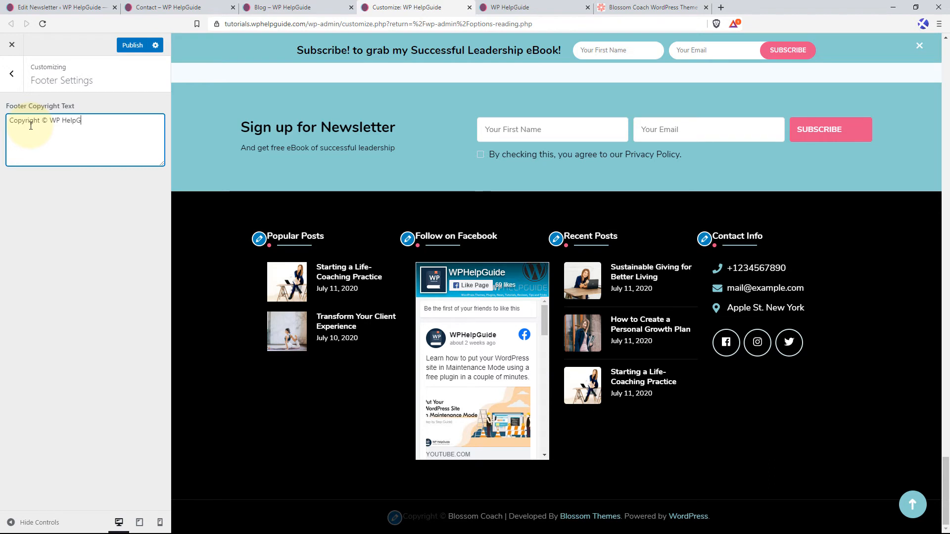
text(uide. All right)
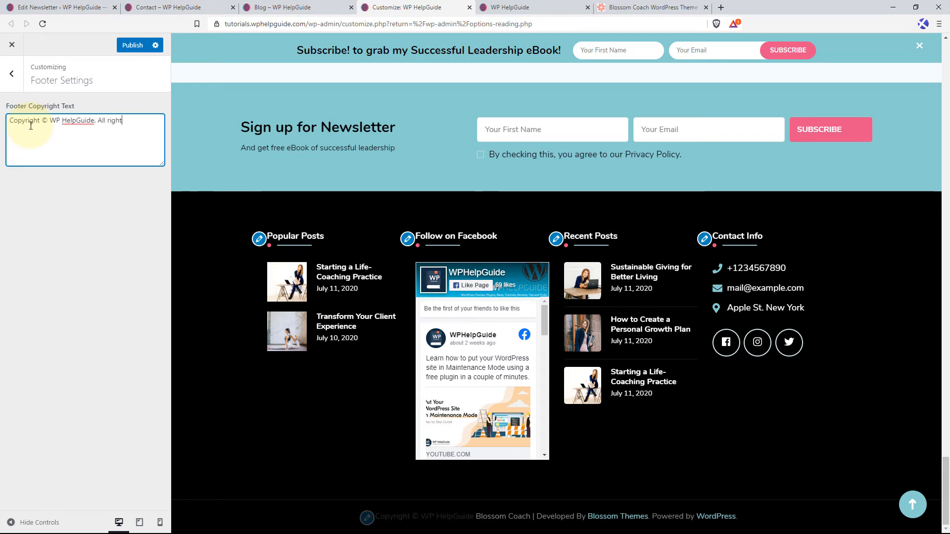
text(s reser)
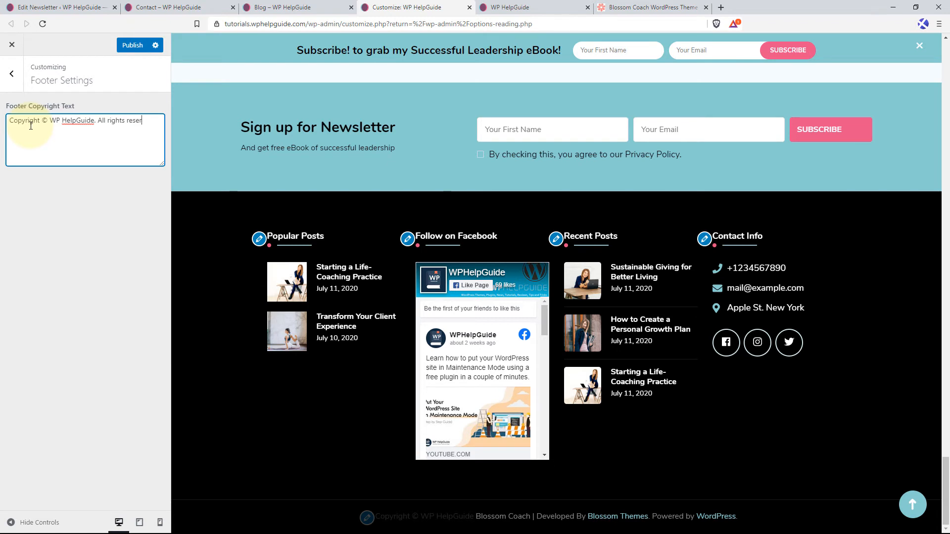
text(ved.)
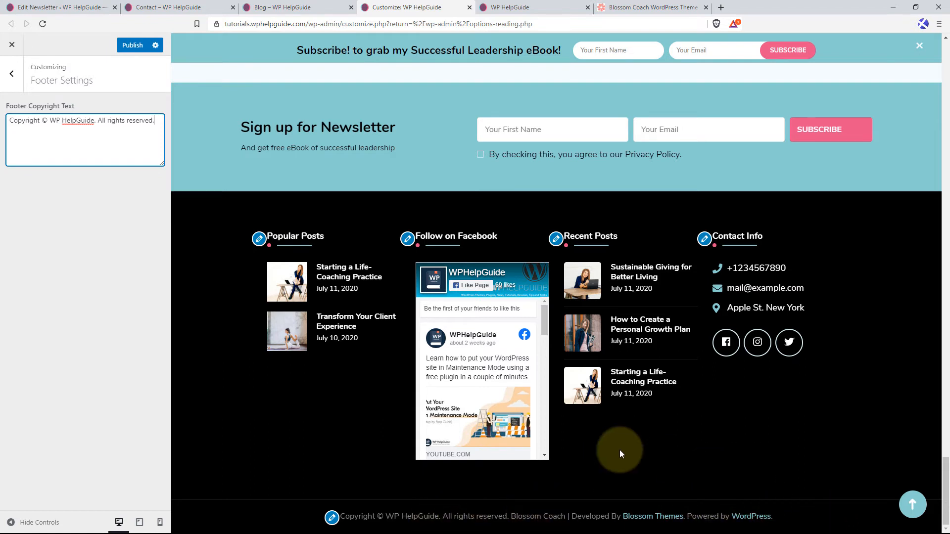
Publish the footer change and check the copyright line at the end of the reloaded live home page.
click(130, 46)
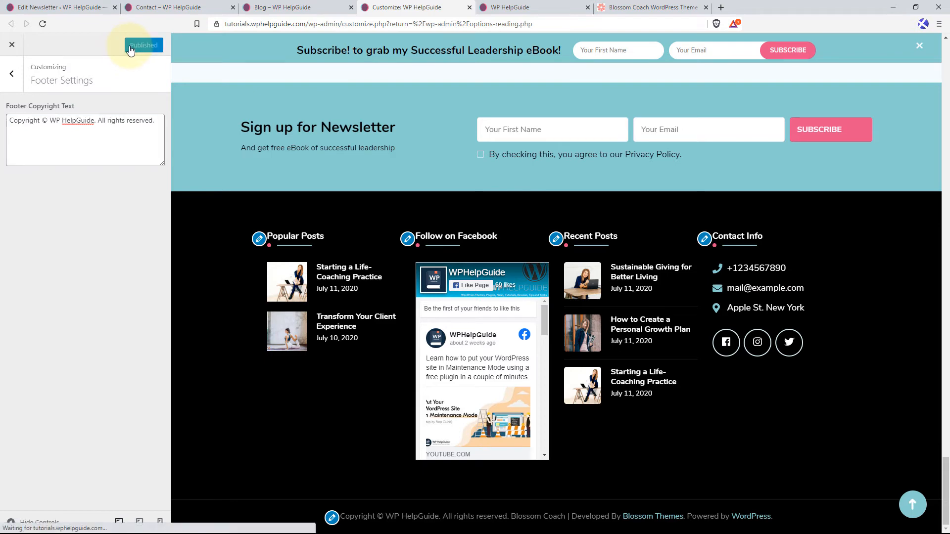
click(522, 7)
click(43, 23)
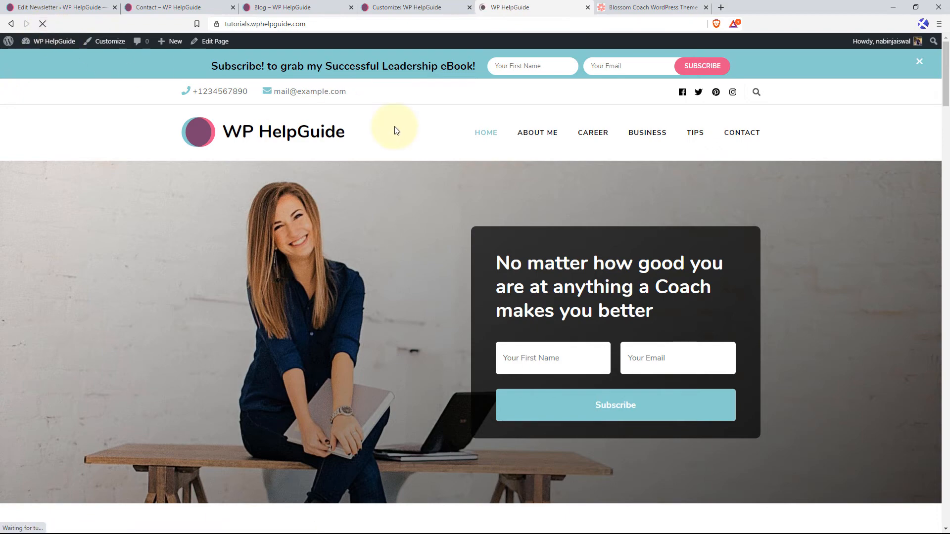
drag(944, 64, 941, 526)
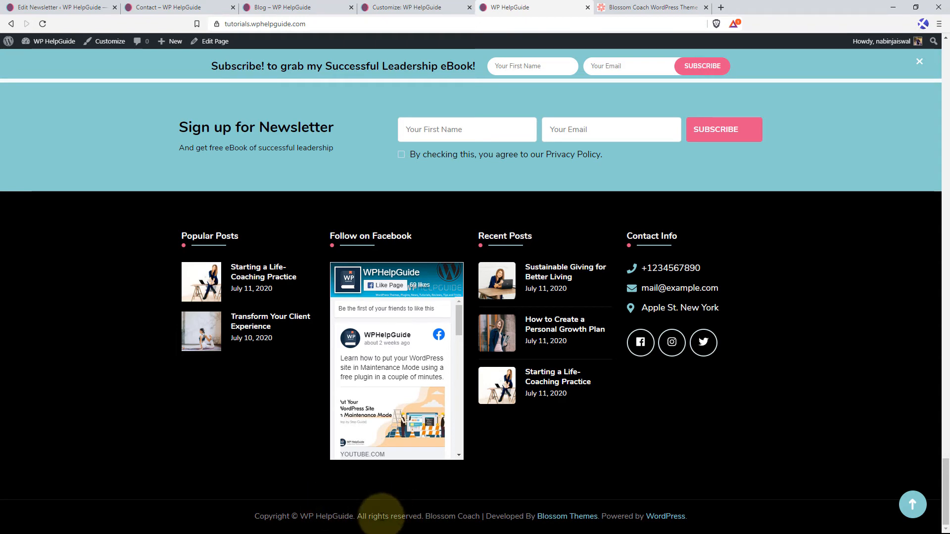
click(409, 6)
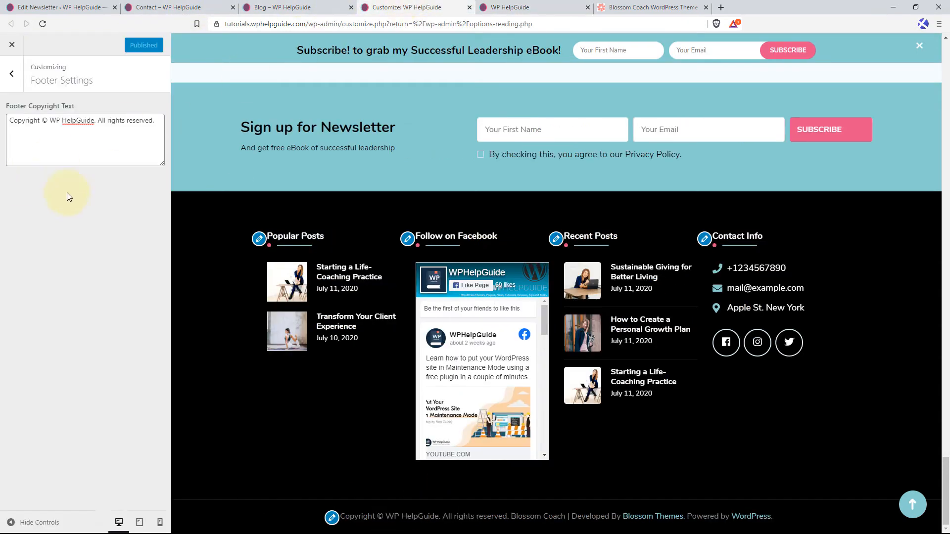
Look at the Additional CSS section of the customizer and return to the main settings list.
click(20, 79)
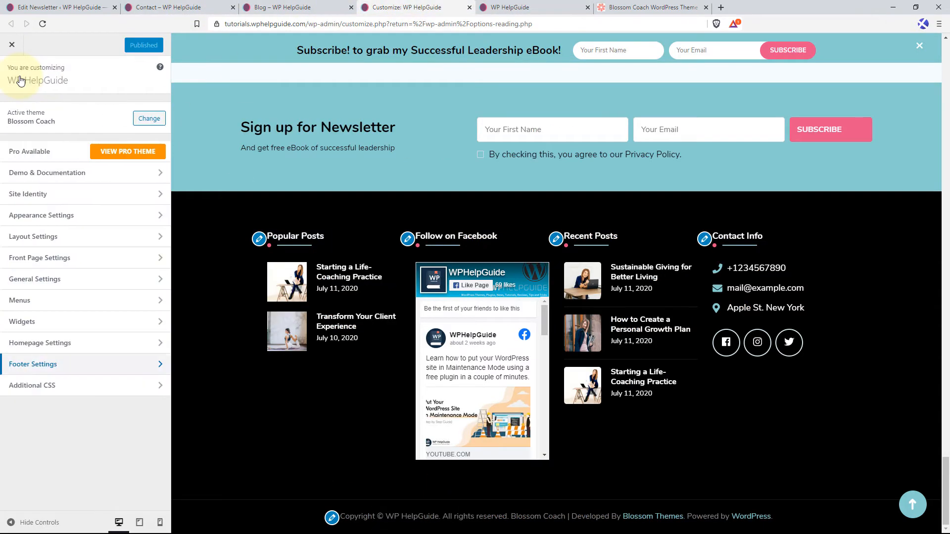
click(65, 386)
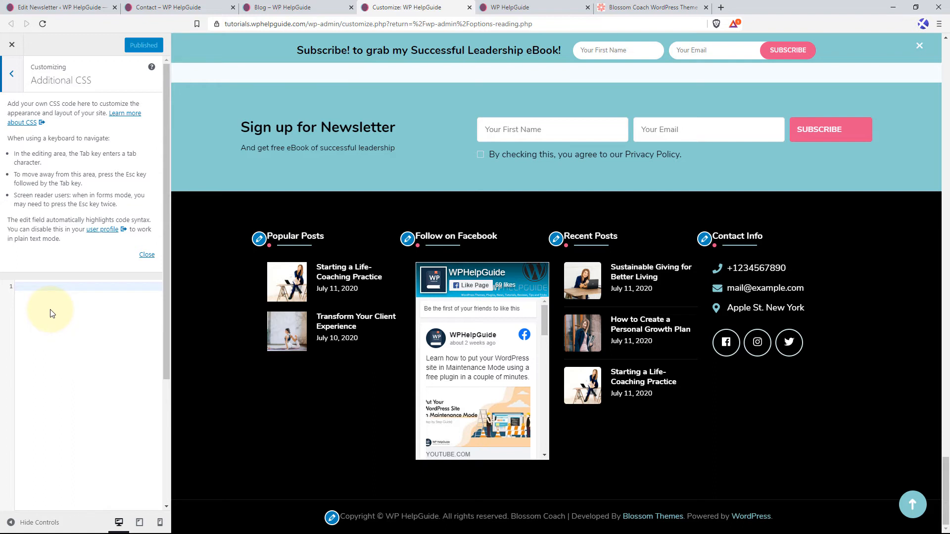
click(11, 73)
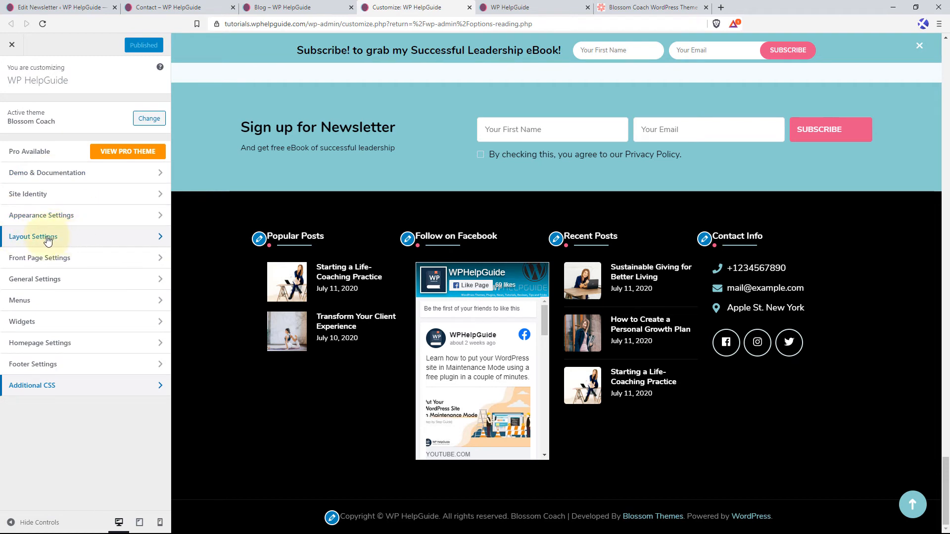
Open the Blog Layout options within the Layout Settings and return the preview to the start of the home page.
click(85, 240)
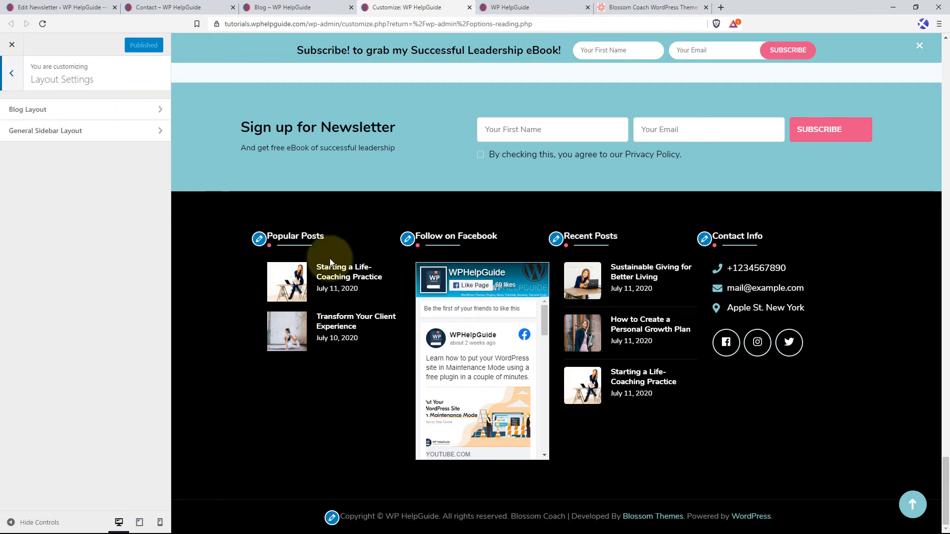
click(913, 504)
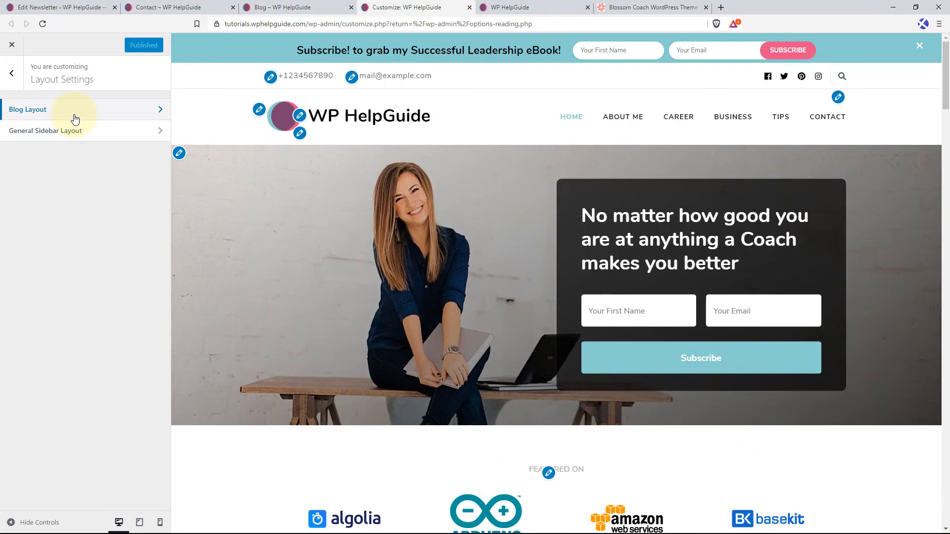
click(74, 118)
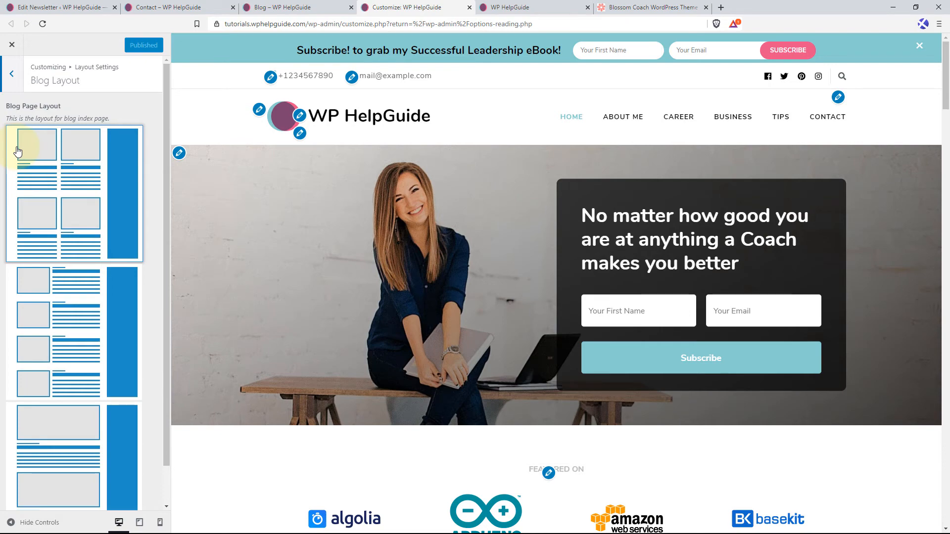
Load the live site's /blog page, examine how its posts are arranged, and return to the Blog Layout options.
click(291, 7)
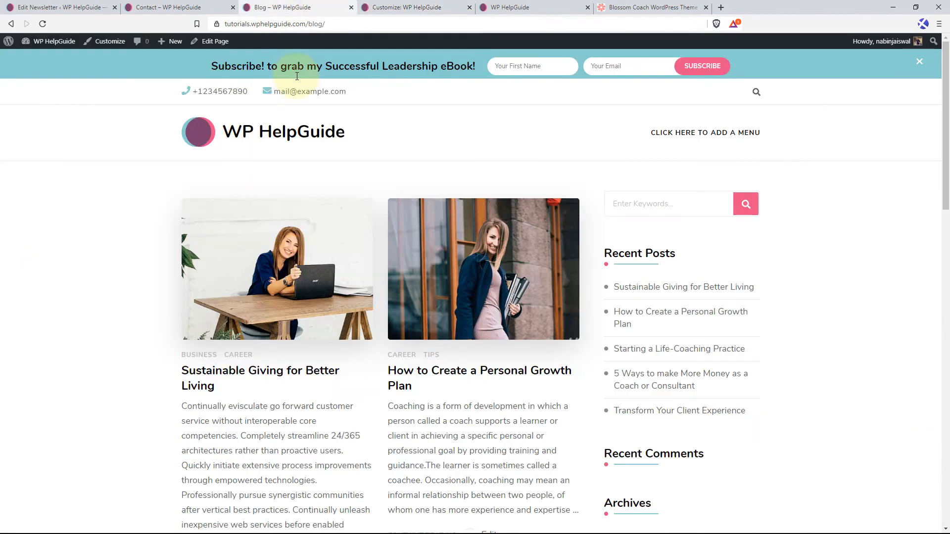
click(246, 129)
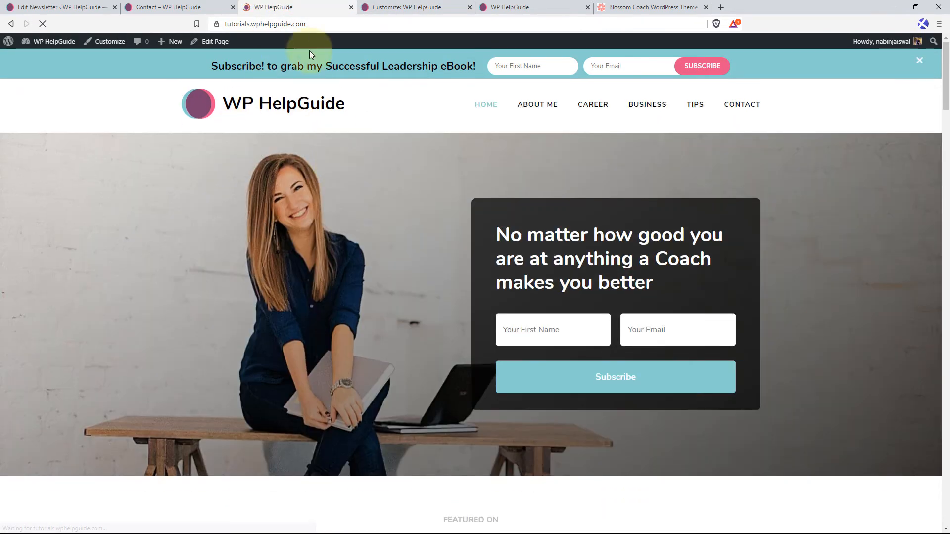
click(333, 24)
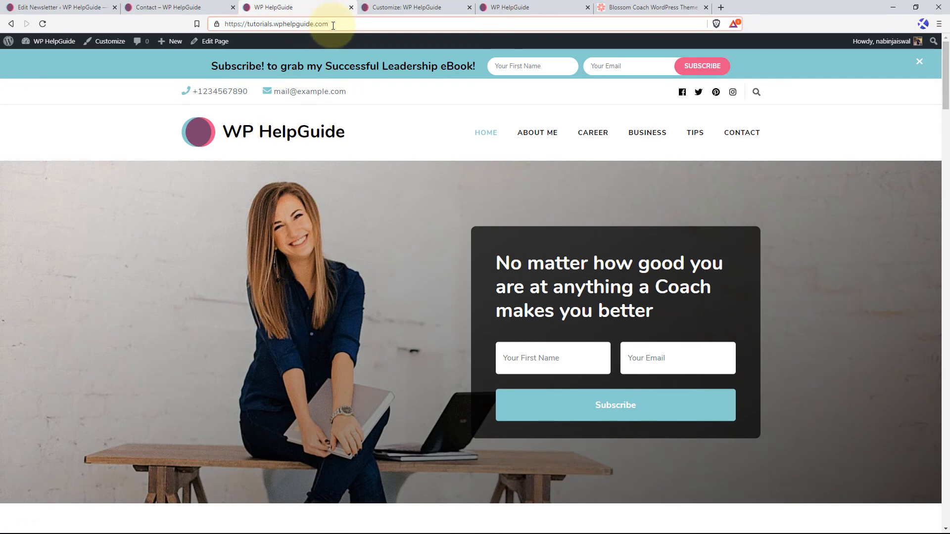
text(/blog)
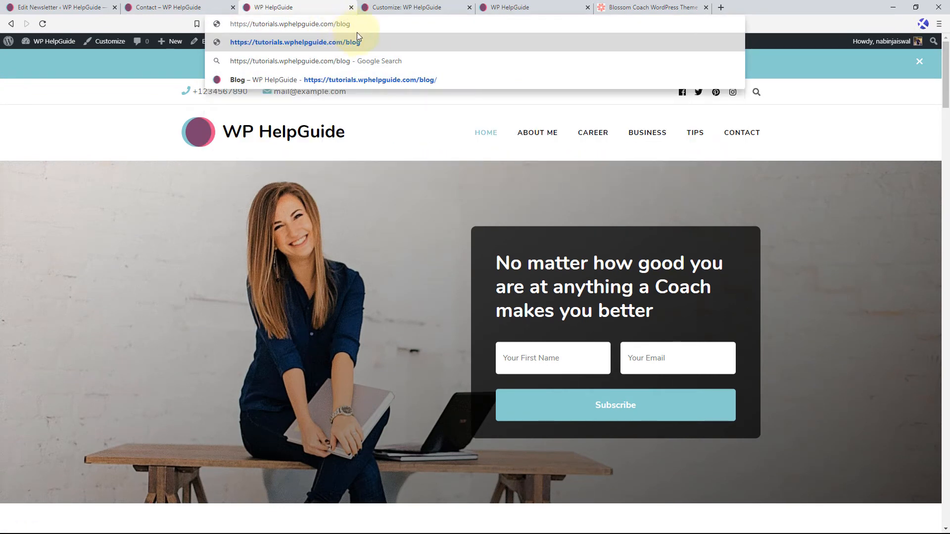
key(Return)
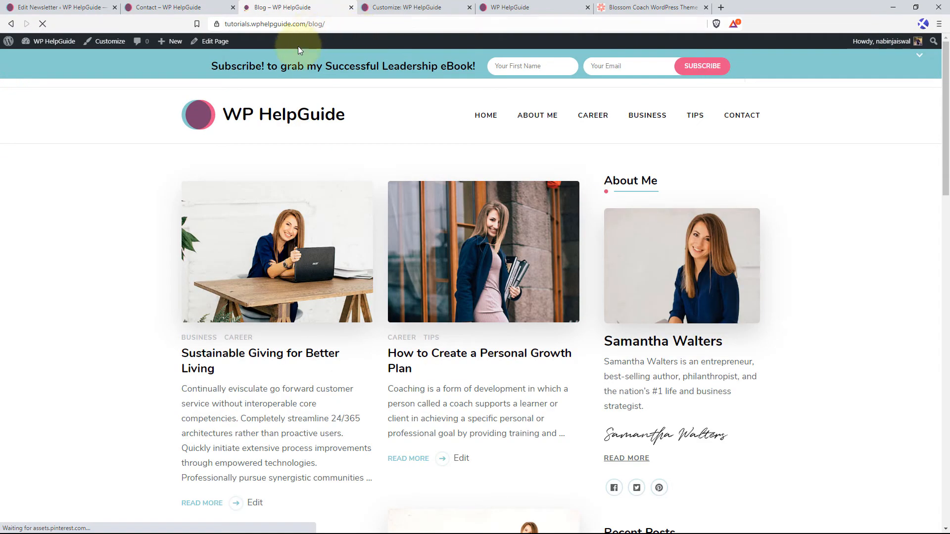
scroll(402, 148, down, 4)
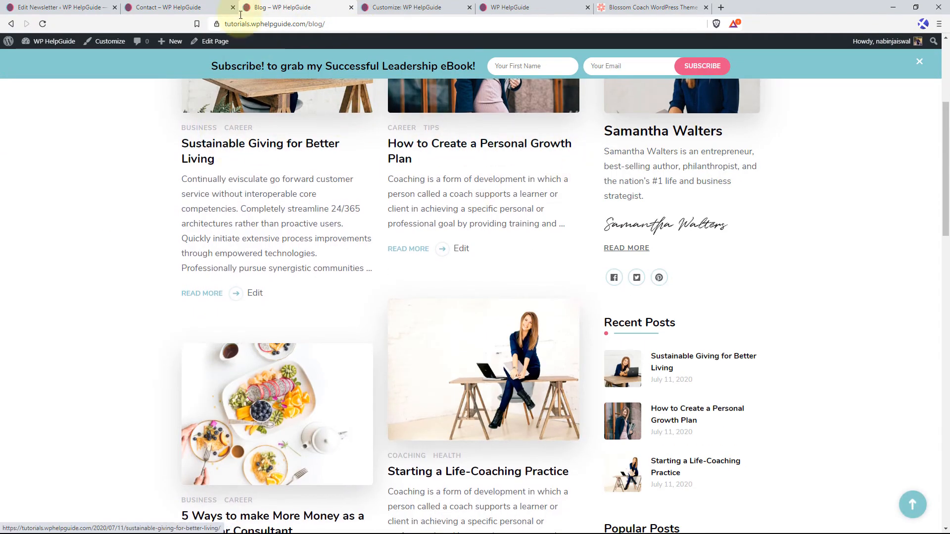
click(406, 7)
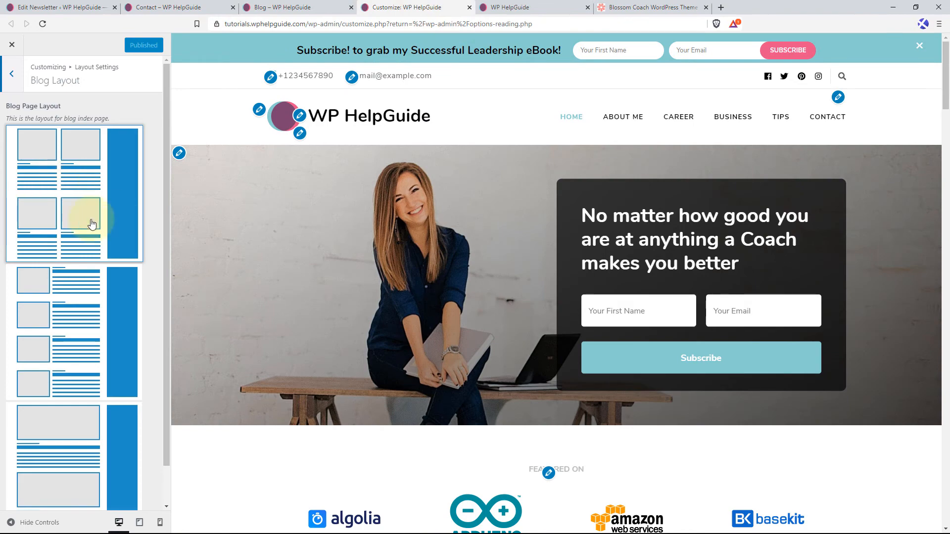
Set the Blog Page Layout to the thumbnail list beside a sidebar, publish it, and examine the reloaded live blog page.
scroll(82, 312, down, 1)
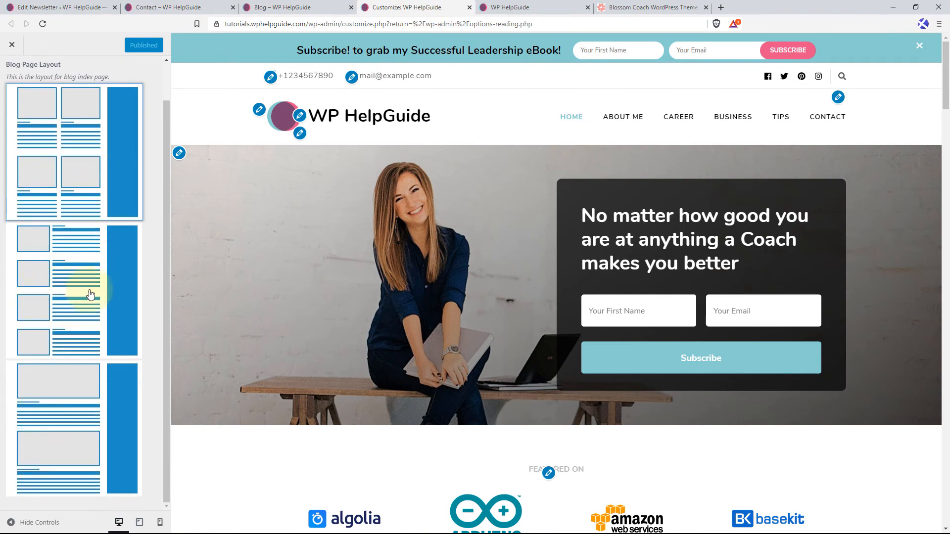
click(84, 287)
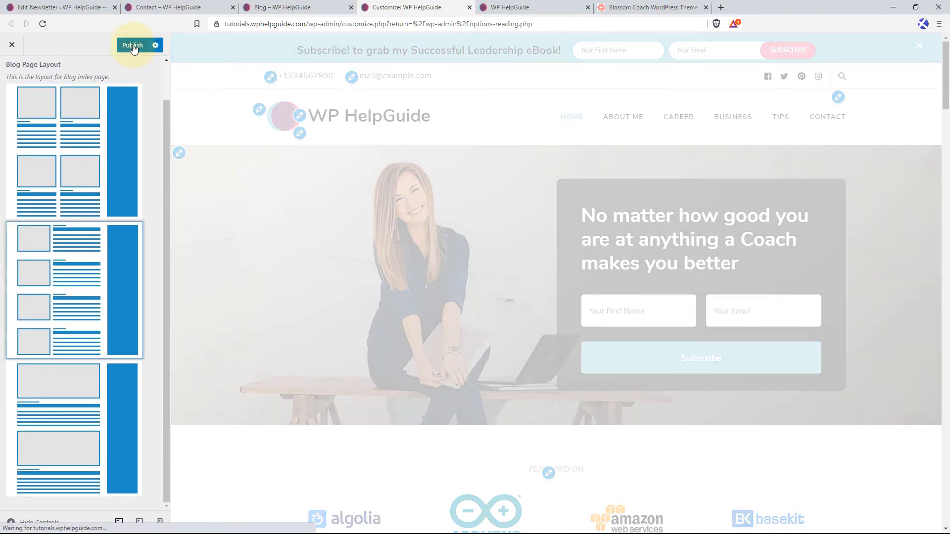
click(132, 45)
click(297, 6)
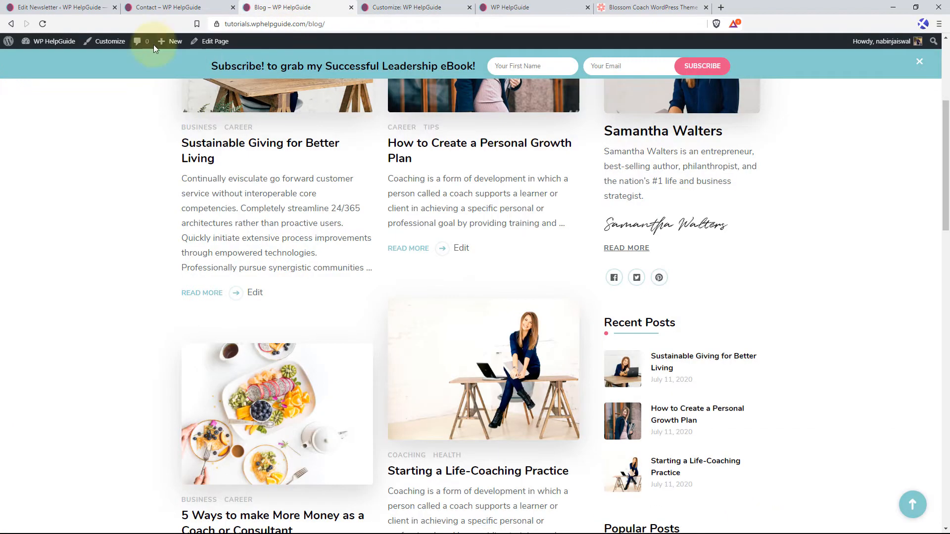
click(44, 24)
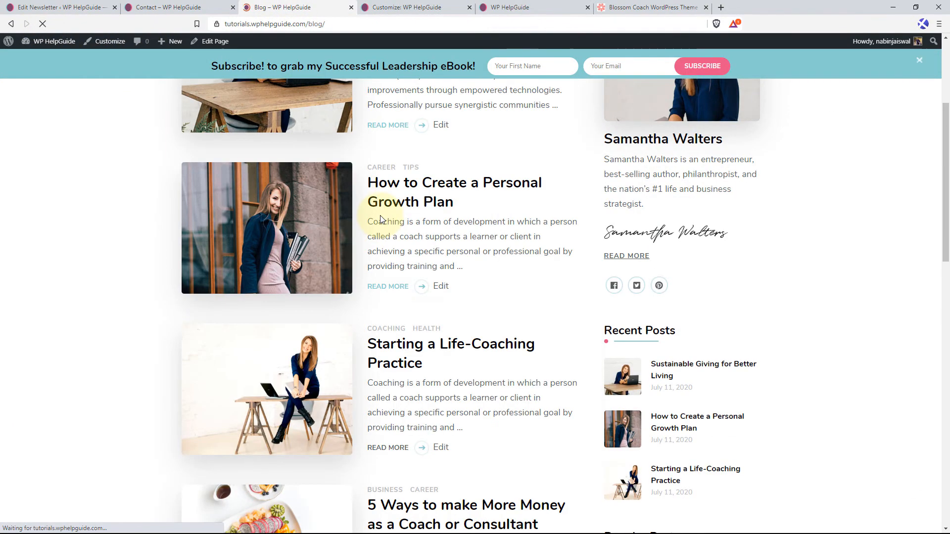
scroll(410, 290, up, 4)
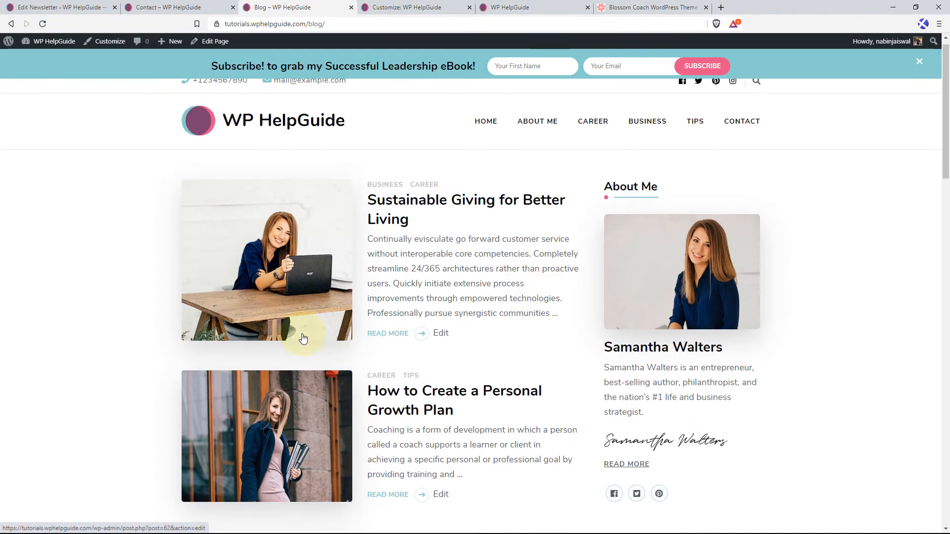
scroll(354, 318, down, 3)
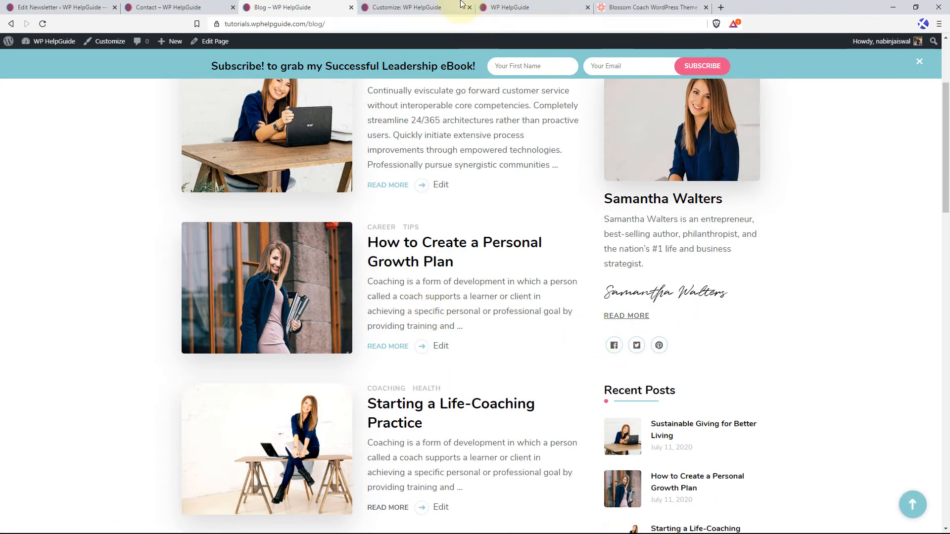
Switch the Blog Page Layout to the one-column large-image design with a sidebar, publish it, and check the reloaded live blog page.
click(401, 7)
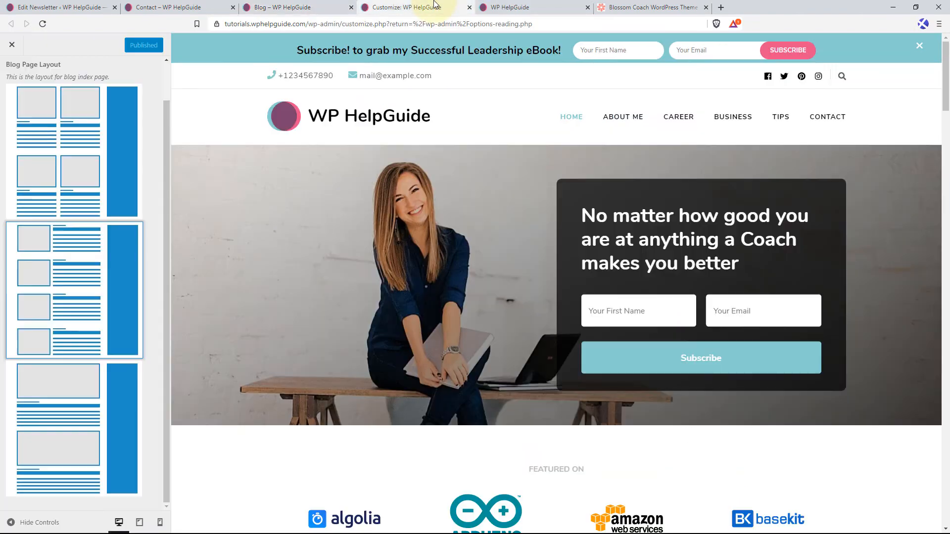
click(74, 411)
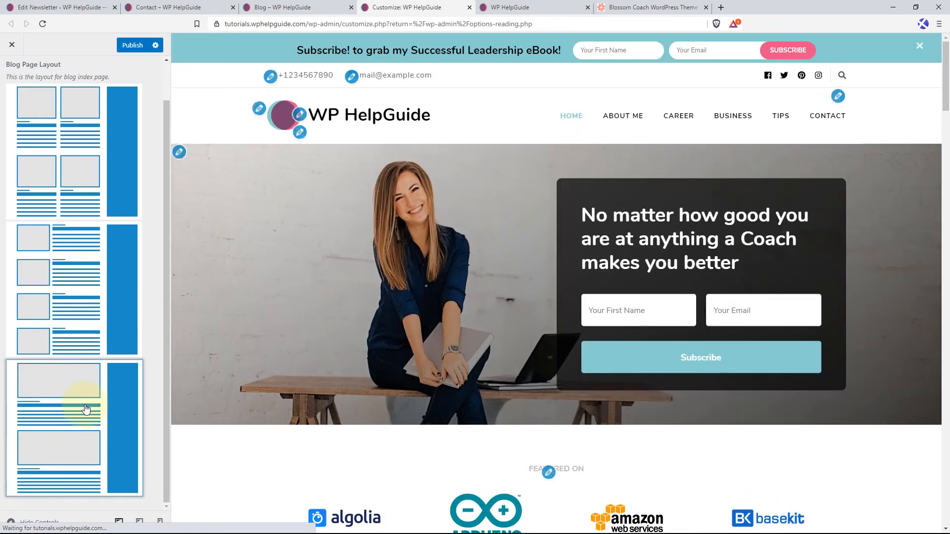
click(133, 49)
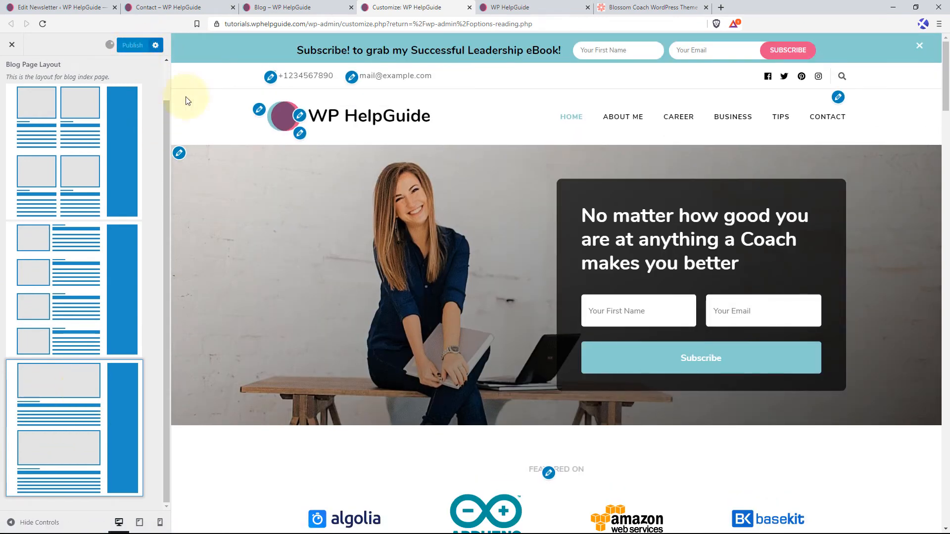
click(509, 8)
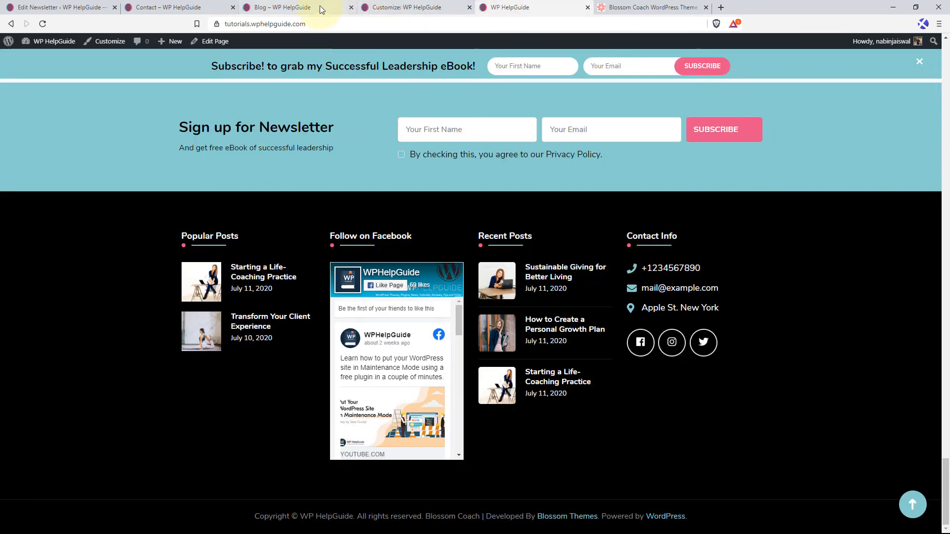
click(285, 9)
click(43, 24)
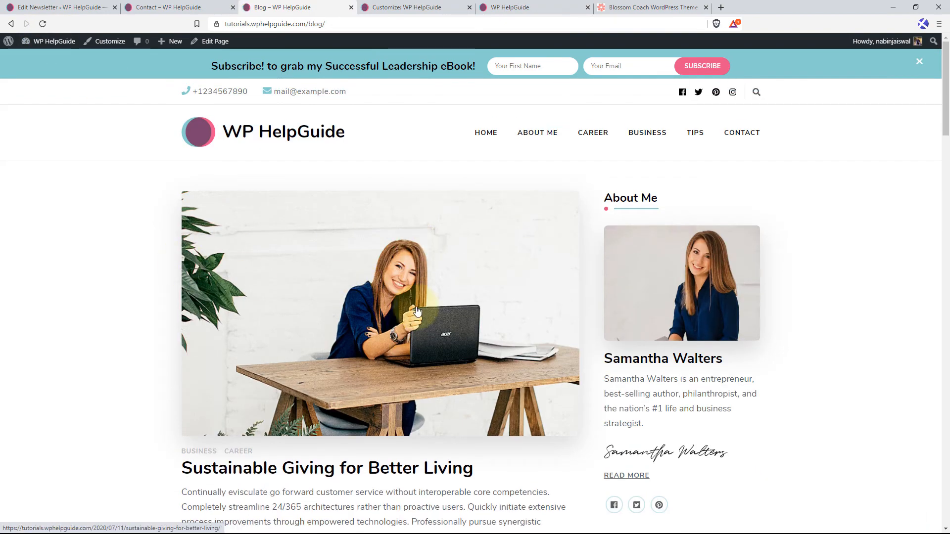
scroll(192, 217, down, 2)
scroll(375, 269, down, 2)
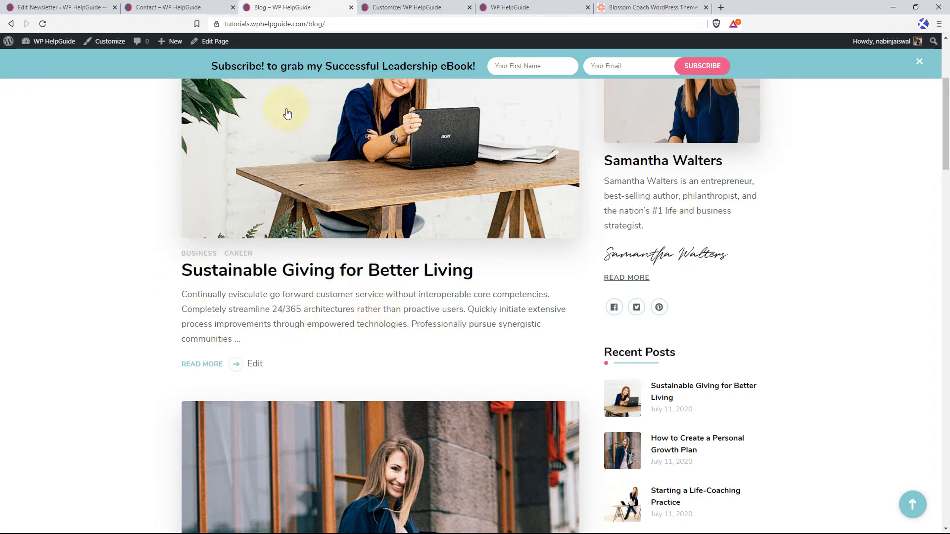
scroll(576, 282, up, 4)
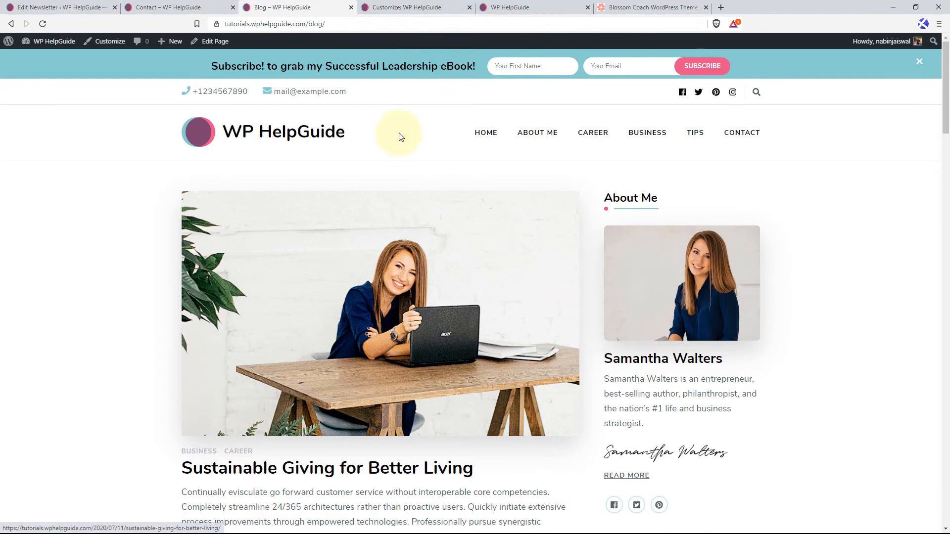
Add the Blog page to the Primary Menu between Tips and Contact, save the menu, and reload the live blog page.
click(89, 8)
mouse_move(32, 194)
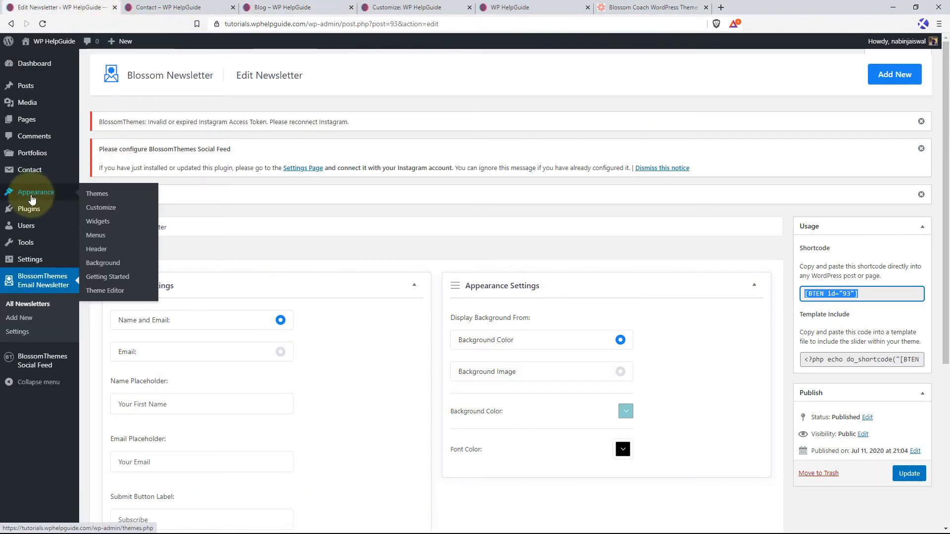
click(96, 235)
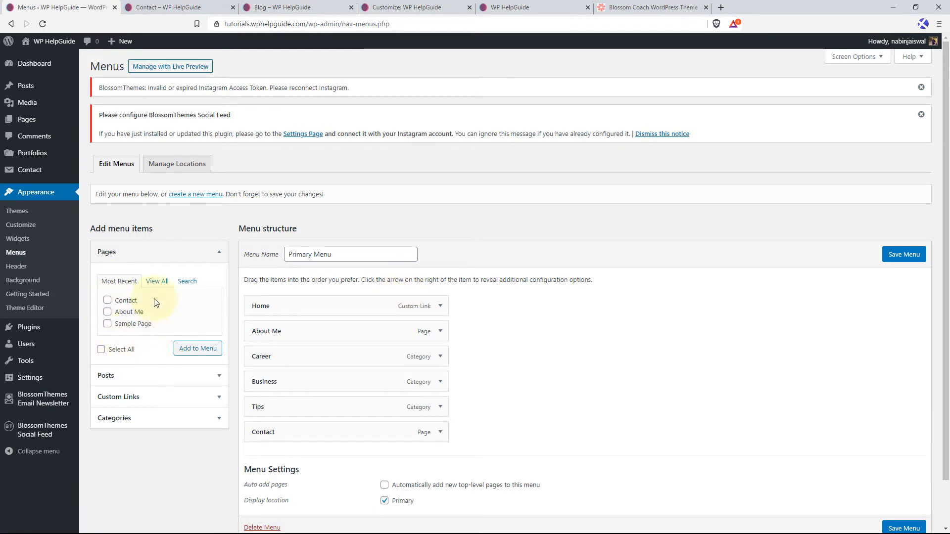
click(157, 281)
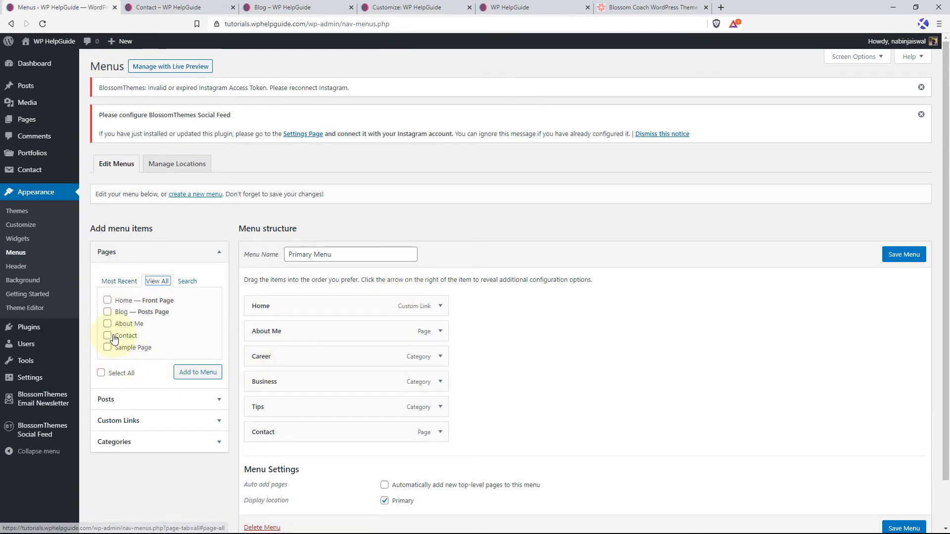
click(200, 375)
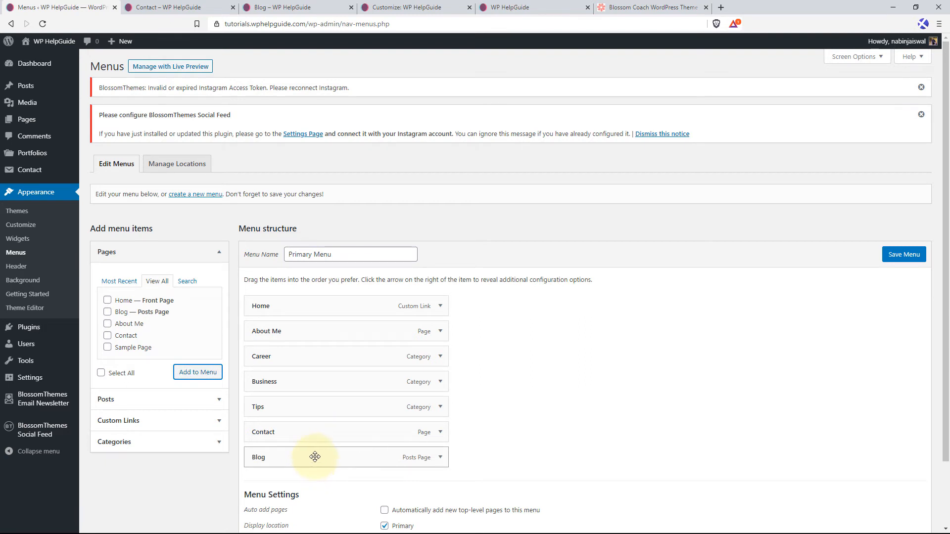
drag(315, 457, 311, 387)
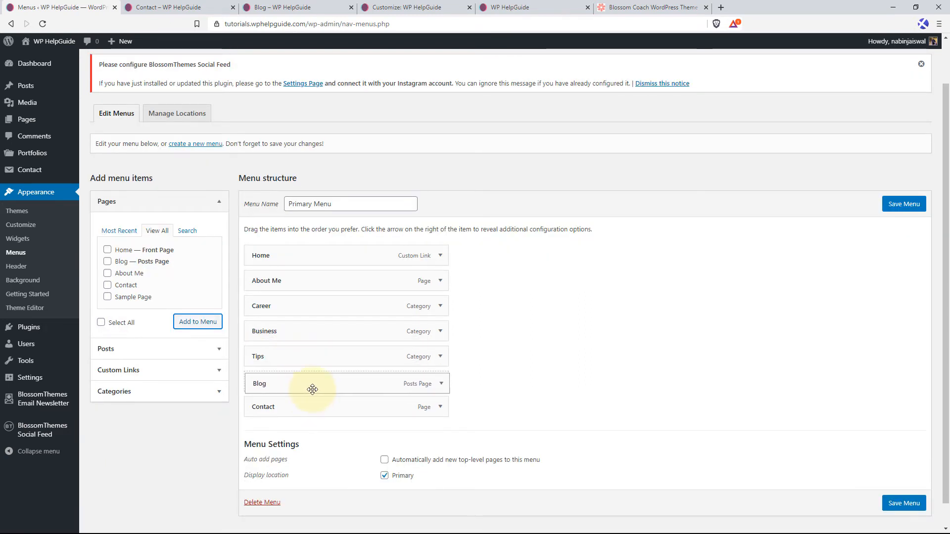
click(888, 504)
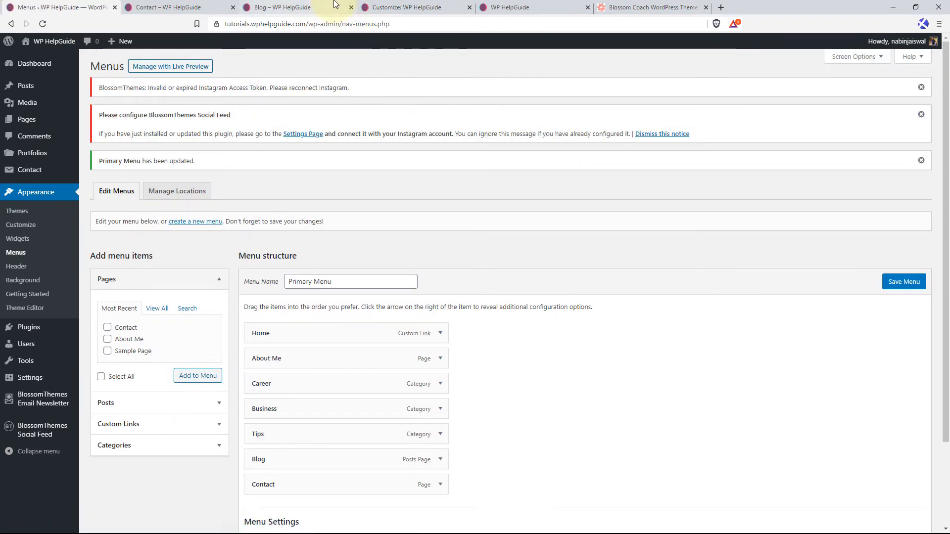
click(334, 6)
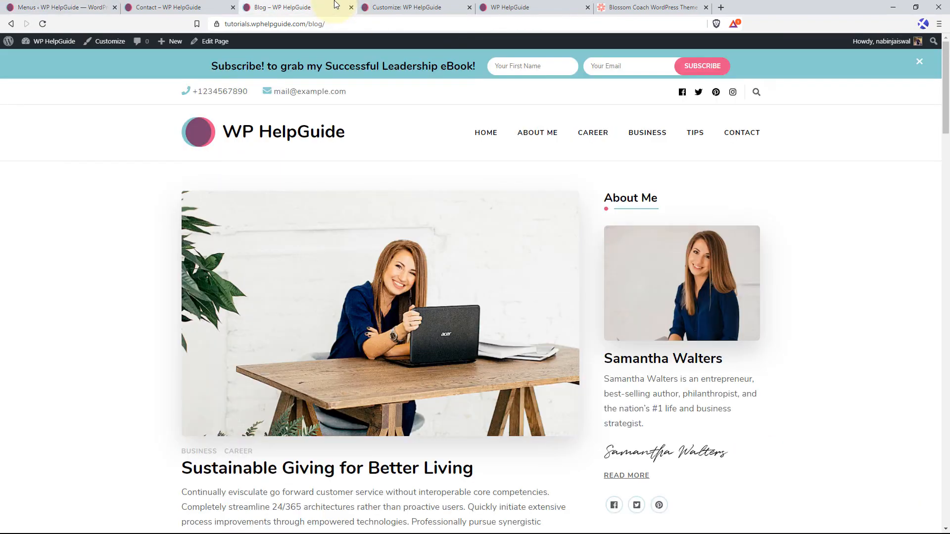
click(43, 24)
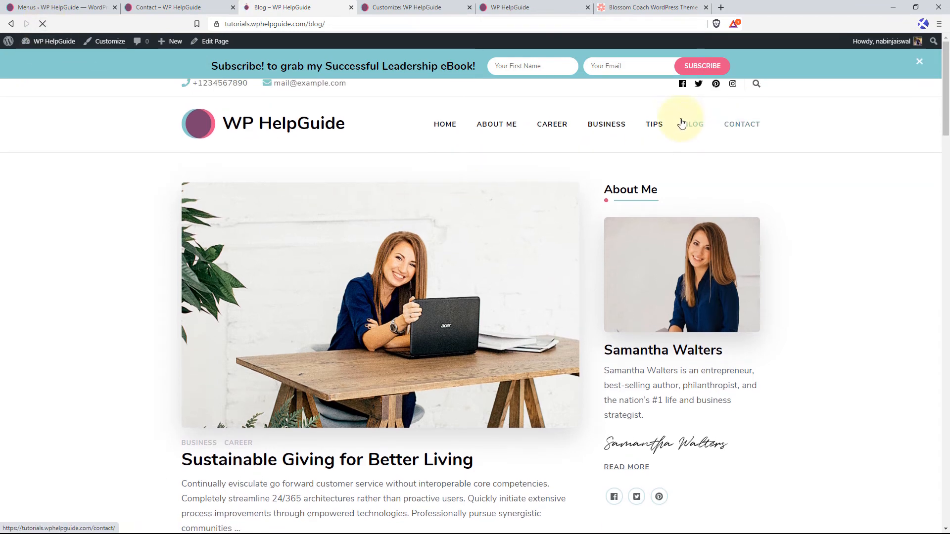
Select the thumbnail list blog layout in the customizer and load the Blog page in its preview.
click(424, 7)
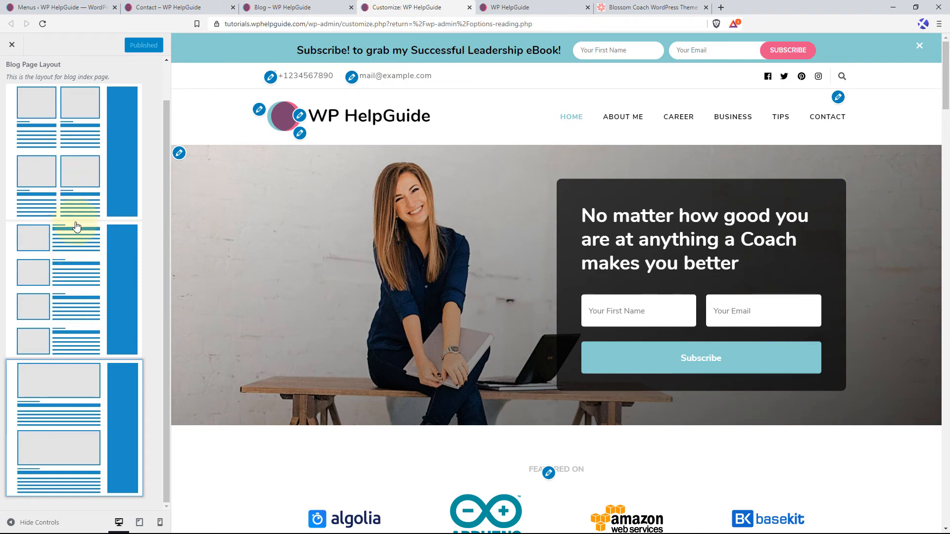
scroll(75, 272, up, 2)
click(65, 348)
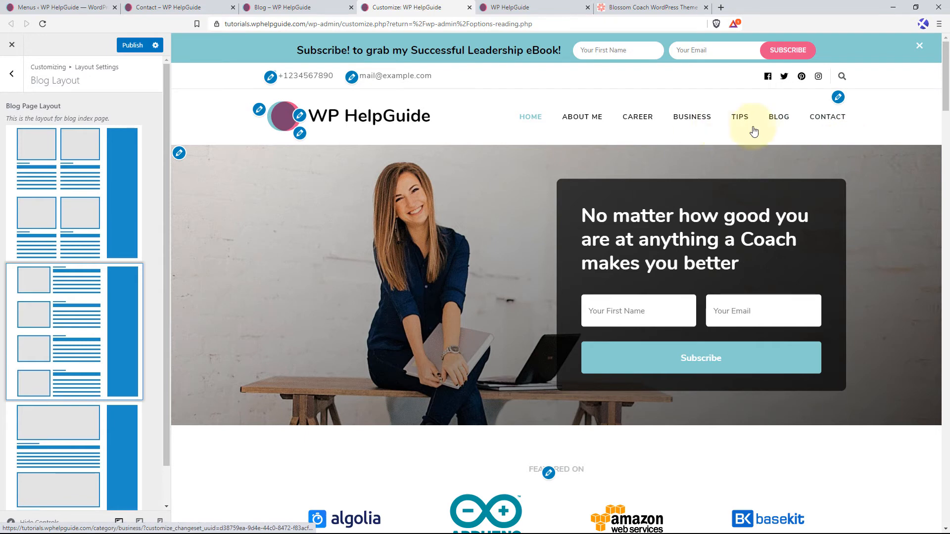
click(780, 119)
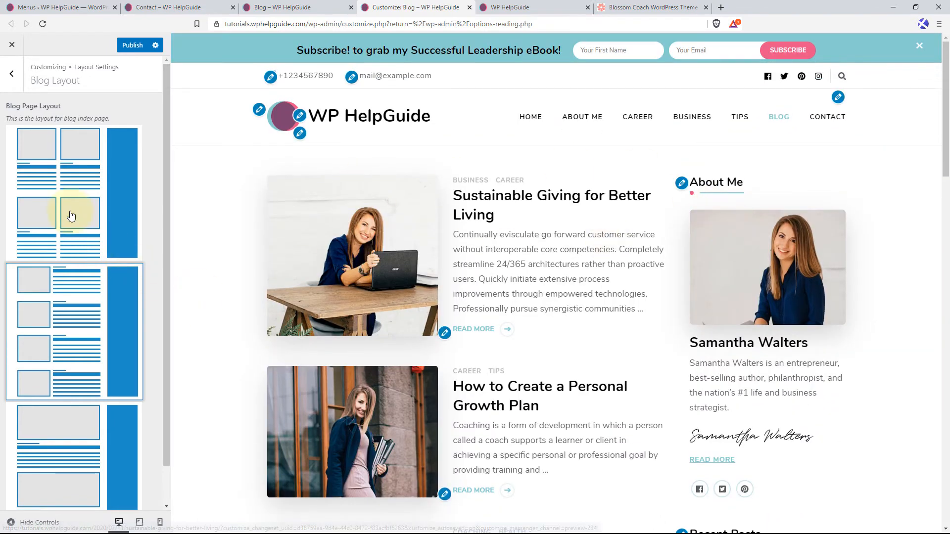
Try the two-column grid and the thumbnail list layouts on the previewed blog page.
click(72, 216)
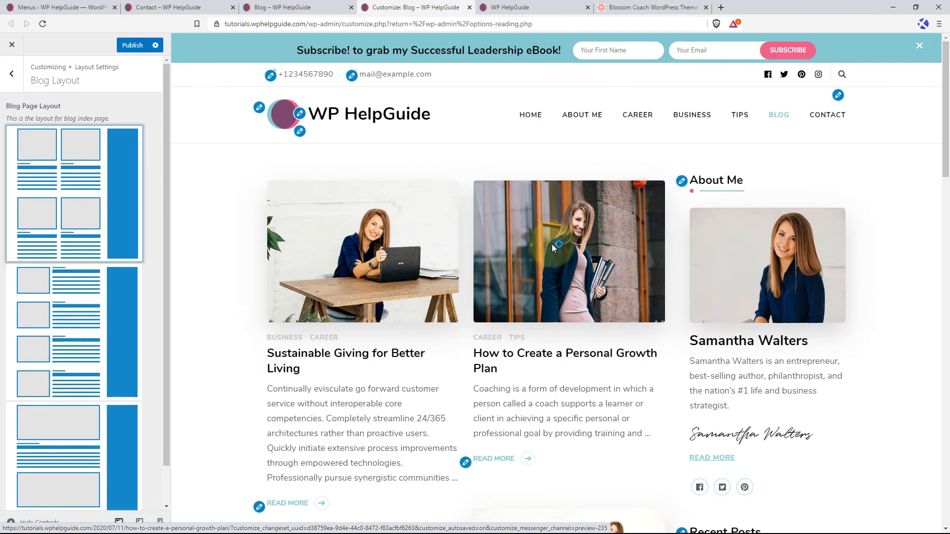
scroll(451, 297, down, 3)
click(77, 336)
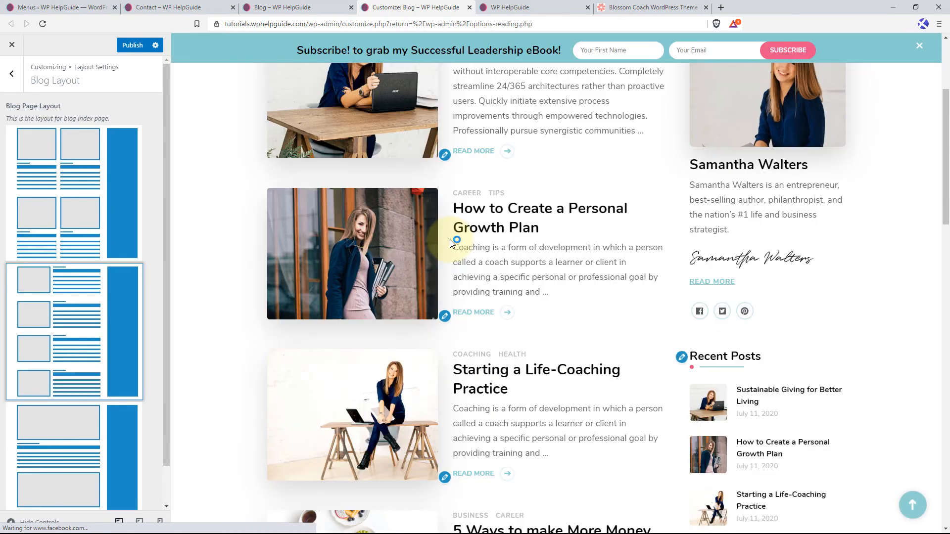
Set the Blog Page Layout to the one-column large-image design, look over the previewed posts, and publish the change.
scroll(451, 238, down, 5)
click(72, 428)
scroll(48, 420, down, 2)
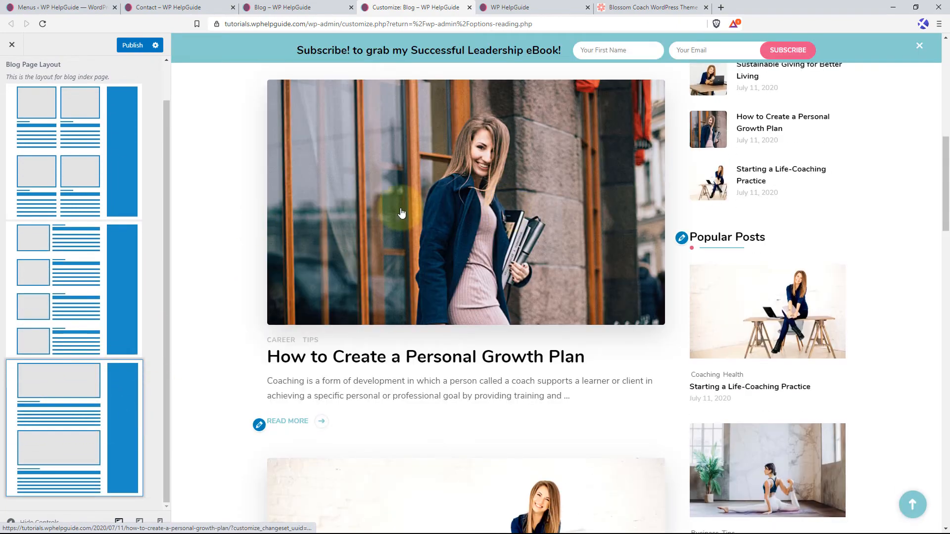
scroll(127, 83, up, 2)
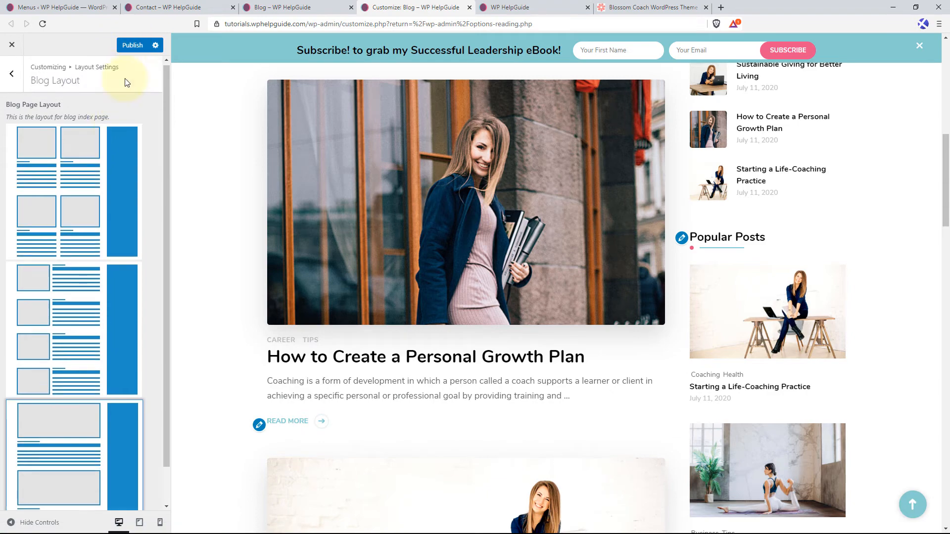
click(132, 47)
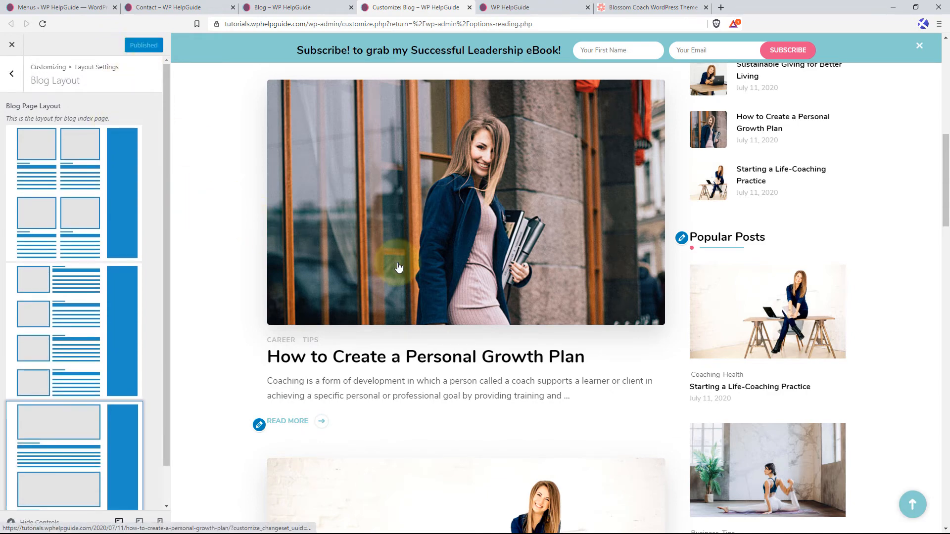
Leave the Blog Layout options and open the General Sidebar Layout section of the Layout Settings.
scroll(396, 267, up, 10)
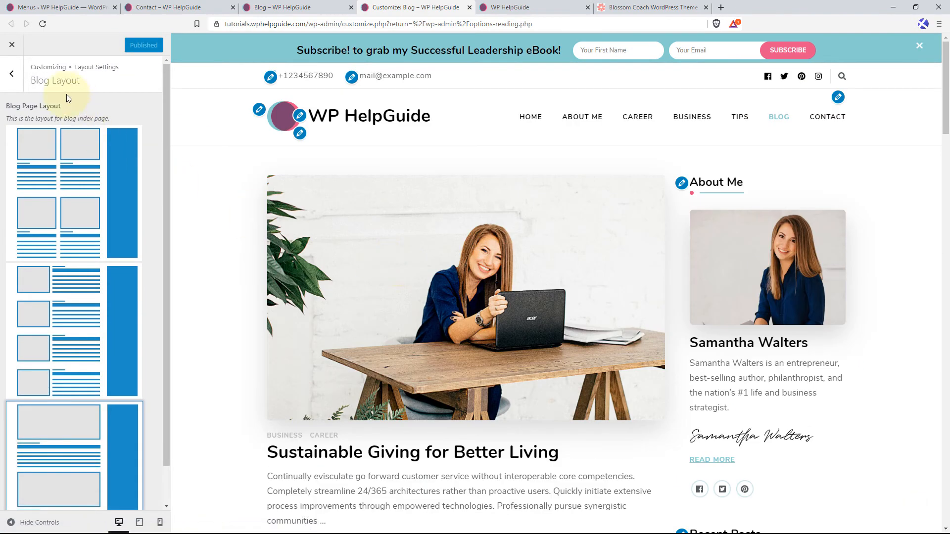
click(12, 74)
click(59, 132)
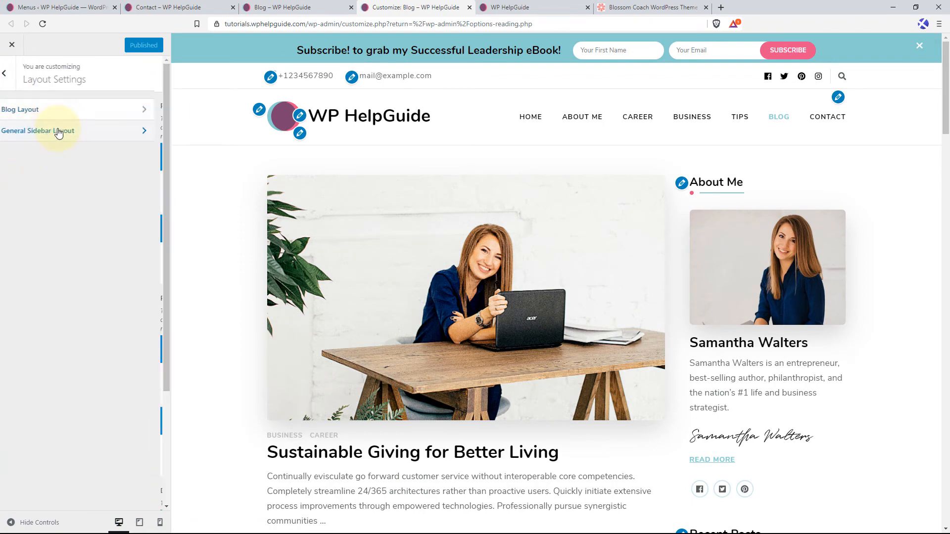
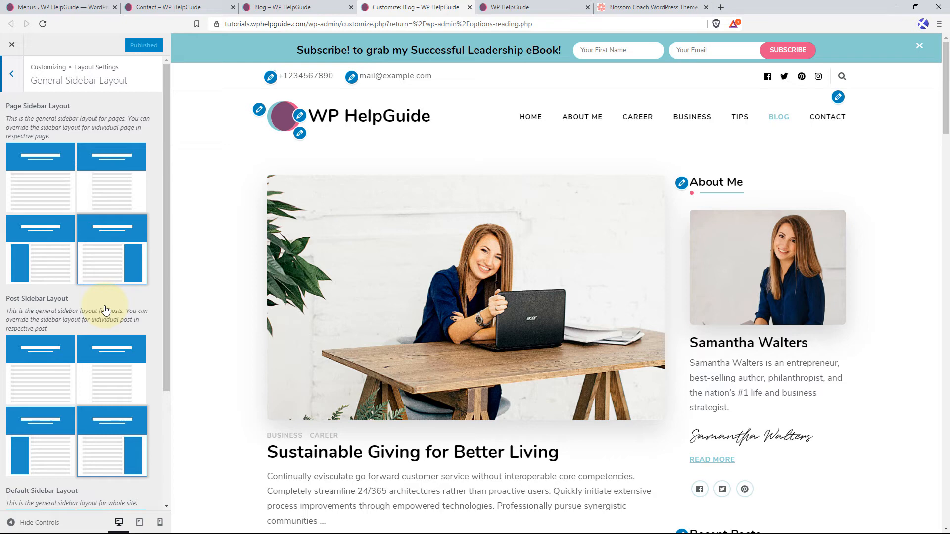
Open the post "Sustainable Giving for Better Living" for editing and go to its Sidebar Layout options.
click(63, 7)
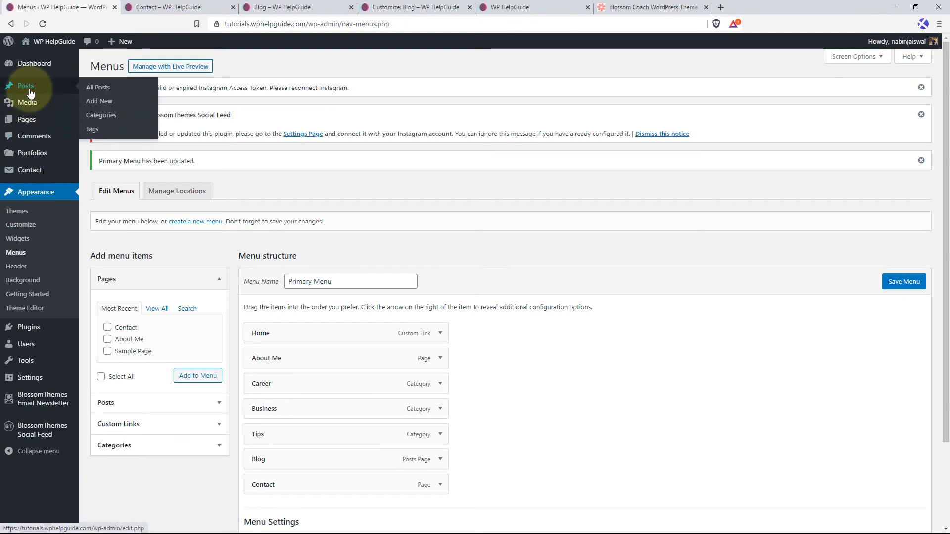
click(104, 89)
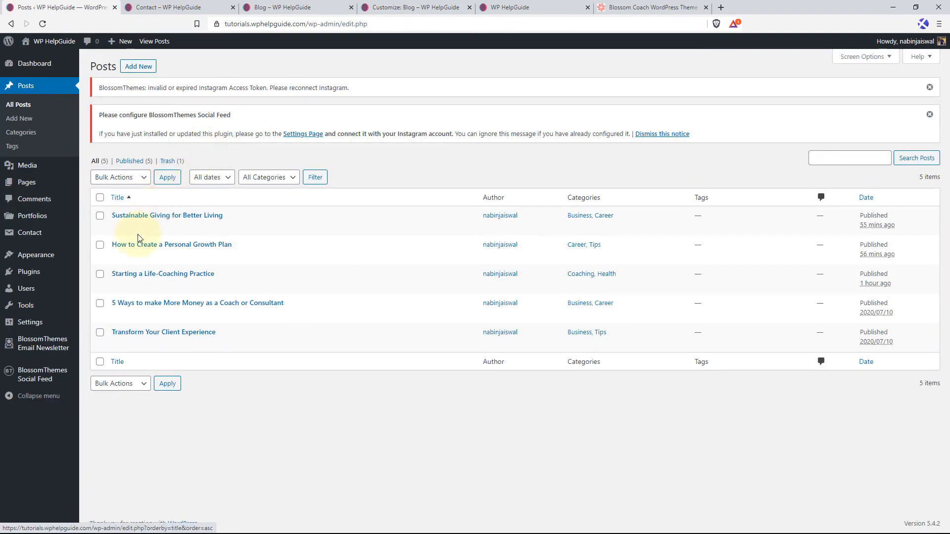
click(116, 229)
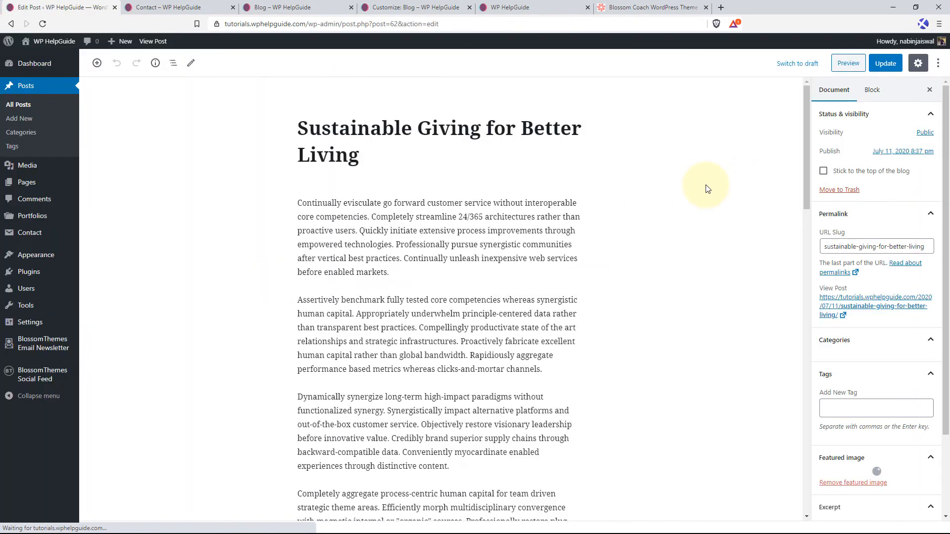
scroll(796, 185, down, 3)
drag(806, 187, 808, 423)
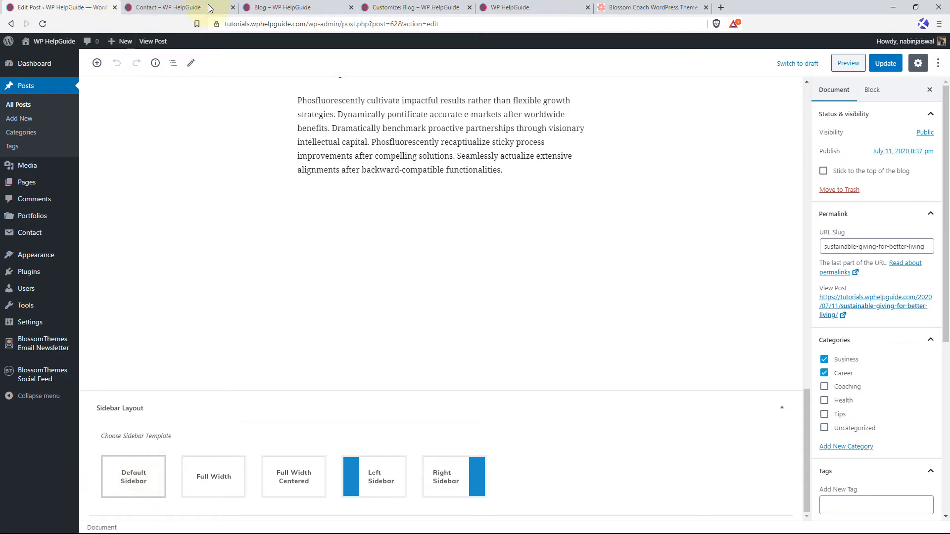
Compare with the General Sidebar Layout settings, then try the post's Full Width template and select Left Sidebar.
click(396, 7)
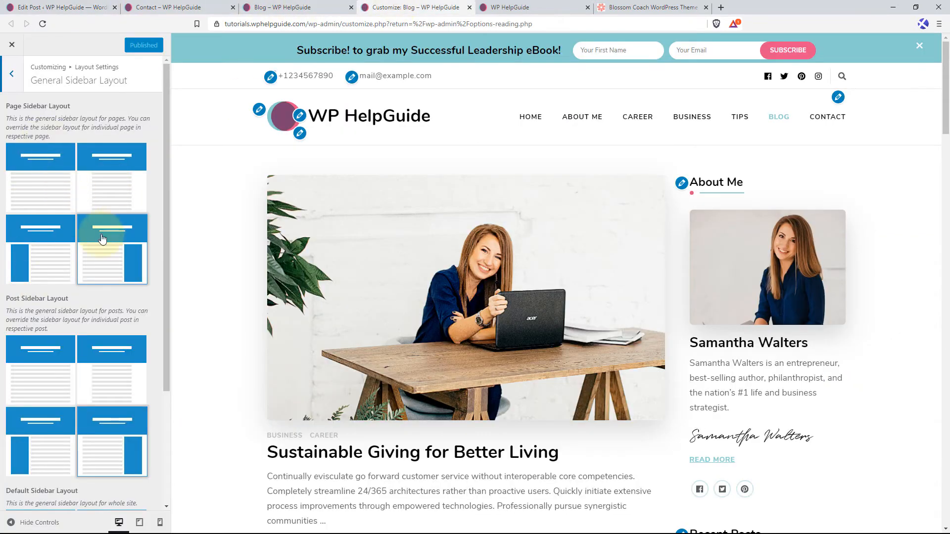
click(99, 7)
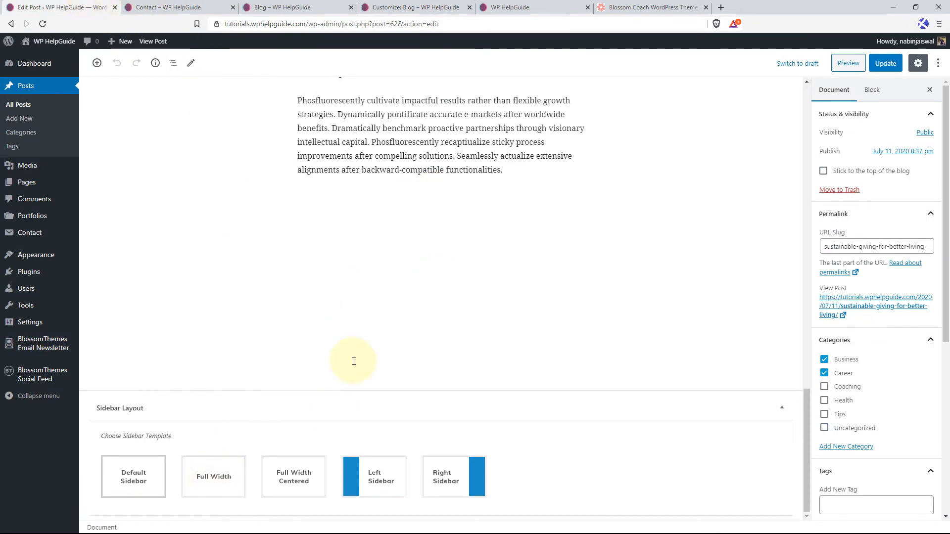
click(232, 487)
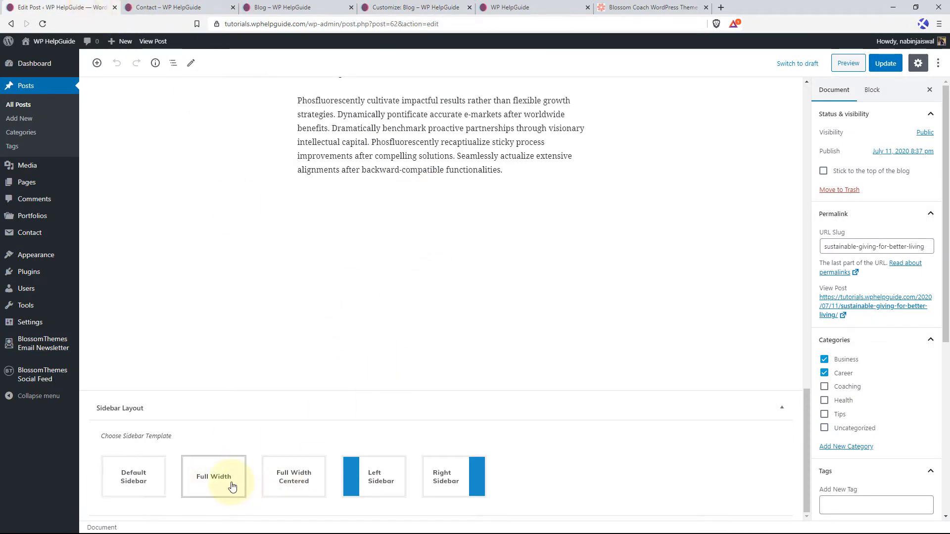
click(378, 478)
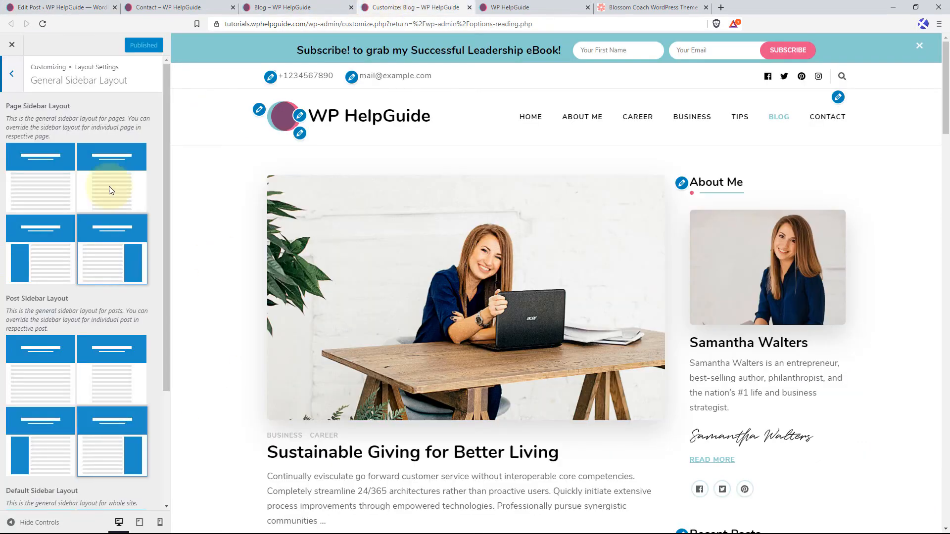
Open the Typography options of the Appearance Settings in the theme customizer and load the homepage in the preview.
click(391, 7)
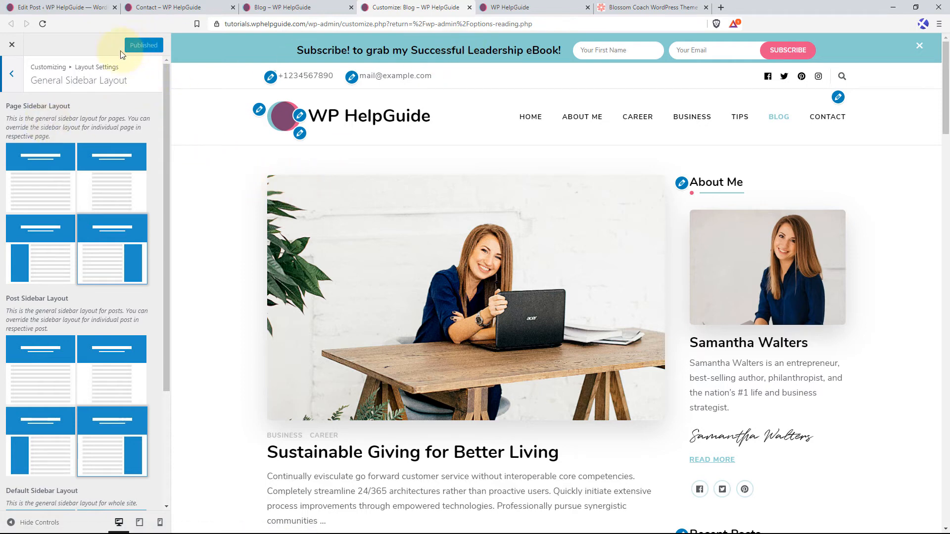
click(11, 78)
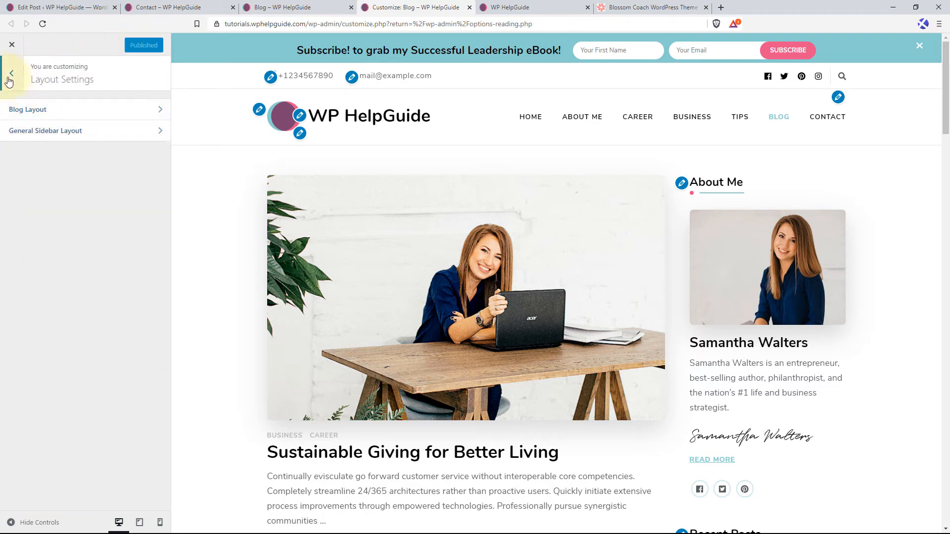
click(11, 78)
click(60, 214)
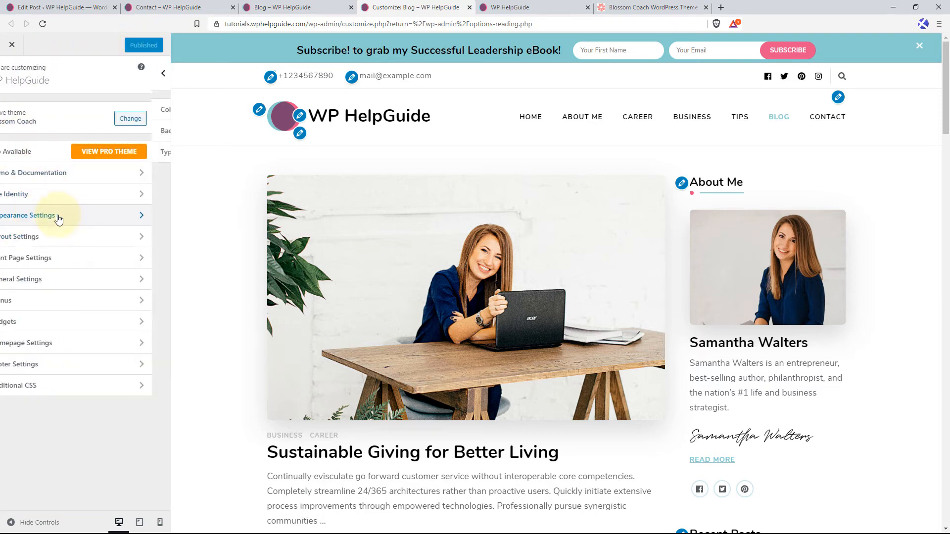
click(116, 162)
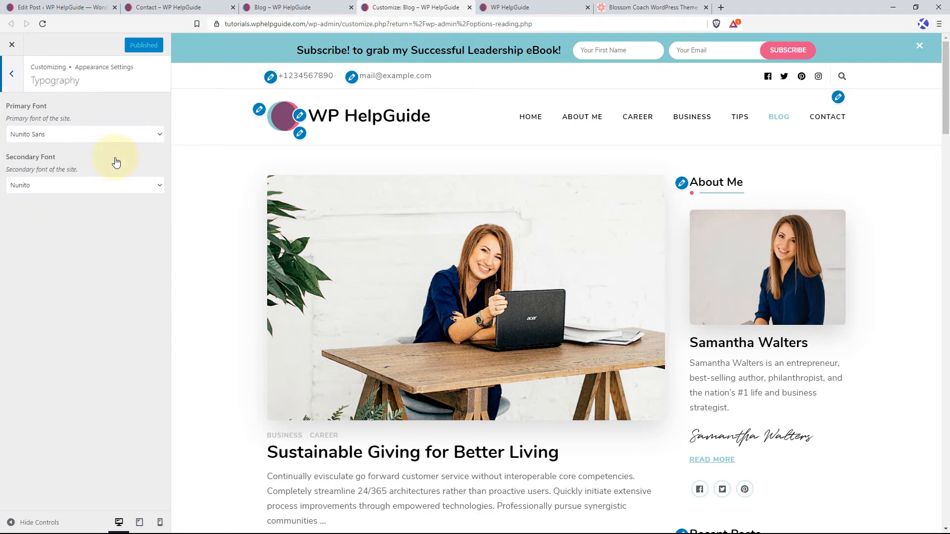
click(350, 121)
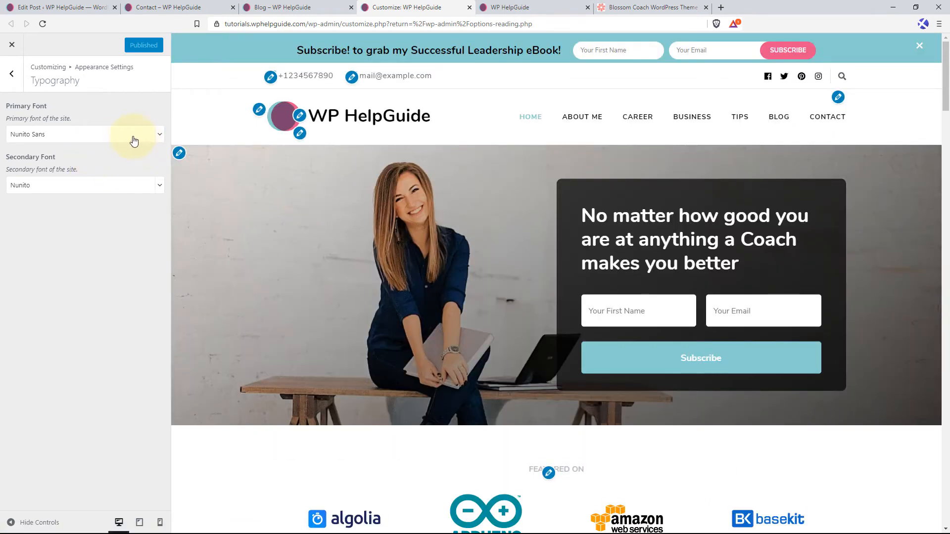
Set the site's primary font to Montserrat and check the body text in the homepage preview.
click(131, 136)
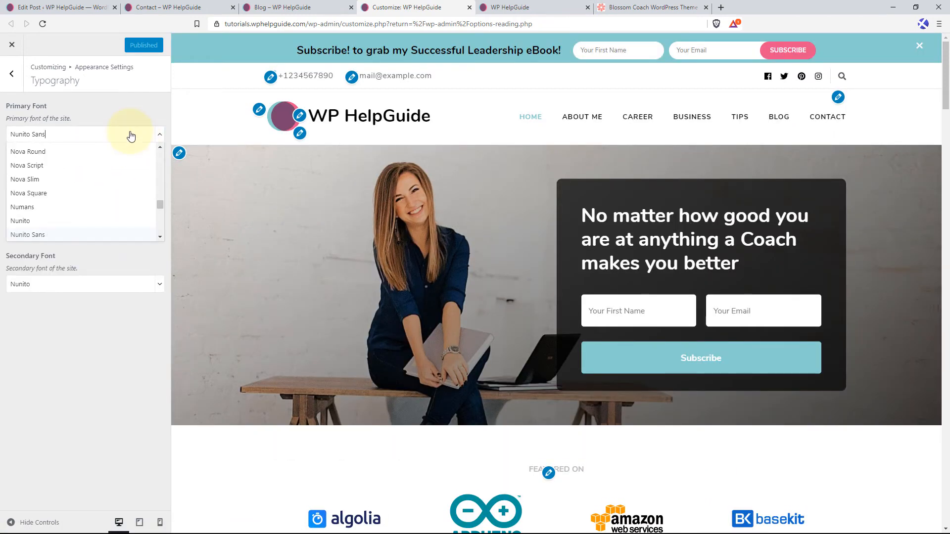
key(Up)
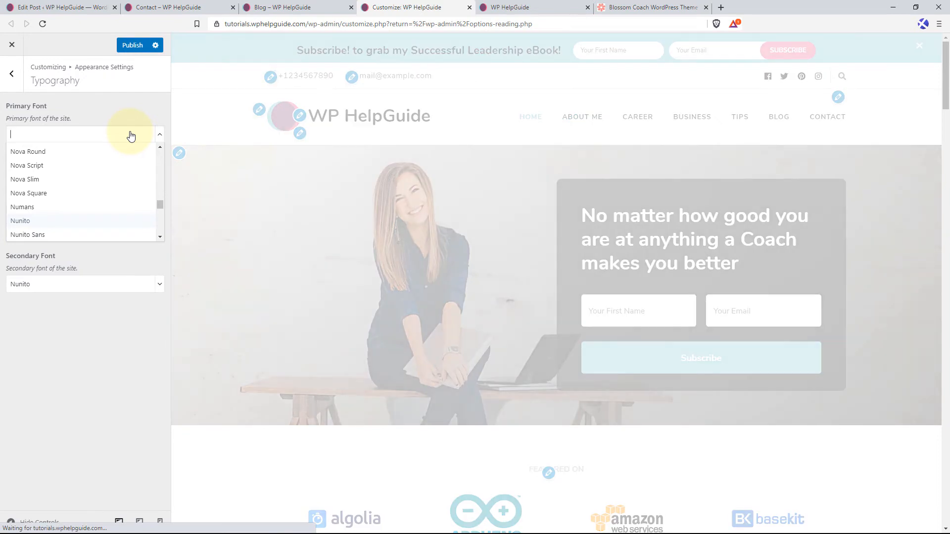
text(montserr)
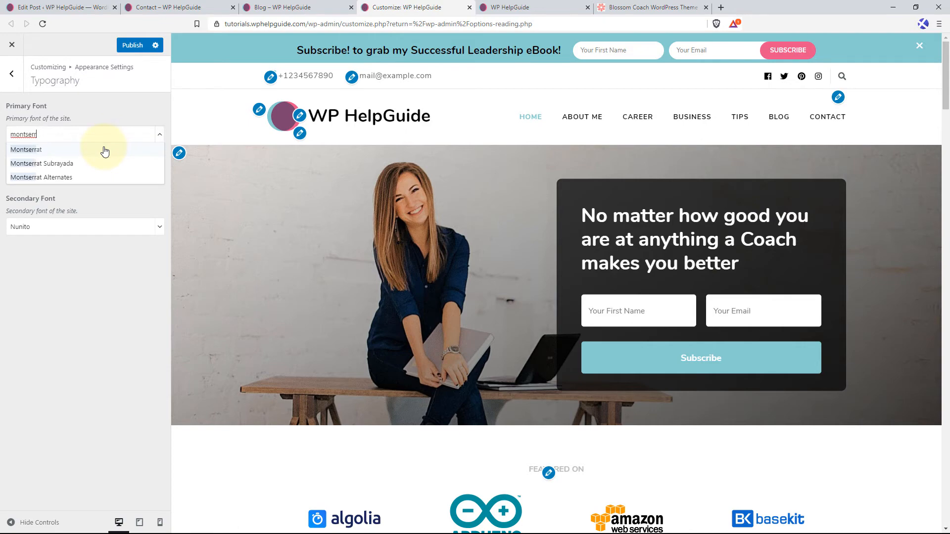
click(104, 150)
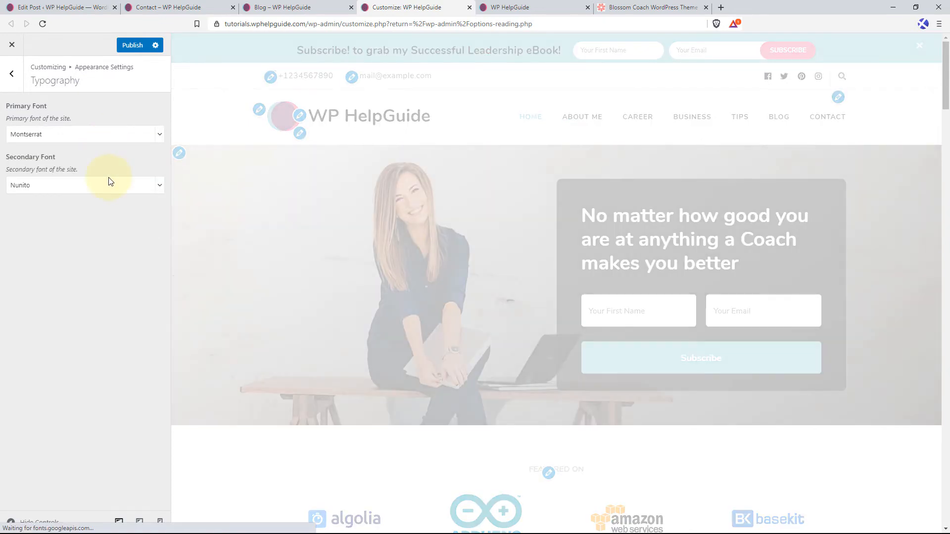
scroll(394, 241, down, 3)
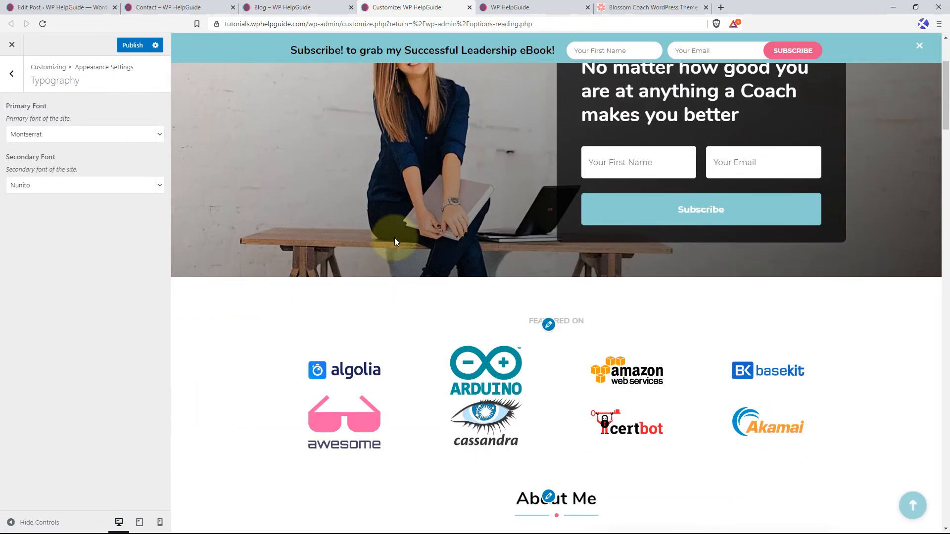
scroll(395, 242, down, 8)
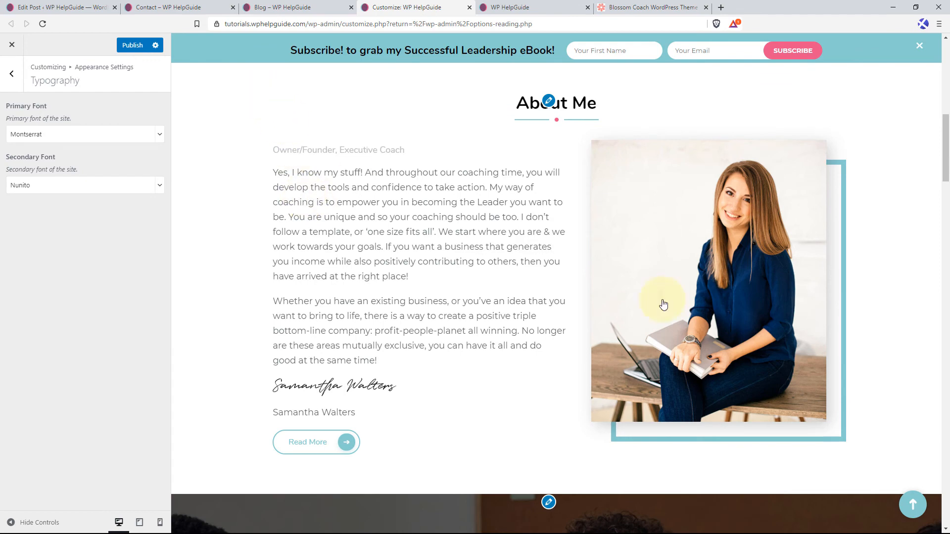
Set the site's secondary font to Open Sans.
click(73, 186)
key(BackSpace)
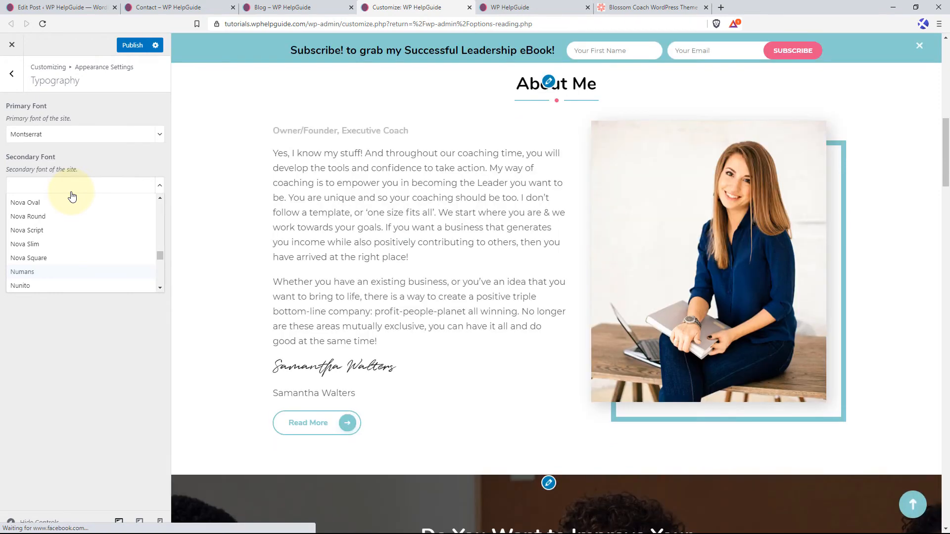
text(open)
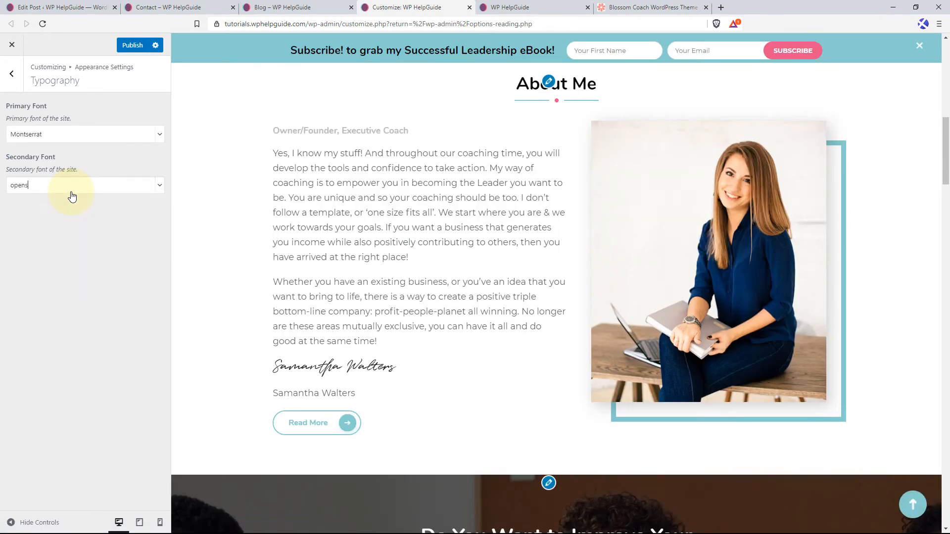
text( sn)
key(BackSpace)
text(a)
click(62, 204)
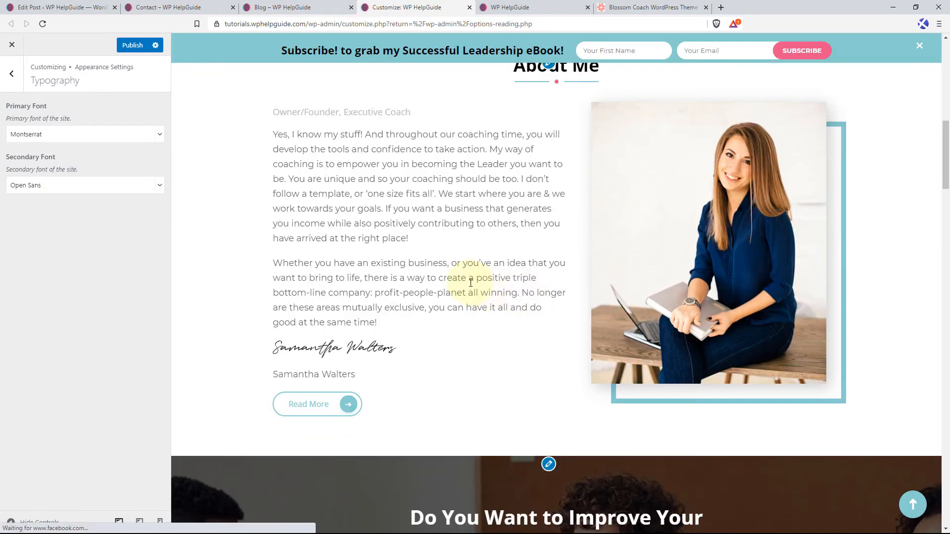
Check the homepage header in the preview and publish the typography changes.
scroll(472, 286, up, 4)
scroll(482, 281, up, 1)
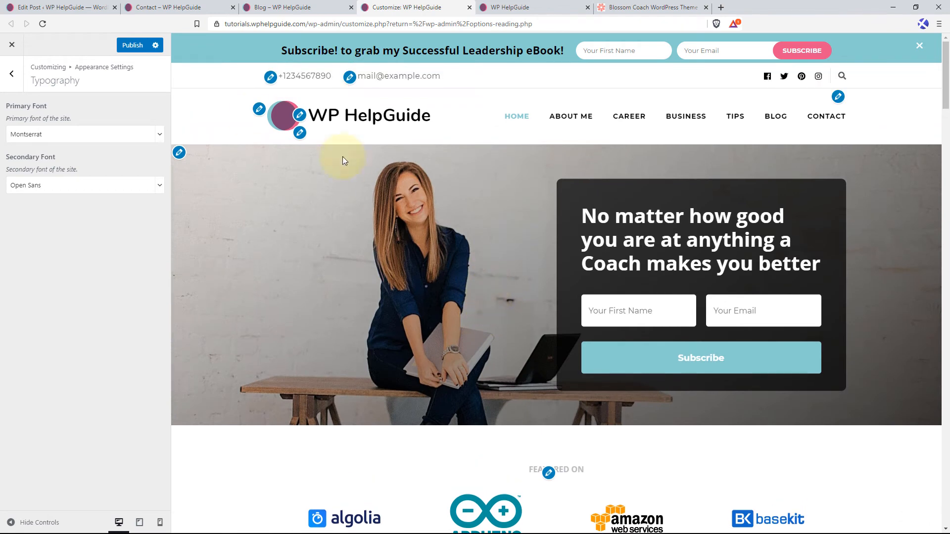
click(134, 48)
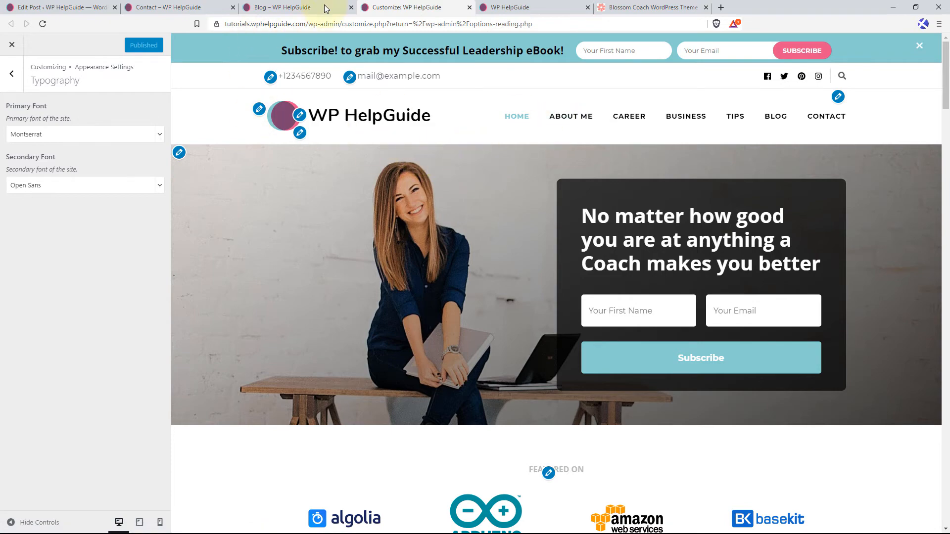
Reload the live homepage and examine the fonts in its header, headings and body text.
click(517, 7)
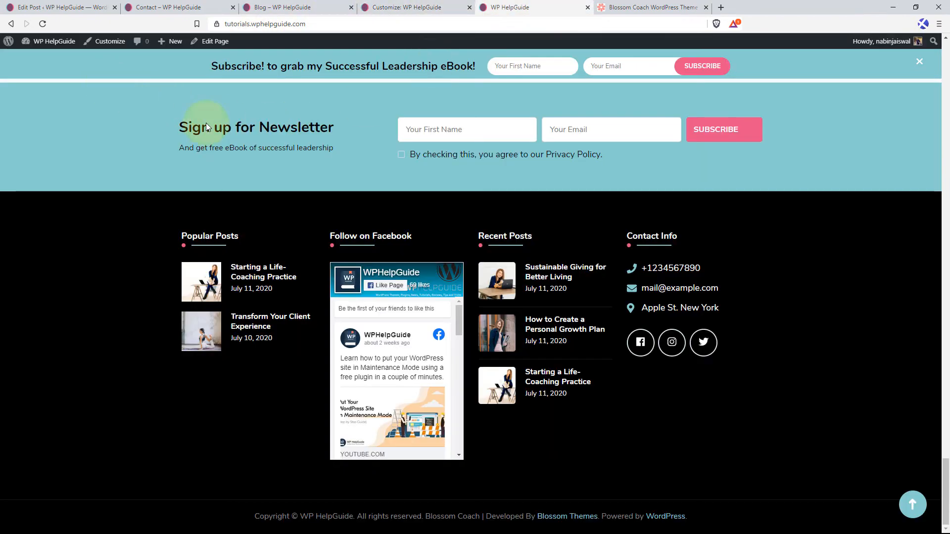
click(912, 504)
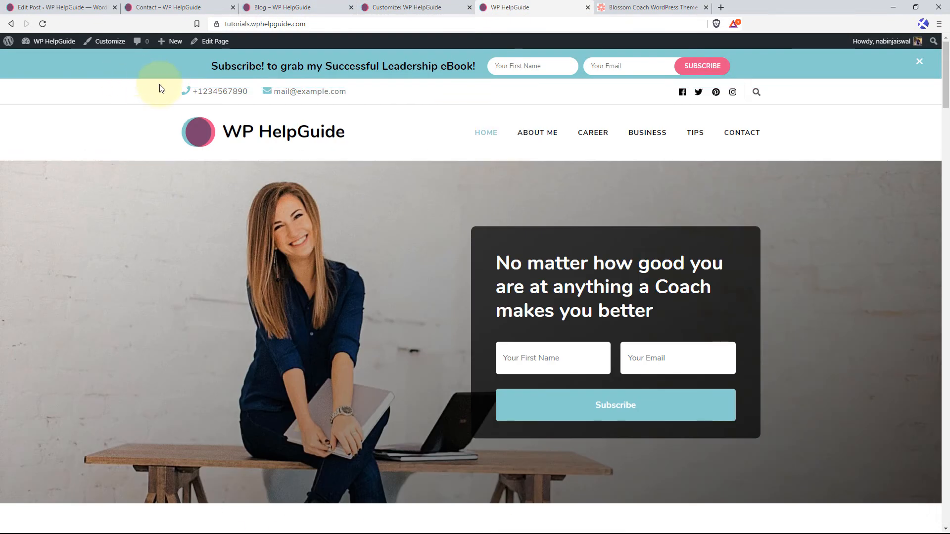
click(247, 129)
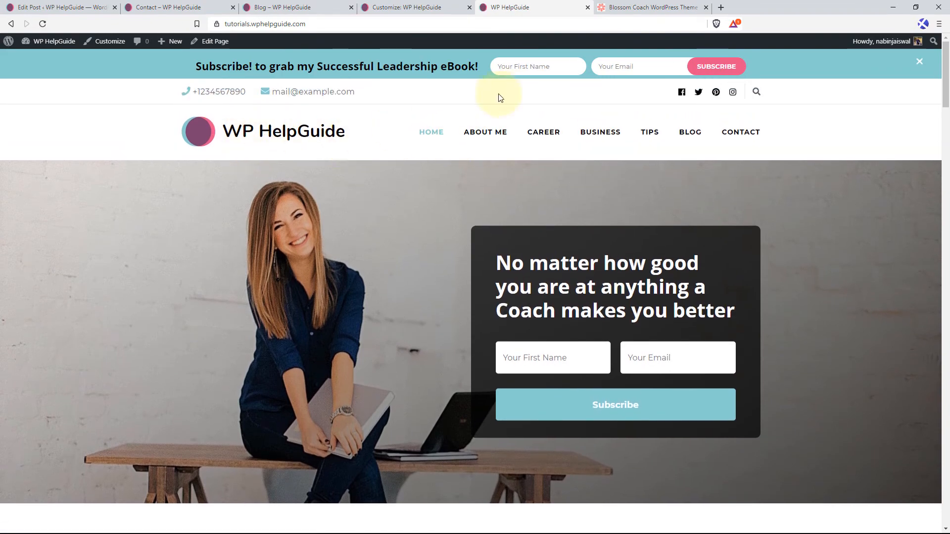
scroll(378, 196, down, 8)
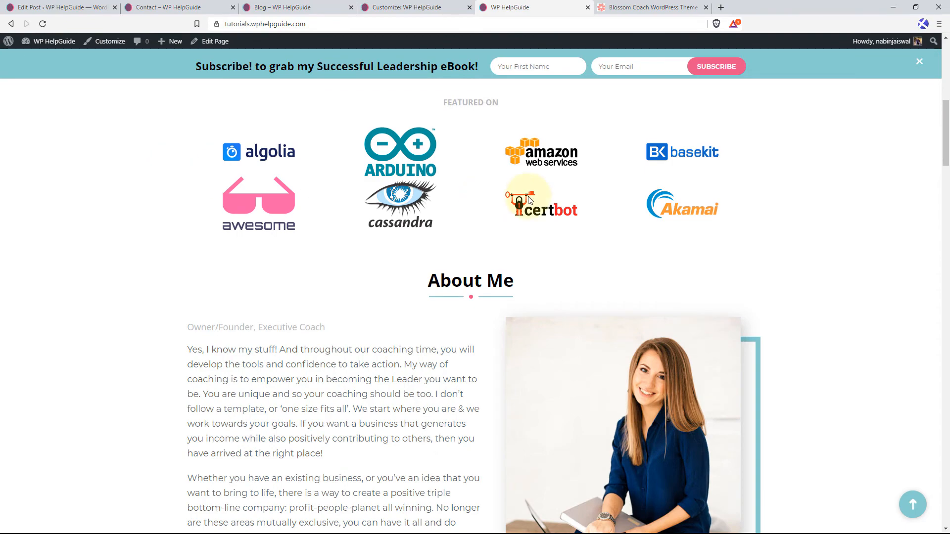
scroll(508, 213, down, 10)
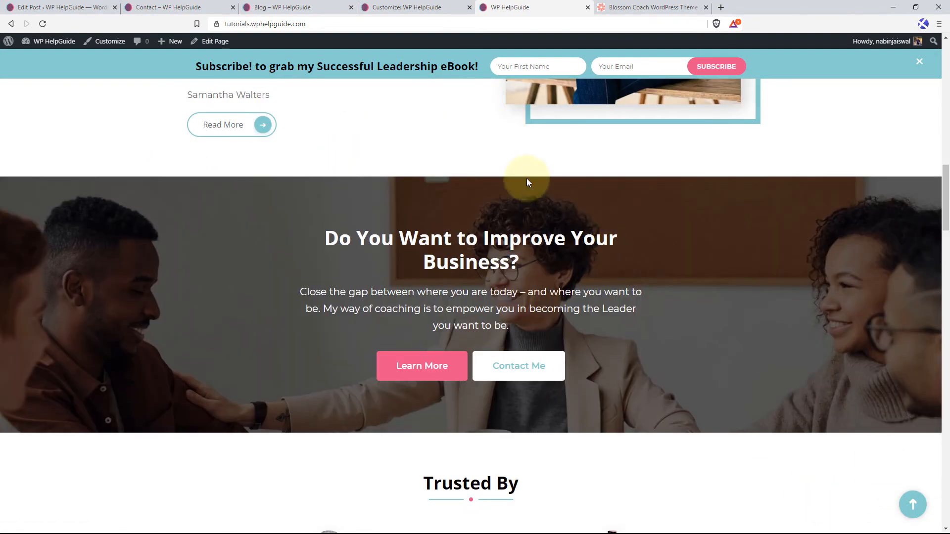
scroll(526, 178, up, 15)
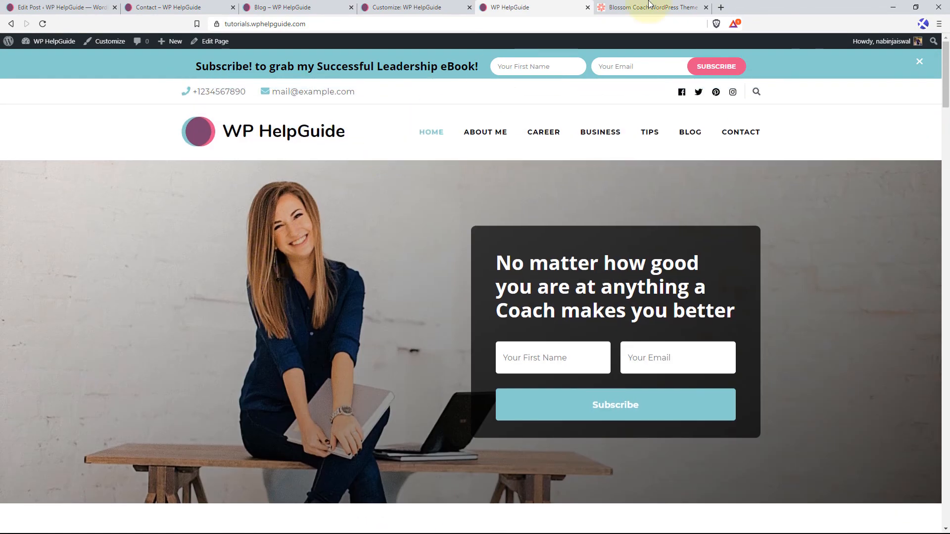
Open fonts.google.com in a new browser tab to view the available font families.
click(721, 6)
text(fonts.google.co)
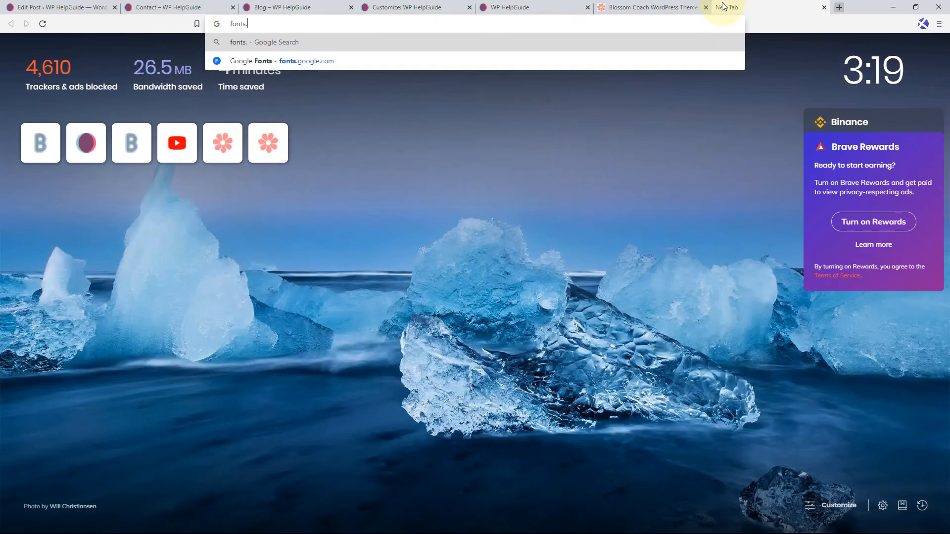
text(m)
key(Return)
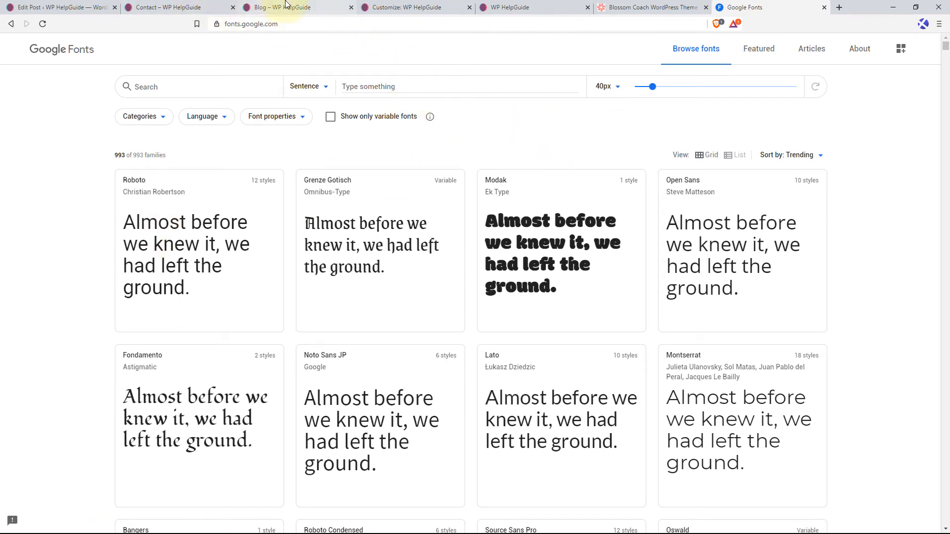
Return to the customizer's main settings list and switch to the live homepage.
click(451, 6)
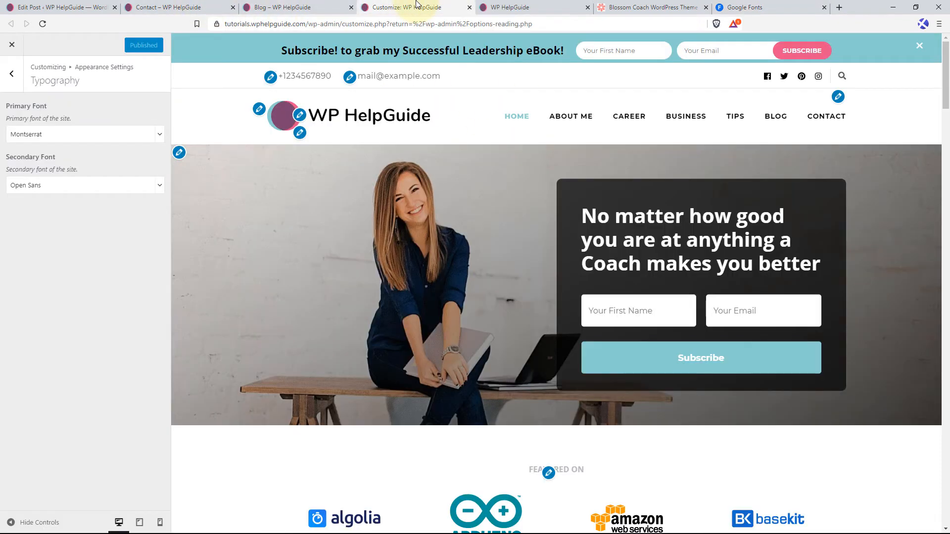
click(12, 73)
click(12, 73)
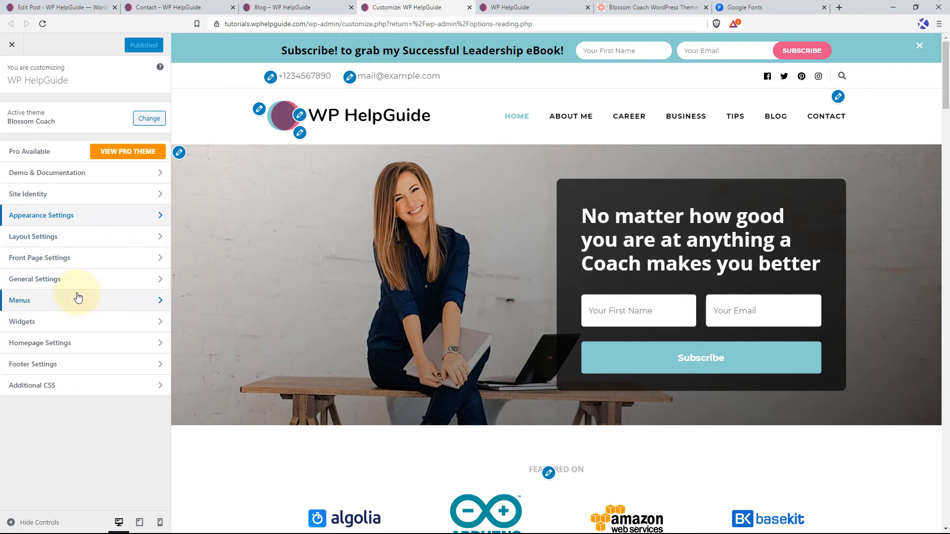
click(526, 6)
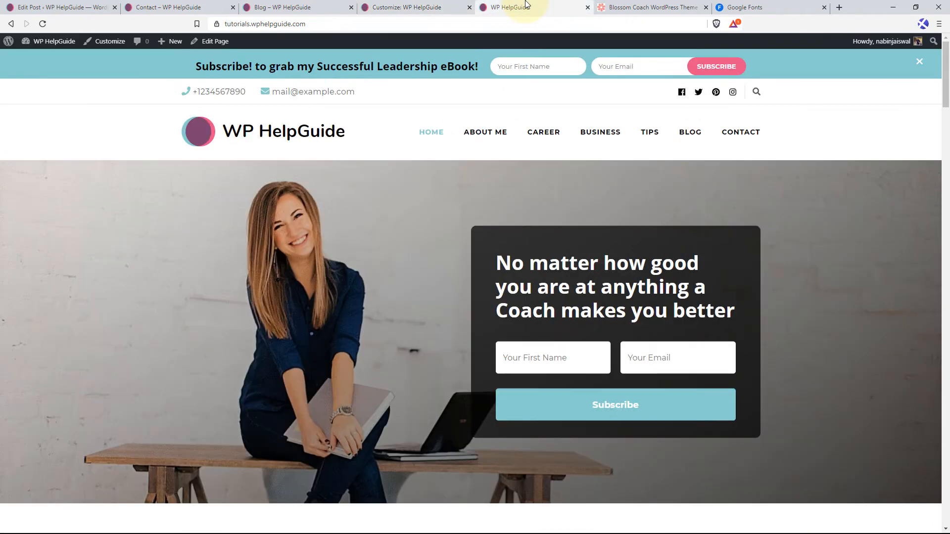
Reload the homepage and review its sections from the header through to the footer, then return to the page's beginning.
click(253, 132)
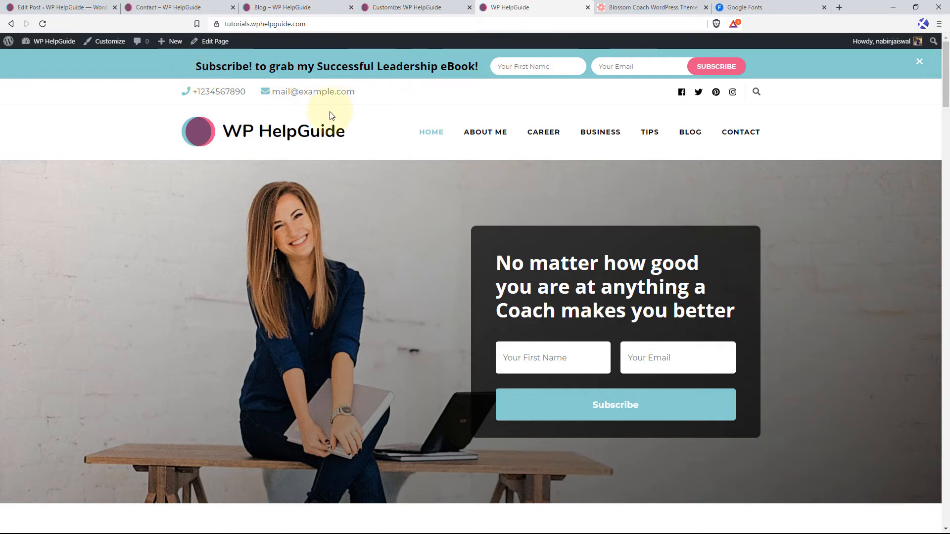
scroll(508, 236, down, 3)
scroll(508, 236, down, 6)
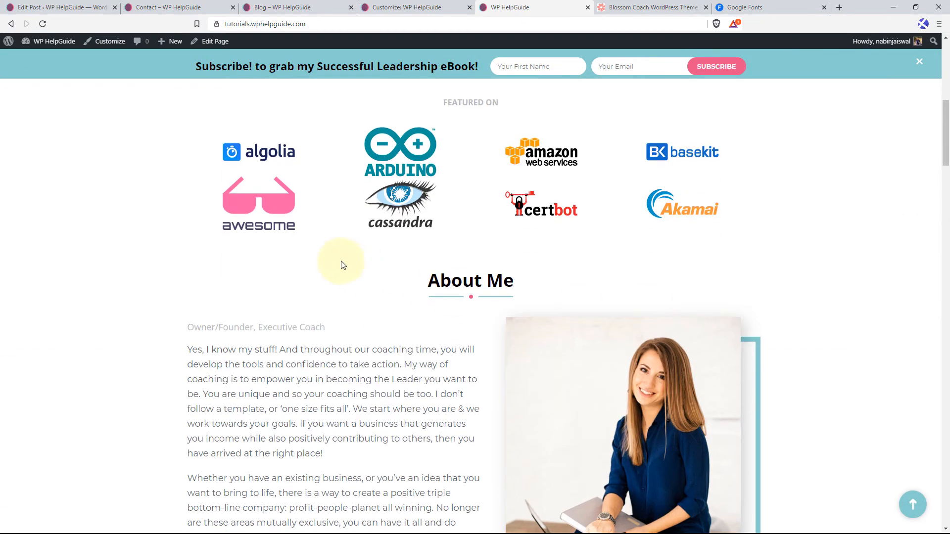
scroll(421, 238, down, 4)
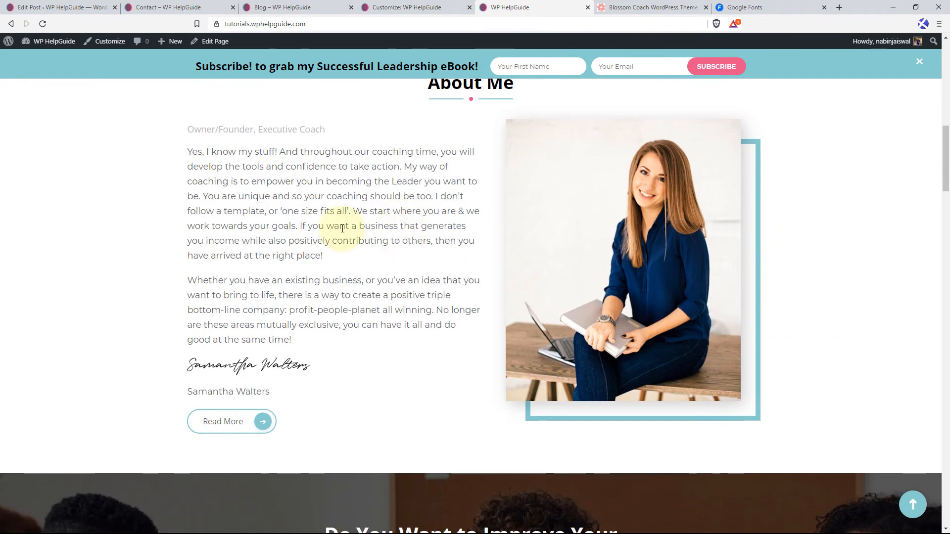
scroll(433, 246, down, 6)
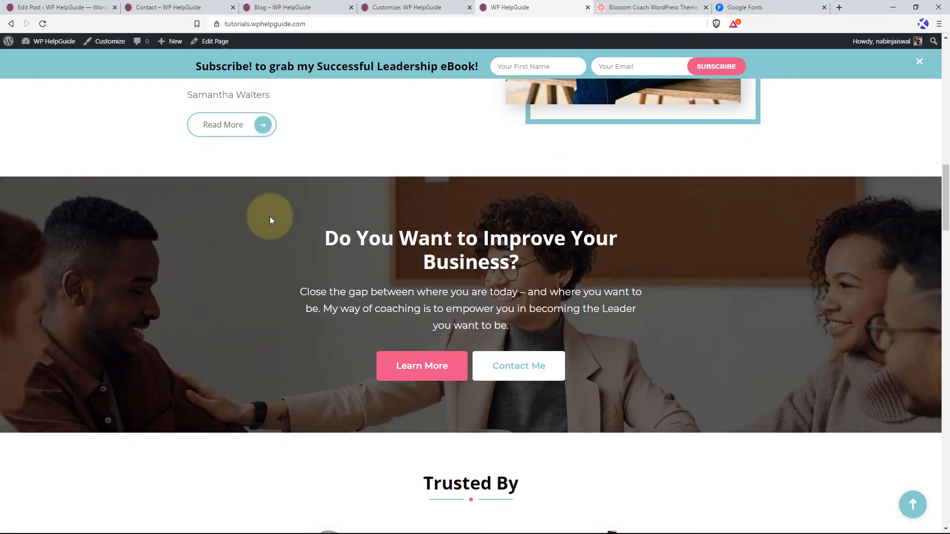
scroll(758, 326, down, 5)
scroll(767, 335, down, 3)
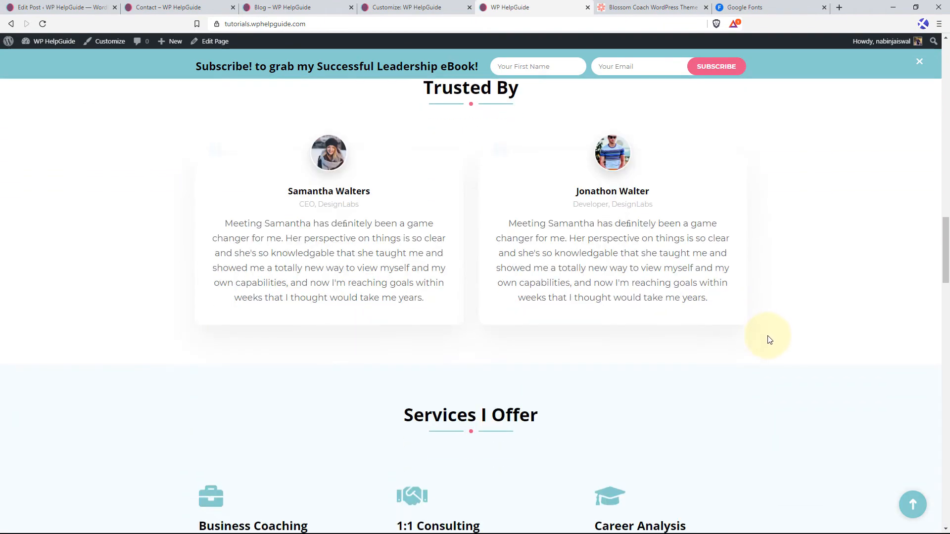
scroll(738, 286, down, 5)
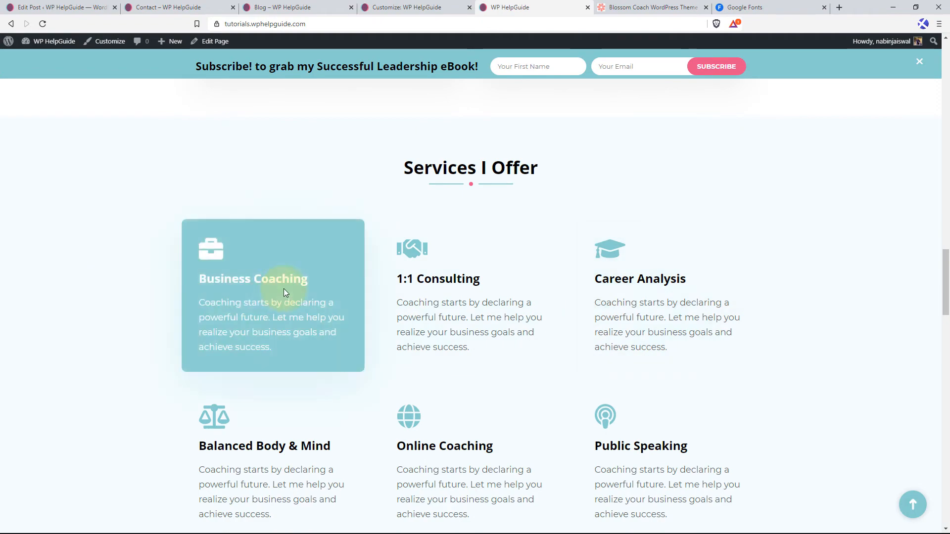
scroll(787, 334, down, 9)
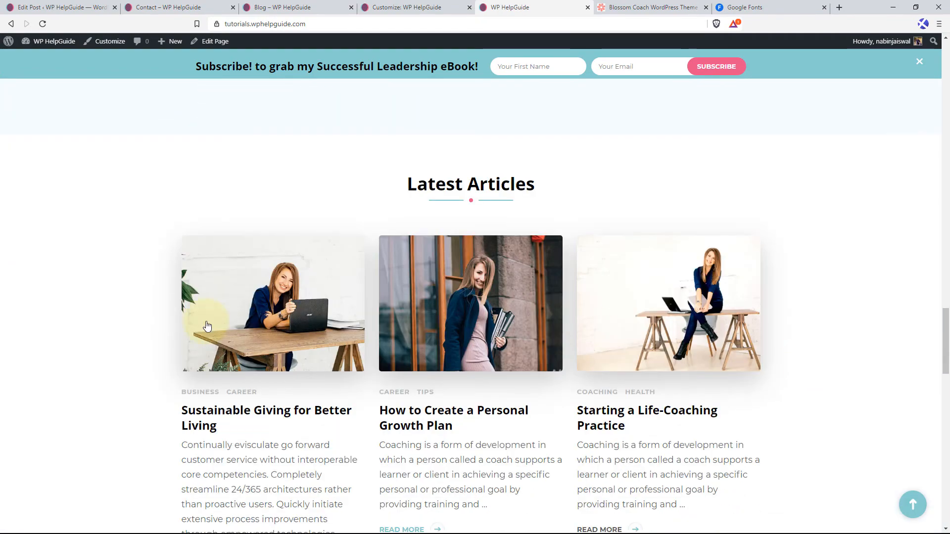
scroll(771, 343, down, 9)
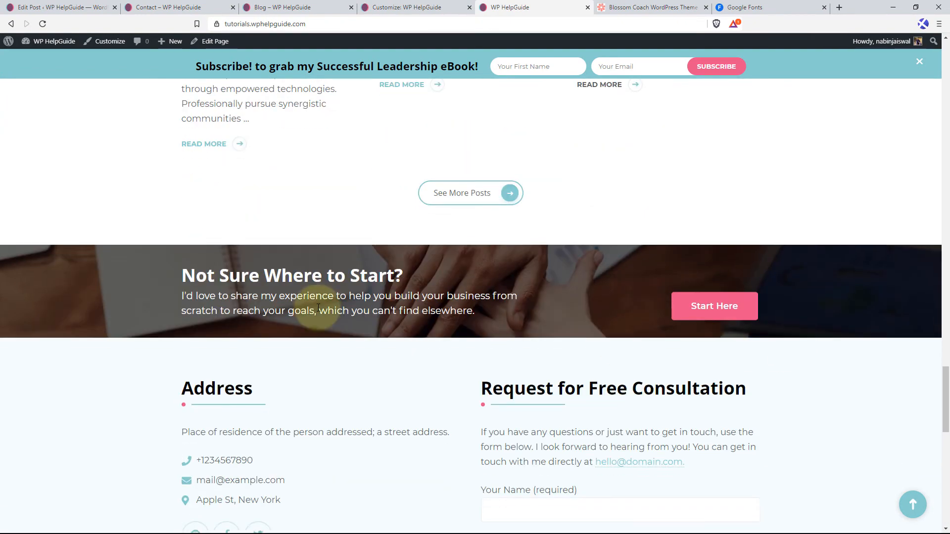
scroll(520, 303, down, 4)
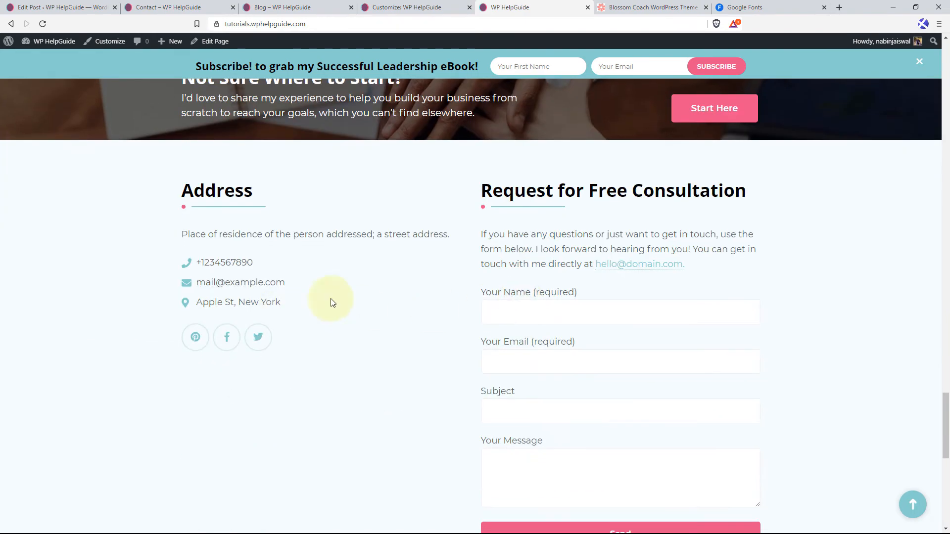
scroll(646, 292, down, 5)
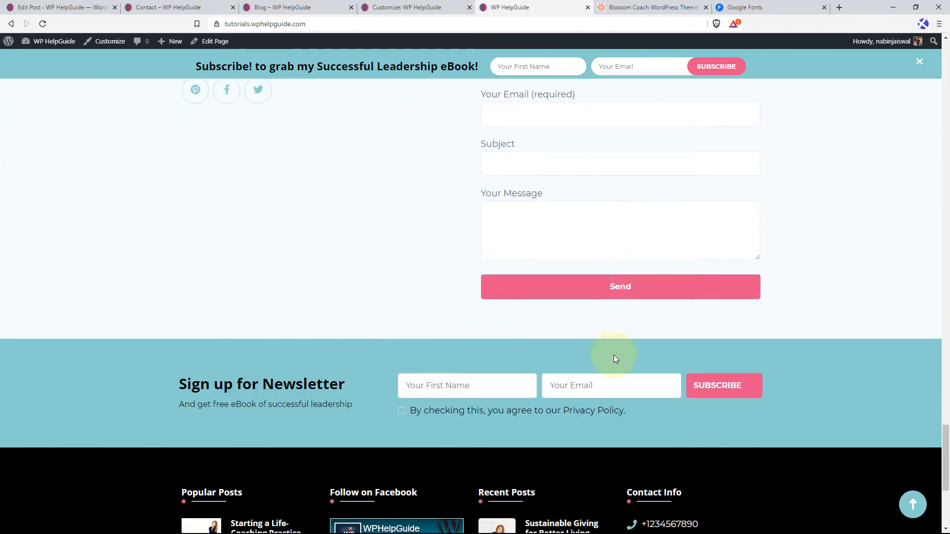
scroll(673, 363, down, 5)
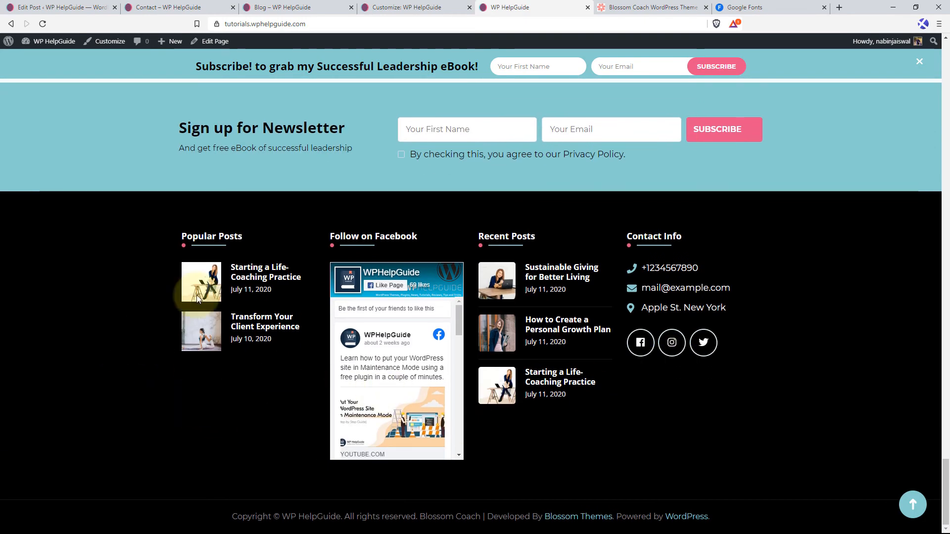
click(912, 504)
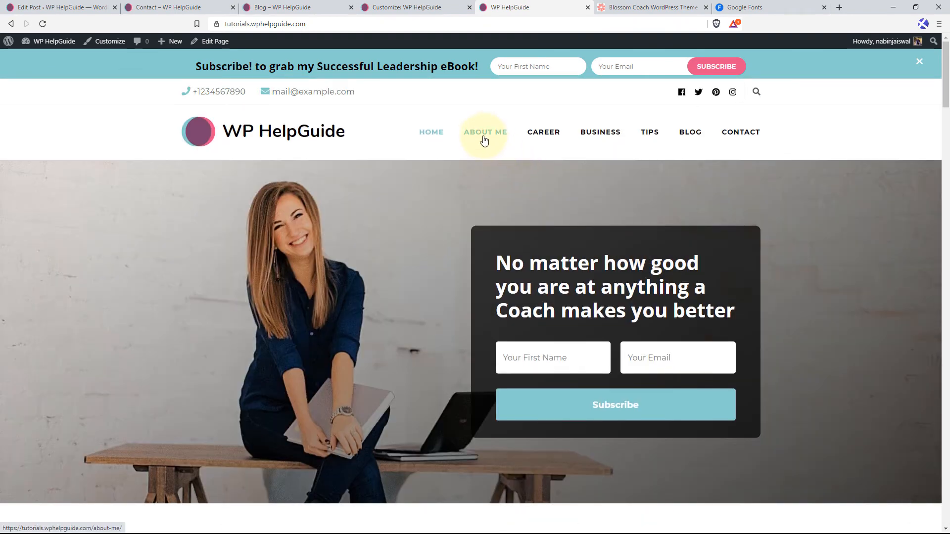
Open the About Me page and examine the placement of its featured image and text.
click(484, 140)
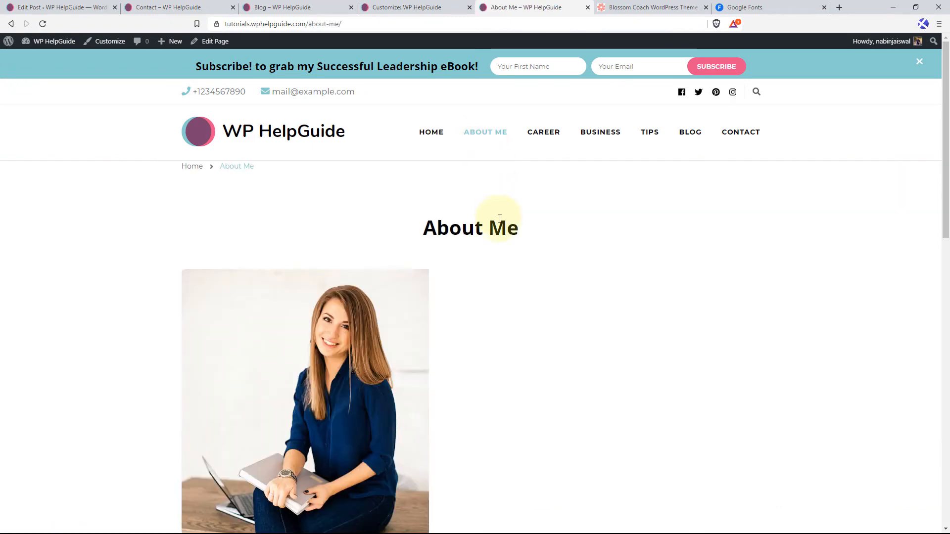
scroll(504, 228, down, 2)
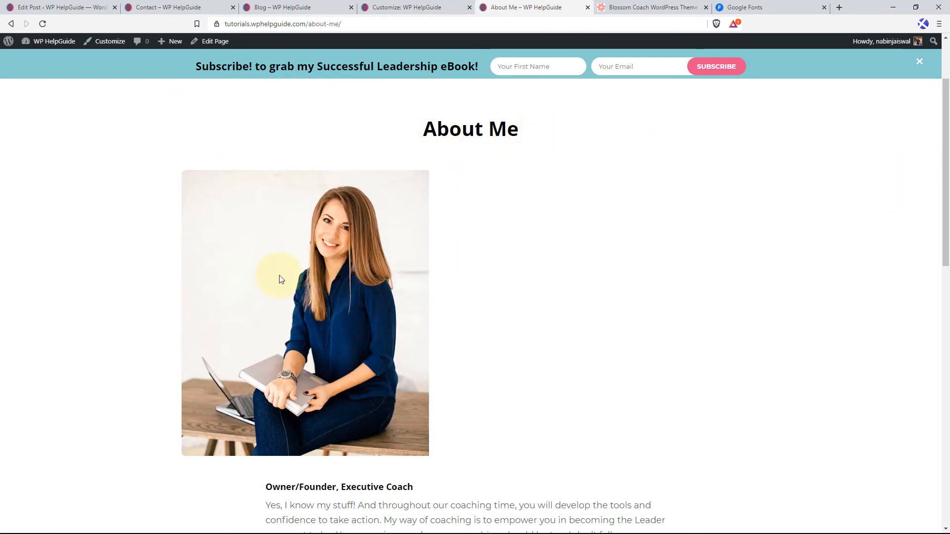
scroll(479, 365, down, 6)
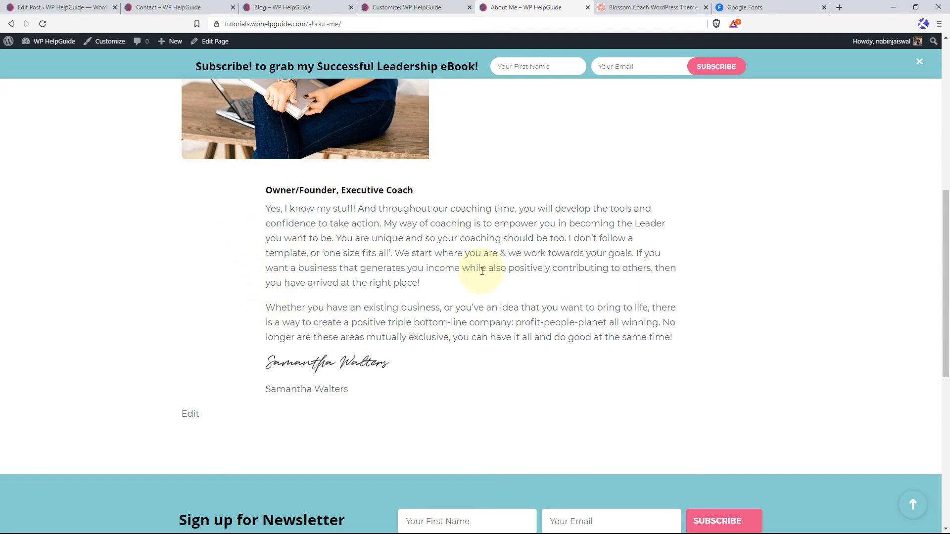
scroll(482, 271, up, 7)
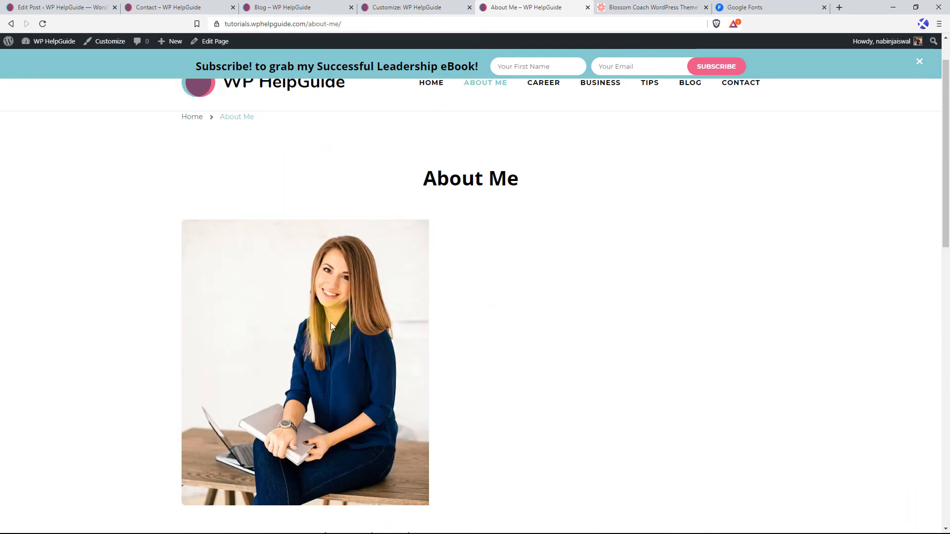
scroll(304, 342, down, 1)
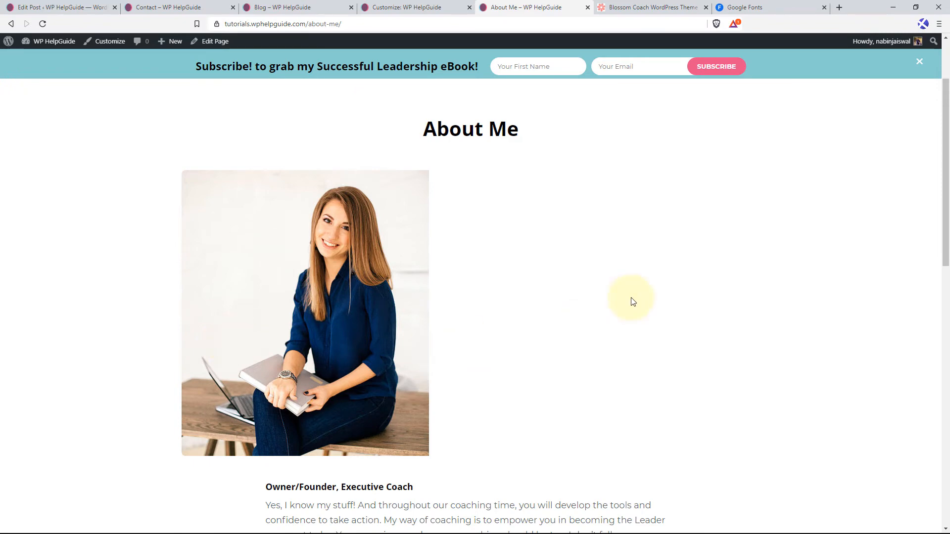
scroll(433, 281, down, 2)
scroll(347, 247, up, 1)
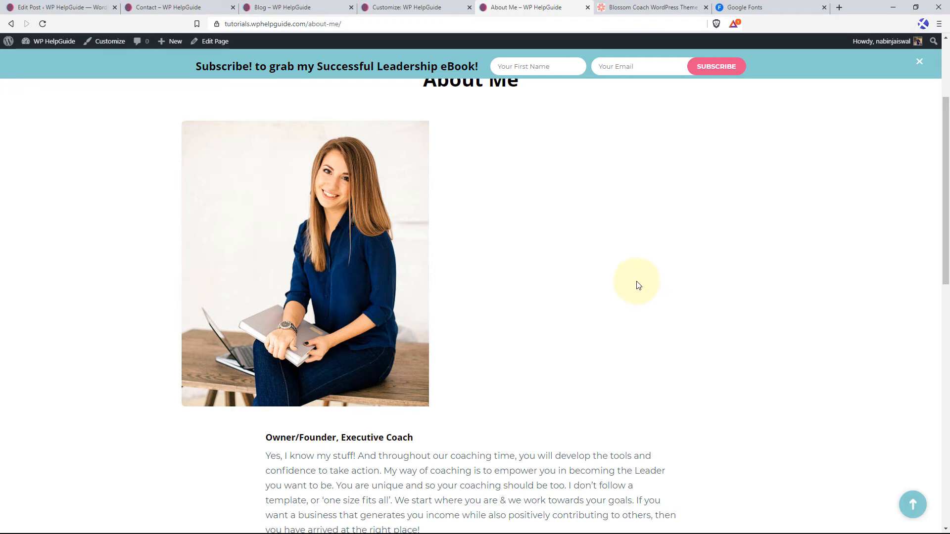
Inspect the About Me featured image's markup and start a rule in the customizer's Additional CSS with the selector .post-50.
right_click(411, 209)
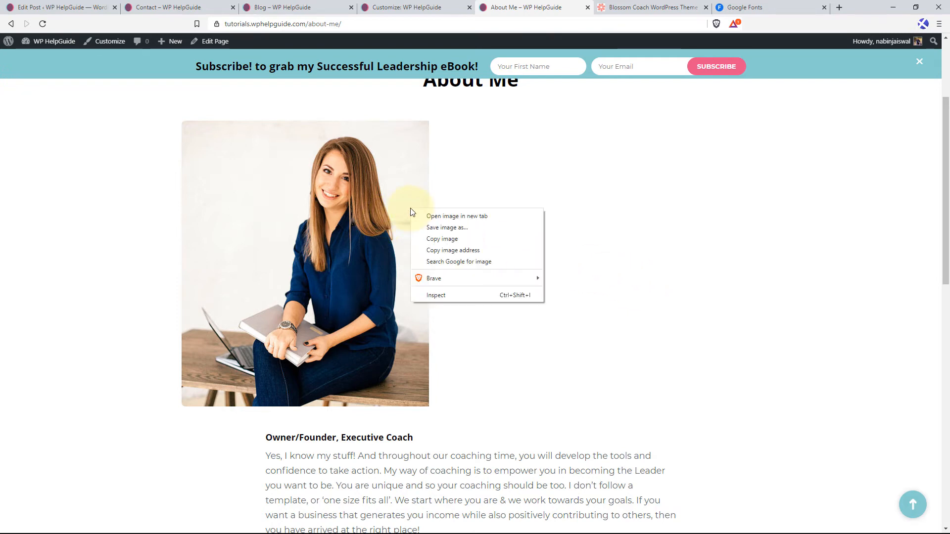
click(445, 295)
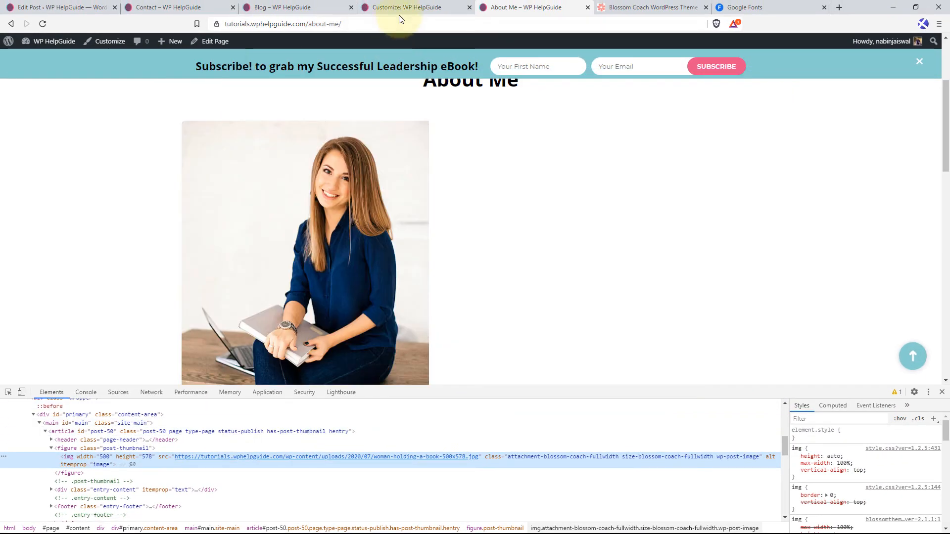
click(408, 10)
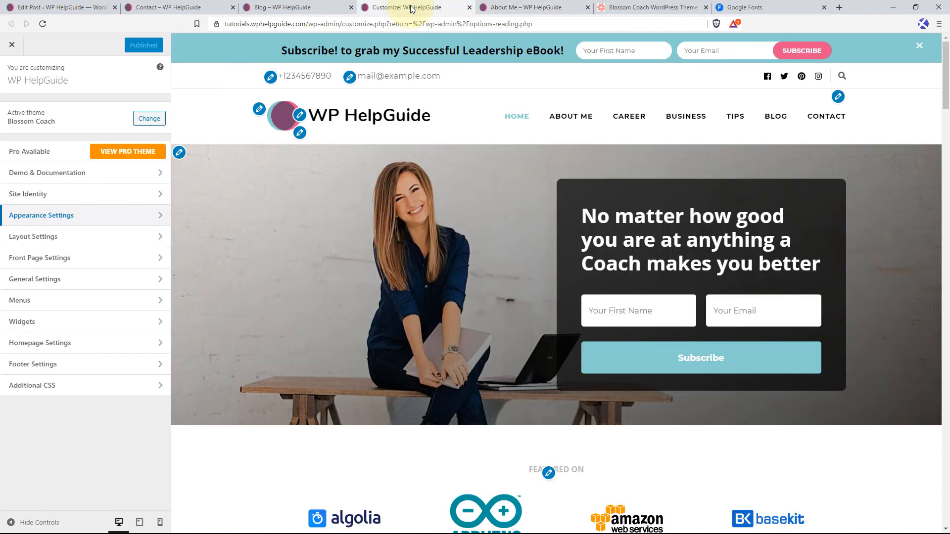
click(76, 387)
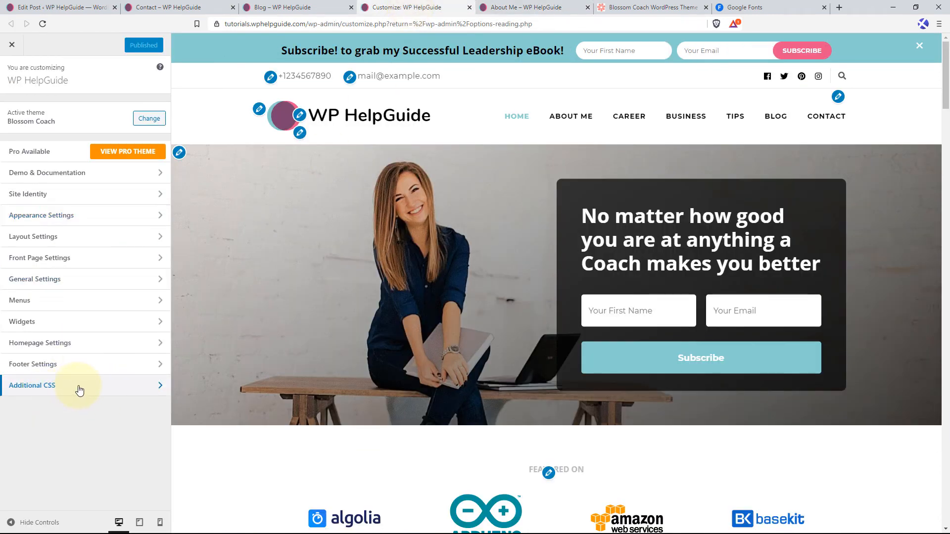
click(52, 284)
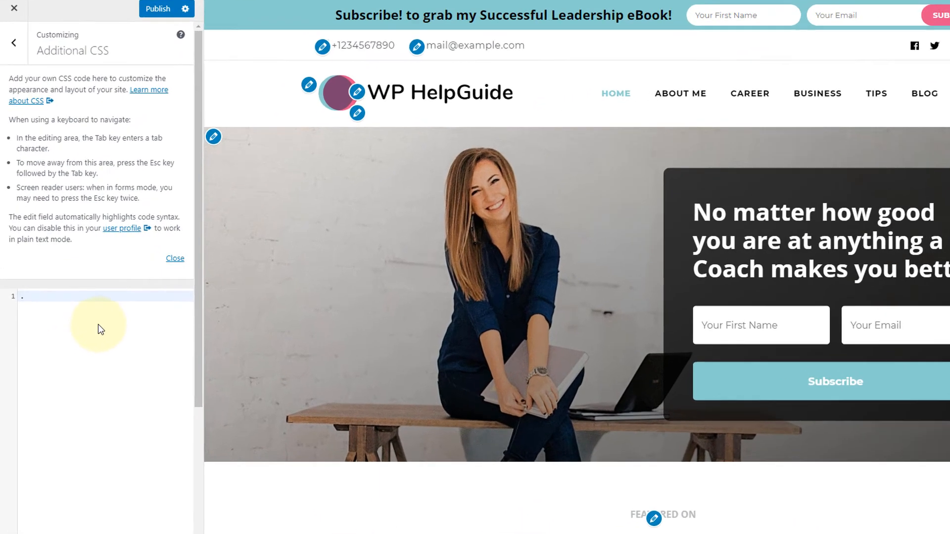
text(.post)
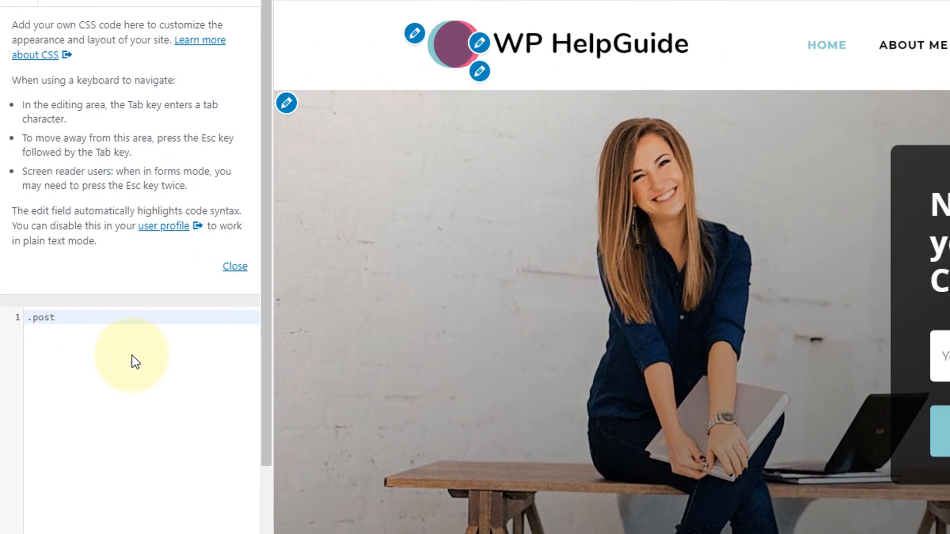
text(-50)
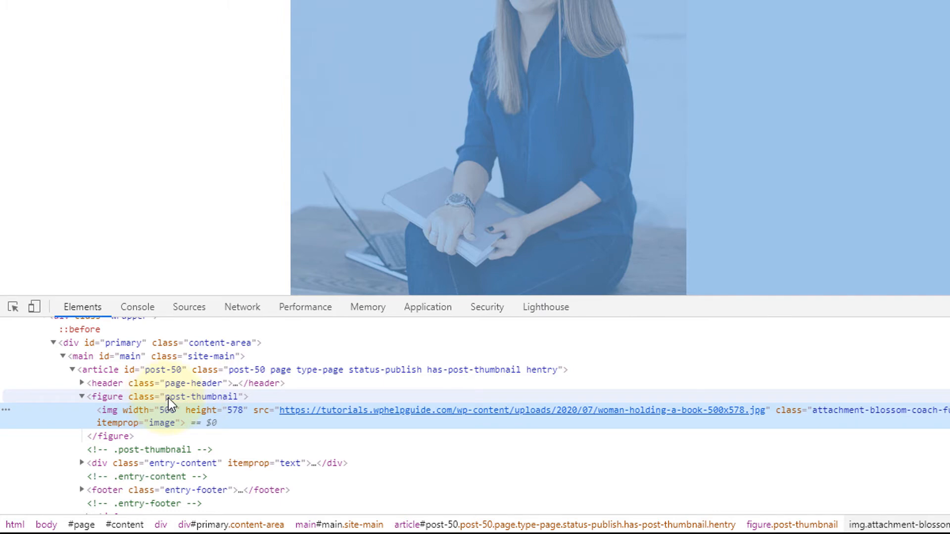
Check the image's figure class in the inspected markup and extend the CSS selector to .post-50 .post-thumbnail with an opened rule block.
click(197, 398)
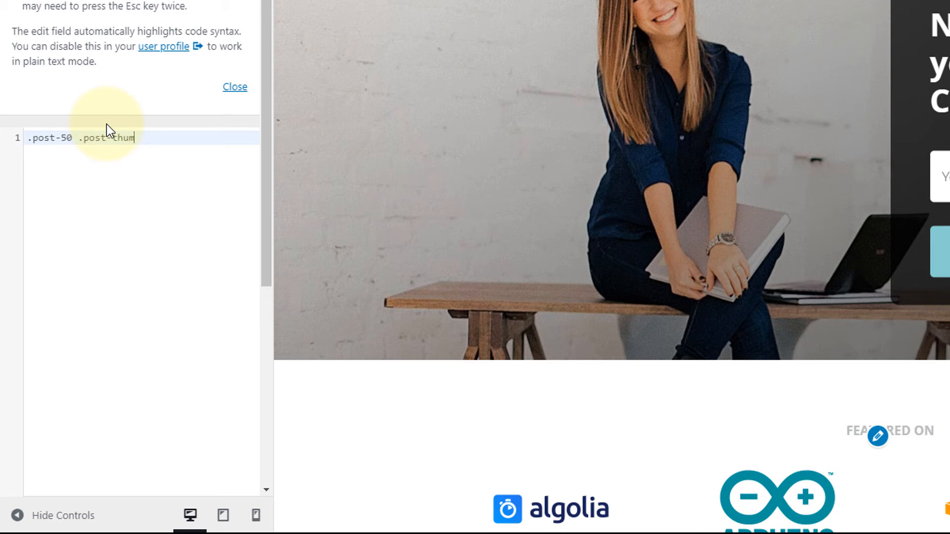
text(bnail{)
key(Return)
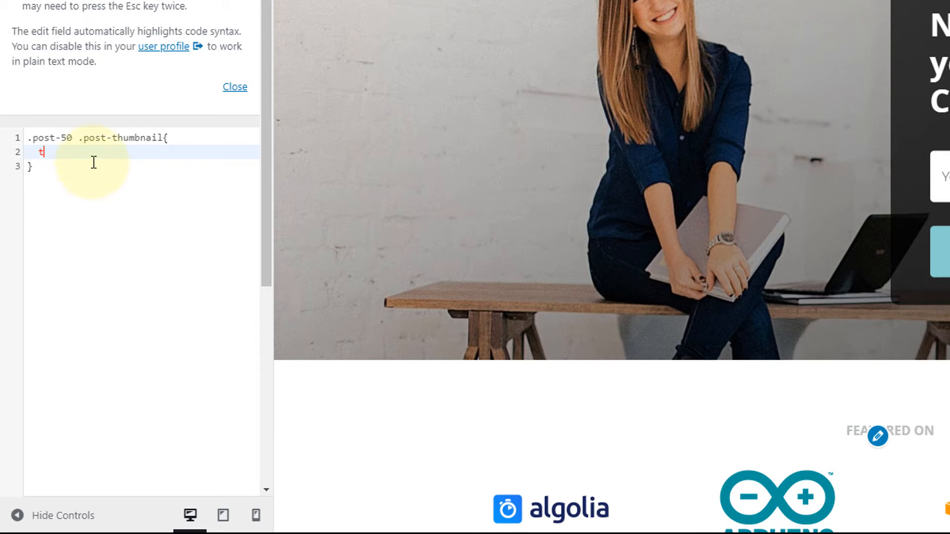
Add the declaration text-align: center; to the .post-50 .post-thumbnail rule and publish the customizer changes.
text(ex)
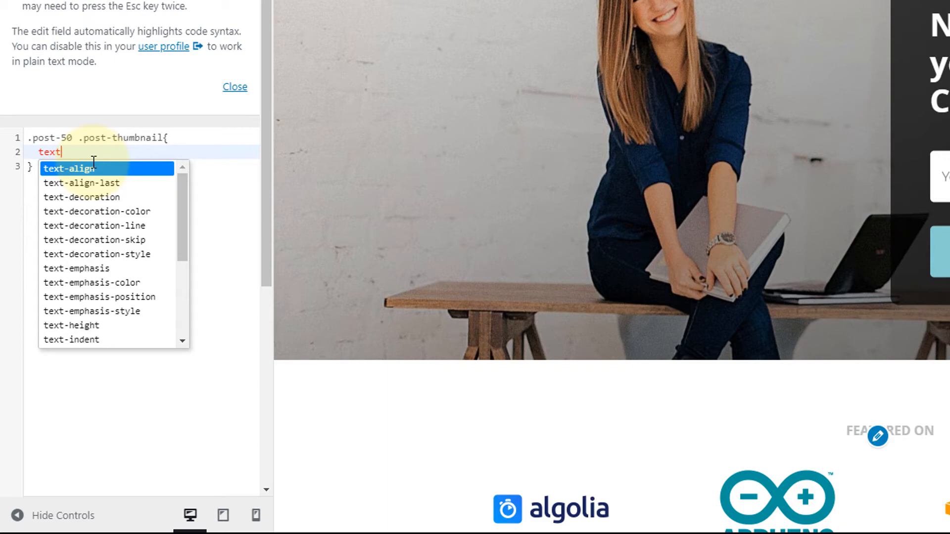
text(t)
key(Return)
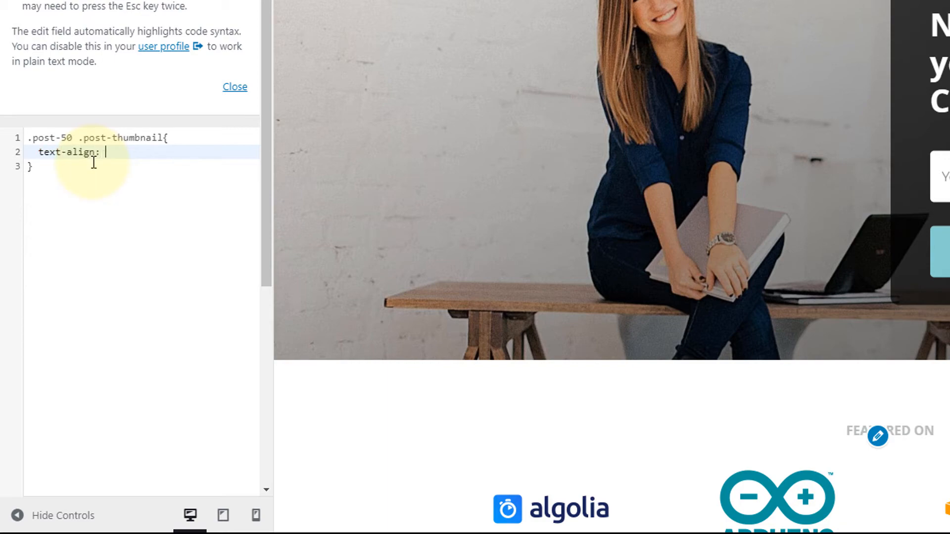
text(center;)
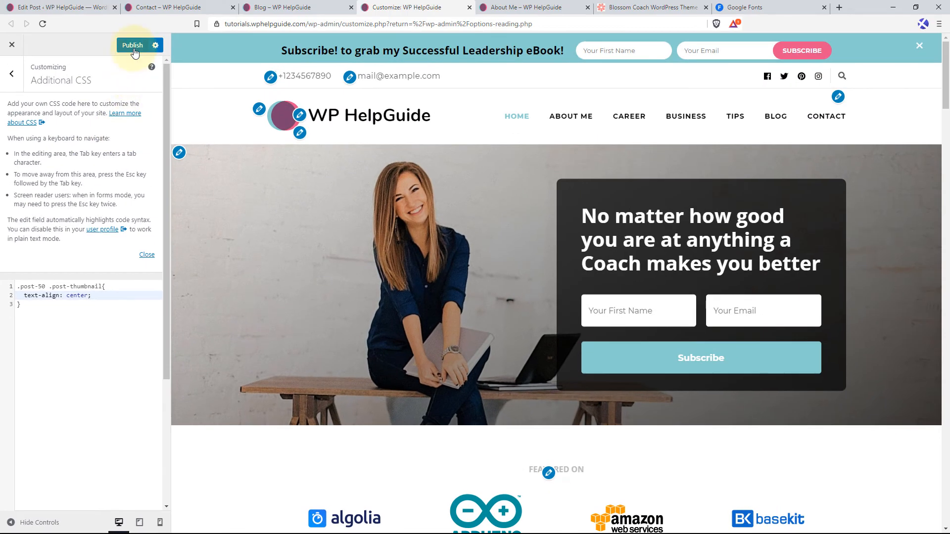
click(133, 45)
Reload the live About Me page, close the developer tools and check the featured image's alignment and the rest of the page.
click(526, 7)
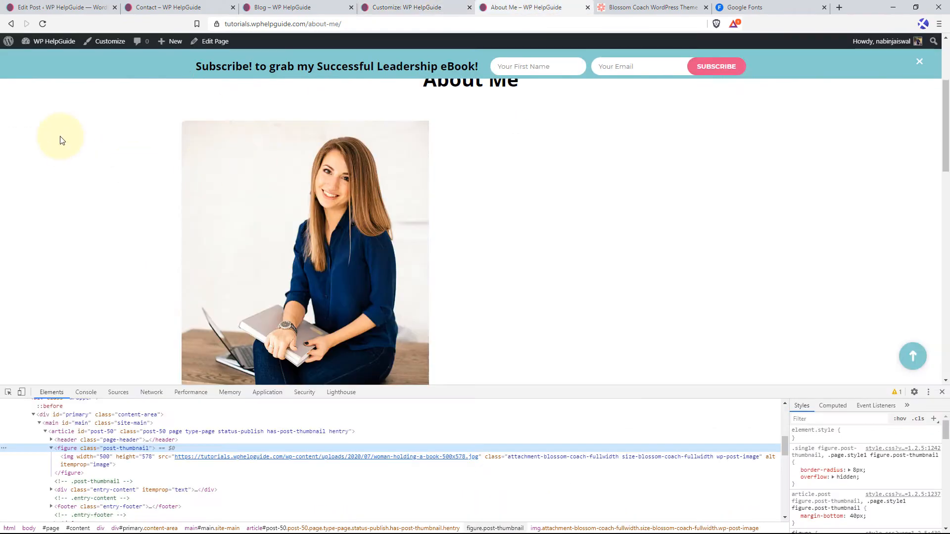
click(43, 24)
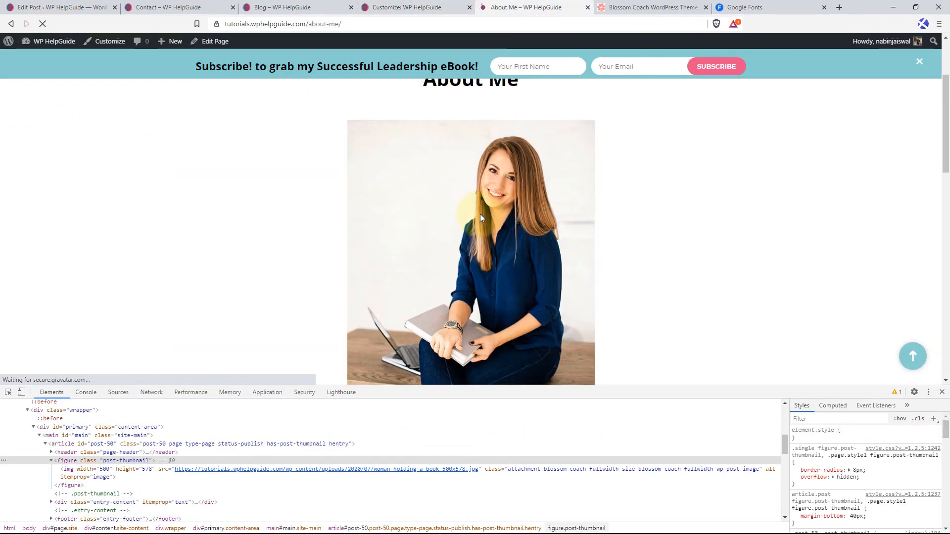
scroll(480, 213, down, 1)
key(F12)
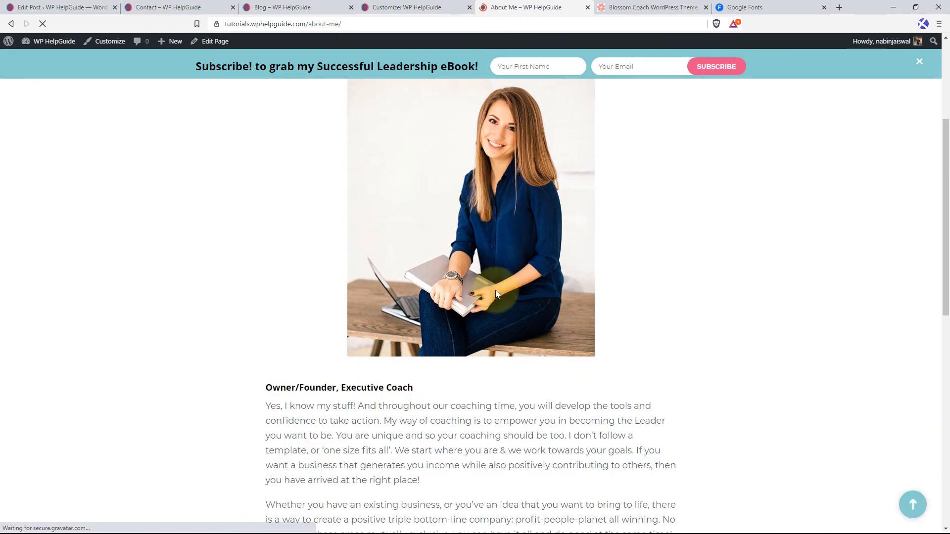
scroll(494, 290, up, 2)
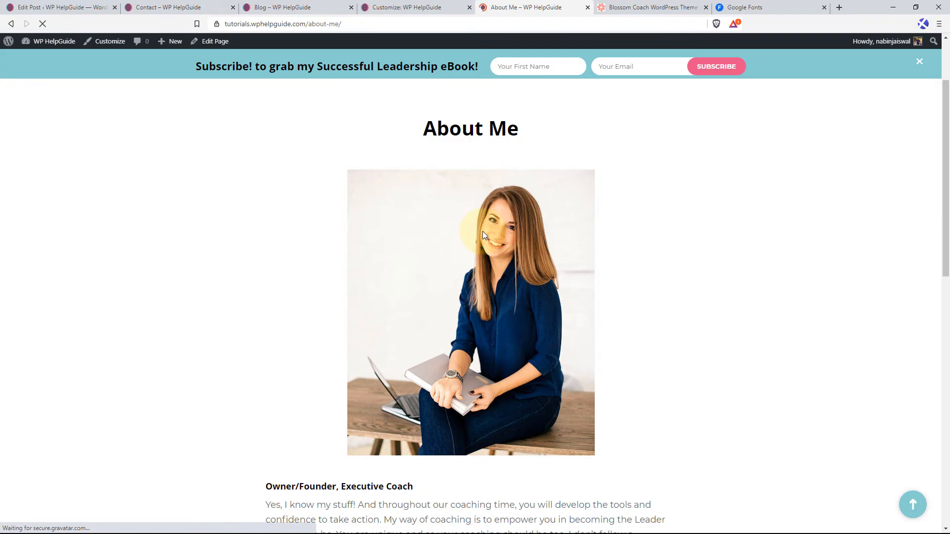
scroll(529, 287, down, 9)
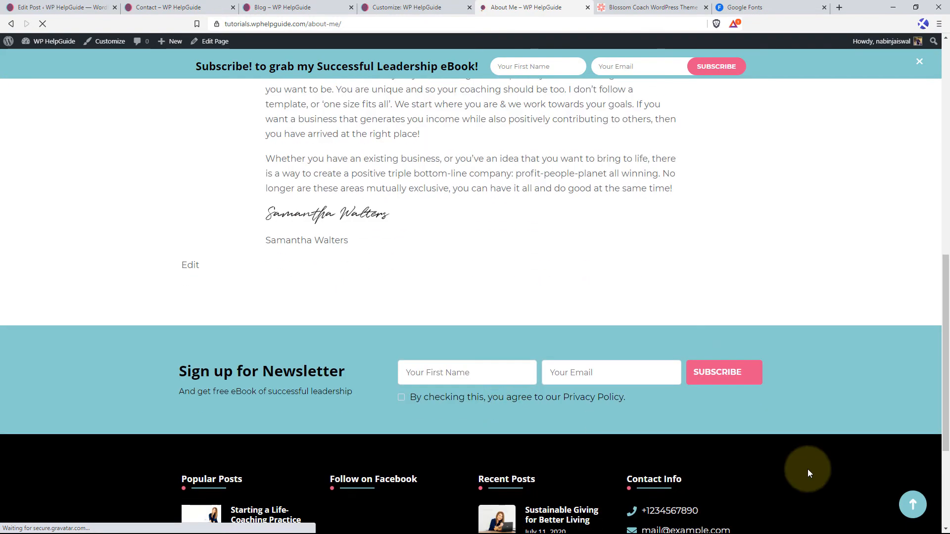
Return to the top of the About Me page and review the site's Career and Business category pages.
click(913, 504)
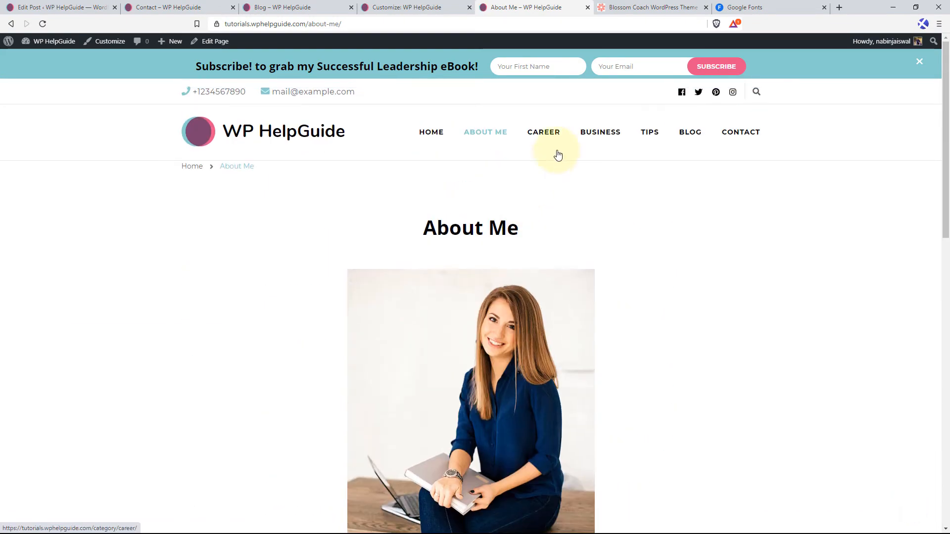
click(547, 134)
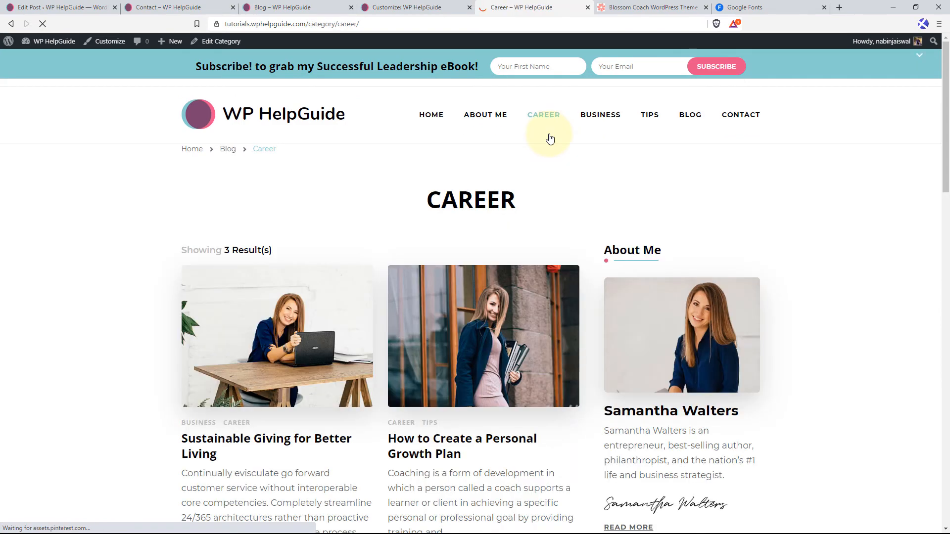
scroll(346, 264, down, 4)
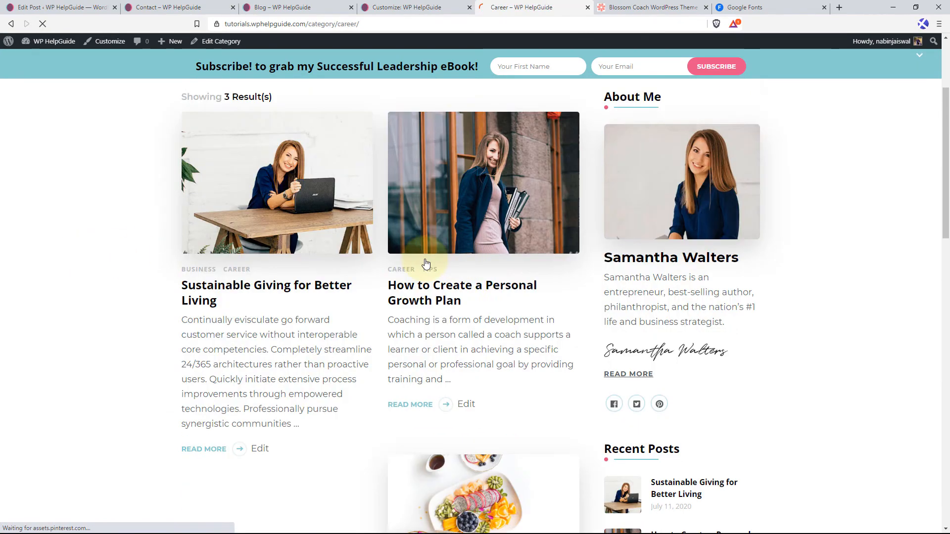
scroll(314, 246, up, 3)
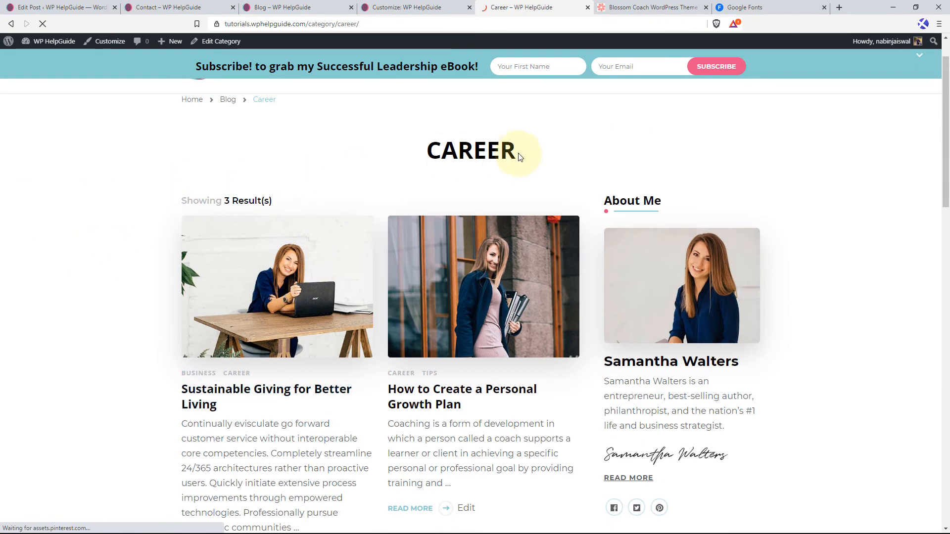
scroll(638, 195, up, 1)
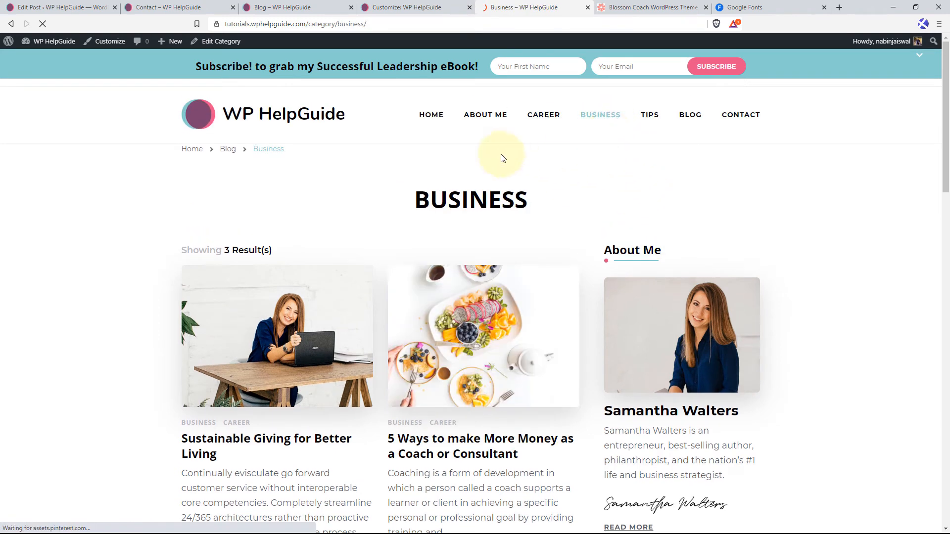
scroll(346, 286, down, 3)
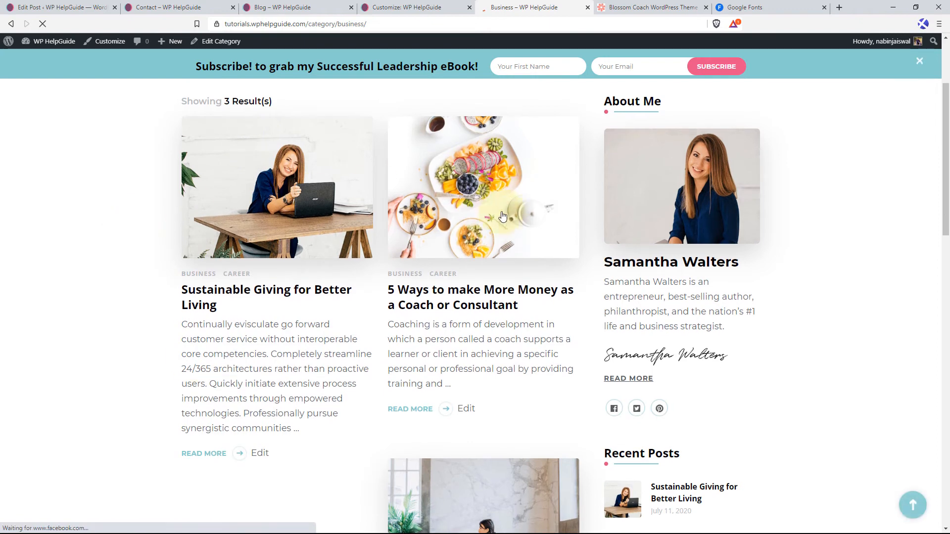
scroll(544, 262, up, 3)
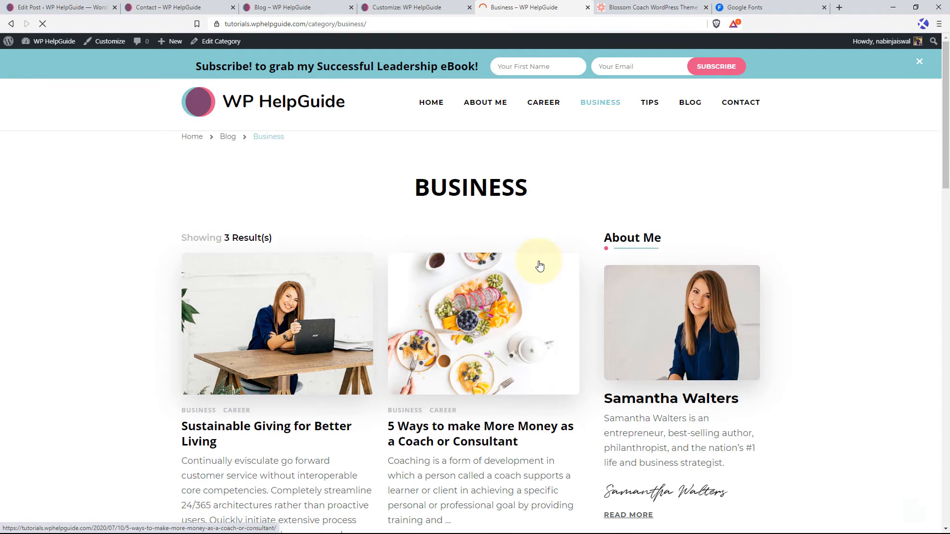
Open the site's Tips category page and Blog page and check their post layouts.
click(649, 107)
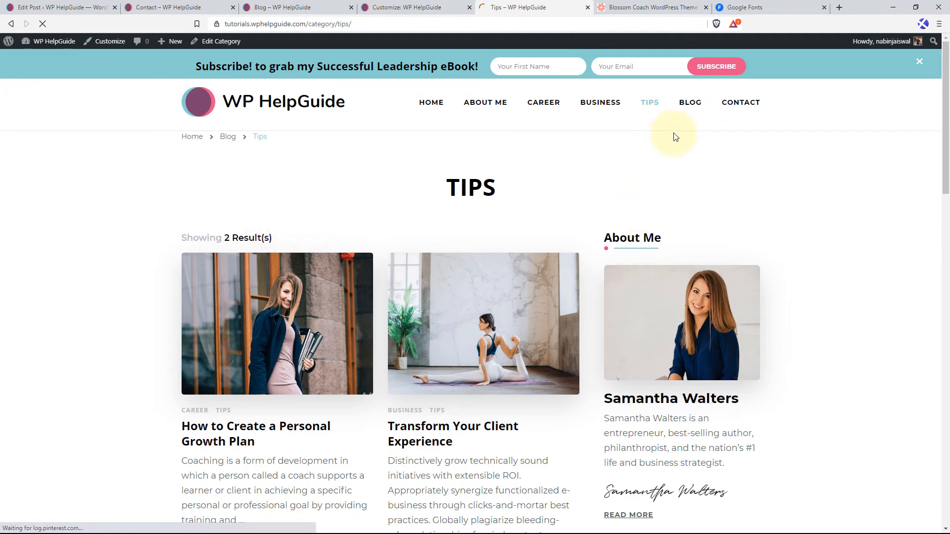
click(696, 107)
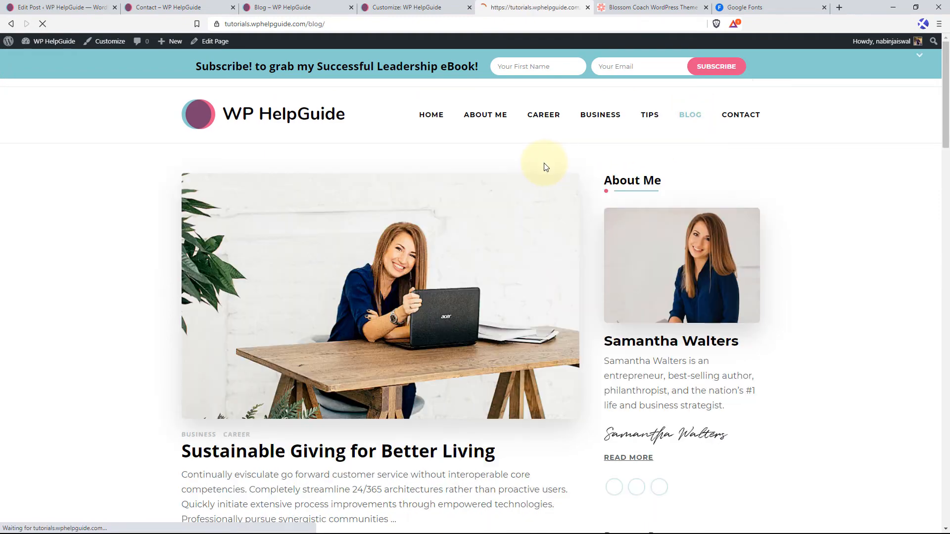
scroll(240, 252, down, 3)
scroll(435, 240, down, 5)
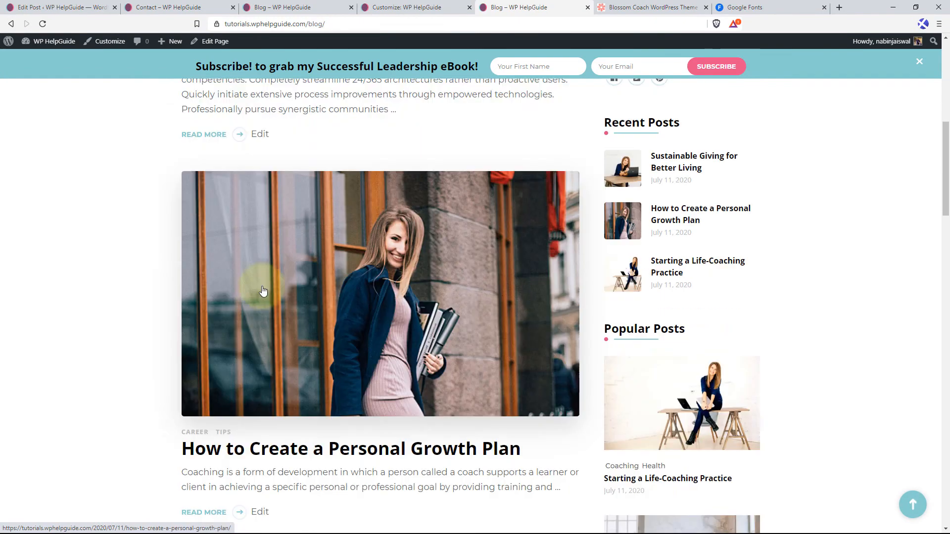
scroll(552, 262, up, 12)
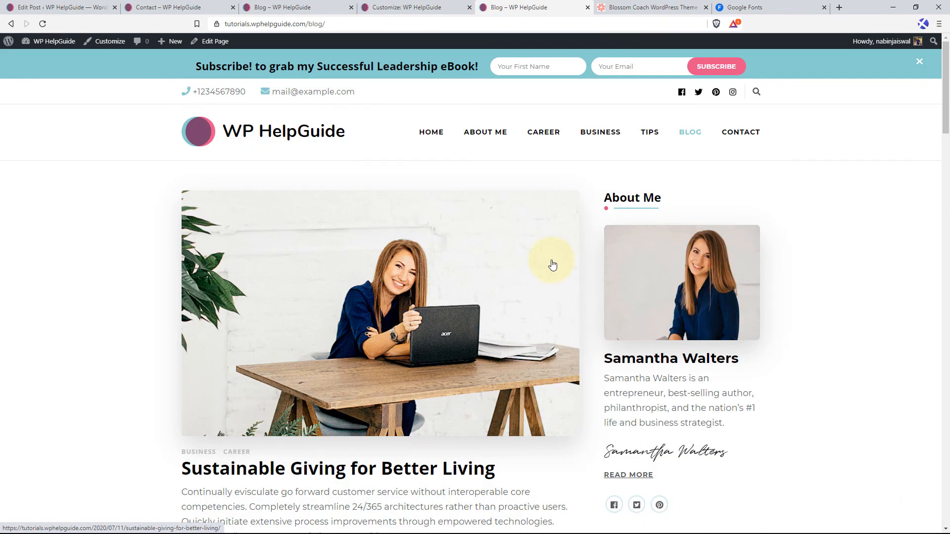
Open the site's Contact page and check its form, newsletter section and footer.
click(745, 140)
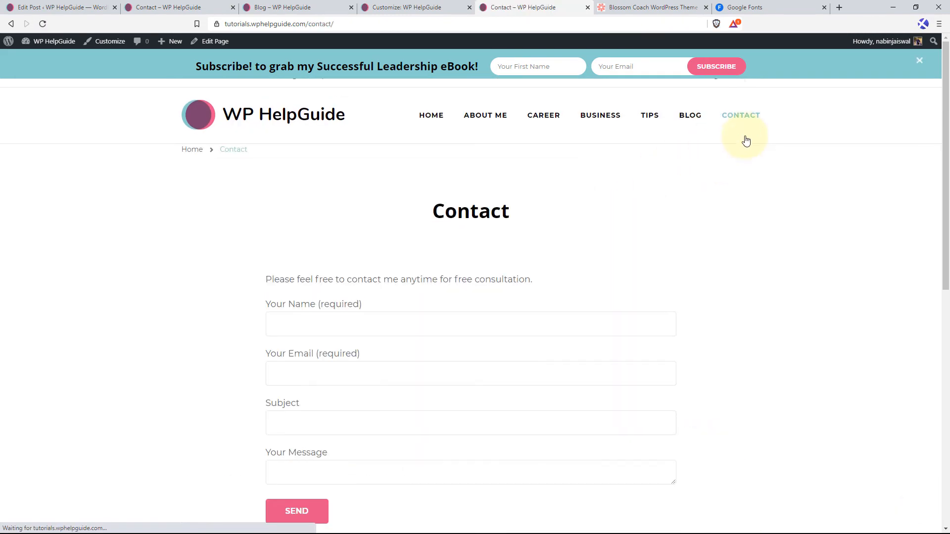
scroll(383, 245, down, 2)
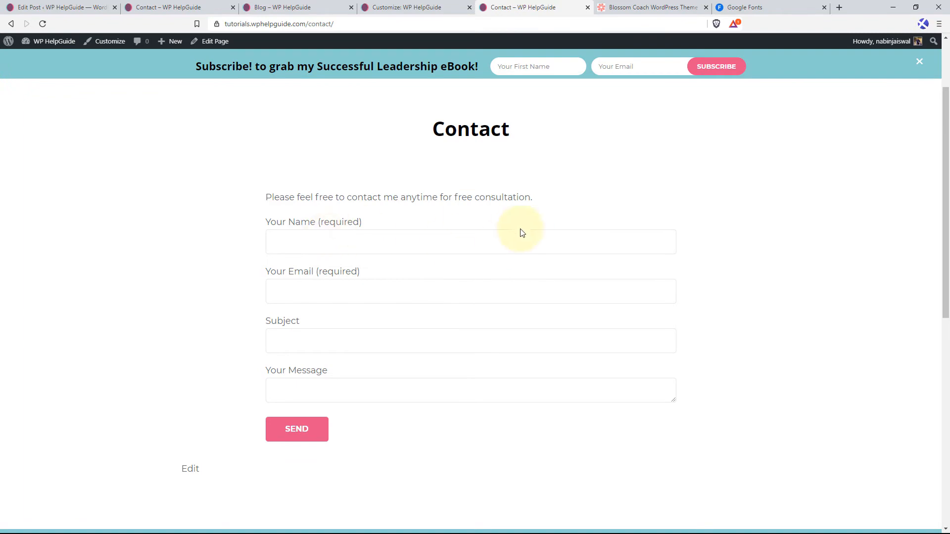
scroll(670, 267, down, 5)
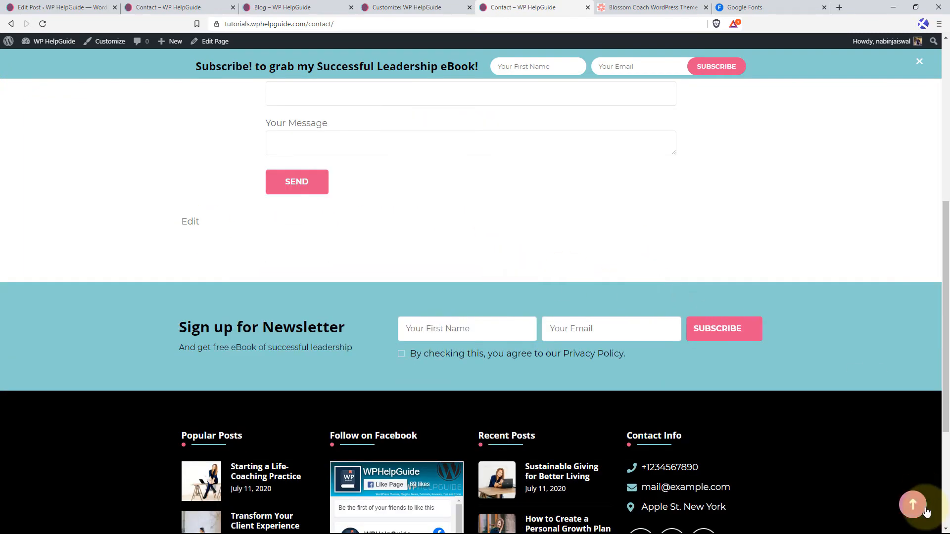
scroll(490, 296, up, 2)
scroll(491, 297, up, 5)
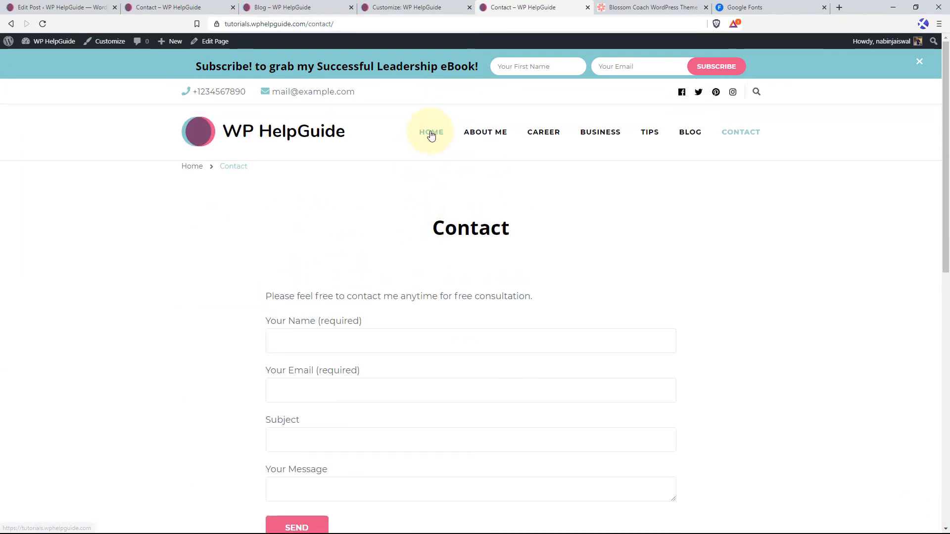
Open the site's home page and check the banner and the Featured On section.
click(431, 135)
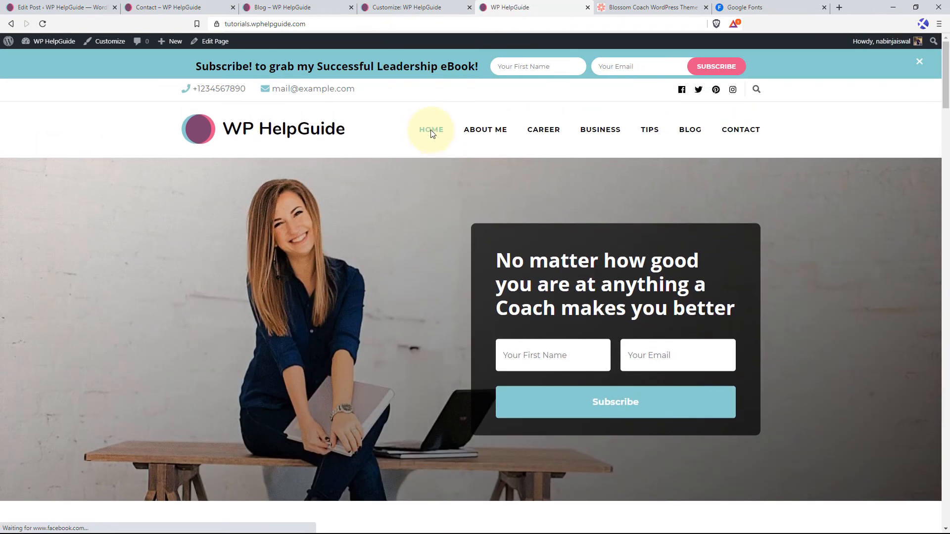
scroll(345, 209, down, 3)
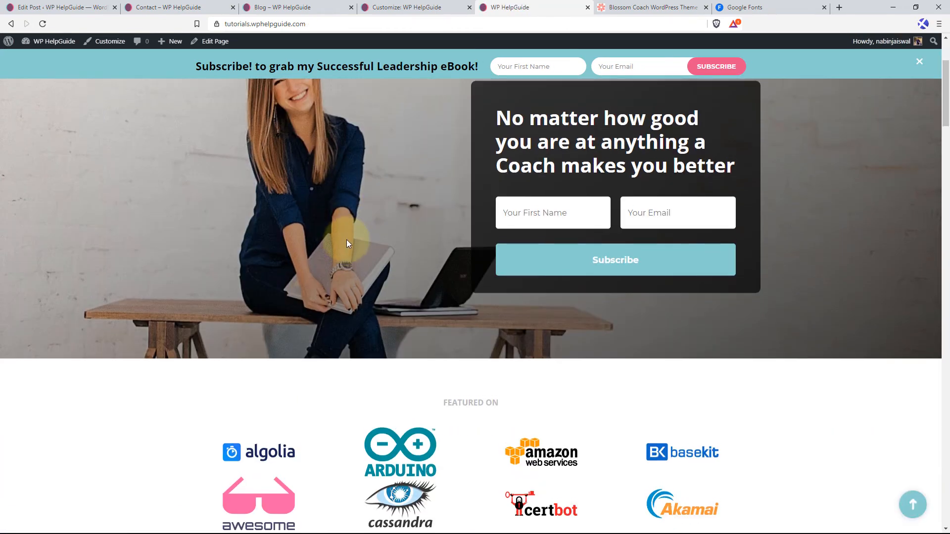
scroll(366, 240, up, 3)
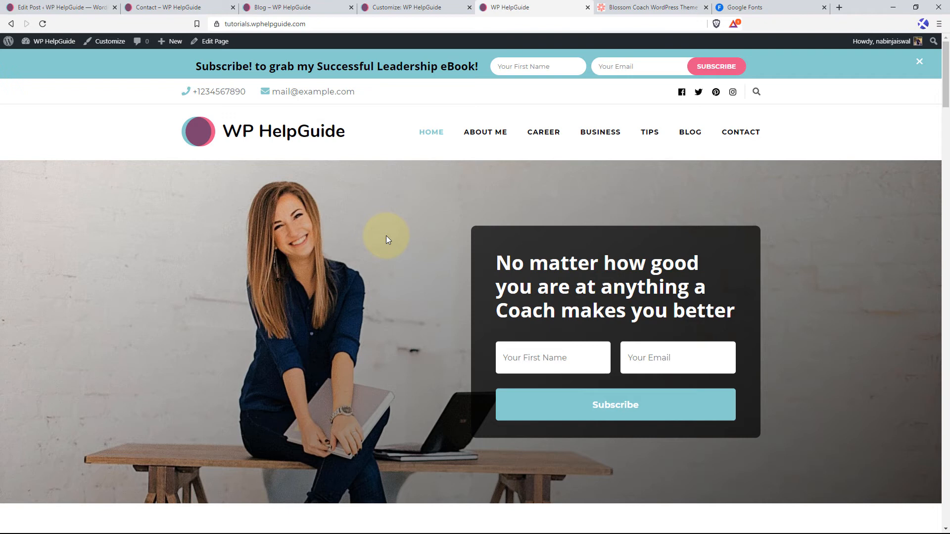
Inspect the home page banner's markup, expand the wp-custom-header div and examine the styles of its ::before element.
right_click(386, 238)
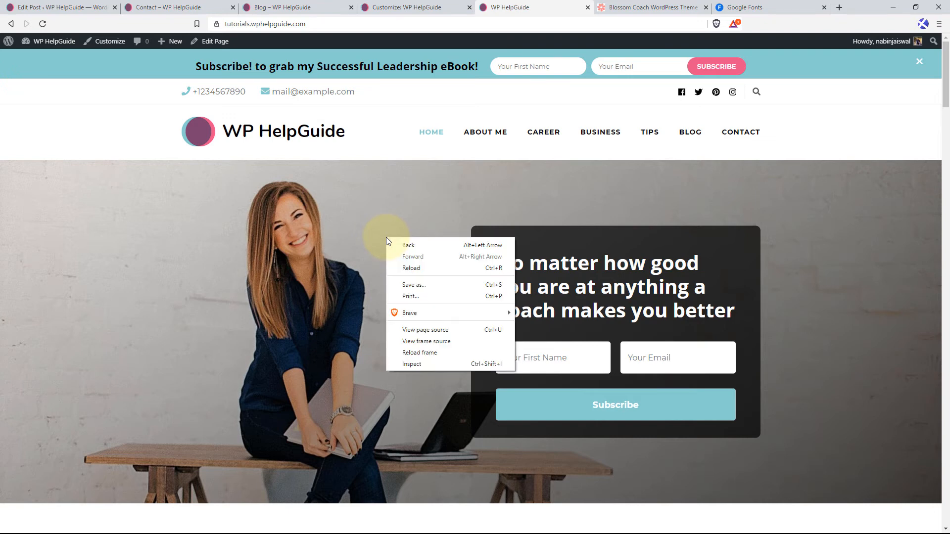
click(411, 364)
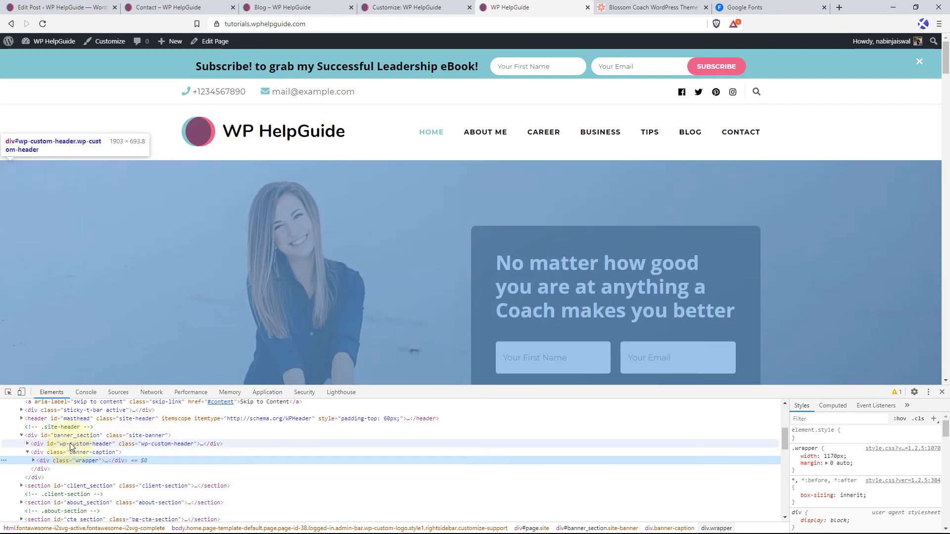
click(72, 445)
click(27, 444)
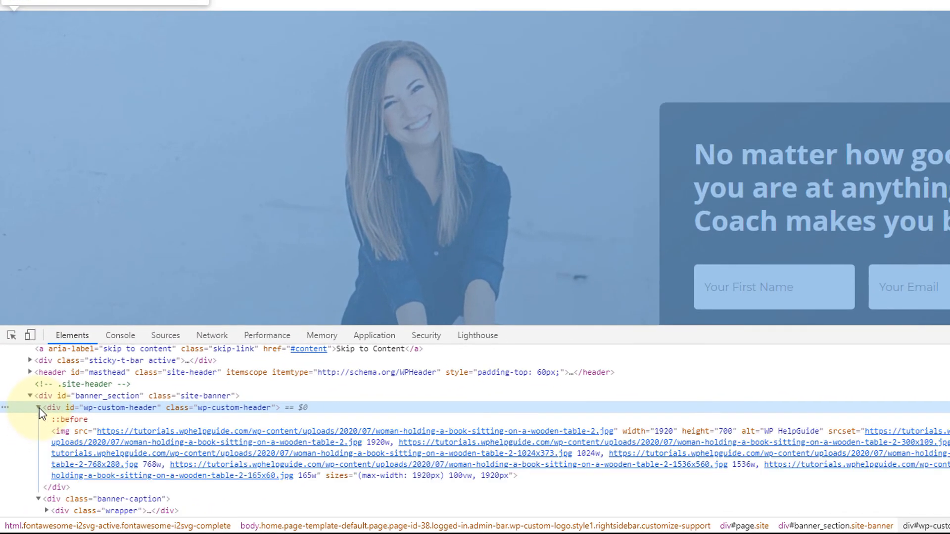
click(73, 419)
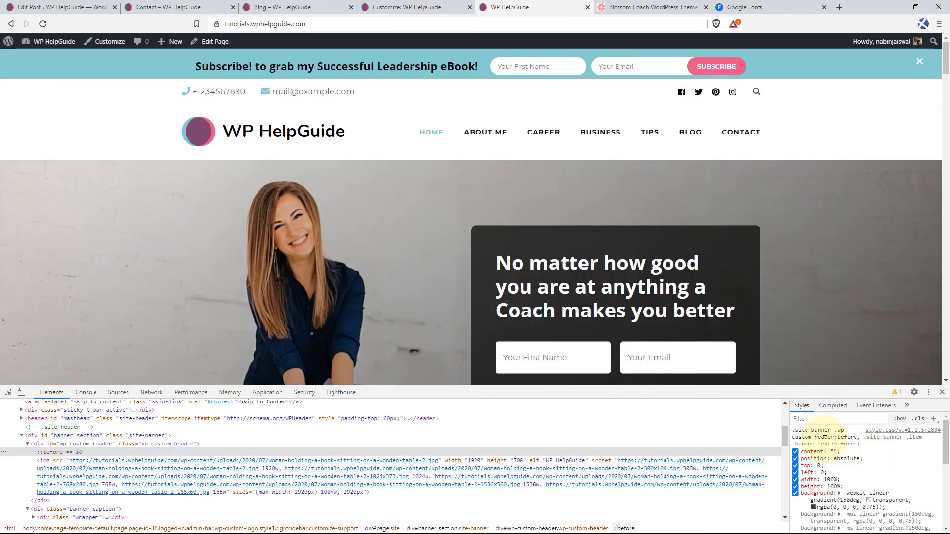
Copy the selector .site-banner .wp-custom-header:before, .site-banner .item .banner-text:before into the customizer's Additional CSS below the existing rule and open a rule block.
click(824, 438)
key(ctrl+c)
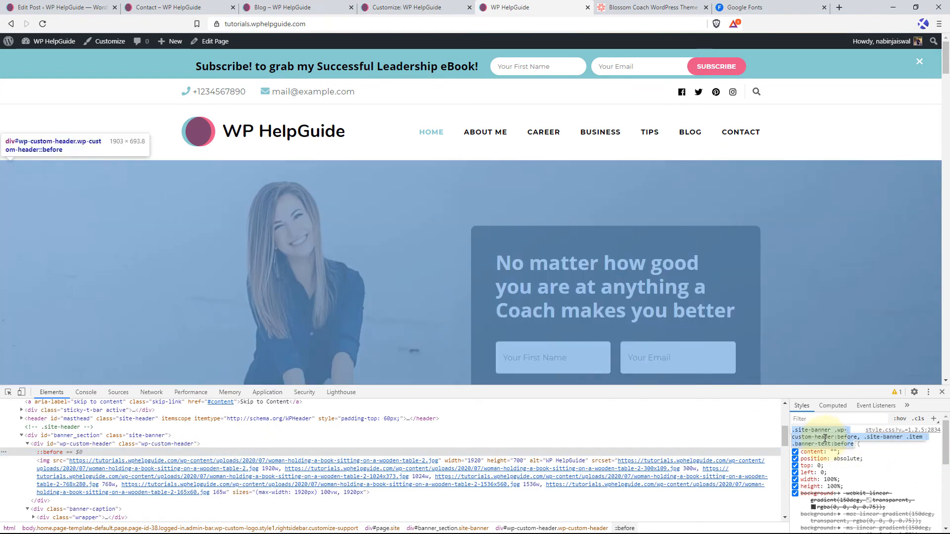
right_click(825, 438)
click(746, 346)
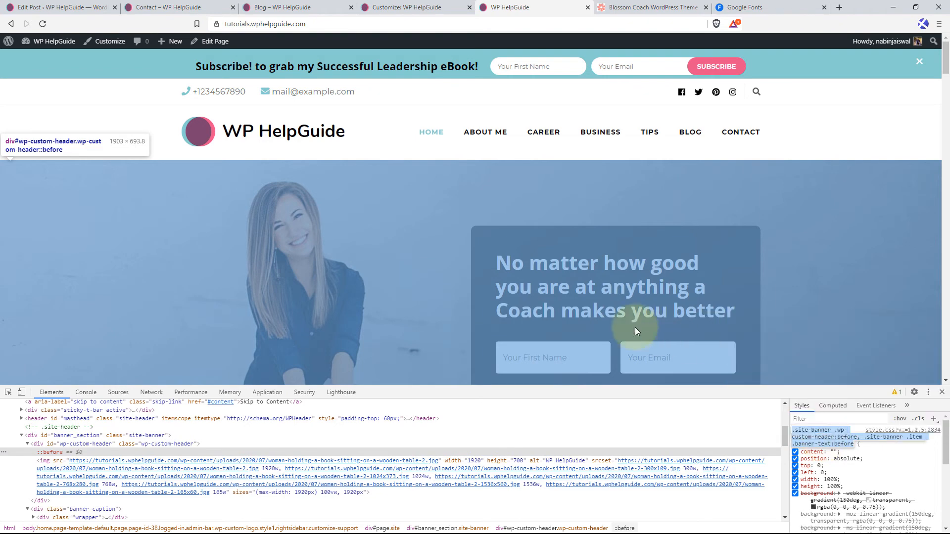
click(413, 10)
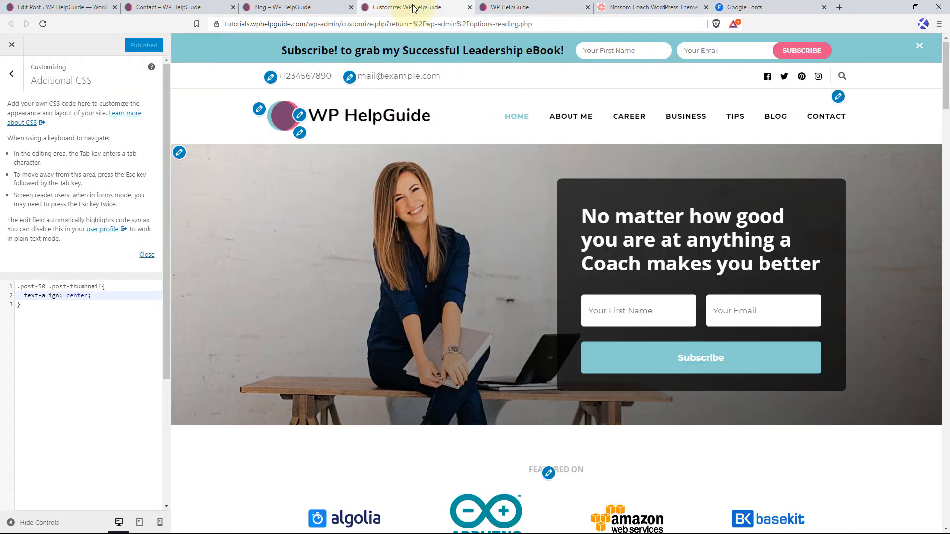
click(41, 309)
key(Return)
key(Return)
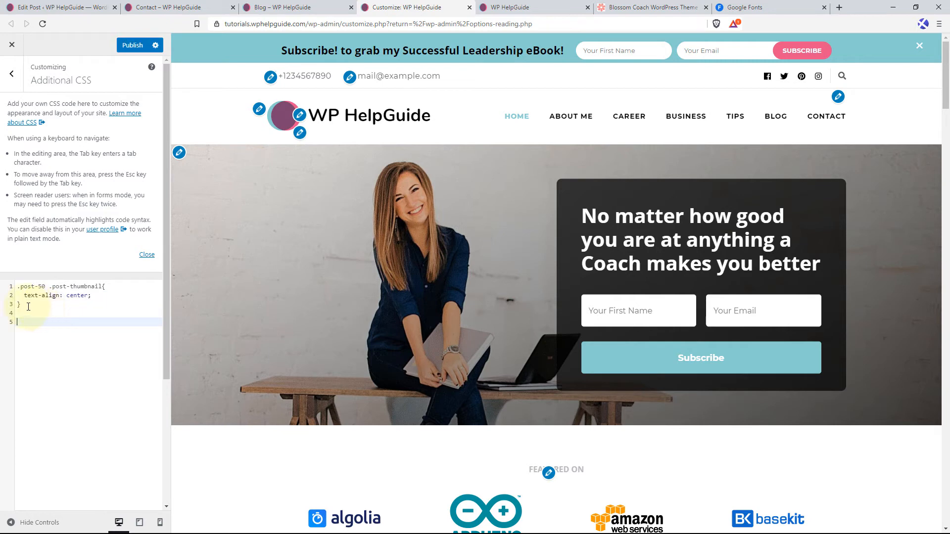
right_click(24, 323)
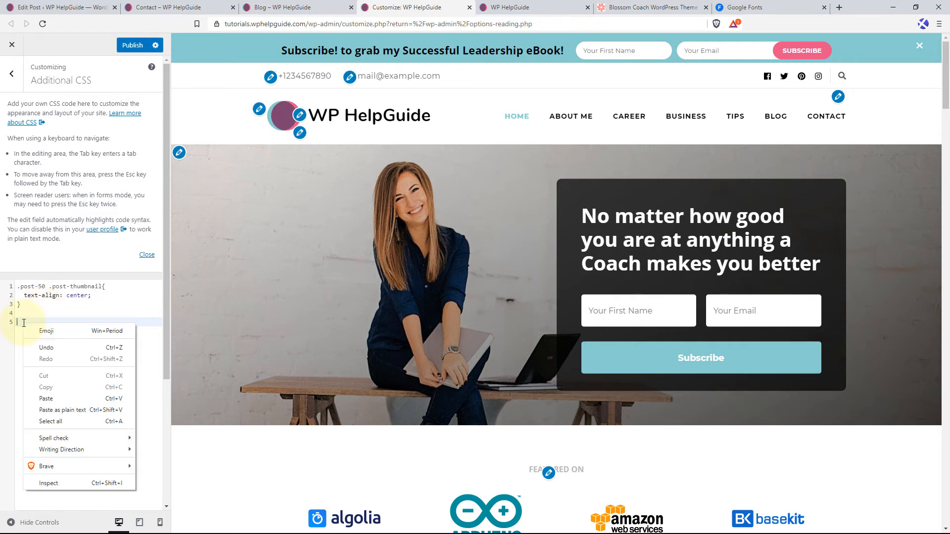
click(64, 396)
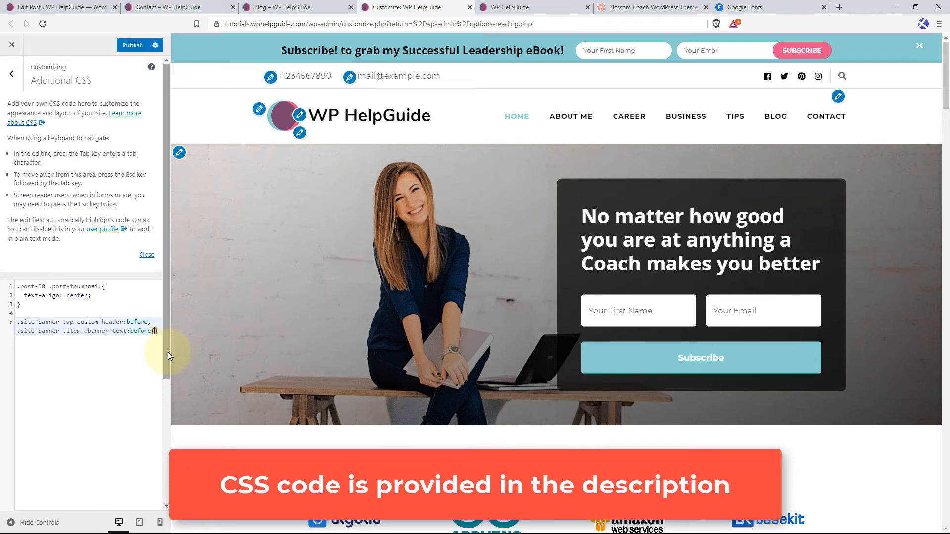
key(Return)
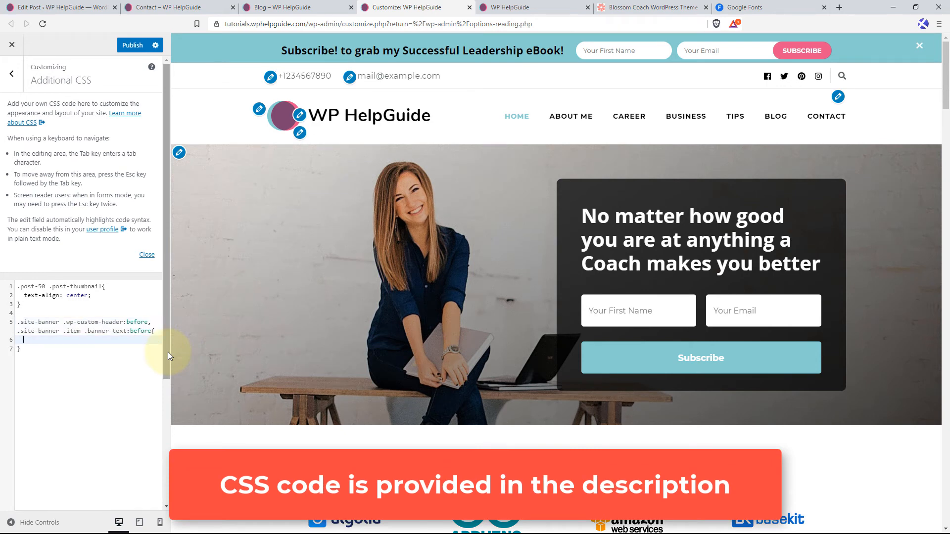
Add the declaration background: transparent; to the new site-banner rule and publish the customizer changes.
text(background)
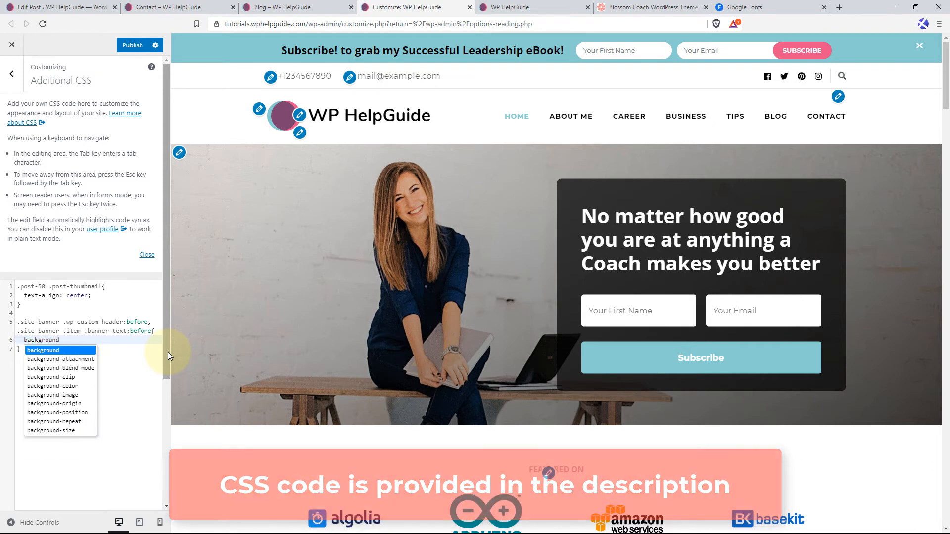
key(Return)
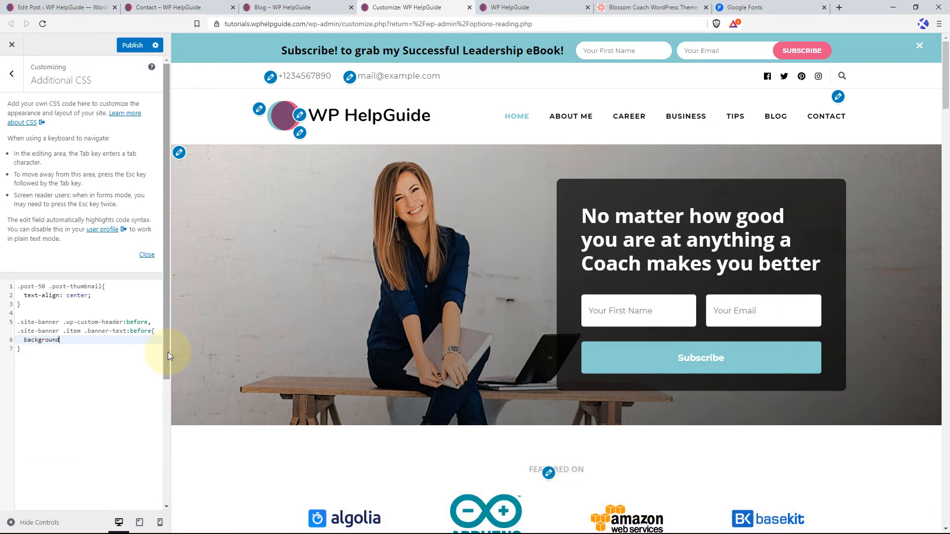
text(: tras)
key(BackSpace)
text(ns)
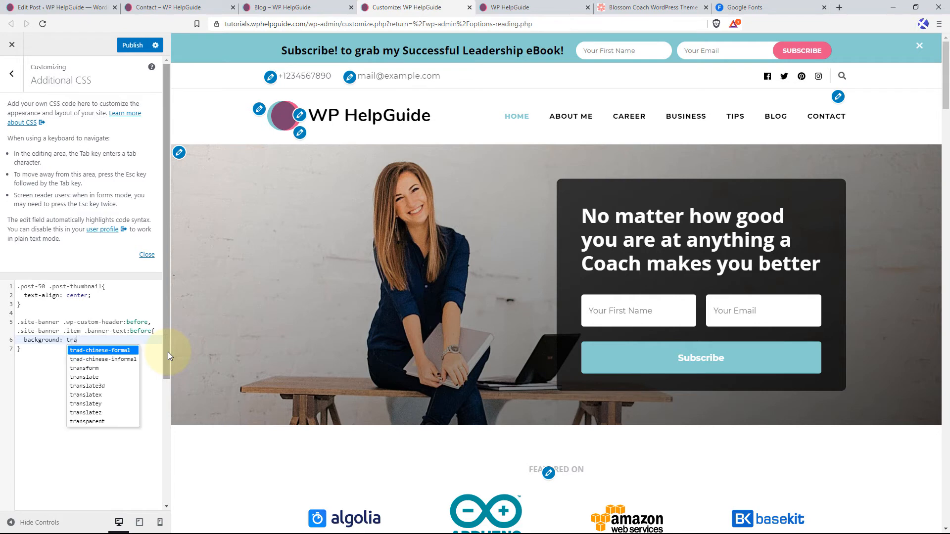
key(Down)
key(Down)
key(Down)
key(Down)
key(Down)
key(Down)
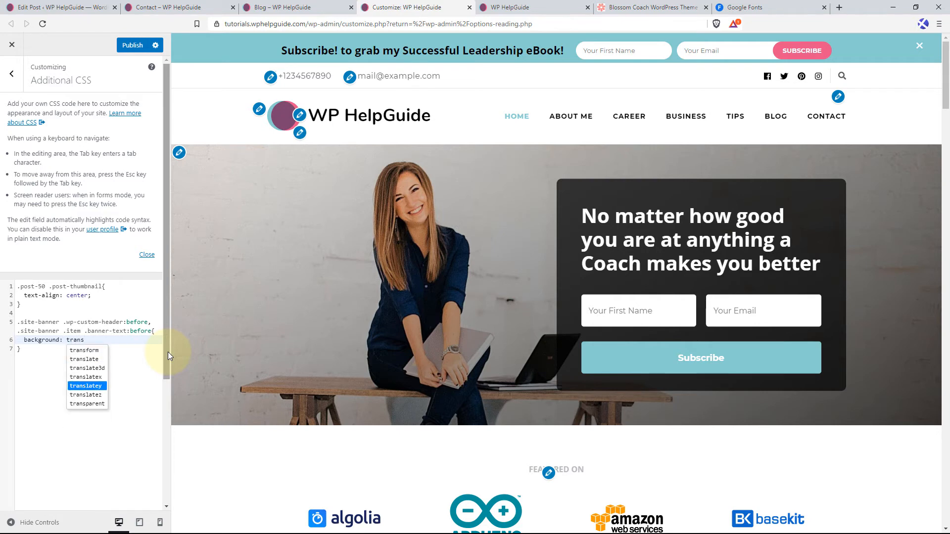
key(Return)
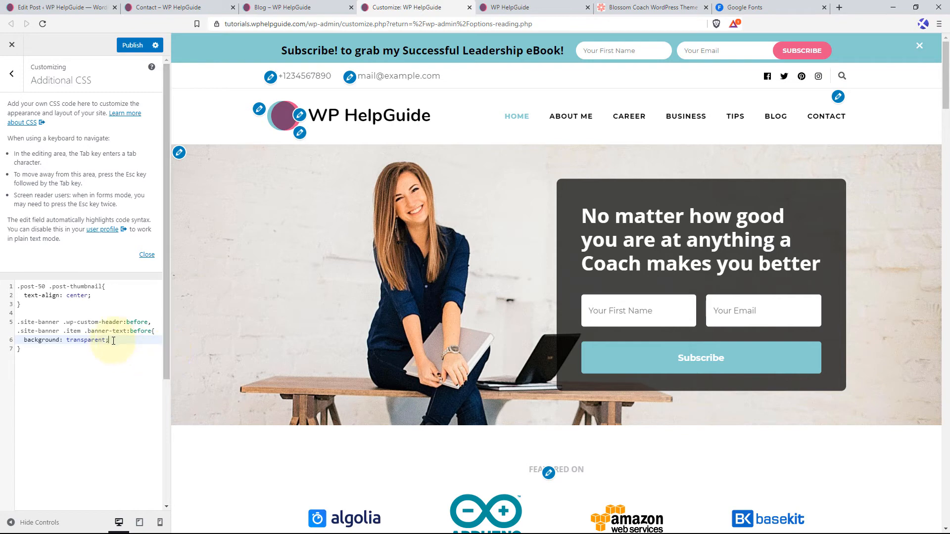
click(131, 45)
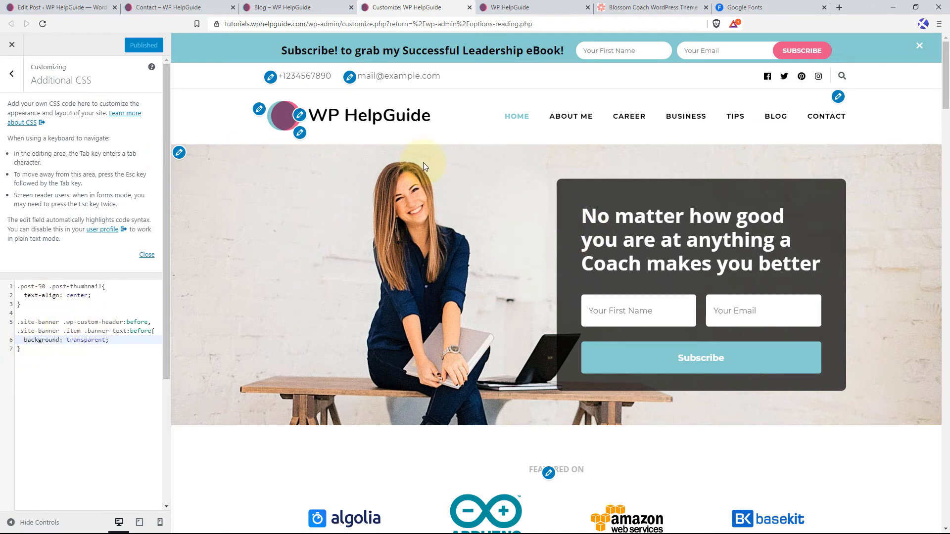
Close the developer tools on the published home page, reload it and compare its banner with the customizer preview.
click(514, 7)
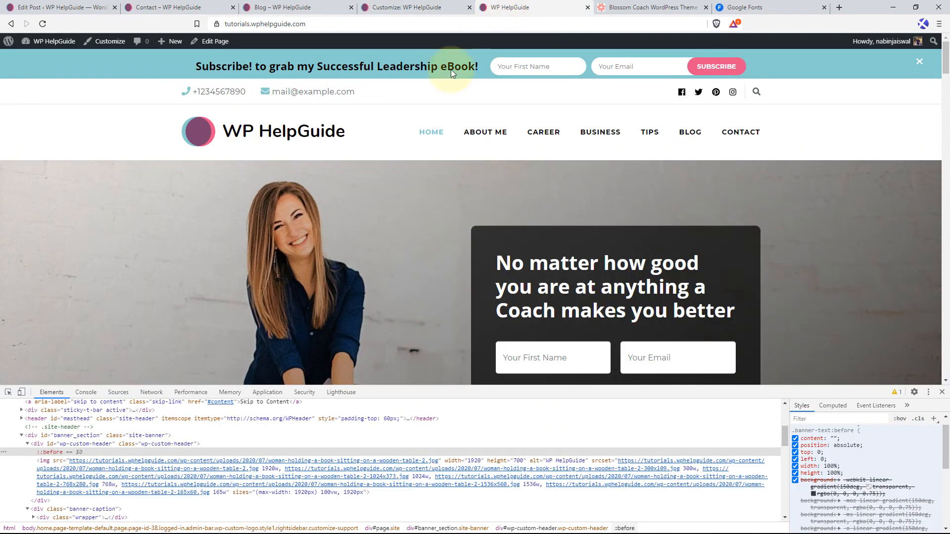
click(941, 391)
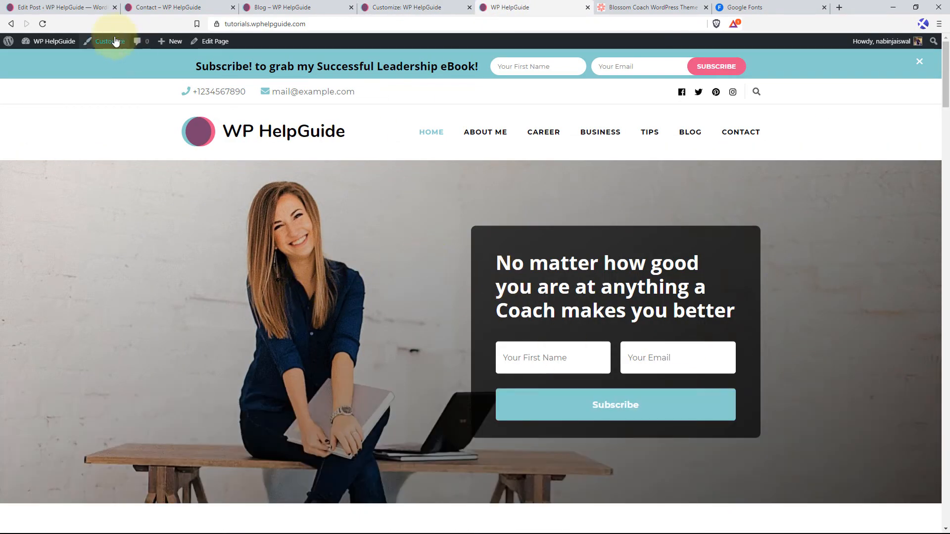
click(43, 24)
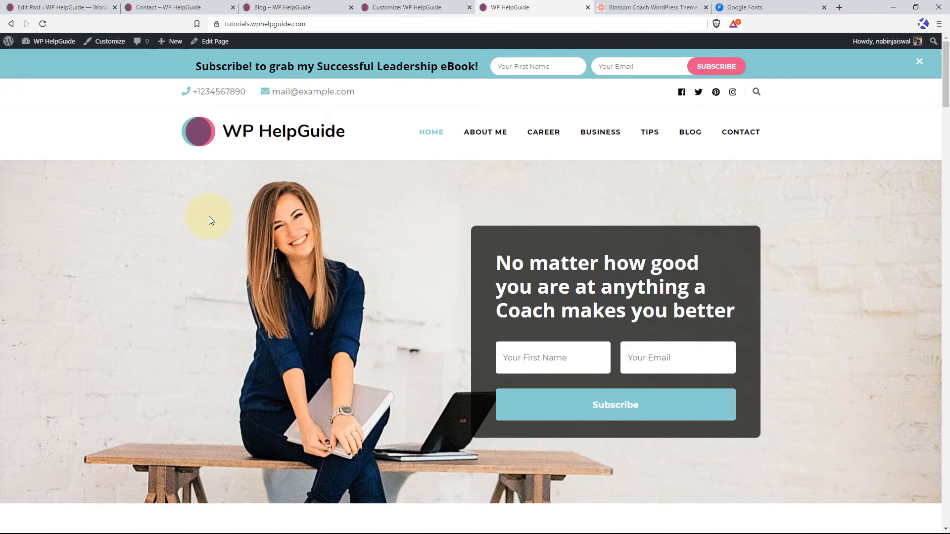
click(405, 7)
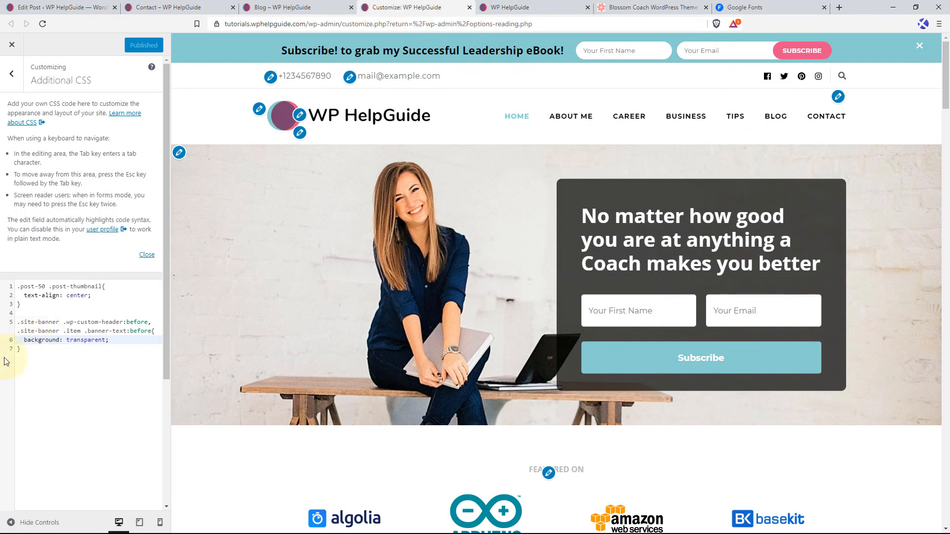
click(504, 8)
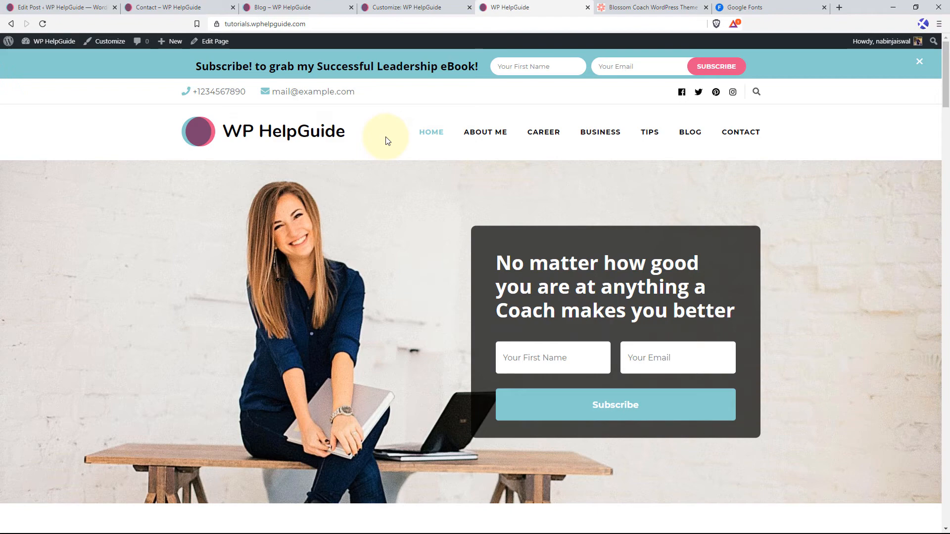
Go to the site's theme management in the WordPress dashboard and start adding a new theme.
click(80, 9)
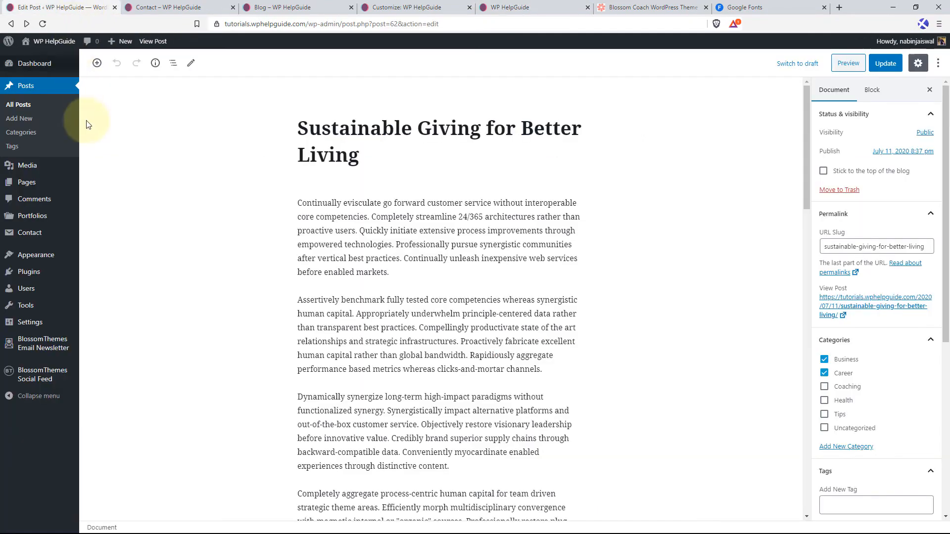
mouse_move(40, 257)
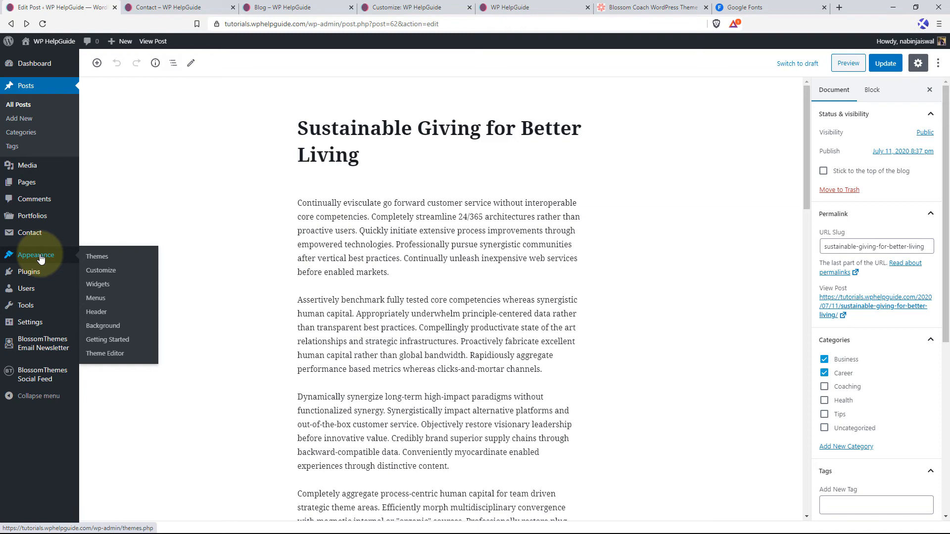
click(105, 260)
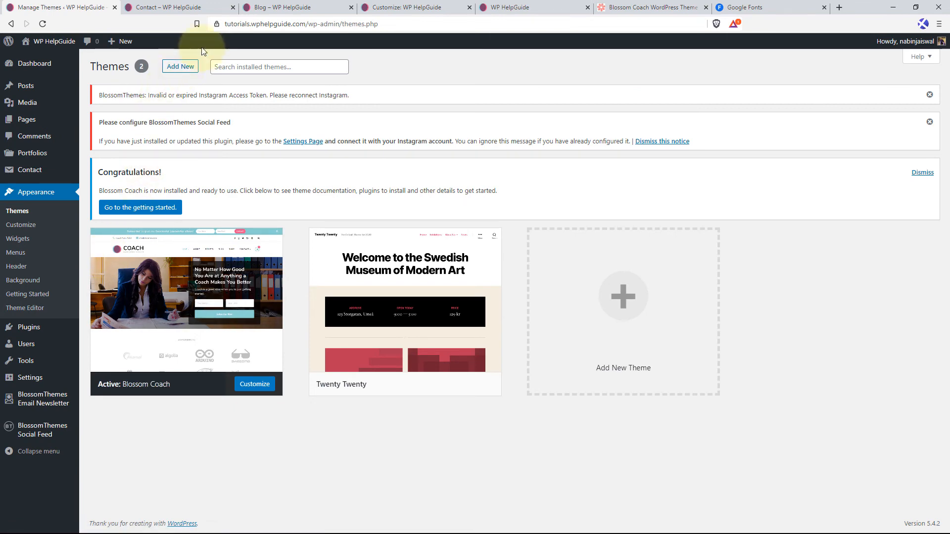
click(192, 67)
Find the Blossom Health Coach theme by searching for blossom health coach, and install and activate it.
click(818, 170)
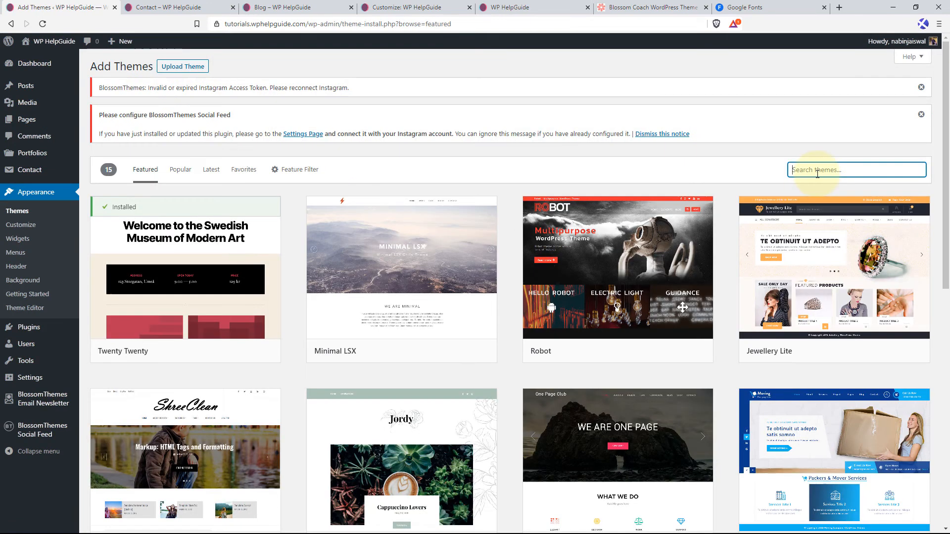
text(blossom thealth coach)
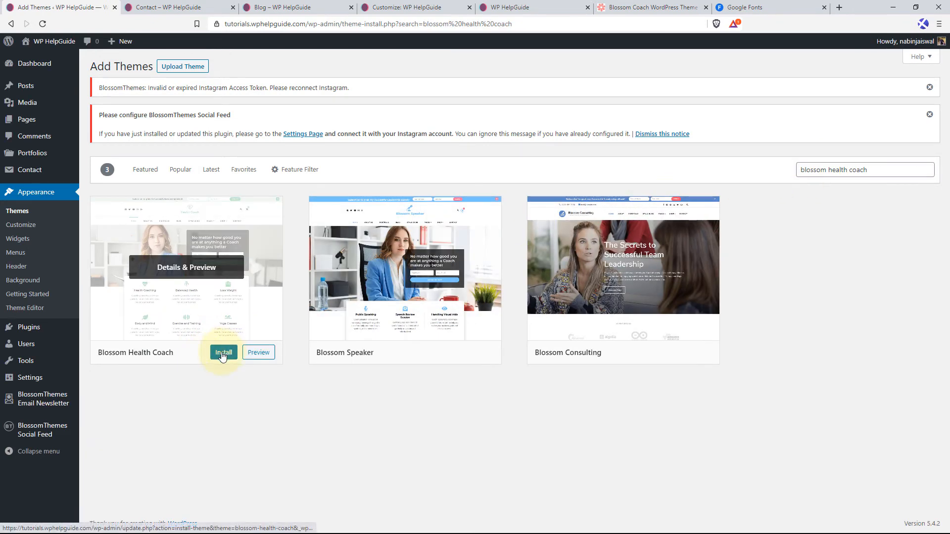
click(222, 354)
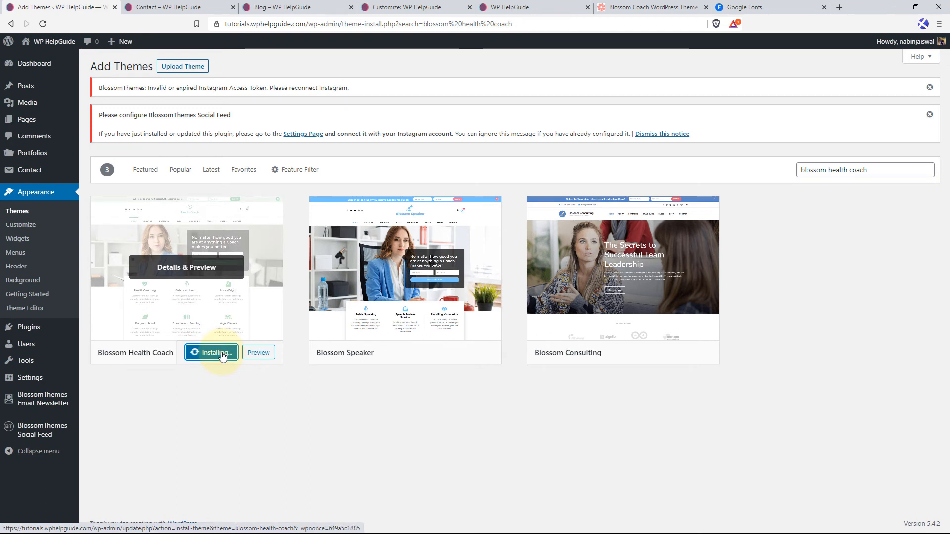
click(211, 355)
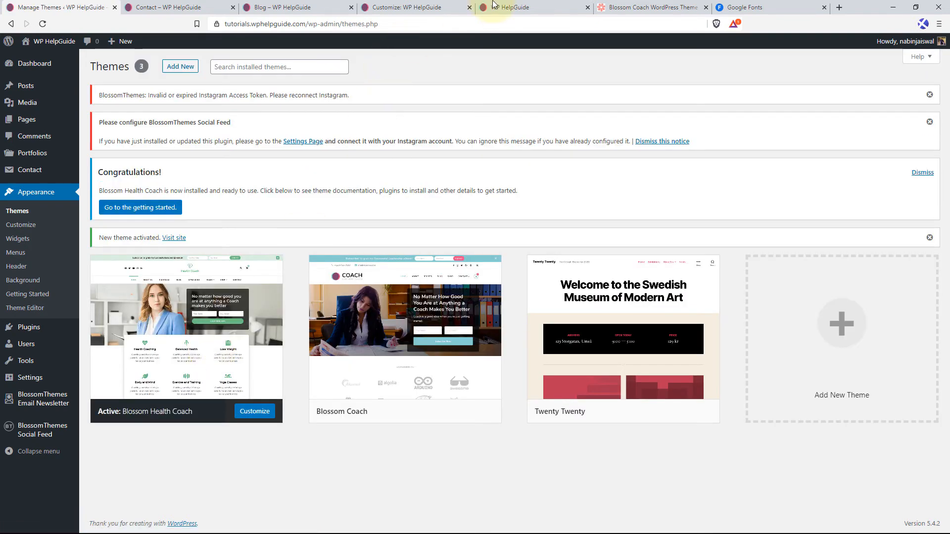
Reload the published home page and examine its layout under Blossom Health Coach from the header through all sections to the footer.
click(528, 6)
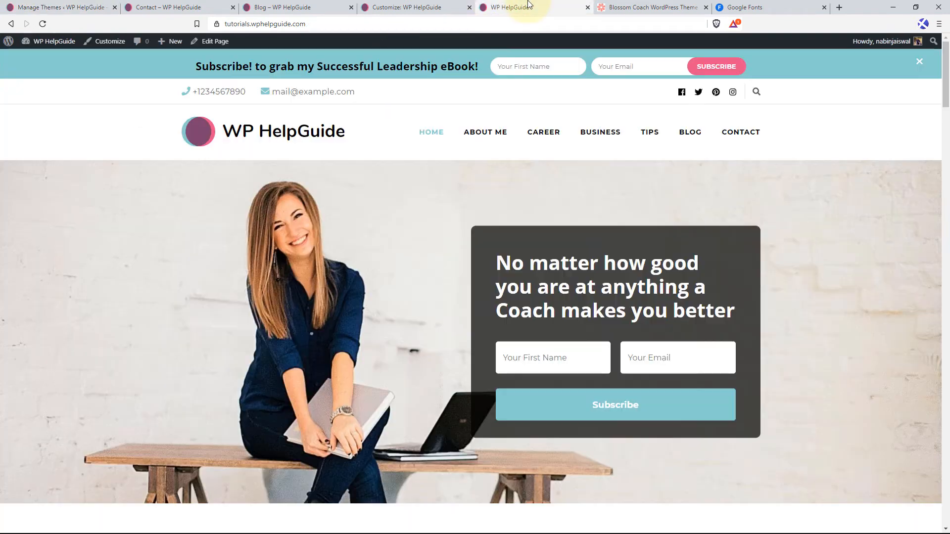
click(42, 24)
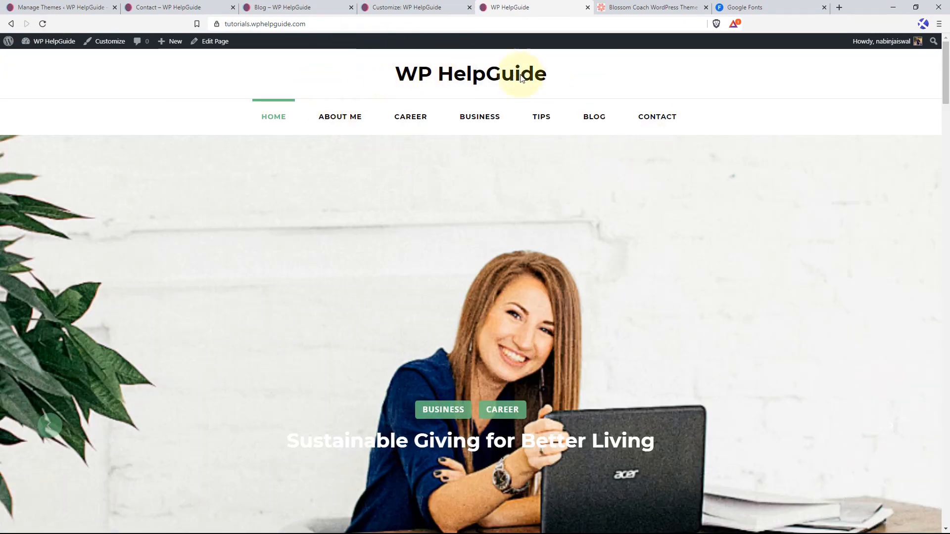
scroll(305, 221, down, 2)
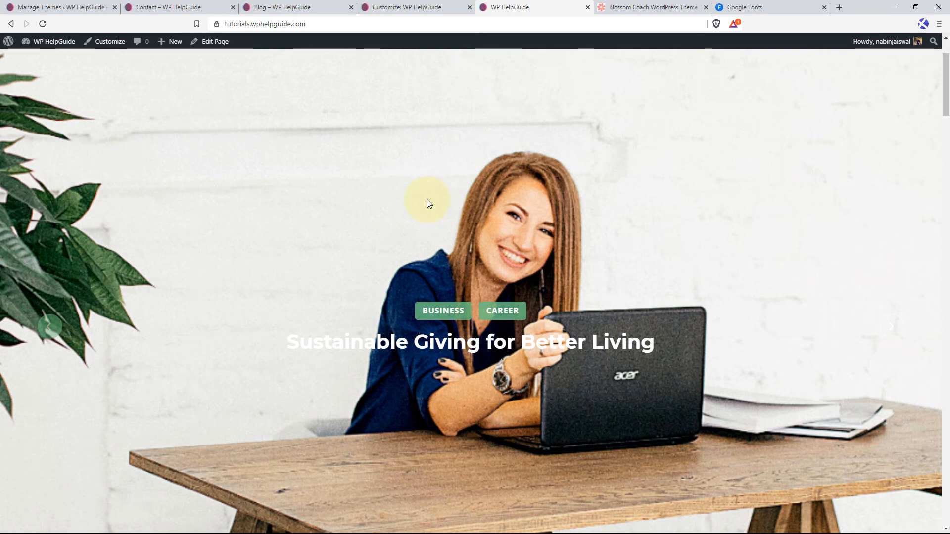
scroll(428, 204, up, 1)
scroll(406, 216, down, 6)
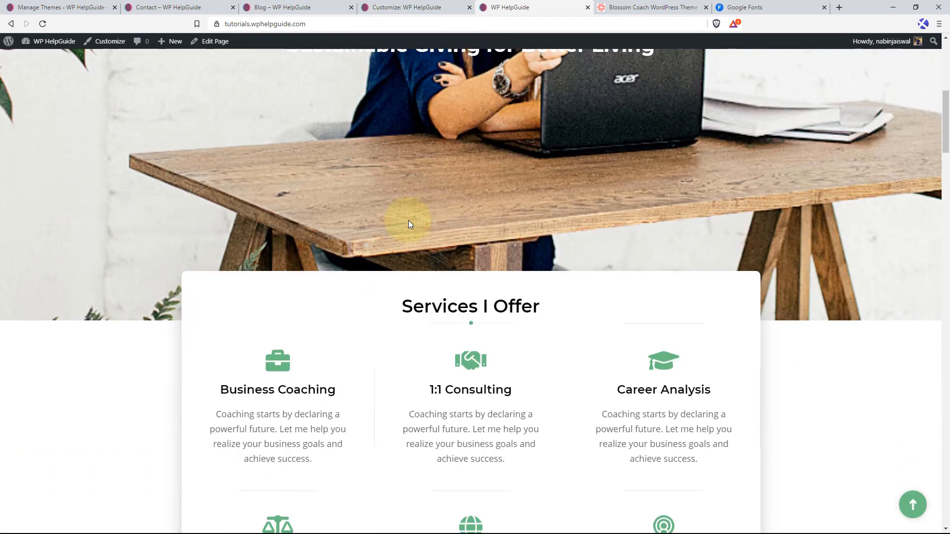
scroll(373, 308, down, 4)
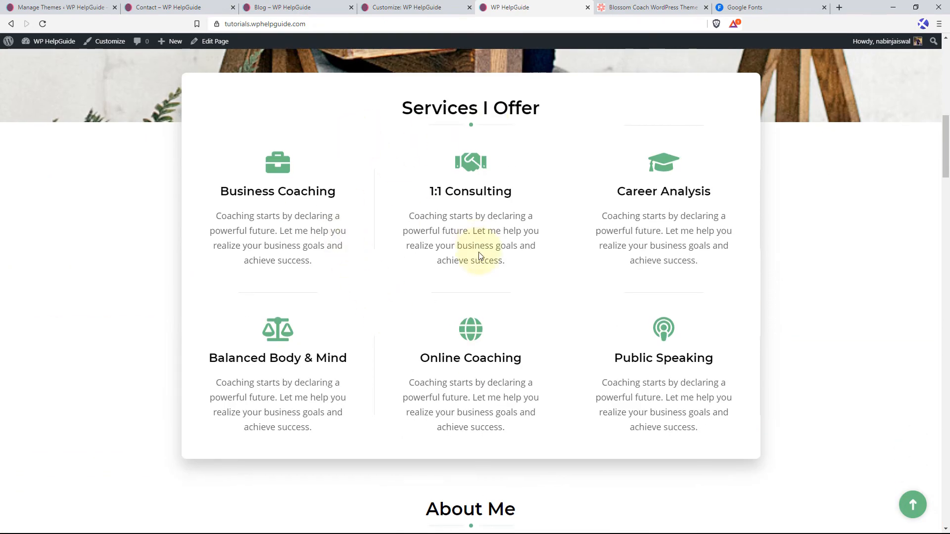
scroll(478, 256, down, 8)
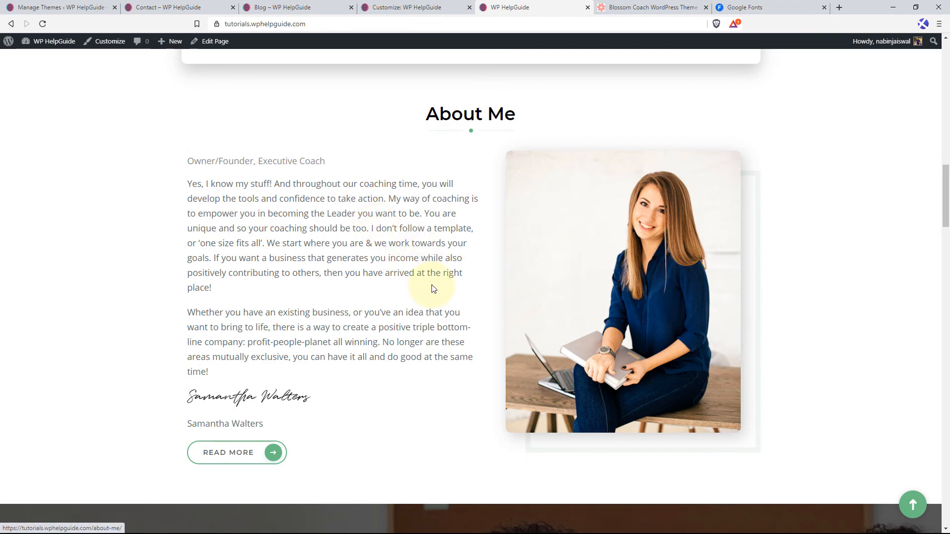
scroll(433, 288, down, 7)
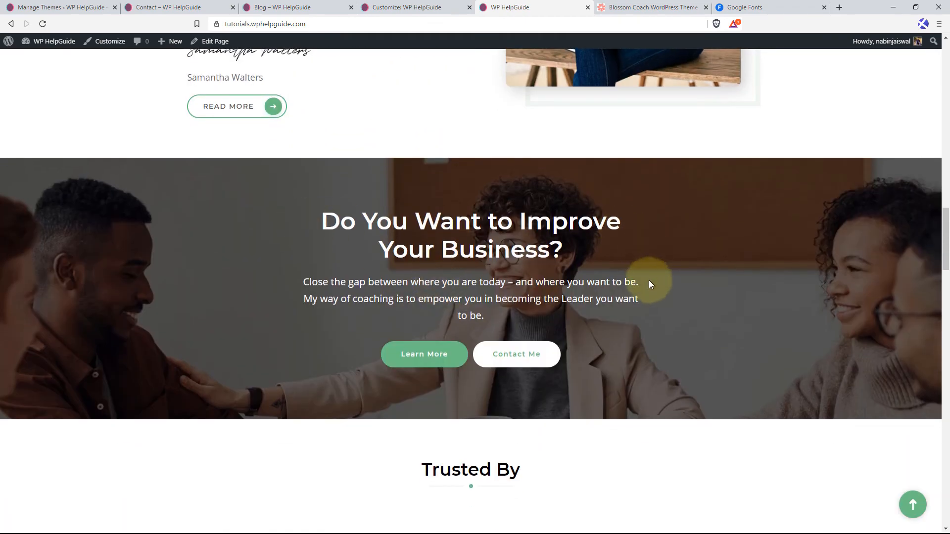
scroll(650, 284, down, 2)
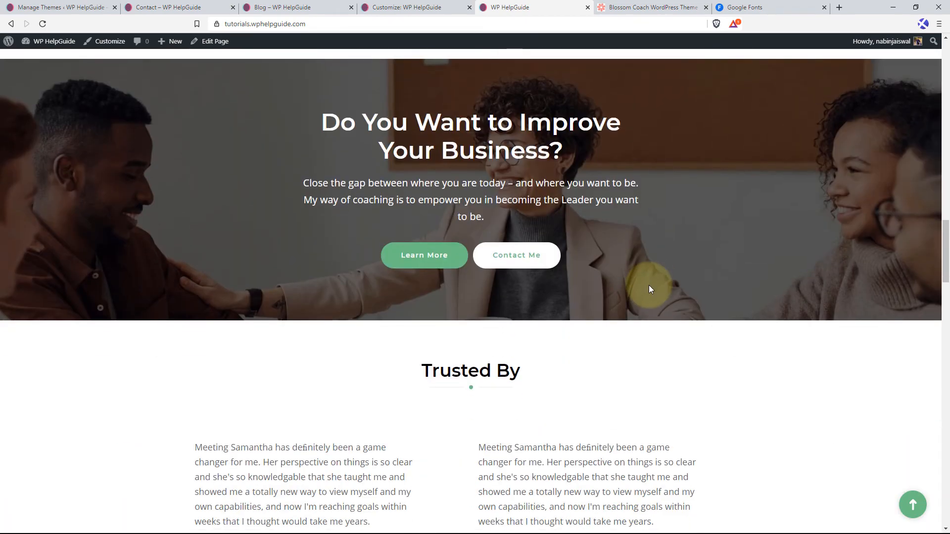
scroll(649, 285, down, 4)
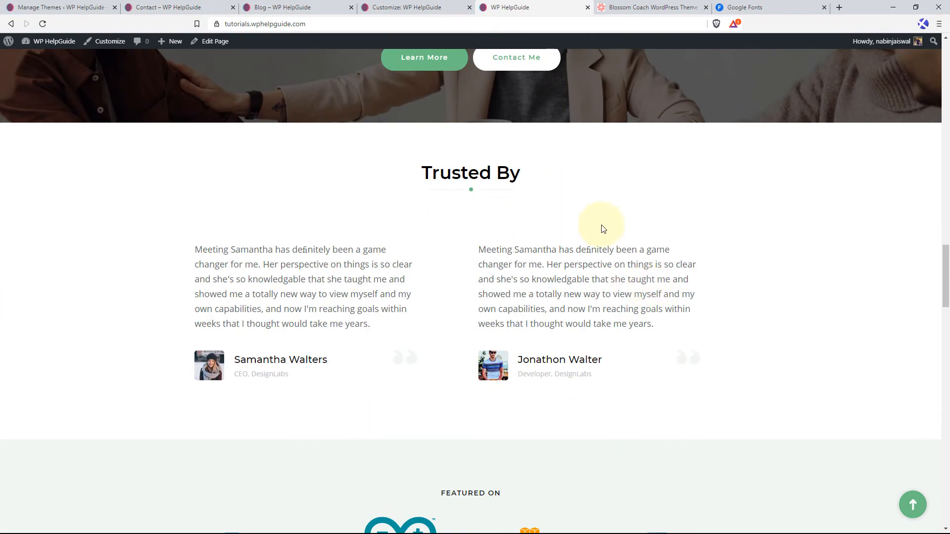
scroll(620, 279, down, 5)
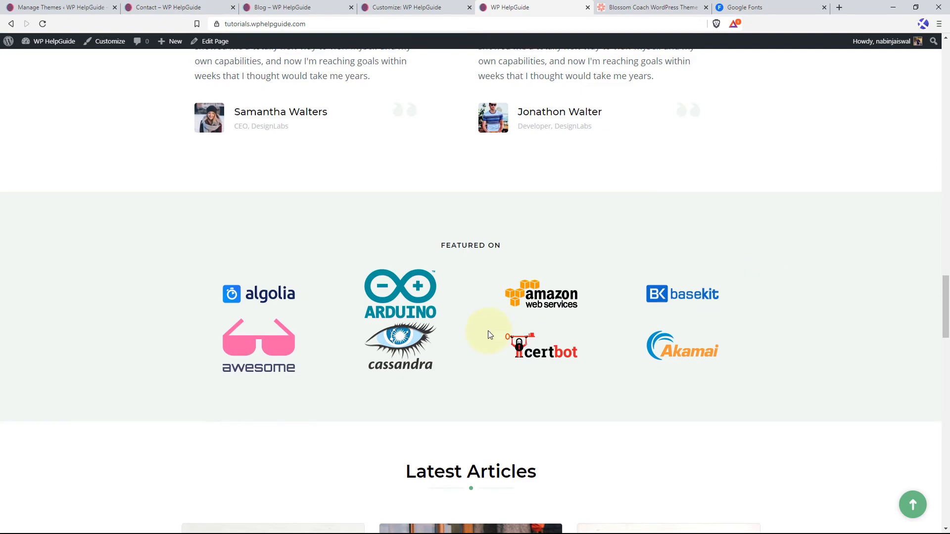
scroll(488, 330, down, 5)
scroll(289, 303, down, 3)
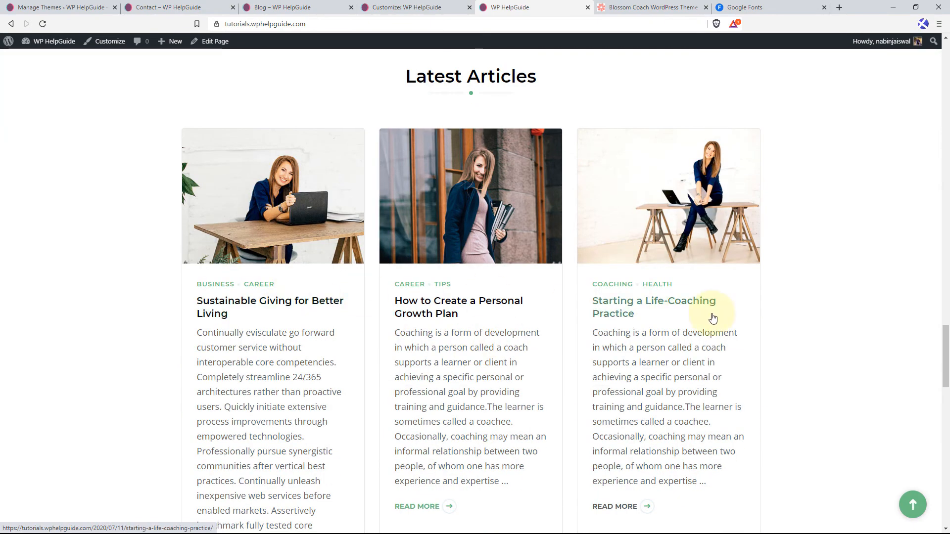
scroll(712, 317, down, 10)
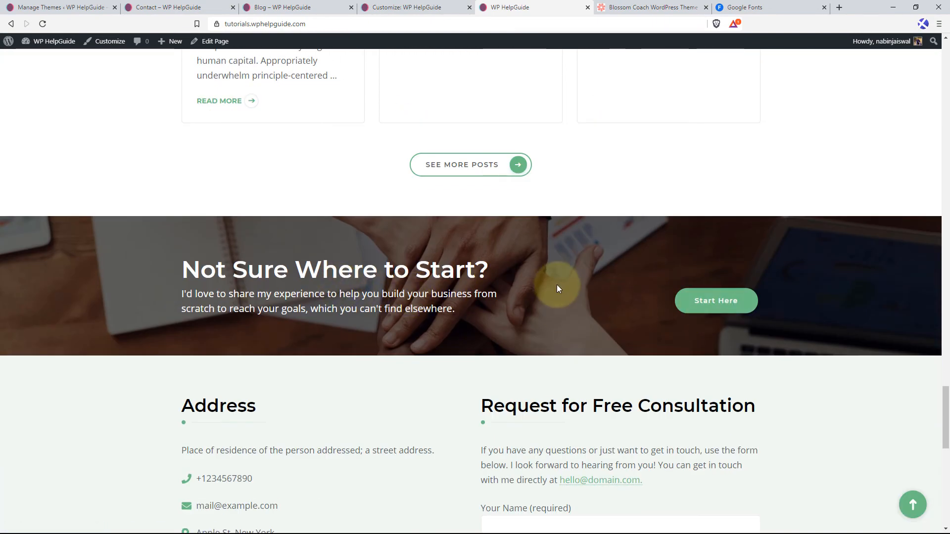
scroll(557, 284, down, 5)
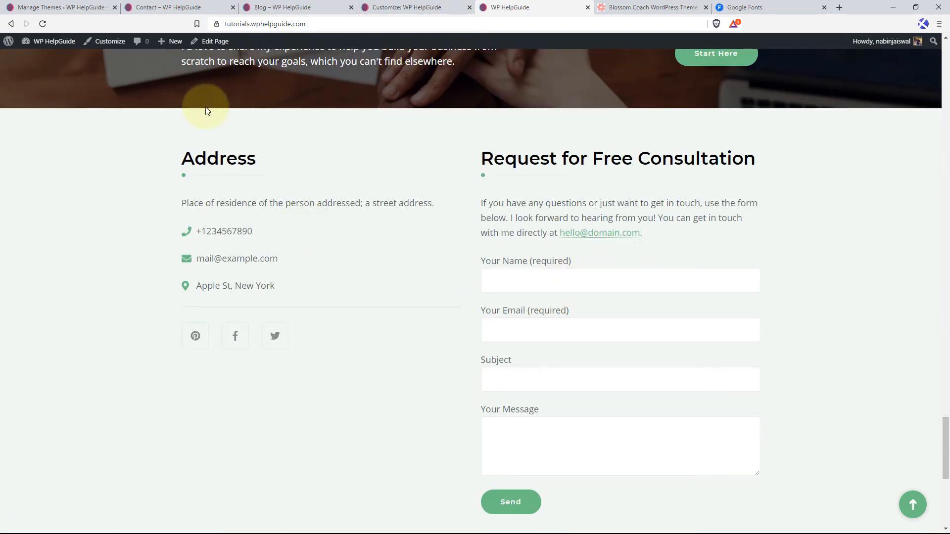
scroll(486, 268, down, 5)
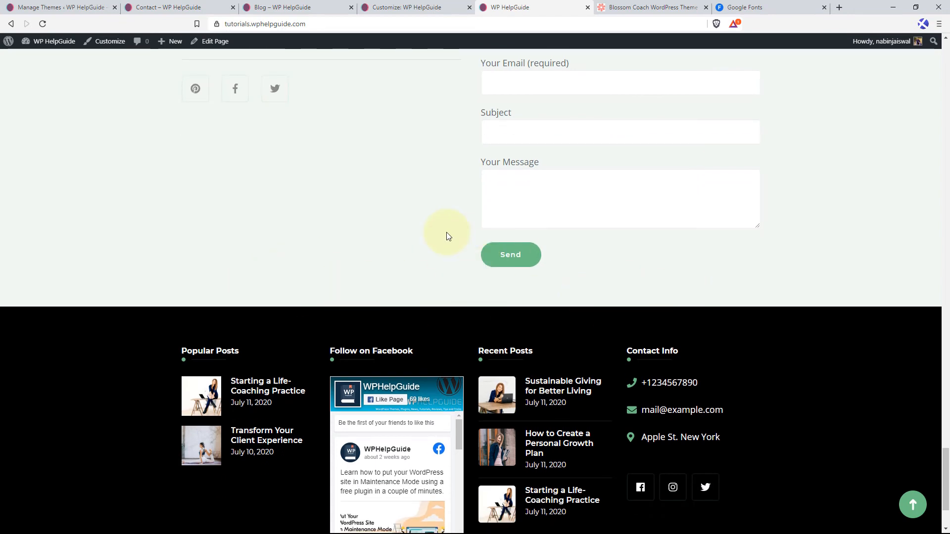
scroll(348, 265, down, 2)
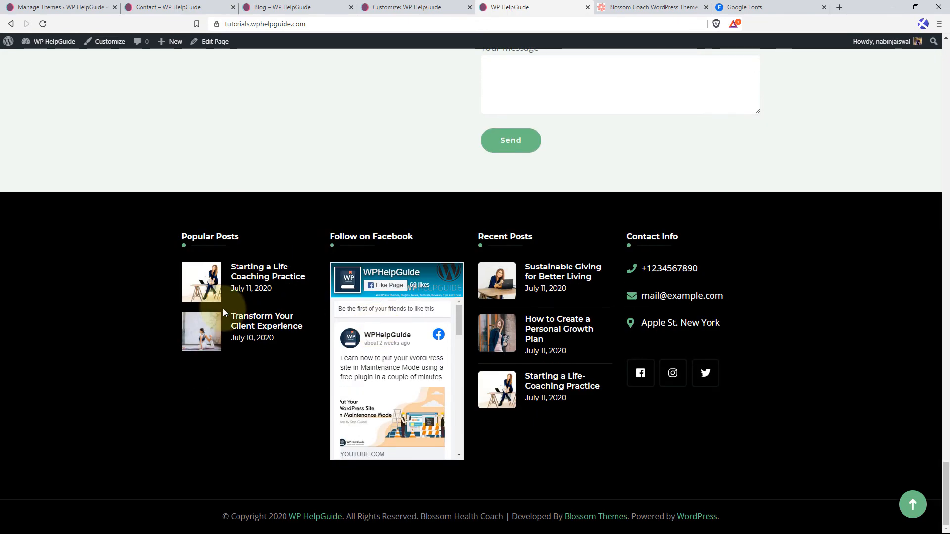
click(912, 505)
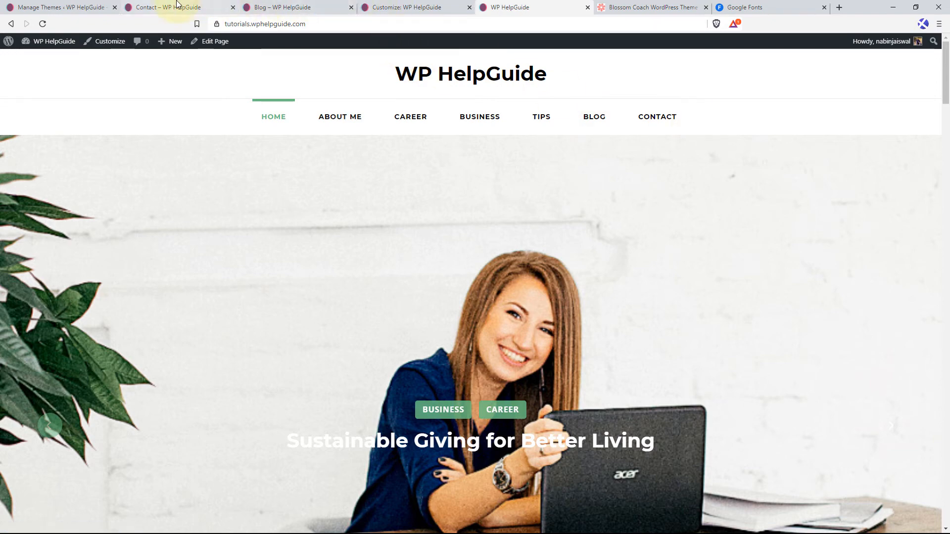
Find the Life Coach theme by searching the theme directory for life coach, and install and activate it.
click(59, 5)
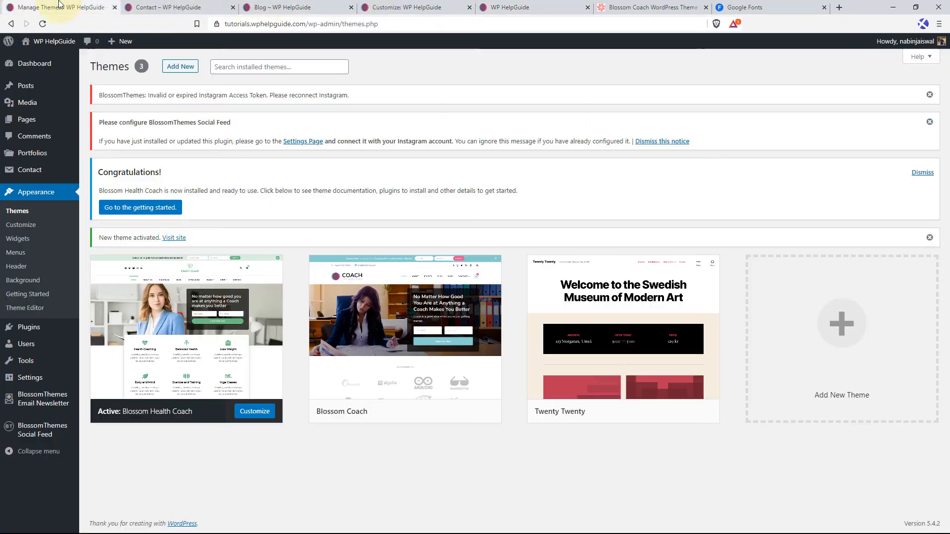
click(179, 69)
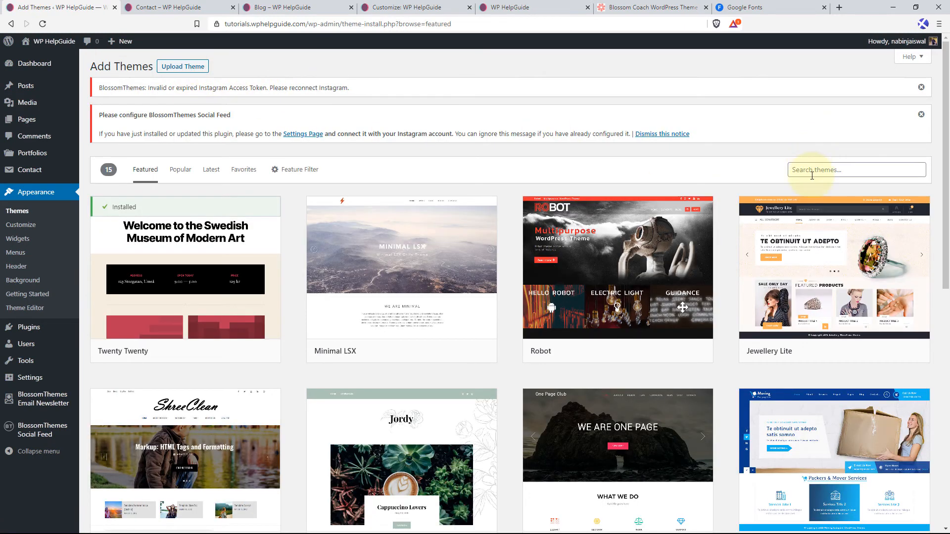
click(811, 172)
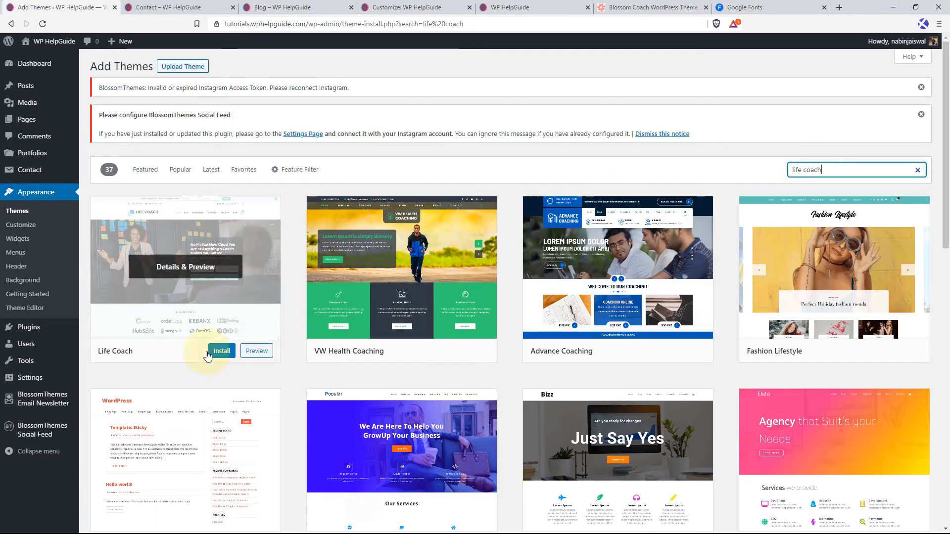
click(221, 351)
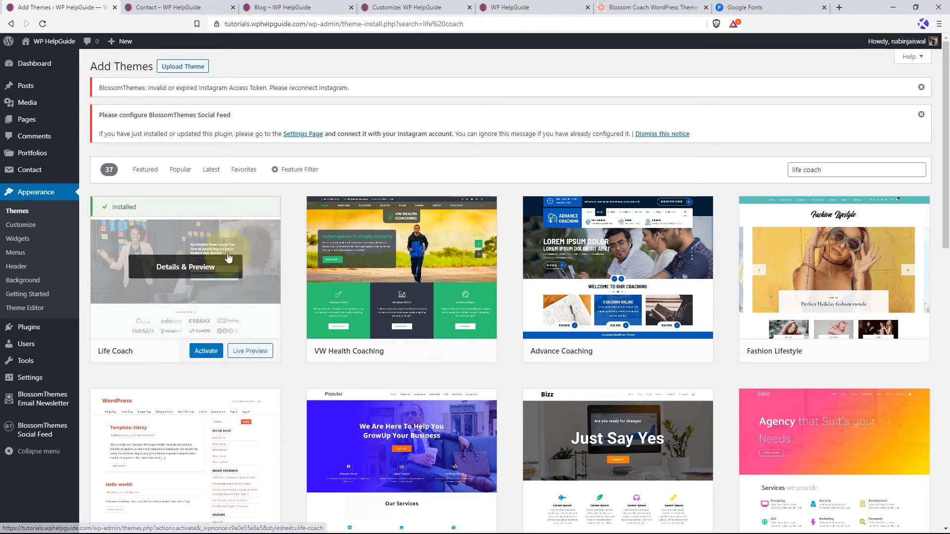
click(203, 351)
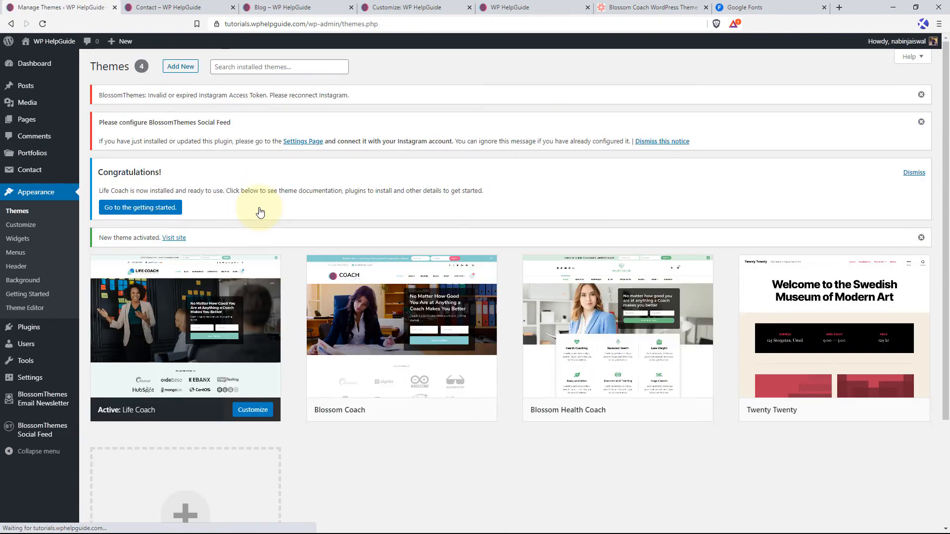
Reload the published home page and examine its Life Coach layout from the header down to the footer, returning to the page top.
click(480, 4)
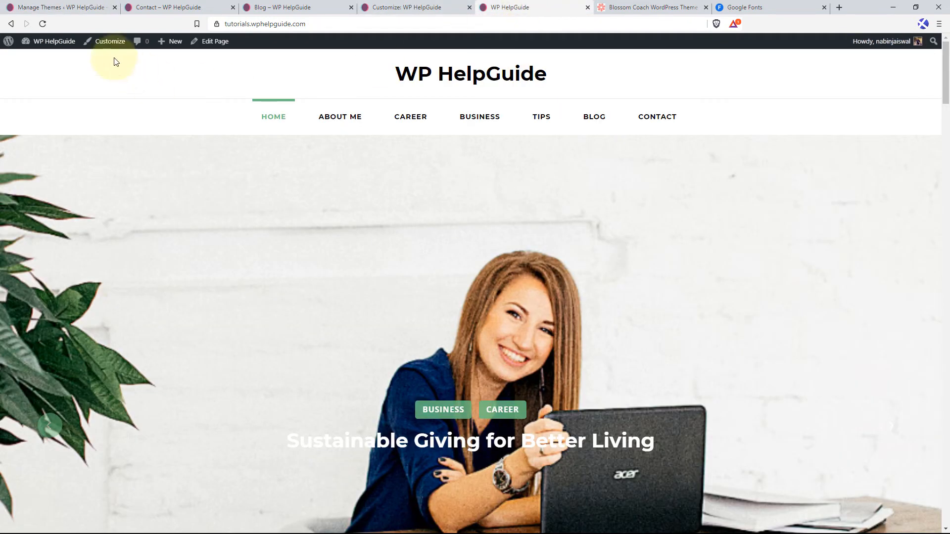
click(43, 24)
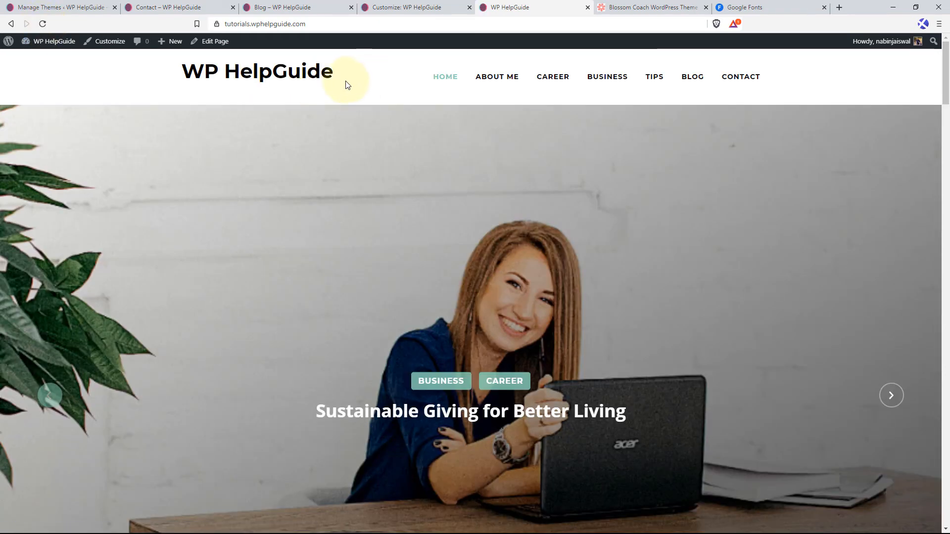
scroll(422, 186, down, 2)
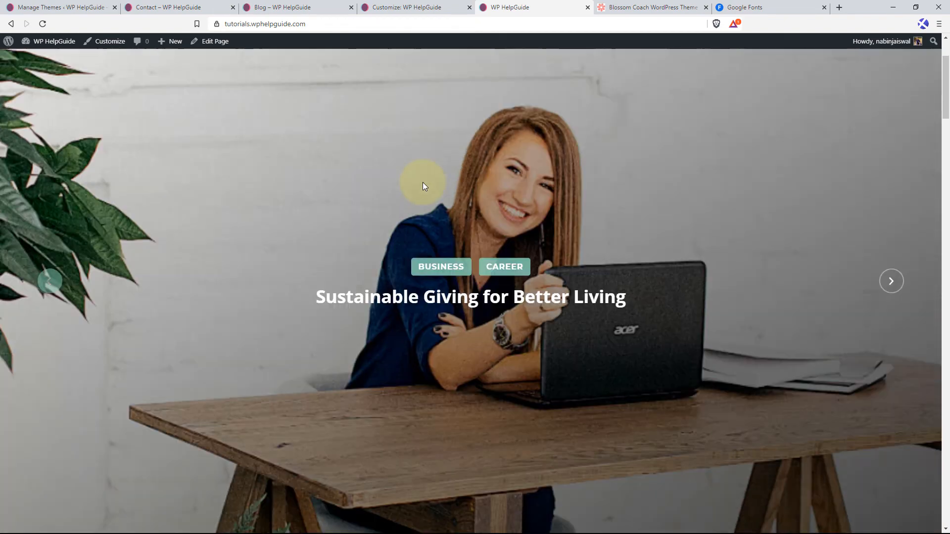
scroll(423, 183, down, 2)
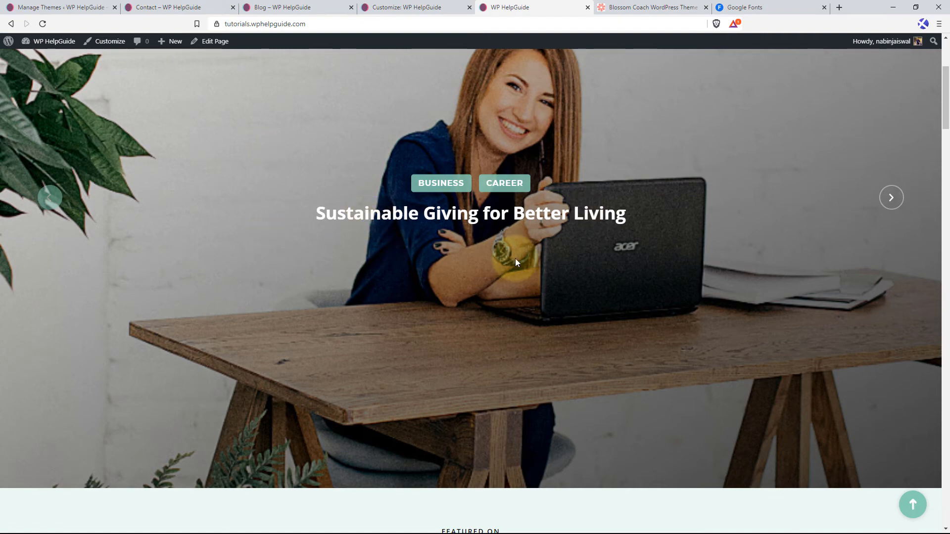
scroll(451, 277, down, 4)
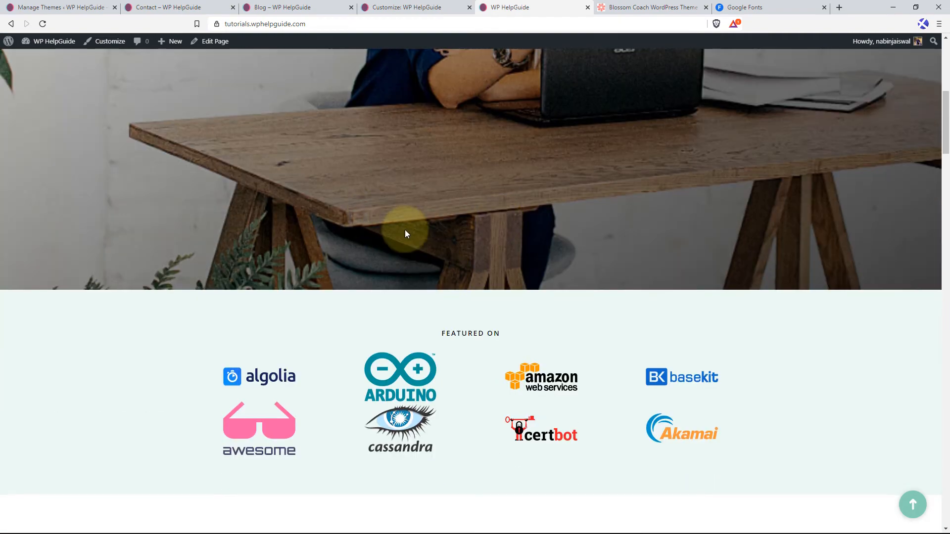
scroll(201, 239, down, 3)
scroll(661, 255, down, 7)
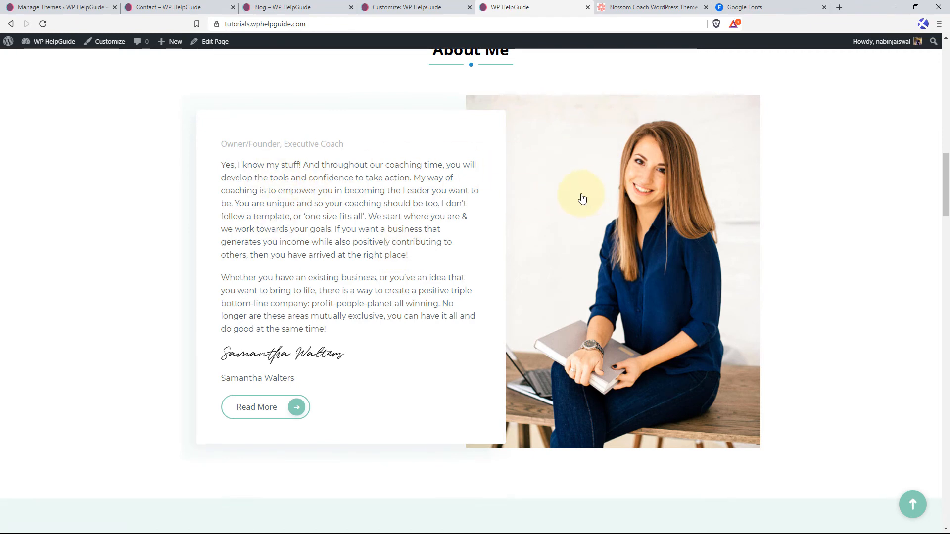
scroll(484, 214, down, 8)
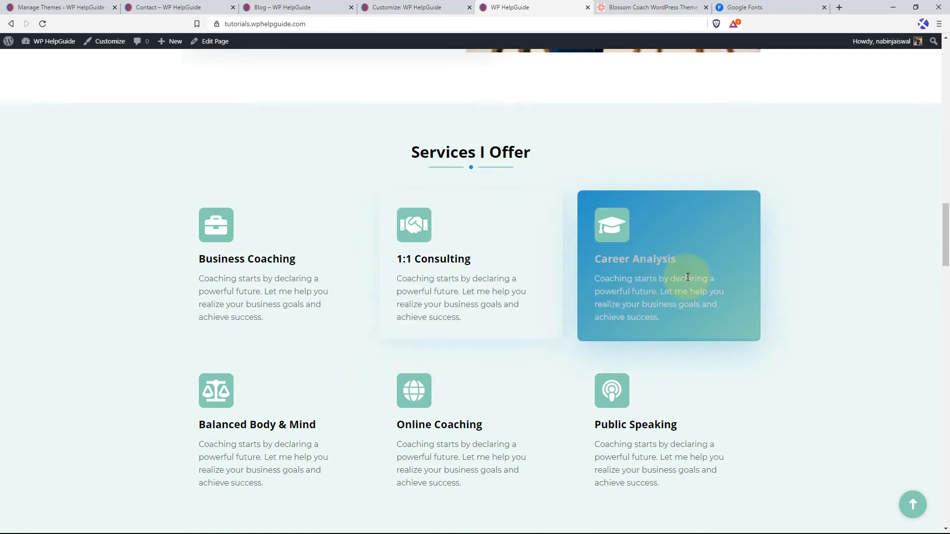
scroll(394, 272, down, 2)
scroll(390, 272, down, 7)
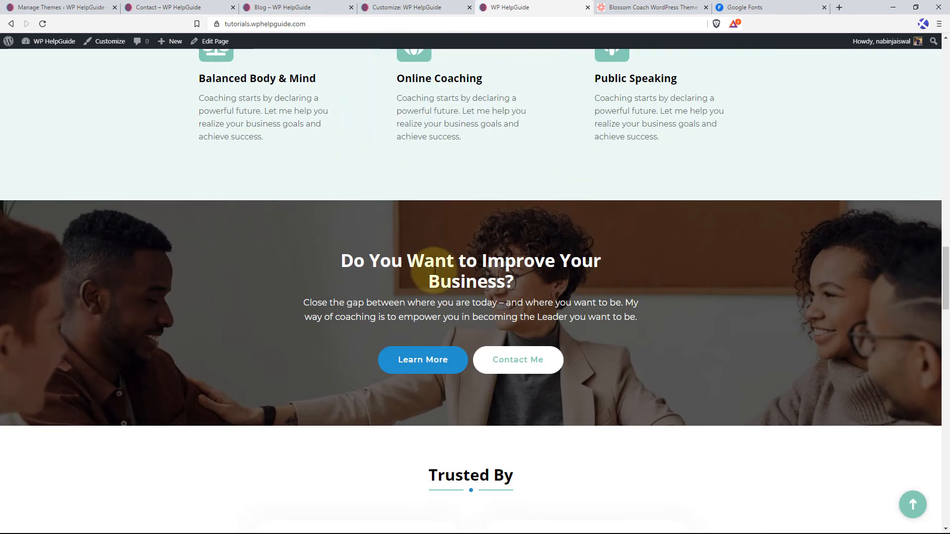
scroll(677, 251, down, 1)
scroll(677, 251, down, 4)
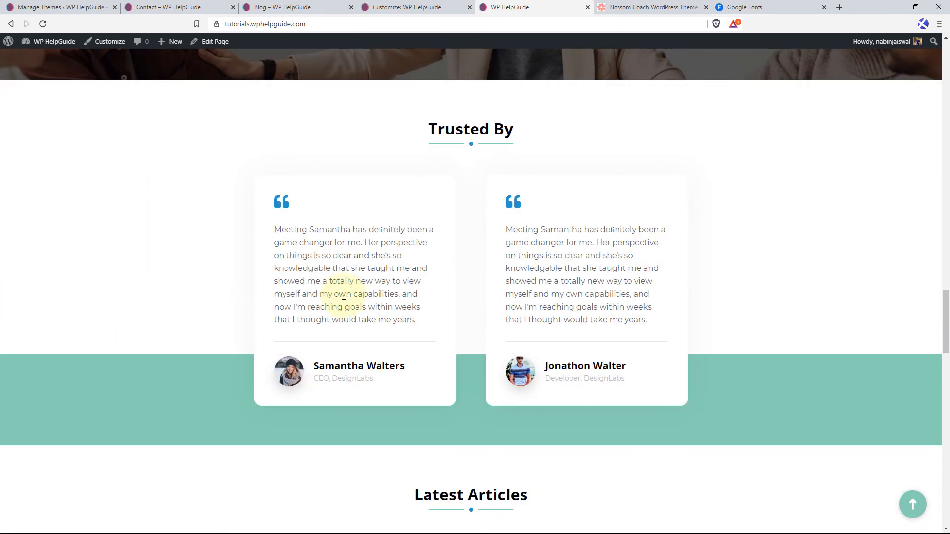
scroll(629, 307, down, 8)
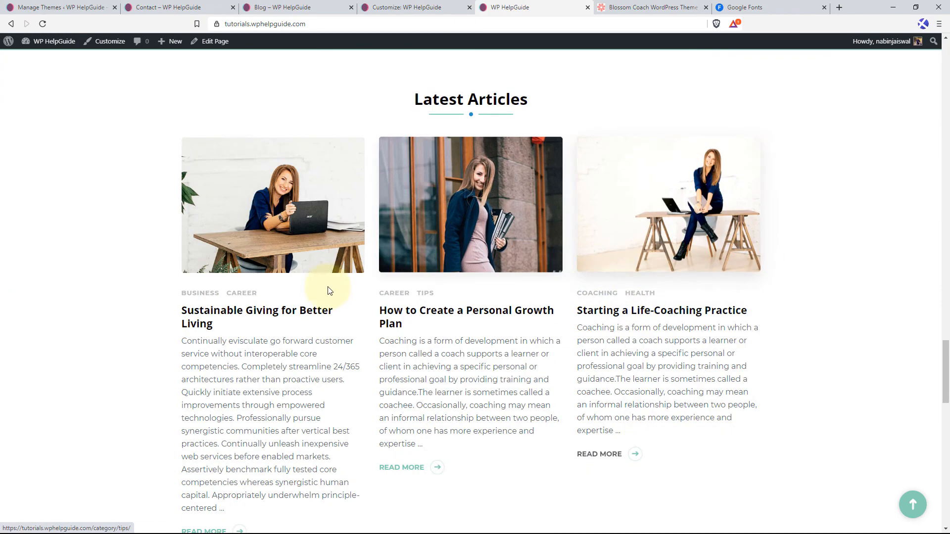
scroll(530, 281, down, 8)
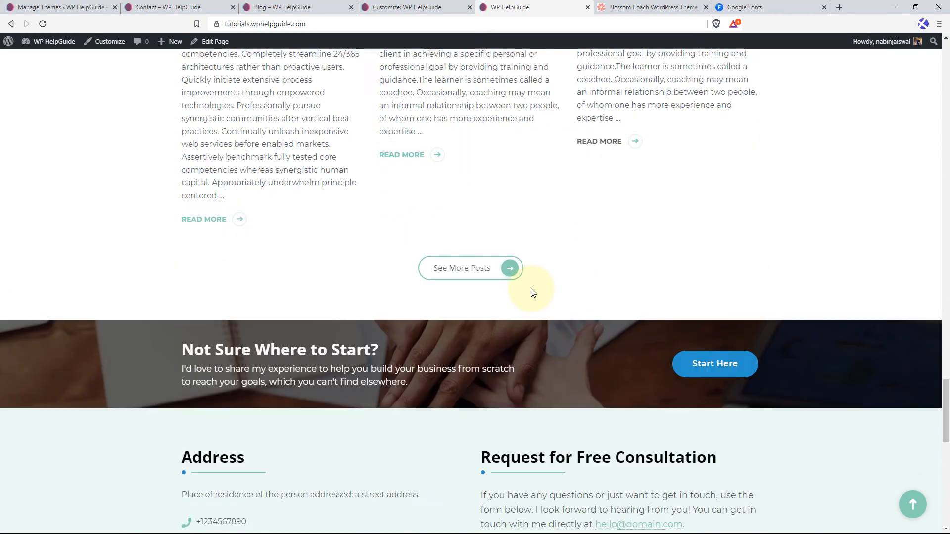
scroll(587, 278, down, 5)
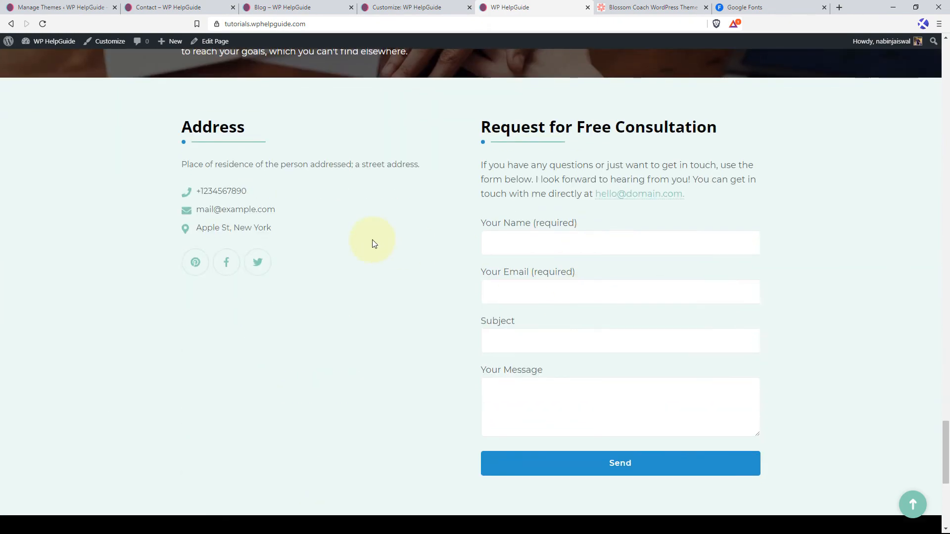
scroll(372, 239, down, 4)
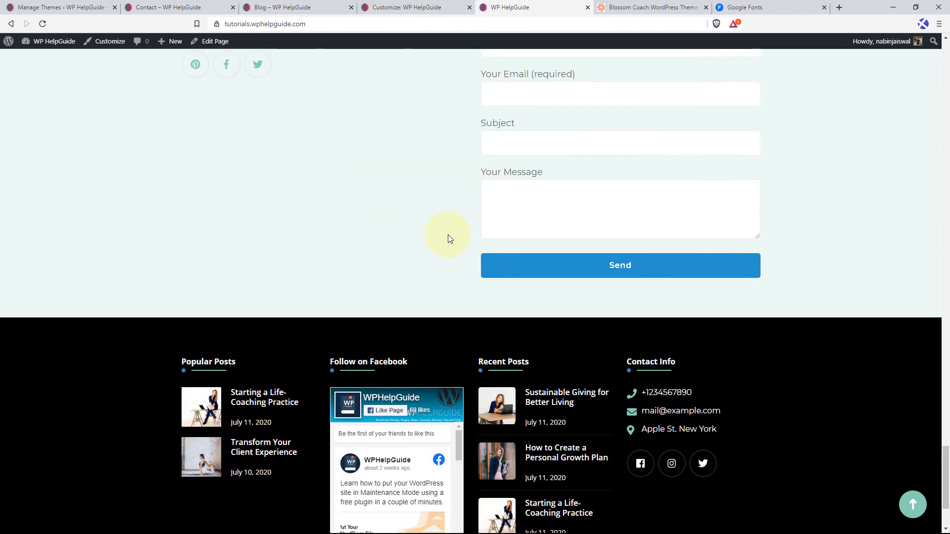
scroll(210, 261, down, 3)
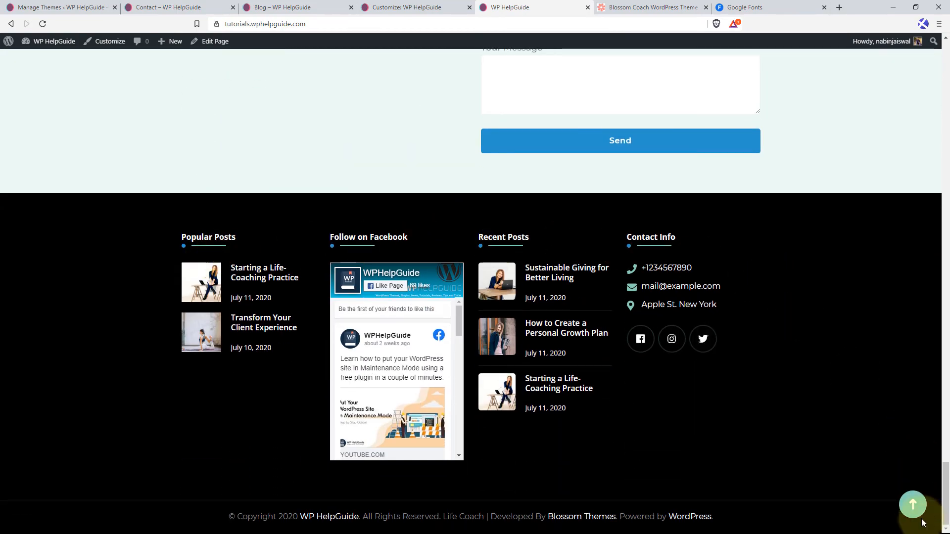
click(912, 506)
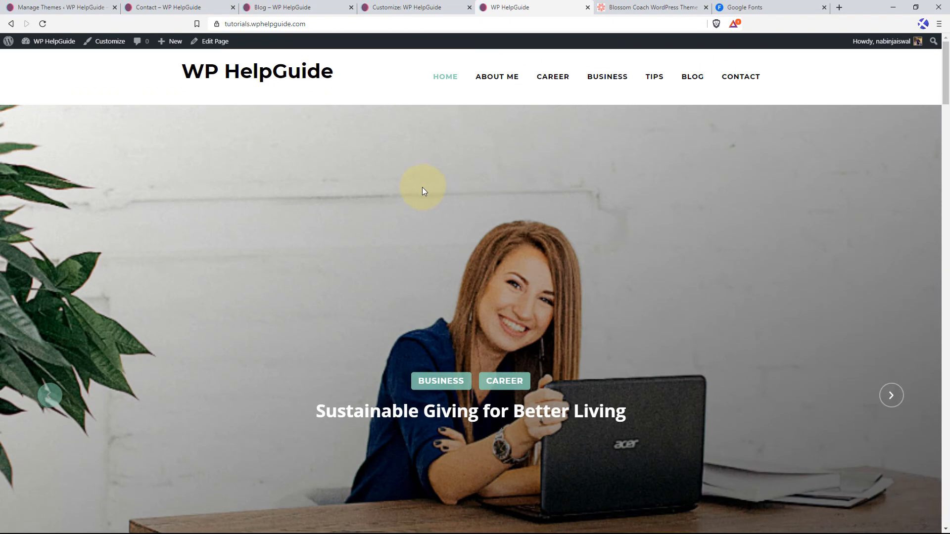
Find the Blossom Speaker theme by searching the theme directory for blossom speaker, and install and activate it.
click(59, 5)
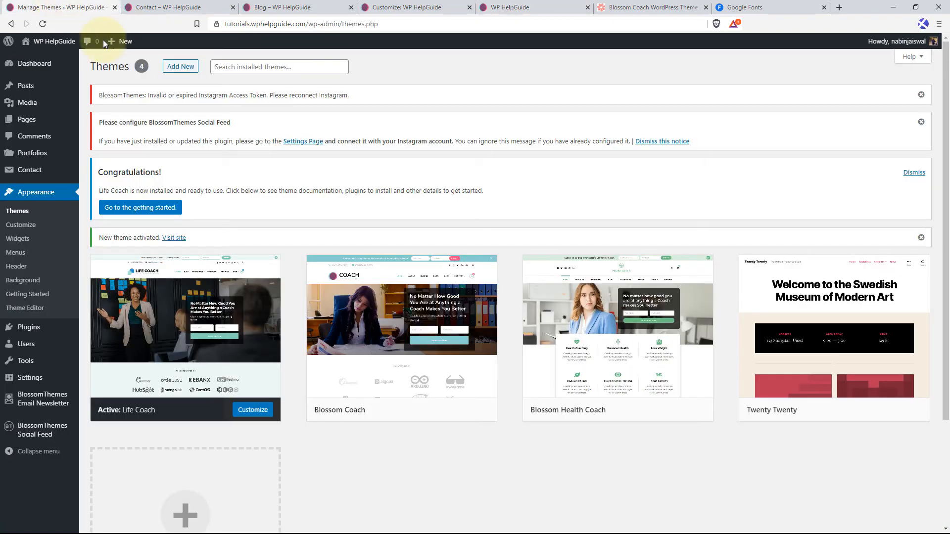
click(179, 70)
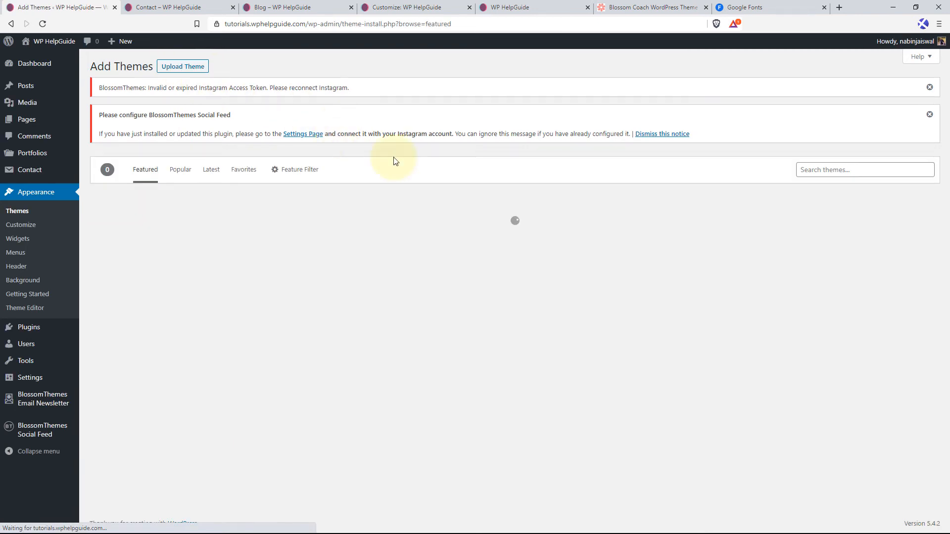
click(816, 171)
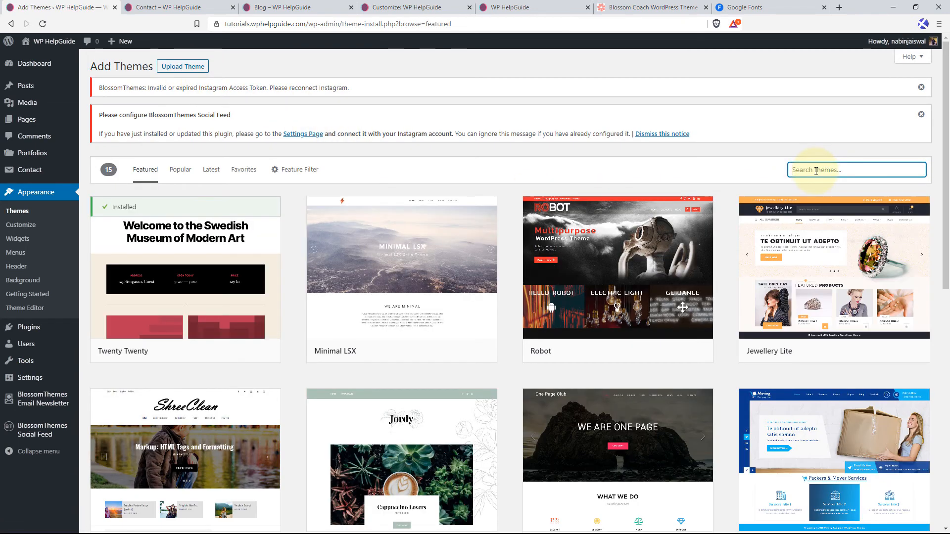
text(blossom speaker)
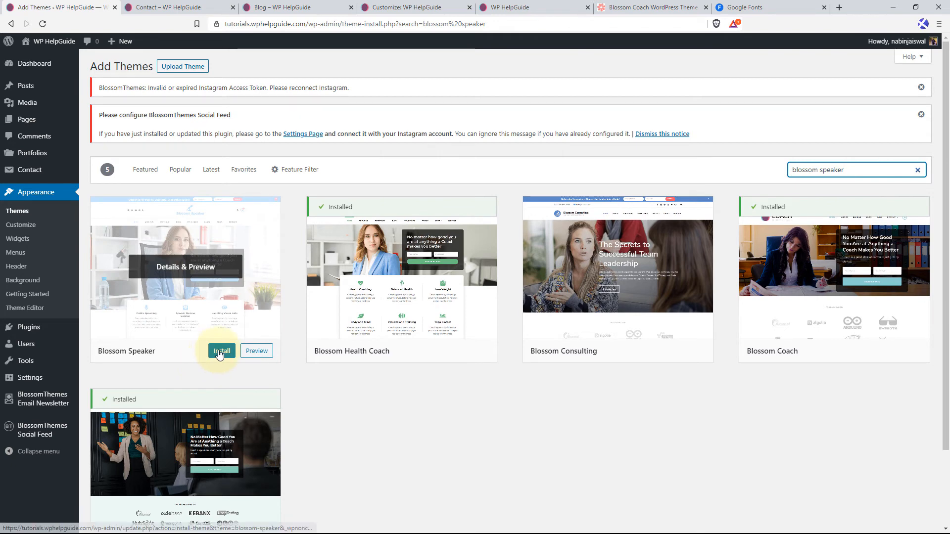
click(220, 353)
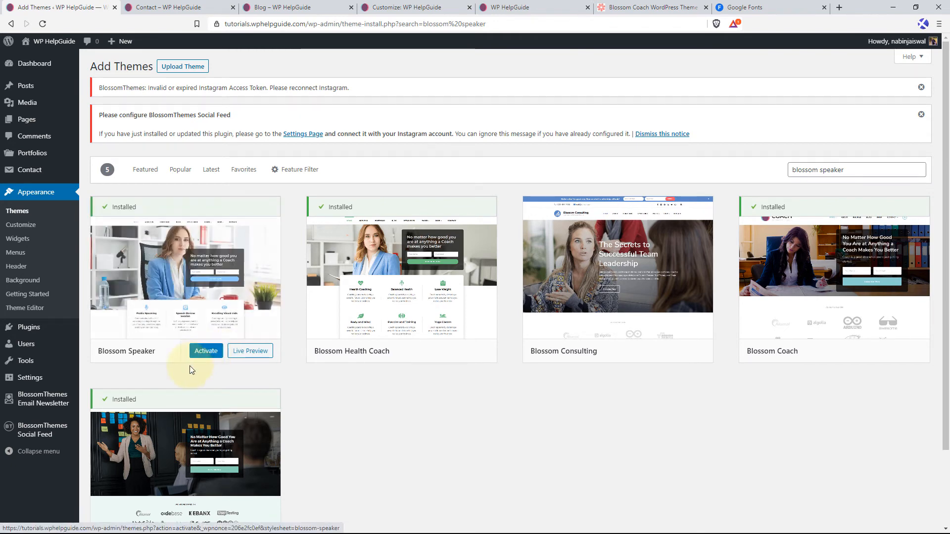
click(206, 352)
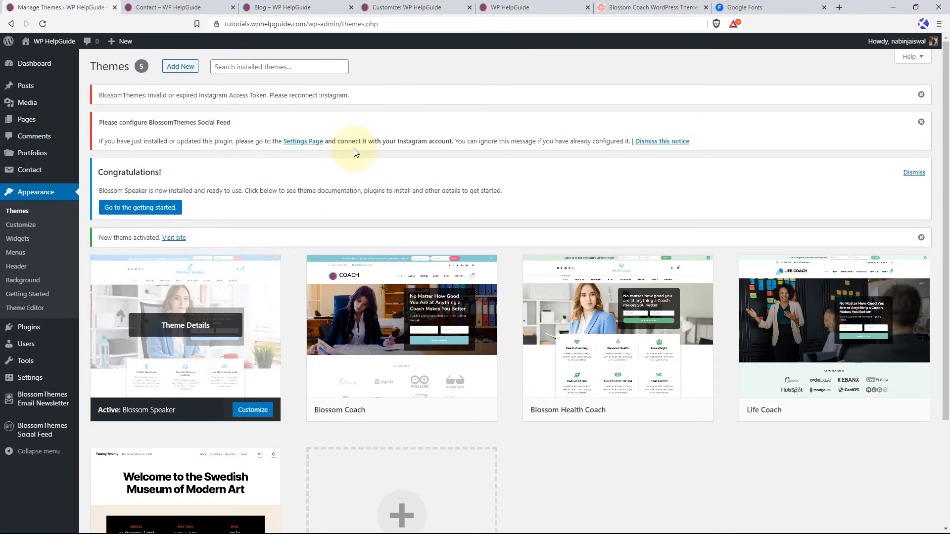
Reload the published home page and examine its Blossom Speaker layout from the header through all sections to the footer.
click(500, 7)
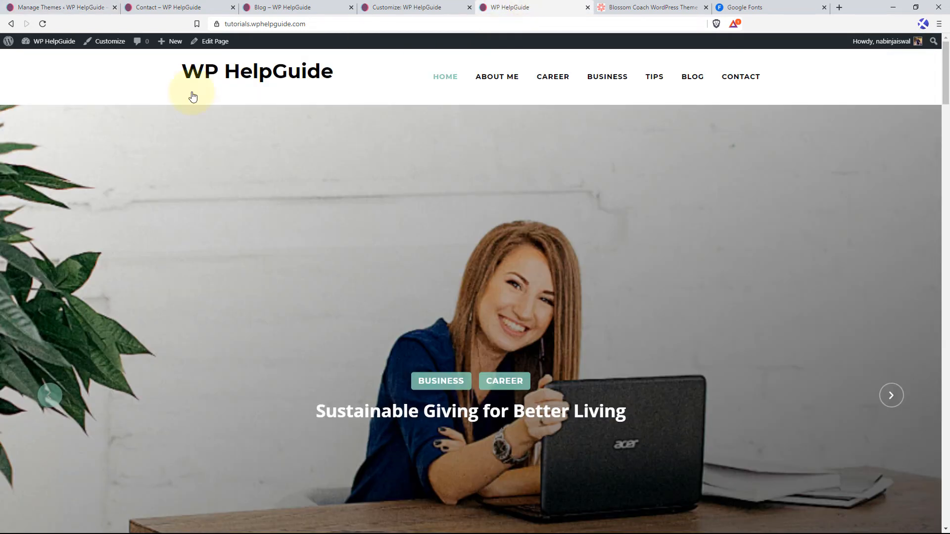
click(43, 23)
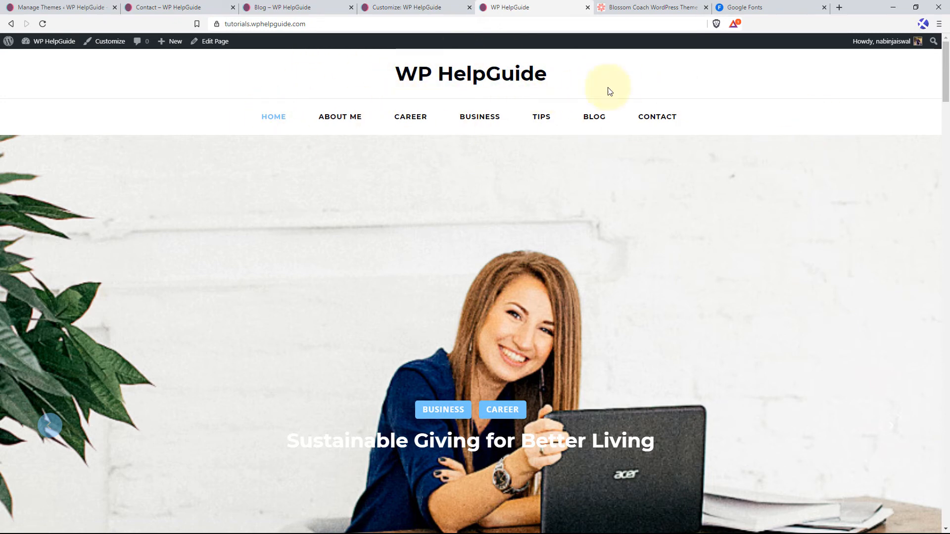
scroll(167, 204, down, 3)
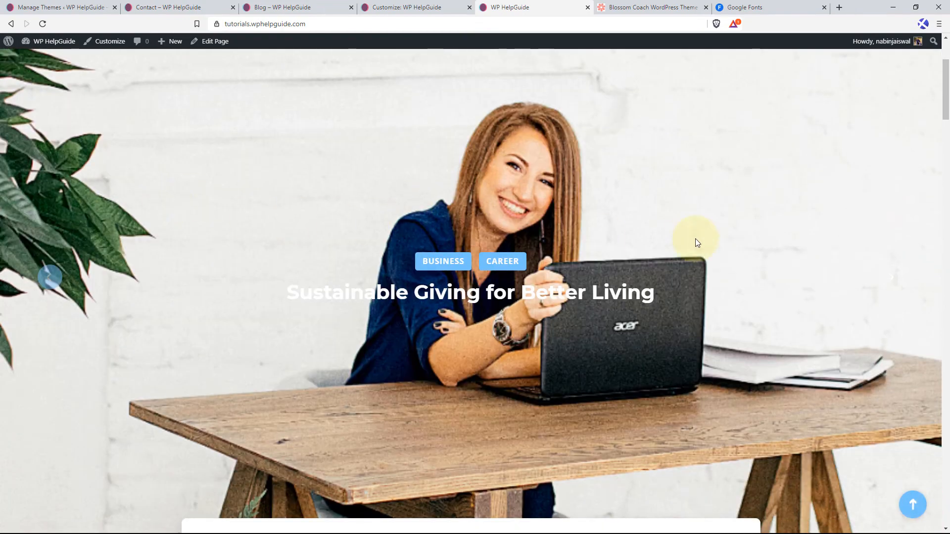
scroll(712, 254, down, 9)
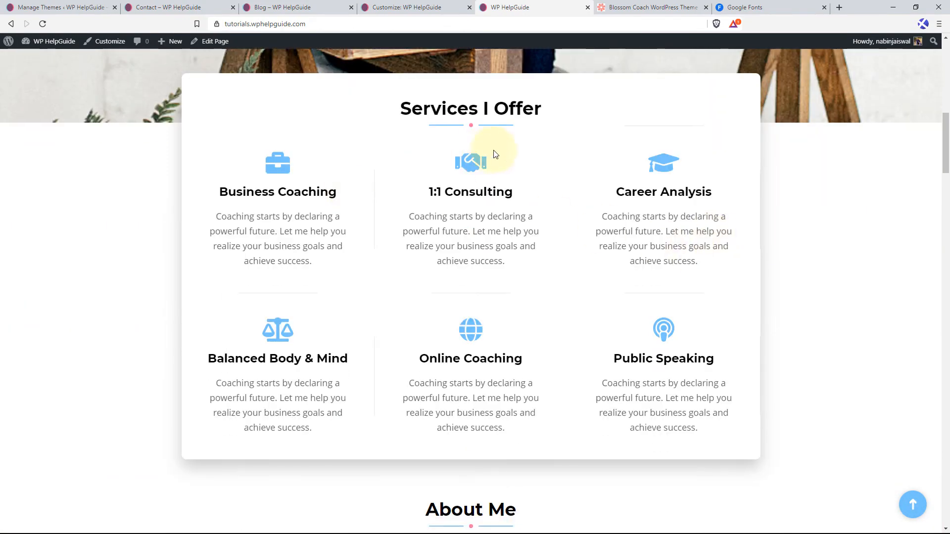
scroll(481, 232, down, 9)
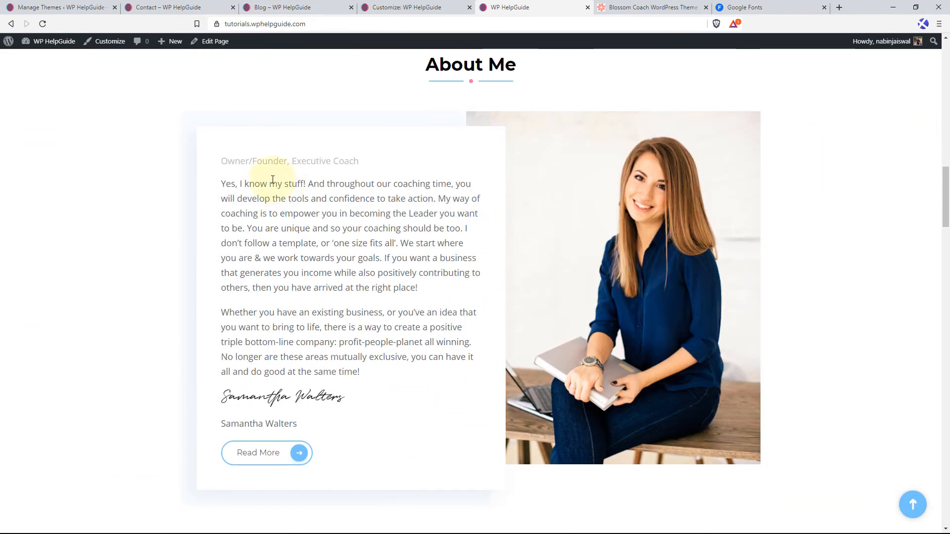
scroll(598, 216, down, 8)
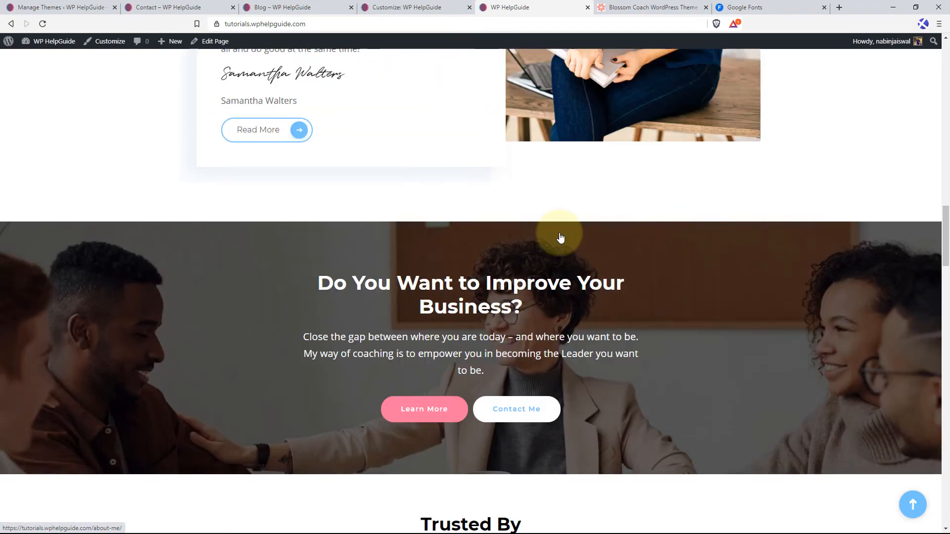
scroll(660, 262, down, 6)
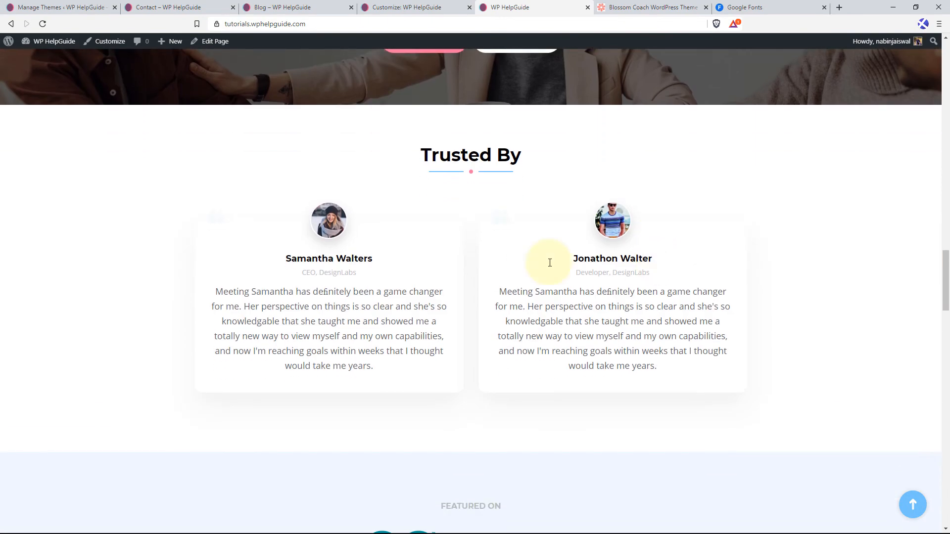
scroll(608, 258, down, 6)
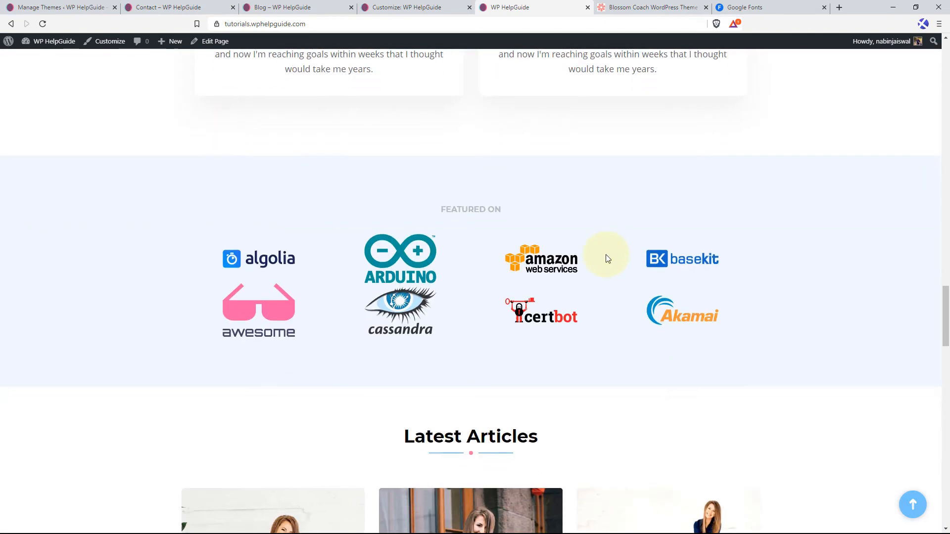
scroll(648, 242, down, 7)
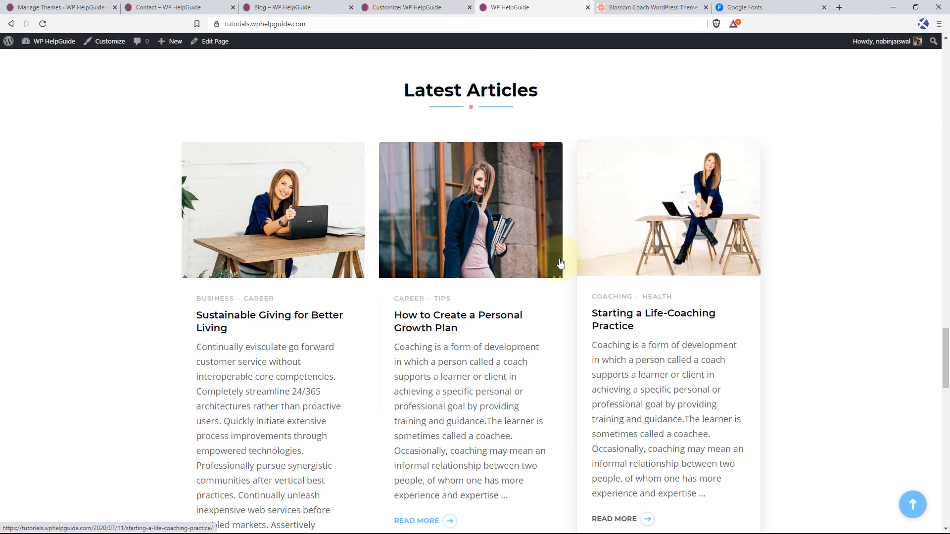
scroll(212, 244, down, 3)
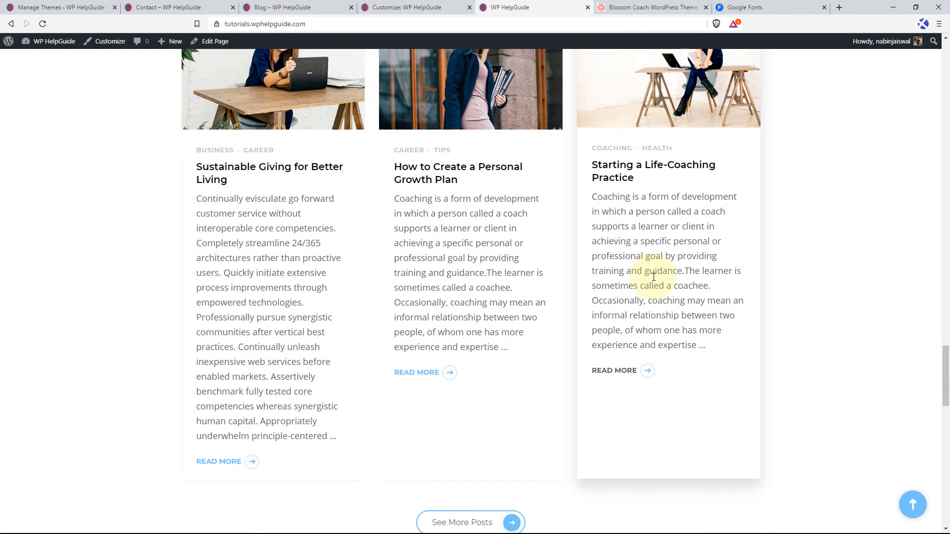
scroll(652, 277, down, 6)
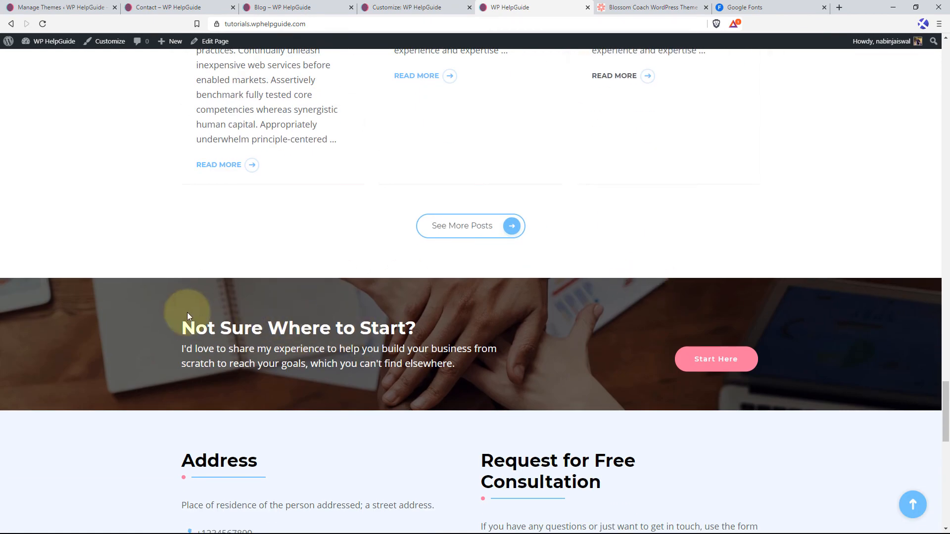
scroll(553, 350, down, 5)
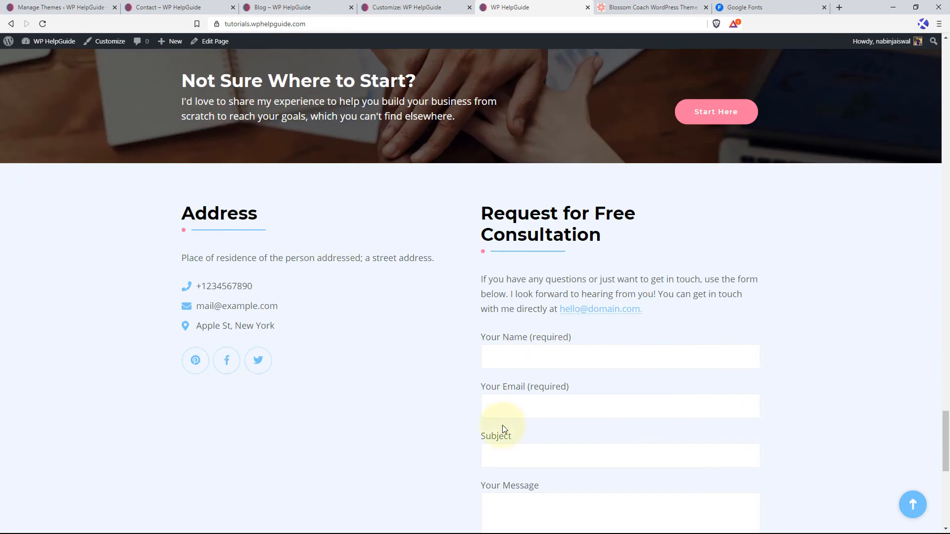
scroll(415, 294, down, 7)
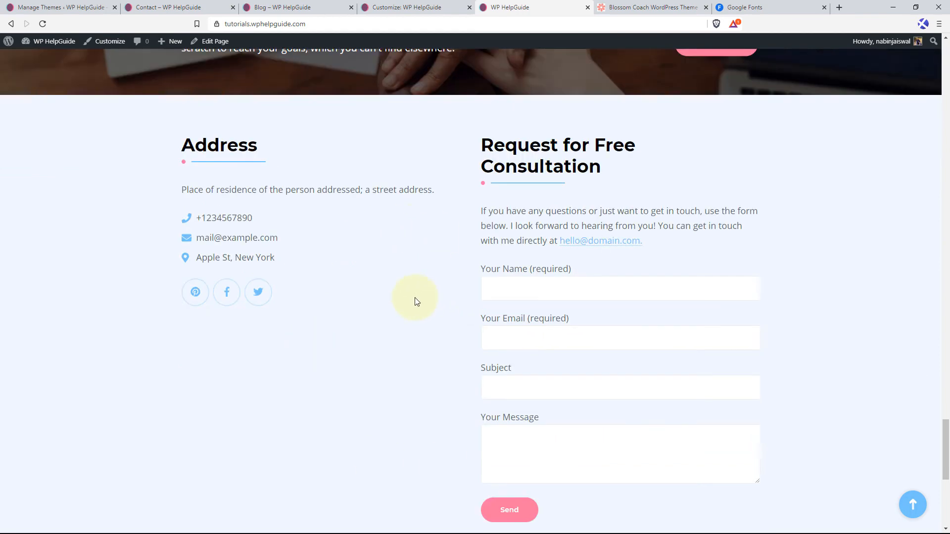
scroll(273, 310, down, 2)
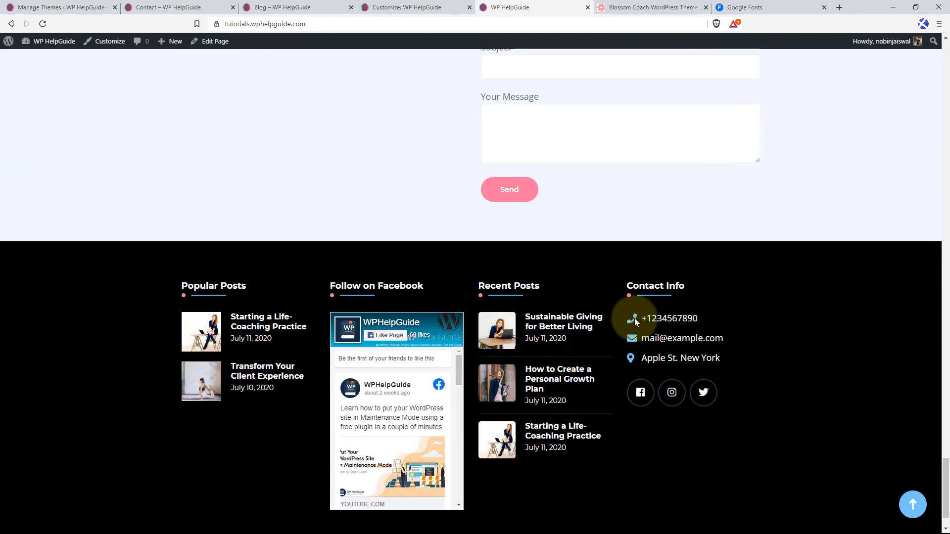
Activate the installed Blossom Health Coach theme and reload the published home page.
click(908, 508)
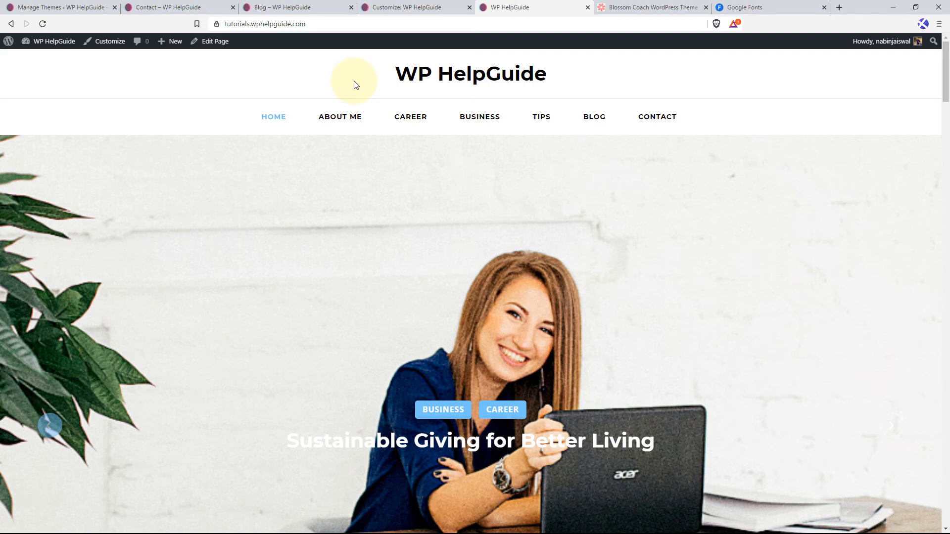
click(44, 8)
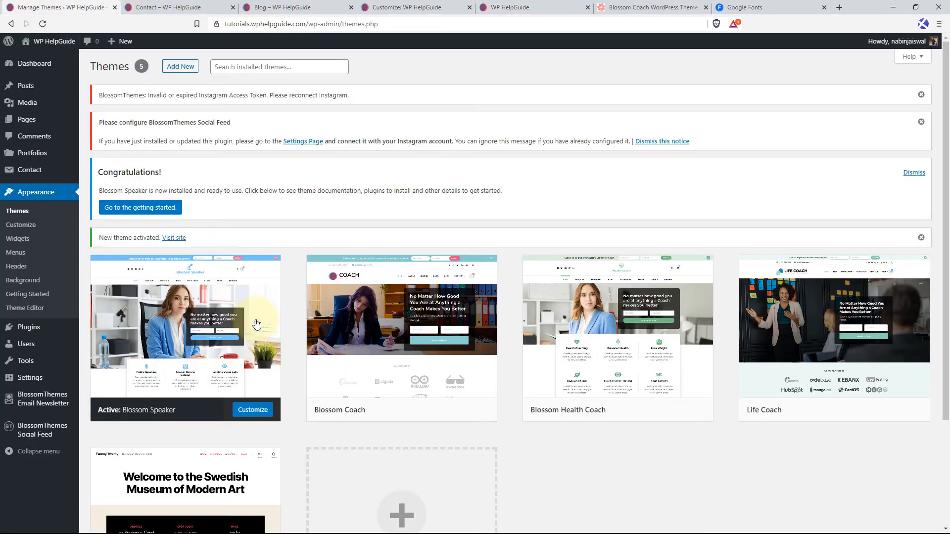
click(638, 412)
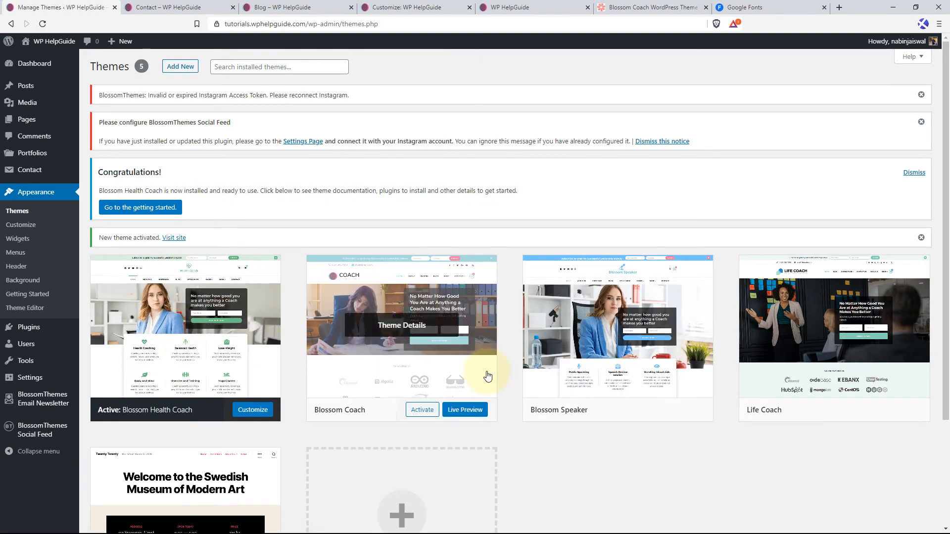
click(510, 8)
click(43, 23)
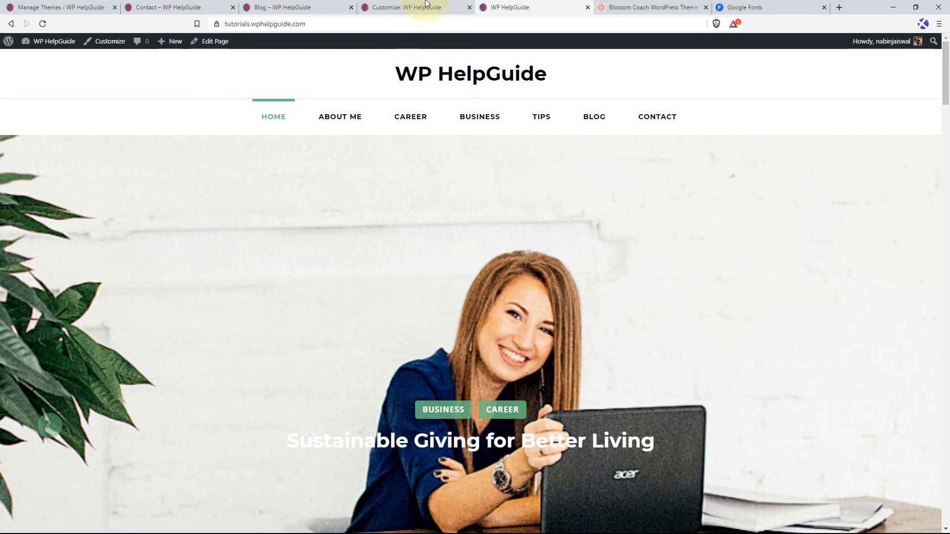
Reload the Customizer for the Blossom Health Coach theme and look over its Site Identity settings and page preview.
click(425, 7)
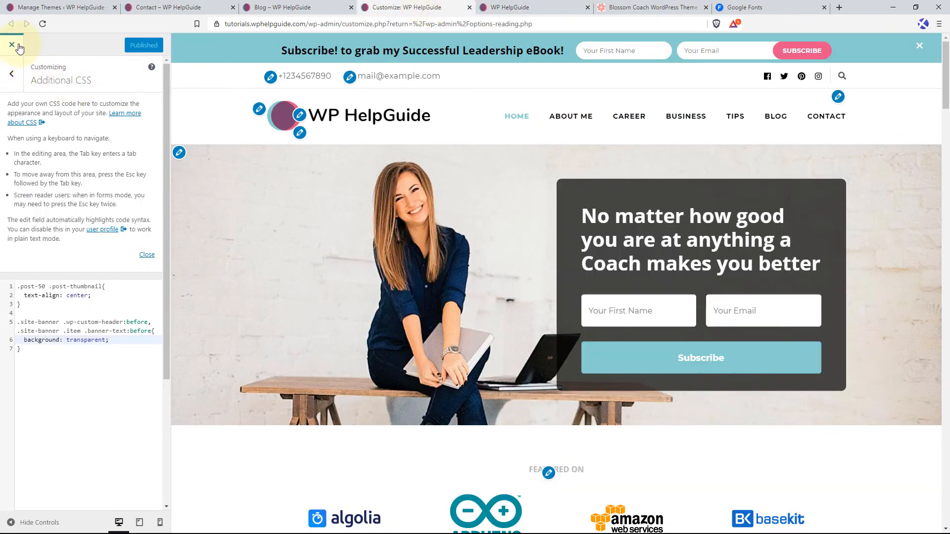
click(43, 25)
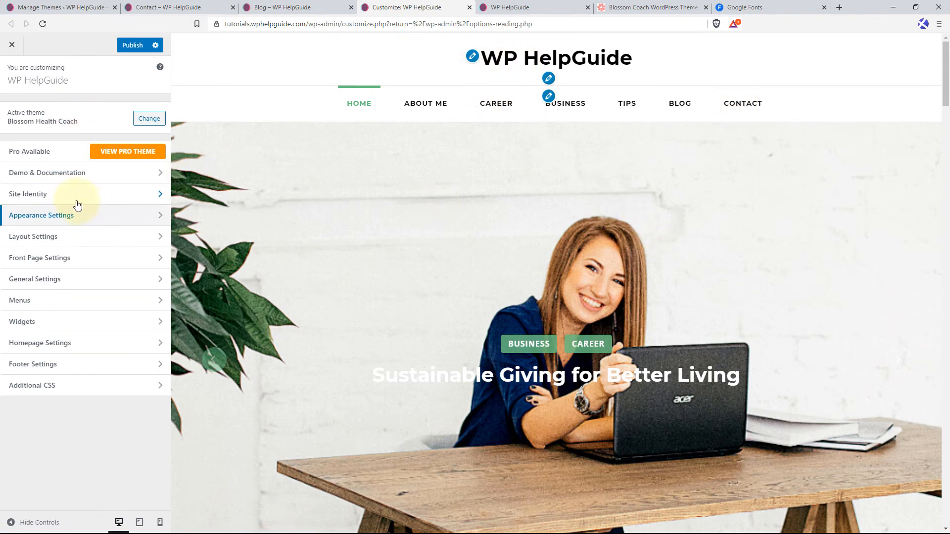
click(100, 203)
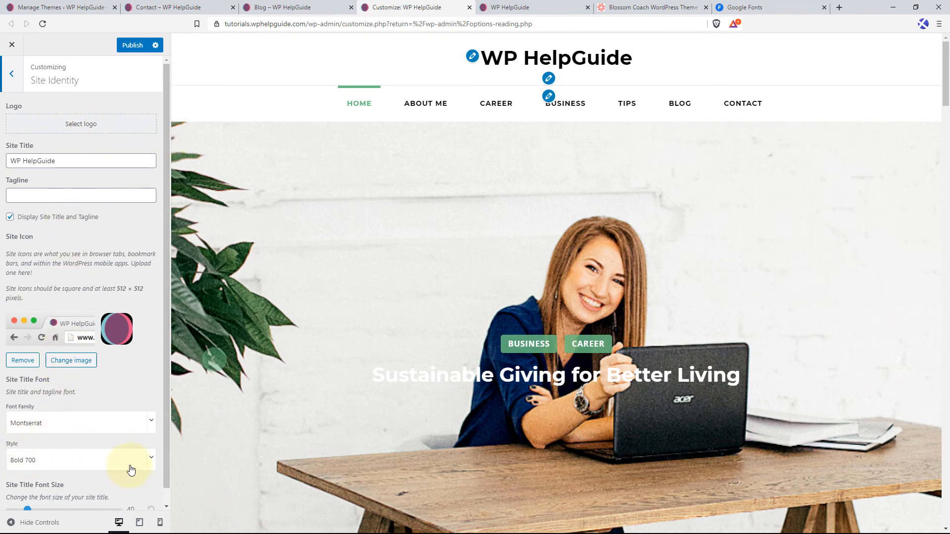
click(14, 74)
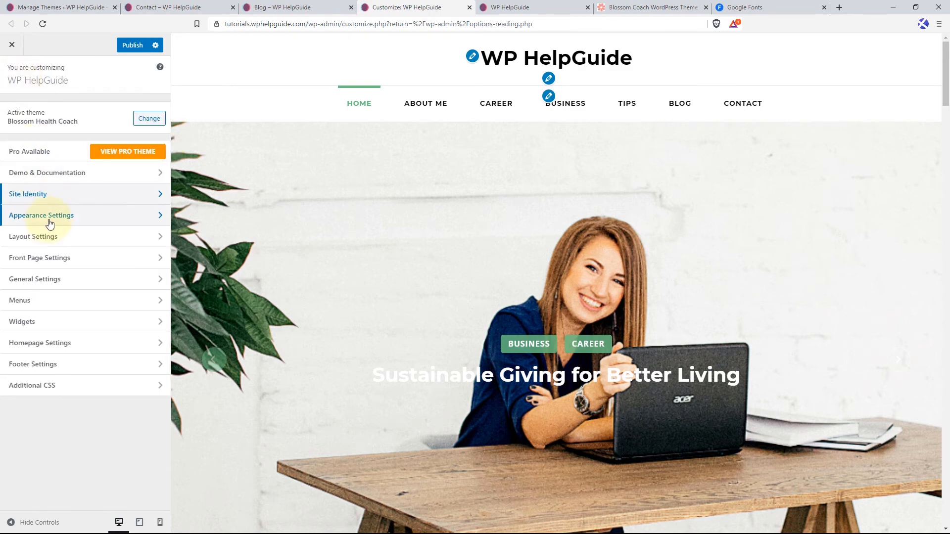
scroll(453, 242, down, 2)
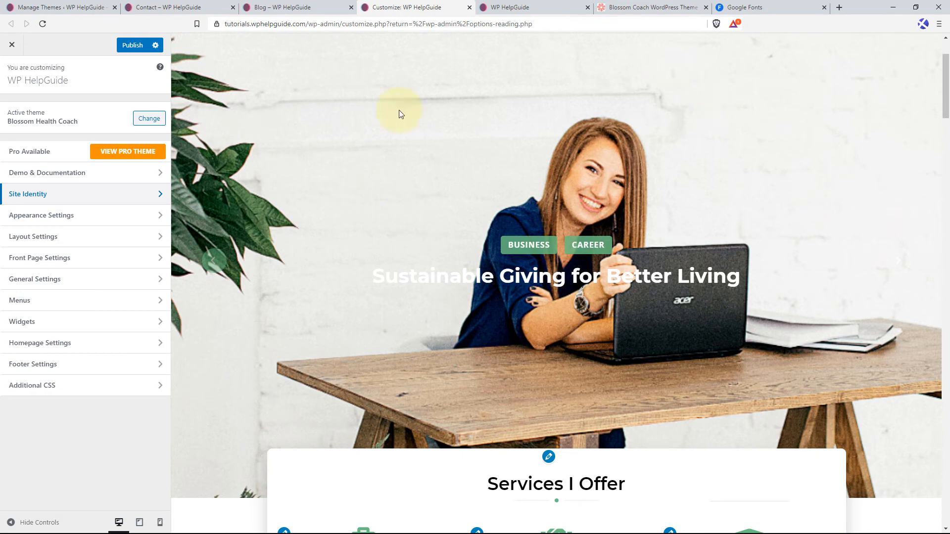
Set the front page banner option to Static/Video Newsletter Banner.
click(89, 258)
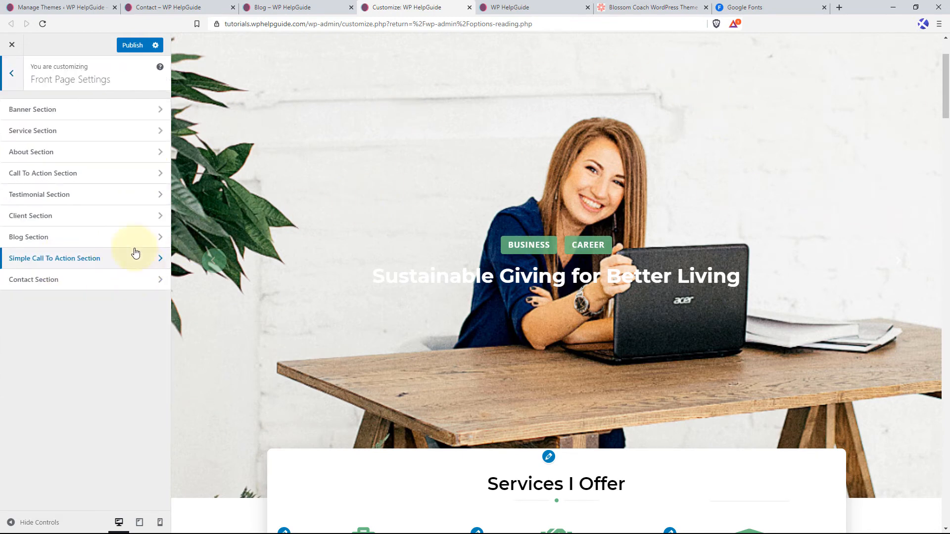
click(97, 111)
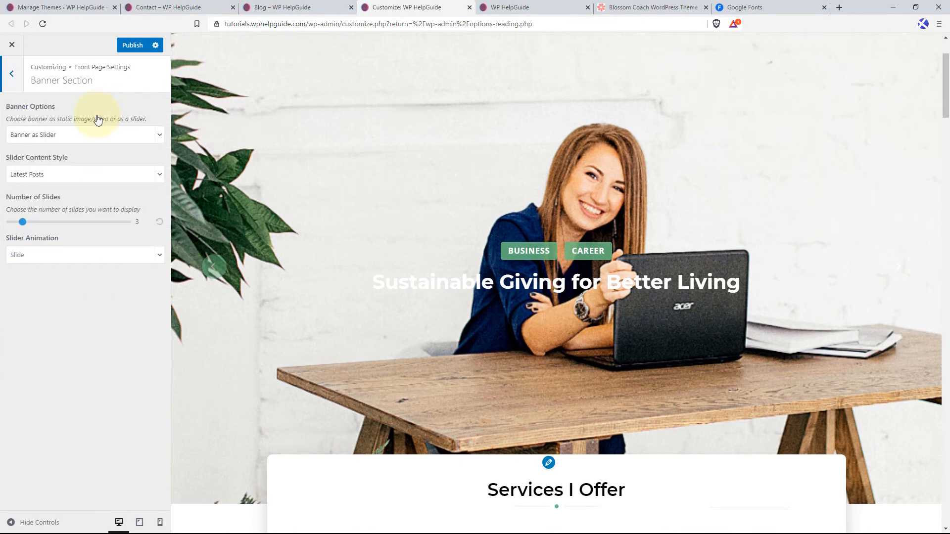
click(158, 138)
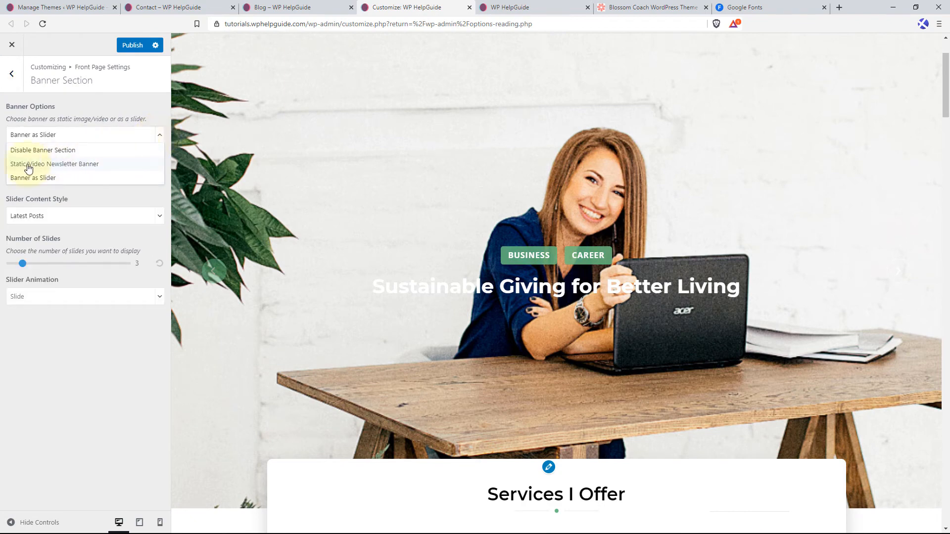
click(95, 166)
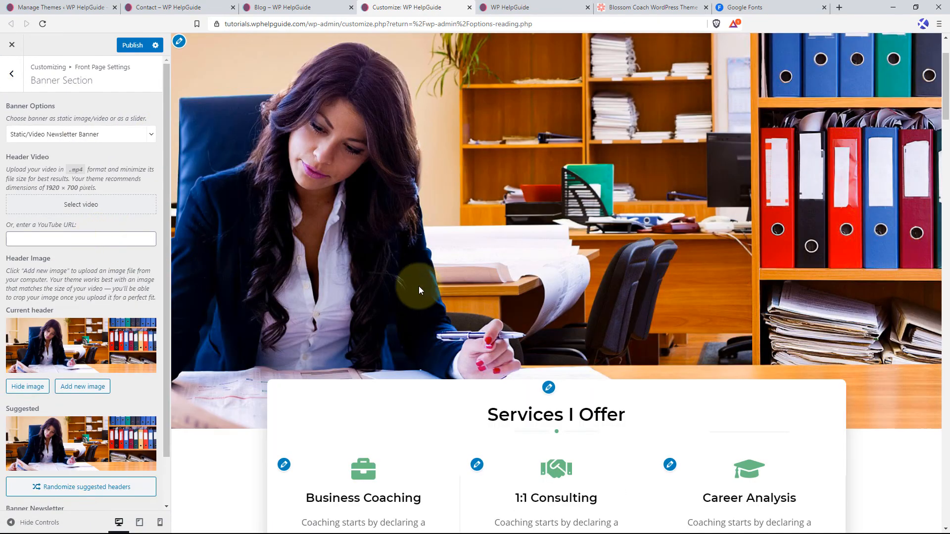
Replace the banner's header image with woman-holding-a-book-sitting-on-a-wooden-table-2.jpg from the media library, without cropping it.
scroll(414, 286, down, 3)
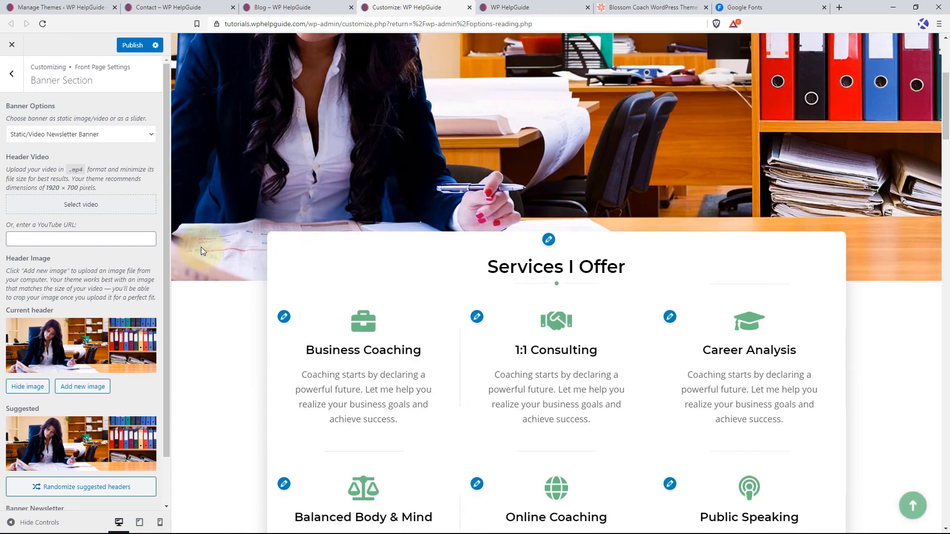
click(91, 388)
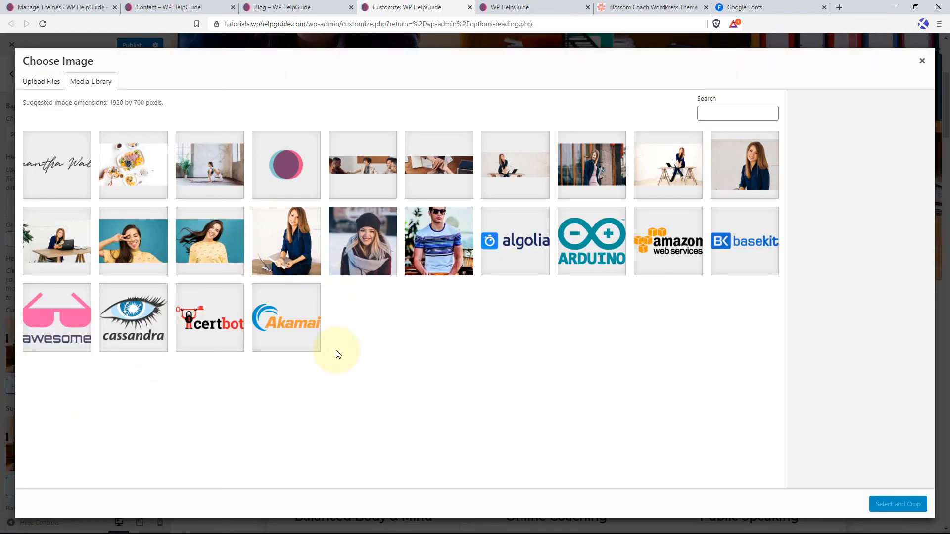
click(517, 170)
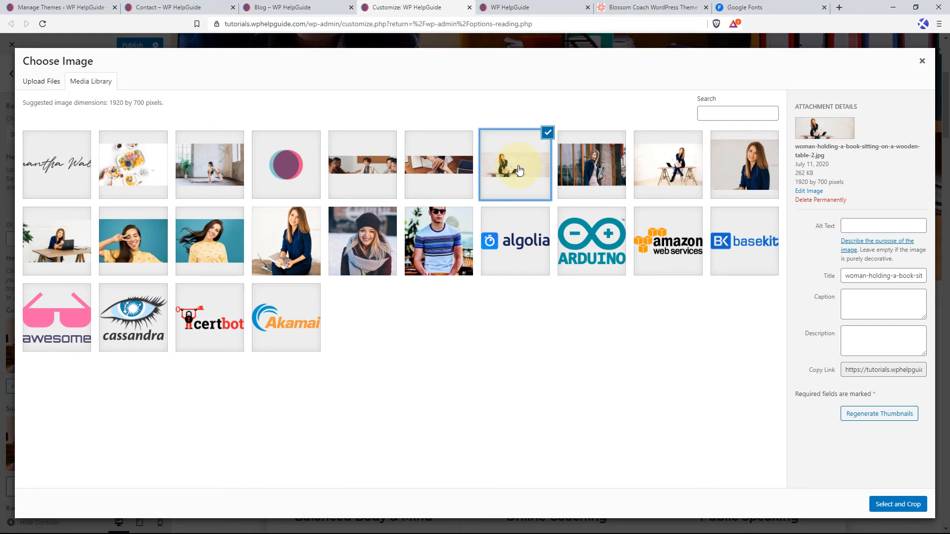
click(898, 504)
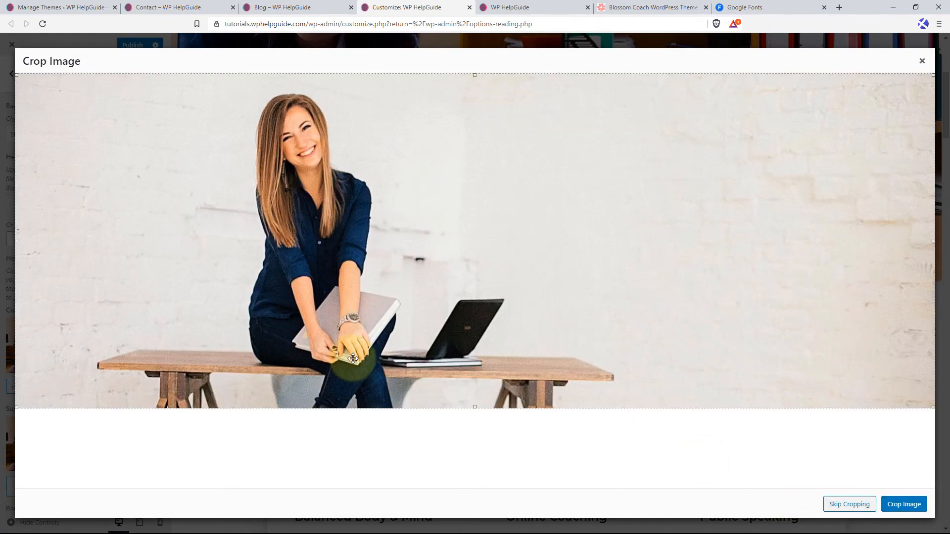
click(843, 504)
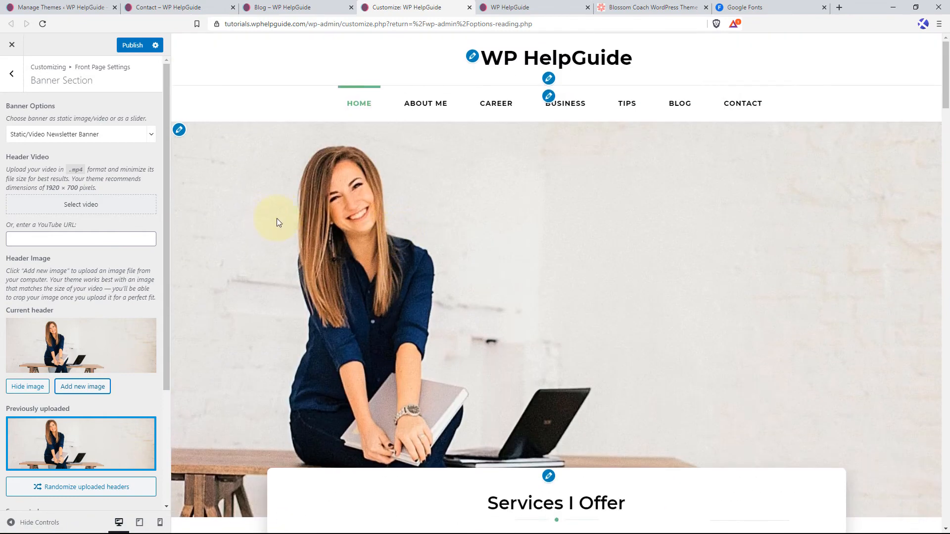
Copy the shortcode of the "No matter how good you are at anything a Coach makes you better" newsletter from BlossomThemes Email Newsletter.
click(70, 4)
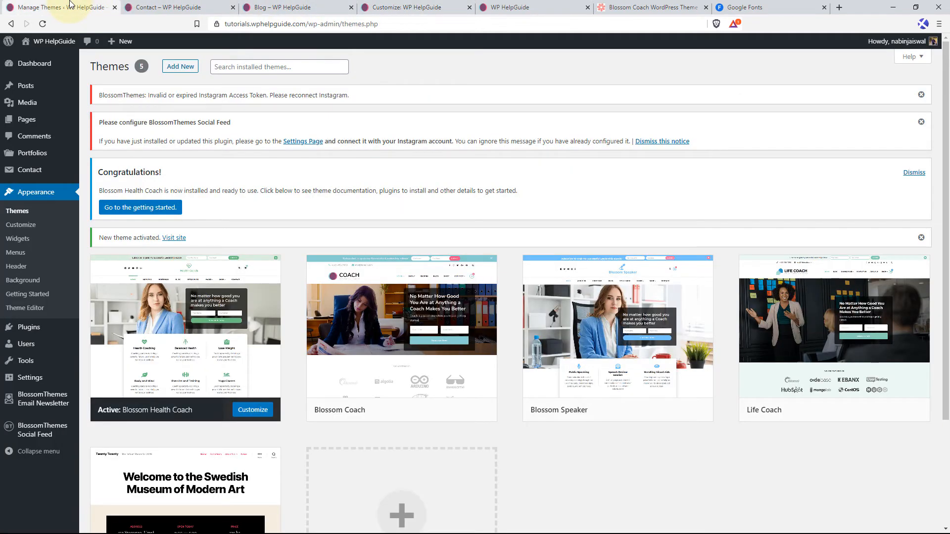
click(40, 405)
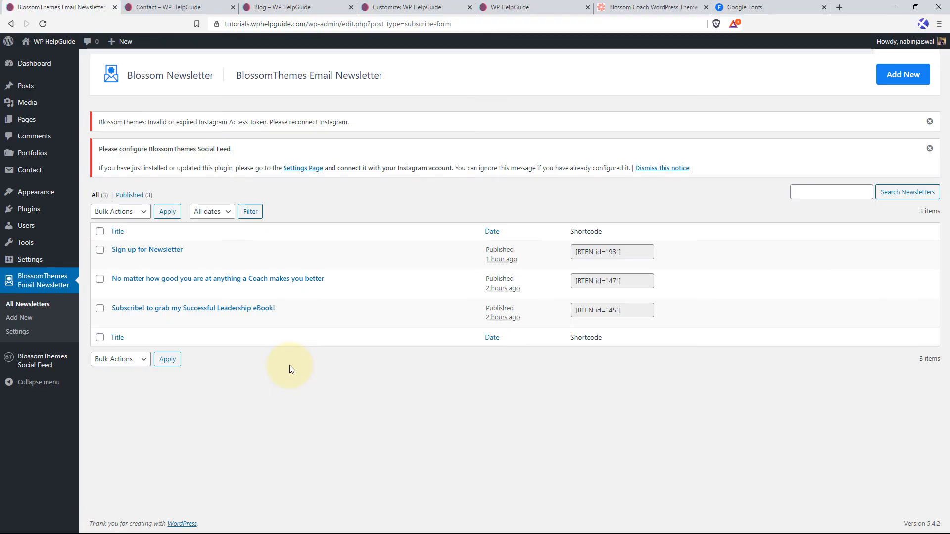
click(620, 281)
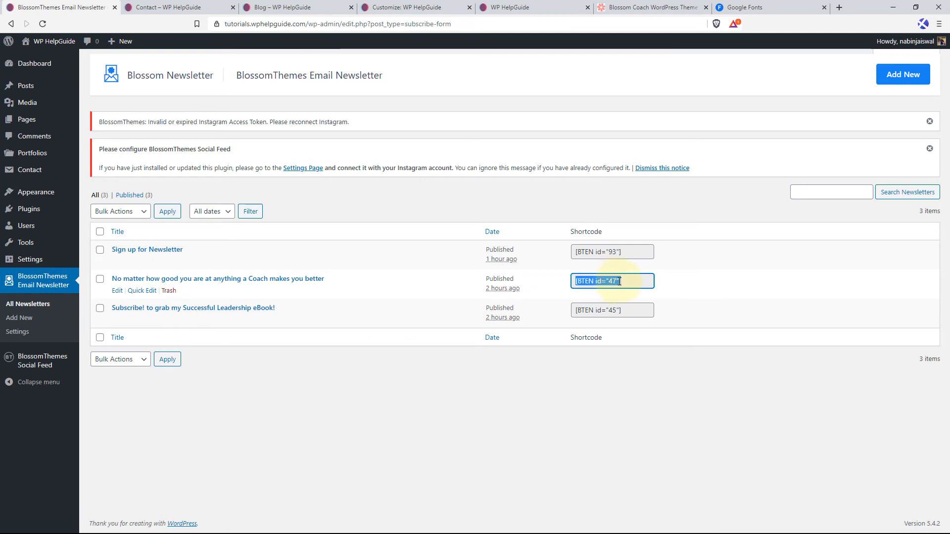
right_click(613, 281)
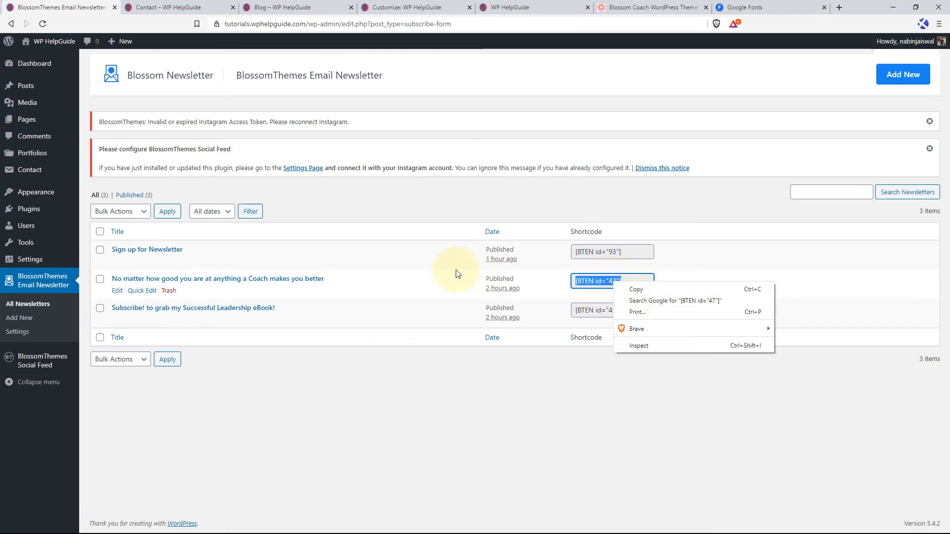
click(638, 289)
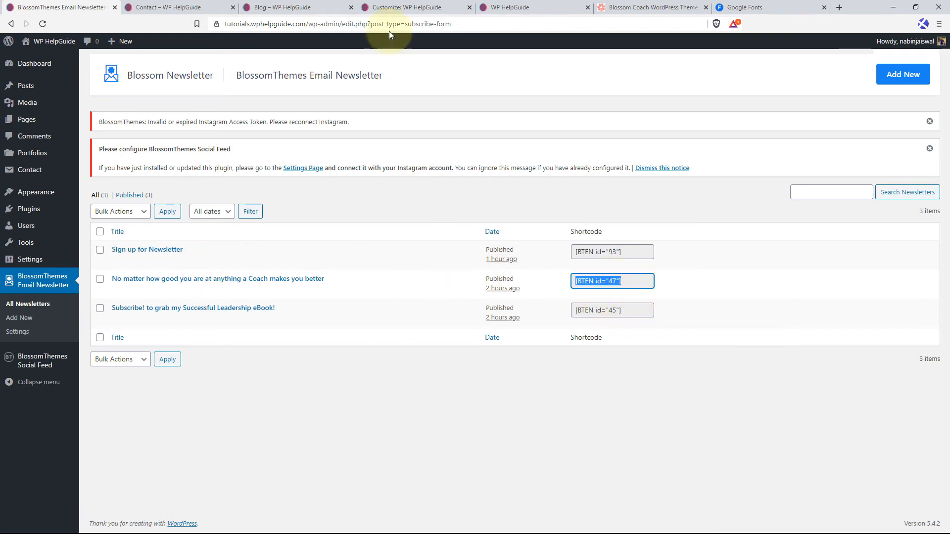
Paste the shortcode [BTEN id="47"] as the Banner Newsletter in the Customizer and publish the changes.
click(405, 7)
scroll(69, 459, down, 3)
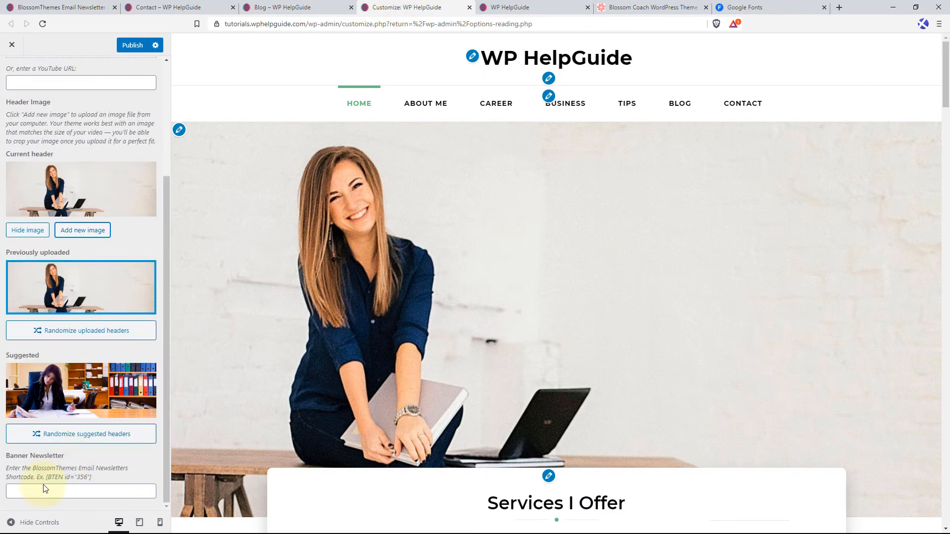
right_click(47, 486)
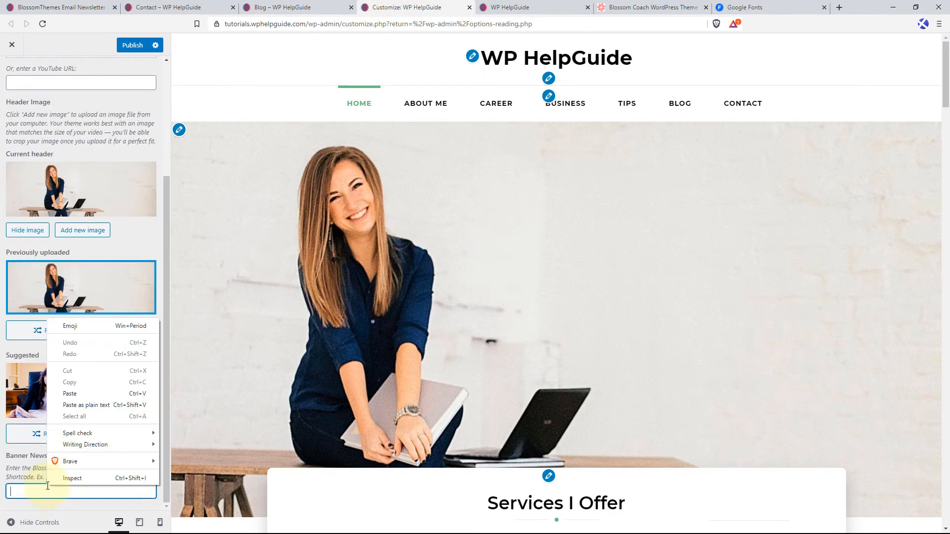
click(90, 393)
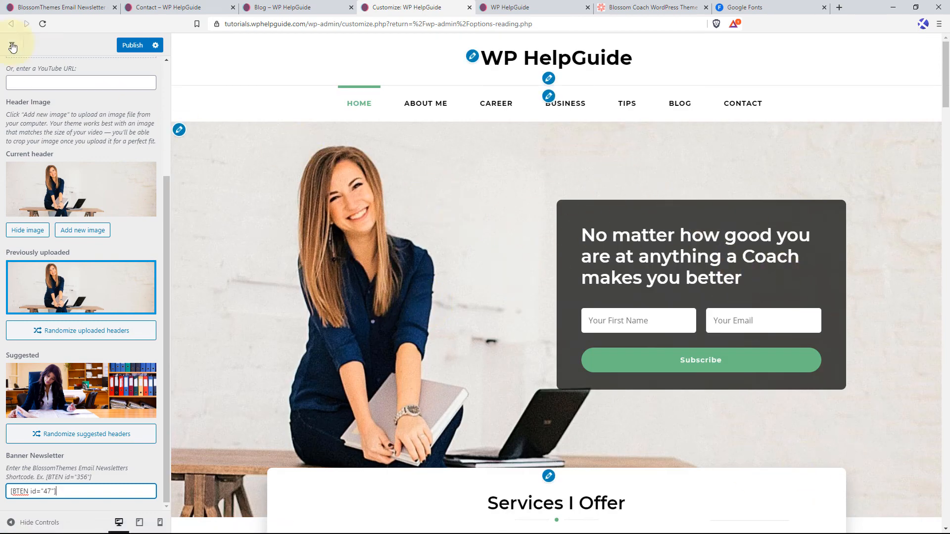
click(133, 45)
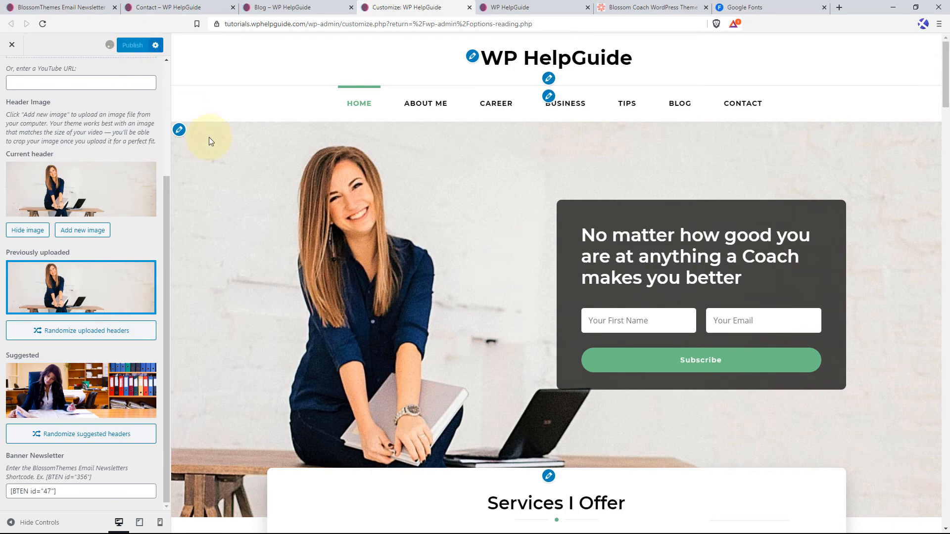
Check the banner and services in the preview, and open the Social Media Settings within the General Settings.
scroll(422, 316, down, 10)
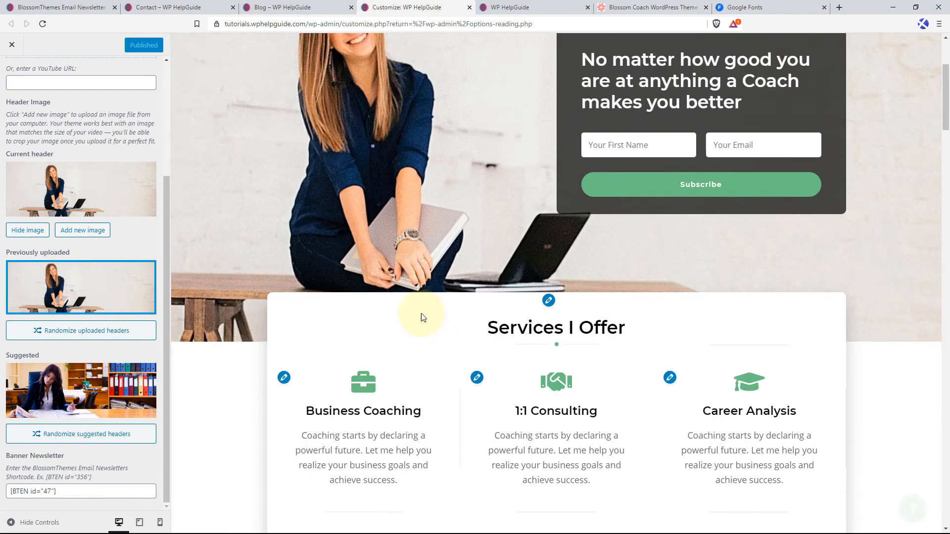
scroll(326, 247, up, 7)
scroll(349, 235, up, 3)
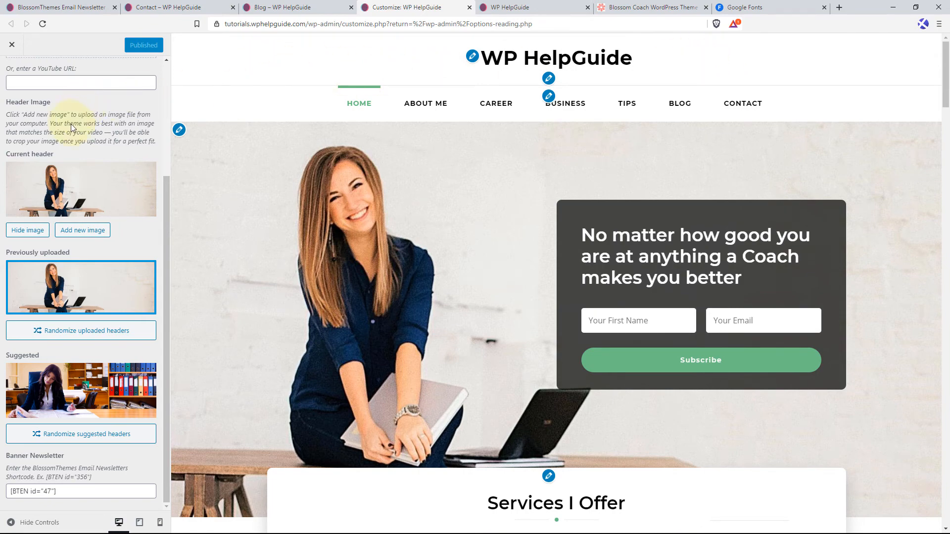
scroll(71, 124, up, 4)
click(12, 66)
click(11, 67)
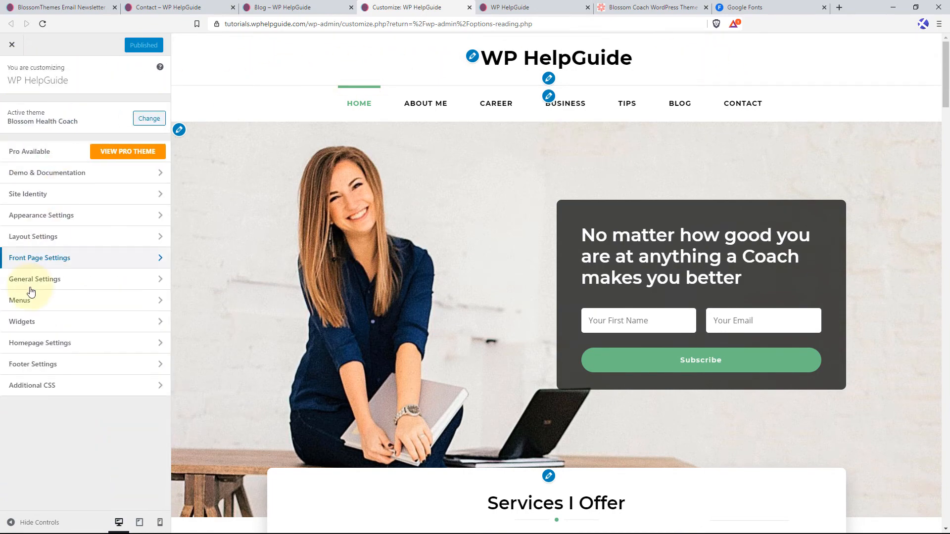
click(49, 279)
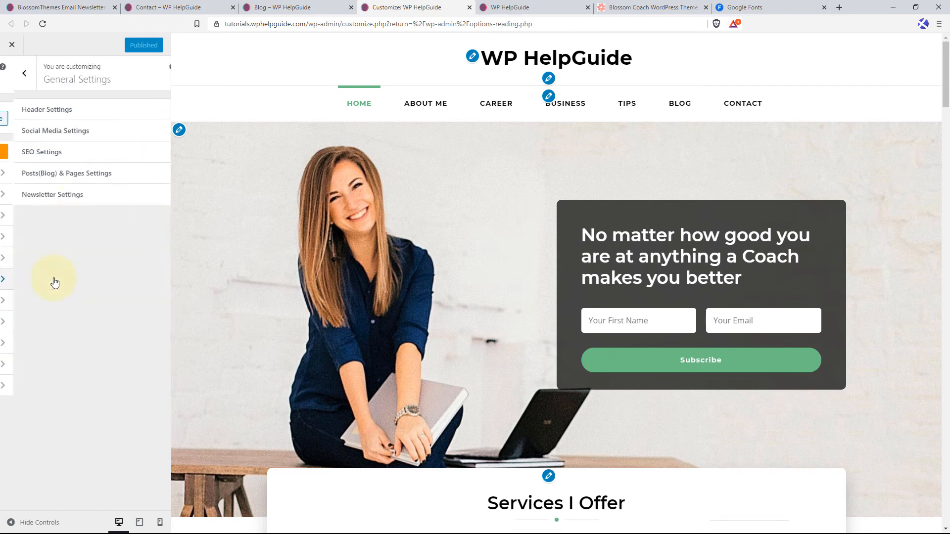
click(84, 134)
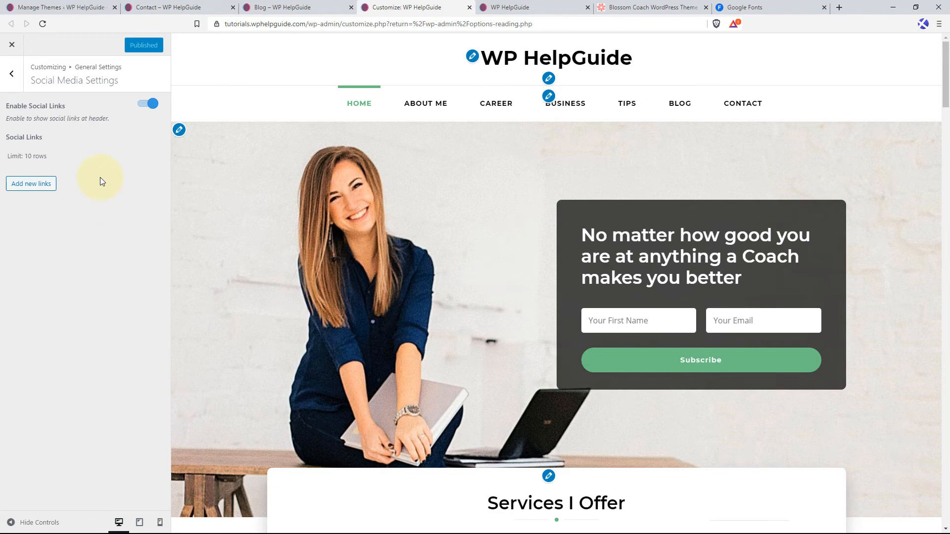
Reactivate the Blossom Coach theme from the installed themes and return to the published home page.
click(84, 14)
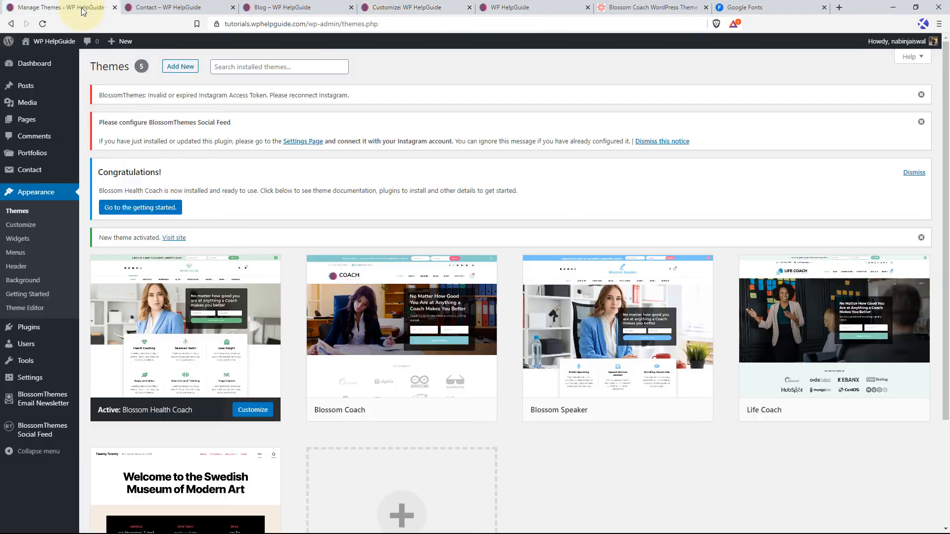
mouse_move(365, 409)
click(423, 411)
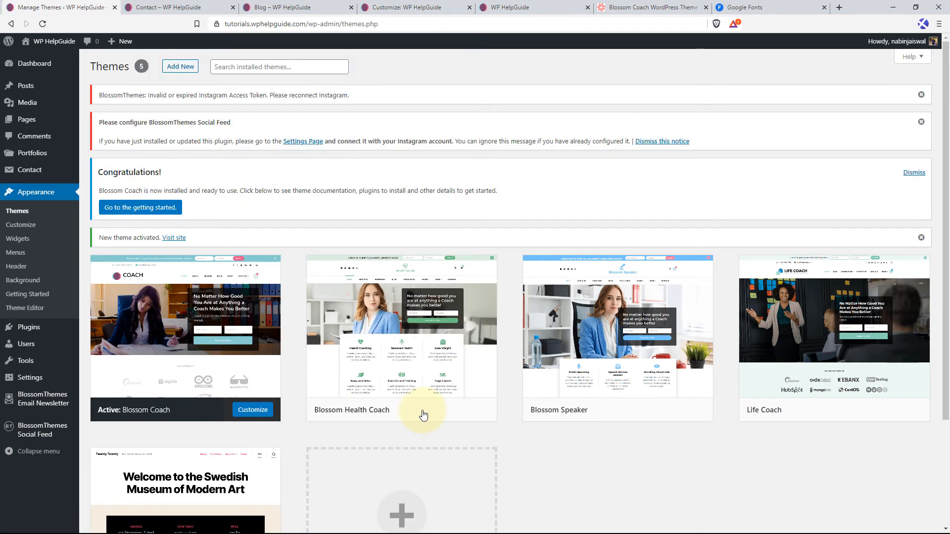
click(494, 7)
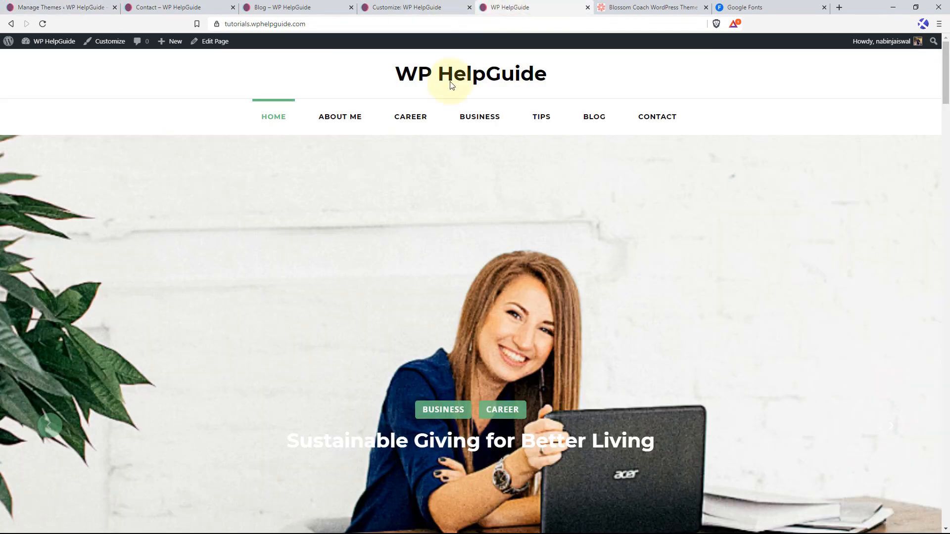
Reload the published home page and review its sections from the banner to the footer, ending back at the top.
click(43, 23)
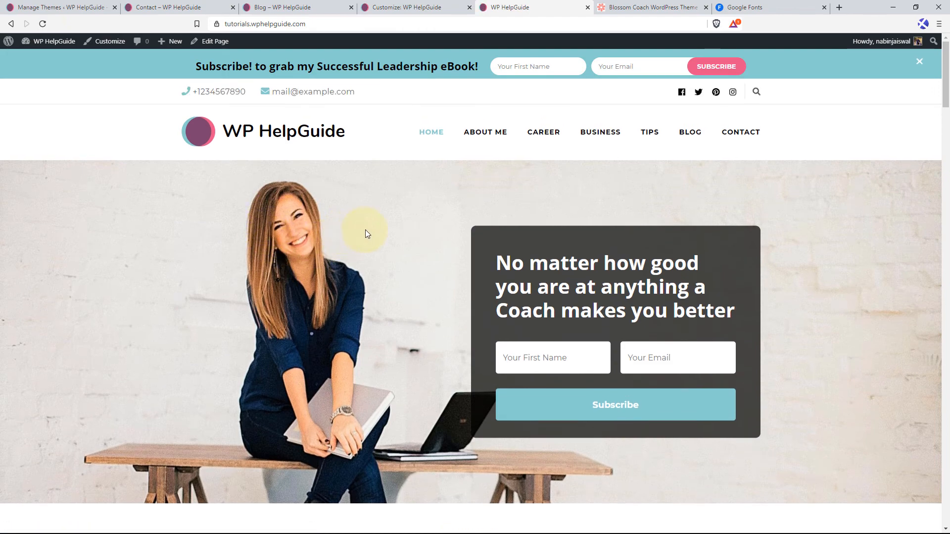
scroll(366, 233, down, 3)
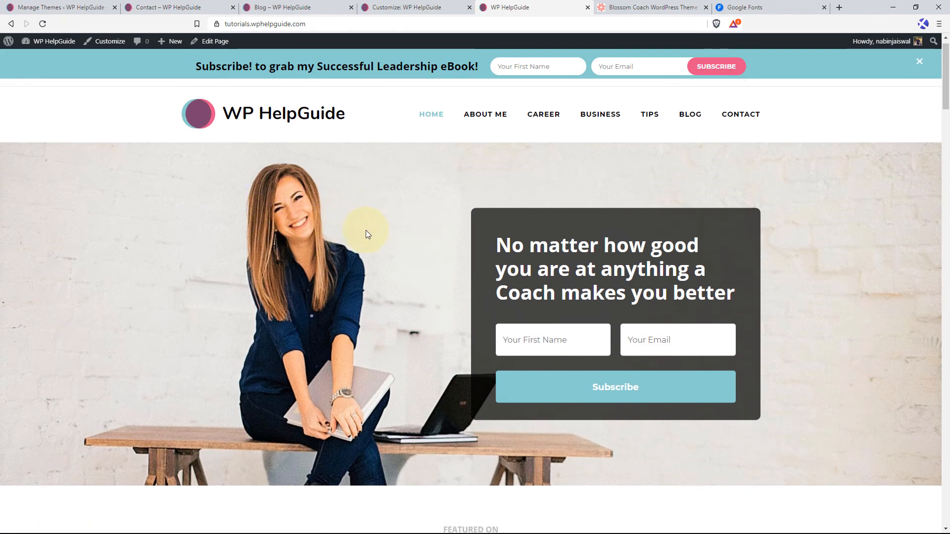
scroll(373, 245, up, 3)
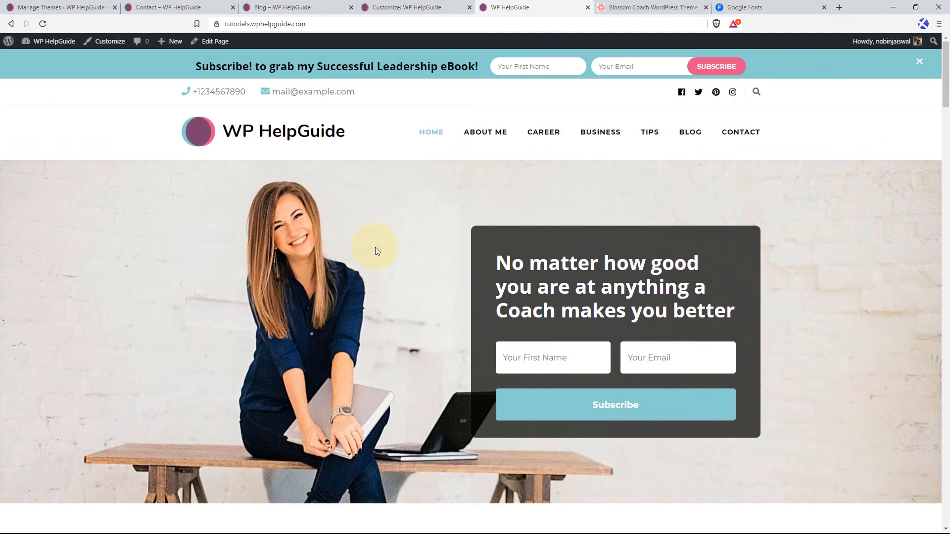
scroll(376, 249, down, 5)
scroll(383, 260, down, 6)
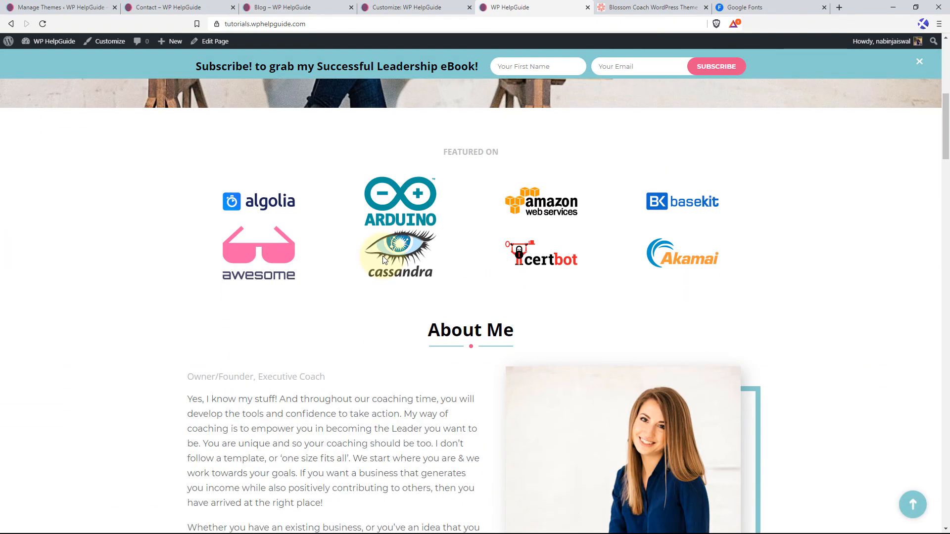
scroll(386, 256, down, 10)
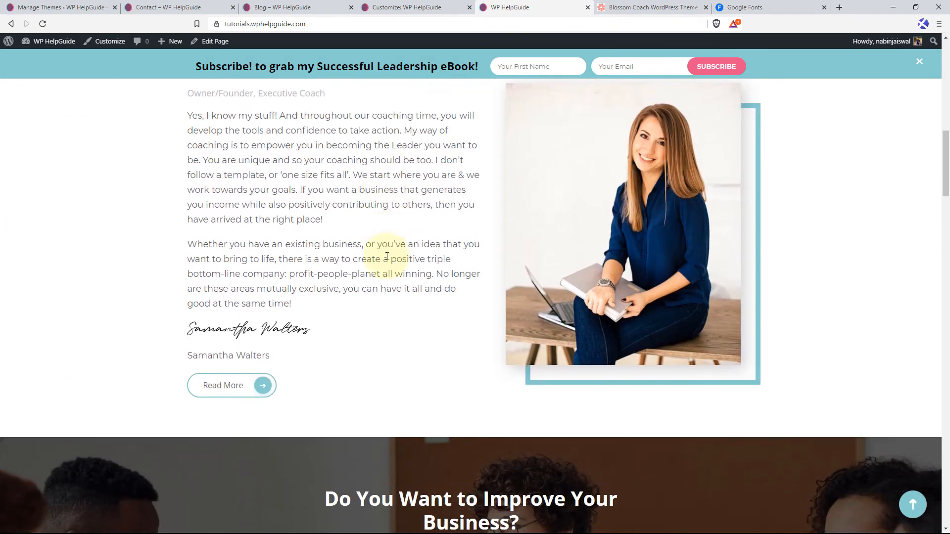
scroll(386, 259, down, 5)
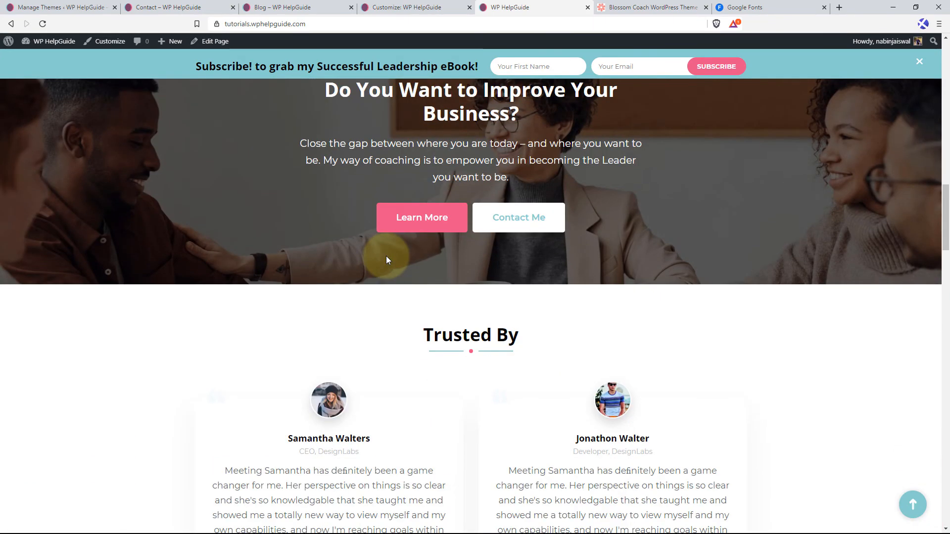
scroll(387, 258, down, 4)
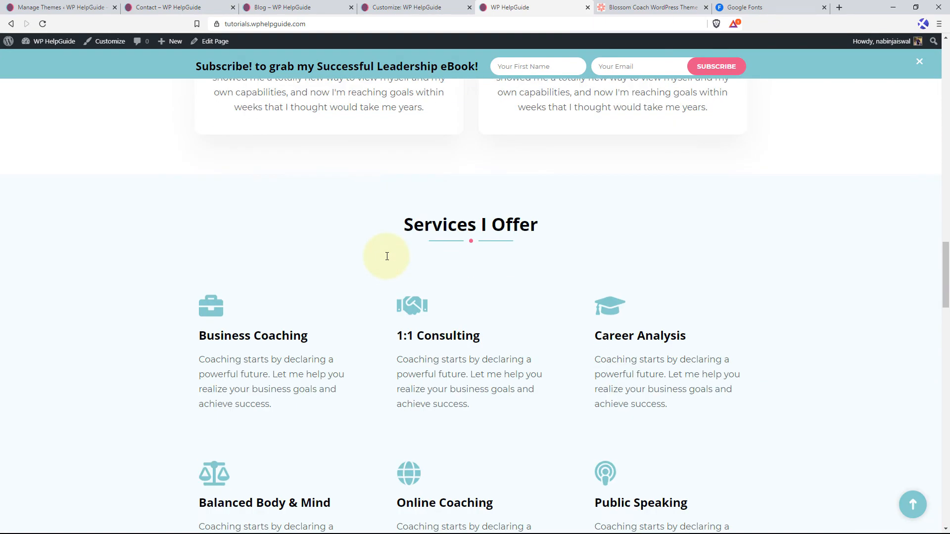
scroll(388, 260, down, 4)
scroll(387, 260, down, 4)
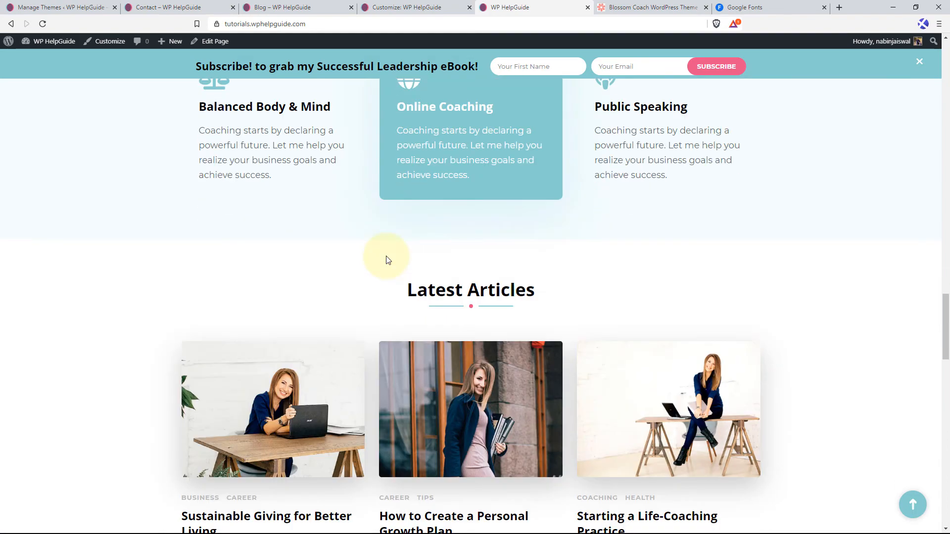
scroll(388, 260, down, 9)
scroll(388, 259, down, 7)
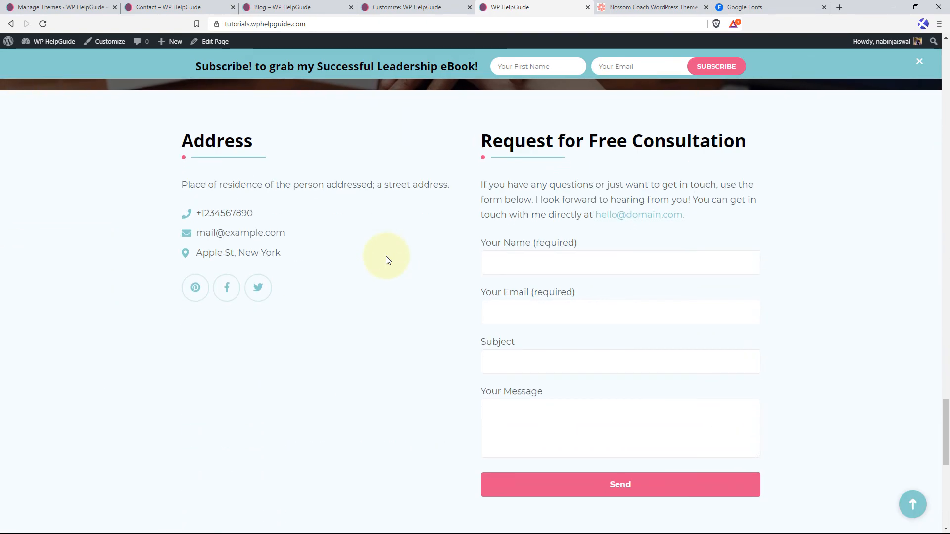
scroll(386, 256, down, 7)
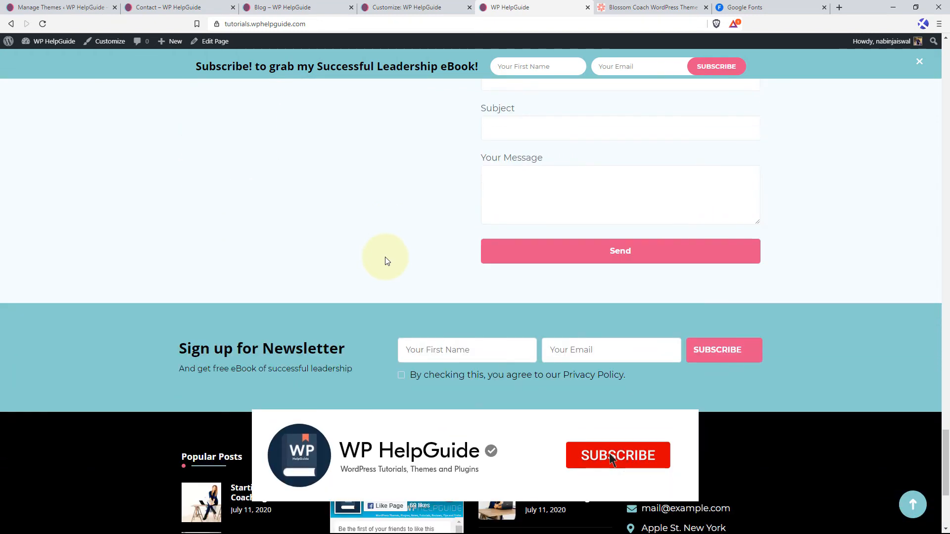
scroll(386, 261, down, 2)
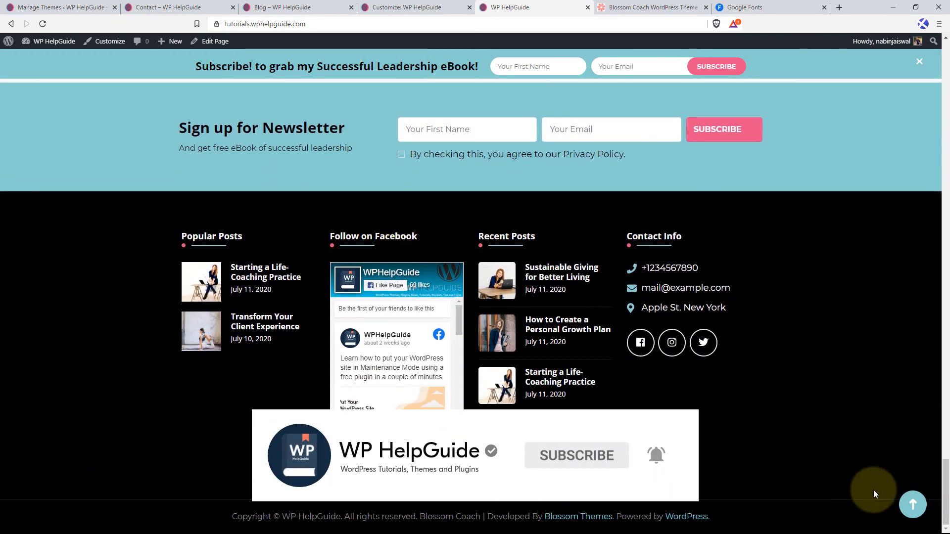
click(912, 507)
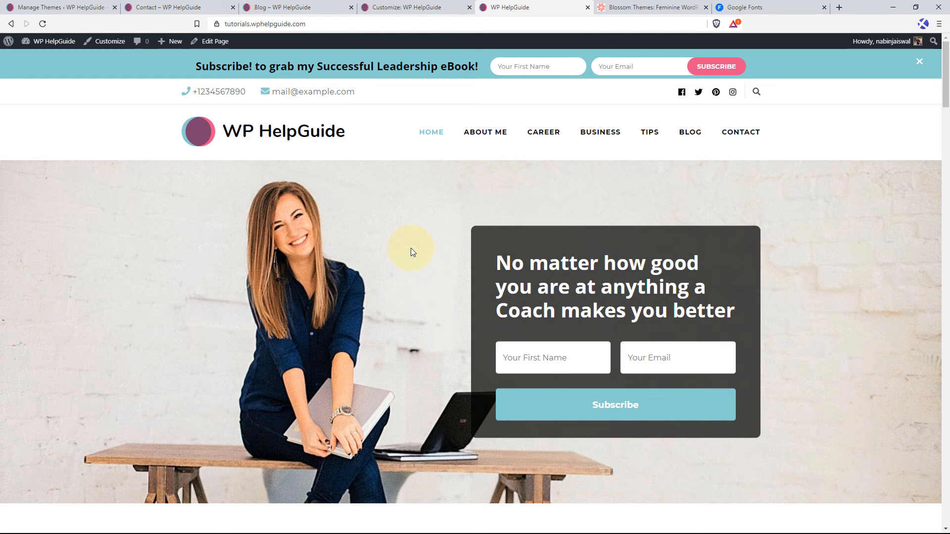
Switch to the Blossom Themes website and open the Blossom Coach (Pro) page from its premium themes.
click(689, 5)
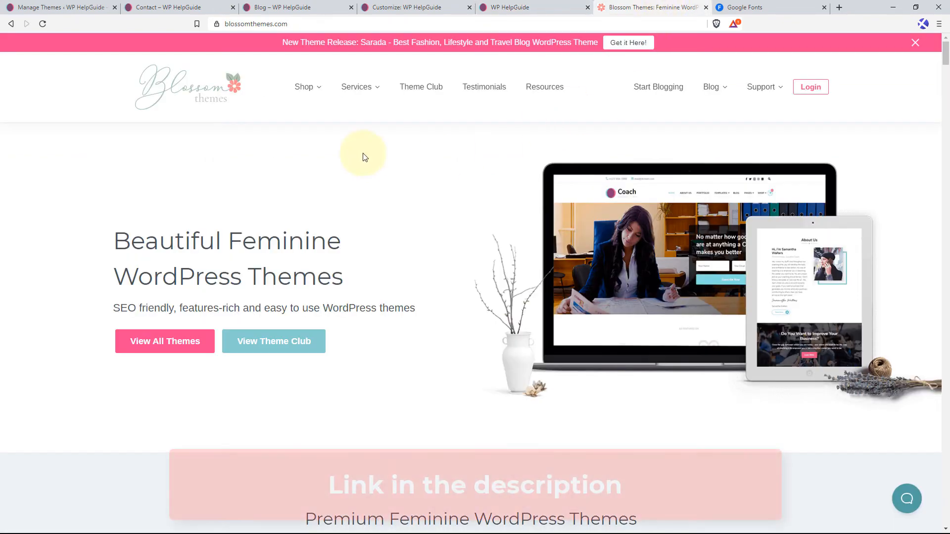
mouse_move(313, 95)
mouse_move(298, 130)
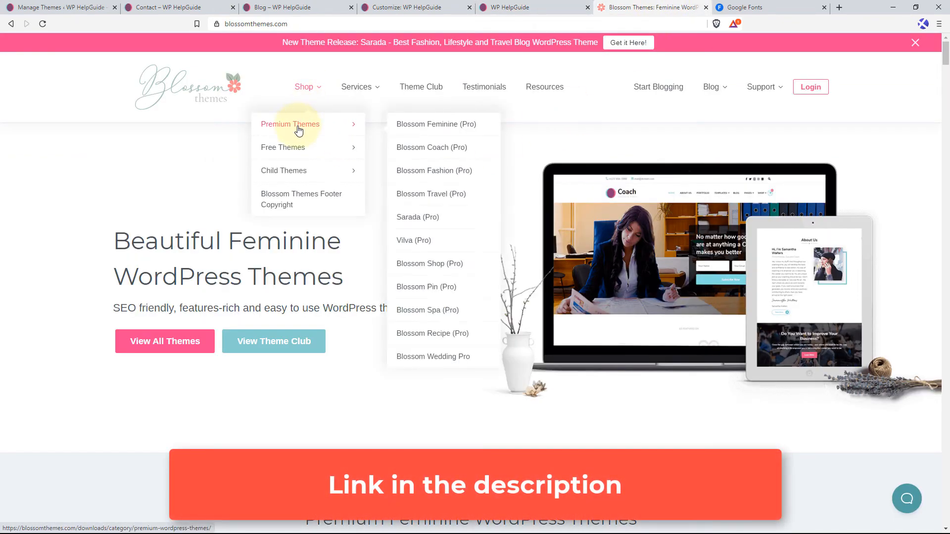
click(432, 148)
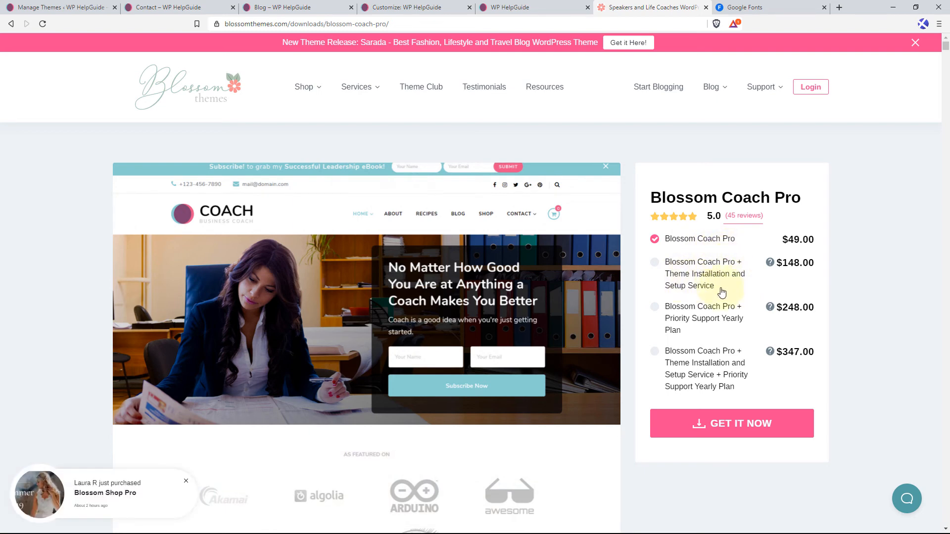
Read the details of the Theme Installation and Setup service and review the Blossom Coach Pro purchase options.
click(770, 263)
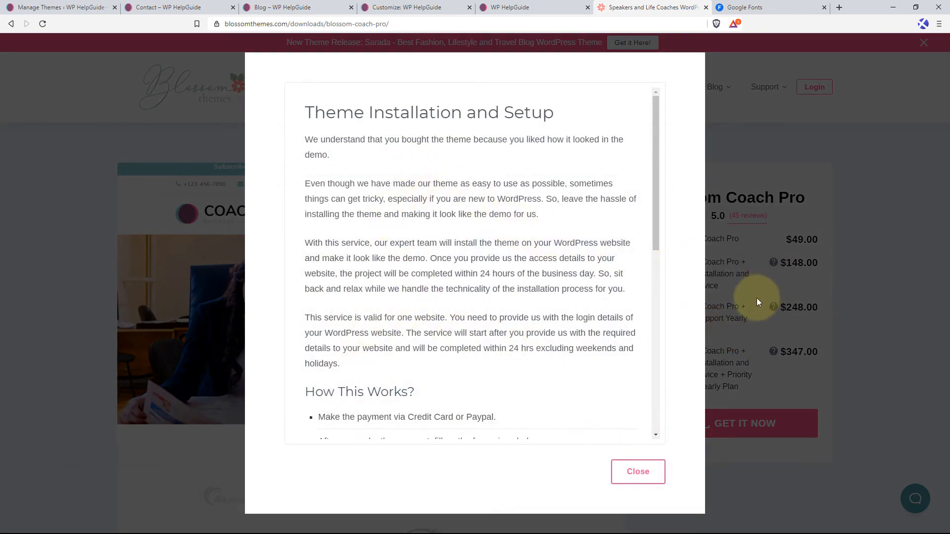
click(631, 477)
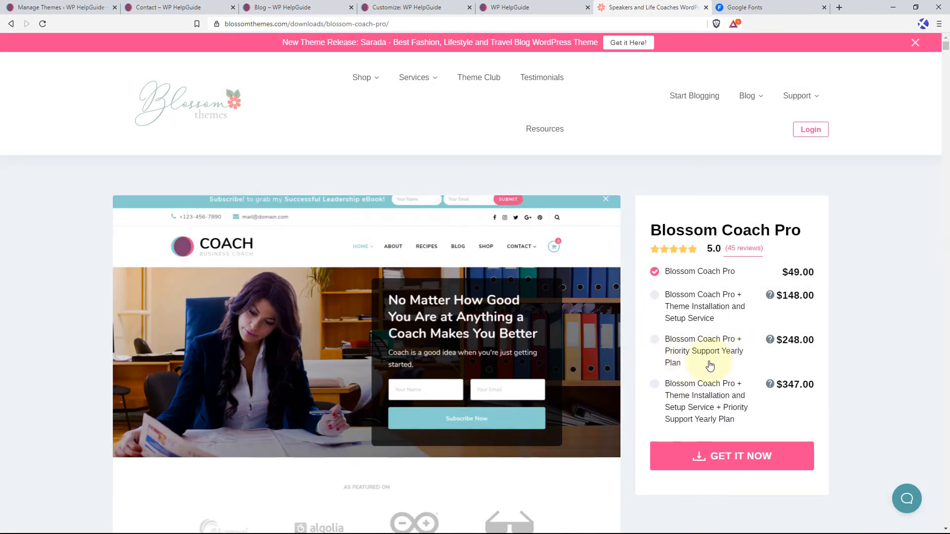
scroll(725, 369, down, 2)
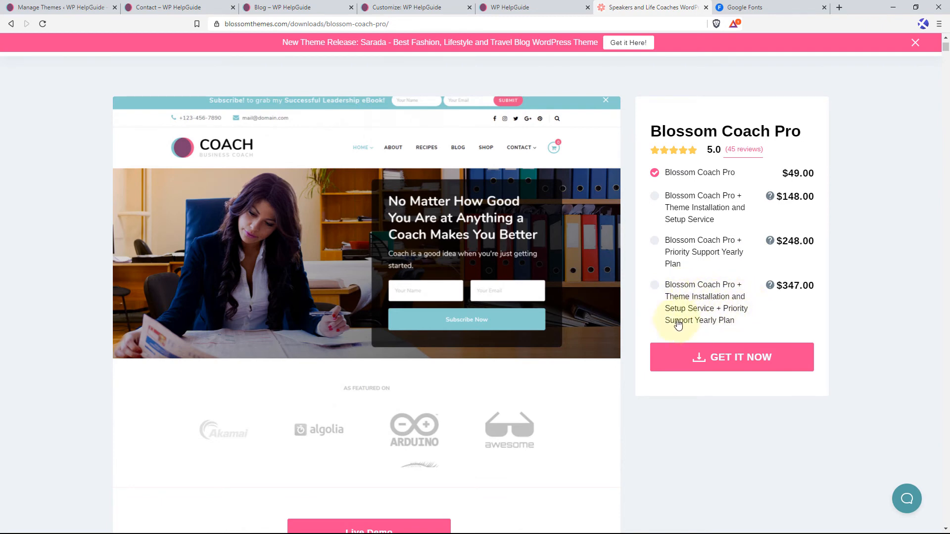
scroll(706, 240, up, 1)
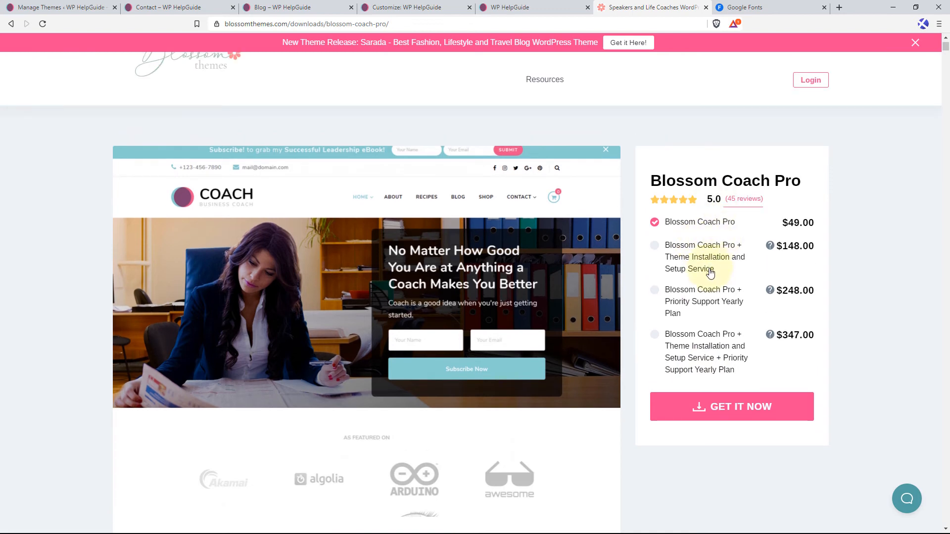
Take the standalone Blossom Coach Pro option to checkout and review the payment methods and personal info fields.
click(739, 410)
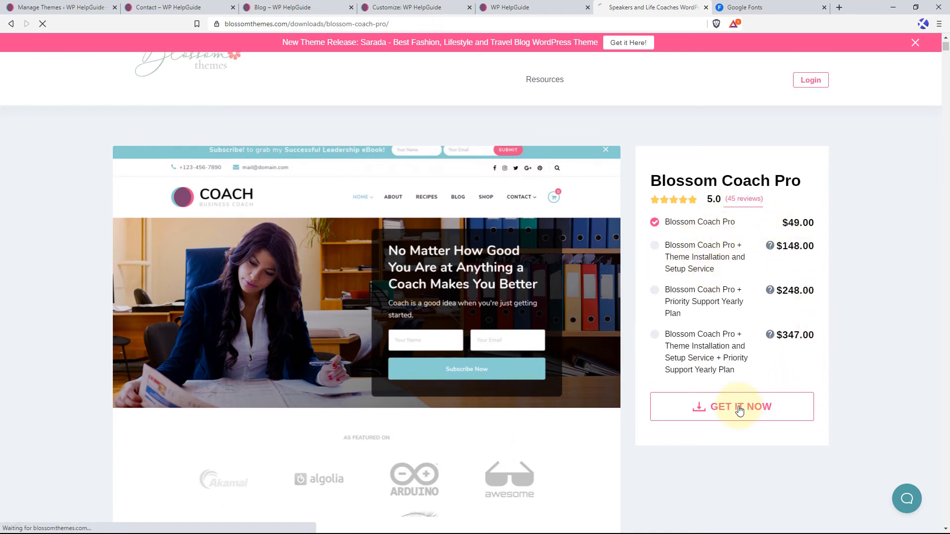
scroll(620, 360, down, 7)
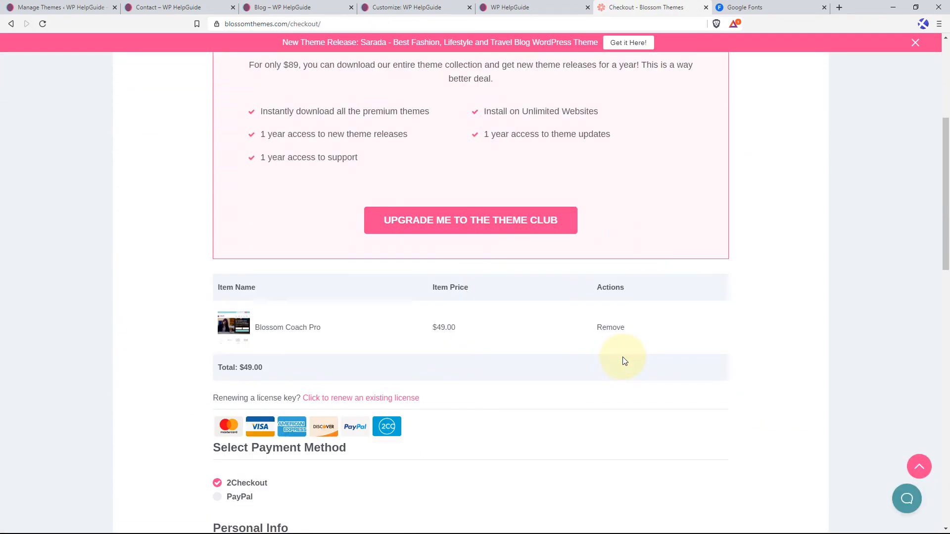
scroll(559, 356, down, 1)
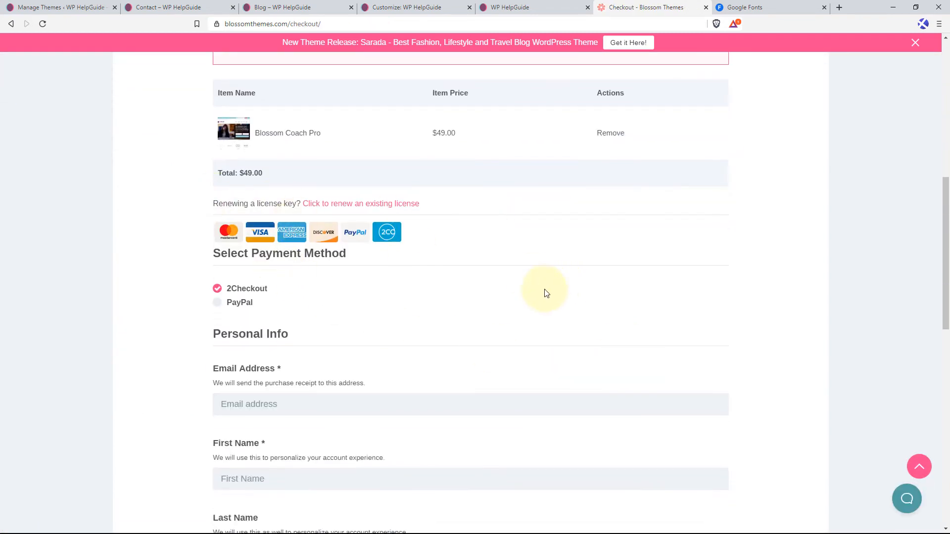
scroll(519, 302, down, 2)
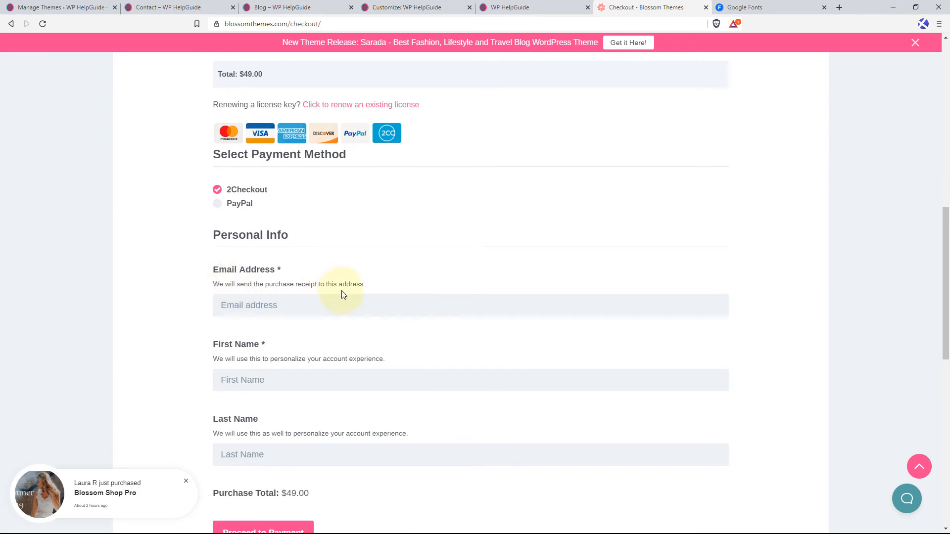
scroll(269, 373, down, 1)
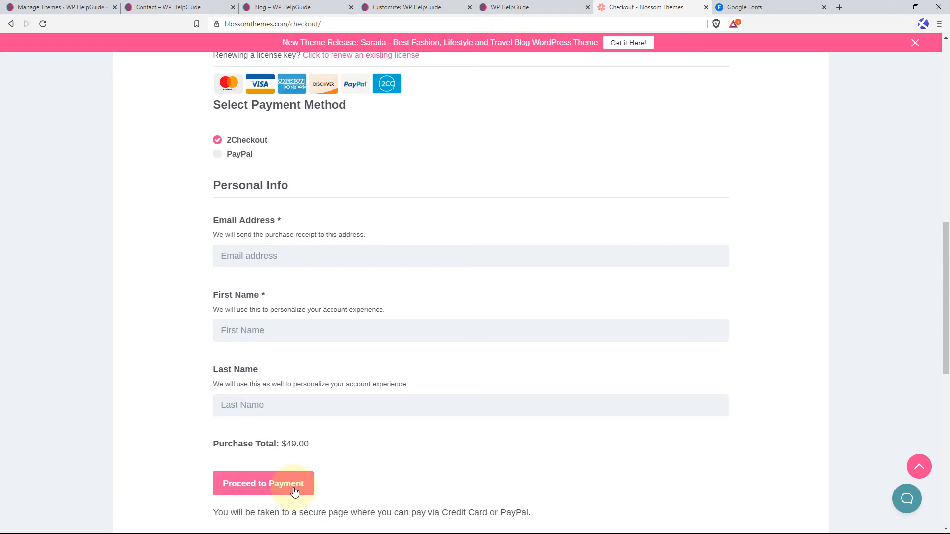
Return to the WordPress themes page and open the form for uploading a new theme as a .zip file.
click(96, 7)
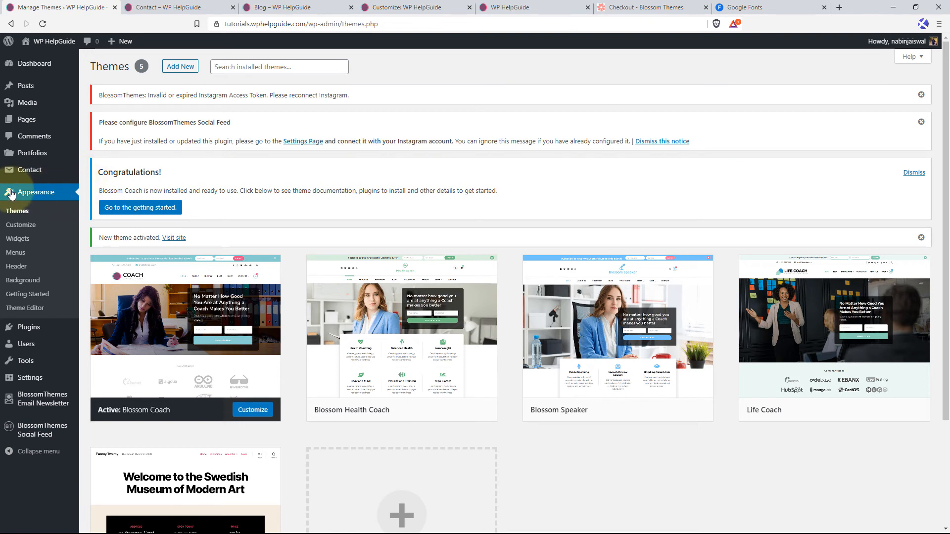
click(21, 216)
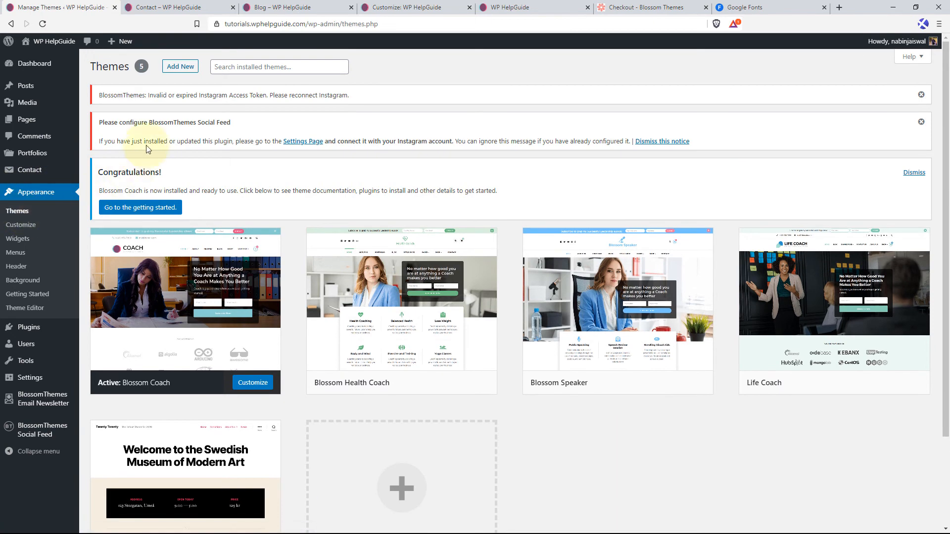
click(180, 67)
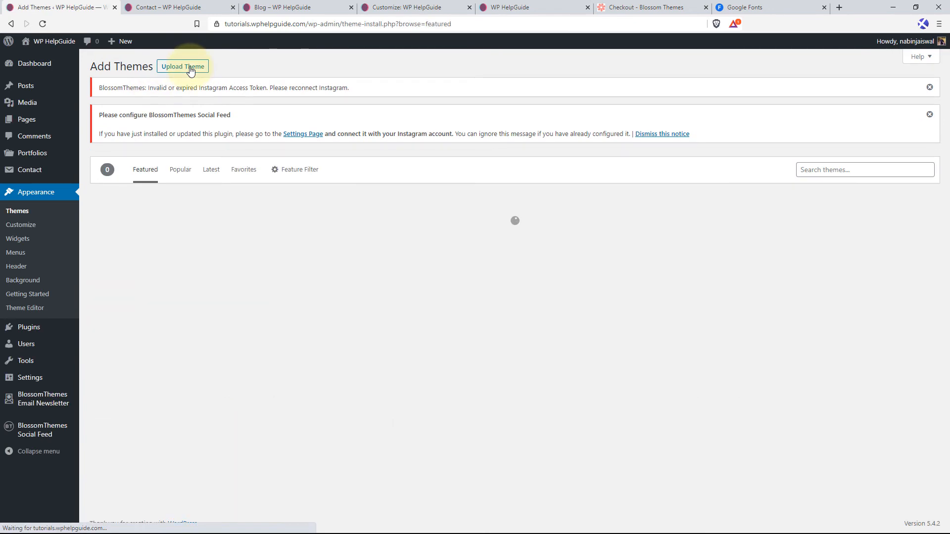
click(197, 69)
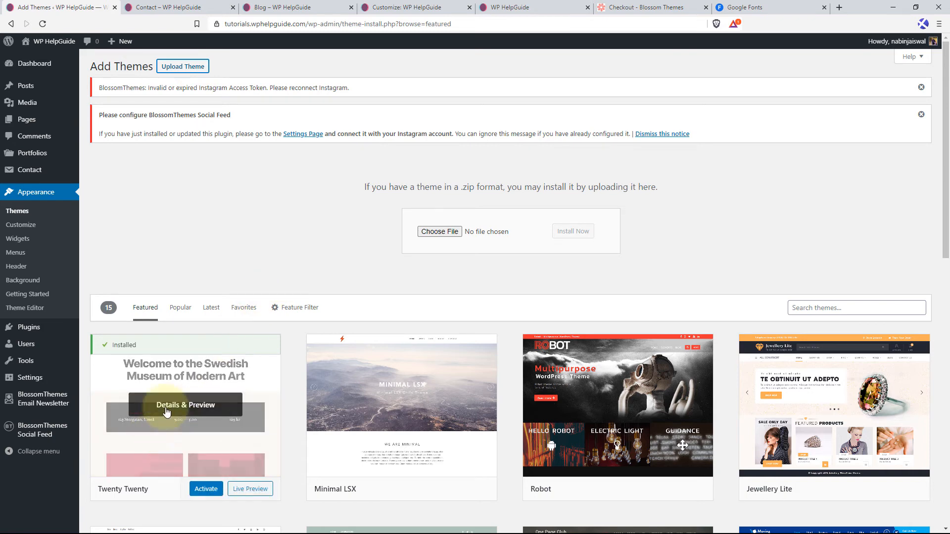
click(433, 232)
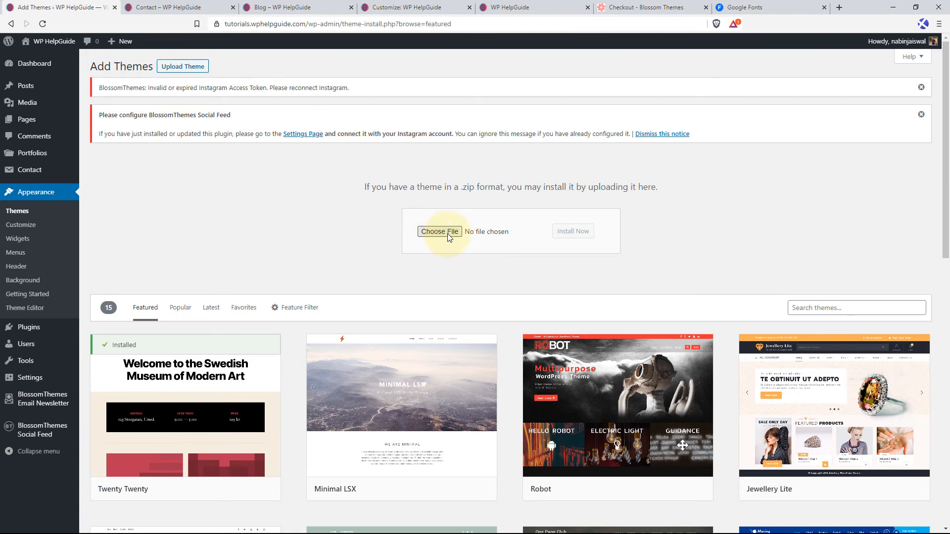
Upload the theme file blossom-coach-pro_2.3.2.zip, install it, and activate Blossom Coach Pro.
click(449, 235)
click(143, 75)
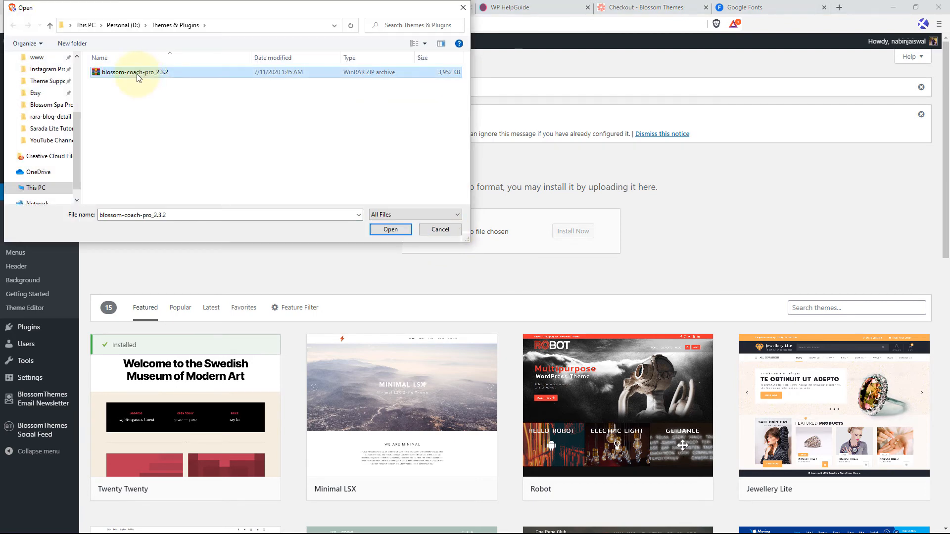
click(388, 230)
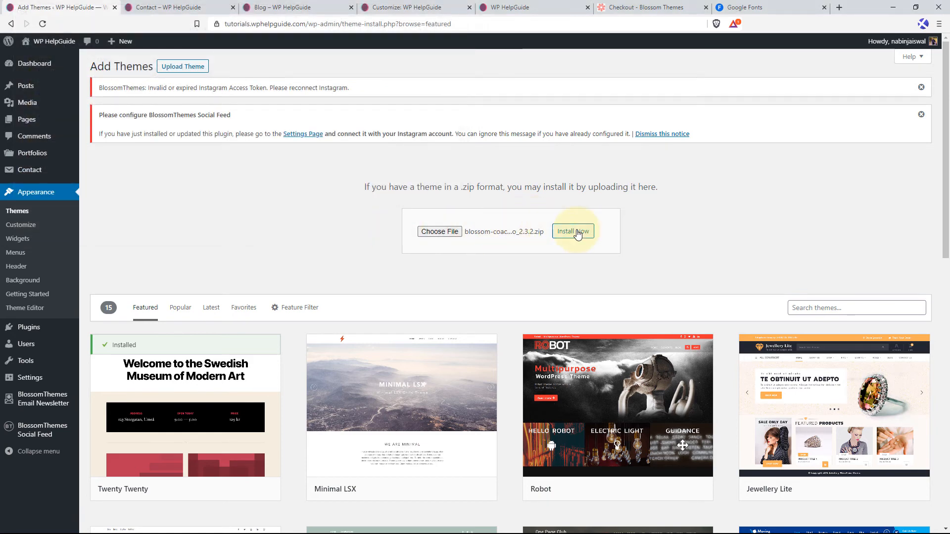
click(577, 233)
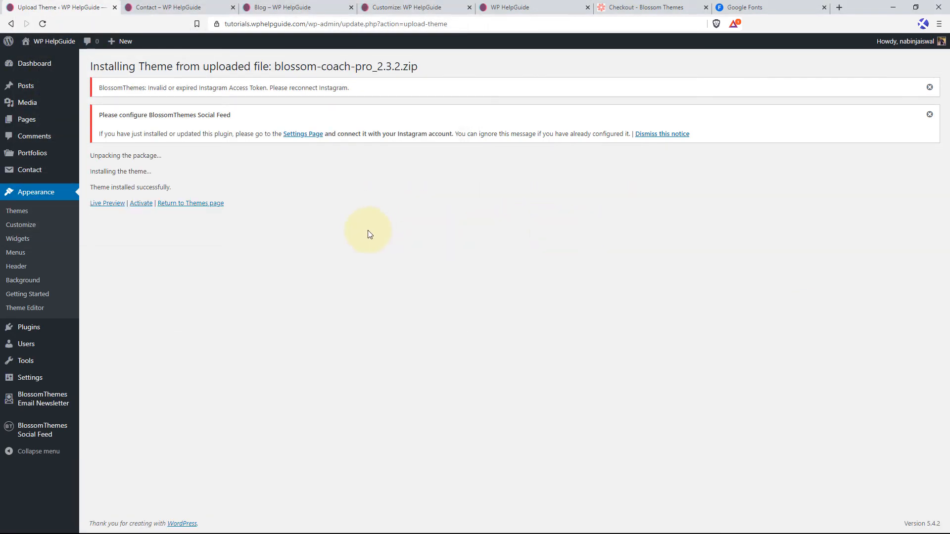
click(143, 204)
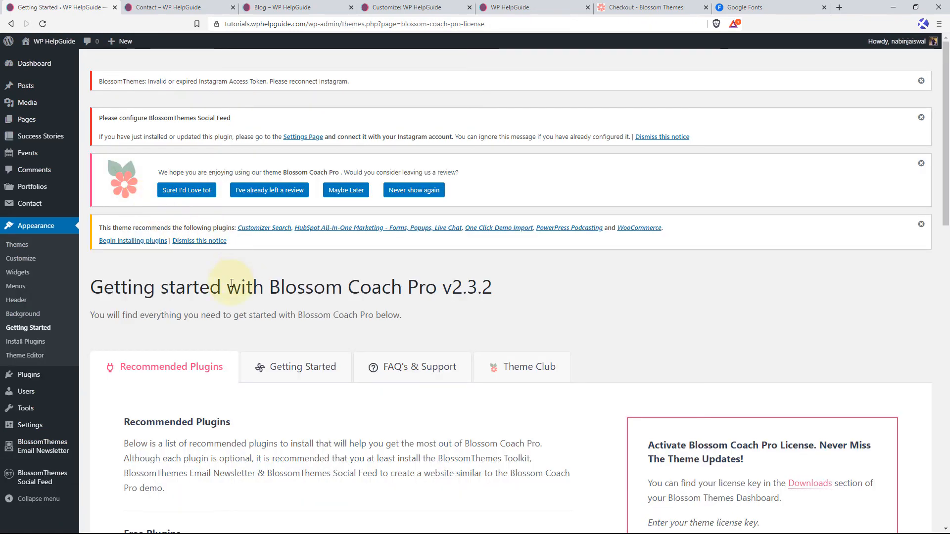
Review the recommended free plugins and the documentation, support and demo sections on the Blossom Coach Pro getting started page.
scroll(379, 298, down, 2)
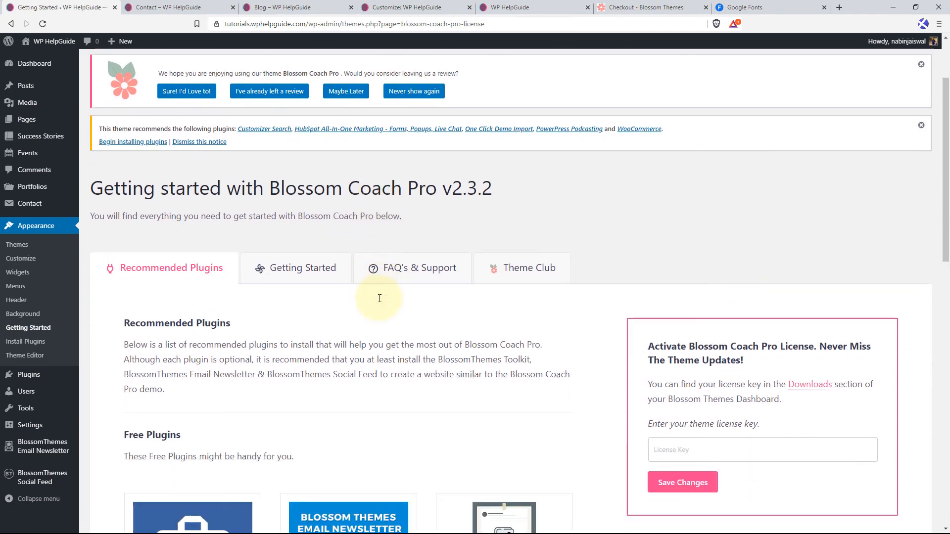
scroll(253, 307, down, 3)
scroll(135, 326, down, 3)
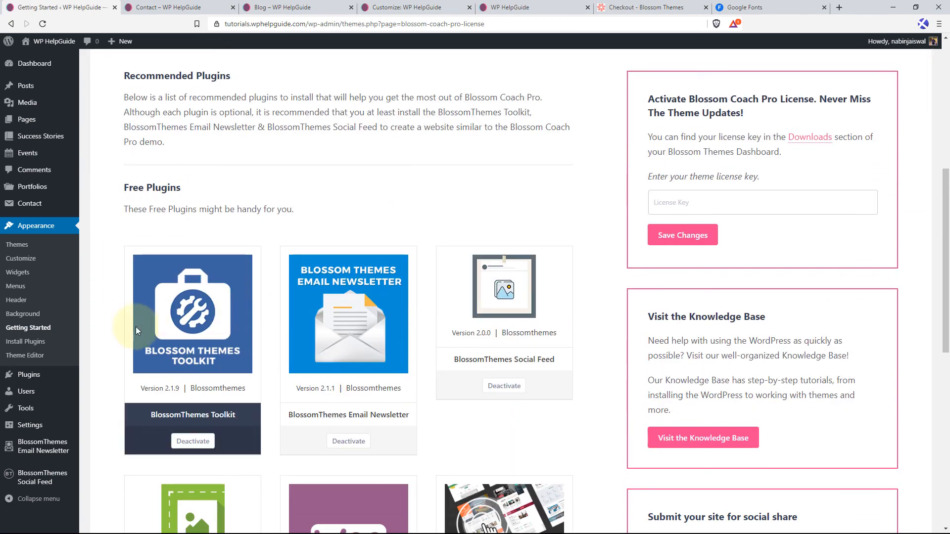
scroll(298, 371, down, 3)
scroll(358, 331, up, 10)
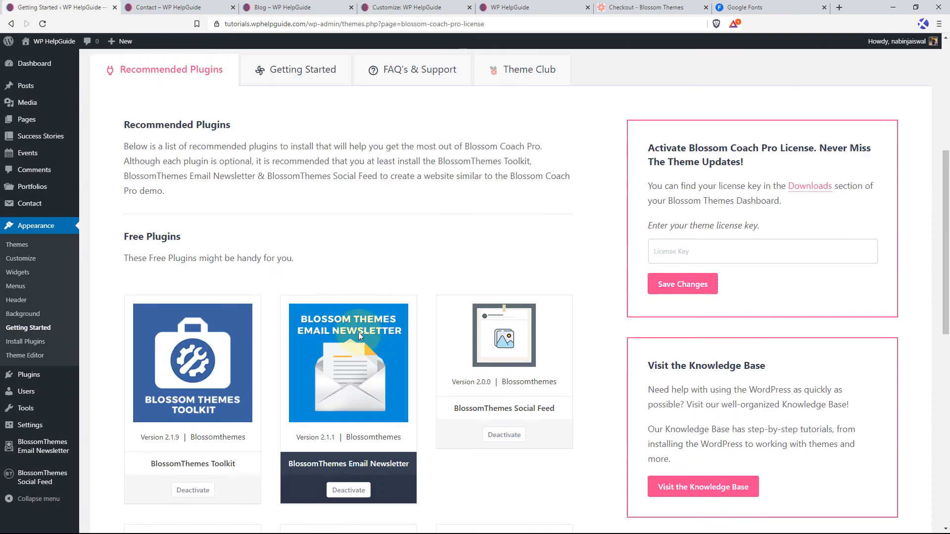
click(303, 269)
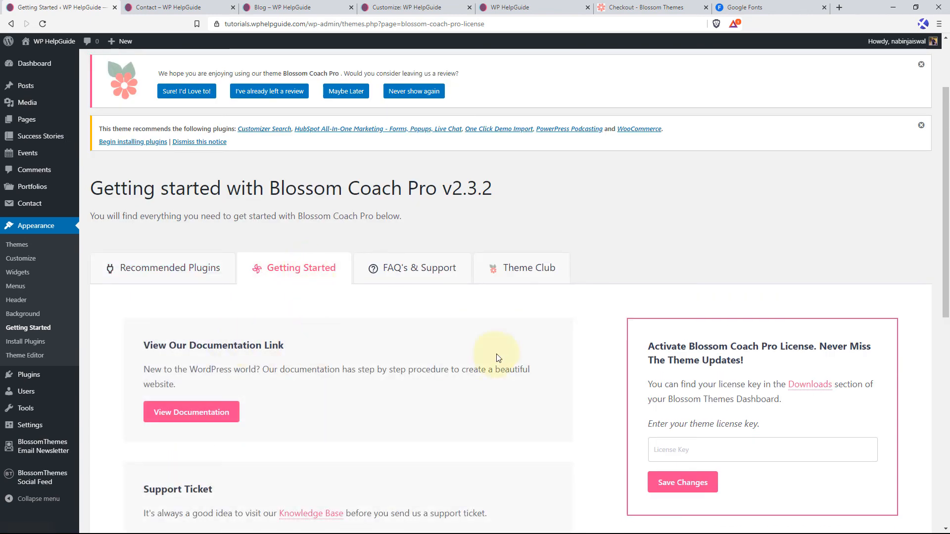
scroll(414, 339, down, 2)
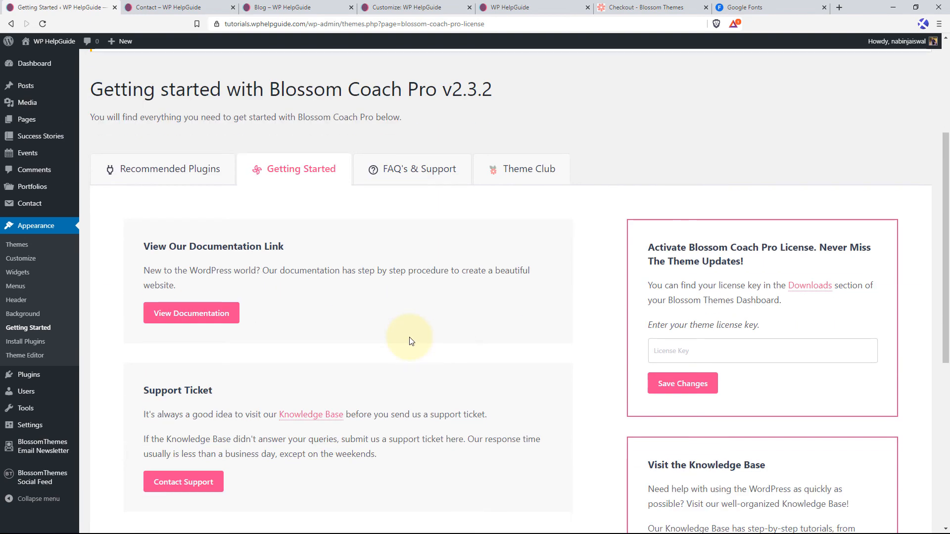
scroll(368, 302, down, 3)
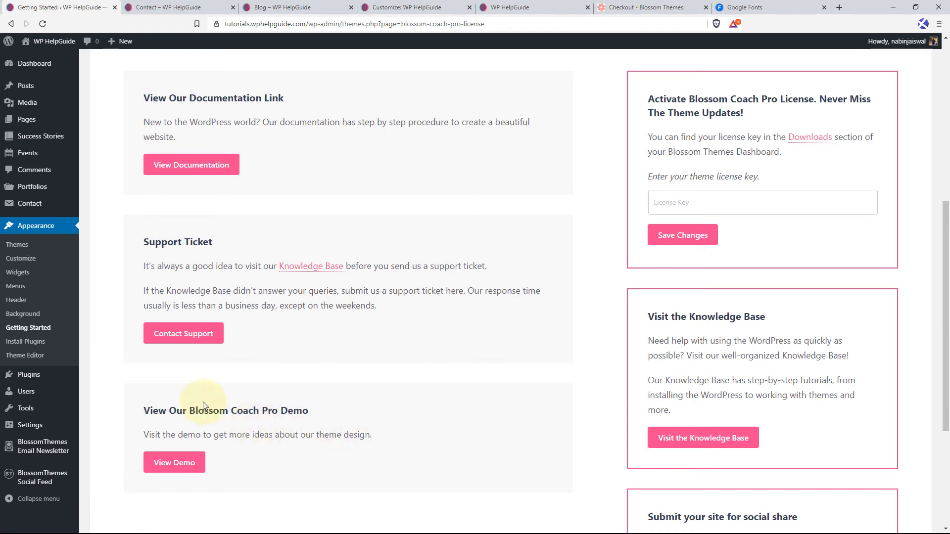
Paste the theme license key into the Blossom Coach Pro license field and save it.
scroll(544, 371, up, 4)
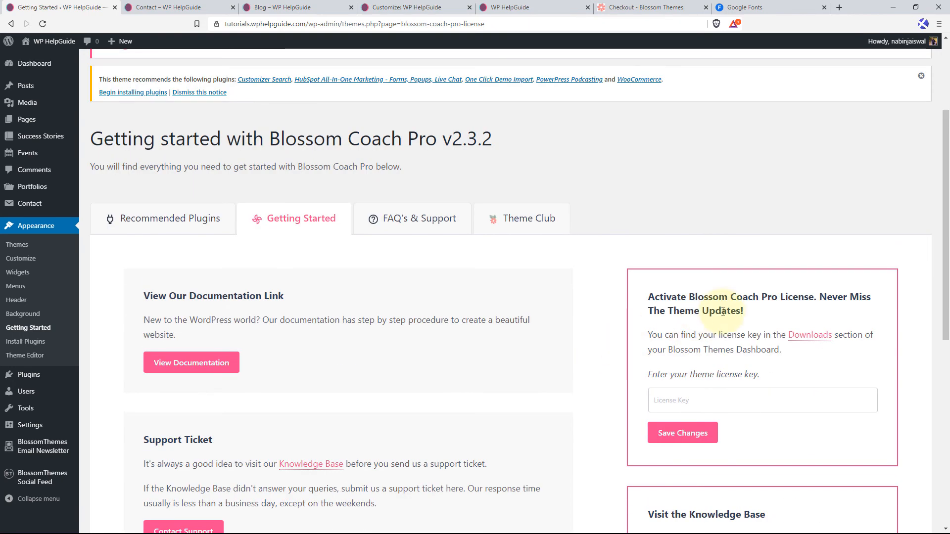
scroll(723, 314, down, 1)
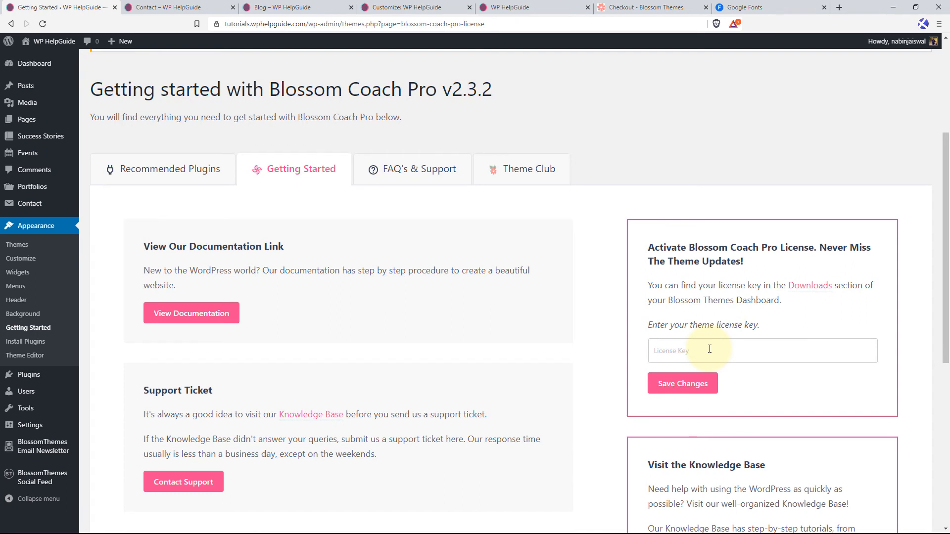
click(660, 350)
key(ctrl+v)
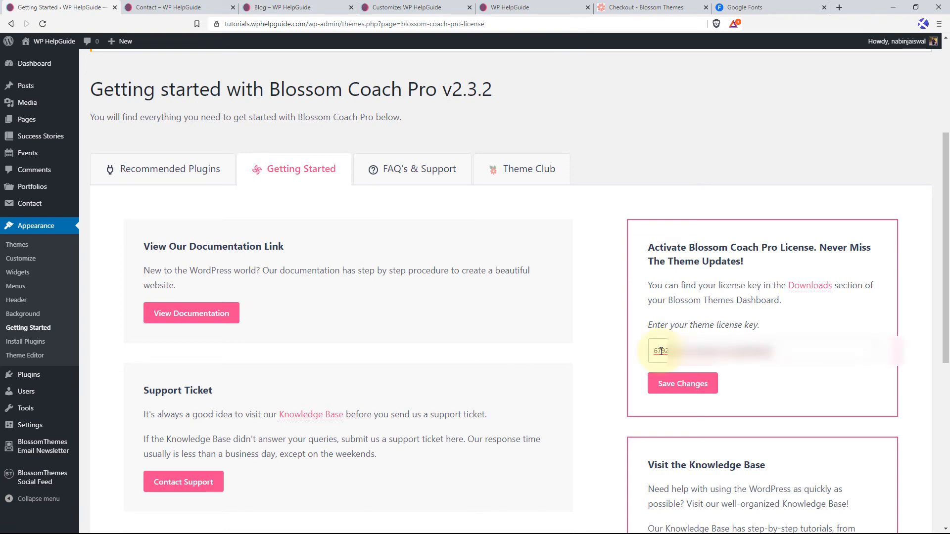
click(683, 384)
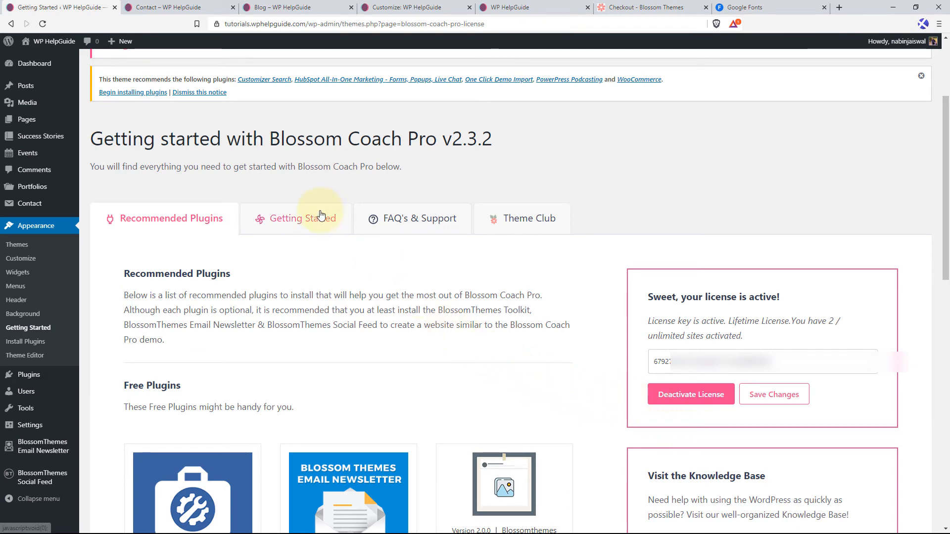
Reload the WP HelpGuide home page and review its header, banner, client logos, About Me, testimonials and services sections.
click(535, 6)
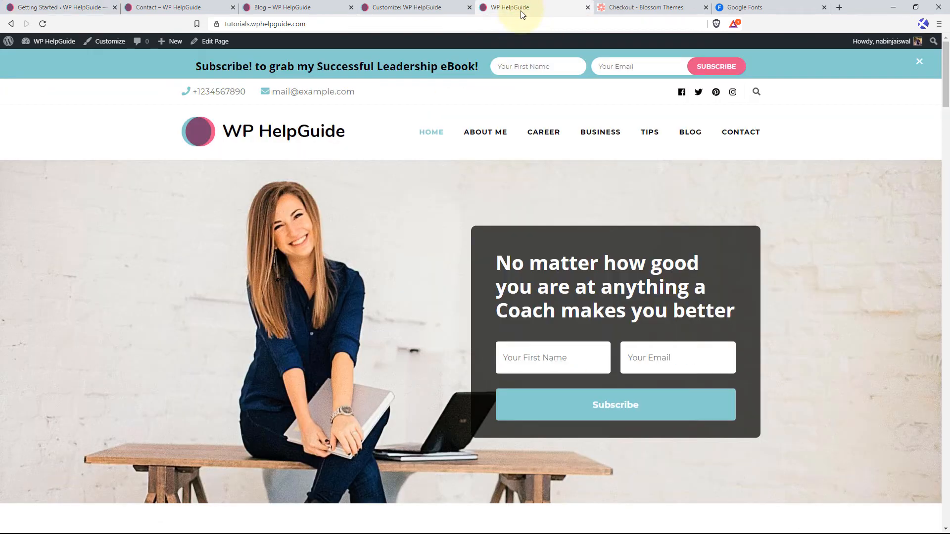
click(43, 23)
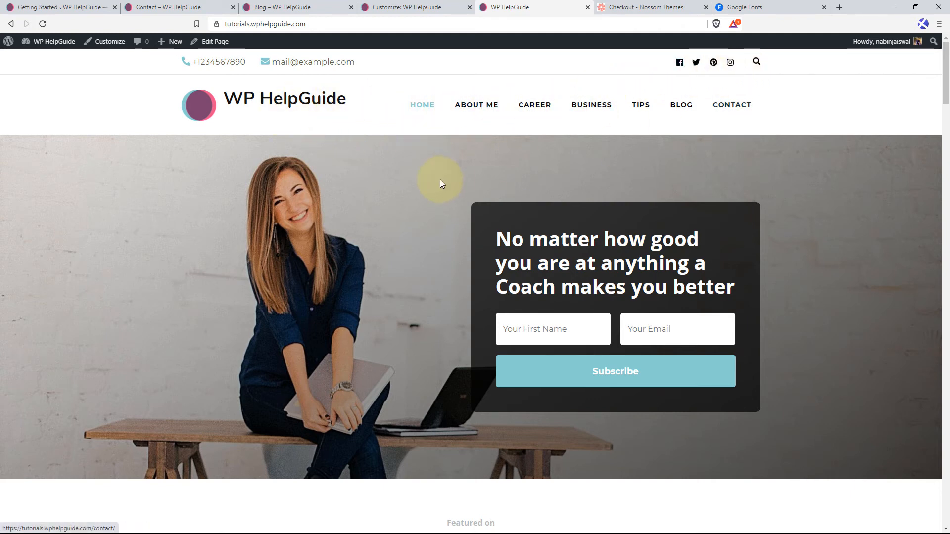
scroll(440, 180, down, 2)
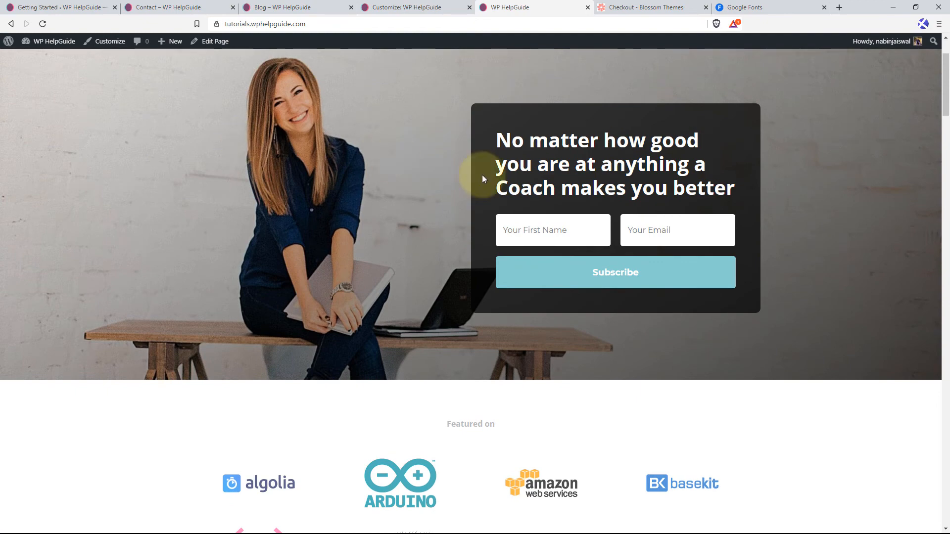
scroll(493, 215, down, 5)
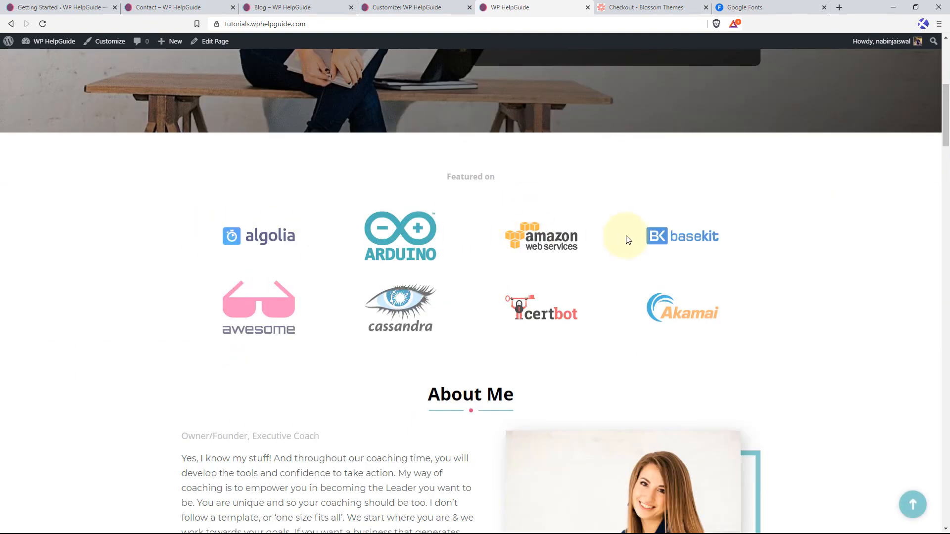
scroll(725, 256, down, 8)
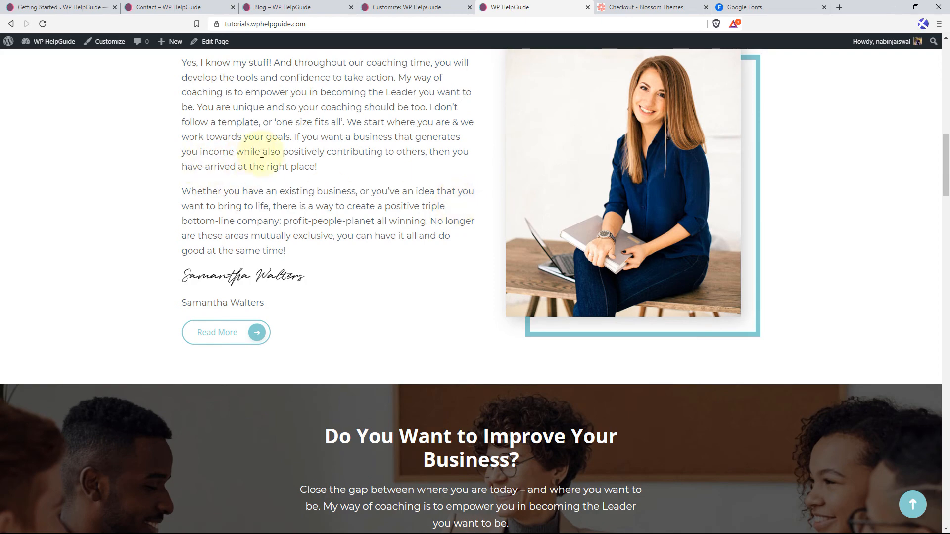
scroll(206, 174, up, 3)
scroll(428, 283, down, 7)
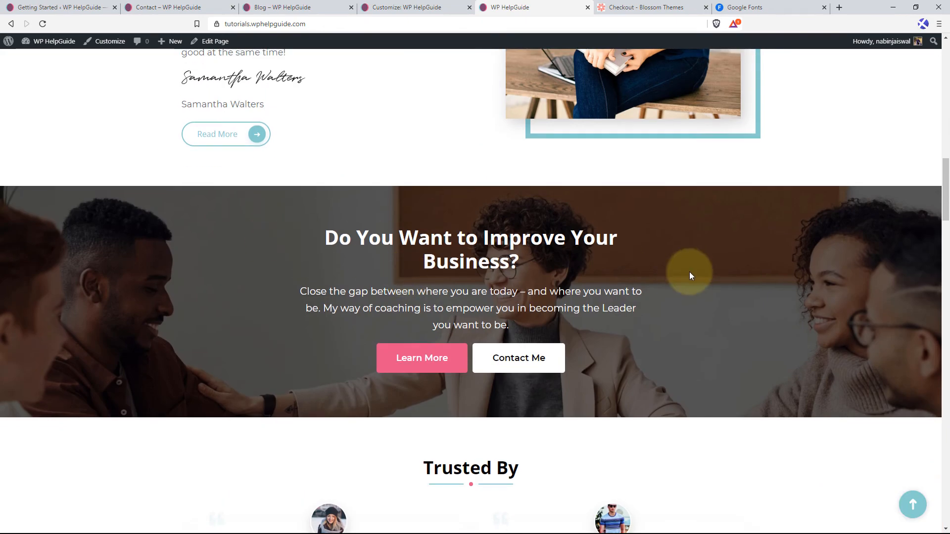
scroll(689, 271, down, 5)
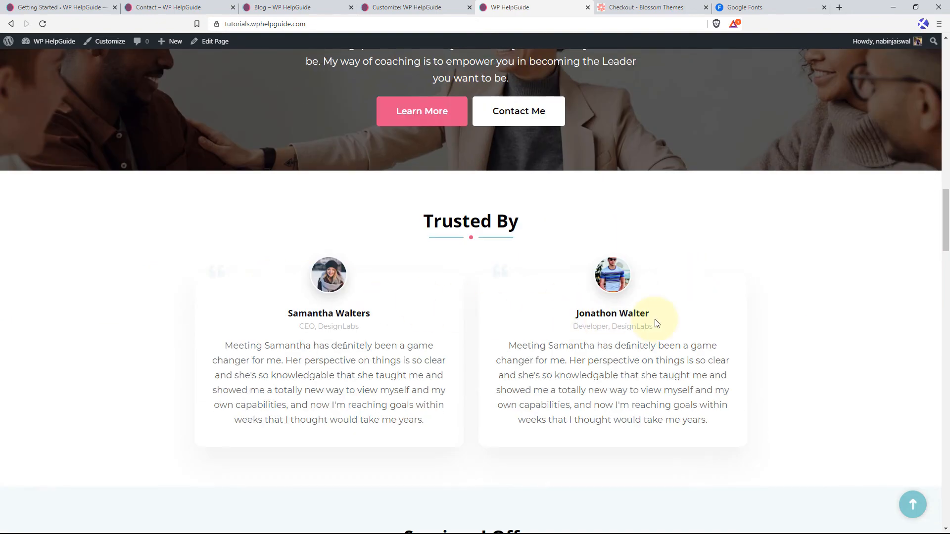
scroll(656, 323, down, 10)
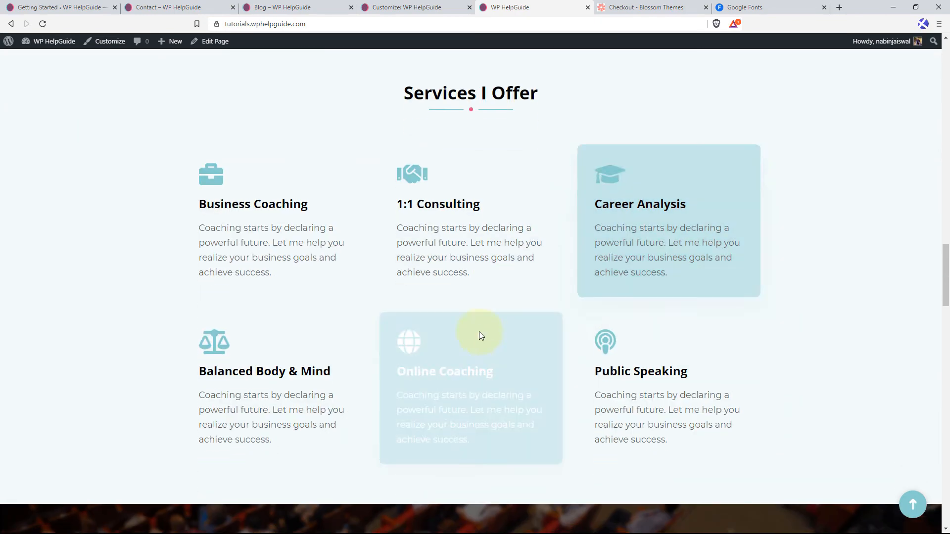
Examine the home page from the Upcoming Events section down to the footer, and return to the page's beginning.
scroll(596, 302, down, 7)
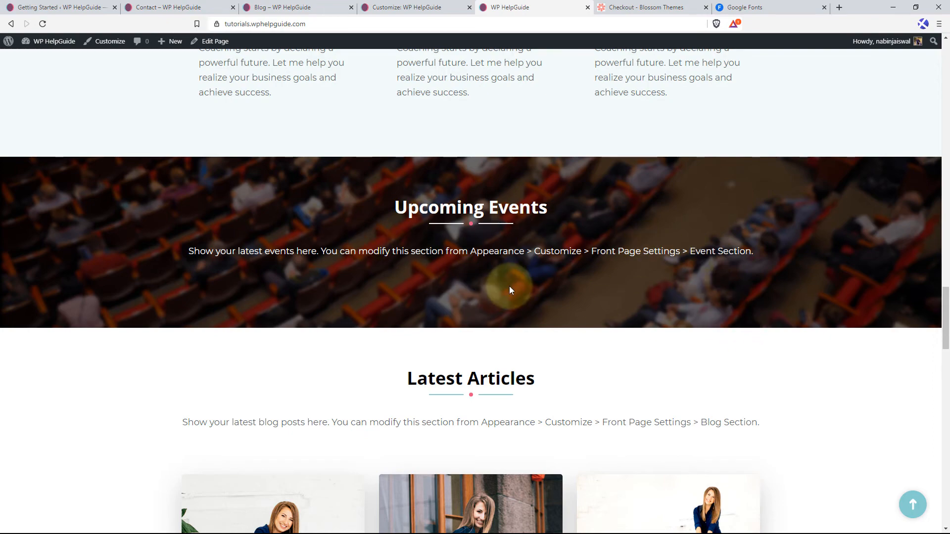
scroll(495, 282, down, 7)
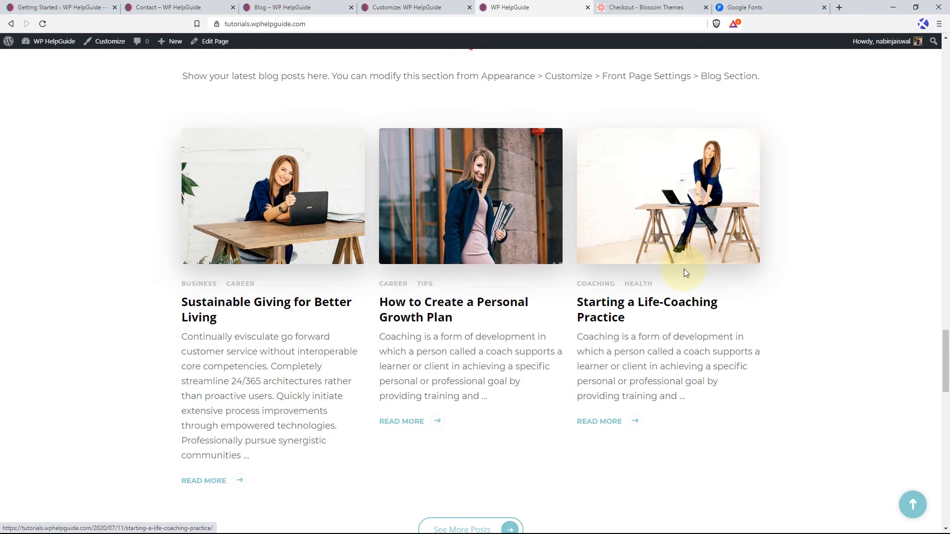
scroll(431, 245, down, 7)
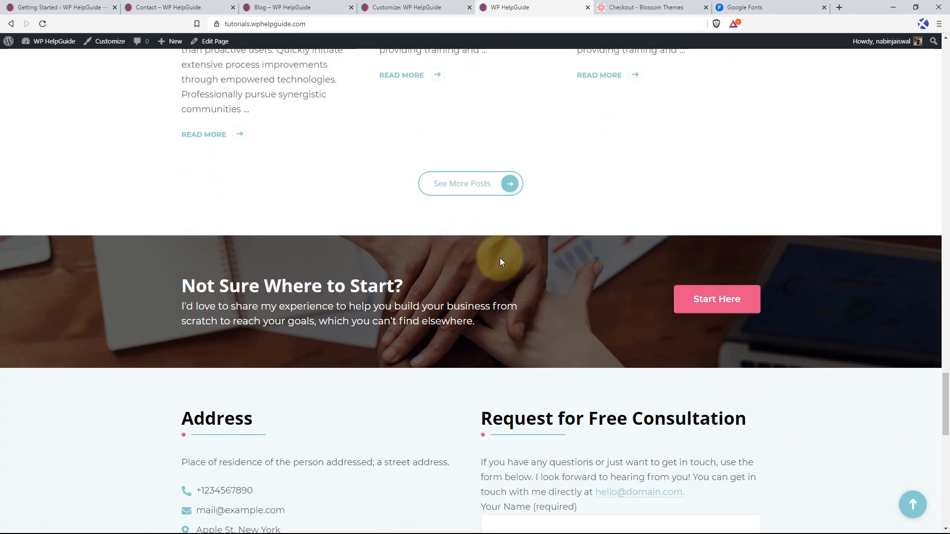
scroll(500, 257, down, 4)
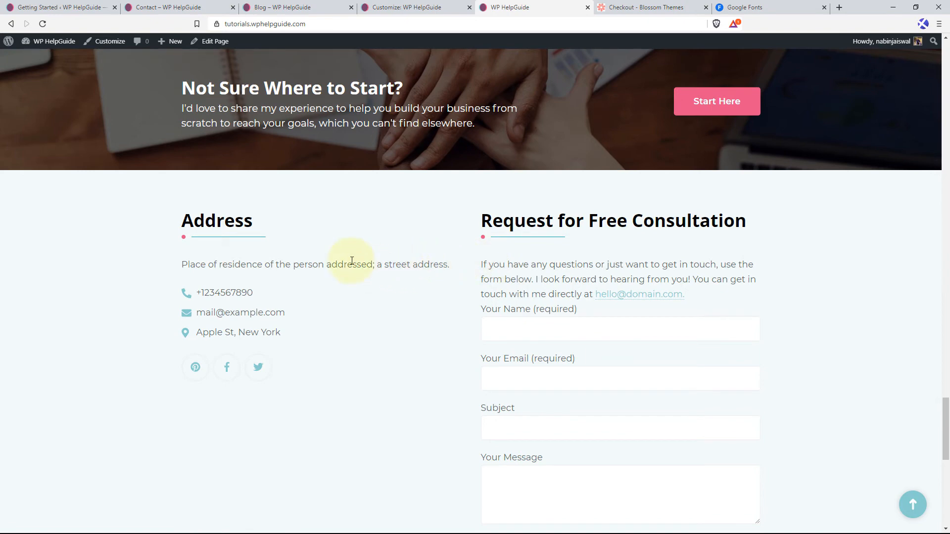
scroll(415, 247, down, 7)
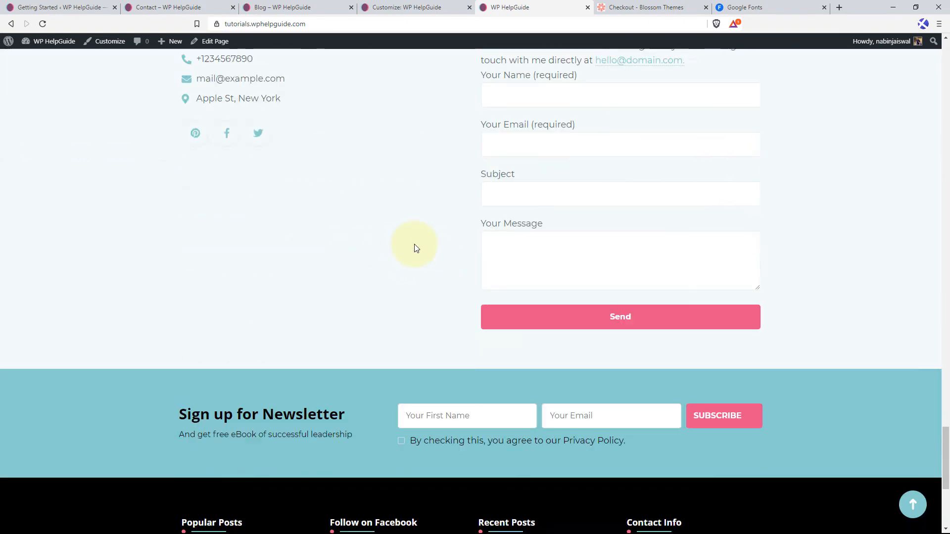
scroll(566, 275, down, 3)
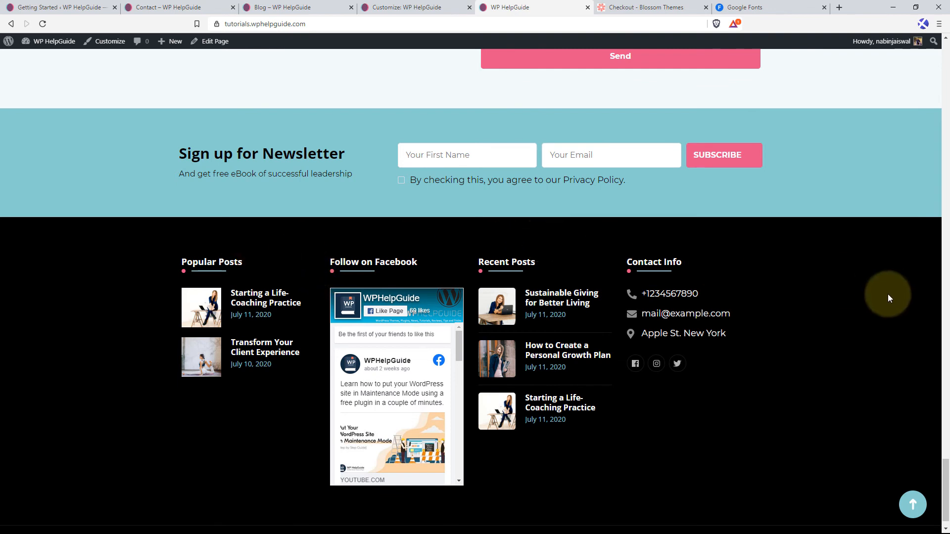
scroll(698, 401, down, 1)
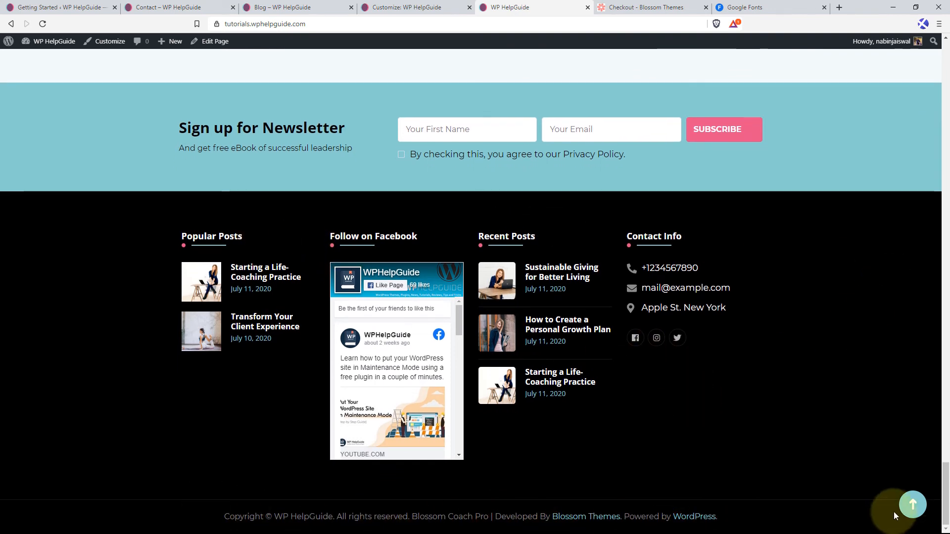
click(910, 507)
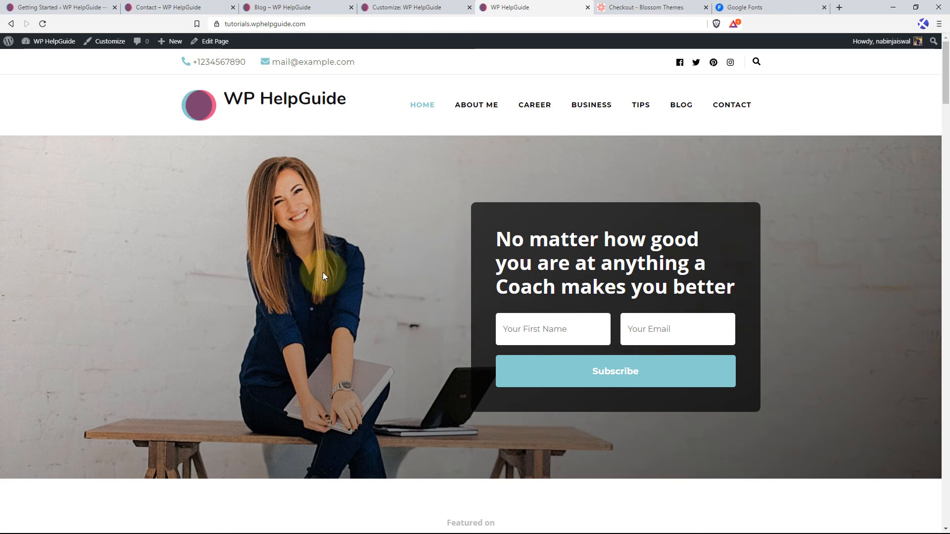
Open the site in the Customizer and review the Site Identity settings for logo, title, icon and title font.
click(110, 46)
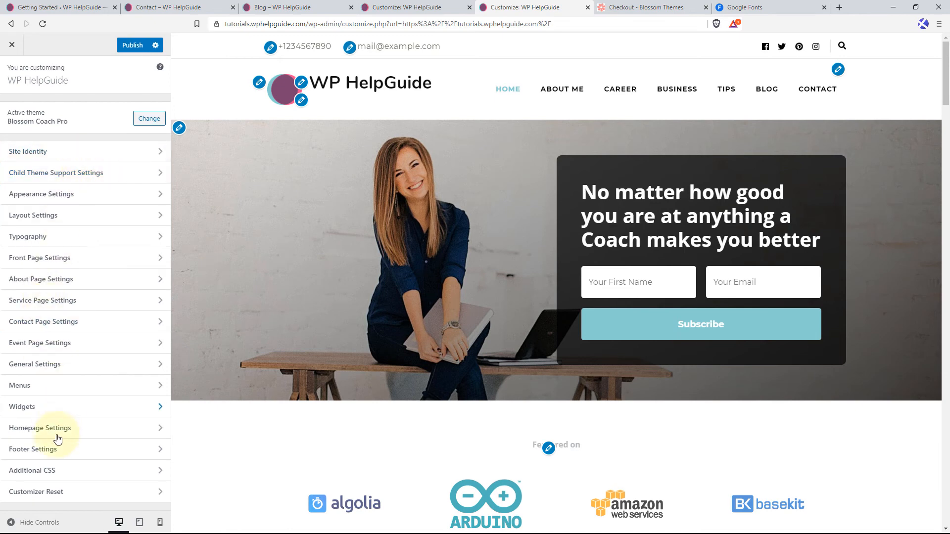
click(104, 157)
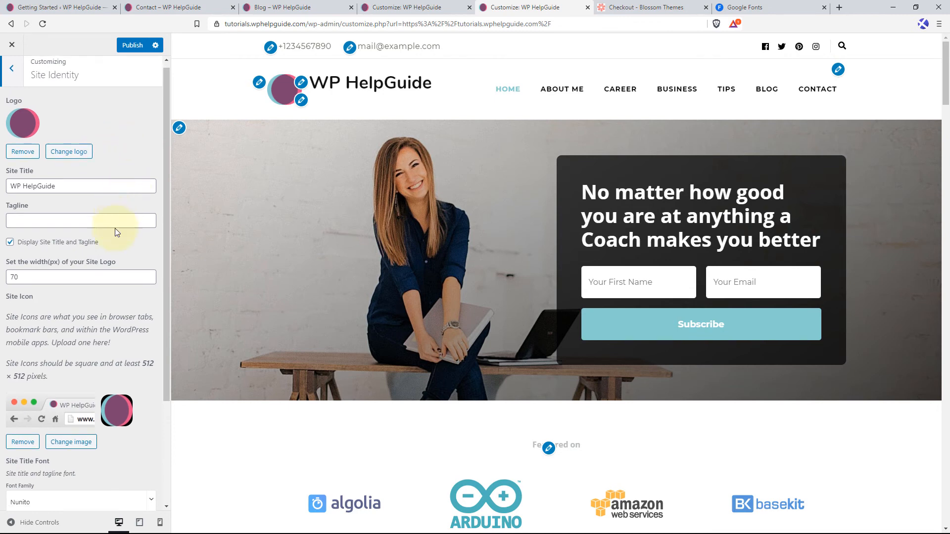
scroll(115, 227, down, 3)
scroll(111, 237, up, 3)
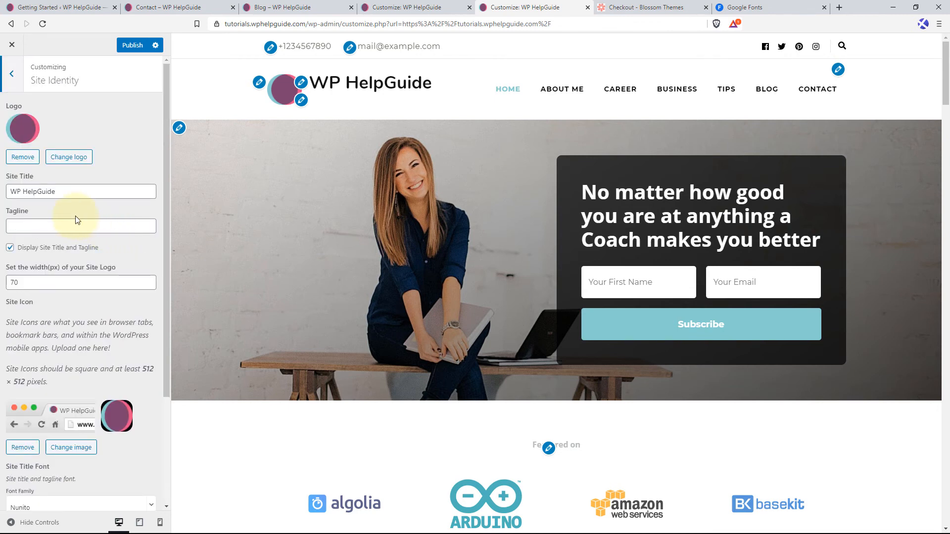
click(15, 77)
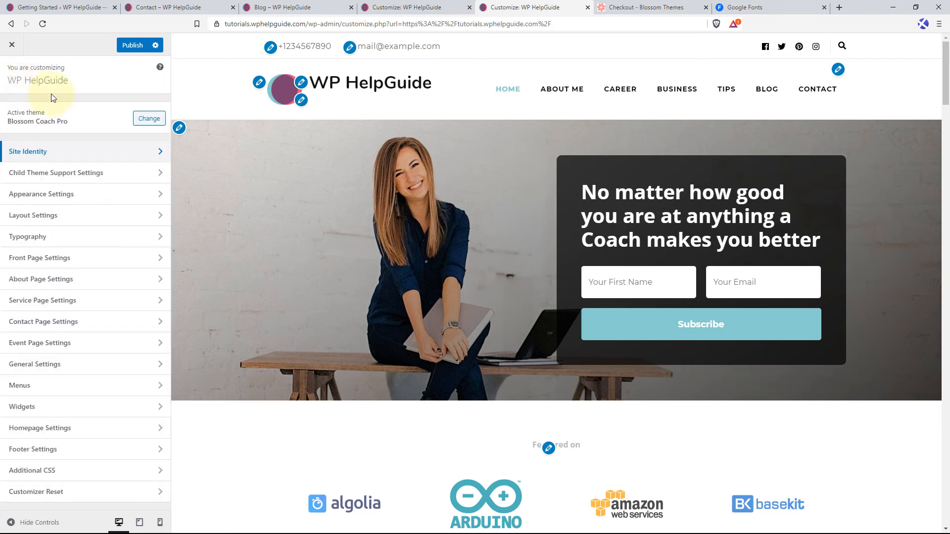
Try the Health Coach child theme style and review the home page preview from the banner down to the footer.
click(132, 172)
click(160, 144)
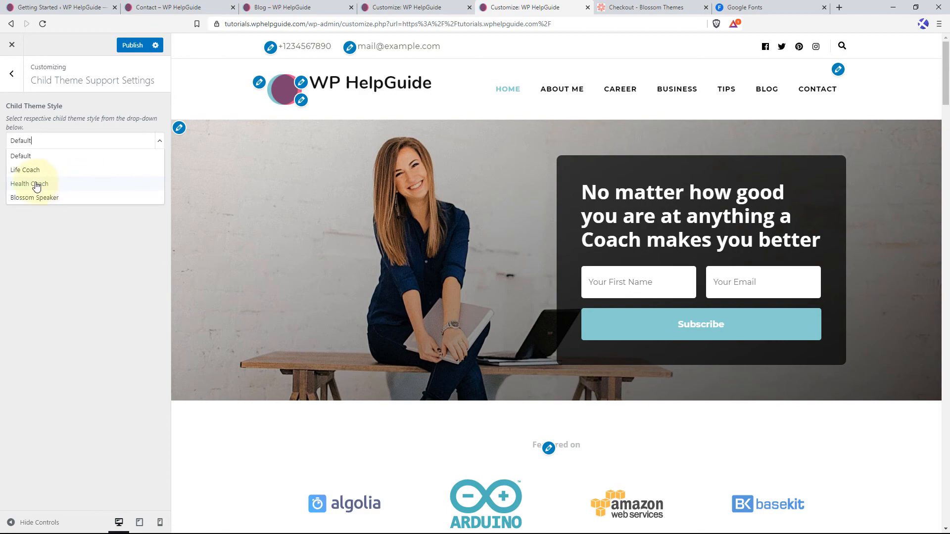
click(73, 187)
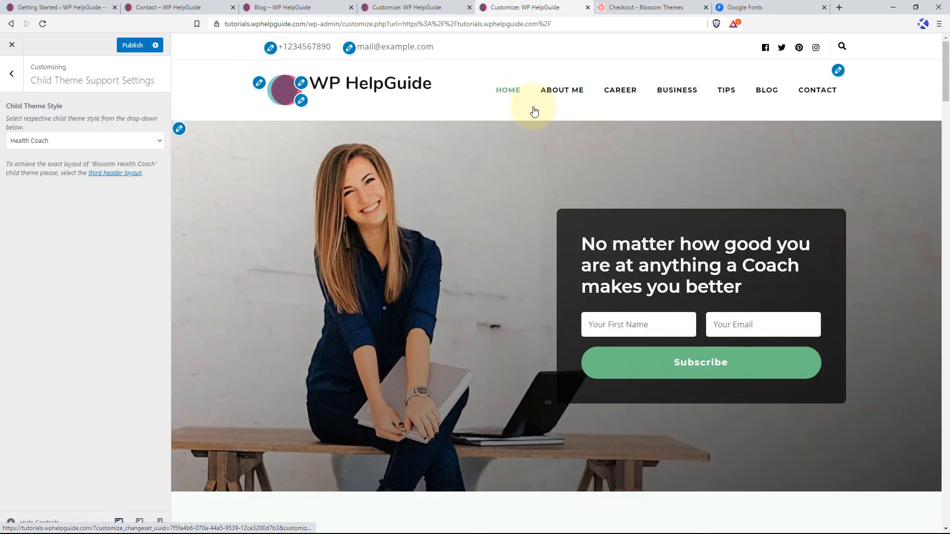
scroll(429, 245, down, 10)
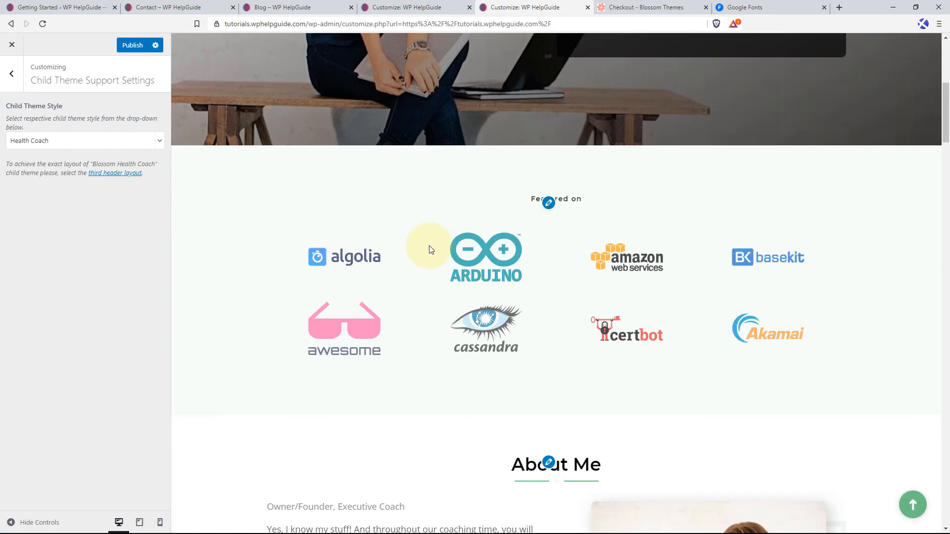
scroll(430, 247, down, 5)
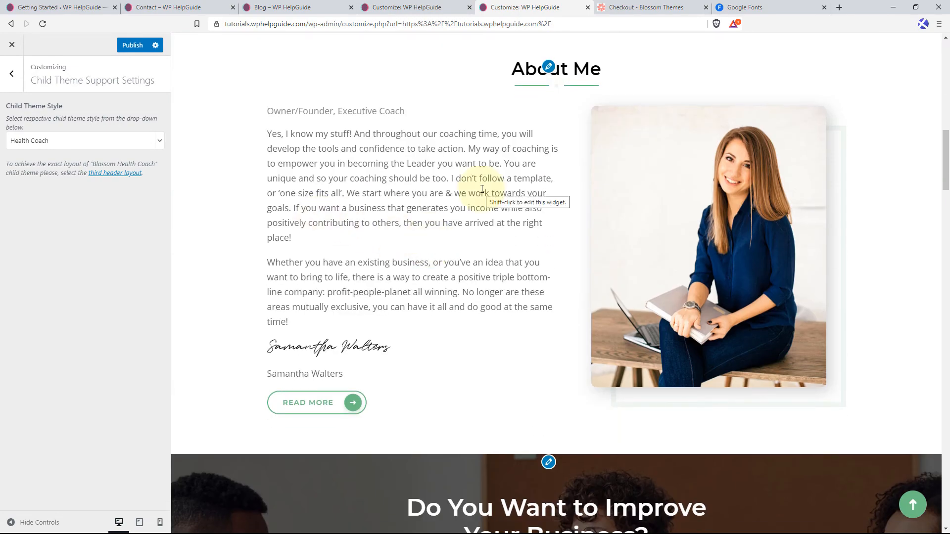
scroll(438, 261, down, 7)
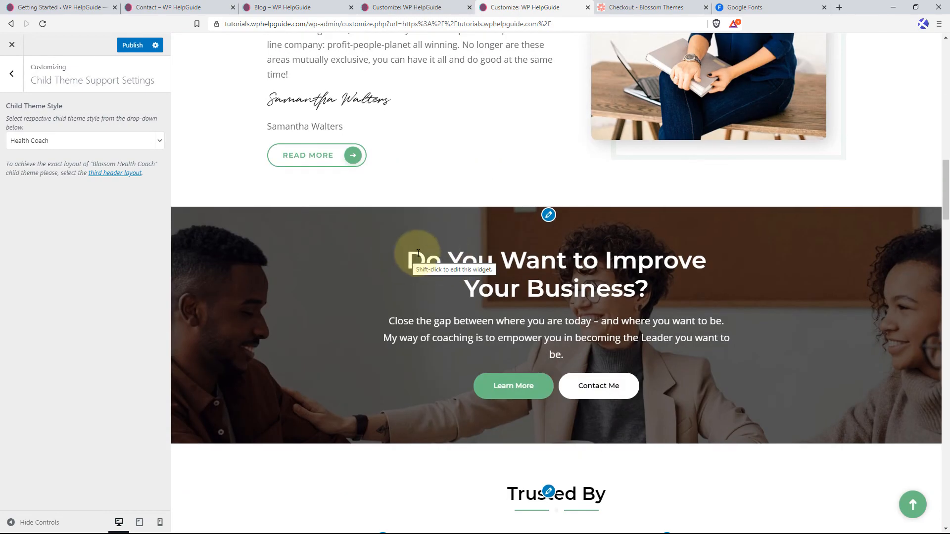
scroll(418, 253, down, 12)
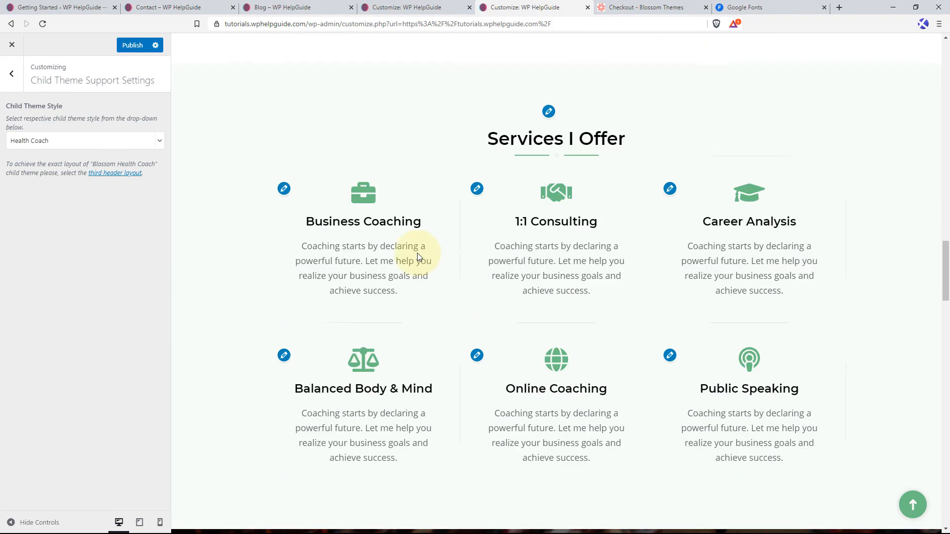
scroll(417, 257, down, 15)
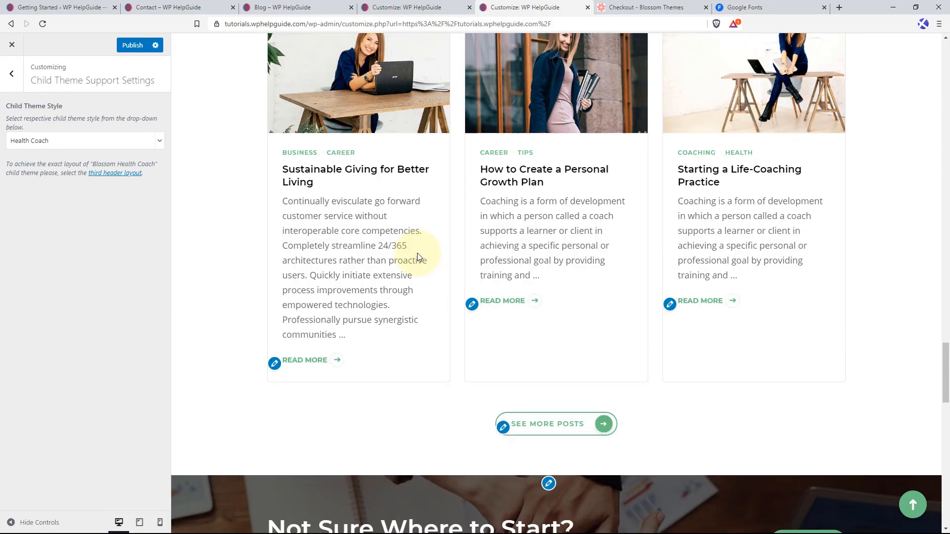
scroll(417, 256, down, 10)
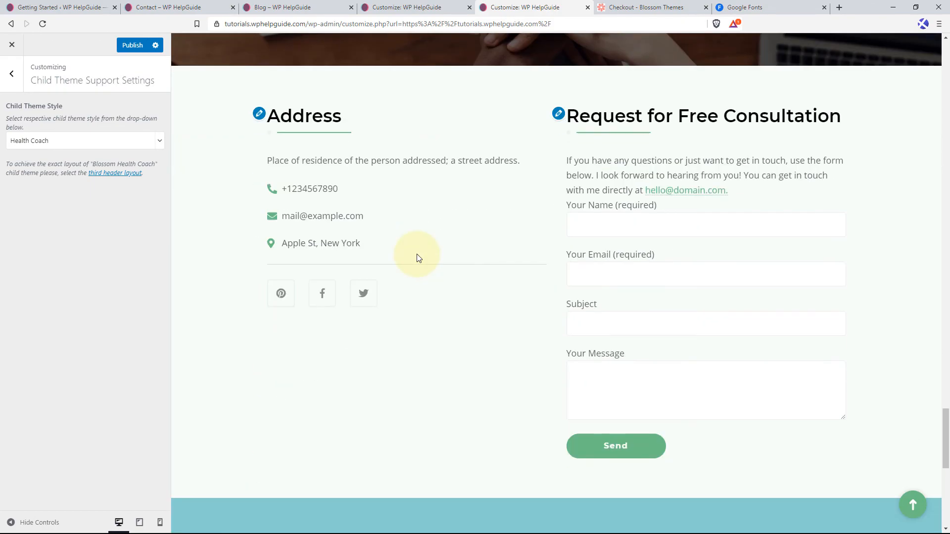
scroll(417, 257, down, 6)
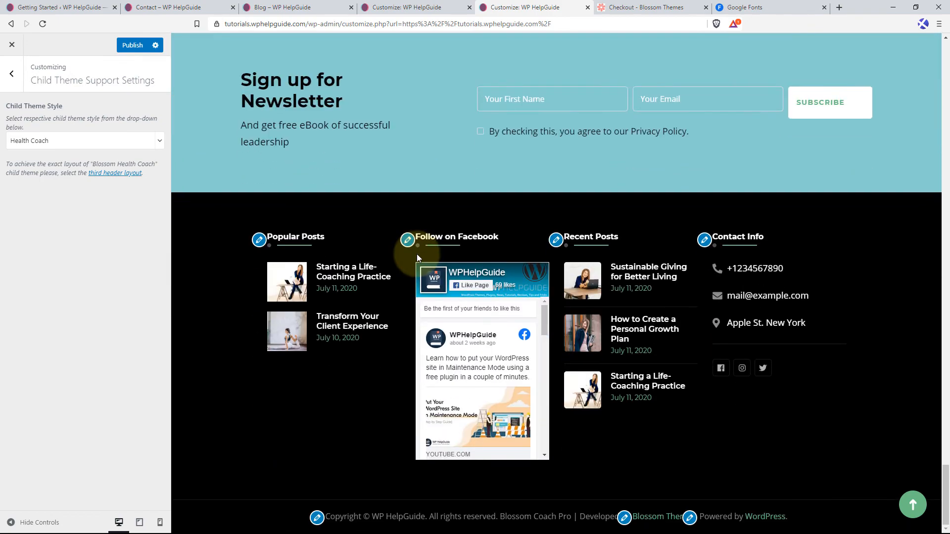
click(913, 504)
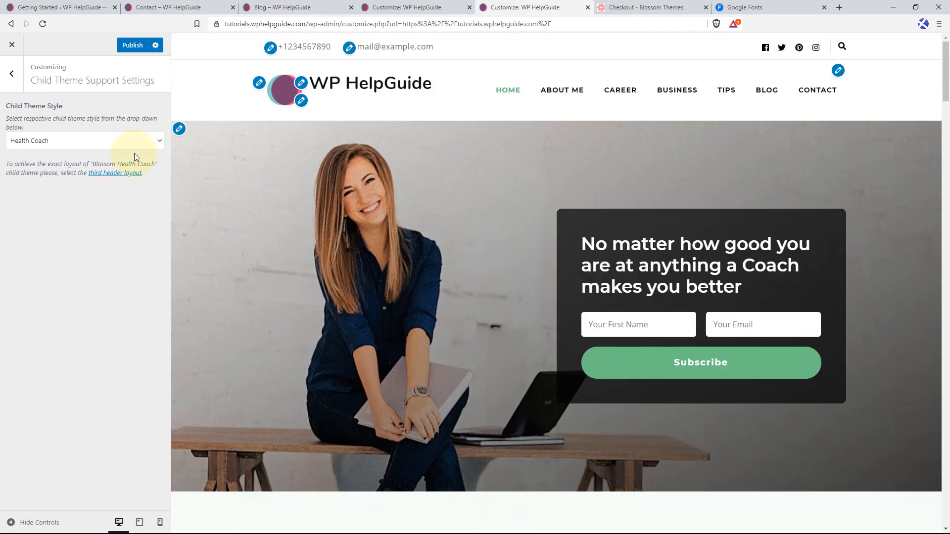
Switch the child theme style to Life Coach and review the home page preview down to the footer.
click(158, 142)
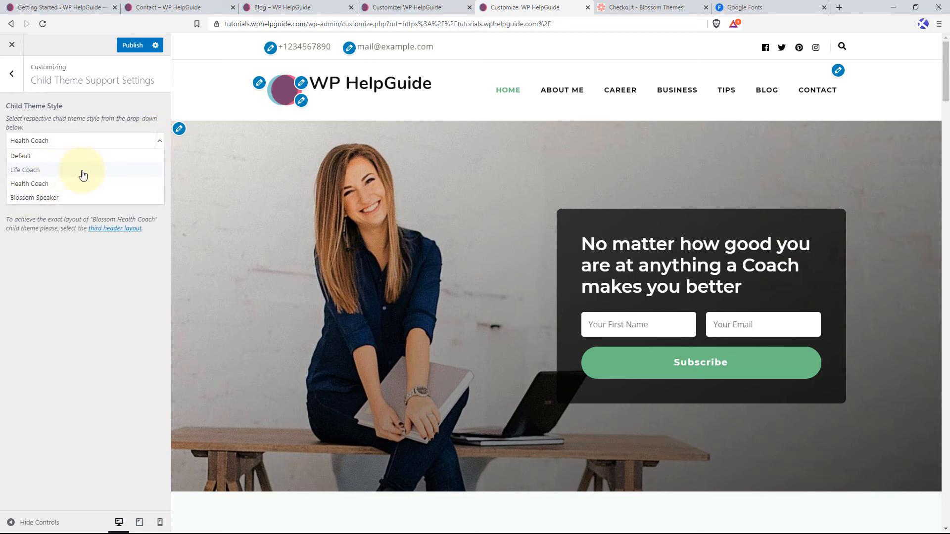
click(52, 171)
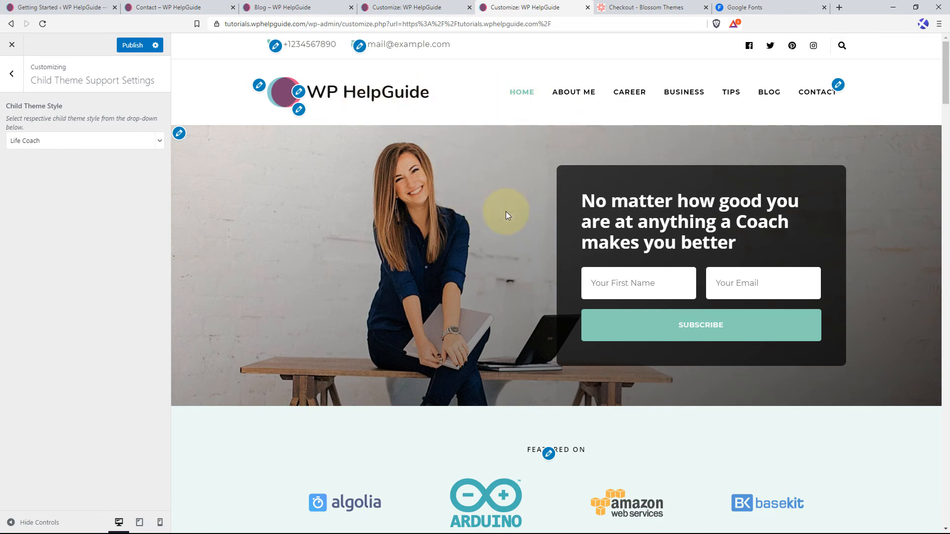
scroll(505, 213, down, 9)
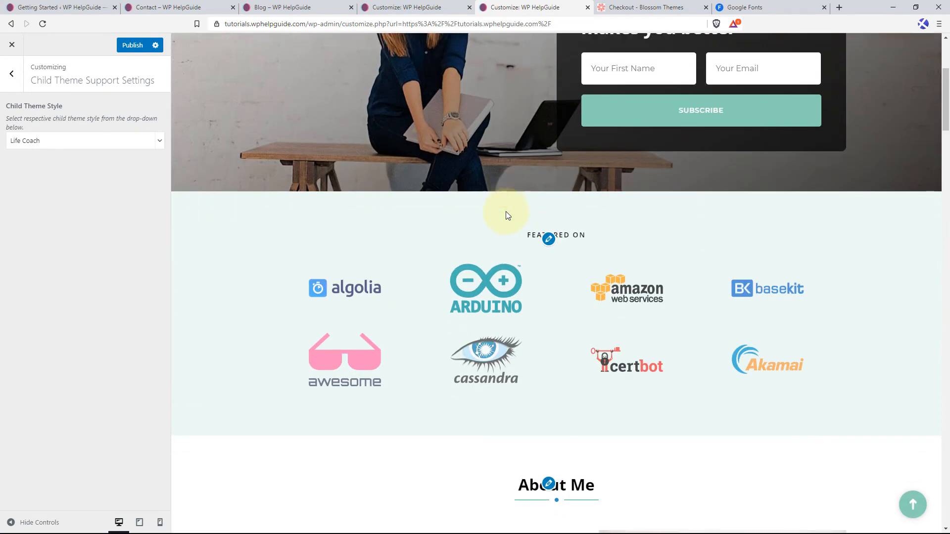
scroll(505, 215, down, 8)
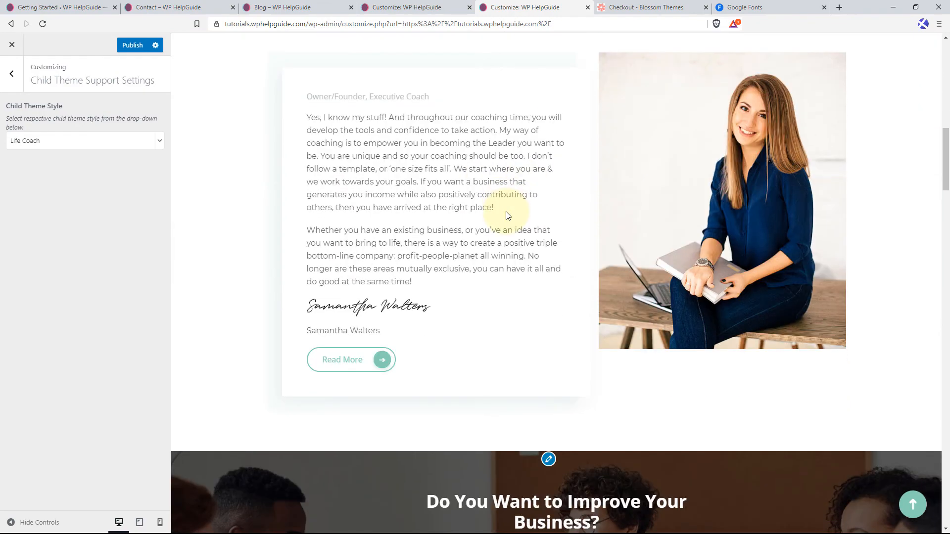
scroll(506, 216, down, 9)
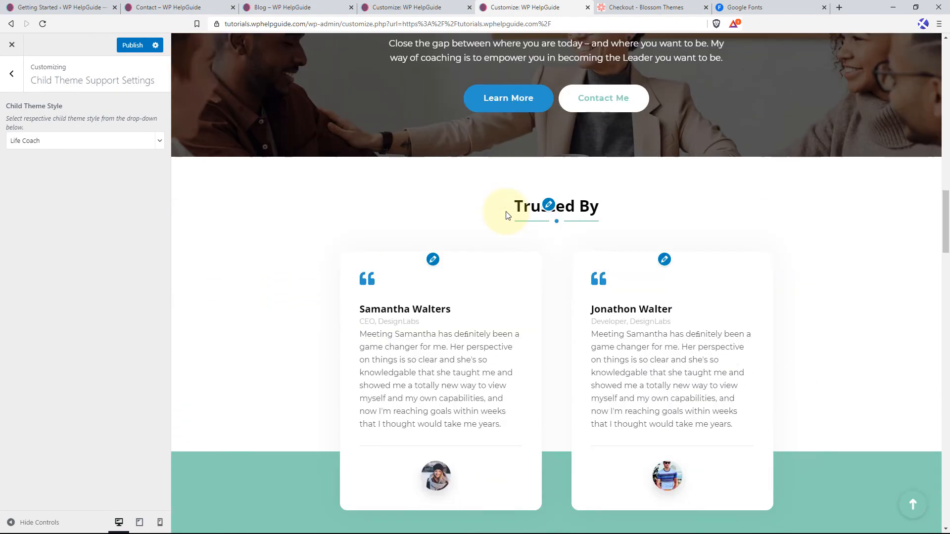
scroll(506, 215, down, 10)
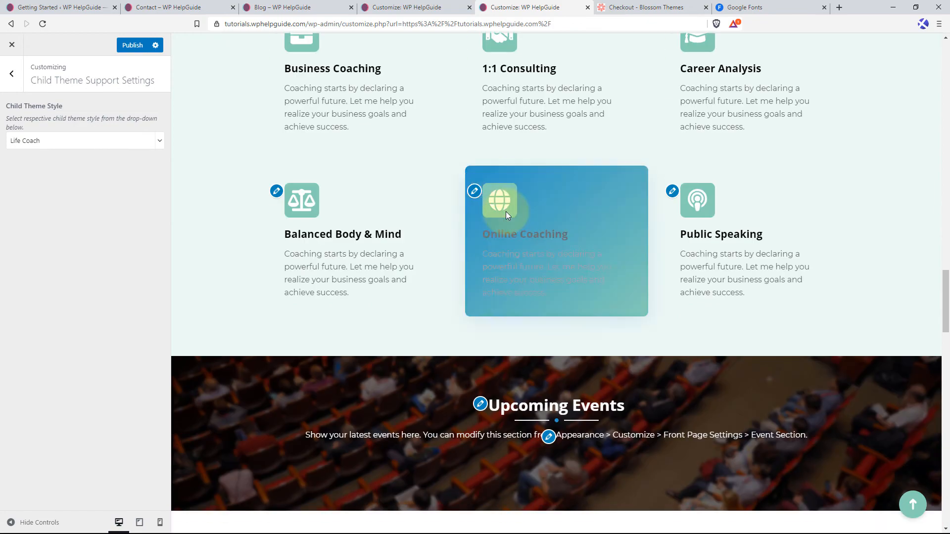
scroll(506, 215, down, 10)
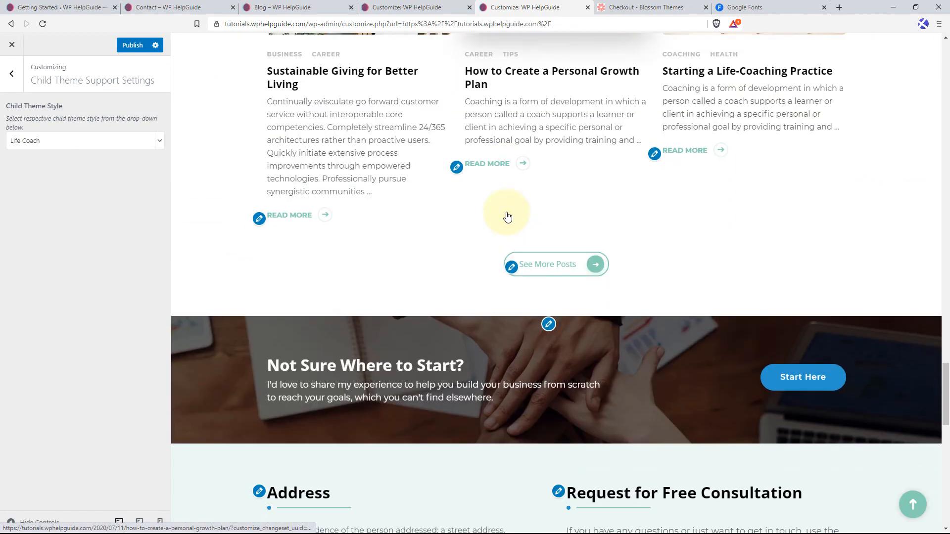
scroll(506, 216, down, 10)
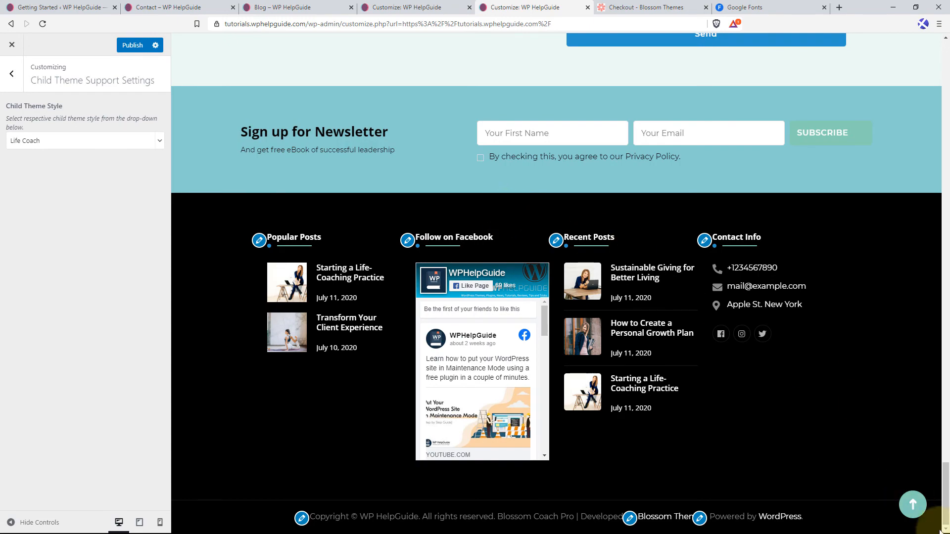
click(920, 507)
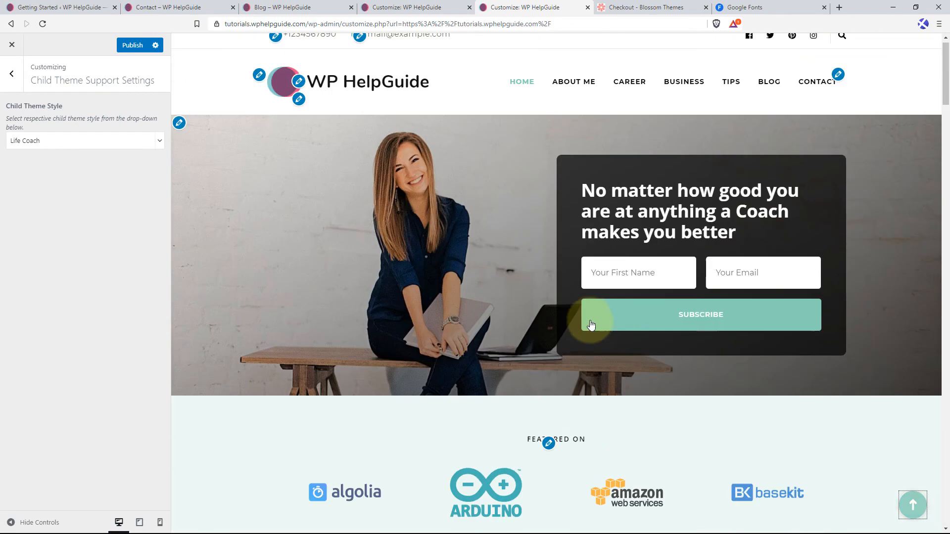
Switch the child theme style to Blossom Speaker and review the whole home page preview.
click(161, 144)
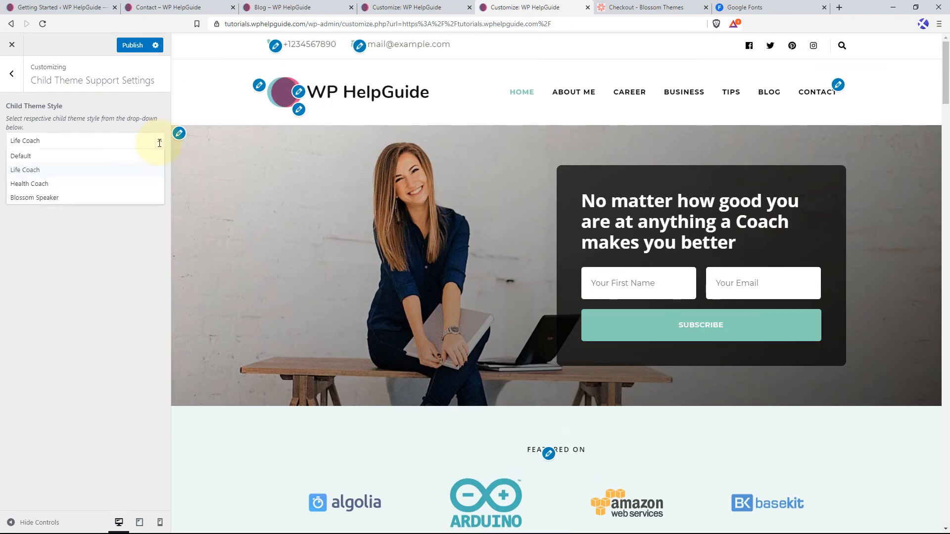
click(60, 201)
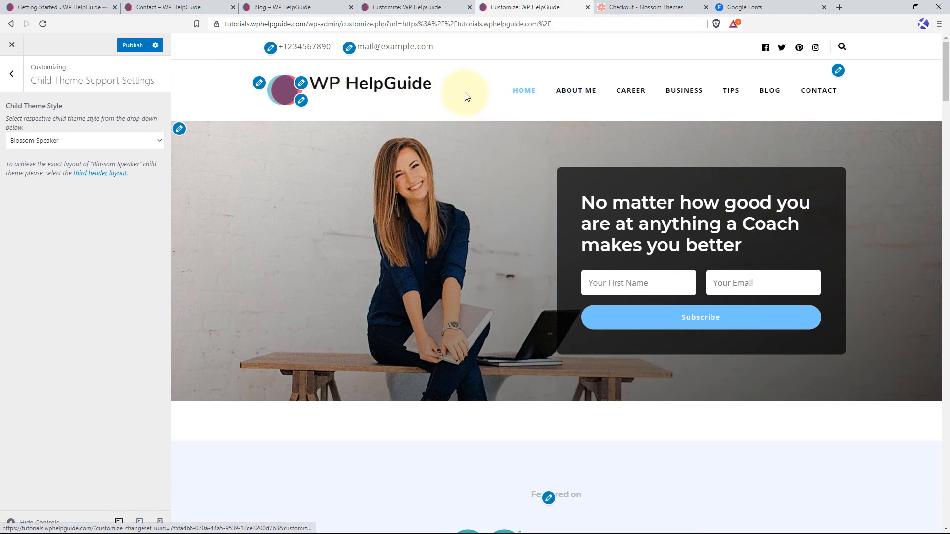
scroll(449, 159, down, 10)
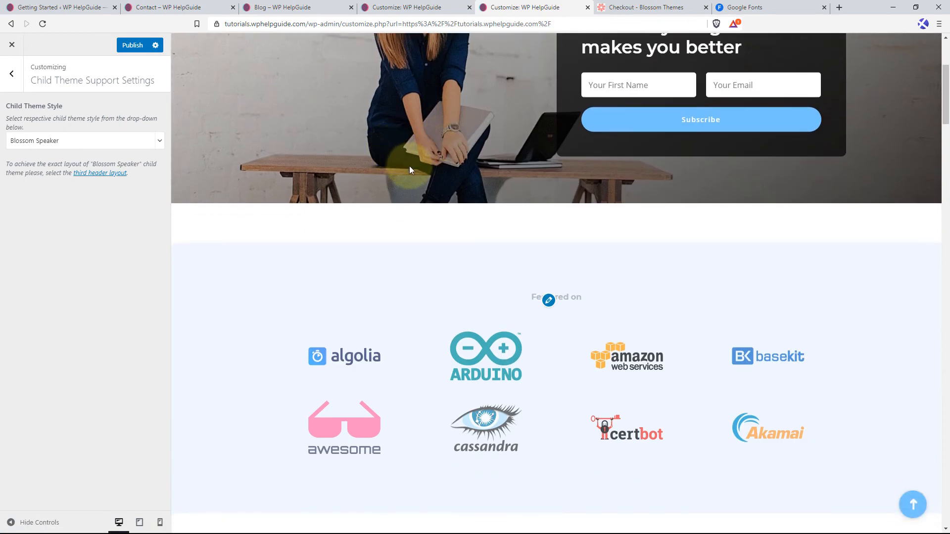
scroll(413, 173, down, 10)
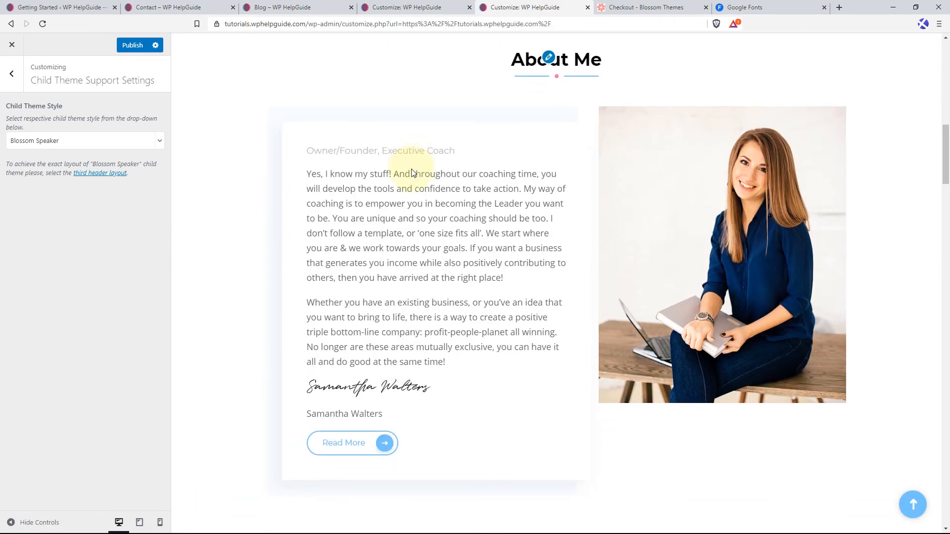
scroll(413, 172, down, 10)
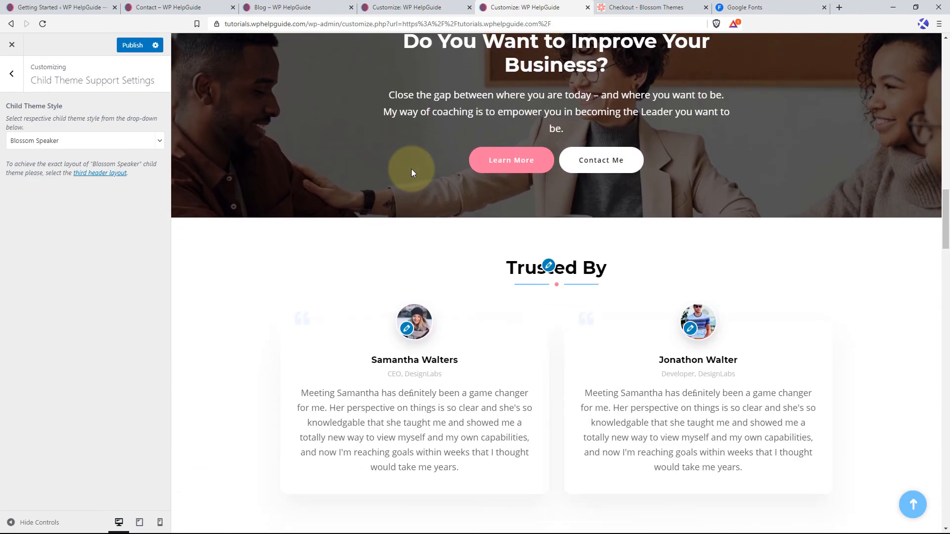
scroll(413, 173, down, 10)
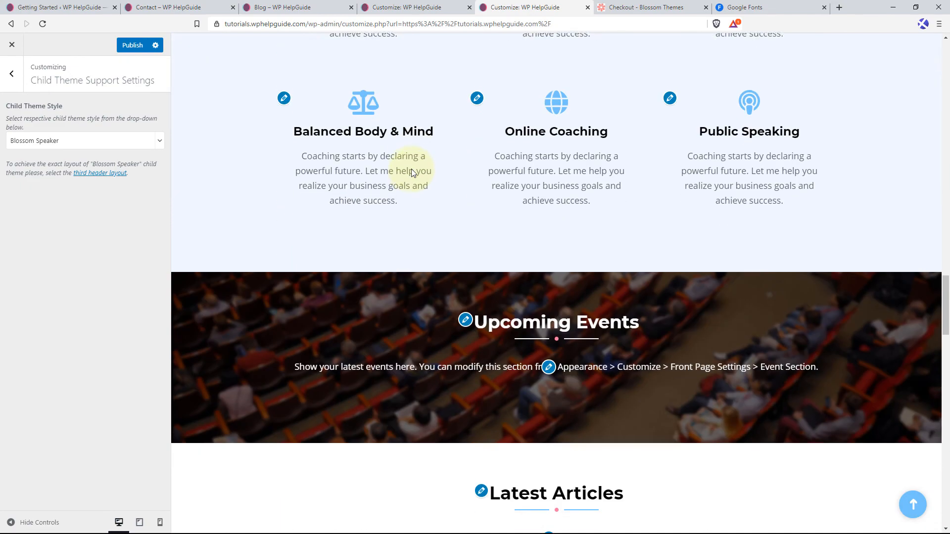
scroll(411, 172, down, 10)
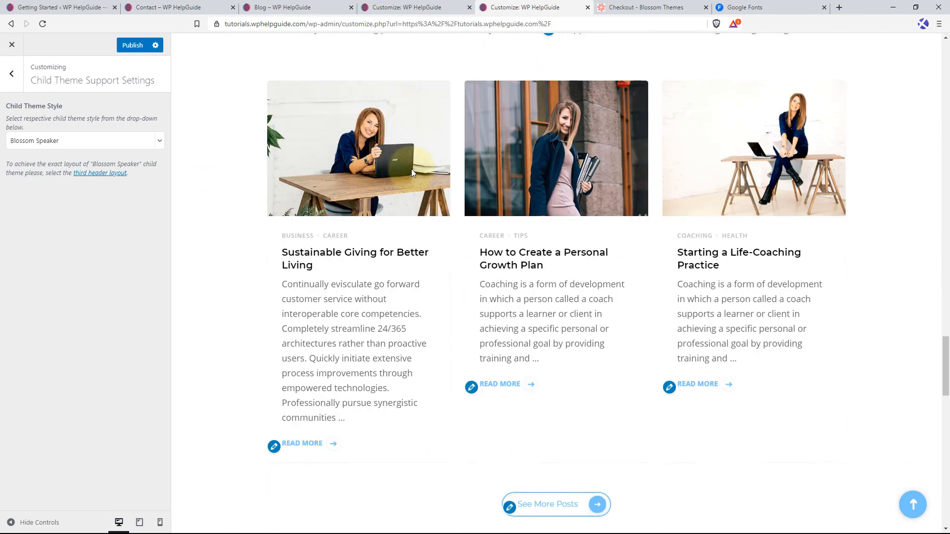
scroll(412, 169, down, 10)
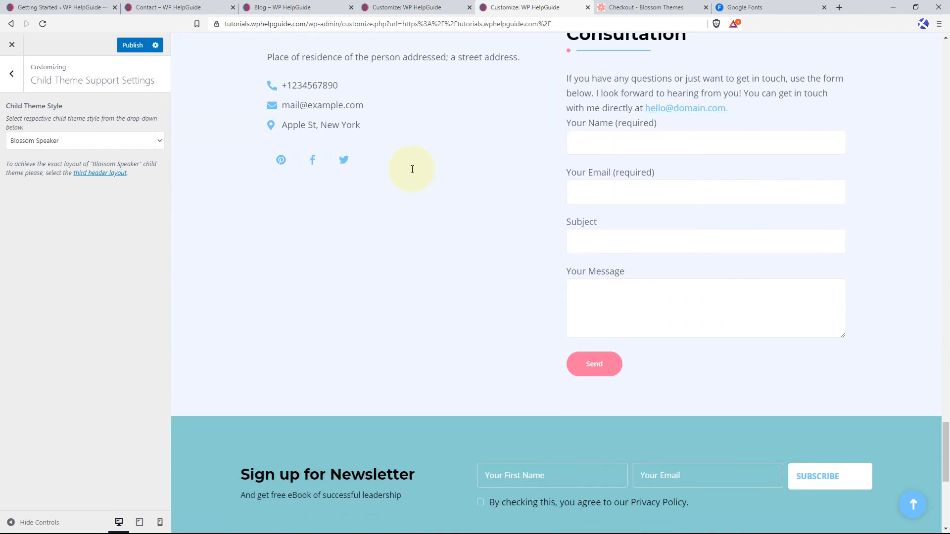
scroll(412, 173, down, 3)
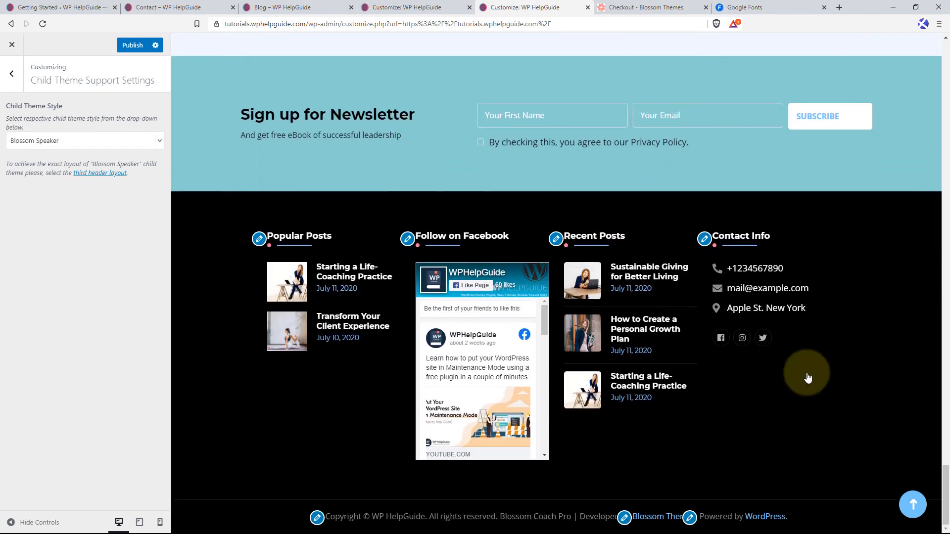
click(920, 508)
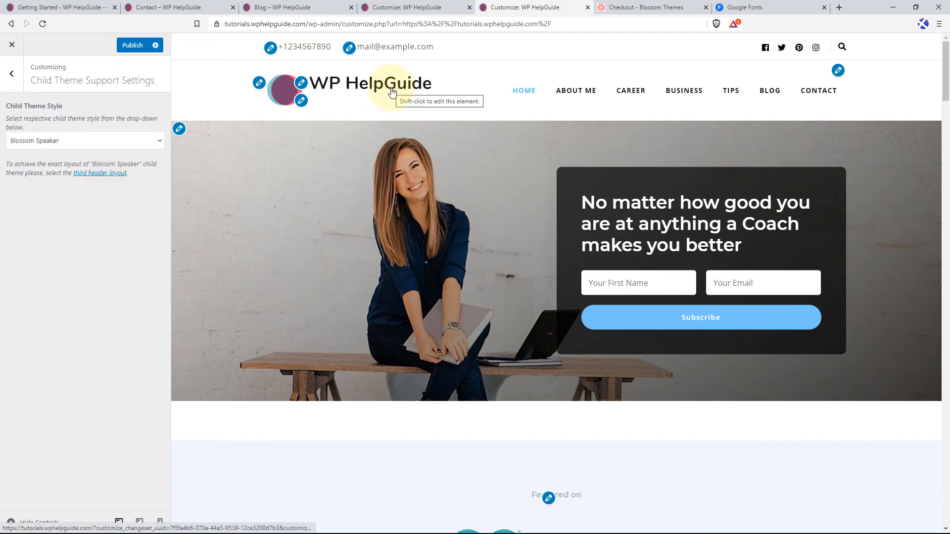
Try the third header layout suggested for the Blossom Speaker style and restore the first header layout.
click(99, 173)
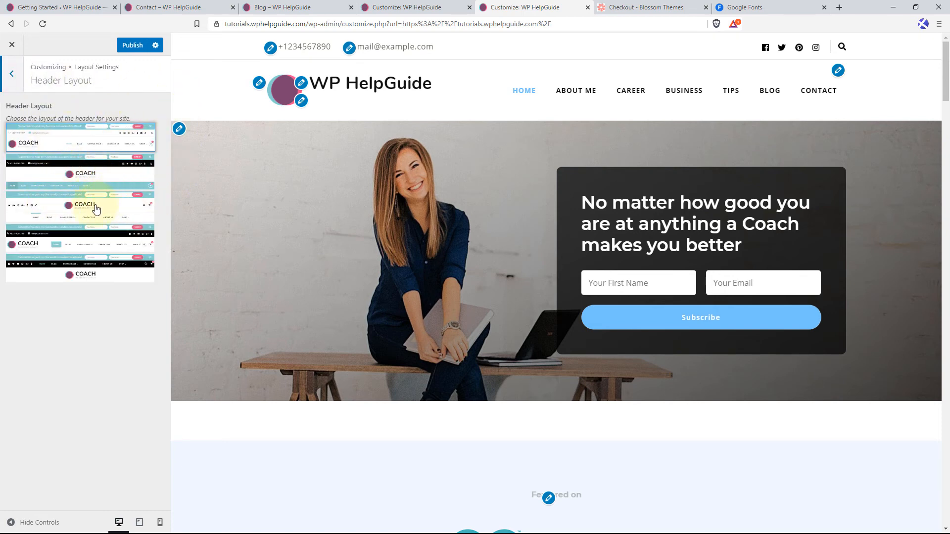
click(109, 212)
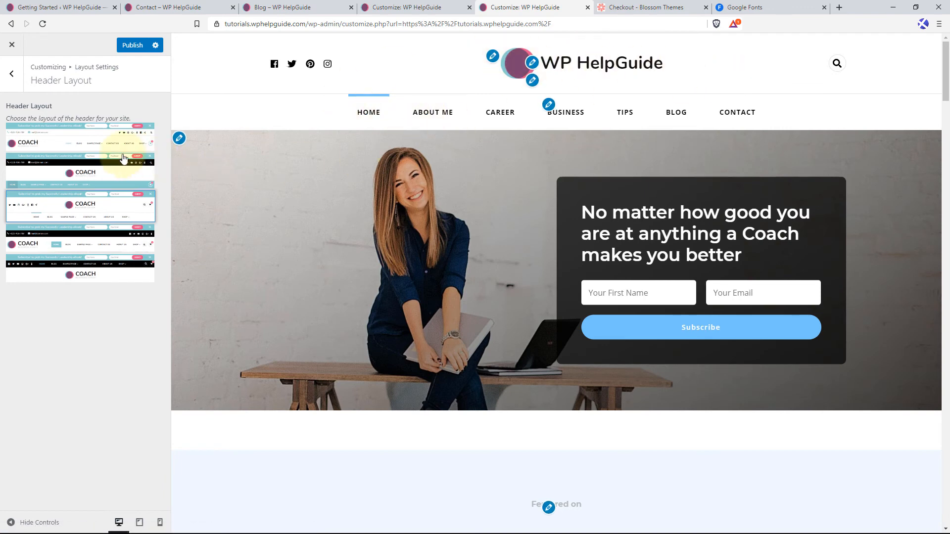
click(97, 139)
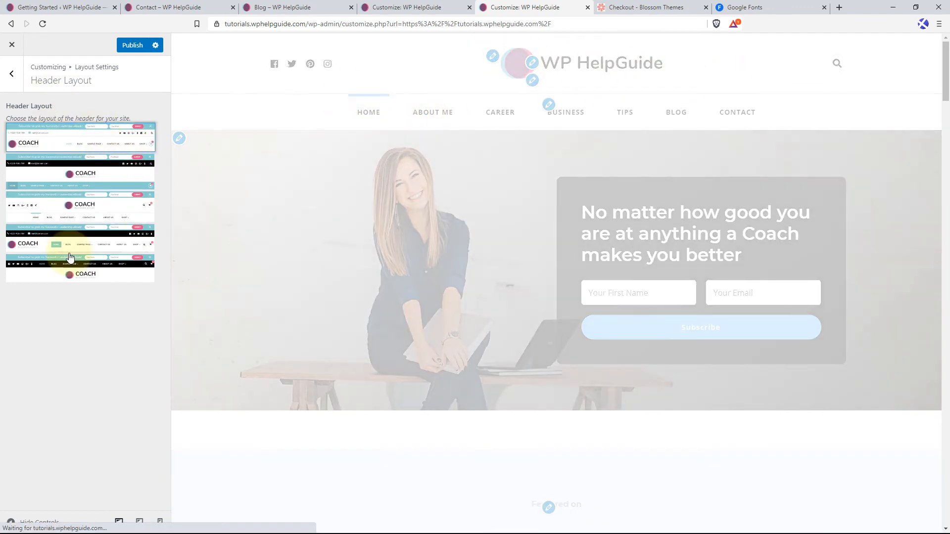
Return to the Child Theme Support Settings and set the child theme style back to Default.
click(16, 82)
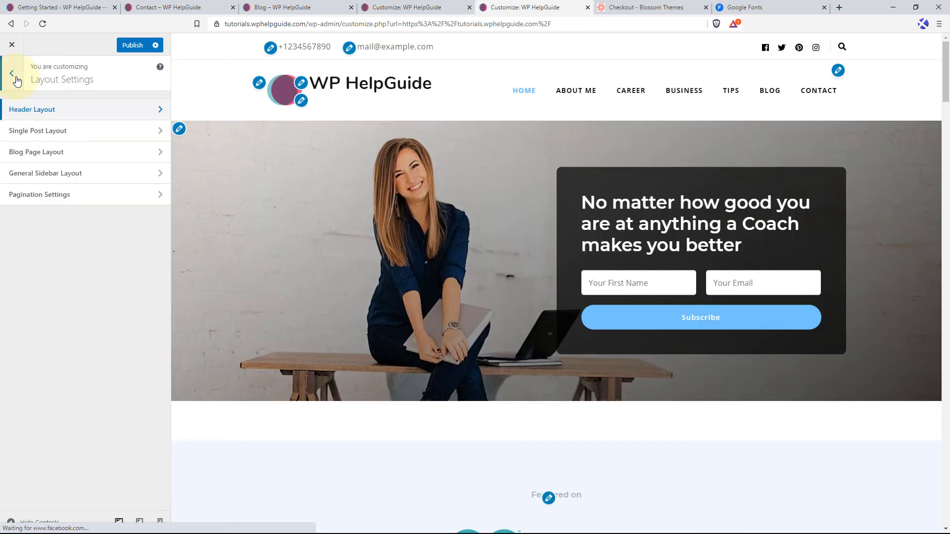
click(11, 75)
click(78, 174)
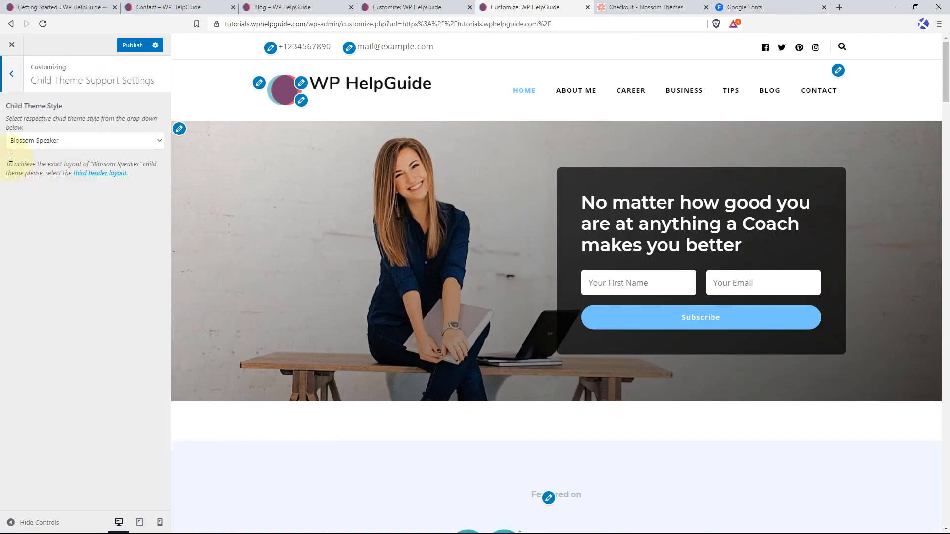
click(123, 144)
click(69, 159)
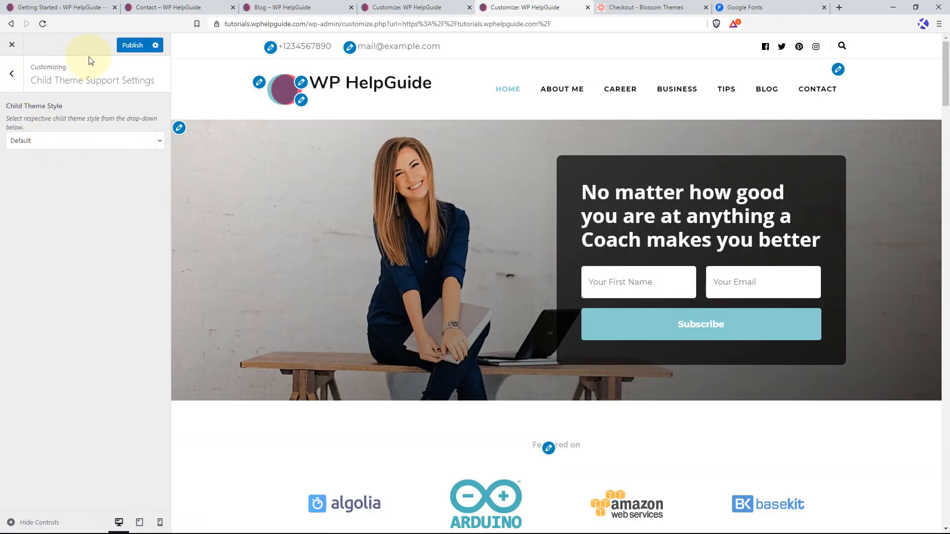
Publish the Default child theme style and open the Colors section of the Appearance Settings.
click(123, 46)
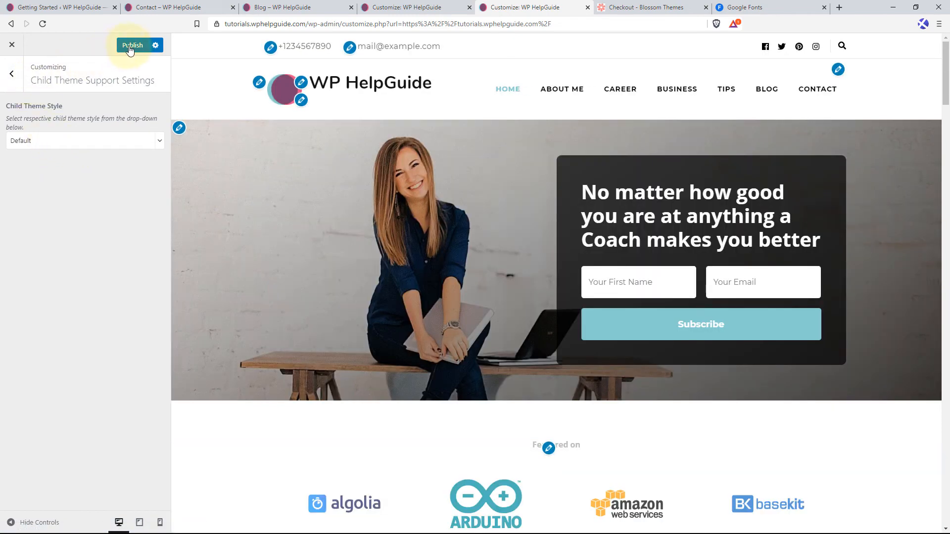
click(14, 74)
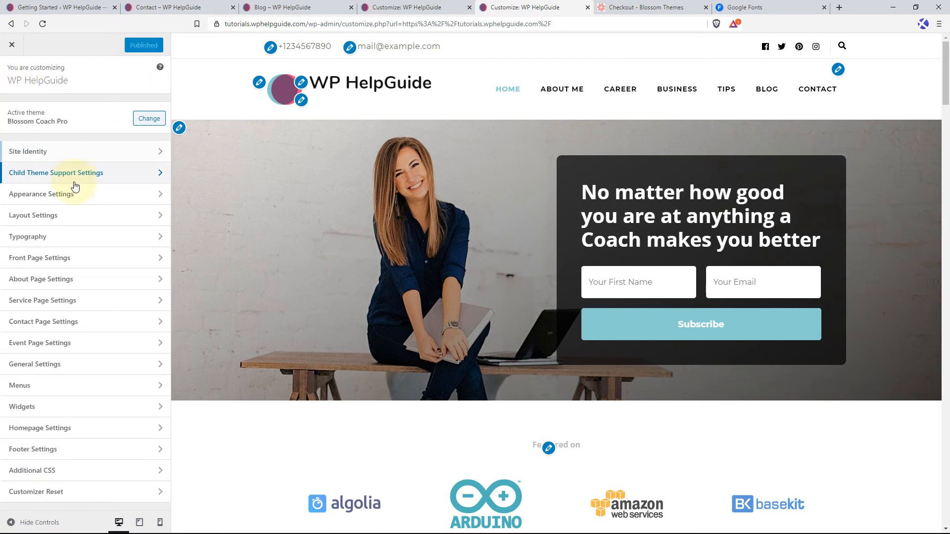
click(96, 201)
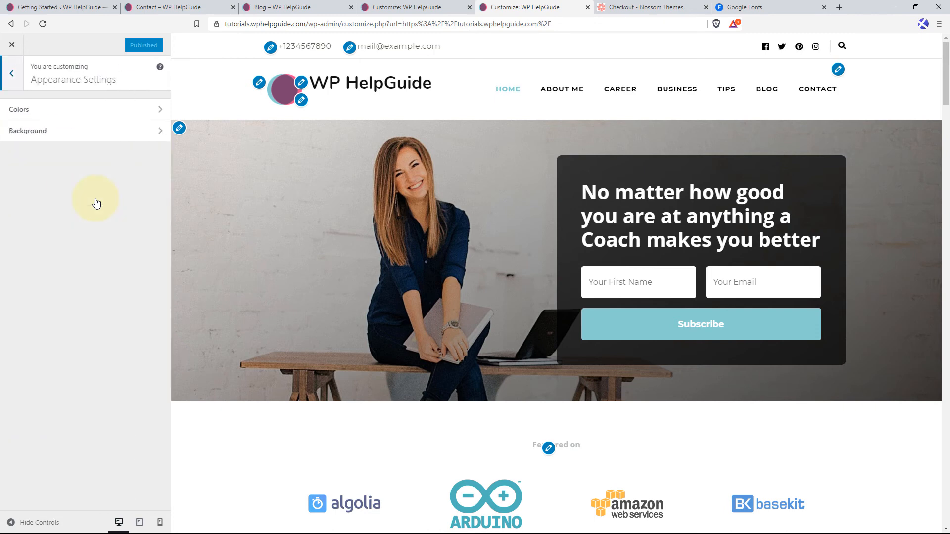
click(94, 117)
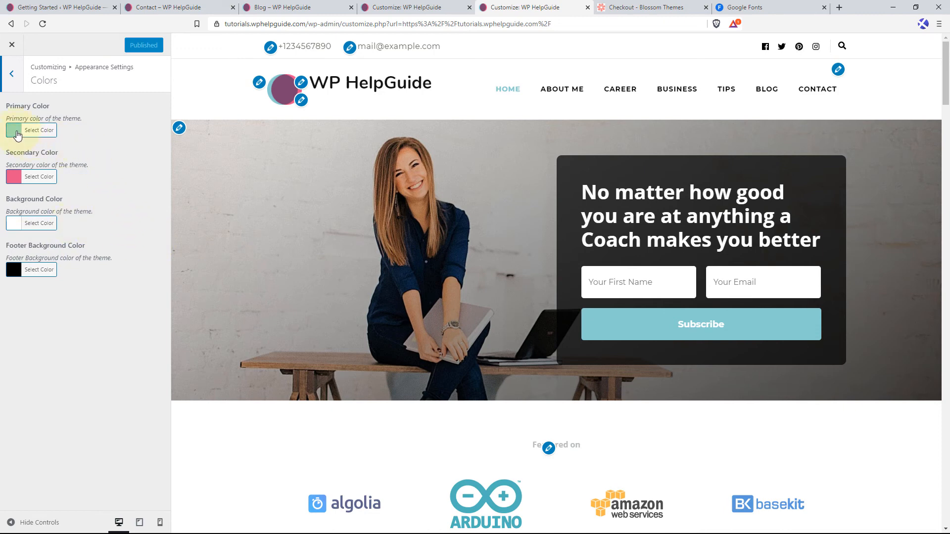
Set the theme's primary color to #78c0a8.
click(37, 133)
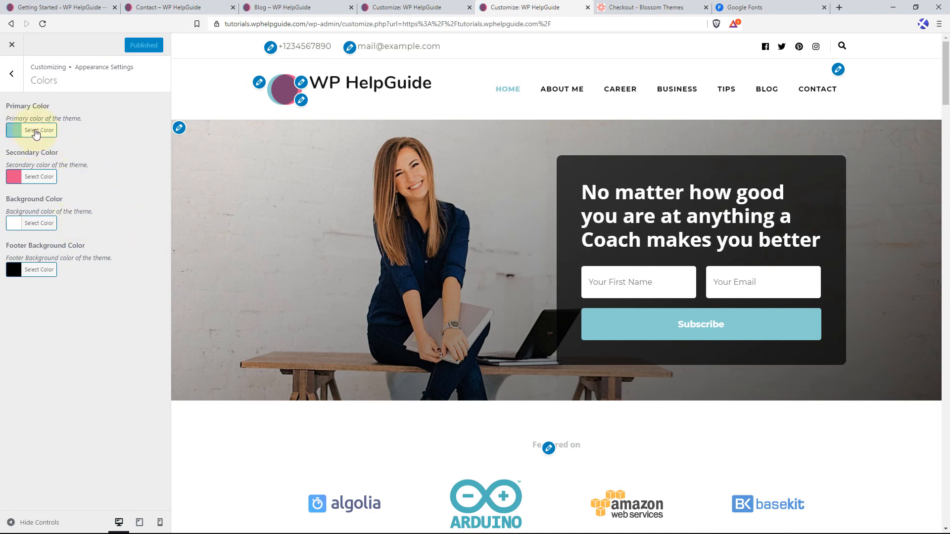
click(36, 133)
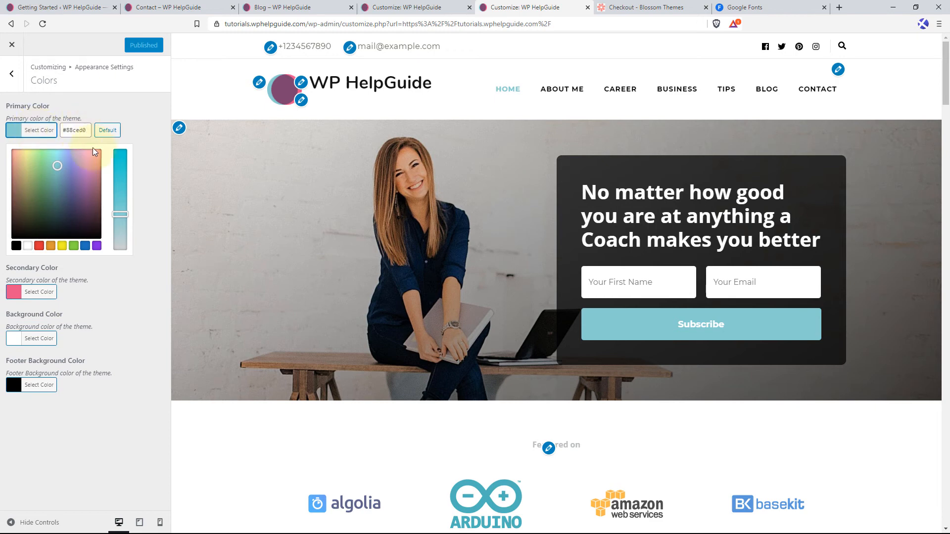
mouse_move(57, 163)
mouse_down()
mouse_move(71, 184)
mouse_move(77, 174)
mouse_move(32, 184)
mouse_move(70, 189)
mouse_move(62, 181)
mouse_up()
drag(86, 131, 60, 134)
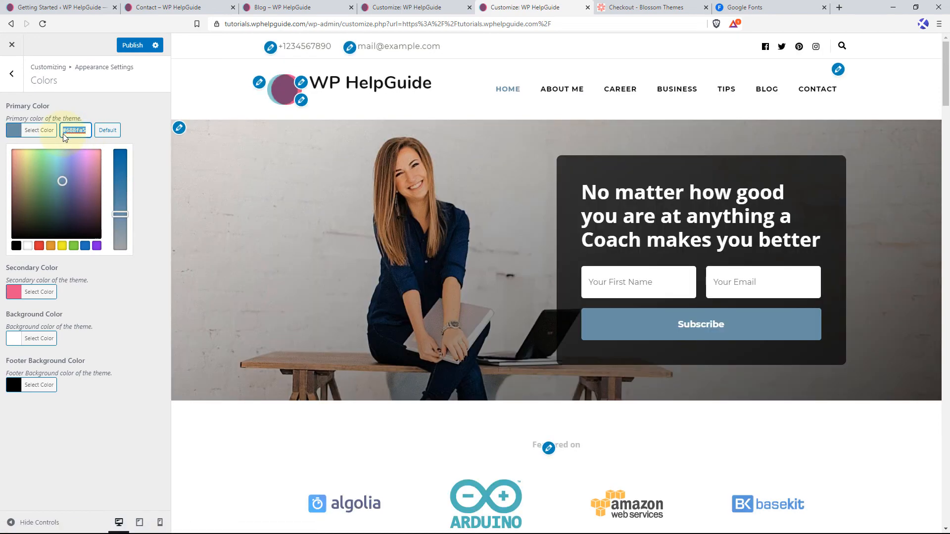
text(#78c0a8)
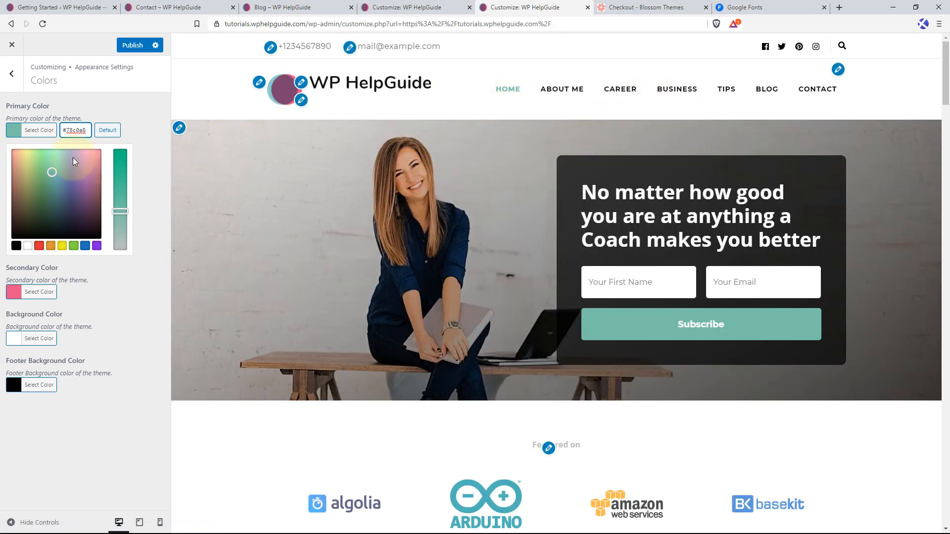
click(85, 109)
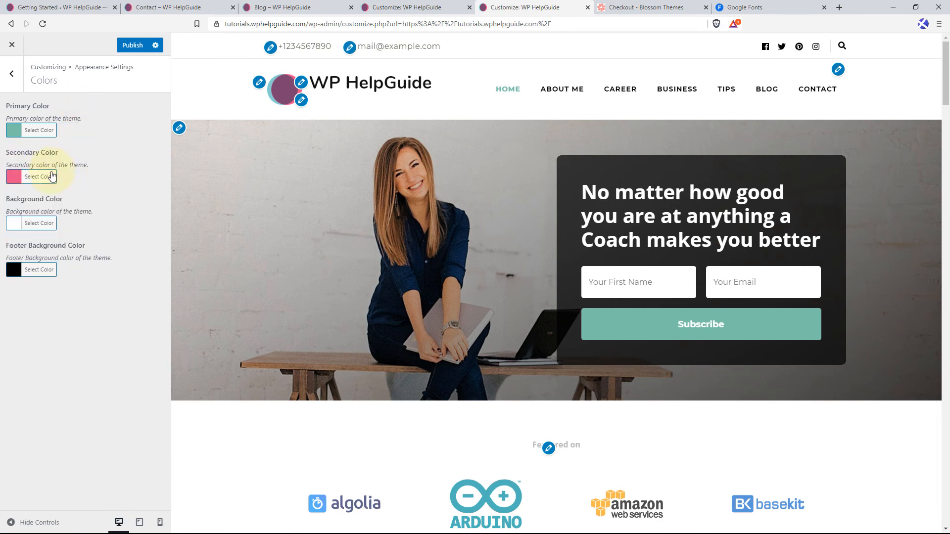
Set the theme's secondary color to #f37877 and review the home page preview down to the footer.
click(27, 179)
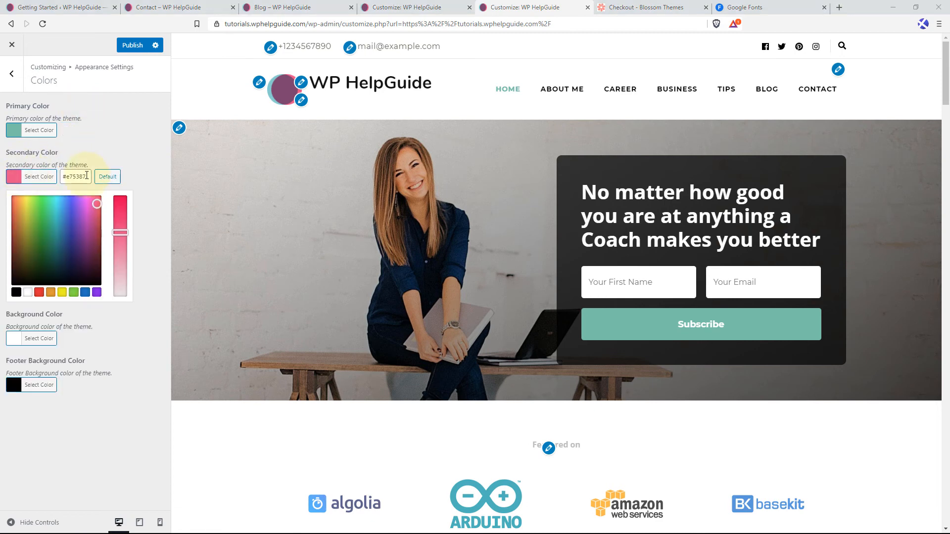
drag(87, 175, 65, 176)
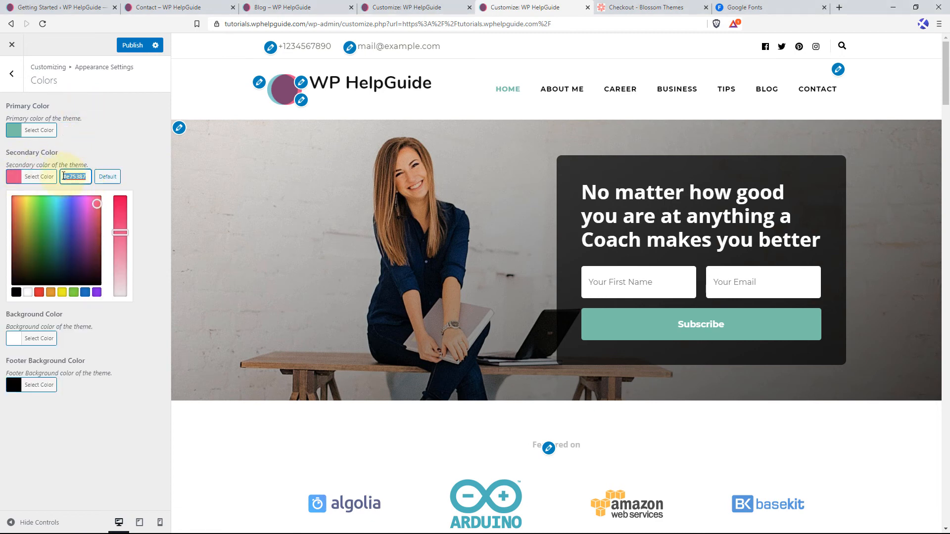
text(#f37877)
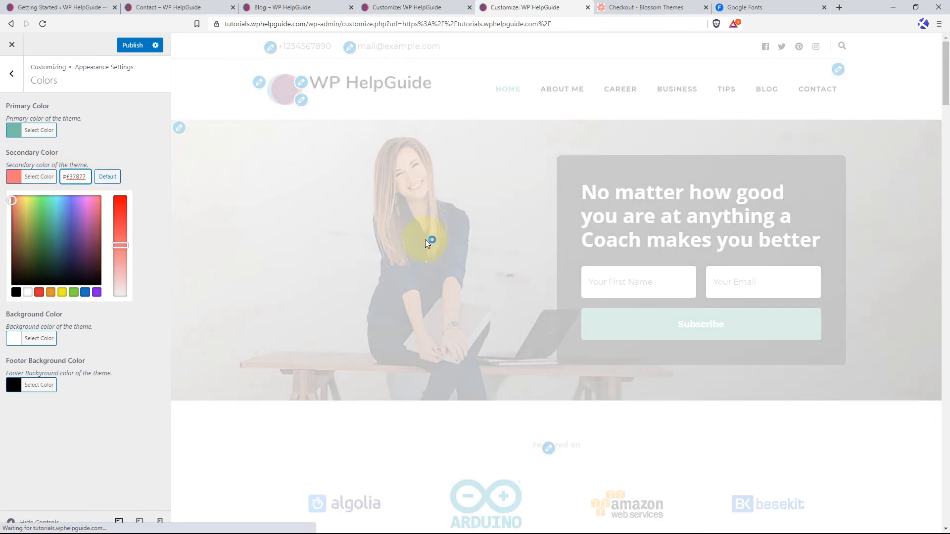
scroll(552, 274, down, 6)
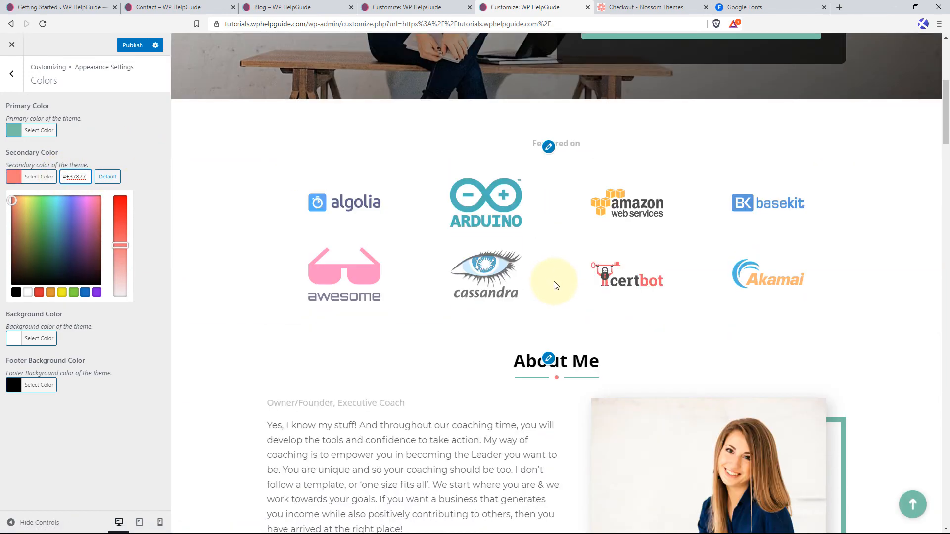
scroll(555, 285, down, 8)
scroll(576, 364, down, 4)
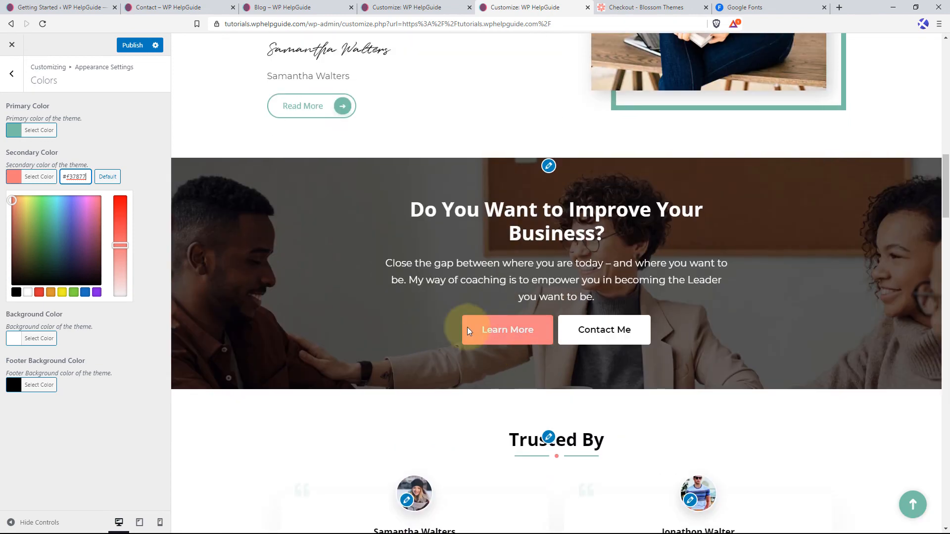
click(114, 143)
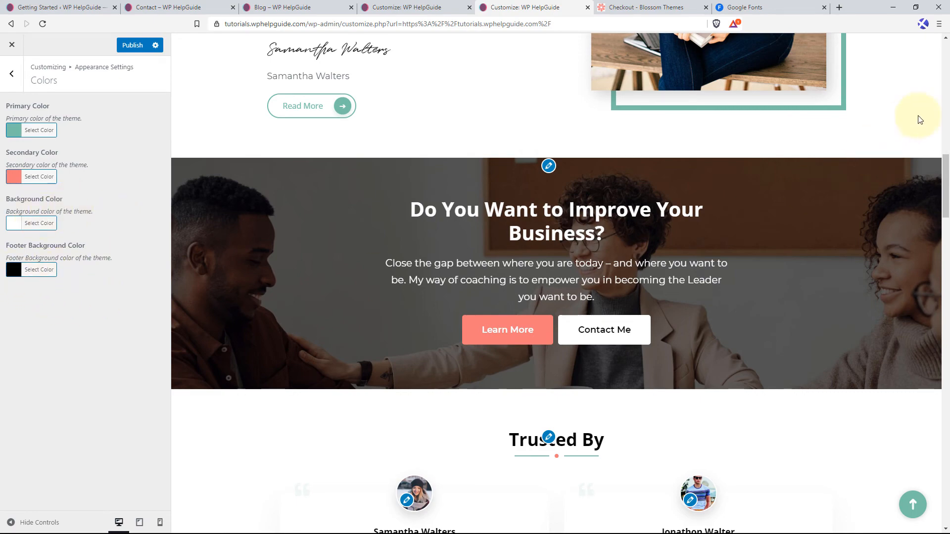
drag(944, 188, 942, 512)
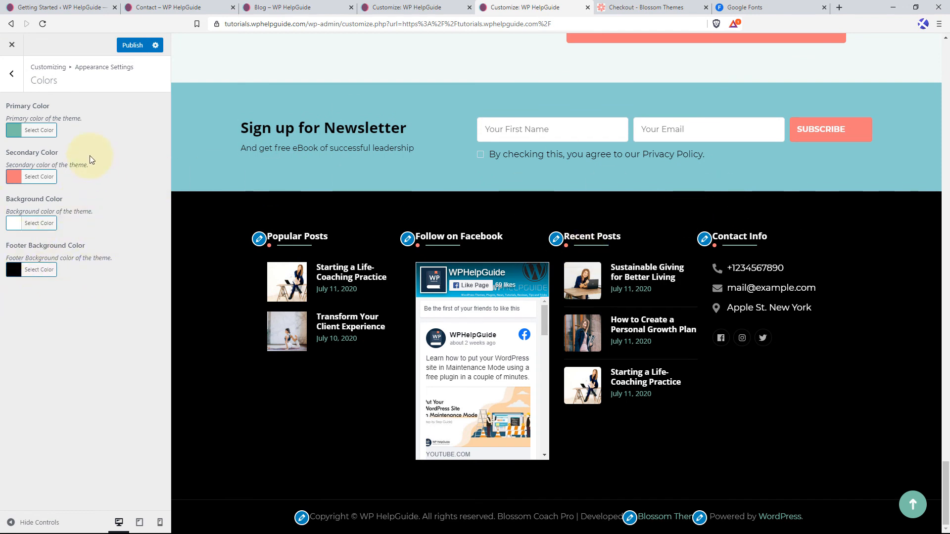
Set the body background type to Pattern, try a light pattern on the preview, and restore the No bg option.
click(12, 79)
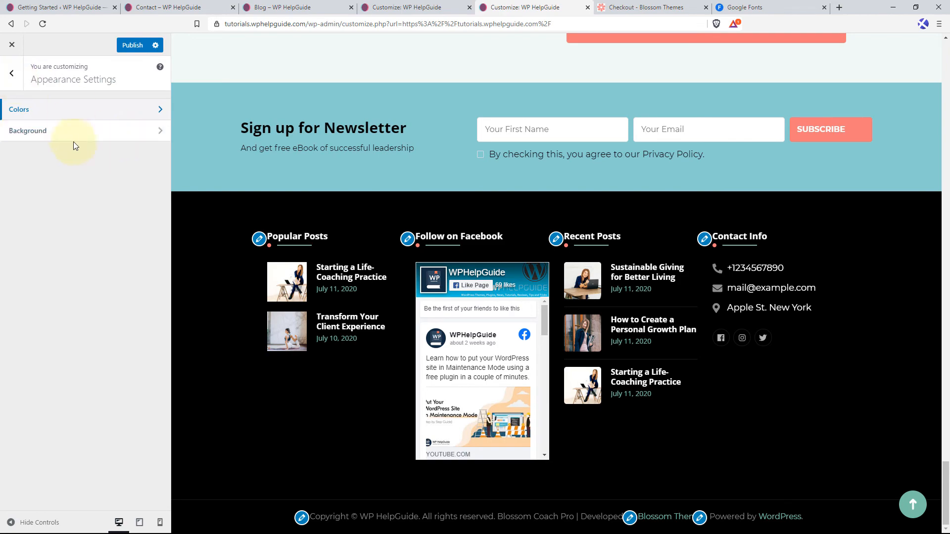
click(75, 131)
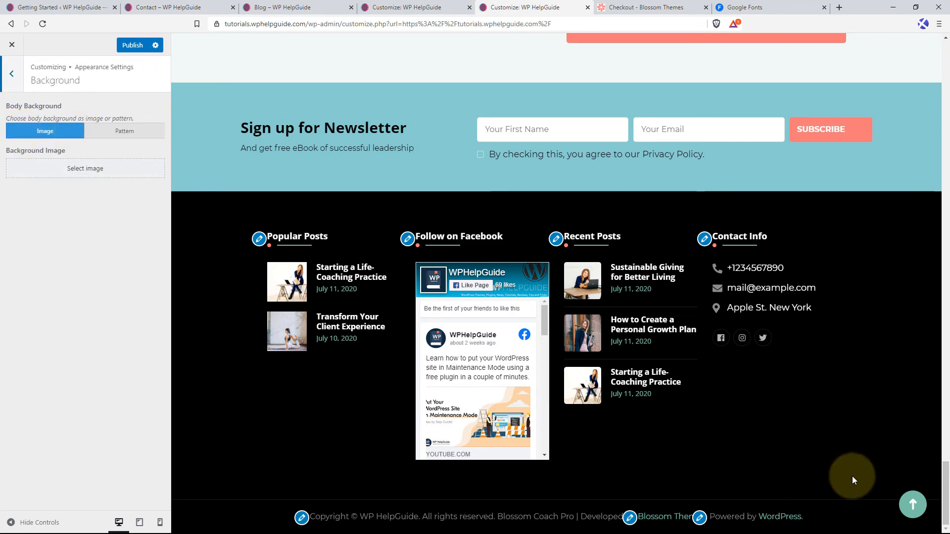
click(912, 505)
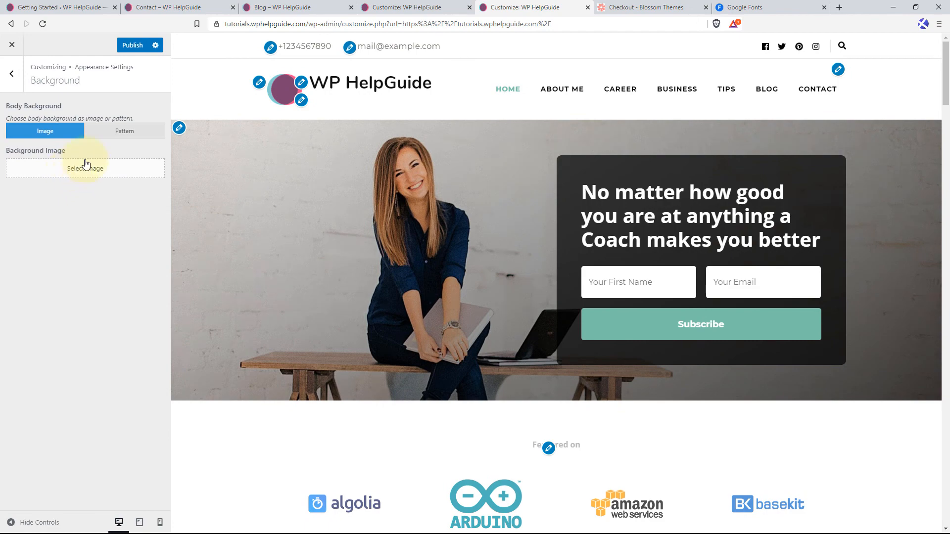
click(127, 132)
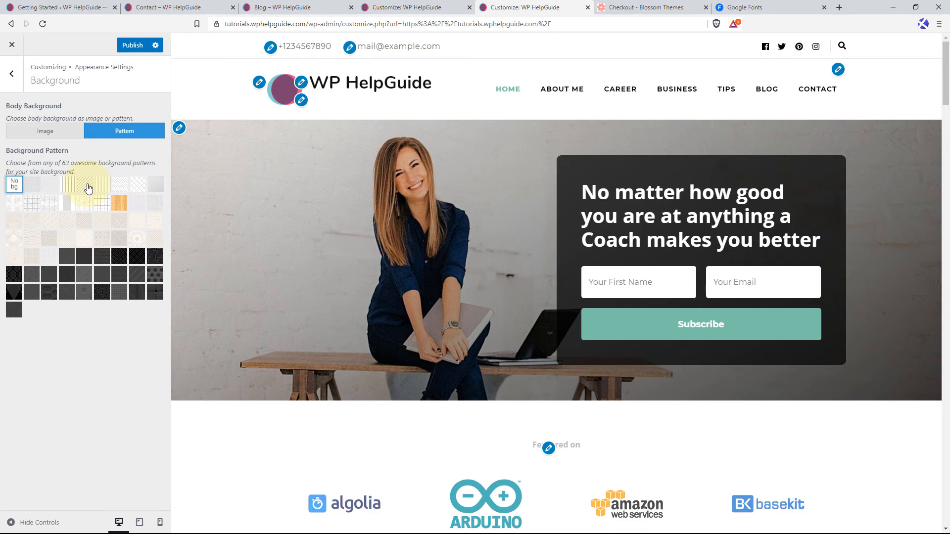
click(103, 186)
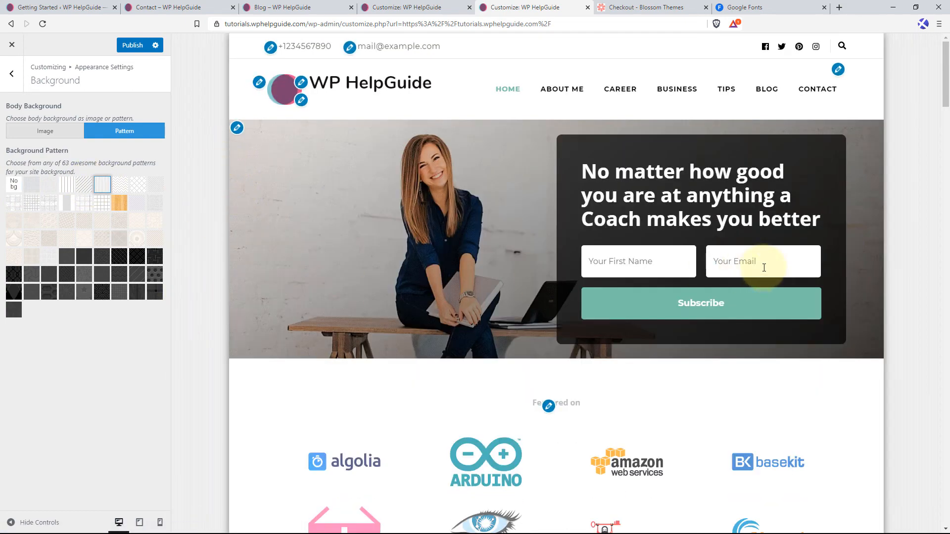
scroll(930, 297, down, 8)
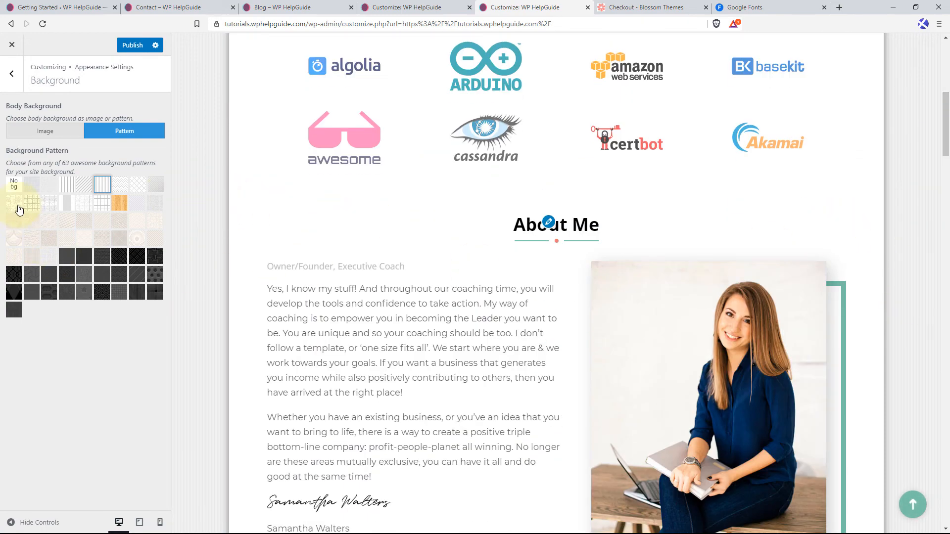
click(98, 187)
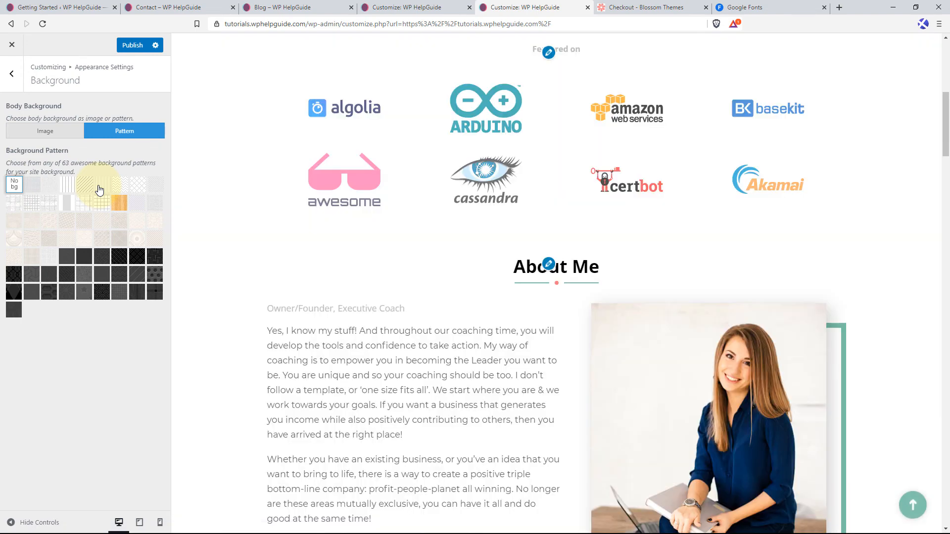
Publish the color and background changes and open the Layout Settings with the page header in view.
click(137, 49)
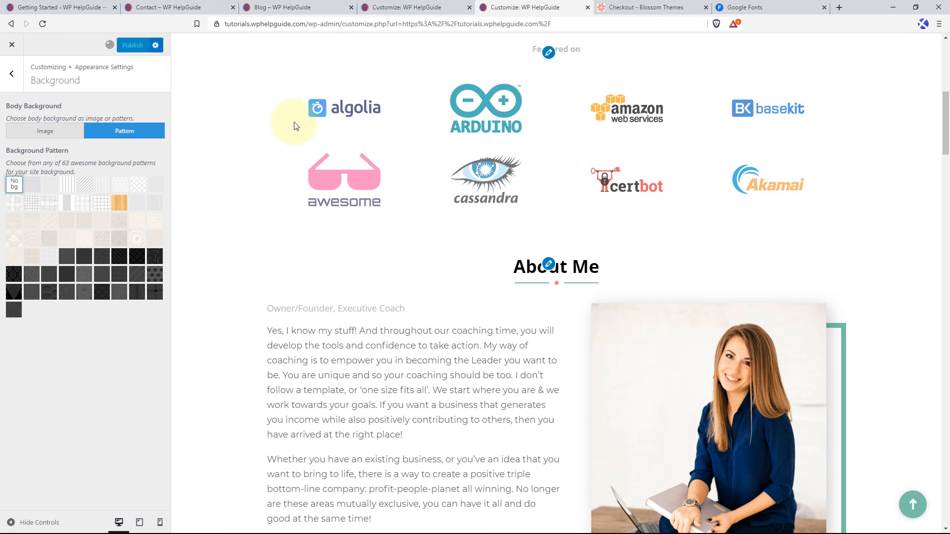
click(11, 75)
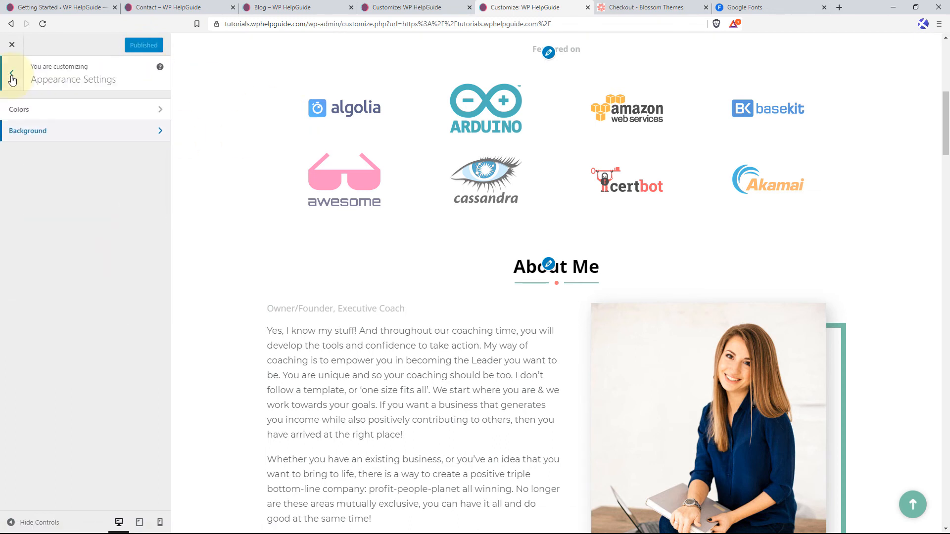
click(12, 75)
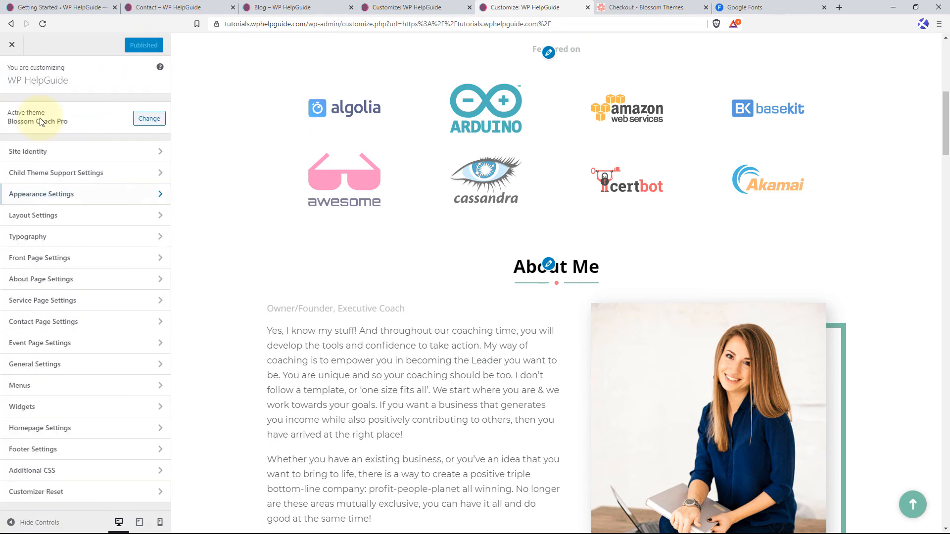
click(63, 221)
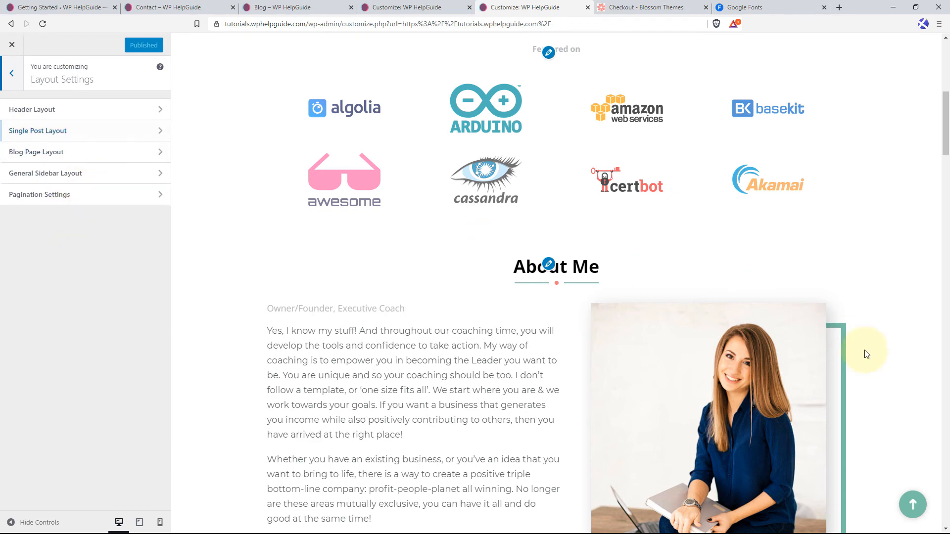
click(894, 488)
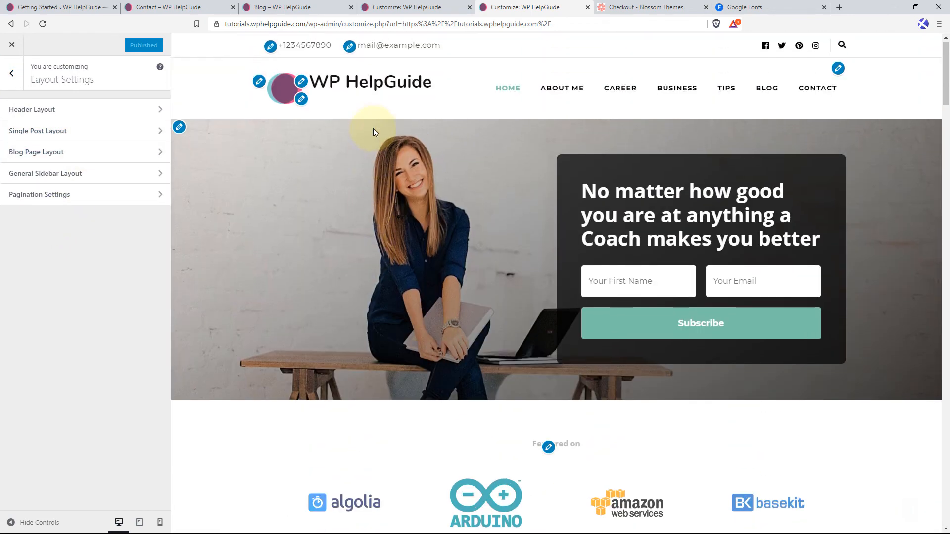
Try the second and fourth header layouts, and choose the third one with the centered logo above the menu.
click(69, 111)
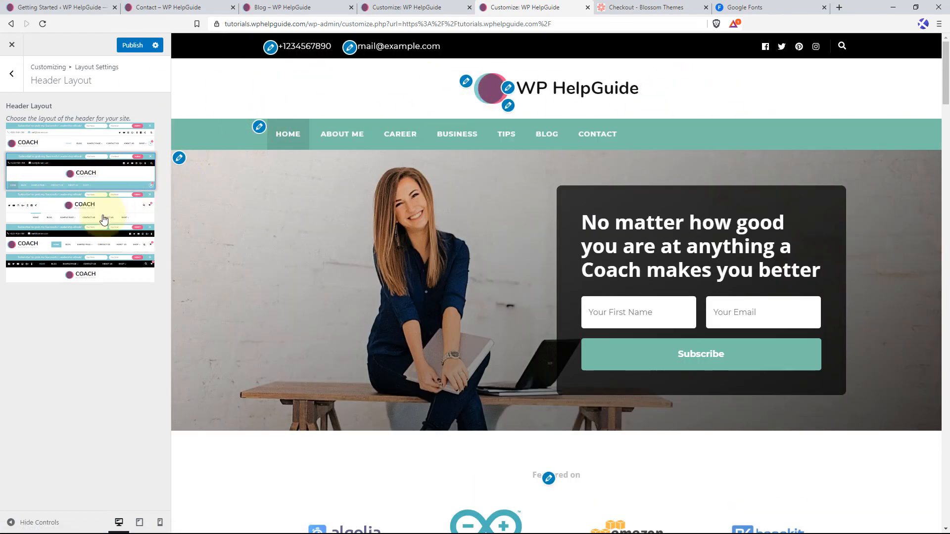
click(99, 246)
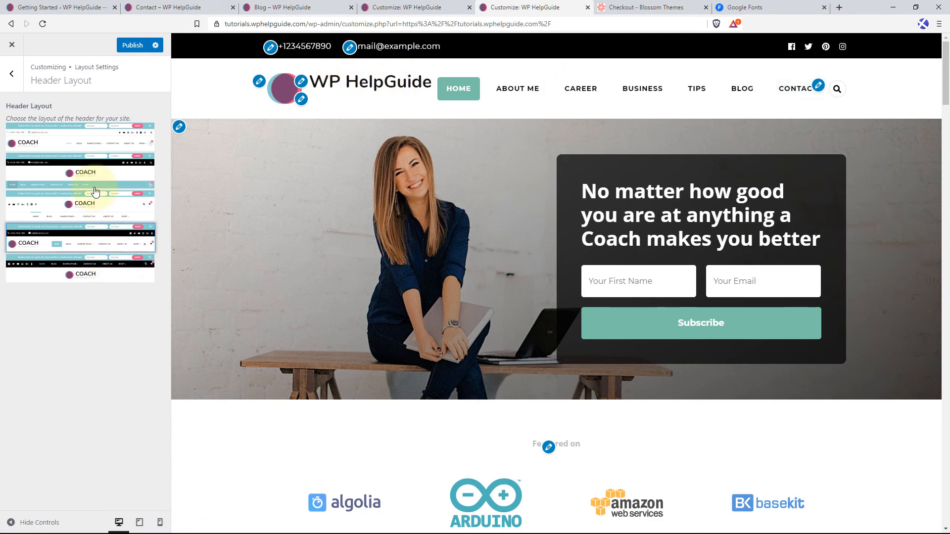
click(105, 212)
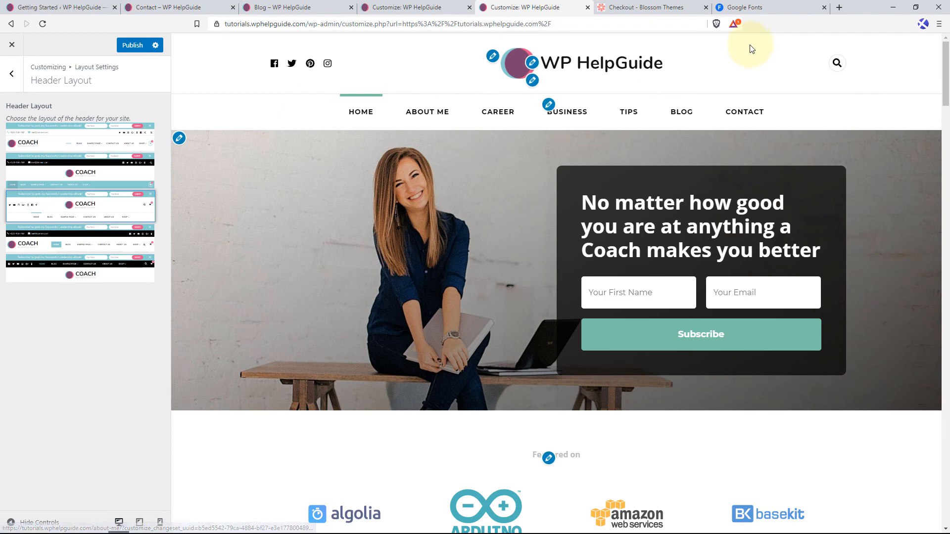
Open the Single Post Layout settings and load the "Sustainable Giving for Better Living" post in the preview.
click(12, 74)
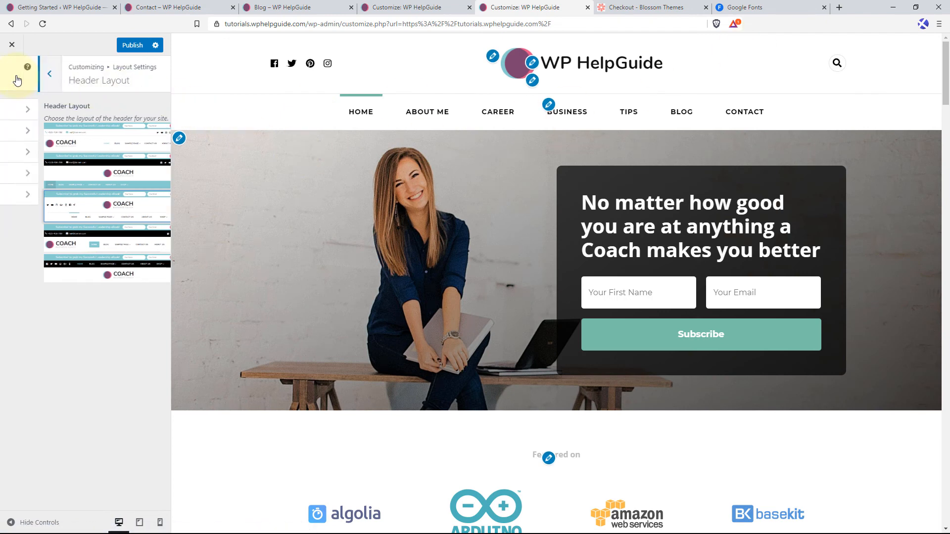
click(66, 138)
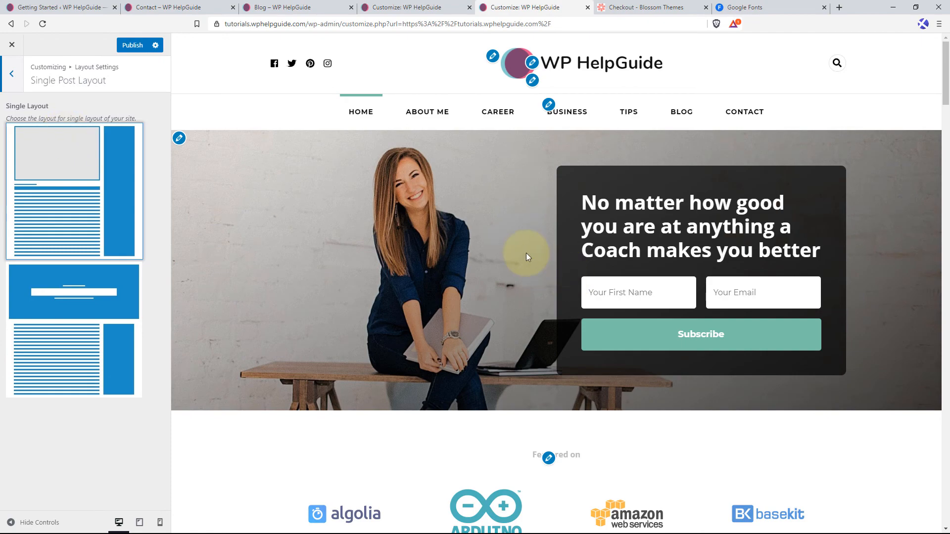
scroll(526, 255, down, 3)
drag(947, 97, 940, 381)
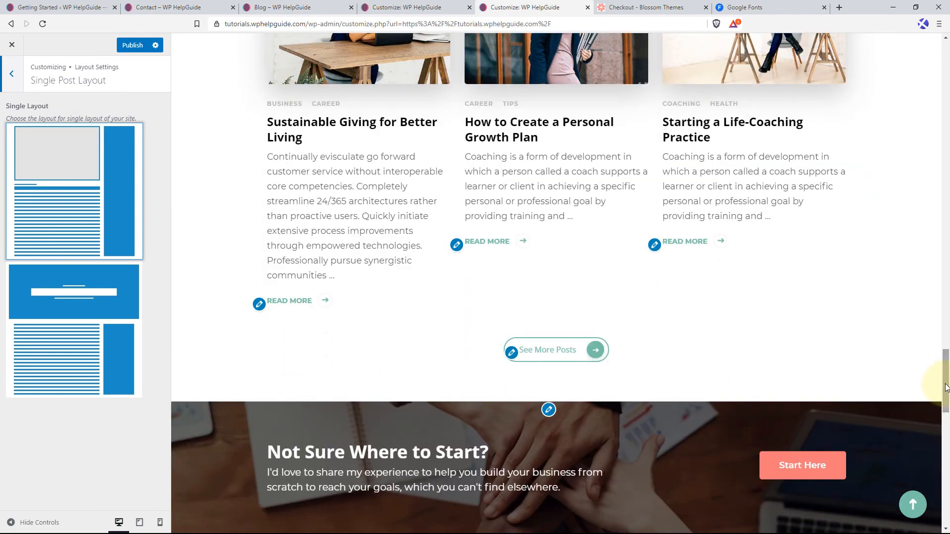
click(347, 126)
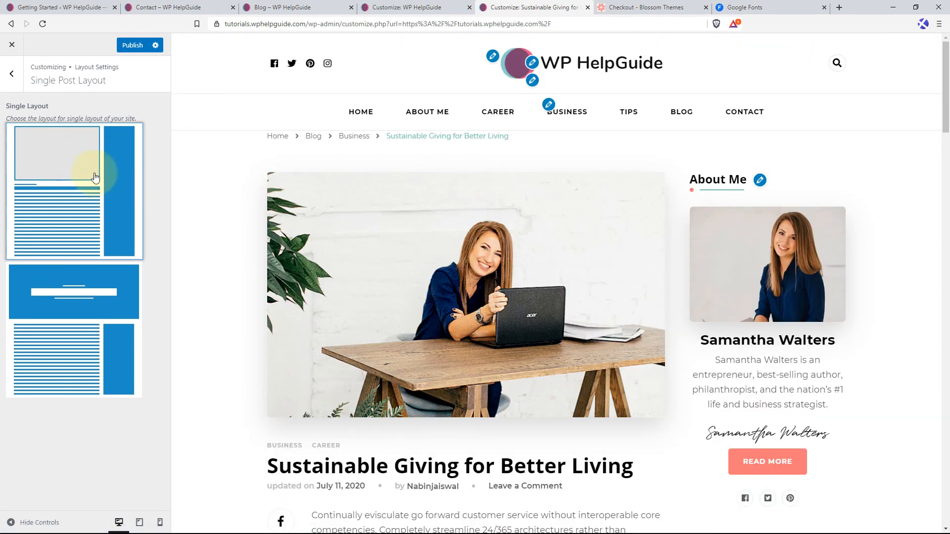
Choose the second single post layout with the full-width banner title, and publish the change.
scroll(499, 246, down, 2)
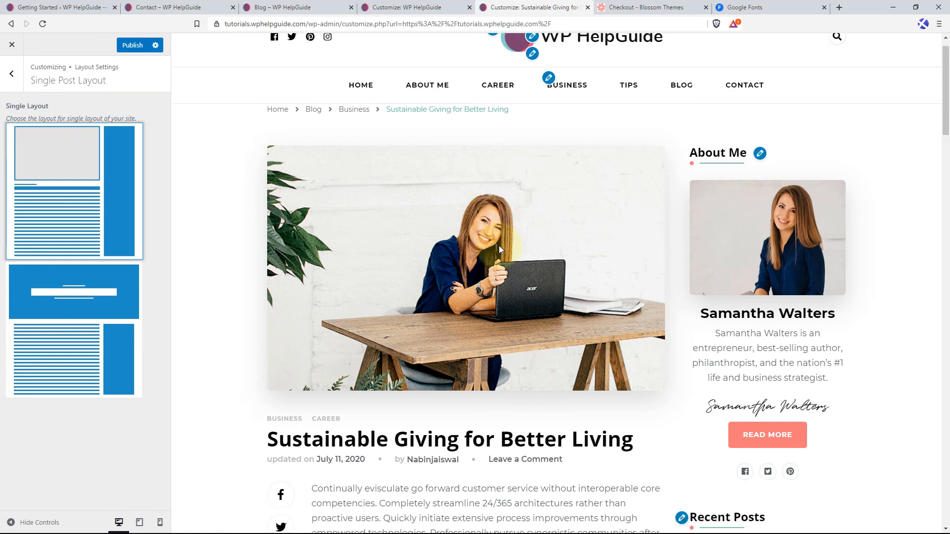
click(95, 303)
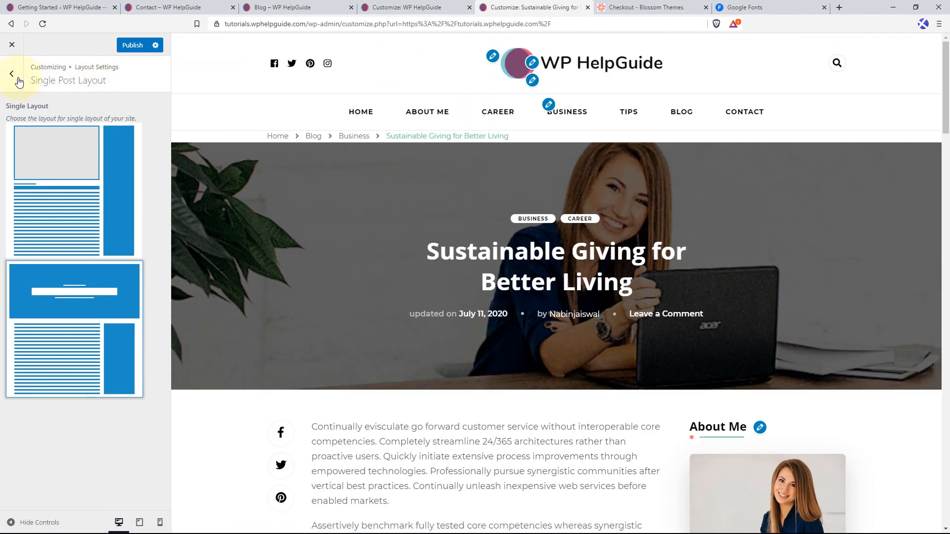
click(134, 48)
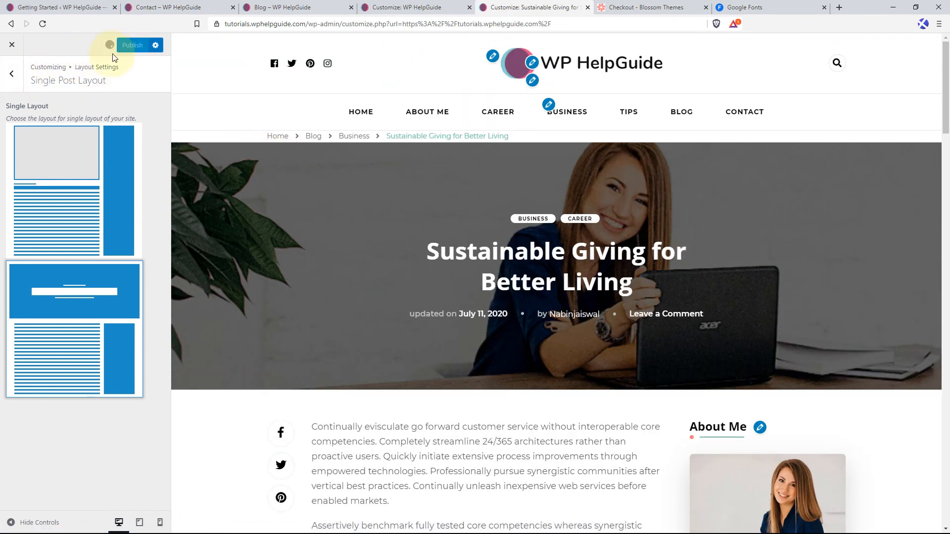
click(13, 76)
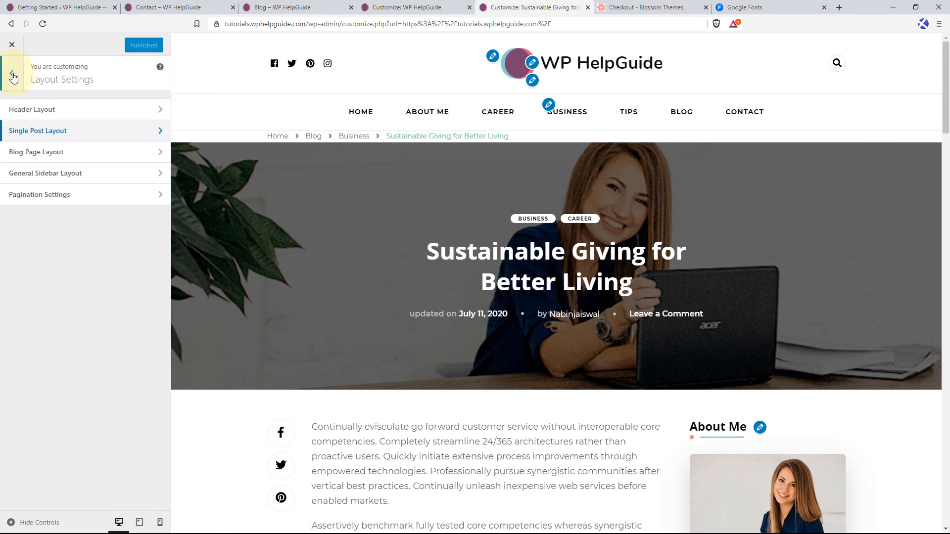
Review the Blog Page Layout options and the page, post and default choices in the General Sidebar Layout settings.
click(77, 155)
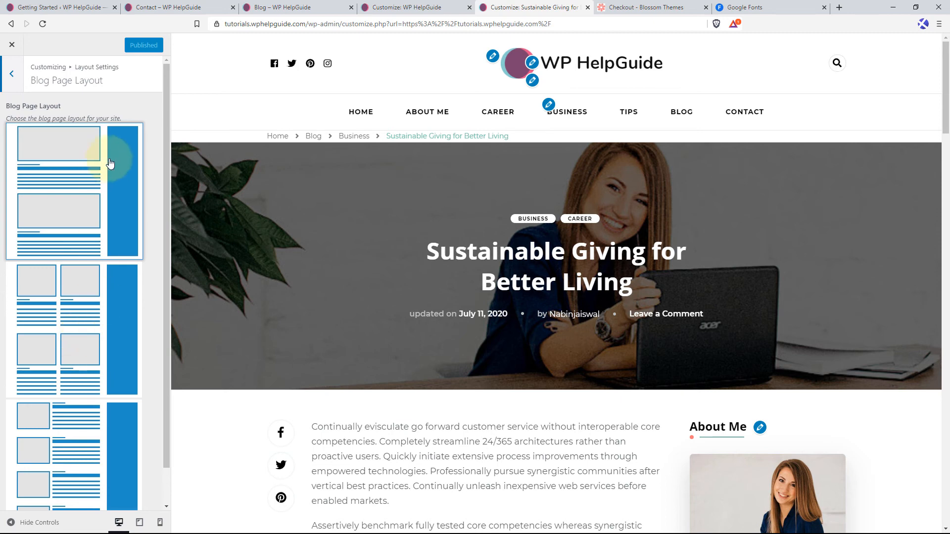
click(15, 77)
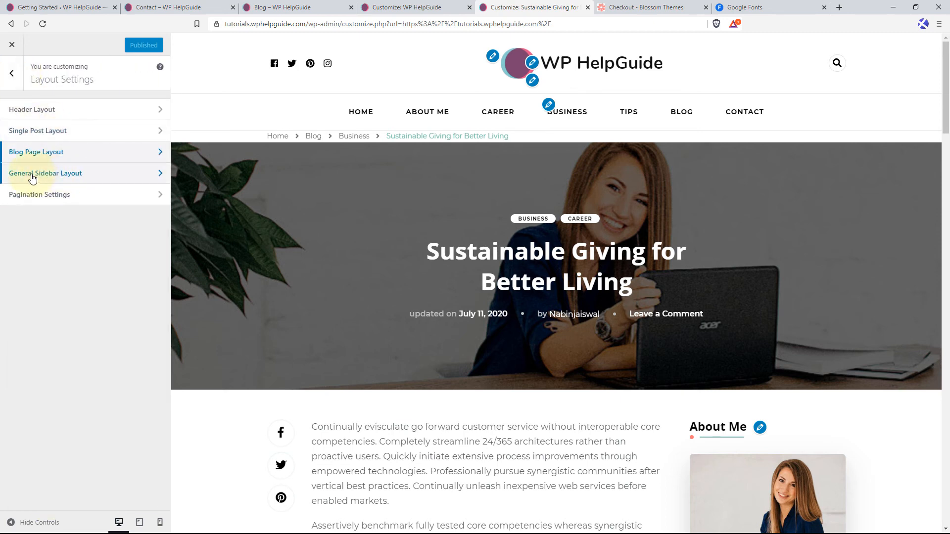
click(127, 174)
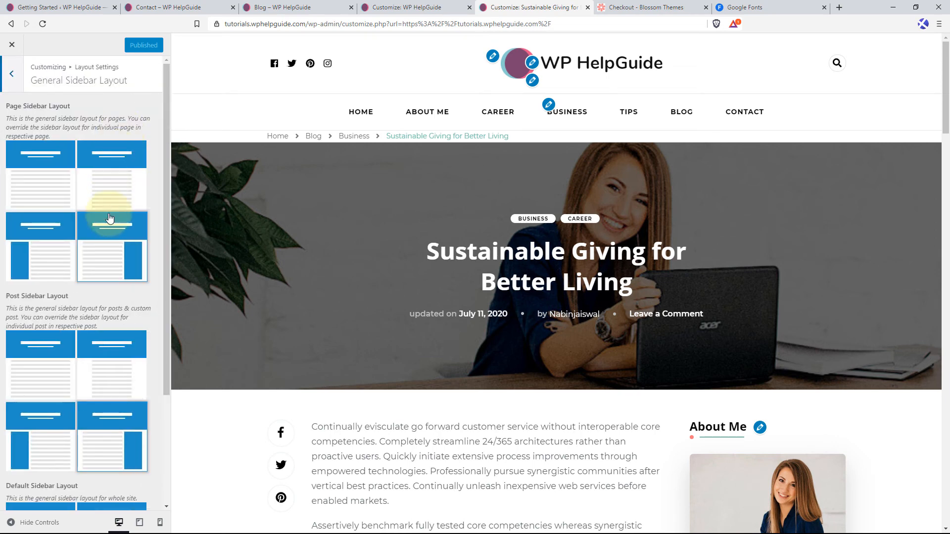
scroll(89, 267, down, 3)
scroll(59, 173, up, 3)
click(12, 73)
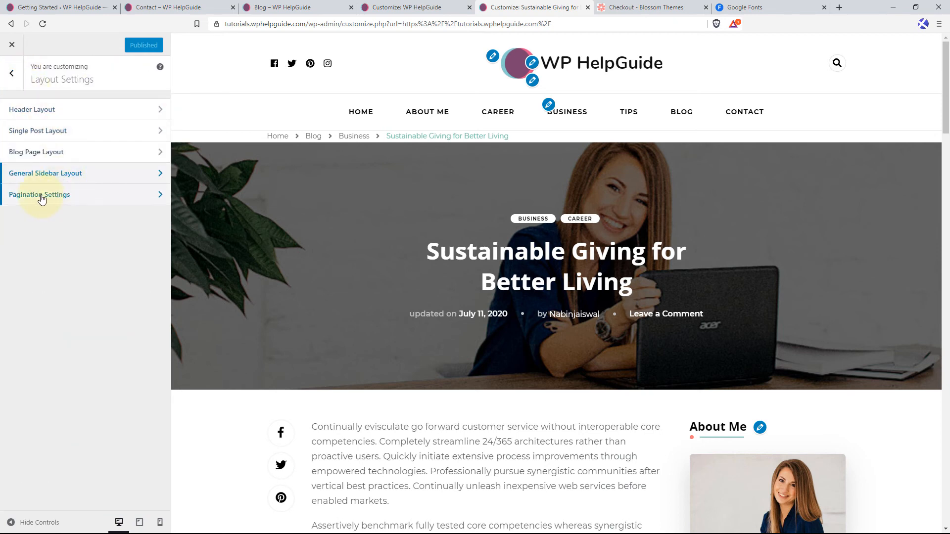
Try and publish the AJAX (Auto Infinite Scroll) pagination type with the Blog page in the preview, and restore the Numbered option.
click(84, 198)
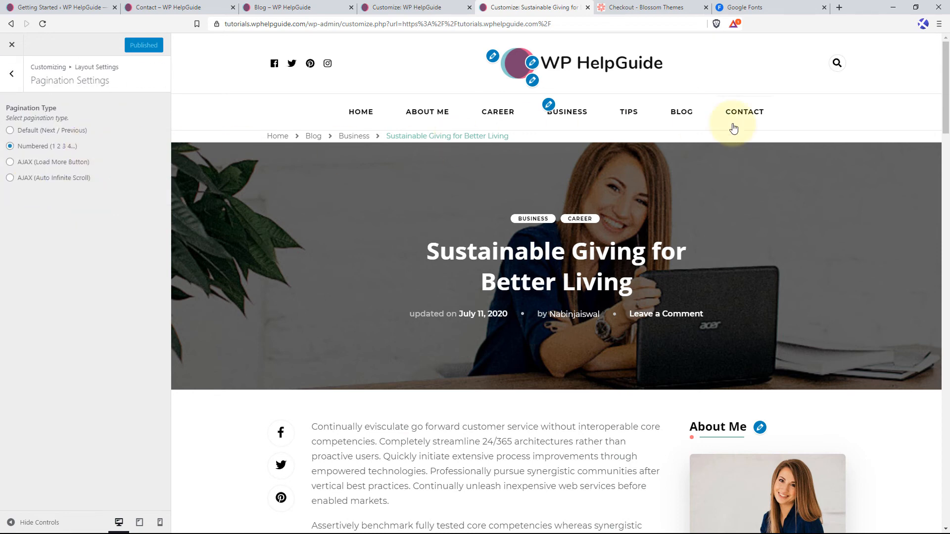
click(681, 111)
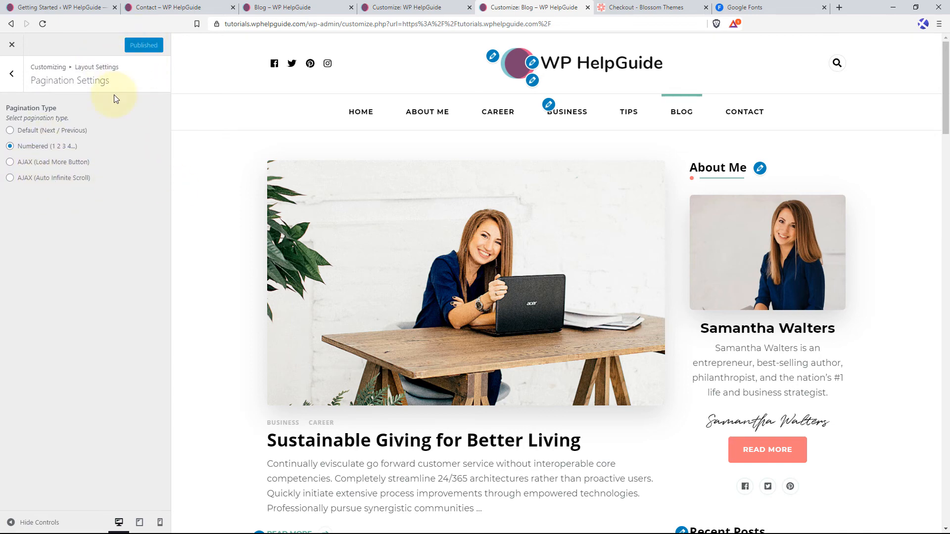
click(11, 179)
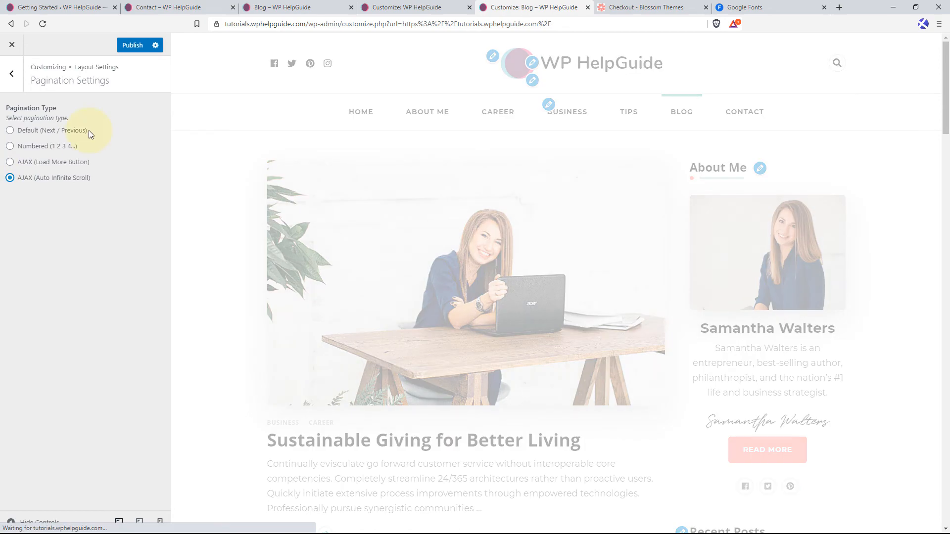
click(132, 46)
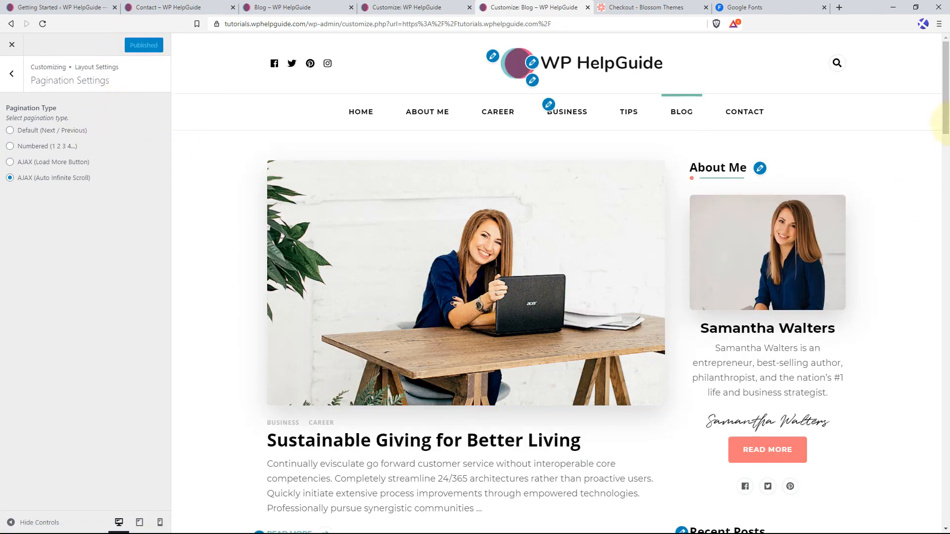
drag(945, 108, 935, 55)
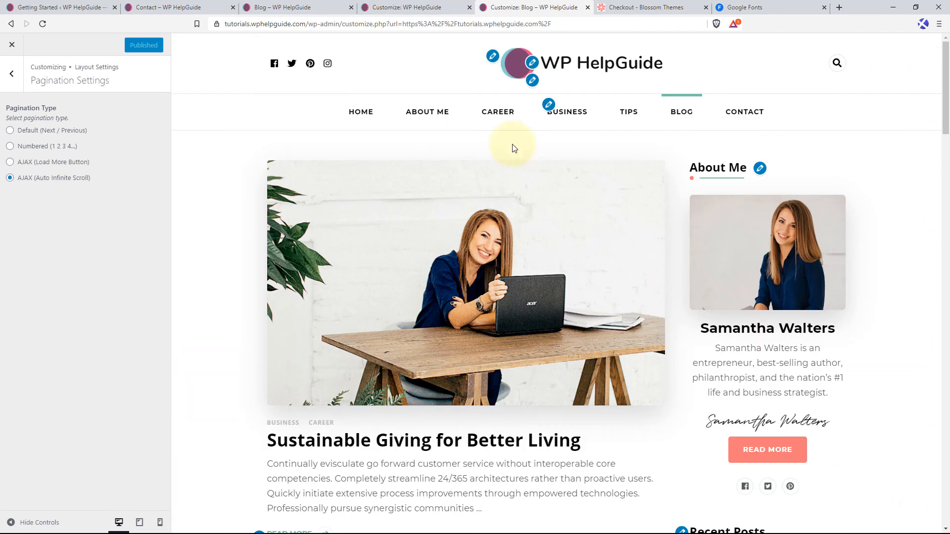
click(10, 146)
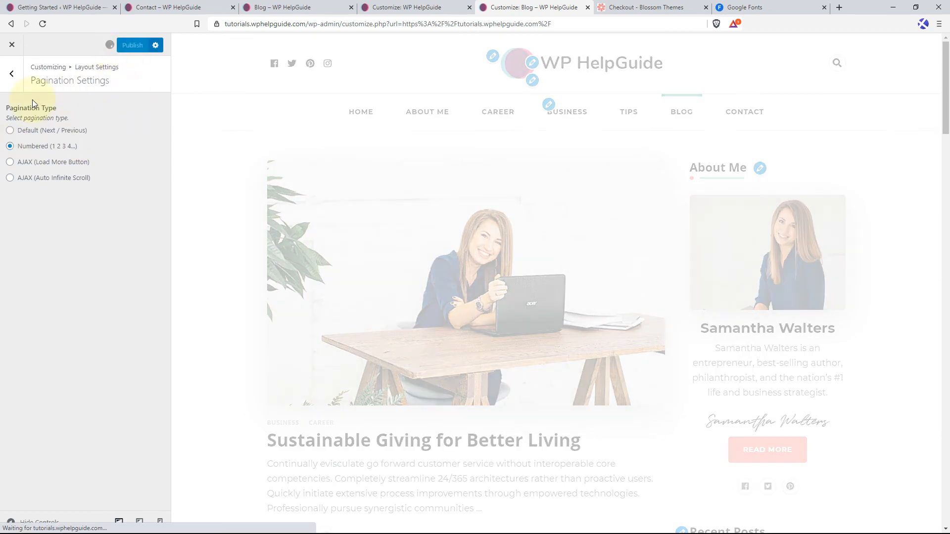
click(13, 74)
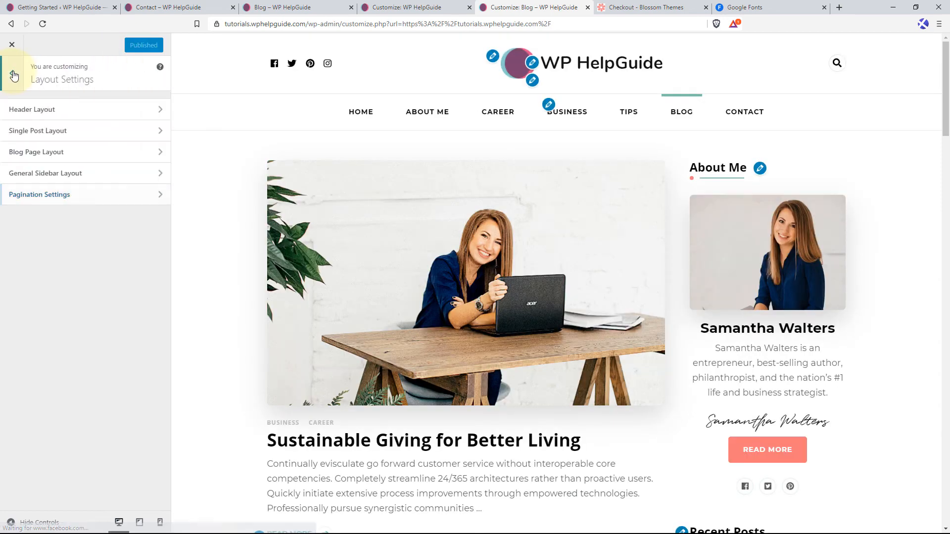
Set the body font size to 17 in the Typography settings, with the blog post text in the preview.
click(12, 74)
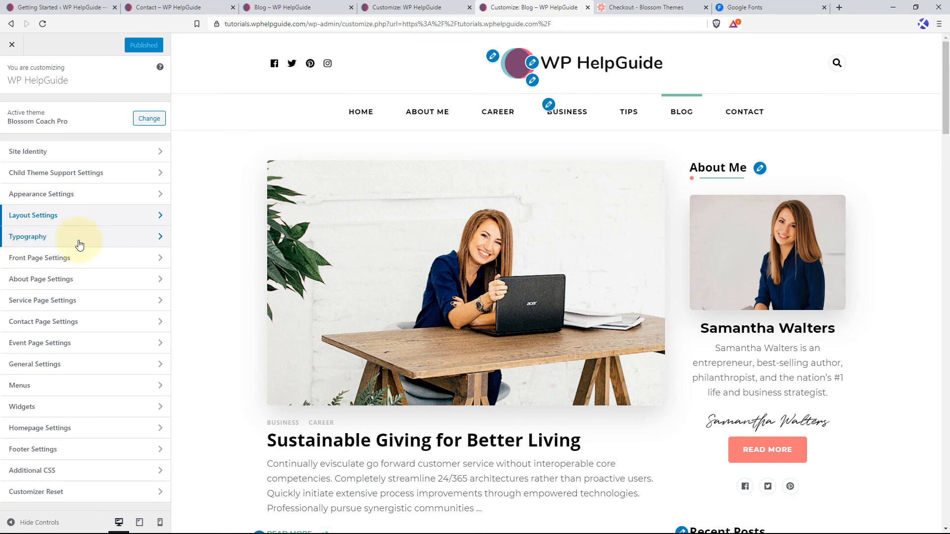
click(100, 244)
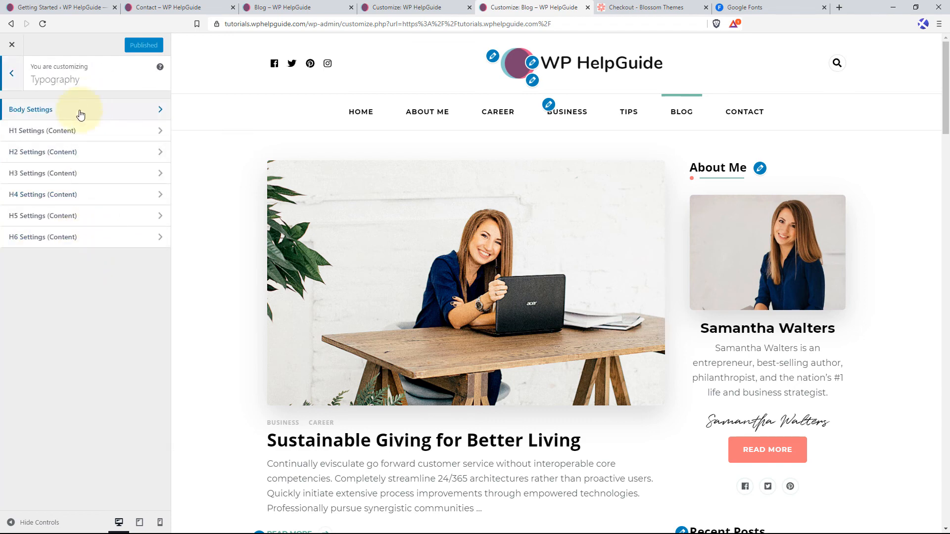
click(95, 122)
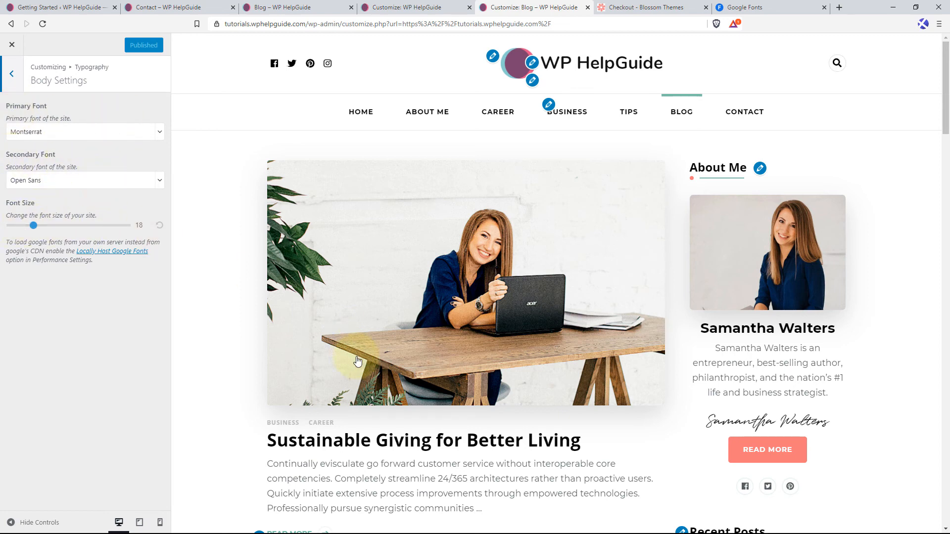
scroll(335, 361, down, 3)
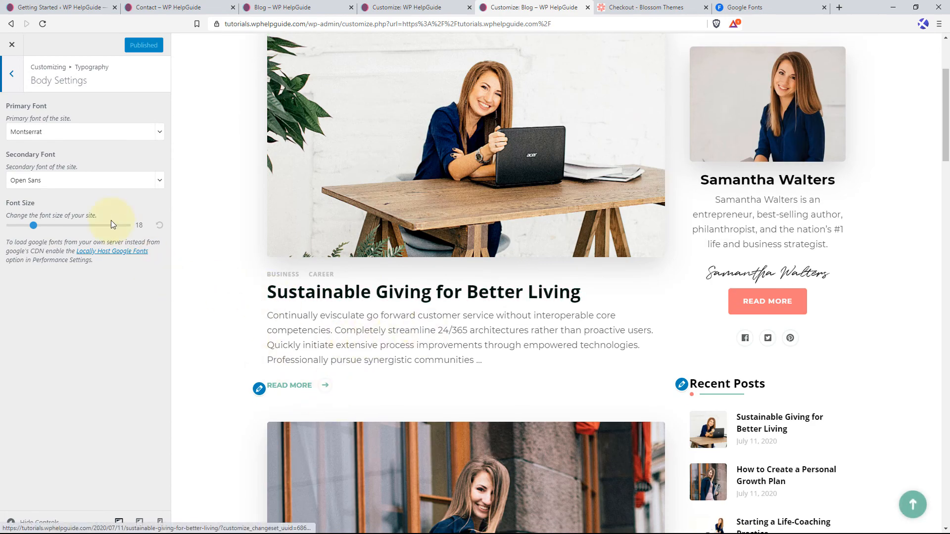
drag(33, 226, 30, 226)
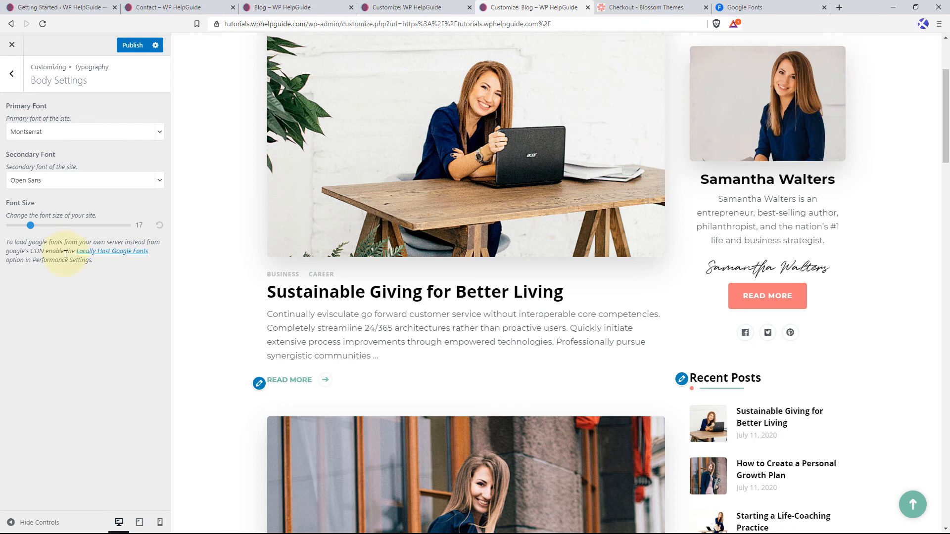
Enable Locally Host Google Fonts in the Performance Settings and publish it together with the font size change.
click(110, 253)
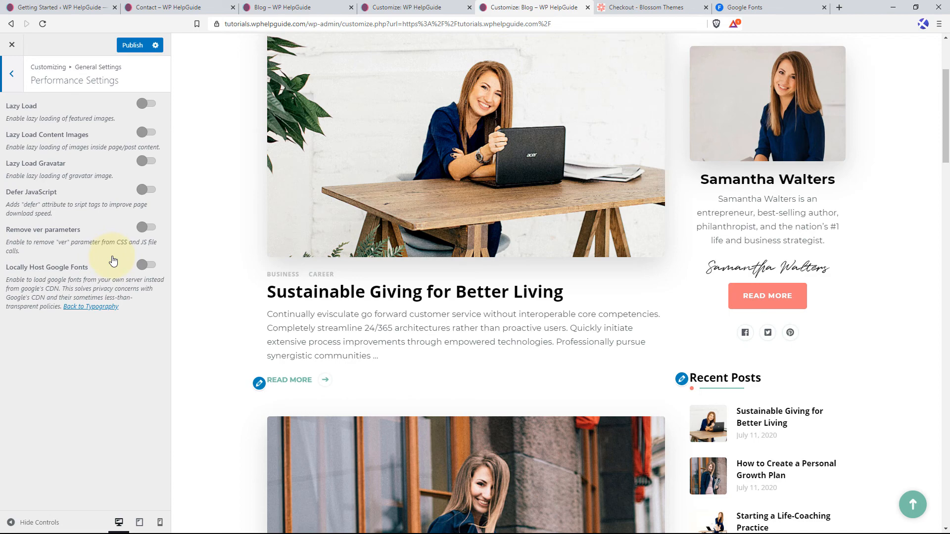
click(153, 266)
click(132, 48)
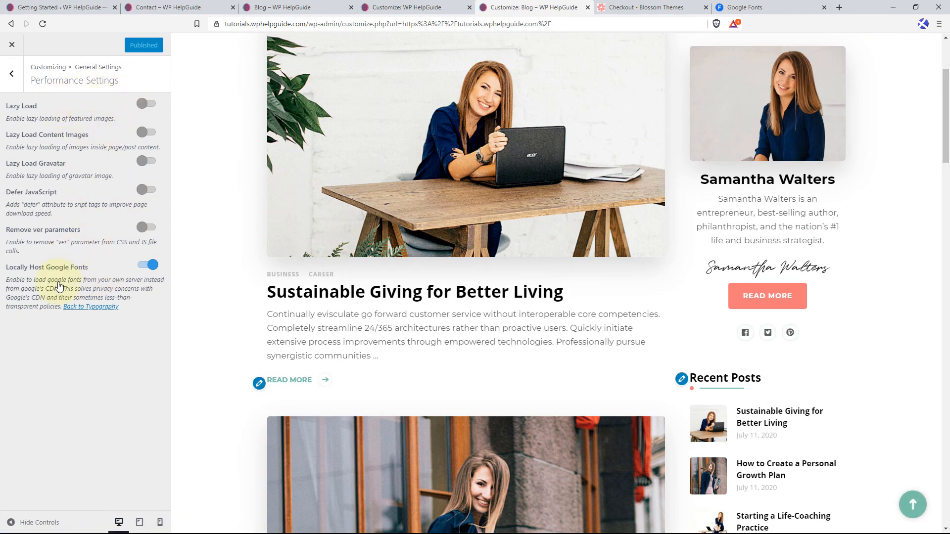
Return to the Typography settings and review the body fonts and the H1 font family, style and size options.
click(13, 73)
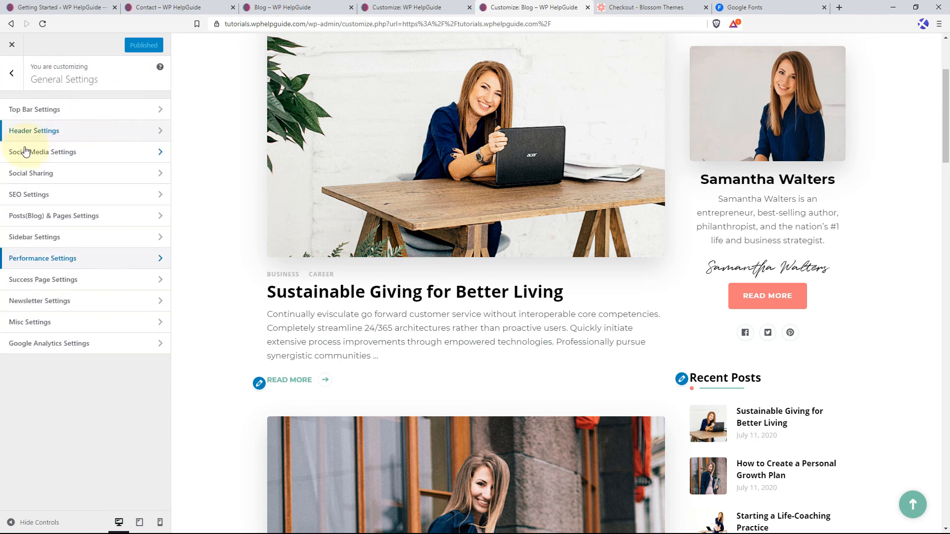
click(15, 74)
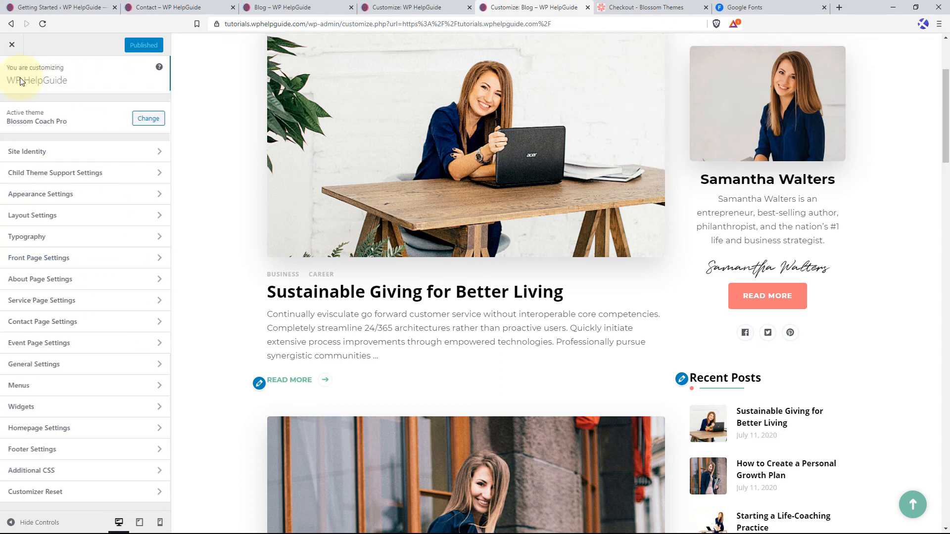
click(43, 240)
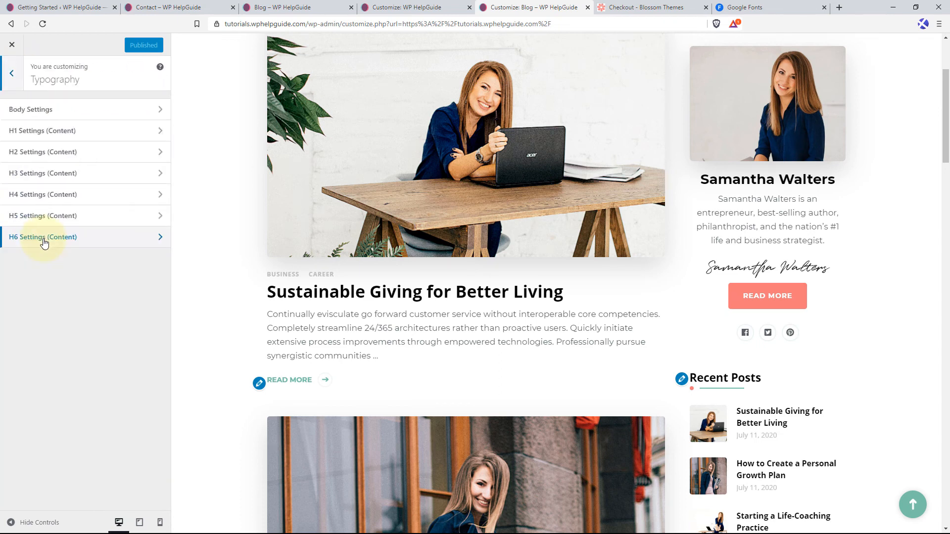
click(74, 110)
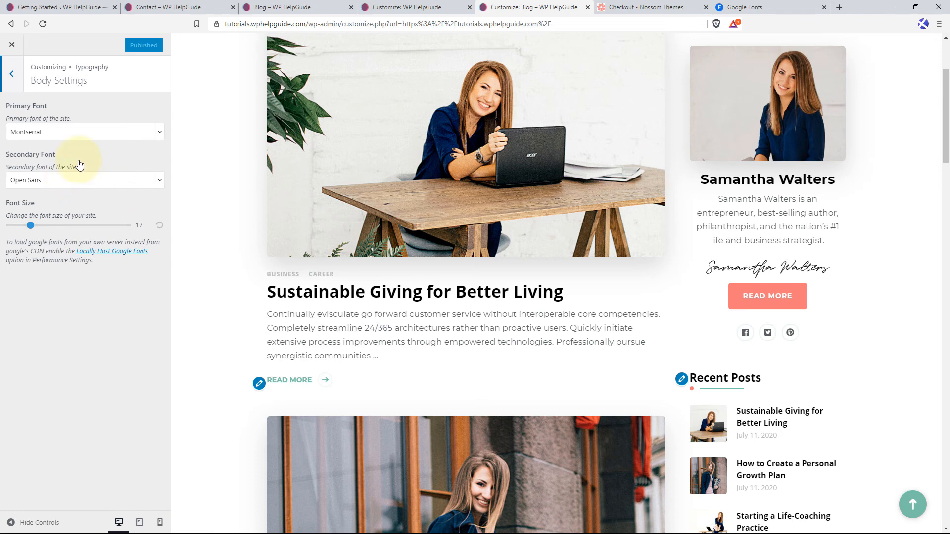
click(13, 74)
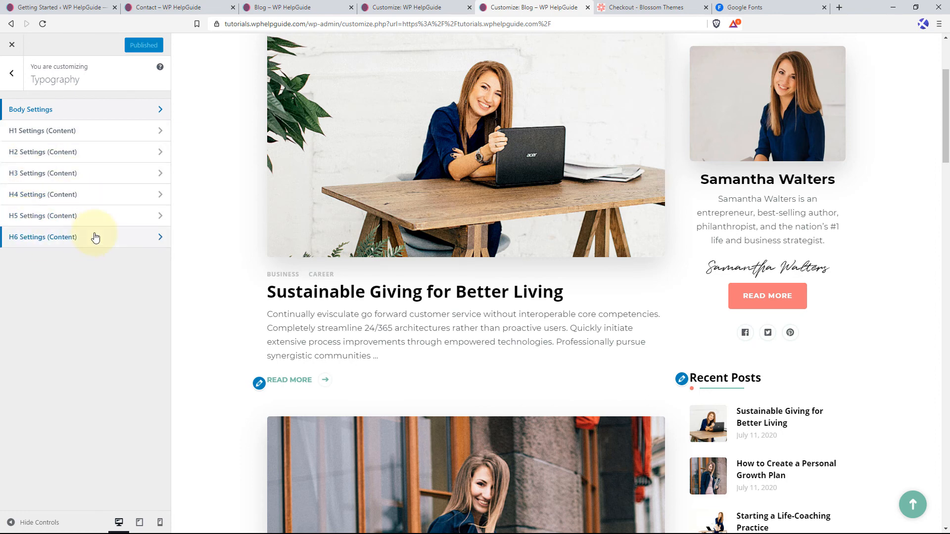
click(89, 138)
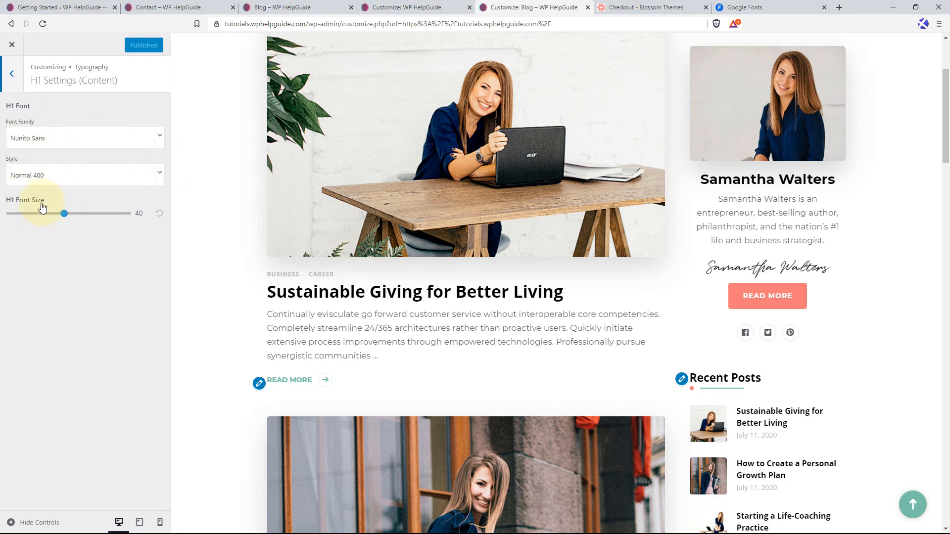
click(18, 74)
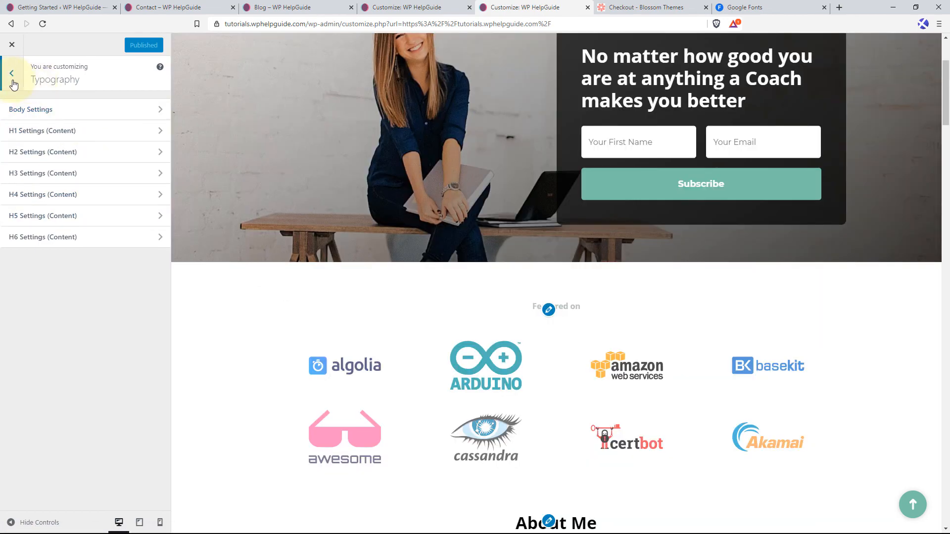
Open the Front Page Settings and look through the sortable list of front page sections.
click(13, 76)
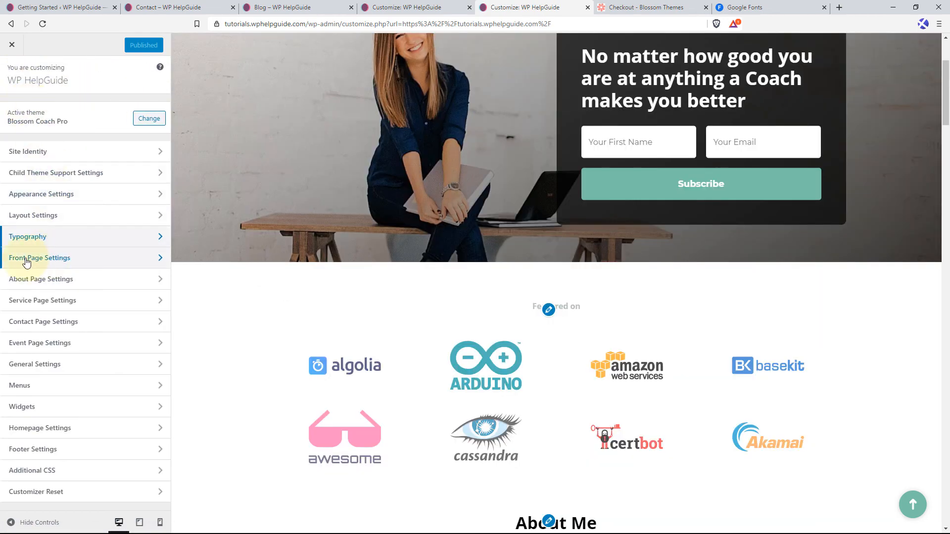
click(92, 263)
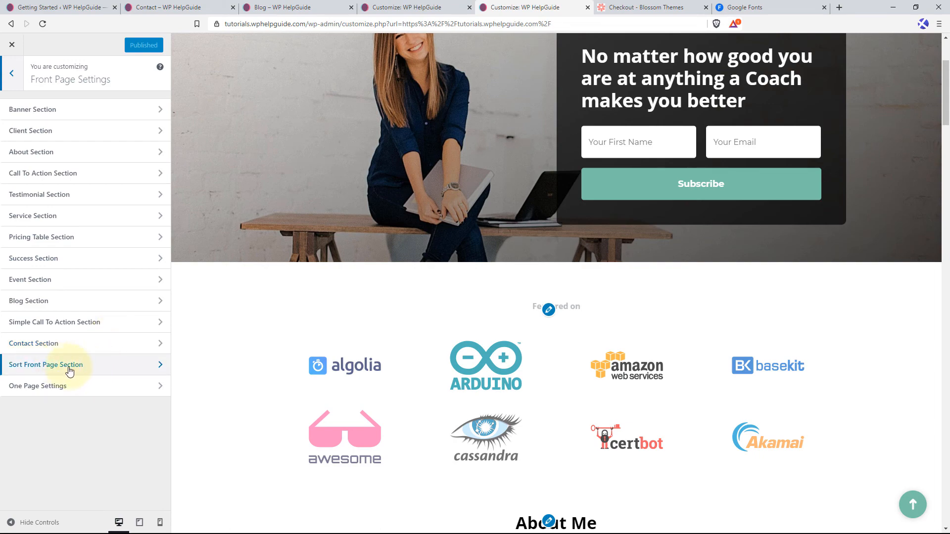
click(120, 369)
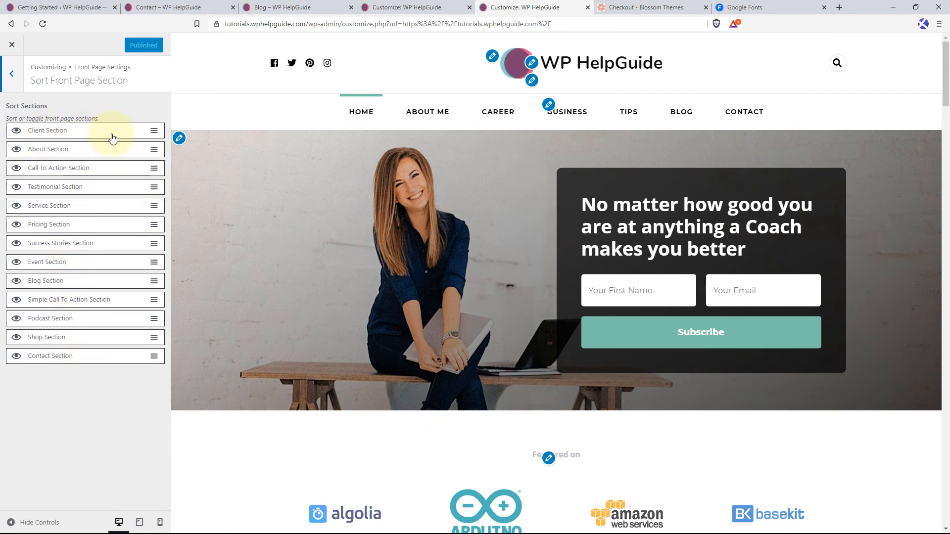
click(19, 72)
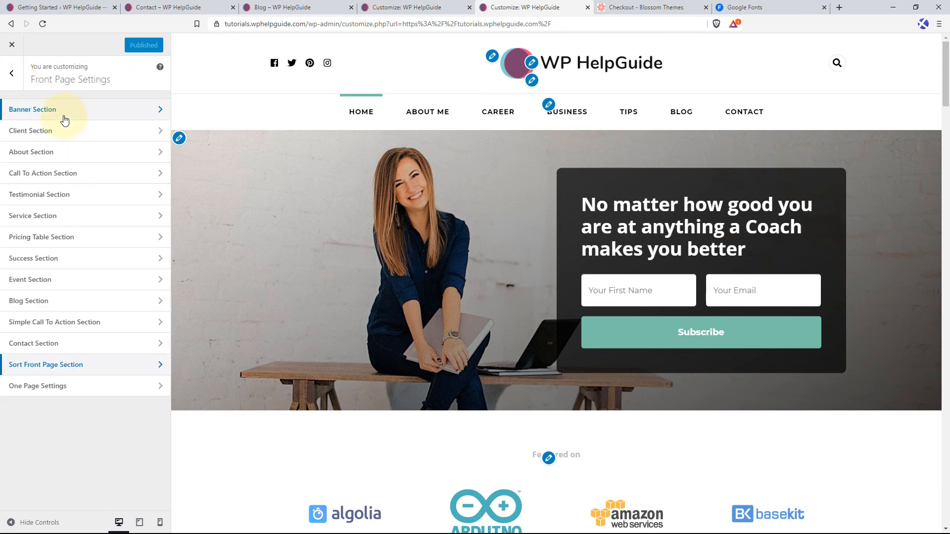
Look into the Banner Section settings, and compare the Sort Front Page Section list with the homepage preview down to About Me.
click(63, 118)
click(11, 73)
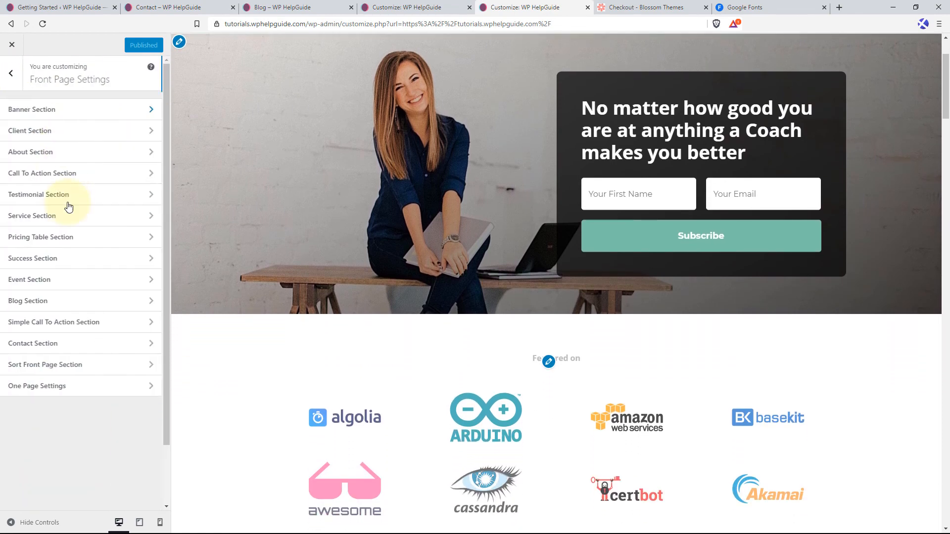
click(67, 365)
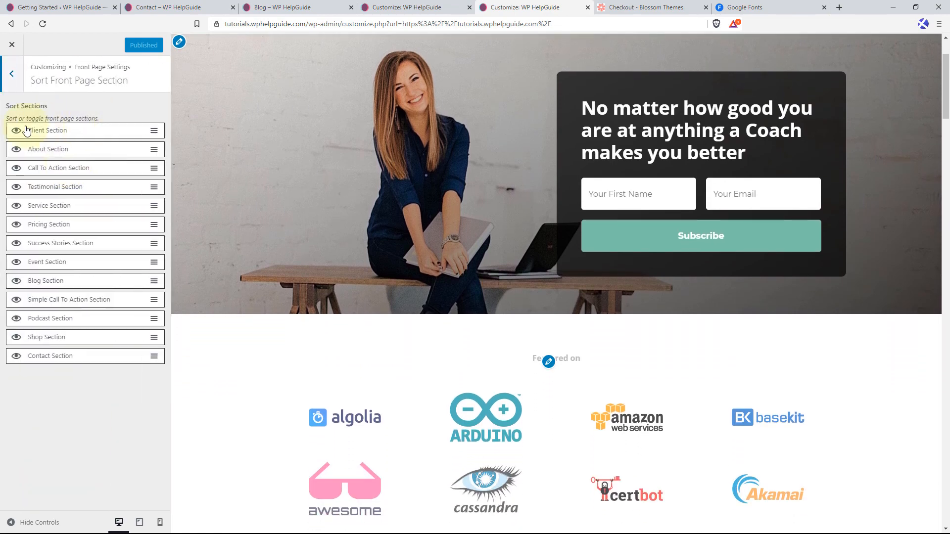
scroll(455, 326, down, 3)
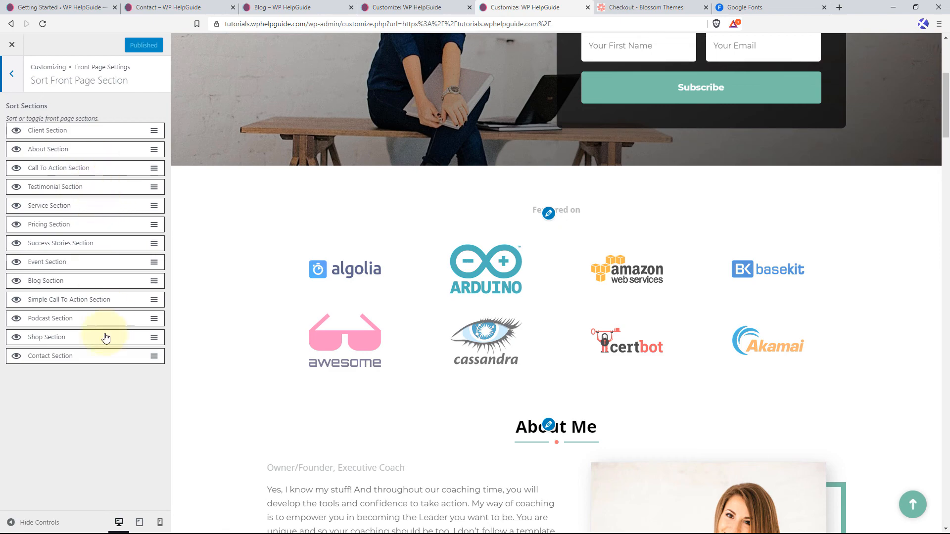
Move the About Section above the Client Section in the section order and check the homepage preview.
scroll(470, 312, down, 4)
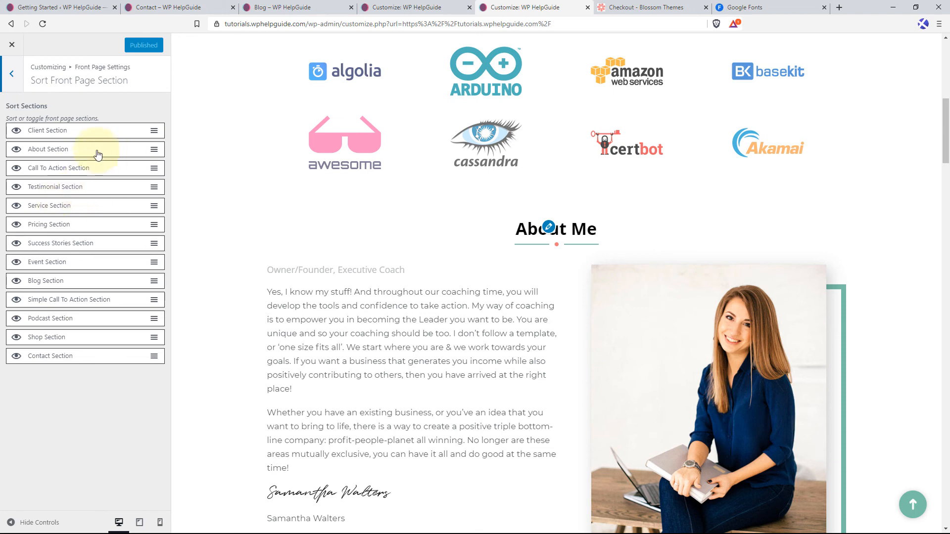
drag(83, 155, 79, 129)
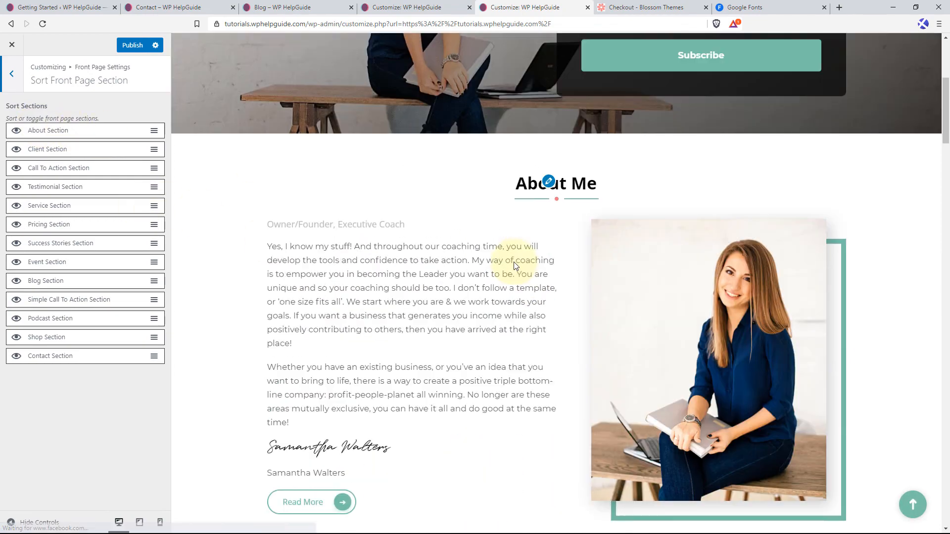
scroll(514, 265, up, 4)
scroll(467, 223, up, 3)
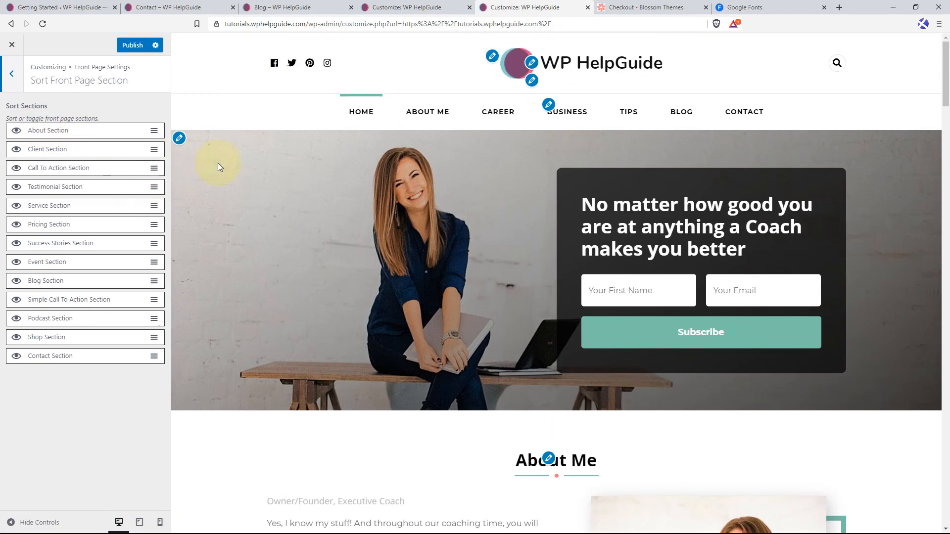
scroll(551, 250, down, 10)
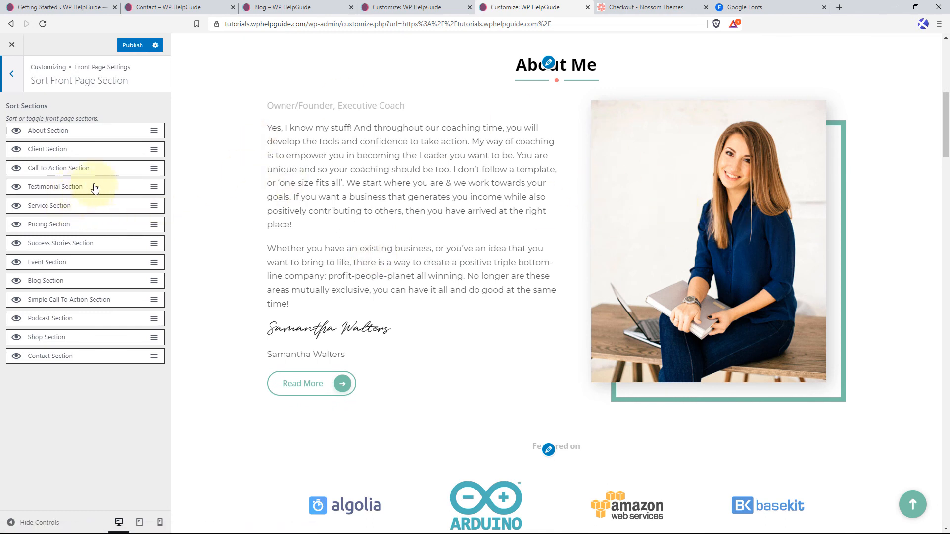
Place the Testimonial Section and the Service Section directly below the About Section and publish the new order.
mouse_move(95, 170)
mouse_down()
mouse_move(94, 189)
mouse_move(92, 152)
mouse_up()
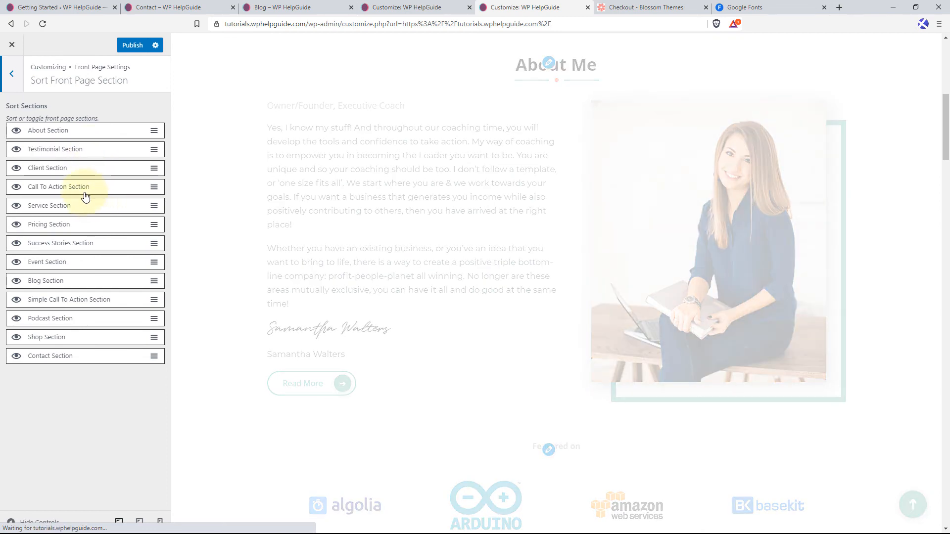
drag(74, 210, 74, 169)
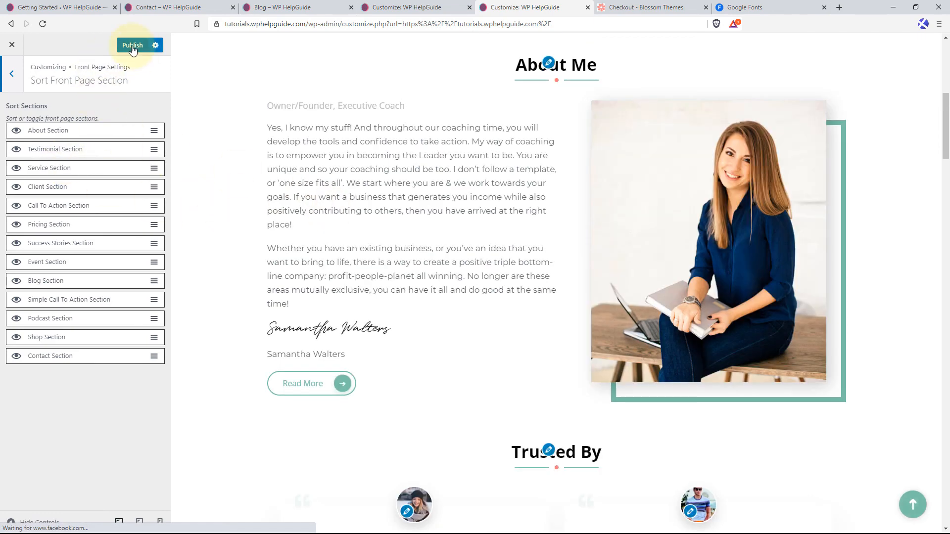
click(141, 45)
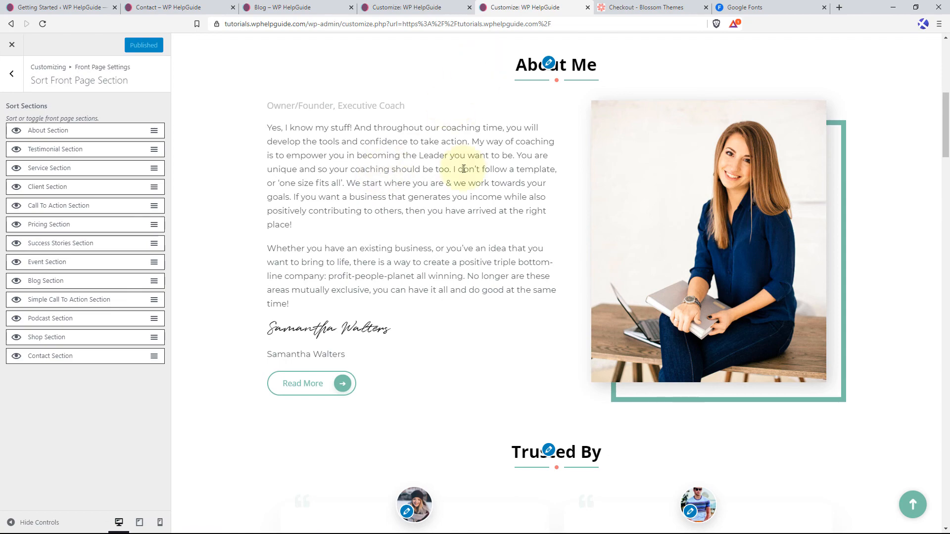
Review the order of the homepage sections in the preview from About Me down to the contact area.
scroll(470, 220, down, 3)
scroll(484, 210, down, 8)
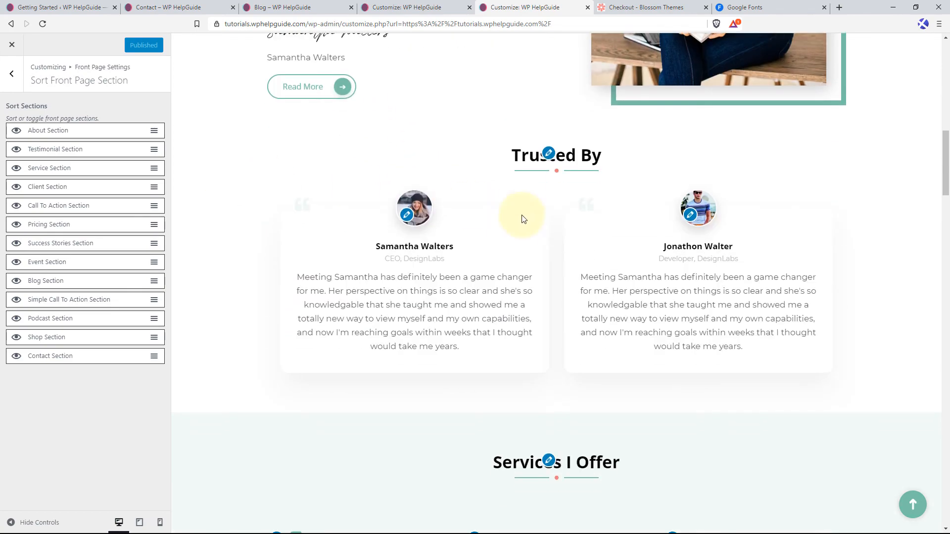
scroll(565, 269, down, 12)
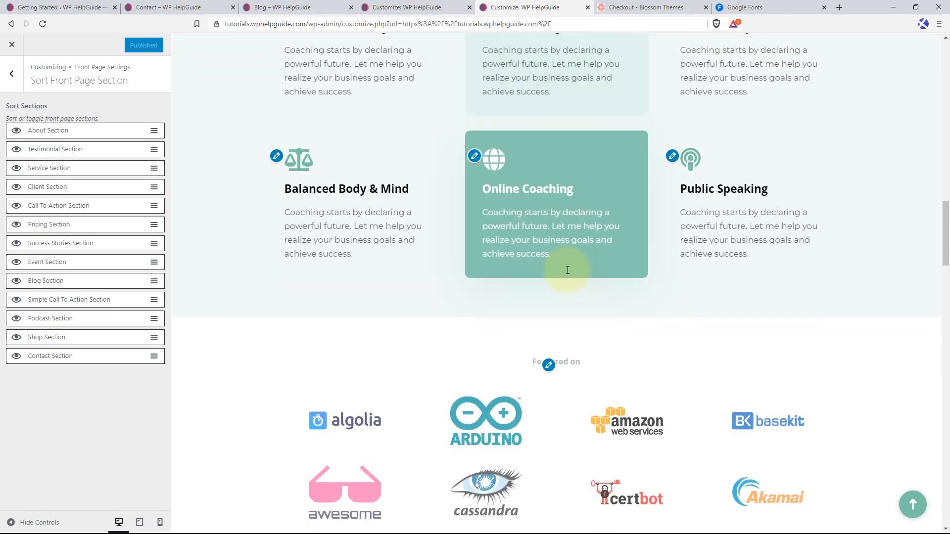
scroll(565, 269, down, 13)
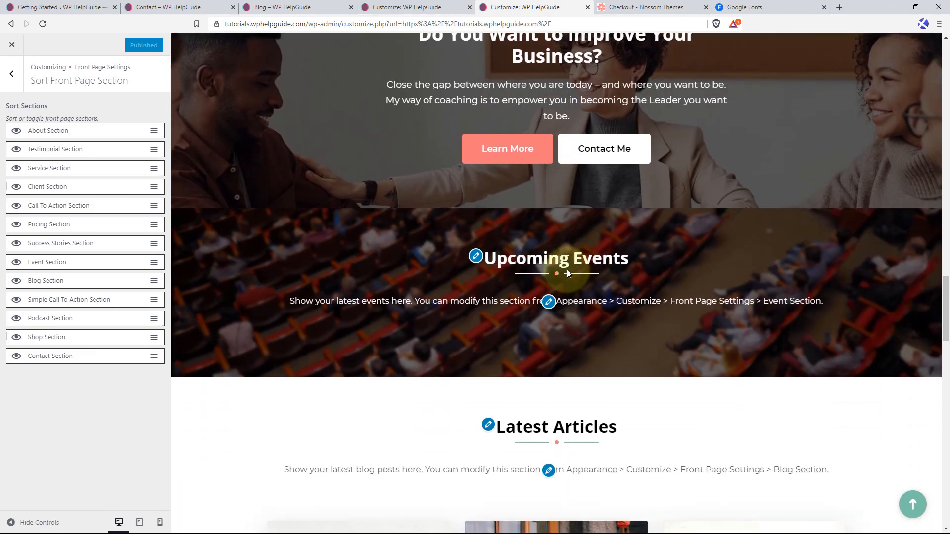
scroll(566, 270, down, 12)
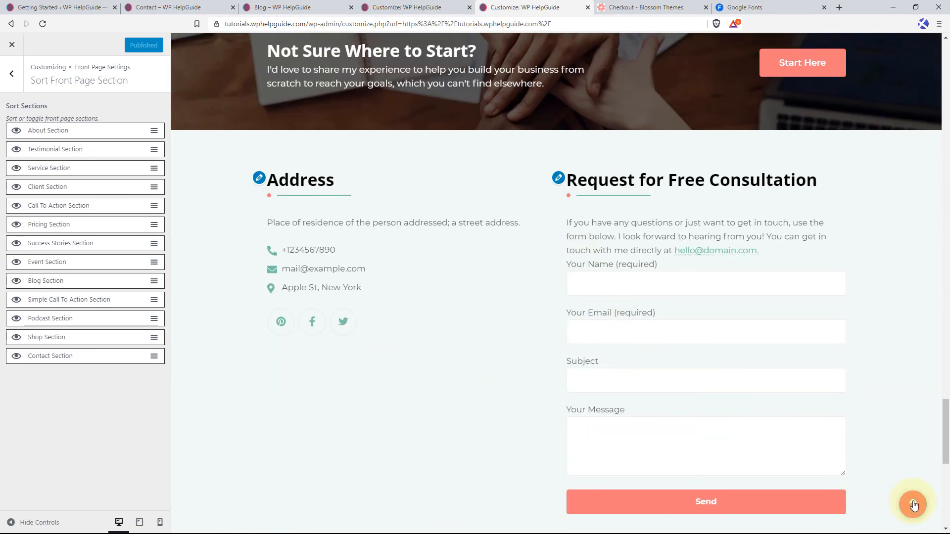
click(912, 504)
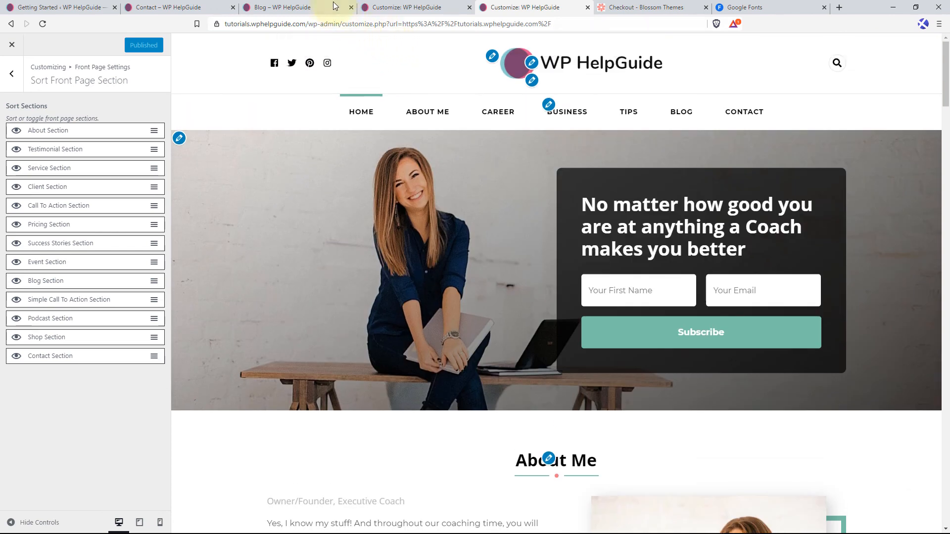
Switch to the live site, load the homepage and examine its section order from the banner down to the call to action.
click(334, 6)
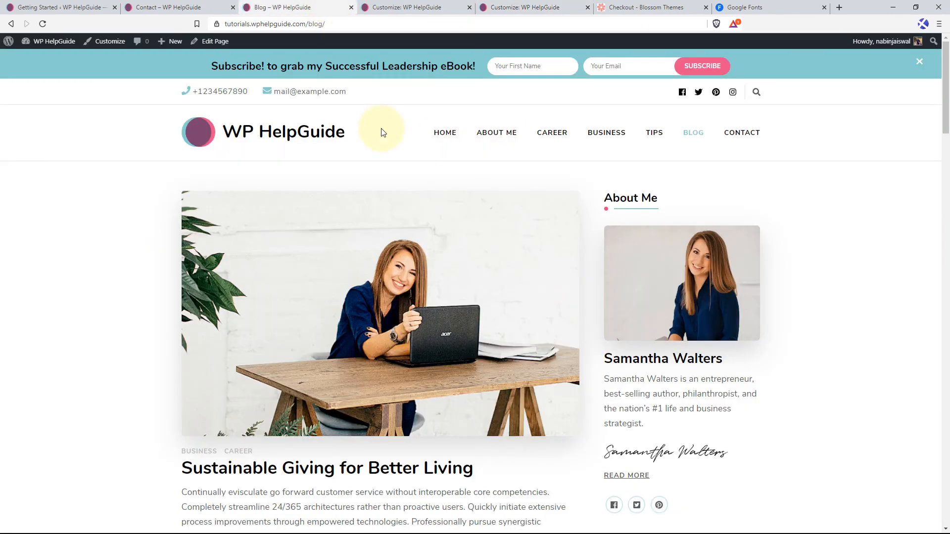
key(F5)
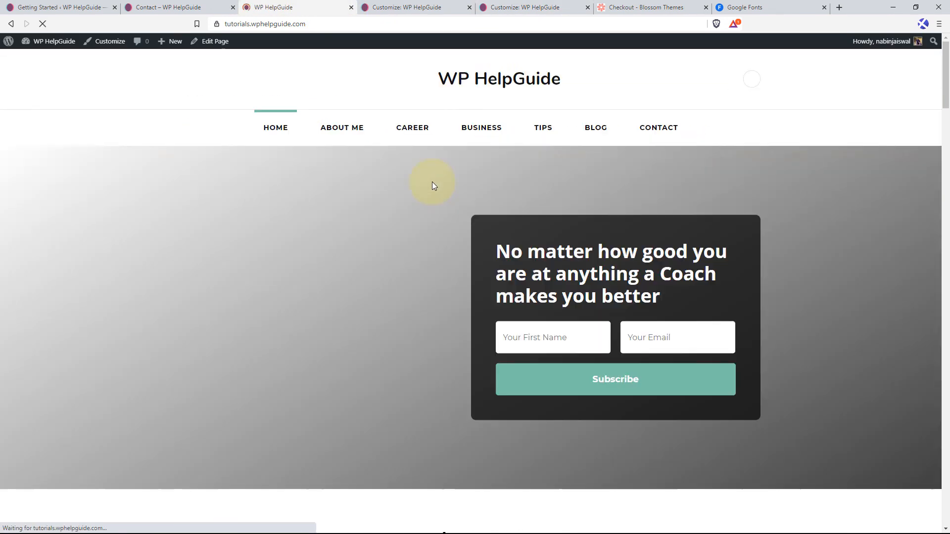
scroll(432, 185, down, 10)
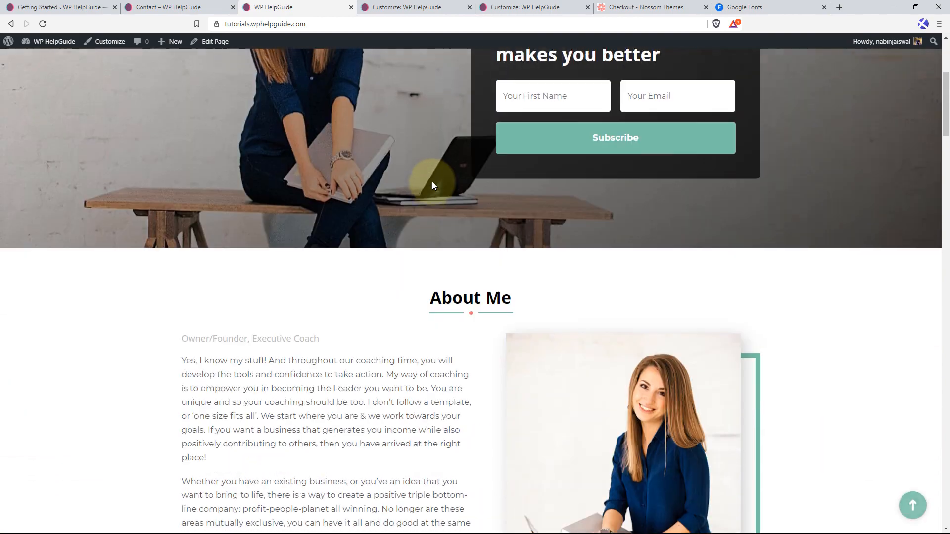
scroll(432, 185, down, 4)
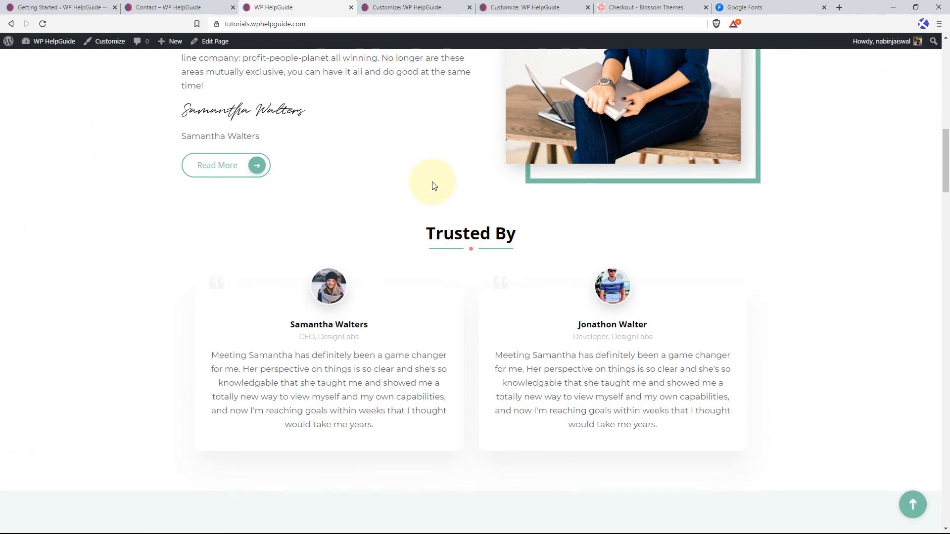
scroll(430, 187, up, 9)
scroll(396, 176, up, 1)
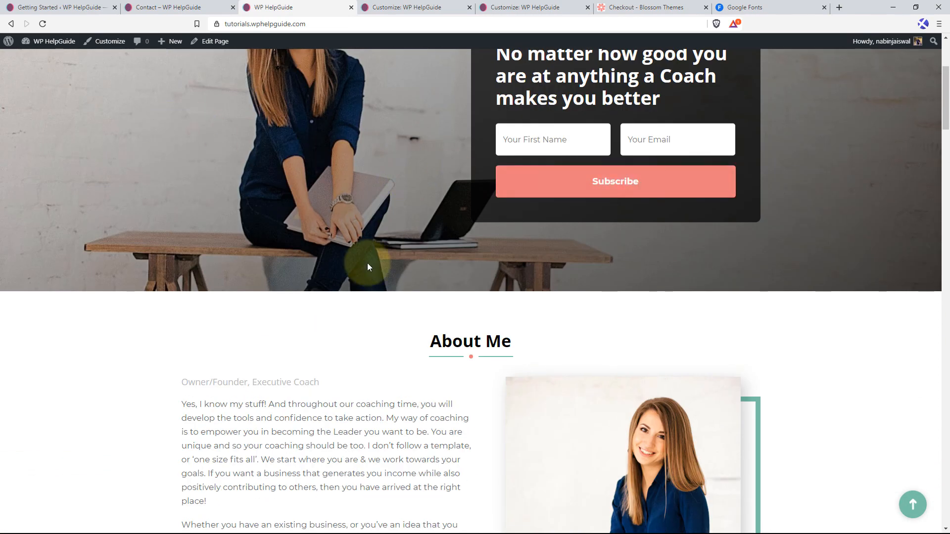
scroll(367, 262, down, 4)
scroll(508, 243, down, 10)
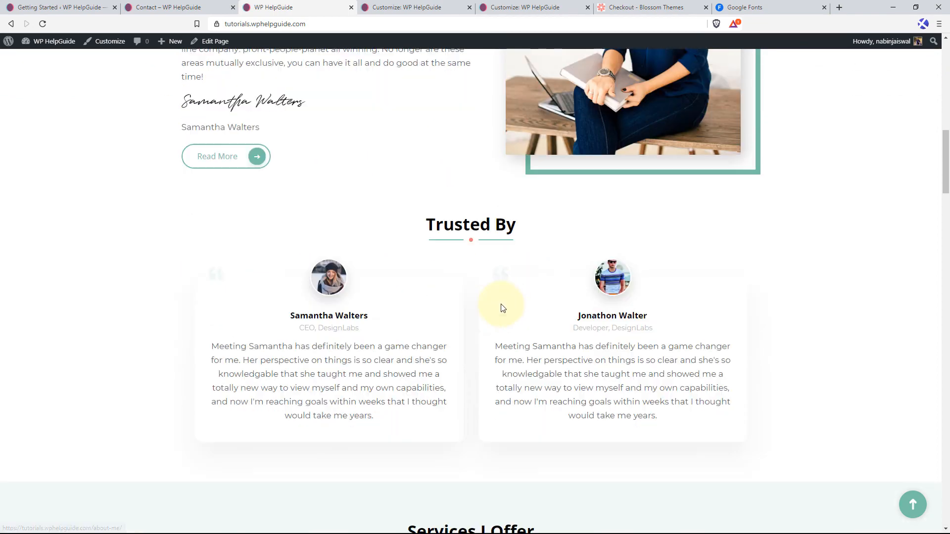
scroll(631, 243, down, 3)
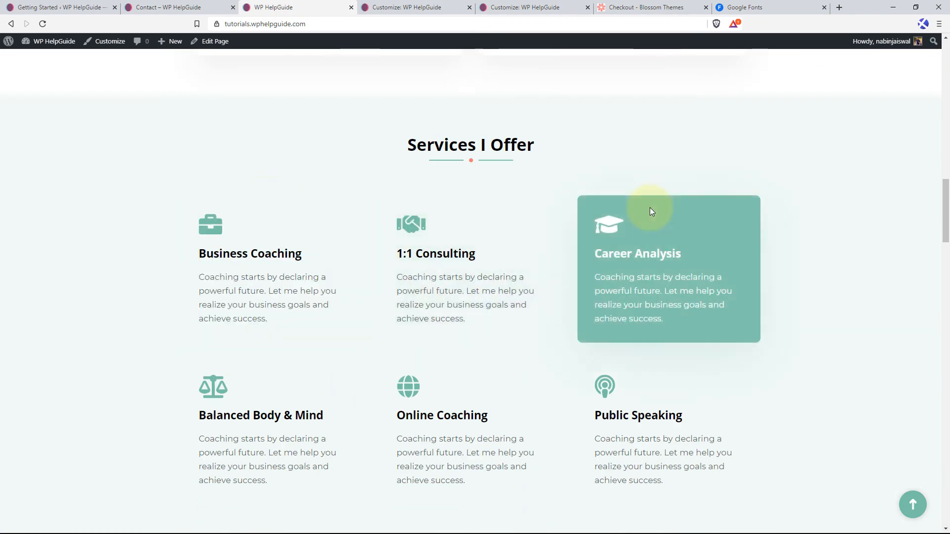
scroll(693, 218, down, 4)
scroll(695, 224, down, 4)
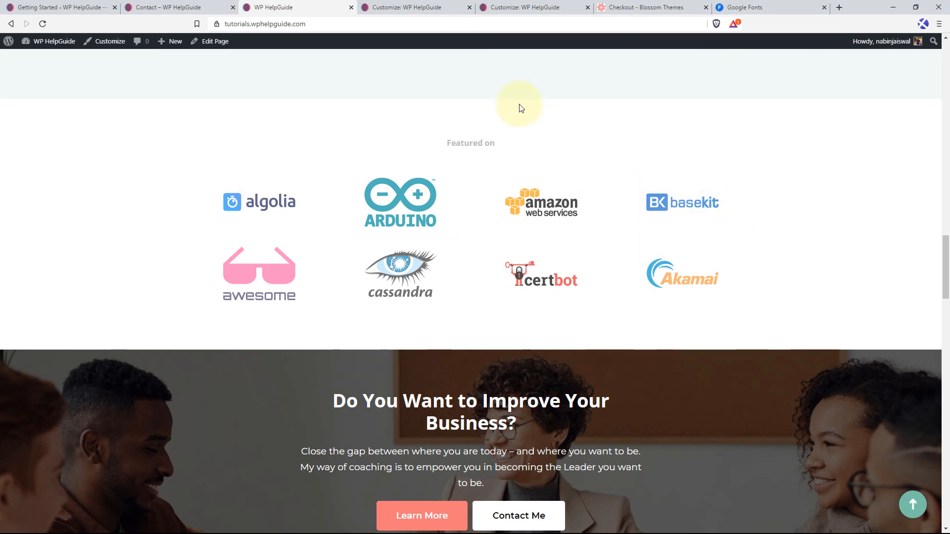
Return to the front page Customizer, hide the Event Section, move it to the end of the section order and publish.
click(403, 7)
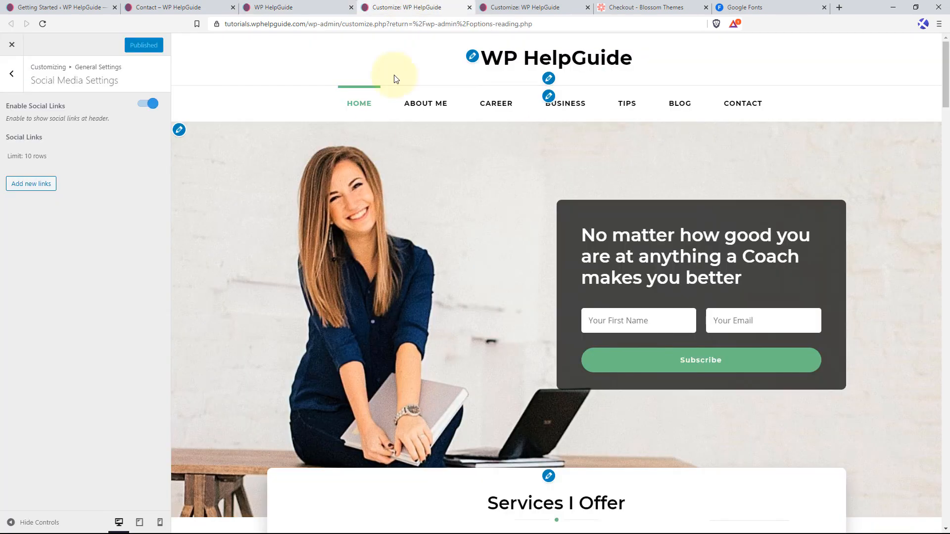
click(500, 6)
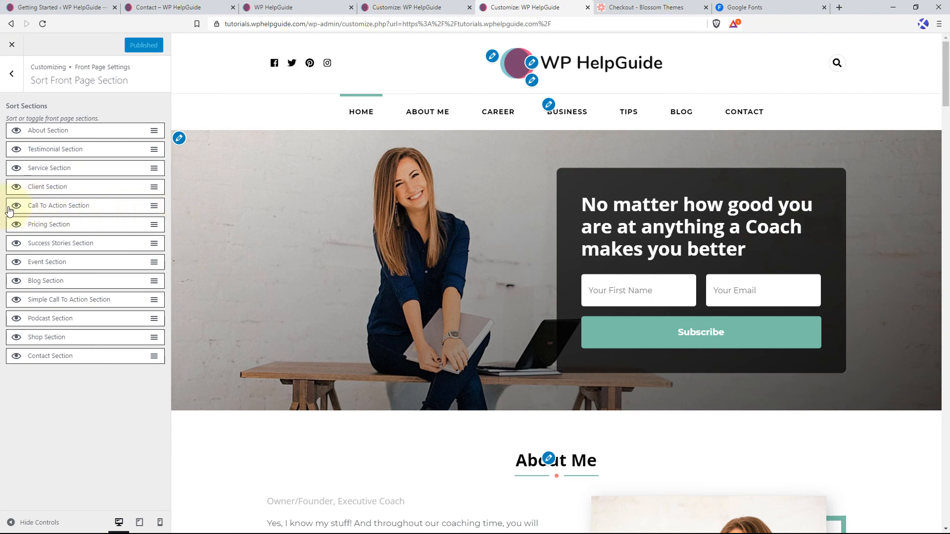
scroll(560, 296, down, 10)
scroll(572, 308, down, 15)
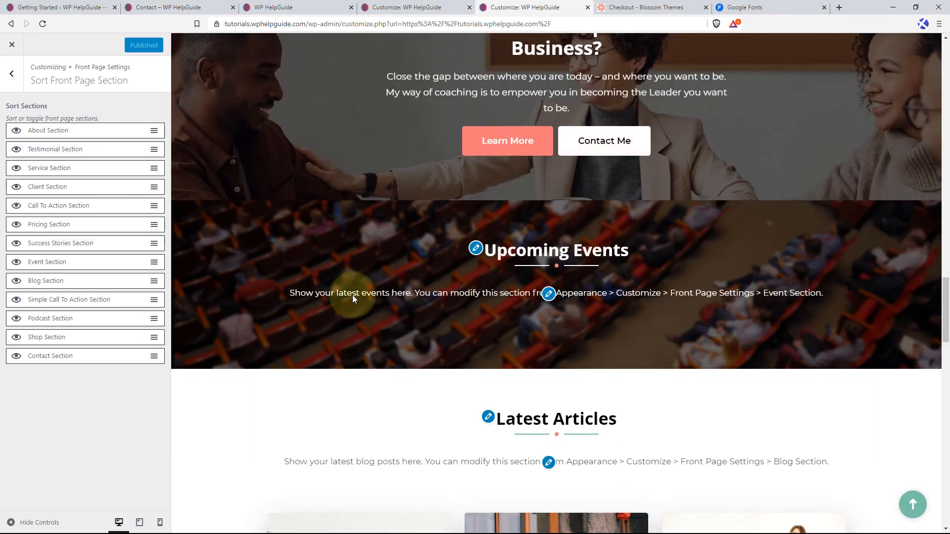
click(16, 262)
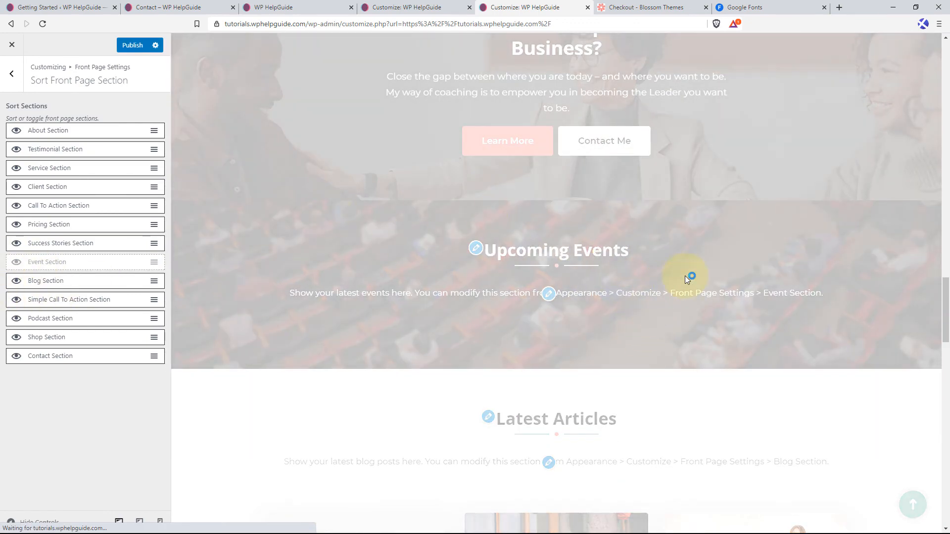
scroll(687, 273, up, 3)
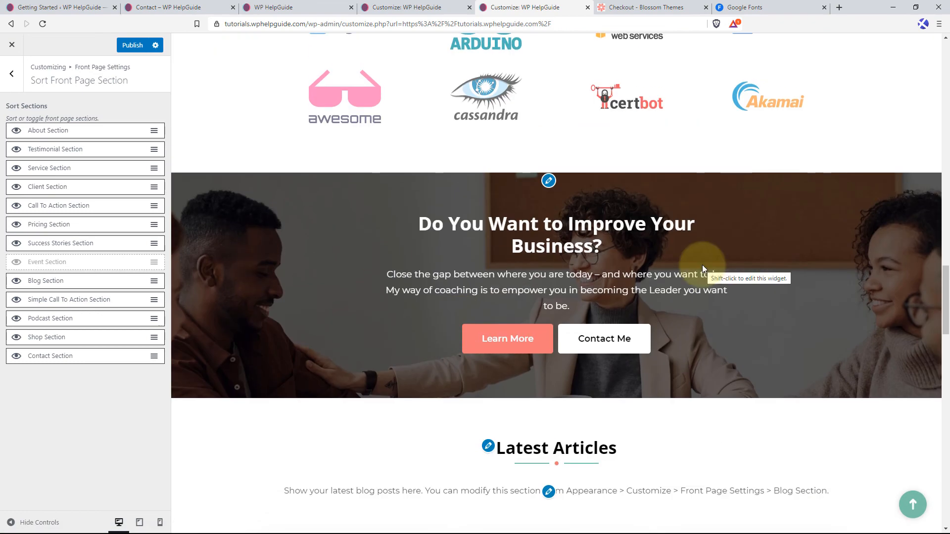
drag(74, 265, 70, 354)
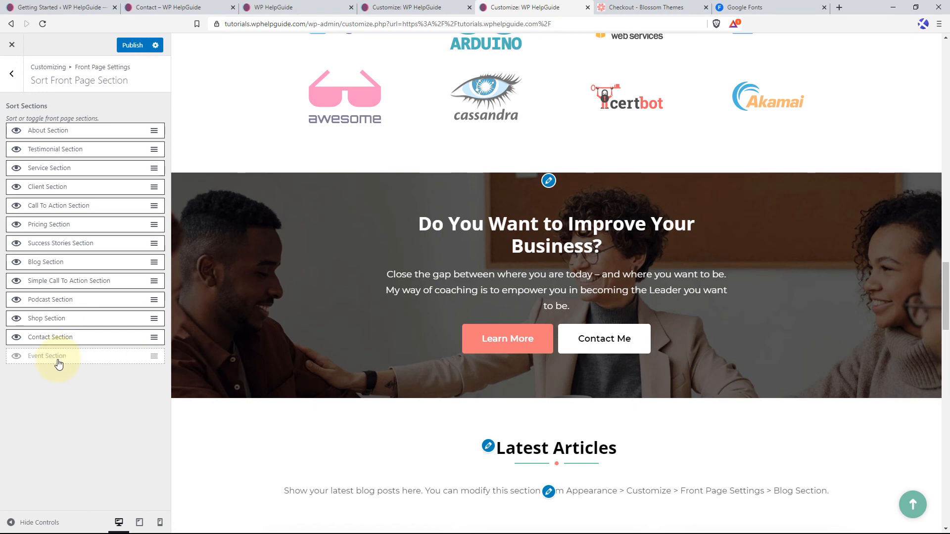
click(133, 46)
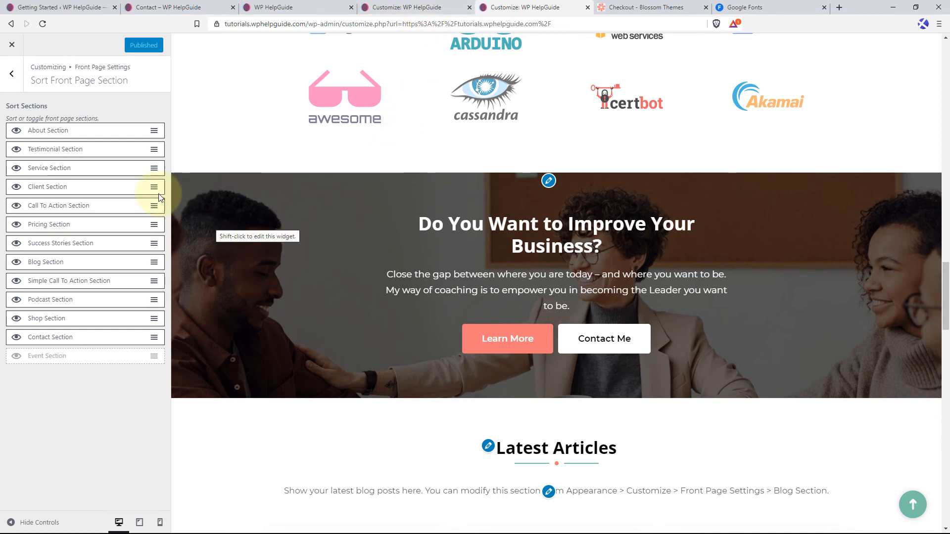
Try the Enable Section Menu option in One Page Settings, look over its menu labels, and publish with it disabled.
click(12, 74)
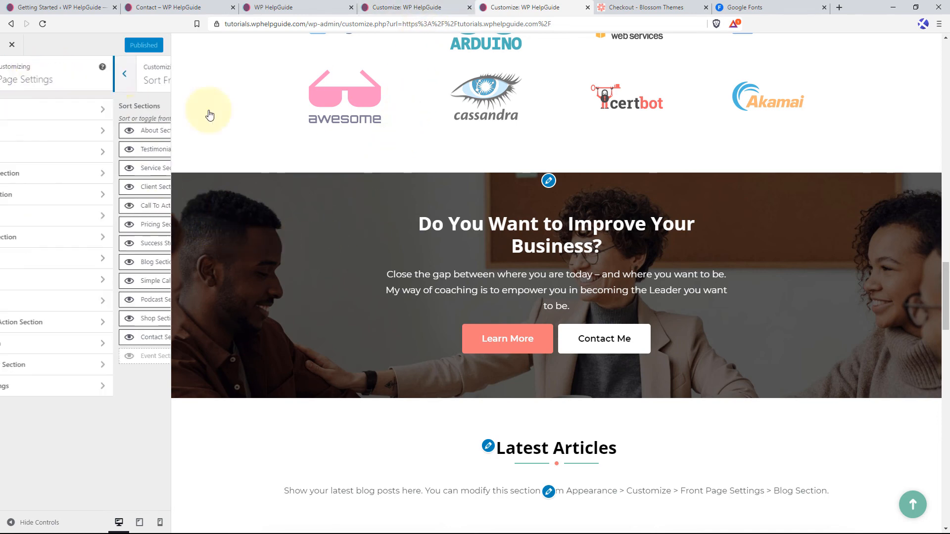
click(75, 391)
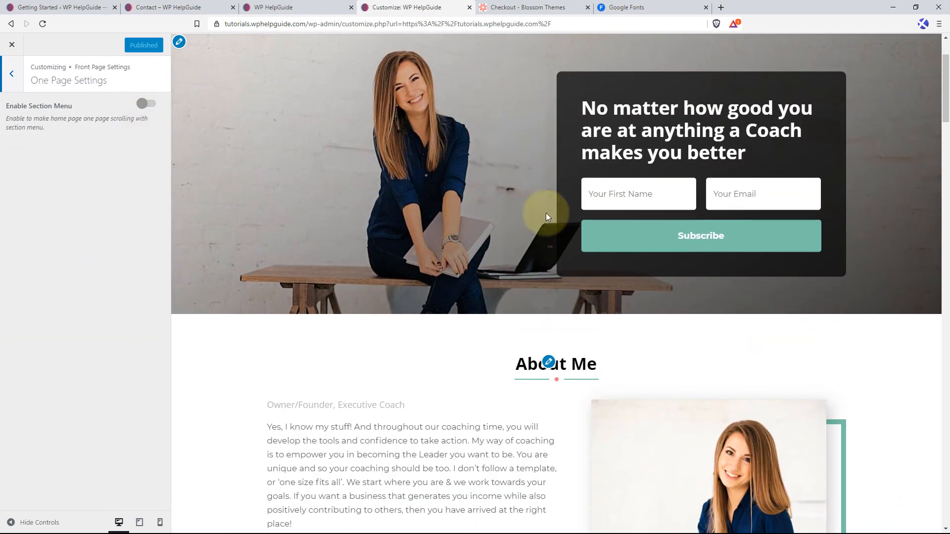
scroll(502, 242, up, 2)
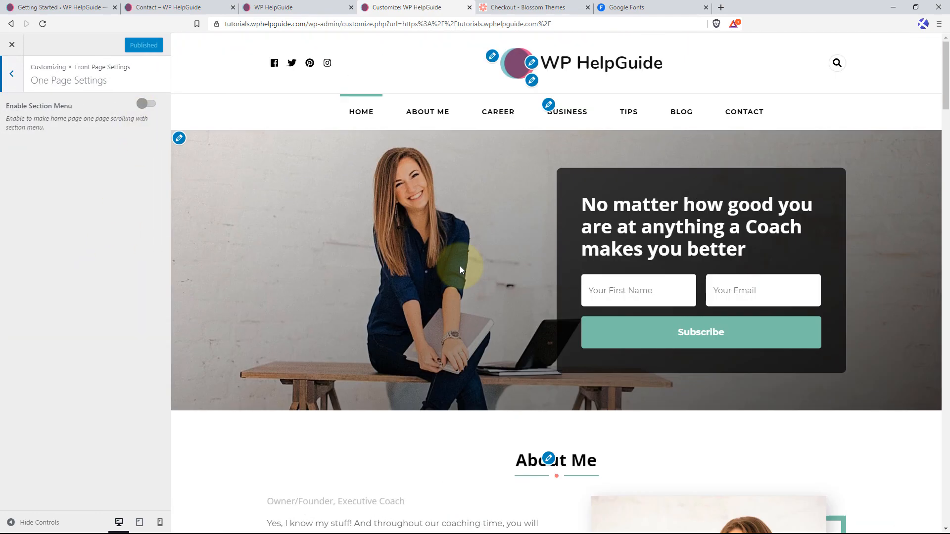
click(151, 103)
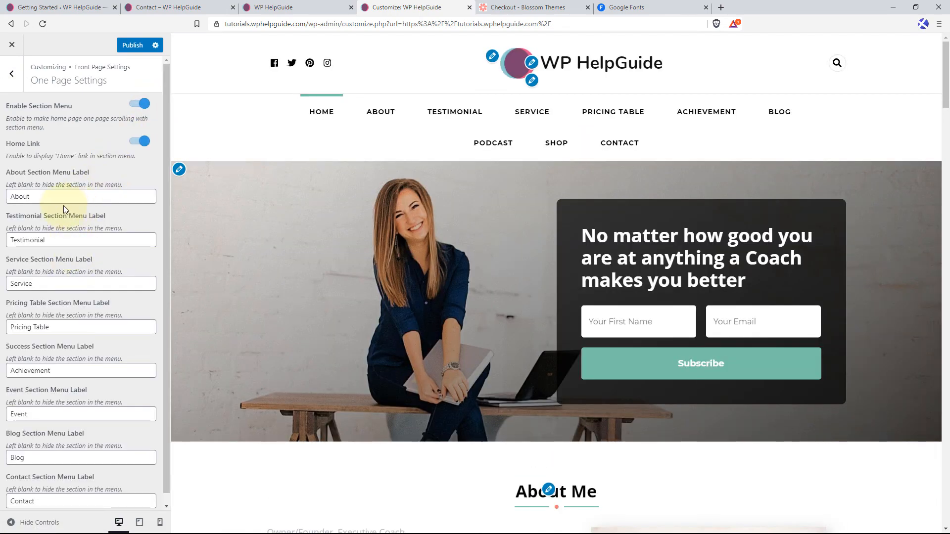
scroll(70, 261, down, 1)
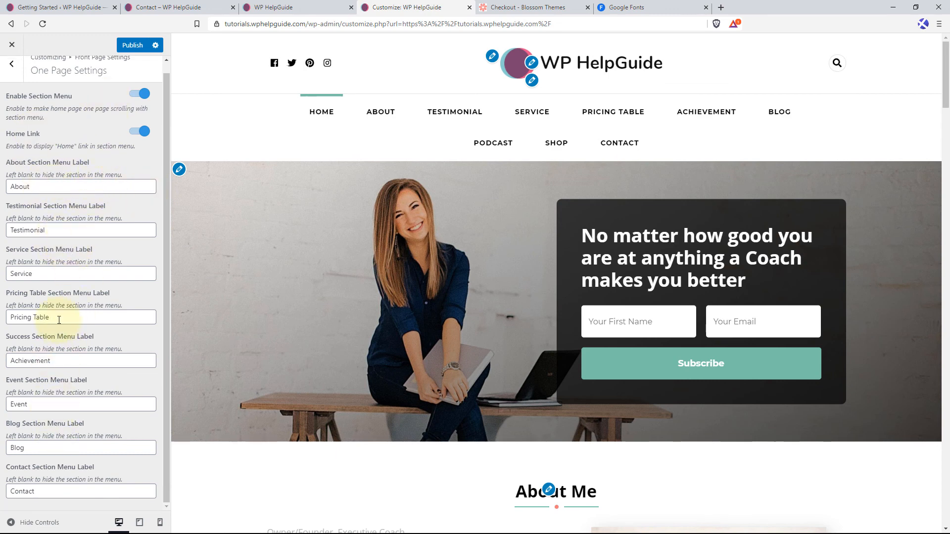
scroll(91, 252, up, 1)
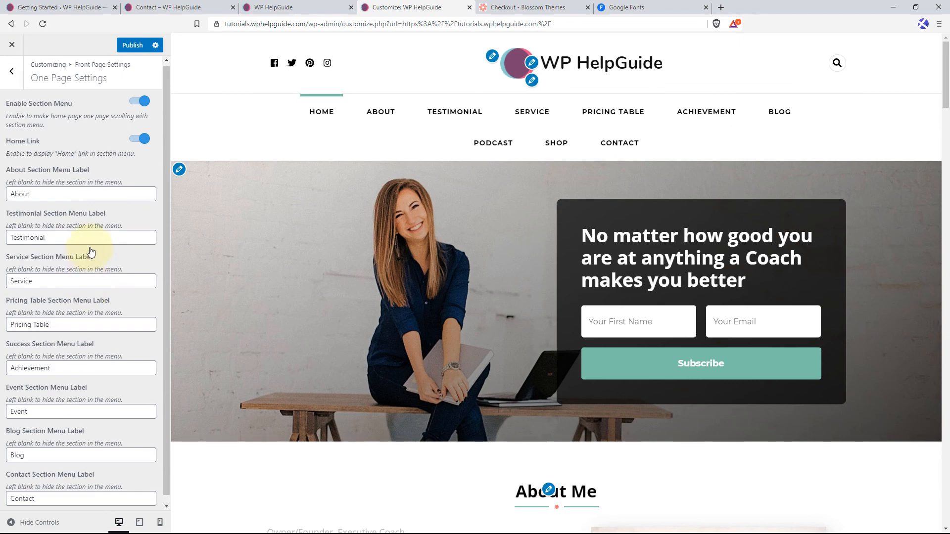
click(134, 109)
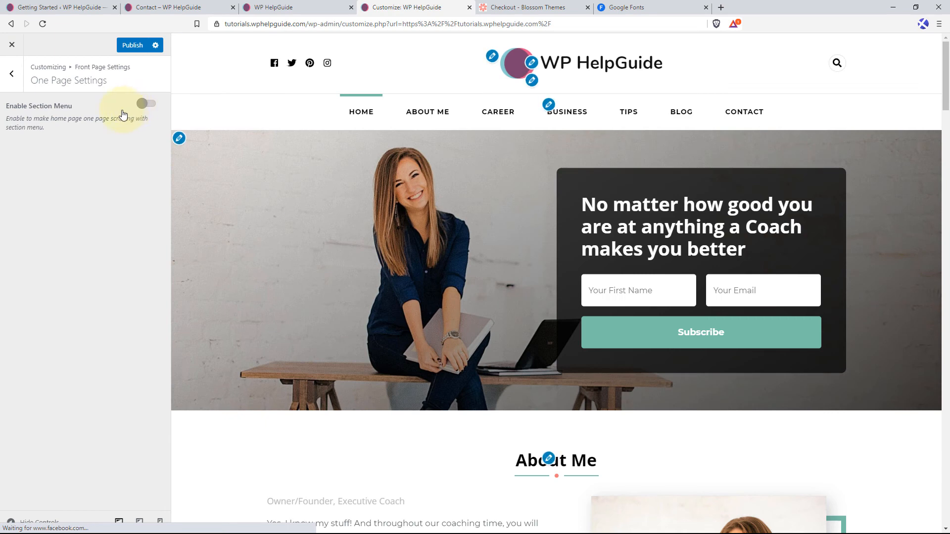
click(123, 48)
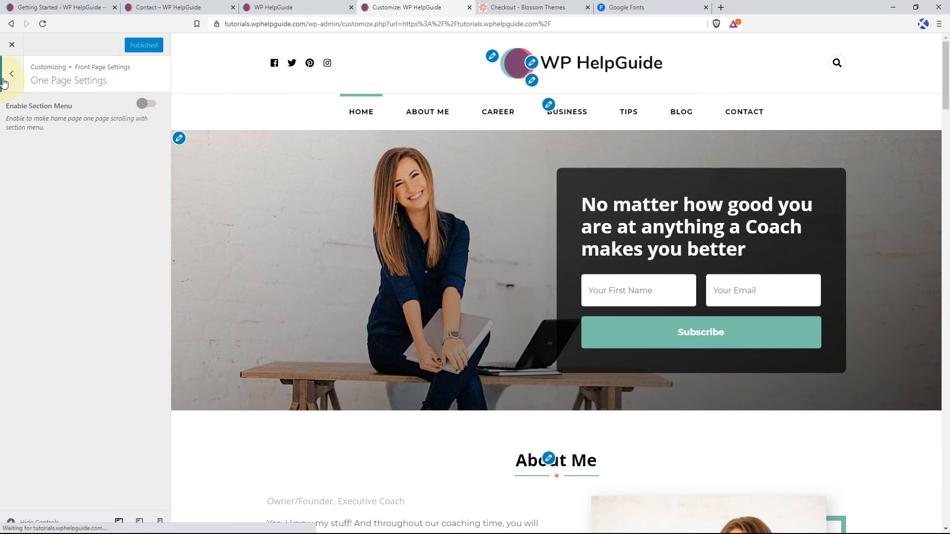
Leave the One Page Settings, open the list of all pages and quick-edit the About page to use the Default Template.
click(5, 82)
click(11, 83)
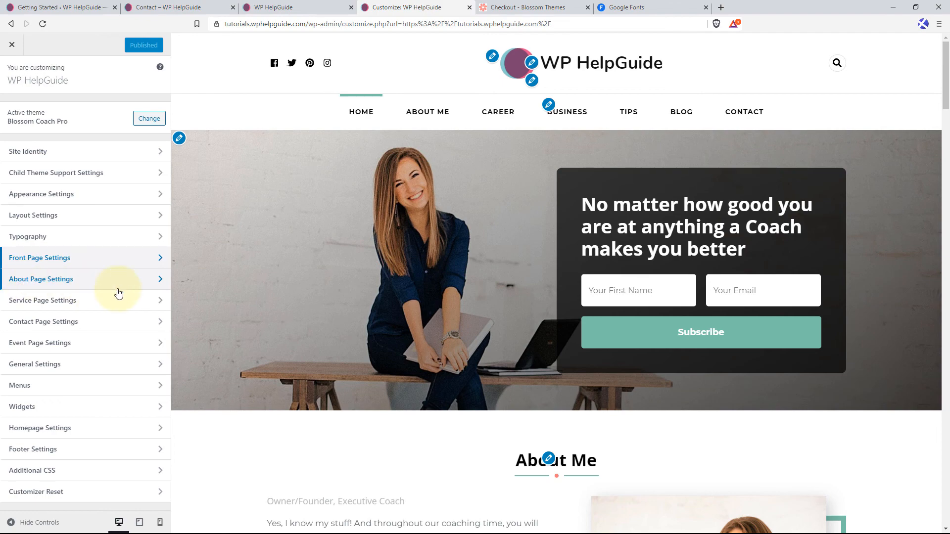
click(67, 5)
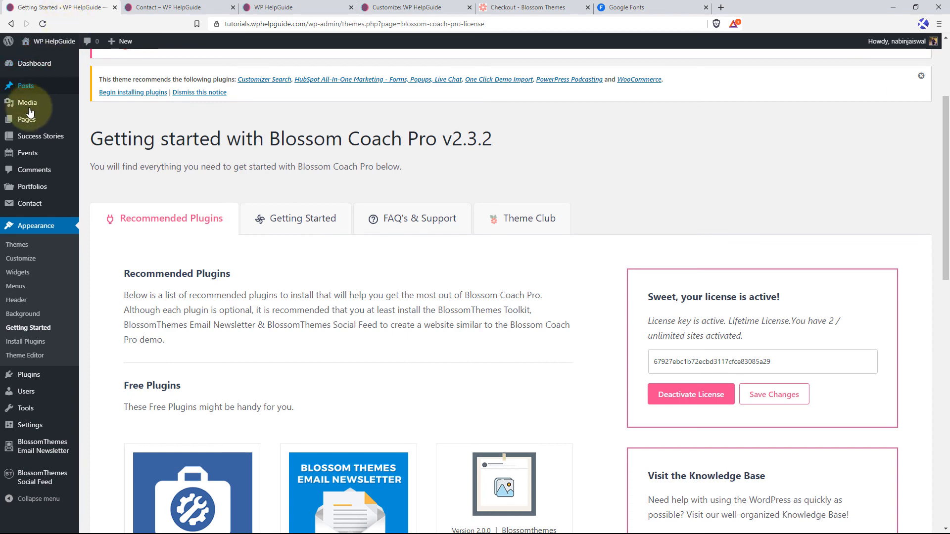
click(108, 121)
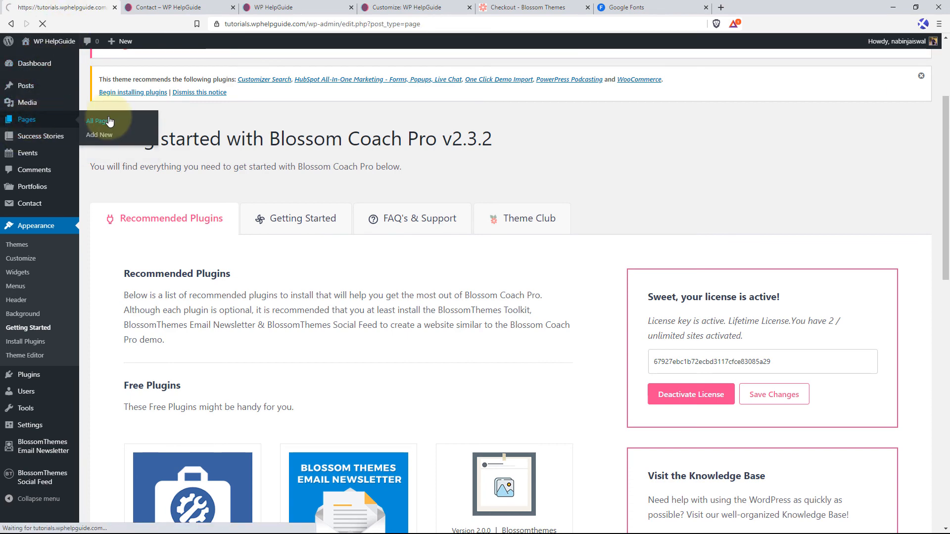
scroll(363, 285, down, 1)
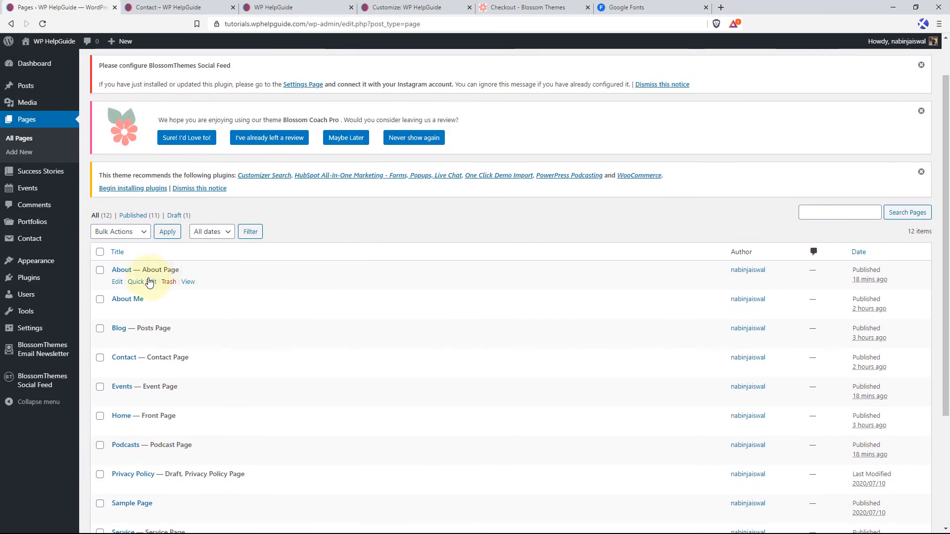
scroll(277, 281, down, 3)
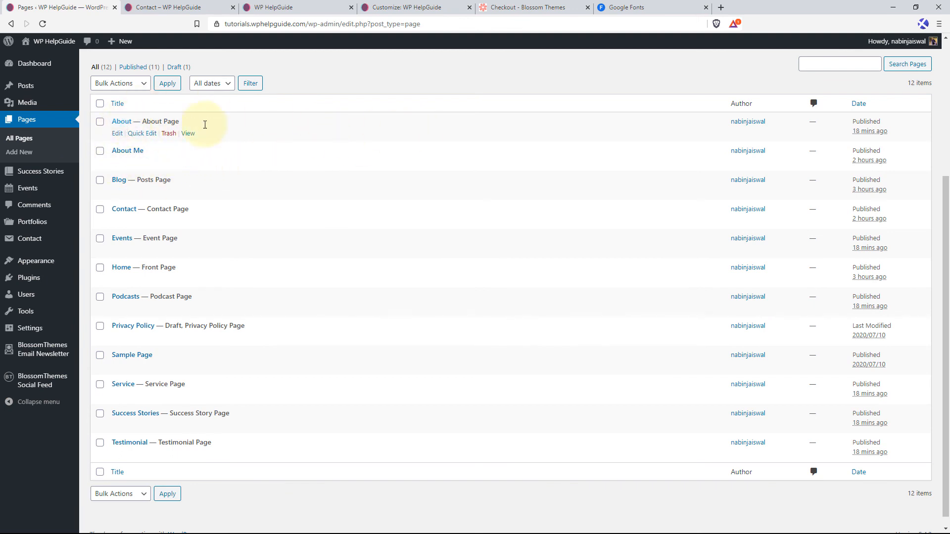
click(139, 134)
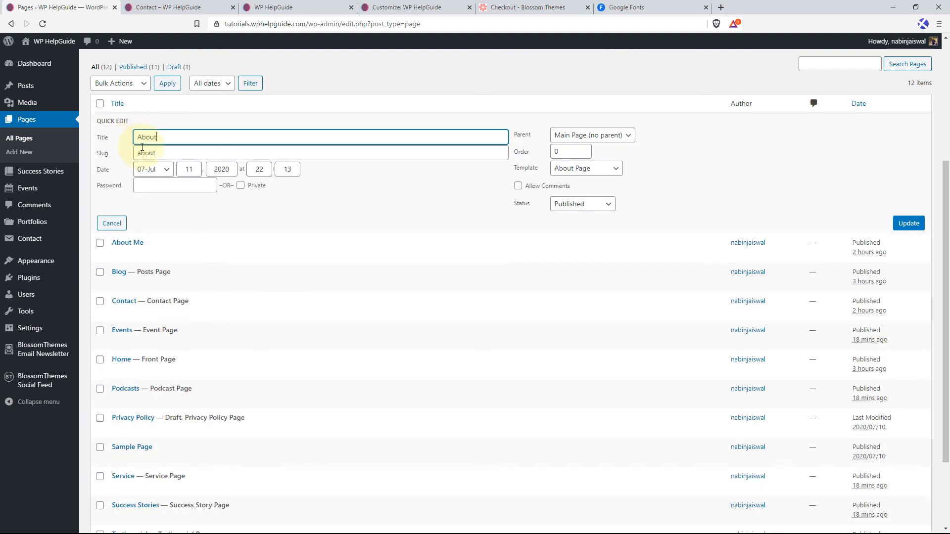
click(598, 173)
click(581, 181)
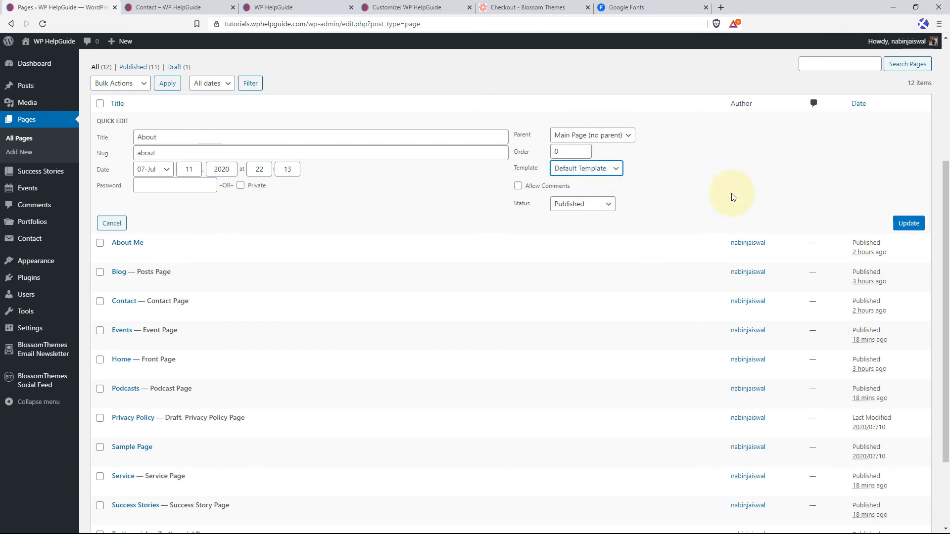
click(908, 223)
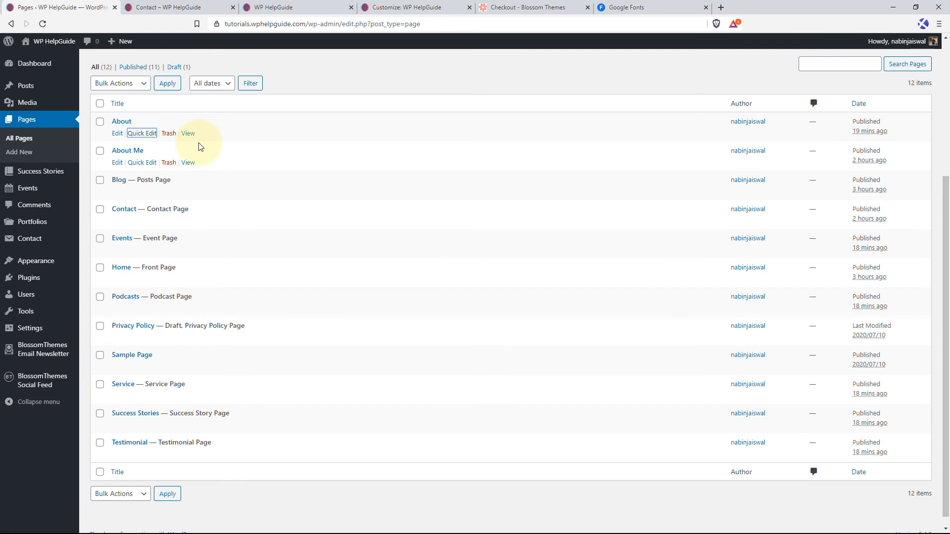
Quick-edit the About Me page to use the About Page template and update it.
click(142, 163)
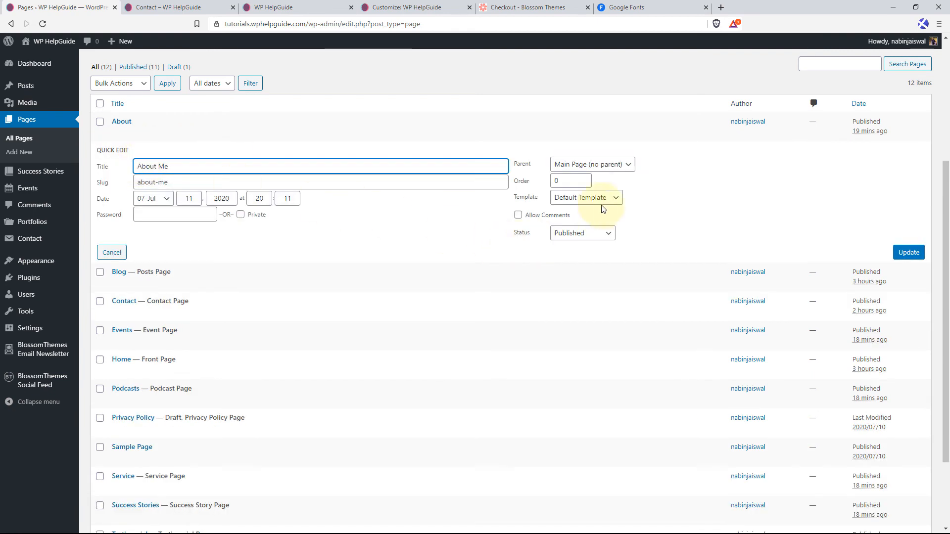
click(586, 199)
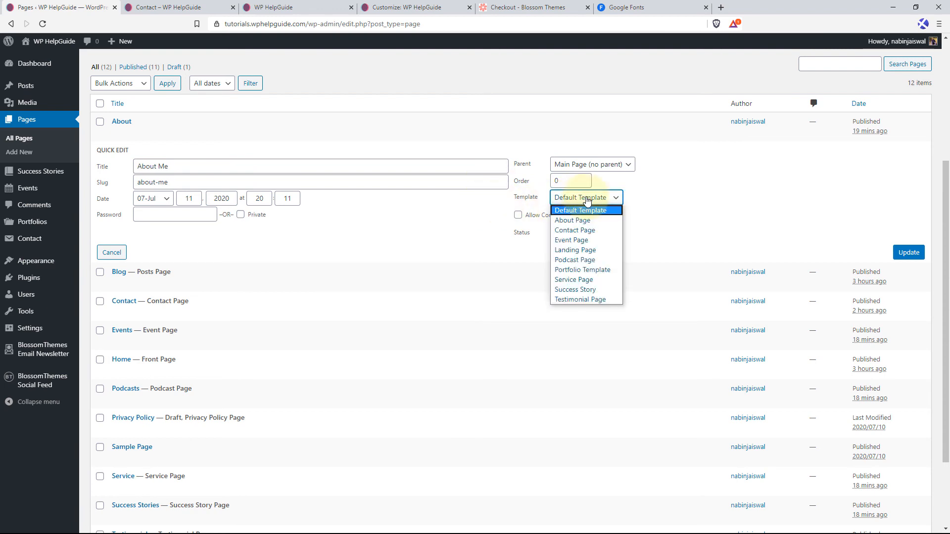
click(575, 222)
click(908, 252)
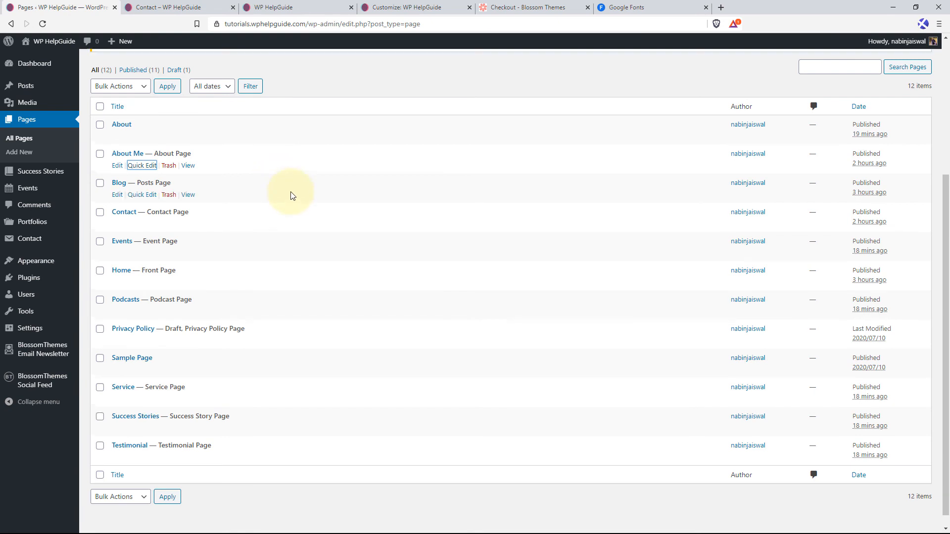
Start a new page and look over the template choices offered in its page attributes.
click(18, 154)
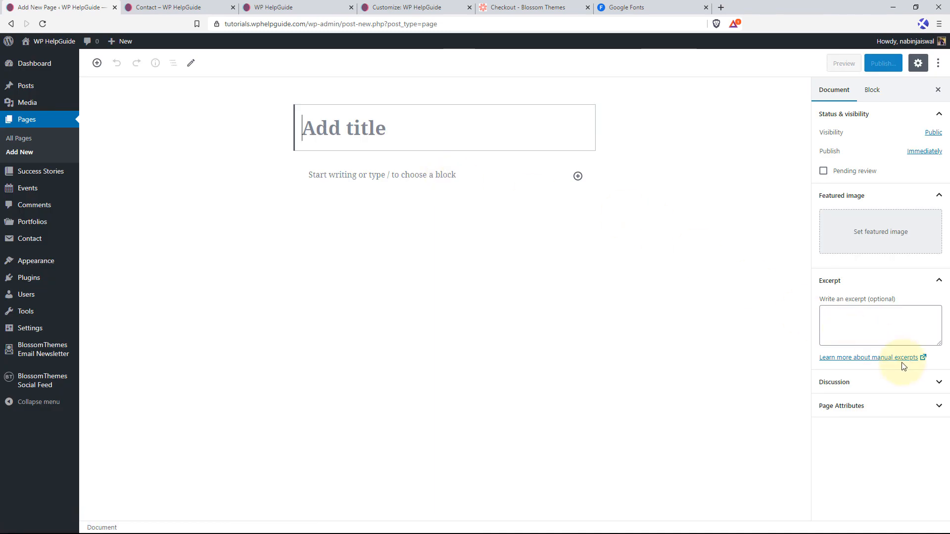
click(919, 406)
click(932, 439)
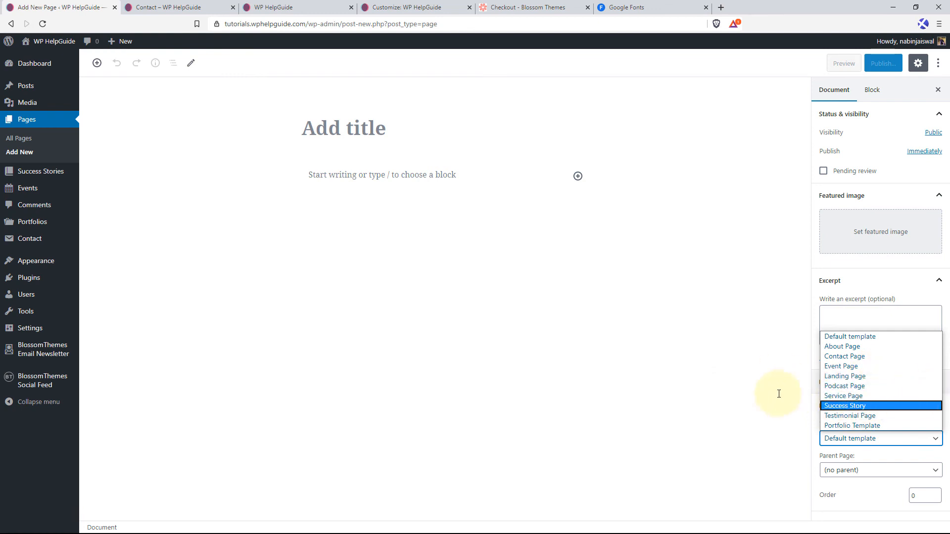
click(775, 345)
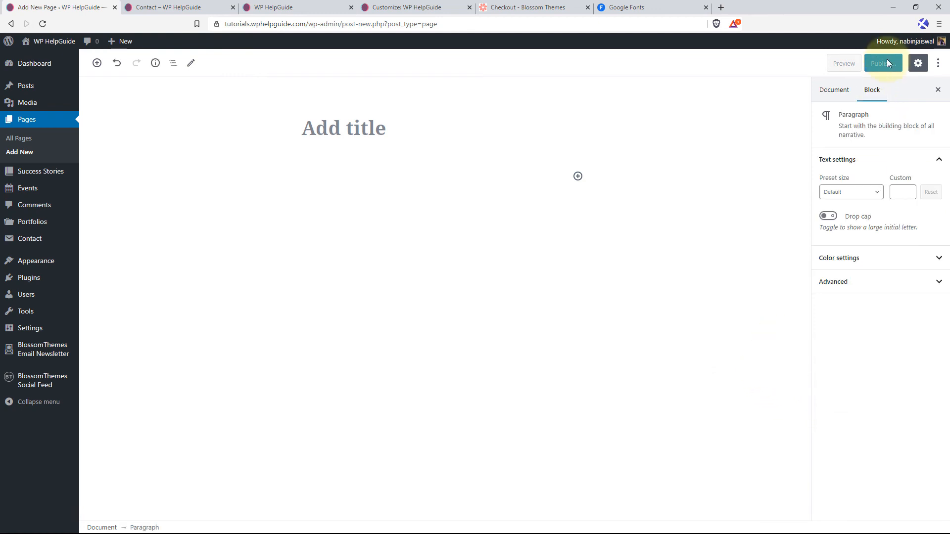
Return to the Customizer, enable the top bar in the general settings and set its type to Newsletter.
click(407, 7)
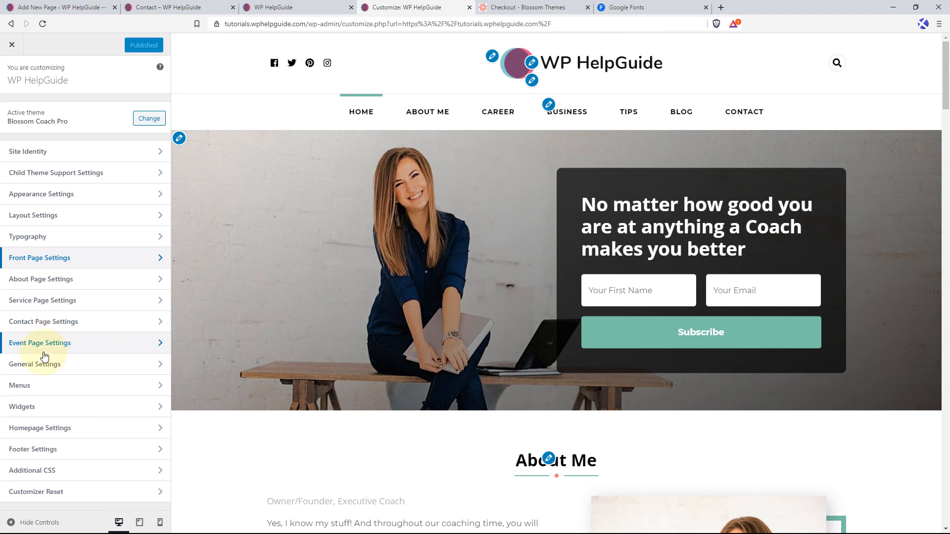
click(93, 369)
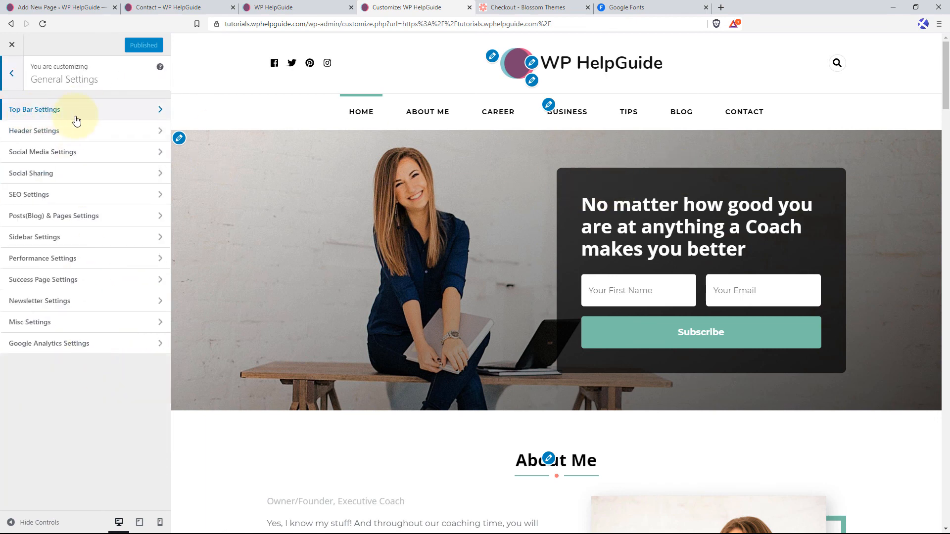
click(122, 111)
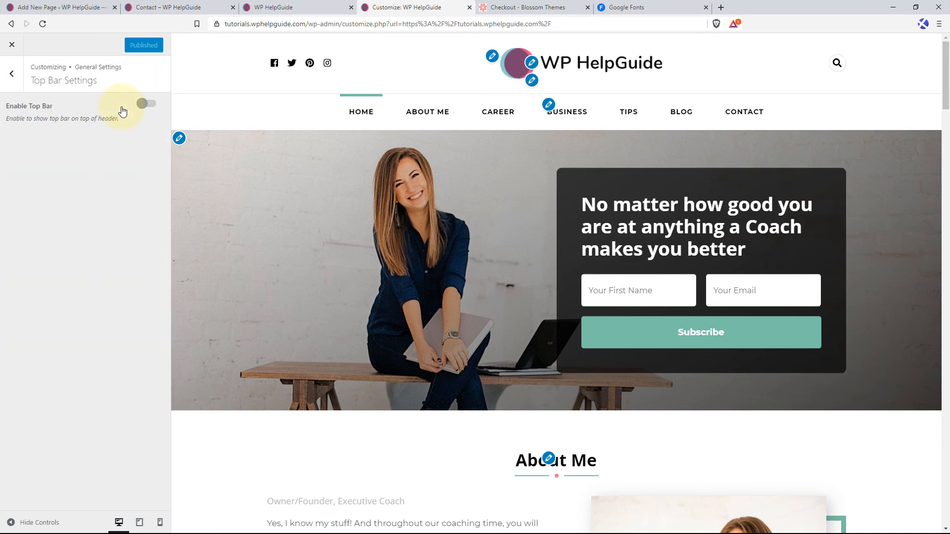
click(148, 104)
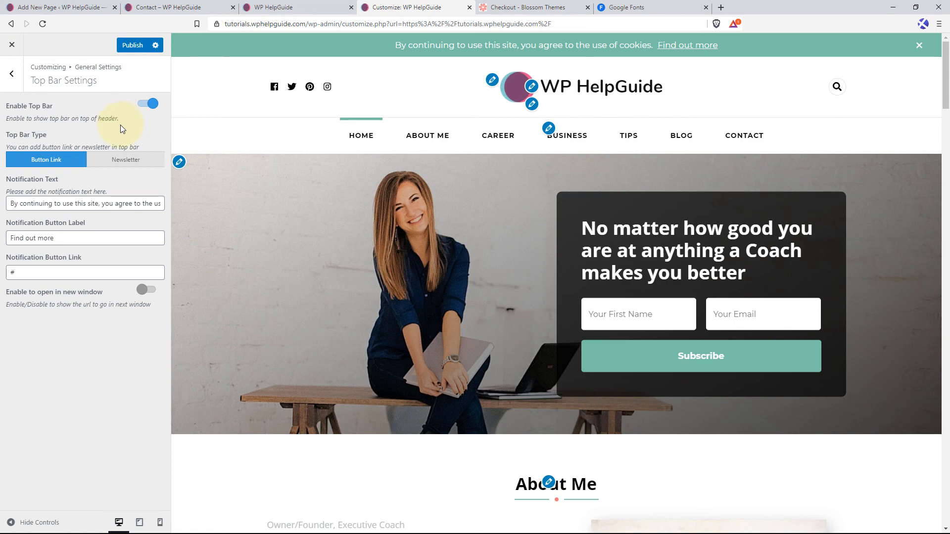
click(131, 162)
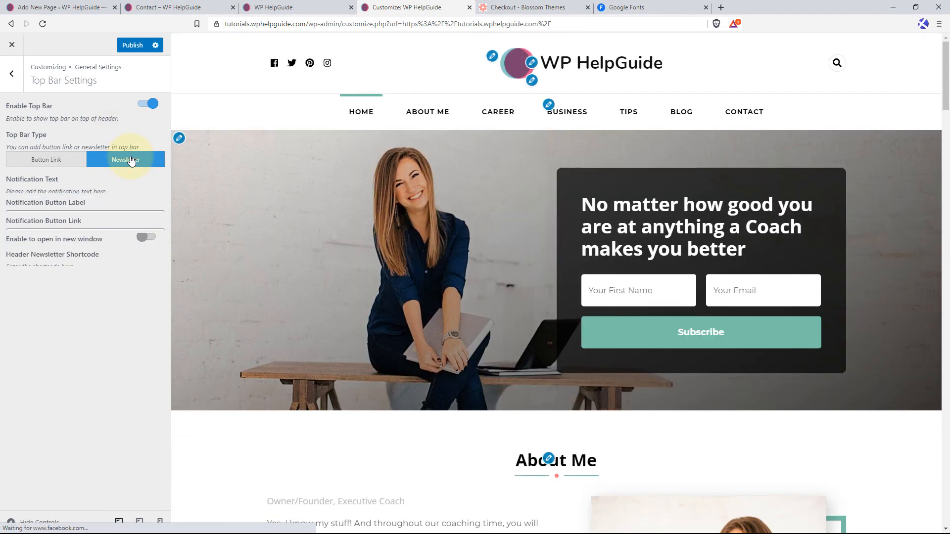
click(48, 205)
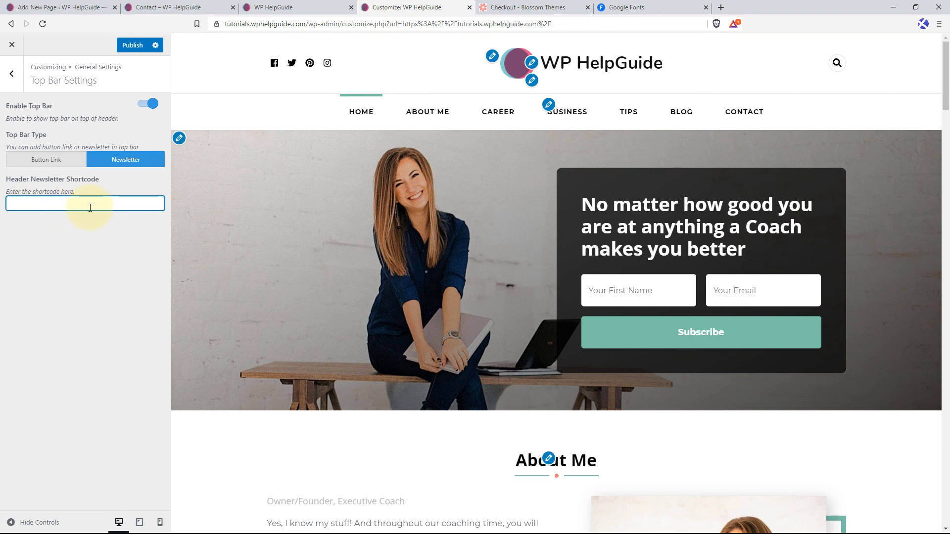
Open the list of all BlossomThemes newsletters in the dashboard and copy the shortcode of "Subscribe! to grab my Successful Leadership eBook!".
click(85, 6)
mouse_move(60, 355)
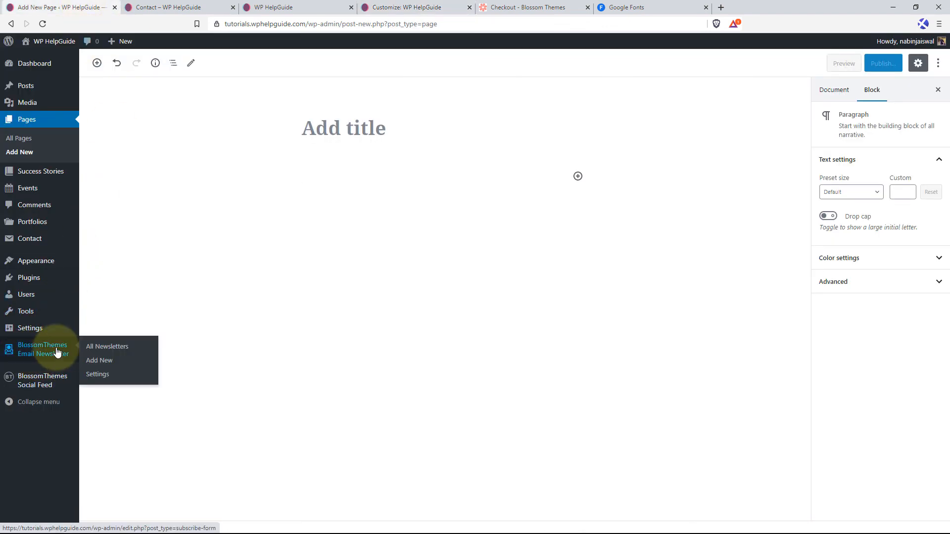
click(108, 349)
click(518, 81)
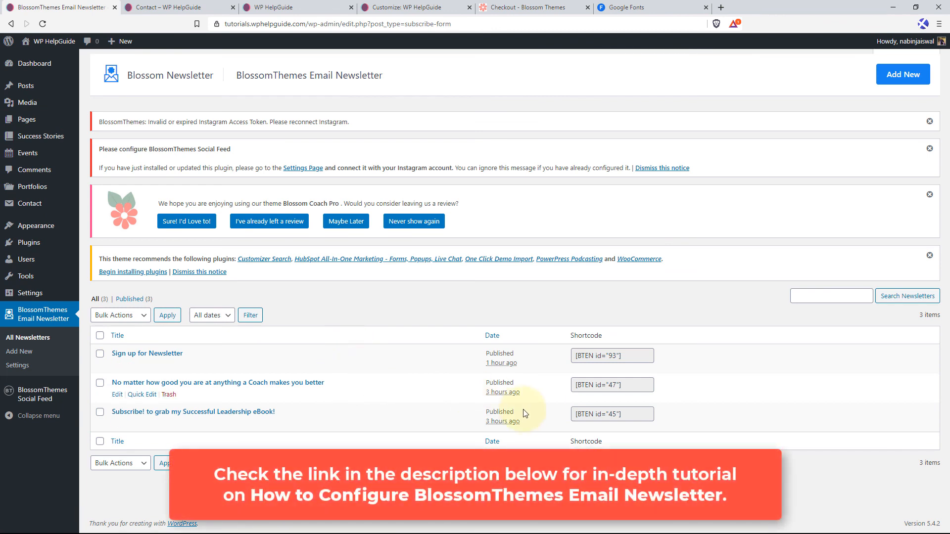
click(598, 417)
right_click(600, 417)
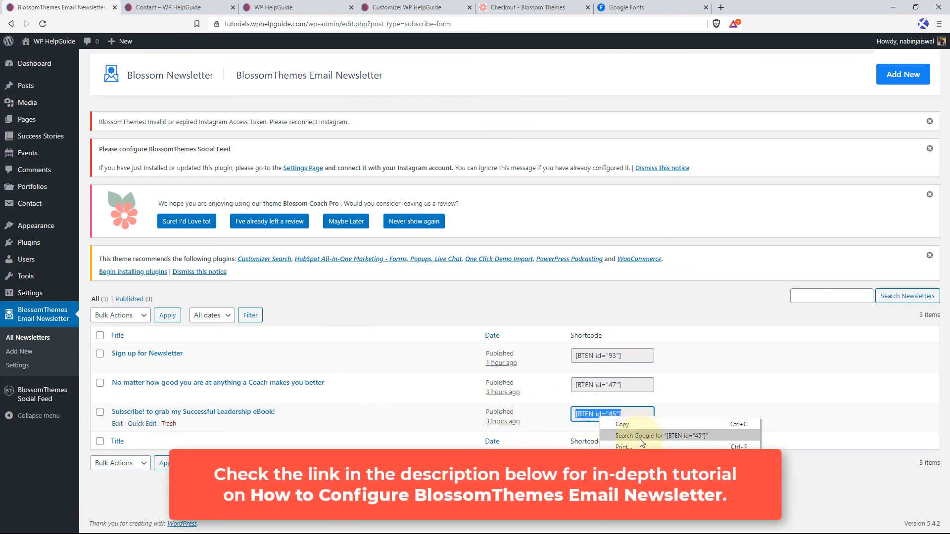
click(639, 424)
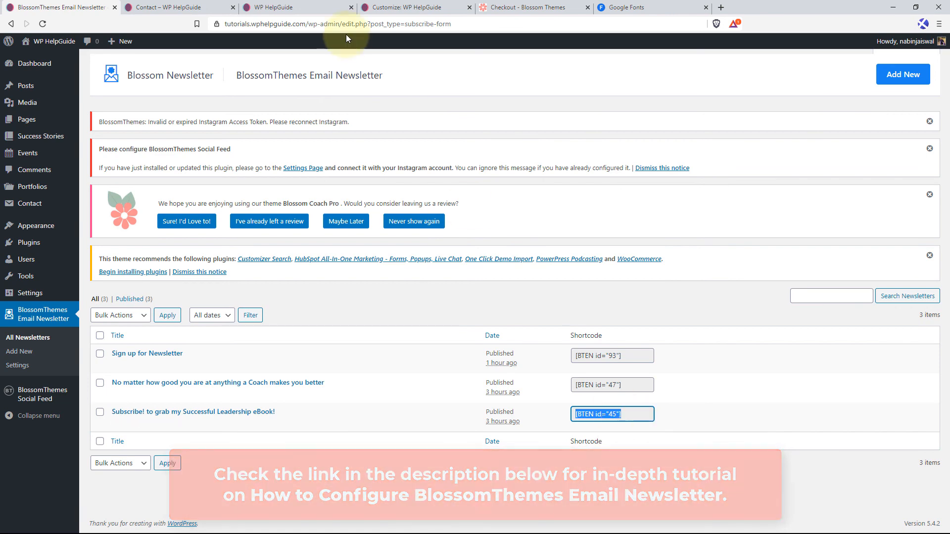
Back in the Customizer, paste [BTEN id="45"] as the Header Newsletter Shortcode and publish the top bar settings.
click(419, 6)
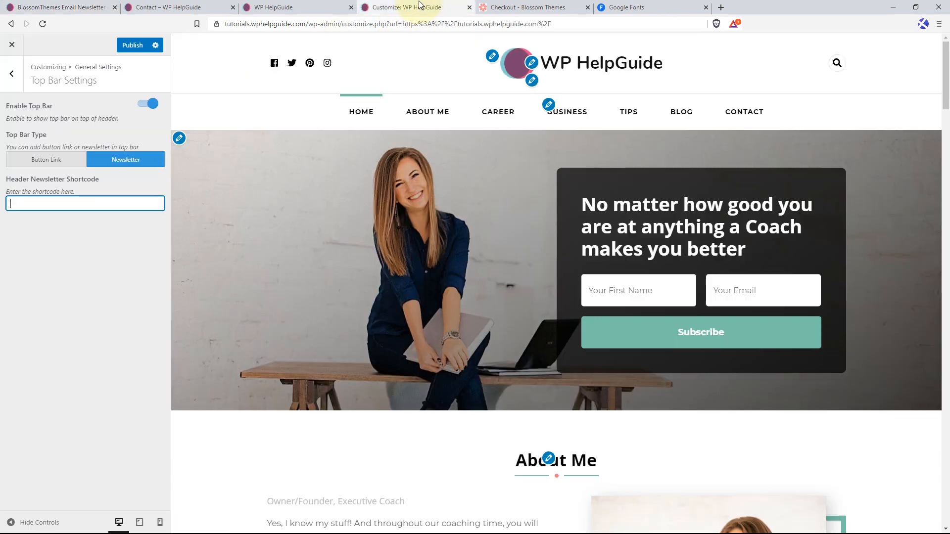
right_click(87, 203)
click(108, 274)
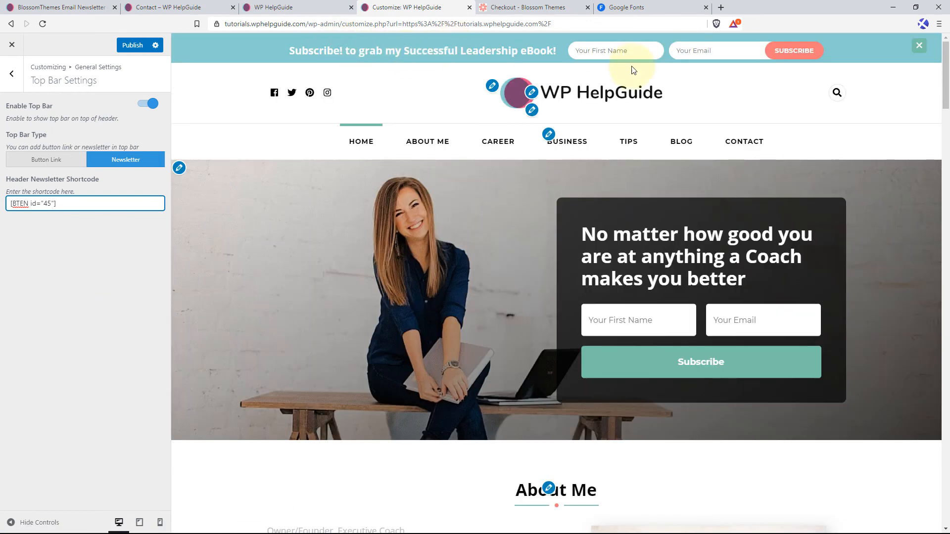
click(132, 45)
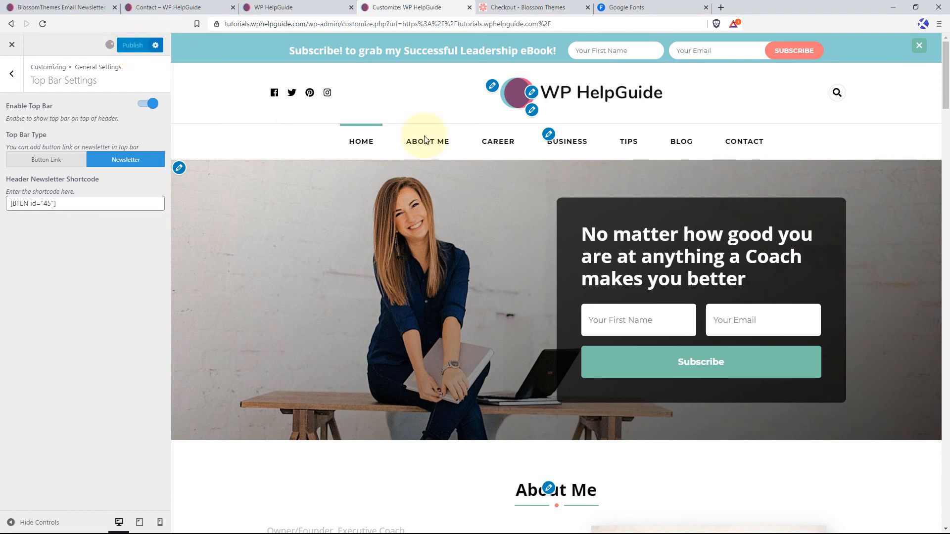
Enable Sticky Header in the Header Settings and check the menu while scrolling the preview.
click(18, 80)
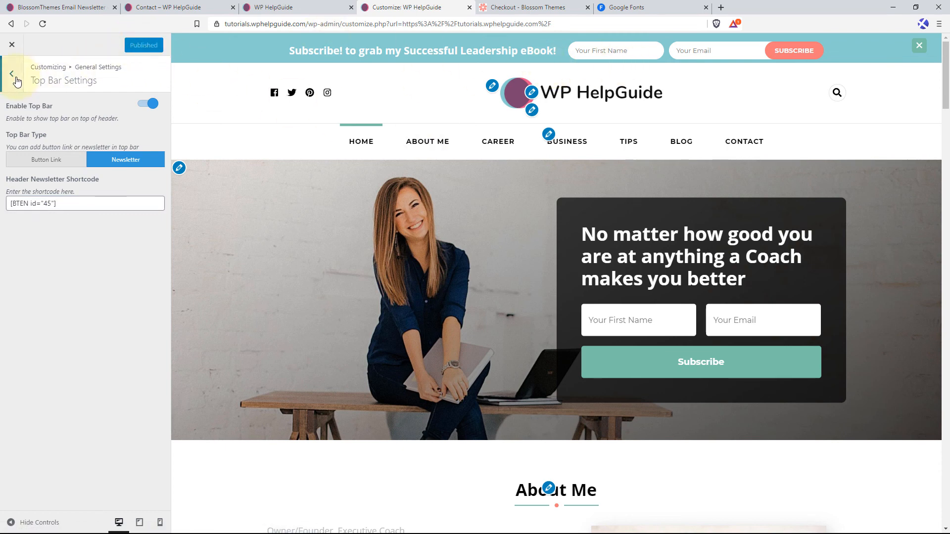
click(63, 132)
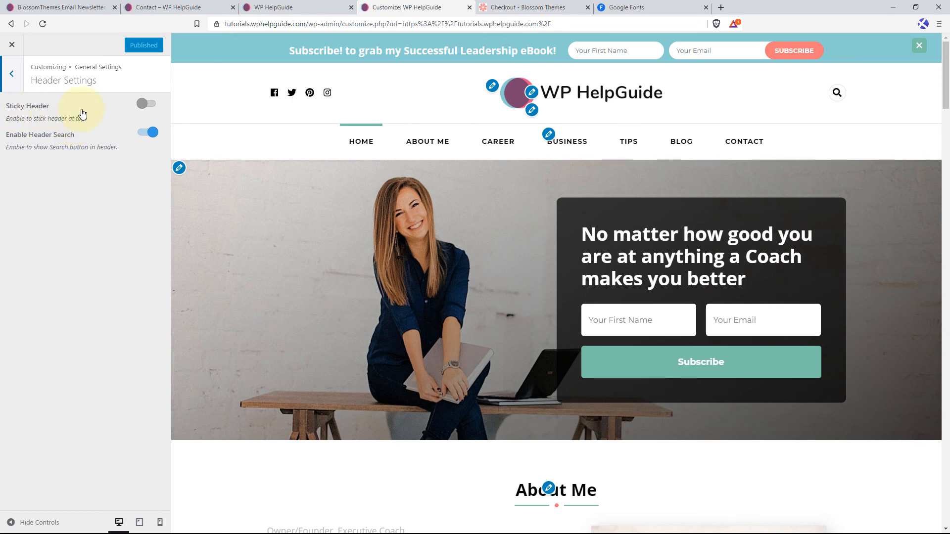
click(154, 107)
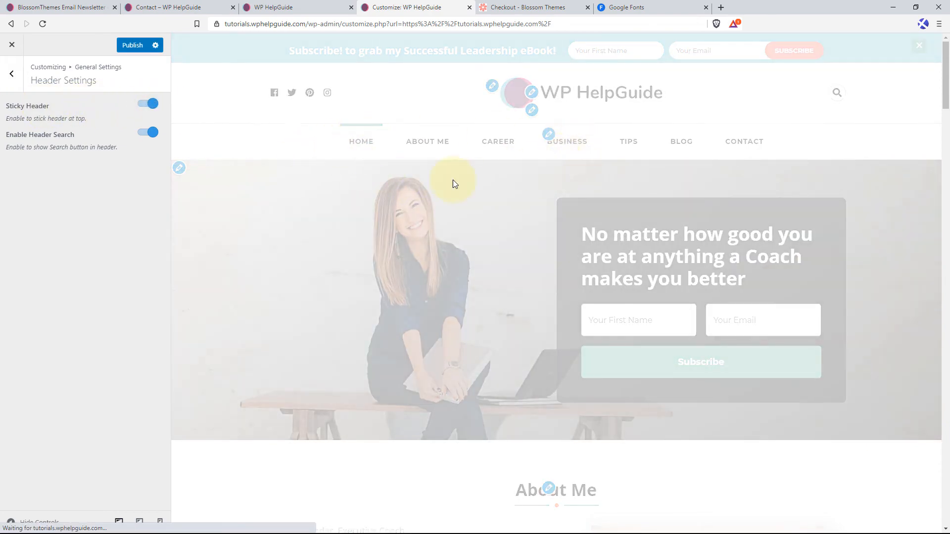
scroll(443, 229, down, 4)
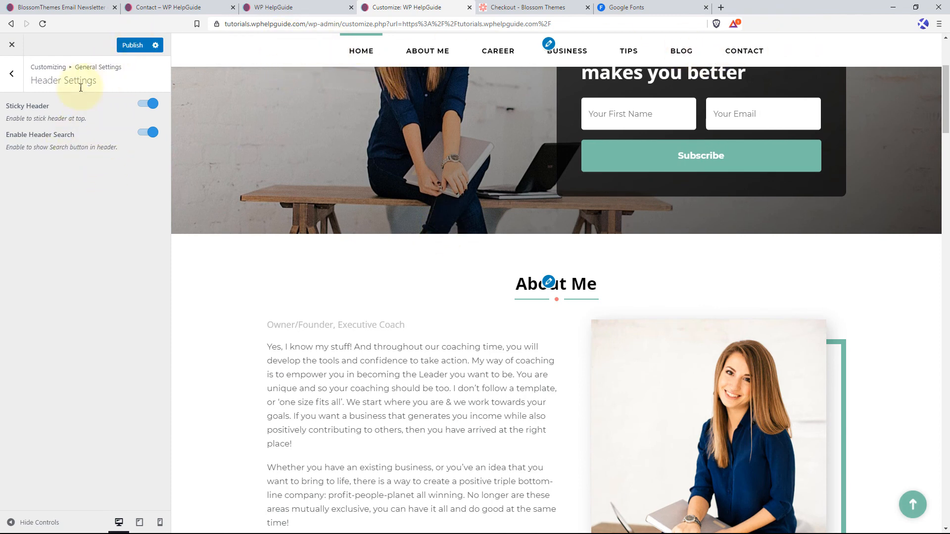
click(12, 75)
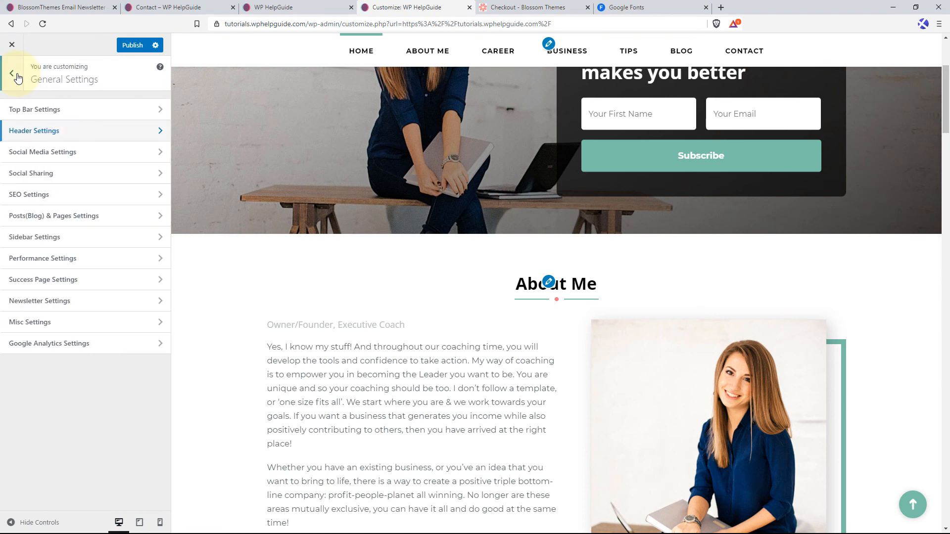
Review the social media and Social Sharing settings and open the "Sustainable Giving for Better Living" post in the preview to check its sharing buttons.
click(51, 154)
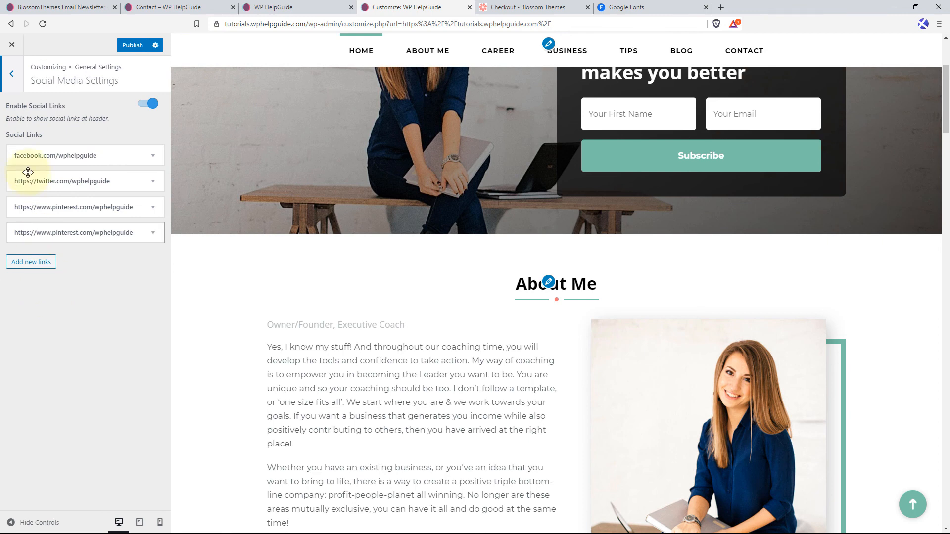
click(12, 74)
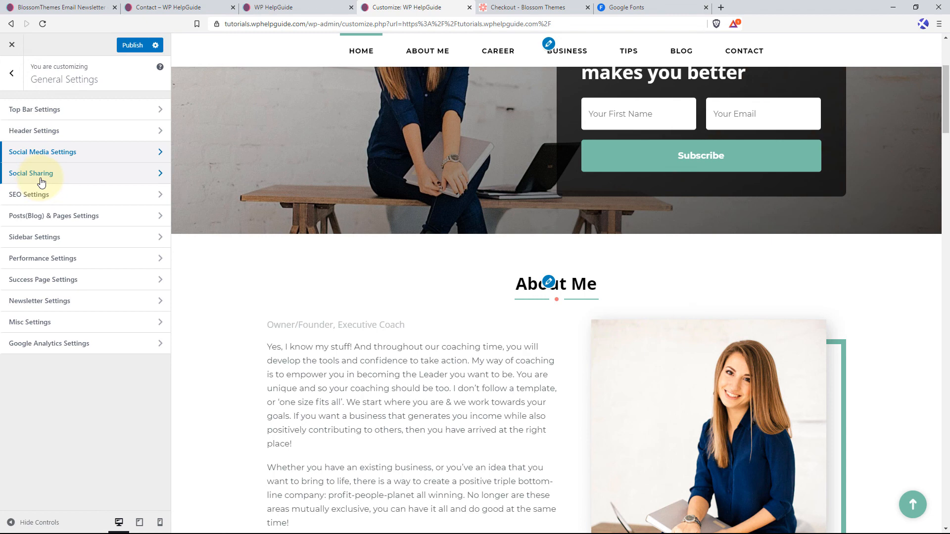
click(60, 173)
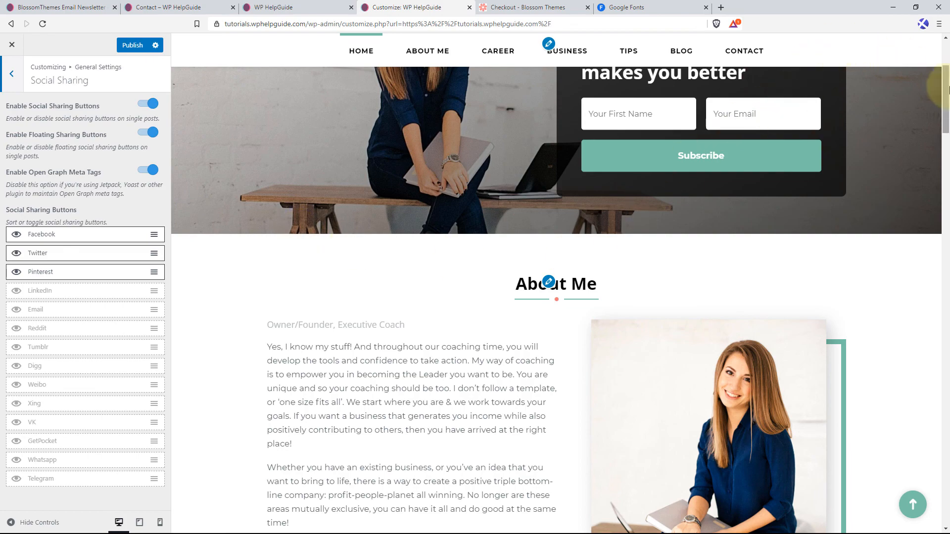
drag(945, 99, 944, 361)
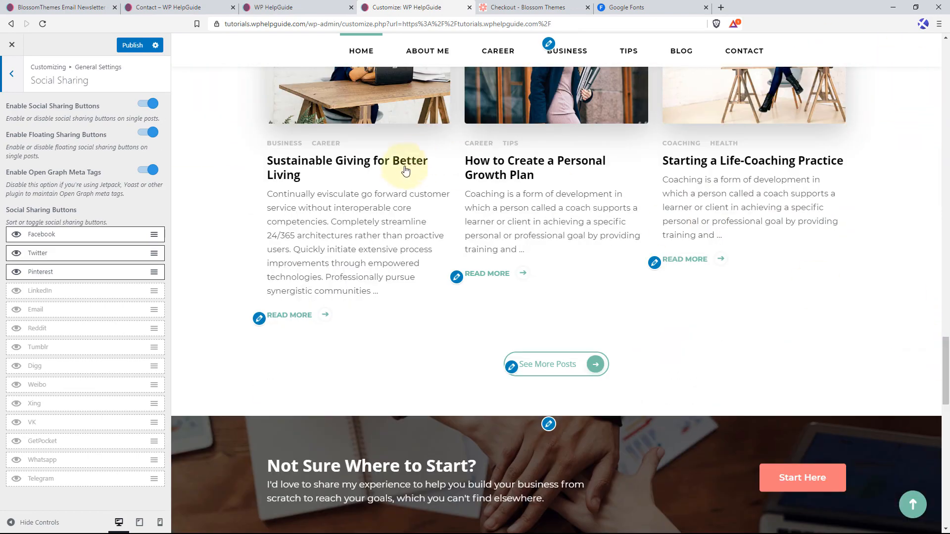
click(391, 165)
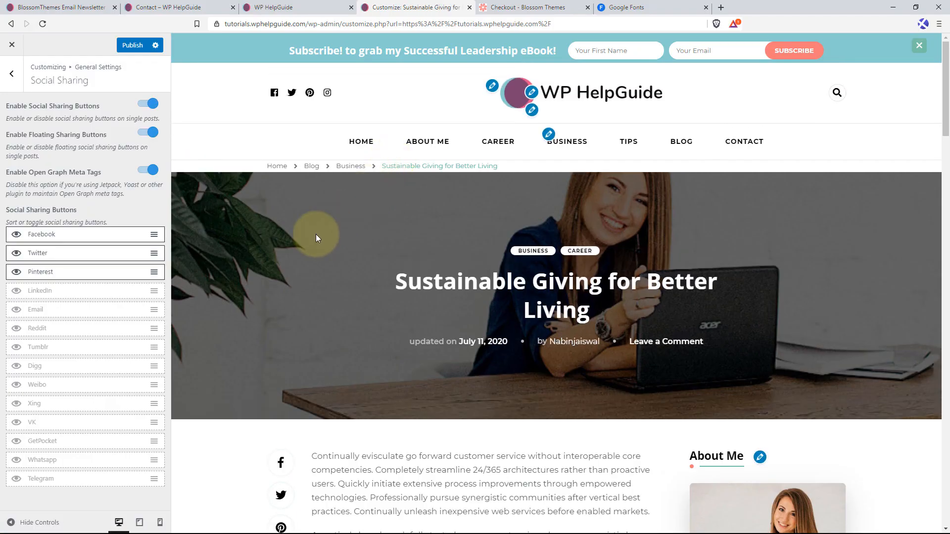
scroll(315, 233, down, 5)
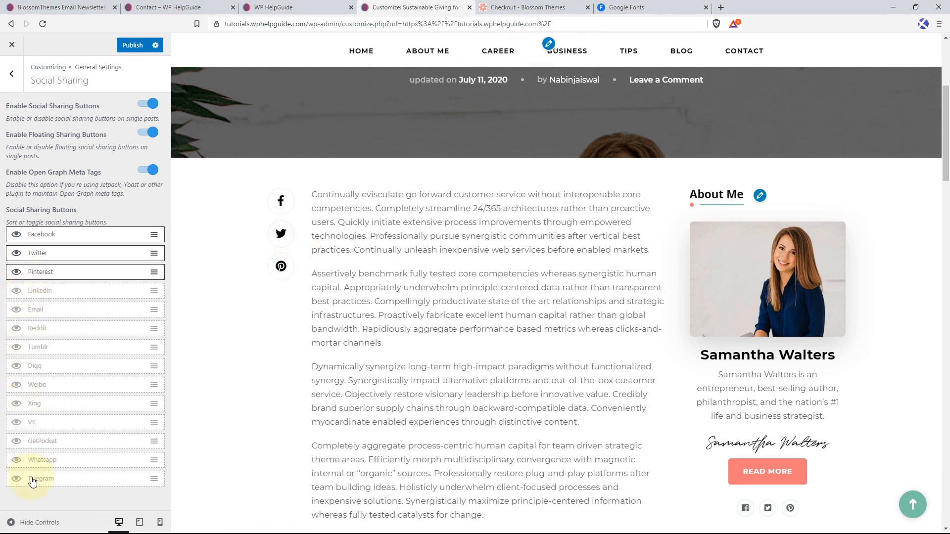
Enable the LinkedIn sharing button, move it above Pinterest in the sharing order, and publish the change.
right_click(17, 295)
click(17, 292)
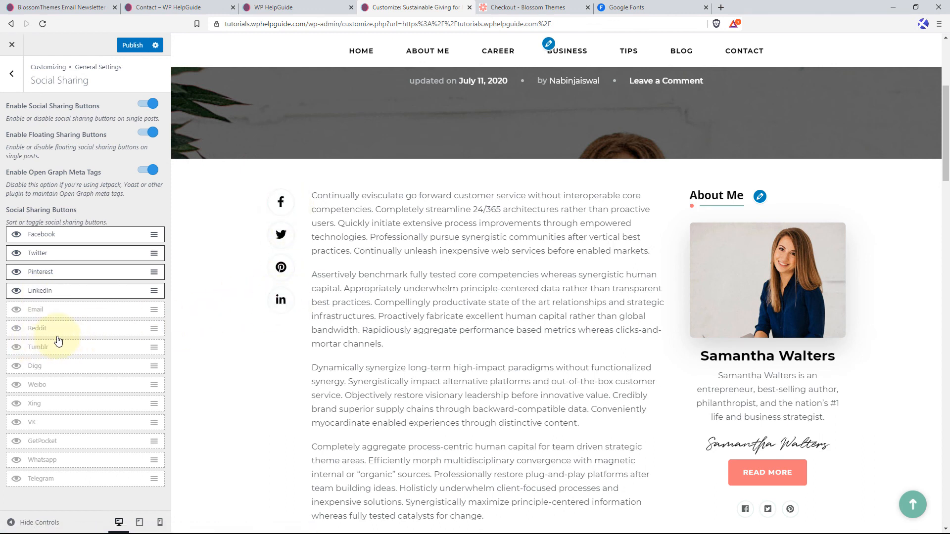
mouse_move(53, 294)
mouse_down()
mouse_move(54, 268)
mouse_move(50, 276)
mouse_up()
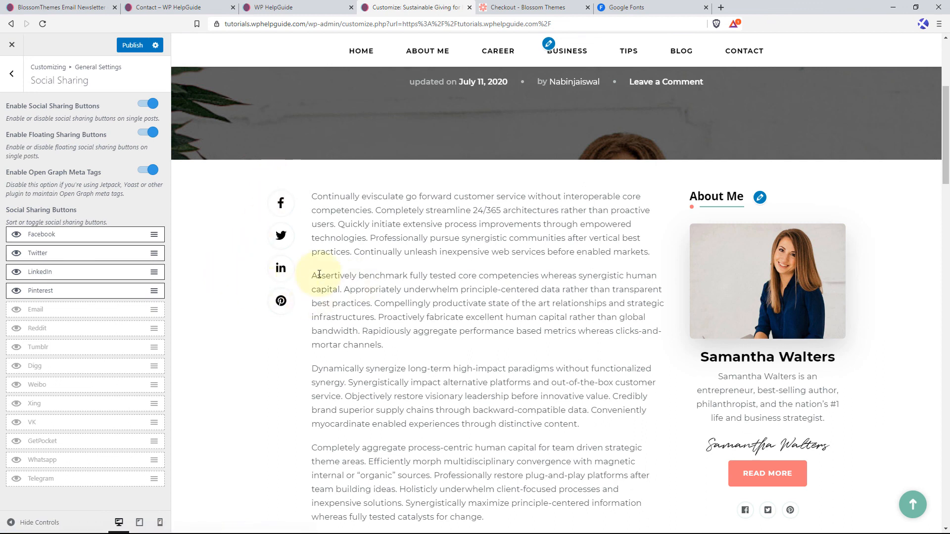
click(134, 46)
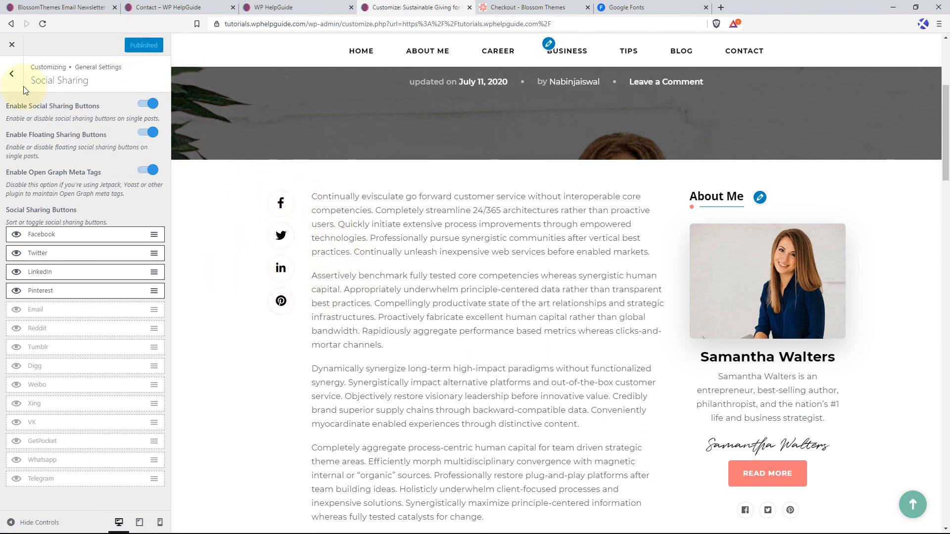
Check the last update post date and breadcrumb options in the SEO Settings.
click(11, 74)
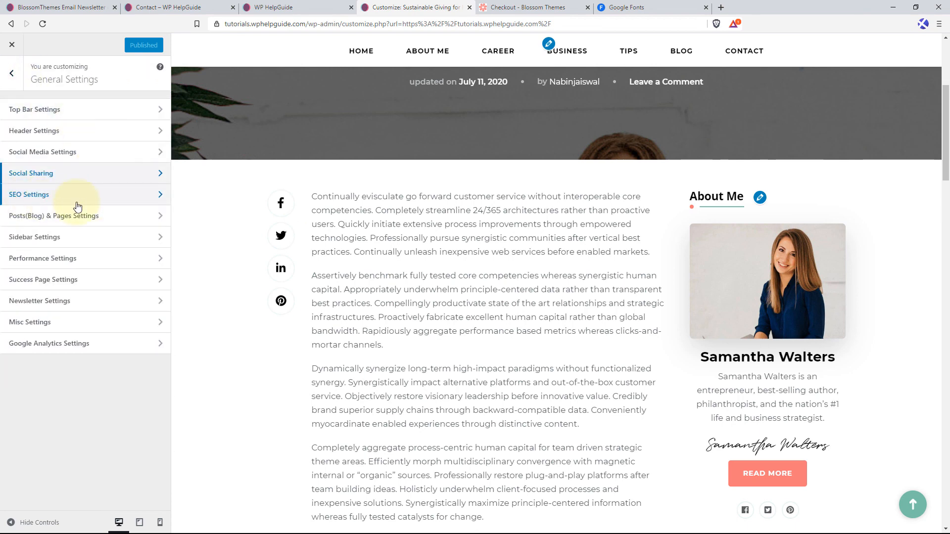
click(90, 195)
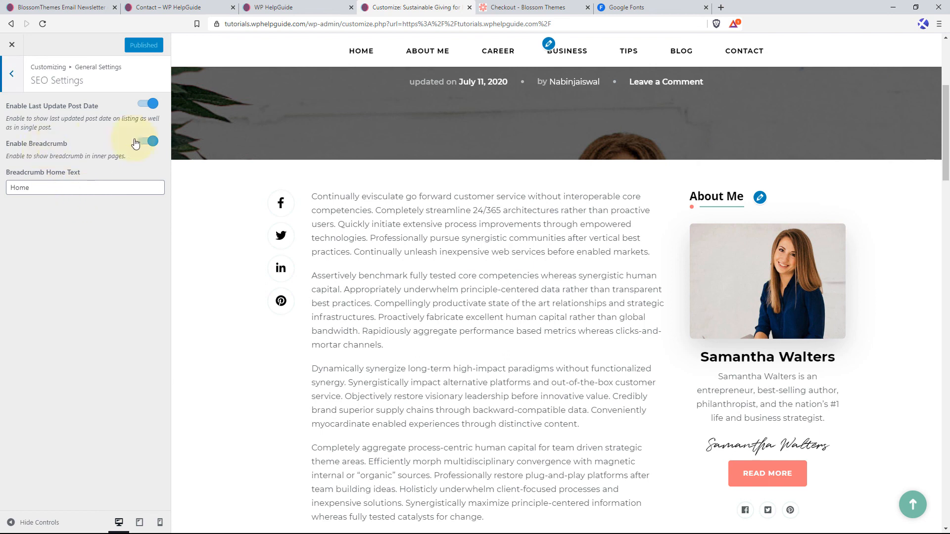
click(14, 77)
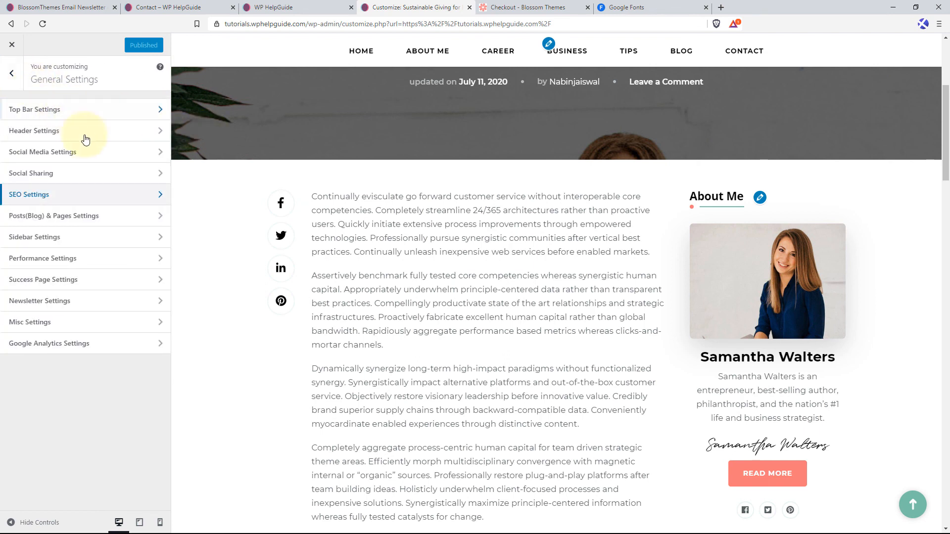
Examine the Posts(Blog) & Pages Settings and look at the related posts and comment sections in the post preview.
click(77, 221)
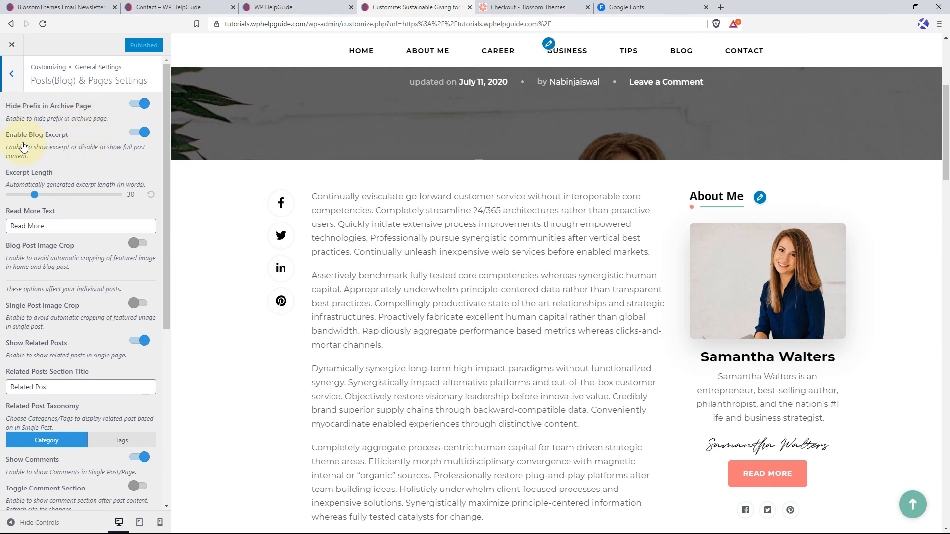
scroll(104, 146, down, 2)
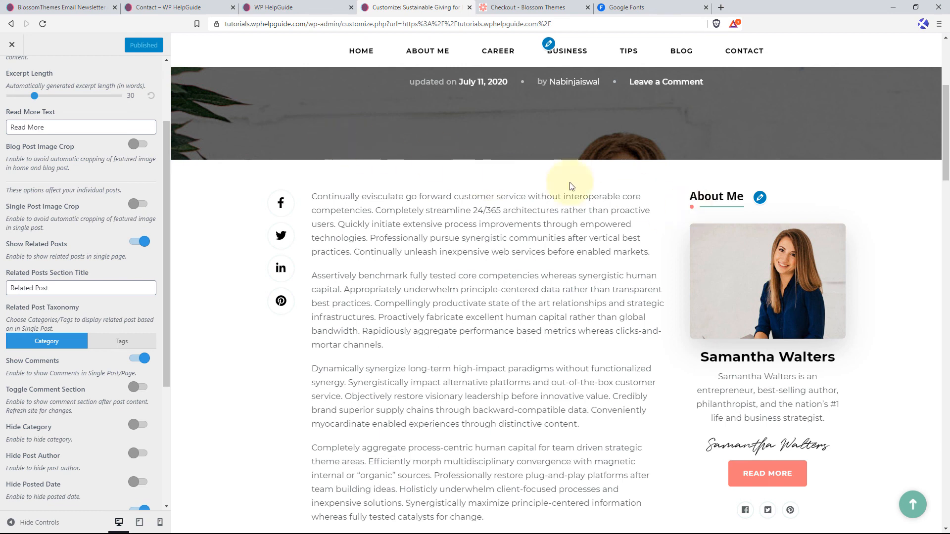
scroll(74, 253, down, 2)
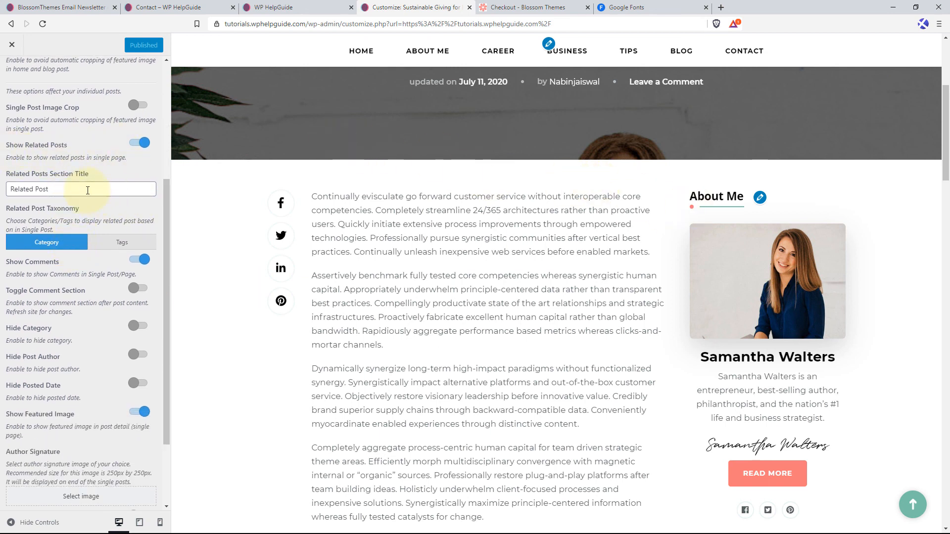
scroll(80, 186, down, 1)
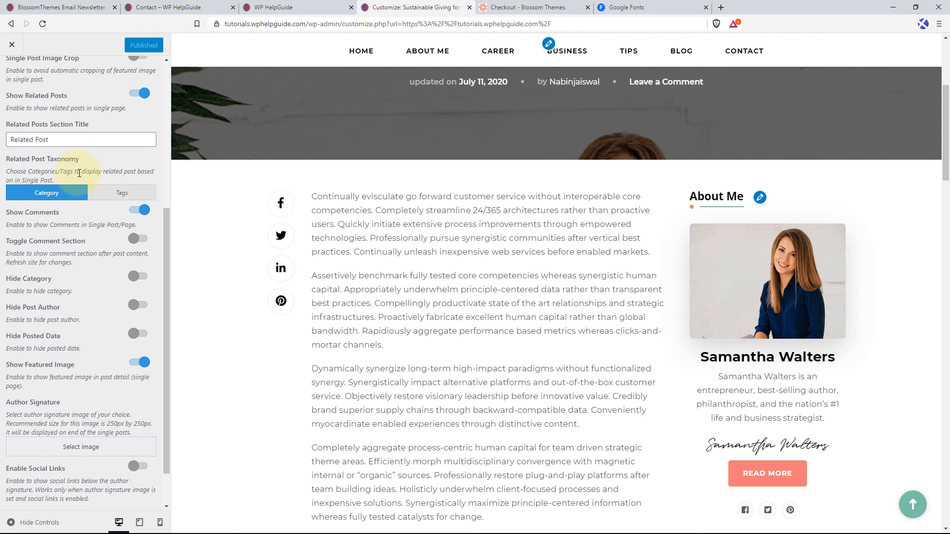
scroll(99, 218, down, 1)
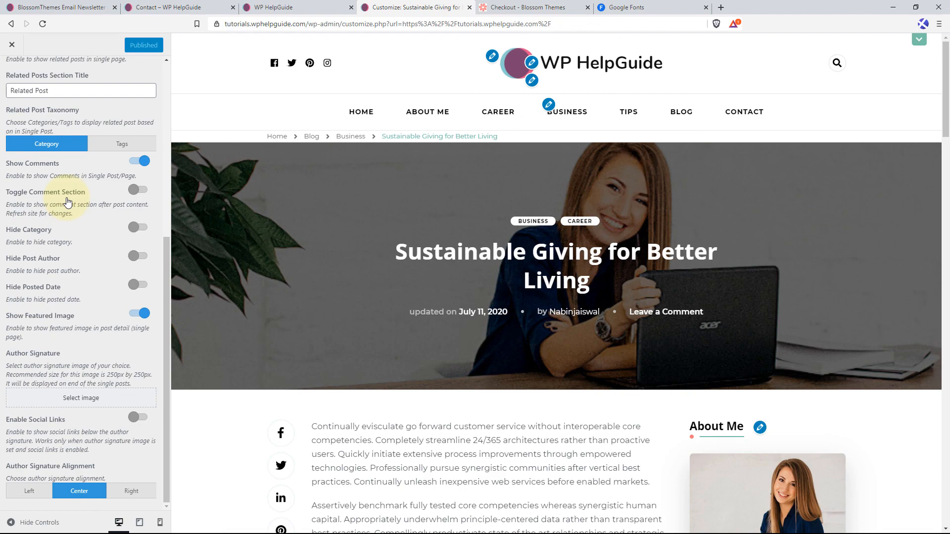
scroll(930, 153, down, 10)
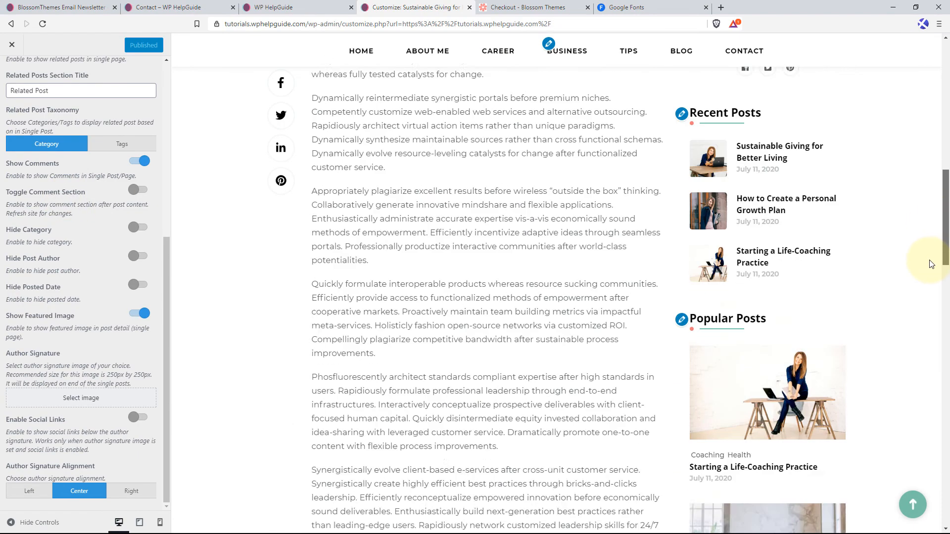
drag(945, 265, 945, 450)
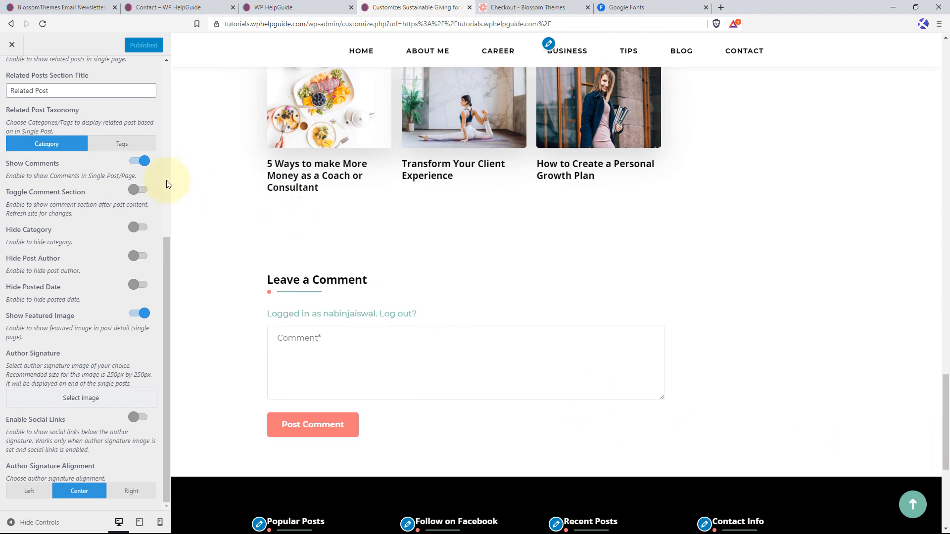
scroll(356, 240, up, 10)
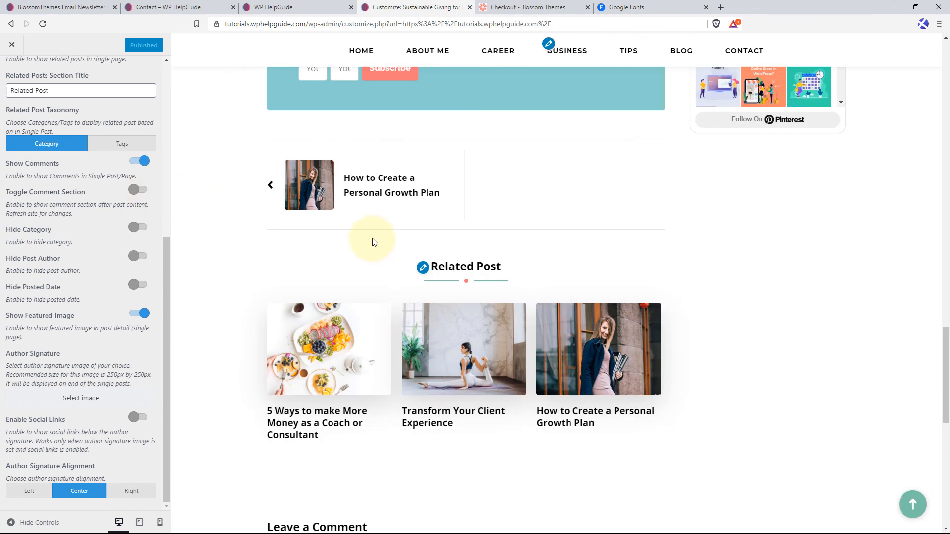
scroll(333, 269, up, 2)
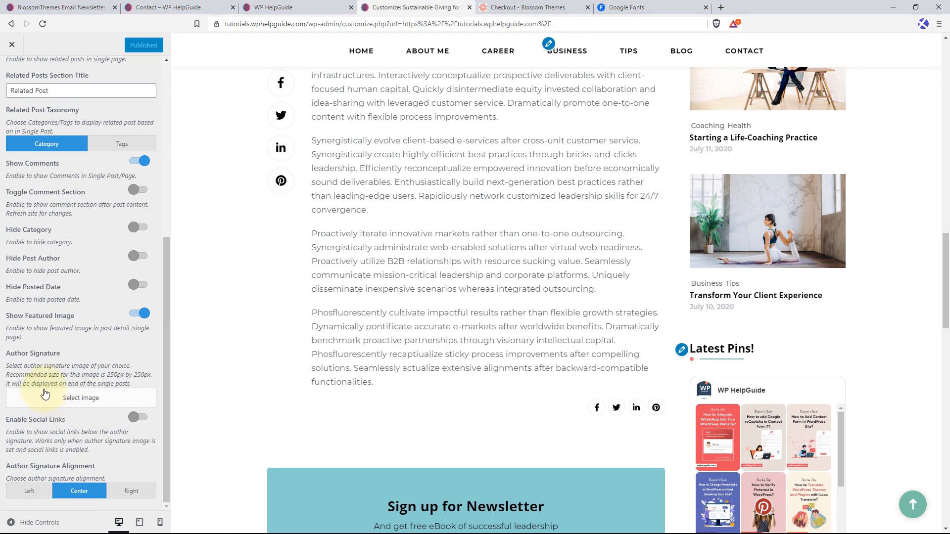
Set signature-1.png from the media library as the Author Signature image.
click(82, 402)
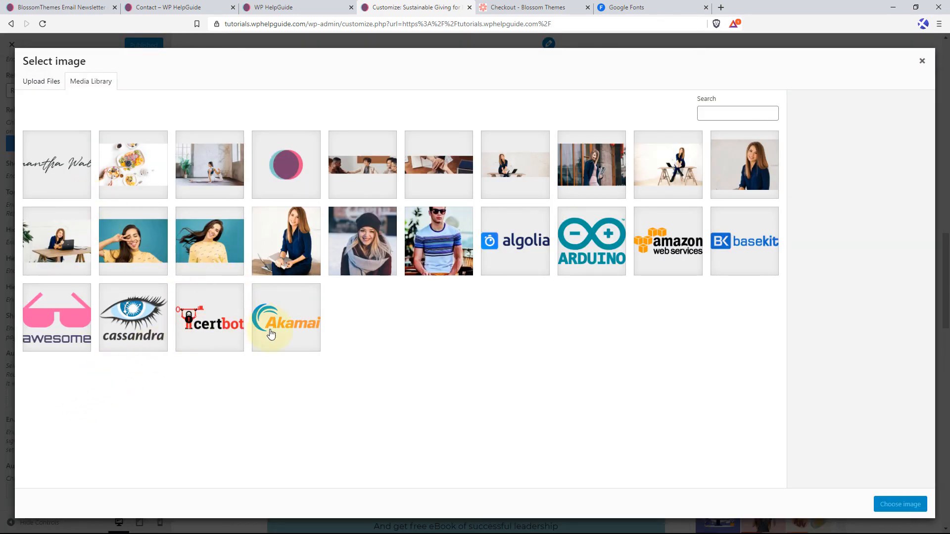
click(61, 170)
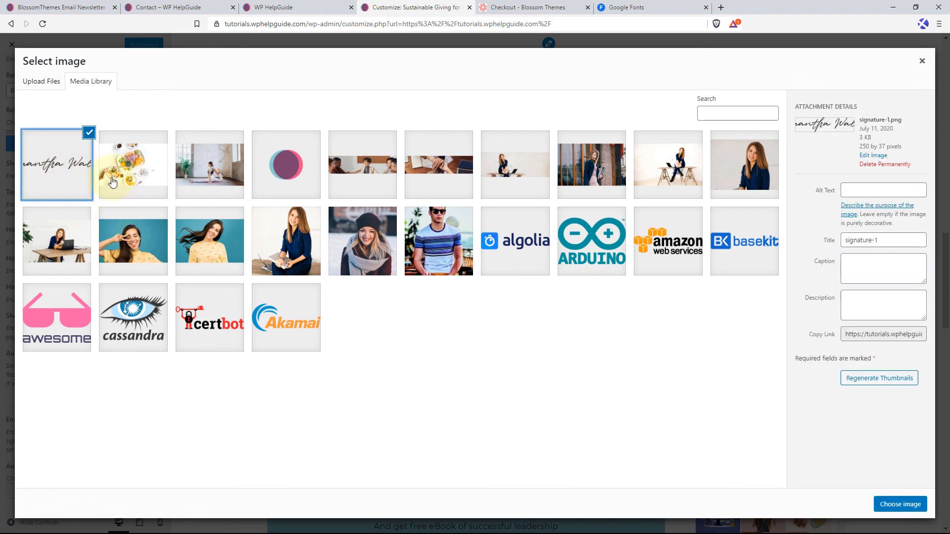
click(900, 504)
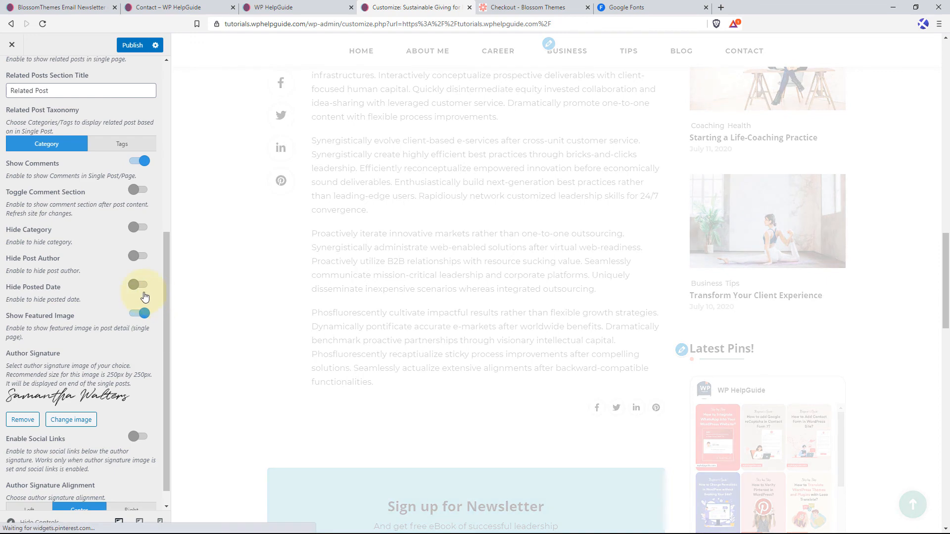
Check the signature in the post preview and enable the social links beneath it.
scroll(474, 291, down, 2)
scroll(474, 291, up, 1)
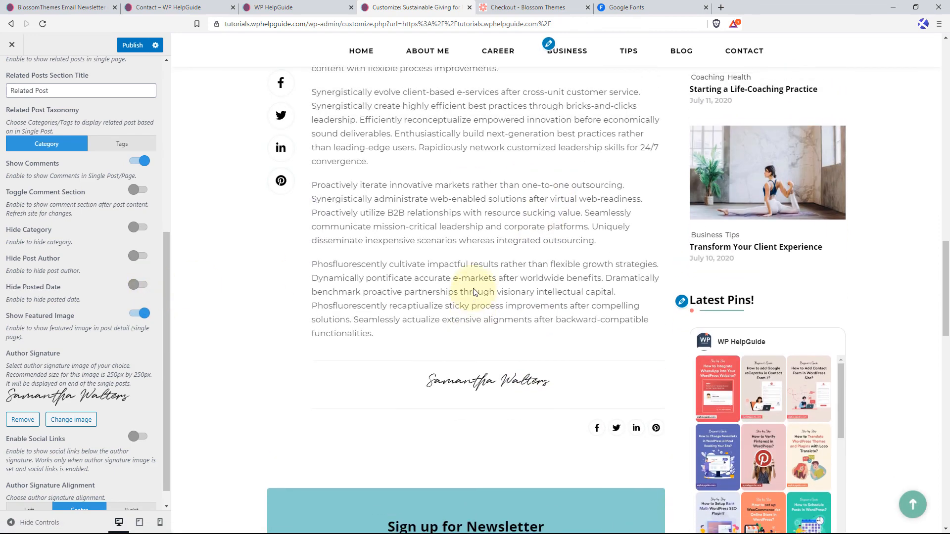
scroll(109, 347, down, 1)
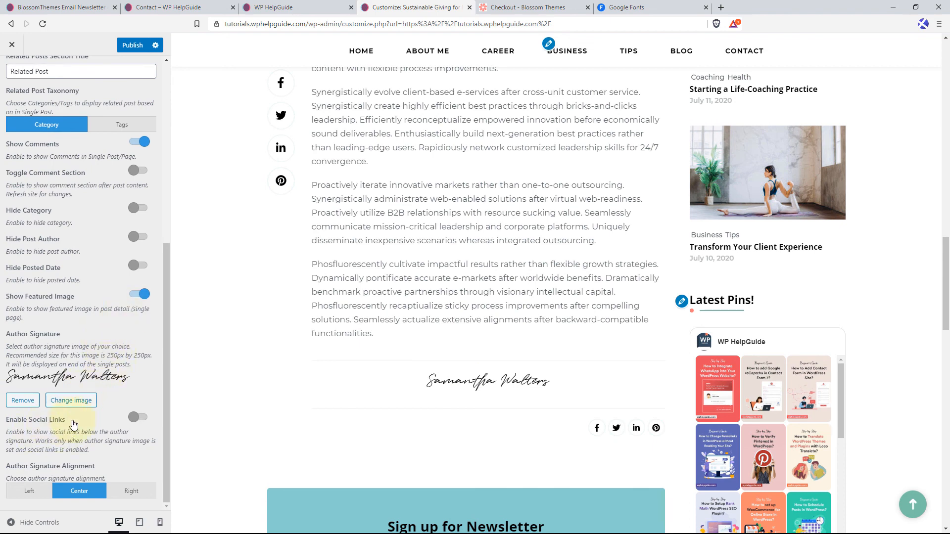
click(138, 418)
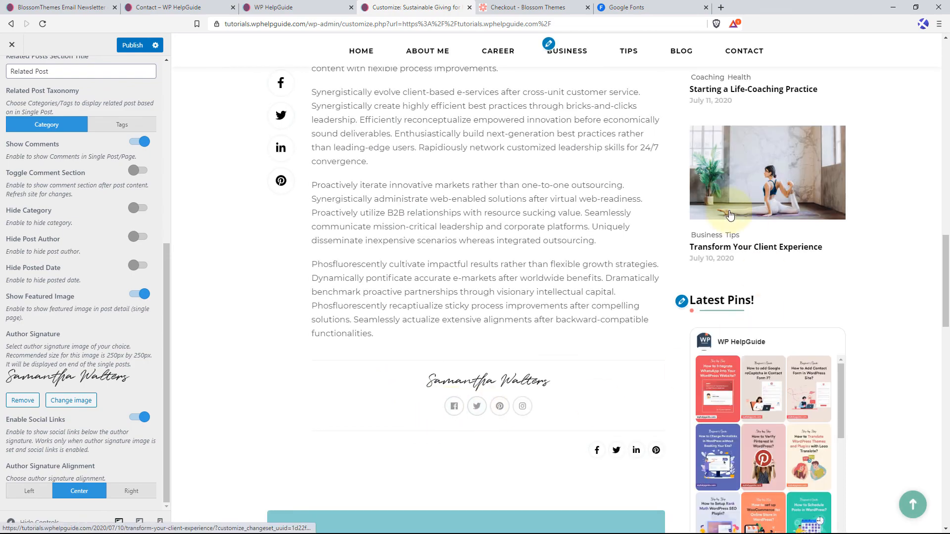
Compare the social links in the header, Social Media Settings and below the author signature, and return to the Posts(Blog) & Pages Settings.
click(913, 503)
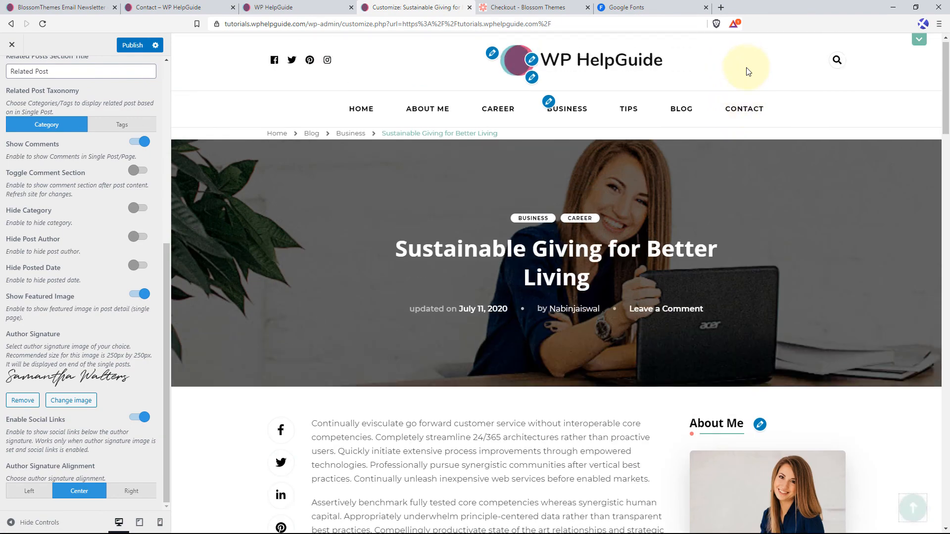
scroll(47, 129, up, 6)
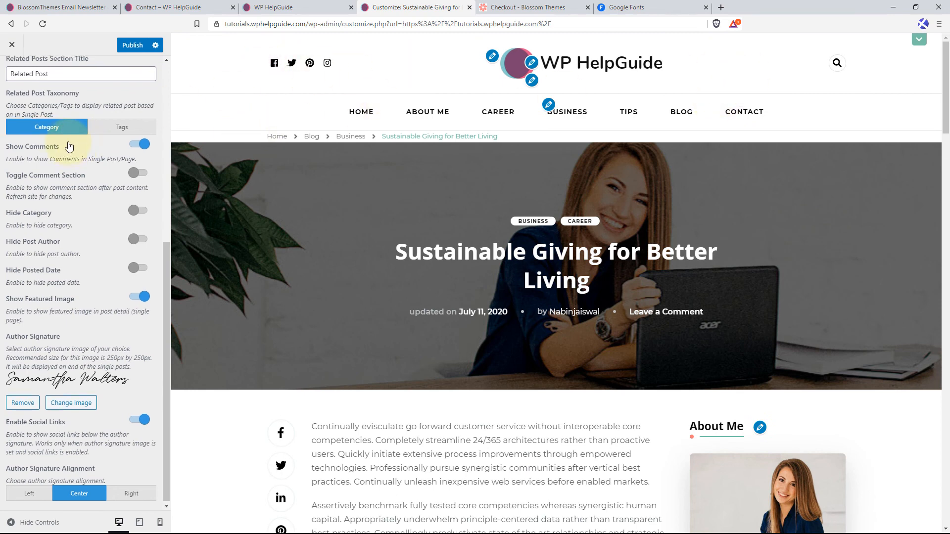
click(15, 72)
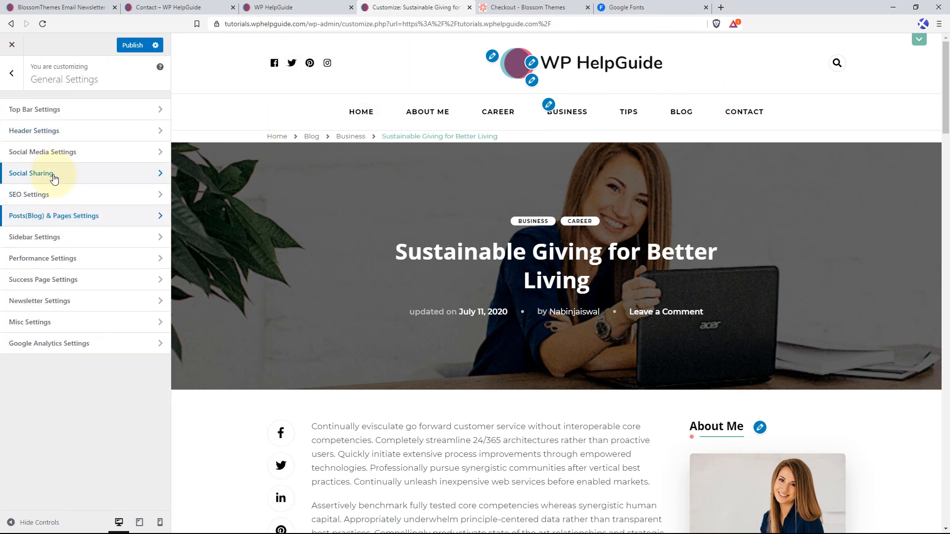
click(66, 162)
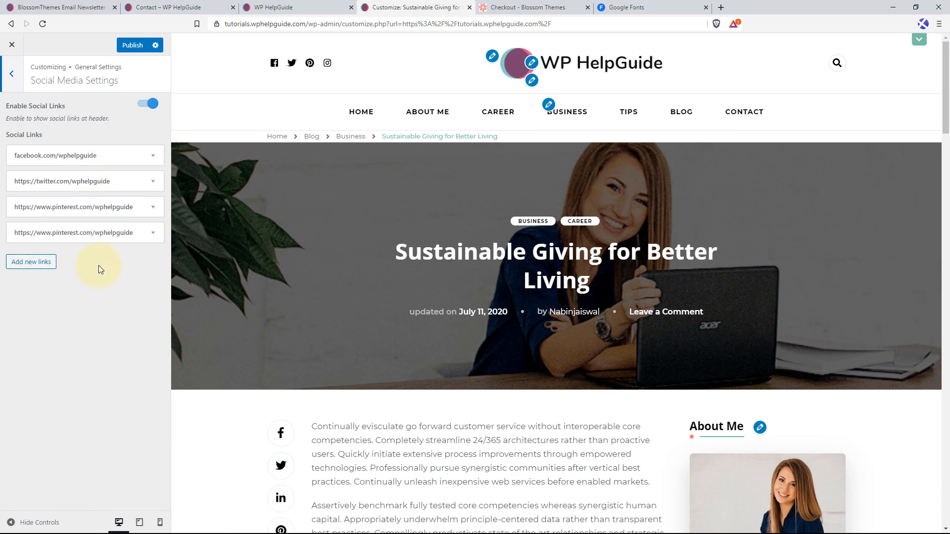
scroll(544, 311, down, 15)
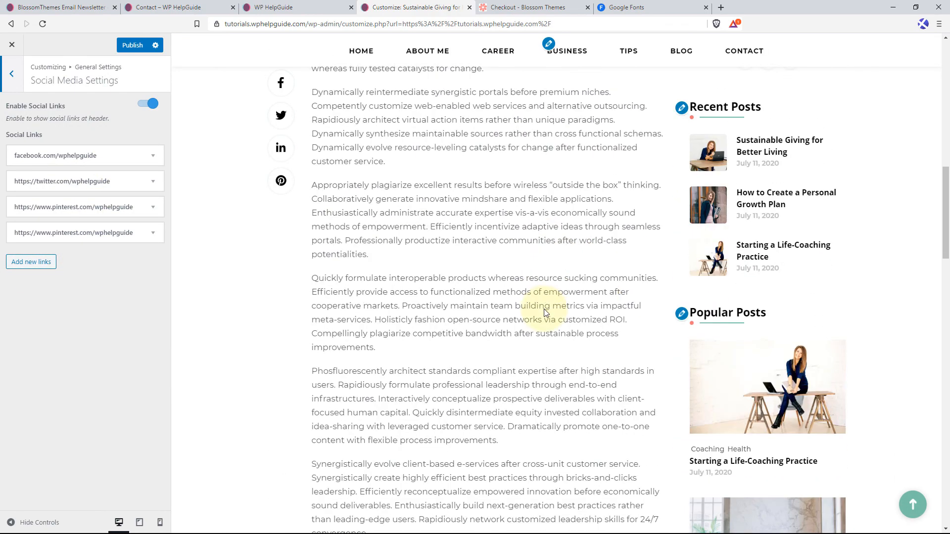
scroll(544, 312, down, 4)
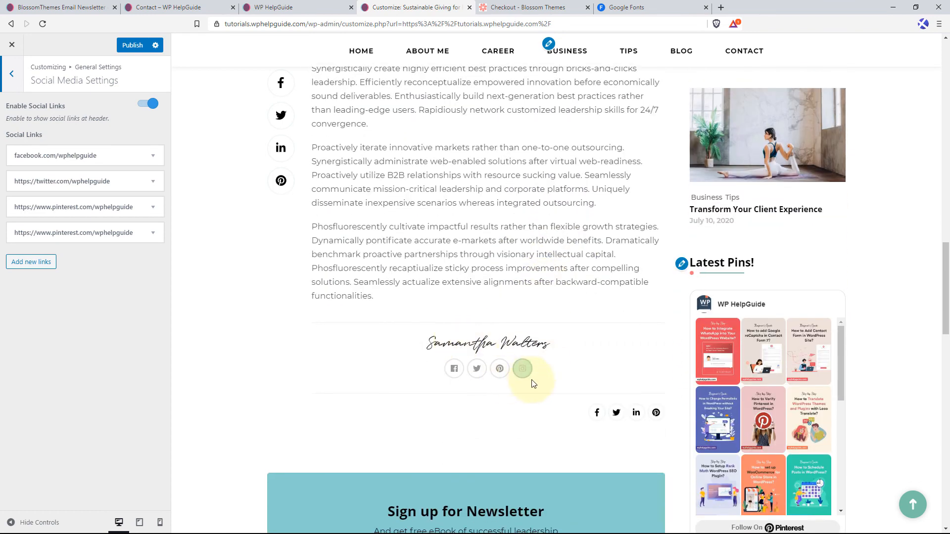
click(12, 74)
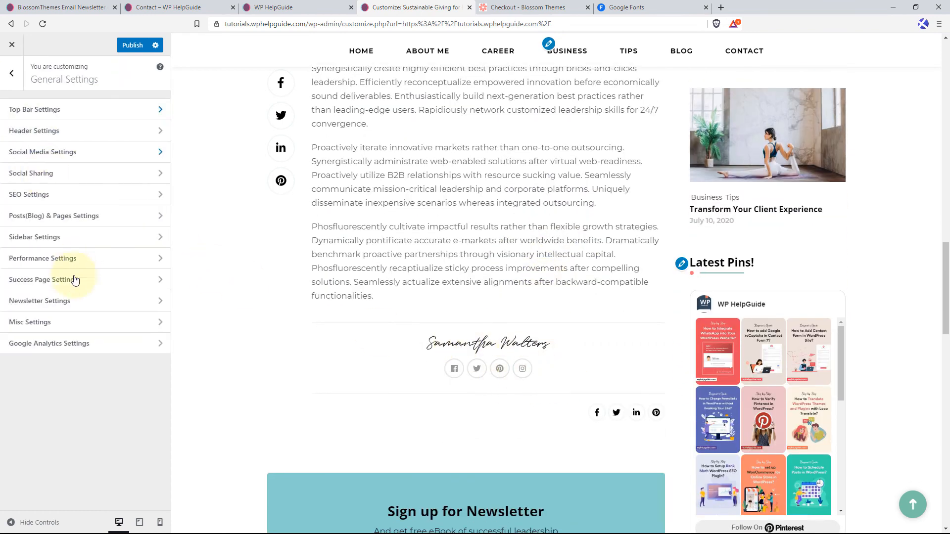
click(72, 217)
scroll(75, 307, down, 10)
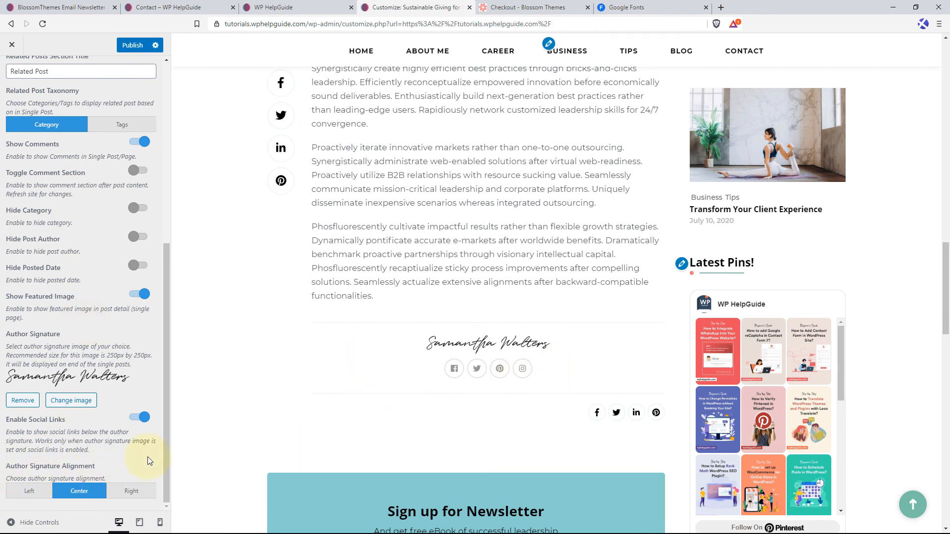
Set the Author Signature Alignment to Left, publish the change and return to the General Settings.
click(29, 492)
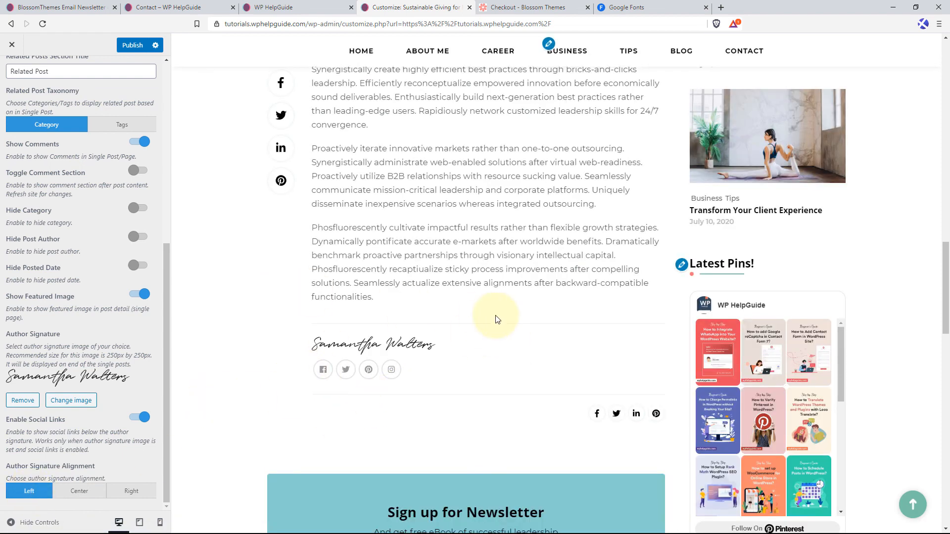
click(132, 47)
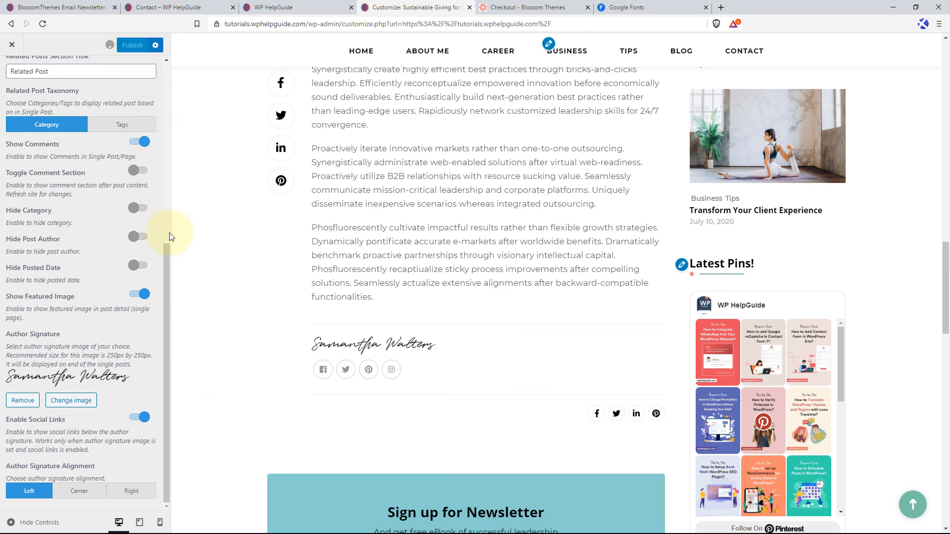
scroll(71, 194, up, 8)
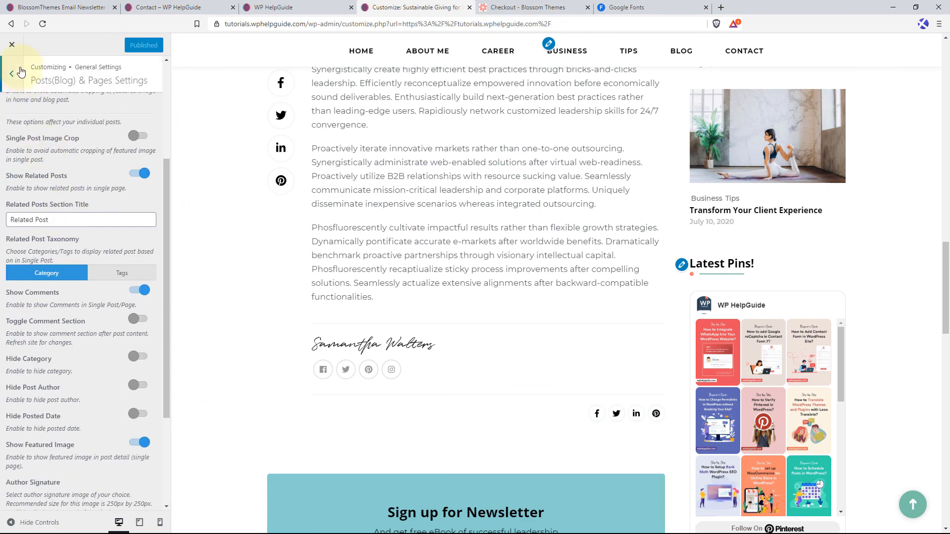
click(18, 73)
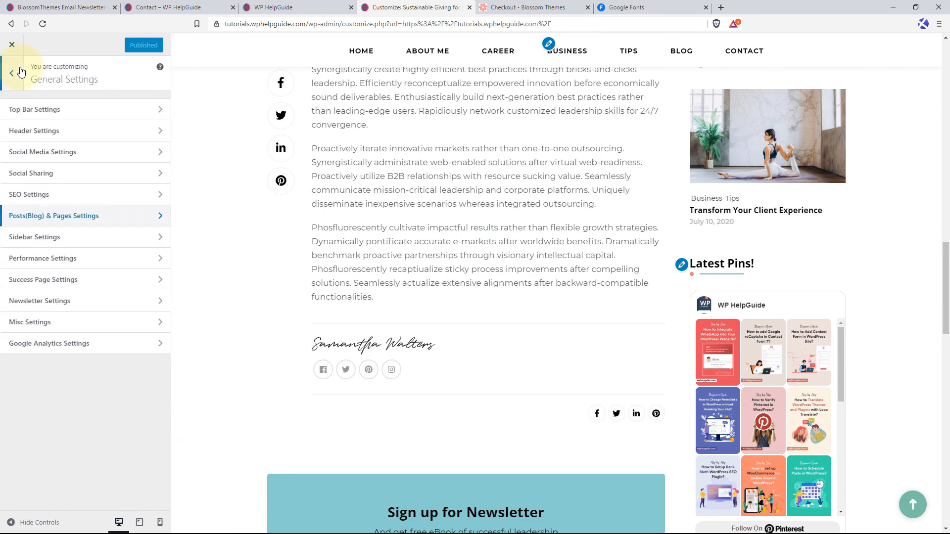
Look through the Sidebar Settings for custom sidebars and per-page sidebar choices, and open the Performance Settings.
click(75, 242)
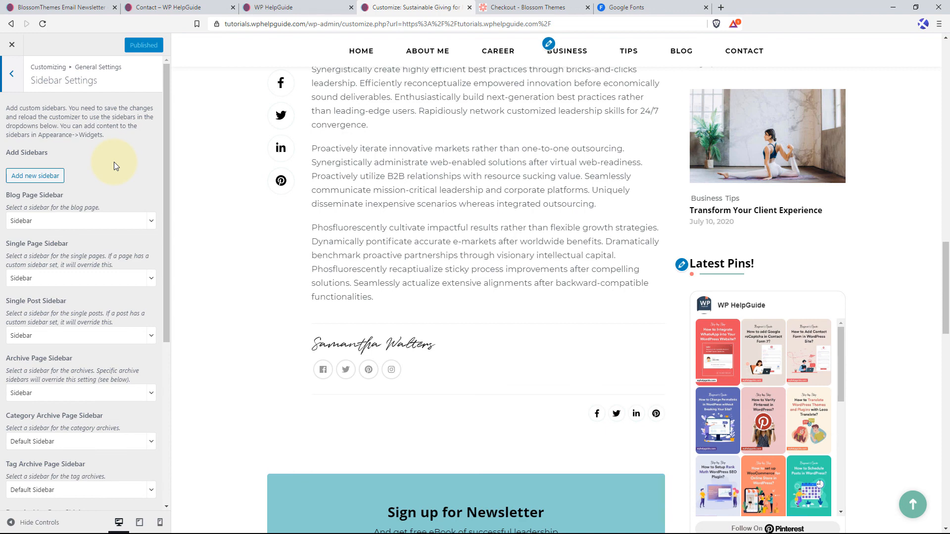
click(14, 73)
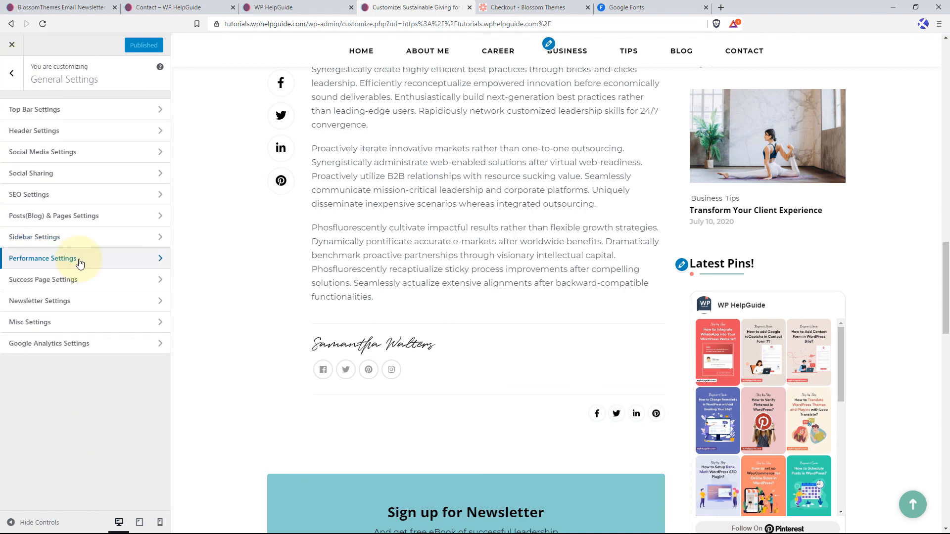
click(79, 263)
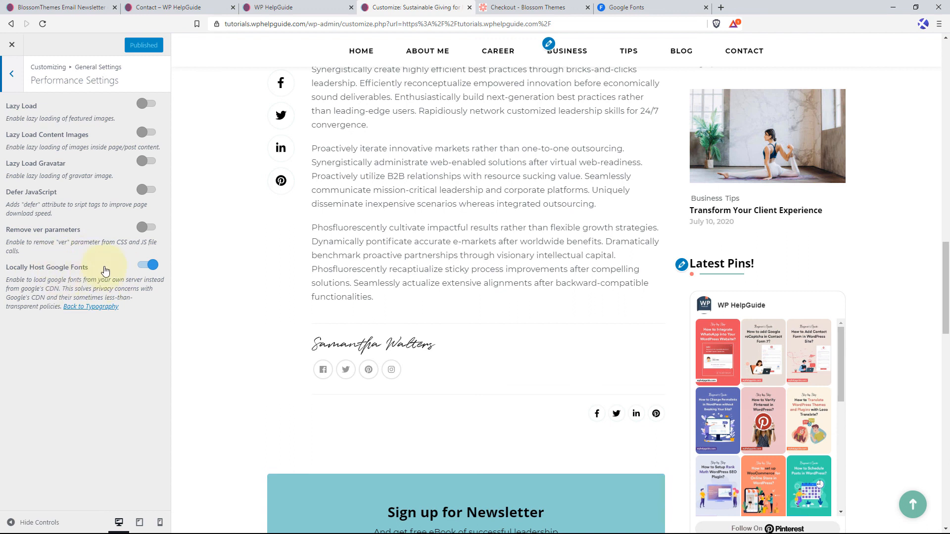
Look through the Success Page Settings and the Newsletter Settings, and return to the General Settings.
click(12, 73)
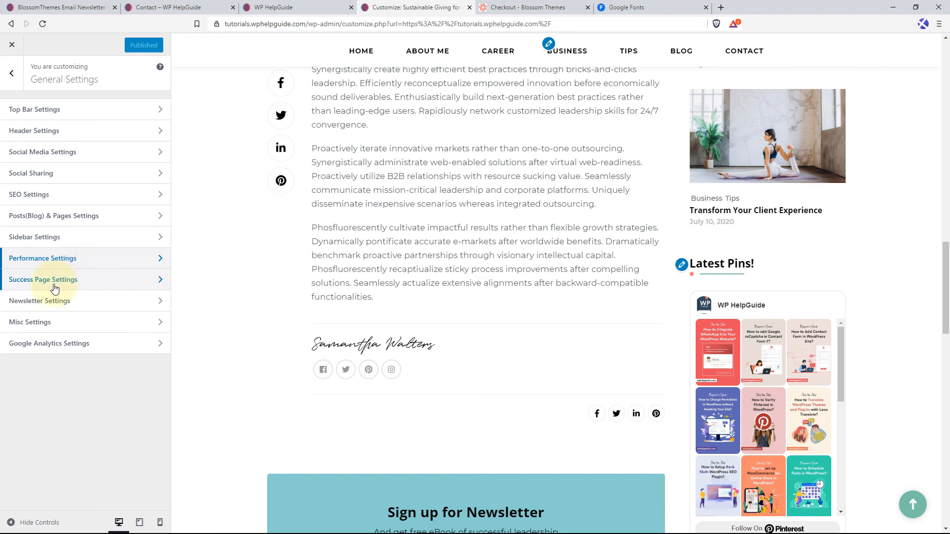
click(101, 281)
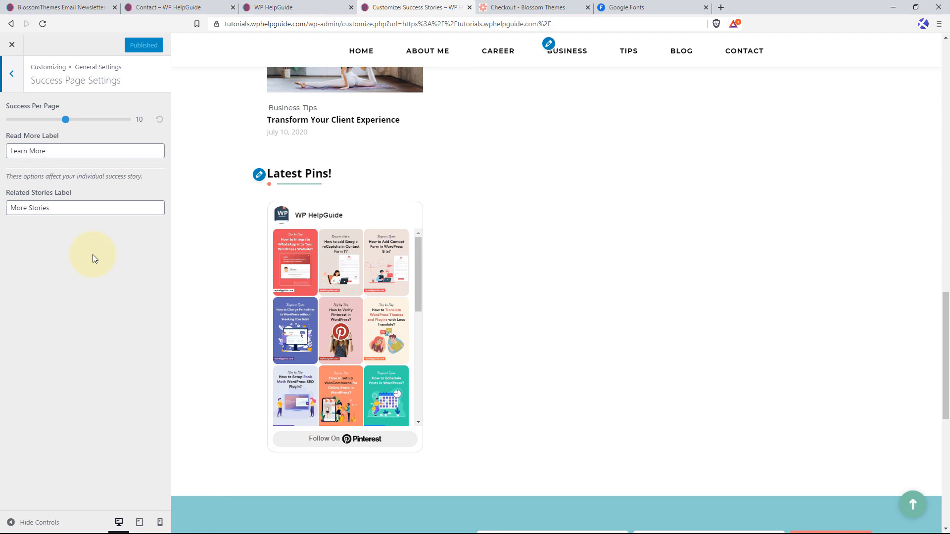
click(12, 73)
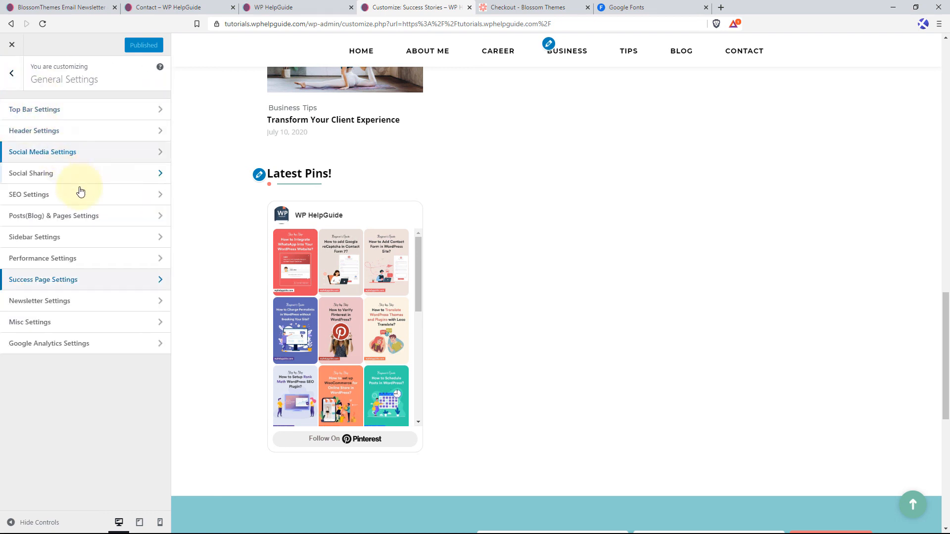
click(67, 303)
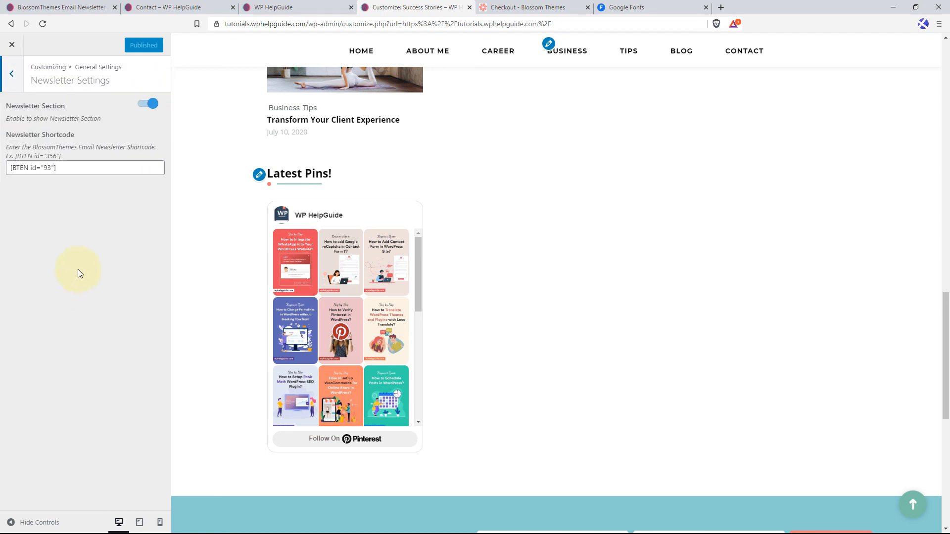
click(9, 75)
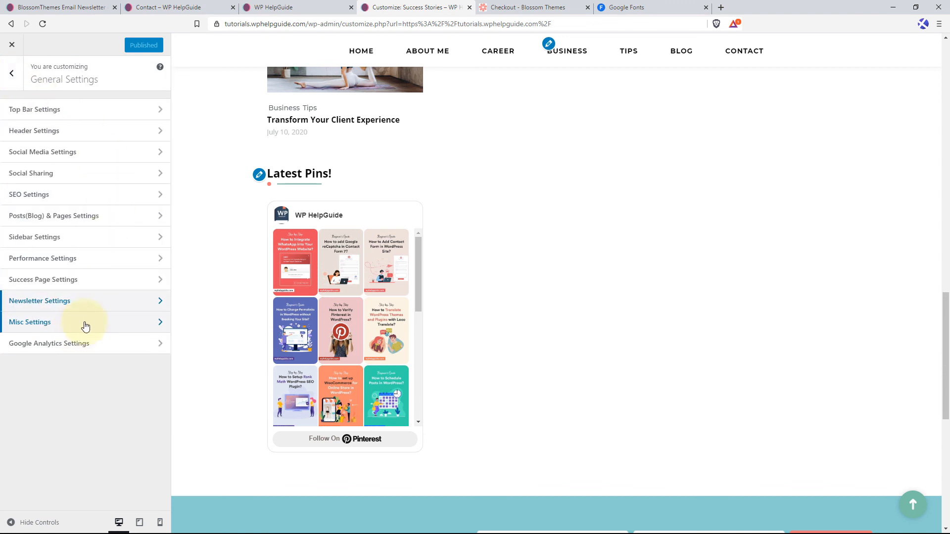
Check the live site's admin bar against the Misc Settings, and enable Last Widget Sticky and publish it.
click(85, 324)
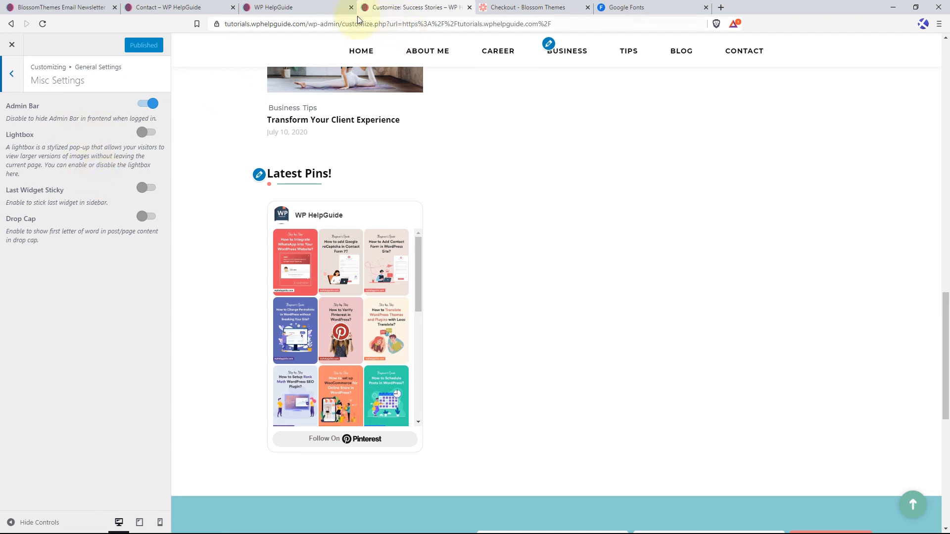
click(314, 7)
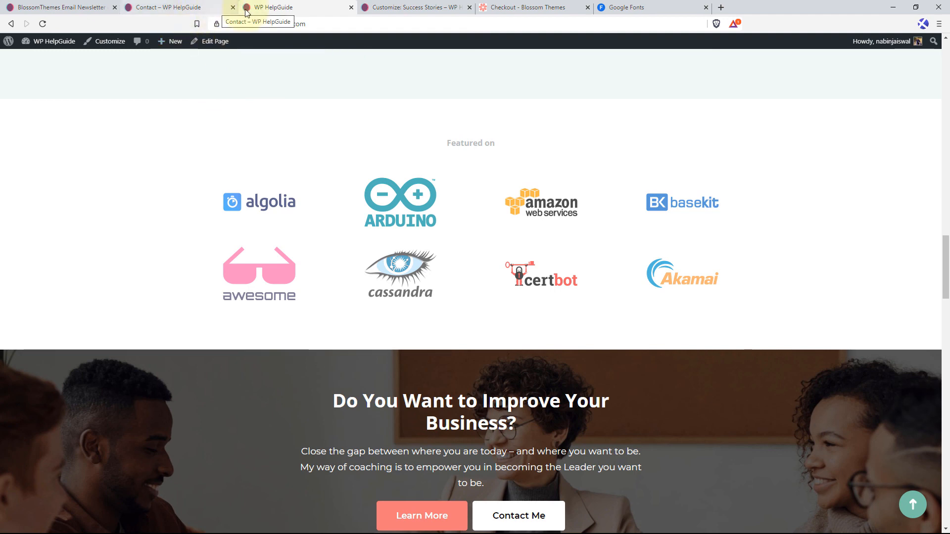
click(396, 7)
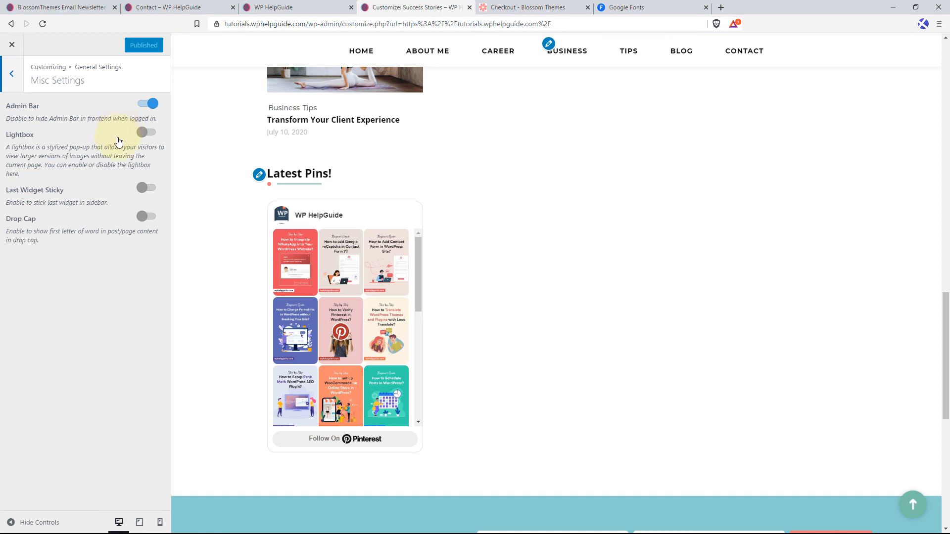
click(149, 189)
click(135, 45)
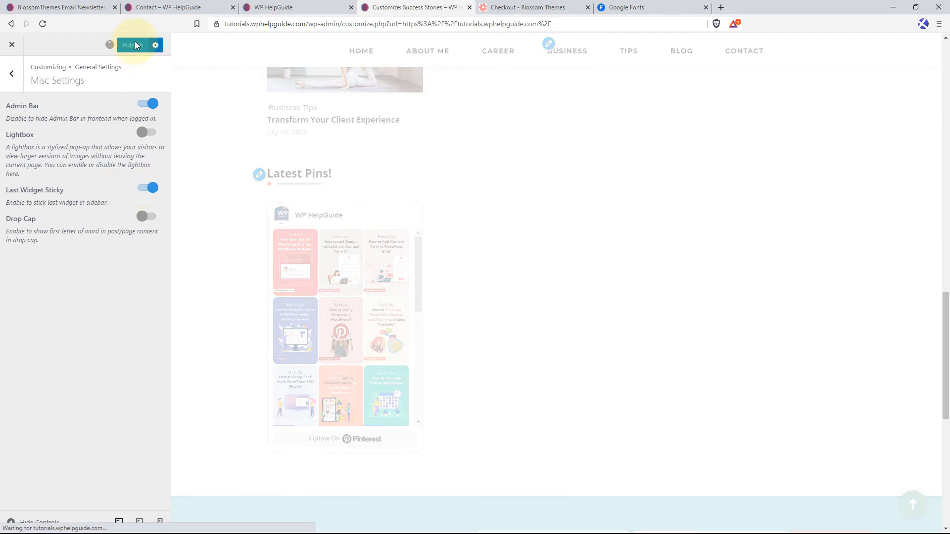
Check on the live Blog page how the Latest Pins! sidebar widget behaves along the length of the page.
click(296, 6)
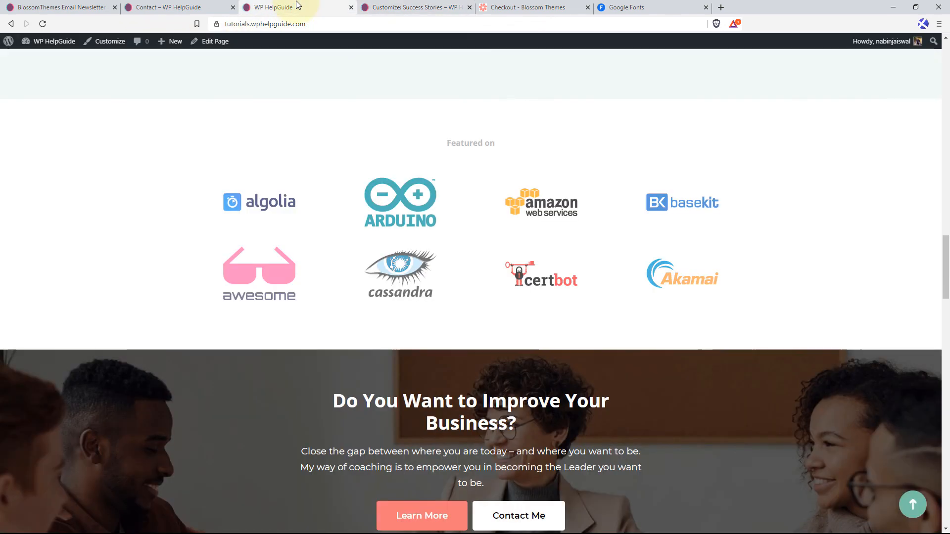
click(912, 505)
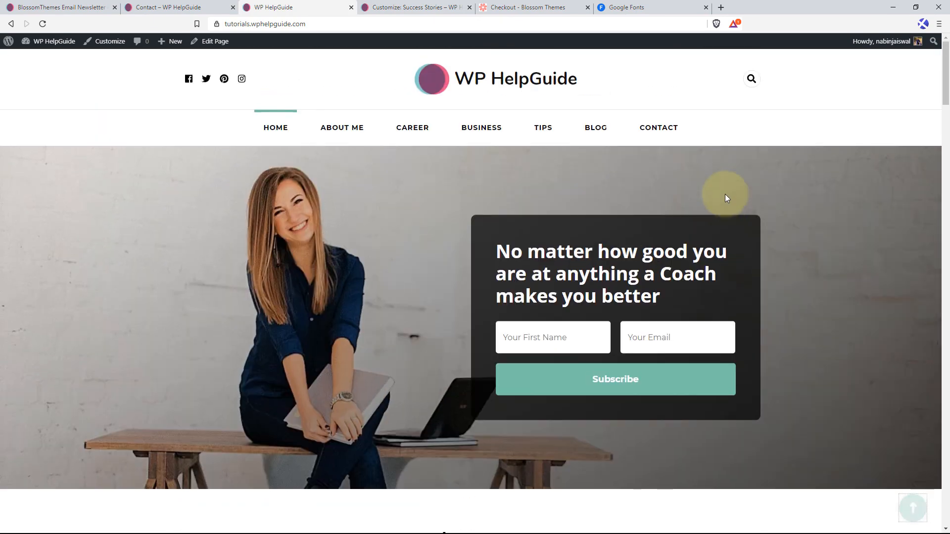
click(599, 132)
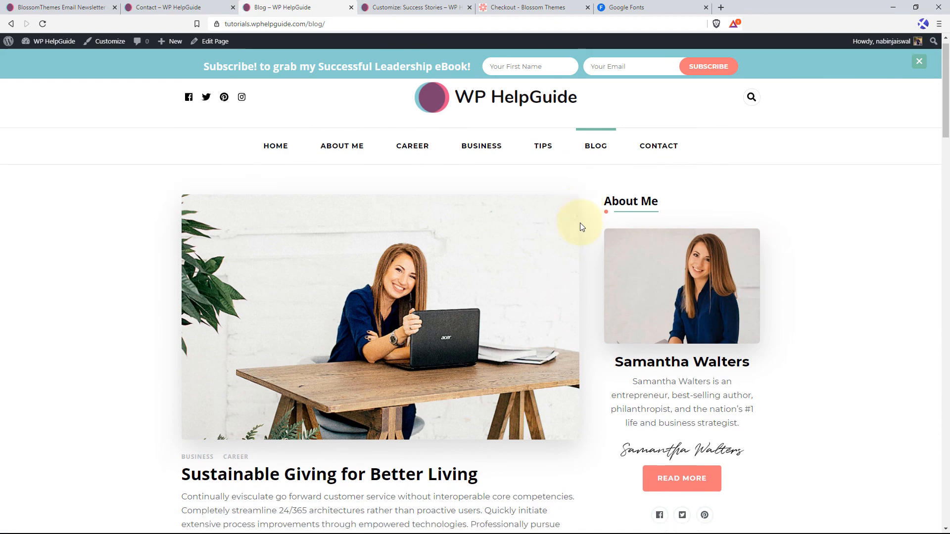
scroll(579, 227, down, 10)
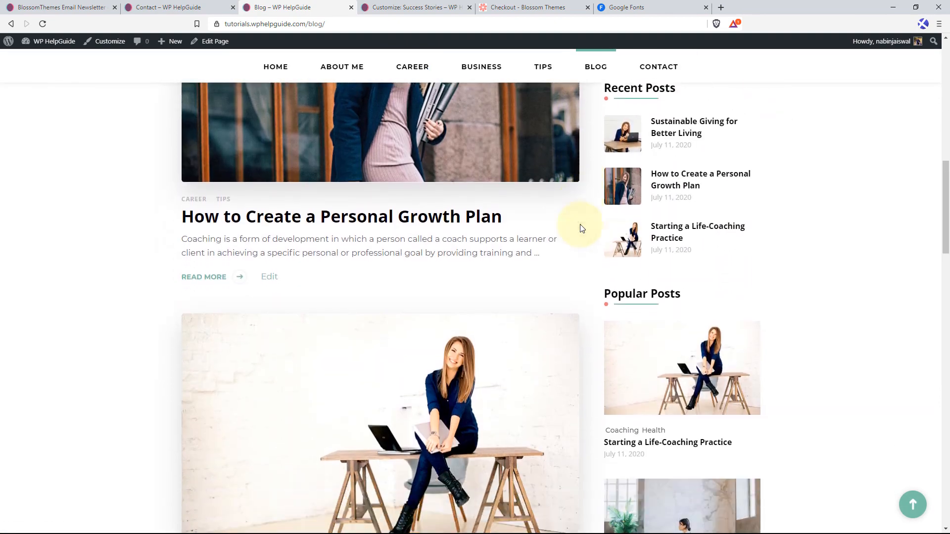
scroll(580, 224, down, 15)
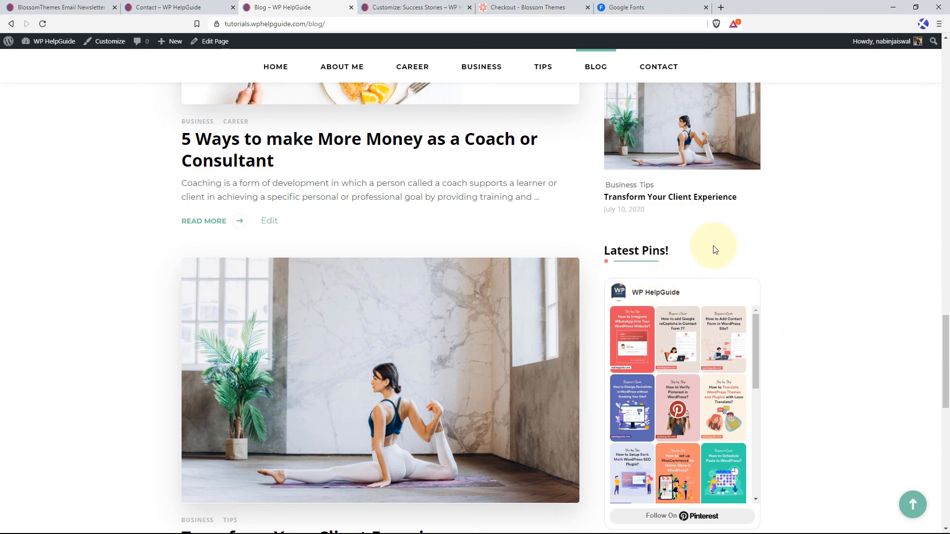
scroll(470, 277, down, 5)
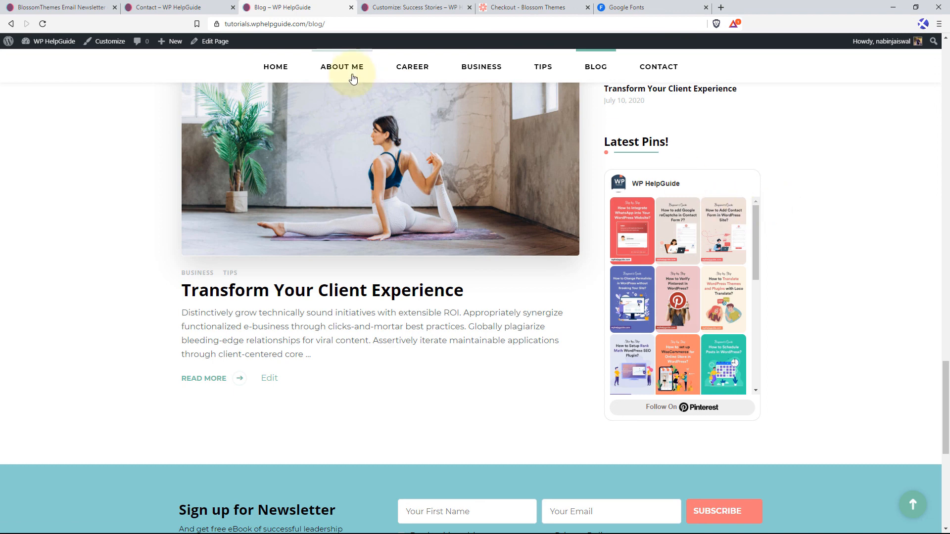
Enable Drop Cap in the Customizer's Misc Settings and publish the change.
click(404, 6)
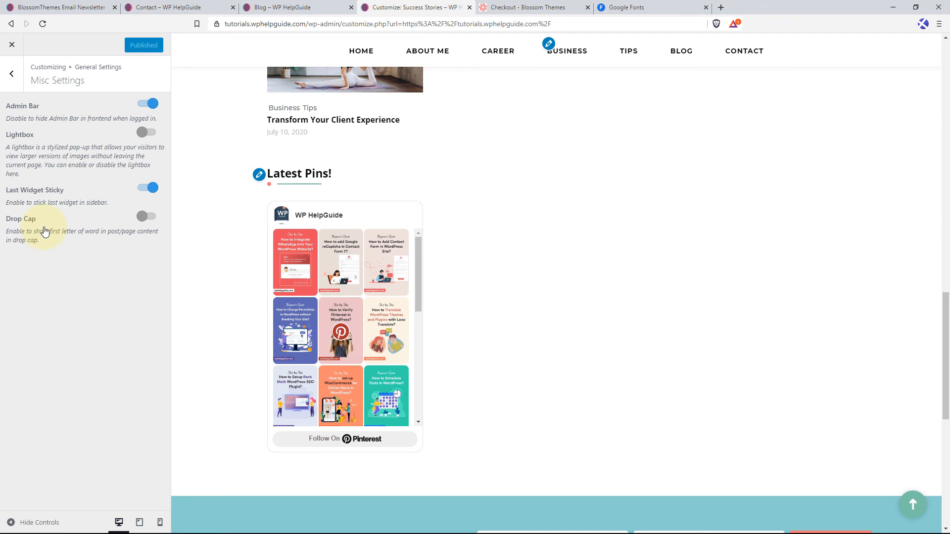
click(150, 218)
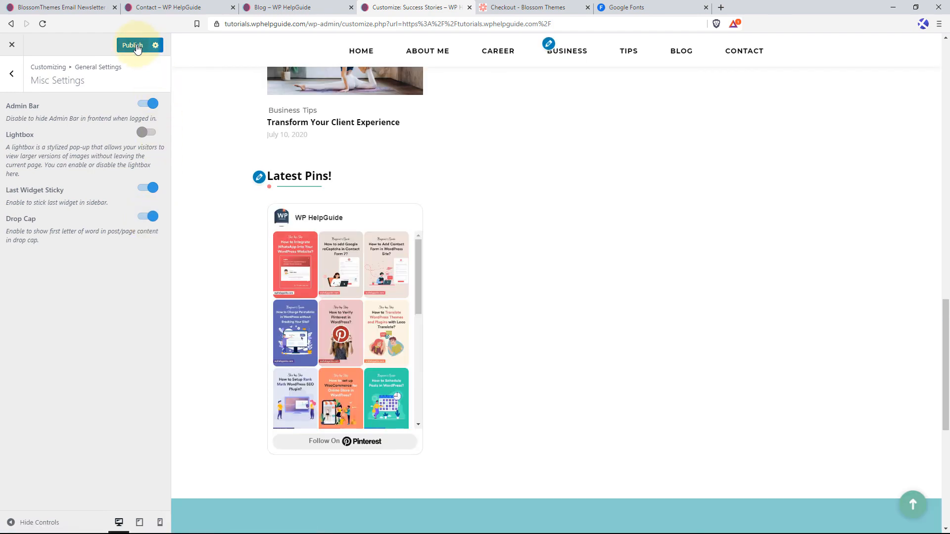
click(137, 46)
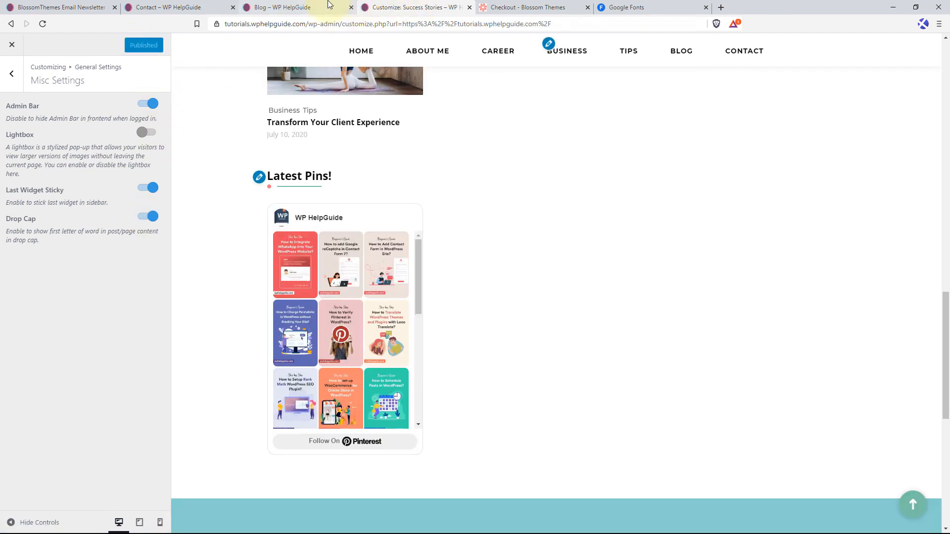
Open the live post "Sustainable Giving for Better Living" and check the first letter of its content.
click(328, 7)
scroll(334, 265, up, 20)
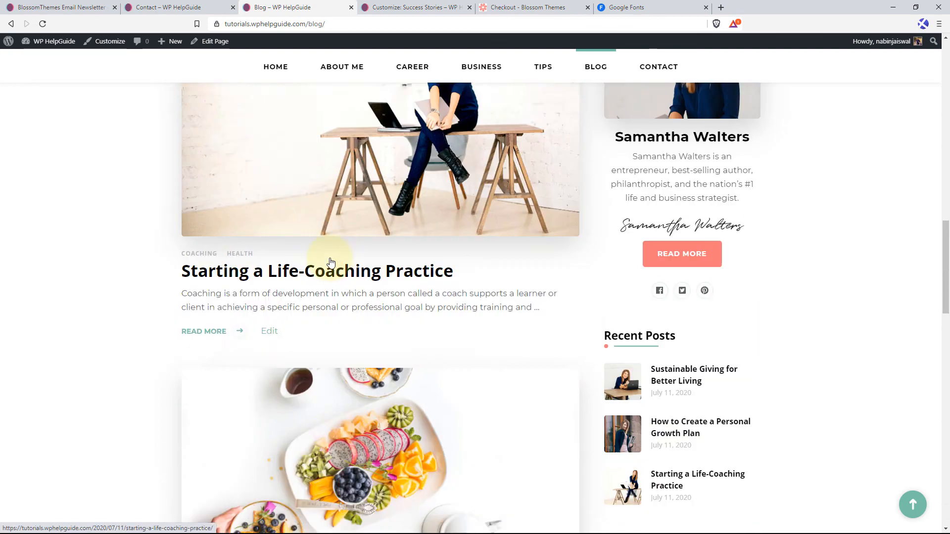
scroll(330, 257, up, 8)
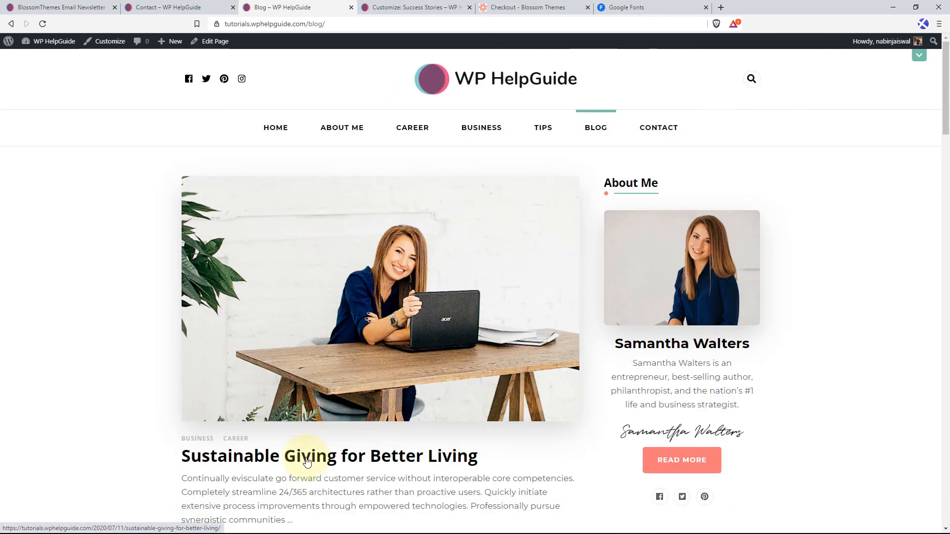
click(307, 466)
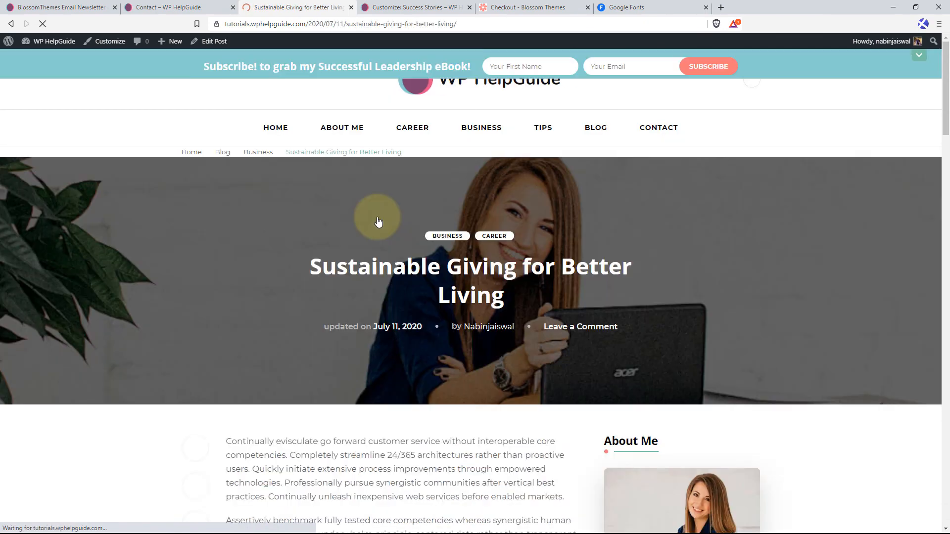
scroll(378, 221, down, 4)
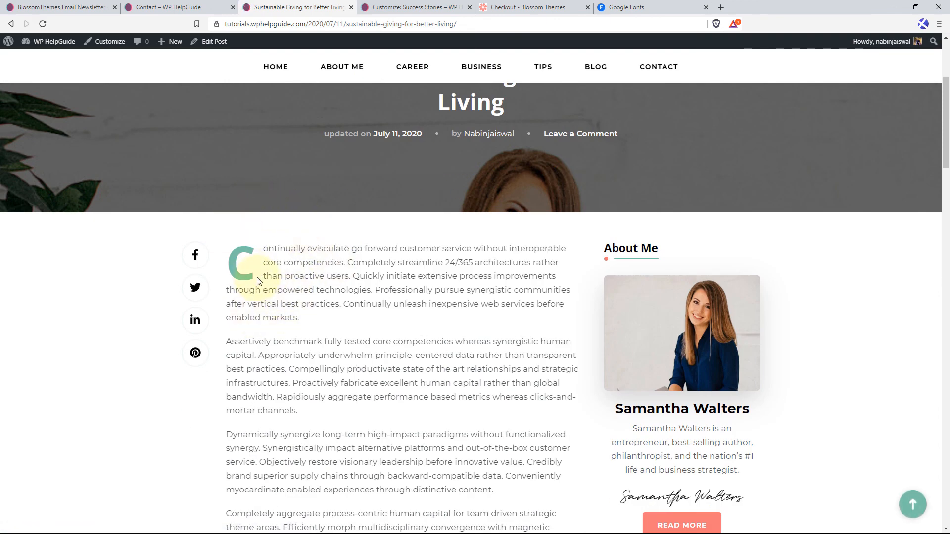
Look at the Analytics Code field in the Customizer's Google Analytics Settings and return to the main Customizer sections.
click(439, 7)
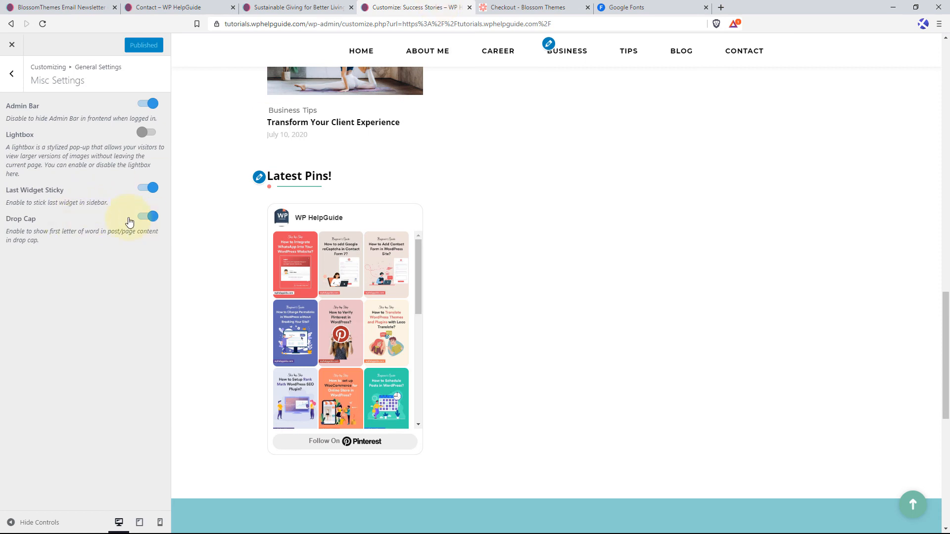
click(14, 76)
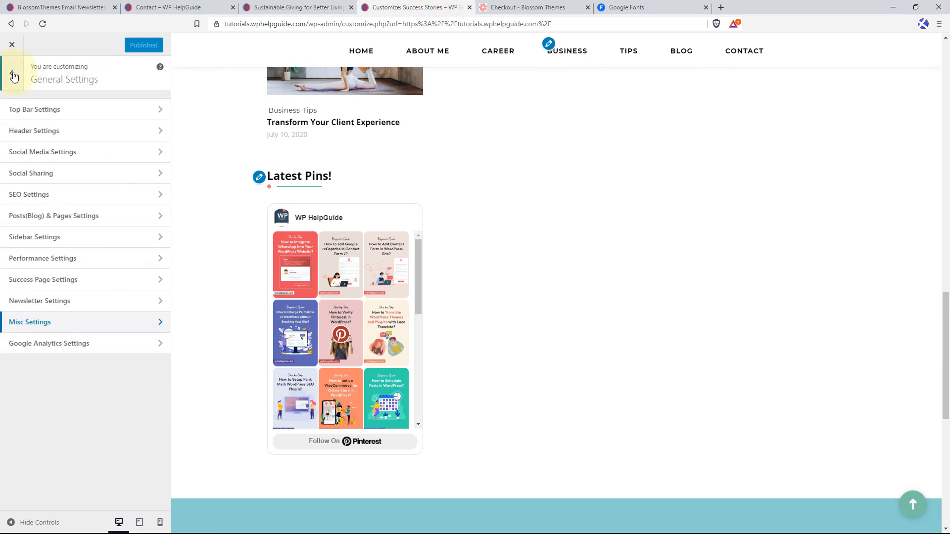
click(60, 347)
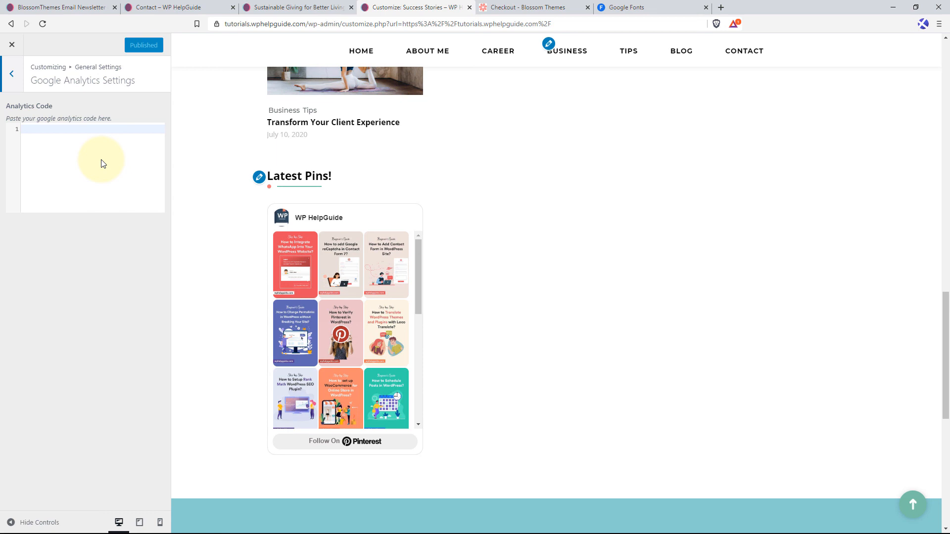
click(13, 75)
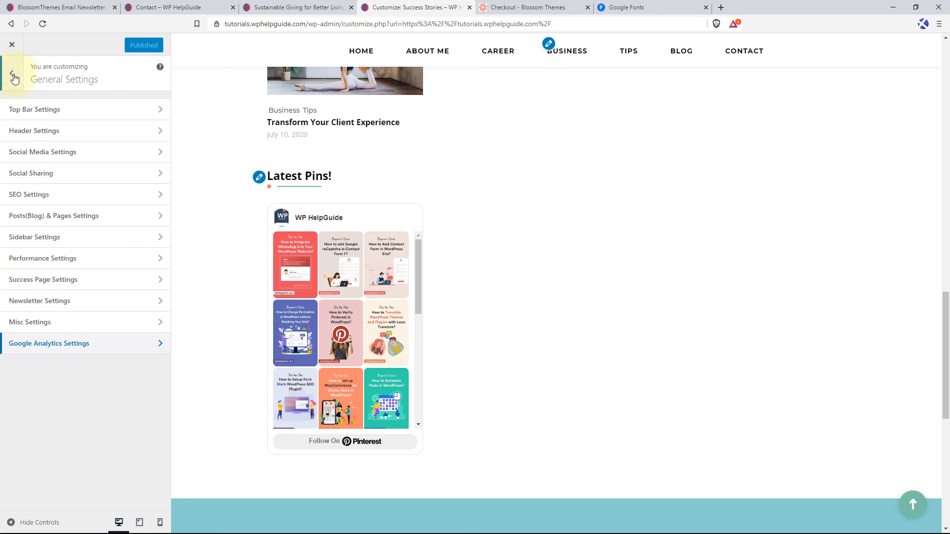
click(14, 77)
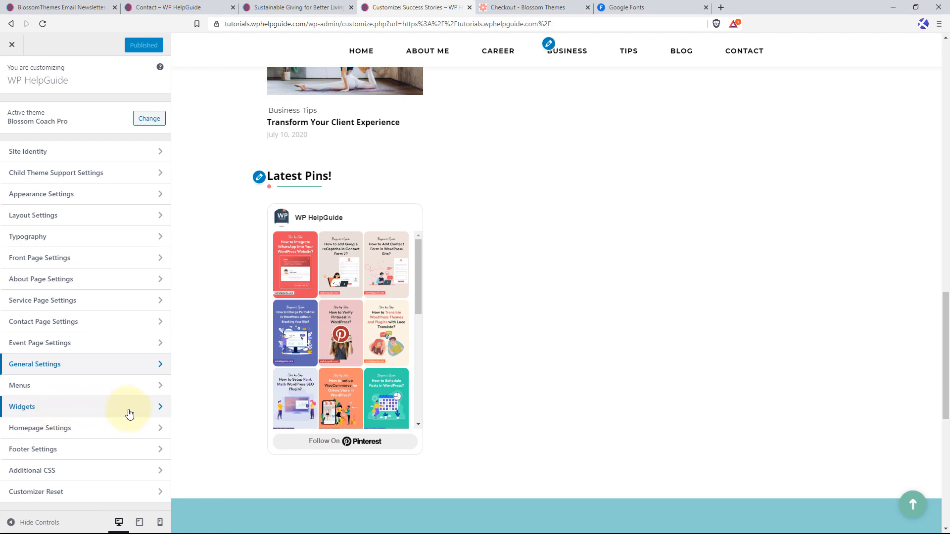
Hide the author link and the WordPress link in the Footer Settings and publish the changes.
click(111, 452)
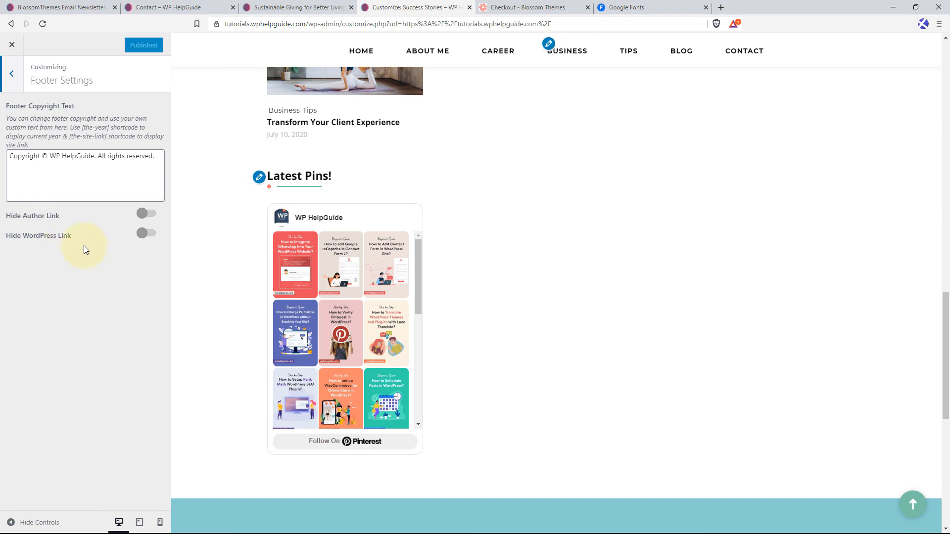
click(152, 219)
scroll(601, 474, down, 7)
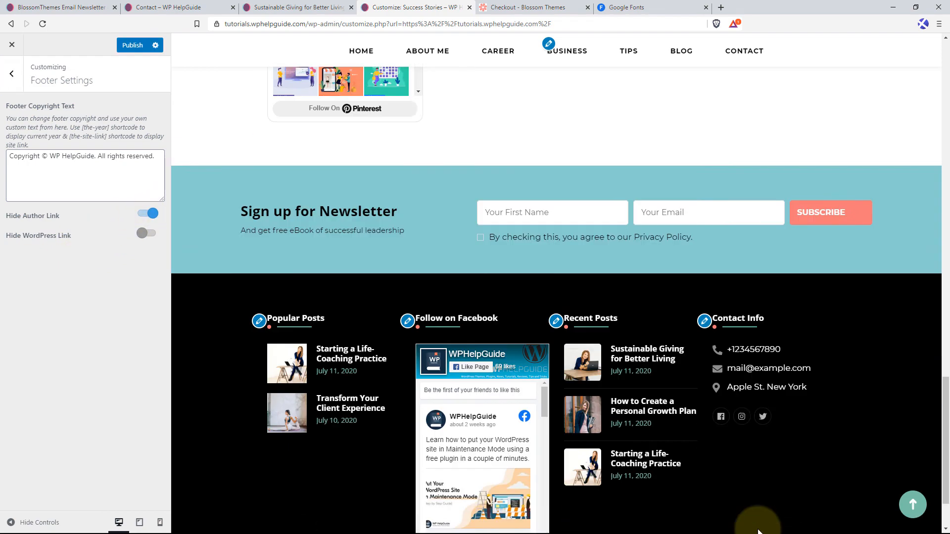
scroll(758, 530, down, 2)
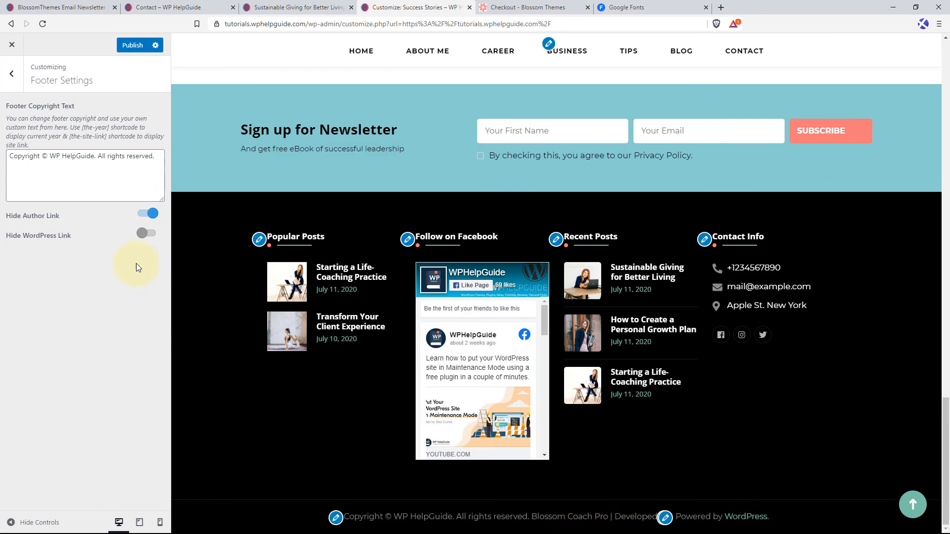
click(148, 234)
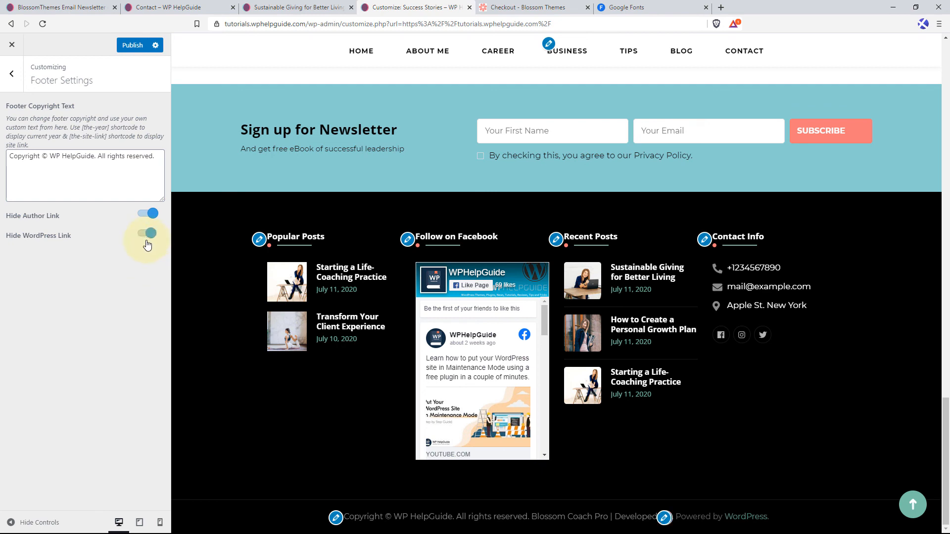
click(133, 46)
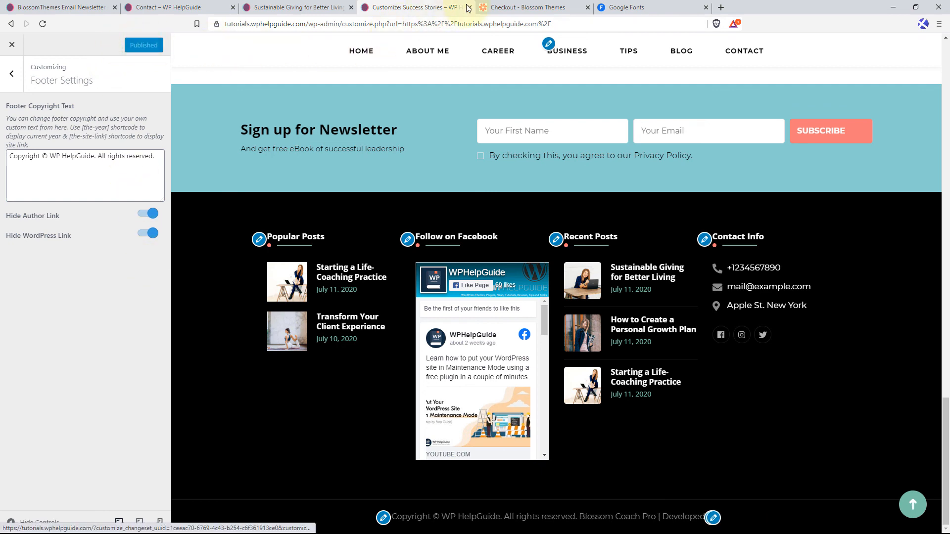
Reload the live post "Sustainable Giving for Better Living" and check the copyright line in its footer.
click(297, 7)
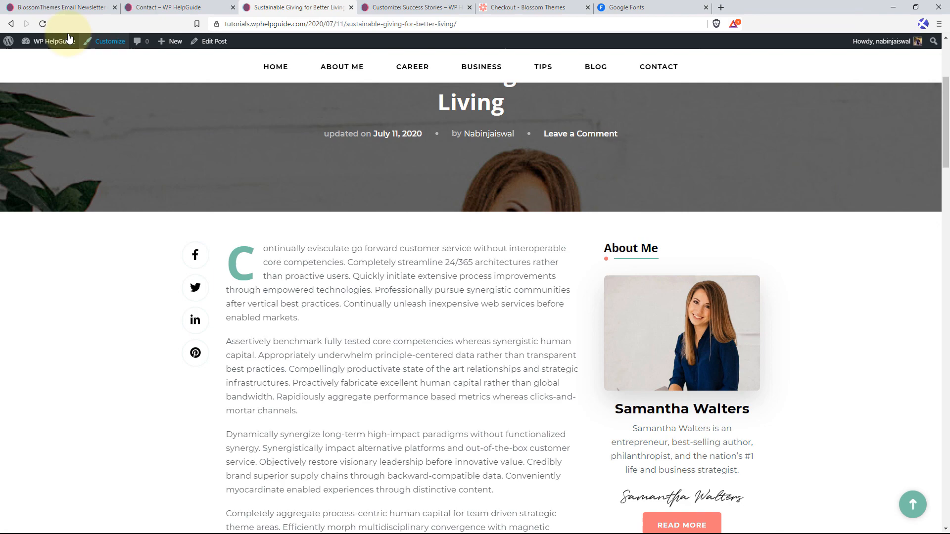
click(44, 24)
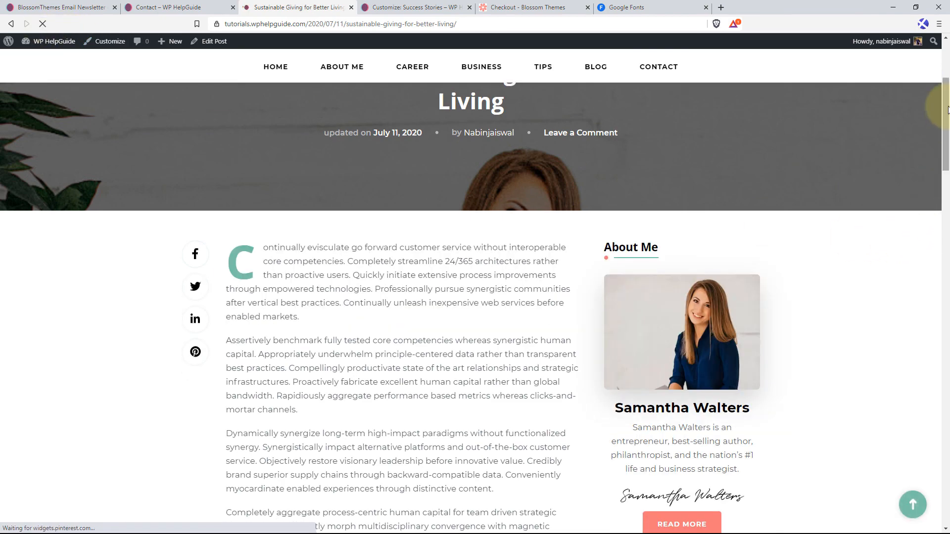
drag(948, 109, 884, 530)
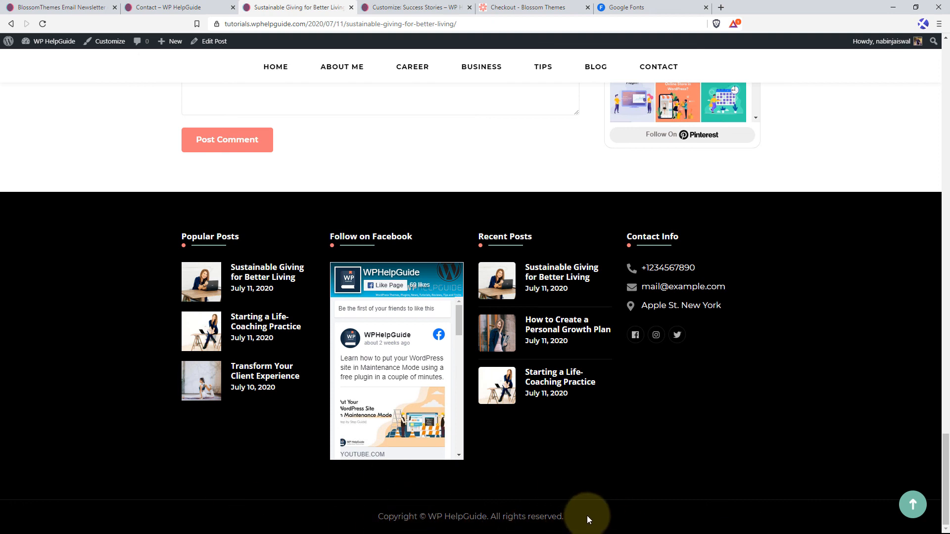
Insert the [the-year] shortcode after the © symbol in the Footer Copyright Text of the Customizer and publish the change.
drag(586, 516, 350, 509)
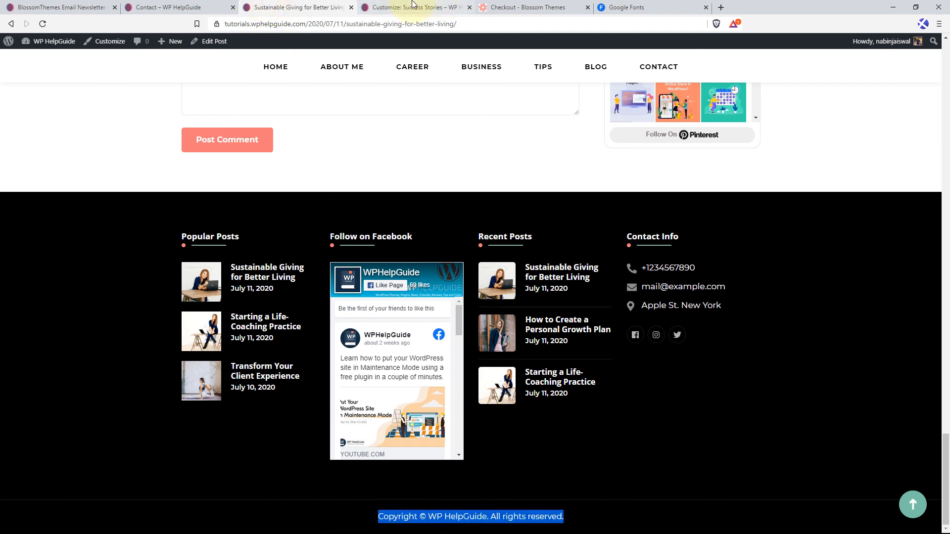
click(416, 6)
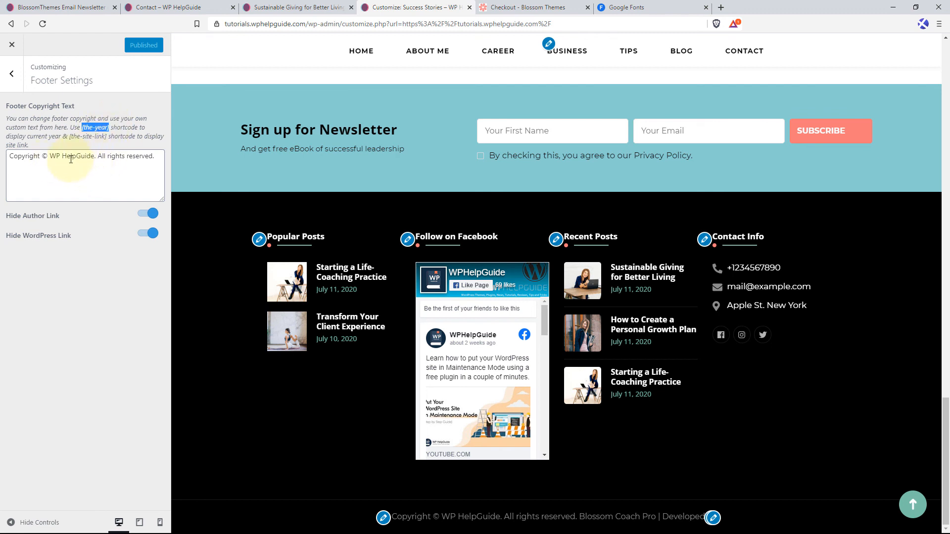
click(49, 156)
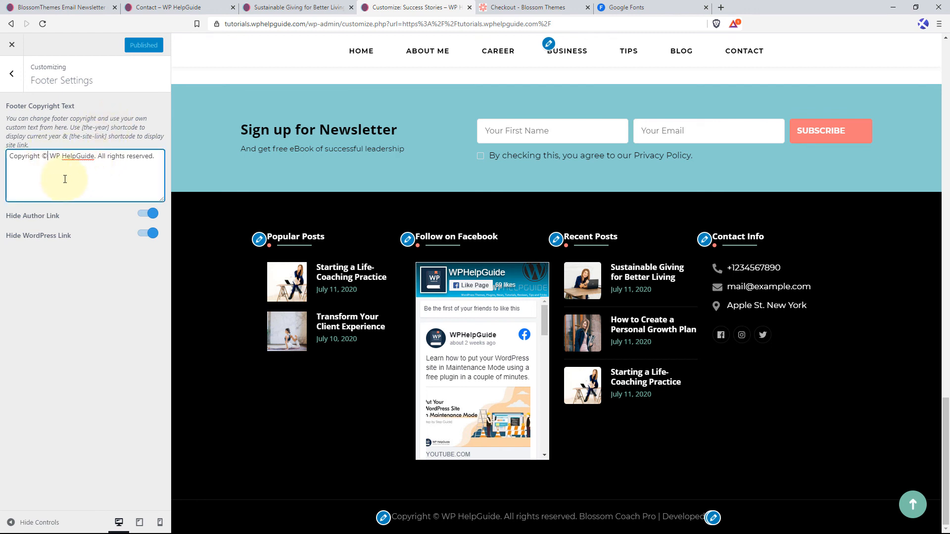
text([the)
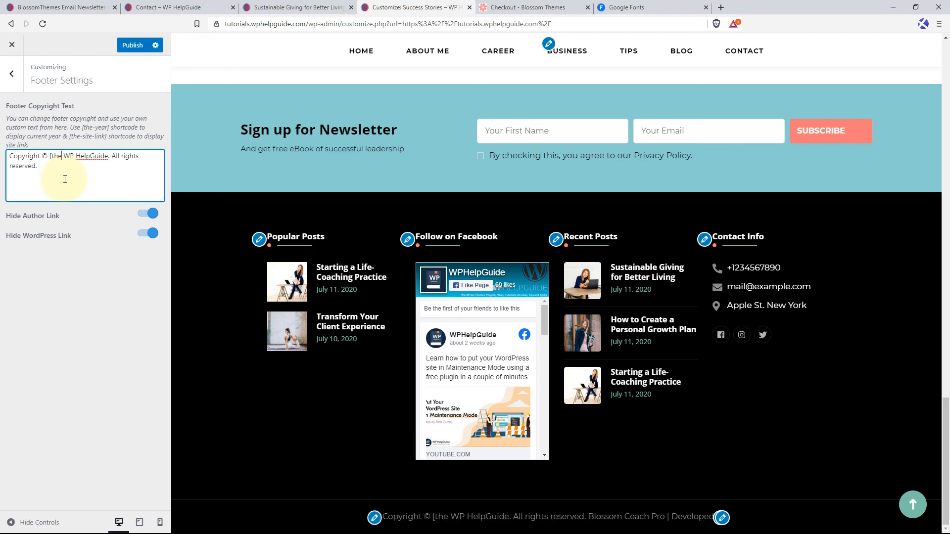
text(-year)
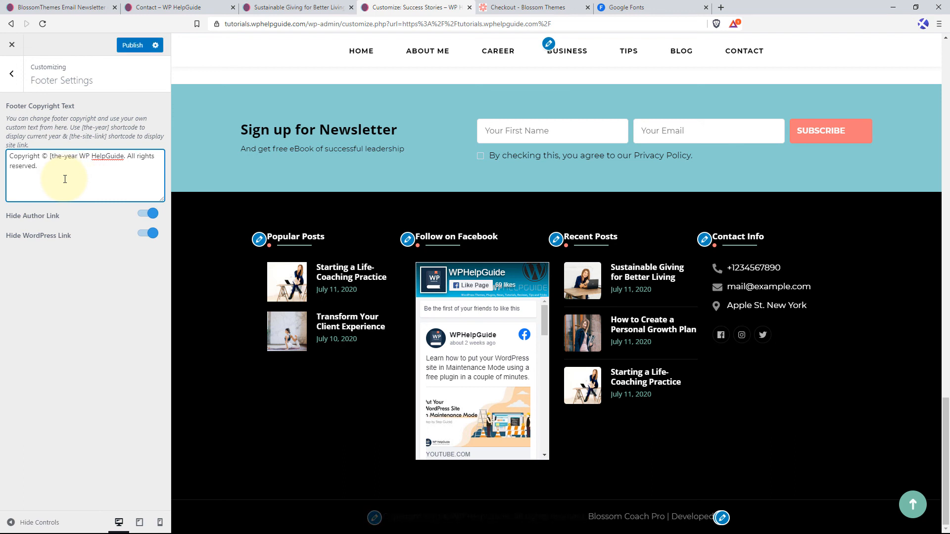
text(])
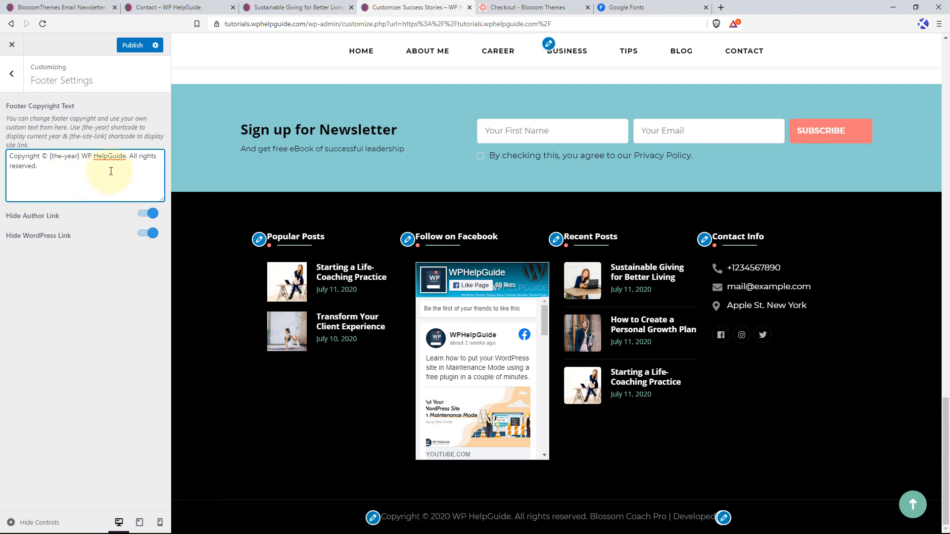
click(133, 45)
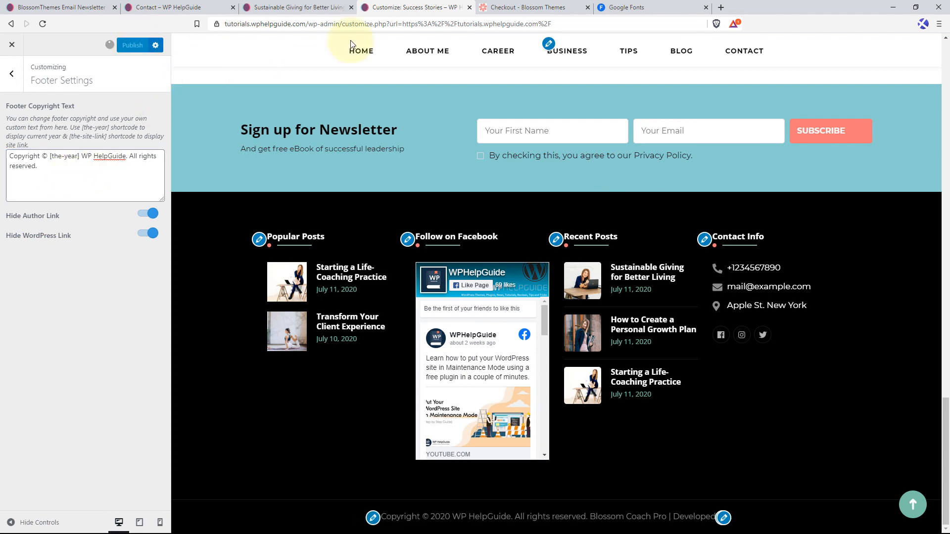
Reload the live post "Sustainable Giving for Better Living" and check the year in the footer copyright line.
click(297, 7)
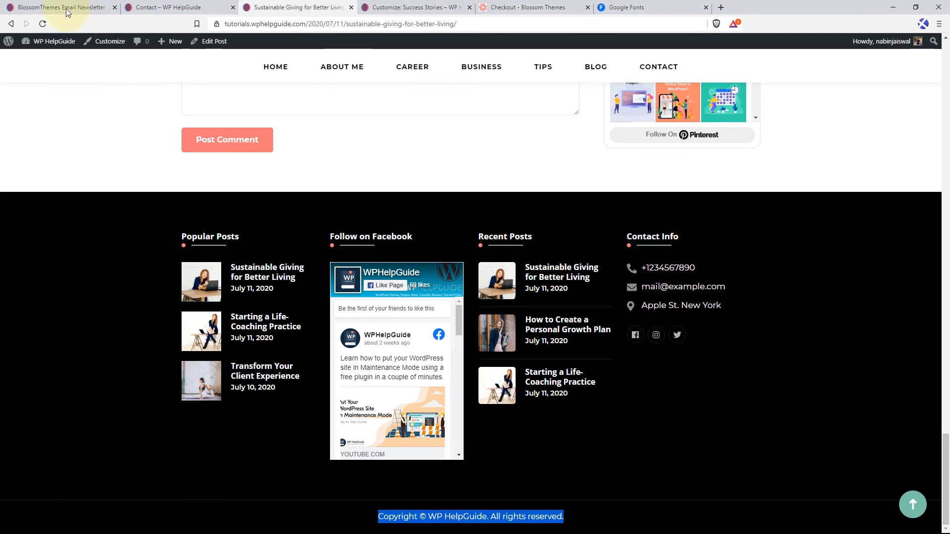
click(43, 24)
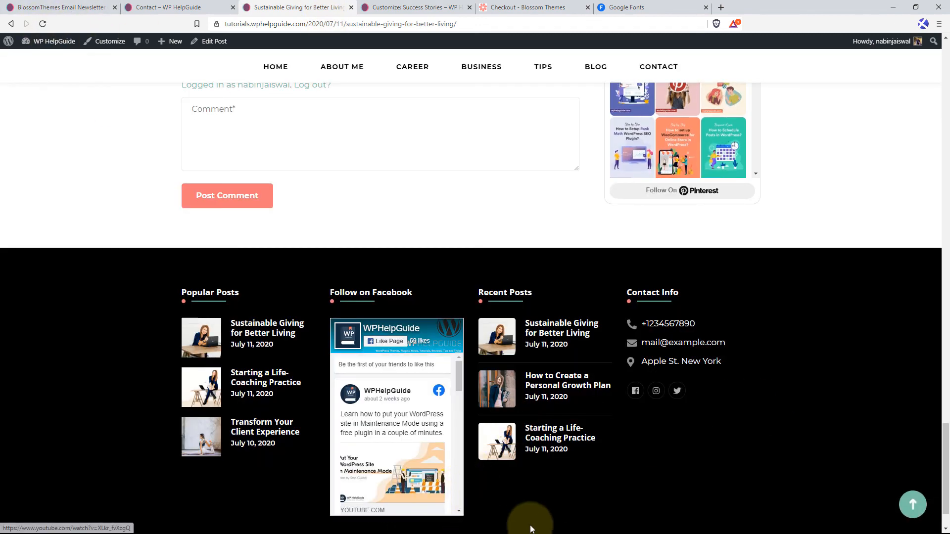
scroll(530, 517, down, 1)
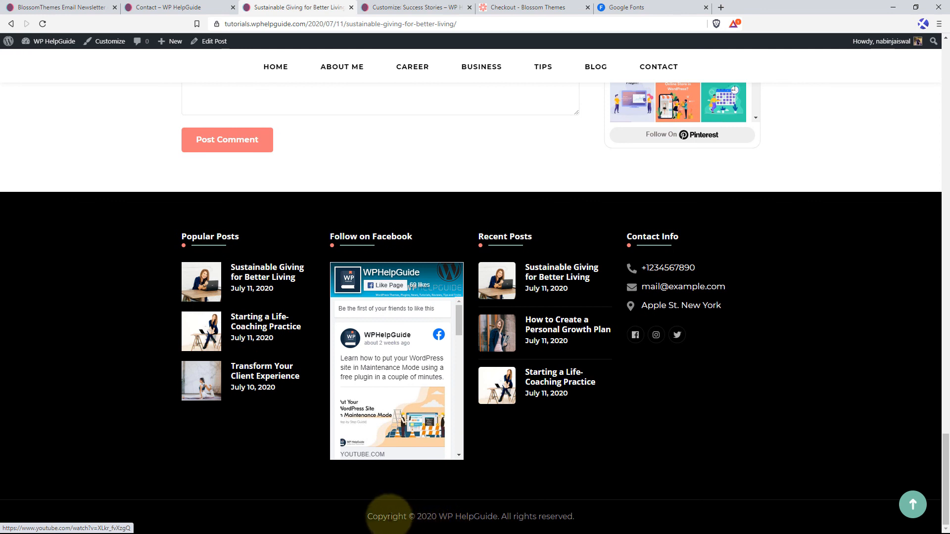
drag(366, 517, 437, 517)
click(435, 515)
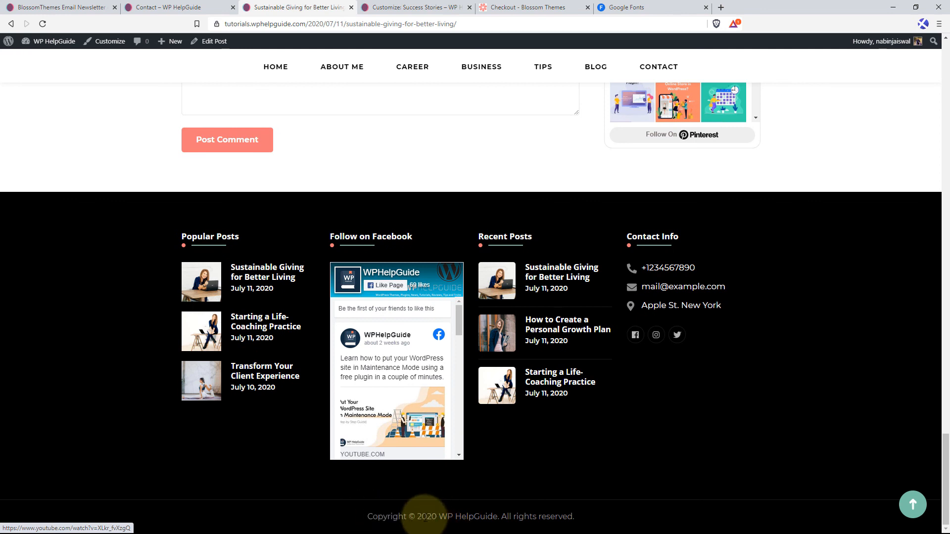
Review the custom code in the Customizer's Additional CSS section and return to the main sections.
click(405, 7)
click(11, 73)
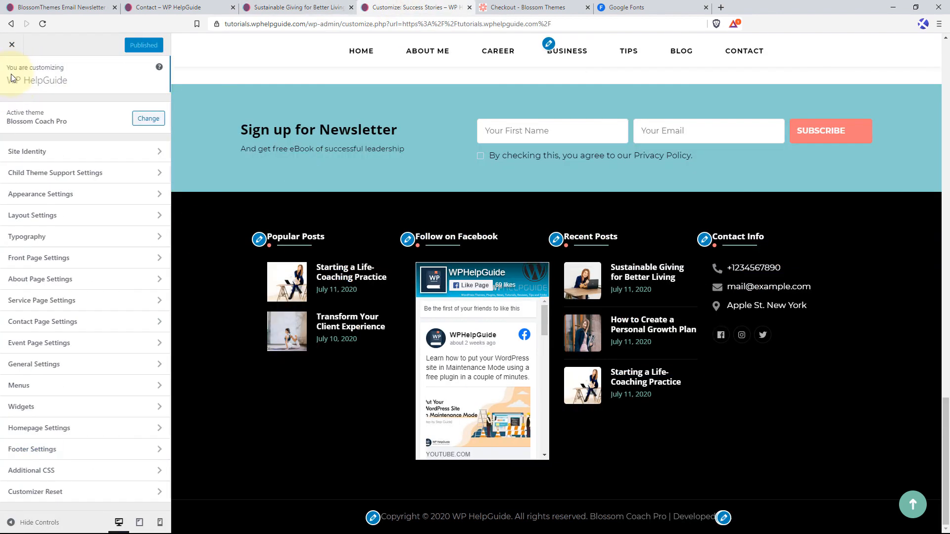
click(78, 470)
drag(41, 186, 21, 102)
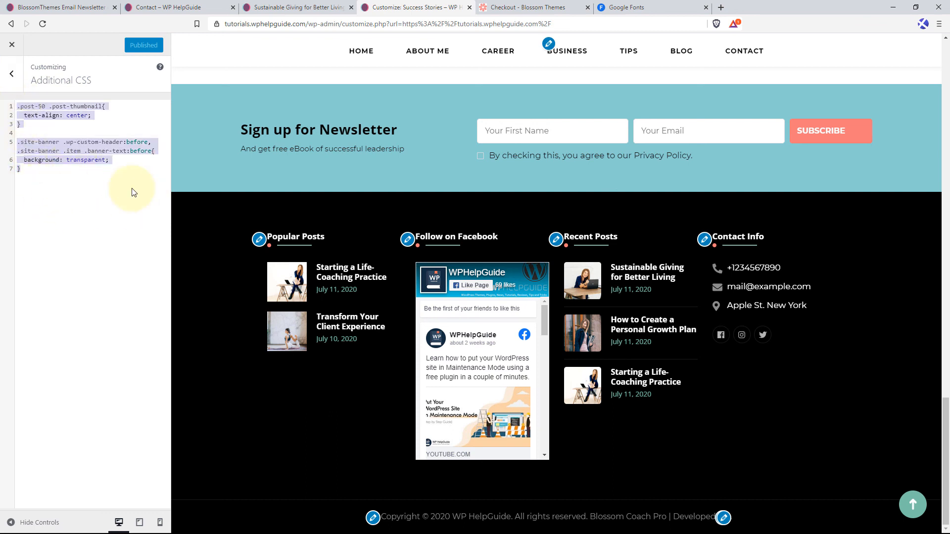
click(11, 73)
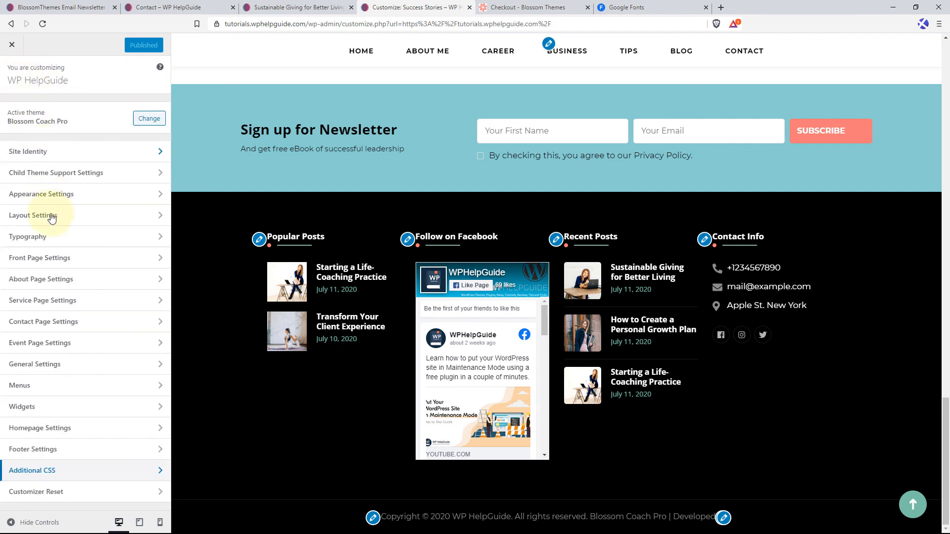
Look at the Customizer Reset option and its confirmation prompt, decline the reset and return to the main sections.
click(81, 494)
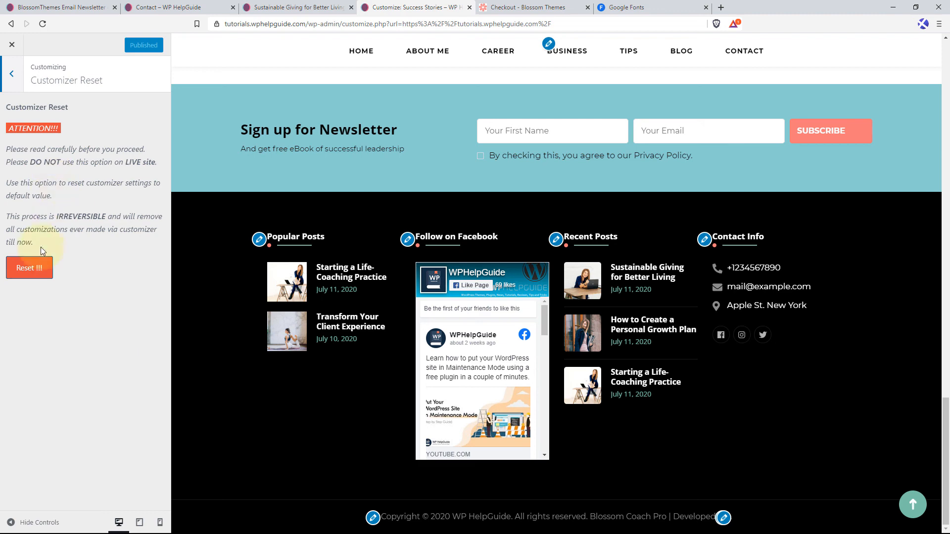
click(42, 274)
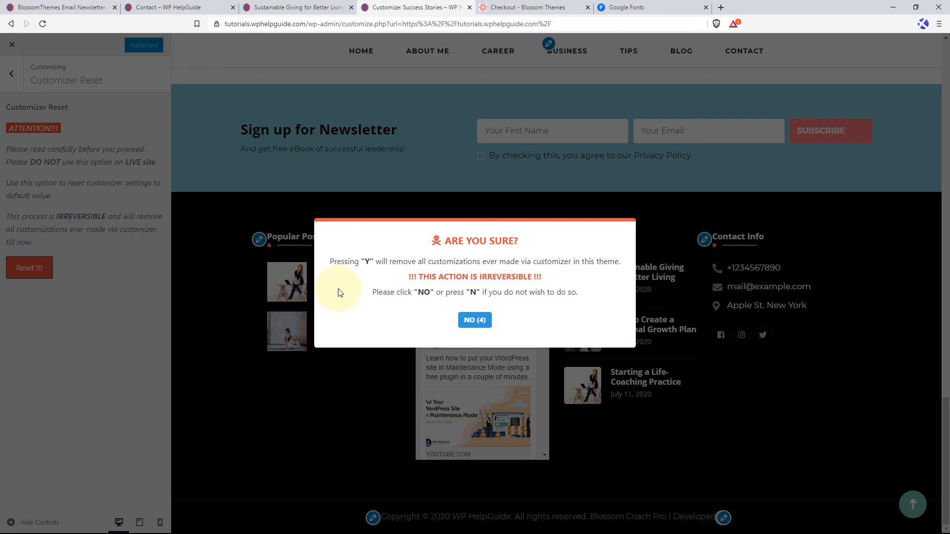
key(n)
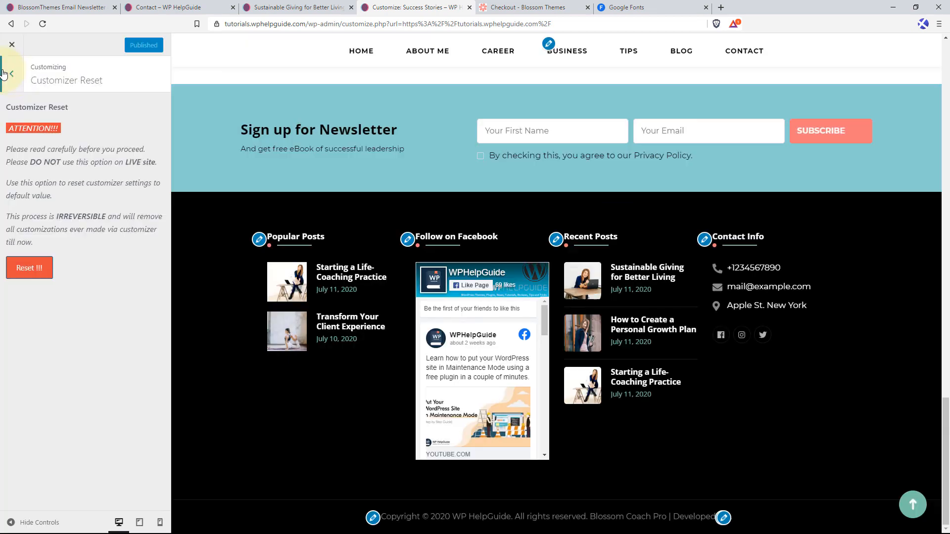
click(12, 75)
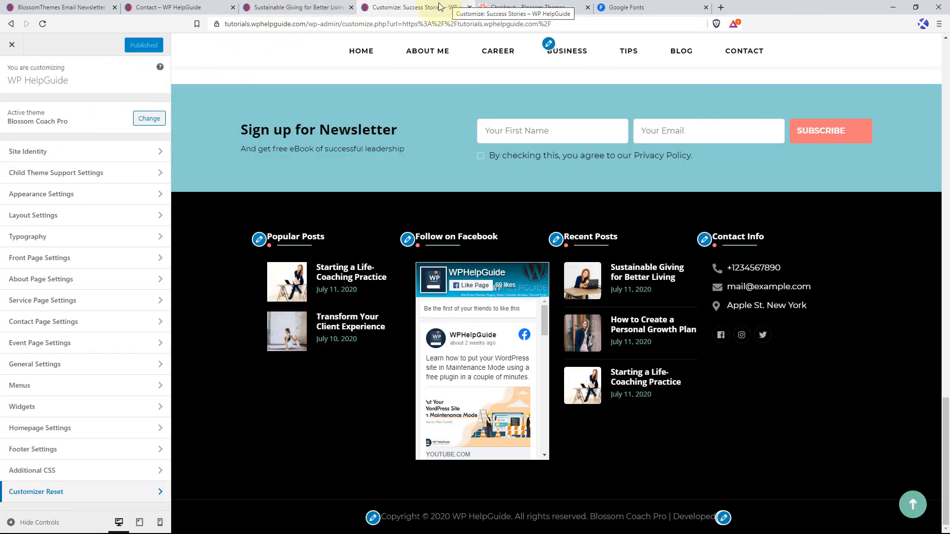
Review the live home page of WP HelpGuide from the banner through all front page sections down to the footer.
click(306, 6)
scroll(435, 218, down, 8)
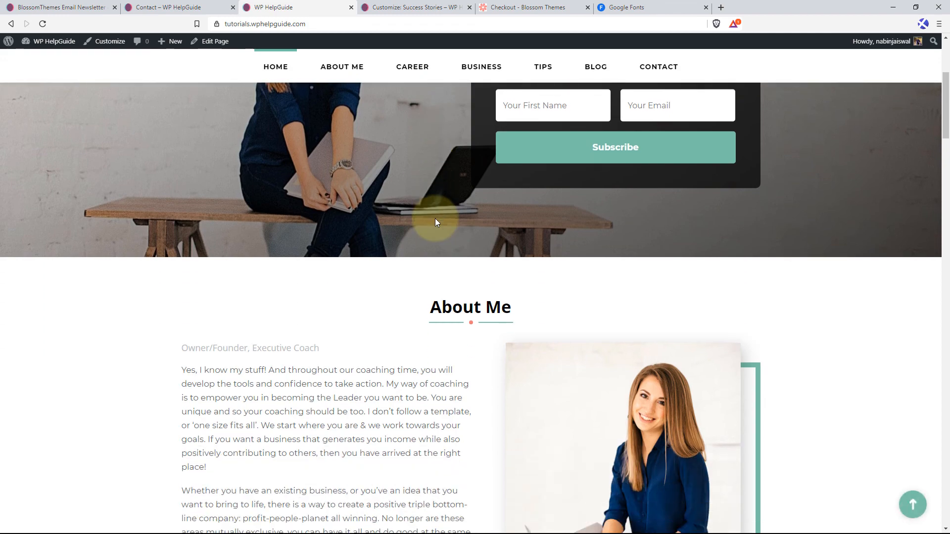
scroll(434, 219, down, 12)
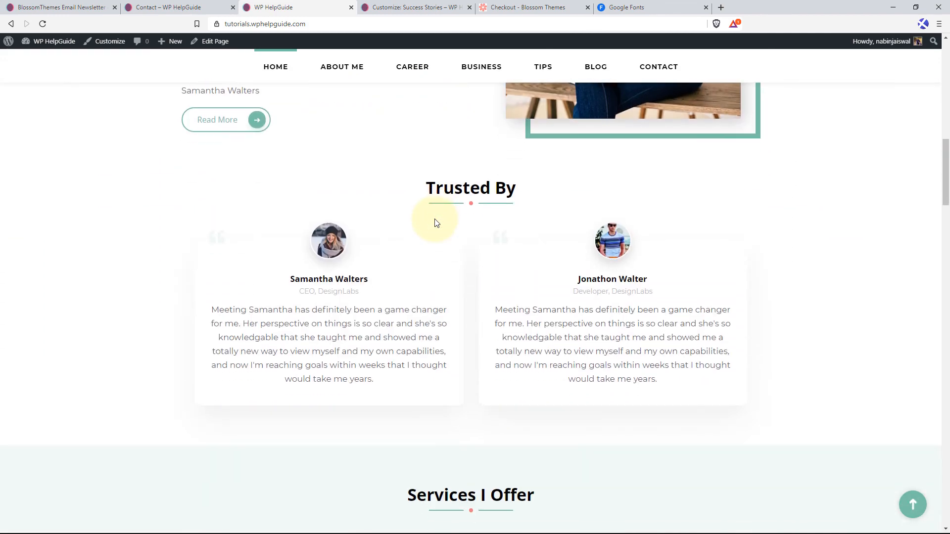
scroll(434, 219, down, 7)
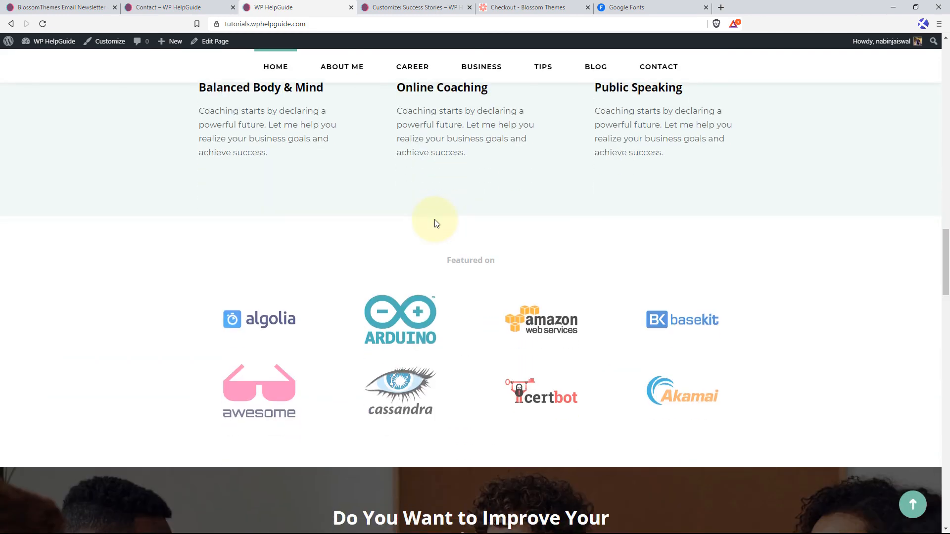
scroll(435, 220, down, 14)
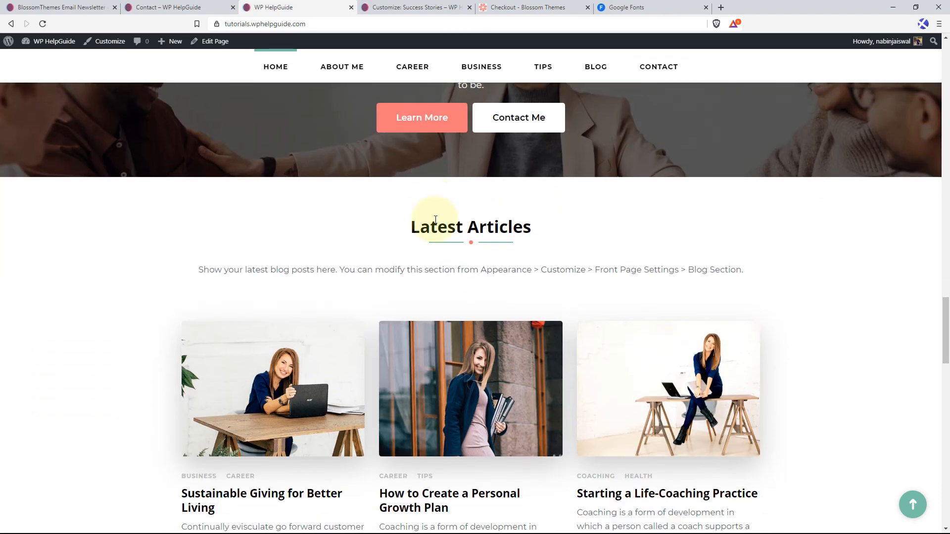
scroll(435, 220, down, 10)
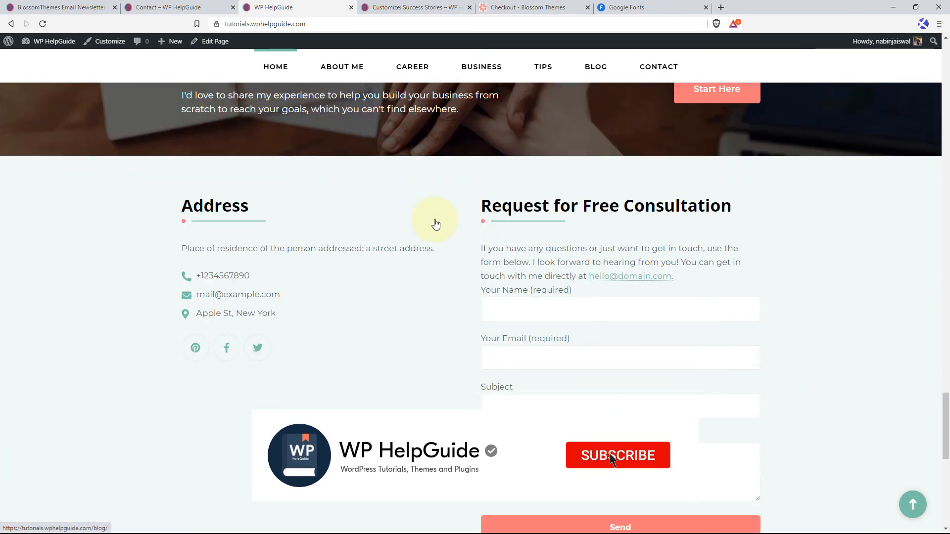
scroll(434, 223, down, 9)
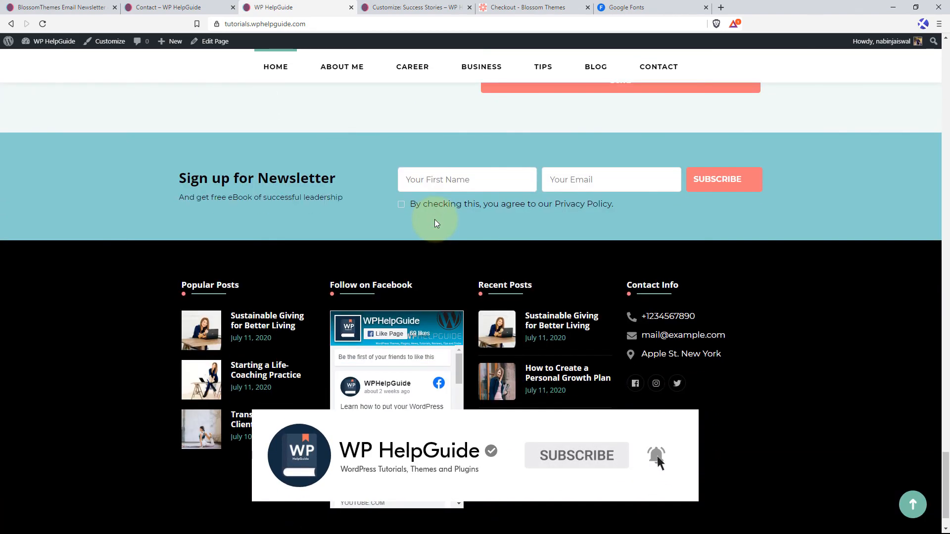